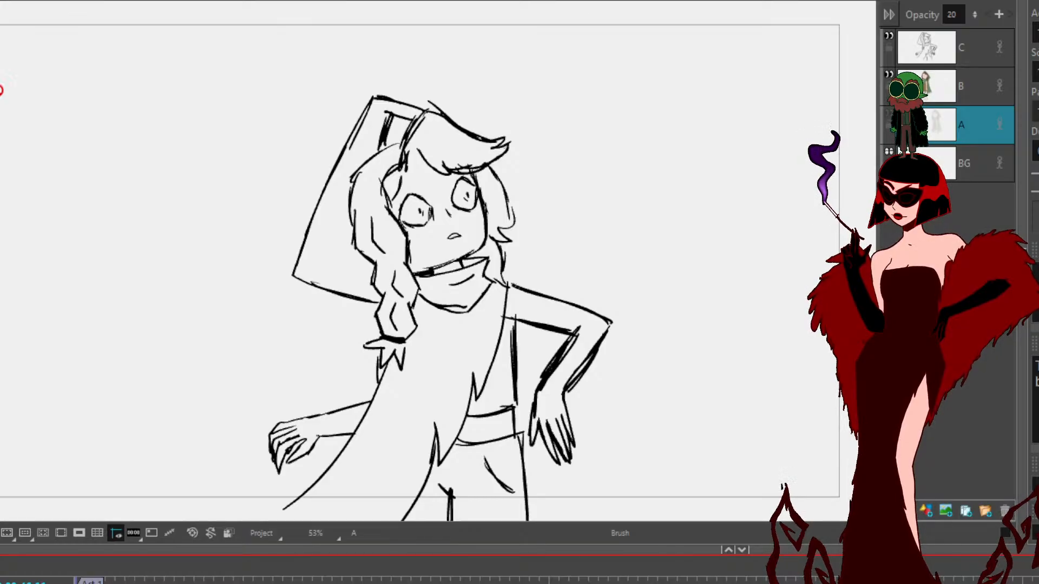
Step: Handwrite "DOING BOARDS" on layer C in the empty space beside the character sketch
left_click(957, 47)
mouse_move(767, 232)
left_mouse_down()
mouse_move(640, 254)
mouse_move(650, 220)
left_mouse_up()
mouse_move(469, 137)
left_mouse_down()
mouse_move(473, 163)
mouse_move(497, 131)
mouse_move(499, 141)
mouse_move(523, 132)
mouse_move(529, 115)
mouse_move(555, 129)
left_mouse_up()
left_click_drag(447, 192, 449, 218)
left_click_drag(448, 191, 449, 218)
mouse_move(479, 184)
left_mouse_down()
mouse_move(507, 201)
mouse_move(536, 185)
left_mouse_up()
left_click_drag(567, 152, 557, 179)
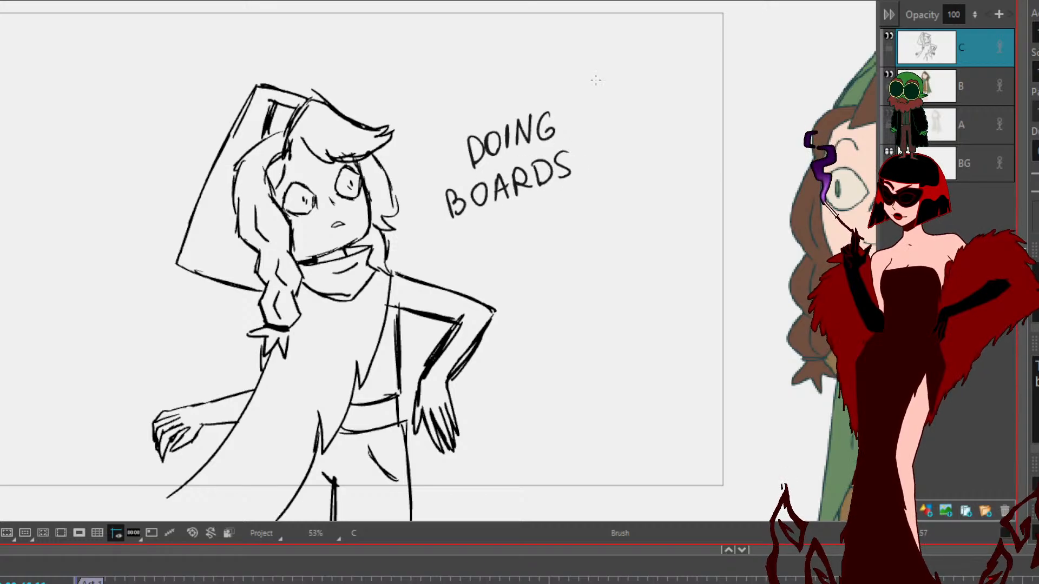
Step: Handwrite "BEFORE" to the right of "BOARDS" in the note
mouse_move(610, 139)
left_mouse_down()
mouse_move(613, 164)
mouse_move(614, 153)
mouse_move(615, 163)
mouse_move(630, 162)
left_mouse_up()
mouse_move(629, 138)
left_mouse_down()
mouse_move(645, 136)
mouse_move(643, 147)
left_mouse_up()
mouse_move(648, 133)
left_mouse_down()
mouse_move(652, 154)
mouse_move(664, 128)
left_mouse_up()
mouse_move(649, 144)
left_mouse_down()
mouse_move(676, 126)
mouse_move(687, 145)
left_mouse_up()
left_click_drag(686, 119, 700, 142)
mouse_move(702, 119)
left_mouse_down()
mouse_move(716, 136)
mouse_move(714, 114)
left_mouse_up()
left_click_drag(704, 128, 713, 125)
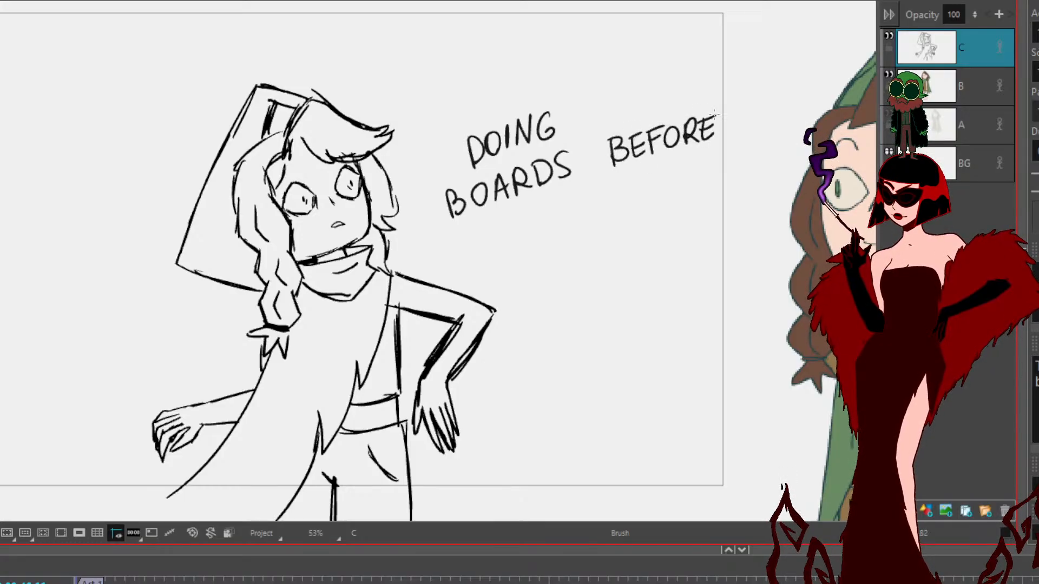
Step: Finish the handwritten note with "WORK TODAY" and a smiley face on the line below
mouse_move(454, 232)
left_mouse_down()
mouse_move(460, 250)
mouse_move(476, 230)
left_mouse_up()
mouse_move(487, 225)
left_mouse_down()
mouse_move(480, 238)
mouse_move(488, 226)
left_mouse_up()
left_click_drag(499, 220, 502, 230)
left_click_drag(502, 229, 520, 231)
mouse_move(529, 210)
left_mouse_down()
mouse_move(521, 223)
mouse_move(534, 231)
left_mouse_up()
left_click_drag(557, 196, 577, 191)
mouse_move(567, 194)
left_mouse_down()
mouse_move(572, 217)
mouse_move(586, 194)
mouse_move(601, 206)
left_mouse_up()
mouse_move(600, 183)
left_mouse_down()
mouse_move(602, 205)
mouse_move(626, 176)
left_mouse_up()
left_click_drag(625, 177, 635, 190)
mouse_move(639, 172)
left_mouse_down()
mouse_move(645, 199)
mouse_move(696, 165)
left_mouse_up()
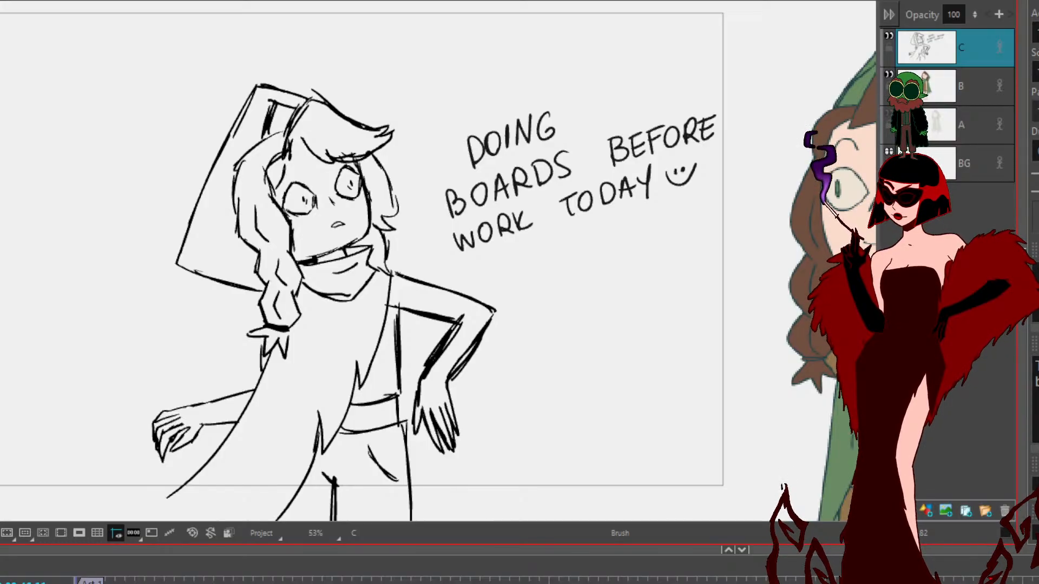
Step: Select the whole handwritten note beside the character and delete it
key("alt+s")
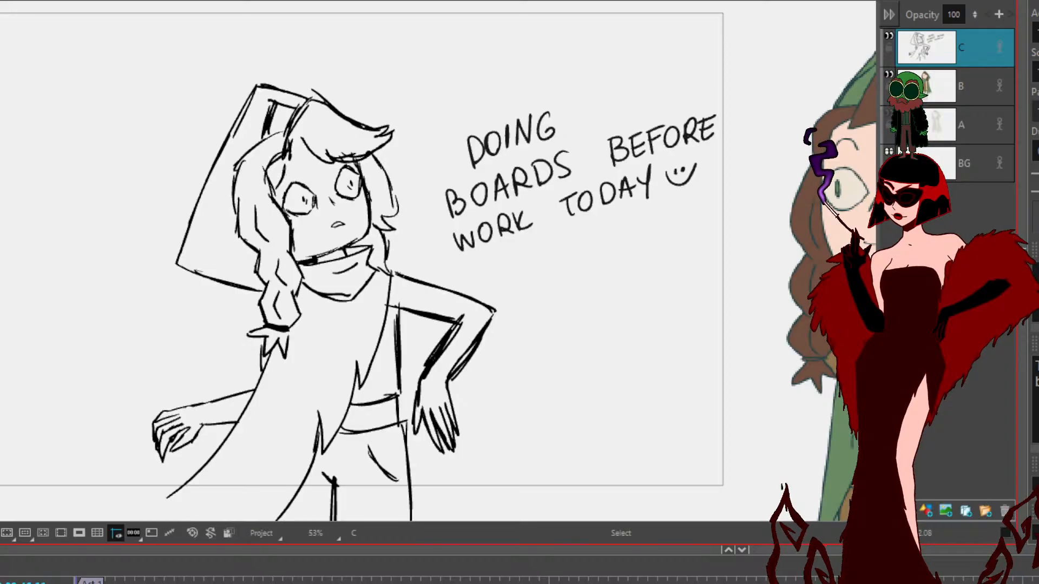
key("space")
mouse_move(309, 135)
left_mouse_down()
mouse_move(583, 176)
mouse_move(374, 141)
left_mouse_up()
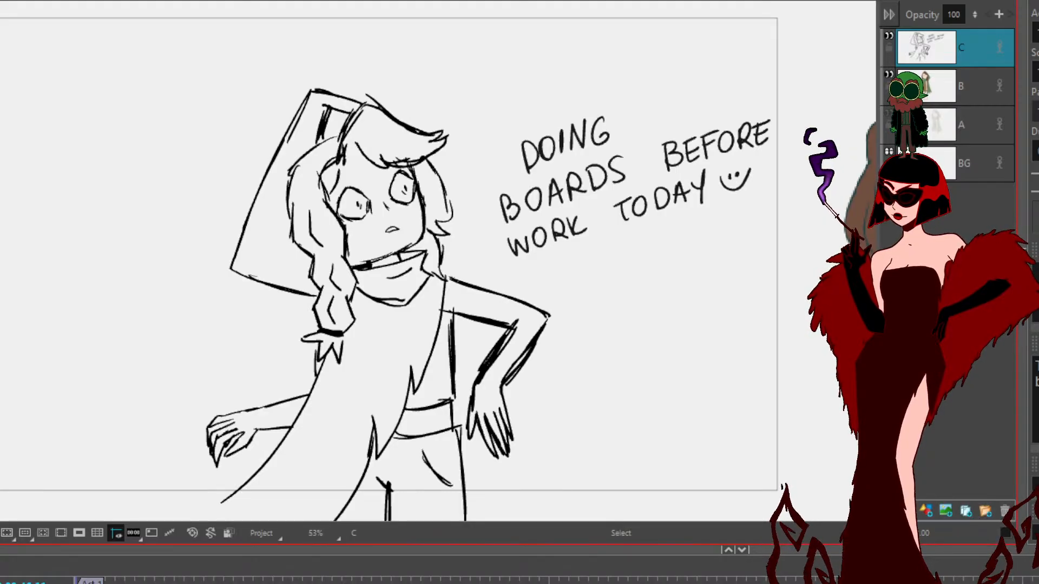
mouse_move(493, 168)
left_mouse_down()
mouse_move(415, 179)
mouse_move(471, 294)
mouse_move(728, 132)
mouse_move(485, 92)
left_mouse_up()
key("Delete")
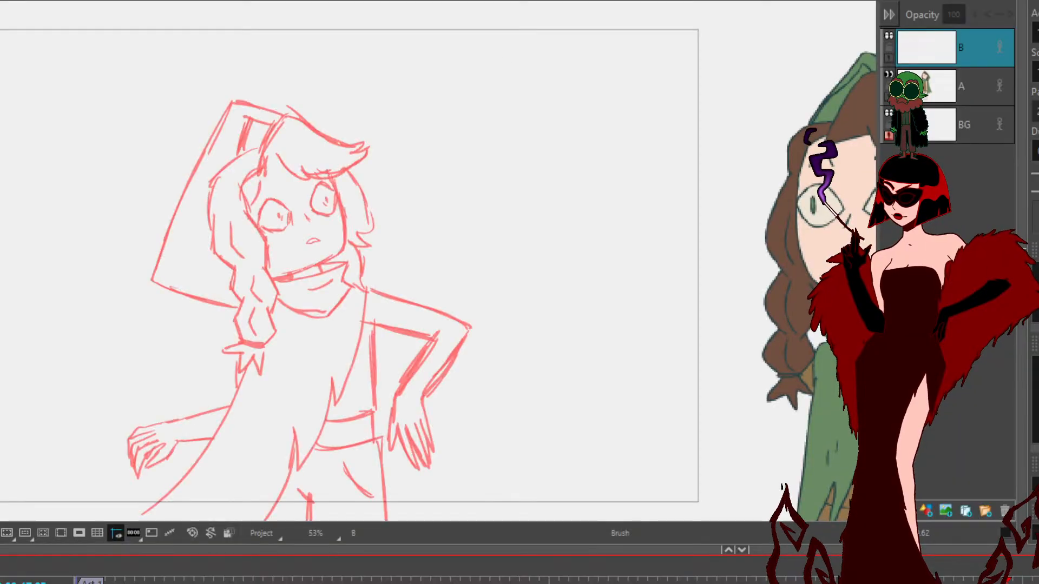
Step: On layer B of the next panel, sketch the character's face contour and swept fringe, offset to the right of the onion-skinned pose
left_click_drag(413, 157, 458, 148)
scroll(465, 149, "down", 1)
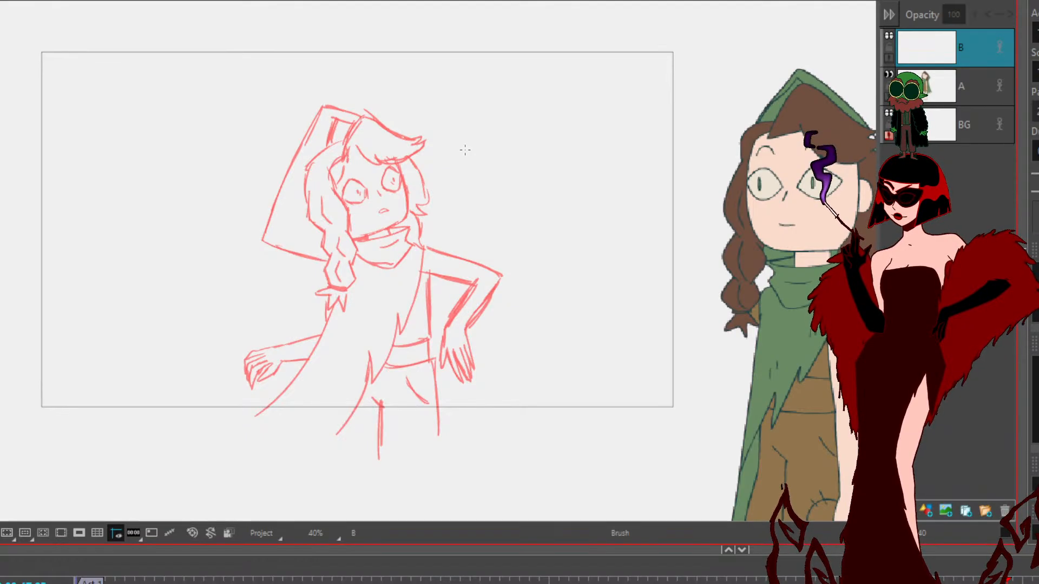
mouse_move(405, 156)
left_mouse_down()
mouse_move(414, 225)
mouse_move(412, 201)
mouse_move(430, 228)
mouse_move(411, 219)
mouse_move(482, 218)
left_mouse_up()
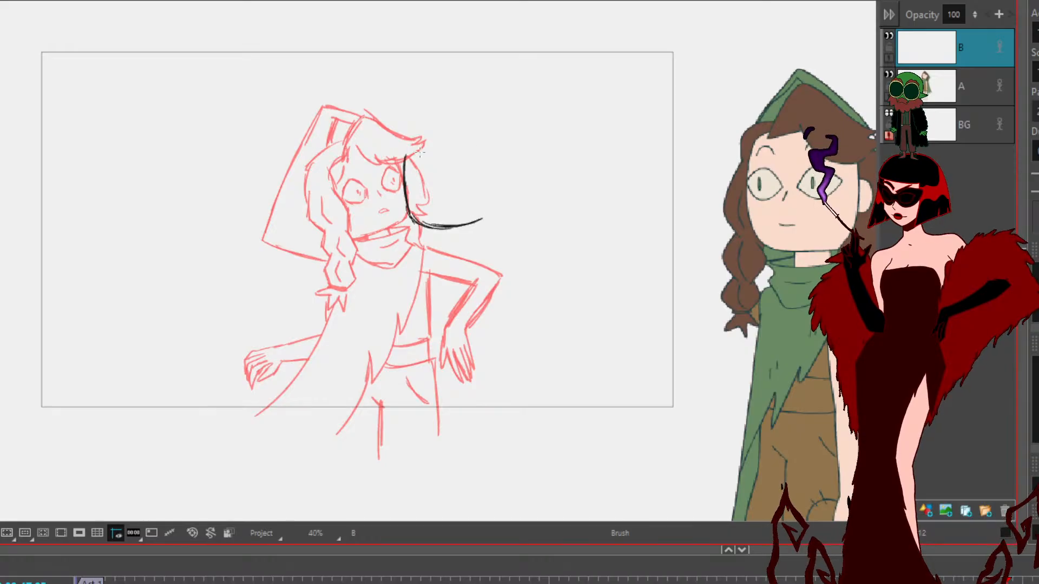
mouse_move(418, 149)
left_mouse_down()
mouse_move(435, 173)
mouse_move(456, 178)
mouse_move(452, 161)
mouse_move(479, 167)
left_mouse_up()
mouse_move(419, 154)
left_mouse_down()
mouse_move(412, 163)
mouse_move(418, 133)
mouse_move(440, 109)
mouse_move(485, 146)
left_mouse_up()
mouse_move(436, 108)
left_mouse_down()
mouse_move(476, 143)
mouse_move(474, 130)
mouse_move(497, 144)
mouse_move(470, 173)
mouse_move(433, 163)
left_mouse_up()
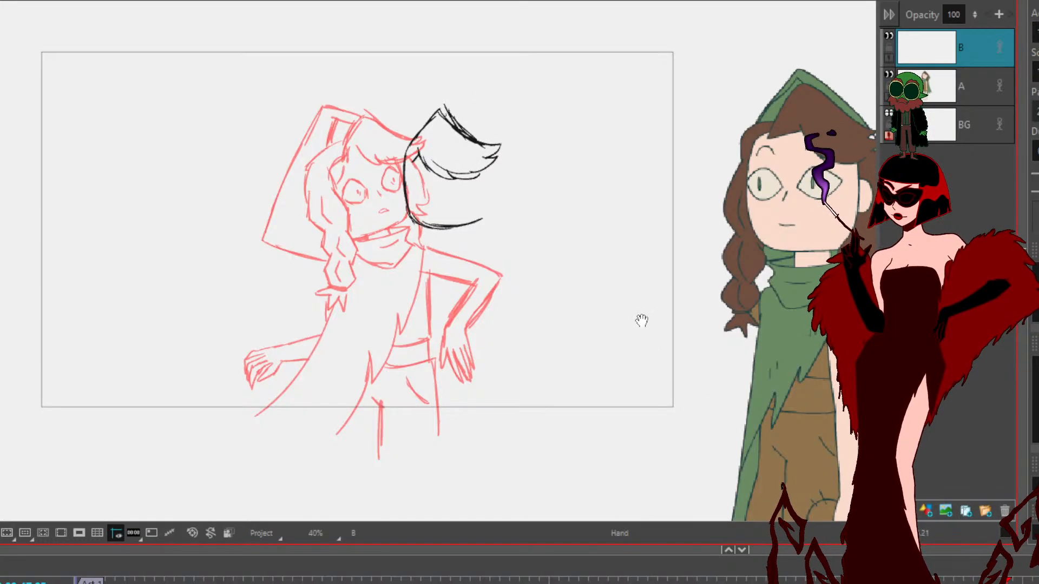
Step: Sketch the ear and both eyes on the new head, with the face turned toward the left
left_click_drag(643, 320, 567, 324)
mouse_move(397, 194)
left_mouse_down()
mouse_move(409, 200)
mouse_move(394, 204)
left_mouse_up()
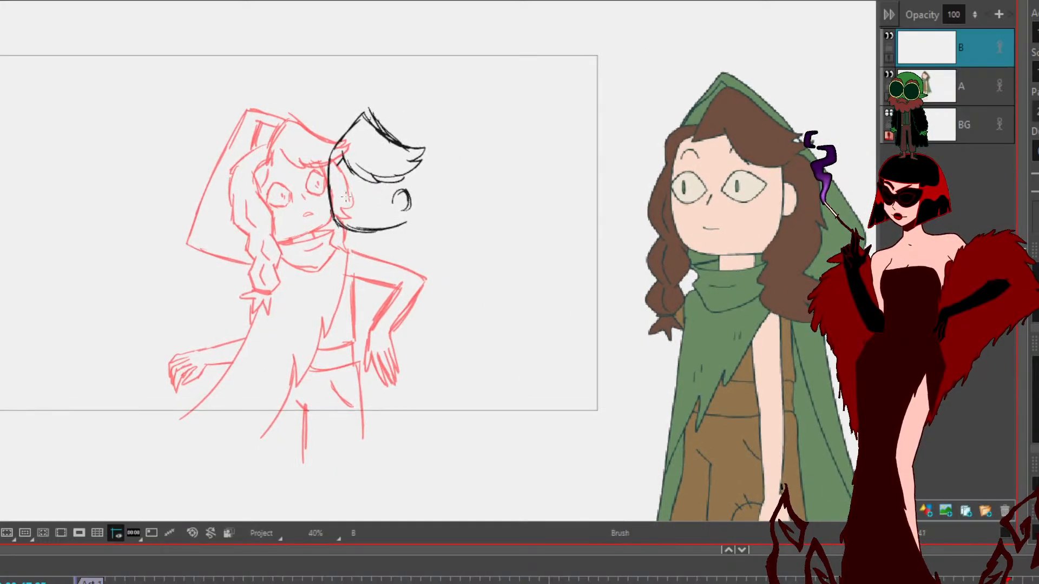
mouse_move(359, 188)
left_mouse_down()
mouse_move(379, 171)
mouse_move(364, 199)
mouse_move(386, 178)
mouse_move(365, 190)
mouse_move(331, 174)
mouse_move(336, 194)
mouse_move(333, 179)
left_mouse_up()
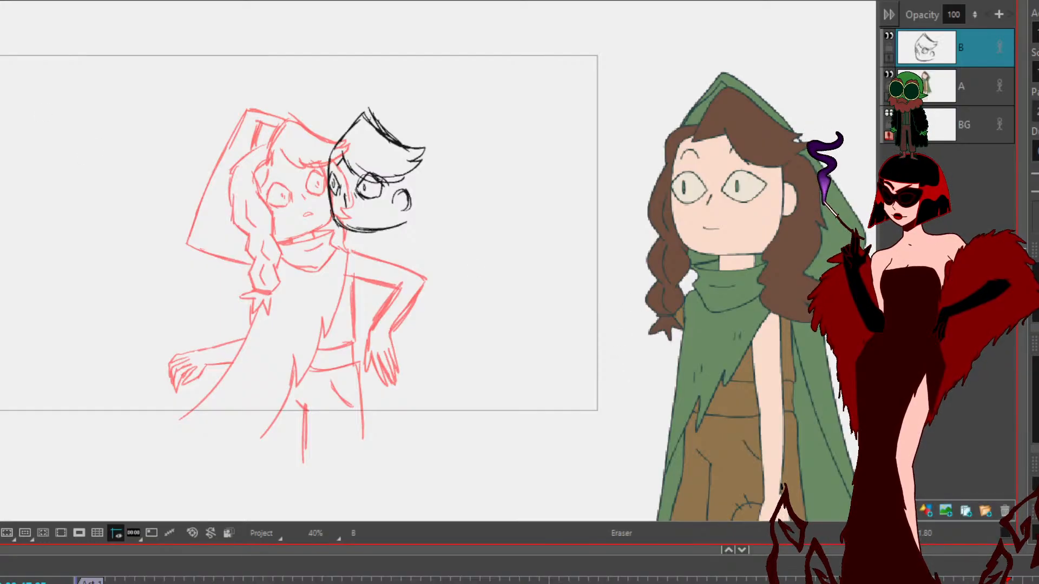
Step: Select the fringe strokes and narrow them slightly to fit the new head
key("alt+s")
mouse_move(344, 161)
left_mouse_down()
mouse_move(379, 163)
mouse_move(441, 141)
mouse_move(325, 142)
mouse_move(332, 173)
left_mouse_up()
left_click_drag(425, 173, 418, 177)
left_click(463, 156)
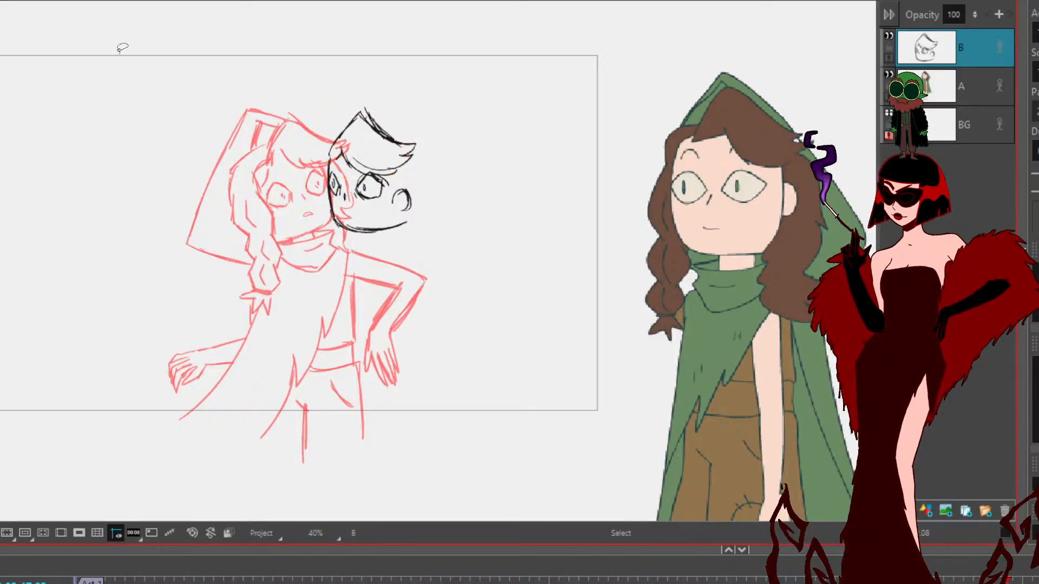
Step: Brush in the long wavy hair behind the ear and the pointed hood around the head
key("alt+b")
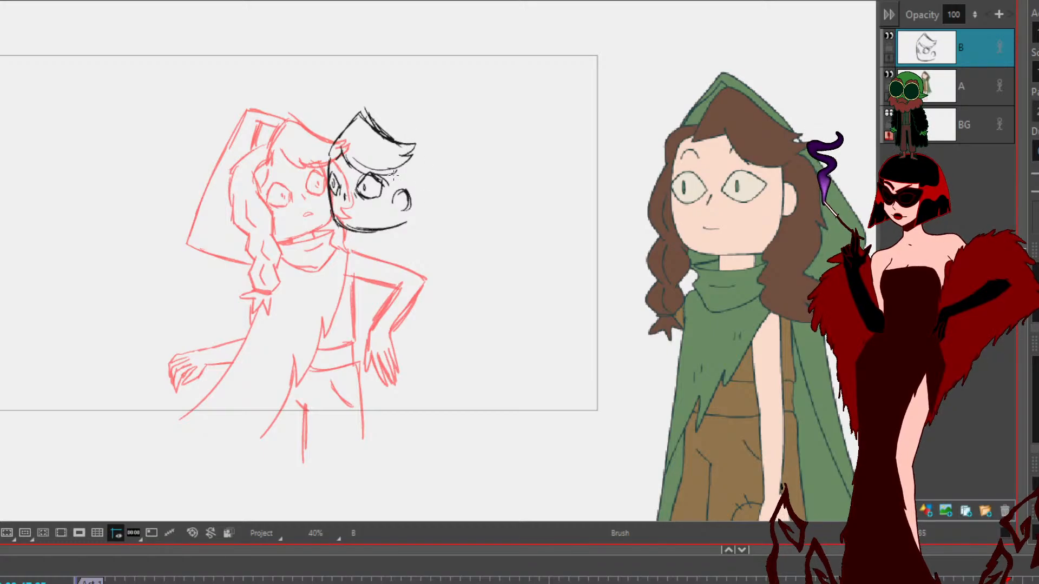
mouse_move(392, 168)
left_mouse_down()
mouse_move(406, 219)
mouse_move(398, 241)
mouse_move(404, 253)
mouse_move(441, 232)
left_mouse_up()
left_click_drag(418, 144, 432, 212)
left_click_drag(428, 173, 433, 239)
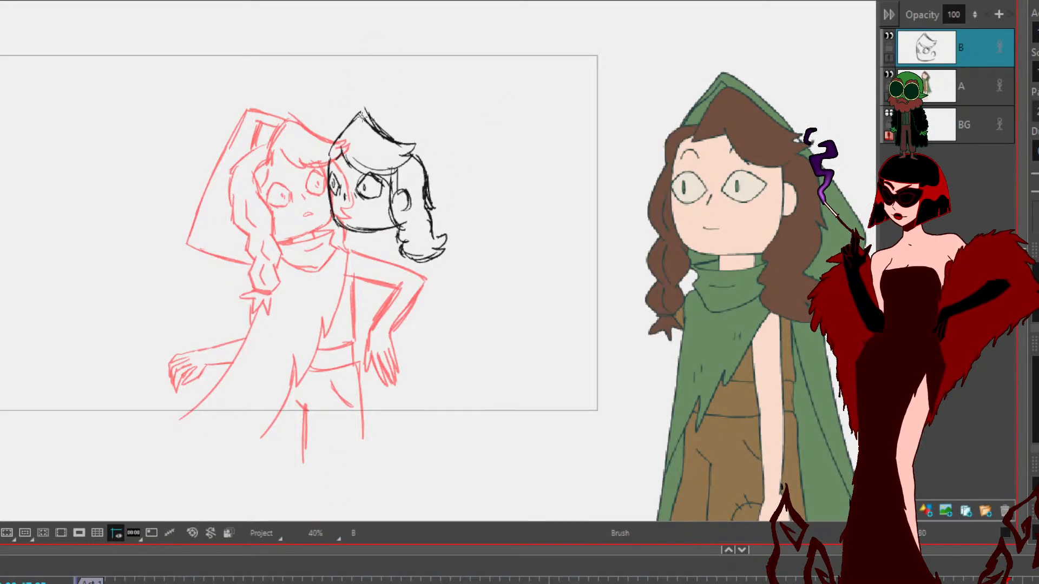
mouse_move(337, 132)
left_mouse_down()
mouse_move(384, 97)
mouse_move(405, 134)
mouse_move(428, 132)
mouse_move(449, 156)
left_mouse_up()
left_click_drag(385, 97, 484, 200)
mouse_move(433, 146)
left_mouse_down()
mouse_move(482, 206)
mouse_move(443, 234)
left_mouse_up()
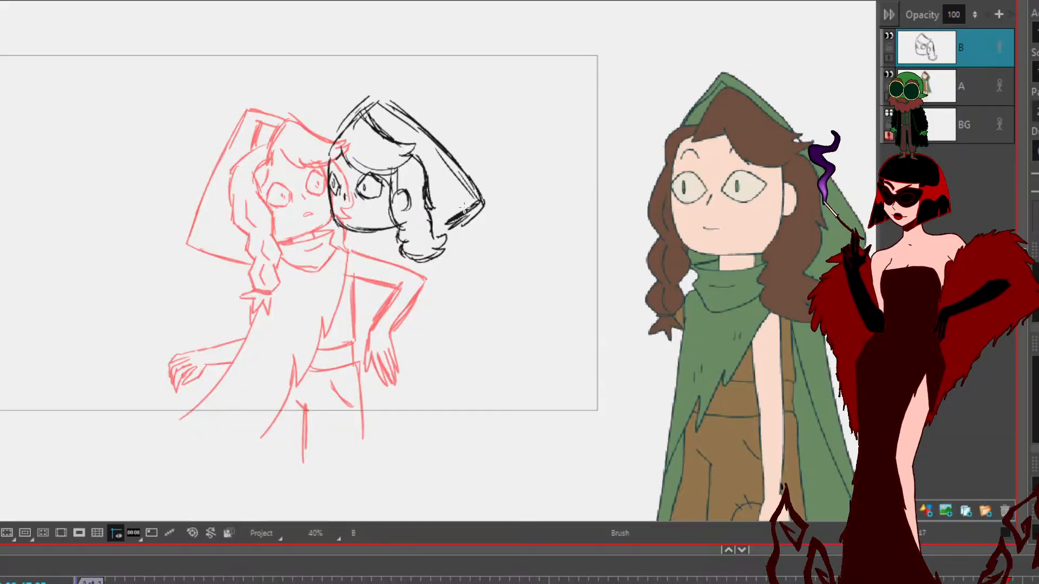
Step: Add the mouth and brow details to the face and sketch the scarf around the neck
left_click_drag(357, 207, 341, 220)
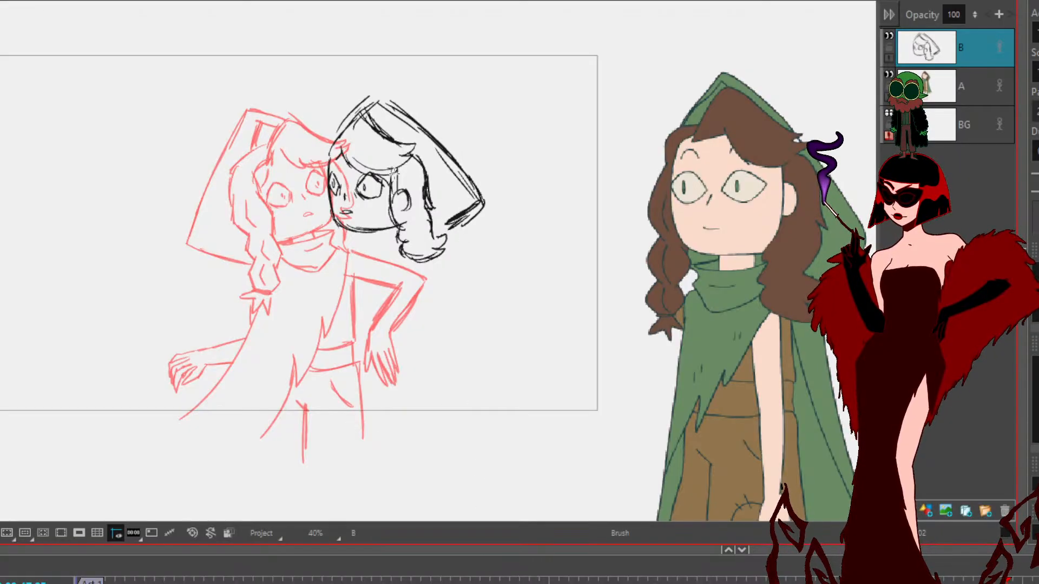
mouse_move(361, 156)
left_mouse_down()
mouse_move(327, 142)
mouse_move(328, 173)
left_mouse_up()
left_click_drag(336, 159, 328, 170)
mouse_move(394, 229)
left_mouse_down()
mouse_move(358, 235)
mouse_move(373, 263)
left_mouse_up()
mouse_move(375, 264)
left_mouse_down()
mouse_move(398, 243)
mouse_move(352, 241)
mouse_move(365, 236)
left_mouse_up()
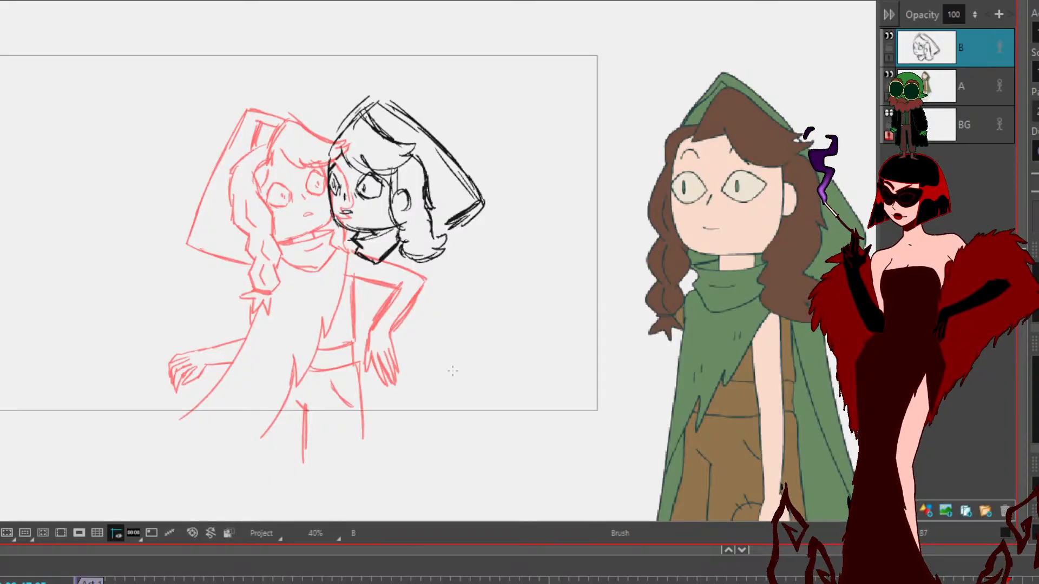
Step: Draw the two long edges of the cloak sweeping from the scarf down past the frame's lower border
left_click_drag(420, 261, 362, 380)
left_click_drag(391, 346, 340, 414)
left_click_drag(423, 272, 336, 420)
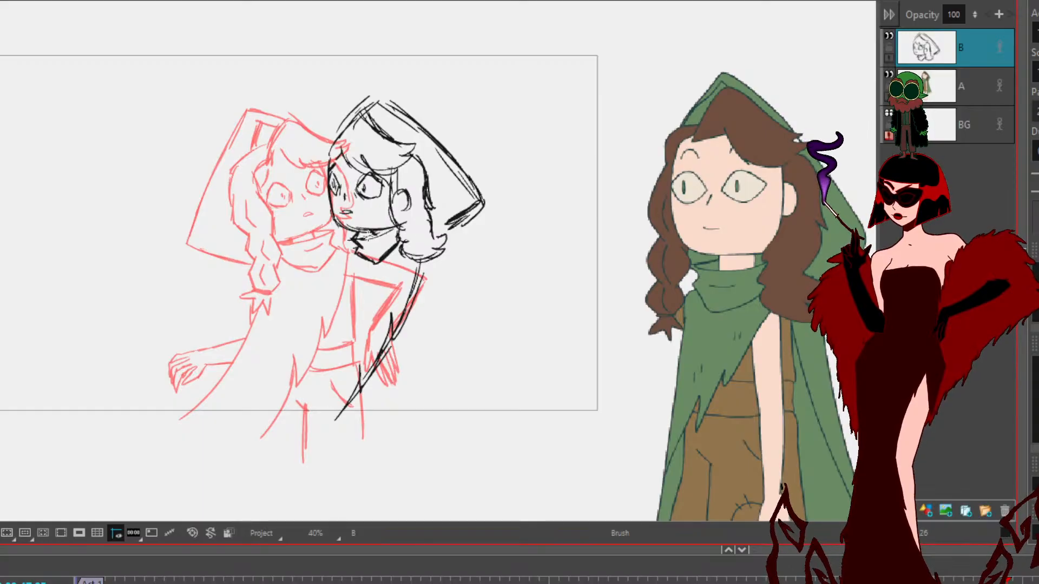
left_click_drag(350, 258, 330, 339)
left_click_drag(346, 285, 302, 416)
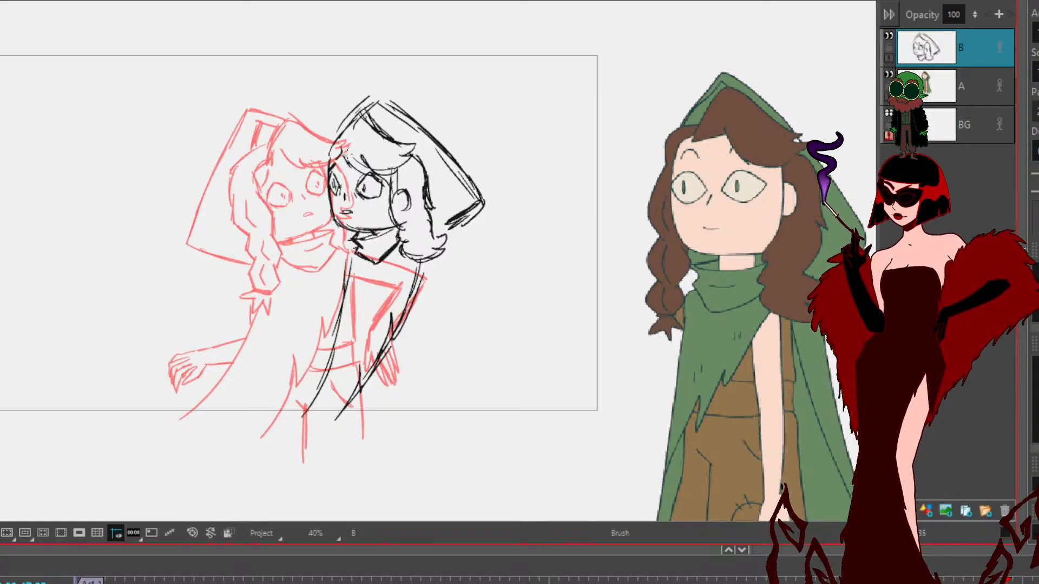
Step: Sketch the braid hanging in front of the scarf, ending in a spiky tied tip
mouse_move(326, 205)
left_mouse_down()
mouse_move(330, 237)
mouse_move(313, 283)
left_mouse_up()
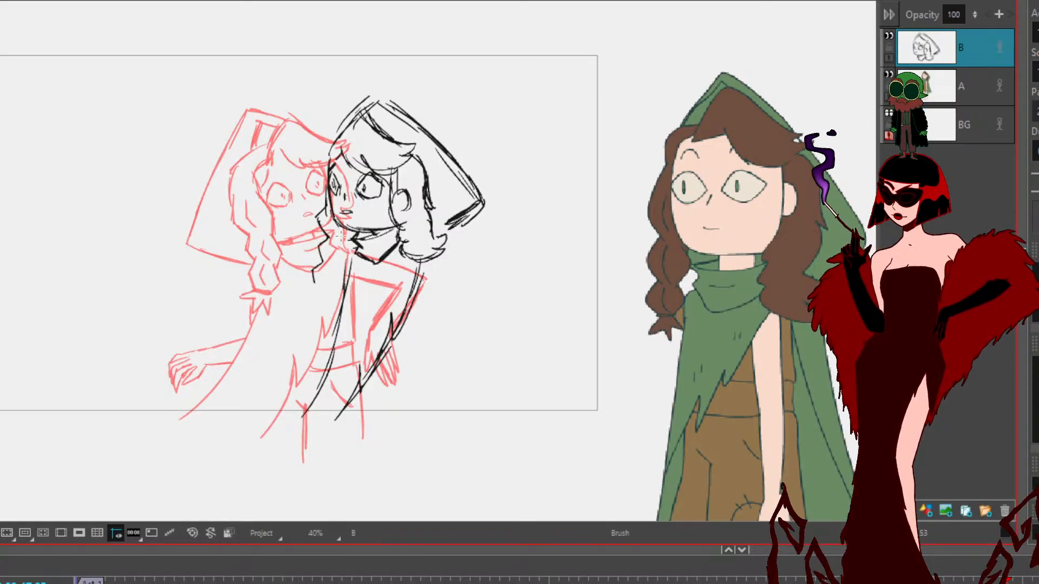
mouse_move(357, 231)
left_mouse_down()
mouse_move(333, 279)
mouse_move(327, 260)
mouse_move(316, 275)
mouse_move(317, 240)
mouse_move(343, 235)
mouse_move(350, 252)
mouse_move(317, 213)
left_mouse_up()
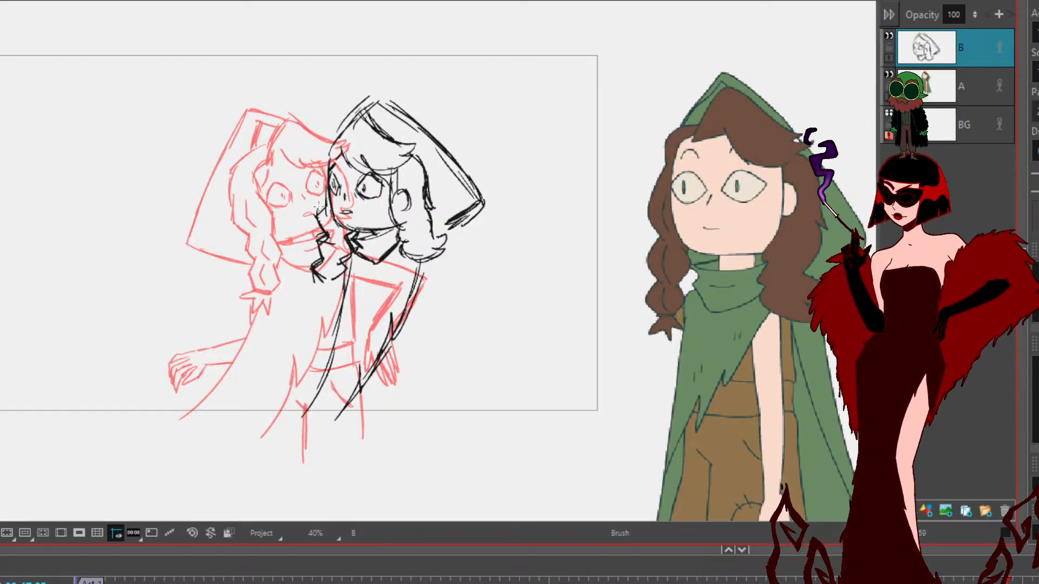
mouse_move(338, 277)
left_mouse_down()
mouse_move(301, 278)
mouse_move(312, 286)
mouse_move(305, 296)
mouse_move(333, 284)
left_mouse_up()
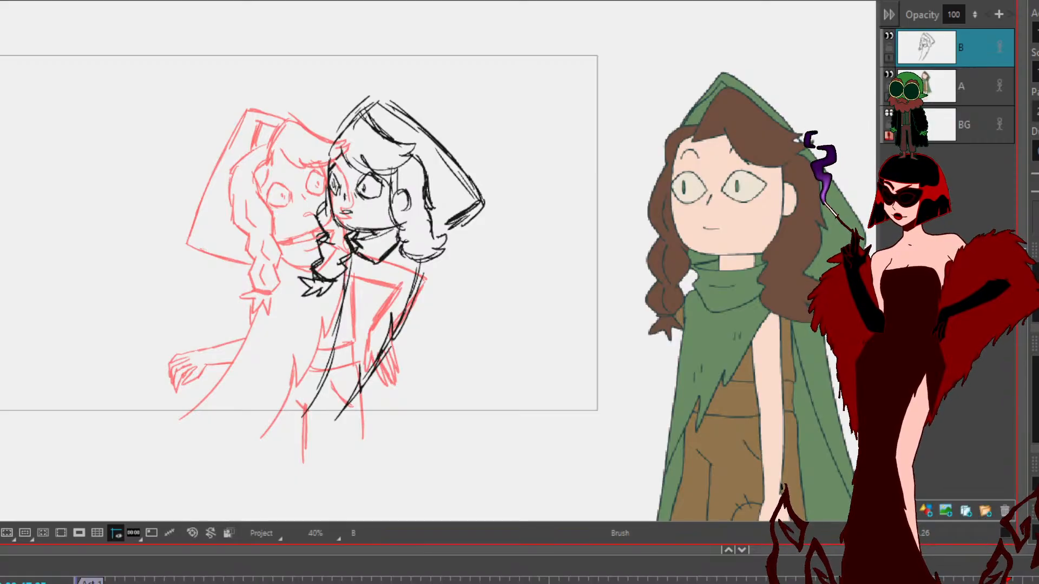
Step: Undo the stray forearm line and draw the bent arm behind the cloak, with its hand resting at the waist
mouse_move(431, 317)
left_mouse_down()
mouse_move(417, 304)
mouse_move(403, 333)
mouse_move(424, 337)
mouse_move(431, 325)
mouse_move(427, 341)
mouse_move(436, 325)
mouse_move(418, 313)
mouse_move(425, 338)
mouse_move(405, 322)
mouse_move(407, 342)
mouse_move(457, 302)
left_mouse_up()
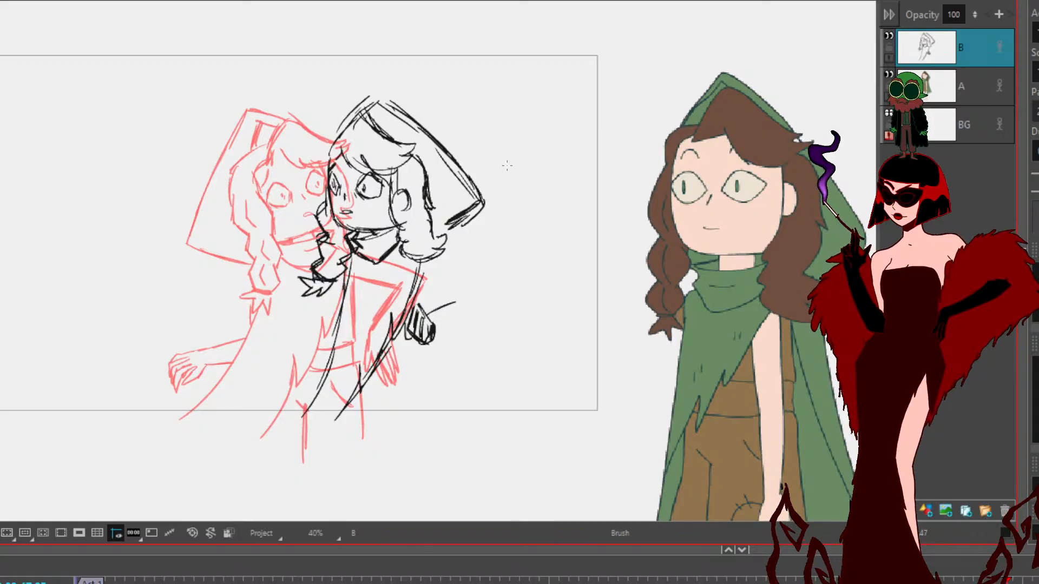
key("ctrl+z")
left_click_drag(433, 321, 479, 312)
left_click_drag(438, 341, 488, 337)
left_click_drag(439, 257, 486, 324)
left_click_drag(423, 275, 455, 314)
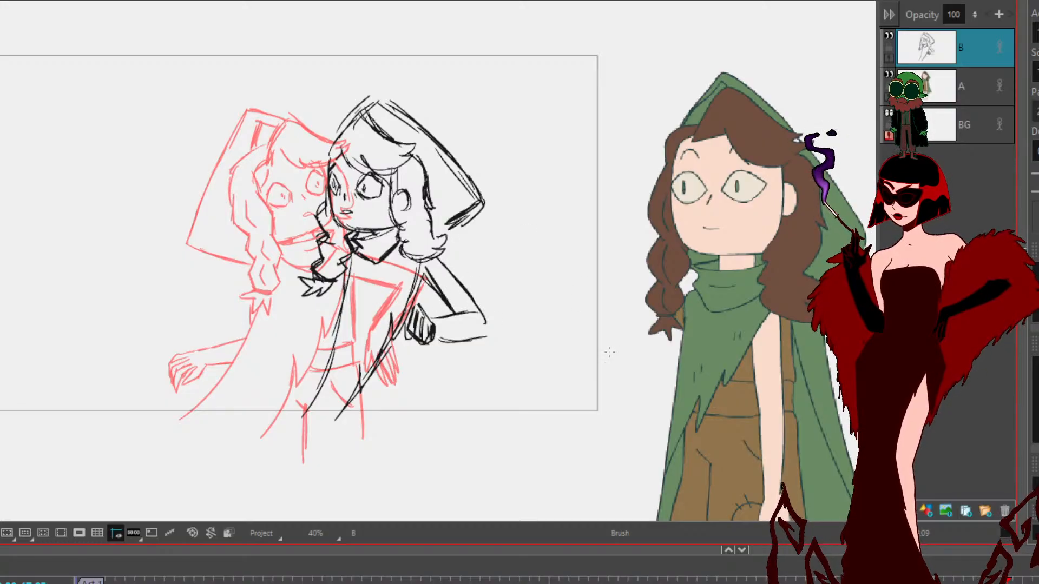
mouse_move(432, 291)
left_mouse_down()
mouse_move(425, 313)
mouse_move(437, 344)
left_mouse_up()
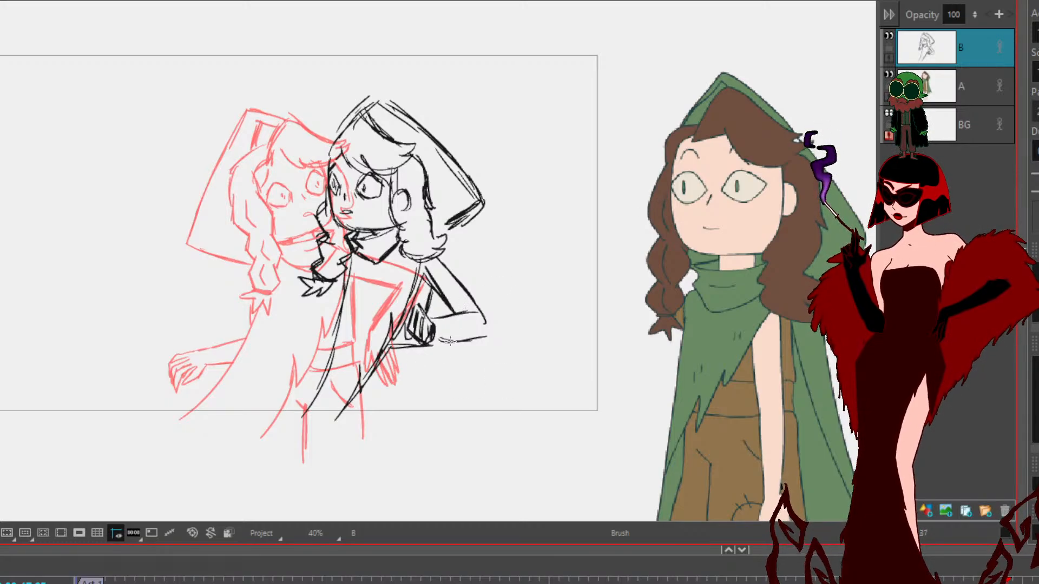
Step: Sketch the hip and trouser lines below the hand, and extend the cloak's front edge with extra strokes
mouse_move(379, 365)
left_mouse_down()
mouse_move(426, 370)
mouse_move(416, 407)
left_mouse_up()
left_click_drag(426, 357, 397, 428)
left_click_drag(345, 292, 289, 421)
left_click_drag(331, 343, 275, 425)
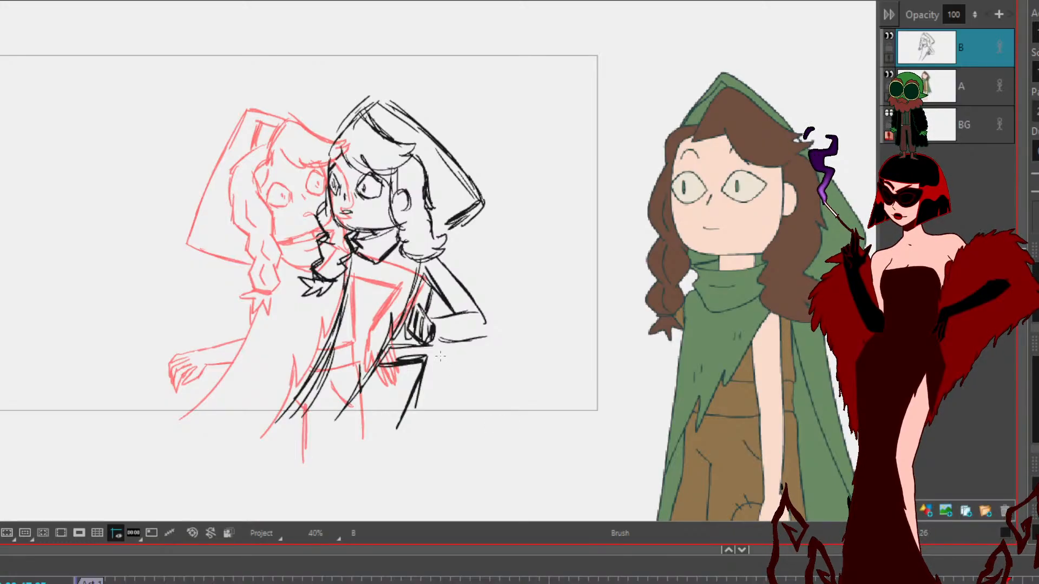
Step: Add the outer line behind the leg and sketch the second hand emerging from the cloak's front edge
left_click_drag(445, 330, 415, 426)
left_click_drag(443, 350, 416, 427)
mouse_move(320, 326)
left_mouse_down()
mouse_move(297, 330)
mouse_move(307, 308)
mouse_move(296, 312)
mouse_move(303, 339)
mouse_move(316, 326)
mouse_move(286, 324)
mouse_move(295, 345)
left_mouse_up()
mouse_move(291, 337)
left_mouse_down()
mouse_move(317, 340)
mouse_move(305, 342)
mouse_move(321, 324)
mouse_move(327, 351)
left_mouse_up()
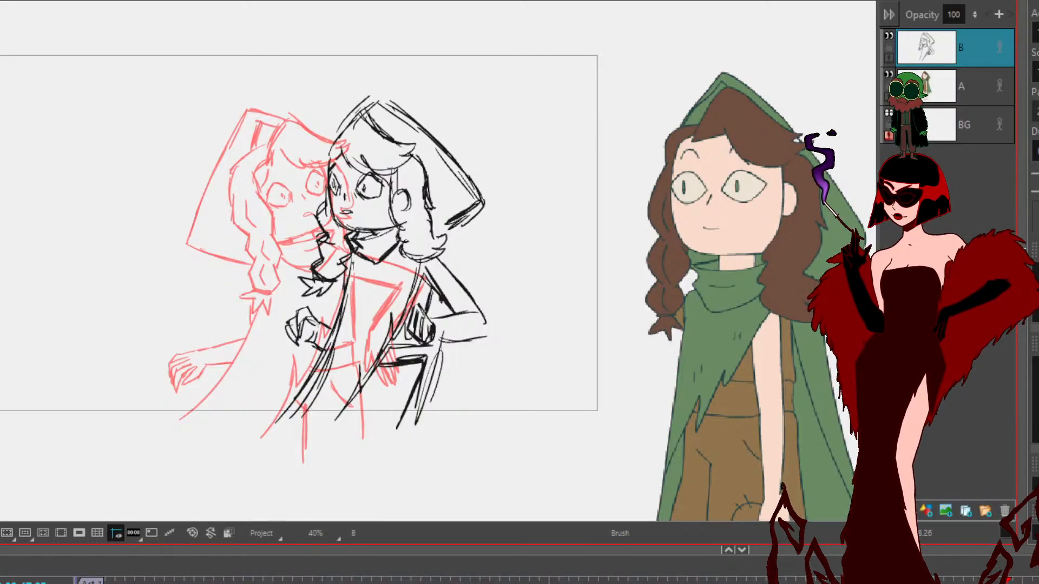
Step: Compare the new pose with the neighbouring panels, and scrub and play through the other storyboard scenes to review them
left_click(998, 581)
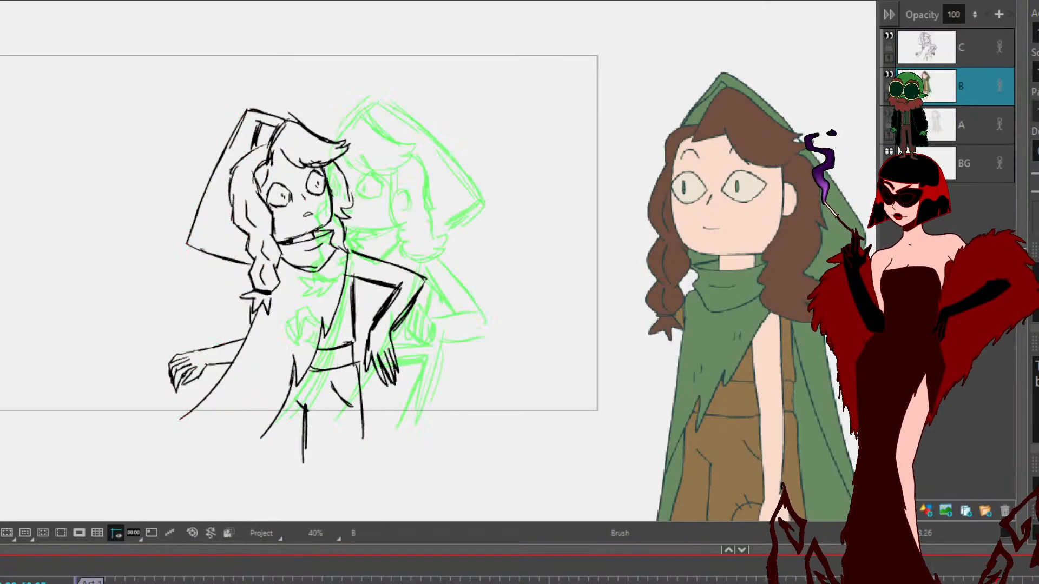
left_click(1018, 581)
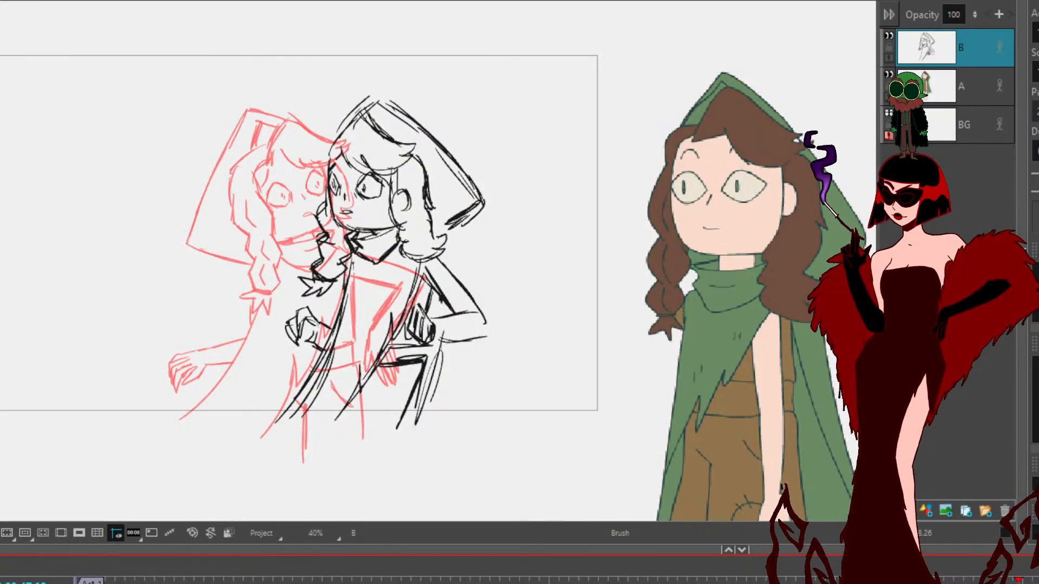
left_click(960, 581)
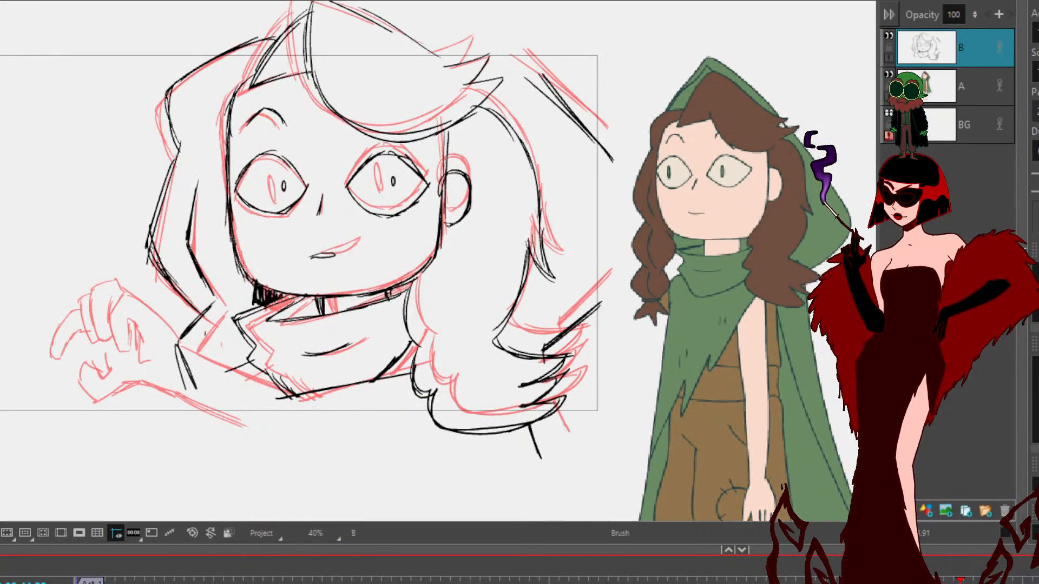
key("shift+Return")
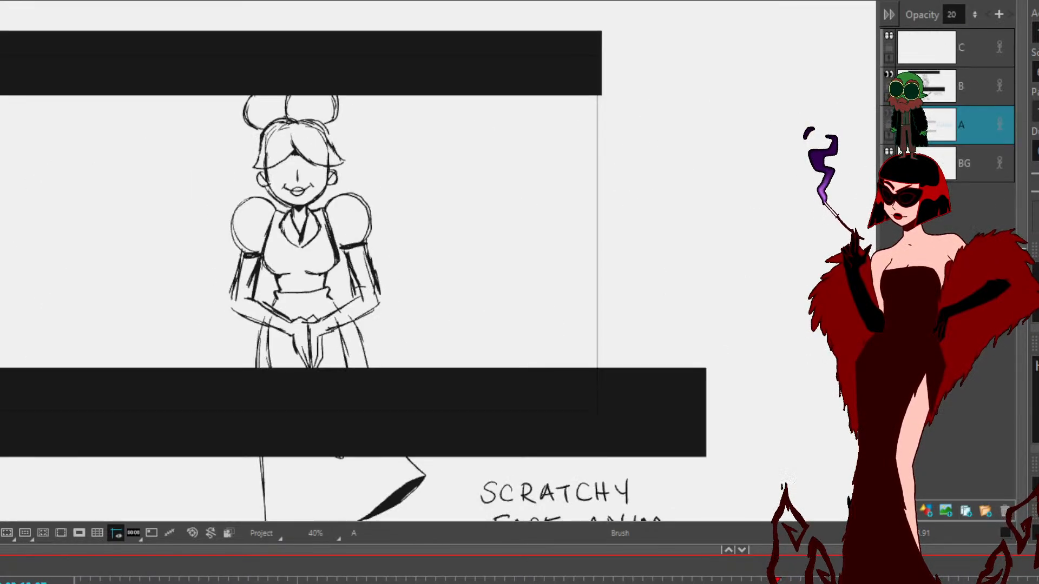
left_click_drag(289, 581, 493, 581)
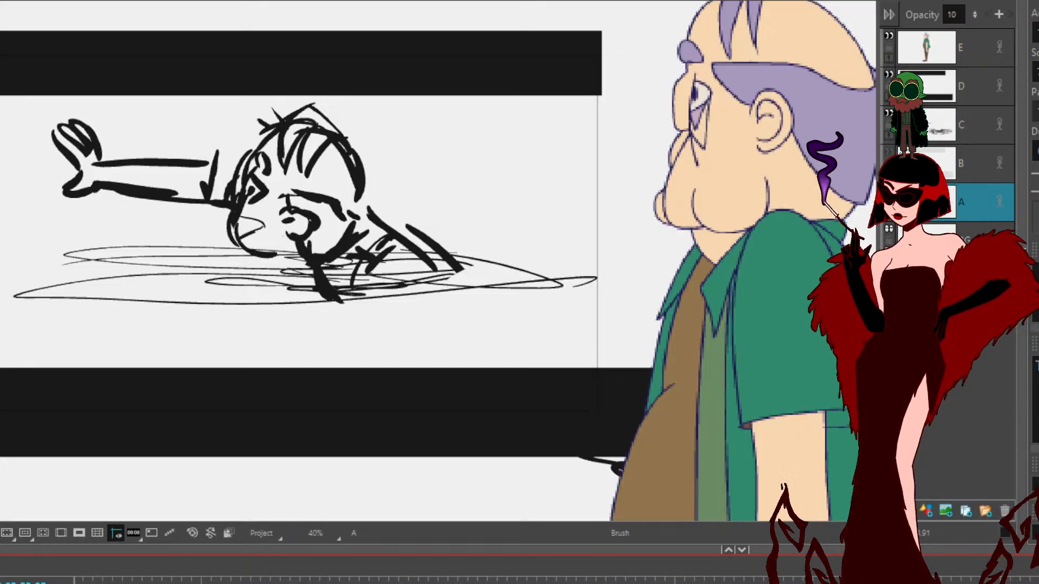
left_click_drag(414, 579, 676, 582)
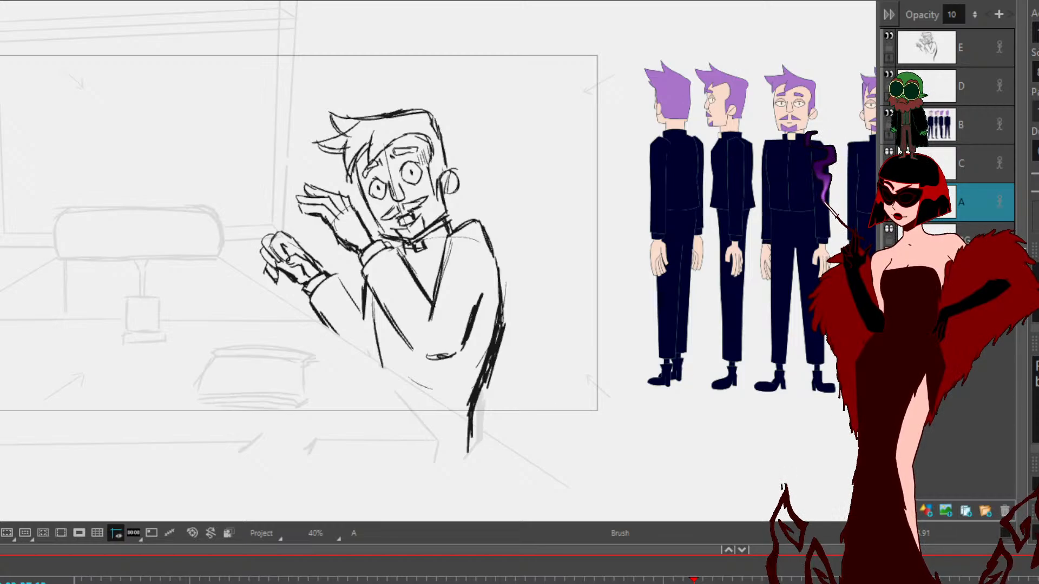
left_click_drag(695, 582, 620, 583)
key("shift+Return")
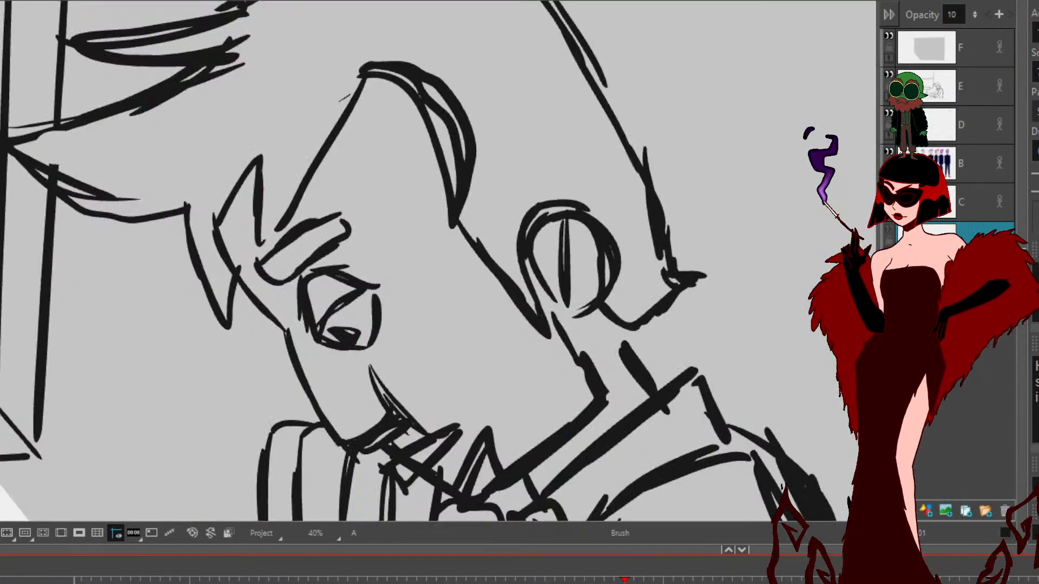
key("shift+Return")
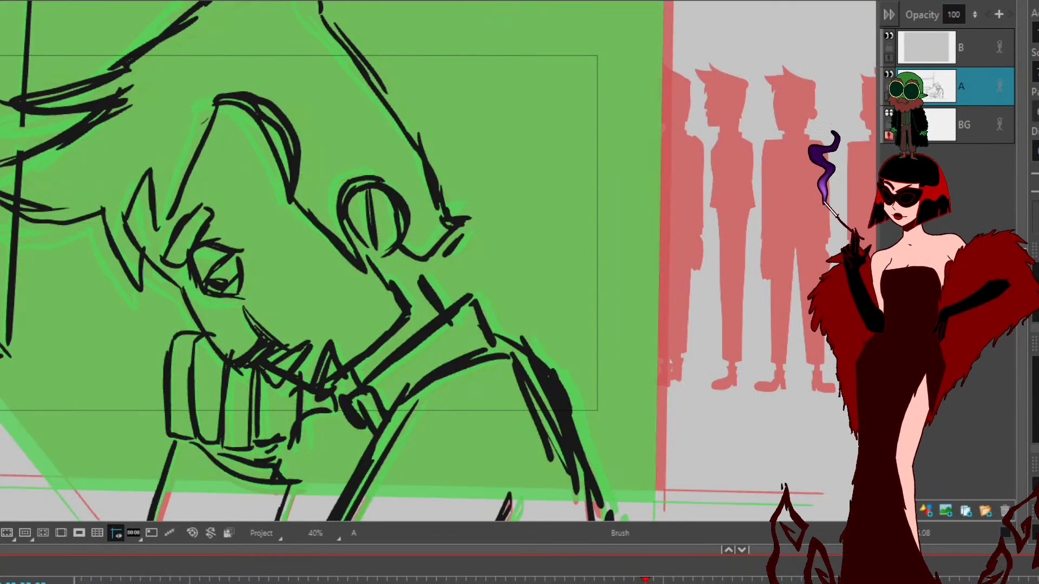
Step: Select the goateed priest and the man with hat and glasses from the faded character references on layer A
key("shift+Return")
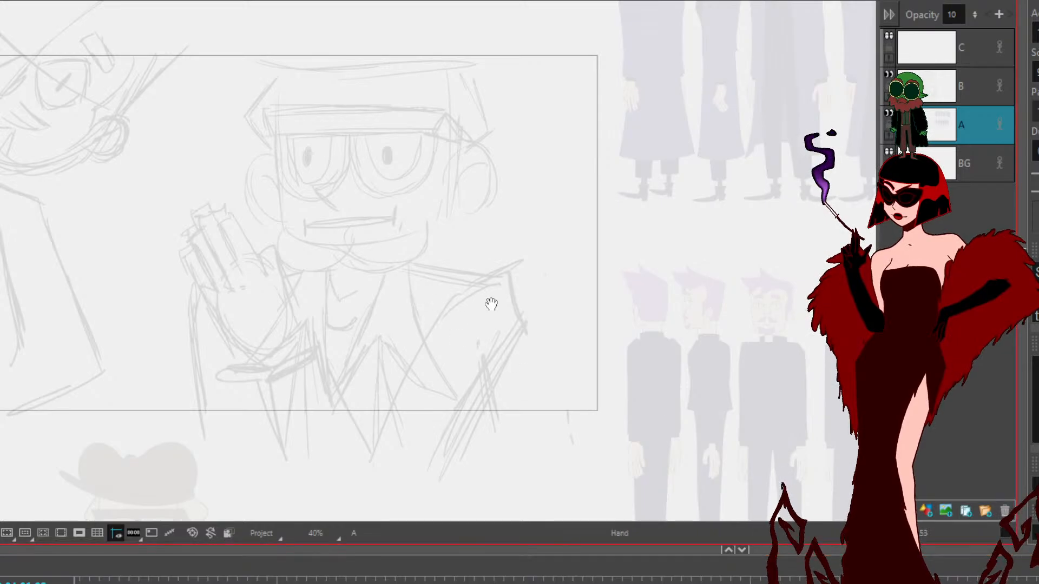
left_click_drag(492, 304, 708, 362)
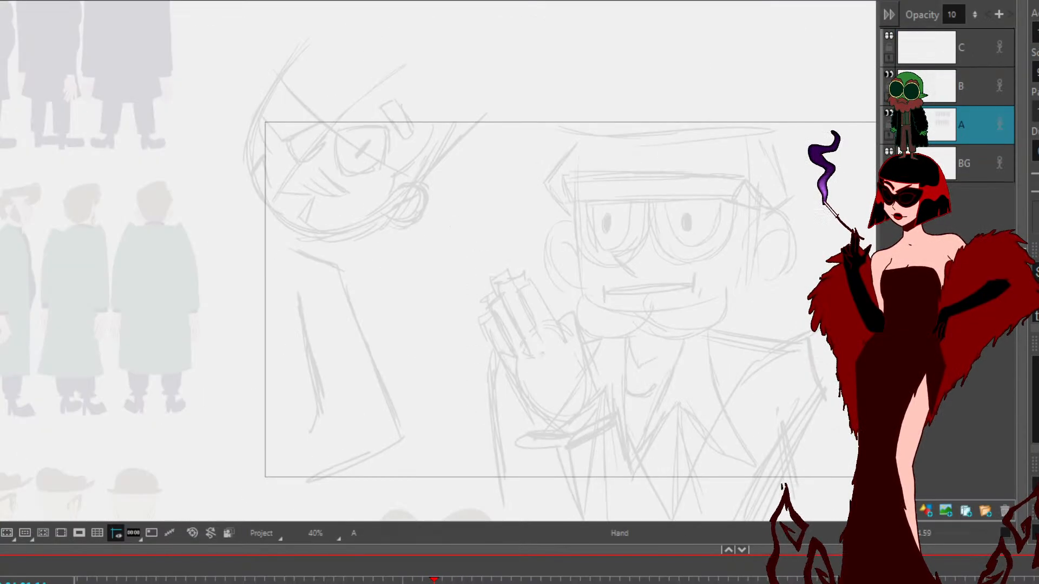
left_click(924, 99)
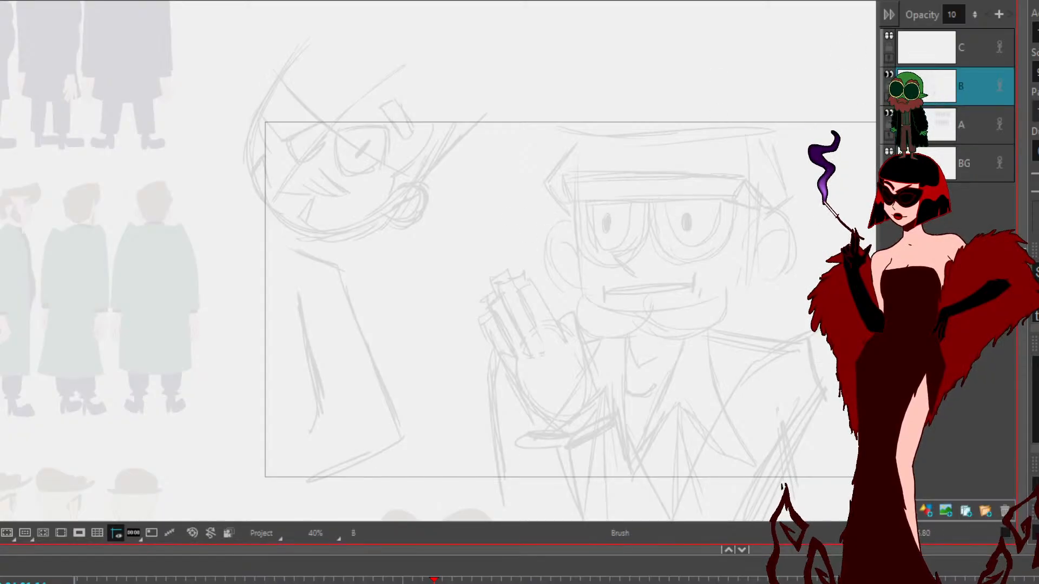
left_click(956, 132)
left_click_drag(180, 265, 502, 90)
scroll(505, 87, "down", 2)
left_click_drag(487, 155, 301, 70)
left_click_drag(403, 287, 91, 396)
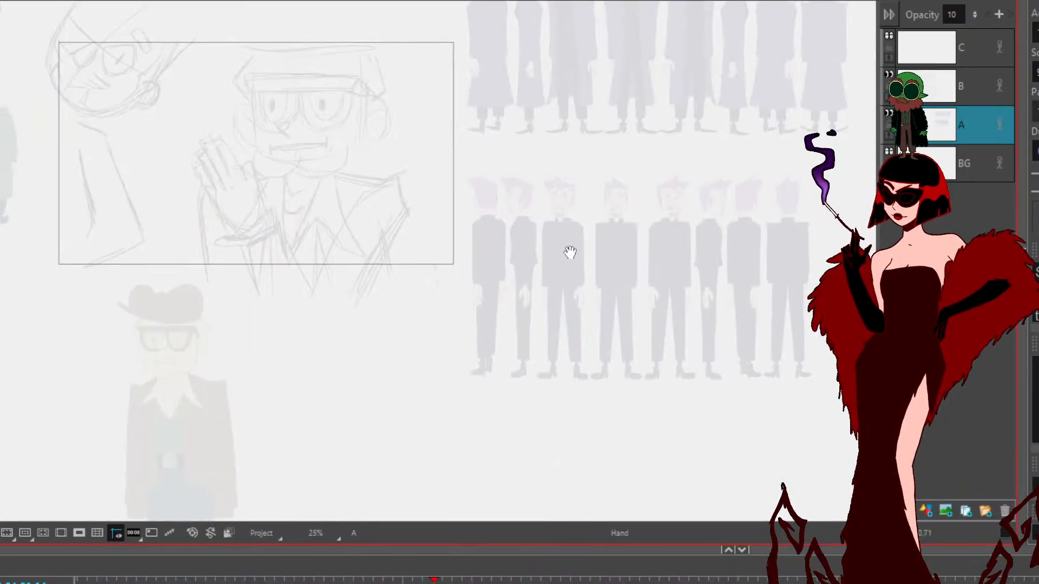
left_click(558, 227)
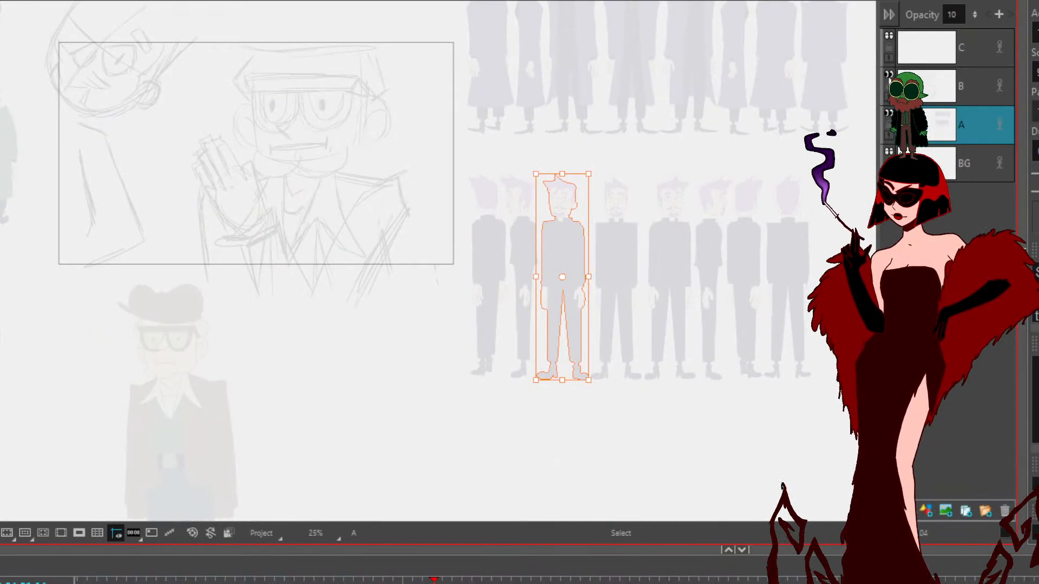
left_click(190, 353)
left_click(565, 238, "shift")
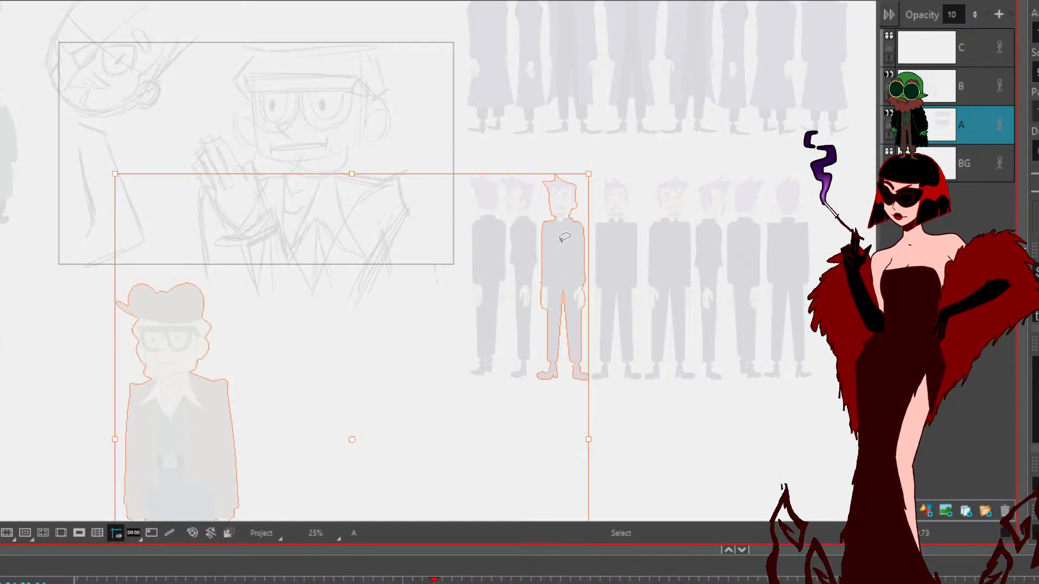
Step: Place the reference figures on layer C at full opacity, and enlarge, tilt and move the priest beside the frame's left edge
left_click(957, 51)
left_click(416, 357)
left_click(584, 268)
key("space")
left_click_drag(464, 281, 669, 315)
left_click_drag(742, 414, 617, 581)
left_click_drag(693, 463, 130, 271)
key("space")
left_click_drag(287, 83, 313, 172)
left_click_drag(271, 100, 336, 139)
left_click_drag(233, 223, 224, 140)
Step: Enlarge the hatted man's reference and move it to the right edge of the camera frame
left_click(383, 448)
left_click_drag(474, 396, 534, 293)
left_click_drag(416, 286, 713, 255)
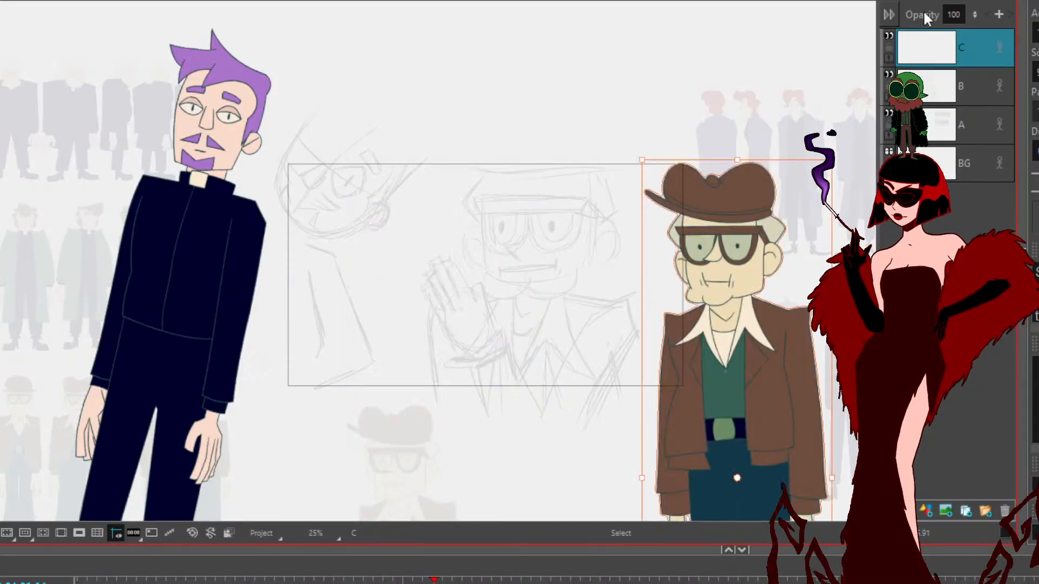
Step: Add drawing layer D above the reference layer and set up the Brush for inking the priest's rough head
left_click(928, 512)
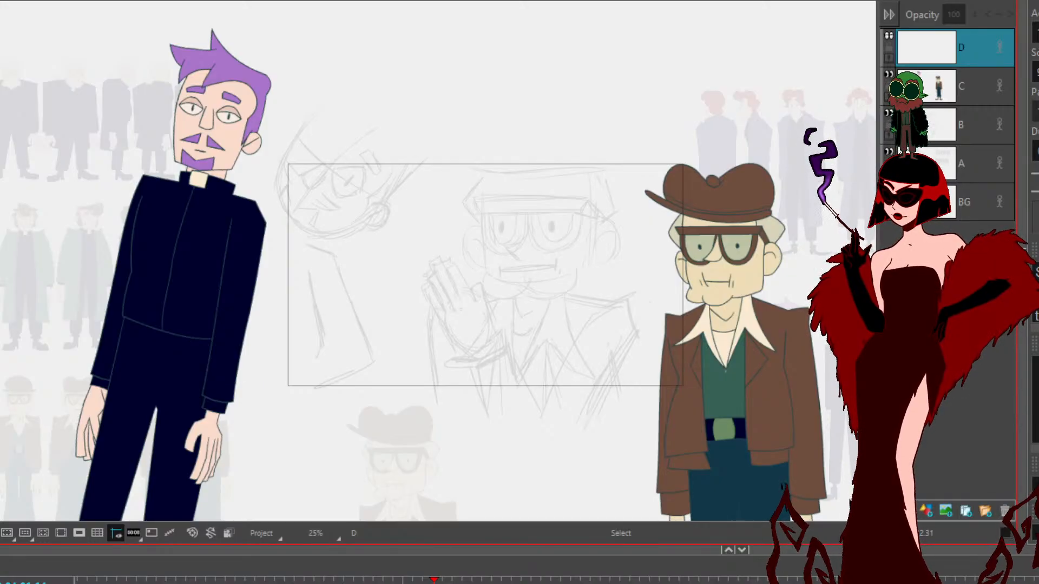
left_click_drag(557, 287, 634, 279)
mouse_move(485, 191)
left_mouse_down()
mouse_move(590, 253)
mouse_move(666, 322)
mouse_move(626, 343)
mouse_move(624, 360)
left_mouse_up()
scroll(590, 253, "up", 4)
key("alt+b")
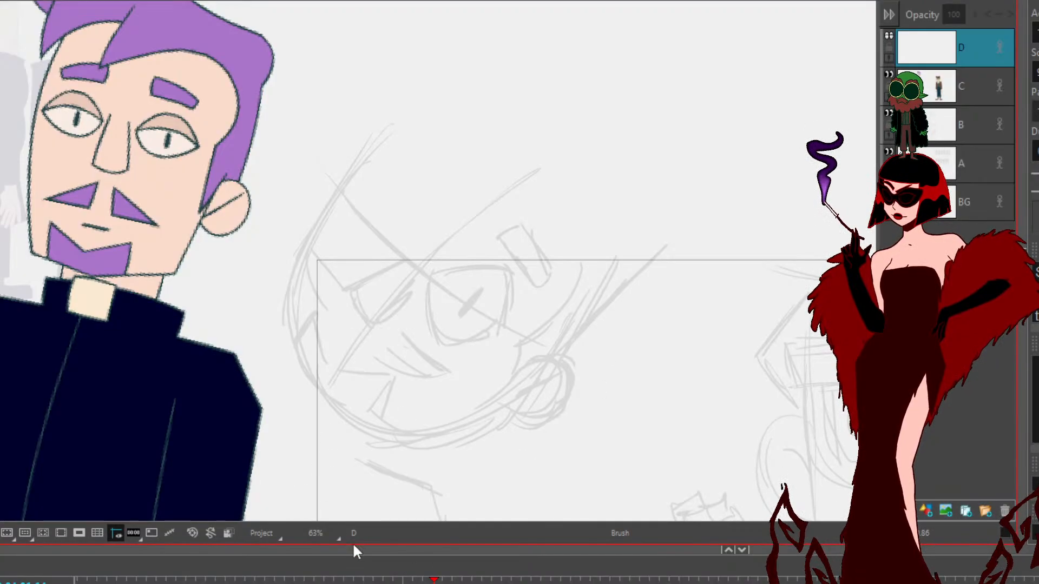
left_click_drag(351, 561, 352, 562)
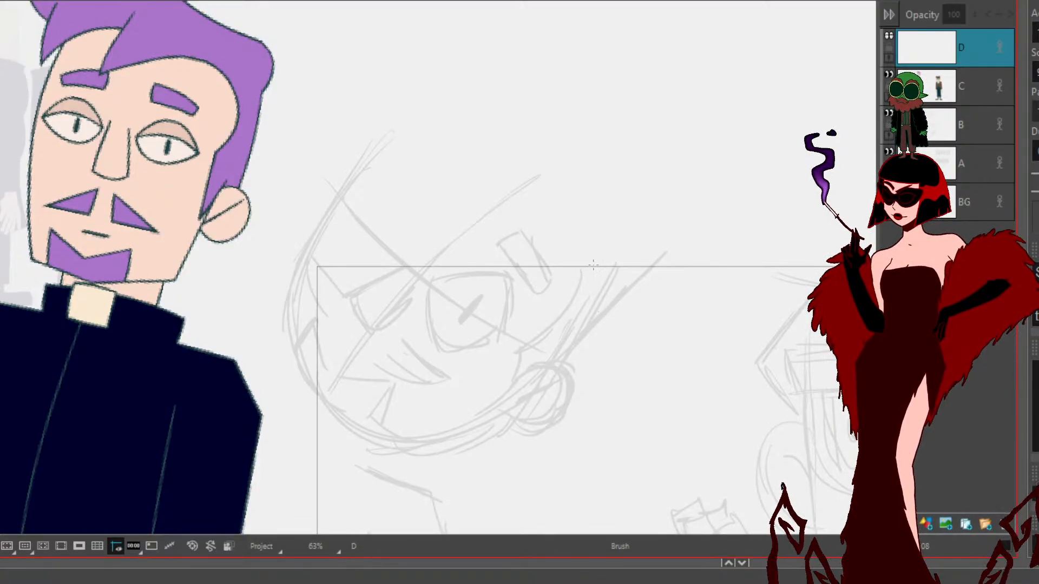
Step: Ink the priest's tilted face outline from forehead around the jaw, and the round ear behind it
mouse_move(384, 145)
left_mouse_down()
mouse_move(324, 221)
mouse_move(283, 320)
mouse_move(290, 309)
mouse_move(301, 372)
mouse_move(325, 405)
left_mouse_up()
mouse_move(285, 339)
left_mouse_down()
mouse_move(319, 400)
mouse_move(393, 432)
left_mouse_up()
left_click_drag(313, 409, 386, 430)
left_click_drag(387, 431, 450, 438)
mouse_move(335, 419)
left_mouse_down()
mouse_move(411, 439)
mouse_move(520, 401)
mouse_move(550, 364)
left_mouse_up()
mouse_move(476, 422)
left_mouse_down()
mouse_move(532, 378)
mouse_move(569, 369)
mouse_move(577, 385)
mouse_move(539, 430)
mouse_move(573, 391)
mouse_move(572, 414)
left_mouse_up()
left_click_drag(504, 407, 553, 430)
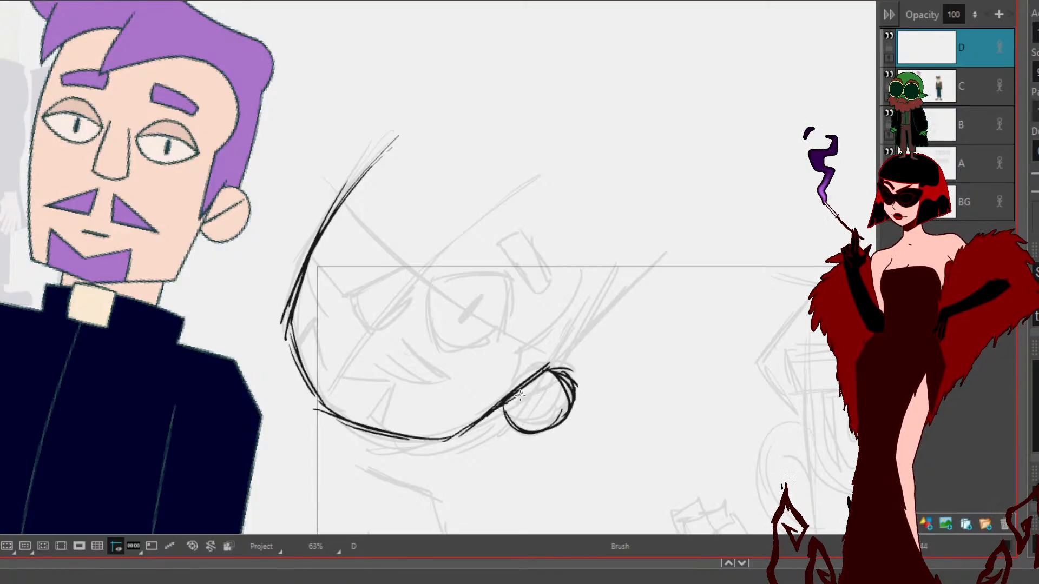
Step: Add the inner ear line, the back-of-head line above the ear, and the sideburn edge along the temple
mouse_move(500, 406)
left_mouse_down()
mouse_move(559, 393)
mouse_move(605, 339)
left_mouse_up()
left_click_drag(573, 375, 678, 275)
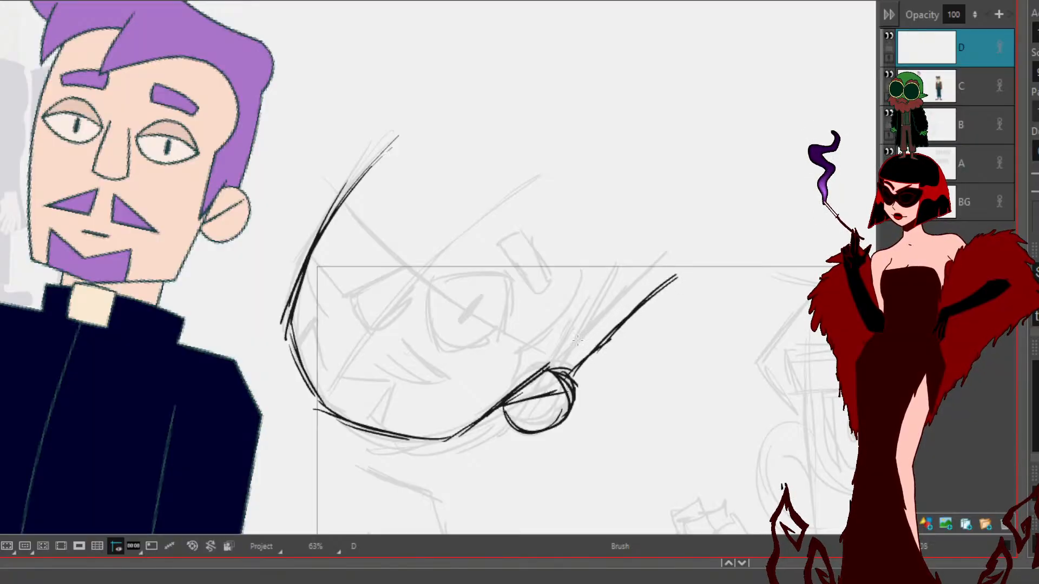
mouse_move(541, 372)
left_mouse_down()
mouse_move(518, 374)
mouse_move(553, 323)
mouse_move(601, 282)
left_mouse_up()
left_click_drag(565, 321, 607, 255)
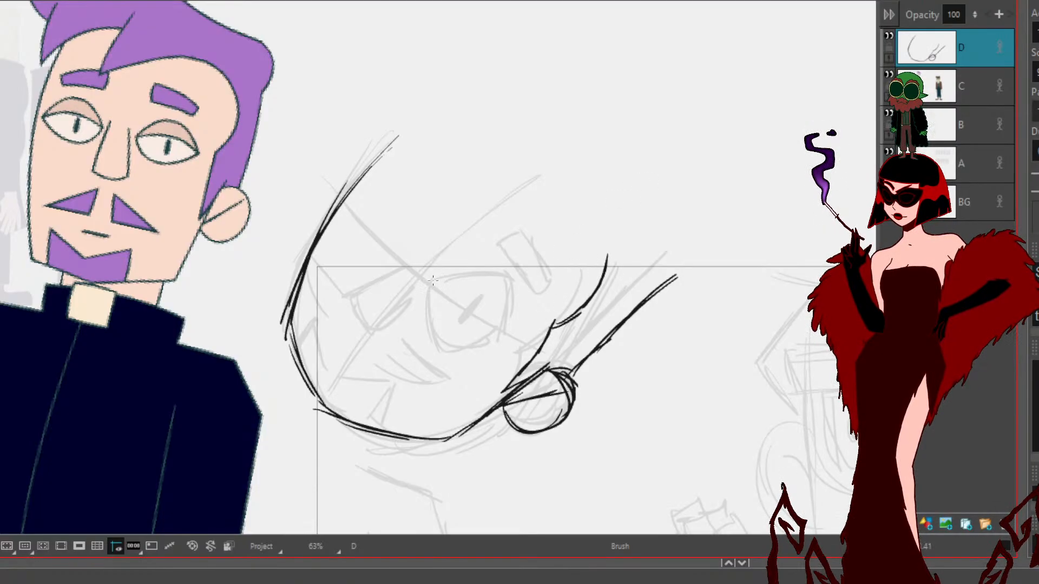
Step: Ink the priest's nose, his near eye with its slit pupil, and the short eyebrow above it
mouse_move(404, 262)
left_mouse_down()
mouse_move(356, 293)
mouse_move(368, 320)
mouse_move(392, 317)
mouse_move(380, 321)
mouse_move(419, 283)
mouse_move(474, 274)
mouse_move(499, 326)
left_mouse_up()
mouse_move(483, 272)
left_mouse_down()
mouse_move(437, 274)
mouse_move(431, 285)
mouse_move(434, 304)
mouse_move(433, 286)
mouse_move(452, 295)
mouse_move(453, 326)
mouse_move(438, 302)
mouse_move(478, 333)
mouse_move(472, 339)
mouse_move(495, 331)
mouse_move(459, 283)
mouse_move(493, 333)
mouse_move(477, 307)
left_mouse_up()
mouse_move(502, 259)
left_mouse_down()
mouse_move(526, 296)
mouse_move(543, 288)
mouse_move(527, 250)
left_mouse_up()
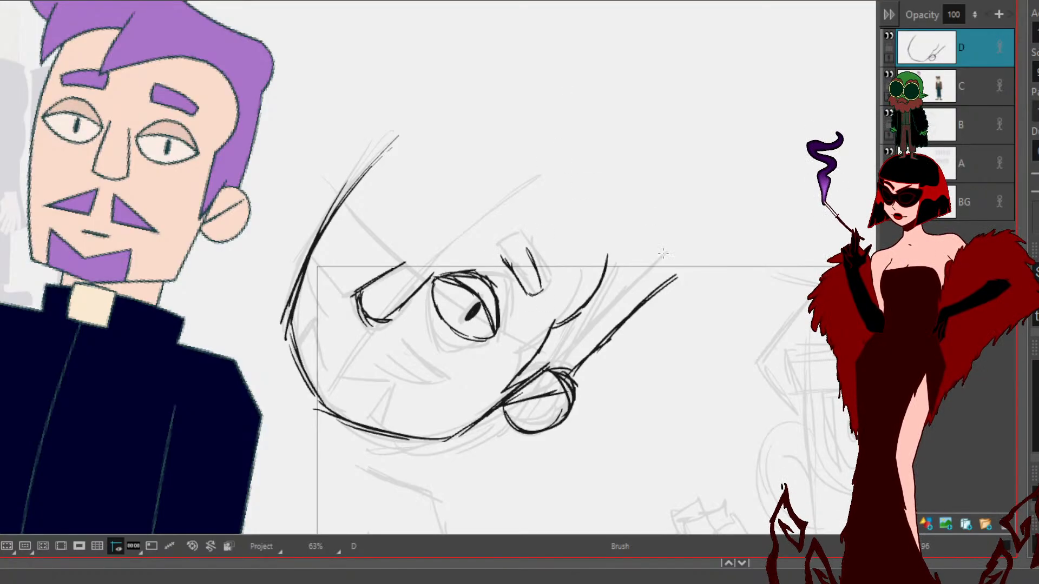
Step: Ink both halves of the pointed moustache and the short mouth line between them
mouse_move(367, 335)
left_mouse_down()
mouse_move(361, 347)
mouse_move(403, 370)
left_mouse_up()
mouse_move(370, 332)
left_mouse_down()
mouse_move(414, 359)
mouse_move(383, 344)
mouse_move(377, 350)
mouse_move(422, 385)
mouse_move(405, 375)
mouse_move(405, 351)
left_mouse_up()
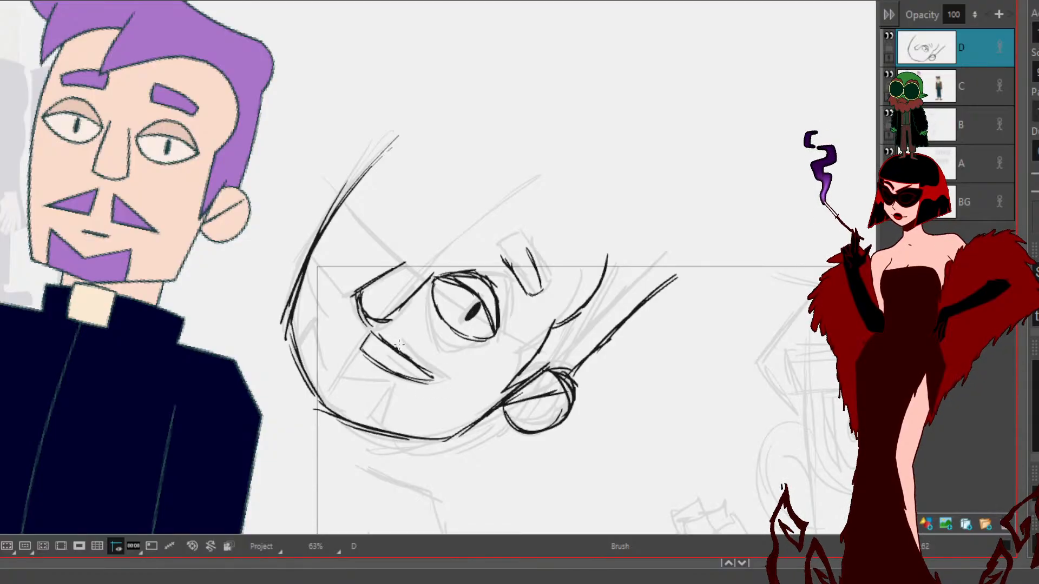
mouse_move(355, 318)
left_mouse_down()
mouse_move(344, 329)
mouse_move(310, 257)
mouse_move(340, 327)
left_mouse_up()
mouse_move(313, 288)
left_mouse_down()
mouse_move(341, 328)
mouse_move(348, 364)
left_mouse_up()
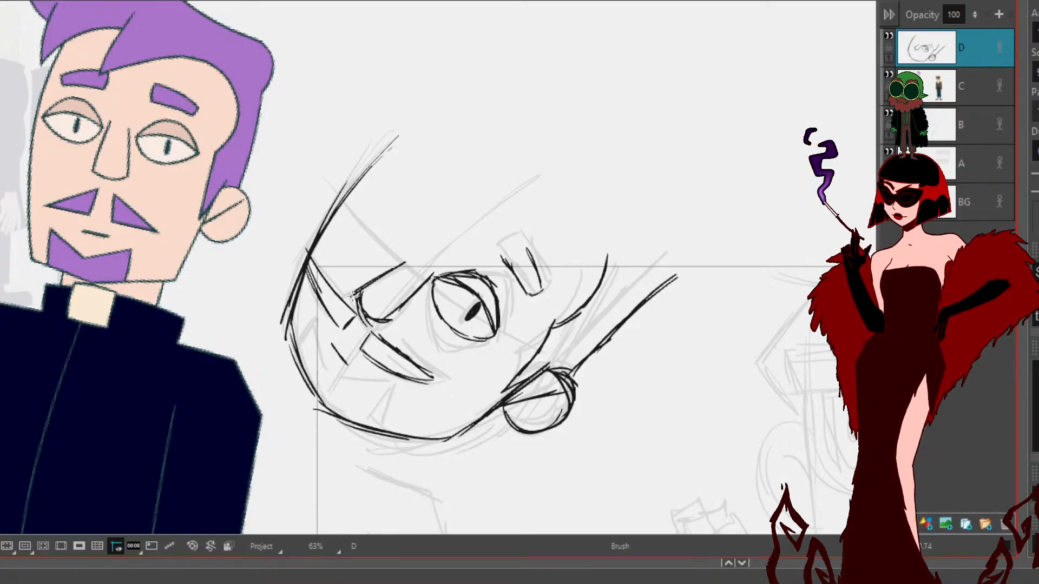
Step: Undo two trial strokes and ink the zigzag goatee along the priest's chin
left_click_drag(352, 300, 360, 291)
left_click_drag(335, 381, 381, 388)
key("ctrl+z")
key("ctrl+z")
mouse_move(324, 374)
left_mouse_down()
mouse_move(310, 331)
mouse_move(313, 346)
mouse_move(296, 354)
mouse_move(385, 394)
mouse_move(360, 423)
left_mouse_up()
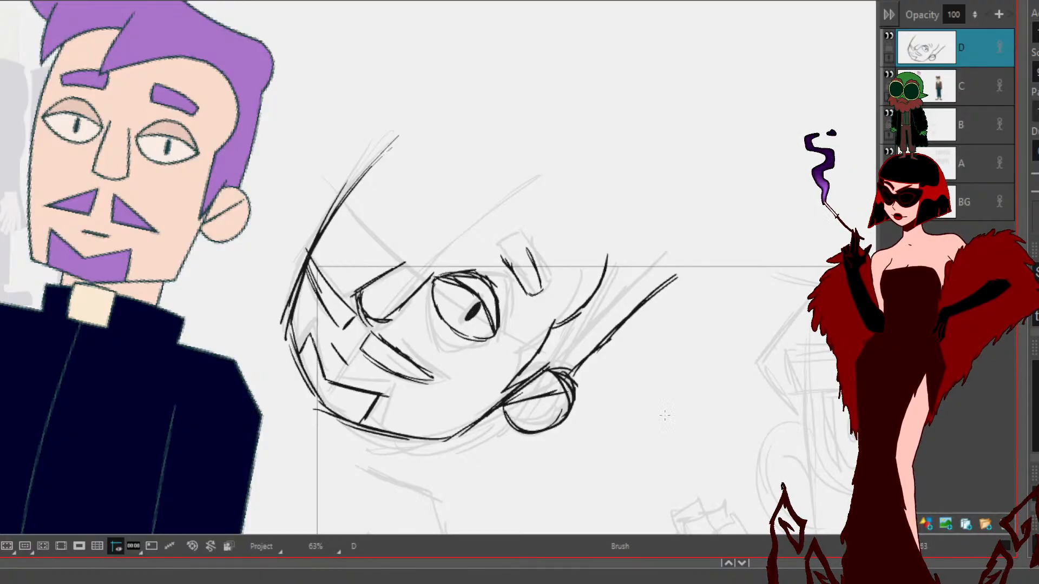
Step: Extend the hairline, add short hair strokes at the end of the back-of-head line, and toggle layer D's visibility to compare
mouse_move(758, 395)
left_mouse_down()
mouse_move(663, 301)
mouse_move(689, 412)
left_mouse_up()
left_click_drag(584, 304, 612, 301)
mouse_move(587, 304)
left_mouse_down()
mouse_move(623, 290)
mouse_move(614, 269)
left_mouse_up()
left_click_drag(598, 302, 602, 280)
left_click_drag(711, 399, 792, 317)
mouse_move(784, 397)
left_mouse_down()
mouse_move(657, 298)
mouse_move(901, 361)
left_mouse_up()
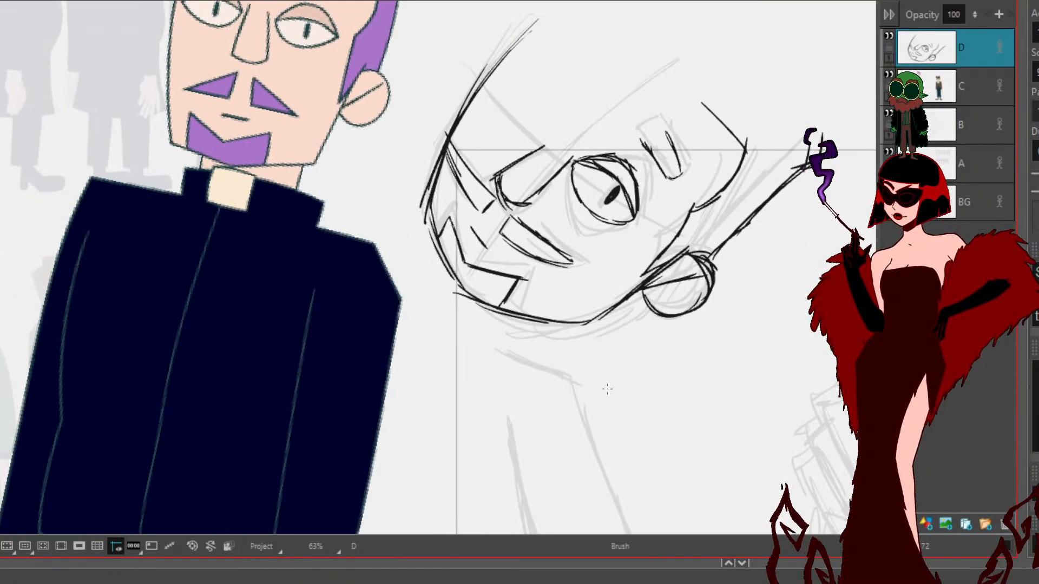
scroll(608, 388, "down", 3)
scroll(607, 389, "up", 2)
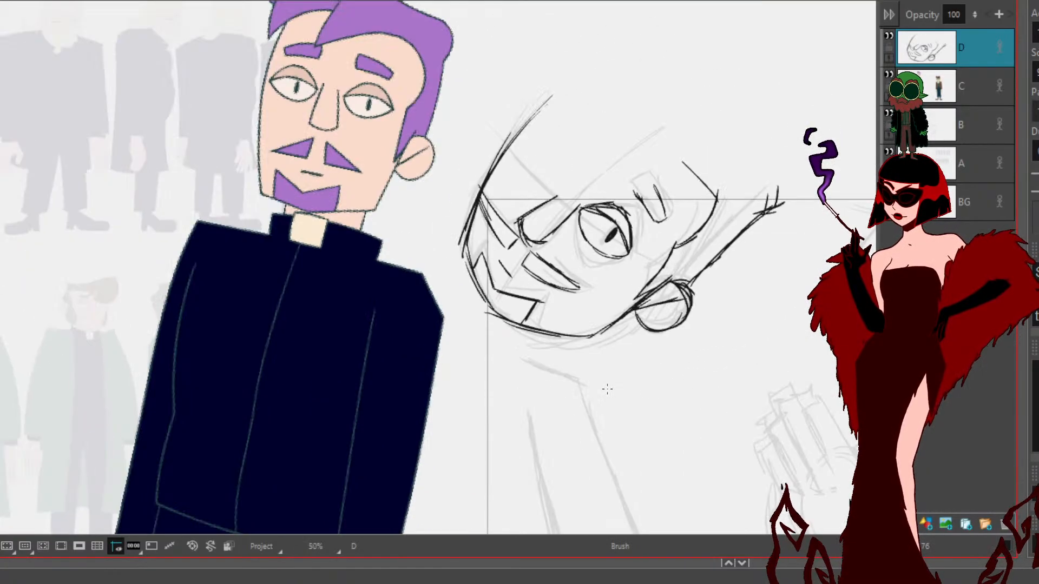
left_click(889, 34)
left_click(889, 34)
left_click_drag(752, 210, 687, 220)
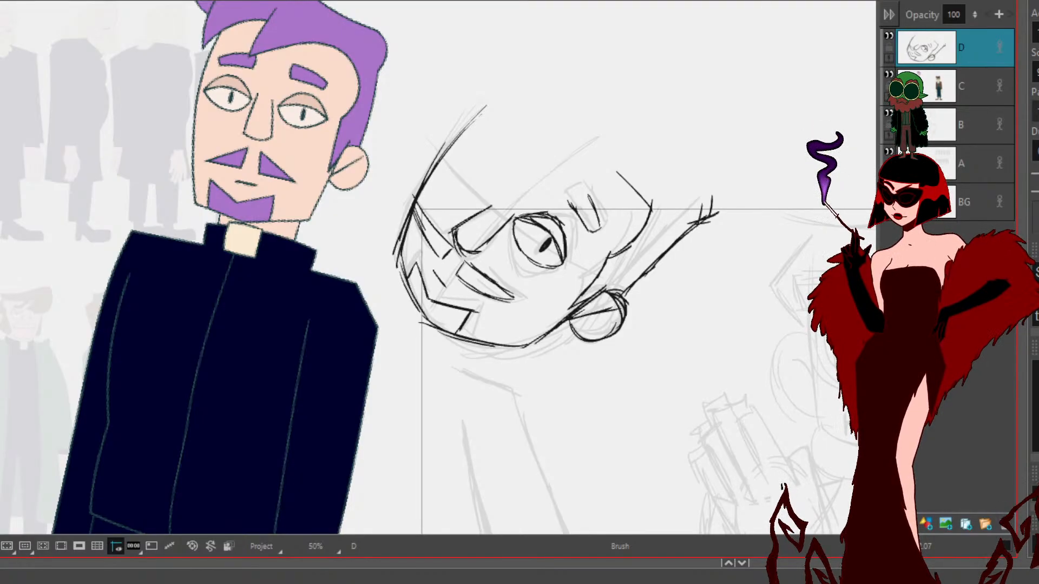
Step: Ink the clerical collar under the priest's chin and the shoulder line sloping down from it
key("space")
mouse_move(543, 473)
left_mouse_down()
mouse_move(582, 359)
mouse_move(582, 370)
left_mouse_up()
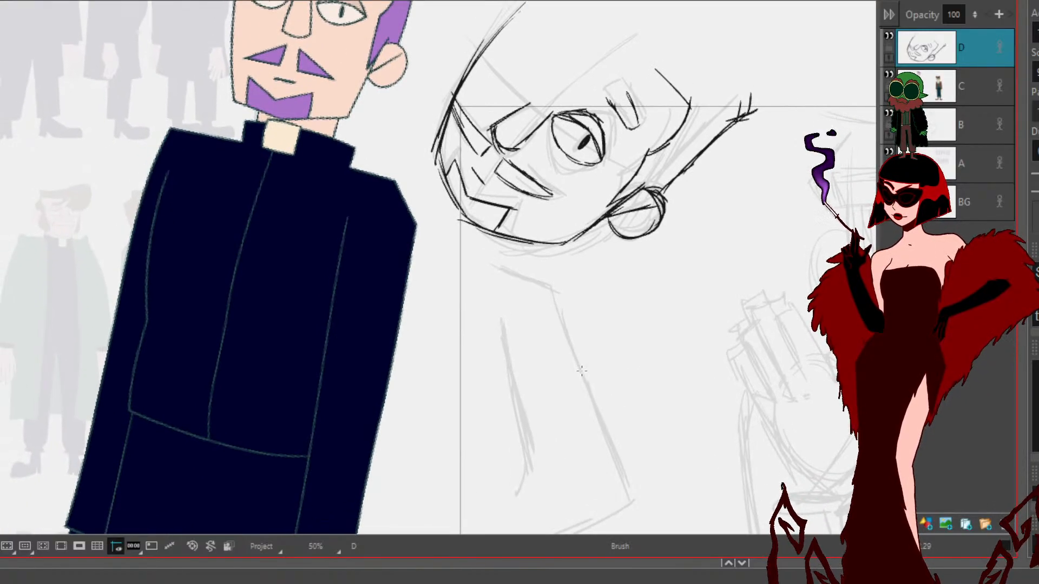
left_click_drag(518, 242, 495, 265)
mouse_move(457, 221)
left_mouse_down()
mouse_move(502, 257)
mouse_move(455, 226)
mouse_move(527, 264)
mouse_move(511, 286)
left_mouse_up()
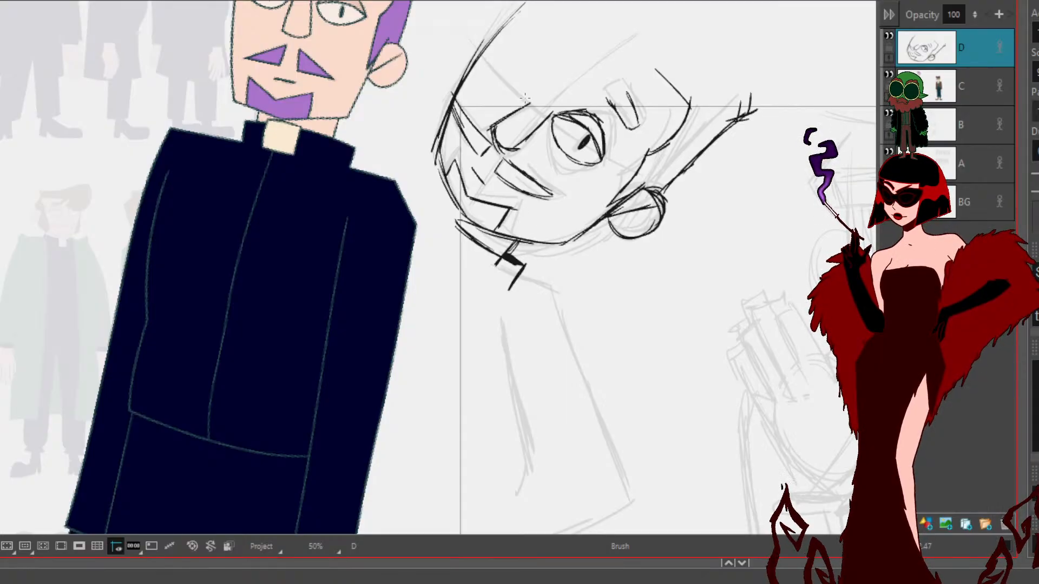
left_click_drag(511, 291, 582, 346)
left_click_drag(663, 498, 680, 372)
left_click_drag(598, 218, 611, 297)
mouse_move(599, 216)
left_mouse_down()
mouse_move(609, 313)
mouse_move(558, 441)
left_mouse_up()
left_click_drag(599, 312, 557, 445)
left_click_drag(607, 302, 558, 432)
key("ctrl+z")
key("ctrl+z")
key("ctrl+z")
key("ctrl+z")
key("ctrl+z")
key("ctrl+z")
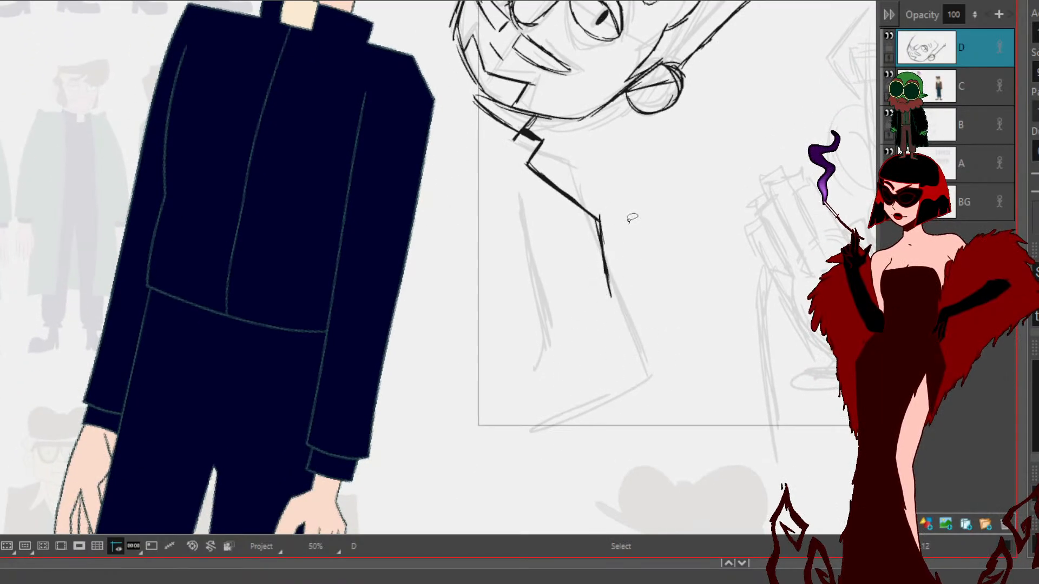
Step: Draw the outer body line from the shoulder down to the frame's lower edge, and tidy the shoulder corner with the Select tool
mouse_move(599, 217)
left_mouse_down()
mouse_move(614, 252)
mouse_move(579, 373)
left_mouse_up()
left_click_drag(617, 262, 550, 438)
left_click_drag(596, 319, 558, 440)
key("space")
mouse_move(675, 293)
left_mouse_down()
mouse_move(608, 445)
mouse_move(630, 417)
left_mouse_up()
key("alt+s")
mouse_move(598, 343)
left_mouse_down()
mouse_move(562, 341)
mouse_move(665, 410)
mouse_move(540, 409)
left_mouse_up()
left_click(653, 341)
key("alt+b")
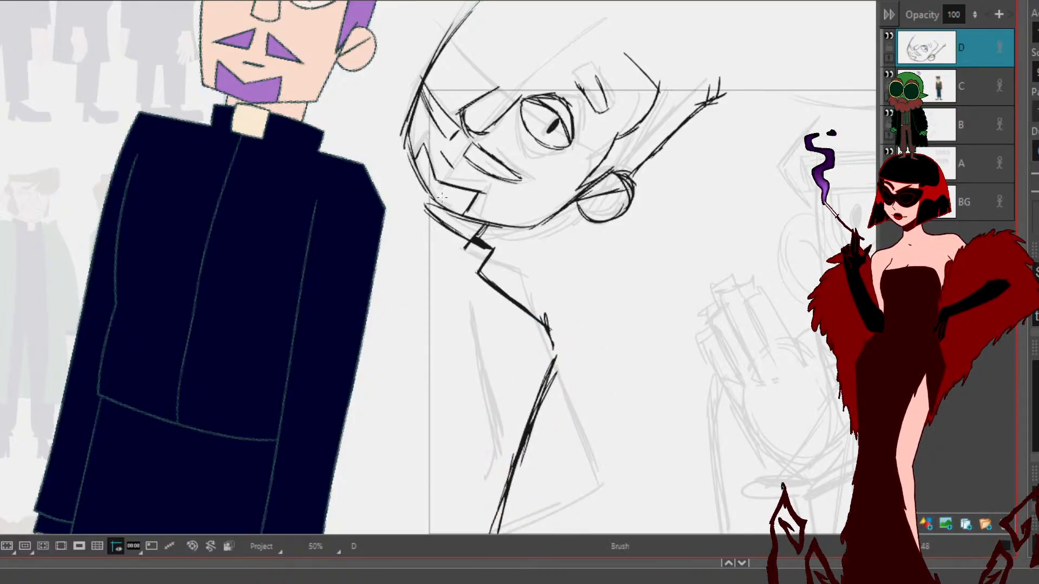
Step: Add the collar's front edge below the chin and the inner body line parallel to the outer one
left_click_drag(439, 226, 428, 250)
left_click_drag(481, 365, 421, 502)
left_click_drag(474, 386, 417, 532)
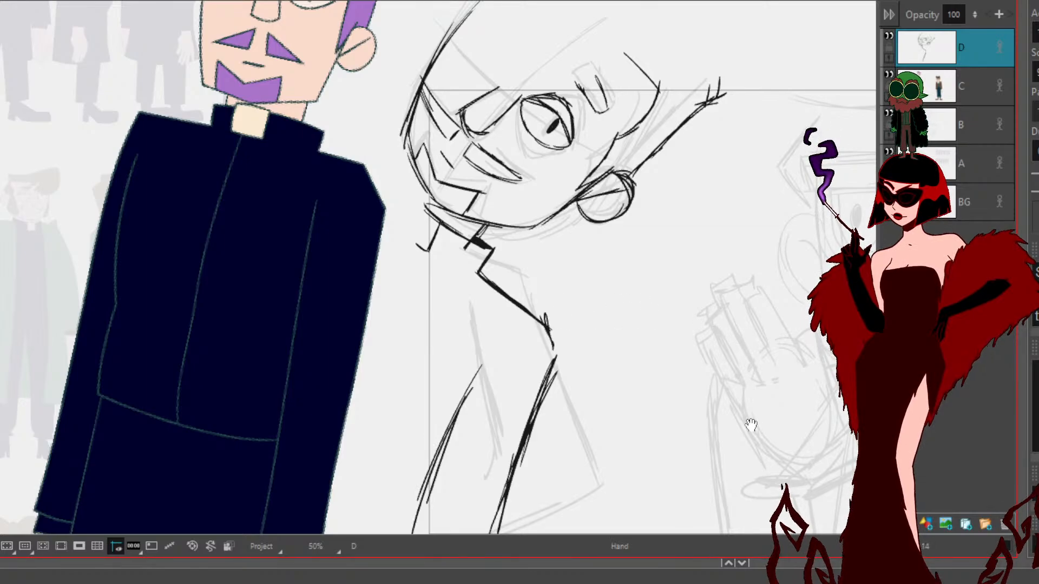
Step: Ink the thick top bar of the glasses over the second character's rough head
left_click_drag(751, 427, 591, 273)
left_click_drag(798, 165, 673, 329)
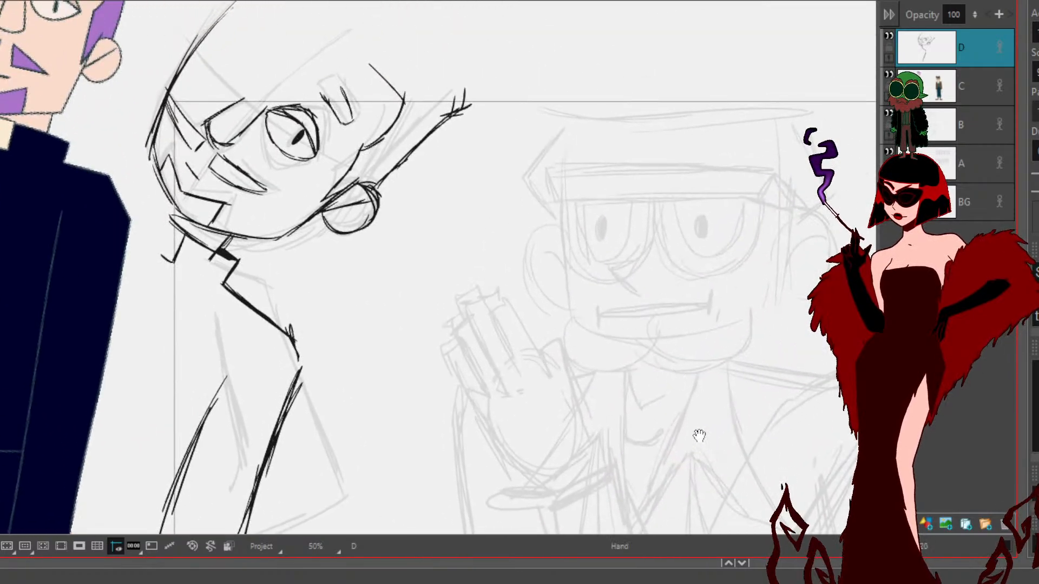
left_click_drag(703, 440, 658, 445)
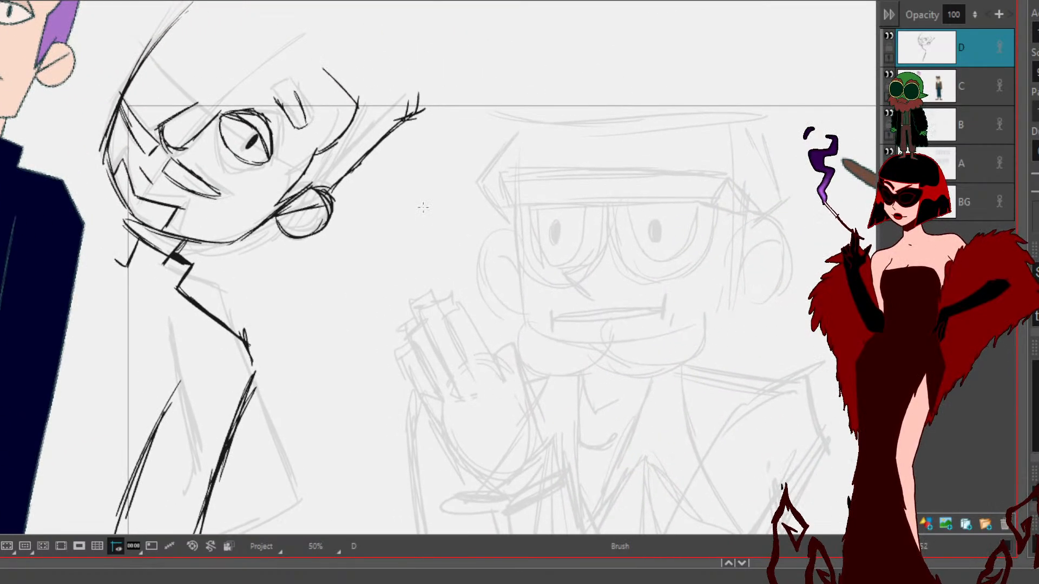
scroll(423, 208, "down", 3)
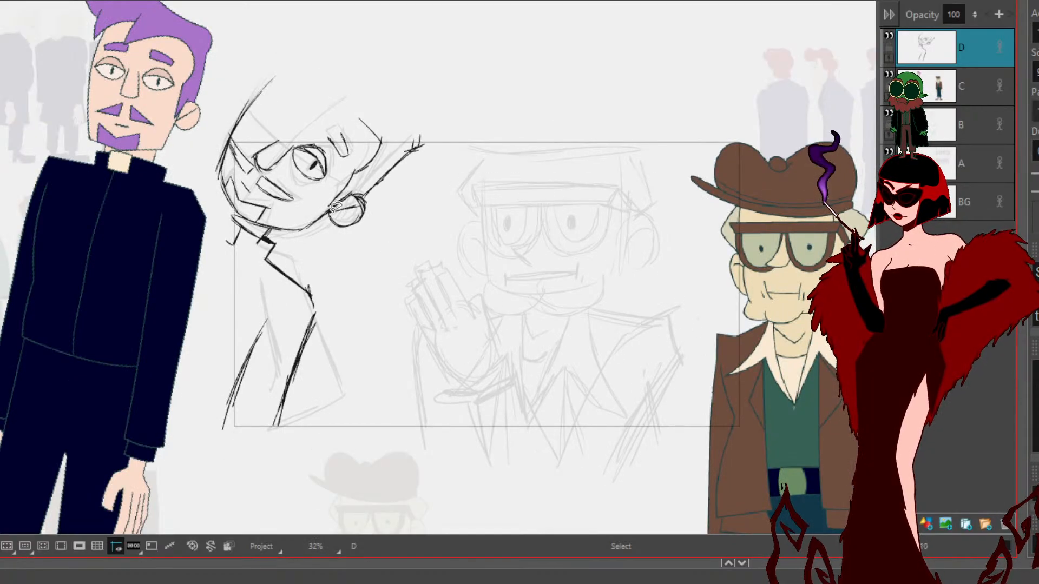
left_click_drag(720, 265, 706, 328)
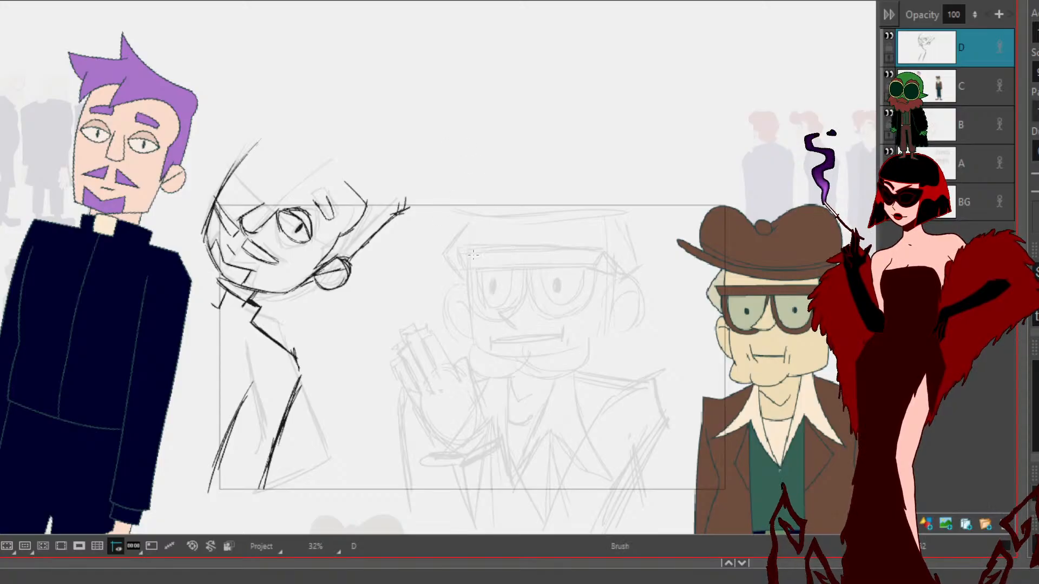
scroll(473, 255, "up", 1)
scroll(496, 360, "up", 2)
scroll(433, 308, "right", 3)
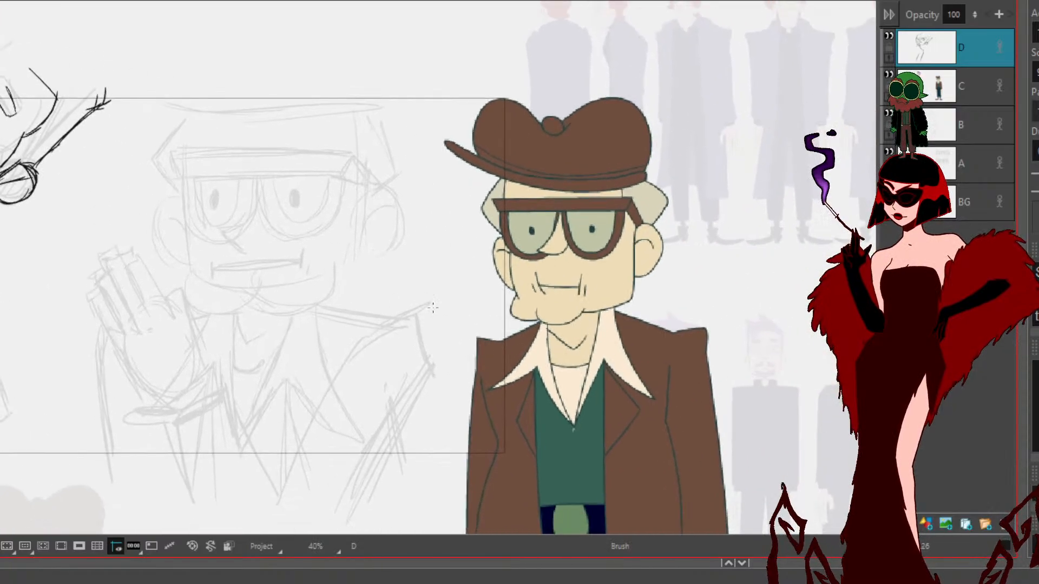
mouse_move(174, 153)
left_mouse_down()
mouse_move(237, 172)
mouse_move(225, 173)
mouse_move(319, 171)
left_mouse_up()
mouse_move(175, 155)
left_mouse_down()
mouse_move(335, 157)
mouse_move(281, 154)
mouse_move(306, 172)
mouse_move(338, 172)
mouse_move(353, 153)
left_mouse_up()
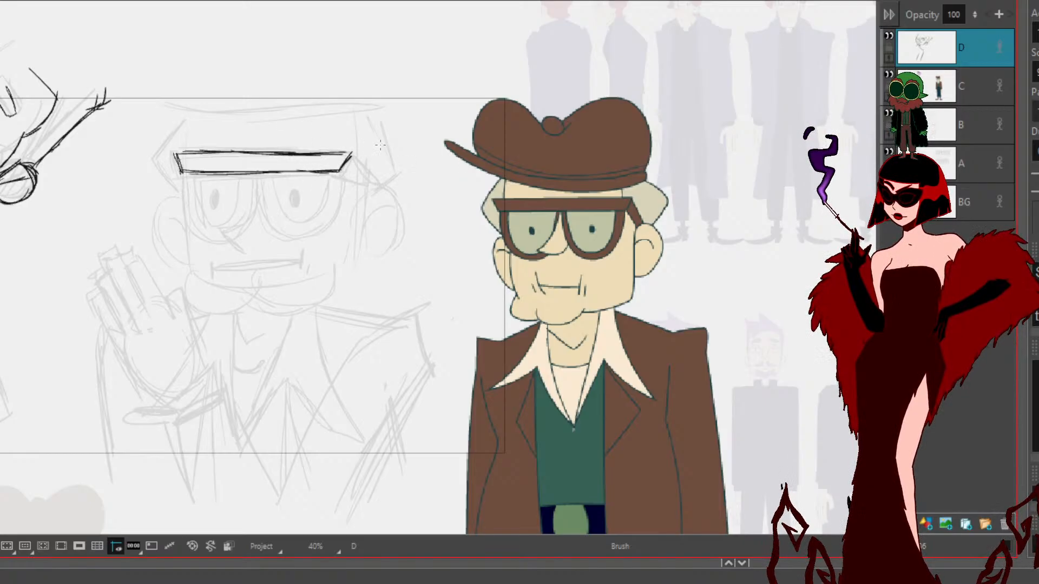
Step: Ink both rounded lenses of the glasses, the nose between them, and a pupil in each lens
mouse_move(259, 172)
left_mouse_down()
mouse_move(261, 217)
mouse_move(285, 236)
left_mouse_up()
mouse_move(264, 199)
left_mouse_down()
mouse_move(290, 238)
mouse_move(327, 223)
mouse_move(337, 182)
mouse_move(328, 224)
mouse_move(294, 242)
mouse_move(260, 207)
mouse_move(258, 172)
mouse_move(288, 224)
mouse_move(324, 209)
mouse_move(328, 174)
mouse_move(295, 202)
mouse_move(254, 201)
mouse_move(220, 238)
mouse_move(243, 245)
mouse_move(269, 228)
left_mouse_up()
left_click_drag(180, 171, 189, 215)
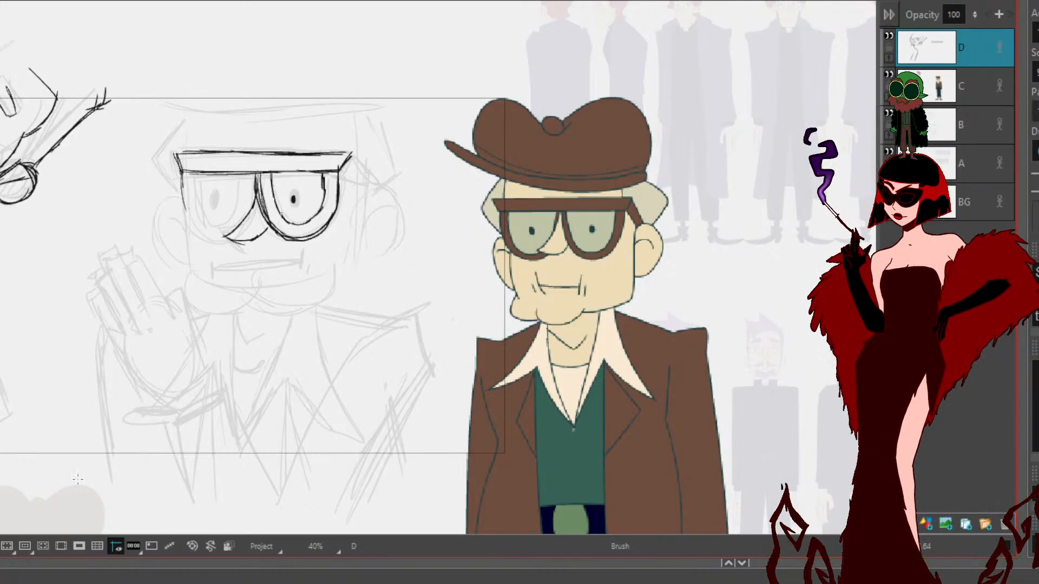
mouse_move(181, 169)
left_mouse_down()
mouse_move(202, 239)
mouse_move(183, 205)
mouse_move(225, 248)
left_mouse_up()
mouse_move(182, 189)
left_mouse_down()
mouse_move(203, 239)
mouse_move(194, 190)
mouse_move(199, 212)
mouse_move(224, 234)
left_mouse_up()
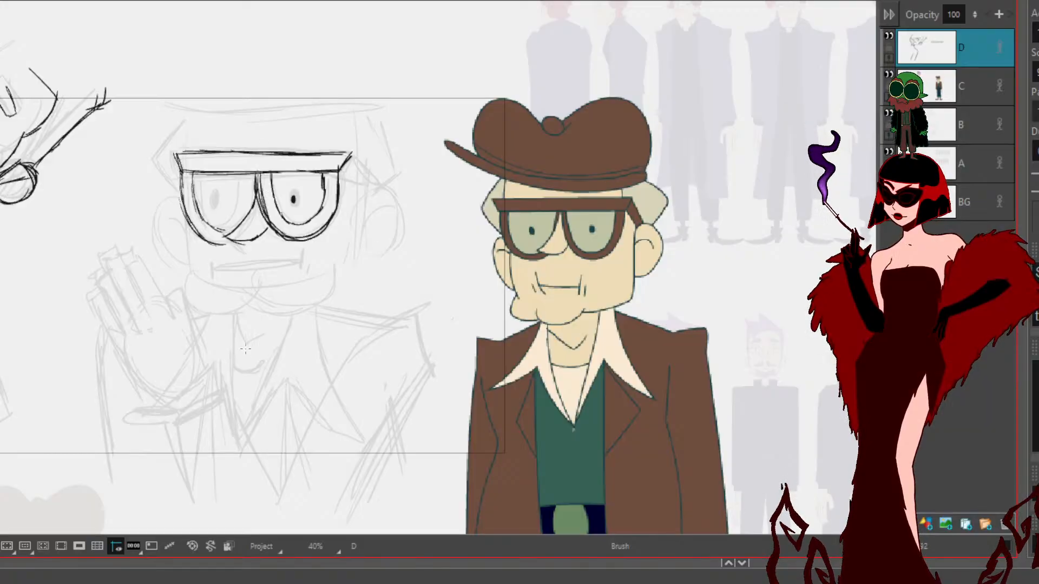
left_click_drag(254, 173, 251, 206)
left_click(218, 200)
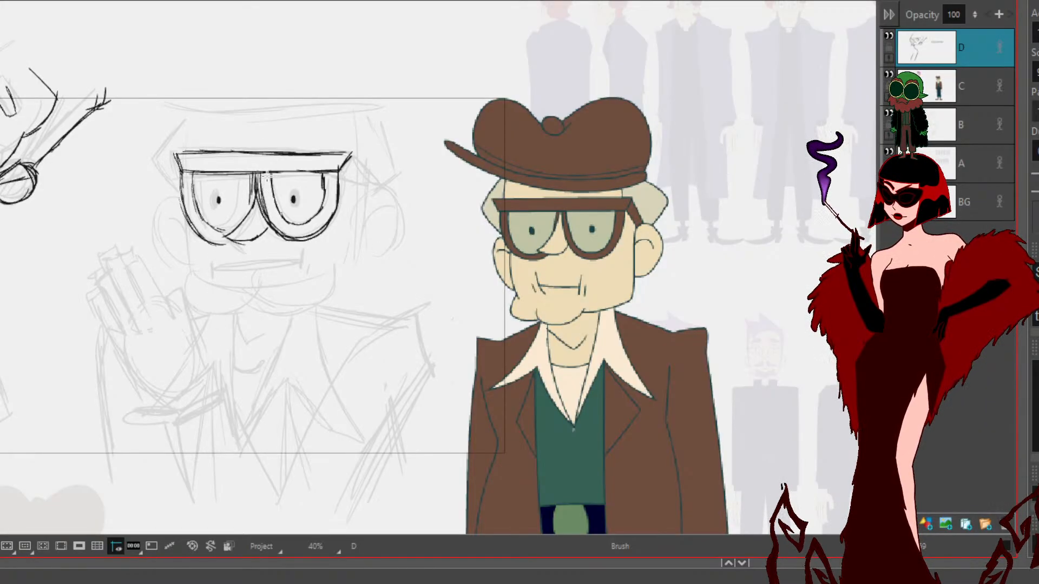
Step: Ink the temple arm of the glasses and the side line of the old man's face below it
mouse_move(349, 154)
left_mouse_down()
mouse_move(369, 174)
mouse_move(339, 170)
mouse_move(353, 184)
mouse_move(354, 239)
left_mouse_up()
left_click_drag(357, 192, 355, 260)
left_click_drag(355, 211, 348, 274)
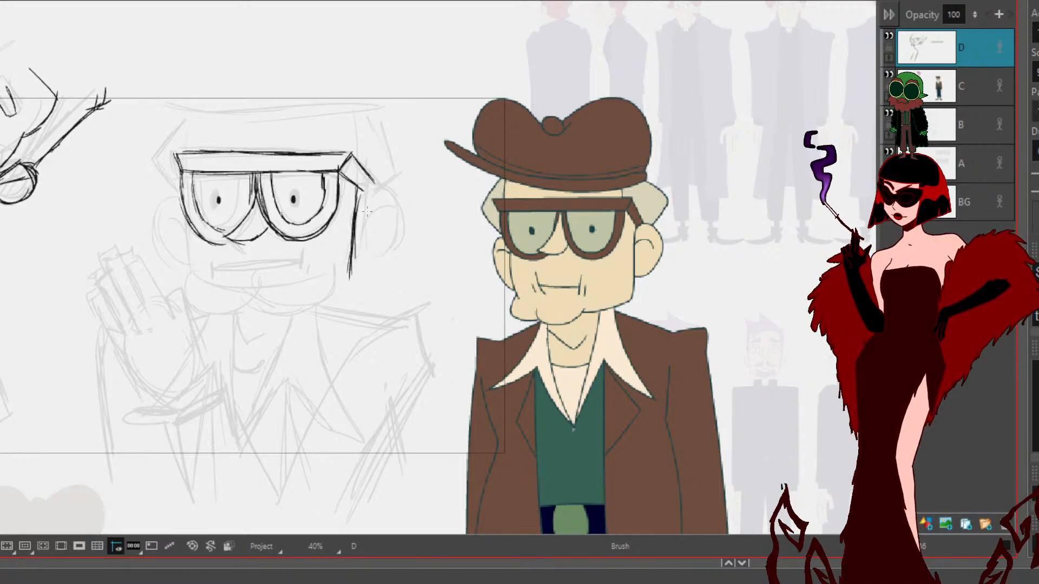
Step: Ink the old man's jawline, drooping cheek and bumpy chin over the rough sketch below the glasses
mouse_move(350, 216)
left_mouse_down()
mouse_move(353, 274)
mouse_move(330, 300)
left_mouse_up()
mouse_move(185, 215)
left_mouse_down()
mouse_move(195, 311)
mouse_move(291, 305)
mouse_move(273, 316)
mouse_move(292, 296)
mouse_move(313, 304)
mouse_move(341, 290)
left_mouse_up()
left_click_drag(289, 312, 338, 291)
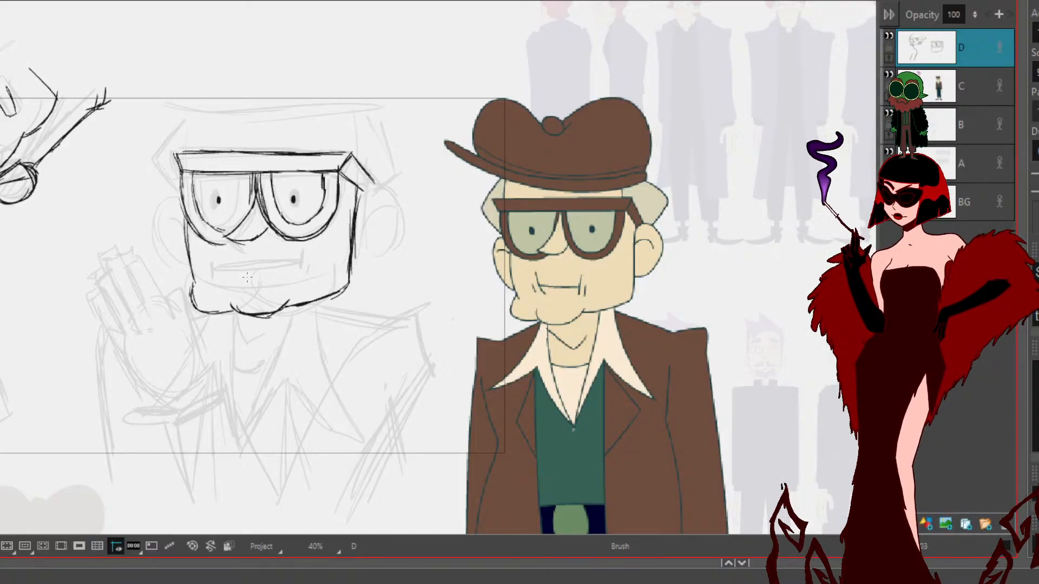
Step: Ink the old man's straight mouth with a vertical crease at each end and short wrinkle lines beside it
mouse_move(221, 273)
left_mouse_down()
mouse_move(262, 268)
mouse_move(224, 285)
left_mouse_up()
mouse_move(273, 257)
left_mouse_down()
mouse_move(270, 286)
mouse_move(277, 280)
left_mouse_up()
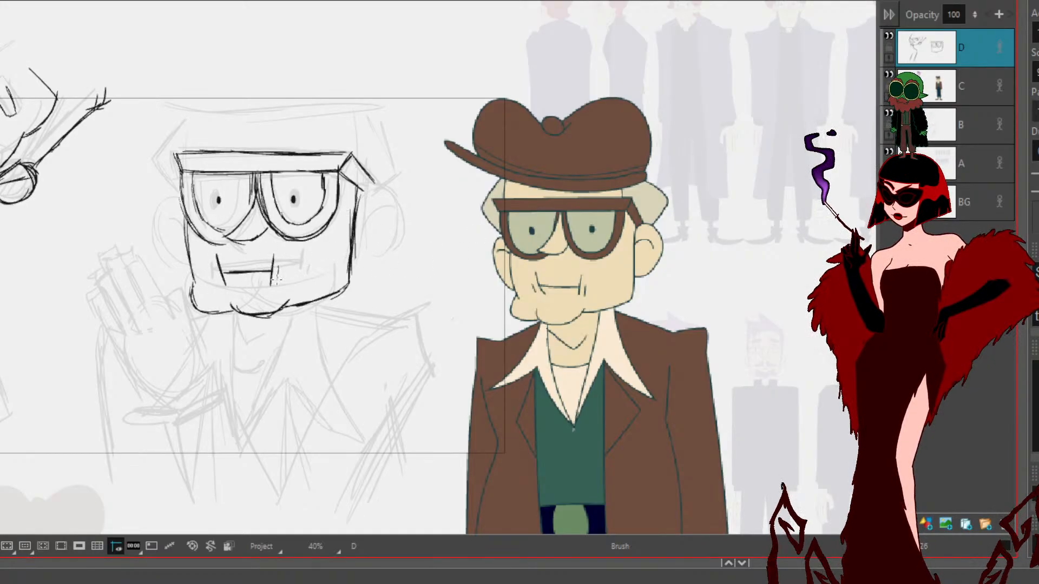
left_click_drag(212, 263, 216, 280)
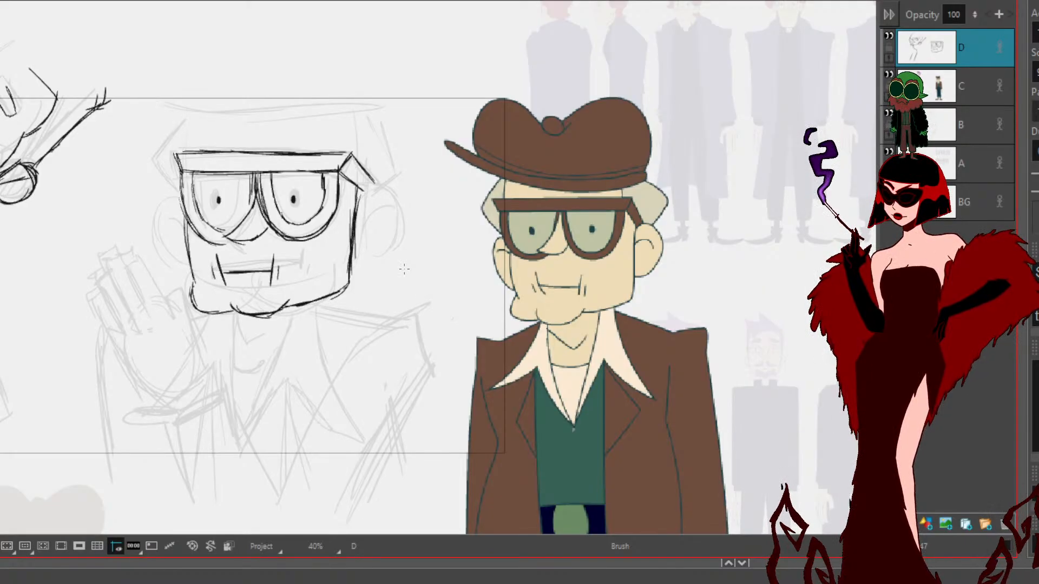
Step: Ink both rounded ears beside the old man's face, with an inner fold in the smaller far ear
mouse_move(359, 191)
left_mouse_down()
mouse_move(395, 209)
mouse_move(395, 199)
mouse_move(404, 229)
mouse_move(382, 257)
mouse_move(354, 257)
mouse_move(401, 236)
mouse_move(399, 207)
mouse_move(382, 192)
mouse_move(358, 195)
mouse_move(389, 193)
mouse_move(406, 222)
mouse_move(400, 242)
mouse_move(383, 254)
mouse_move(343, 229)
mouse_move(364, 213)
mouse_move(352, 236)
mouse_move(377, 207)
left_mouse_up()
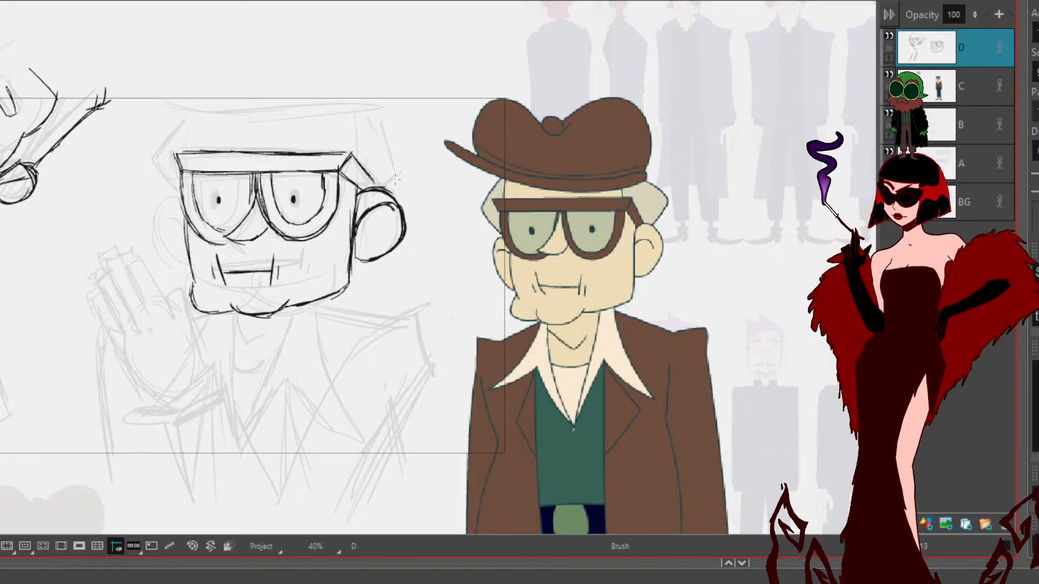
mouse_move(187, 196)
left_mouse_down()
mouse_move(160, 212)
mouse_move(159, 243)
mouse_move(185, 261)
left_mouse_up()
left_click_drag(156, 233, 185, 262)
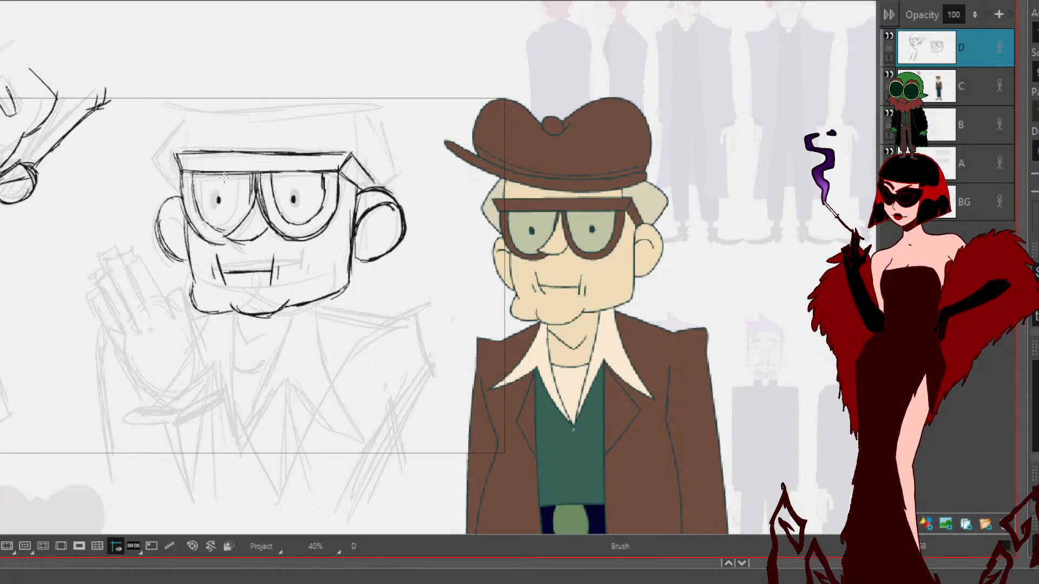
left_click_drag(164, 215, 182, 232)
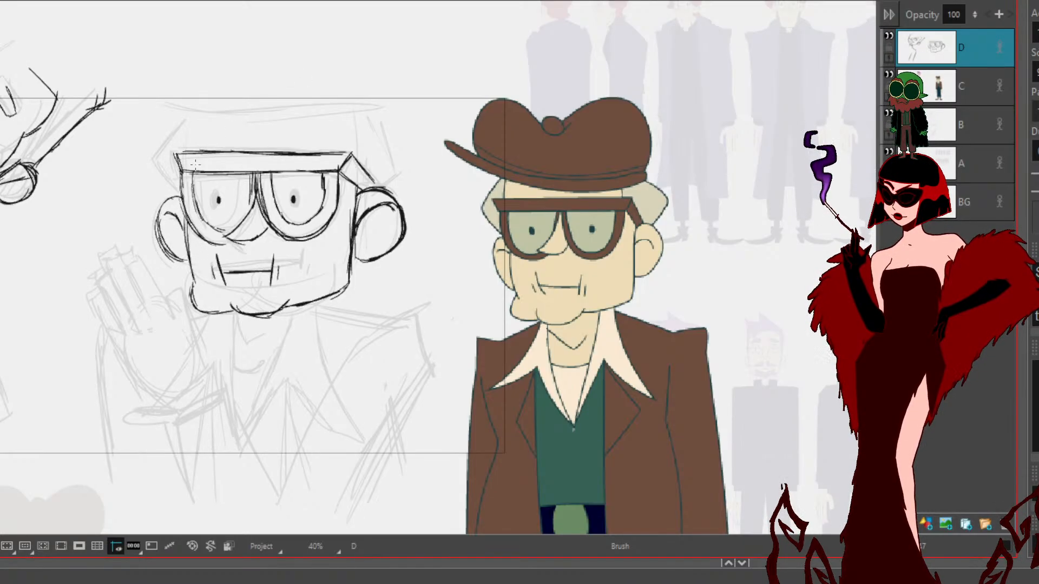
Step: Select the small far ear and shift it closer to the side of the face
key("alt+s")
mouse_move(162, 187)
left_mouse_down()
mouse_move(155, 227)
mouse_move(184, 268)
mouse_move(180, 234)
left_mouse_up()
left_click(154, 231)
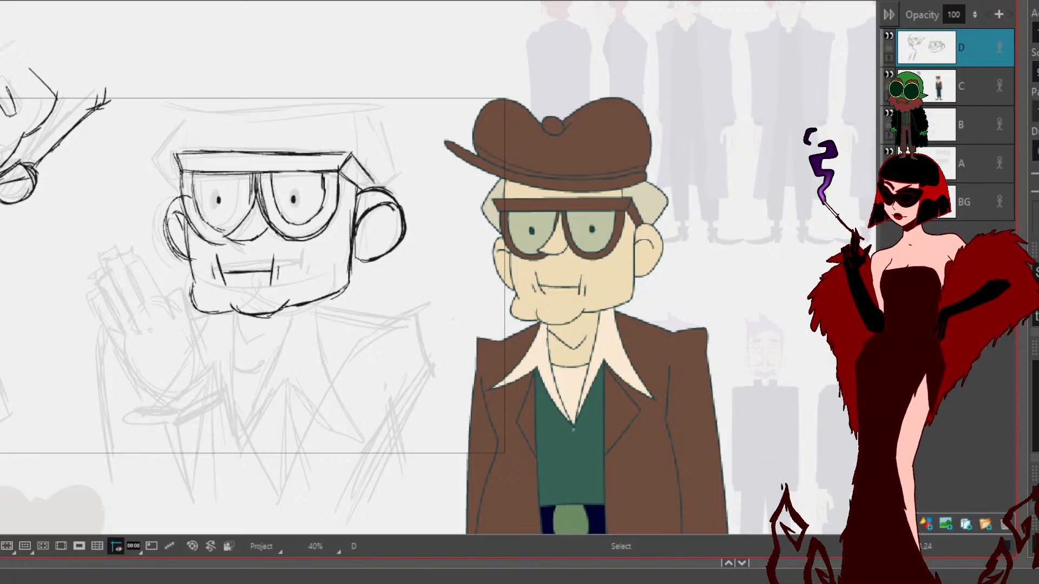
key("alt+b")
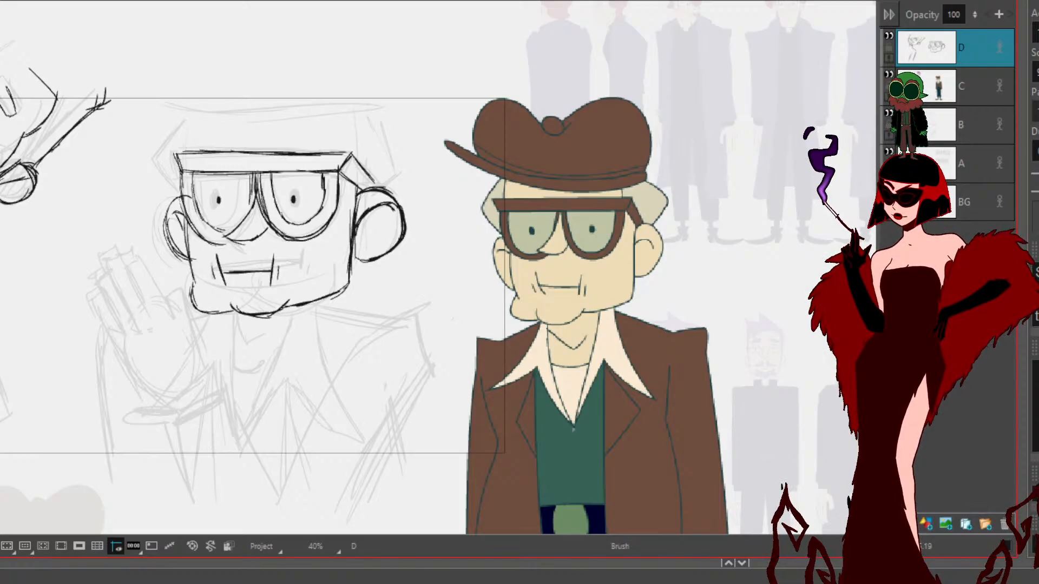
Step: Ink the sides of the forehead above the glasses and the long curved hat brim with its upswept tip
left_click_drag(347, 156, 346, 134)
left_click_drag(182, 153, 181, 117)
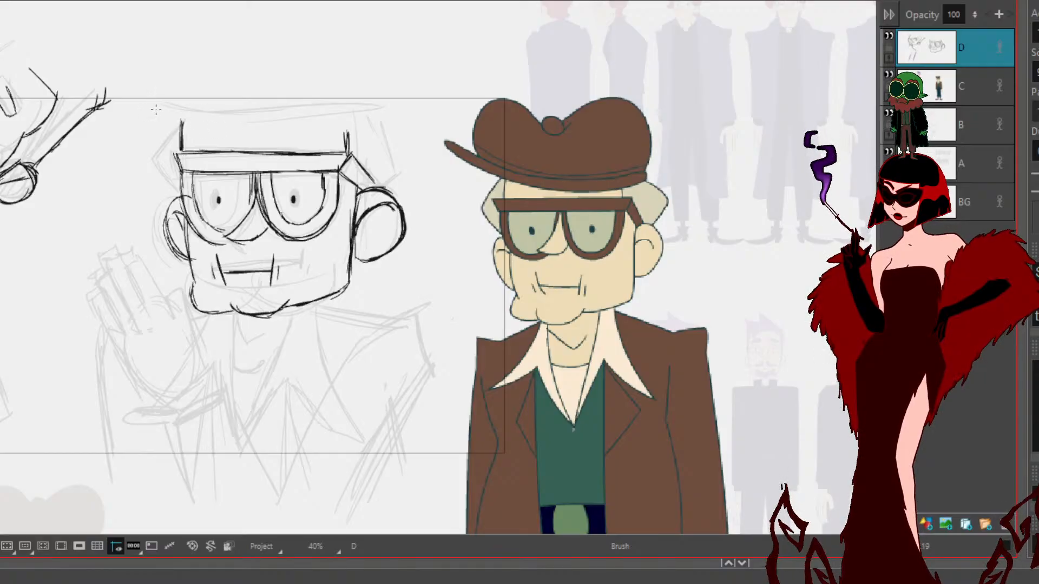
mouse_move(128, 98)
left_mouse_down()
mouse_move(289, 139)
mouse_move(374, 130)
mouse_move(383, 115)
mouse_move(350, 104)
mouse_move(374, 102)
mouse_move(304, 112)
mouse_move(214, 104)
mouse_move(142, 77)
mouse_move(84, 36)
mouse_move(86, 64)
mouse_move(148, 109)
left_mouse_up()
left_click_drag(76, 41, 113, 86)
left_click_drag(77, 38, 106, 84)
mouse_move(80, 36)
left_mouse_down()
mouse_move(140, 77)
mouse_move(224, 107)
left_mouse_up()
mouse_move(140, 80)
left_mouse_down()
mouse_move(227, 108)
mouse_move(381, 107)
left_mouse_up()
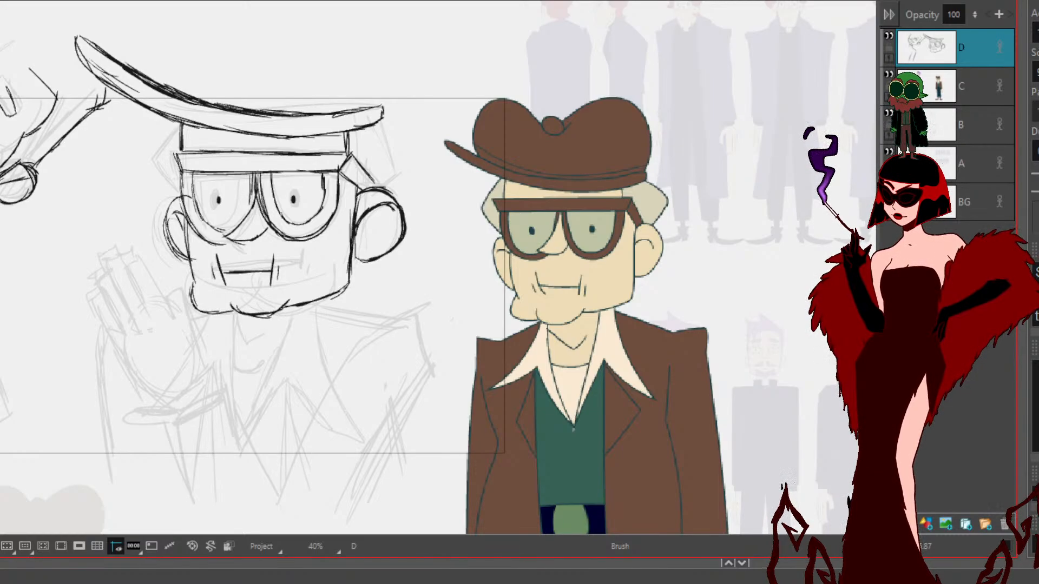
Step: Ink the hat's two-lobed crown above the brim, with the small round knot in the central dip
left_click_drag(152, 84, 179, 13)
mouse_move(153, 60)
left_mouse_down()
mouse_move(196, 12)
mouse_move(234, 18)
mouse_move(220, 11)
mouse_move(260, 56)
mouse_move(250, 39)
mouse_move(269, 37)
mouse_move(273, 56)
mouse_move(293, 26)
mouse_move(344, 16)
mouse_move(368, 23)
mouse_move(381, 102)
left_mouse_up()
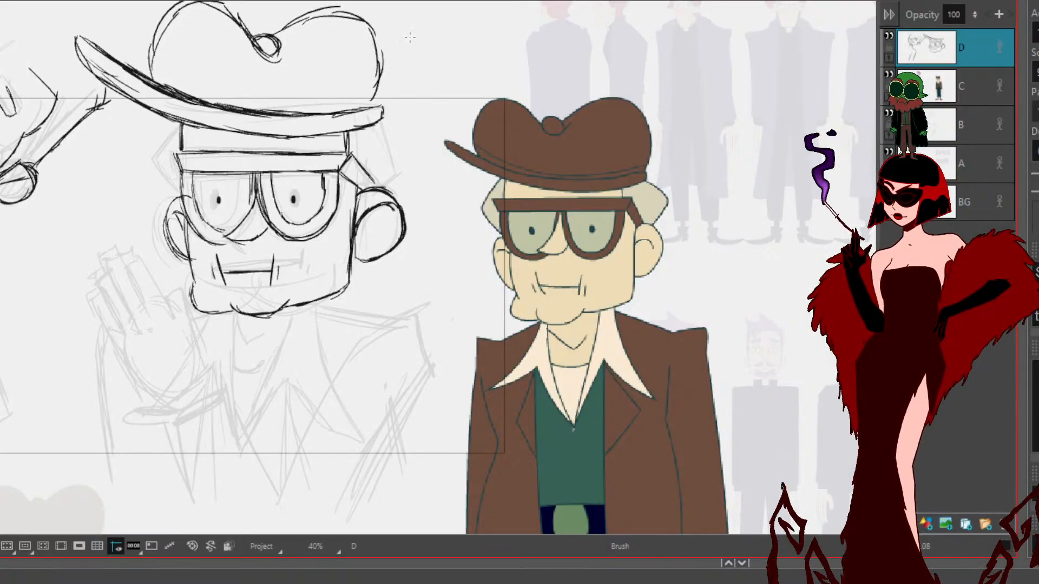
left_click_drag(385, 66, 372, 108)
mouse_move(371, 105)
left_mouse_down()
mouse_move(374, 36)
mouse_move(319, 4)
left_mouse_up()
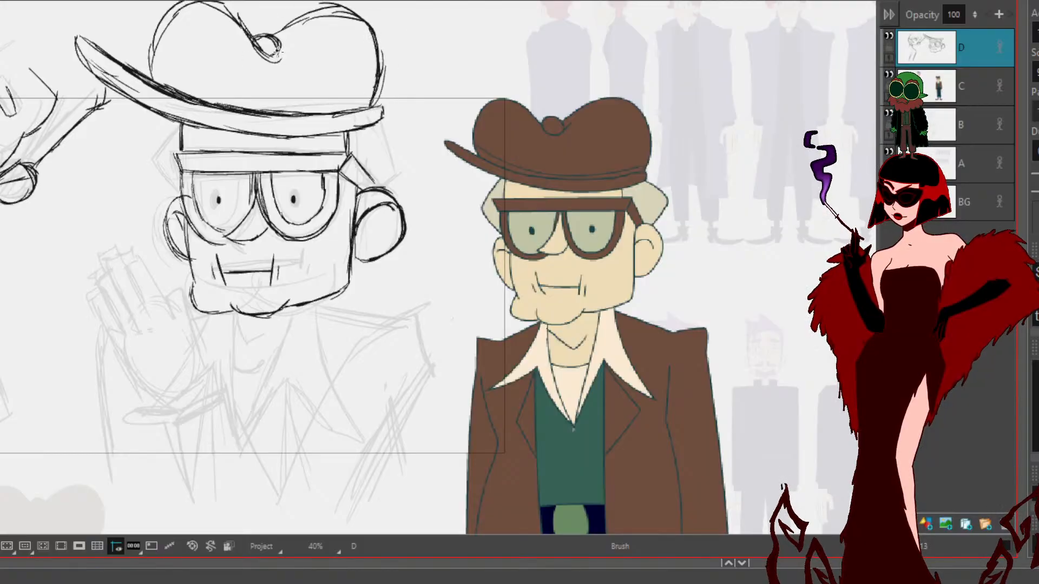
Step: Add the band line along the base of the hat's crown and ink the angular hair tufts on both sides of the head
mouse_move(155, 75)
left_mouse_down()
mouse_move(226, 103)
mouse_move(163, 70)
mouse_move(253, 97)
mouse_move(222, 99)
mouse_move(332, 103)
mouse_move(309, 104)
mouse_move(388, 131)
mouse_move(413, 164)
mouse_move(384, 188)
left_mouse_up()
left_click_drag(410, 161, 385, 187)
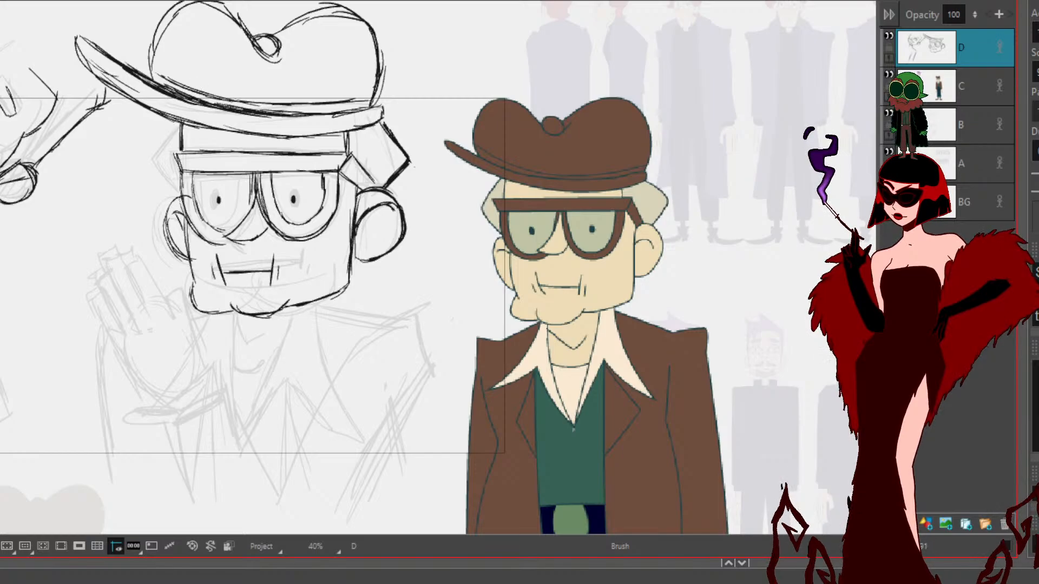
mouse_move(172, 123)
left_mouse_down()
mouse_move(151, 165)
mouse_move(181, 196)
left_mouse_up()
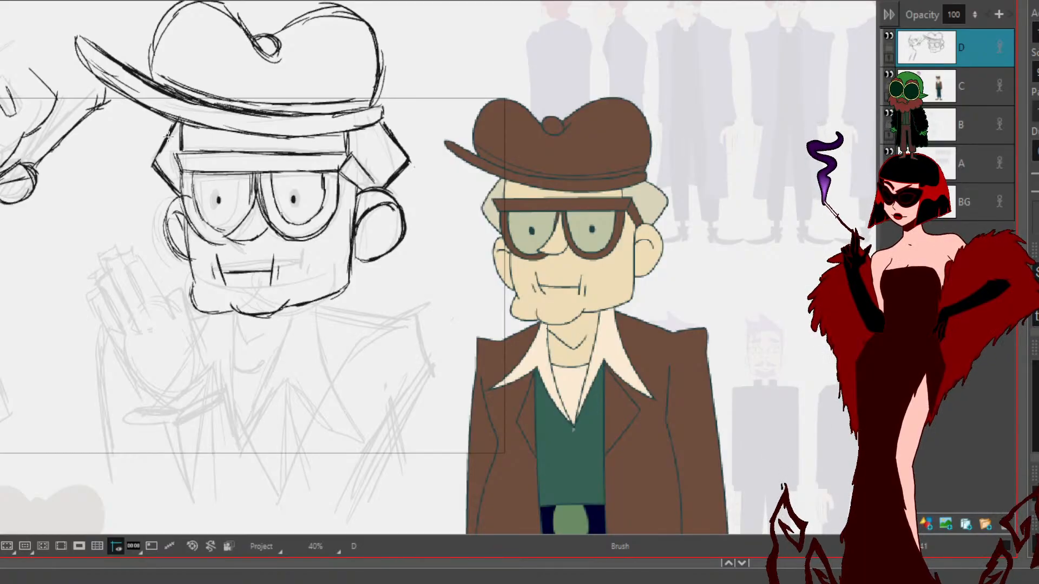
Step: Select the hat and lower it slightly onto the old man's head
key("alt+s")
mouse_move(83, 24)
left_mouse_down()
mouse_move(131, 116)
mouse_move(157, 99)
mouse_move(308, 131)
mouse_move(323, 118)
mouse_move(369, 134)
mouse_move(396, 112)
mouse_move(217, 20)
left_mouse_up()
left_click_drag(233, 101, 234, 108)
left_click(600, 158)
Step: Ink the long fingers of the old man's raised near hand over the rough sketch beside the chin
scroll(604, 232, "down", 2)
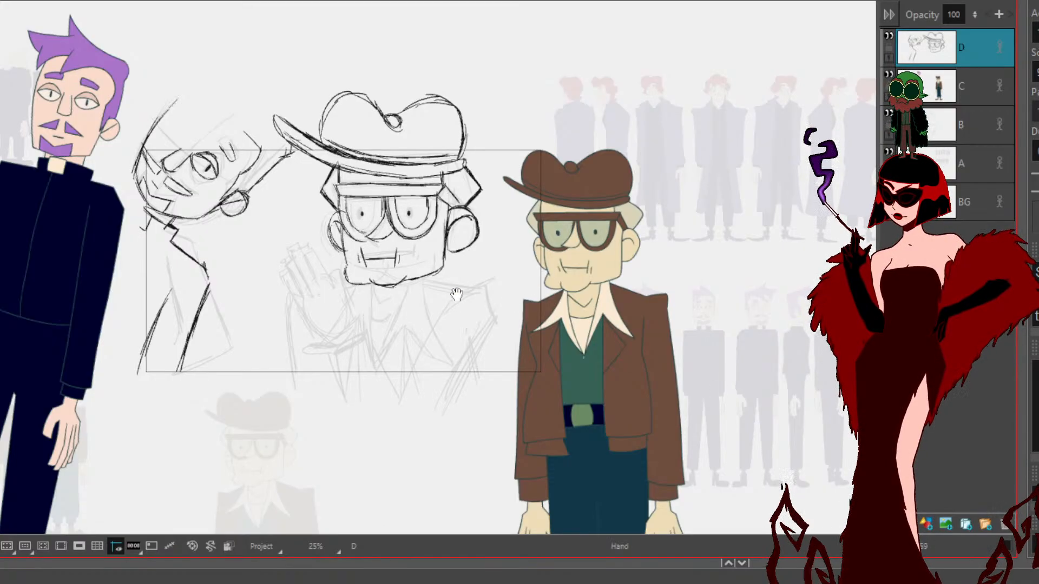
left_click_drag(457, 293, 642, 306)
scroll(637, 306, "up", 2)
key("alt+b")
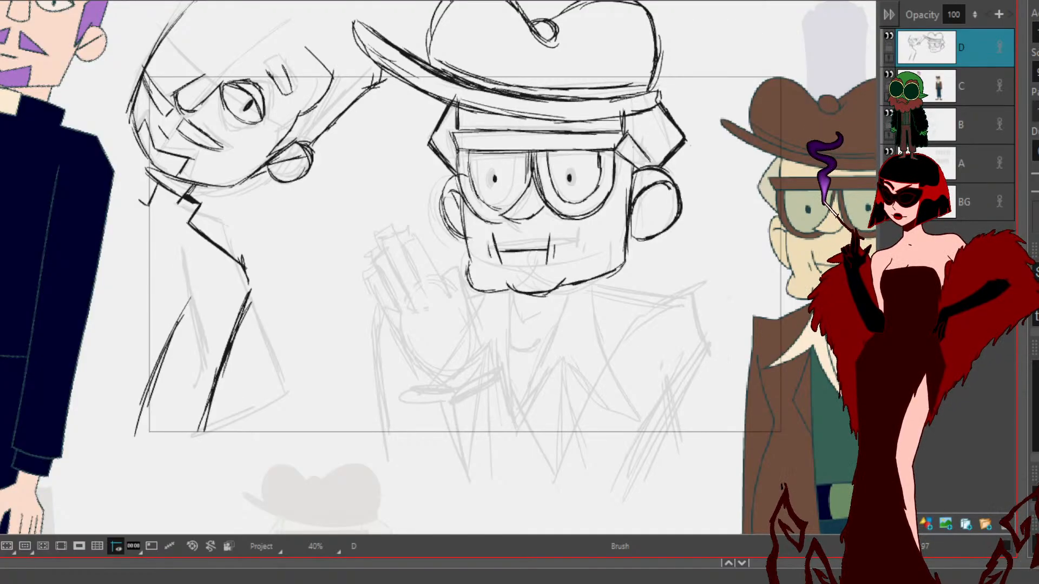
left_click_drag(682, 406, 593, 452)
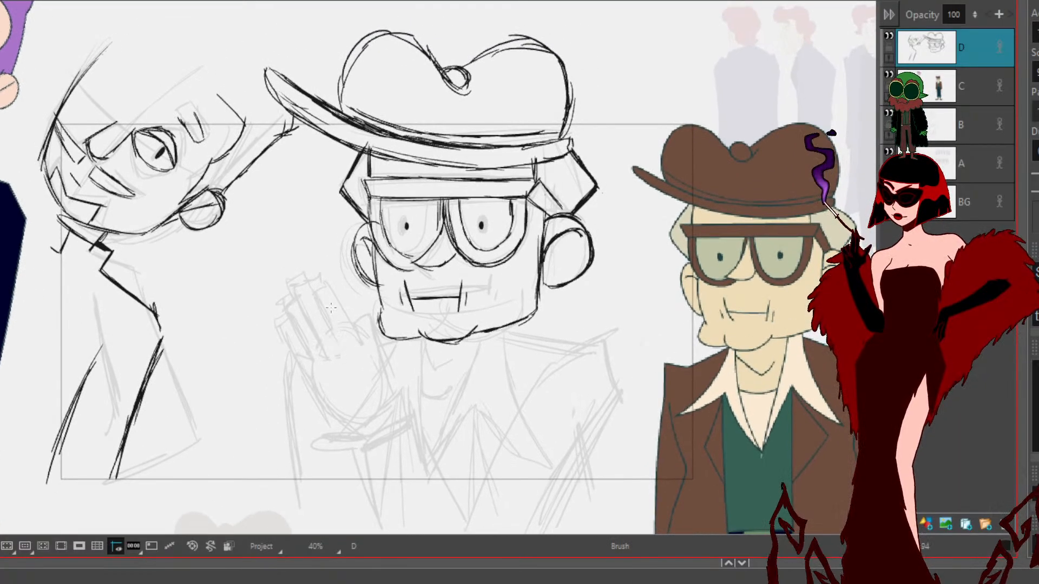
mouse_move(371, 361)
left_mouse_down()
mouse_move(318, 283)
mouse_move(313, 296)
mouse_move(342, 349)
left_mouse_up()
mouse_move(314, 296)
left_mouse_down()
mouse_move(346, 358)
mouse_move(300, 288)
mouse_move(296, 295)
mouse_move(333, 363)
left_mouse_up()
mouse_move(299, 314)
left_mouse_down()
mouse_move(331, 366)
mouse_move(292, 305)
mouse_move(317, 370)
left_mouse_up()
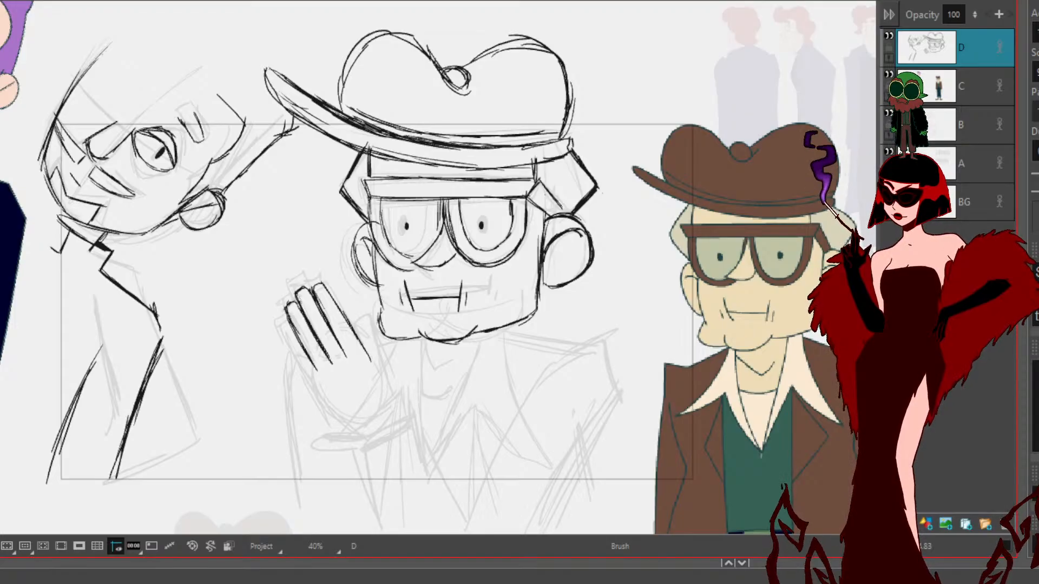
Step: Complete the near hand with the little finger's tip, the palm's outer edge, the thumb and the wrist line
mouse_move(289, 323)
left_mouse_down()
mouse_move(307, 349)
mouse_move(292, 321)
left_mouse_up()
left_click_drag(280, 327, 301, 369)
mouse_move(287, 344)
left_mouse_down()
mouse_move(340, 422)
mouse_move(362, 426)
left_mouse_up()
left_click_drag(359, 337, 368, 355)
left_click_drag(349, 332, 361, 319)
mouse_move(353, 325)
left_mouse_down()
mouse_move(364, 319)
mouse_move(379, 353)
left_mouse_up()
left_click_drag(368, 320, 393, 387)
left_click_drag(393, 386, 389, 407)
mouse_move(359, 342)
left_mouse_down()
mouse_move(372, 370)
mouse_move(405, 384)
mouse_move(391, 409)
left_mouse_up()
Step: Ink the shirt cuff at the near hand's wrist and the coat sleeve extending down from it
mouse_move(689, 448)
left_mouse_down()
mouse_move(690, 432)
mouse_move(623, 314)
left_mouse_up()
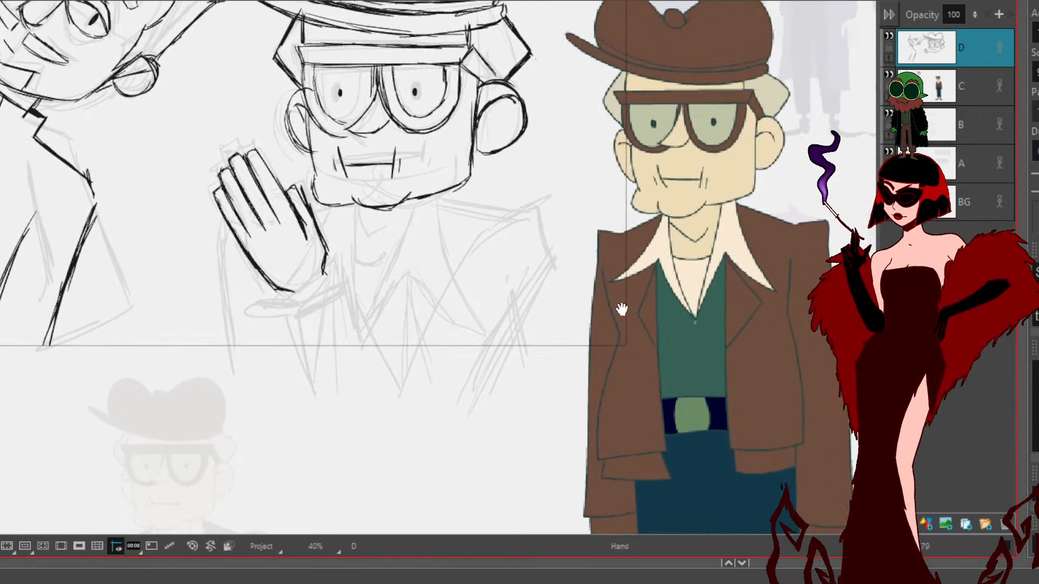
mouse_move(285, 301)
left_mouse_down()
mouse_move(336, 270)
mouse_move(349, 294)
mouse_move(297, 324)
mouse_move(373, 284)
left_mouse_up()
mouse_move(303, 329)
left_mouse_down()
mouse_move(375, 293)
mouse_move(395, 343)
left_mouse_up()
left_click_drag(373, 295, 407, 361)
left_click_drag(289, 333, 326, 405)
Step: Try to add the far hand's edge as a parallel contour behind the near hand's fingers, palm and cuff
mouse_move(220, 185)
left_mouse_down()
mouse_move(209, 193)
mouse_move(220, 218)
left_mouse_up()
mouse_move(234, 238)
left_mouse_down()
mouse_move(264, 284)
mouse_move(285, 293)
mouse_move(284, 338)
mouse_move(302, 377)
left_mouse_up()
mouse_move(221, 172)
left_mouse_down()
mouse_move(215, 187)
mouse_move(255, 150)
left_mouse_up()
left_click_drag(237, 155, 246, 158)
left_click_drag(280, 191, 291, 183)
Step: Undo the parallel contour strokes behind the near hand and its cuff
key("space")
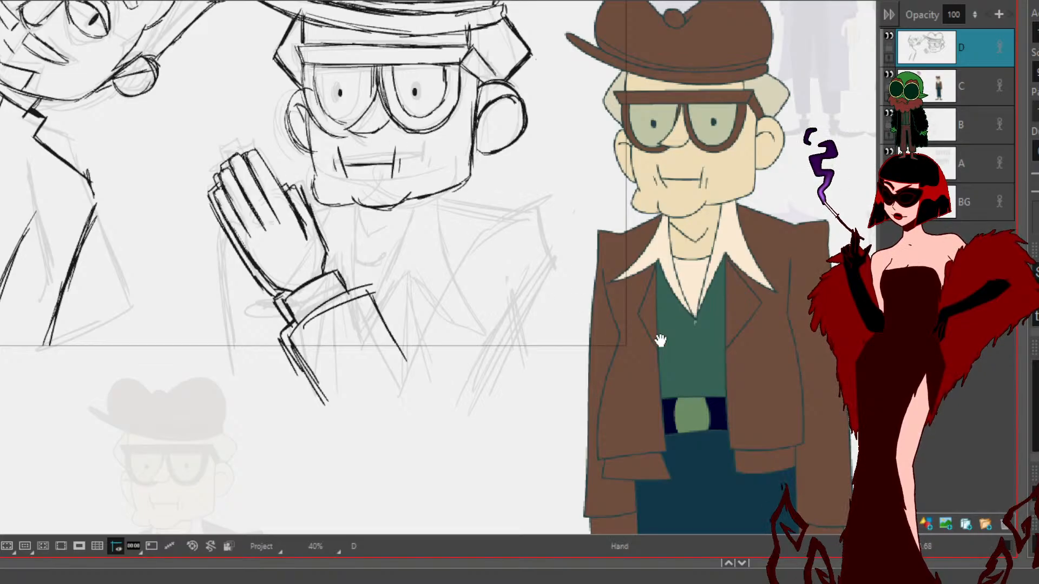
left_click_drag(661, 334, 633, 416)
key("alt+s")
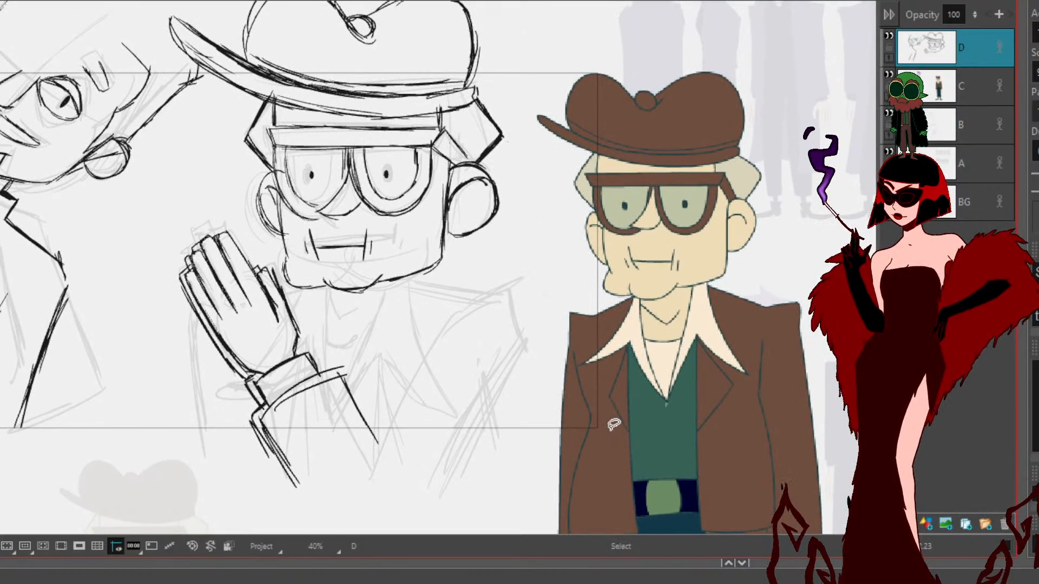
key("ctrl+z")
key("ctrl+z")
key("ctrl+z")
key("ctrl+z")
key("ctrl+z")
key("ctrl+z")
key("ctrl+z")
key("ctrl+z")
key("ctrl+z")
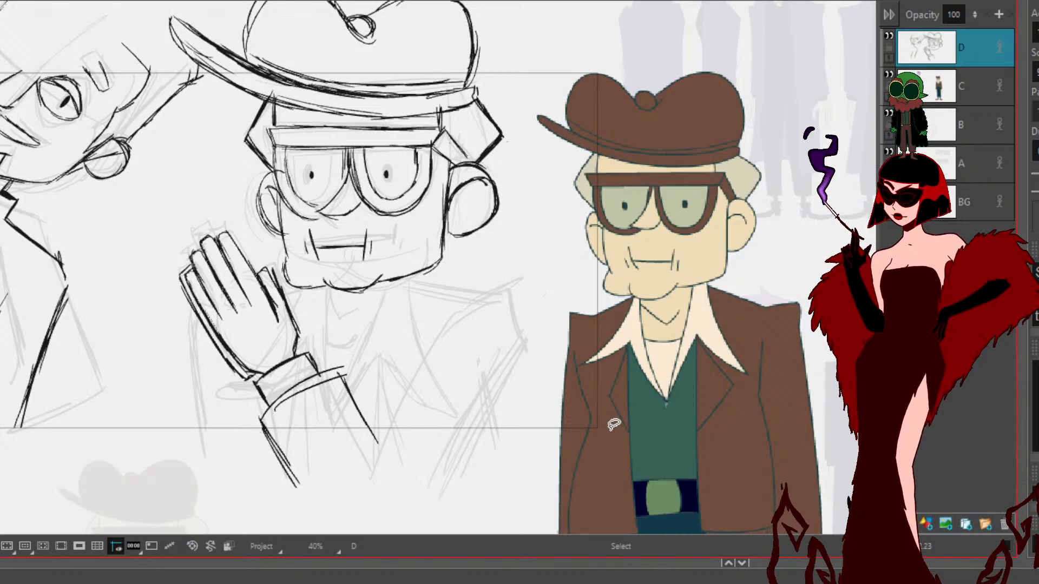
key("ctrl+z")
key("ctrl+z")
key("ctrl+z")
key("ctrl+z")
key("alt+b")
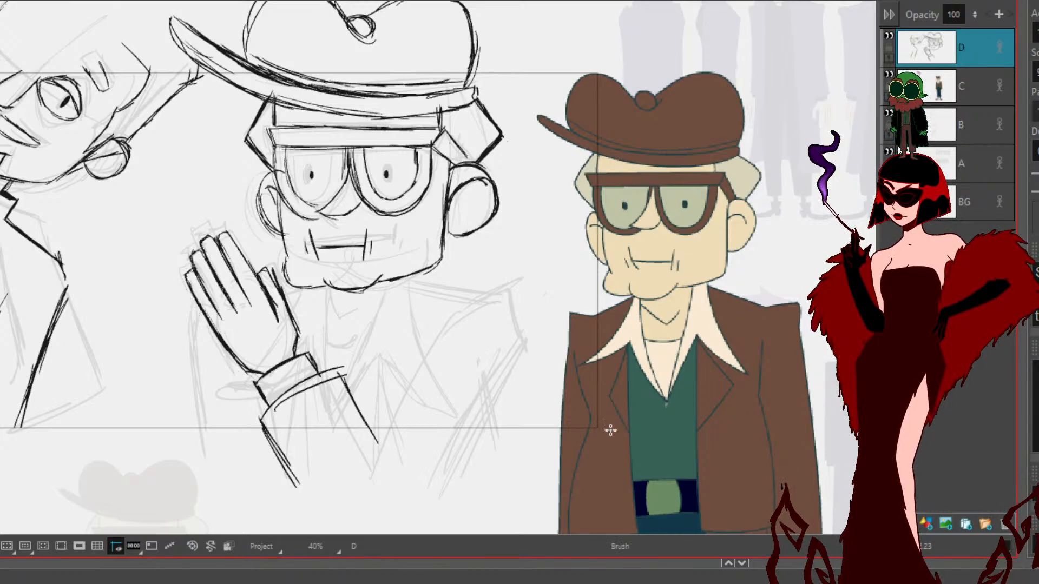
Step: Ink the far hand's fingers and palm angled down behind the near hand in a praying pose
mouse_move(550, 367)
left_mouse_down()
mouse_move(705, 414)
mouse_move(626, 358)
mouse_move(635, 357)
left_mouse_up()
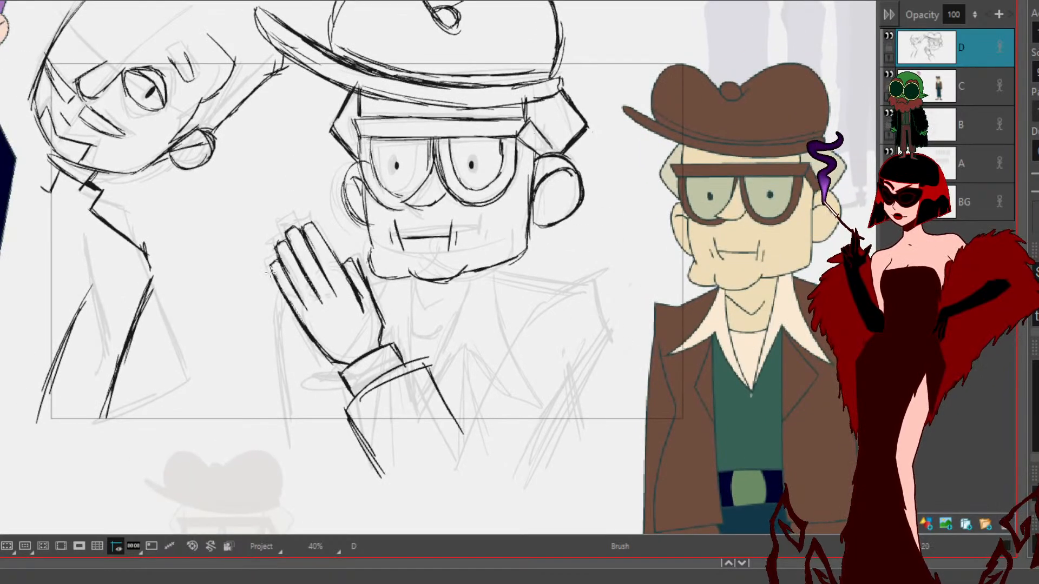
mouse_move(282, 291)
left_mouse_down()
mouse_move(271, 345)
mouse_move(273, 278)
mouse_move(264, 343)
left_mouse_up()
left_click_drag(276, 247, 258, 334)
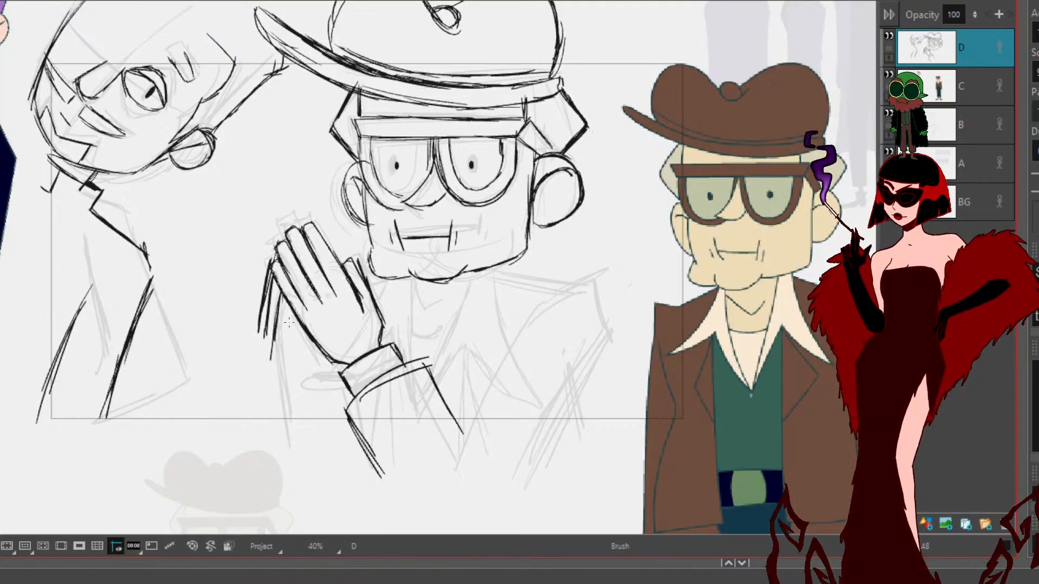
mouse_move(293, 311)
left_mouse_down()
mouse_move(288, 337)
mouse_move(311, 336)
mouse_move(290, 371)
left_mouse_up()
left_click_drag(265, 282, 250, 359)
left_click_drag(256, 316, 247, 372)
Step: Ink the far hand's wrist and shirt cuff, and the curved opening of the coat sleeve below it
mouse_move(301, 354)
left_mouse_down()
mouse_move(287, 383)
mouse_move(250, 373)
mouse_move(287, 382)
mouse_move(241, 403)
left_mouse_up()
mouse_move(297, 381)
left_mouse_down()
mouse_move(284, 412)
mouse_move(321, 418)
mouse_move(310, 444)
left_mouse_up()
left_click_drag(244, 385, 196, 433)
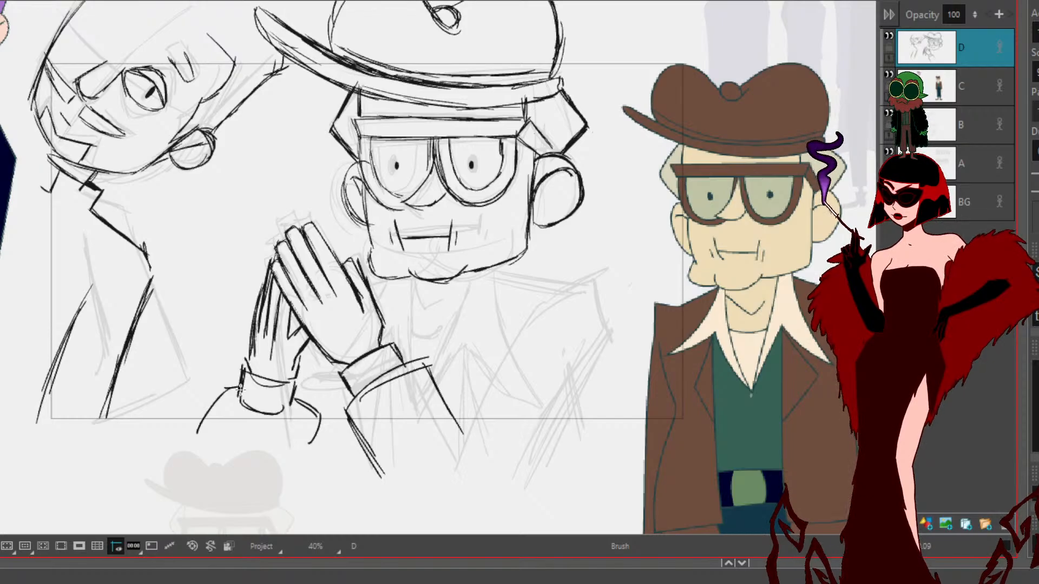
Step: Touch up the far hand's palm, then select its fingers and nudge them closer to the near hand
left_click_drag(571, 333, 636, 398)
left_click_drag(339, 400, 349, 429)
left_click_drag(723, 403, 661, 445)
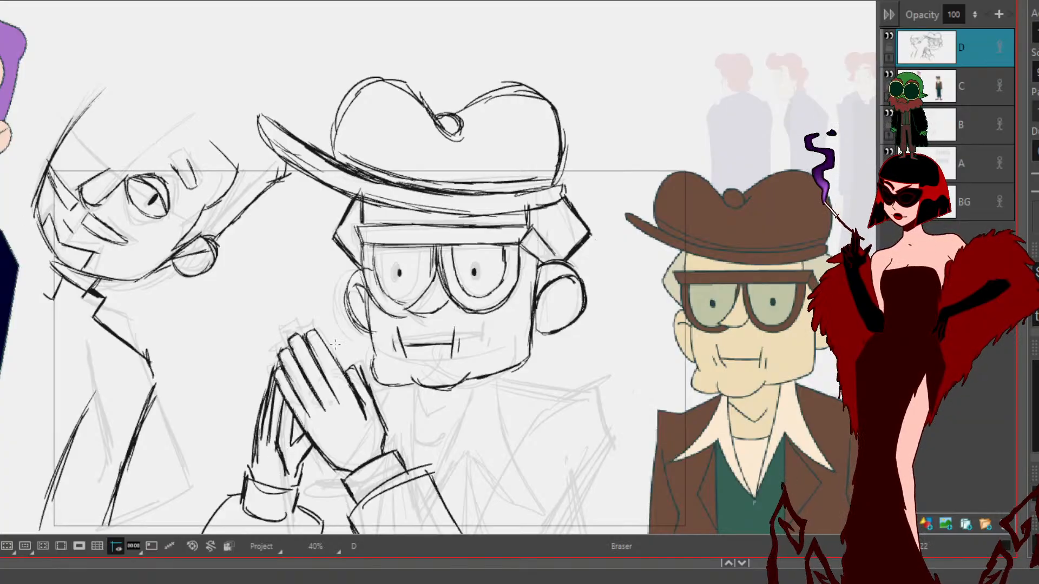
key("alt+s")
mouse_move(252, 450)
left_mouse_down()
mouse_move(253, 475)
mouse_move(309, 472)
mouse_move(298, 429)
mouse_move(249, 387)
left_mouse_up()
left_click(269, 303)
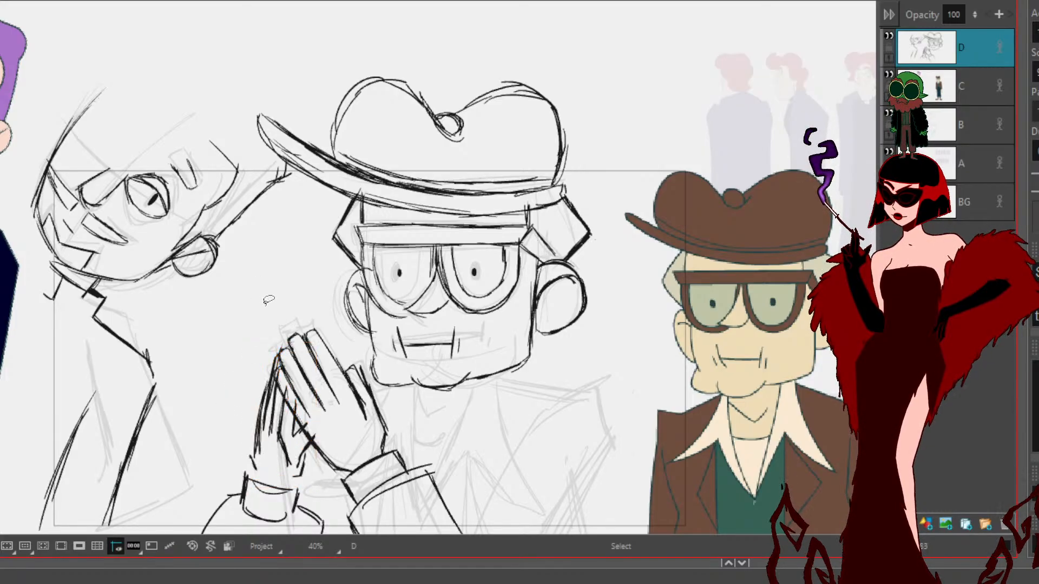
Step: Select both praying hands with their sleeves, enlarge them slightly and move them toward the old man's chest
key("alt+b")
mouse_move(624, 400)
left_mouse_down()
mouse_move(513, 132)
mouse_move(542, 379)
left_mouse_up()
key("alt+s")
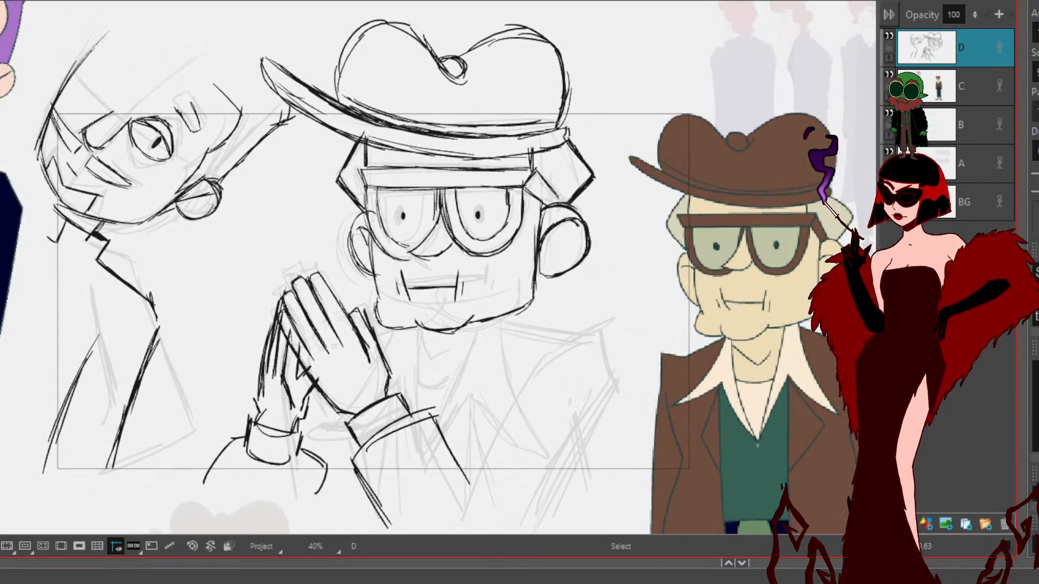
mouse_move(466, 431)
left_mouse_down()
mouse_move(373, 320)
mouse_move(255, 533)
mouse_move(518, 501)
left_mouse_up()
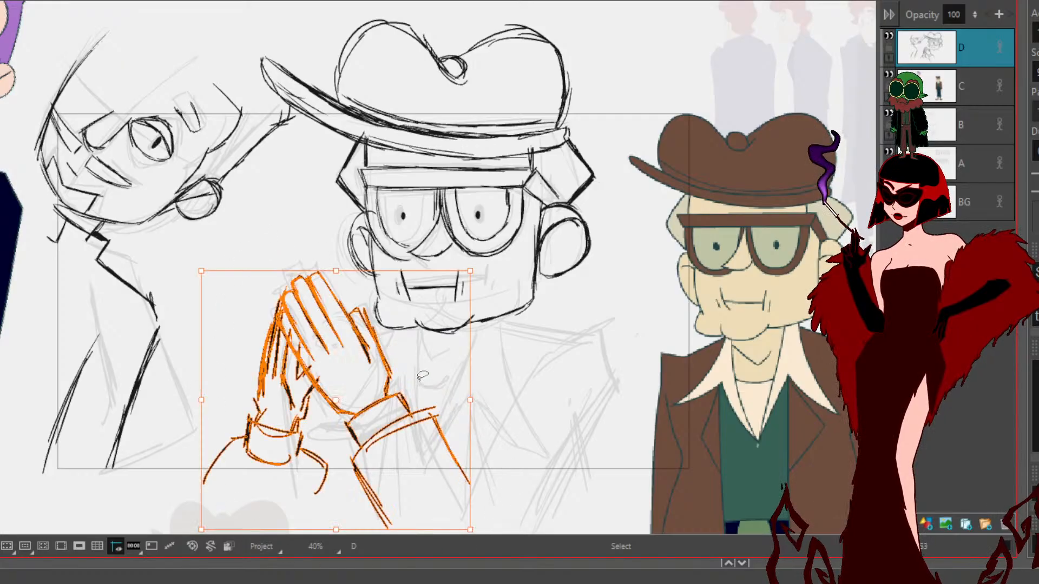
left_click_drag(471, 272, 491, 260)
left_click_drag(371, 321, 390, 340)
left_click(559, 373)
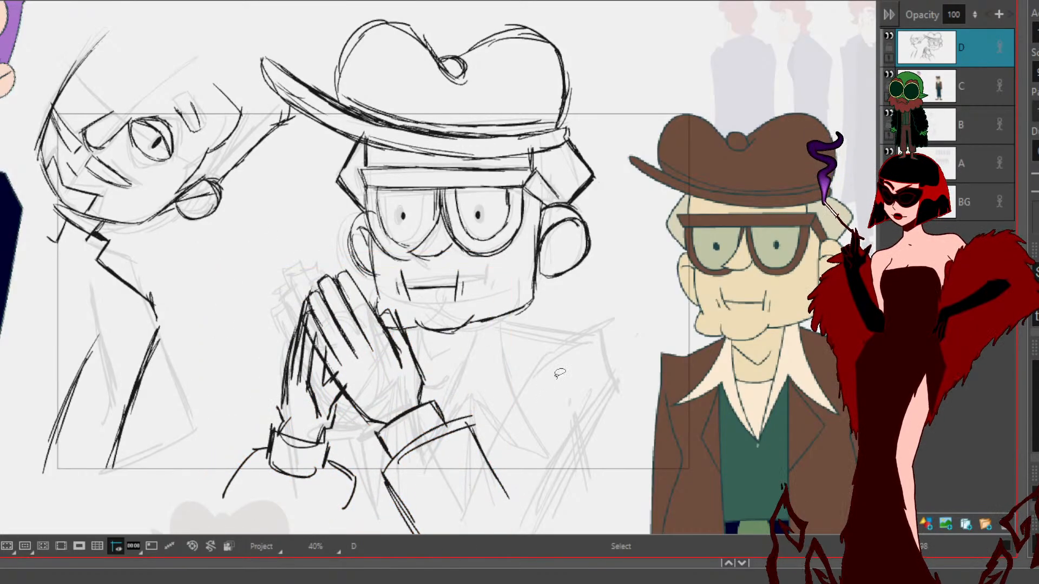
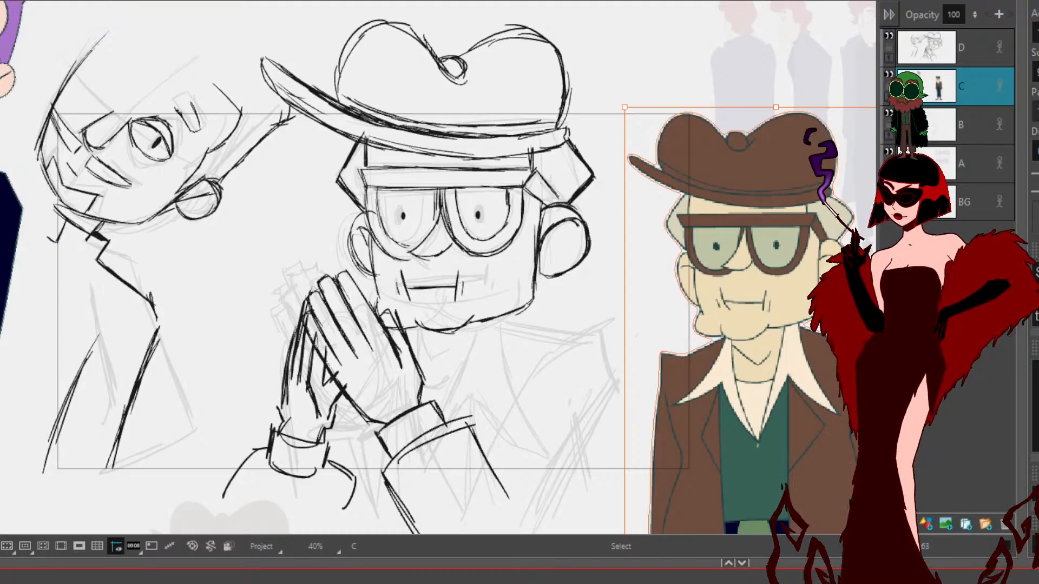
Step: Ink the coat's shoulder line rising from the sleeve, the shoulder's outer edge and the upper arm line below it
key("alt+b")
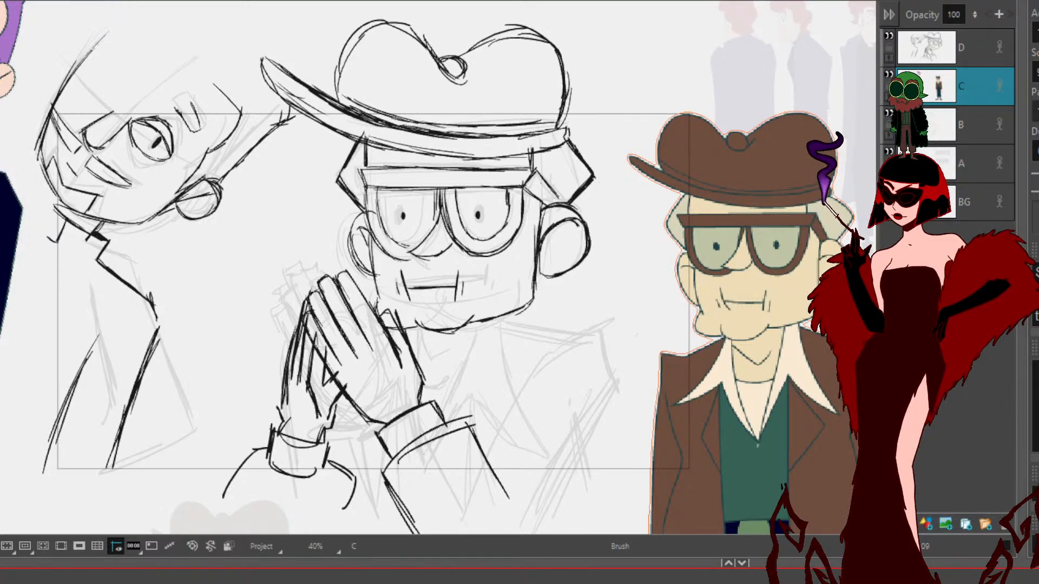
mouse_move(489, 456)
left_mouse_down()
mouse_move(541, 362)
mouse_move(604, 329)
left_mouse_up()
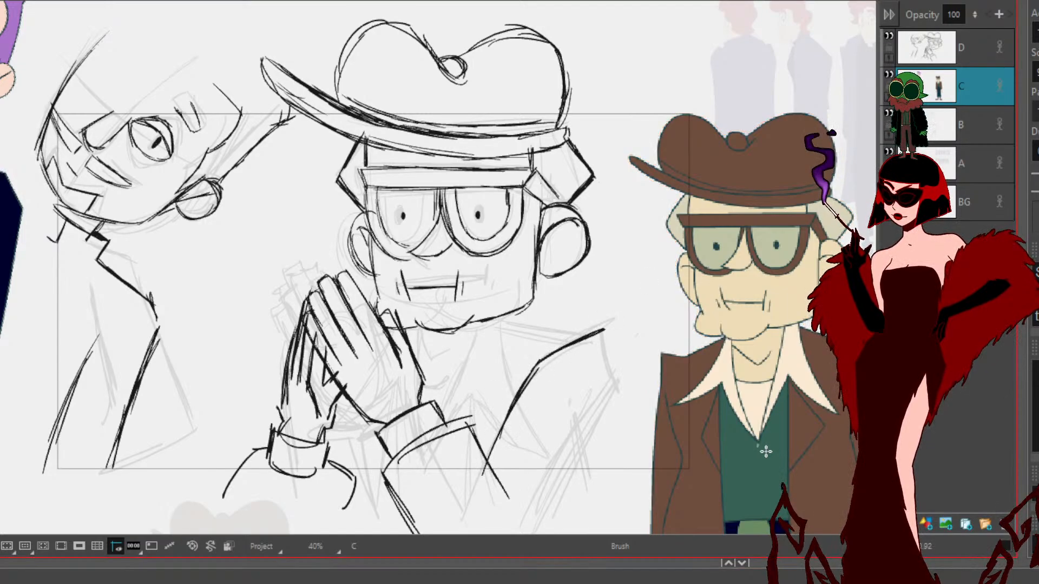
left_click_drag(689, 407, 626, 330)
mouse_move(542, 252)
left_mouse_down()
mouse_move(555, 343)
mouse_move(475, 433)
left_mouse_up()
left_click_drag(553, 349, 478, 434)
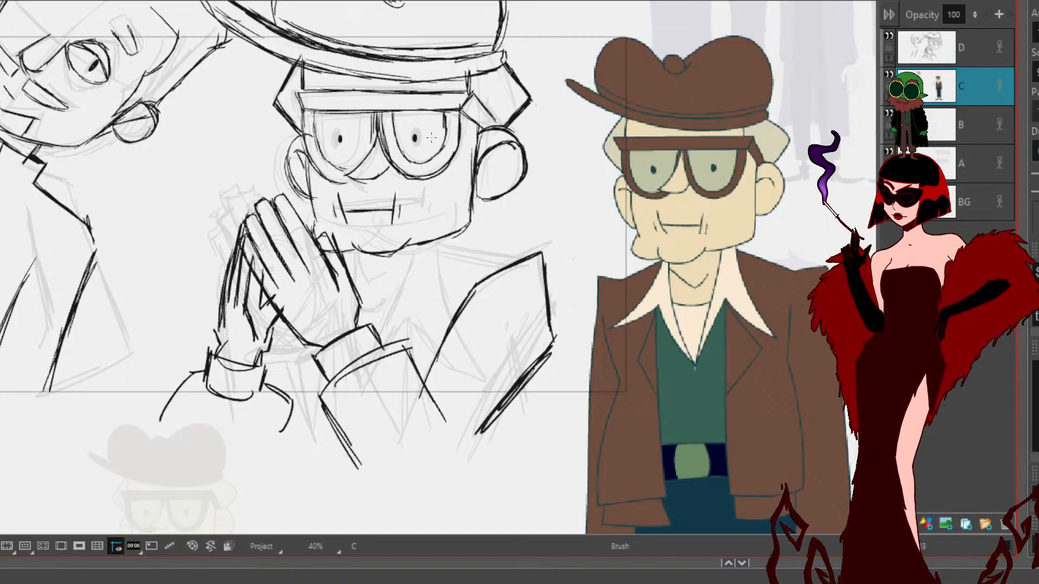
Step: Ink the old man's shirt collar and neckline, the top line of his shoulder, and the coat edge beside the far sleeve
mouse_move(443, 232)
left_mouse_down()
mouse_move(455, 322)
mouse_move(442, 358)
left_mouse_up()
left_click_drag(419, 248, 381, 335)
mouse_move(400, 287)
left_mouse_down()
mouse_move(383, 326)
mouse_move(392, 342)
left_mouse_up()
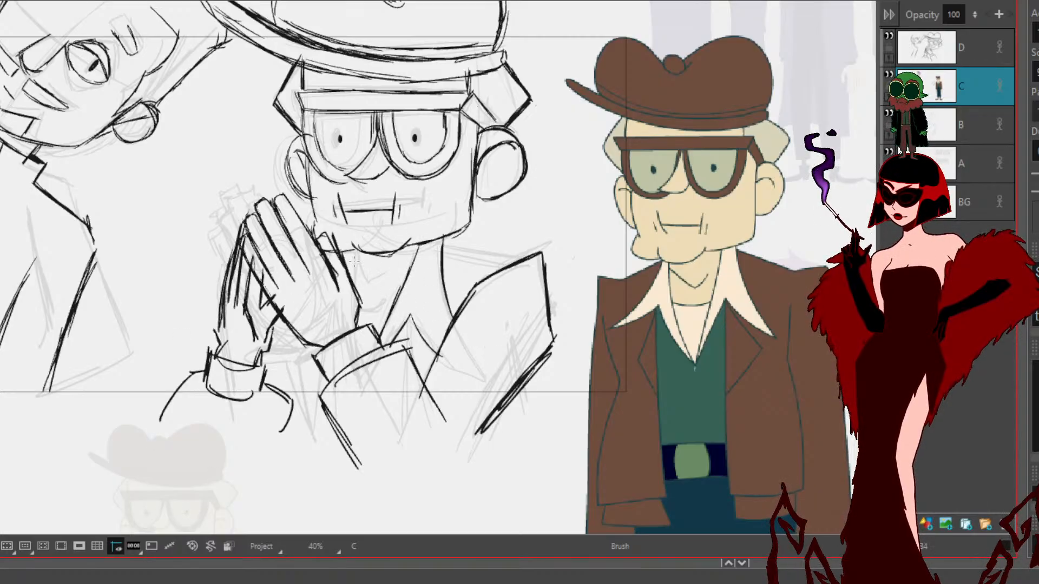
mouse_move(350, 247)
left_mouse_down()
mouse_move(357, 286)
mouse_move(391, 318)
mouse_move(370, 286)
mouse_move(380, 281)
left_mouse_up()
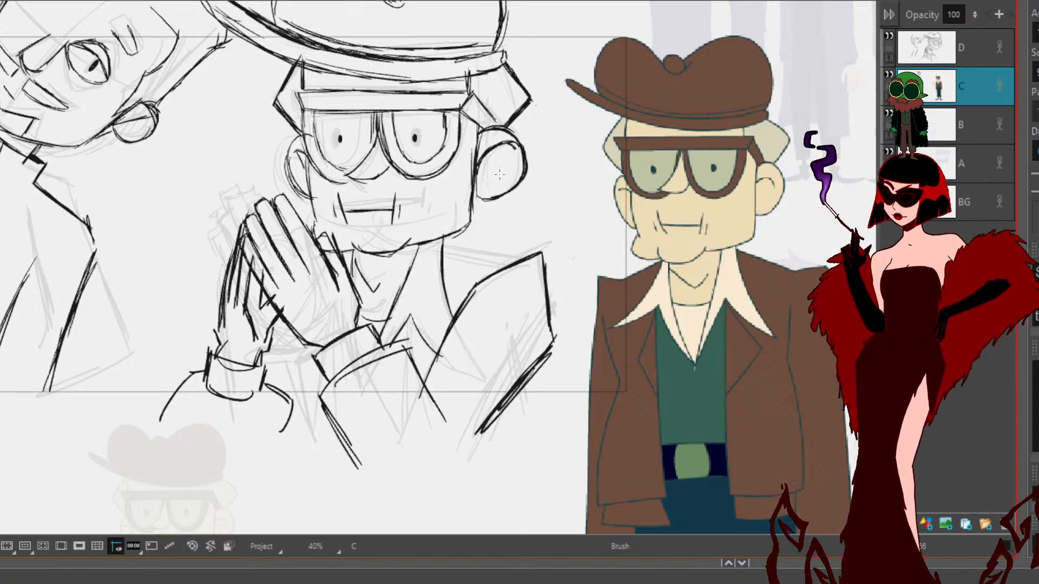
left_click_drag(444, 246, 516, 265)
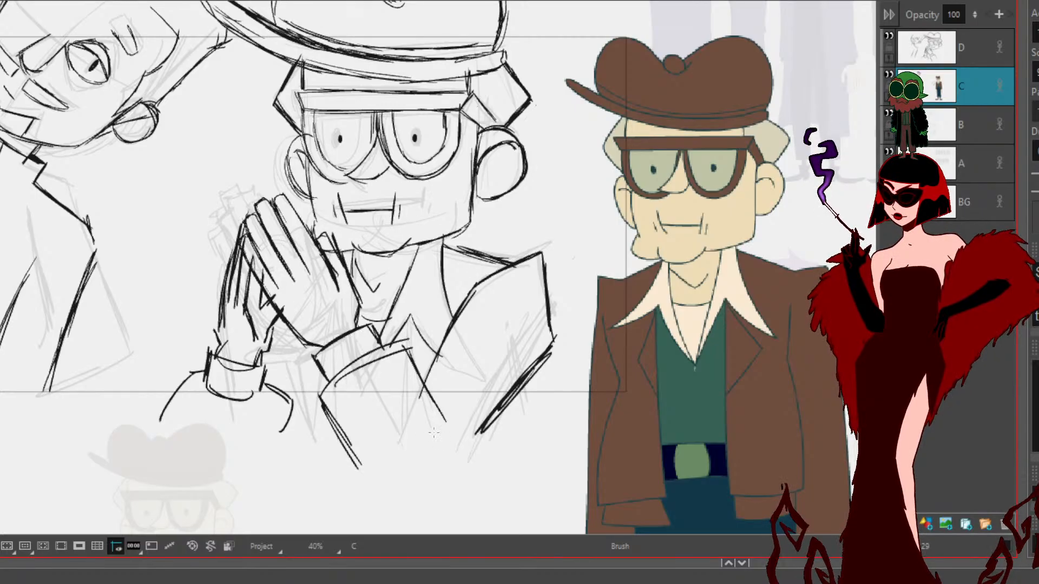
left_click_drag(281, 336, 296, 400)
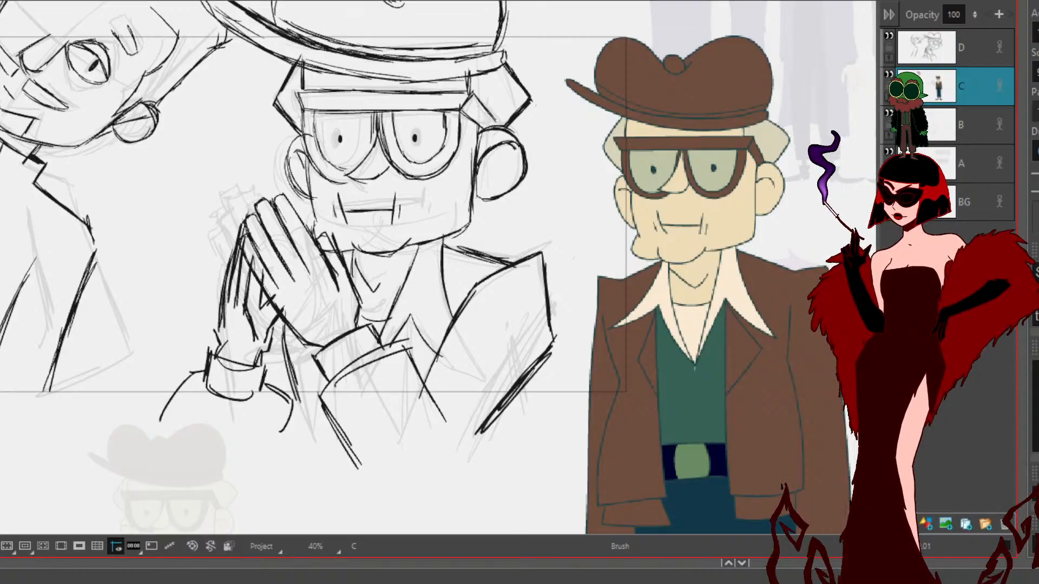
Step: Select the newly inked collar and coat lines on layer C and move them to layer D
key("space")
left_click_drag(579, 240, 745, 306)
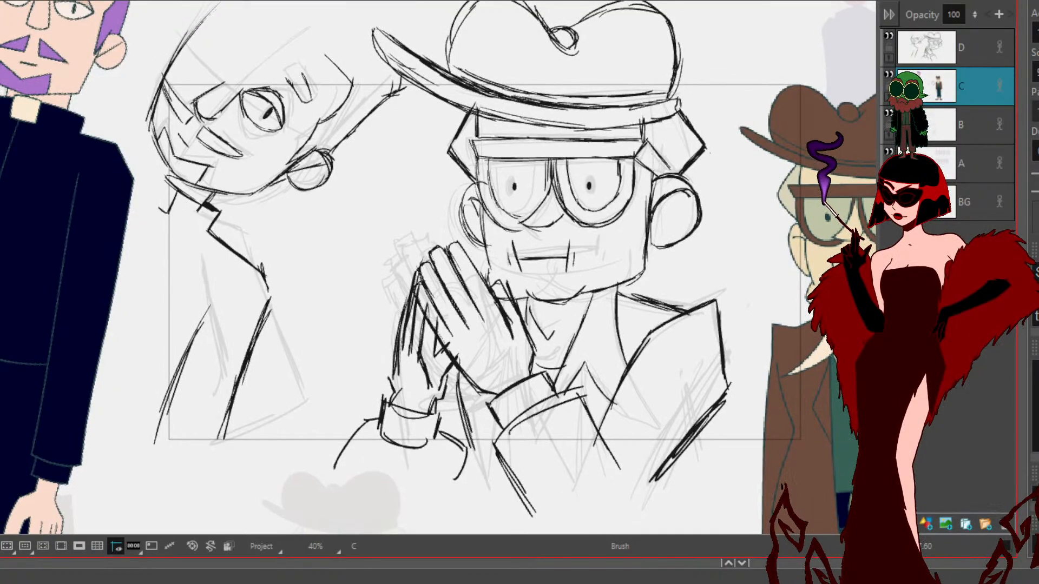
mouse_move(376, 51)
left_mouse_down()
mouse_move(371, 16)
mouse_move(372, 53)
mouse_move(413, 69)
mouse_move(433, 91)
mouse_move(437, 200)
mouse_move(371, 309)
mouse_move(336, 443)
mouse_move(566, 512)
mouse_move(749, 421)
mouse_move(803, 27)
mouse_move(411, 11)
left_mouse_up()
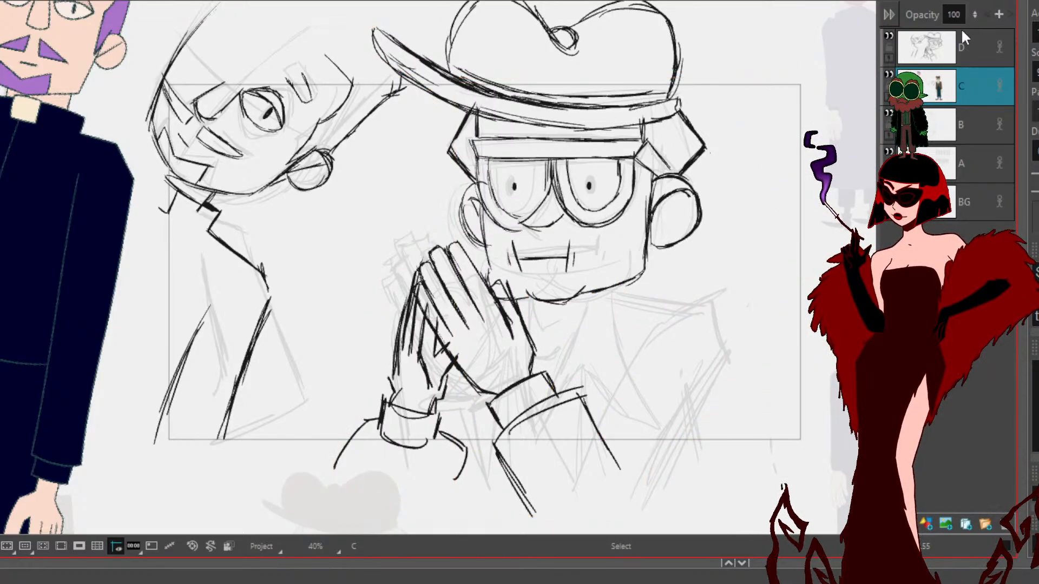
left_click(964, 50)
key("ctrl+v")
key("Escape")
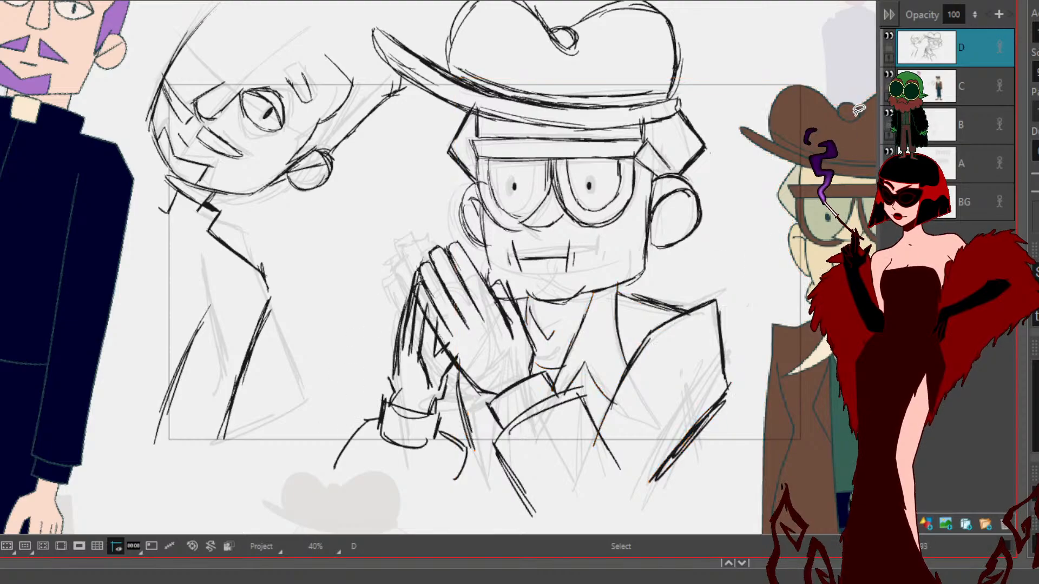
Step: Hide layers A, B and C and delete the coloured old man reference from layer D
left_click(888, 152)
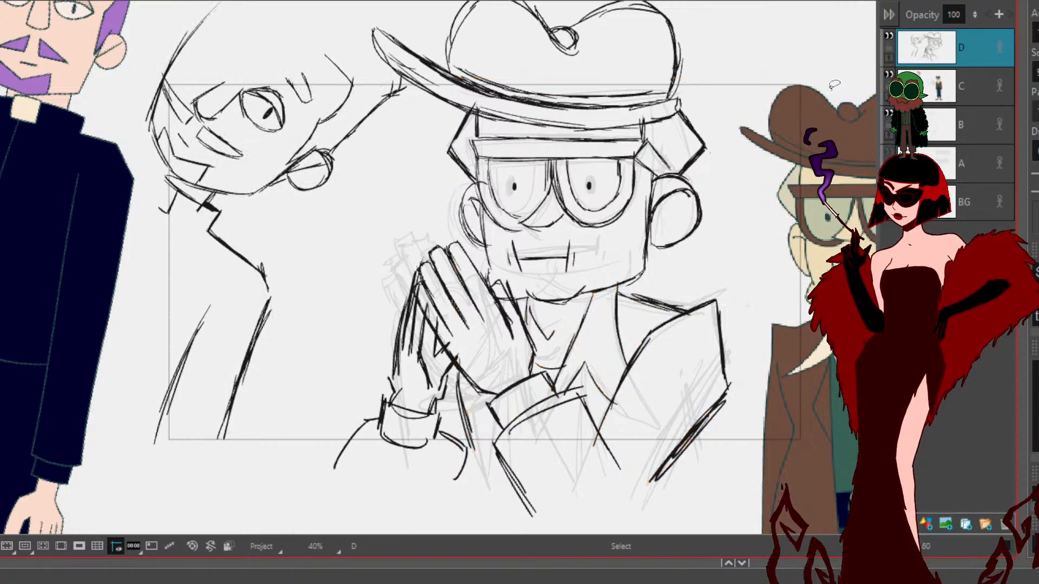
left_click(888, 114)
left_click(888, 76)
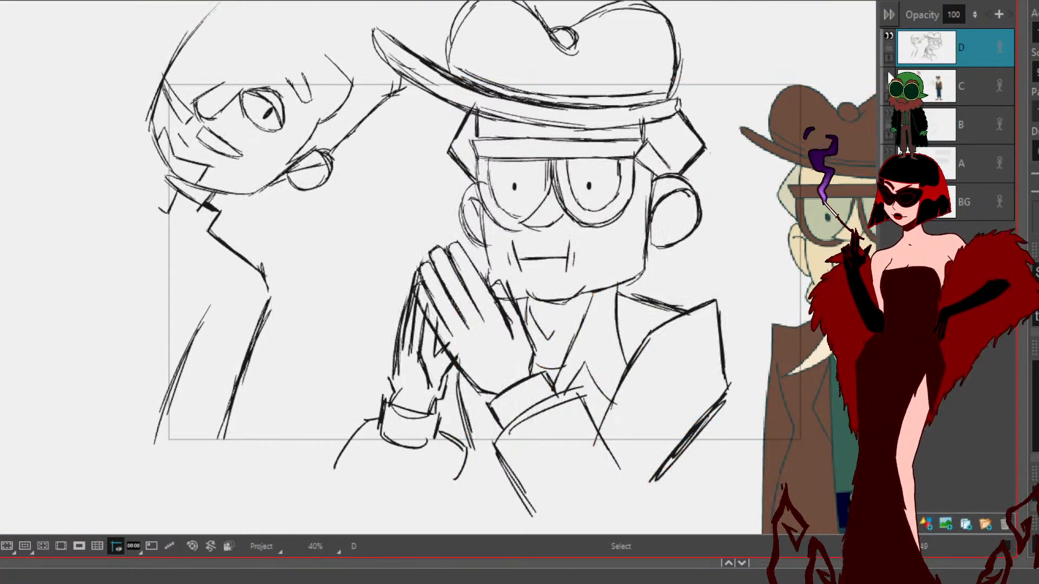
left_click(889, 36)
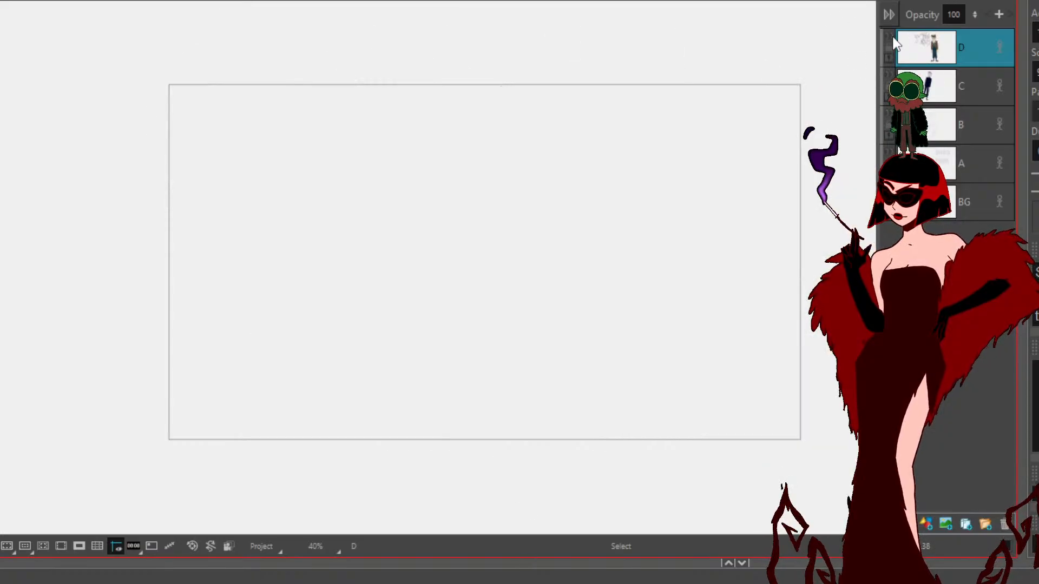
left_click(889, 36)
left_click(763, 187)
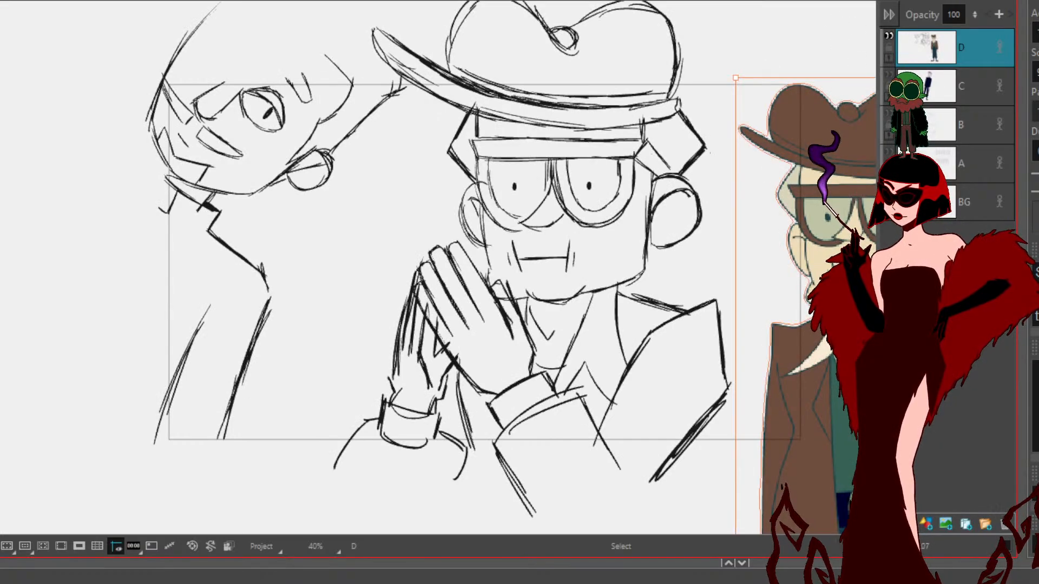
key("Delete")
Step: Select the old man's complete line drawing and shift it right and slightly down within the frame
mouse_move(766, 217)
left_mouse_down()
mouse_move(758, 178)
mouse_move(648, 2)
mouse_move(395, 215)
mouse_move(402, 536)
mouse_move(763, 184)
mouse_move(765, 214)
left_mouse_up()
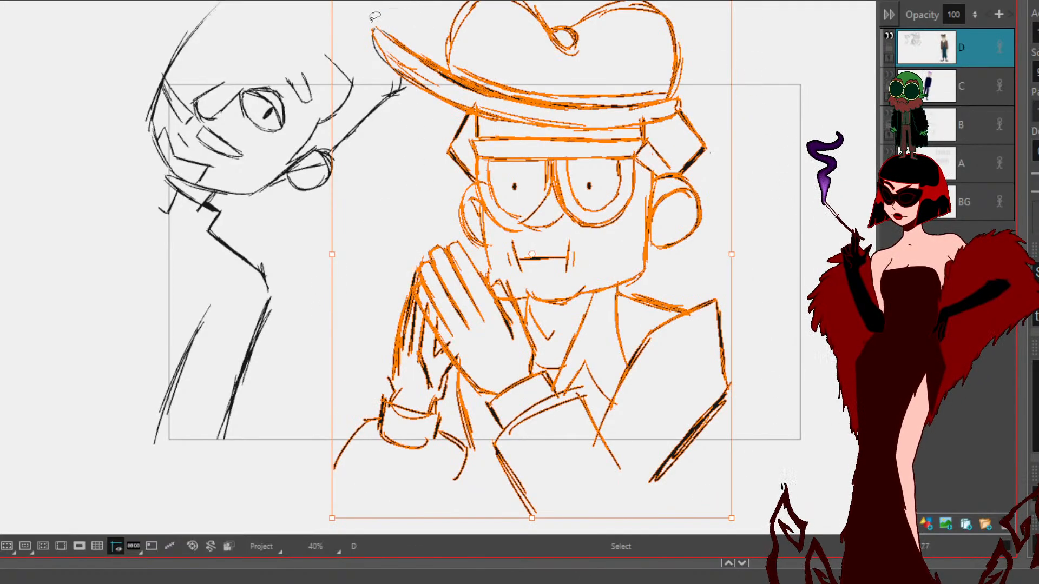
scroll(441, 35, "down", 2)
scroll(422, 31, "down", 2)
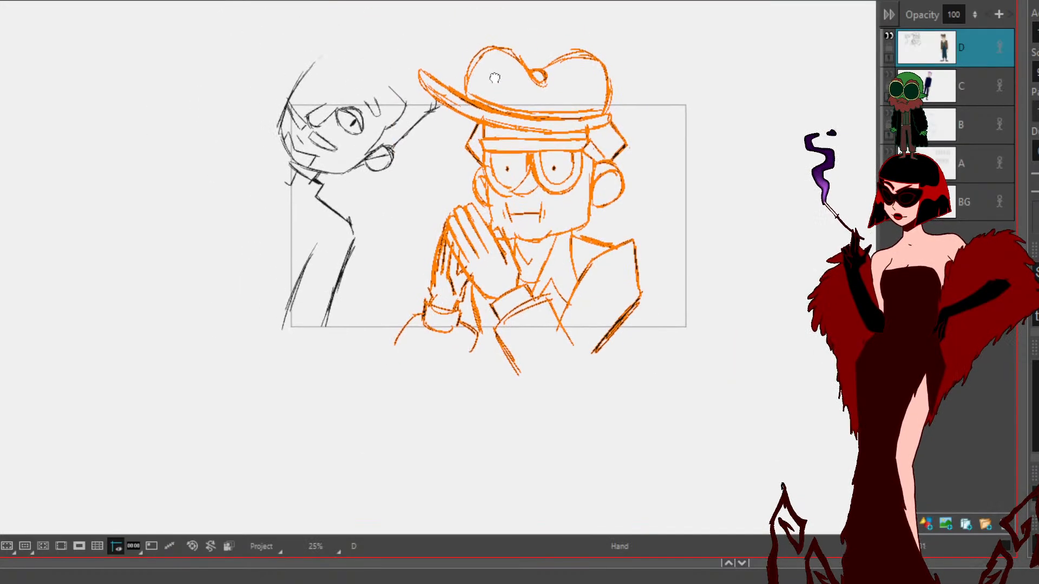
left_click_drag(393, 48, 432, 130)
left_click_drag(545, 212, 615, 228)
left_click(750, 260)
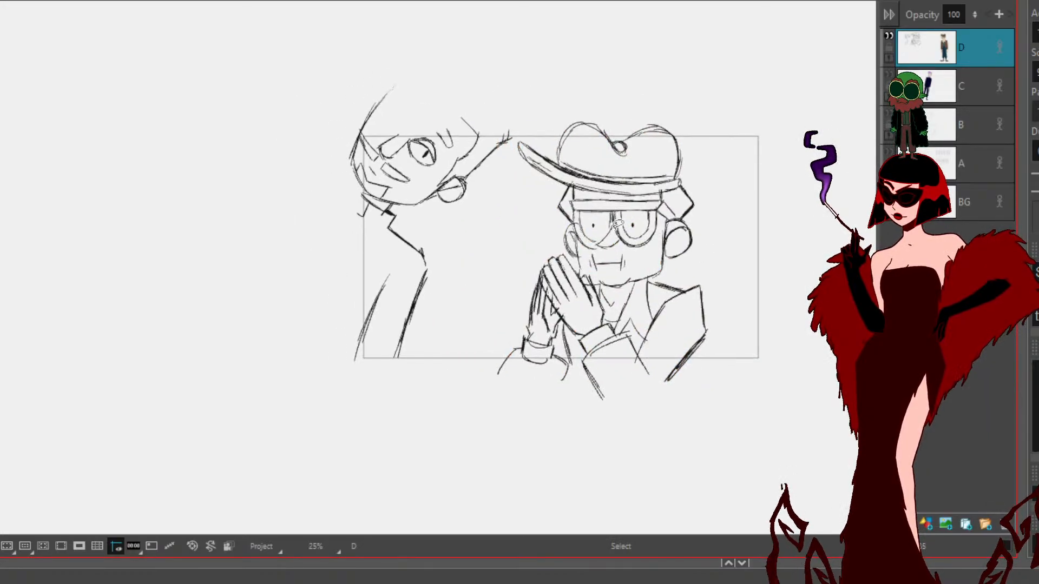
scroll(716, 157, "up", 2)
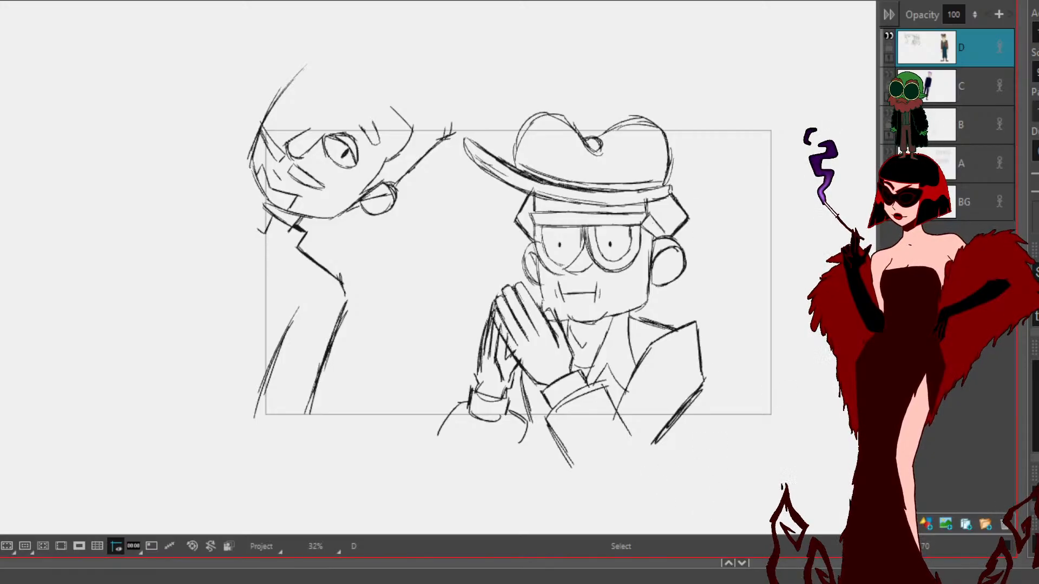
Step: Compare the inked characters with the rough sketches by toggling the visibility of layers A, B and D
left_click(889, 152)
left_click(891, 36)
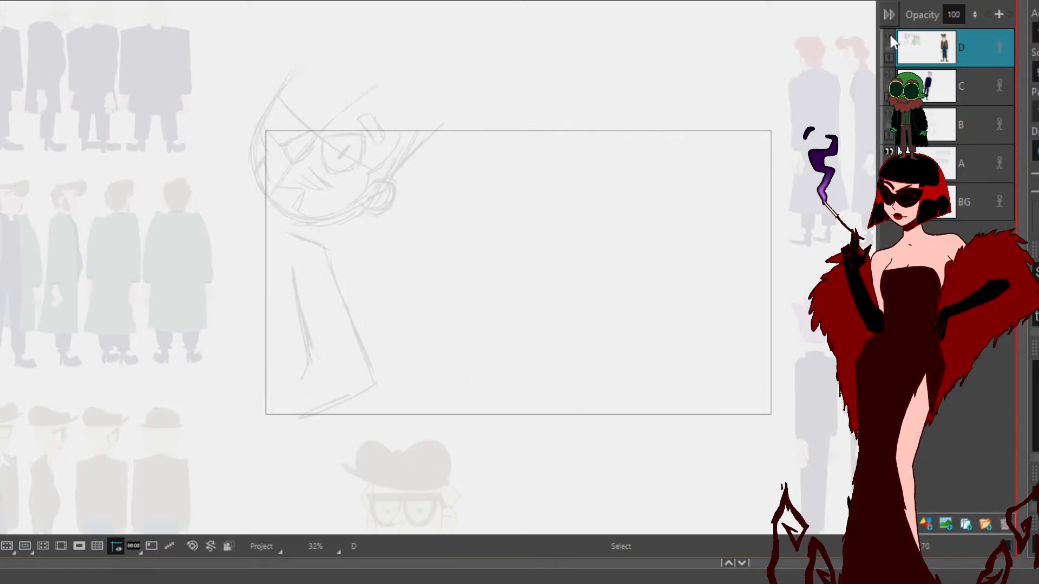
left_click(889, 113)
left_click(889, 37)
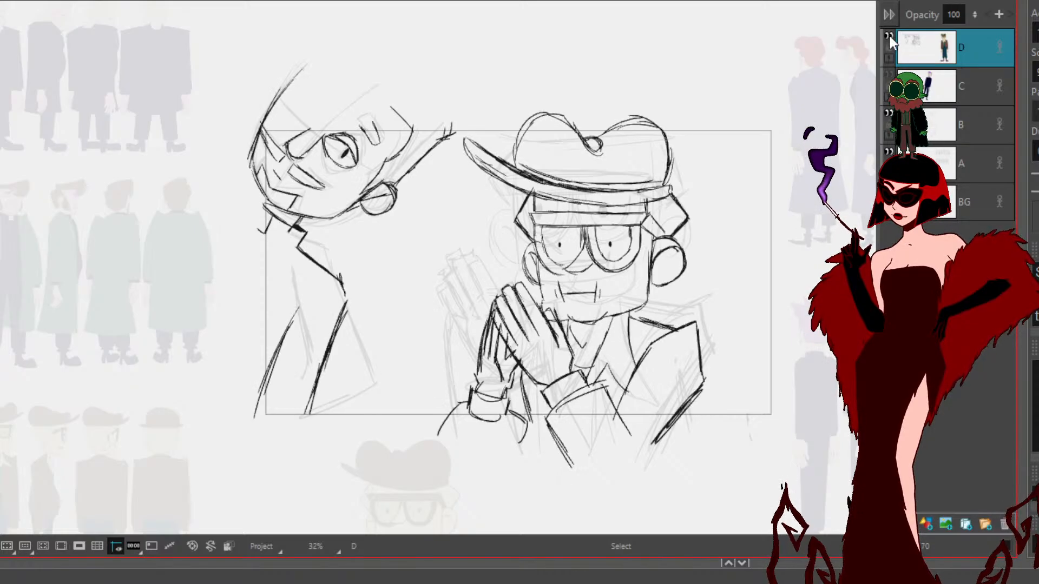
left_click(889, 37)
left_click(889, 36)
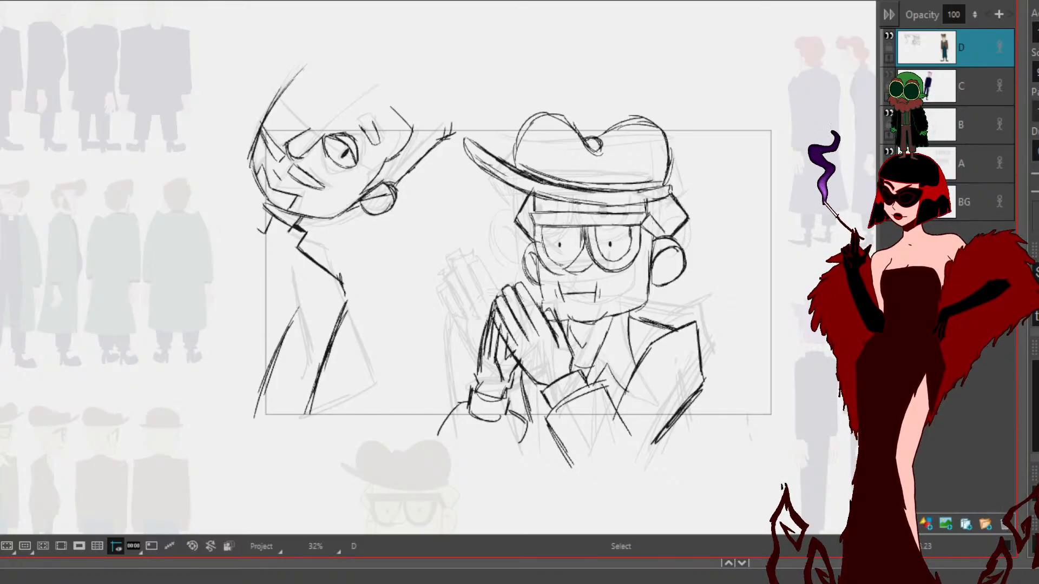
left_click_drag(586, 235, 555, 274)
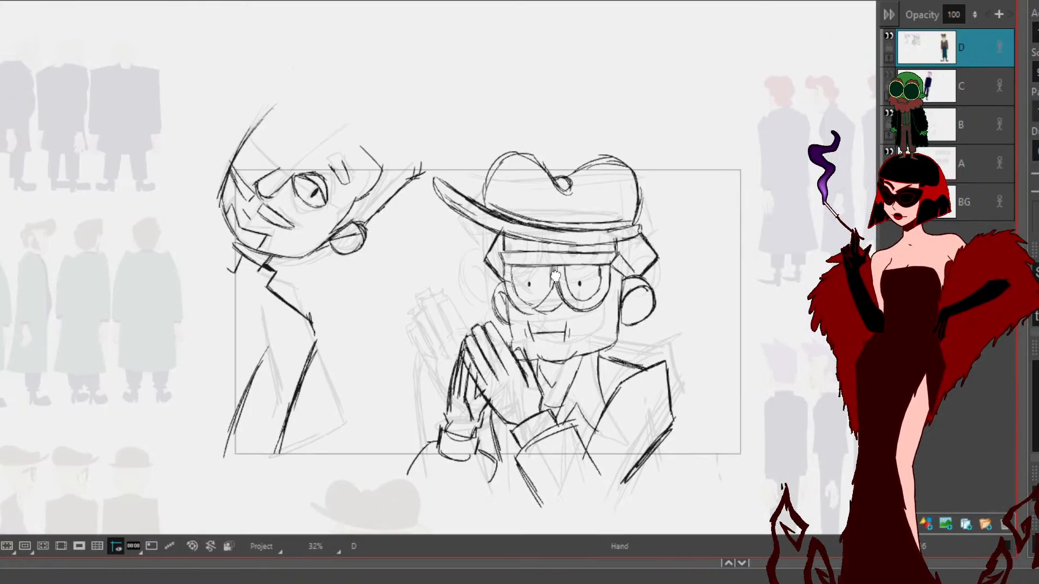
left_click(890, 152)
left_click(890, 114)
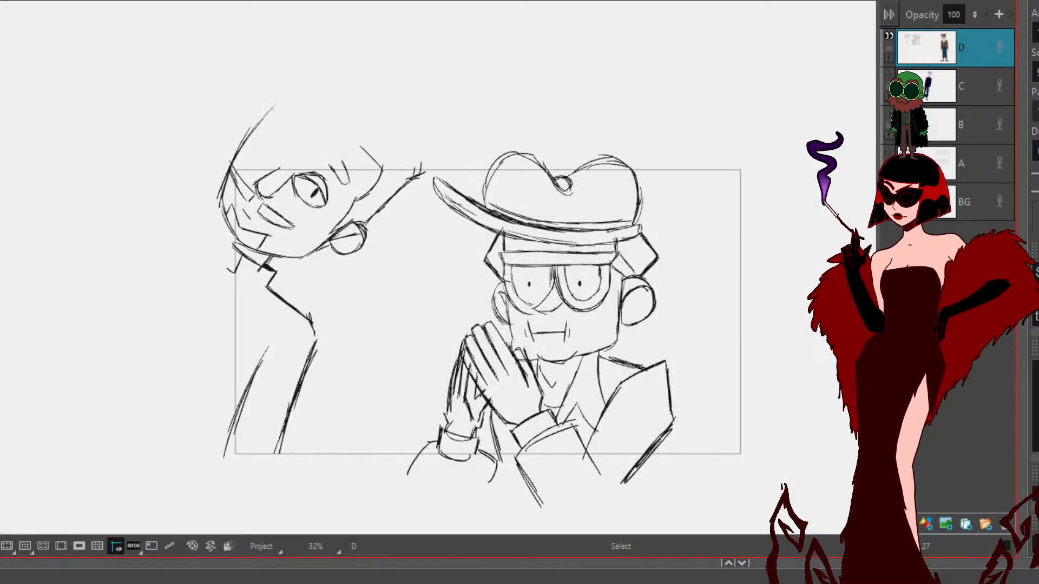
Step: In the panel with the three staring men, set layer A's opacity to 10 and add a new drawing layer above it
left_click_drag(584, 305, 627, 268)
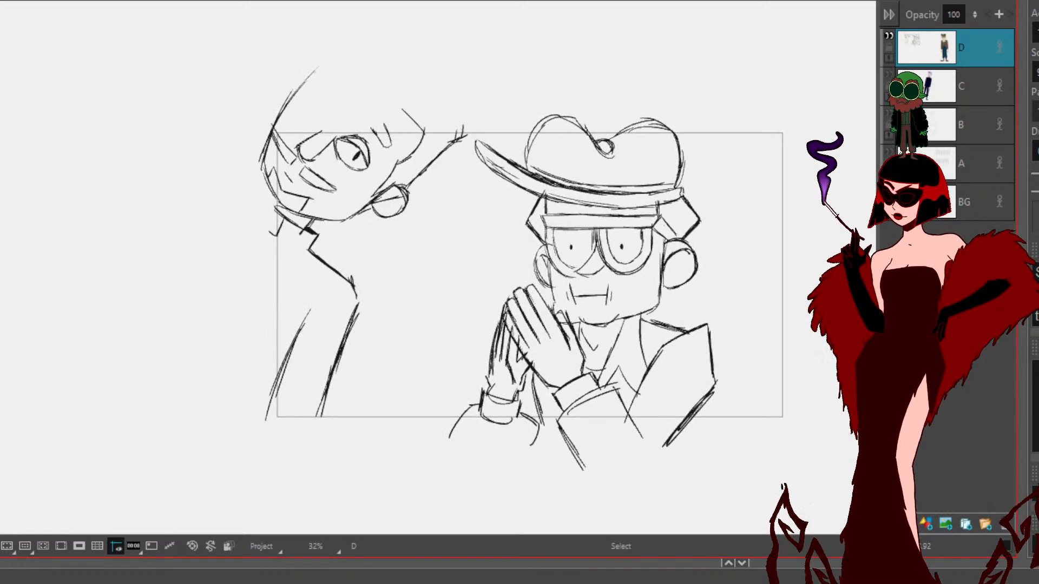
left_click(520, 578)
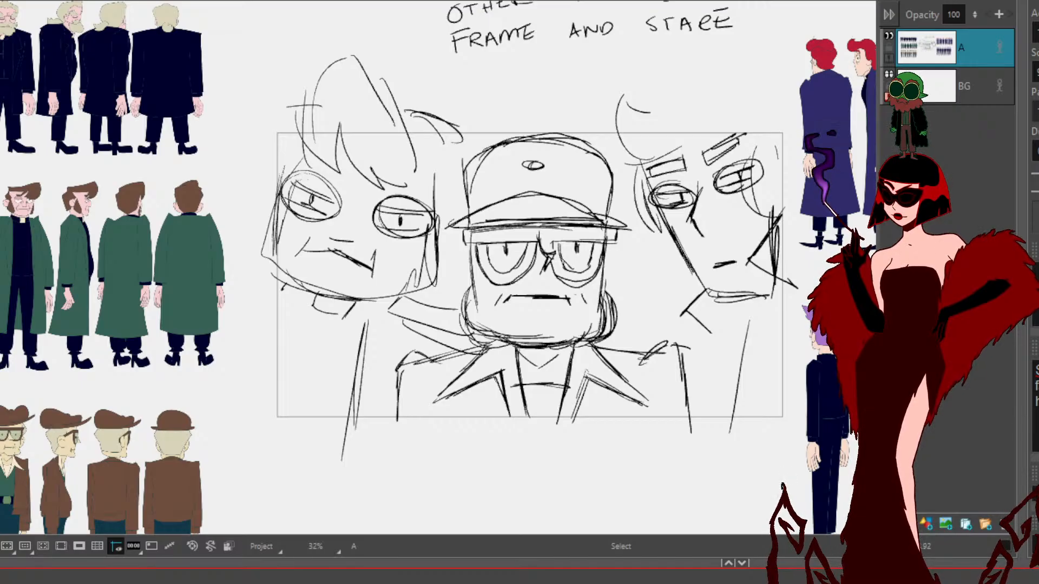
key("Right")
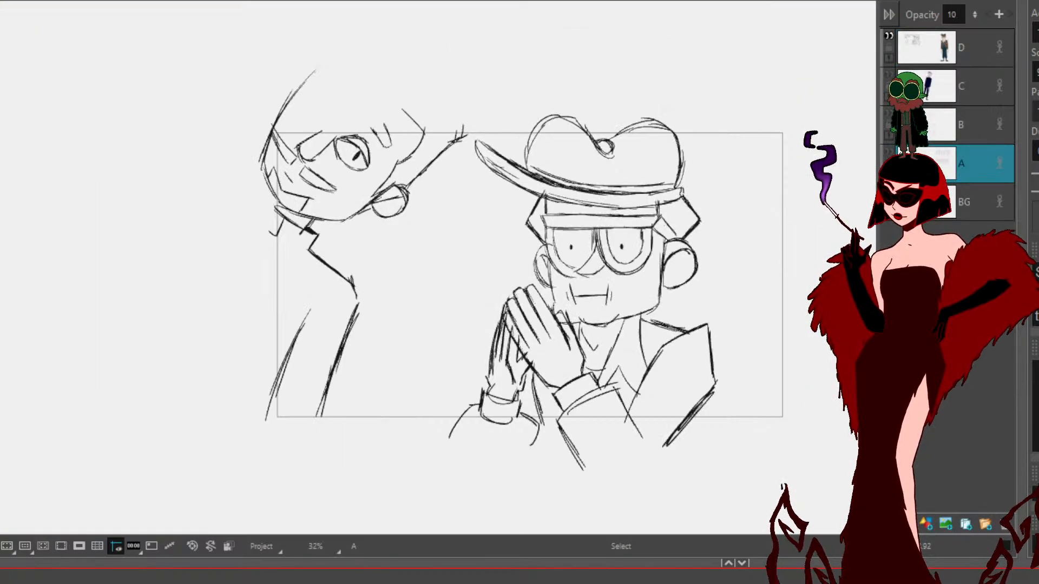
key("Right")
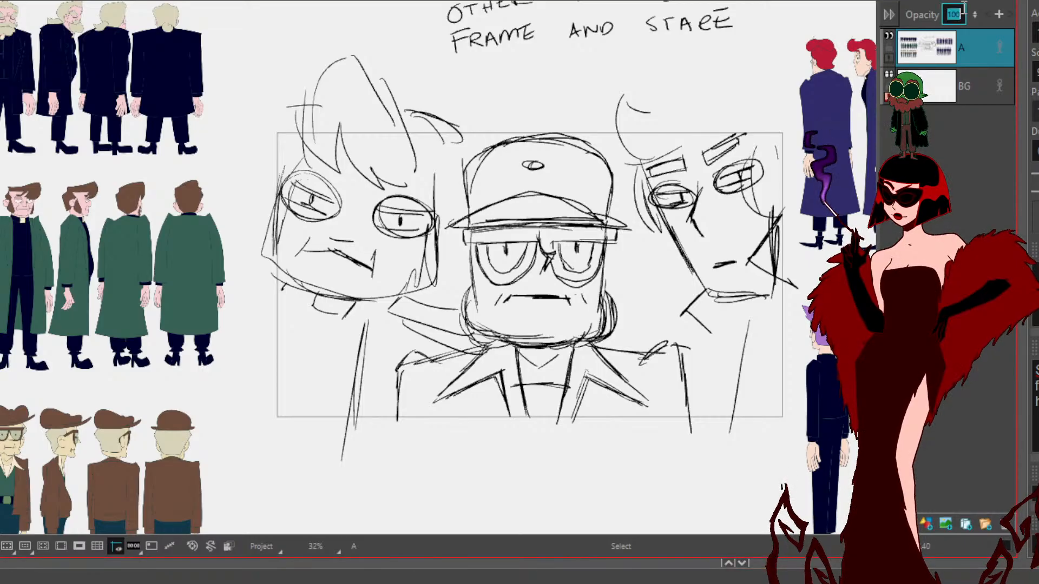
type("10")
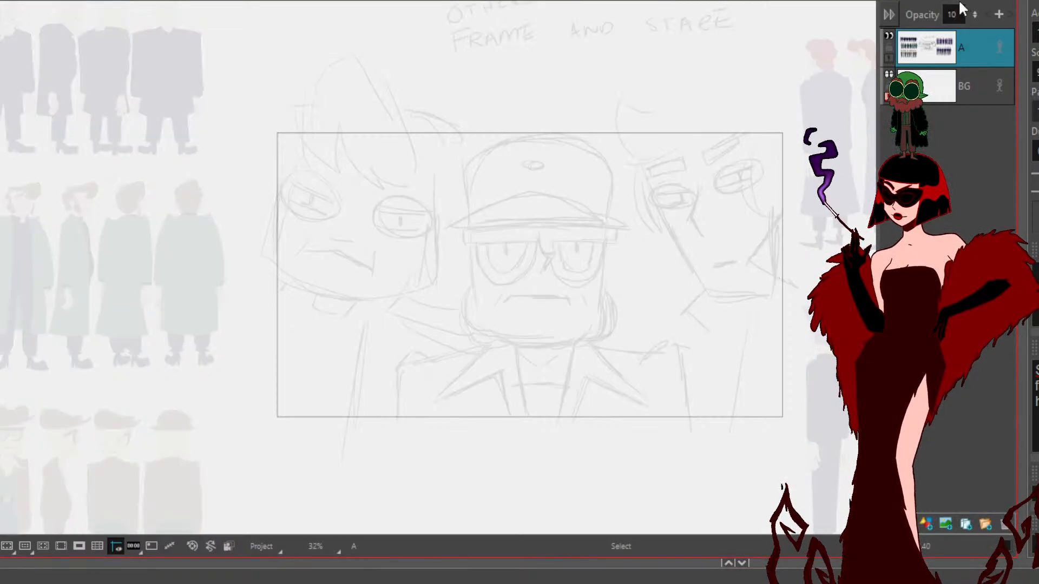
key("Return")
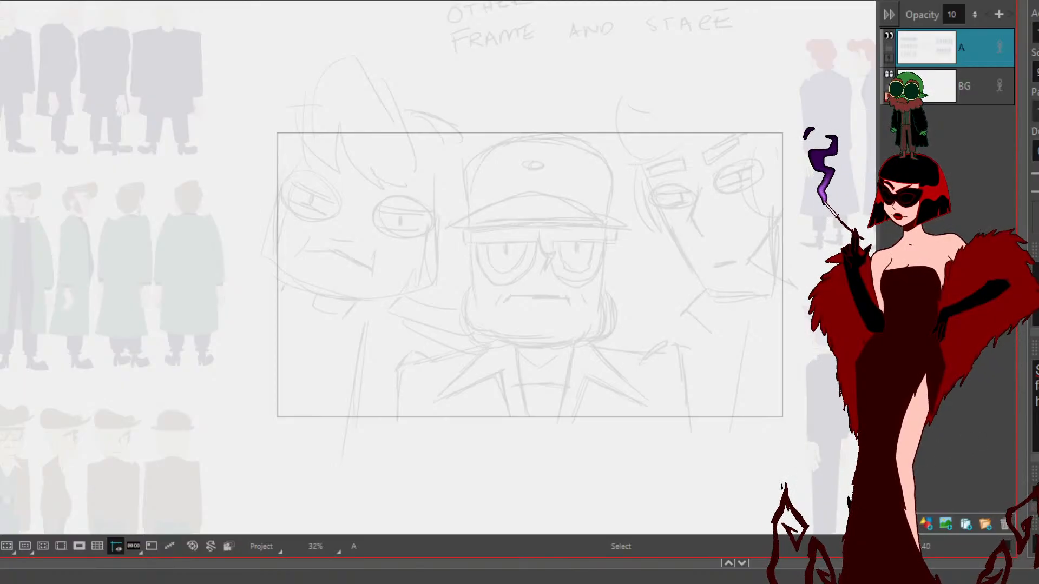
left_click(927, 526)
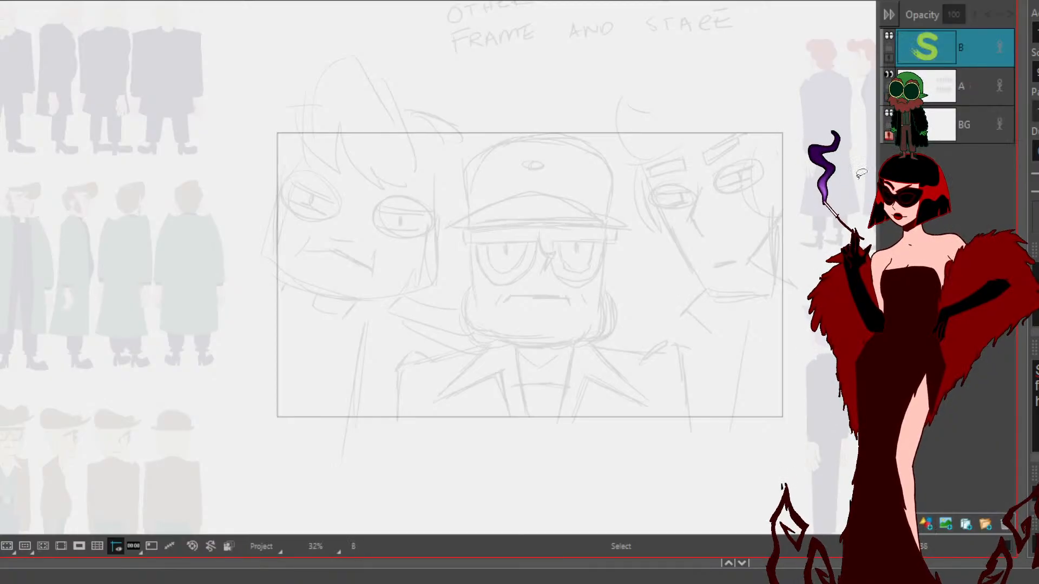
Step: Copy one three-quarter reference figure of the red-haired man from layer A for use on layer B
left_click(938, 84)
left_click_drag(789, 161, 546, 222)
left_click(665, 163)
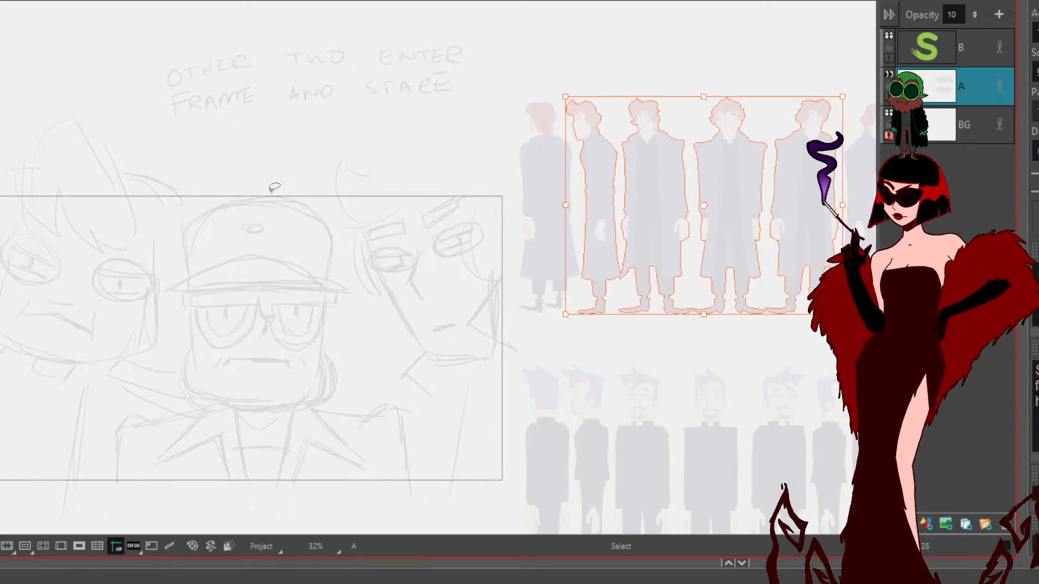
left_click(468, 62)
key("alt+e")
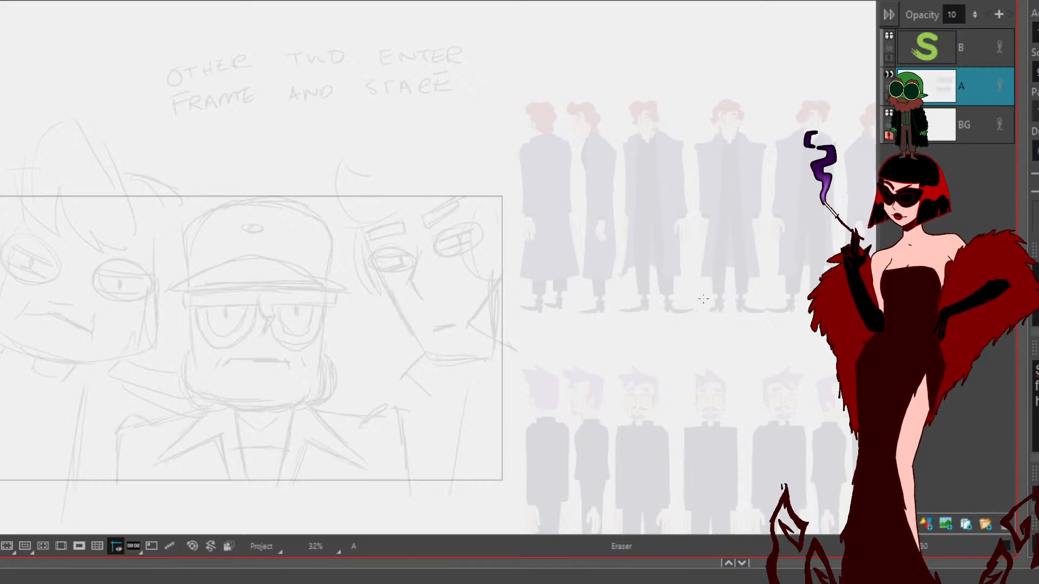
key("alt+s")
left_click(686, 154)
left_click(974, 48)
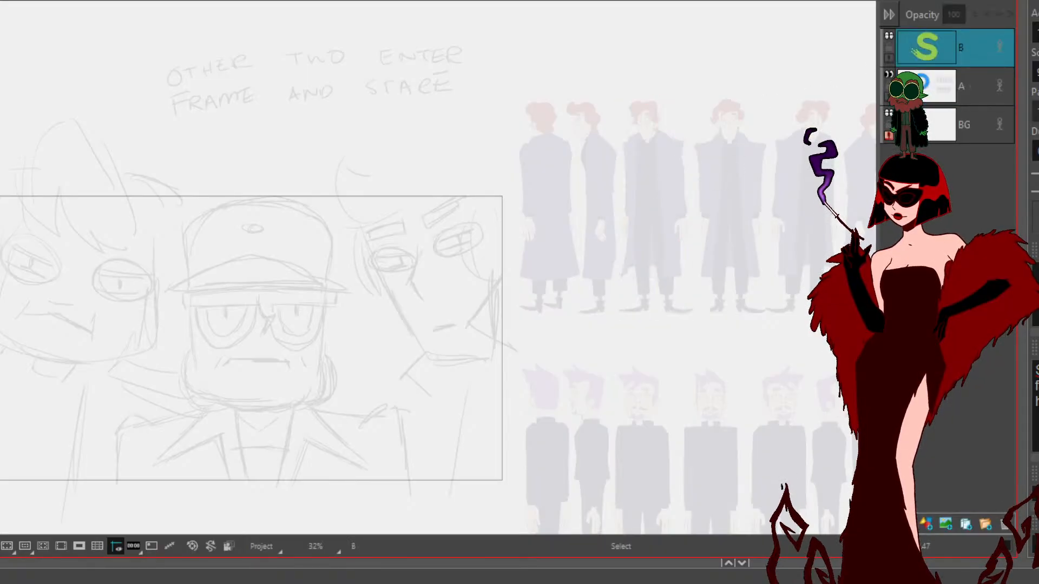
Step: Enlarge the red-haired man's reference on layer B, tilt it, and place it just outside the frame's right edge
left_click_drag(698, 320, 861, 583)
left_click_drag(756, 252, 640, 306)
left_click_drag(748, 146, 842, 24)
left_click_drag(681, 176, 712, 394)
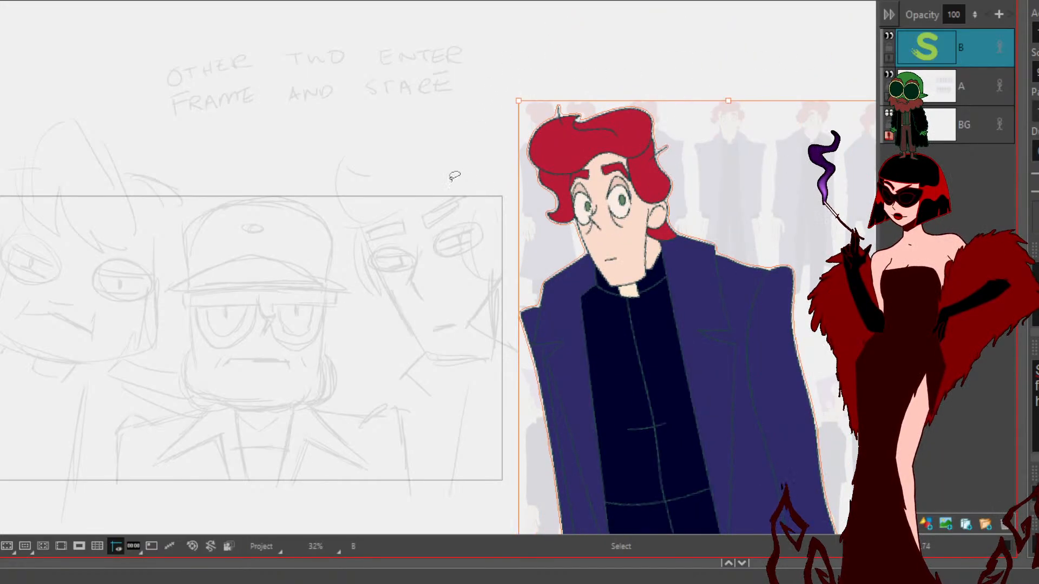
Step: Copy the front-view reference figure of the man in the hat and glasses from layer A to layer B
left_click_drag(594, 399, 716, 367)
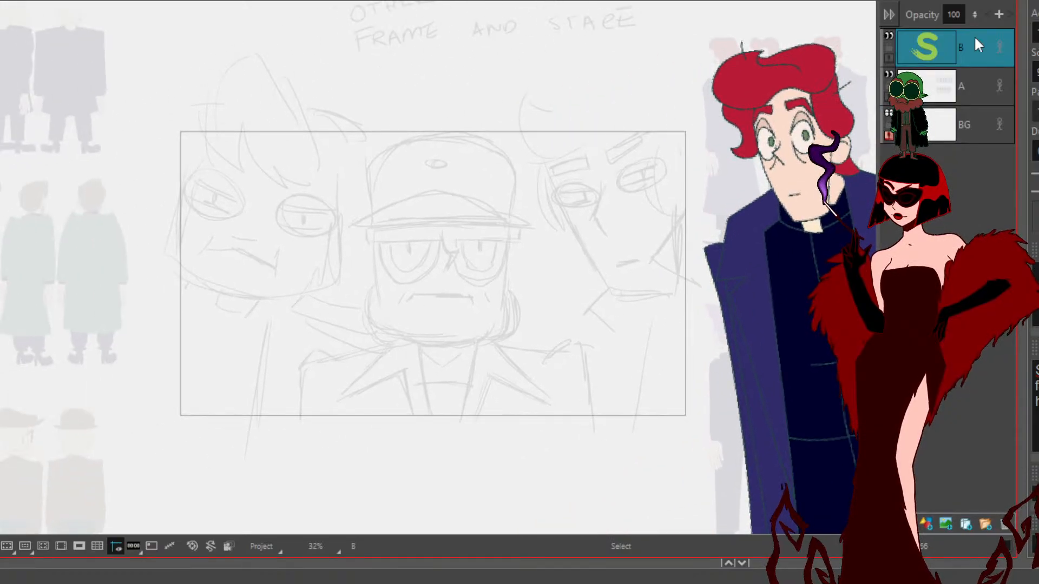
left_click(941, 101)
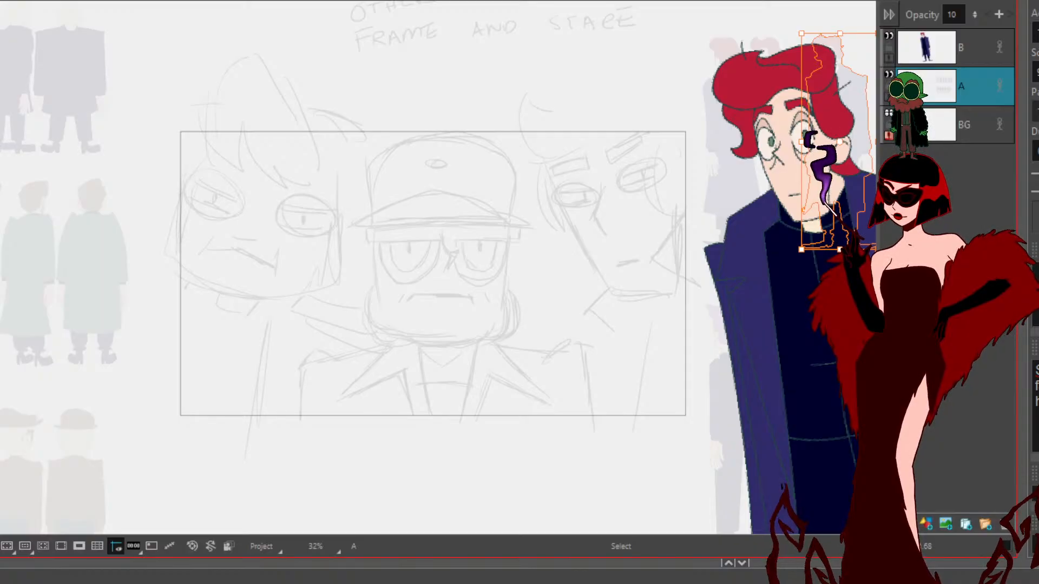
left_click(500, 321)
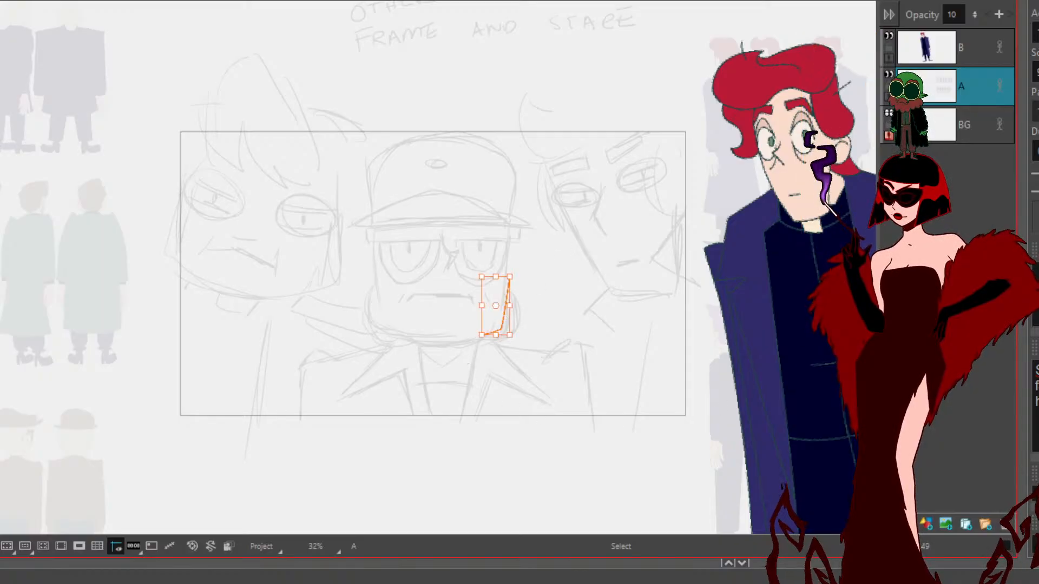
left_click_drag(333, 356, 732, 246)
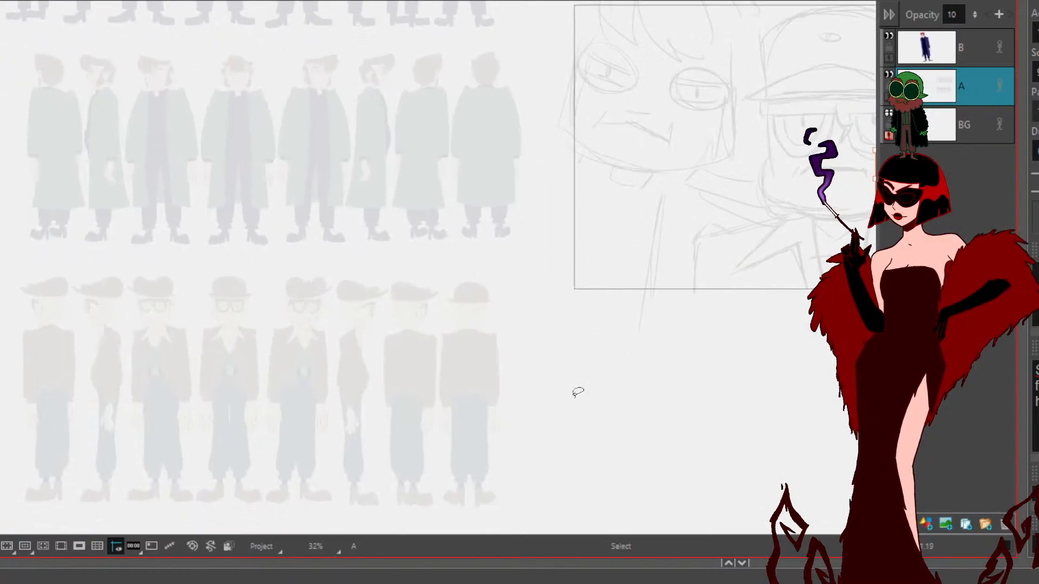
left_click(261, 350)
left_click(575, 348)
left_click(930, 57)
Step: Enlarge the hat-wearing man's reference on layer B and place it just below the panel frame
left_click_drag(254, 334, 796, 415)
left_click_drag(669, 295, 397, 185)
left_click_drag(549, 263, 741, 149)
left_click_drag(615, 70, 587, 456)
left_click_drag(608, 157, 617, 387)
left_click(360, 215)
left_click_drag(211, 30, 534, 288)
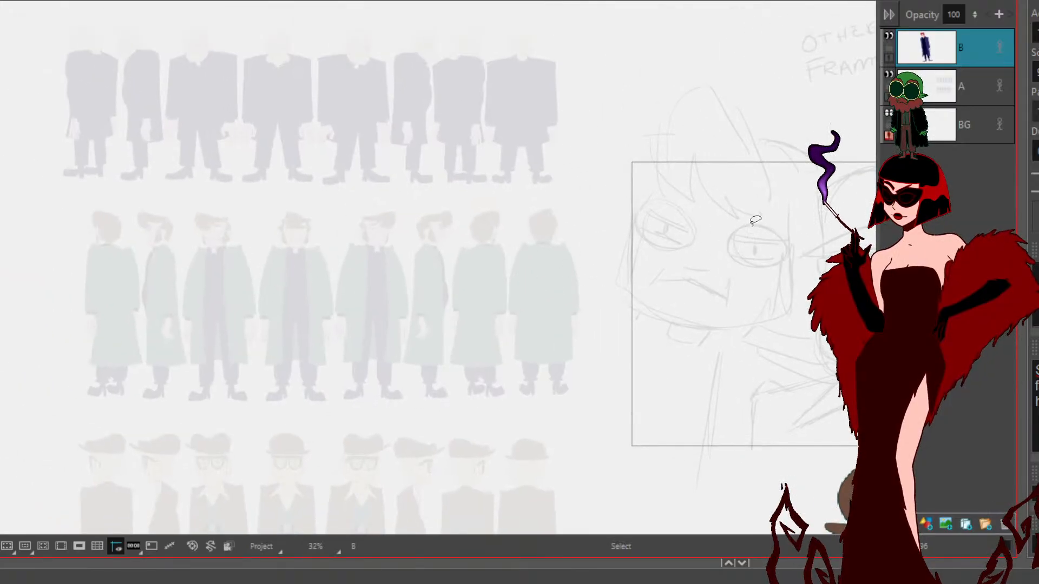
Step: Copy the front-view reference figure of the brown-haired man in the green coat from layer A to layer B
left_click(947, 86)
left_click(375, 265)
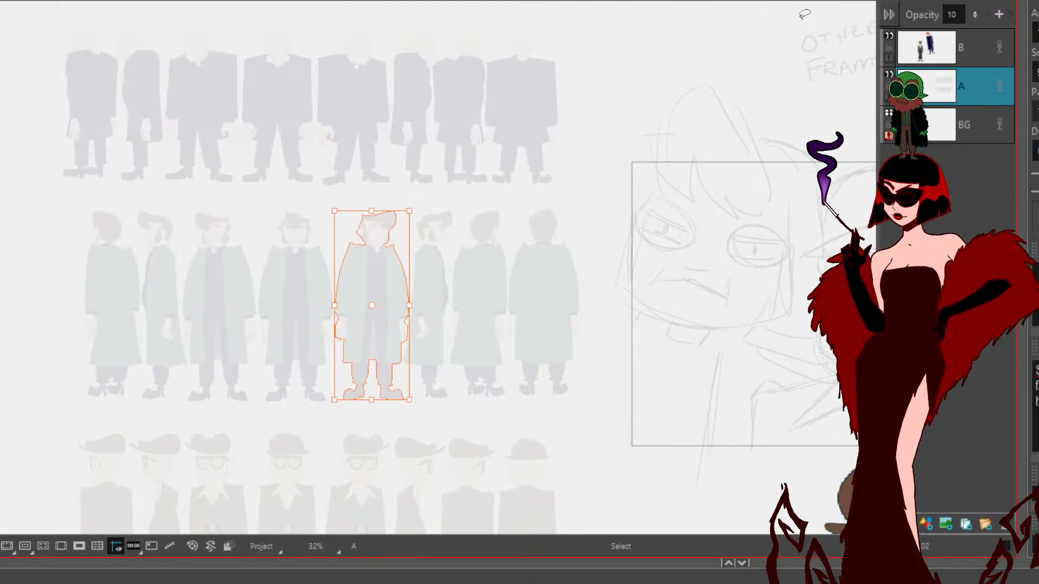
key("space")
left_click_drag(574, 277, 396, 219)
left_click(126, 222)
left_click(928, 48)
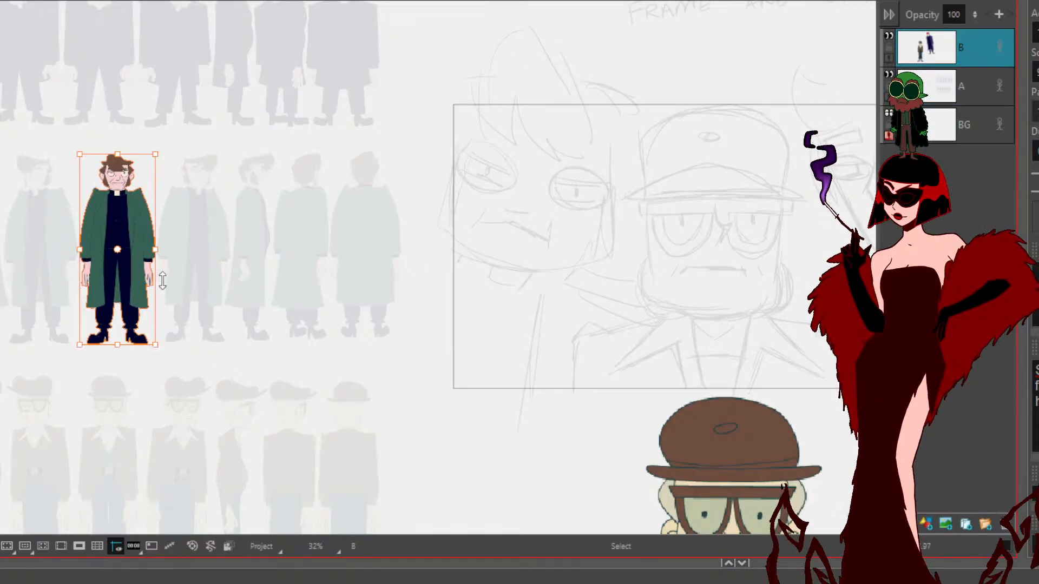
Step: Enlarge the brown-haired man's reference on layer B, tilt it clockwise, and place it beside the frame's left edge
left_click_drag(155, 156, 326, 7)
left_click_drag(225, 61, 265, 415)
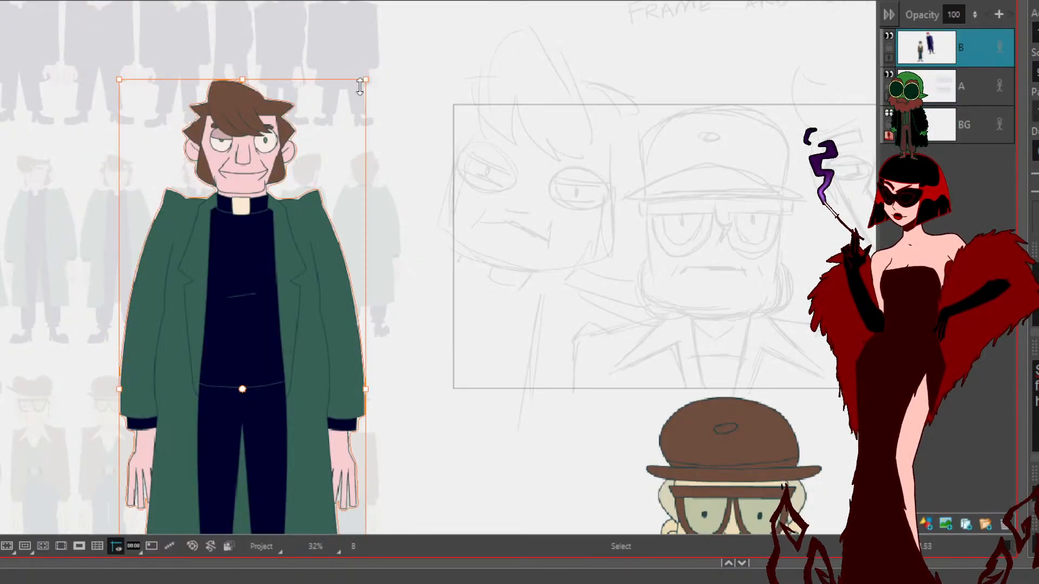
left_click_drag(366, 79, 459, 3)
left_click_drag(350, 99, 313, 335)
left_click_drag(487, 79, 505, 100)
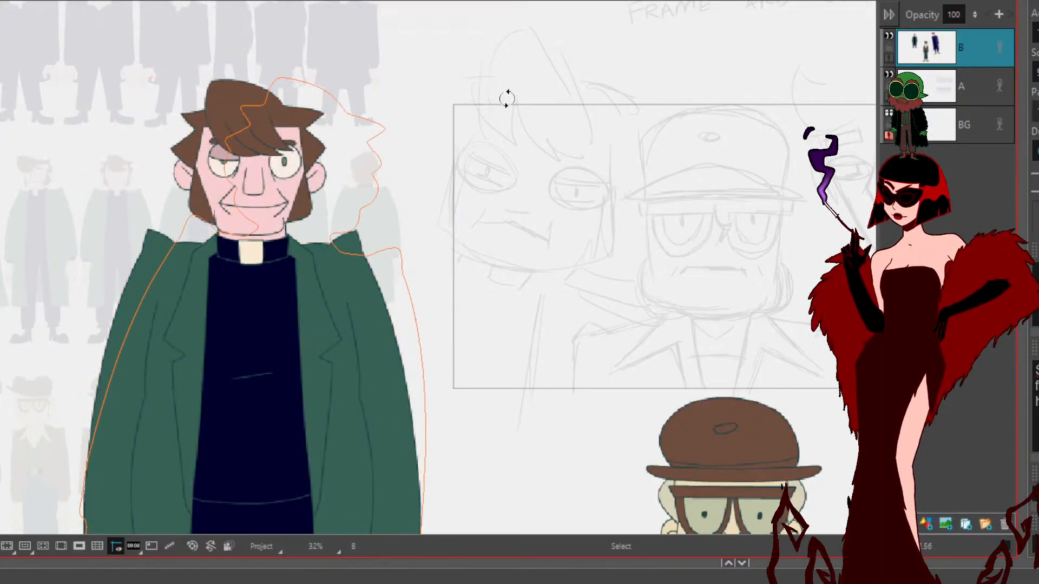
left_click_drag(257, 314, 291, 258)
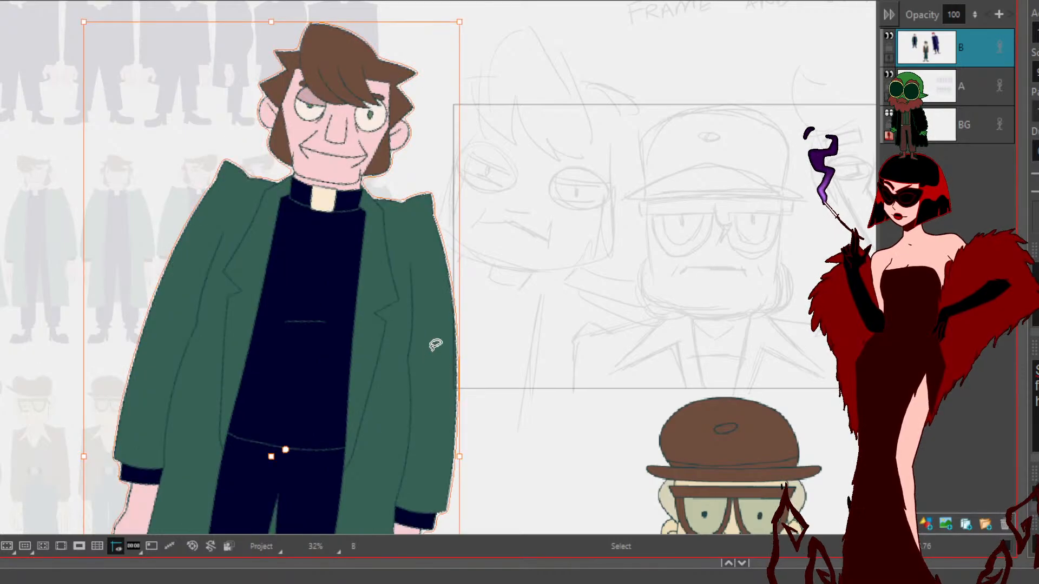
Step: Add a new drawing layer above layer B and switch to the Brush tool
left_click(925, 525)
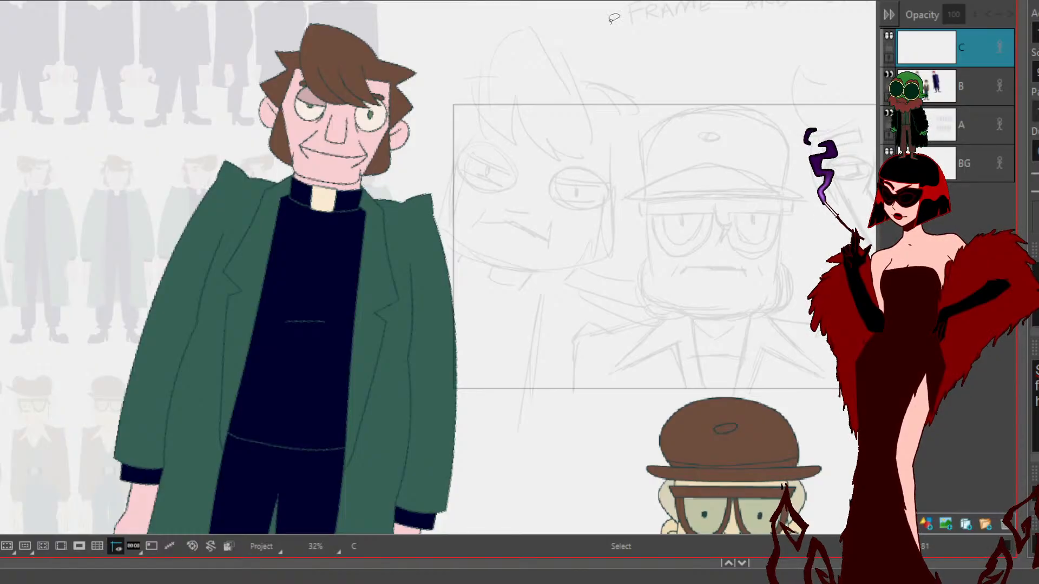
left_click_drag(742, 194, 582, 206)
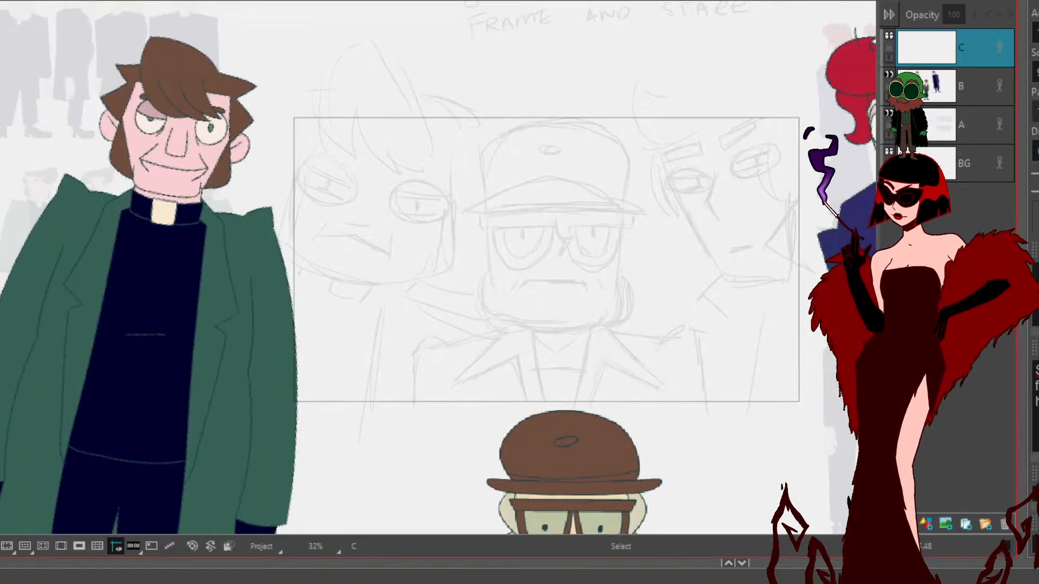
key("alt+b")
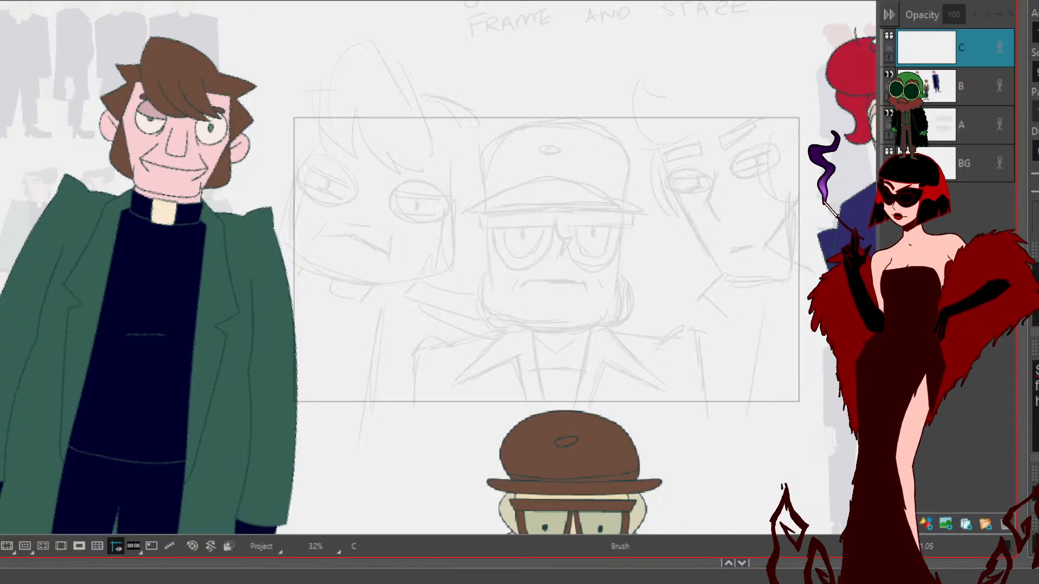
left_click_drag(707, 322, 579, 404)
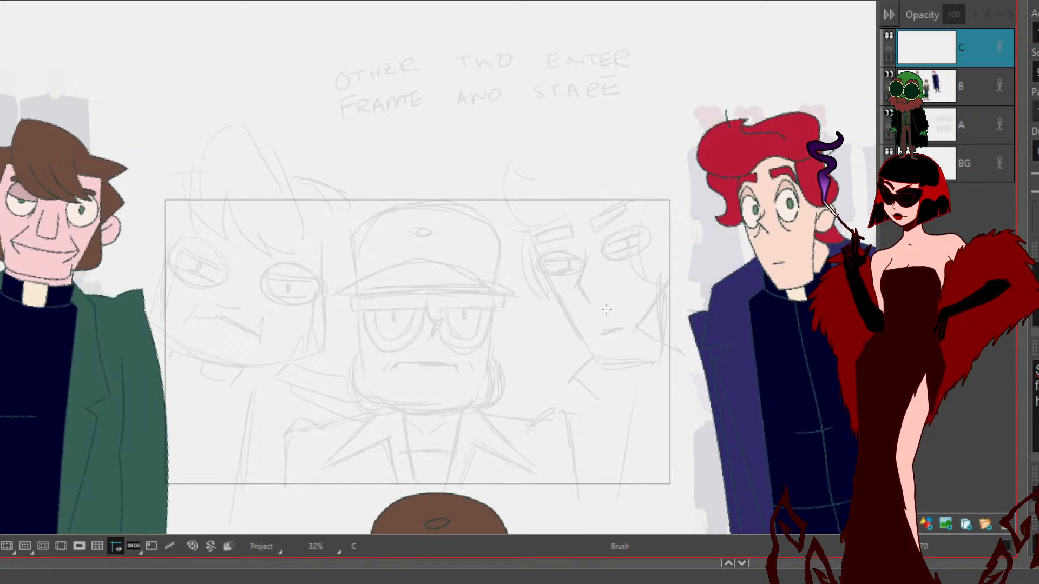
scroll(607, 310, "up", 2)
scroll(606, 309, "down", 3)
scroll(607, 309, "up", 1)
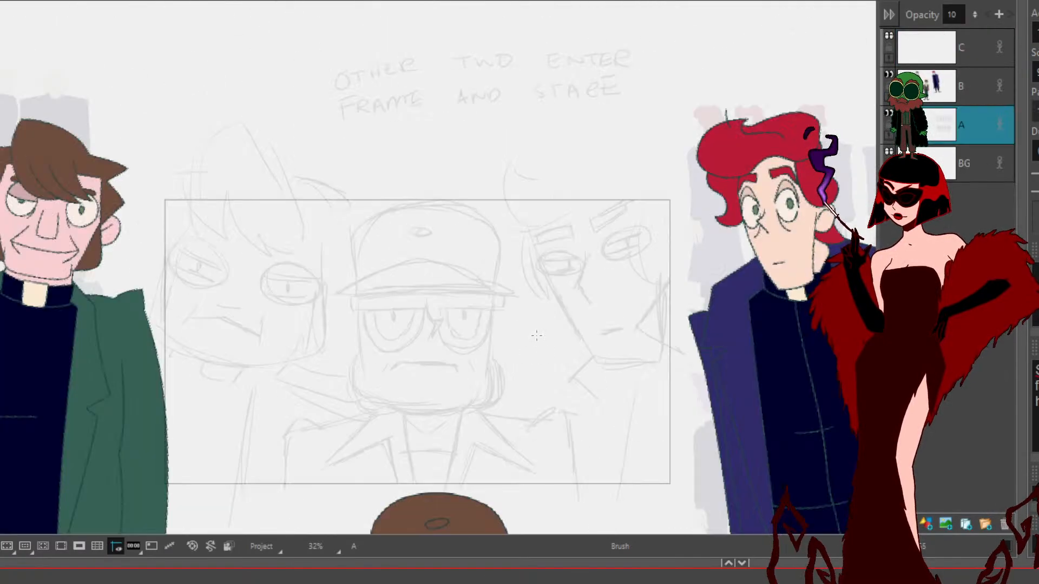
Step: On layer C, ink the red-haired man's jawline, ear, nose and mouth over the right-hand rough sketch
key("space")
left_click_drag(612, 249, 537, 252)
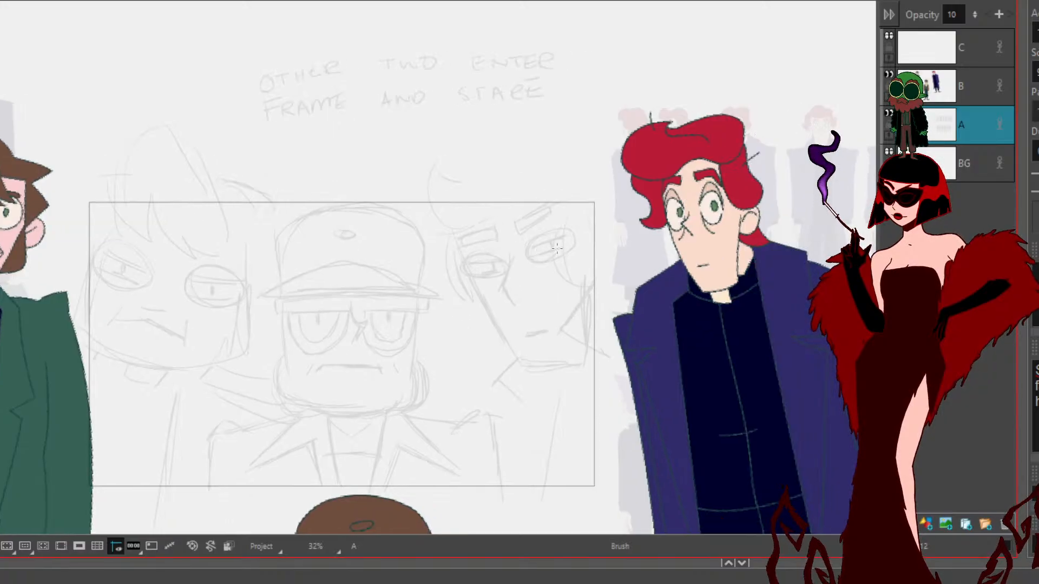
scroll(557, 248, "up", 2)
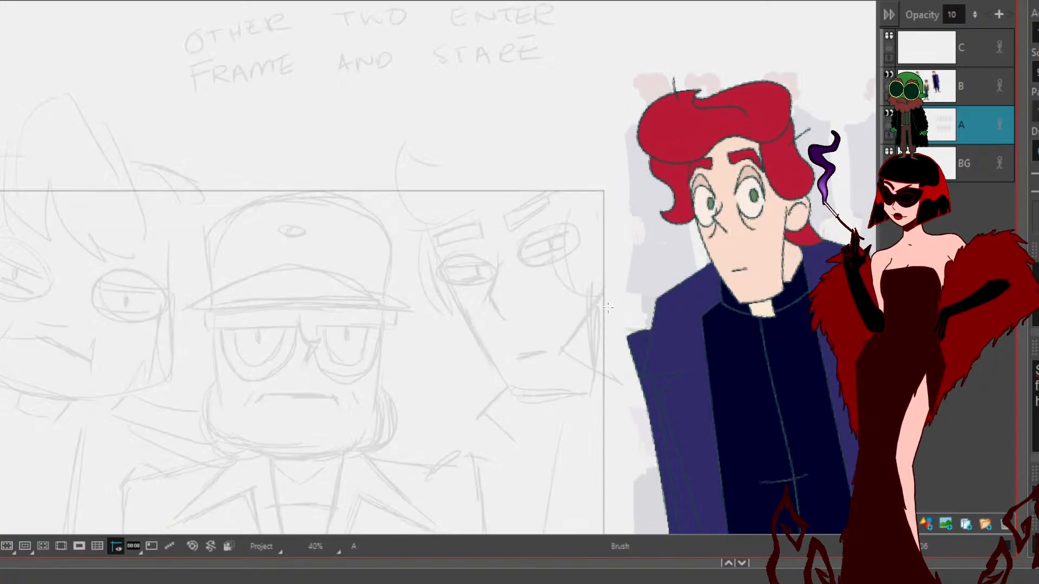
left_click(961, 43)
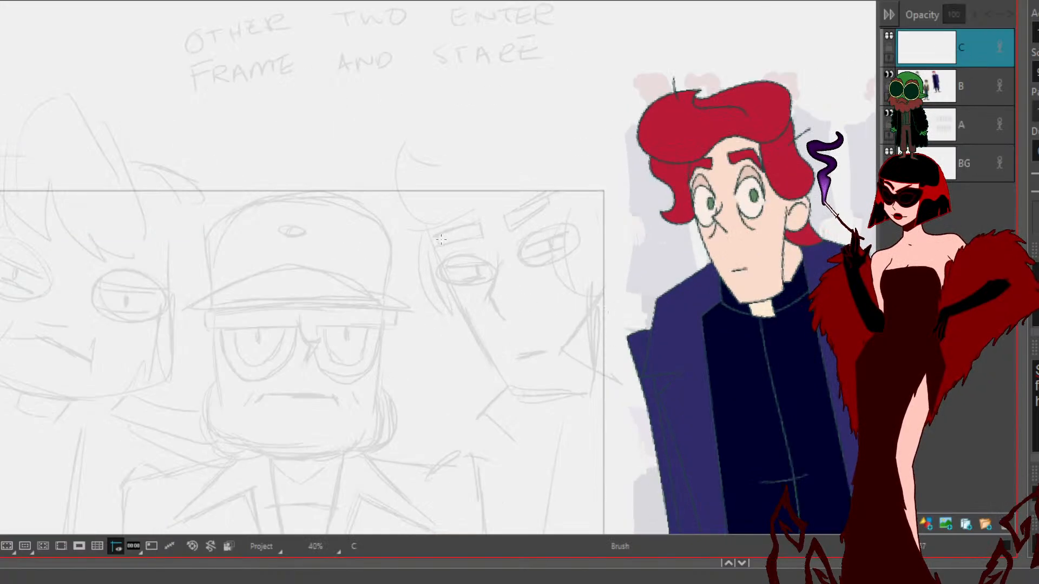
left_click_drag(437, 226, 468, 316)
mouse_move(443, 238)
left_mouse_down()
mouse_move(526, 402)
mouse_move(557, 397)
mouse_move(576, 347)
mouse_move(577, 368)
left_mouse_up()
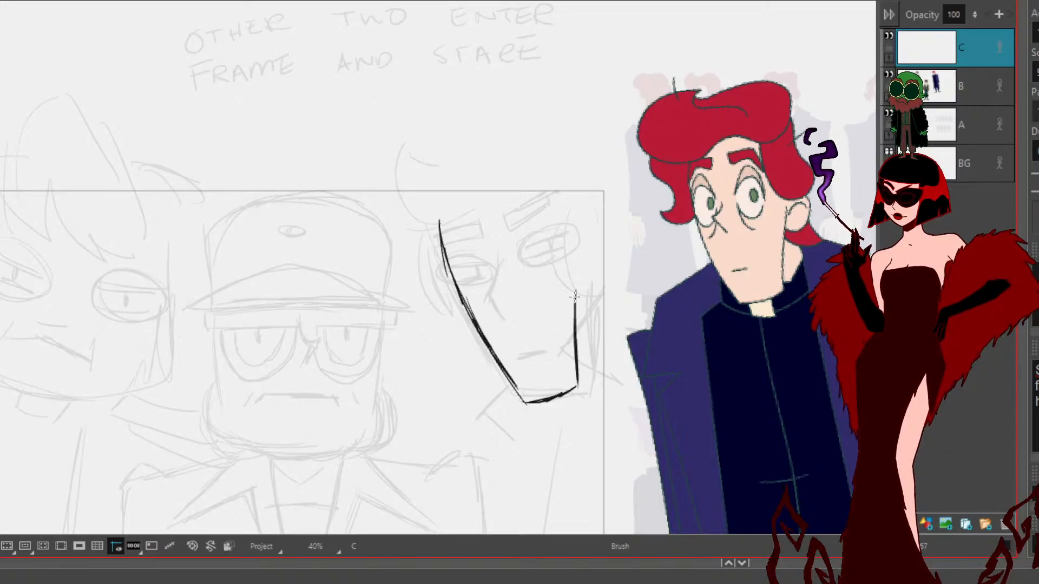
mouse_move(580, 262)
left_mouse_down()
mouse_move(607, 290)
mouse_move(582, 307)
mouse_move(613, 265)
mouse_move(582, 282)
mouse_move(582, 299)
left_mouse_up()
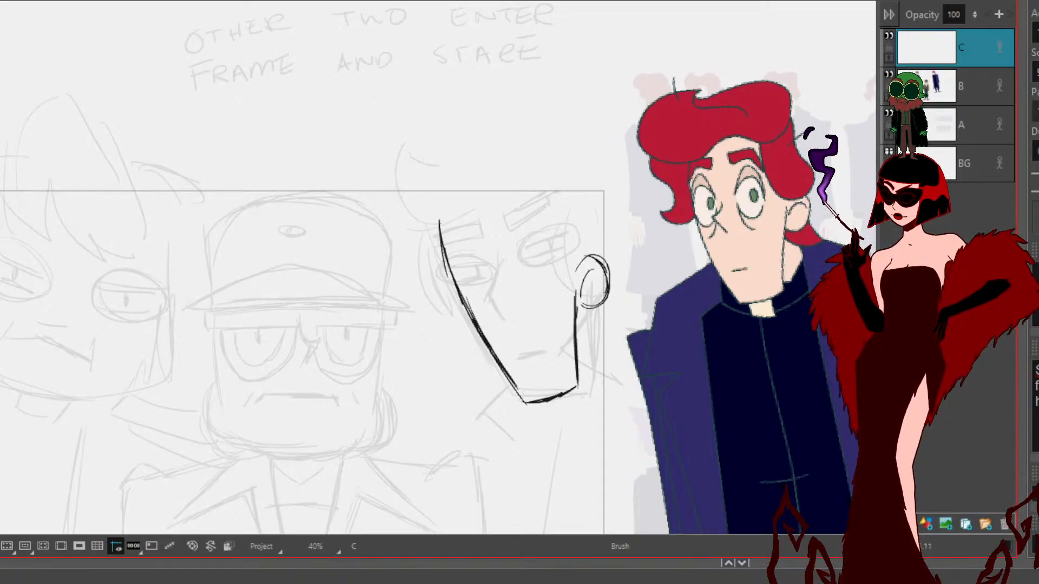
mouse_move(497, 274)
left_mouse_down()
mouse_move(484, 296)
mouse_move(504, 321)
left_mouse_up()
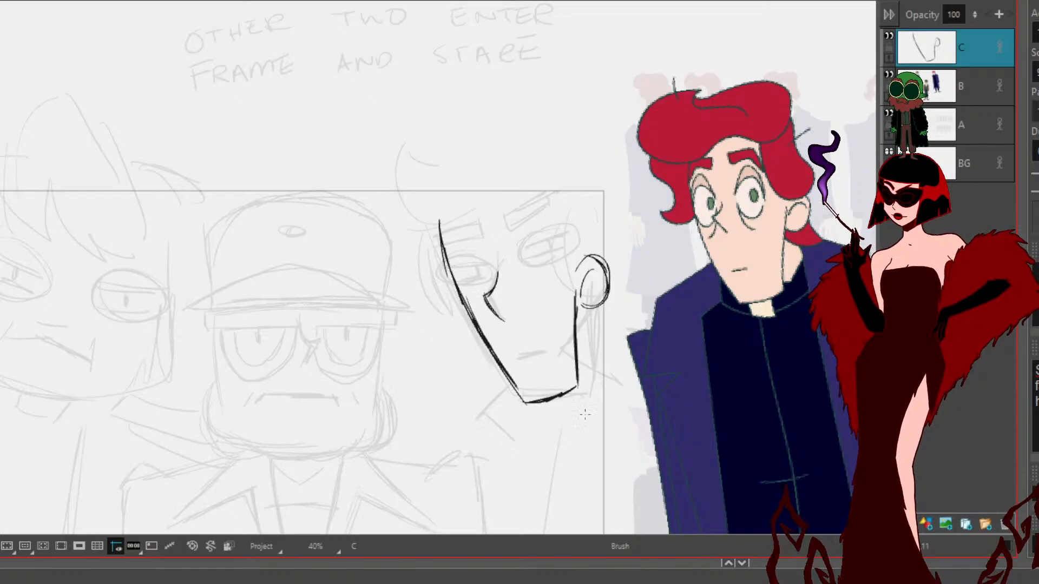
left_click_drag(520, 358, 544, 351)
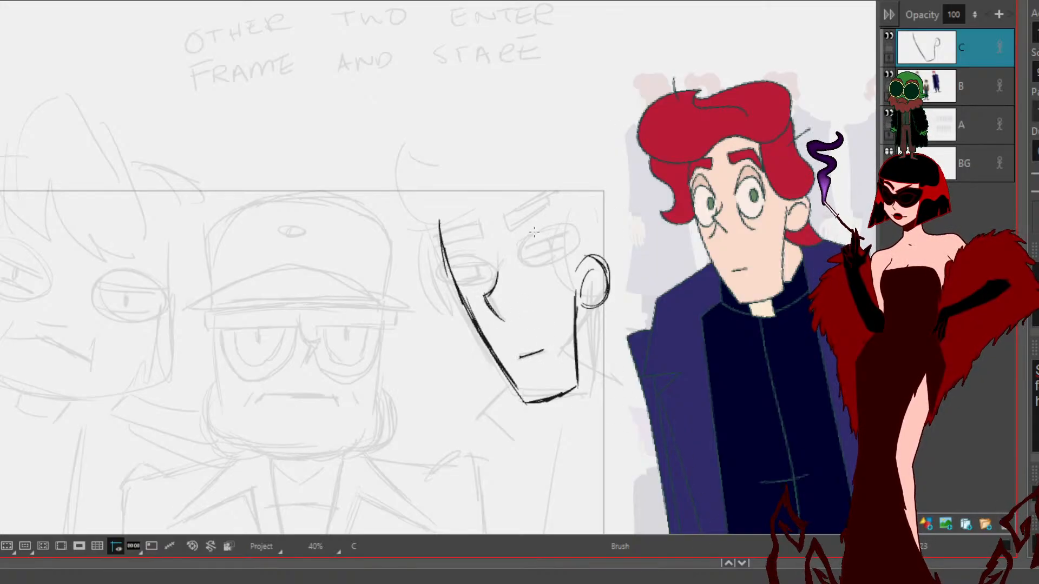
Step: Ink the red-haired man's half-lidded eyes, eye bags and thick eyebrows
mouse_move(513, 263)
left_mouse_down()
mouse_move(522, 232)
mouse_move(546, 229)
mouse_move(562, 264)
mouse_move(536, 294)
mouse_move(553, 287)
mouse_move(561, 263)
mouse_move(532, 287)
mouse_move(545, 296)
left_mouse_up()
mouse_move(556, 253)
left_mouse_down()
mouse_move(540, 260)
mouse_move(546, 270)
mouse_move(542, 259)
mouse_move(470, 252)
mouse_move(451, 280)
mouse_move(484, 293)
mouse_move(459, 284)
mouse_move(468, 265)
mouse_move(461, 280)
mouse_move(485, 274)
mouse_move(482, 305)
left_mouse_up()
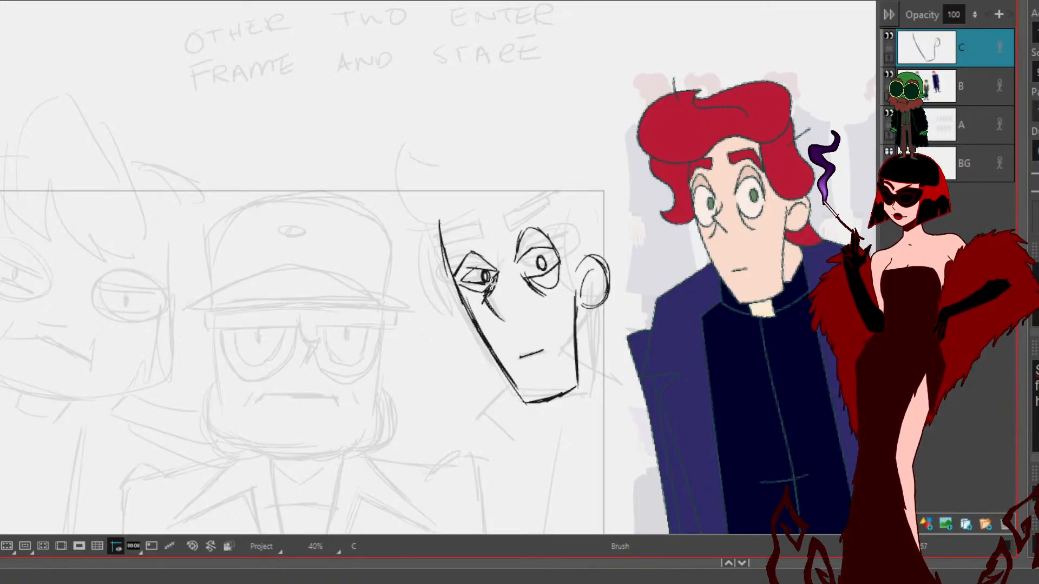
mouse_move(490, 241)
left_mouse_down()
mouse_move(495, 233)
mouse_move(454, 238)
mouse_move(461, 232)
mouse_move(445, 259)
left_mouse_up()
left_click_drag(487, 224, 494, 273)
mouse_move(497, 210)
left_mouse_down()
mouse_move(501, 226)
mouse_move(550, 198)
mouse_move(566, 231)
left_mouse_up()
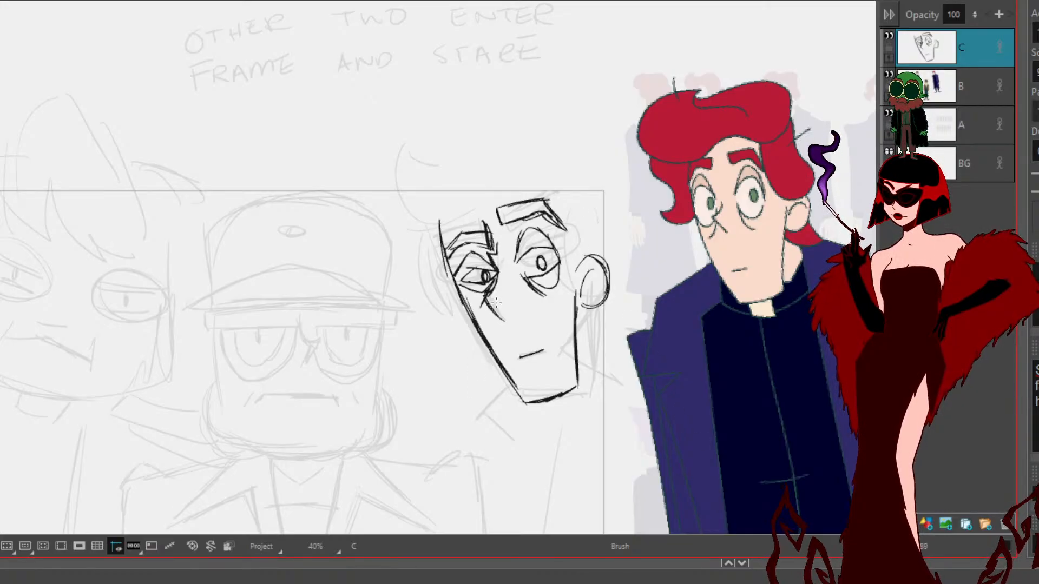
Step: Ink the red-haired man's swept-up hair, the lock above the ear, and the curl and neck line behind it
mouse_move(560, 195)
left_mouse_down()
mouse_move(556, 167)
mouse_move(524, 194)
mouse_move(432, 230)
mouse_move(400, 213)
mouse_move(394, 183)
mouse_move(435, 143)
mouse_move(467, 135)
mouse_move(466, 161)
mouse_move(512, 175)
left_mouse_up()
left_click_drag(438, 145, 447, 115)
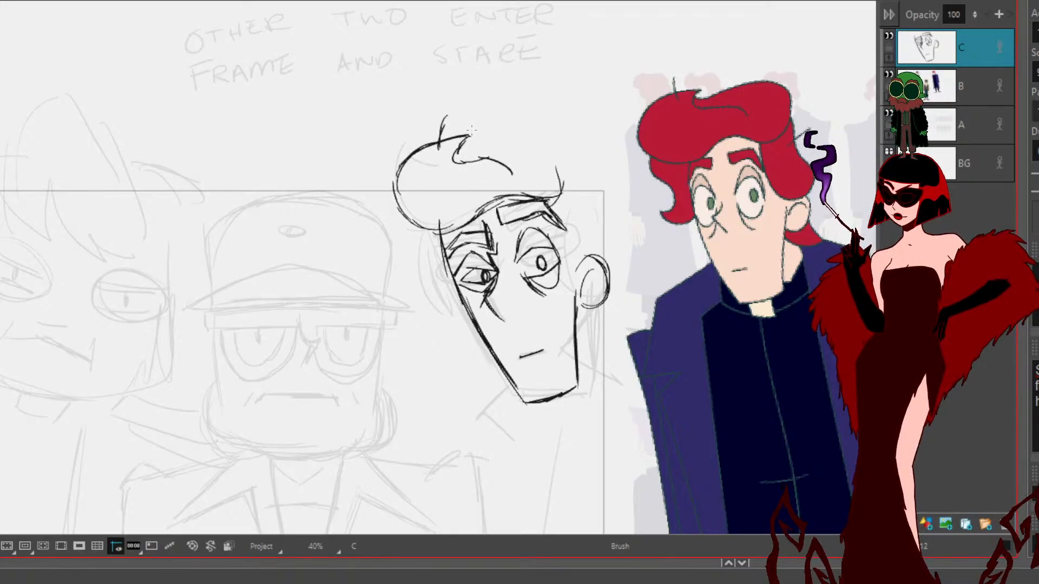
mouse_move(454, 157)
left_mouse_down()
mouse_move(520, 141)
mouse_move(576, 149)
mouse_move(560, 195)
mouse_move(572, 189)
mouse_move(566, 232)
left_mouse_up()
left_click_drag(561, 187, 579, 254)
mouse_move(568, 169)
left_mouse_down()
mouse_move(604, 218)
mouse_move(617, 218)
mouse_move(620, 252)
mouse_move(572, 255)
left_mouse_up()
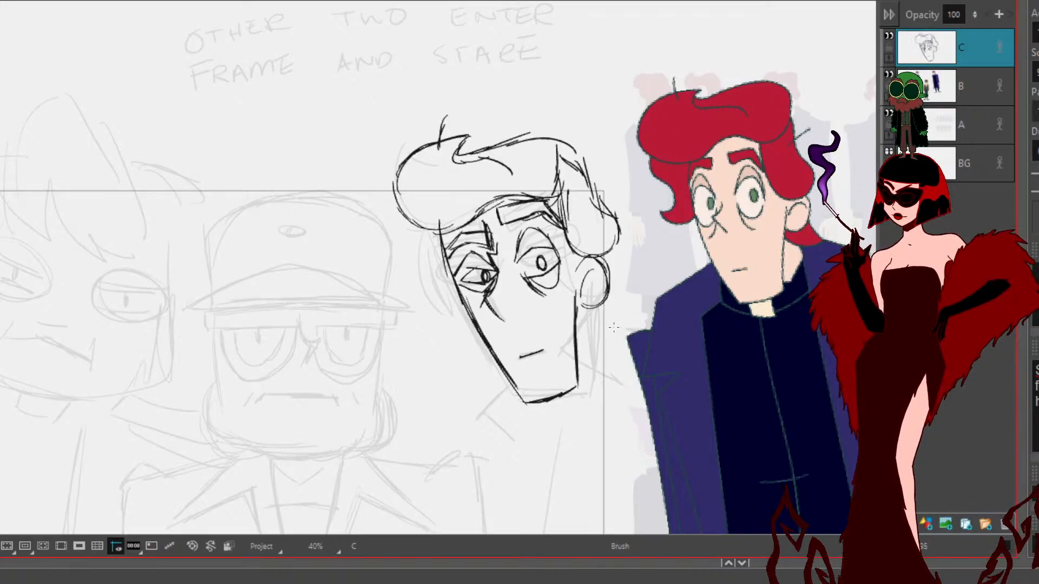
mouse_move(609, 293)
left_mouse_down()
mouse_move(637, 304)
mouse_move(622, 321)
mouse_move(588, 323)
mouse_move(608, 348)
mouse_move(600, 325)
mouse_move(618, 380)
mouse_move(572, 405)
left_mouse_up()
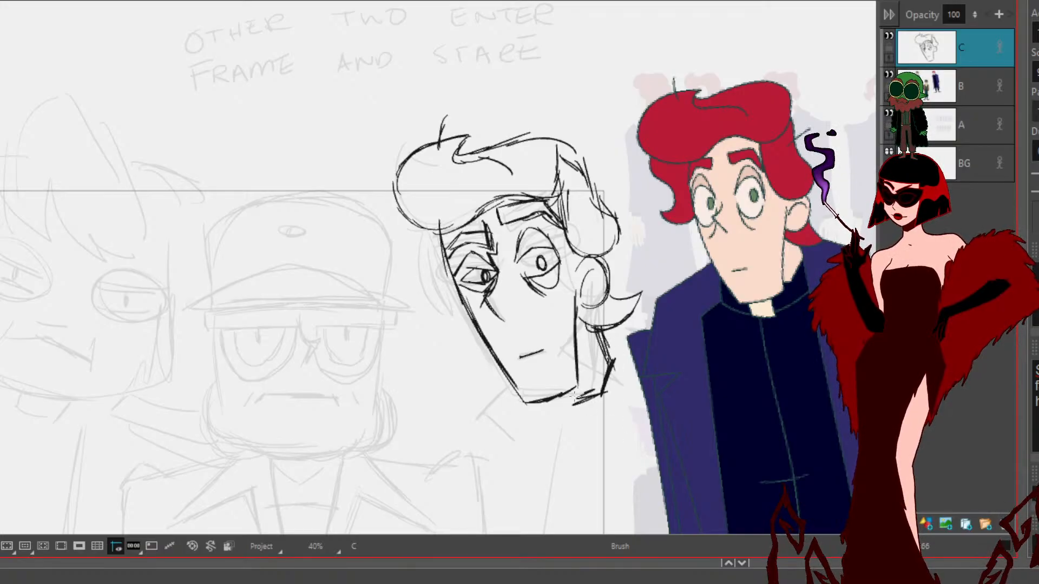
Step: Ink the red-haired man's clerical collar with its square tab and the lines where neck and coat meet
mouse_move(691, 434)
left_mouse_down()
mouse_move(712, 297)
mouse_move(494, 406)
mouse_move(488, 430)
left_mouse_up()
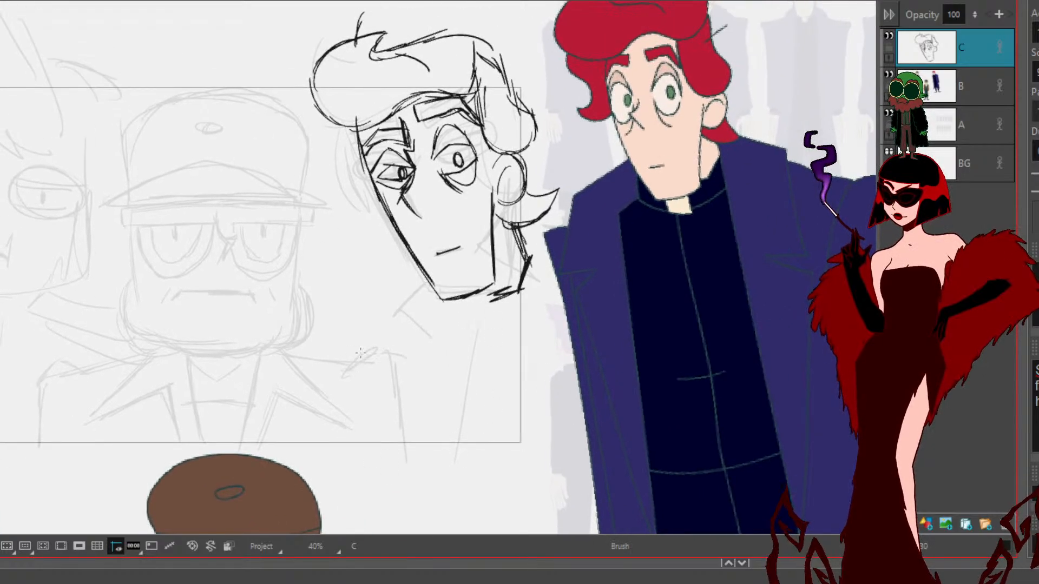
mouse_move(443, 301)
left_mouse_down()
mouse_move(463, 333)
mouse_move(532, 313)
mouse_move(549, 293)
left_mouse_up()
left_click_drag(518, 238, 556, 360)
mouse_move(471, 300)
left_mouse_down()
mouse_move(469, 322)
mouse_move(504, 291)
mouse_move(501, 317)
mouse_move(475, 321)
left_mouse_up()
left_click_drag(468, 297, 475, 307)
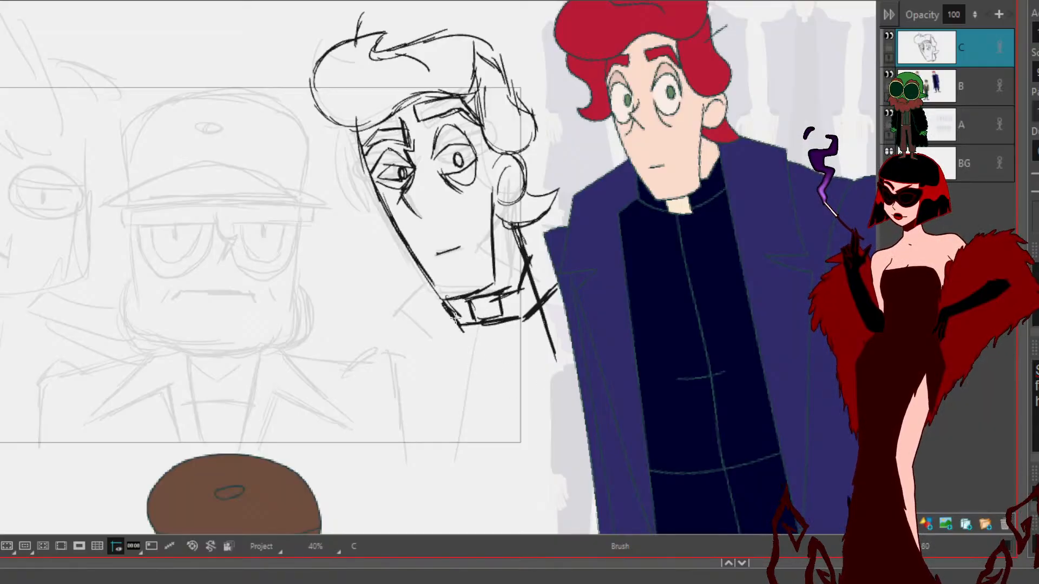
Step: Ink the red-haired man's shoulder line and the front edges of his coat running down past the frame
left_click_drag(427, 275, 381, 330)
left_click_drag(412, 293, 368, 346)
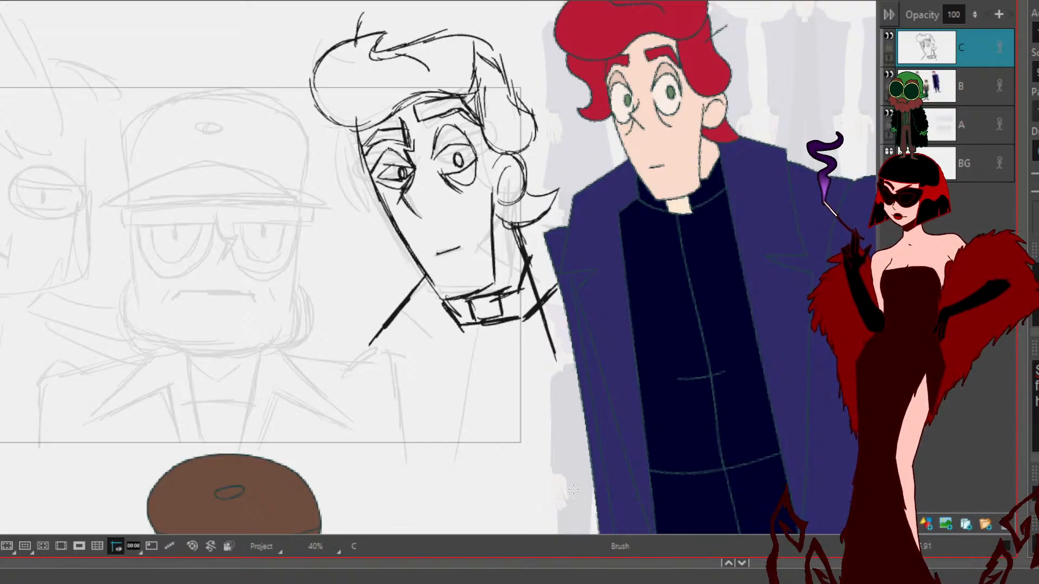
left_click_drag(488, 326, 499, 387)
left_click_drag(491, 346, 546, 456)
mouse_move(463, 324)
left_mouse_down()
mouse_move(460, 410)
mouse_move(494, 490)
left_mouse_up()
Step: Move the hat-wearing man's reference on layer B up beside the middle rough sketch, over the frame's left part
key("space")
left_click_drag(427, 411, 754, 381)
left_click(947, 96)
key("alt+s")
left_click(484, 353)
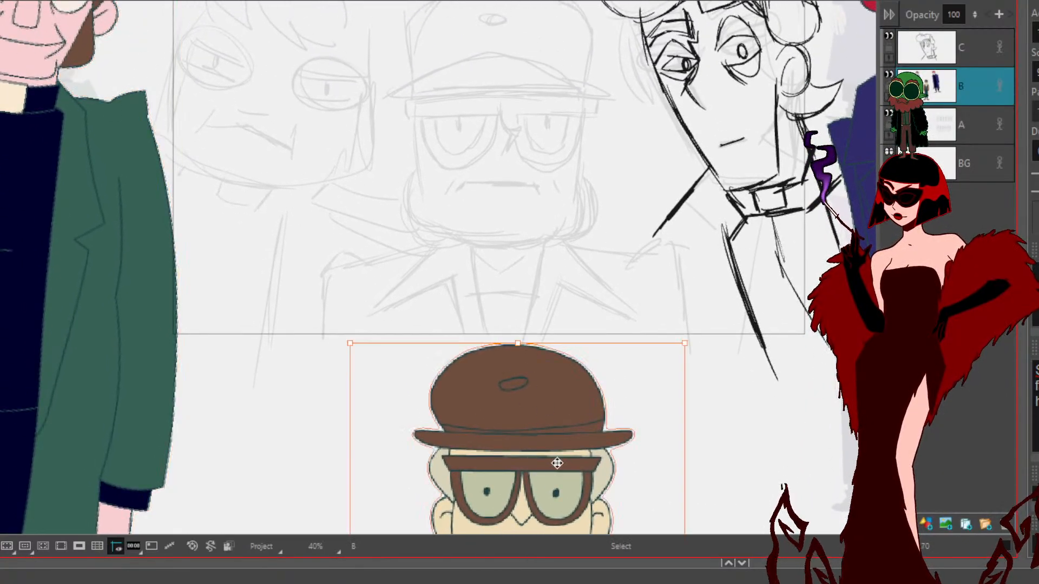
left_click_drag(555, 490, 302, 211)
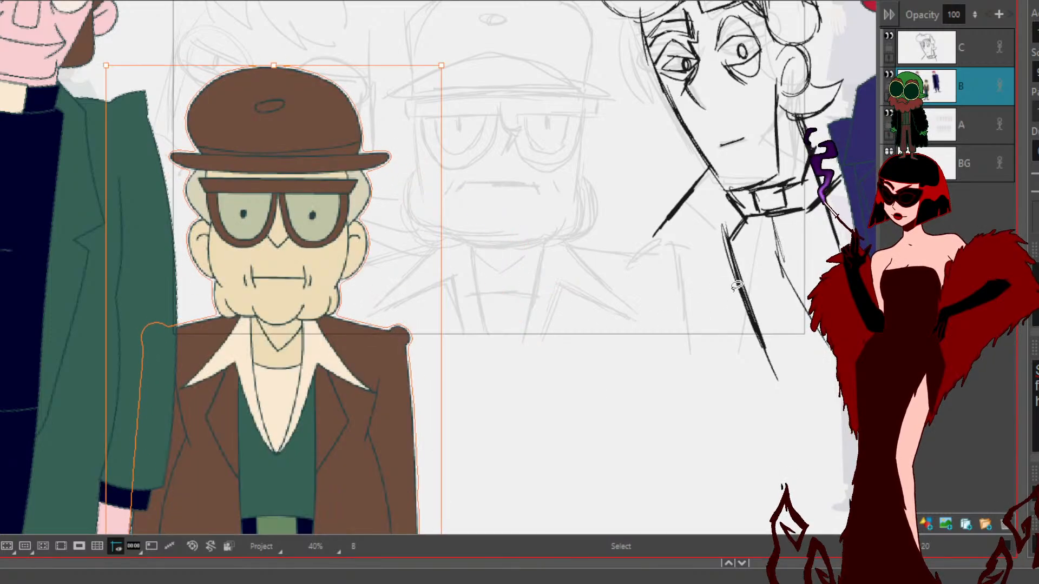
Step: On layer C, ink the peak of the middle man's flat cap, with its pointed upper edge and long lower edge
left_click(956, 46)
key("space")
left_click_drag(750, 365, 791, 437)
left_click_drag(632, 374, 742, 364)
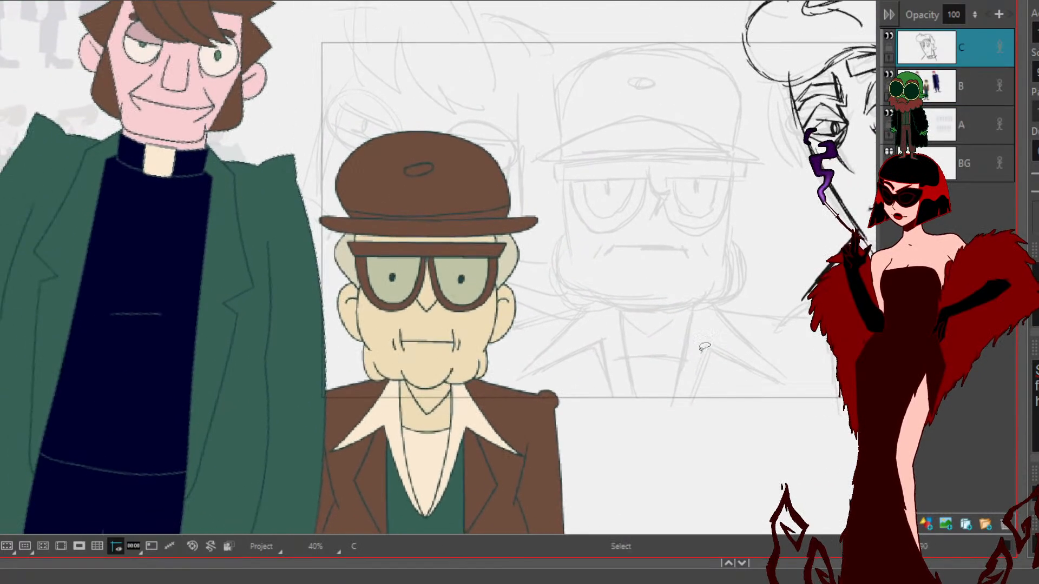
key("space")
left_click_drag(590, 232, 390, 283)
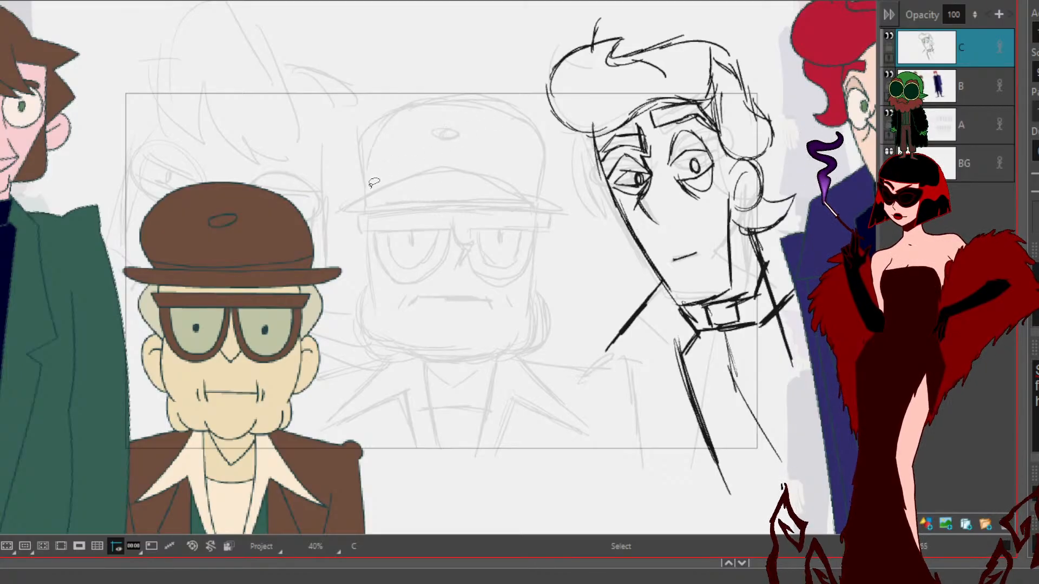
mouse_move(347, 196)
left_mouse_down()
mouse_move(423, 160)
mouse_move(472, 152)
left_mouse_up()
left_click_drag(346, 189, 460, 156)
mouse_move(355, 200)
left_mouse_down()
mouse_move(411, 165)
mouse_move(403, 197)
left_mouse_up()
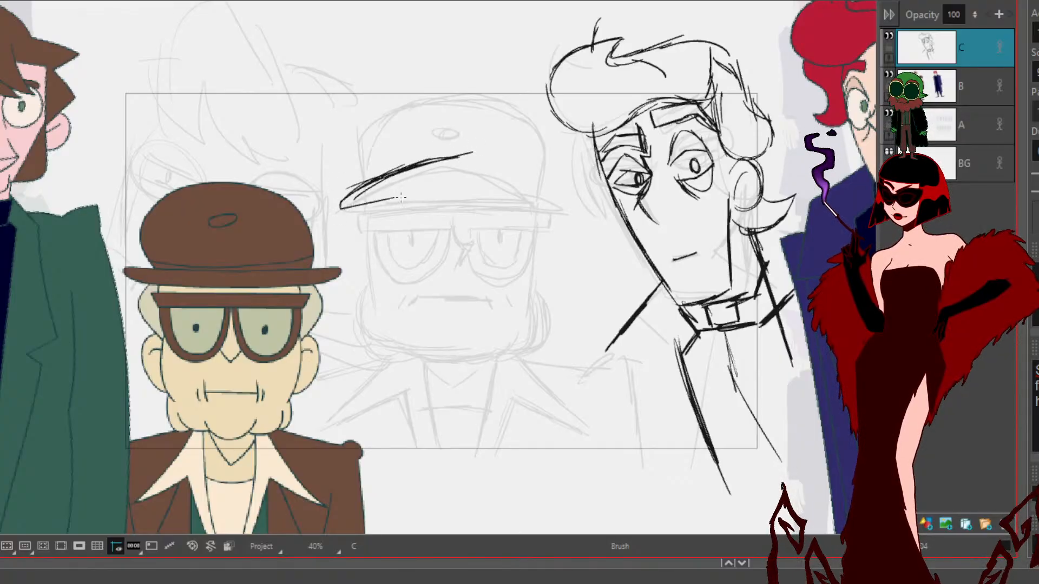
left_click_drag(463, 156, 533, 191)
left_click_drag(464, 155, 555, 199)
left_click_drag(483, 156, 564, 207)
mouse_move(342, 207)
left_mouse_down()
mouse_move(498, 201)
mouse_move(474, 198)
mouse_move(568, 207)
left_mouse_up()
left_click_drag(521, 185, 476, 170)
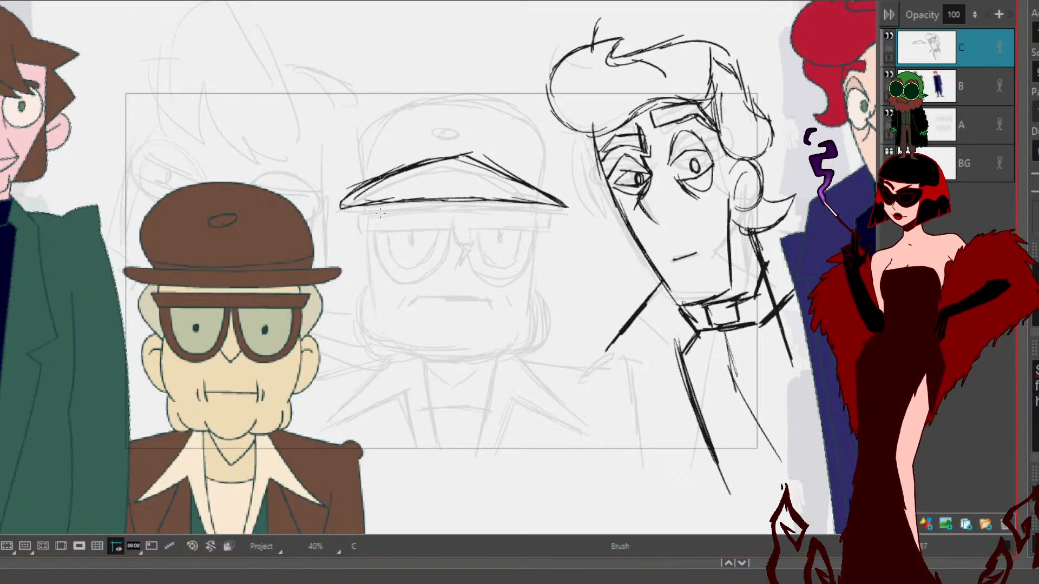
Step: Ink the thick straight top bar of the middle man's glasses, with its slanted ends, just below the cap's peak
left_click_drag(374, 214, 450, 211)
left_click_drag(357, 217, 475, 211)
left_click_drag(398, 213, 540, 216)
left_click_drag(423, 213, 552, 217)
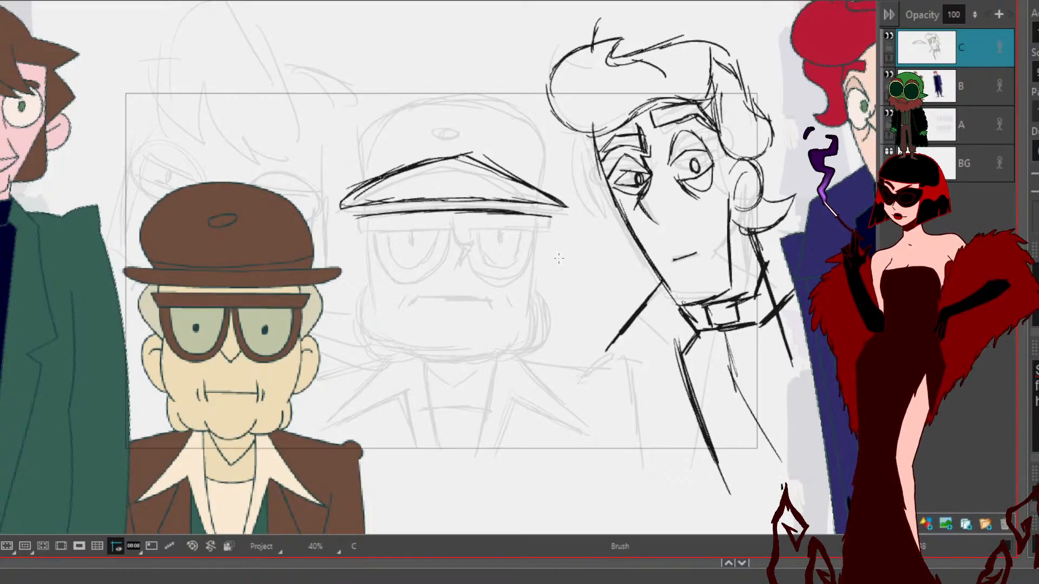
left_click_drag(355, 216, 364, 229)
left_click_drag(554, 215, 543, 230)
mouse_move(362, 227)
left_mouse_down()
mouse_move(545, 229)
mouse_move(535, 227)
left_mouse_up()
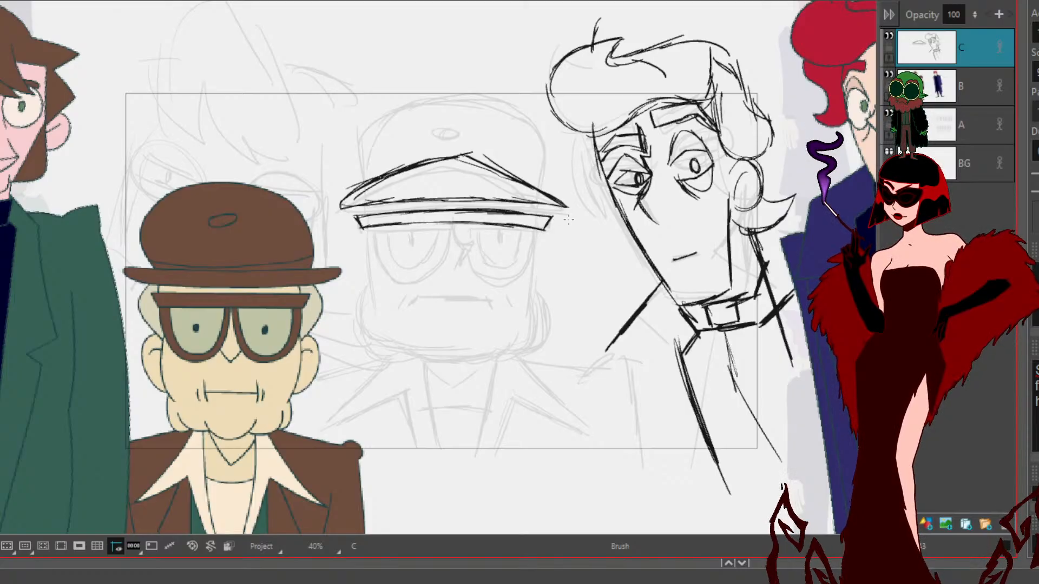
Step: Ink the middle man's angular nose line and the double U-shaped rims of both glasses lenses
mouse_move(461, 224)
left_mouse_down()
mouse_move(463, 240)
mouse_move(476, 239)
mouse_move(462, 270)
left_mouse_up()
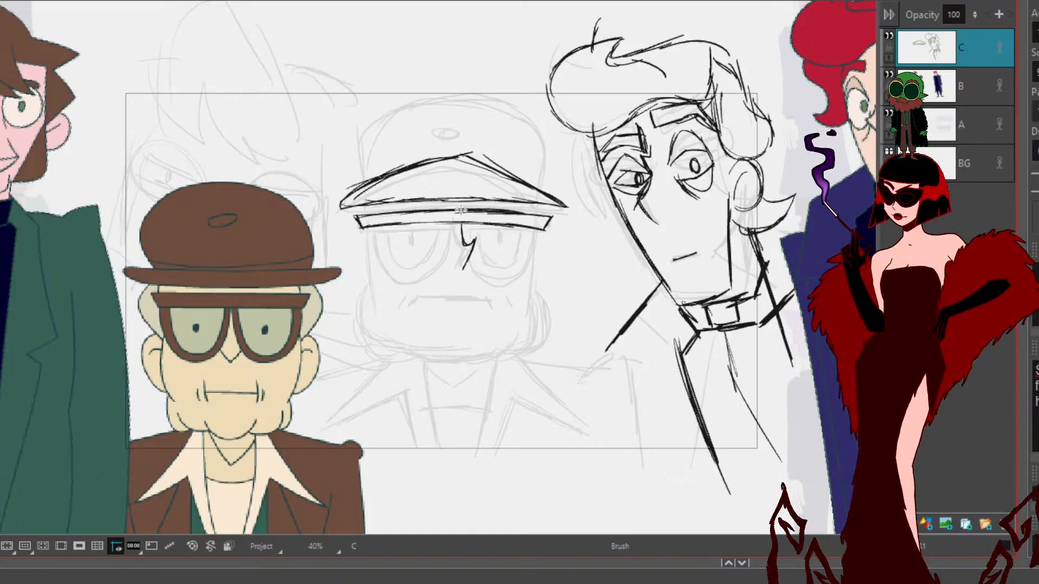
mouse_move(454, 223)
left_mouse_down()
mouse_move(443, 265)
mouse_move(425, 278)
left_mouse_up()
mouse_move(371, 228)
left_mouse_down()
mouse_move(397, 275)
mouse_move(375, 263)
mouse_move(406, 267)
mouse_move(411, 282)
mouse_move(443, 265)
mouse_move(452, 234)
mouse_move(500, 211)
mouse_move(482, 267)
mouse_move(500, 280)
mouse_move(475, 269)
mouse_move(513, 272)
mouse_move(532, 259)
mouse_move(526, 269)
mouse_move(534, 242)
mouse_move(513, 278)
mouse_move(484, 269)
left_mouse_up()
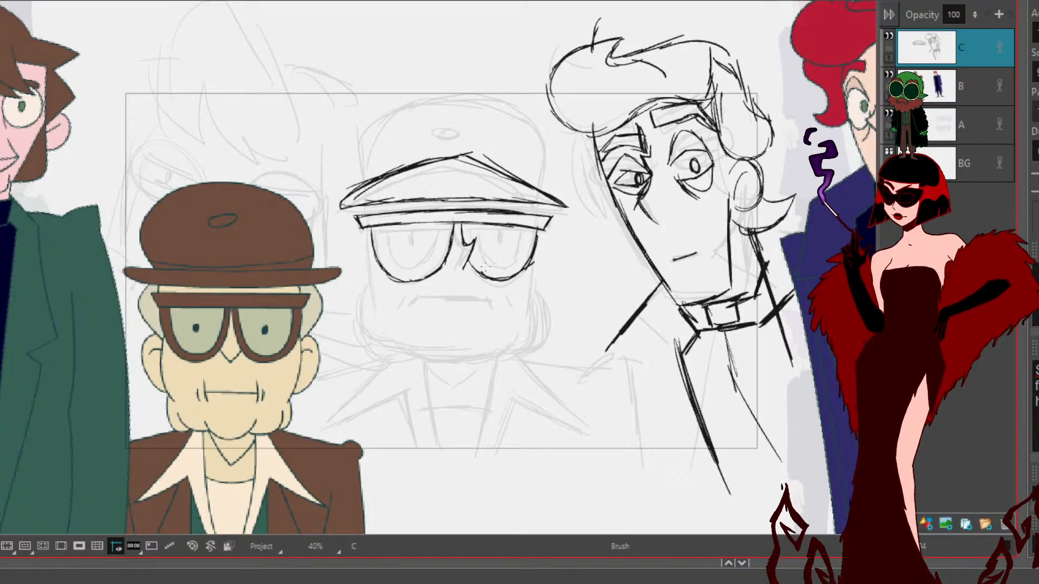
left_click_drag(381, 226, 387, 250)
mouse_move(387, 227)
left_mouse_down()
mouse_move(394, 264)
mouse_move(387, 240)
mouse_move(397, 271)
mouse_move(414, 275)
mouse_move(440, 221)
left_mouse_up()
mouse_move(470, 220)
left_mouse_down()
mouse_move(483, 264)
mouse_move(512, 260)
mouse_move(520, 229)
left_mouse_up()
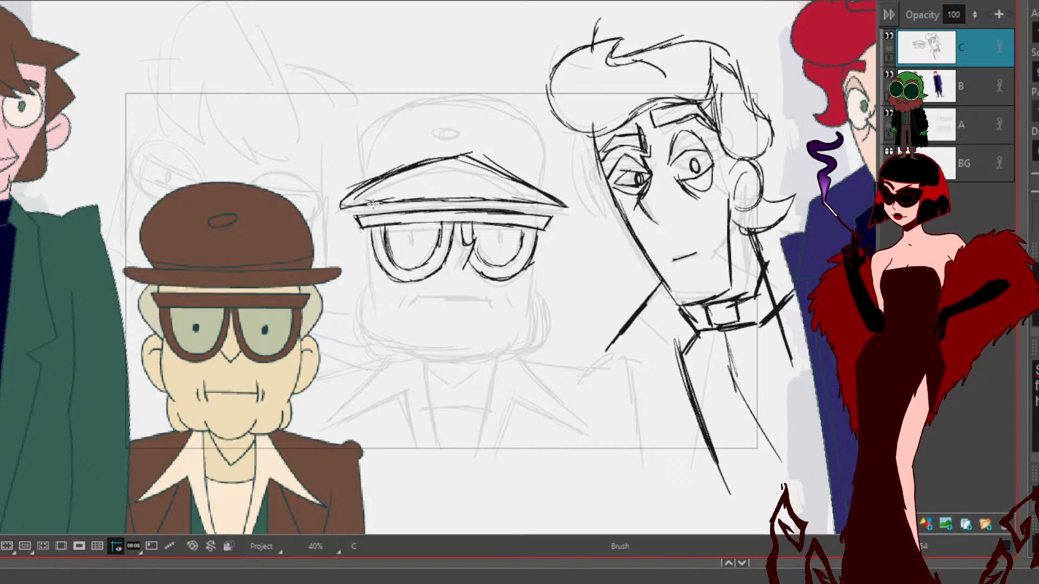
Step: Ink the rounded crown of the middle man's cap with its oval button and the short lines joining it to the peak
left_click_drag(370, 205, 367, 217)
mouse_move(361, 178)
left_mouse_down()
mouse_move(356, 145)
mouse_move(379, 122)
mouse_move(446, 97)
mouse_move(439, 102)
mouse_move(514, 114)
mouse_move(546, 170)
mouse_move(540, 184)
mouse_move(511, 115)
mouse_move(368, 145)
left_mouse_up()
left_click_drag(458, 110, 440, 132)
key("ctrl+z")
left_click_drag(359, 174, 390, 174)
left_click_drag(502, 173, 532, 170)
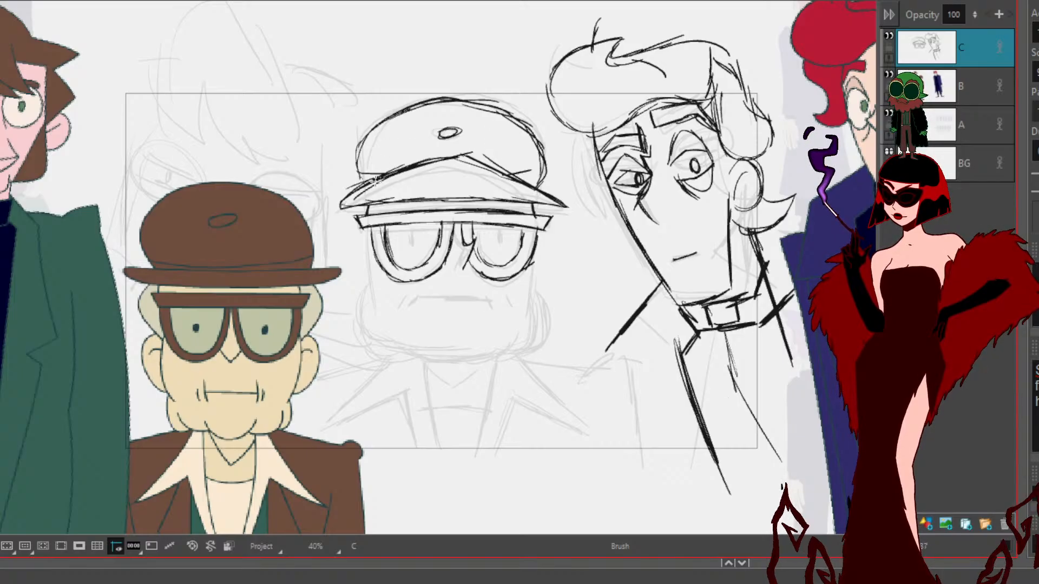
Step: Ink the sides of the middle man's face beside the glasses and the small oval pupils inside both lenses
left_click_drag(372, 234, 374, 297)
left_click_drag(533, 230, 539, 295)
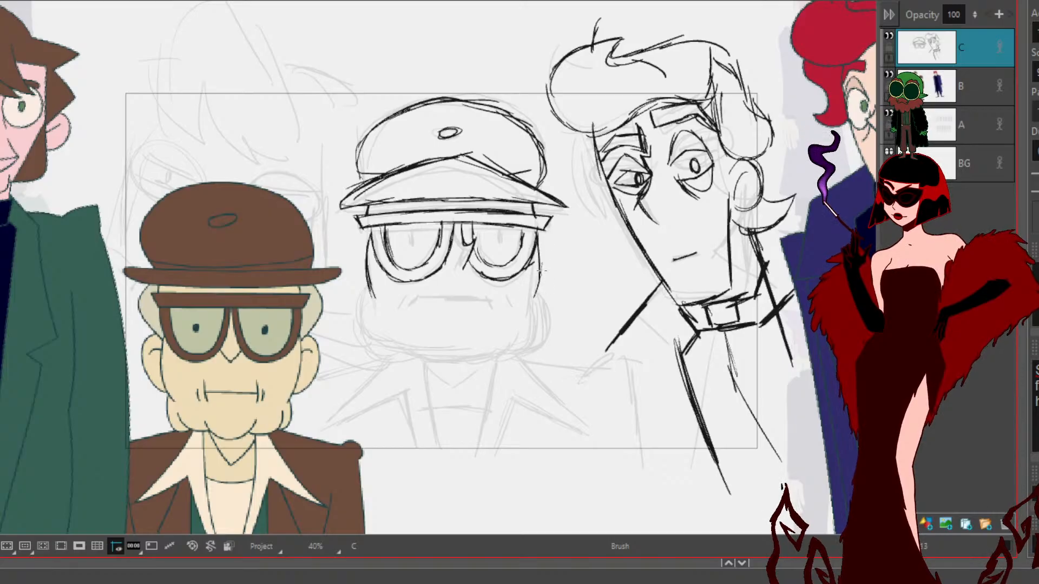
left_click_drag(494, 236, 501, 238)
left_click_drag(412, 233, 415, 238)
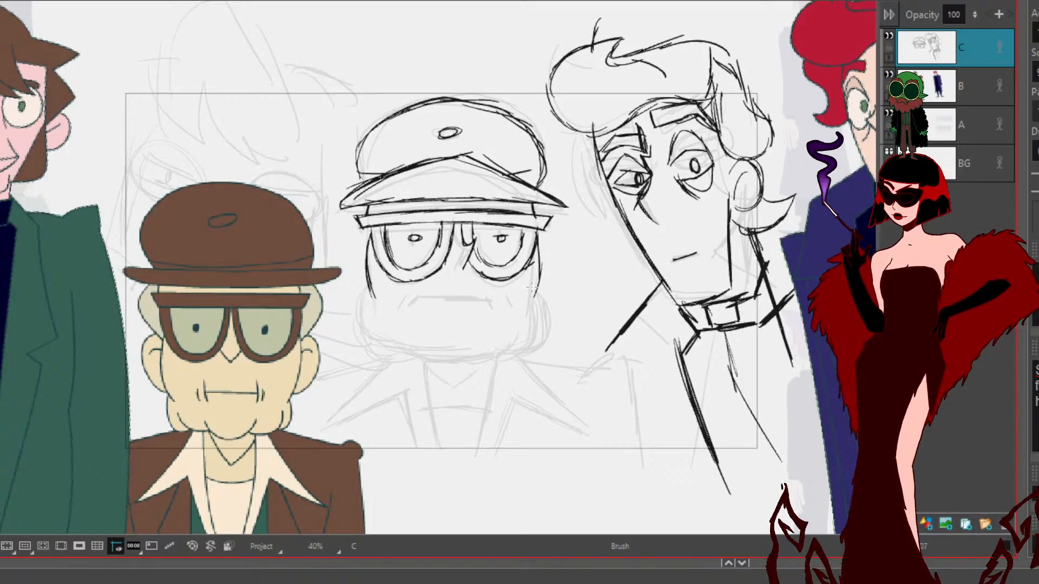
Step: Ink the middle man's flat downturned mouth and the short crease on either side of it
mouse_move(420, 306)
left_mouse_down()
mouse_move(492, 303)
mouse_move(414, 306)
mouse_move(412, 316)
left_mouse_up()
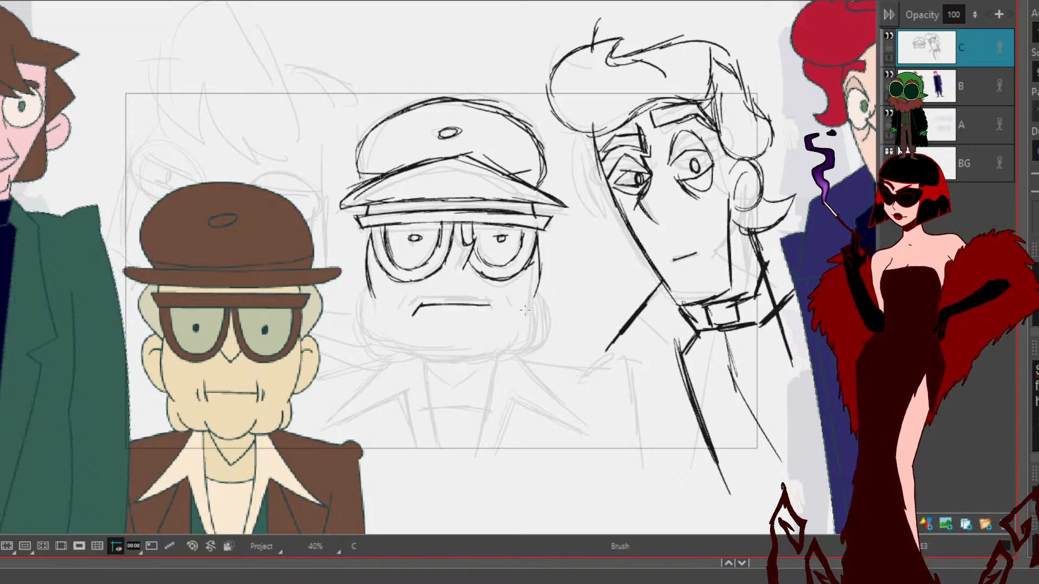
left_click_drag(490, 305, 498, 318)
left_click_drag(410, 296, 399, 319)
left_click_drag(502, 297, 509, 316)
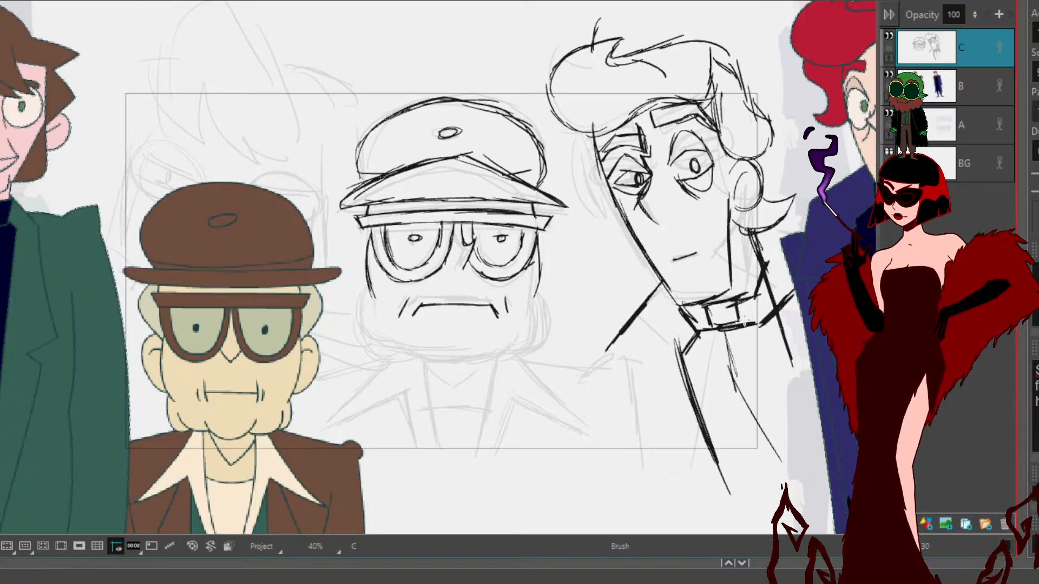
Step: Ink the middle man's lumpy chin and sagging jowls, plus the angular side shapes between the cap and cheeks
mouse_move(427, 349)
left_mouse_down()
mouse_move(469, 364)
mouse_move(450, 366)
mouse_move(484, 349)
mouse_move(467, 365)
mouse_move(435, 367)
mouse_move(391, 349)
mouse_move(524, 337)
left_mouse_up()
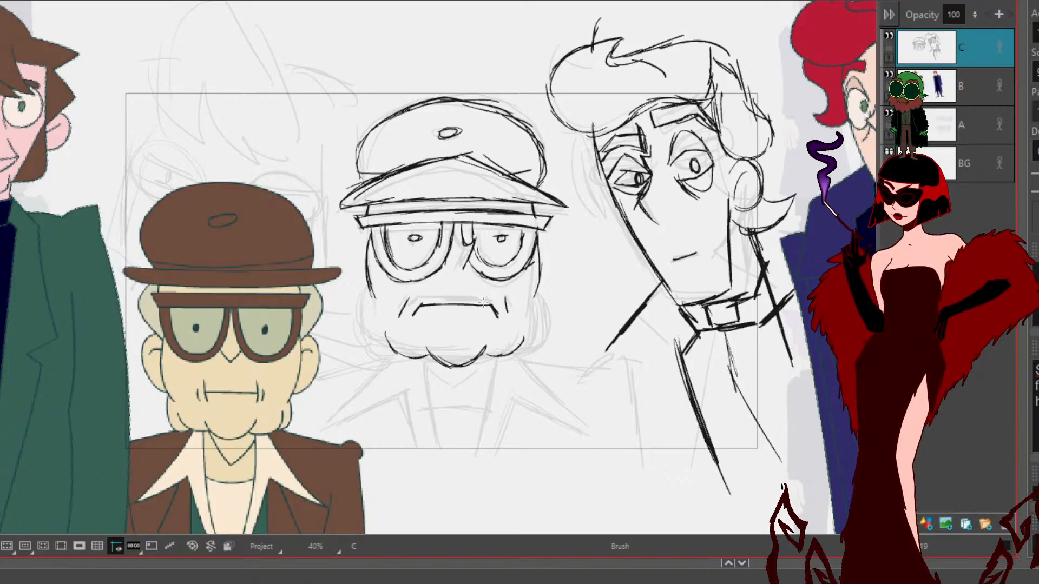
mouse_move(370, 289)
left_mouse_down()
mouse_move(379, 351)
mouse_move(394, 350)
left_mouse_up()
mouse_move(536, 287)
left_mouse_down()
mouse_move(543, 328)
mouse_move(524, 346)
left_mouse_up()
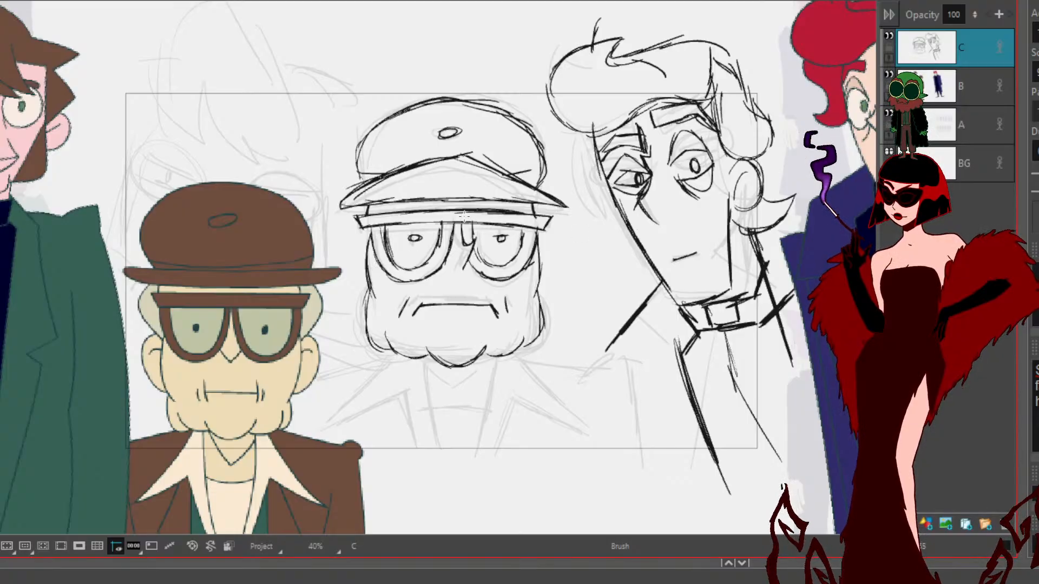
mouse_move(354, 213)
left_mouse_down()
mouse_move(342, 235)
mouse_move(365, 263)
left_mouse_up()
mouse_move(549, 212)
left_mouse_down()
mouse_move(563, 235)
mouse_move(539, 266)
left_mouse_up()
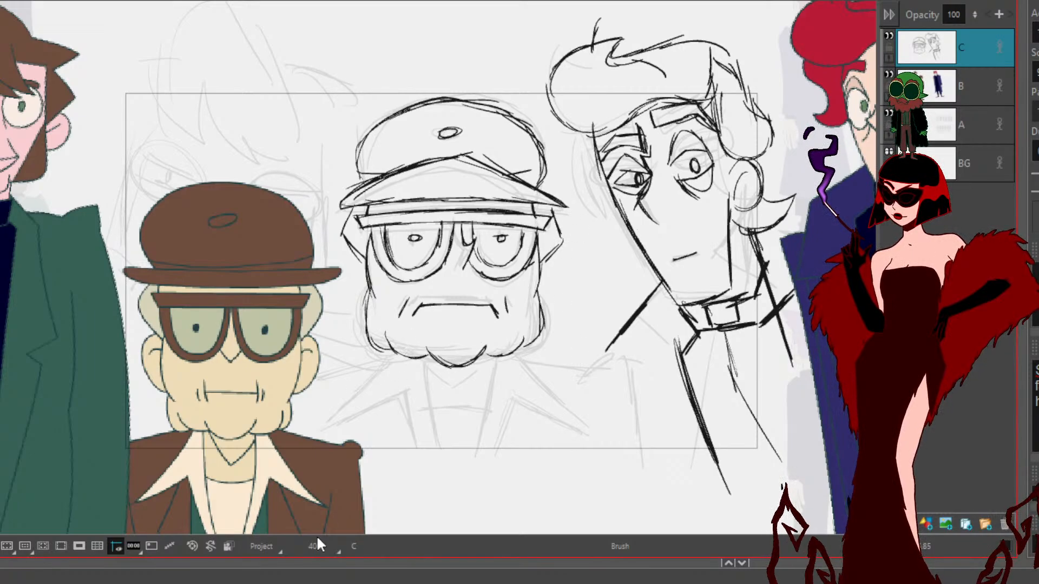
Step: Ink the middle man's wide pointed shirt collar, the inner lines of its deep opening, and the neckline across it
mouse_move(384, 361)
left_mouse_down()
mouse_move(318, 429)
mouse_move(396, 399)
left_mouse_up()
mouse_move(345, 422)
left_mouse_down()
mouse_move(416, 422)
mouse_move(434, 468)
left_mouse_up()
left_click_drag(426, 355, 451, 487)
mouse_move(494, 356)
left_mouse_down()
mouse_move(492, 421)
mouse_move(468, 476)
left_mouse_up()
mouse_move(512, 352)
left_mouse_down()
mouse_move(562, 406)
mouse_move(608, 434)
left_mouse_up()
mouse_move(560, 405)
left_mouse_down()
mouse_move(607, 435)
mouse_move(525, 409)
mouse_move(511, 393)
left_mouse_up()
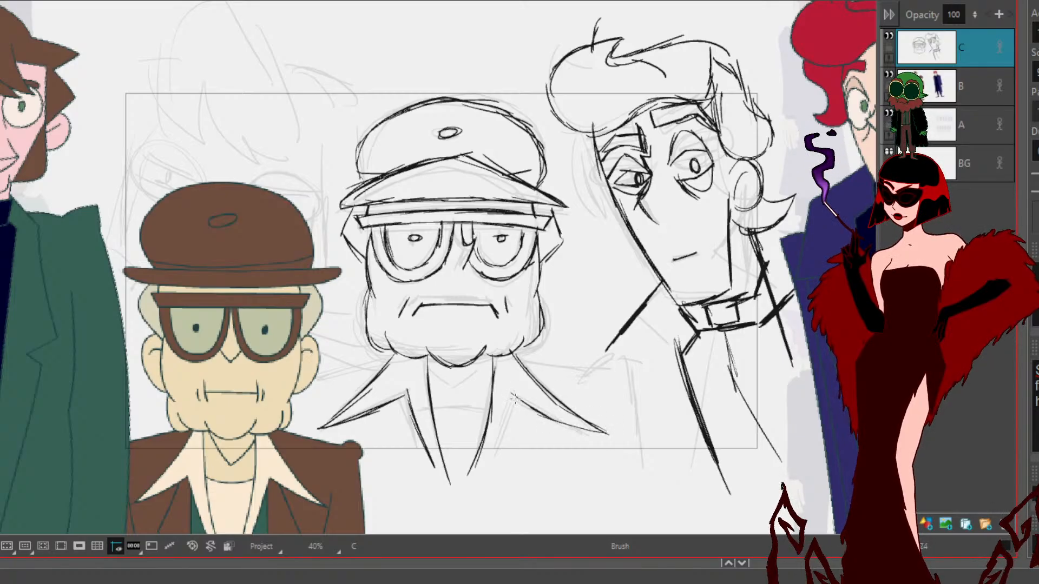
mouse_move(383, 368)
left_mouse_down()
mouse_move(311, 436)
mouse_move(368, 416)
left_mouse_up()
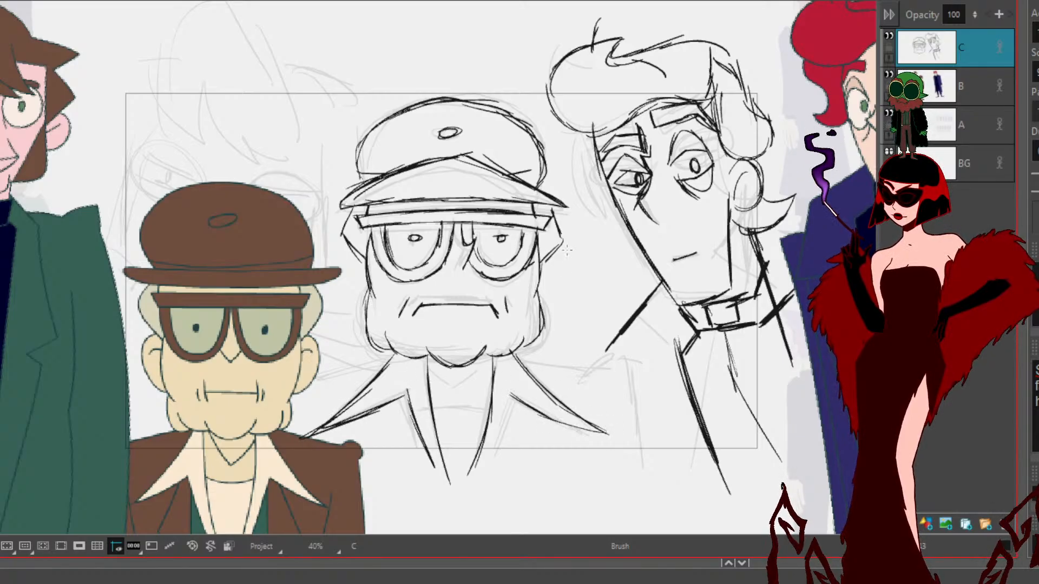
left_click_drag(515, 394, 482, 473)
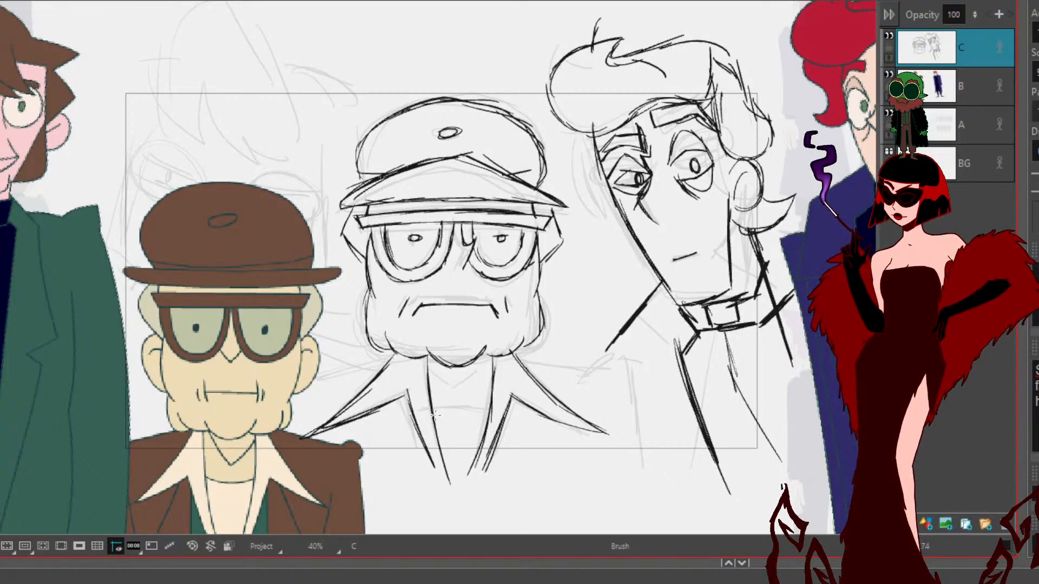
left_click_drag(428, 410, 489, 412)
Step: Ink the middle man's V-shaped neck crease, the shoulder and sleeve nearest the red-haired man, and the jacket lapel lines
mouse_move(438, 369)
left_mouse_down()
mouse_move(456, 391)
mouse_move(533, 360)
mouse_move(628, 376)
mouse_move(629, 363)
mouse_move(639, 382)
mouse_move(639, 371)
mouse_move(642, 466)
left_mouse_up()
left_click_drag(631, 392, 647, 474)
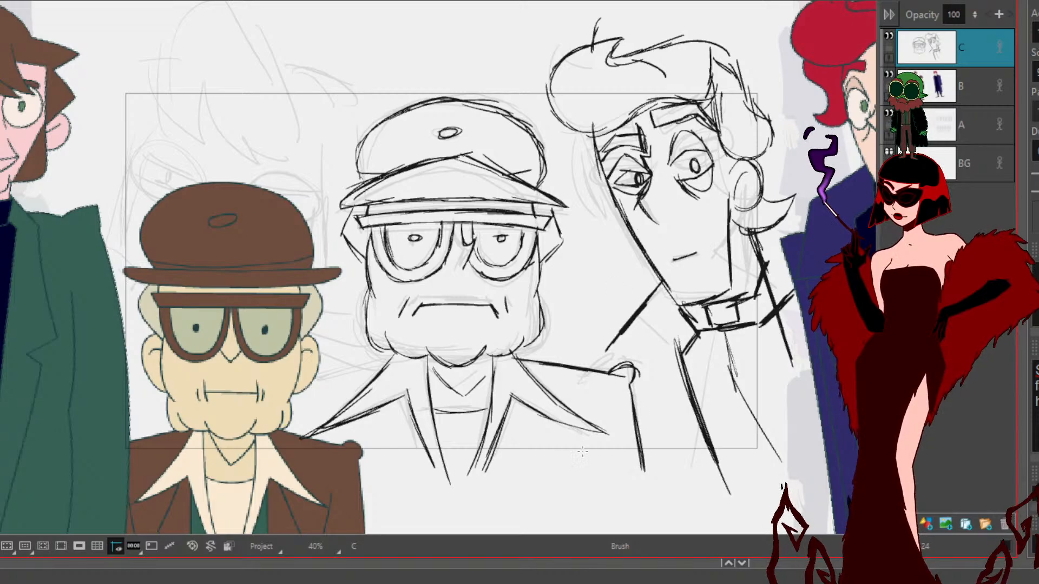
left_click_drag(595, 411, 575, 476)
left_click_drag(513, 401, 533, 470)
left_click_drag(411, 398, 383, 464)
left_click_drag(407, 409, 393, 454)
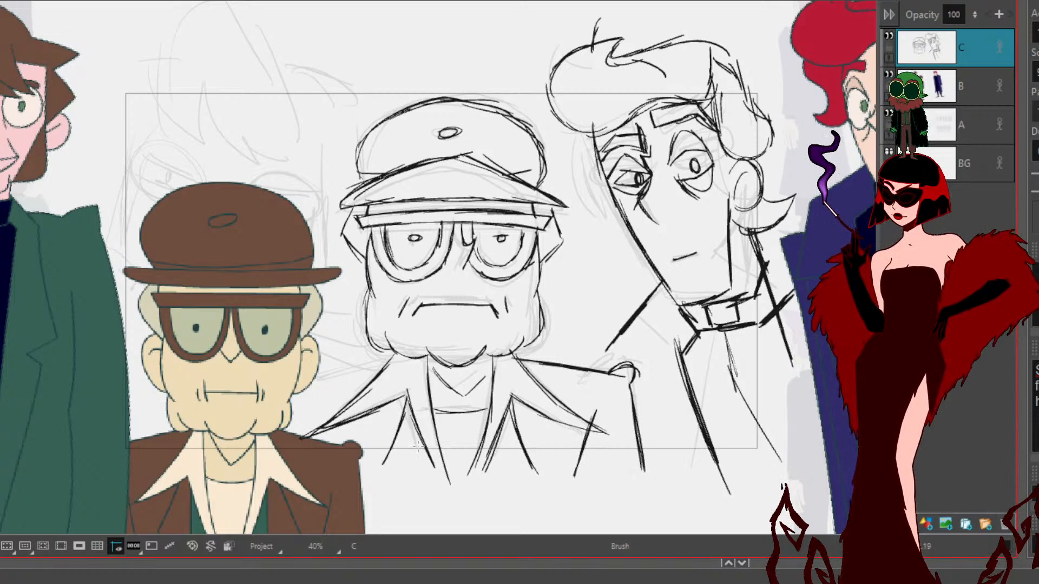
Step: Ink the middle man's other shoulder with its rounded tip, the sleeve edge, and the short jacket lines beneath the collar
left_click_drag(336, 416, 328, 456)
left_click_drag(340, 417, 322, 457)
mouse_move(398, 352)
left_mouse_down()
mouse_move(328, 373)
mouse_move(287, 400)
mouse_move(294, 468)
left_mouse_up()
left_click_drag(288, 408, 289, 470)
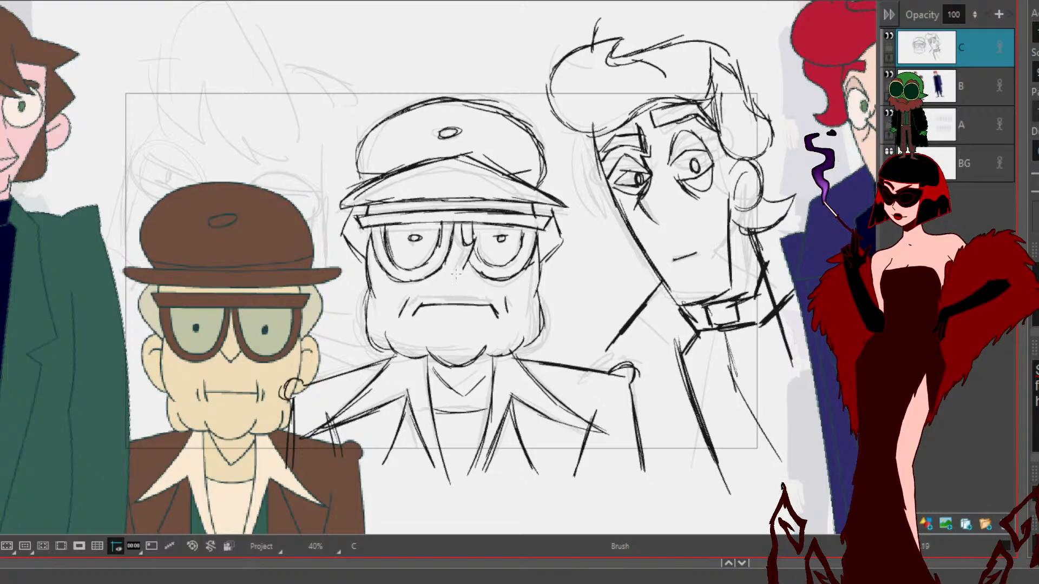
Step: Move the hat-wearing man's and the red-haired man's references on layer B clear of the storyboard frame
key("alt+s")
left_click(242, 220)
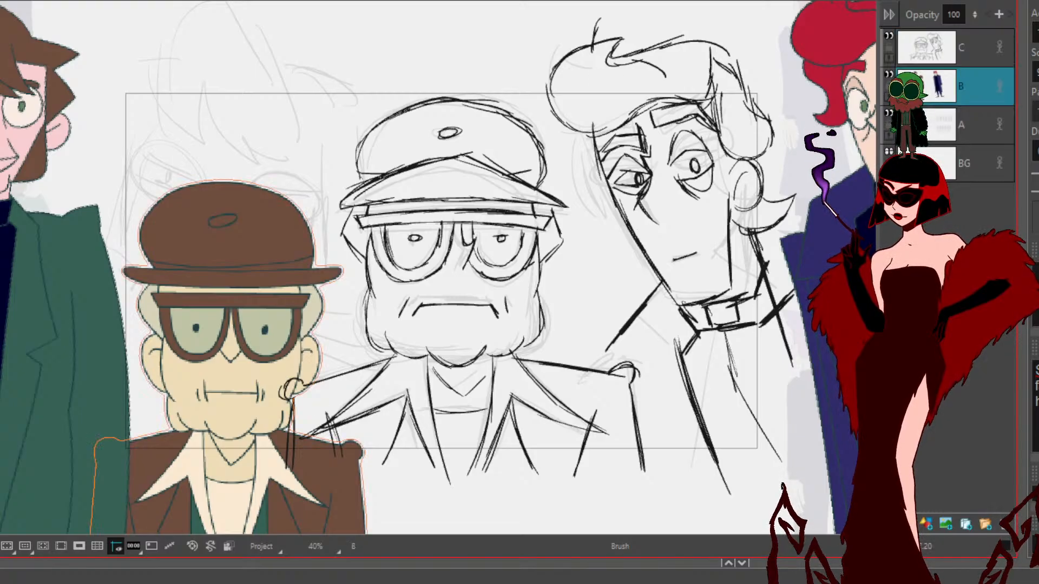
mouse_move(218, 241)
left_mouse_down()
mouse_move(550, 573)
mouse_move(584, 583)
left_mouse_up()
left_click(820, 260)
left_click_drag(820, 257, 985, 249)
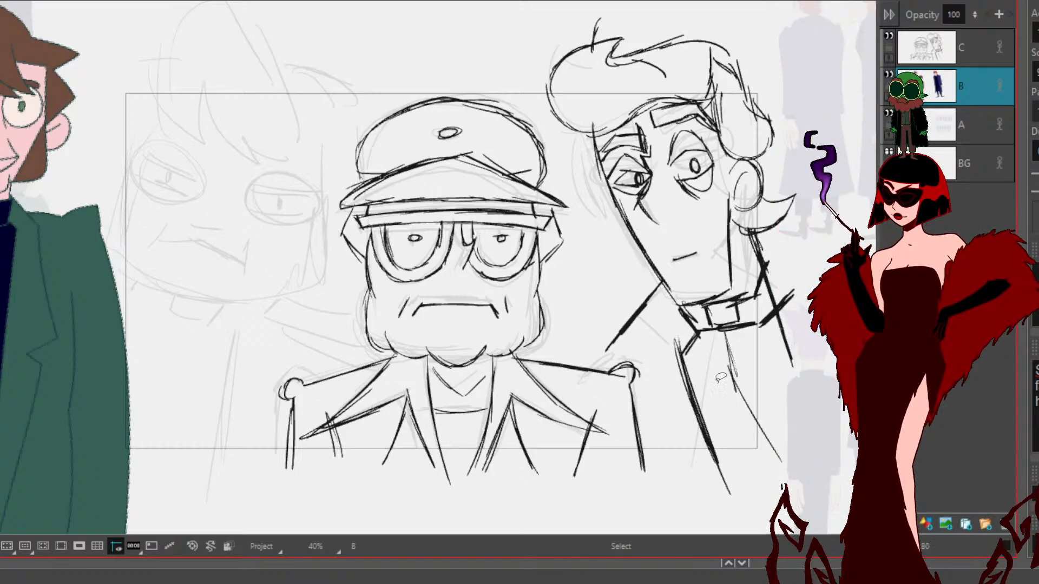
Step: On layer C, ink the priest's jagged fringe falling across the forehead of the remaining rough face
key("space")
left_click_drag(223, 169, 341, 209)
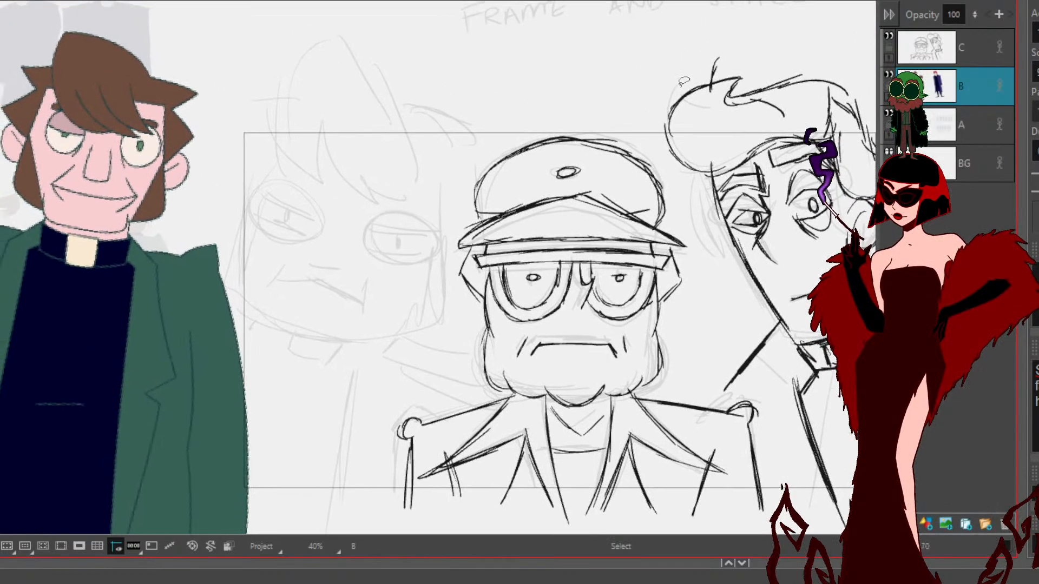
left_click(918, 62)
key("alt+b")
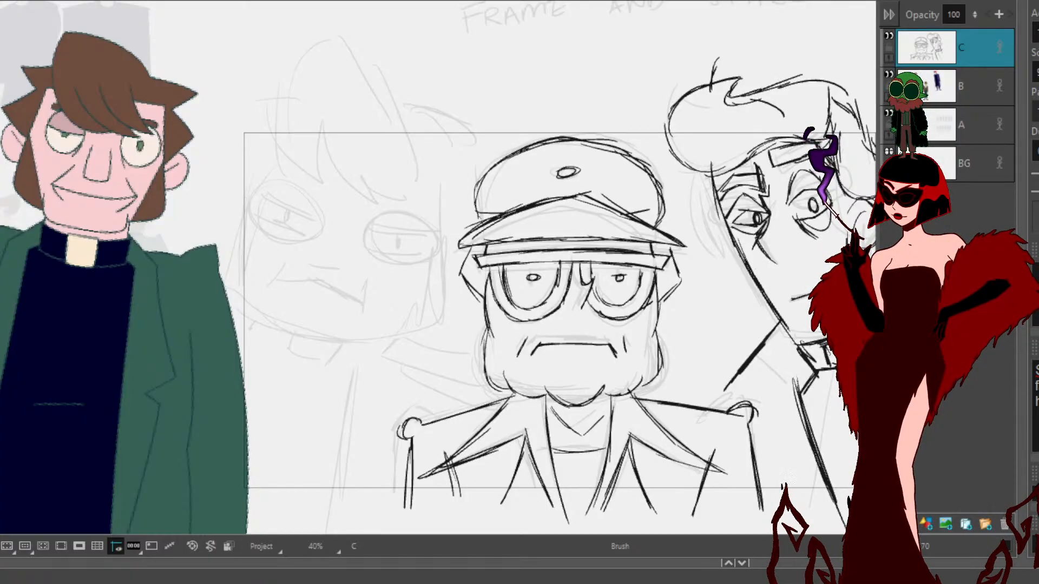
left_click_drag(683, 337, 800, 399)
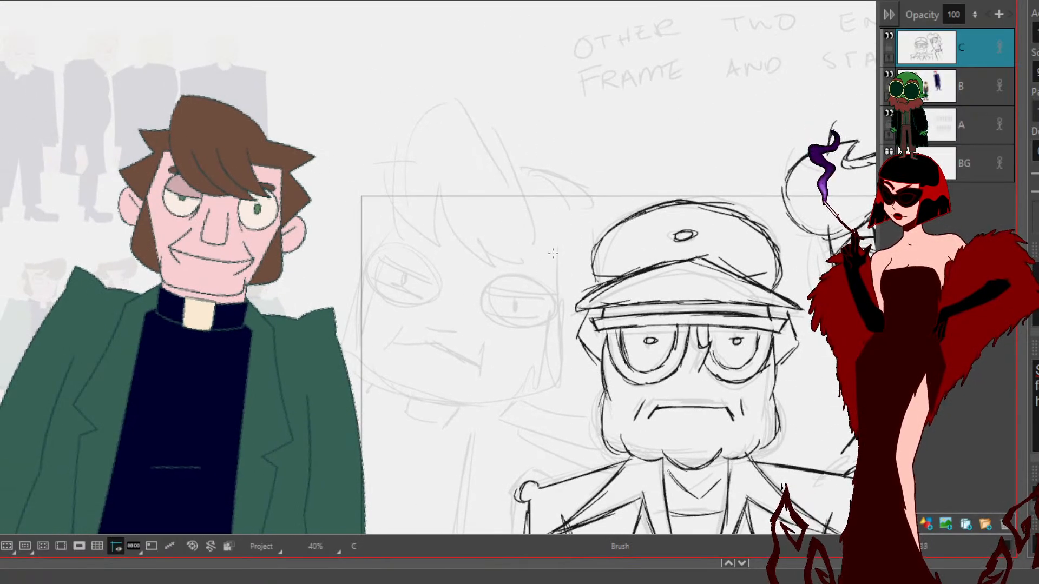
mouse_move(398, 165)
left_mouse_down()
mouse_move(422, 227)
mouse_move(439, 246)
mouse_move(420, 215)
mouse_move(479, 255)
left_mouse_up()
left_click_drag(407, 201, 469, 256)
mouse_move(431, 200)
left_mouse_down()
mouse_move(481, 258)
mouse_move(516, 268)
left_mouse_up()
left_click_drag(453, 245, 525, 273)
left_click_drag(479, 229, 524, 273)
mouse_move(458, 193)
left_mouse_down()
mouse_move(509, 258)
mouse_move(545, 268)
left_mouse_up()
left_click_drag(509, 222, 548, 267)
mouse_move(499, 202)
left_mouse_down()
mouse_move(535, 258)
mouse_move(524, 248)
left_mouse_up()
left_click_drag(499, 212, 523, 249)
mouse_move(507, 207)
left_mouse_down()
mouse_move(552, 233)
mouse_move(550, 257)
left_mouse_up()
Step: Ink the outline of the priest's head: both outer sides, the angled jaw edges, and the curved chin
left_click_drag(557, 218, 551, 292)
mouse_move(556, 330)
left_mouse_down()
mouse_move(553, 255)
mouse_move(559, 388)
mouse_move(490, 407)
left_mouse_up()
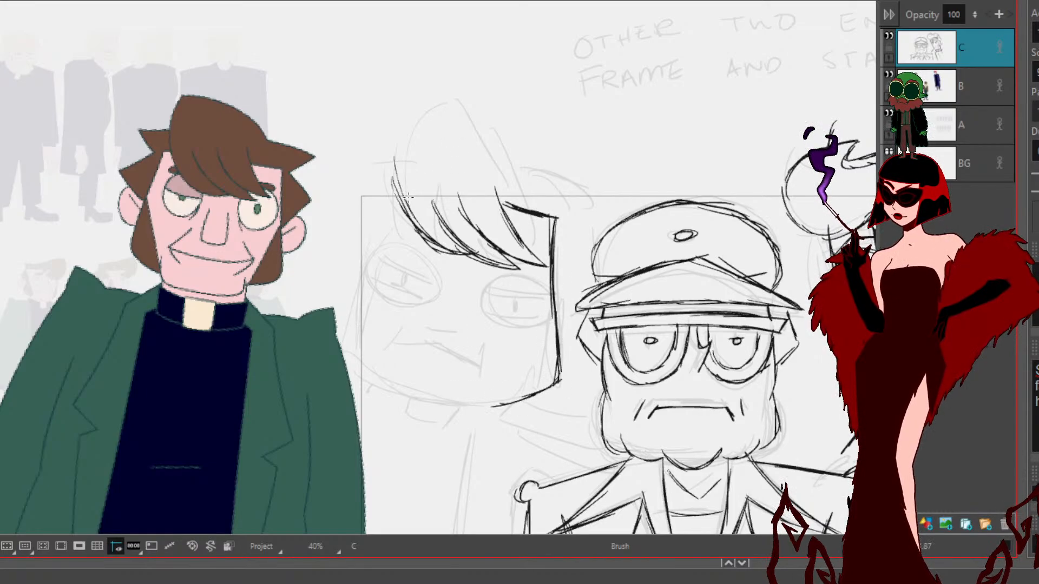
mouse_move(391, 187)
left_mouse_down()
mouse_move(333, 310)
mouse_move(331, 344)
left_mouse_up()
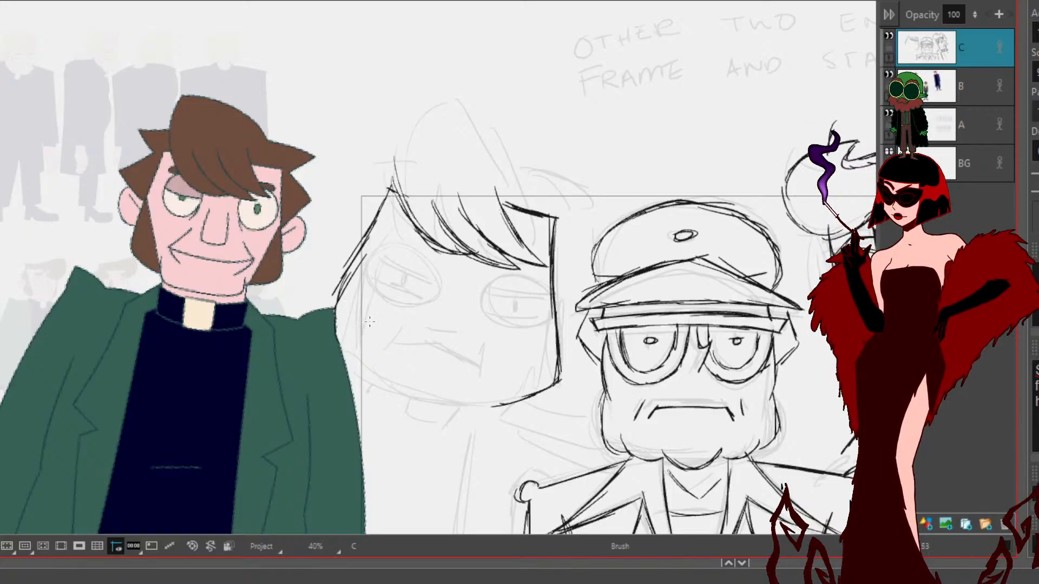
mouse_move(331, 313)
left_mouse_down()
mouse_move(387, 373)
mouse_move(449, 407)
mouse_move(370, 384)
left_mouse_up()
left_click_drag(495, 390, 479, 410)
mouse_move(374, 368)
left_mouse_down()
mouse_move(407, 397)
mouse_move(424, 401)
mouse_move(391, 389)
mouse_move(482, 411)
left_mouse_up()
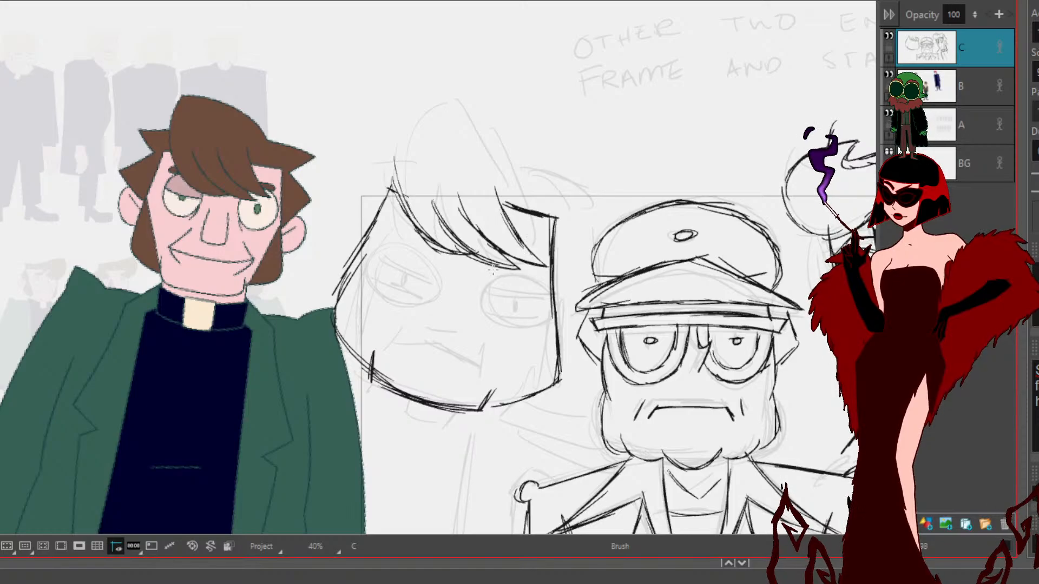
Step: Ink the priest's large round eyes with pupils, the slanted lids over one eye, and the eyebrows, undoing unwanted strokes
mouse_move(486, 266)
left_mouse_down()
mouse_move(487, 301)
mouse_move(474, 304)
mouse_move(482, 268)
mouse_move(490, 270)
mouse_move(499, 324)
mouse_move(487, 299)
mouse_move(522, 310)
mouse_move(525, 328)
mouse_move(543, 297)
mouse_move(531, 262)
mouse_move(542, 308)
mouse_move(530, 326)
mouse_move(491, 322)
mouse_move(474, 287)
mouse_move(482, 265)
mouse_move(535, 256)
mouse_move(509, 258)
mouse_move(480, 291)
mouse_move(515, 331)
left_mouse_up()
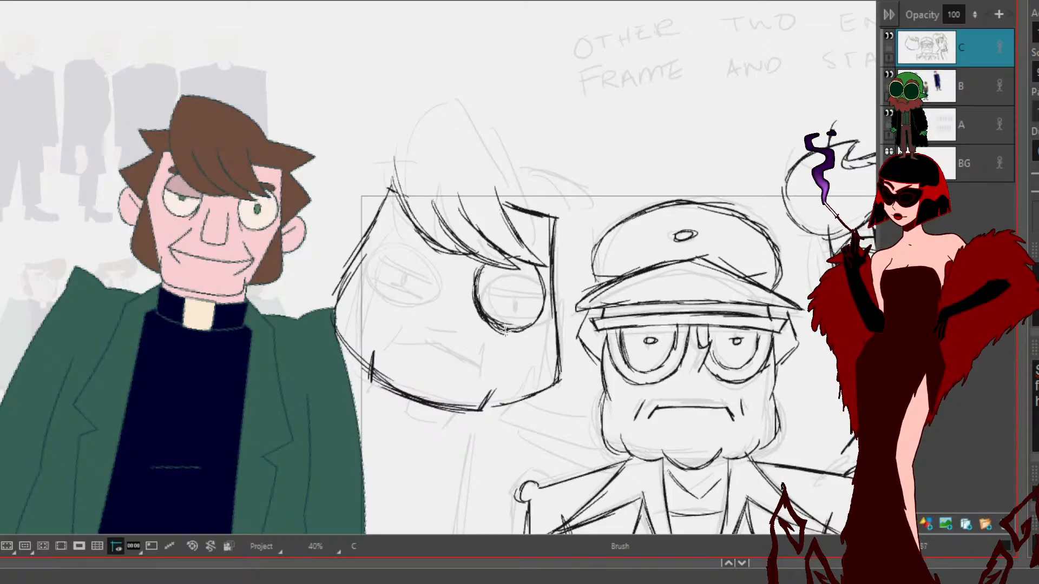
mouse_move(510, 293)
left_mouse_down()
mouse_move(514, 301)
mouse_move(519, 291)
left_mouse_up()
left_click_drag(521, 240, 542, 254)
mouse_move(435, 270)
left_mouse_down()
mouse_move(419, 247)
mouse_move(419, 259)
mouse_move(382, 278)
mouse_move(373, 256)
mouse_move(412, 301)
mouse_move(386, 299)
mouse_move(401, 308)
mouse_move(399, 237)
mouse_move(431, 281)
left_mouse_up()
left_click_drag(380, 248, 441, 279)
mouse_move(372, 266)
left_mouse_down()
mouse_move(419, 298)
mouse_move(412, 281)
mouse_move(432, 247)
mouse_move(422, 236)
mouse_move(411, 272)
mouse_move(412, 280)
mouse_move(428, 205)
mouse_move(413, 274)
left_mouse_up()
key("ctrl+z")
key("ctrl+z")
key("ctrl+z")
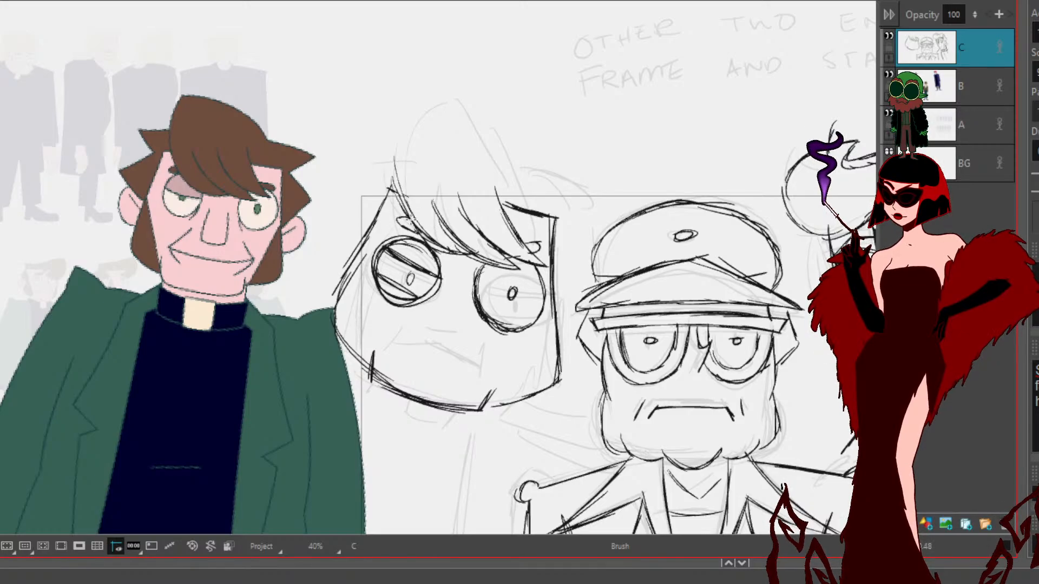
Step: Ink the priest's long nose, slanted mouth with side creases, and the cheek line beside the jaw
mouse_move(447, 288)
left_mouse_down()
mouse_move(433, 323)
mouse_move(464, 333)
left_mouse_up()
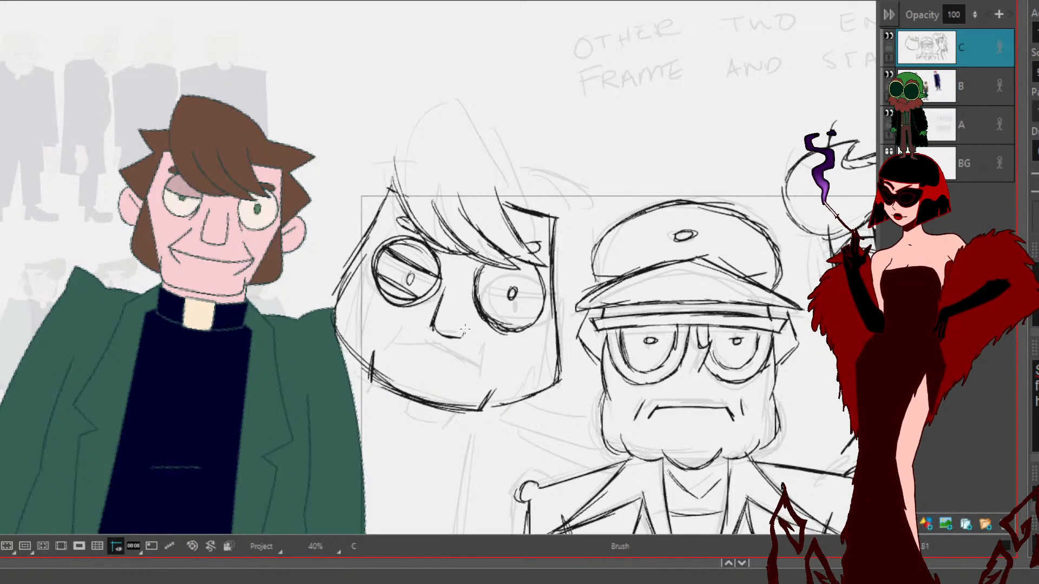
mouse_move(708, 443)
left_mouse_down()
mouse_move(559, 433)
mouse_move(727, 433)
left_mouse_up()
left_click_drag(425, 346, 471, 355)
left_click_drag(414, 338, 493, 363)
mouse_move(414, 342)
left_mouse_down()
mouse_move(430, 316)
mouse_move(417, 357)
left_mouse_up()
left_click_drag(503, 336, 487, 380)
mouse_move(572, 308)
left_mouse_down()
mouse_move(524, 393)
mouse_move(535, 379)
left_mouse_up()
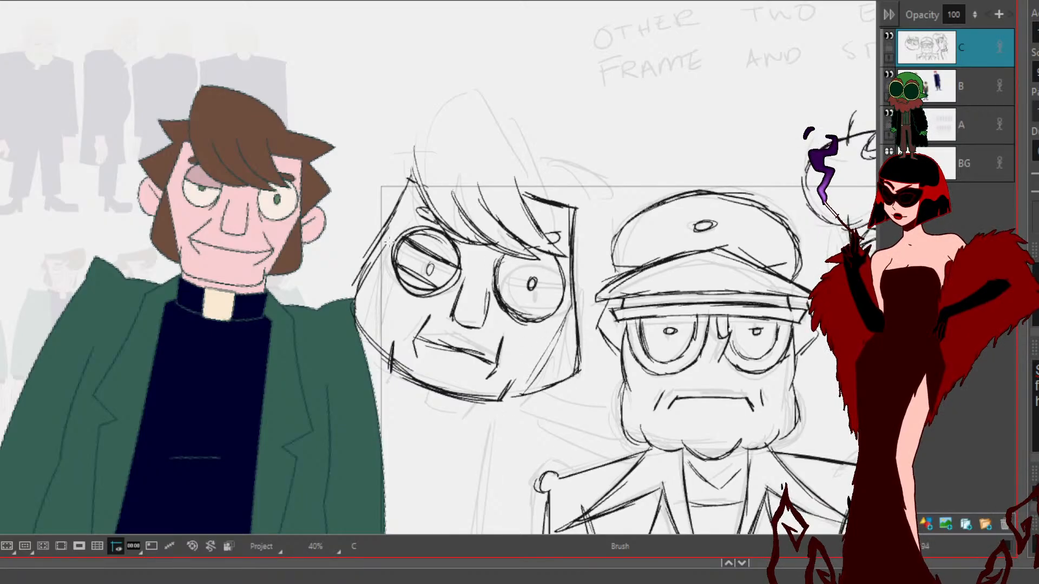
Step: Ink the priest's inner face line, the spiky hair tufts on both sides of his head, and his ear, undoing unwanted strokes
left_click_drag(386, 238, 390, 358)
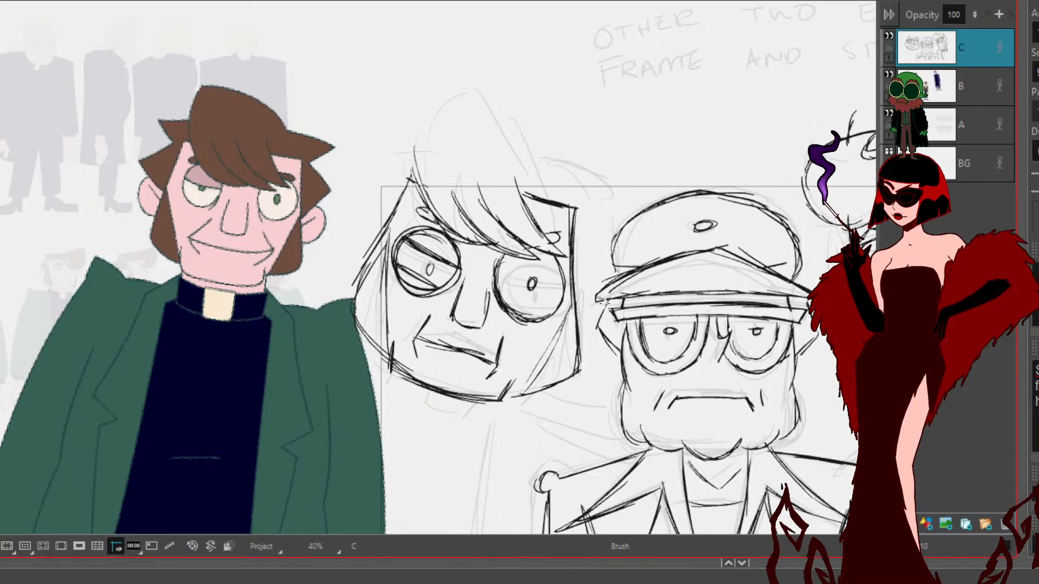
mouse_move(573, 296)
left_mouse_down()
mouse_move(598, 259)
mouse_move(595, 268)
left_mouse_up()
key("ctrl+z")
key("ctrl+z")
key("ctrl+z")
key("alt+b")
mouse_move(575, 302)
left_mouse_down()
mouse_move(608, 241)
mouse_move(606, 261)
mouse_move(581, 214)
mouse_move(595, 205)
mouse_move(585, 206)
mouse_move(626, 192)
mouse_move(578, 169)
mouse_move(528, 159)
left_mouse_up()
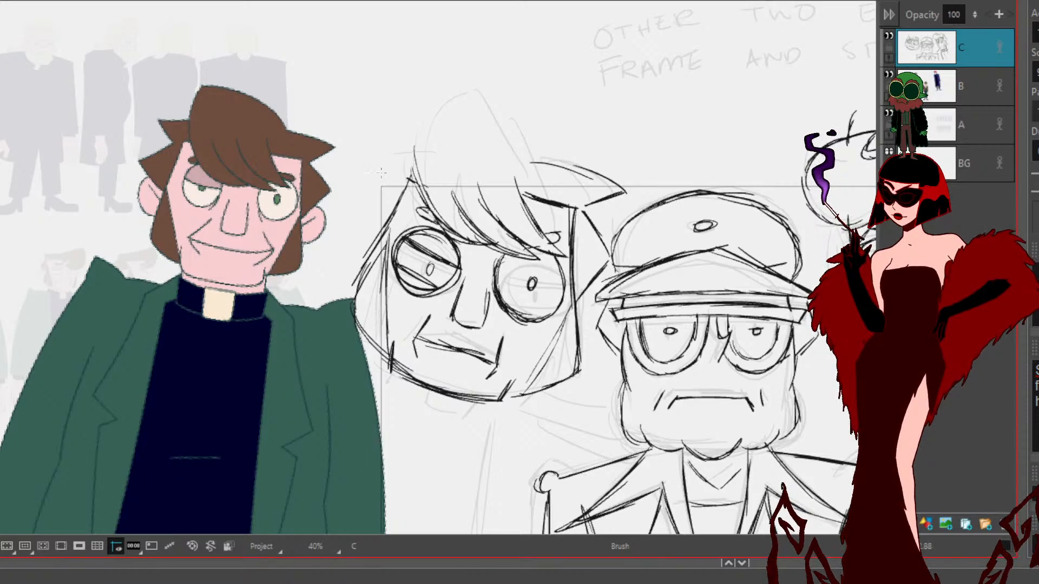
mouse_move(378, 178)
left_mouse_down()
mouse_move(371, 162)
mouse_move(361, 202)
left_mouse_up()
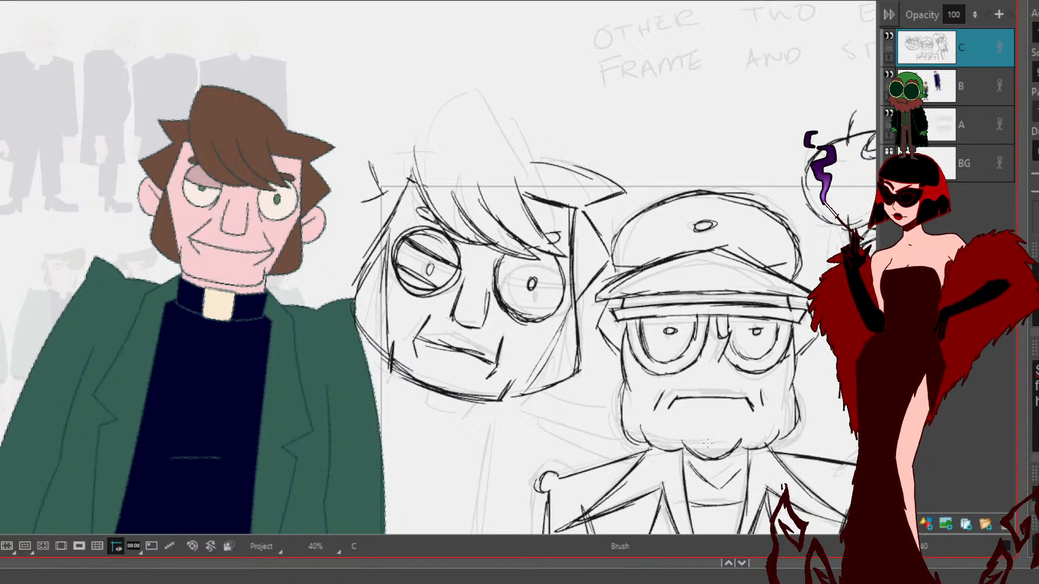
mouse_move(580, 303)
left_mouse_down()
mouse_move(598, 338)
mouse_move(585, 344)
left_mouse_up()
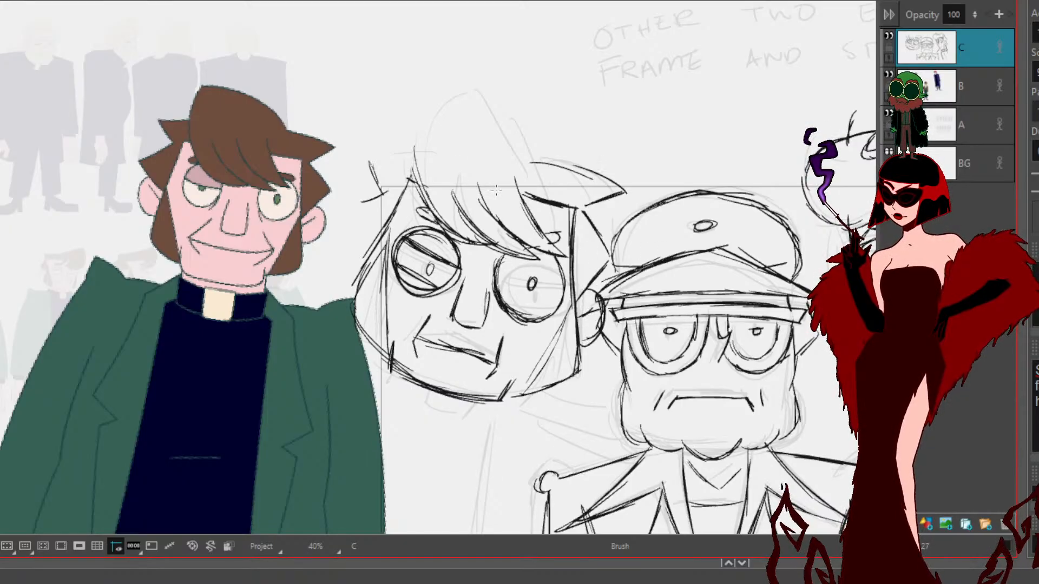
Step: Scale the priest's inked head down slightly and nudge it into place beside the capped man
key("alt+s")
mouse_move(383, 128)
left_mouse_down()
mouse_move(351, 238)
mouse_move(428, 452)
mouse_move(535, 391)
mouse_move(597, 313)
mouse_move(623, 157)
left_mouse_up()
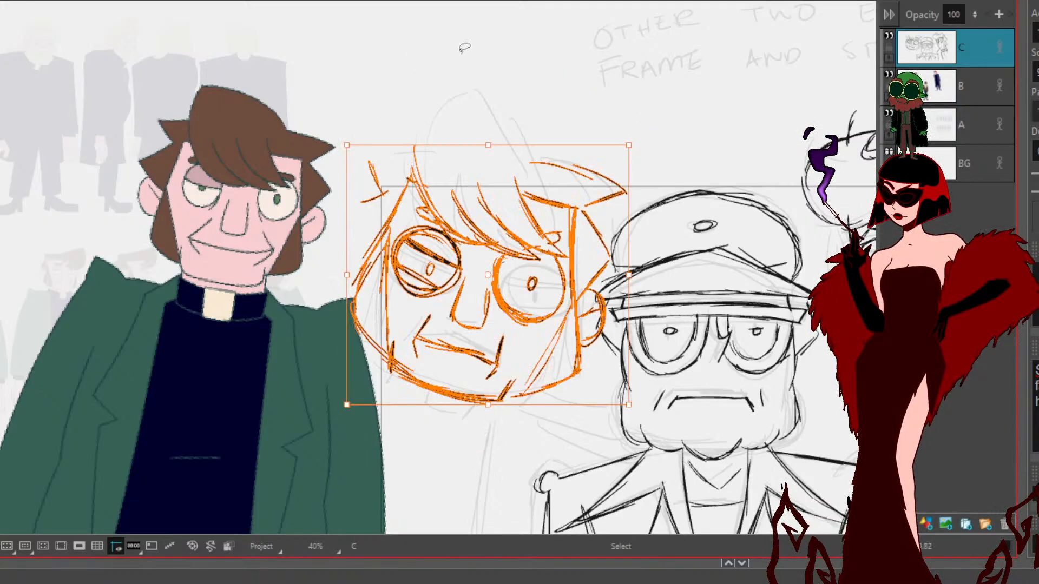
mouse_move(631, 405)
left_mouse_down()
mouse_move(595, 371)
mouse_move(609, 384)
left_mouse_up()
left_click_drag(563, 317, 567, 326)
left_click(699, 123)
left_click_drag(741, 299, 696, 196)
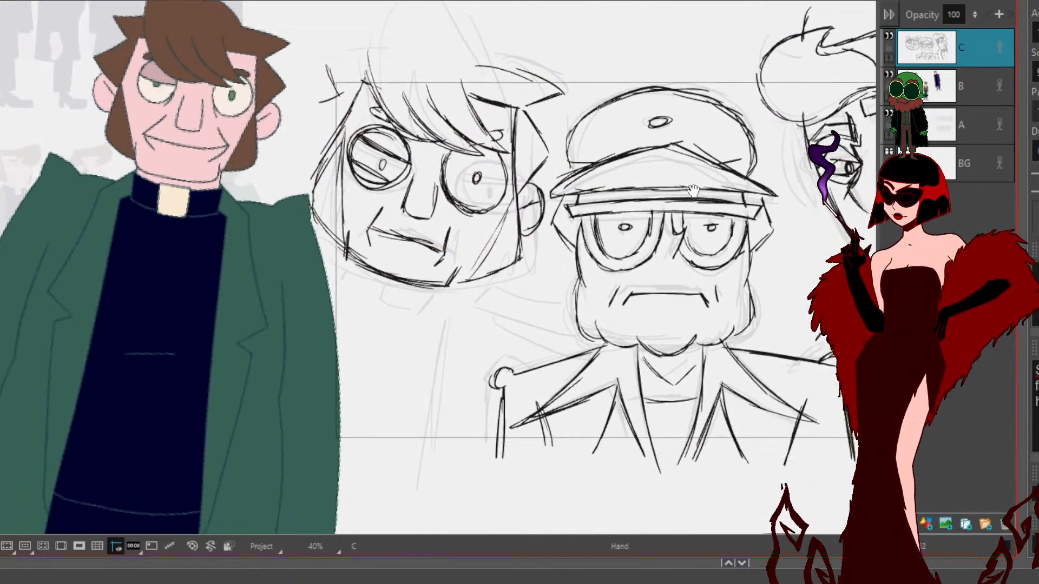
key("alt+b")
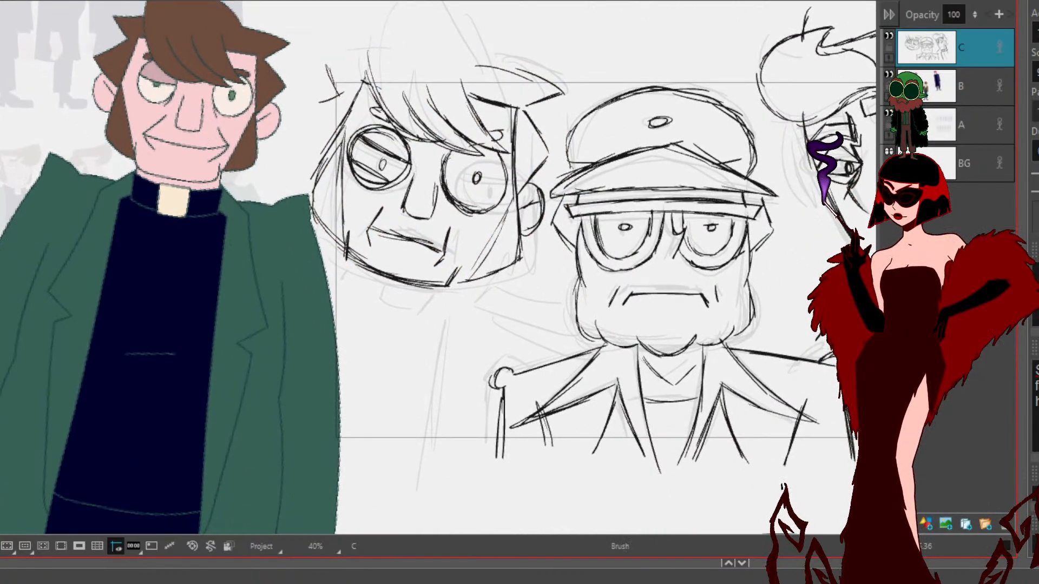
key("alt+s")
mouse_move(469, 162)
left_mouse_down()
mouse_move(463, 217)
mouse_move(506, 188)
mouse_move(489, 154)
left_mouse_up()
left_click_drag(439, 217, 445, 212)
left_click(517, 270)
left_click_drag(662, 215, 651, 337)
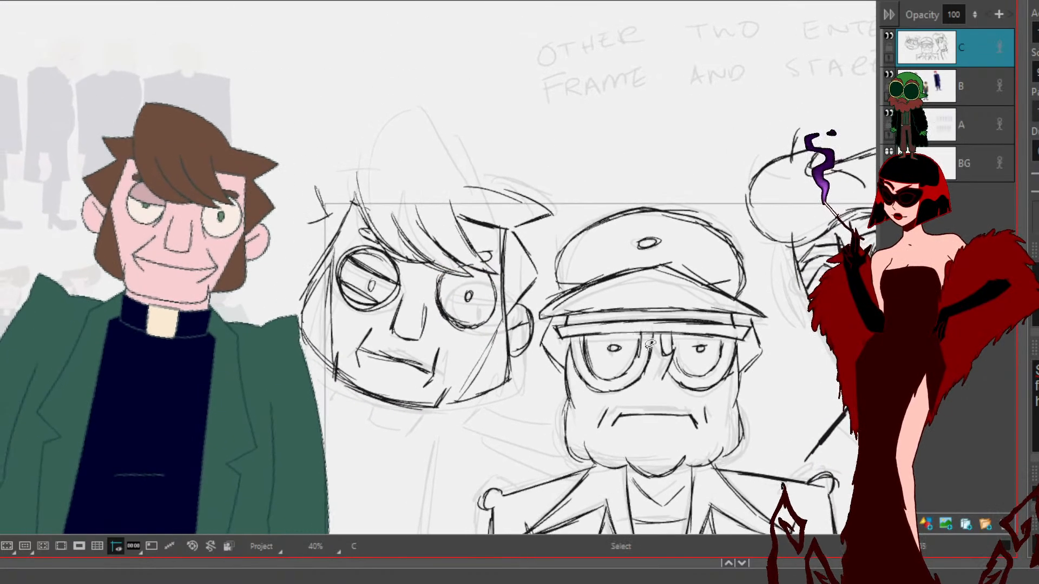
Step: Touch up the priest's narrowed eye and ink the curved clerical collar with its centre tab beneath his chin
key("alt+b")
left_click_drag(385, 307, 361, 321)
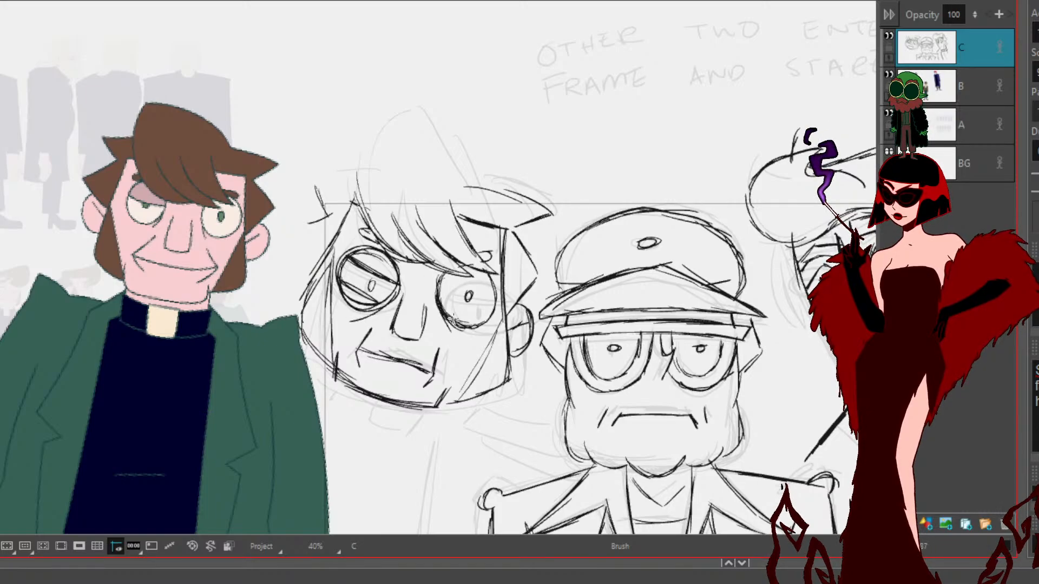
mouse_move(748, 459)
left_mouse_down()
mouse_move(632, 426)
mouse_move(527, 367)
left_mouse_up()
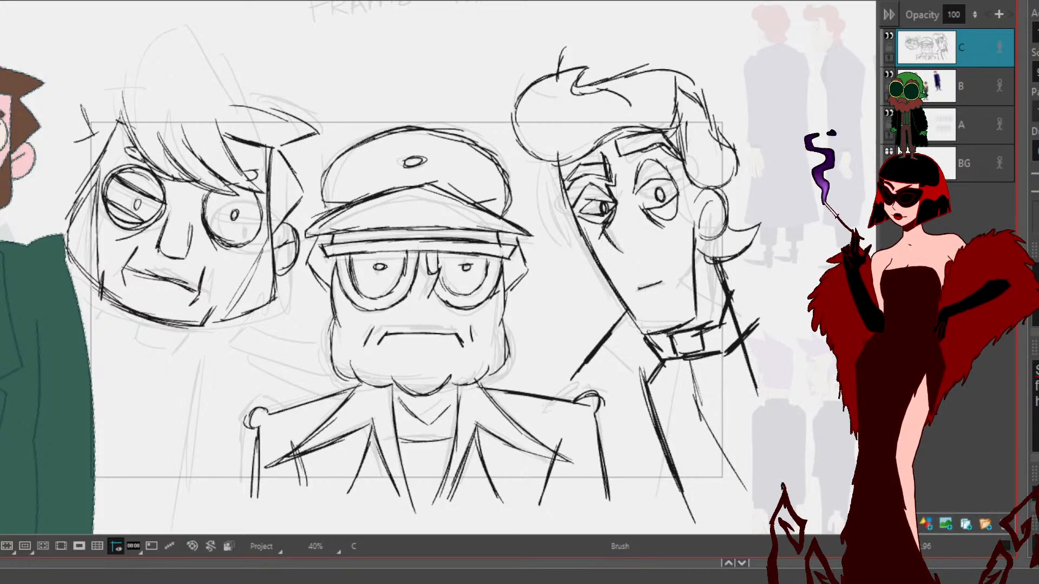
left_click_drag(512, 212, 783, 242)
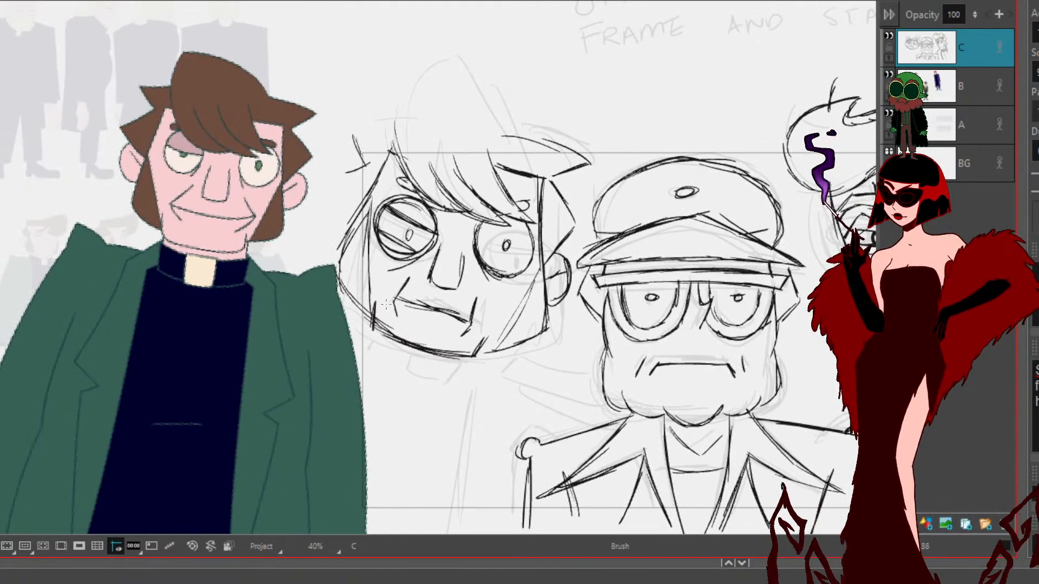
mouse_move(380, 340)
left_mouse_down()
mouse_move(418, 362)
mouse_move(490, 366)
mouse_move(467, 395)
left_mouse_up()
mouse_move(370, 318)
left_mouse_down()
mouse_move(352, 349)
mouse_move(390, 378)
left_mouse_up()
left_click_drag(445, 362, 426, 391)
left_click_drag(391, 355, 389, 382)
mouse_move(388, 379)
left_mouse_down()
mouse_move(425, 391)
mouse_move(369, 371)
mouse_move(356, 355)
mouse_move(429, 395)
left_mouse_up()
left_click_drag(355, 364, 471, 398)
Step: Ink the priest's coat collar, the front edge of his torso, and the shoulder line running behind the capped man
left_click_drag(505, 357, 530, 408)
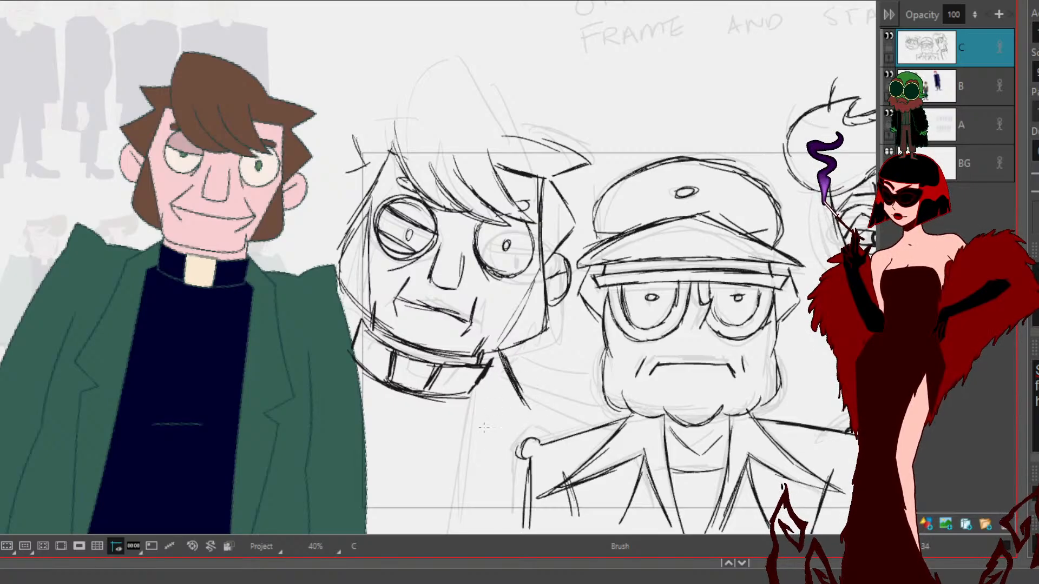
mouse_move(467, 393)
left_mouse_down()
mouse_move(486, 406)
mouse_move(463, 533)
left_mouse_up()
mouse_move(520, 391)
left_mouse_down()
mouse_move(542, 420)
mouse_move(539, 448)
left_mouse_up()
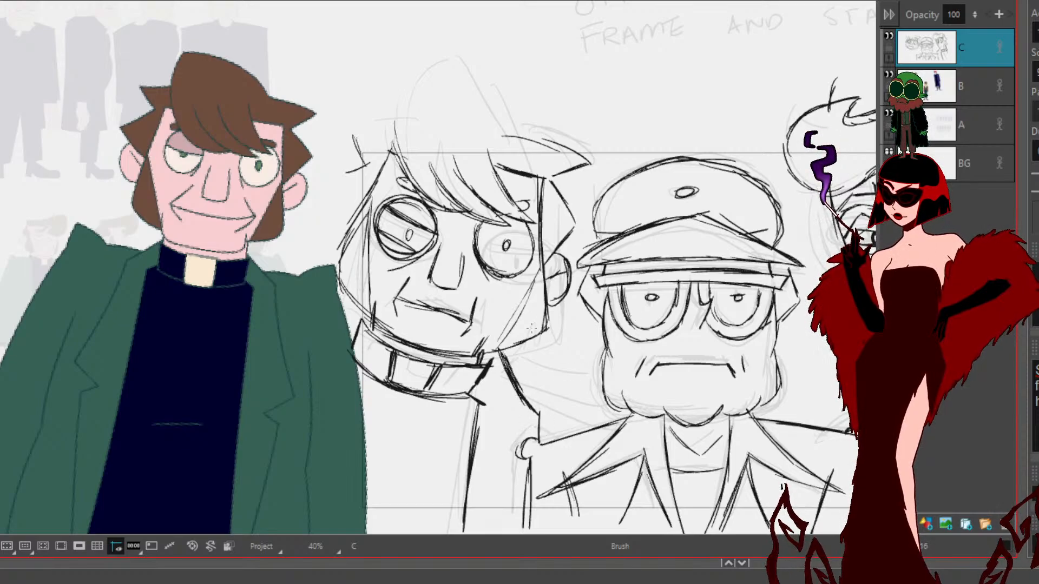
mouse_move(503, 361)
left_mouse_down()
mouse_move(543, 393)
mouse_move(615, 420)
left_mouse_up()
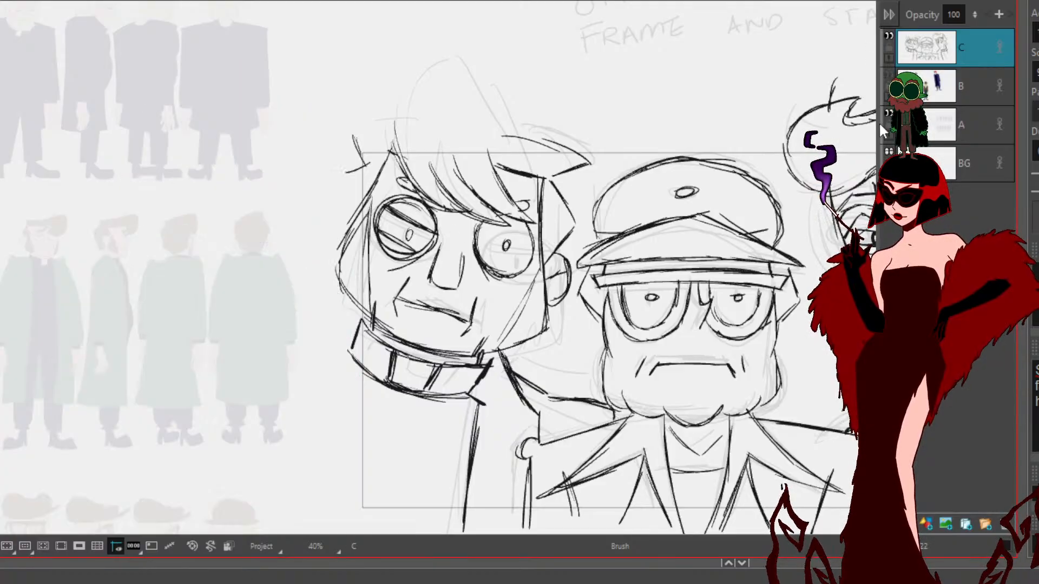
Step: Select the priest and the capped man together and shift them slightly closer to the third man
scroll(596, 191, "down", 2)
scroll(595, 192, "up", 2)
left_click_drag(627, 210, 348, 157)
key("s")
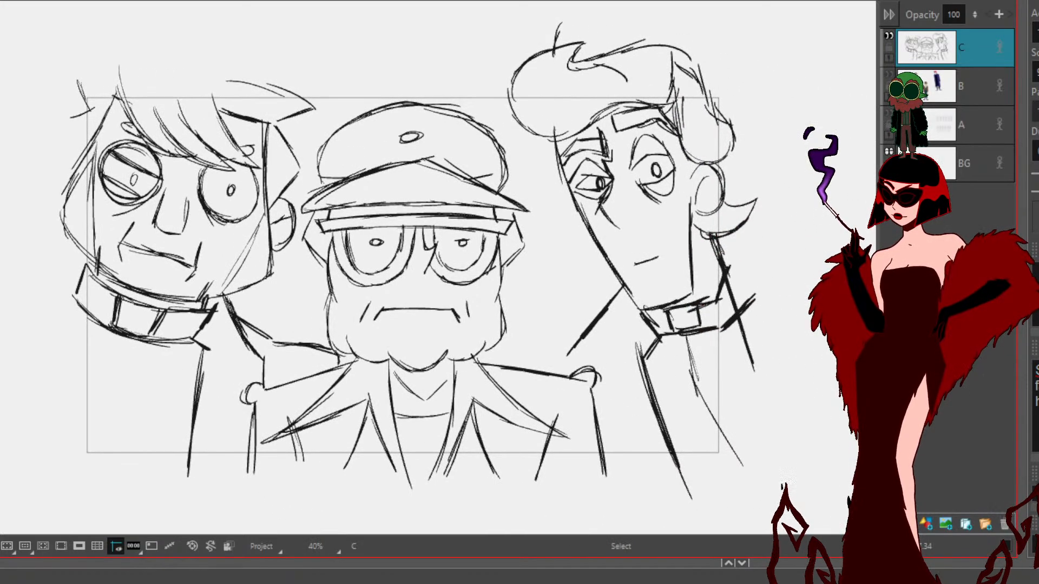
key("alt+b")
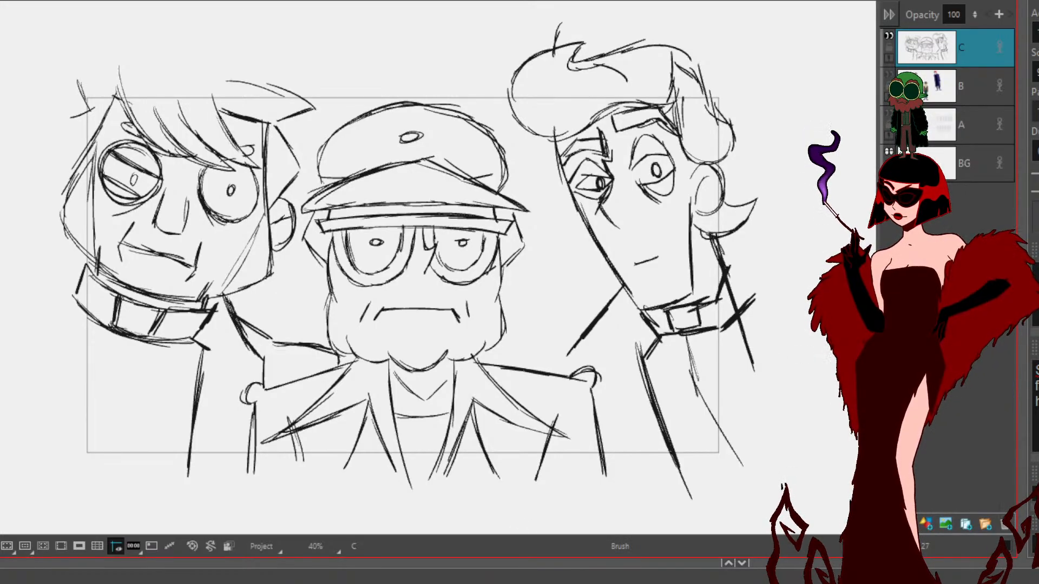
key("alt+s")
mouse_move(624, 501)
left_mouse_down()
mouse_move(614, 360)
mouse_move(571, 363)
mouse_move(531, 313)
mouse_move(539, 235)
mouse_move(503, 131)
mouse_move(262, 11)
mouse_move(338, 578)
mouse_move(584, 539)
mouse_move(622, 498)
left_mouse_up()
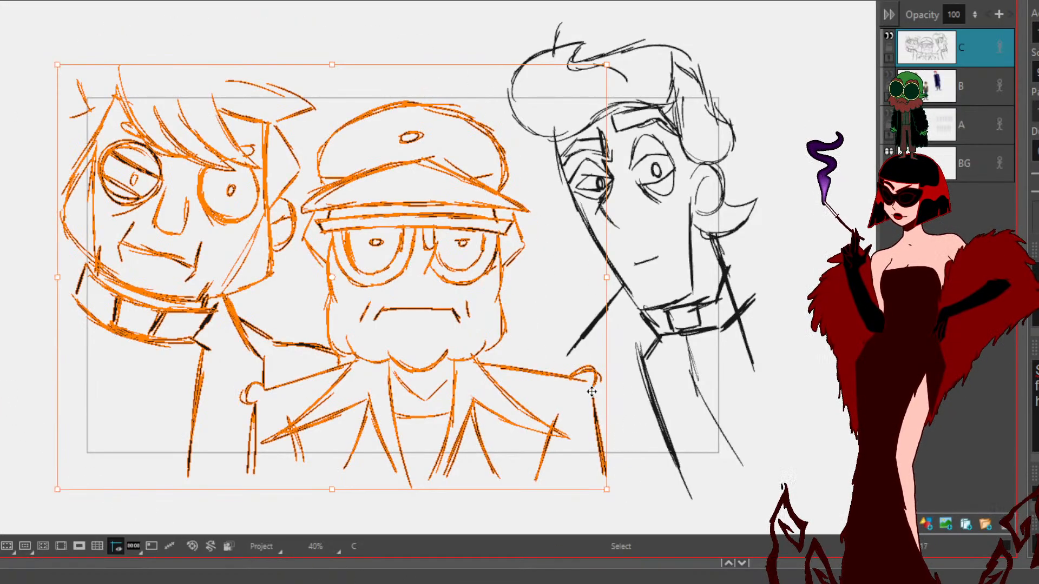
left_click_drag(576, 377, 600, 371)
left_click(811, 346)
Step: Select all three inked men and nudge them slightly left as a group to balance them in the frame
mouse_move(807, 336)
left_mouse_down()
mouse_move(568, 3)
mouse_move(741, 533)
mouse_move(801, 379)
left_mouse_up()
key("space")
left_click_drag(685, 397, 786, 373)
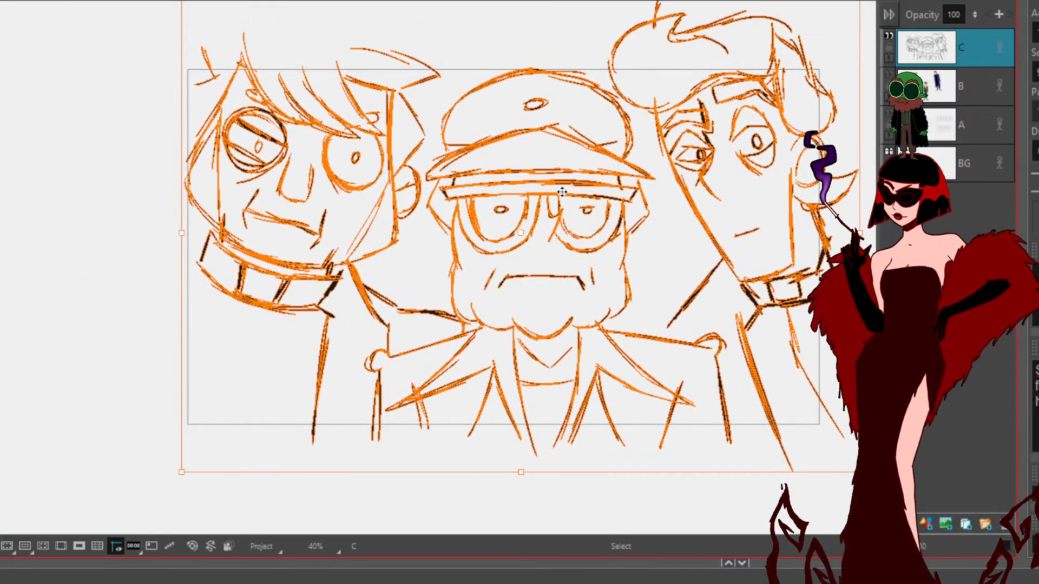
left_click_drag(563, 192, 556, 193)
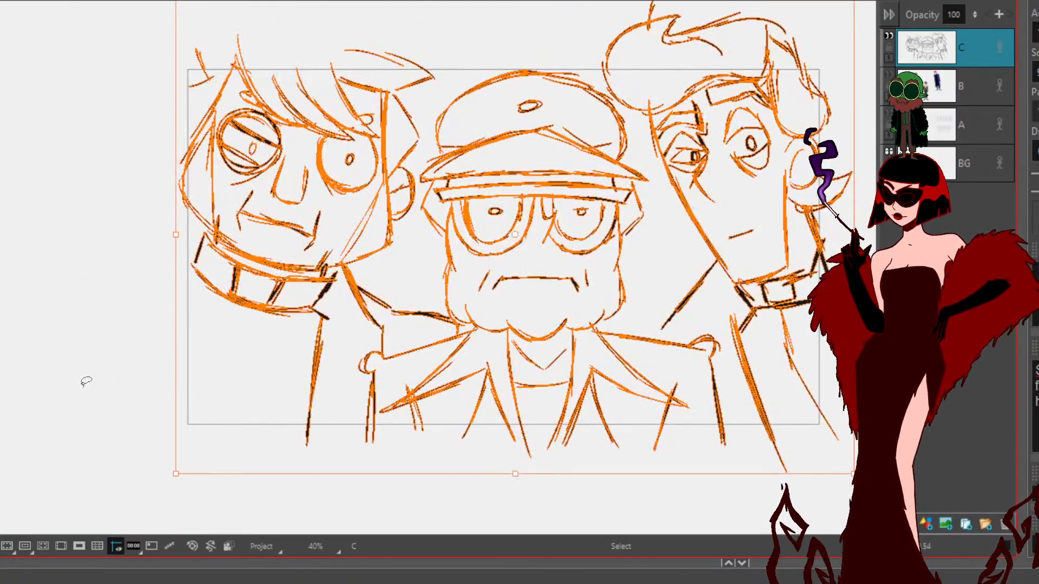
left_click(87, 381)
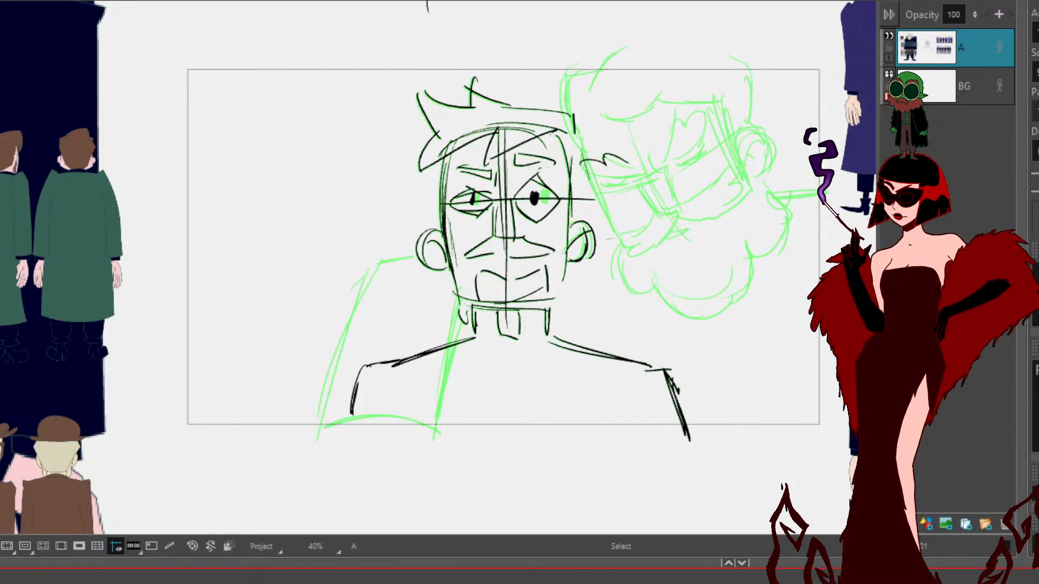
Step: Look over the storyboard's panel thumbnails in an enlarged overview and open a rough panel from it
left_click_drag(476, 583, 520, 582)
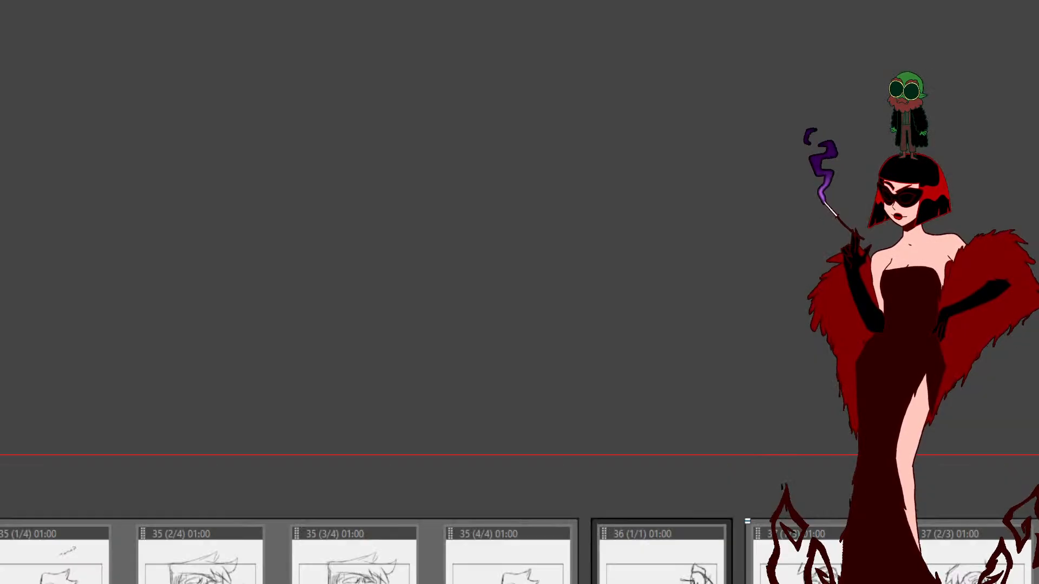
scroll(519, 292, "down", 5)
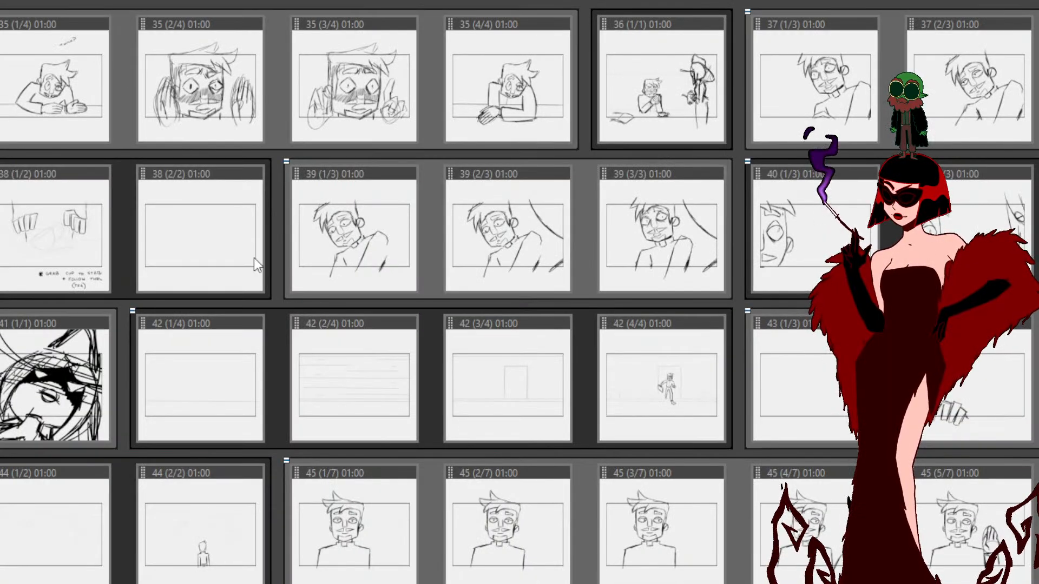
scroll(254, 257, "up", 10)
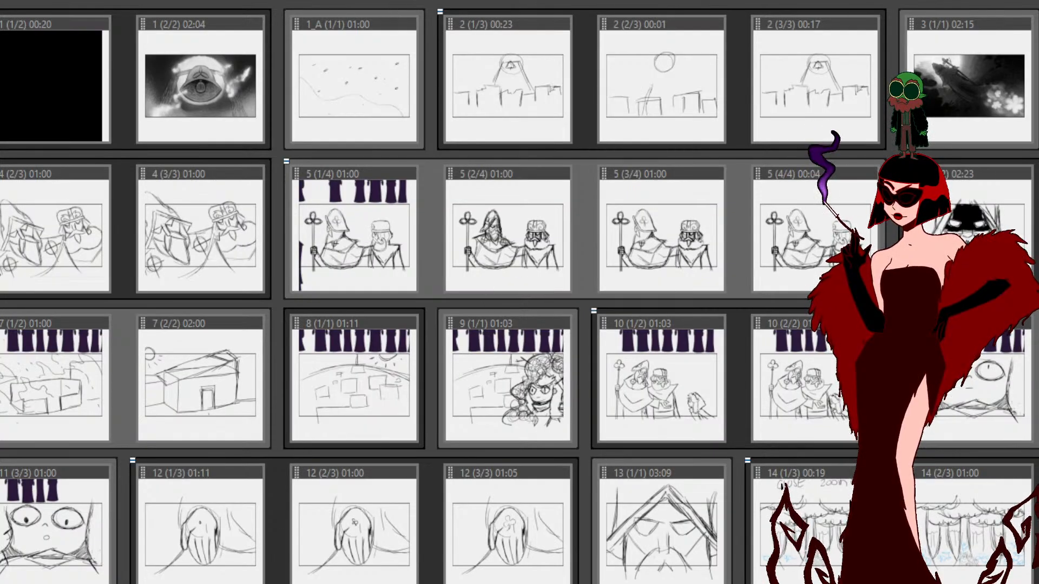
scroll(579, 411, "down", 4)
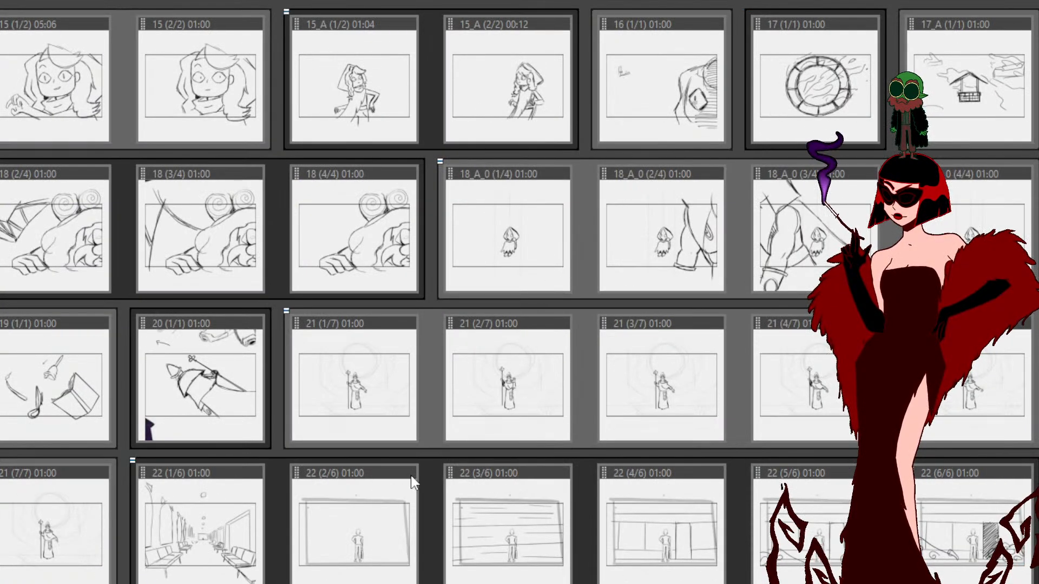
left_click(42, 490)
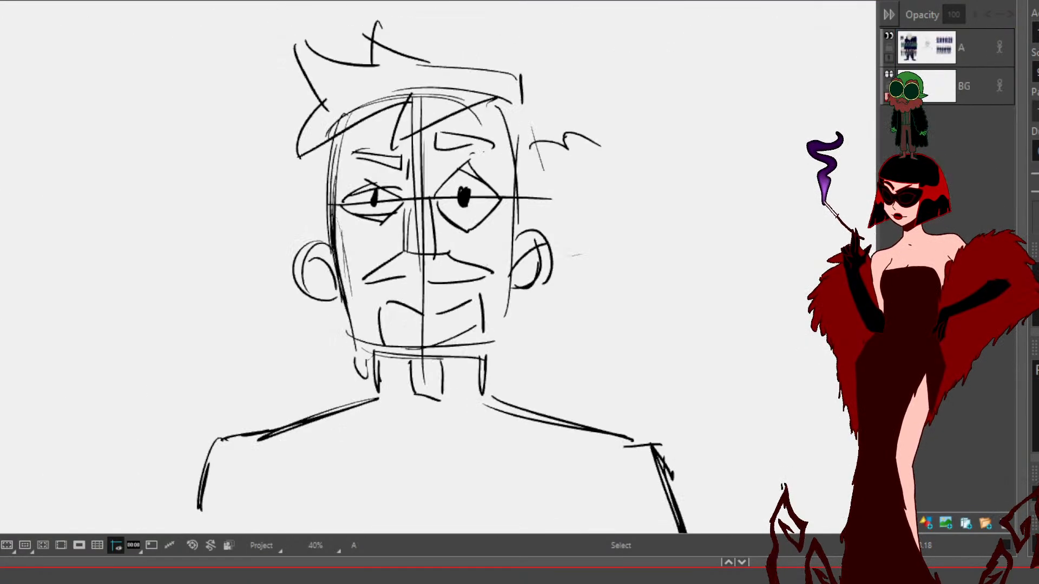
Step: Step through the consecutive rough panels to review the poses of the moustached man and the bearded man leaning over him
key("Right")
key("Left")
key("Right")
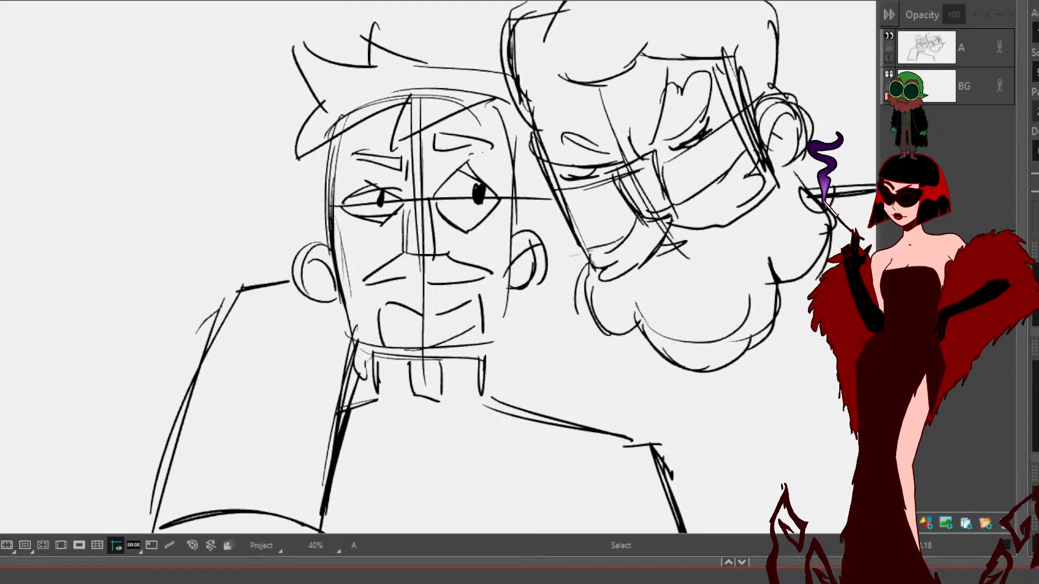
key("Right")
key("Right")
key("Right")
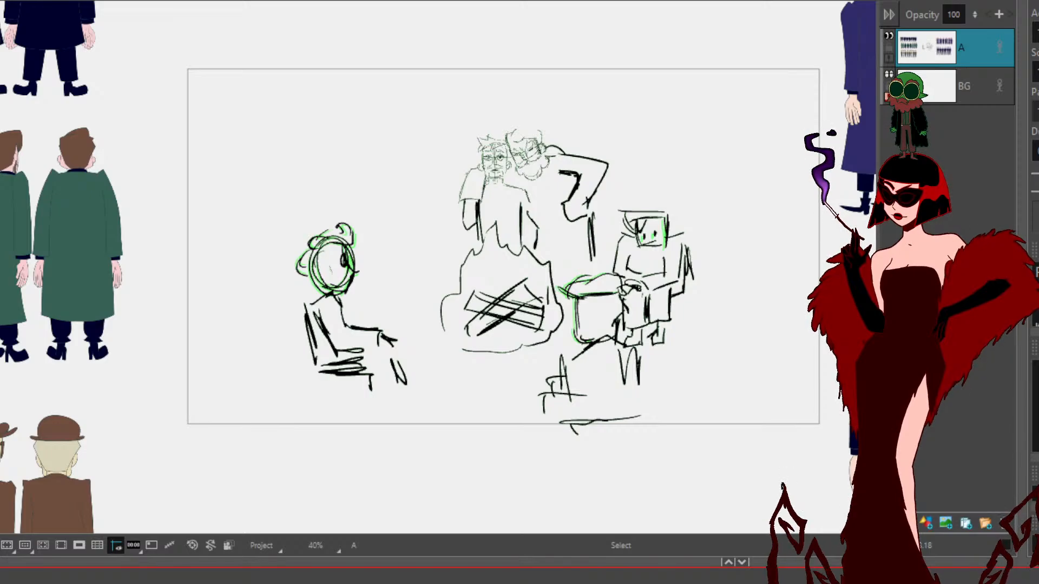
key("Right")
key("Right")
key("Right")
key("Right")
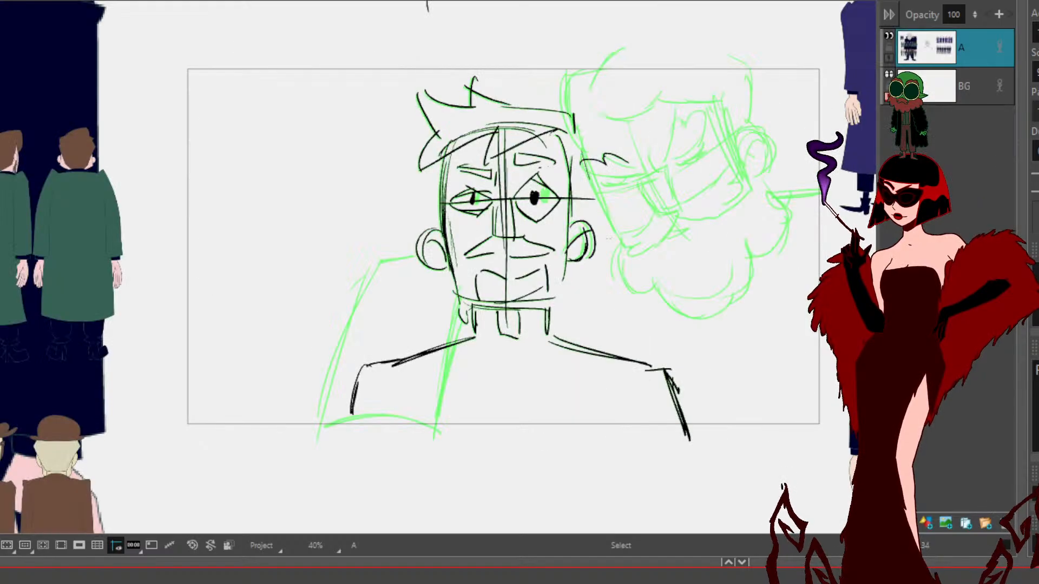
Step: Set rough layer A's opacity to 10 with its onion skin off, and add a new layer B above it
key("Return")
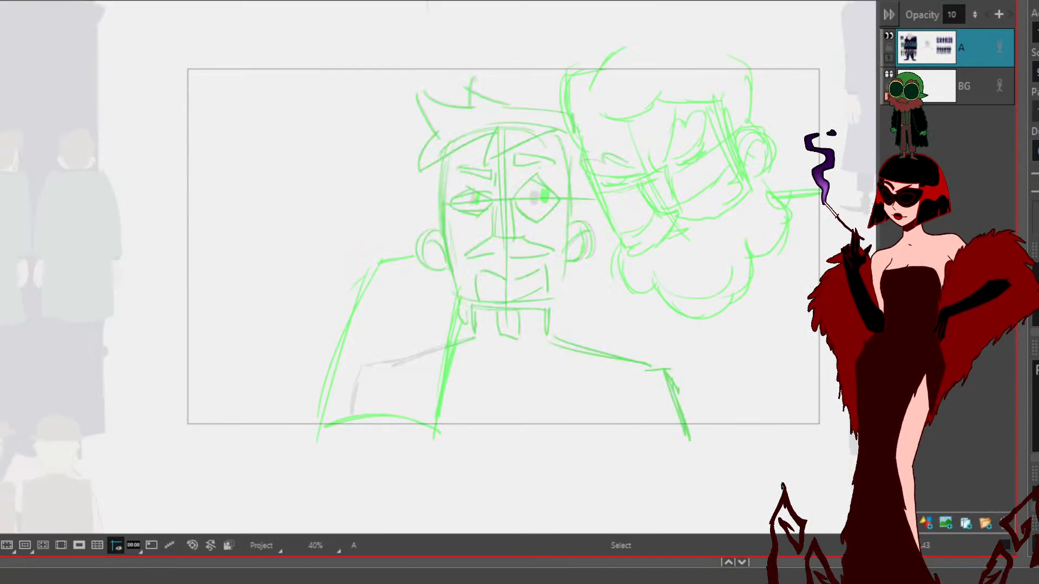
left_click(889, 58)
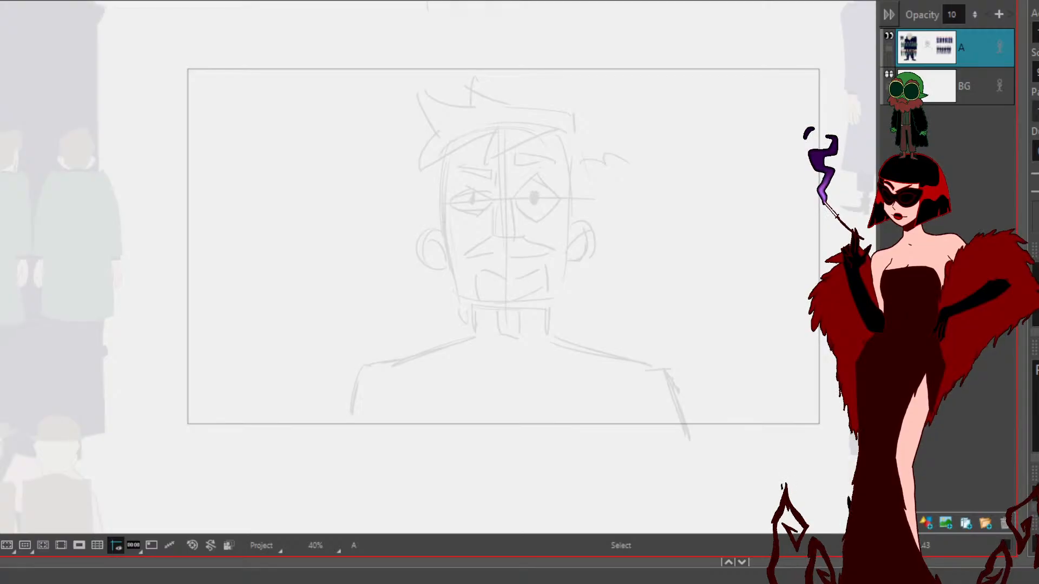
left_click(928, 524)
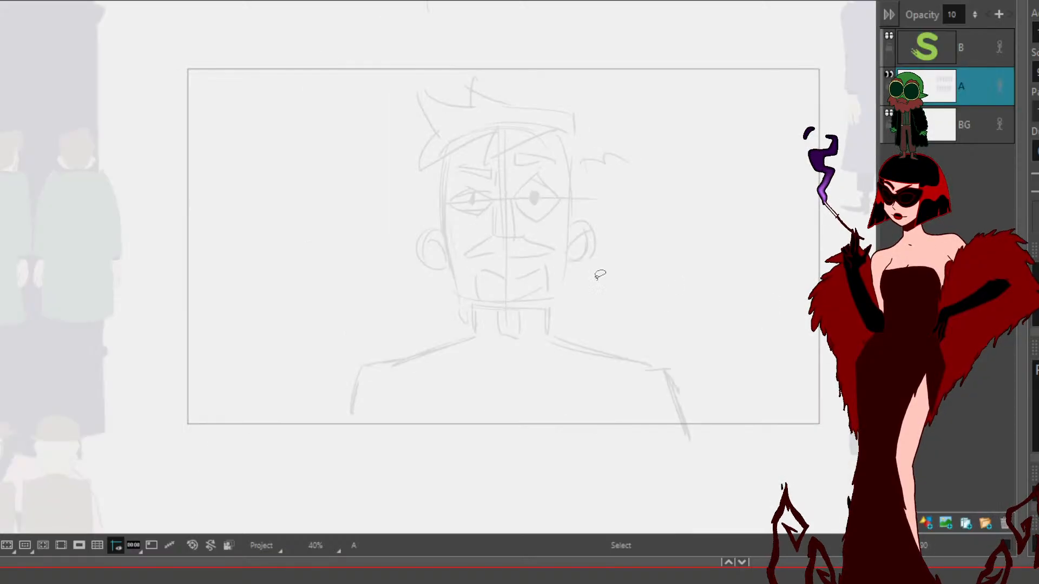
Step: Copy the front-view purple-haired character from the reference sheet on layer A and paste him onto layer B
scroll(599, 275, "down", 1)
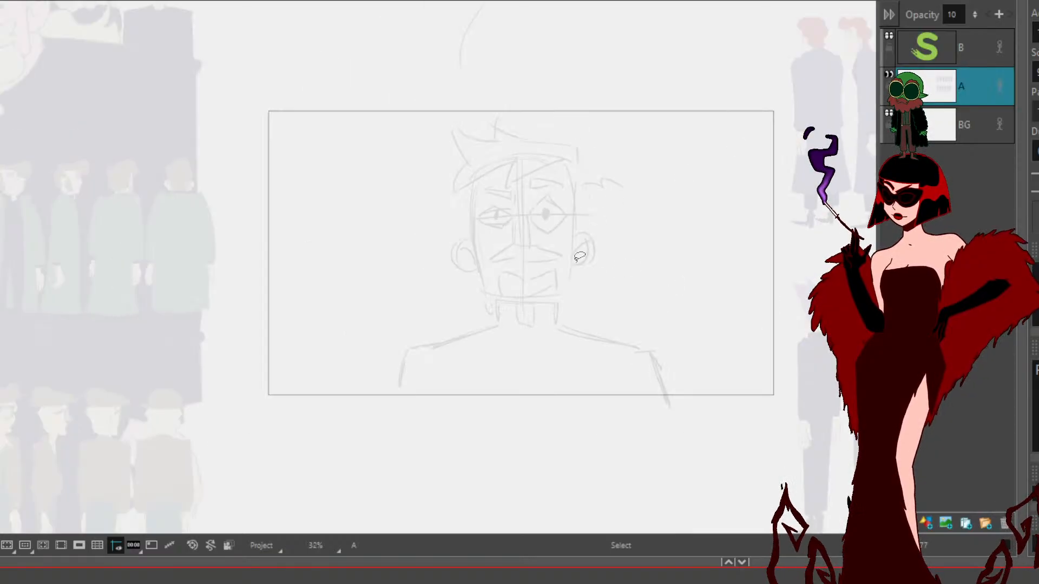
left_click_drag(590, 298, 803, 372)
left_click_drag(644, 380, 560, 176)
left_click_drag(741, 364, 431, 325)
left_click_drag(745, 189, 564, 299)
left_click_drag(602, 212, 600, 259)
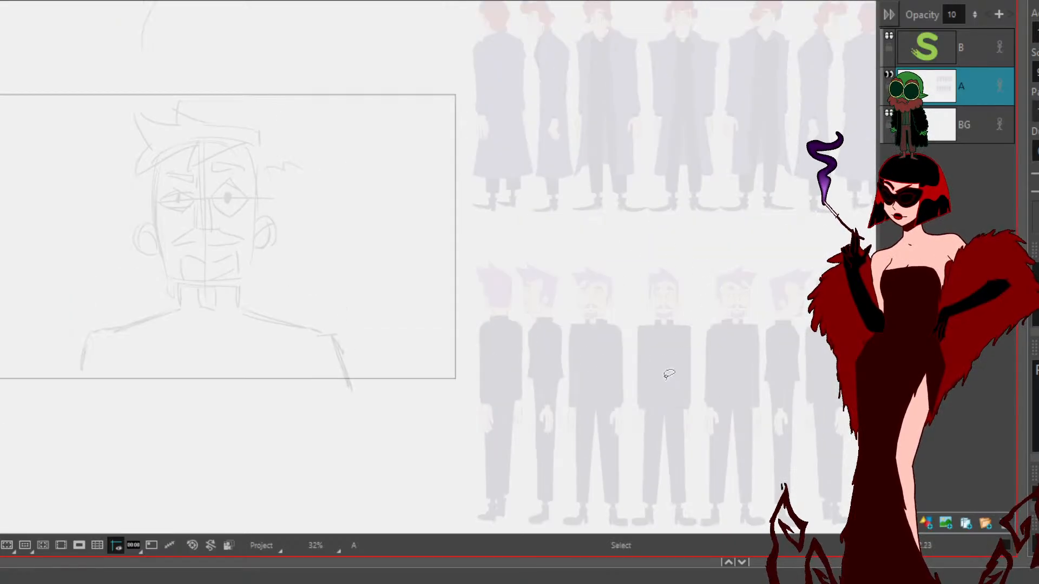
left_click(600, 345)
left_click(680, 341)
left_click(714, 131)
left_click(945, 61)
key("ctrl+v")
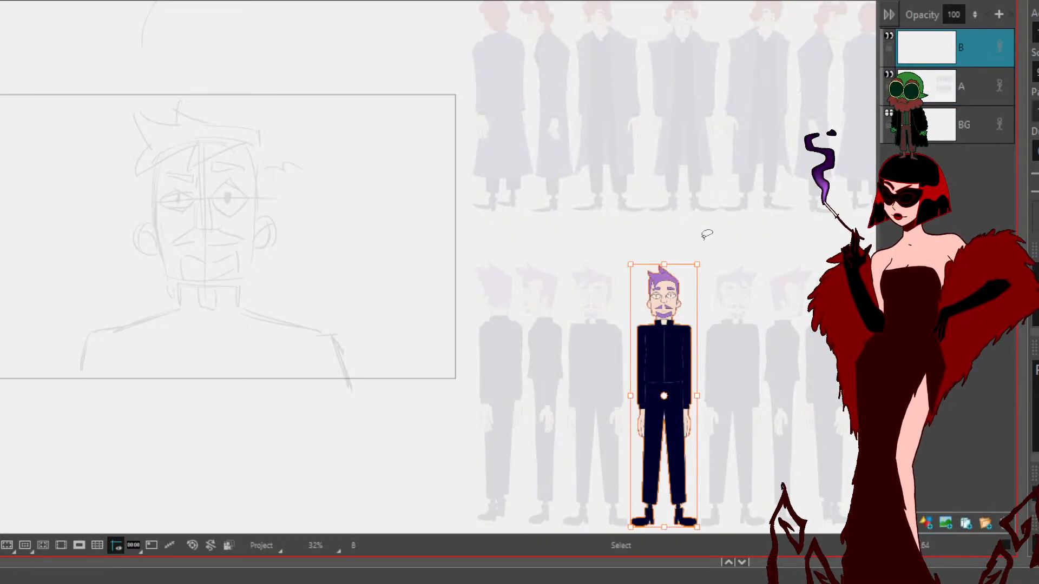
Step: Enlarge the pasted purple-haired reference to several times its size and move it to the left of the rough sketch
left_click_drag(698, 271, 852, 51)
mouse_move(795, 86)
left_mouse_down()
mouse_move(548, 436)
mouse_move(510, 445)
left_mouse_up()
left_click_drag(543, 202, 37, 376)
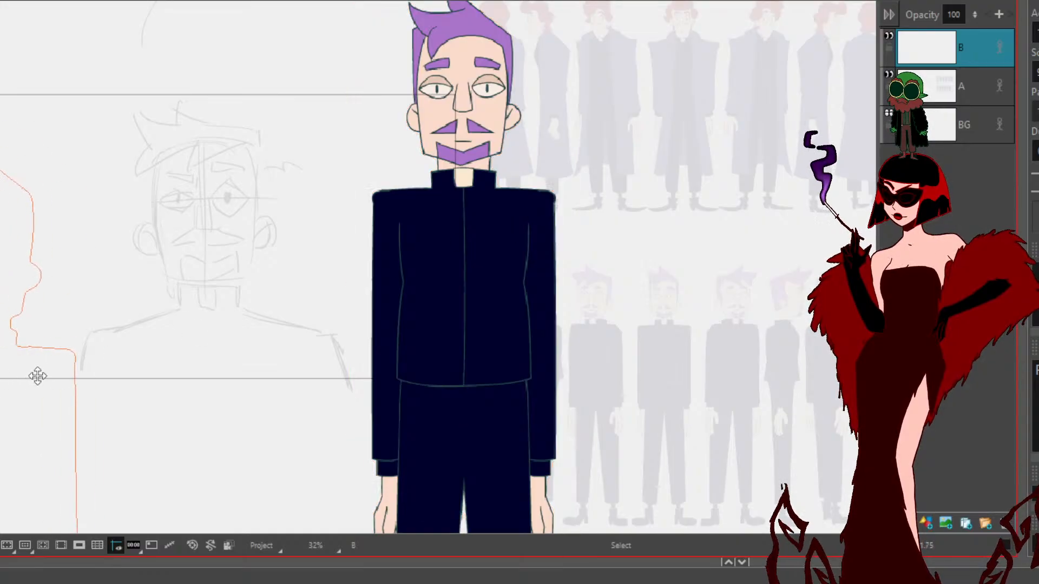
Step: Add a new layer C above the purple-haired reference and take the Brush tool for drawing over the rough
left_click_drag(170, 343, 480, 359)
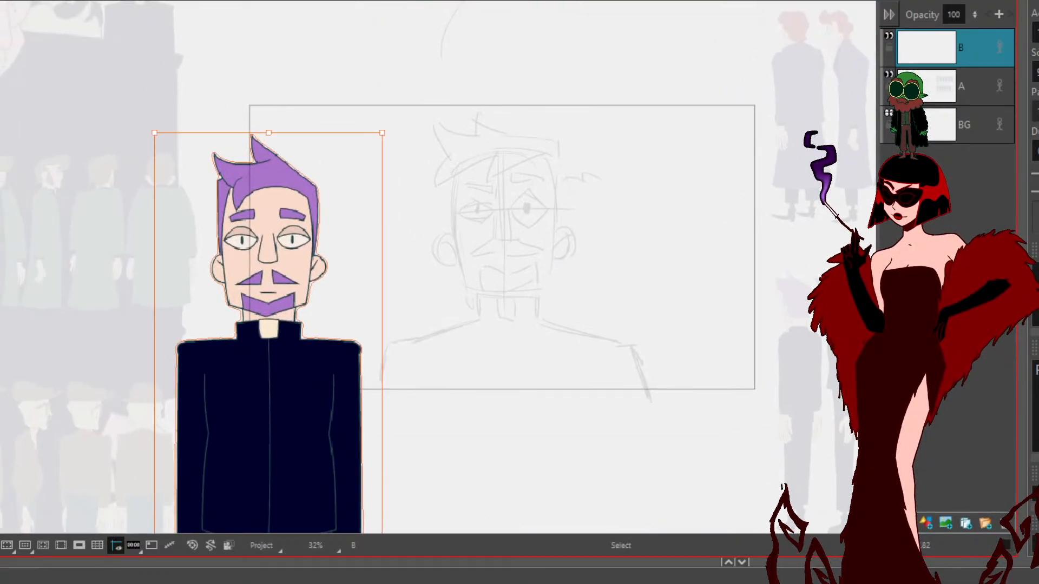
left_click(926, 523)
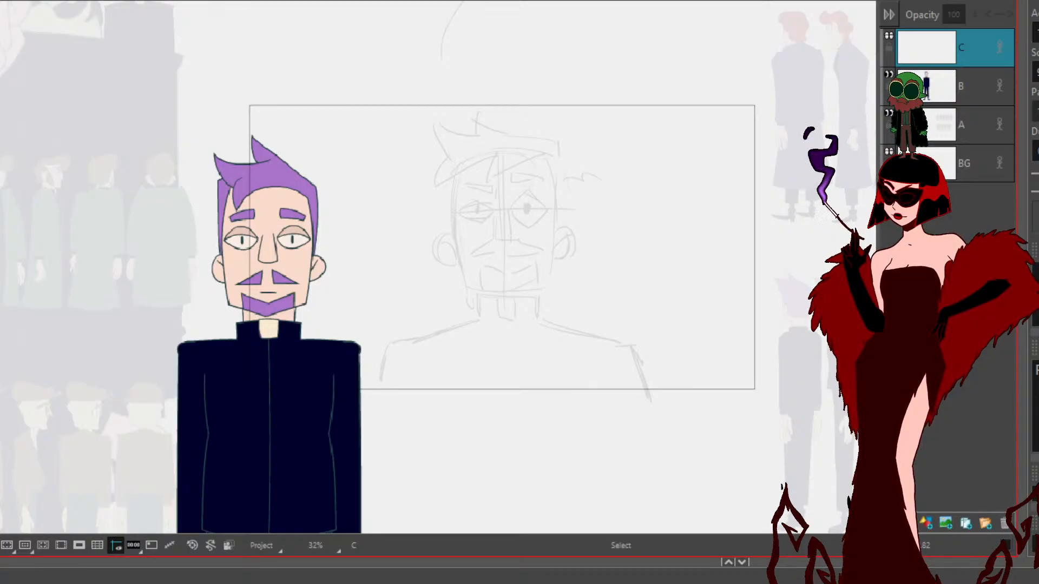
left_click_drag(593, 273, 677, 281)
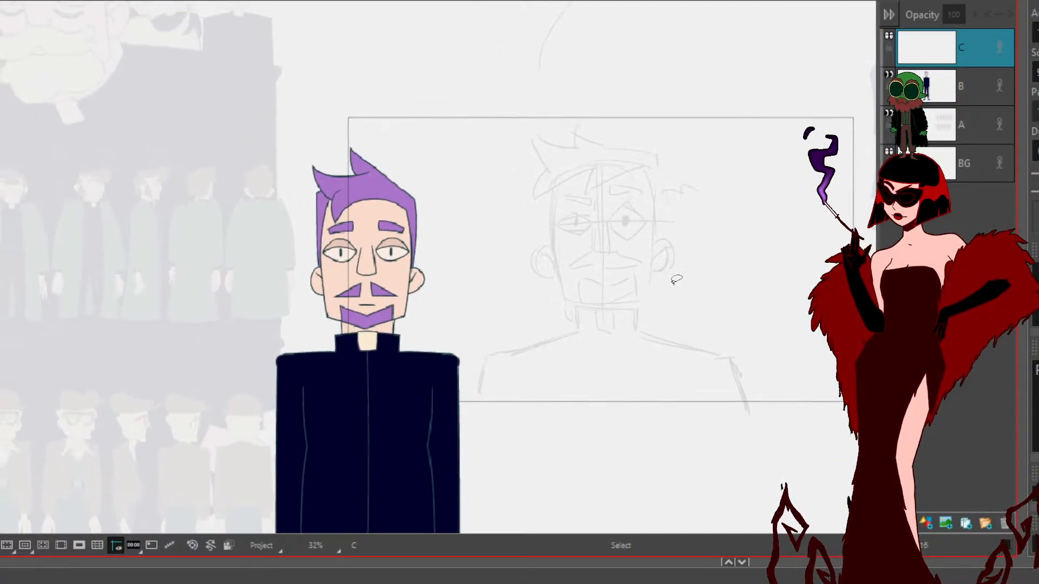
scroll(674, 282, "up", 1)
key("alt+b")
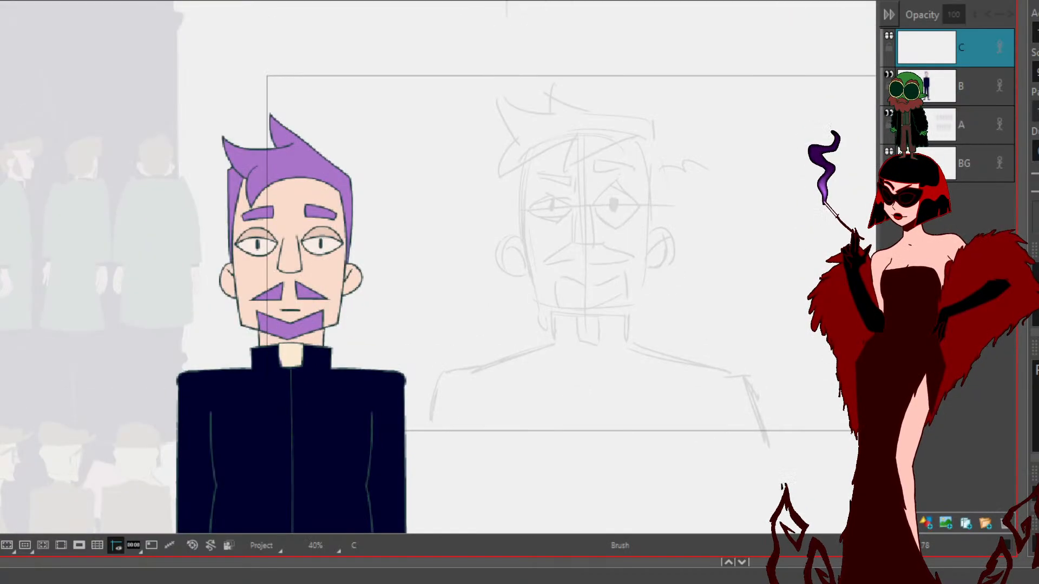
Step: Draw the man's head outline over the rough, with long straight sides and an angular, slightly pointed jaw
left_click_drag(525, 161, 530, 270)
left_click_drag(524, 215, 541, 308)
mouse_move(651, 169)
left_mouse_down()
mouse_move(635, 303)
mouse_move(646, 279)
left_mouse_up()
left_click_drag(589, 311, 636, 300)
left_click_drag(540, 299, 589, 313)
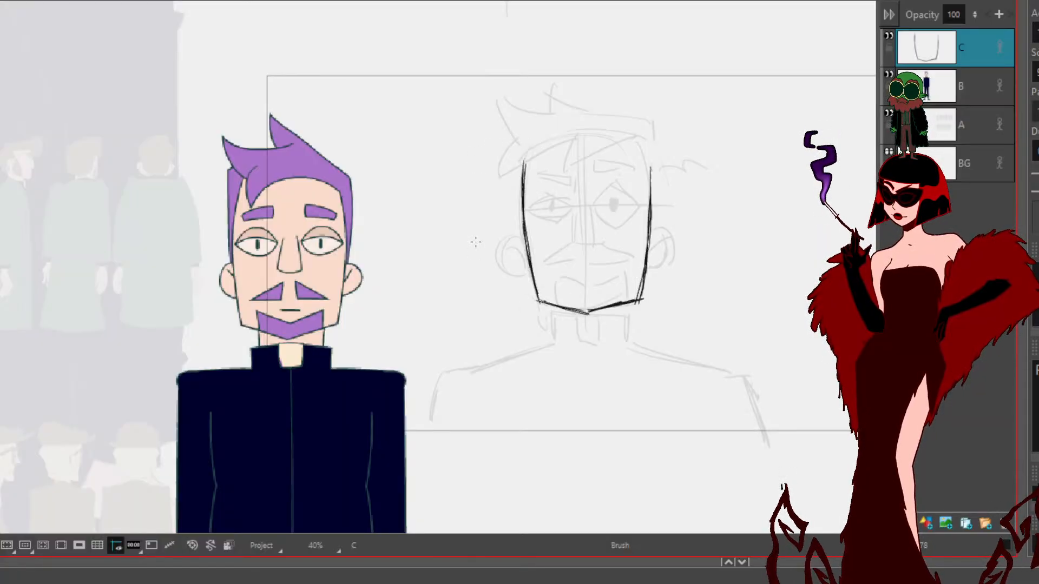
Step: Draw the man's long nose and his angular eyes with narrow vertical pupils, one eye opened wider
mouse_move(575, 210)
left_mouse_down()
mouse_move(572, 237)
mouse_move(594, 239)
left_mouse_up()
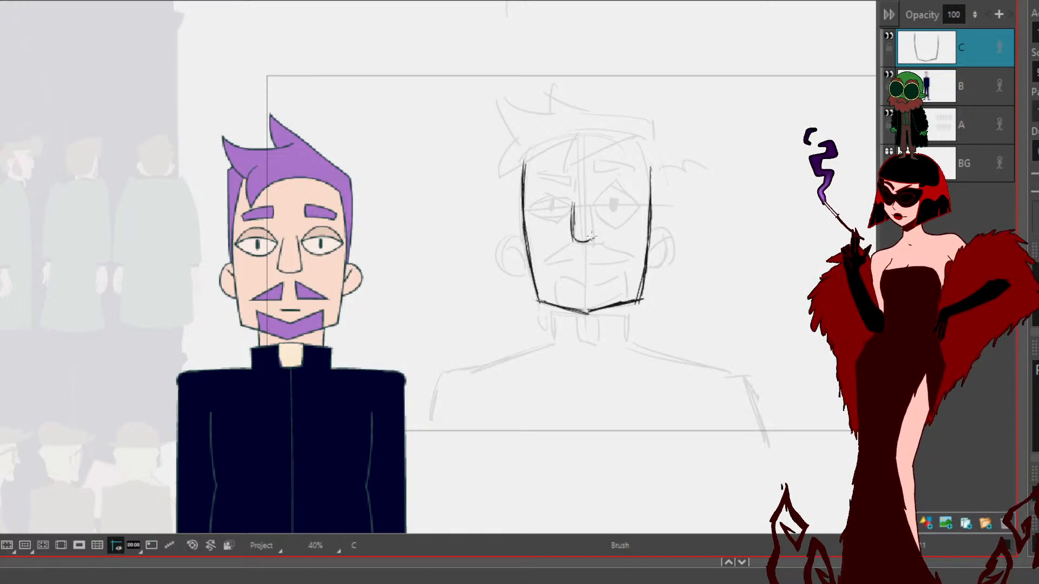
left_click_drag(587, 199, 598, 244)
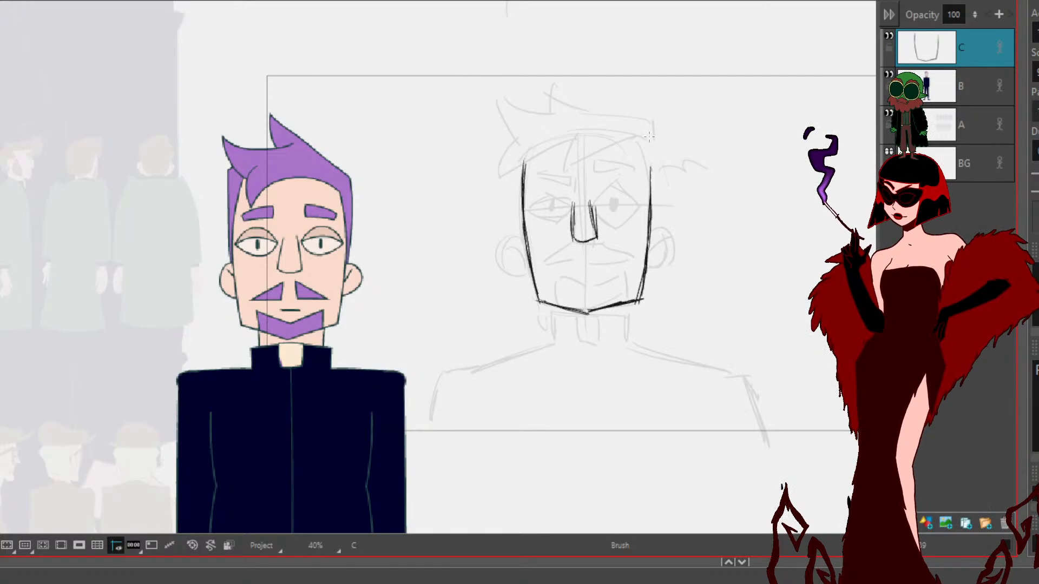
mouse_move(594, 204)
left_mouse_down()
mouse_move(609, 190)
mouse_move(630, 194)
mouse_move(637, 205)
mouse_move(599, 206)
mouse_move(620, 221)
mouse_move(636, 205)
mouse_move(550, 196)
mouse_move(533, 207)
mouse_move(554, 220)
mouse_move(572, 201)
left_mouse_up()
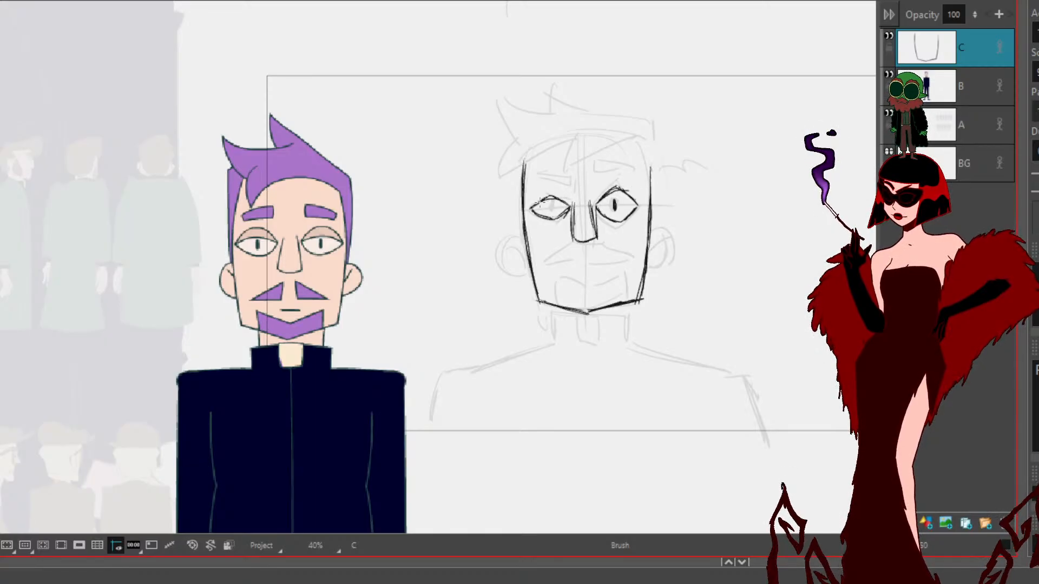
left_click_drag(552, 201, 554, 213)
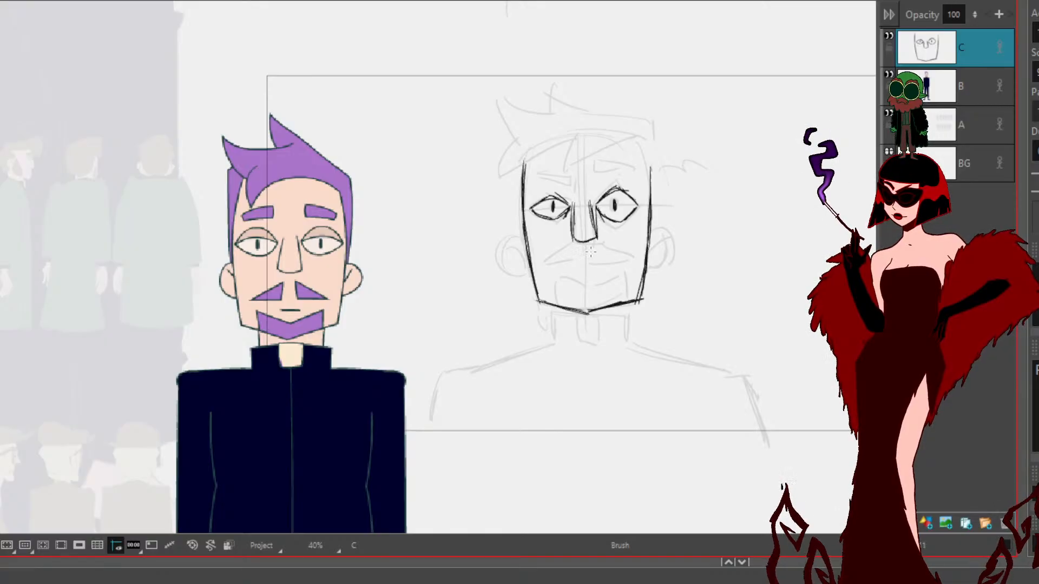
Step: Draw the man's two-part triangular moustache, short mouth line and angular goatee on the chin
left_click_drag(591, 246, 590, 265)
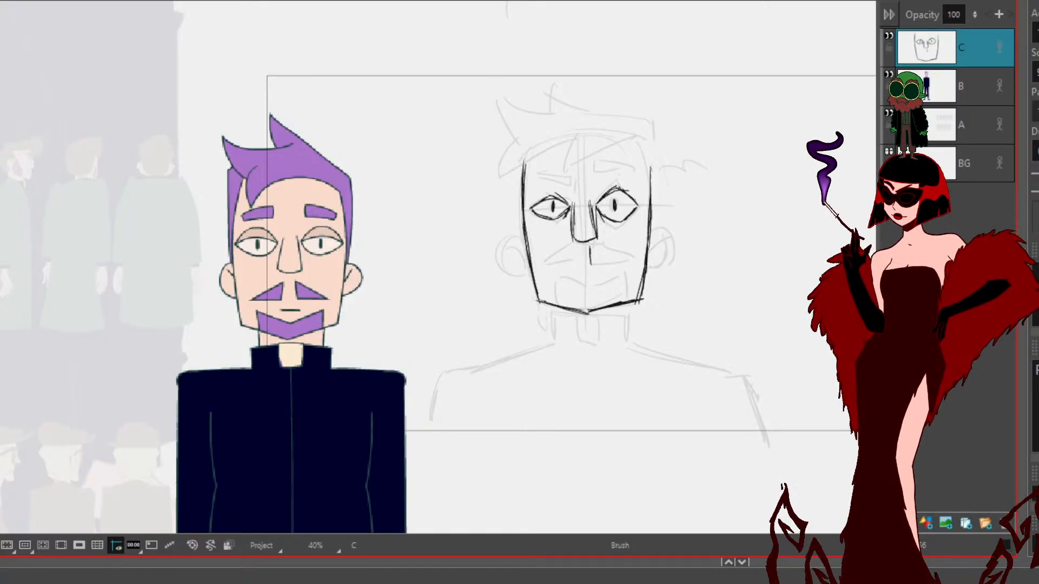
mouse_move(587, 248)
left_mouse_down()
mouse_move(633, 248)
mouse_move(594, 264)
mouse_move(557, 255)
mouse_move(538, 263)
mouse_move(634, 251)
mouse_move(616, 261)
left_mouse_up()
mouse_move(592, 295)
left_mouse_down()
mouse_move(620, 282)
mouse_move(618, 301)
mouse_move(558, 288)
mouse_move(559, 309)
mouse_move(612, 287)
mouse_move(592, 277)
left_mouse_up()
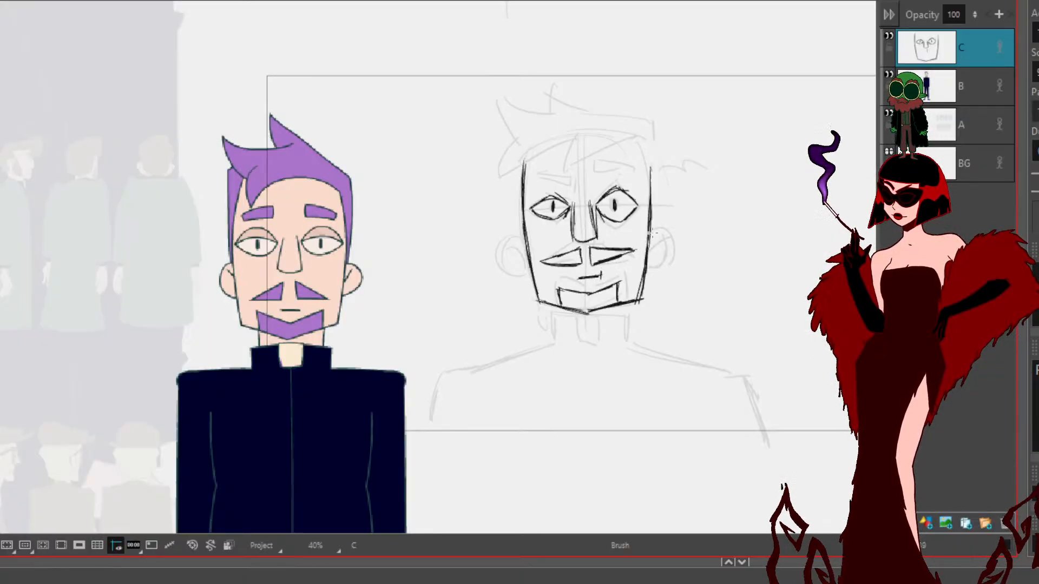
Step: Draw the man's slanted and raised eyebrows and add a rounded ear on each side of the head
mouse_move(592, 166)
left_mouse_down()
mouse_move(596, 176)
mouse_move(611, 172)
mouse_move(616, 159)
mouse_move(601, 162)
mouse_move(631, 171)
mouse_move(532, 183)
mouse_move(571, 188)
mouse_move(616, 171)
left_mouse_up()
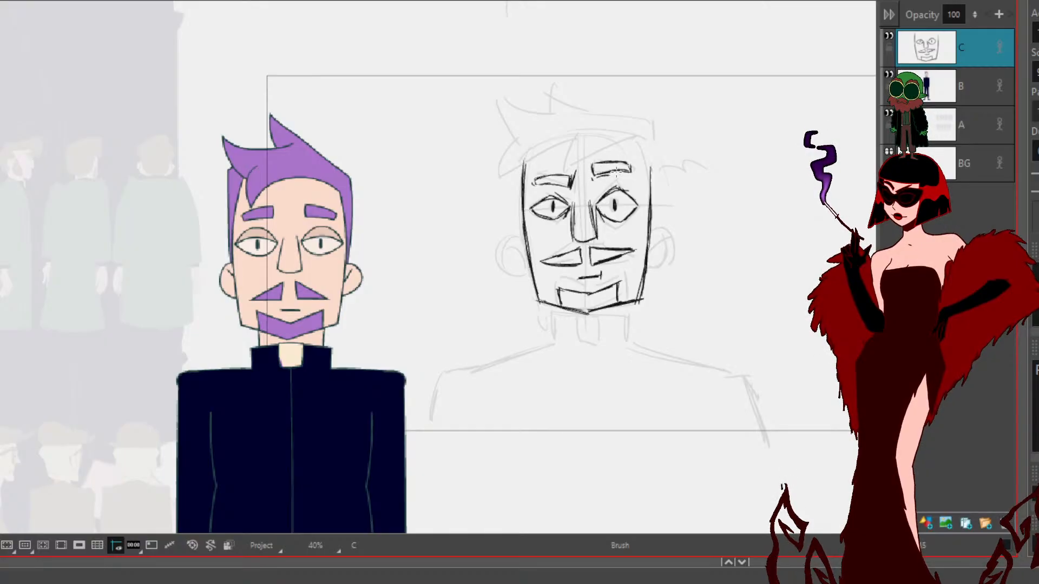
mouse_move(529, 237)
left_mouse_down()
mouse_move(512, 249)
mouse_move(511, 240)
mouse_move(526, 274)
mouse_move(515, 271)
mouse_move(526, 239)
mouse_move(516, 244)
mouse_move(529, 267)
left_mouse_up()
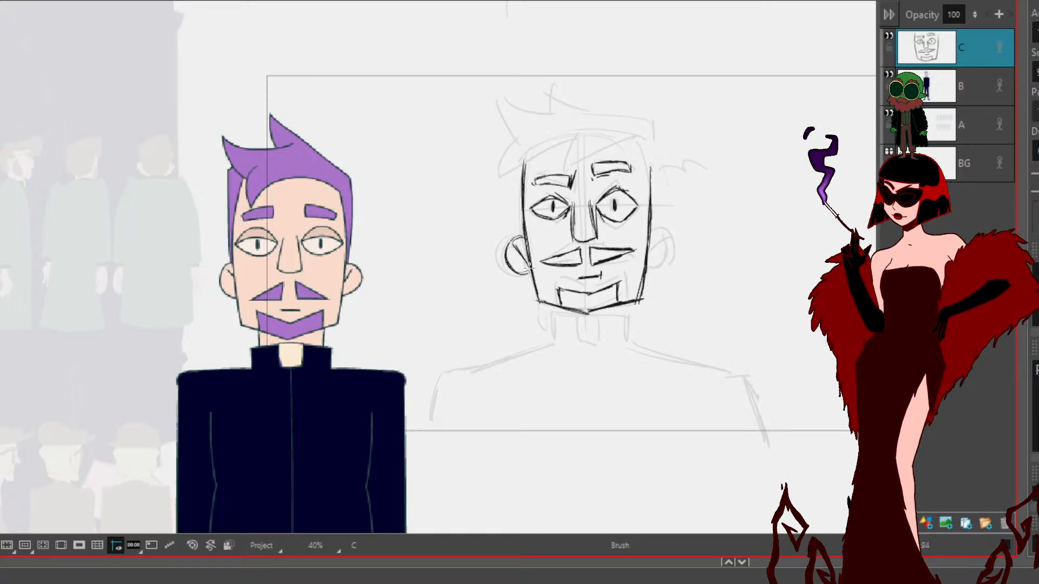
mouse_move(650, 238)
left_mouse_down()
mouse_move(668, 234)
mouse_move(672, 255)
mouse_move(648, 266)
mouse_move(667, 261)
mouse_move(657, 232)
mouse_move(647, 261)
left_mouse_up()
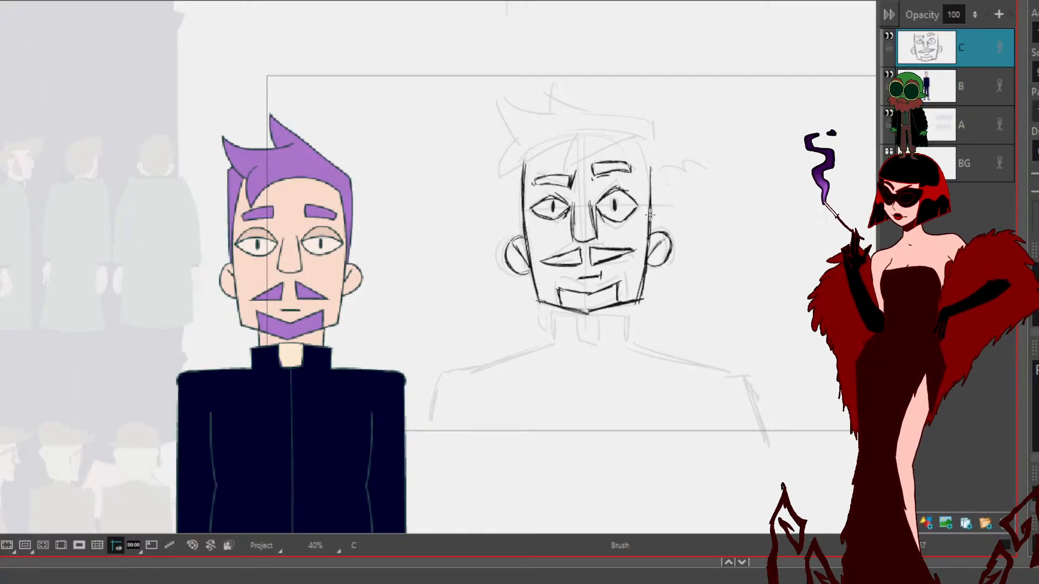
Step: Draw the man's hair with a curved hairline, two swept spikes on top and thickened strands down both sides
mouse_move(646, 154)
left_mouse_down()
mouse_move(587, 147)
mouse_move(611, 144)
mouse_move(549, 179)
mouse_move(563, 130)
mouse_move(526, 152)
mouse_move(496, 114)
mouse_move(506, 147)
left_mouse_up()
left_click_drag(495, 111, 574, 108)
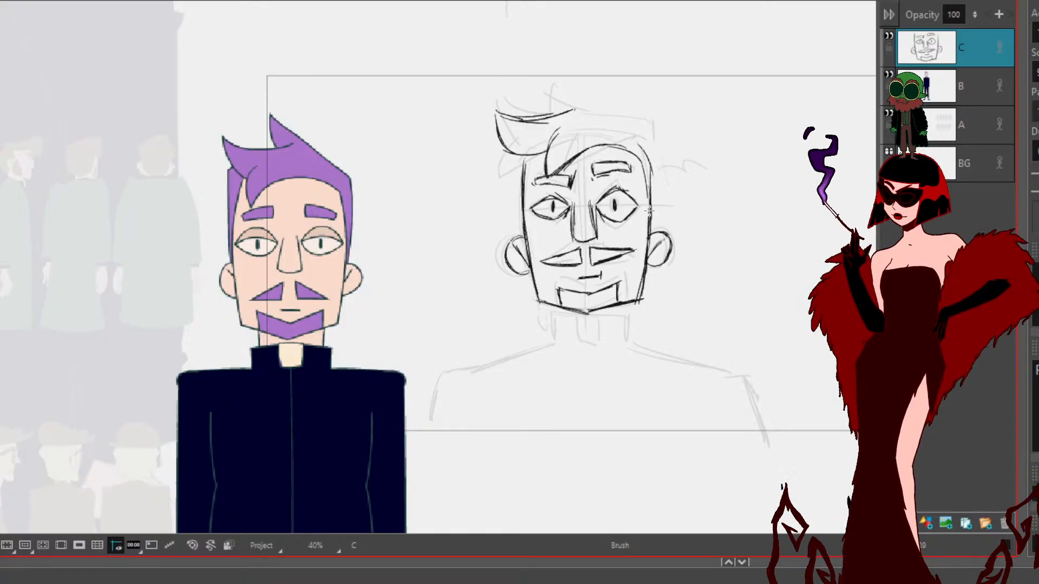
mouse_move(653, 223)
left_mouse_down()
mouse_move(650, 115)
mouse_move(590, 109)
mouse_move(532, 86)
mouse_move(539, 119)
left_mouse_up()
mouse_move(529, 79)
left_mouse_down()
mouse_move(599, 124)
mouse_move(528, 150)
mouse_move(515, 145)
mouse_move(516, 156)
mouse_move(544, 143)
mouse_move(526, 160)
mouse_move(533, 150)
mouse_move(522, 150)
mouse_move(512, 172)
mouse_move(517, 212)
left_mouse_up()
left_click_drag(513, 155, 529, 242)
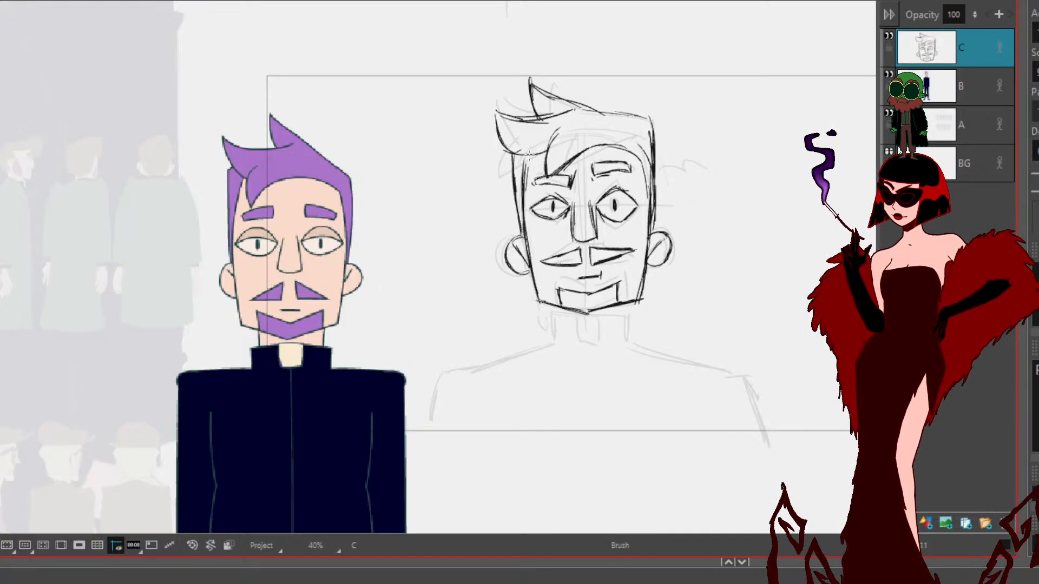
left_click_drag(653, 183, 649, 233)
left_click_drag(653, 141, 648, 235)
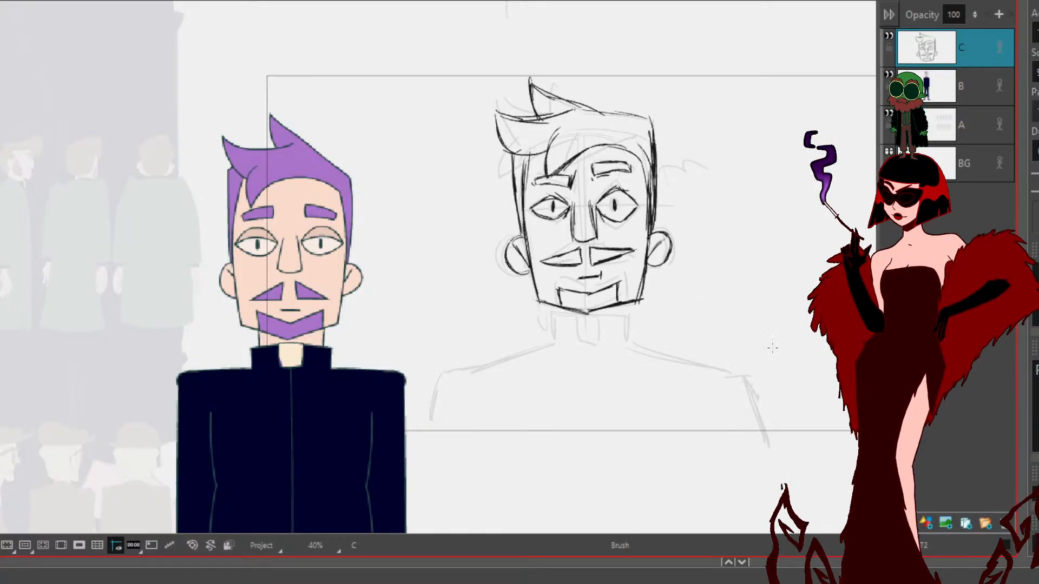
Step: Draw the man's short neck and upright collar with the small rectangular insert at its centre
left_click_drag(557, 306, 557, 314)
left_click_drag(628, 303, 627, 312)
left_click_drag(557, 308, 559, 328)
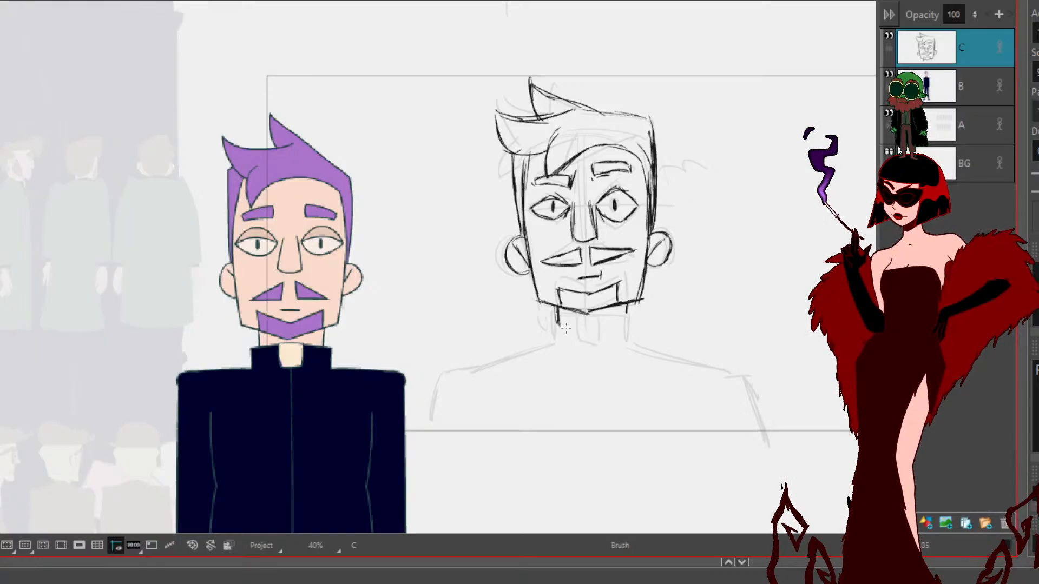
left_click_drag(545, 323, 634, 317)
left_click_drag(547, 325, 551, 340)
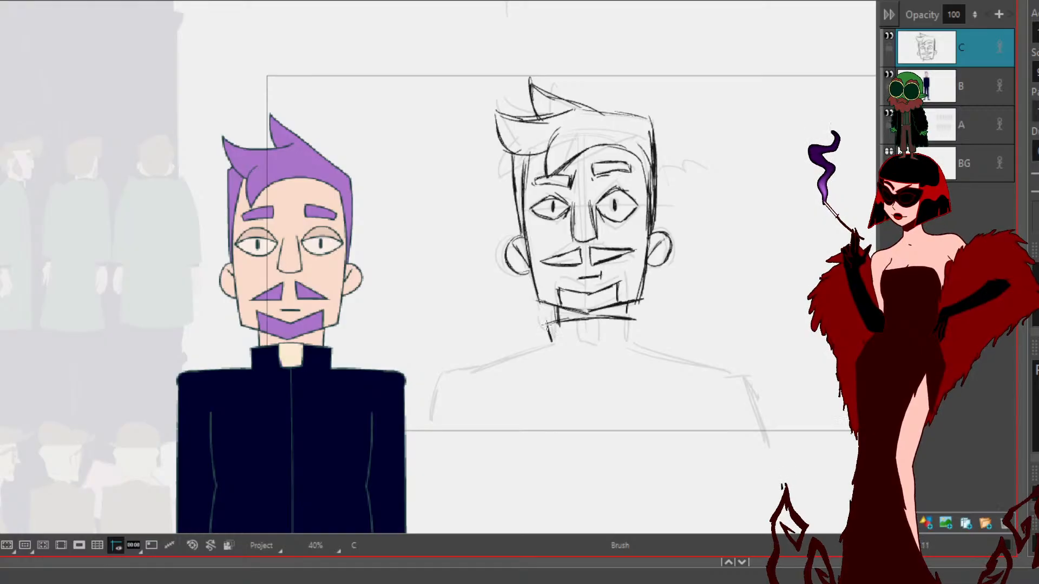
left_click_drag(635, 320, 631, 340)
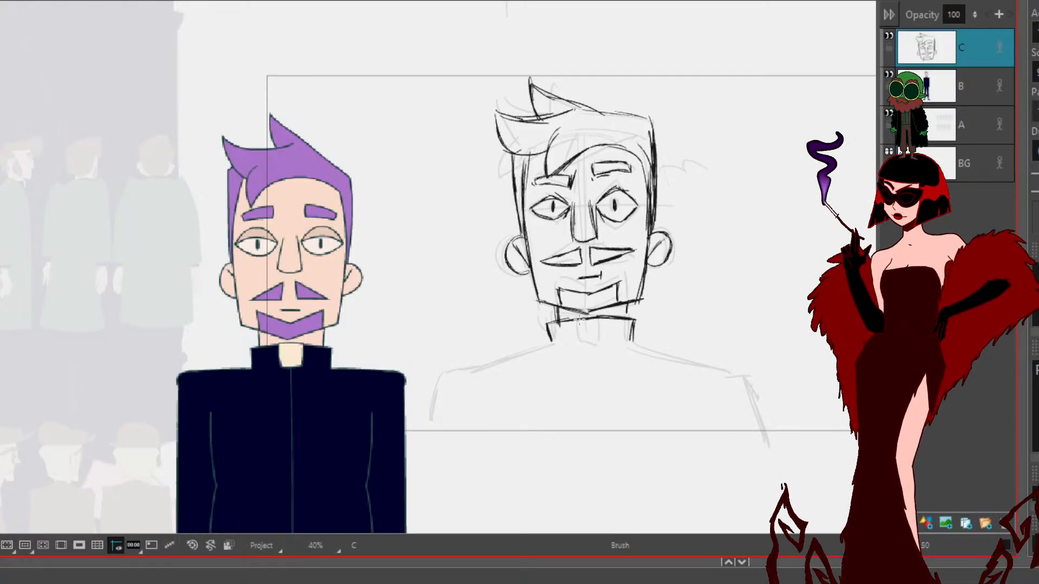
mouse_move(580, 318)
left_mouse_down()
mouse_move(582, 343)
mouse_move(578, 319)
mouse_move(605, 316)
mouse_move(592, 343)
mouse_move(602, 343)
mouse_move(608, 328)
mouse_move(581, 341)
left_mouse_up()
Step: Draw the man's sloping shoulders, upper arms and the jacket's vertical centre seam
mouse_move(505, 354)
left_mouse_down()
mouse_move(441, 377)
mouse_move(436, 414)
left_mouse_up()
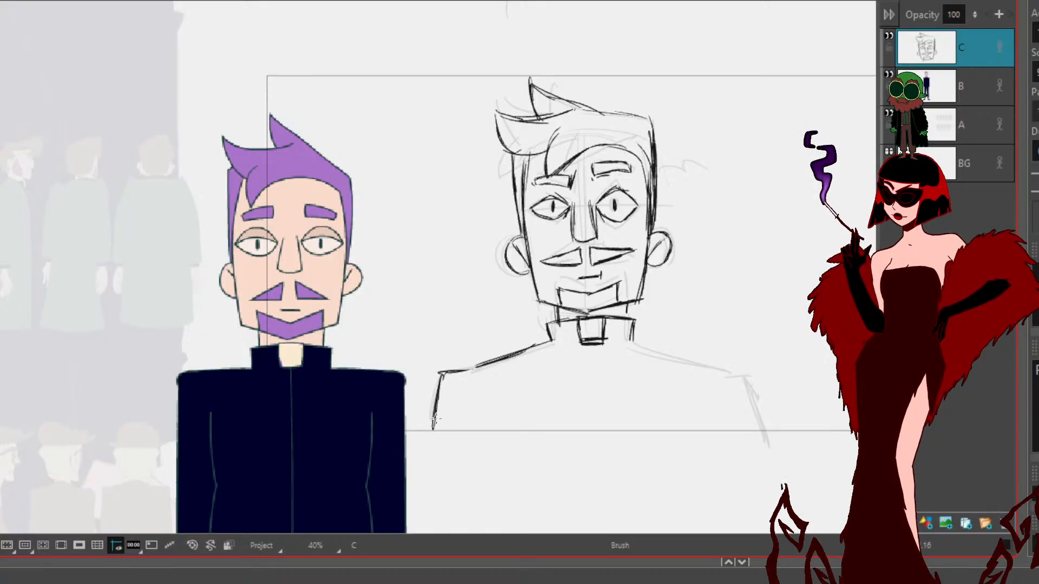
mouse_move(636, 344)
left_mouse_down()
mouse_move(742, 372)
mouse_move(767, 441)
left_mouse_up()
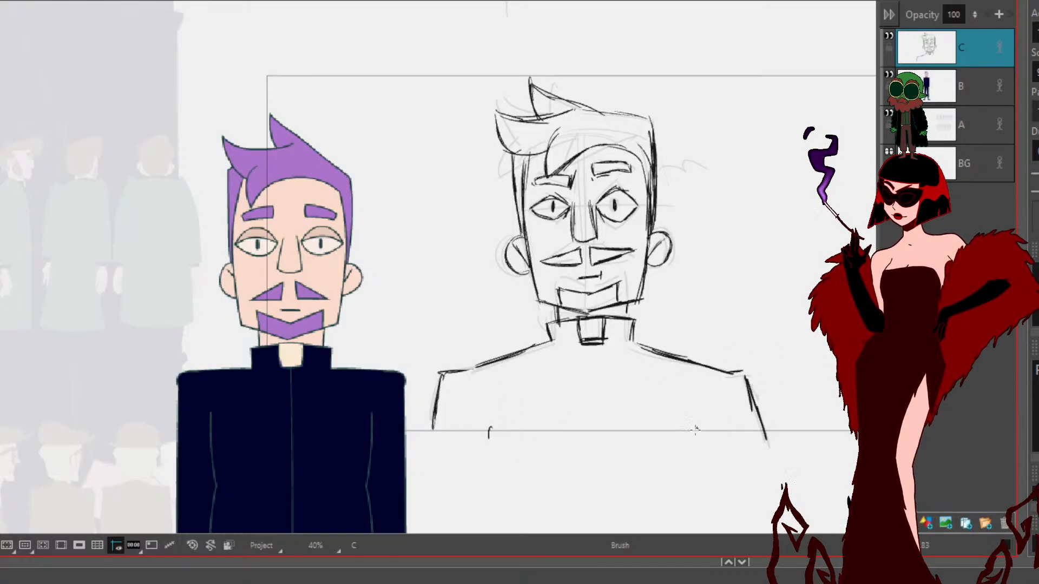
left_click_drag(593, 347, 599, 453)
Step: Copy the finished drawing of the man and set rough layer A's opacity to 10 in the following two-character panel
key("alt+s")
mouse_move(647, 52)
left_mouse_down()
mouse_move(839, 254)
mouse_move(682, 60)
left_mouse_up()
left_click(787, 23)
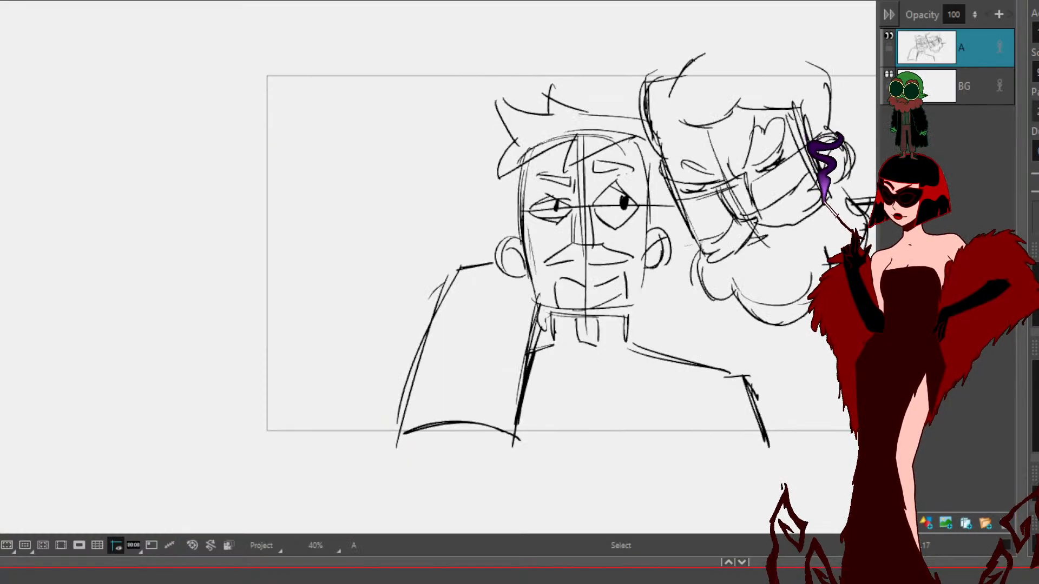
left_click(954, 15)
type("10")
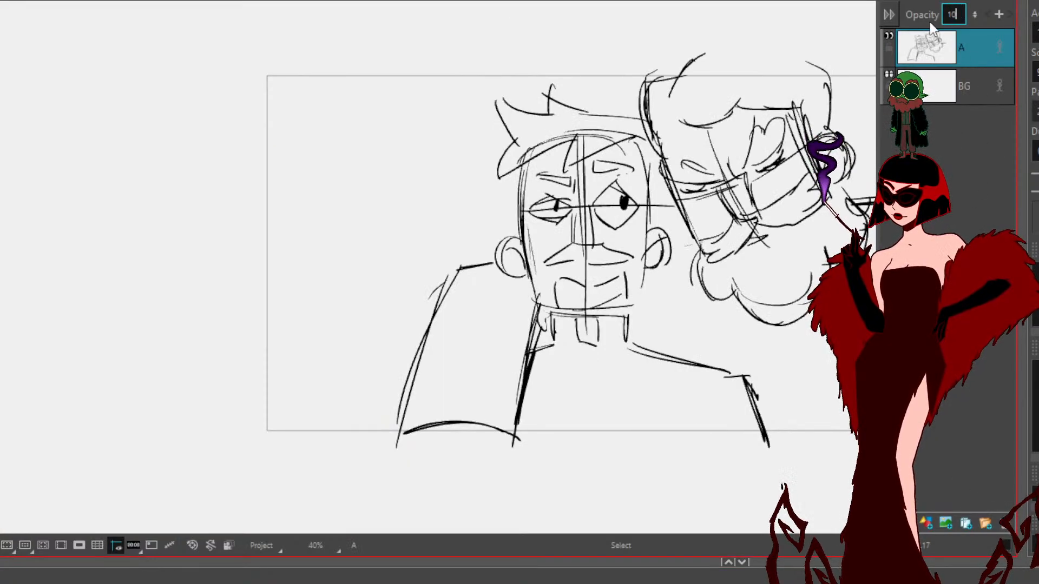
key("Return")
Step: Undo the paste onto rough layer A and paste the drawn man onto a new layer B above it
key("ctrl+v")
key("ctrl+z")
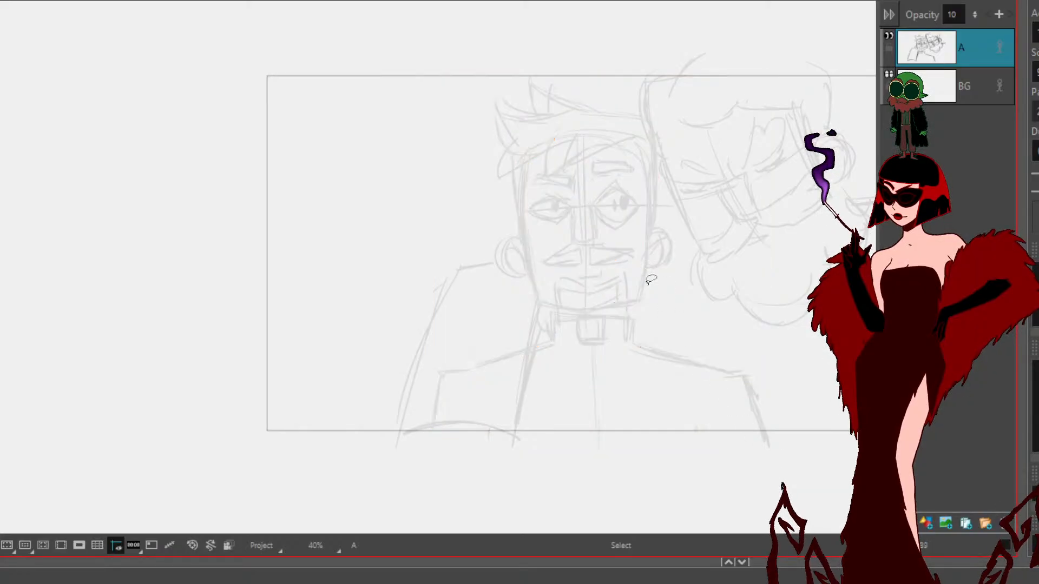
left_click(925, 523)
key("ctrl+v")
left_click(693, 495)
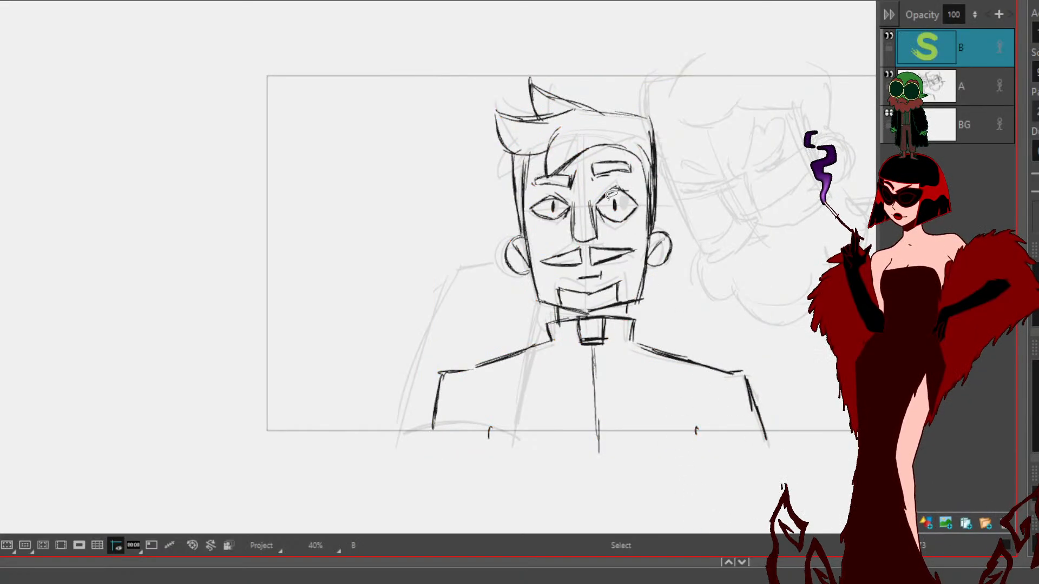
Step: Select both of the man's pupils and nudge them together toward the bearded man
scroll(612, 195, "up", 4)
left_click(636, 220)
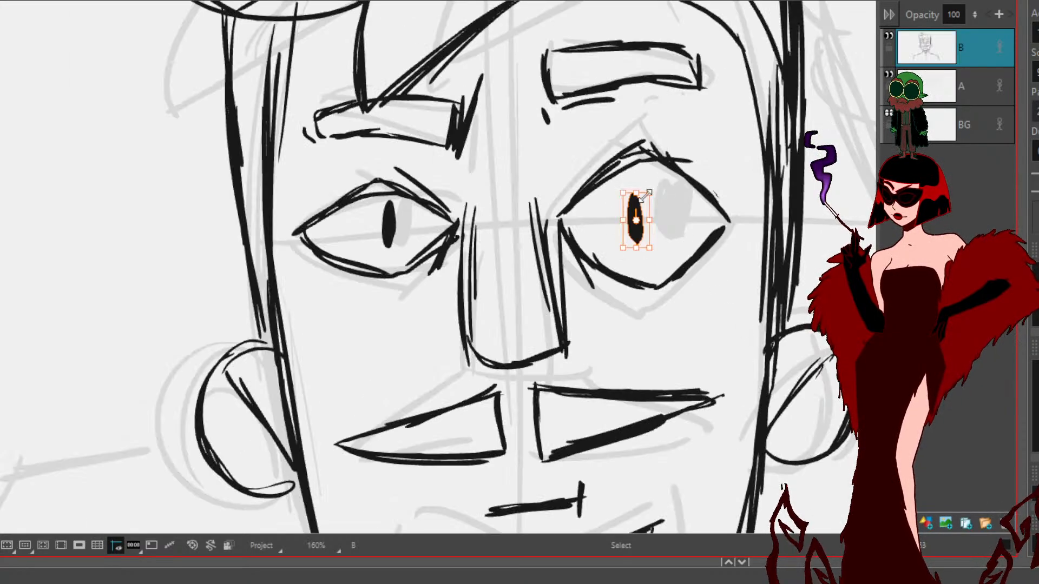
left_click_drag(390, 206, 377, 213)
key("Right")
key("Right")
key("Right")
key("Right")
key("Right")
key("Right")
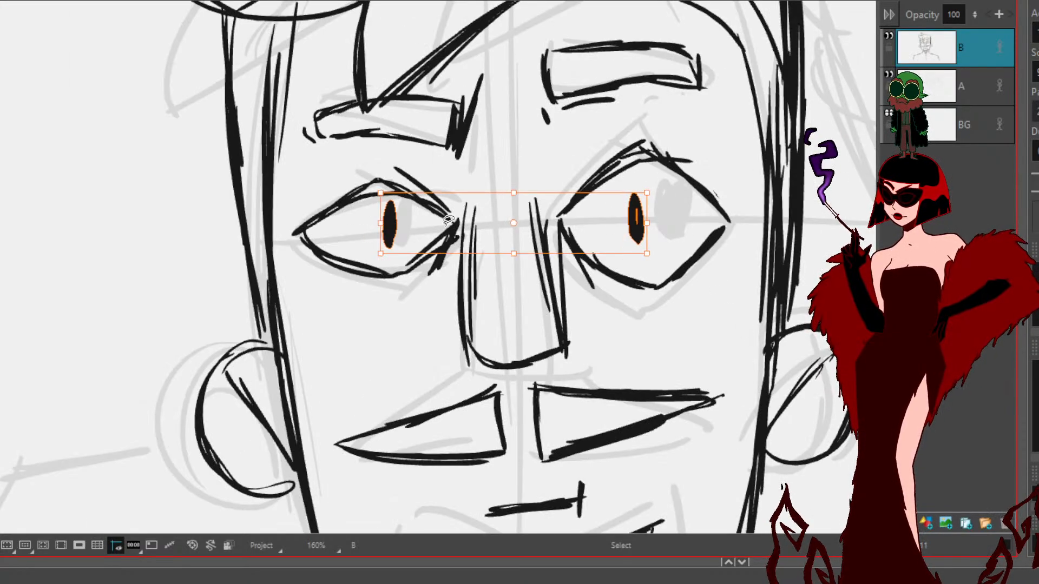
key("Right")
key("Right")
key("Right")
key("Right")
key("Right")
key("Right")
key("Right")
key("Right")
key("Right")
key("Right")
key("Right")
key("Right")
key("Right")
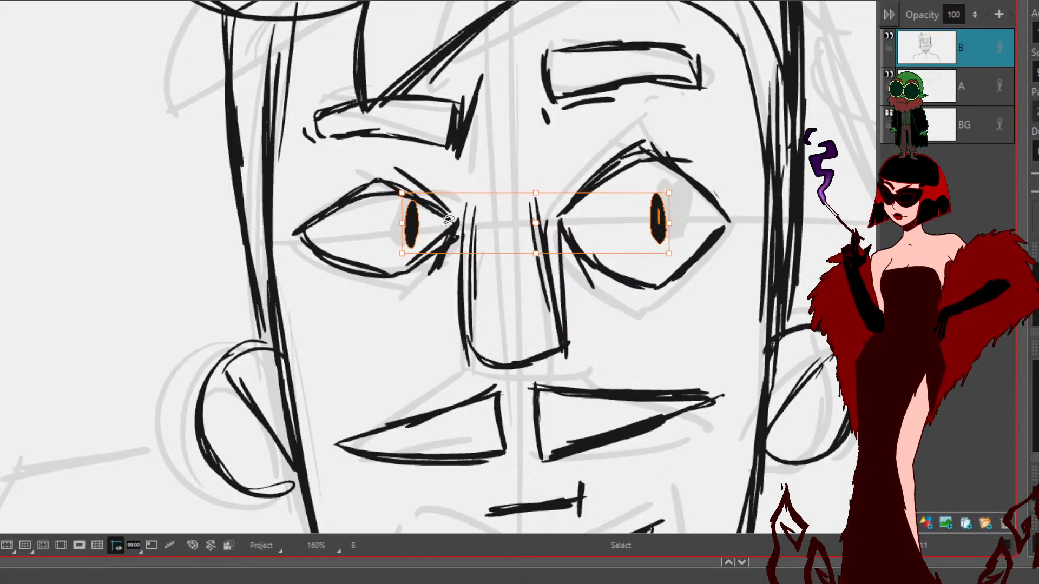
left_click(139, 276)
Step: Nudge only the pupil of the wider eye slightly further toward the bearded man
left_click(661, 215)
key("Right")
key("Right")
key("Right")
key("Right")
left_click(197, 279)
scroll(479, 184, "down", 5)
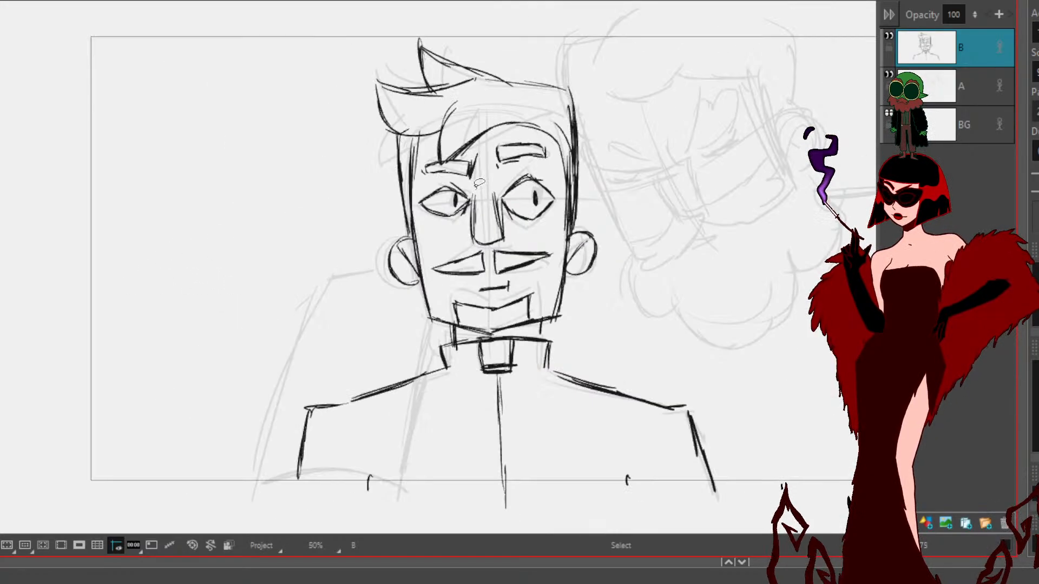
Step: Copy the man with the shifted pupils, try pasting him onto rough layer A of the next panel, and undo that paste
scroll(476, 188, "up", 1)
mouse_move(695, 473)
left_mouse_down()
mouse_move(637, 75)
mouse_move(802, 329)
mouse_move(803, 319)
left_mouse_up()
left_click(768, 459)
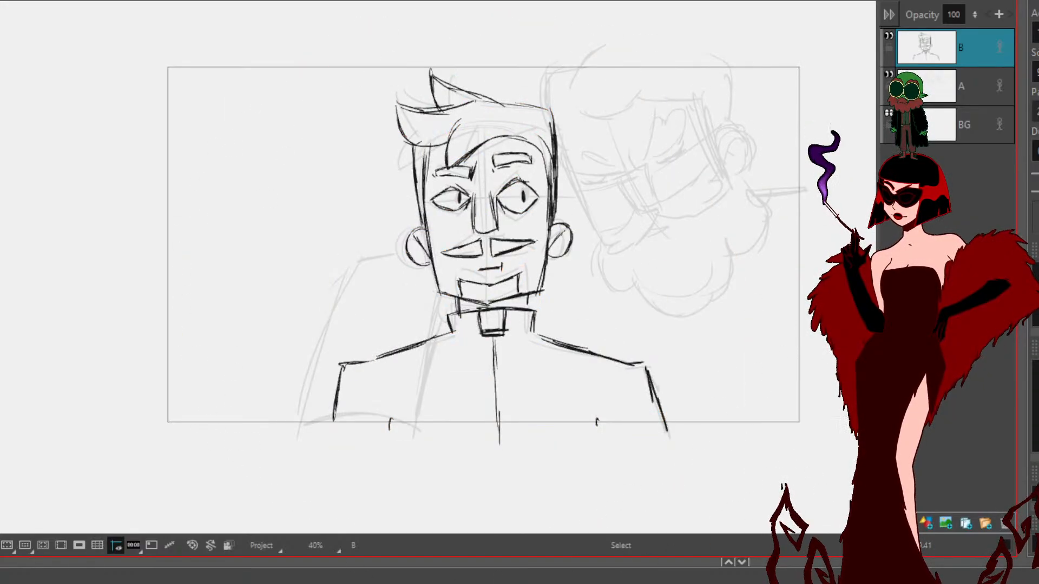
left_click(520, 579)
key("ctrl+v")
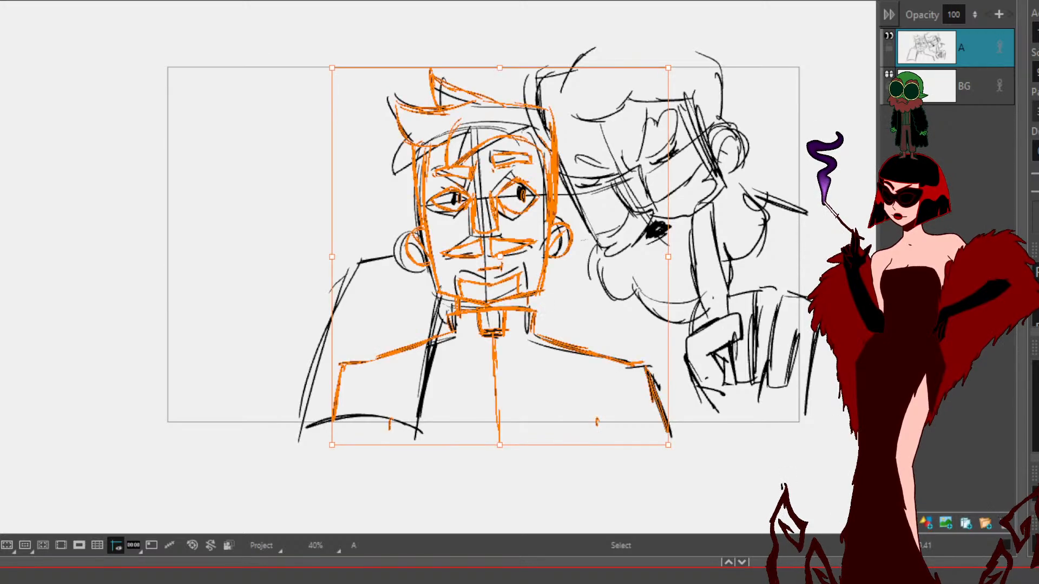
key("ctrl+z")
Step: Fade this panel's rough layer A and paste the copied man onto a new layer B above it
left_click(959, 13)
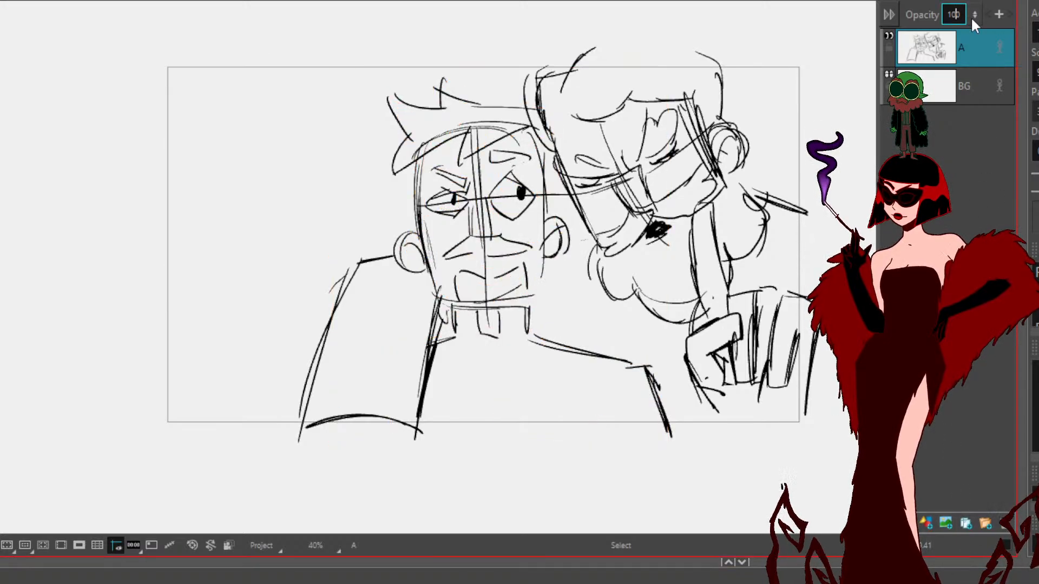
key("Return")
left_click(926, 525)
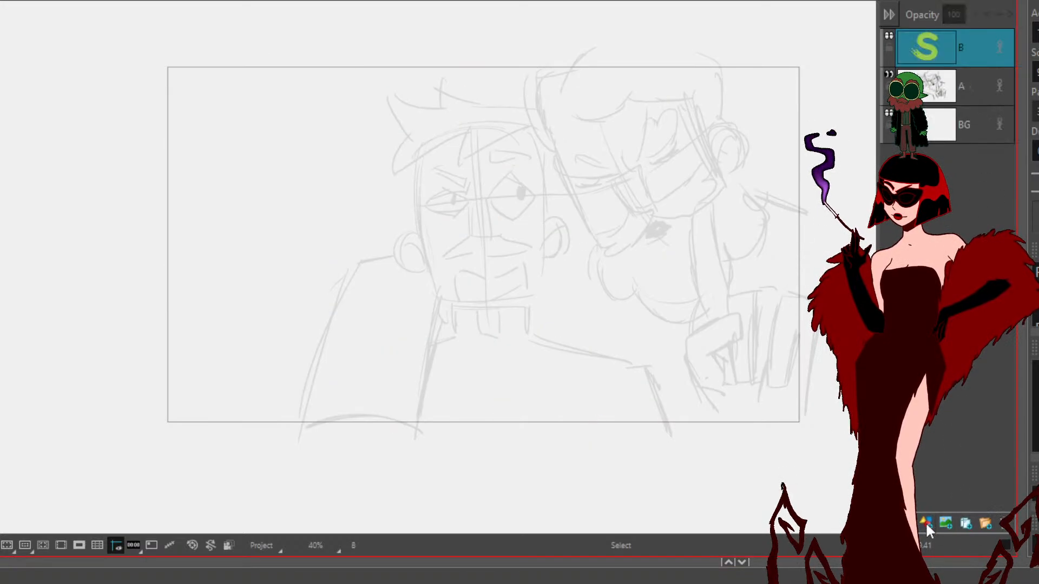
key("ctrl+v")
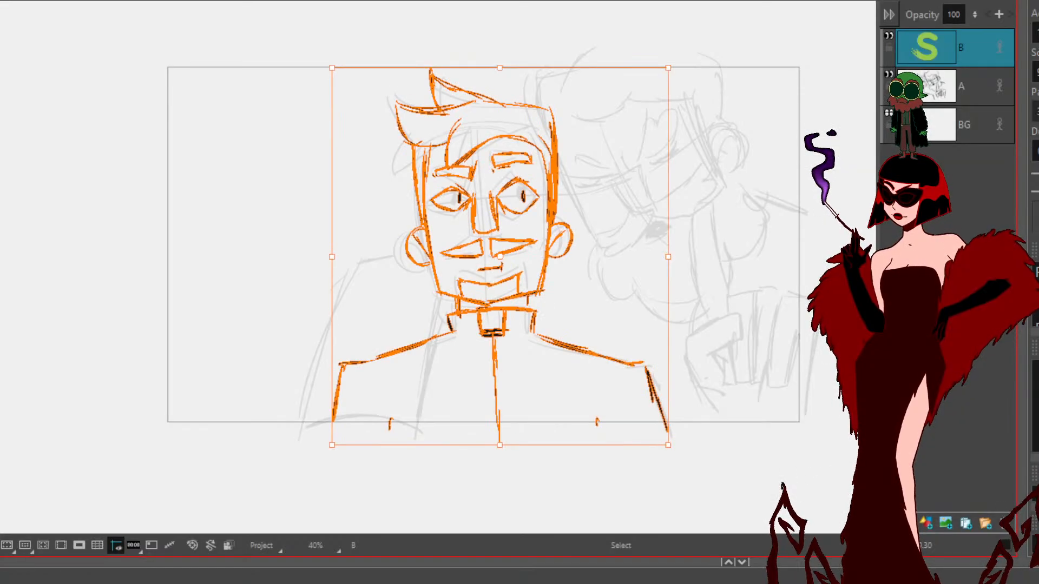
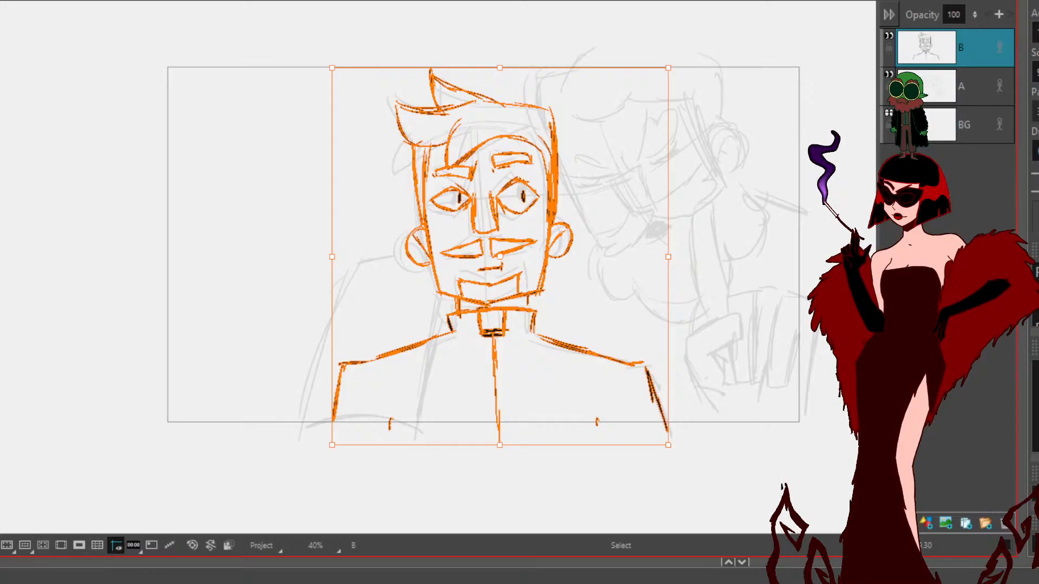
Step: Compare the pasted man with the previous panel and with this panel's rough sketch by flipping panels and toggling layer B
left_click(769, 317)
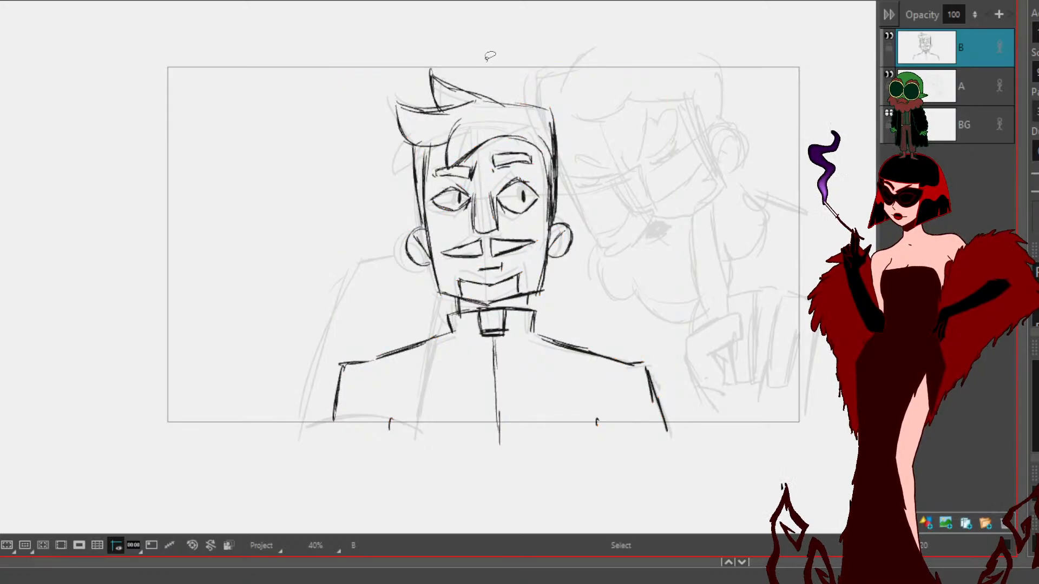
mouse_move(433, 290)
left_mouse_down()
mouse_move(481, 304)
mouse_move(430, 295)
left_mouse_up()
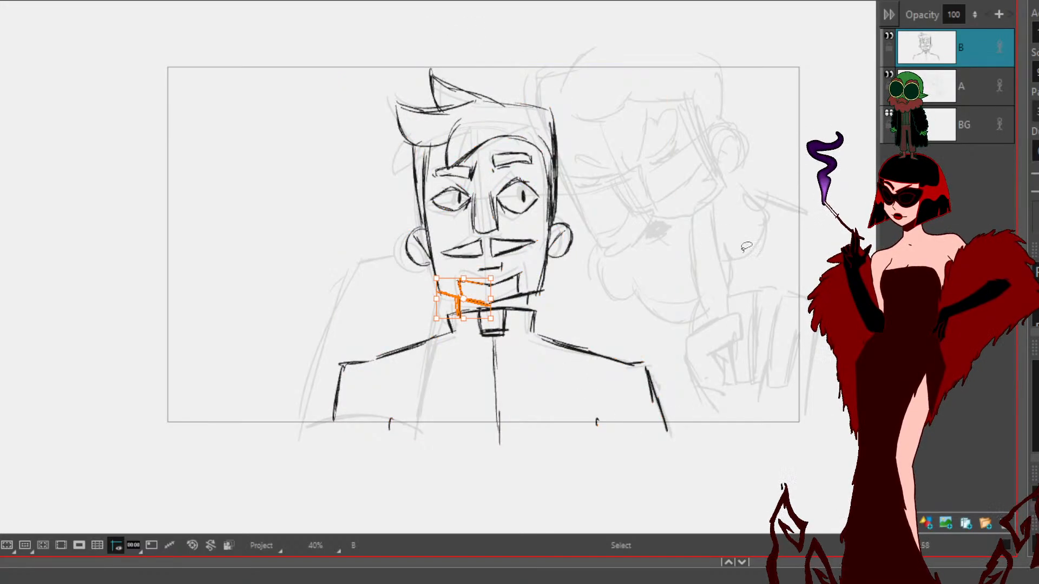
key("comma")
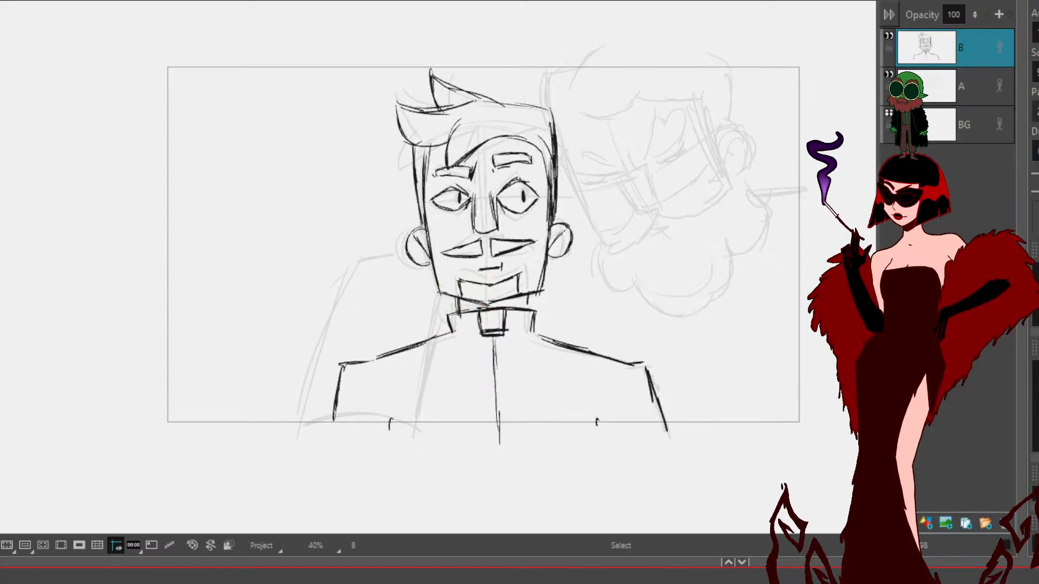
key("period")
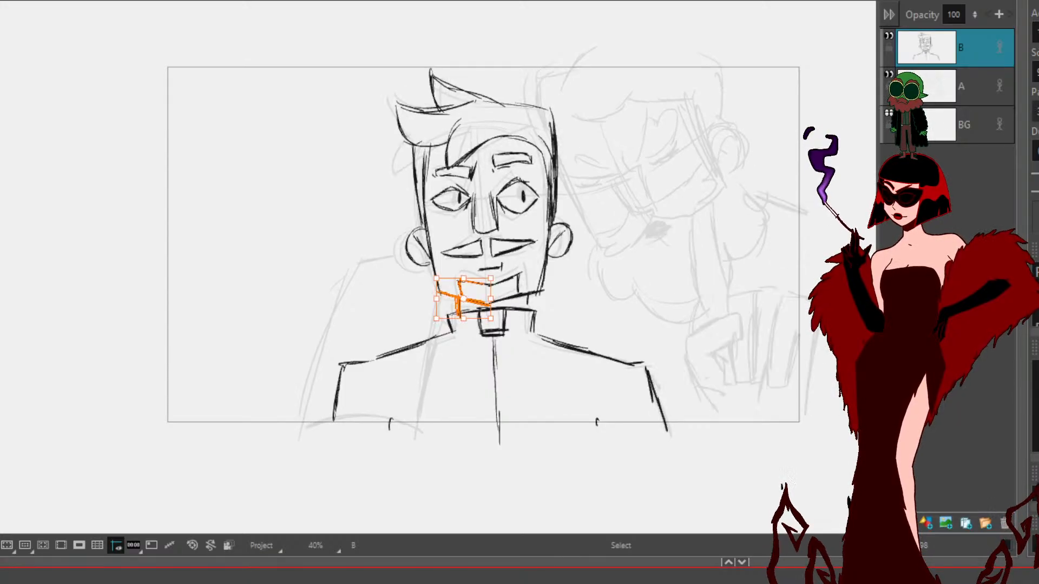
left_click(889, 36)
key("comma")
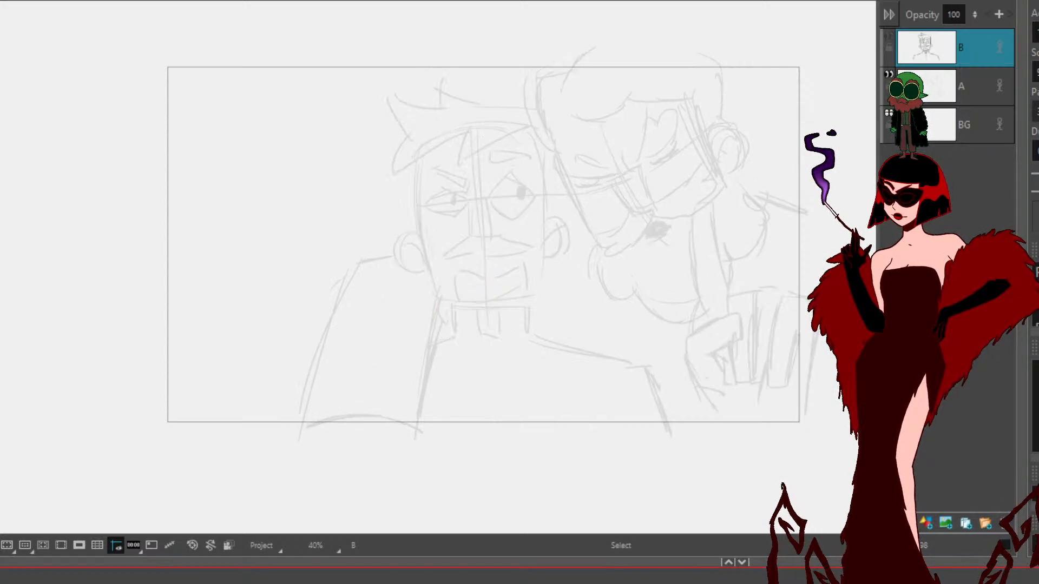
left_click(889, 36)
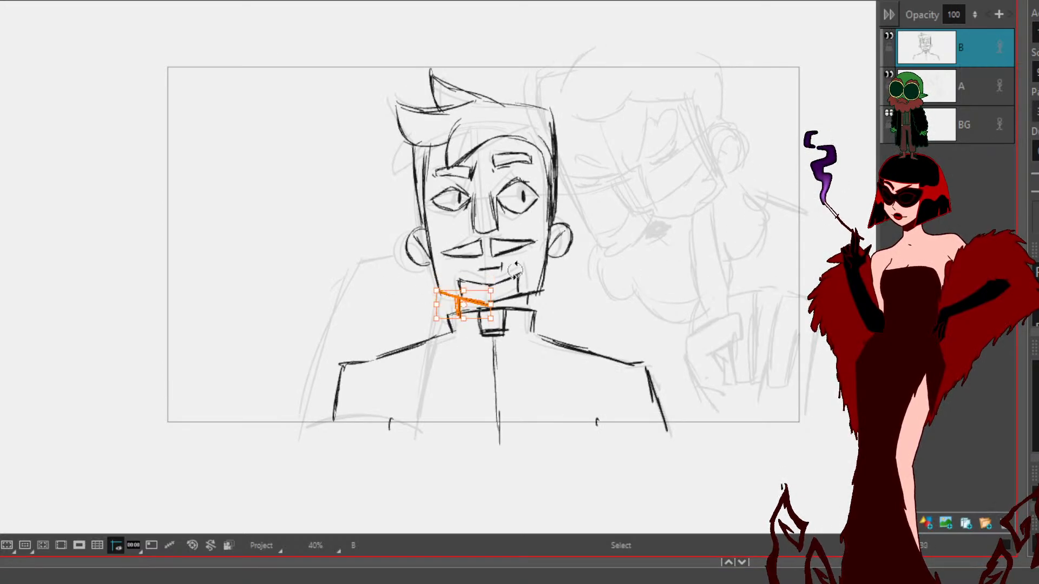
Step: Select all the lines of the man's head and tilt it slightly away from the bearded man, leaving the body in place
mouse_move(461, 57)
left_mouse_down()
mouse_move(420, 301)
mouse_move(514, 295)
mouse_move(598, 272)
mouse_move(476, 81)
left_mouse_up()
left_click_drag(583, 61, 576, 57)
key("ctrl+z")
left_click(787, 297)
mouse_move(425, 280)
left_mouse_down()
mouse_move(453, 297)
mouse_move(520, 292)
mouse_move(544, 278)
mouse_move(598, 170)
mouse_move(401, 159)
left_mouse_up()
left_click_drag(587, 58, 571, 64)
left_click_drag(502, 203, 497, 207)
left_click(626, 164)
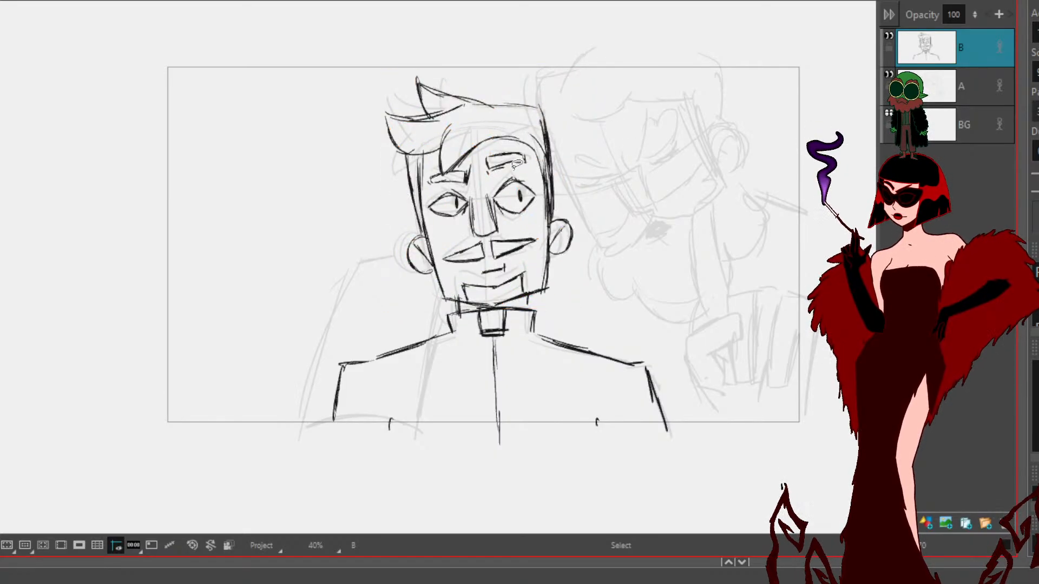
Step: Select both pupils of the tilted head and nudge them slightly further toward the bearded man
scroll(517, 162, "up", 2)
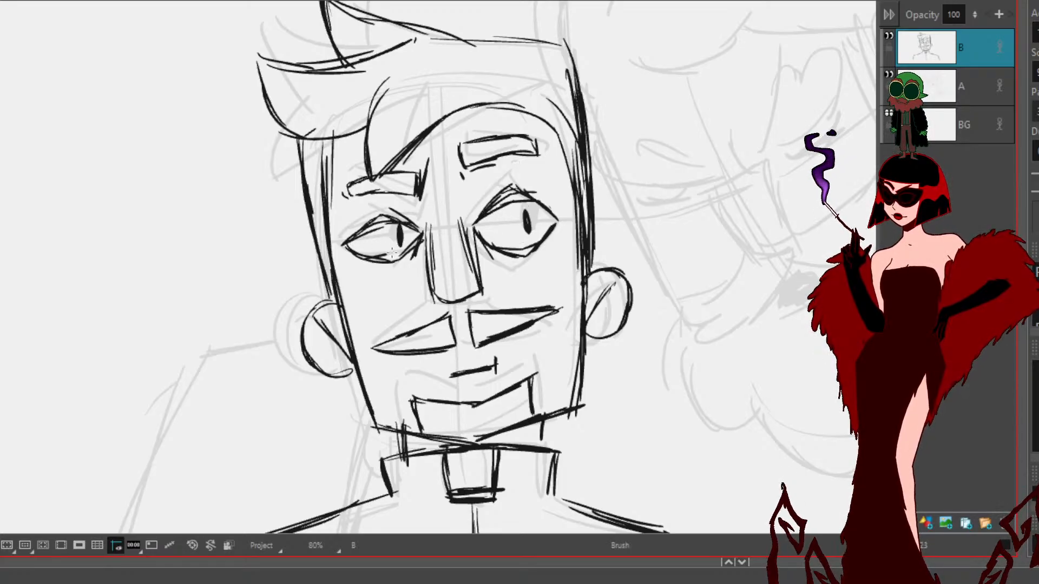
left_click(399, 234)
left_click(527, 221, "shift")
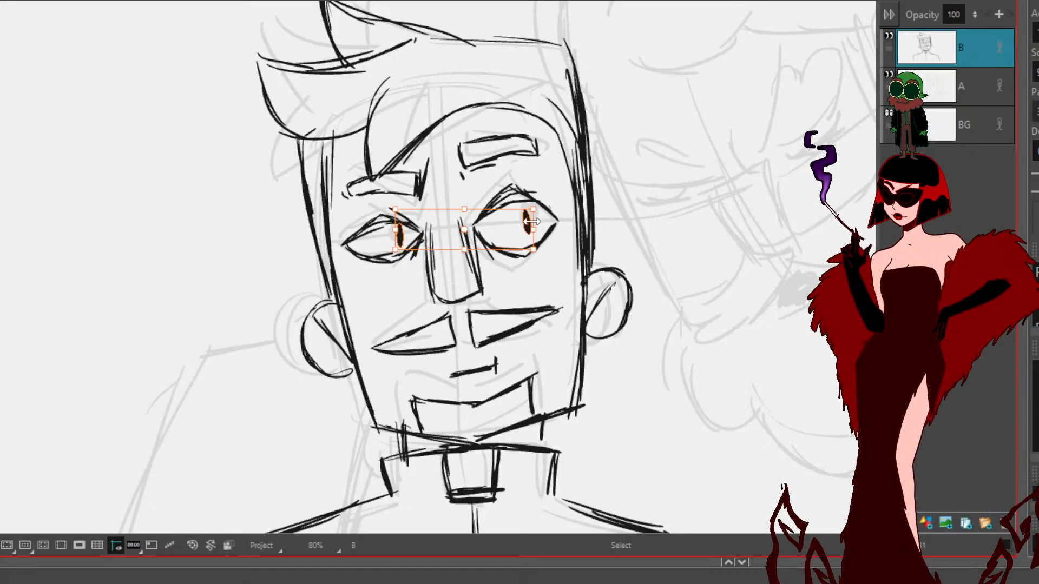
left_click_drag(532, 219, 535, 219)
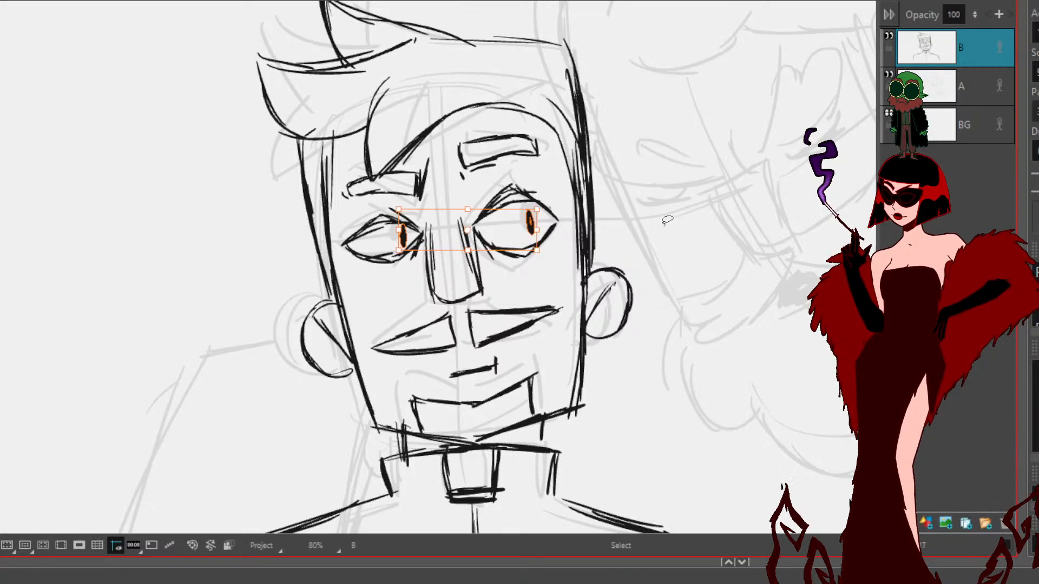
Step: Select the lower and upper lid lines of the man's wider eye in turn and adjust their angle slightly
left_click(562, 273)
left_click(548, 254)
left_click(539, 245)
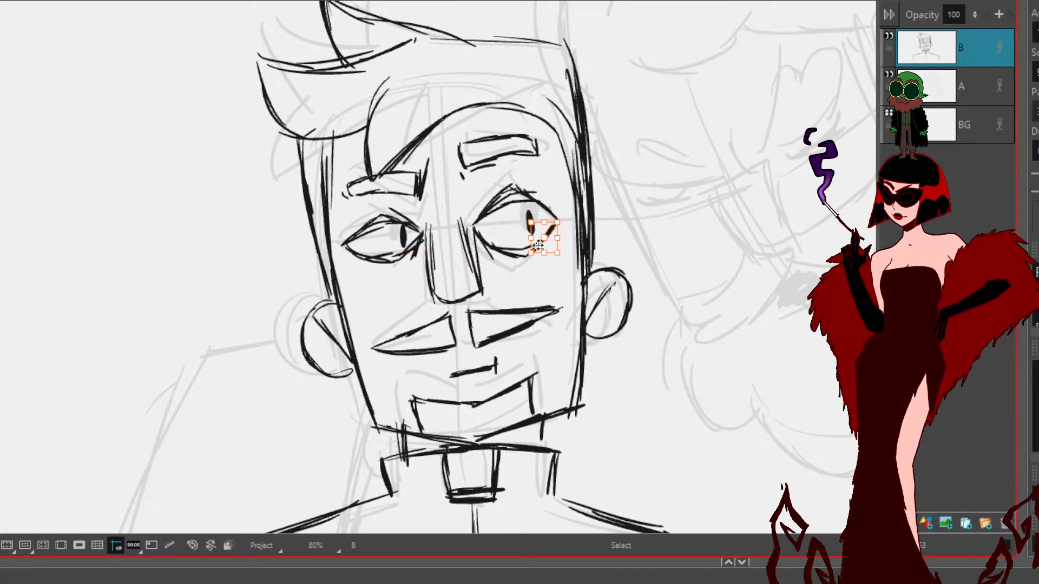
left_click(514, 250)
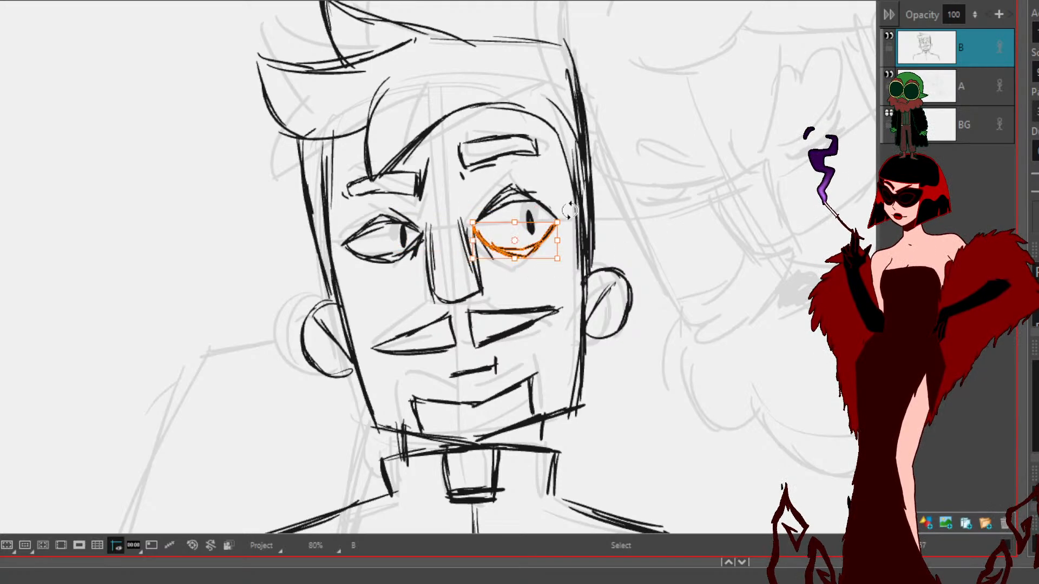
left_click_drag(569, 211, 568, 206)
mouse_move(508, 184)
left_mouse_down()
mouse_move(522, 194)
mouse_move(551, 157)
left_mouse_up()
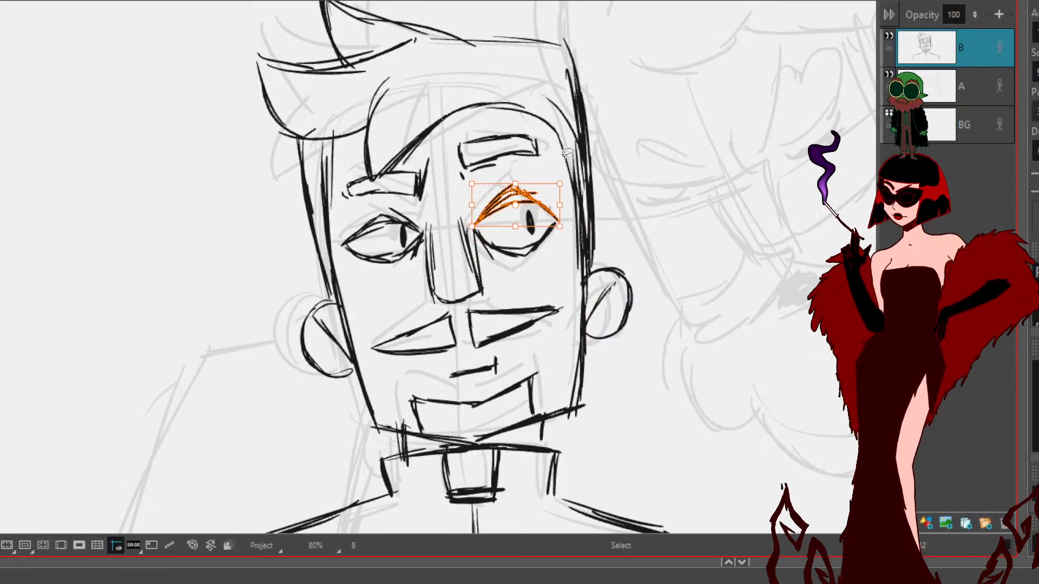
left_click(680, 265)
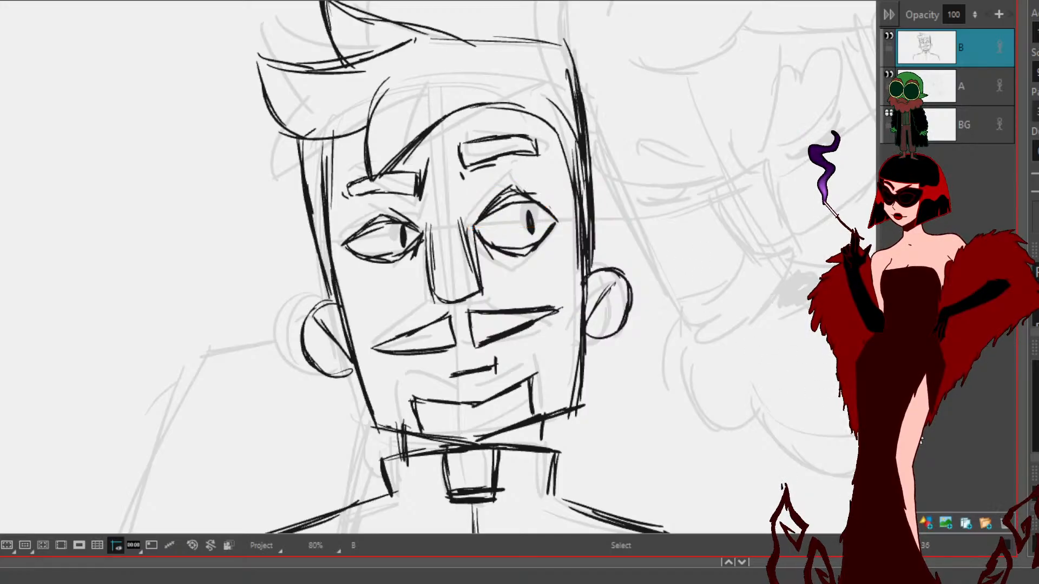
Step: Select the whole moustached man and rotate him very slightly counter-clockwise
scroll(784, 230, "down", 5)
scroll(784, 230, "up", 1)
left_click_drag(725, 429, 616, 422)
mouse_move(691, 478)
left_mouse_down()
mouse_move(663, 95)
mouse_move(699, 477)
left_mouse_up()
left_click_drag(698, 125, 696, 124)
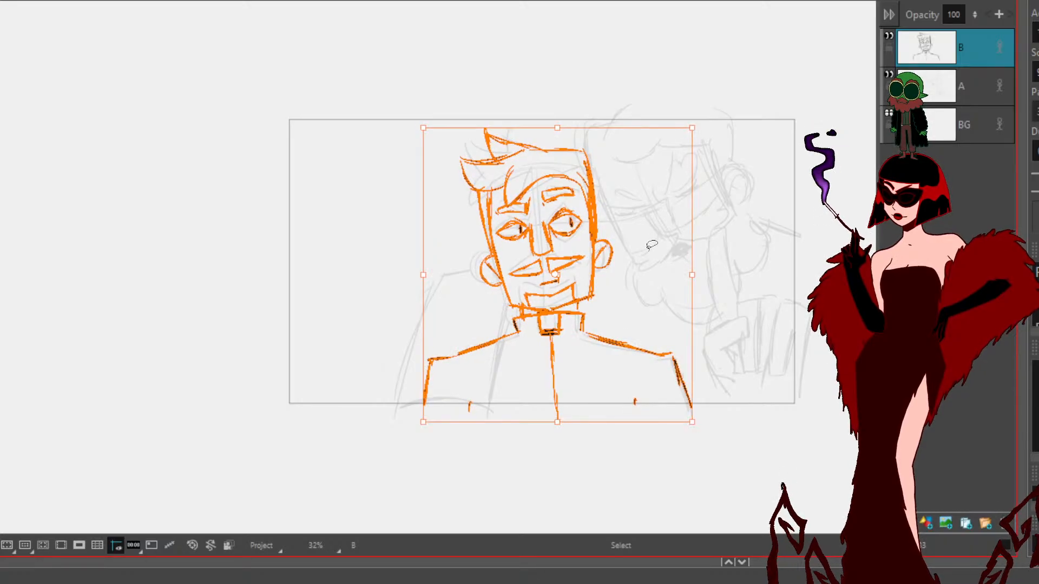
left_click(754, 365)
Step: Select the man's brows, eyes, nose, moustache, mouth and goatee and nudge these features toward the bearded man
scroll(555, 199, "up", 2)
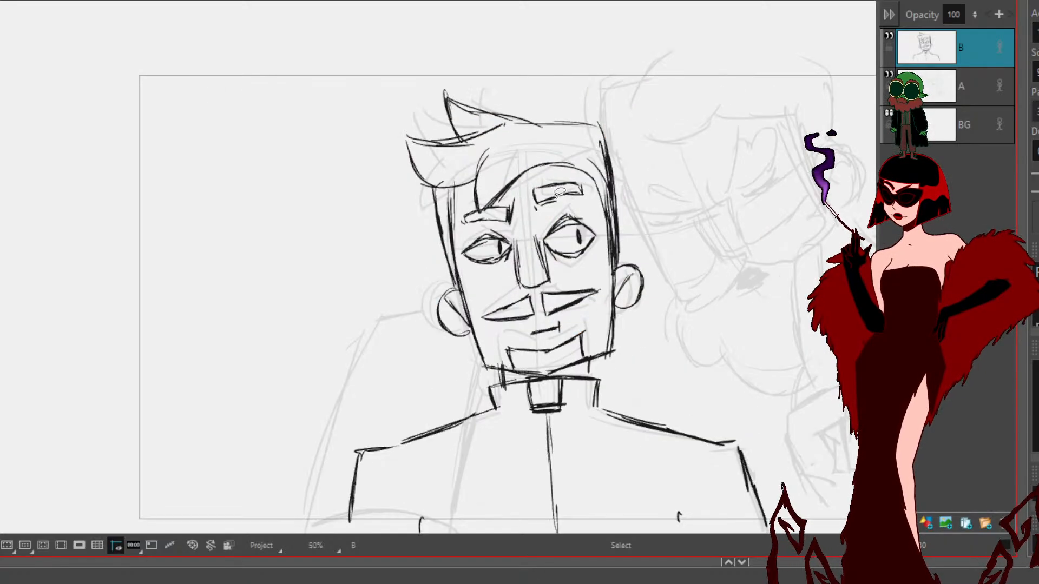
mouse_move(511, 344)
left_mouse_down()
mouse_move(589, 342)
mouse_move(579, 179)
mouse_move(504, 193)
mouse_move(492, 214)
mouse_move(470, 208)
mouse_move(465, 260)
mouse_move(511, 352)
left_mouse_up()
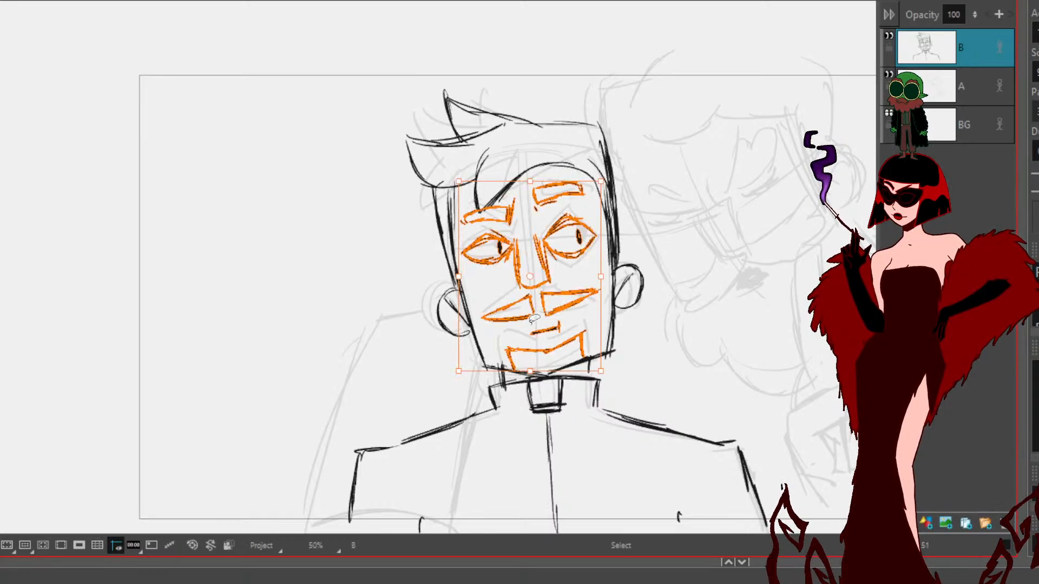
key("Right")
key("Right")
left_click(810, 239)
mouse_move(495, 296)
left_mouse_down()
mouse_move(498, 341)
mouse_move(535, 352)
mouse_move(533, 302)
mouse_move(515, 284)
mouse_move(511, 250)
mouse_move(518, 188)
mouse_move(466, 210)
mouse_move(476, 295)
mouse_move(557, 266)
left_mouse_up()
key("Right")
key("Right")
left_click(677, 245)
key("Right")
key("Right")
left_click(732, 230)
Step: Shift the man's ears slightly away from the bearded man to suggest a head turn, and compare with the previous panel
mouse_move(459, 355)
left_mouse_down()
mouse_move(445, 278)
mouse_move(491, 291)
left_mouse_up()
left_click_drag(430, 313, 427, 313)
left_click(692, 271)
left_click_drag(649, 317, 640, 286)
left_click(700, 267)
left_click(697, 256)
left_click(551, 350)
left_click(698, 321)
left_click_drag(566, 320, 569, 321)
left_click(722, 308)
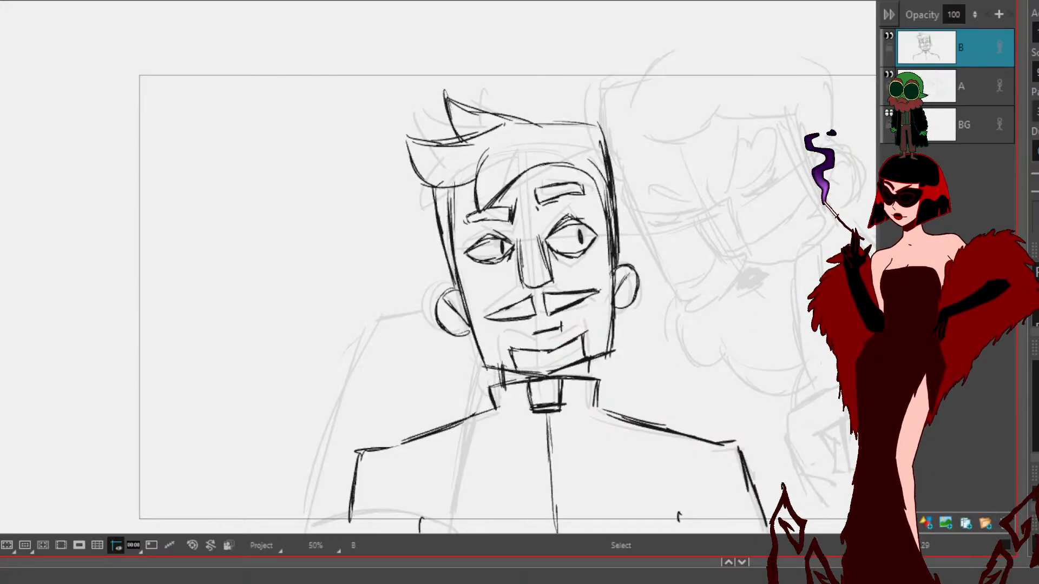
key("Left")
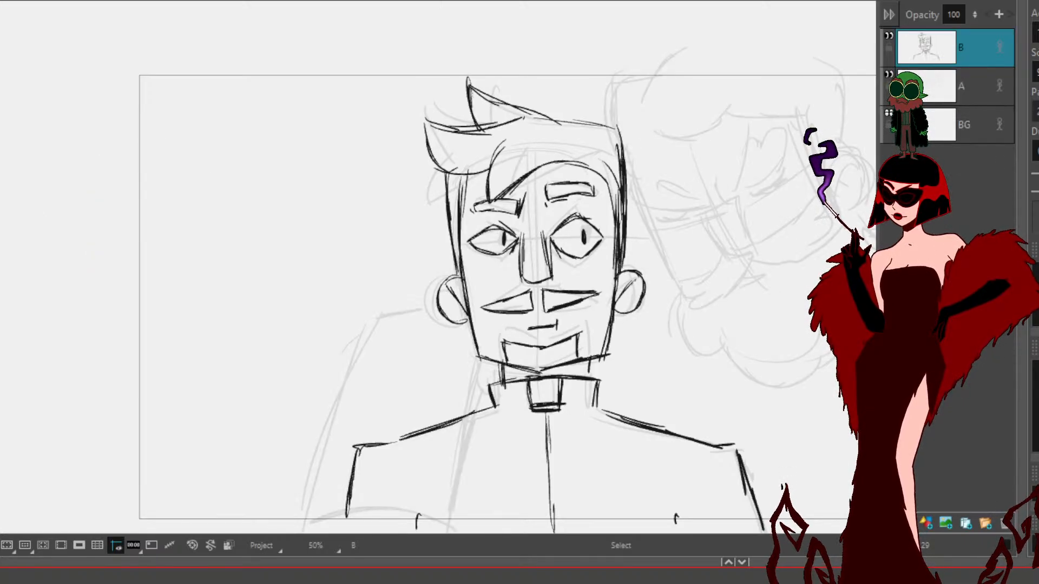
key("Right")
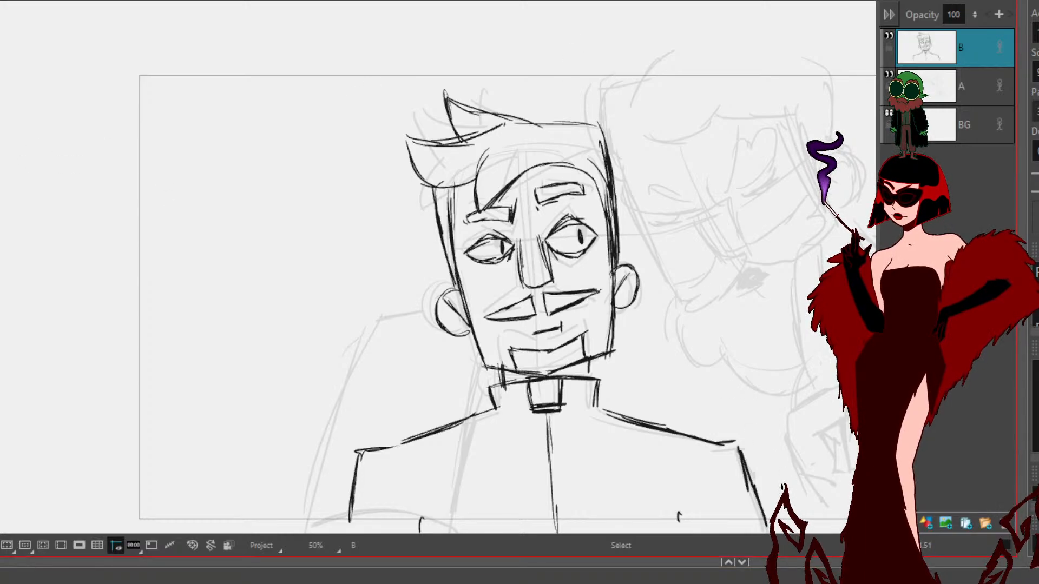
Step: In the panel holding the character references, move the moustached man's colour reference down and away from the line drawing
scroll(648, 164, "down", 4)
scroll(652, 166, "up", 3)
left_click_drag(655, 168, 475, 224)
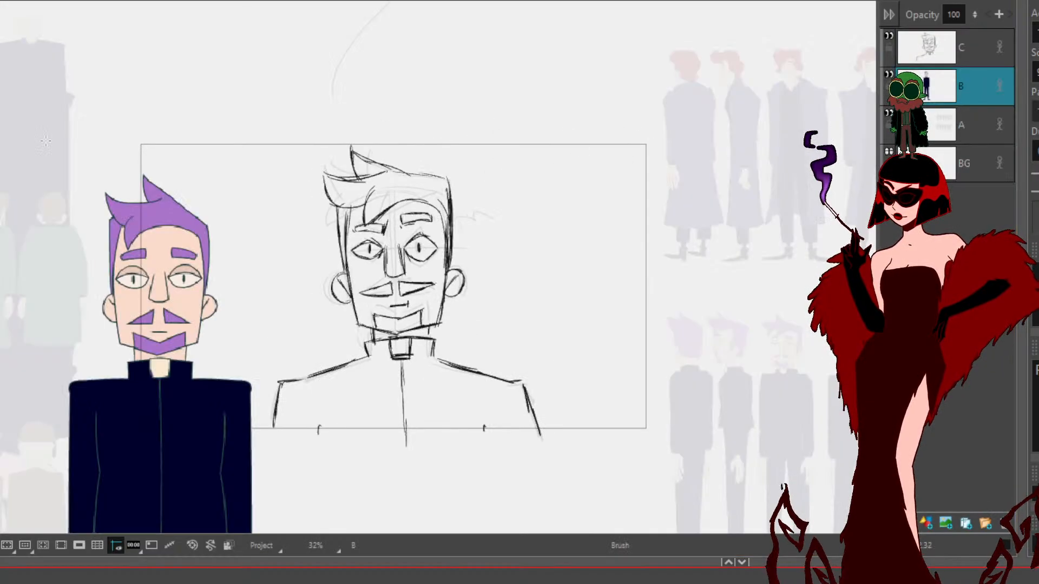
key("alt+s")
left_click(160, 229)
left_click_drag(180, 256, 19, 417)
left_click(209, 327)
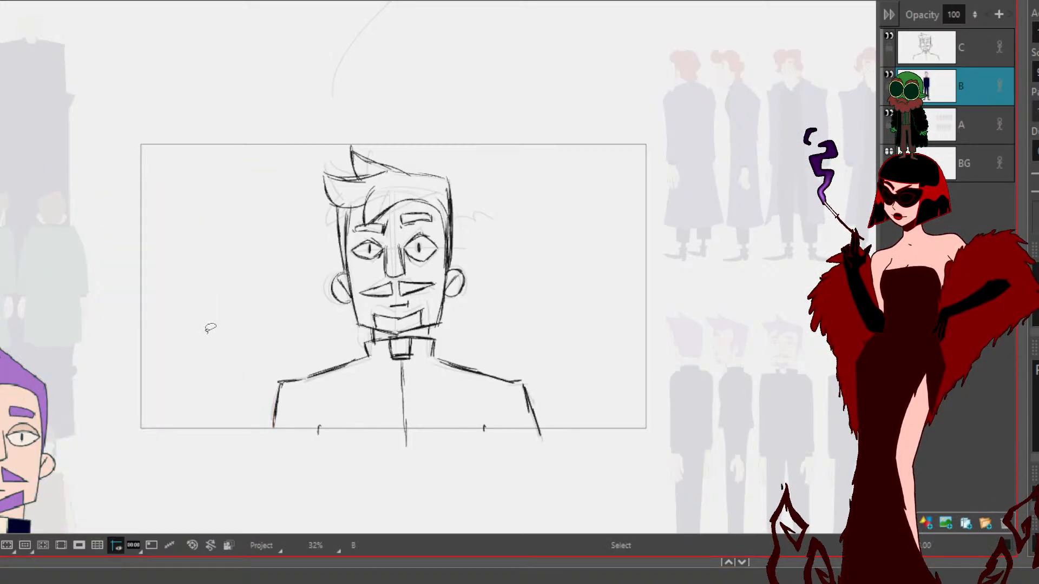
Step: Pick out the bearded man's colour reference on layer A and copy it
scroll(209, 327, "down", 3)
key("space")
left_click_drag(160, 258, 351, 236)
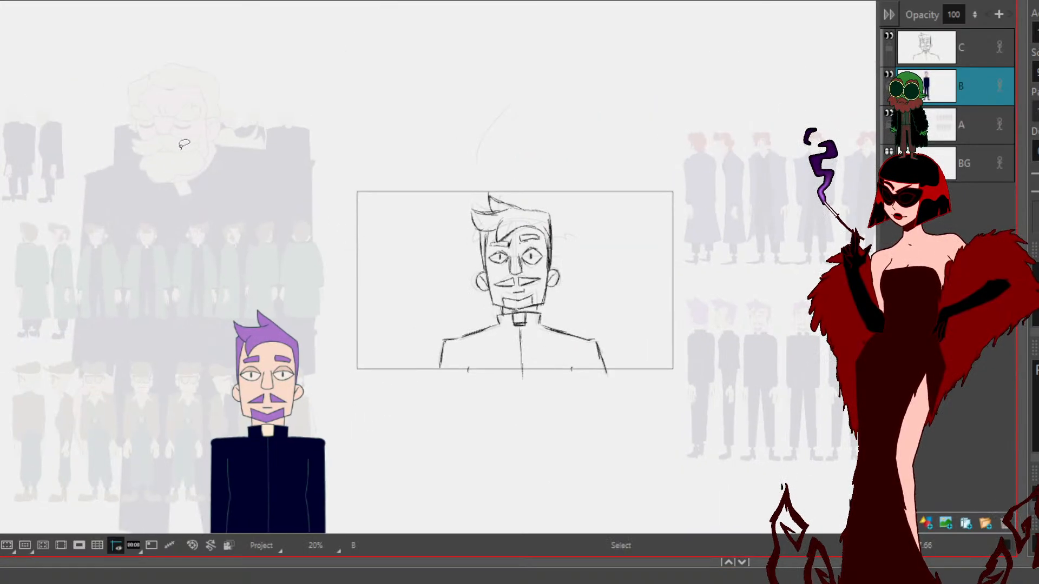
left_click(937, 126)
left_click(140, 142)
left_click(477, 100)
Step: Examine the moustached man's linework up close against the faded rough, toggling layer C's visibility
scroll(477, 102, "up", 6)
key("space")
left_click_drag(584, 326, 481, 2)
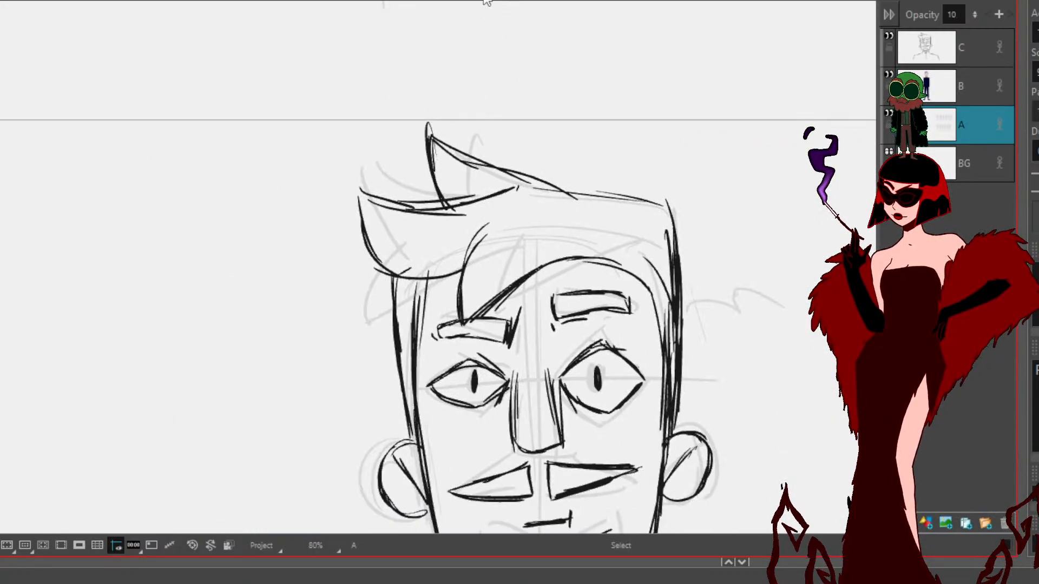
scroll(481, 168, "down", 2)
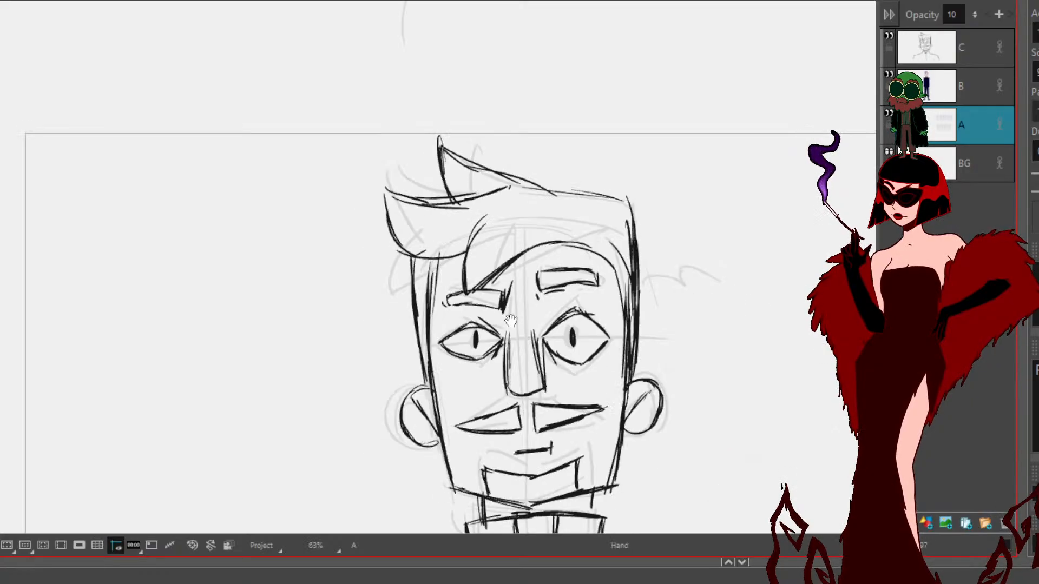
key("space")
left_click_drag(511, 321, 424, 89)
key("space")
left_click_drag(458, 142, 490, 207)
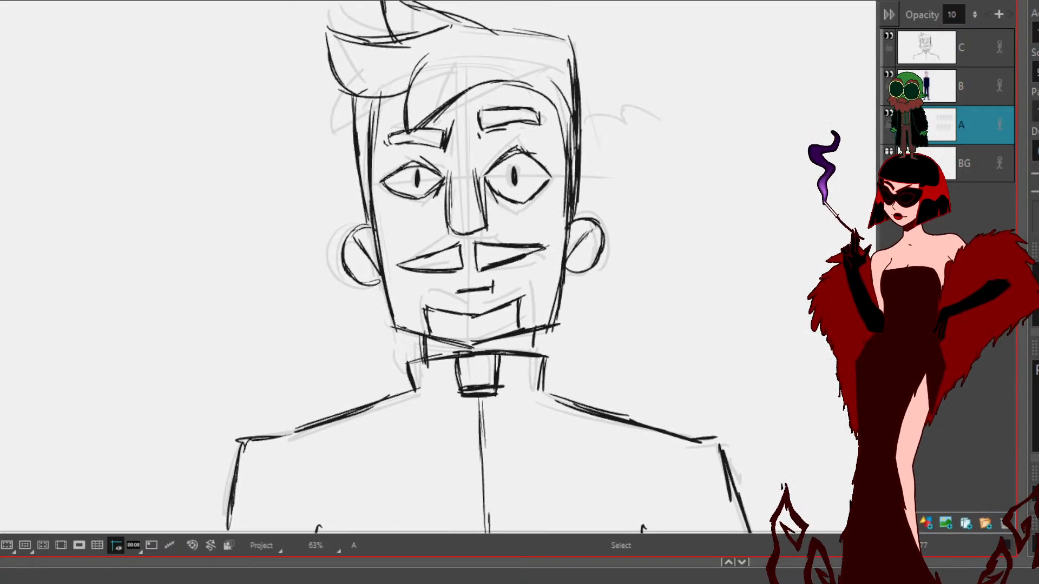
left_click(888, 37)
left_click(888, 35)
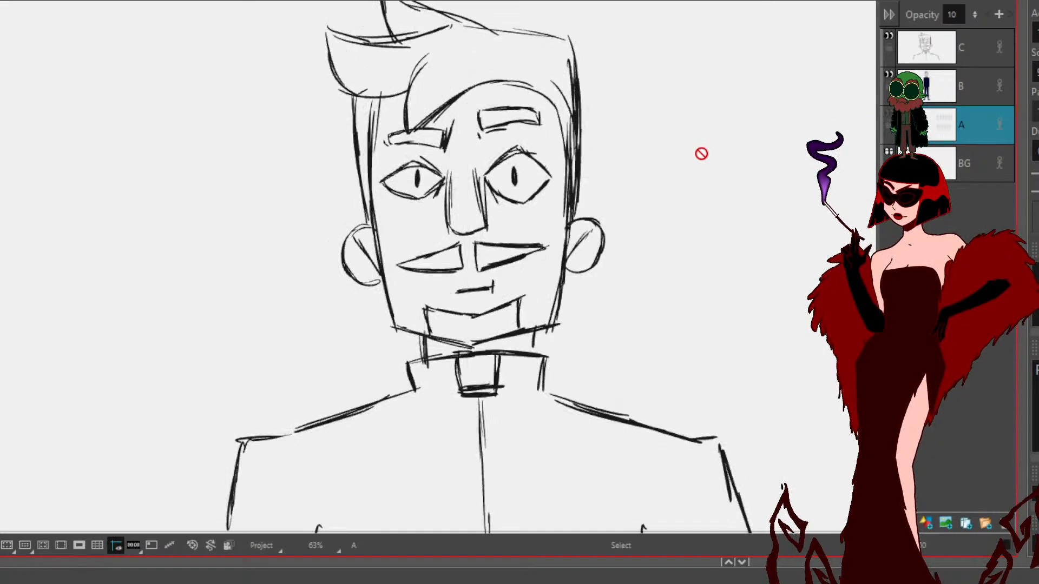
Step: Return to the panel with the bearded man's rough and paste his copied reference onto a new layer C above layer B
left_click(520, 582)
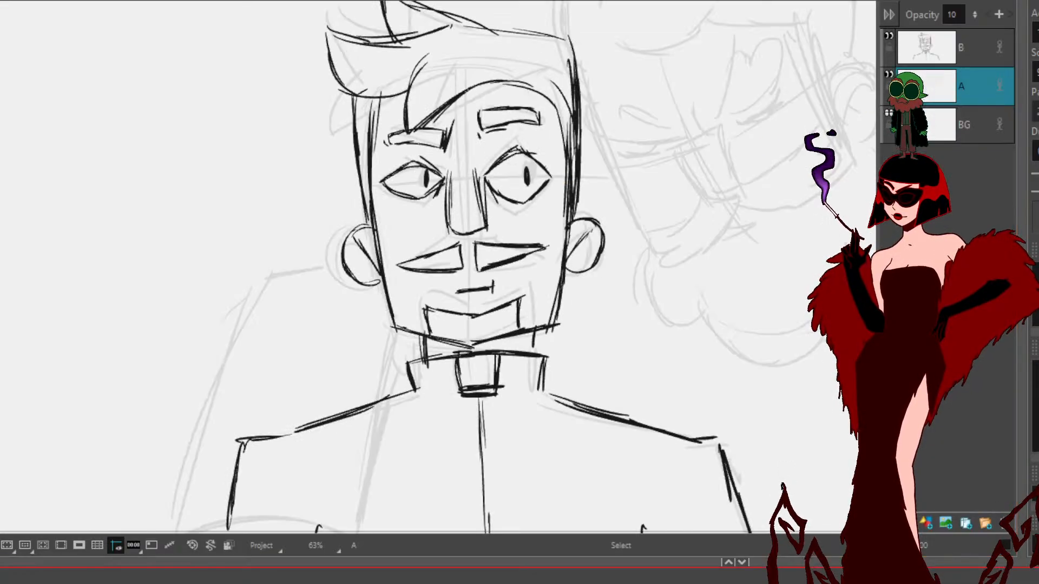
left_click(944, 57)
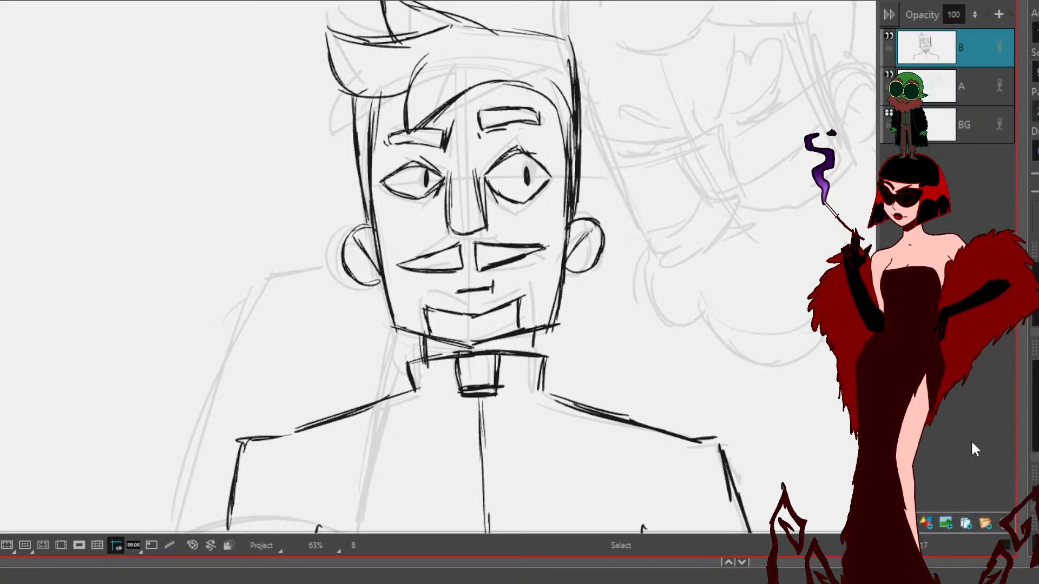
left_click(925, 524)
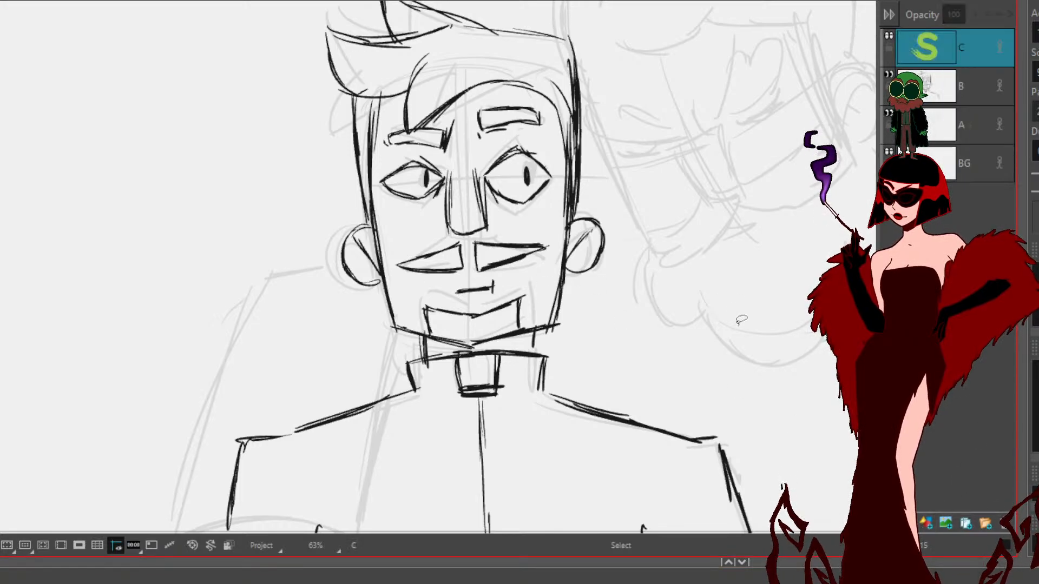
scroll(741, 319, "down", 2)
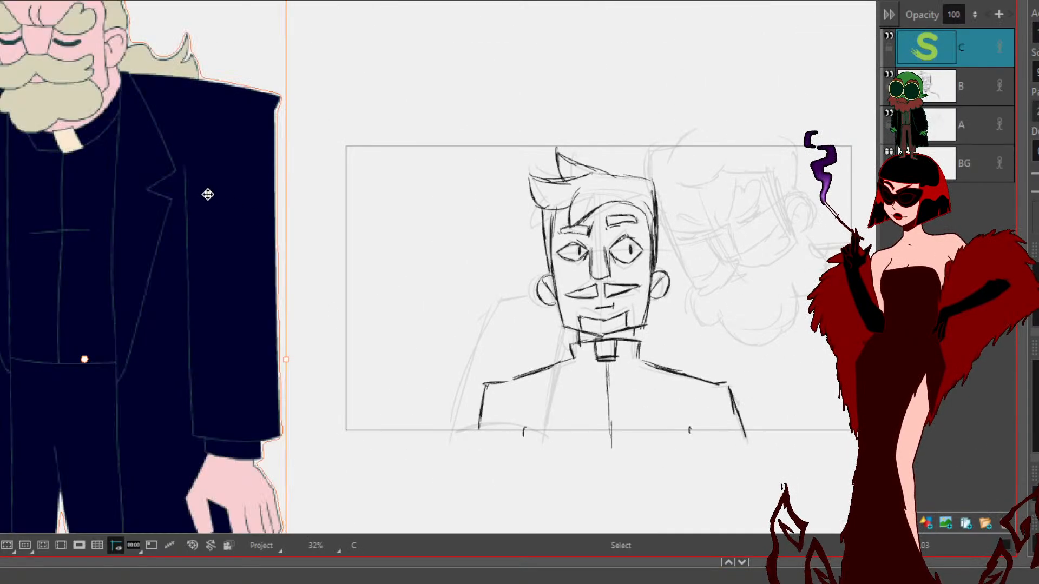
Step: Place the bearded man's reference beside the frame next to his rough sketch and rotate it to match the sketch's lean
left_click_drag(54, 135, 1001, 345)
left_click_drag(728, 315, 339, 302)
left_click_drag(722, 393, 703, 342)
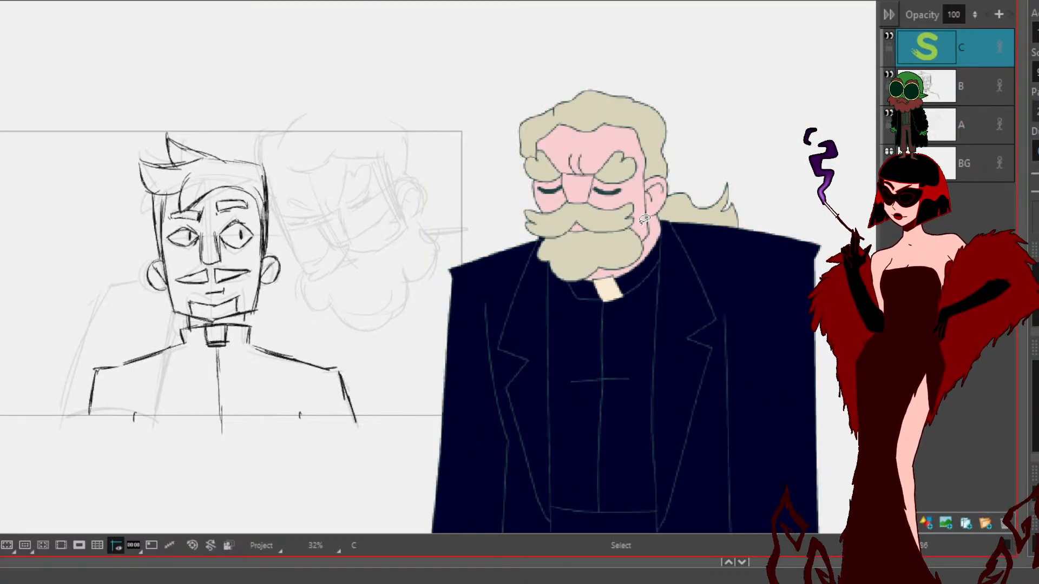
left_click_drag(415, 72, 283, 293)
left_click_drag(567, 282, 551, 341)
left_click(448, 213)
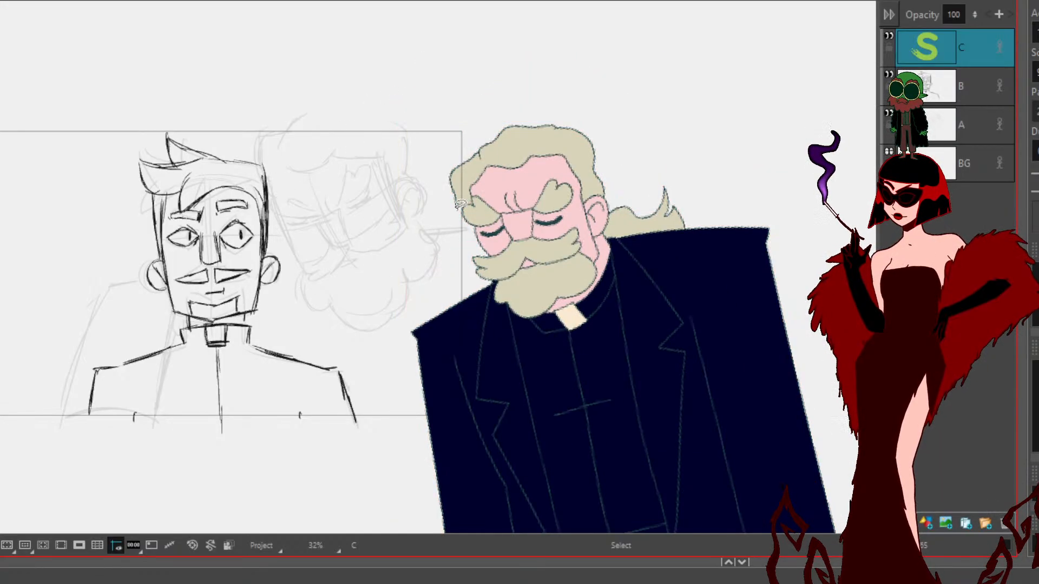
scroll(464, 203, "up", 2)
left_click_drag(466, 197, 540, 174)
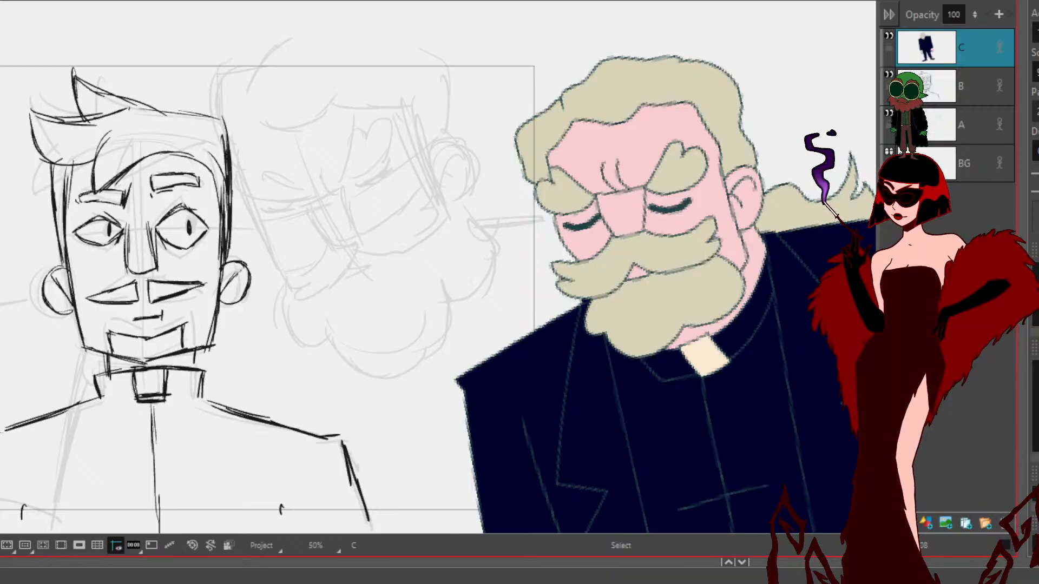
Step: Add a new layer D above the reference and ink the bearded man's blocky nose over his rough sketch
key("b")
left_click(921, 523)
key("space")
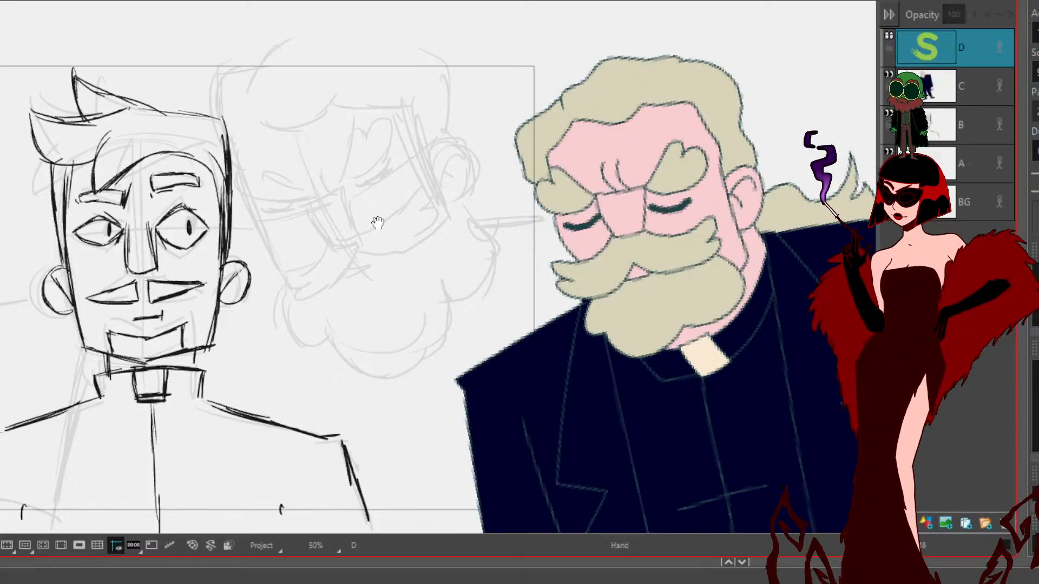
left_click_drag(384, 212, 399, 205)
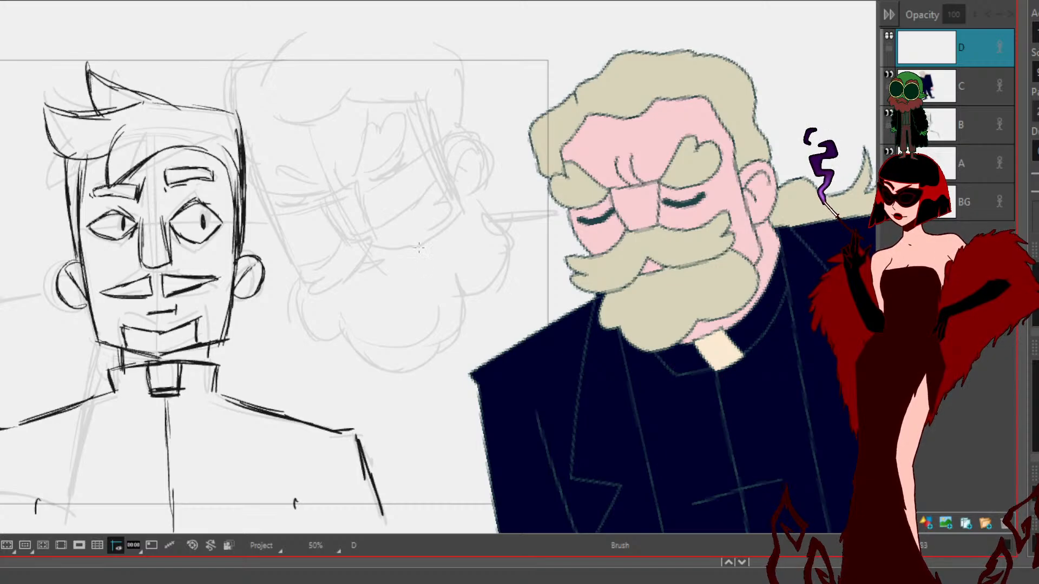
mouse_move(313, 193)
left_mouse_down()
mouse_move(354, 180)
mouse_move(361, 166)
mouse_move(371, 222)
left_mouse_up()
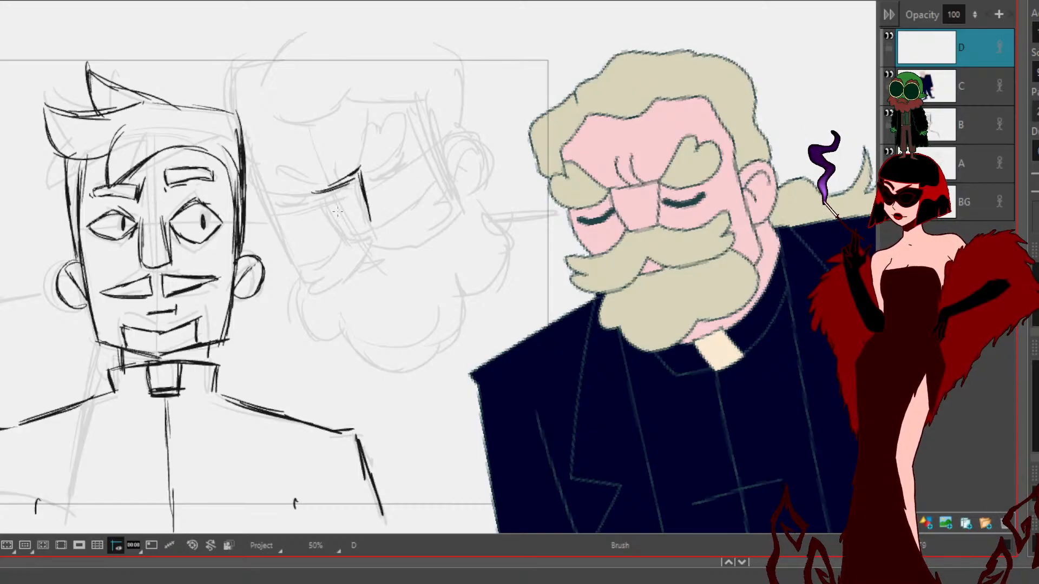
mouse_move(310, 196)
left_mouse_down()
mouse_move(333, 237)
mouse_move(374, 222)
left_mouse_up()
Step: Ink the bearded man's bushy eyebrows and closed eyes on either side of the nose
mouse_move(361, 167)
left_mouse_down()
mouse_move(373, 123)
mouse_move(382, 119)
mouse_move(387, 135)
left_mouse_up()
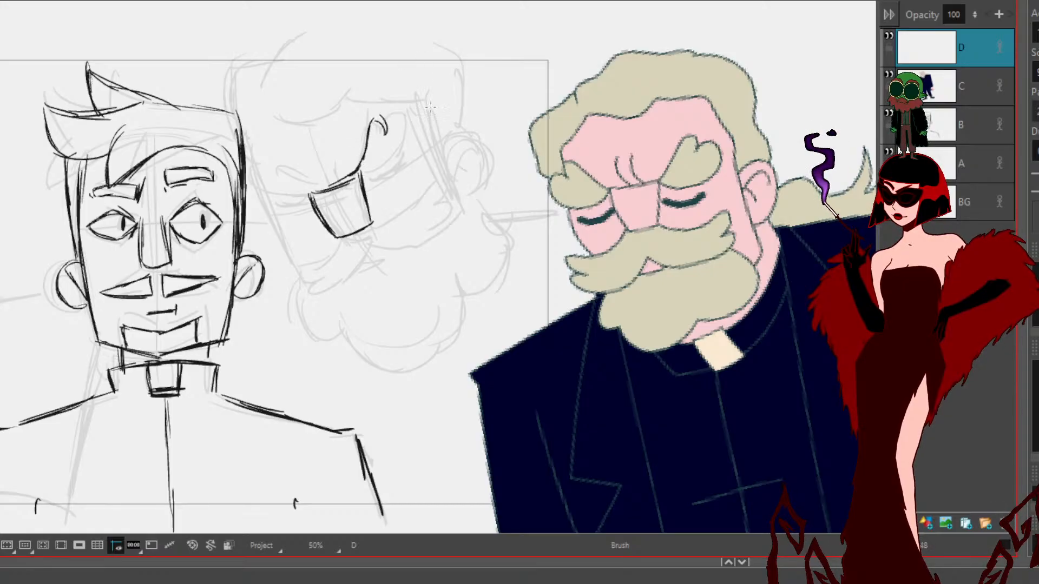
mouse_move(384, 131)
left_mouse_down()
mouse_move(419, 128)
mouse_move(421, 144)
mouse_move(404, 165)
mouse_move(360, 176)
left_mouse_up()
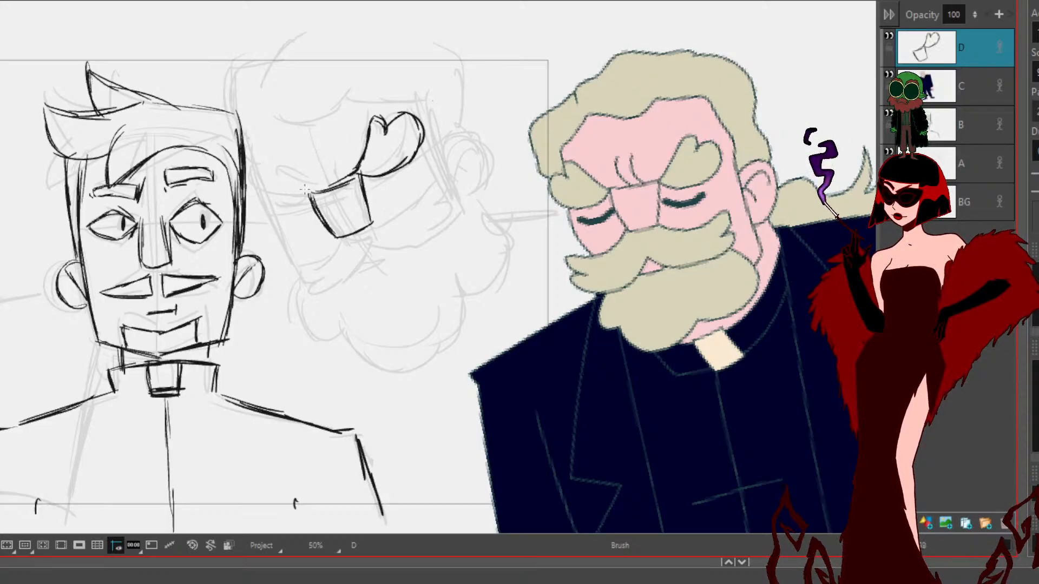
mouse_move(314, 188)
left_mouse_down()
mouse_move(266, 167)
mouse_move(243, 186)
mouse_move(285, 213)
mouse_move(310, 189)
mouse_move(407, 172)
mouse_move(396, 185)
mouse_move(407, 172)
left_mouse_up()
mouse_move(306, 205)
left_mouse_down()
mouse_move(280, 221)
mouse_move(307, 210)
mouse_move(283, 227)
mouse_move(301, 219)
left_mouse_up()
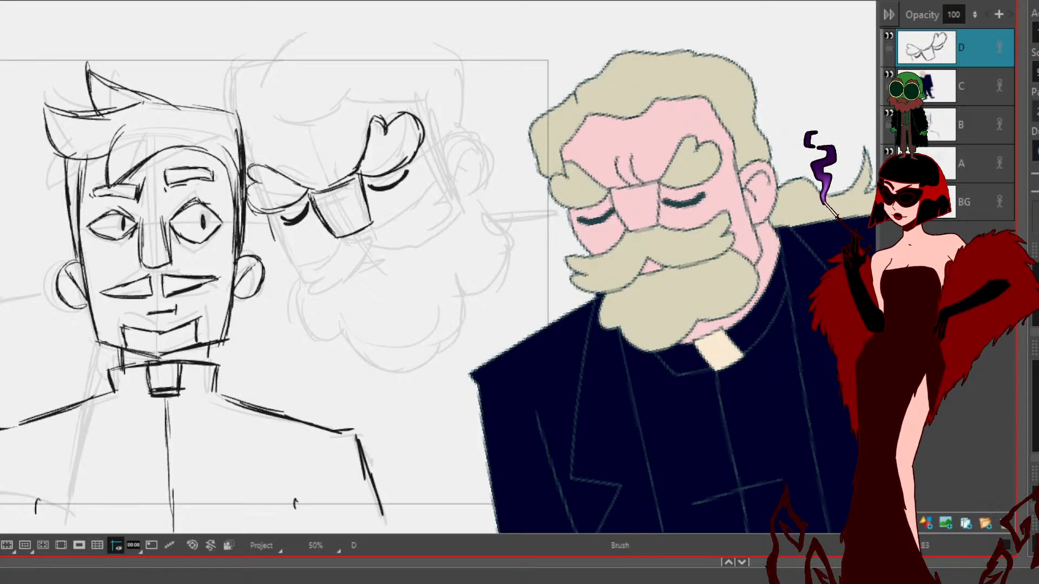
Step: Ink both halves of the drooping moustache and the cheek line nearest the moustached man
mouse_move(337, 239)
left_mouse_down()
mouse_move(295, 270)
mouse_move(321, 282)
mouse_move(286, 290)
mouse_move(308, 281)
mouse_move(321, 296)
mouse_move(344, 292)
mouse_move(333, 298)
mouse_move(363, 259)
left_mouse_up()
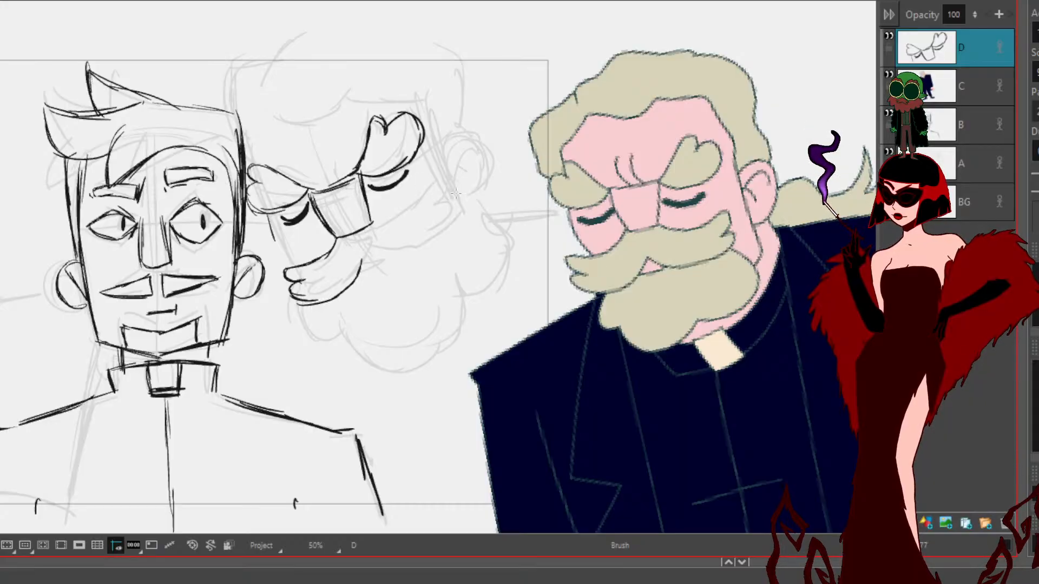
mouse_move(371, 219)
left_mouse_down()
mouse_move(441, 194)
mouse_move(439, 211)
mouse_move(446, 192)
mouse_move(458, 217)
mouse_move(425, 251)
mouse_move(362, 257)
mouse_move(392, 263)
mouse_move(440, 243)
mouse_move(460, 209)
mouse_move(443, 209)
mouse_move(437, 193)
mouse_move(387, 226)
left_mouse_up()
left_click_drag(362, 277, 391, 257)
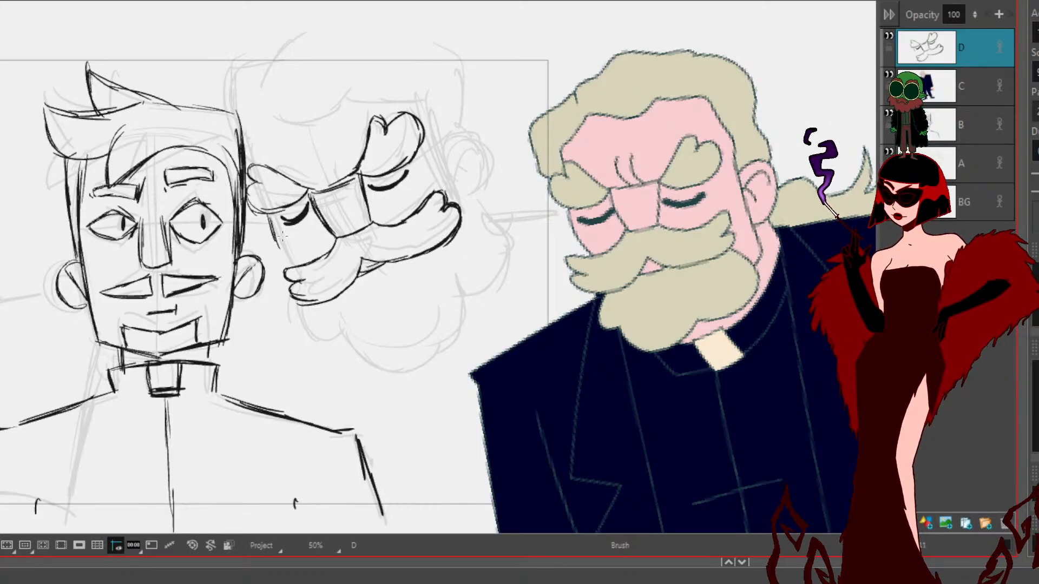
left_click_drag(269, 222, 301, 267)
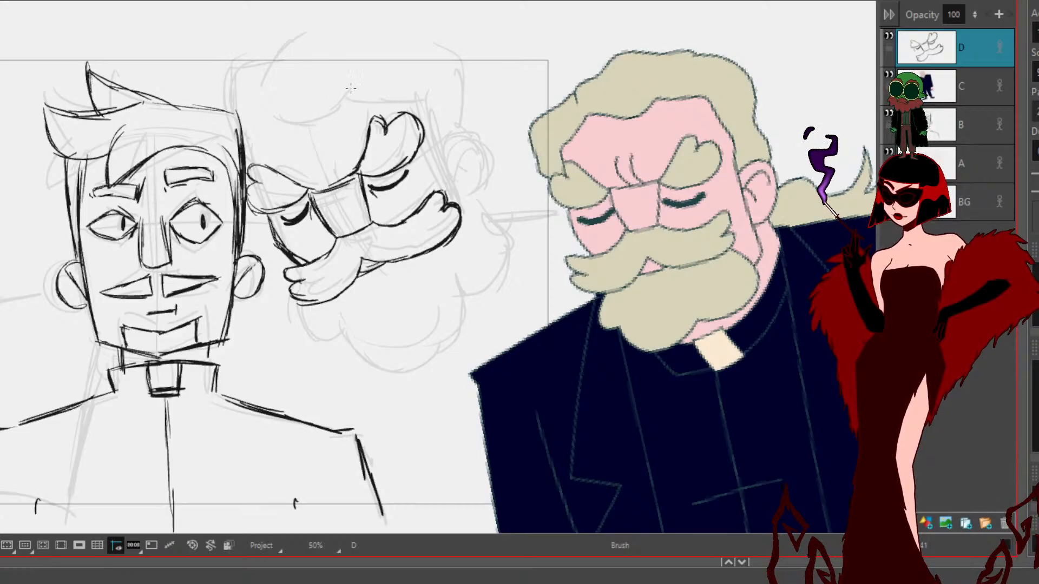
Step: Ink the ear-side edge of the face and the rounded lobes of the beard
left_click_drag(426, 100, 460, 180)
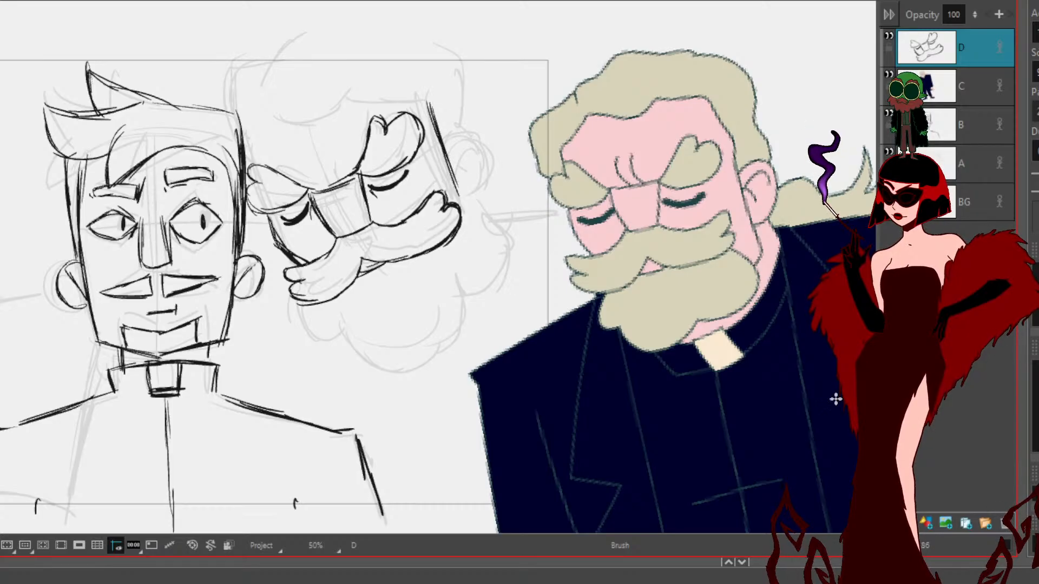
left_click_drag(303, 305, 300, 339)
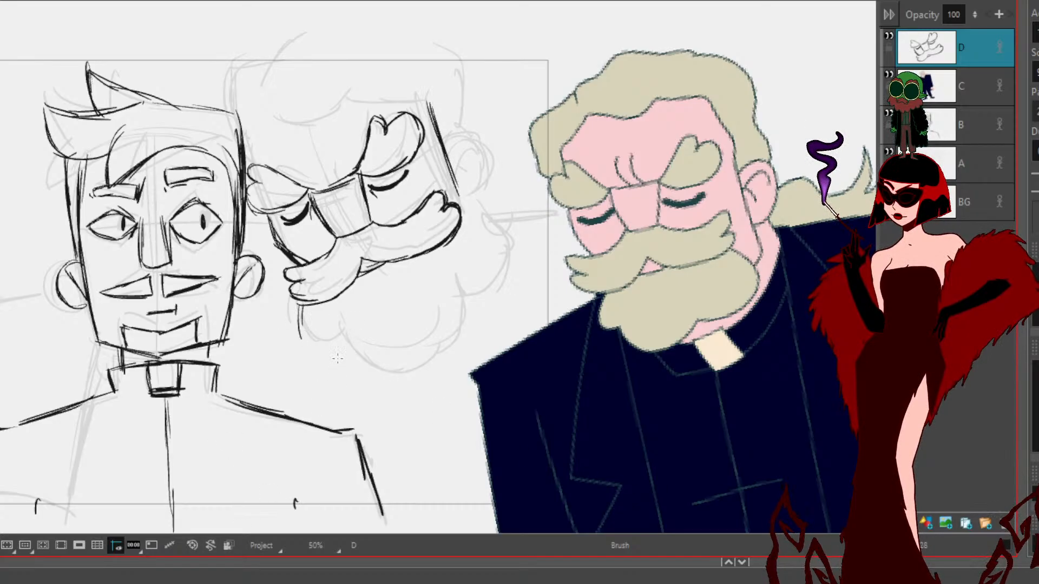
mouse_move(297, 301)
left_mouse_down()
mouse_move(313, 353)
mouse_move(341, 350)
mouse_move(337, 330)
mouse_move(363, 373)
mouse_move(414, 378)
mouse_move(452, 346)
mouse_move(459, 280)
mouse_move(425, 371)
mouse_move(354, 360)
left_mouse_up()
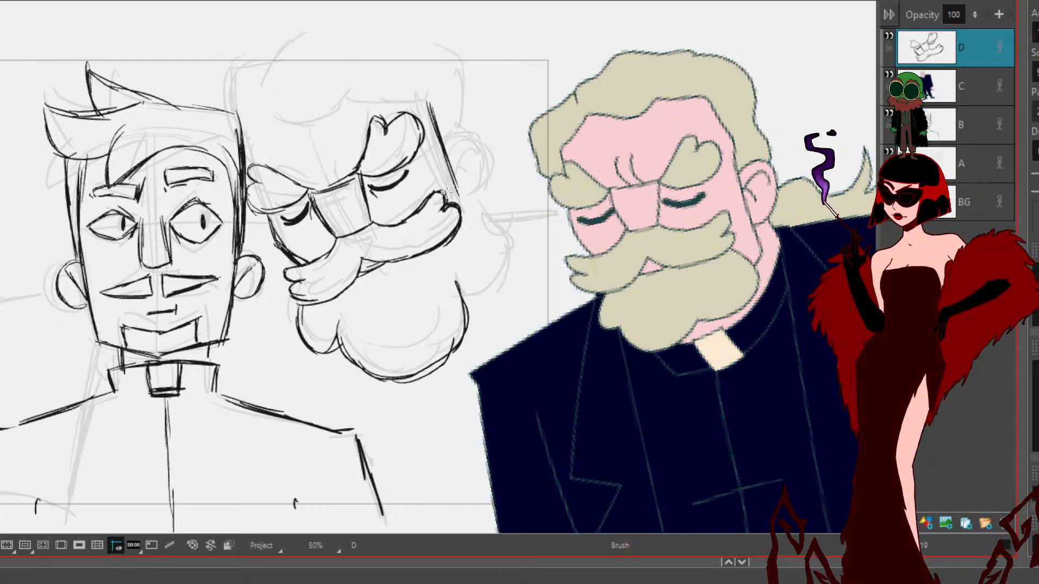
mouse_move(458, 226)
left_mouse_down()
mouse_move(465, 215)
mouse_move(494, 212)
mouse_move(517, 248)
mouse_move(494, 291)
mouse_move(506, 276)
mouse_move(463, 212)
mouse_move(452, 300)
left_mouse_up()
left_click_drag(442, 143, 473, 215)
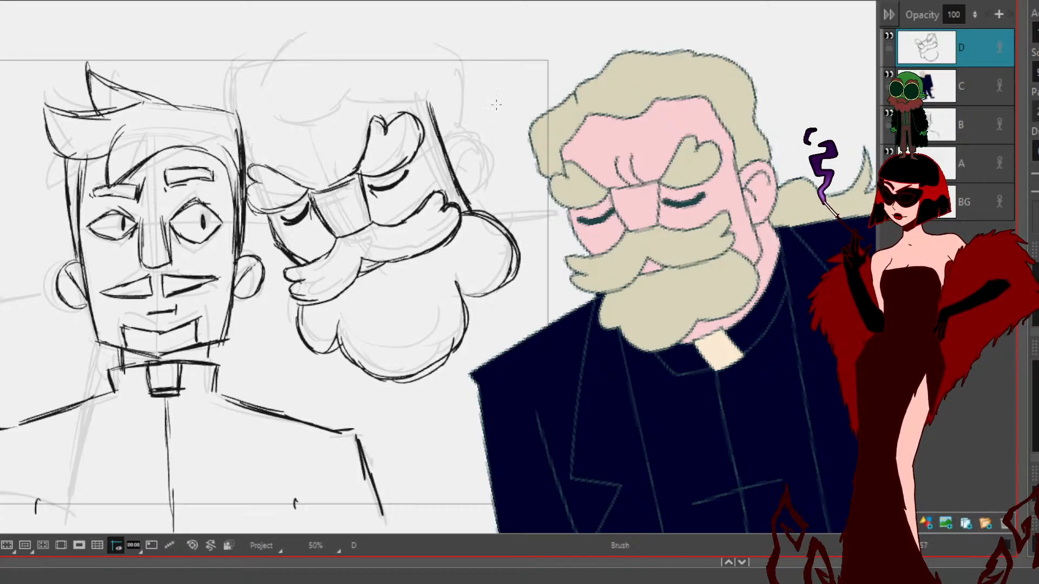
Step: Ink the bearded man's ear, the frown creases above his nose and the wavy hairline across his forehead
mouse_move(449, 141)
left_mouse_down()
mouse_move(481, 145)
mouse_move(493, 164)
mouse_move(485, 186)
mouse_move(464, 196)
mouse_move(456, 168)
left_mouse_up()
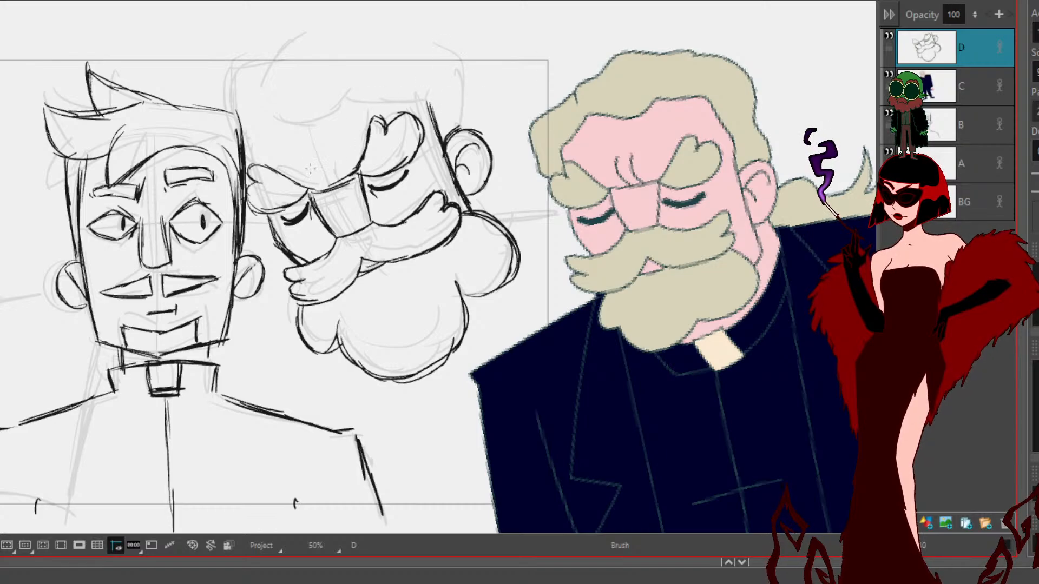
mouse_move(314, 162)
left_mouse_down()
mouse_move(319, 185)
mouse_move(339, 181)
left_mouse_up()
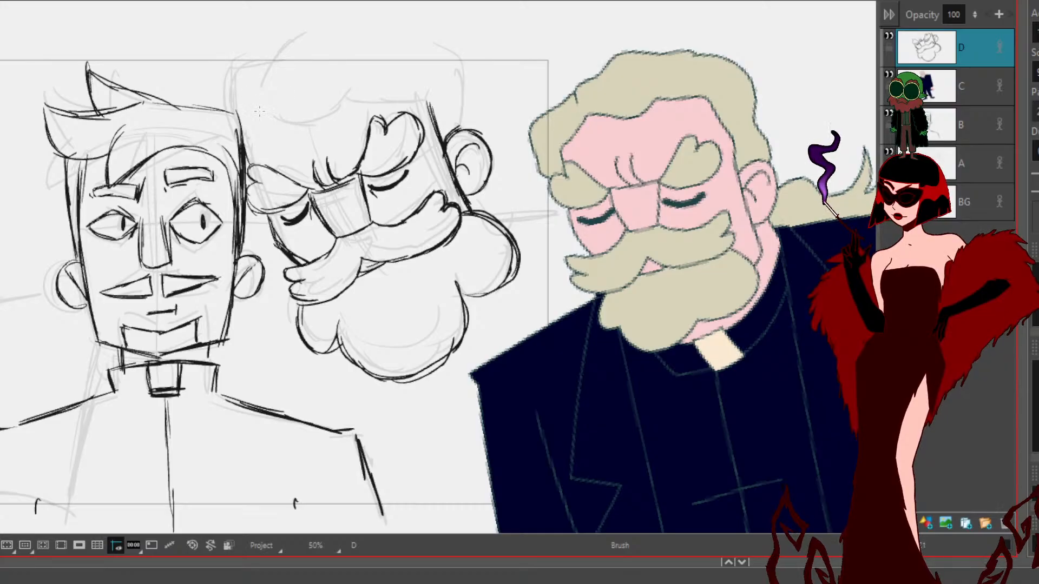
left_click_drag(245, 145, 273, 116)
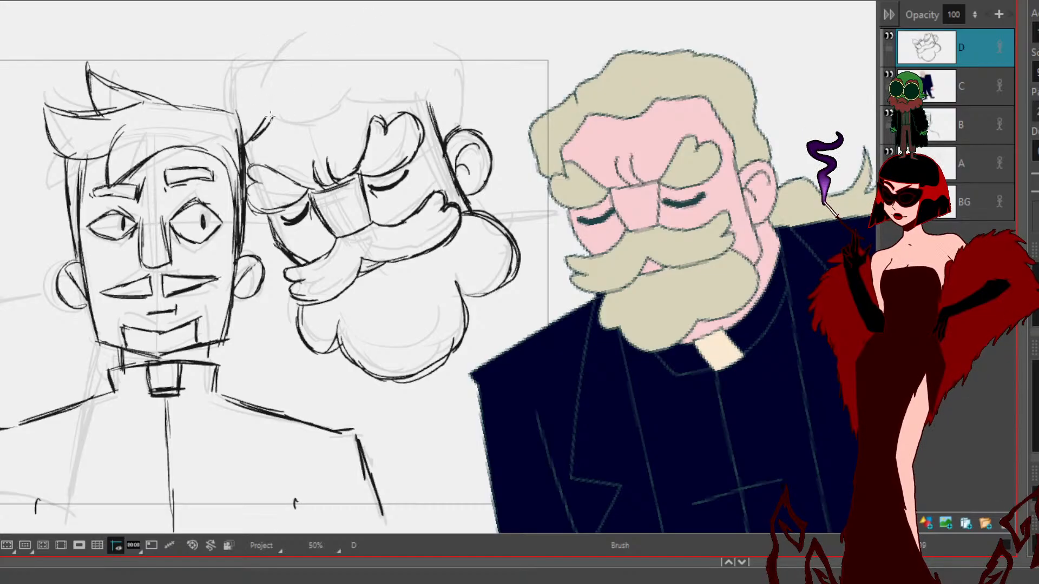
mouse_move(273, 116)
left_mouse_down()
mouse_move(312, 122)
mouse_move(344, 83)
mouse_move(417, 87)
mouse_move(454, 129)
left_mouse_up()
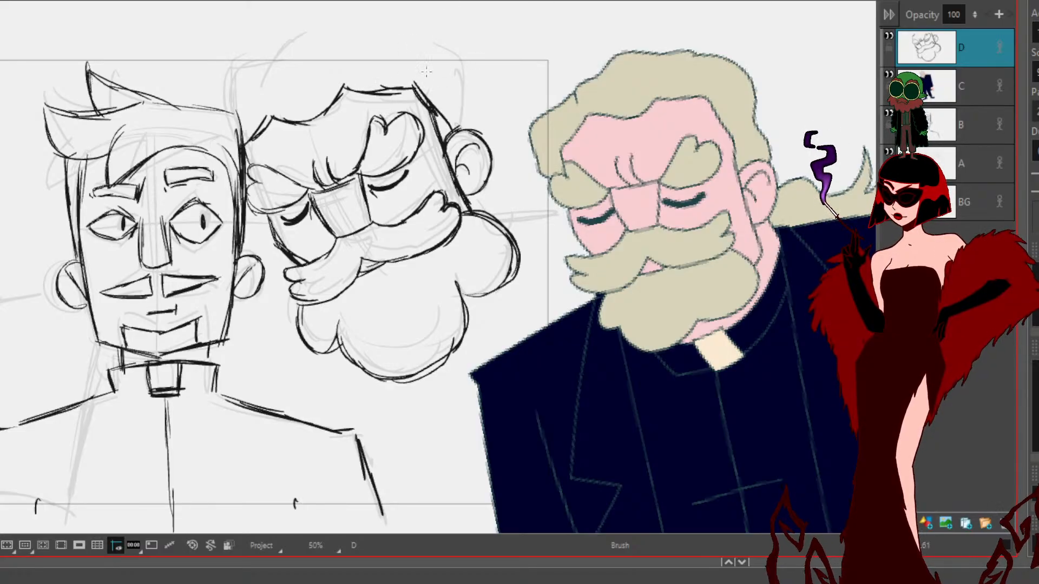
left_click_drag(424, 88, 453, 141)
Step: Select the hairline strokes and shift them higher on the bearded man's forehead
key("alt+s")
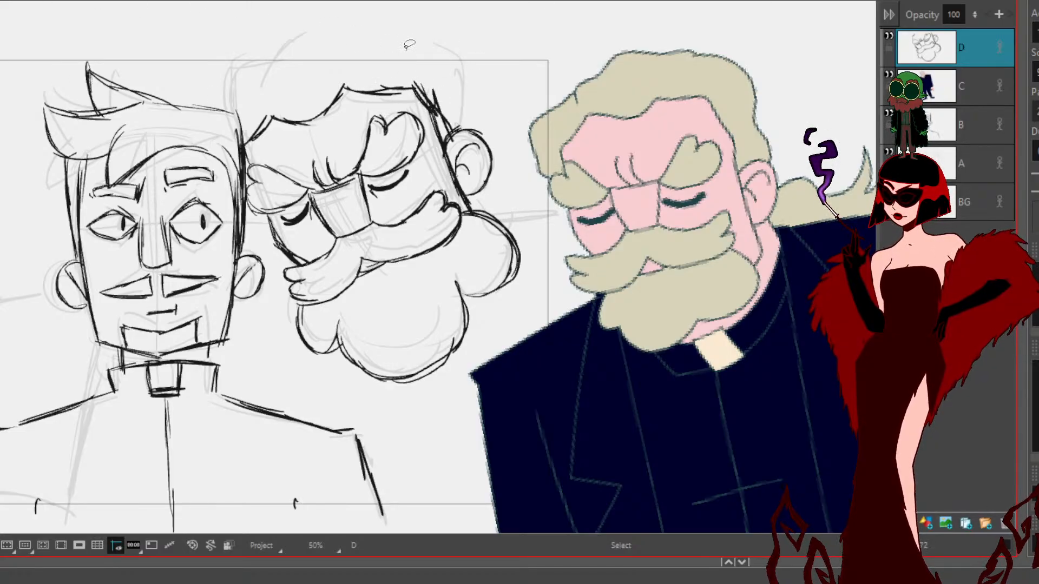
mouse_move(415, 101)
left_mouse_down()
mouse_move(257, 106)
mouse_move(404, 67)
left_mouse_up()
left_click_drag(335, 101, 325, 87)
left_click(536, 27)
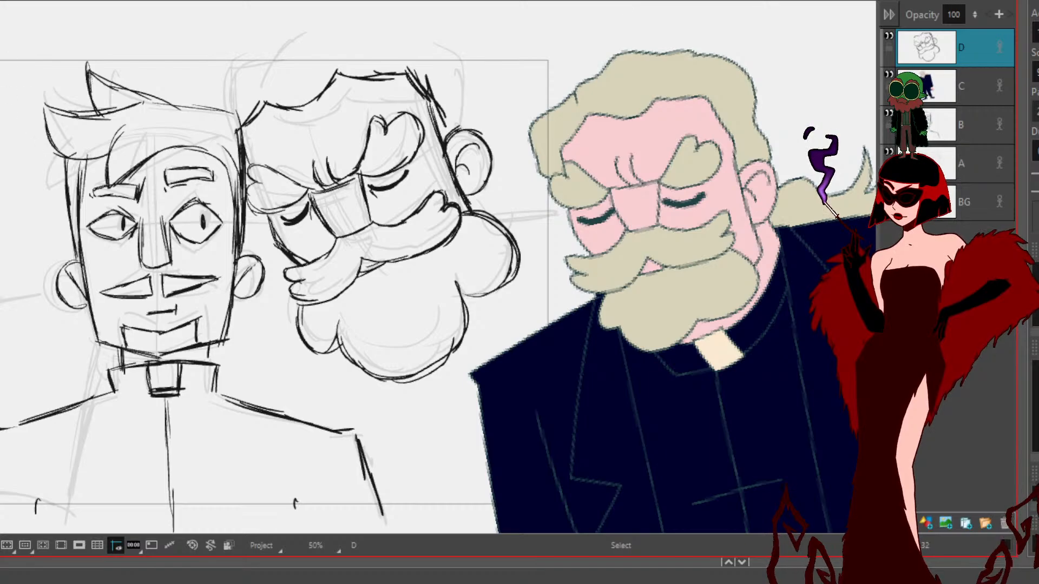
Step: Ink the outer hair outline around the sides and crown of the bearded man's head
key("alt+b")
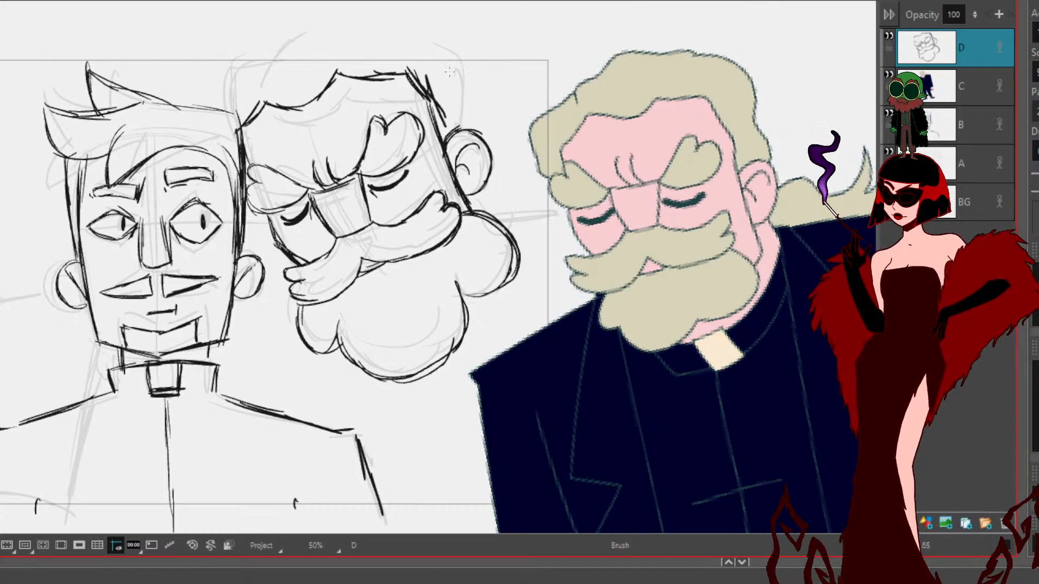
mouse_move(479, 130)
left_mouse_down()
mouse_move(457, 85)
mouse_move(460, 50)
left_mouse_up()
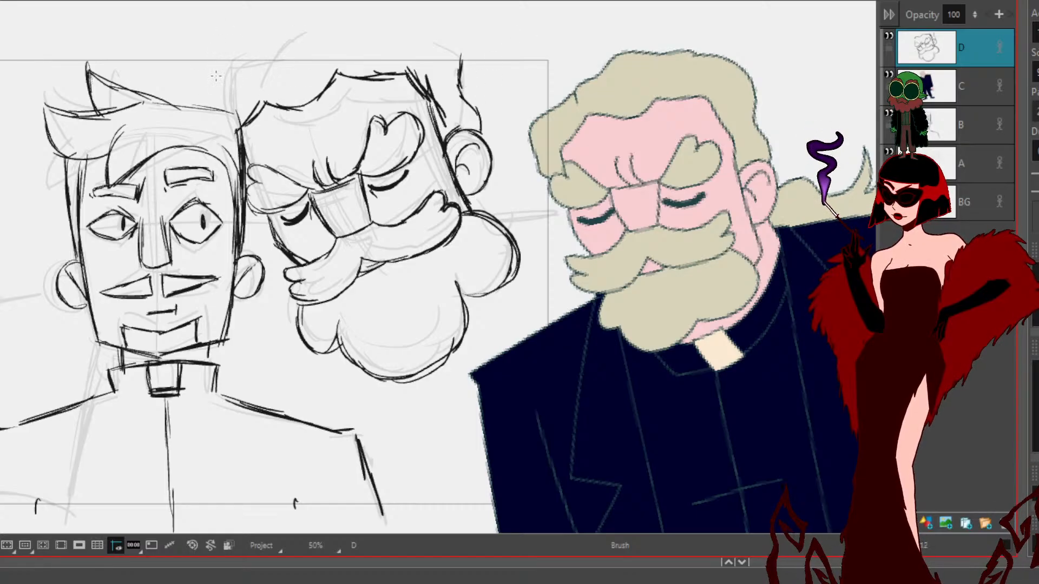
mouse_move(211, 108)
left_mouse_down()
mouse_move(214, 46)
mouse_move(217, 87)
left_mouse_up()
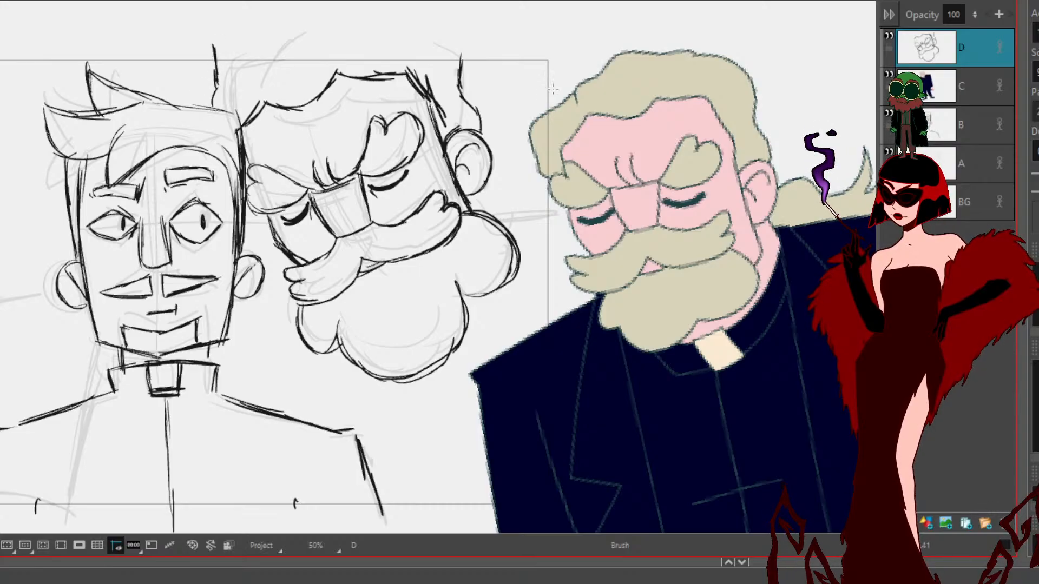
left_click_drag(461, 67, 448, 37)
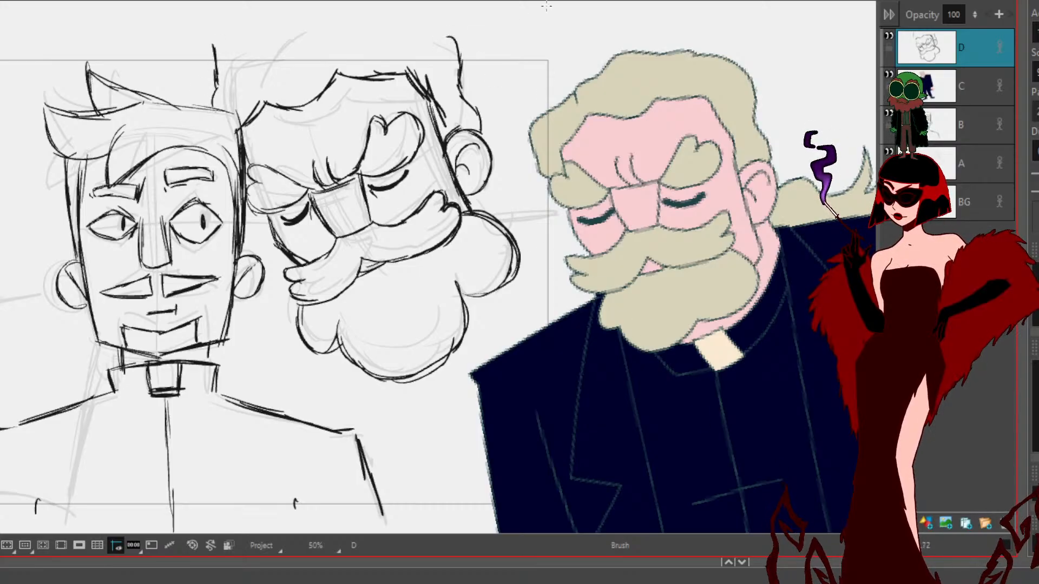
mouse_move(240, 35)
left_mouse_down()
mouse_move(266, 6)
mouse_move(417, 8)
mouse_move(446, 26)
mouse_move(205, 82)
mouse_move(218, 87)
left_mouse_up()
Step: Select parts of the bearded man's hair outline and his ear, and nudge them to refine the head shape
key("space")
mouse_move(793, 333)
left_mouse_down()
mouse_move(752, 355)
mouse_move(696, 357)
left_mouse_up()
key("alt+s")
mouse_move(168, 41)
left_mouse_down()
mouse_move(360, 51)
mouse_move(282, 10)
mouse_move(279, 34)
left_mouse_up()
left_click(537, 39)
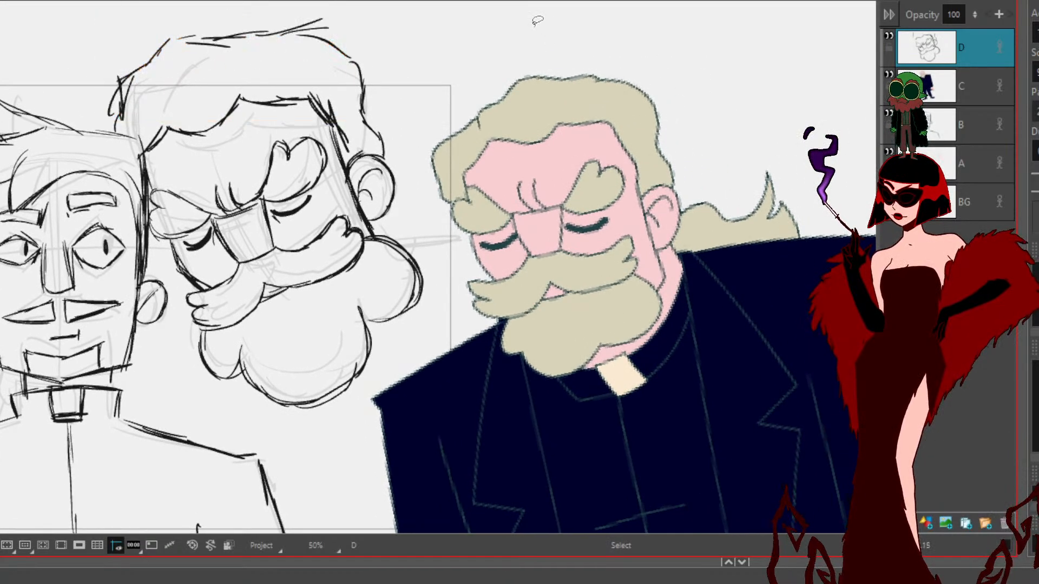
mouse_move(369, 31)
left_mouse_down()
mouse_move(384, 114)
mouse_move(358, 62)
mouse_move(364, 32)
left_mouse_up()
left_click(438, 52)
mouse_move(361, 9)
left_mouse_down()
mouse_move(351, 182)
mouse_move(397, 149)
left_mouse_up()
mouse_move(412, 63)
left_mouse_down()
mouse_move(319, 30)
mouse_move(343, 178)
mouse_move(460, 86)
left_mouse_up()
left_click(468, 82)
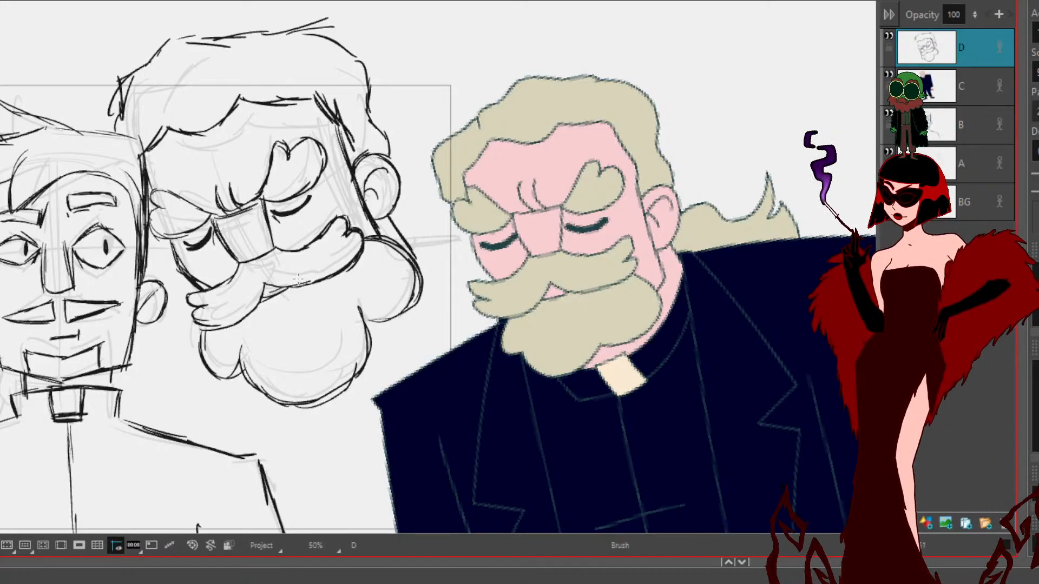
Step: Ink the clerical collar below the beard, plus the shoulder, outer arm and jacket side nearest the reference
mouse_move(317, 417)
left_mouse_down()
mouse_move(327, 424)
mouse_move(363, 401)
mouse_move(353, 382)
left_mouse_up()
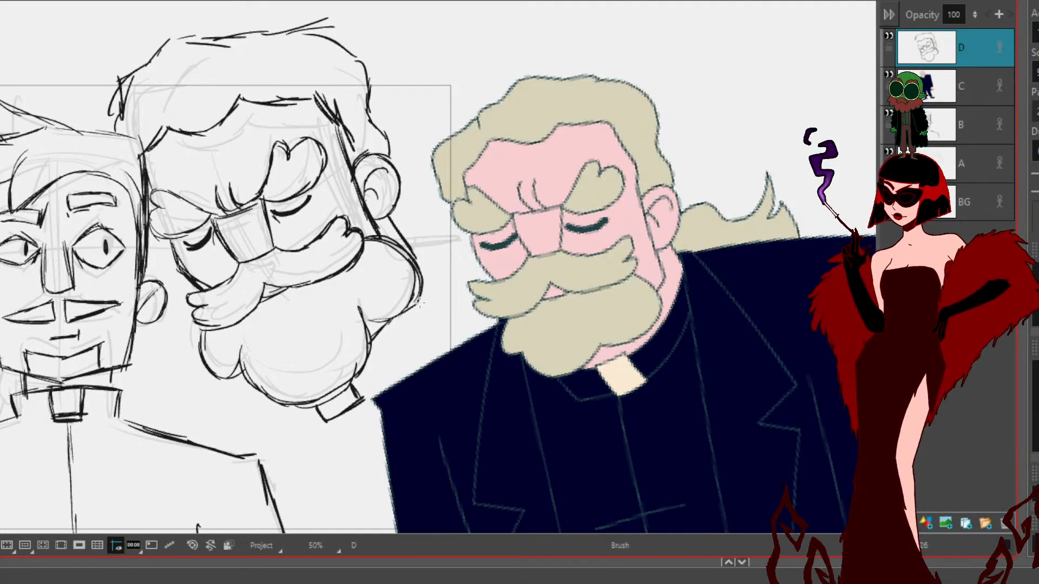
mouse_move(400, 221)
left_mouse_down()
mouse_move(436, 214)
mouse_move(495, 320)
left_mouse_up()
left_click_drag(435, 215, 505, 339)
left_click_drag(700, 467, 721, 331)
left_click_drag(420, 88, 458, 191)
left_click_drag(437, 135, 485, 318)
left_click_drag(442, 179, 485, 403)
left_click_drag(463, 70, 514, 47)
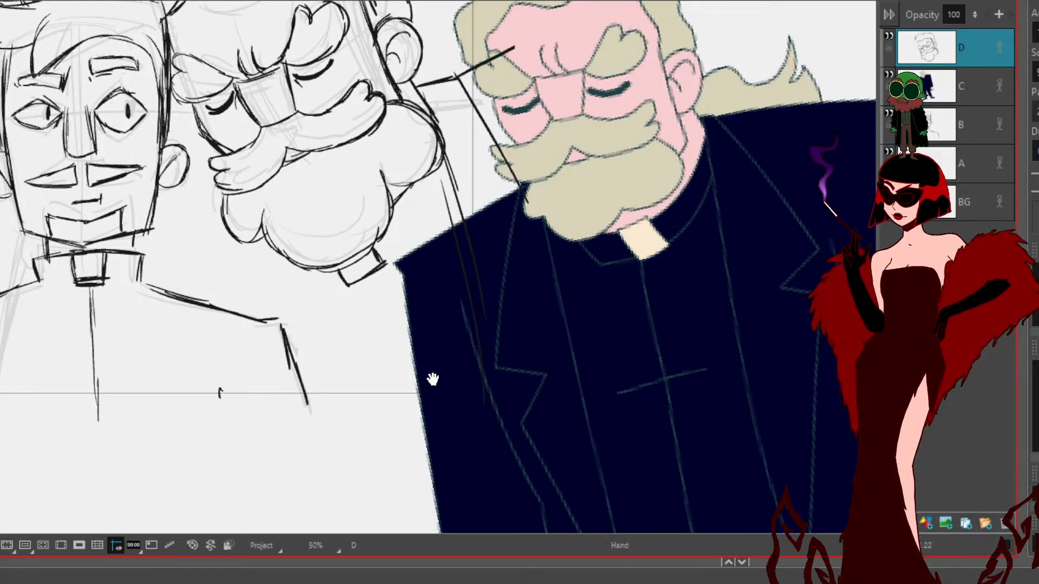
Step: Ink the bearded man's jacket lines in the gap between his beard and the moustached man's shoulder, replacing the stray first stroke
left_click_drag(501, 386, 645, 449)
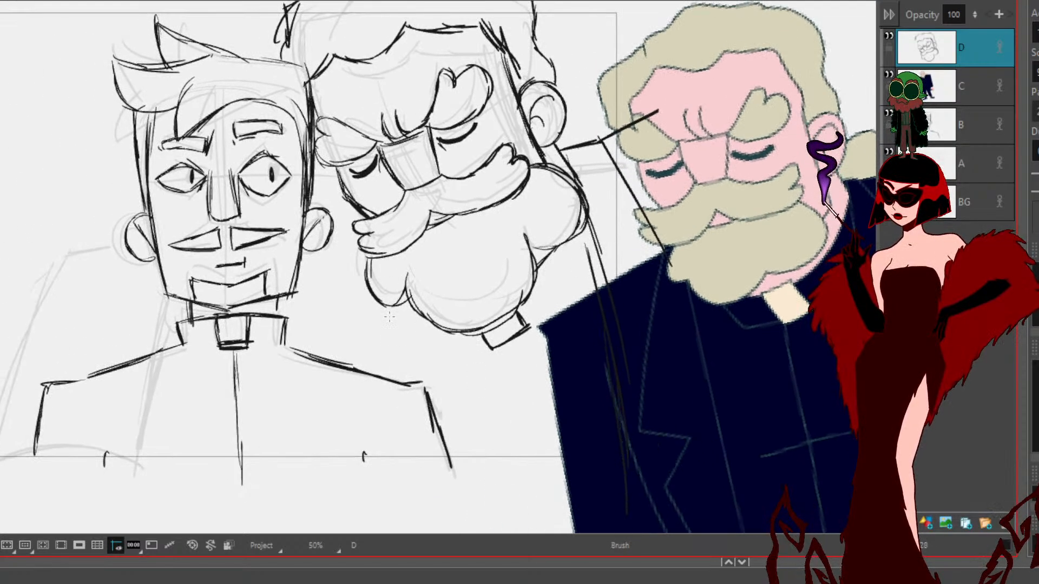
left_click_drag(400, 290, 460, 468)
key("ctrl+z")
key("ctrl+z")
key("ctrl+z")
left_click_drag(393, 304, 404, 380)
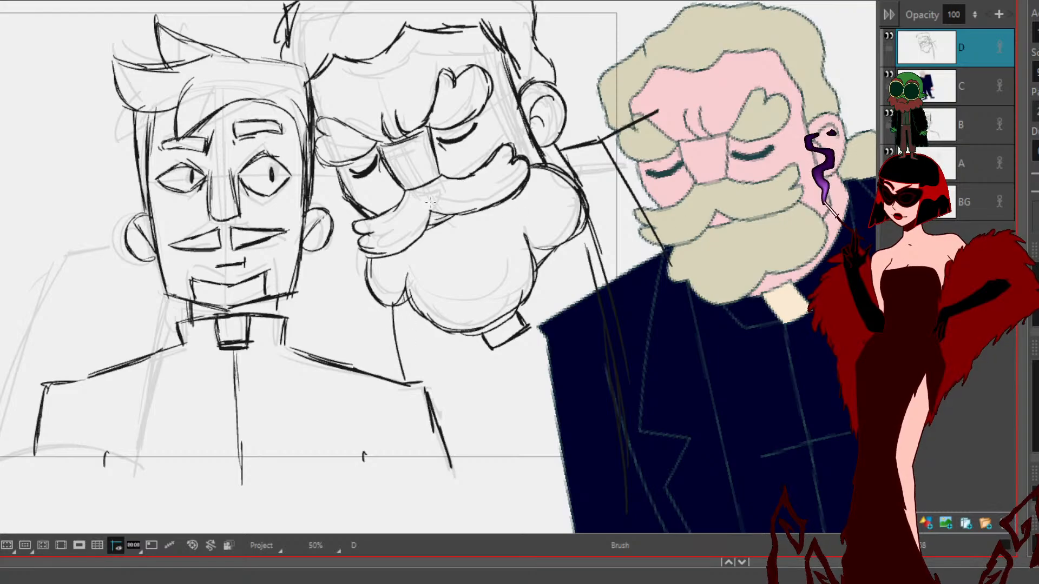
left_click_drag(339, 201, 341, 275)
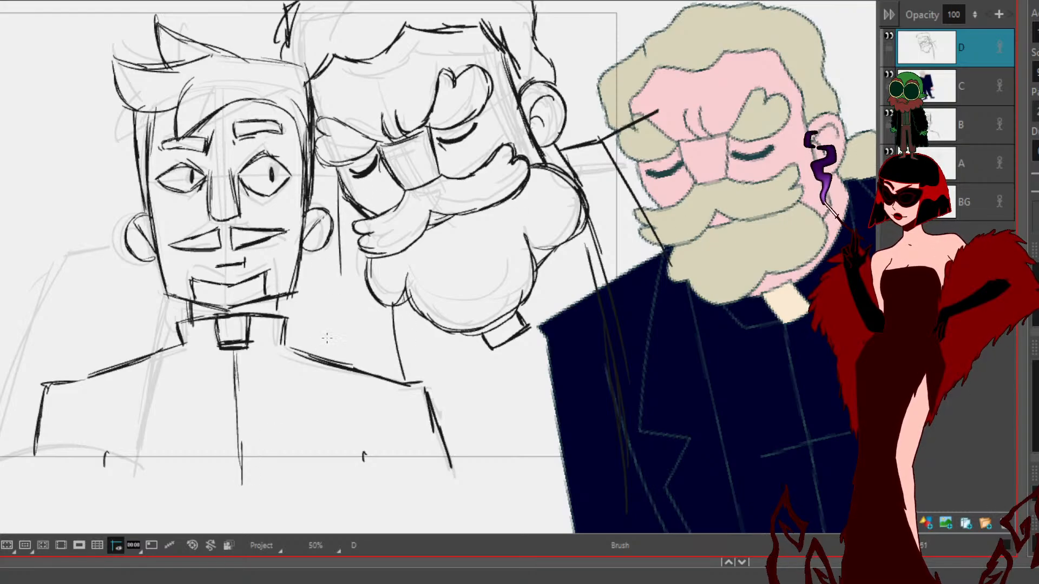
left_click_drag(340, 197, 332, 351)
mouse_move(340, 223)
left_mouse_down()
mouse_move(339, 361)
mouse_move(336, 352)
left_mouse_up()
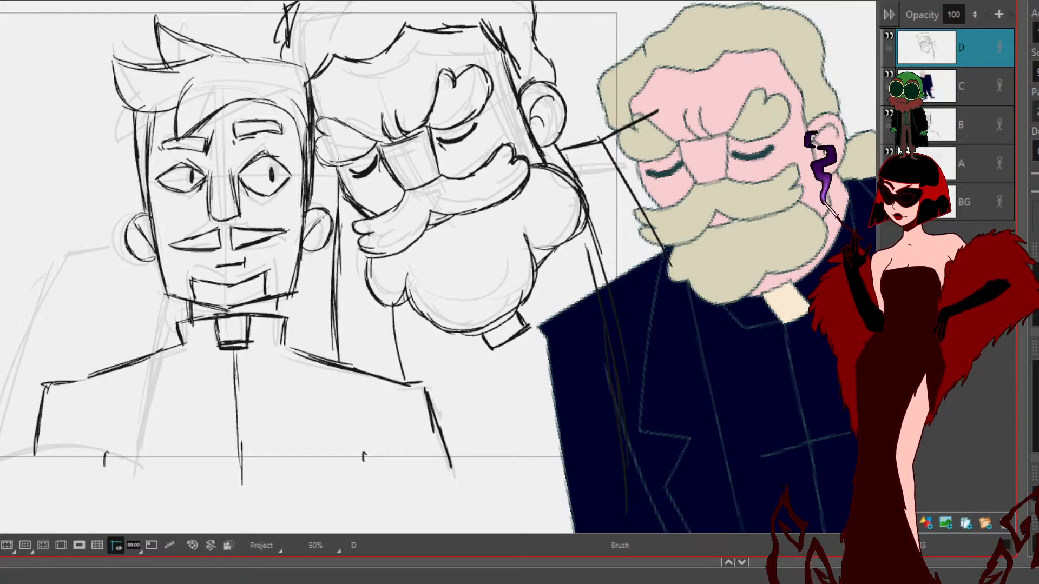
Step: Ink the bearded man's far shoulder line so it passes behind the moustached man's head
mouse_move(338, 176)
left_mouse_down()
mouse_move(315, 183)
mouse_move(310, 198)
left_mouse_up()
key("ctrl+z")
key("alt+s")
key("alt+b")
left_click_drag(139, 241, 66, 255)
Step: Select the bearded man's whole inked head, scale it down slightly and reposition it over the body
key("space")
left_click_drag(579, 303, 465, 373)
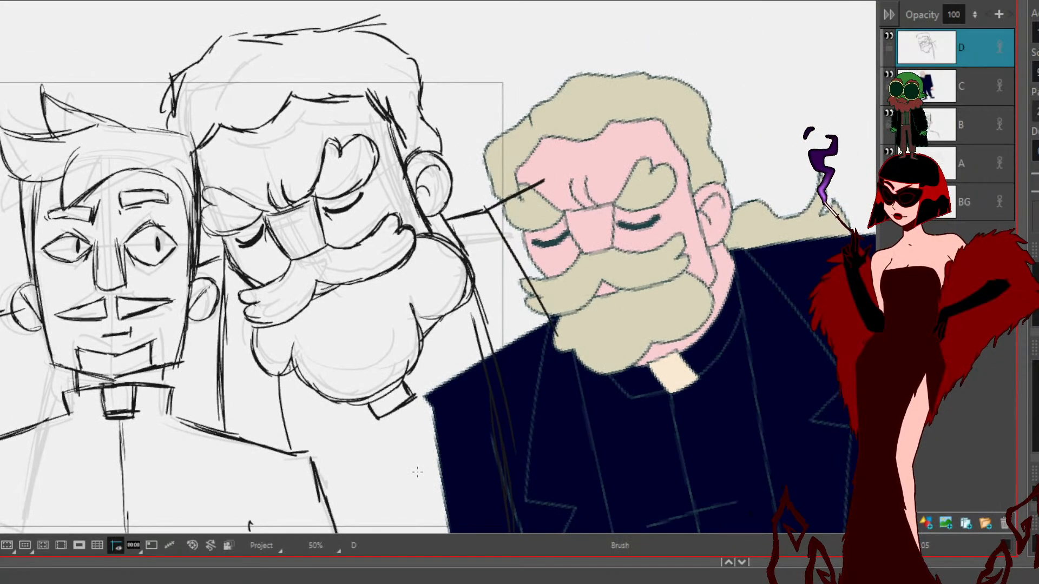
key("alt+s")
mouse_move(184, 42)
left_mouse_down()
mouse_move(209, 133)
mouse_move(205, 211)
mouse_move(241, 270)
mouse_move(254, 351)
mouse_move(379, 442)
mouse_move(390, 341)
mouse_move(457, 319)
mouse_move(436, 344)
mouse_move(404, 311)
mouse_move(462, 295)
mouse_move(441, 216)
mouse_move(425, 200)
mouse_move(471, 10)
mouse_move(483, 18)
left_mouse_up()
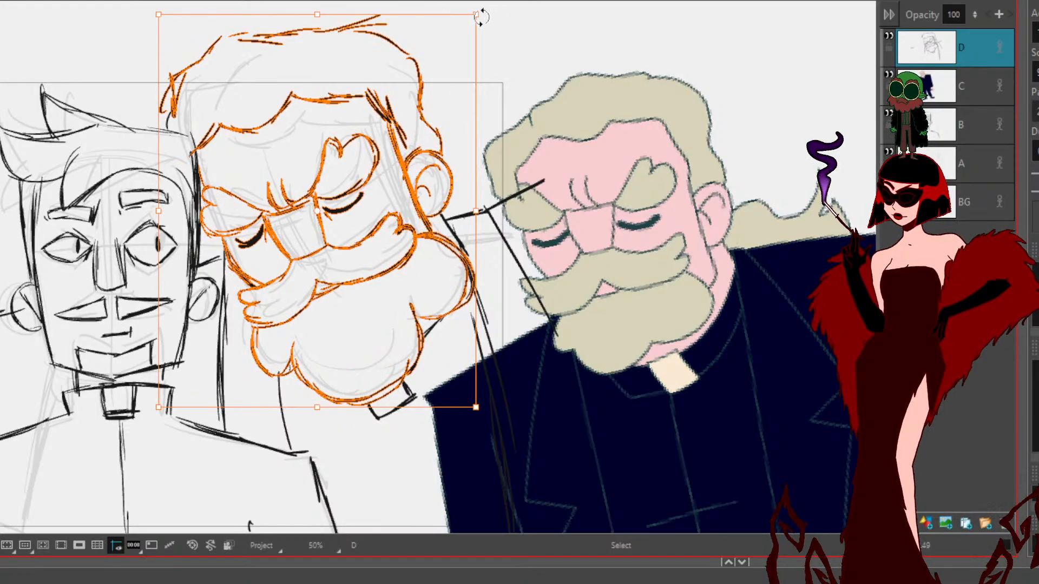
left_click_drag(312, 210, 319, 203)
left_click_drag(464, 37, 442, 60)
left_click_drag(307, 214, 314, 208)
left_click(640, 137)
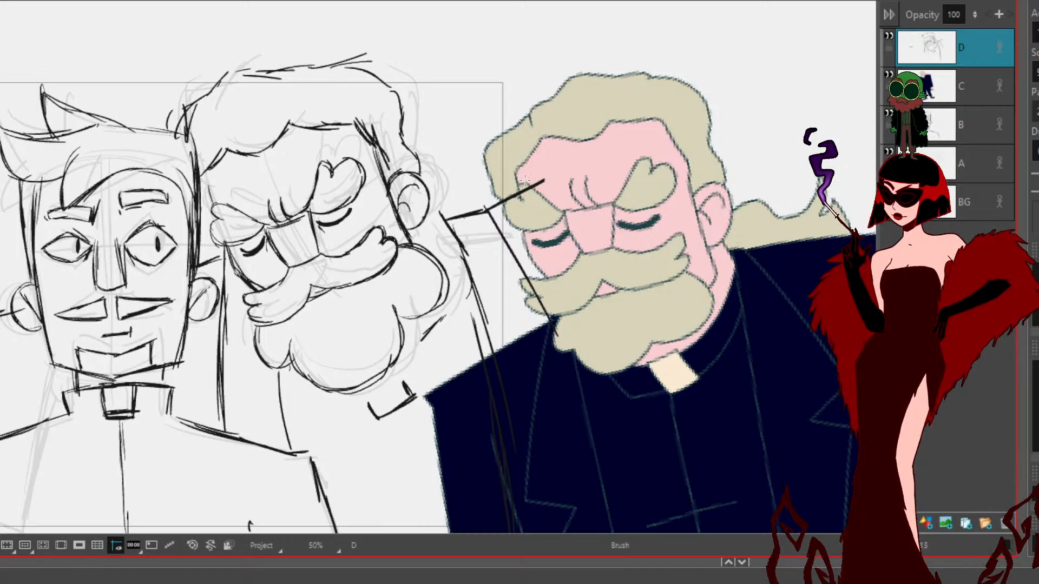
Step: Ink the neck line behind the beard and extend the collar to rejoin the resized head to the body
mouse_move(423, 221)
left_mouse_down()
mouse_move(470, 281)
mouse_move(432, 334)
mouse_move(368, 385)
mouse_move(398, 367)
mouse_move(405, 381)
left_mouse_up()
mouse_move(359, 386)
left_mouse_down()
mouse_move(377, 416)
mouse_move(361, 396)
mouse_move(461, 342)
left_mouse_up()
left_click_drag(416, 398, 478, 317)
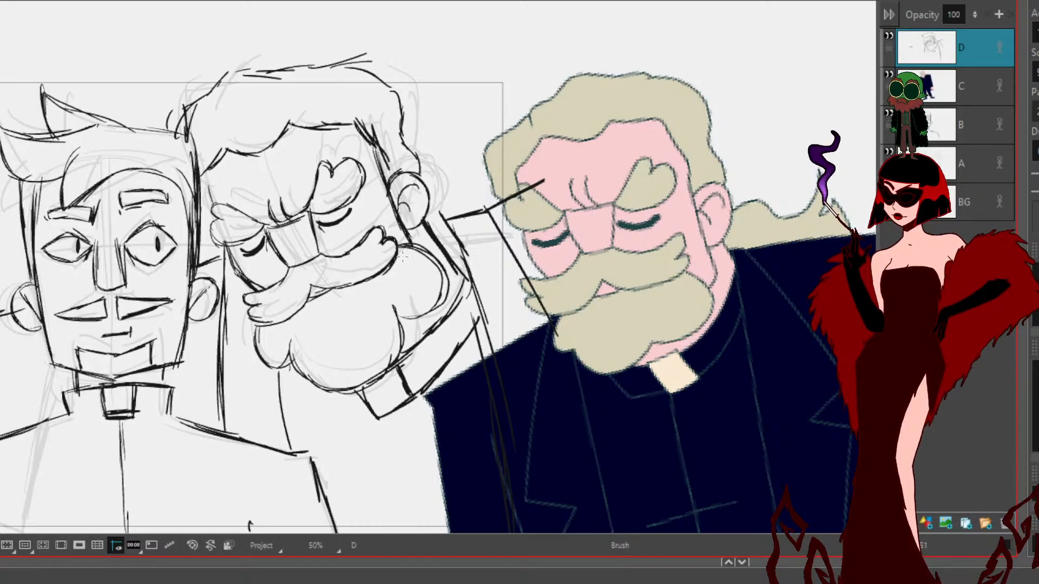
Step: Ink the outer edge of the bearded man's collar and his ponytail sweeping out behind the ear
left_click_drag(376, 418, 320, 406)
left_click_drag(301, 372, 320, 412)
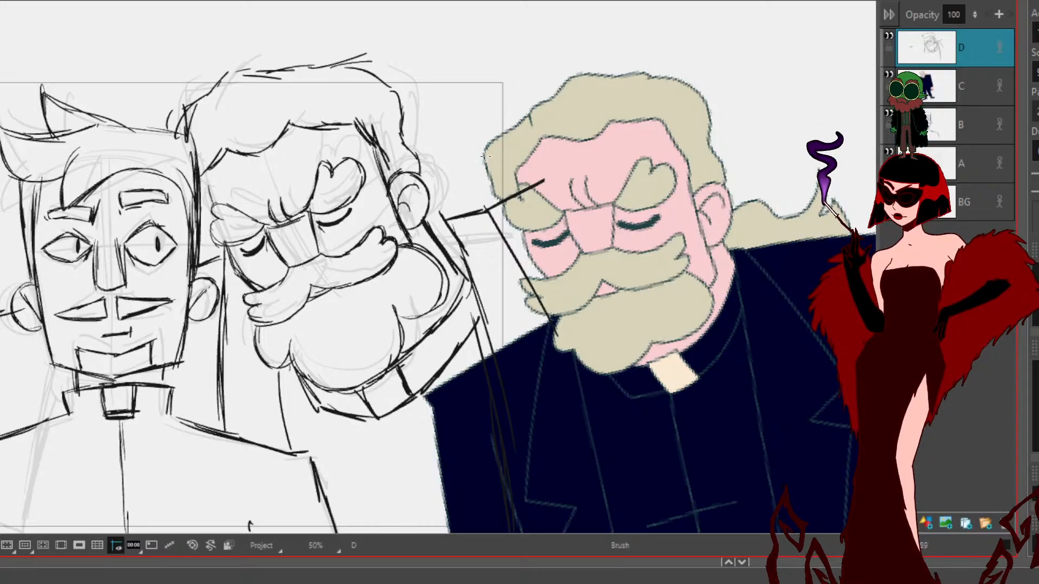
mouse_move(431, 181)
left_mouse_down()
mouse_move(453, 172)
mouse_move(471, 194)
left_mouse_up()
left_click_drag(428, 221, 448, 253)
mouse_move(433, 223)
left_mouse_down()
mouse_move(472, 285)
mouse_move(466, 264)
left_mouse_up()
left_click_drag(427, 223, 483, 208)
mouse_move(436, 226)
left_mouse_down()
mouse_move(489, 218)
mouse_move(484, 172)
mouse_move(536, 125)
mouse_move(532, 98)
mouse_move(557, 171)
left_mouse_up()
left_click_drag(560, 124, 543, 165)
Step: Ink the bearded man's arm draped over the moustached man's far shoulder, including the curved cuff line
mouse_move(584, 439)
left_mouse_down()
mouse_move(807, 298)
mouse_move(942, 250)
left_mouse_up()
left_click_drag(420, 174, 382, 357)
mouse_move(397, 273)
left_mouse_down()
mouse_move(374, 355)
mouse_move(243, 342)
left_mouse_up()
left_click_drag(311, 117, 262, 253)
left_click_drag(294, 143, 239, 330)
left_click_drag(278, 194, 222, 370)
Step: Move layer B directly beneath layer D and merge the two layers
key("alt+t")
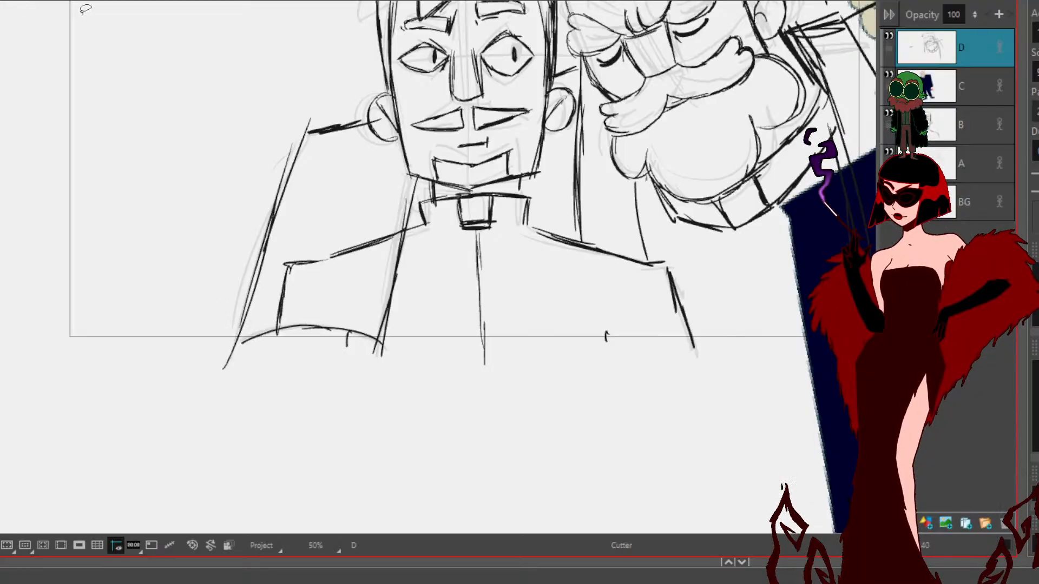
left_click(959, 134)
left_click_drag(956, 120, 951, 70)
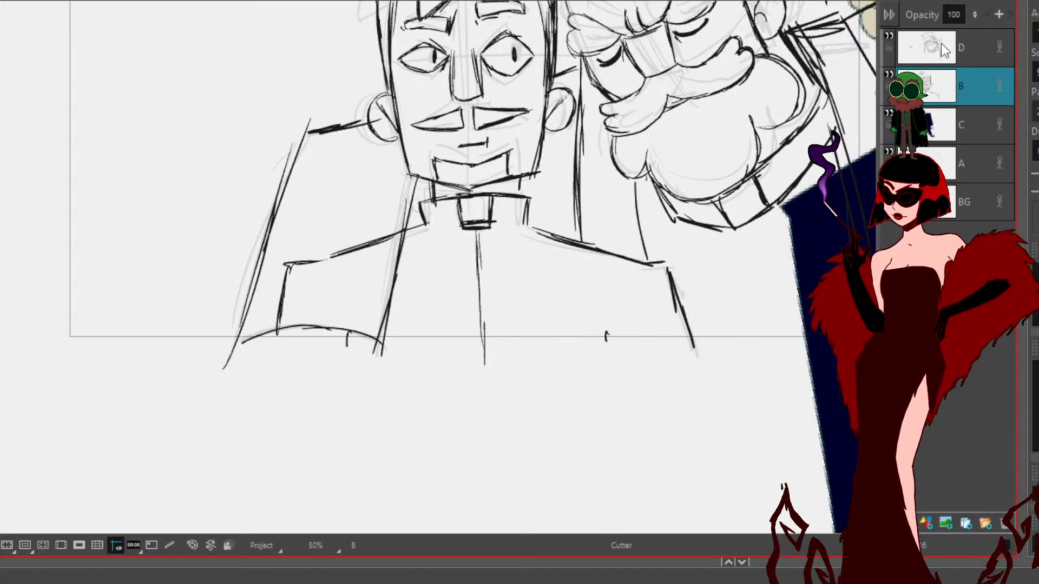
left_click(931, 54)
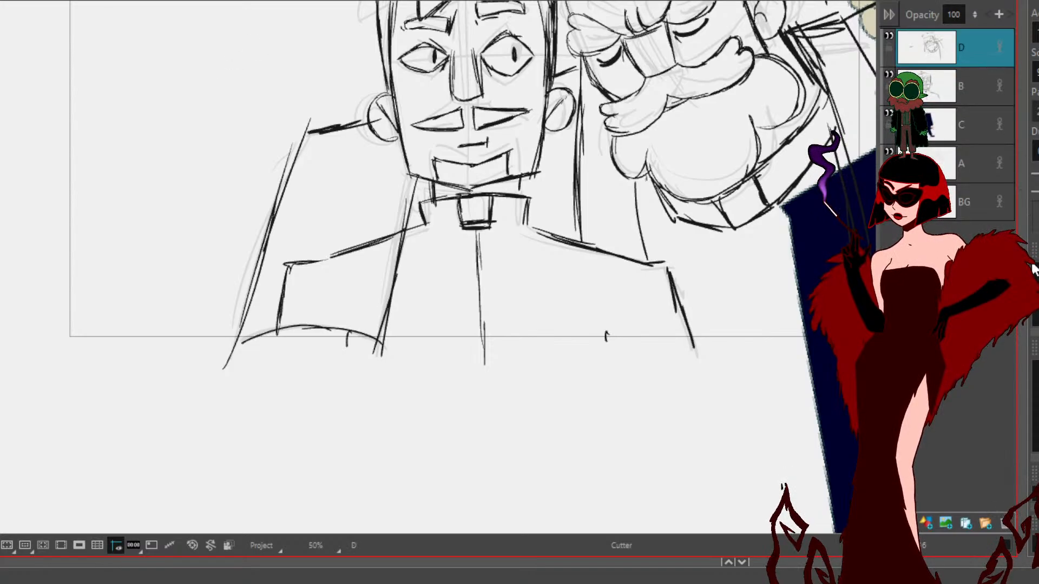
key("ctrl+e")
Step: Cut and delete the moustached man's shoulder and sleeve lines that overlap the bearded man's draped arm
mouse_move(400, 199)
left_mouse_down()
mouse_move(371, 281)
mouse_move(401, 214)
mouse_move(329, 284)
mouse_move(303, 251)
left_mouse_up()
mouse_move(342, 206)
left_mouse_down()
mouse_move(342, 234)
mouse_move(321, 233)
mouse_move(315, 248)
left_mouse_up()
key("alt+s")
left_click(348, 248)
key("Delete")
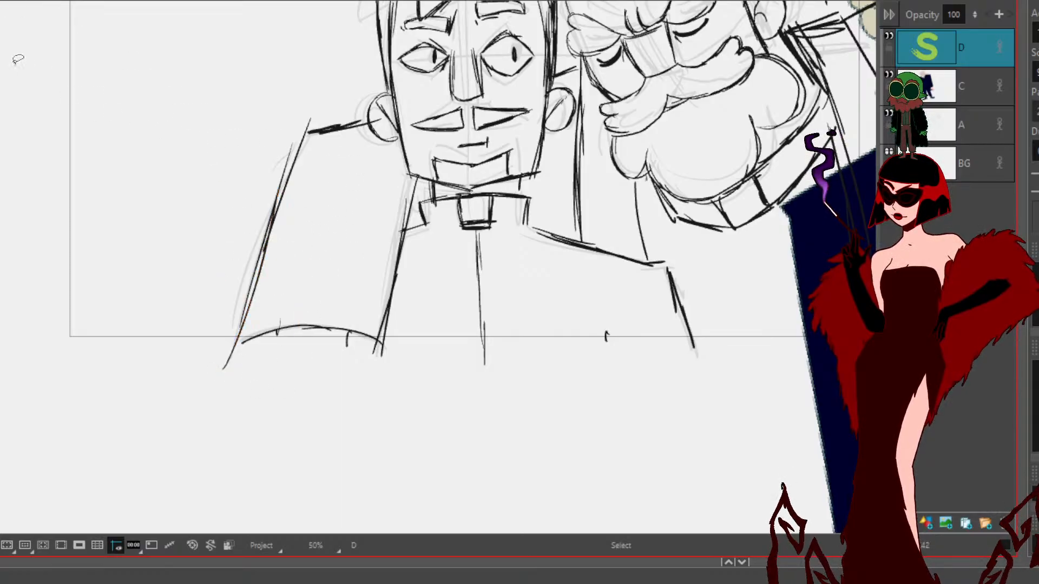
Step: Touch up the ink at the shoulder and cuff of the draped arm with short brush strokes
left_click_drag(246, 74, 306, 230)
key("alt+b")
mouse_move(389, 485)
left_mouse_down()
mouse_move(307, 497)
mouse_move(375, 485)
left_mouse_up()
left_click_drag(361, 291, 380, 286)
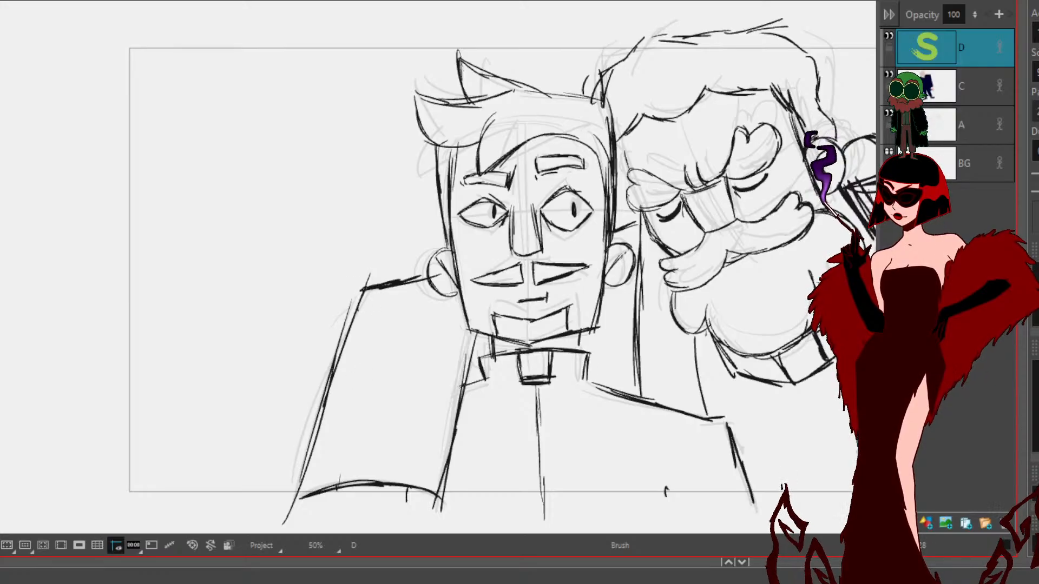
mouse_move(529, 467)
left_mouse_down()
mouse_move(457, 427)
mouse_move(399, 431)
left_mouse_up()
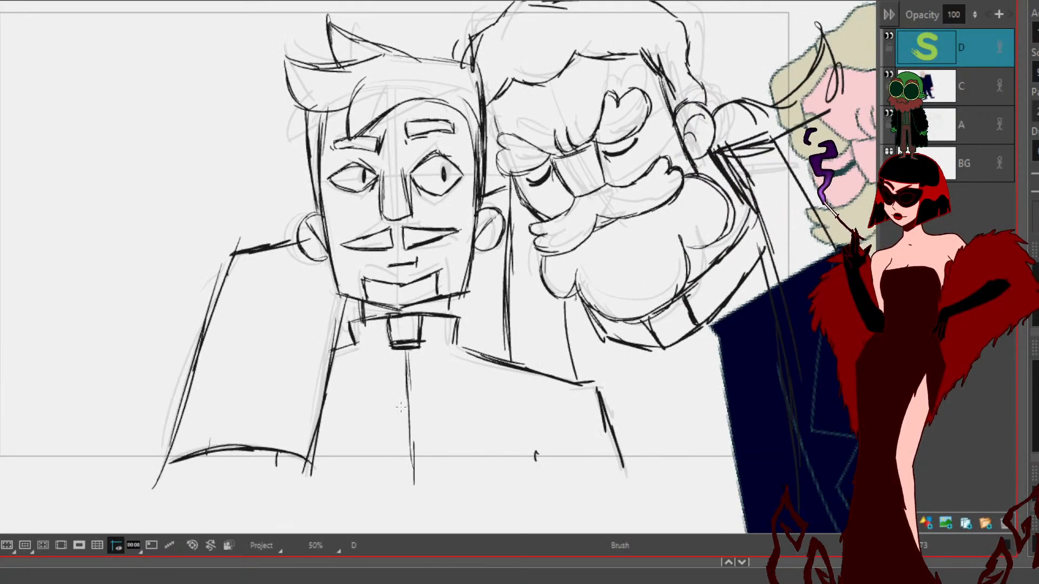
Step: Hide the colour reference layer C and rough layer A, leaving only the inked drawing on layer D displayed
left_click(889, 33)
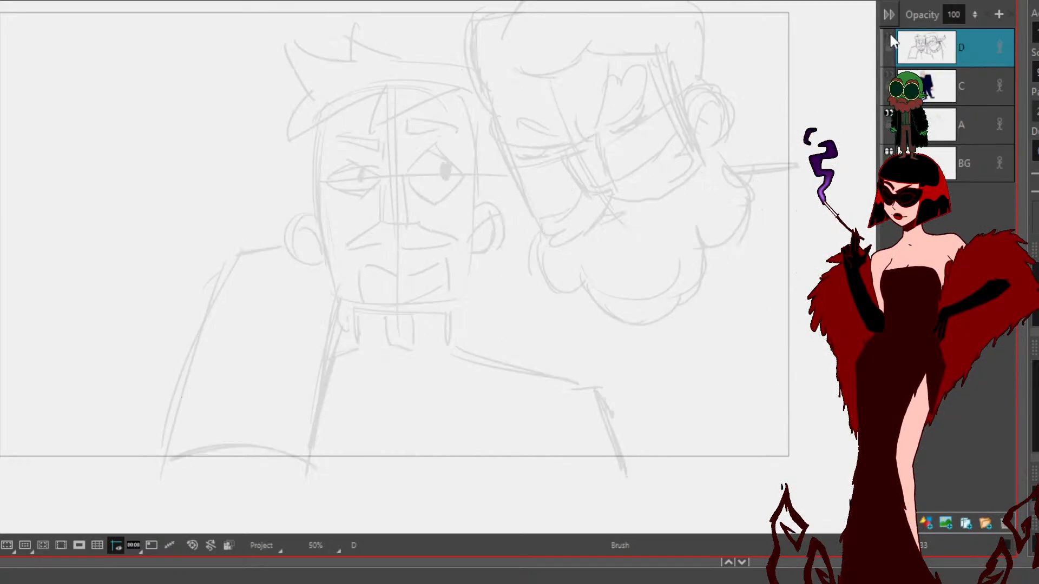
left_click(889, 33)
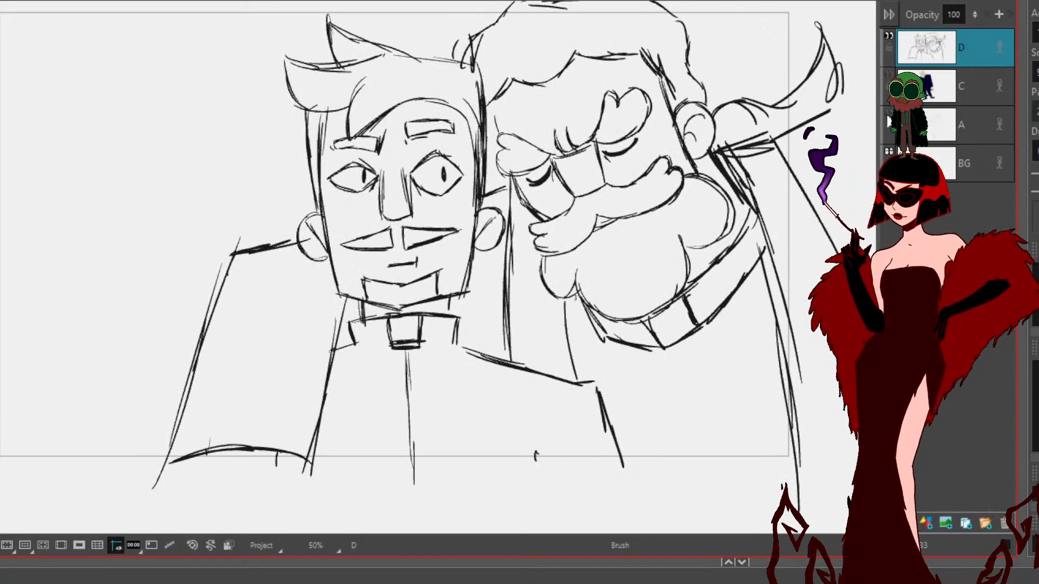
left_click_drag(785, 211, 623, 251)
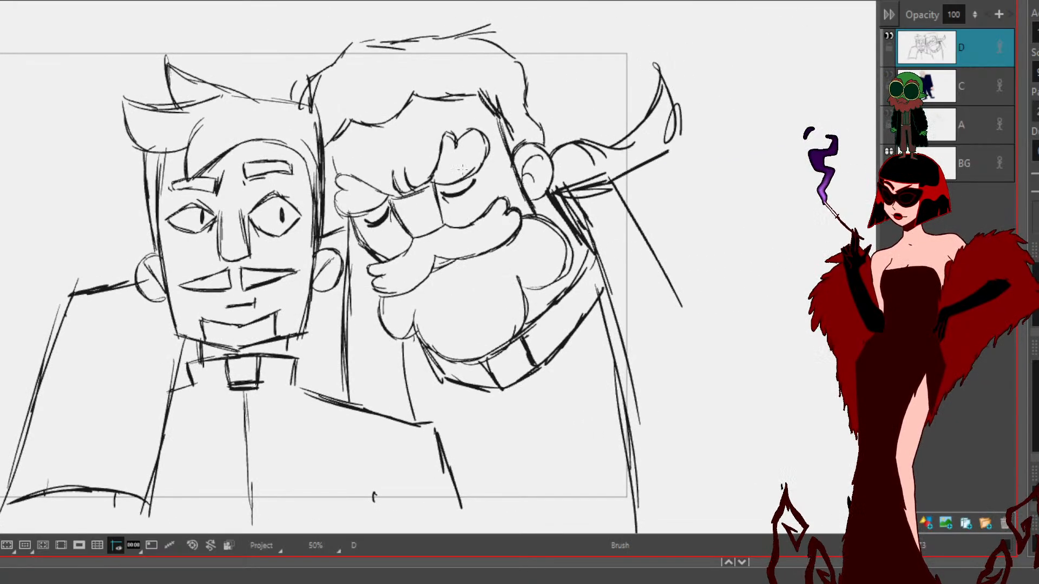
scroll(462, 170, "down", 2)
Step: Carry the bearded man's inked strokes over to the other panel and nudge them into place beside the moustached man
key("alt+s")
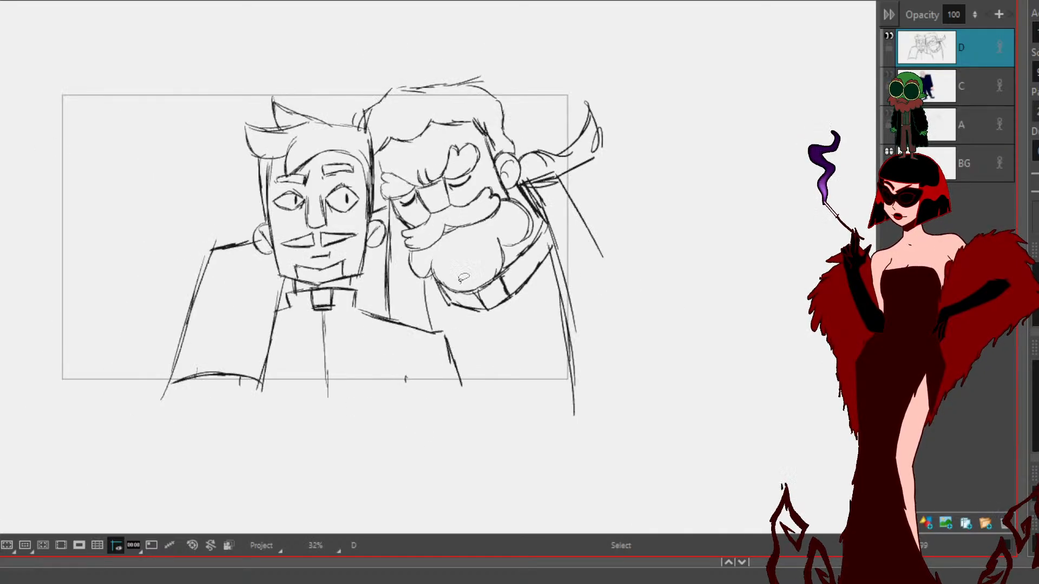
mouse_move(256, 411)
left_mouse_down()
mouse_move(291, 359)
mouse_move(273, 298)
mouse_move(286, 287)
mouse_move(225, 227)
mouse_move(290, 457)
mouse_move(297, 445)
left_mouse_up()
mouse_move(425, 54)
left_mouse_down()
mouse_move(389, 70)
mouse_move(366, 111)
mouse_move(399, 184)
mouse_move(397, 161)
mouse_move(383, 184)
mouse_move(403, 252)
mouse_move(387, 287)
mouse_move(547, 406)
mouse_move(536, 33)
mouse_move(411, 39)
left_mouse_up()
left_click(704, 119)
left_click_drag(465, 237, 473, 290)
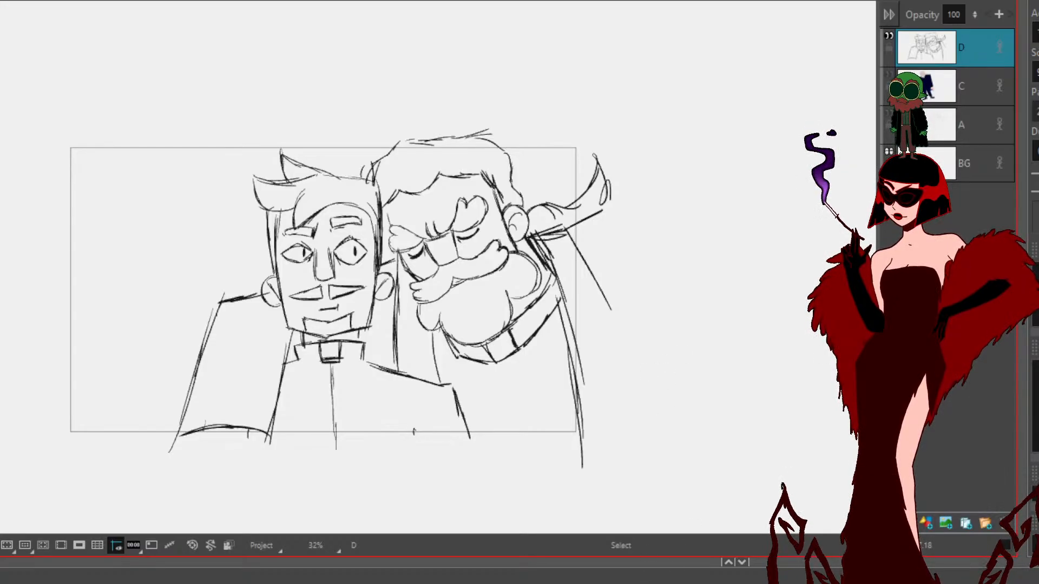
left_click(411, 580)
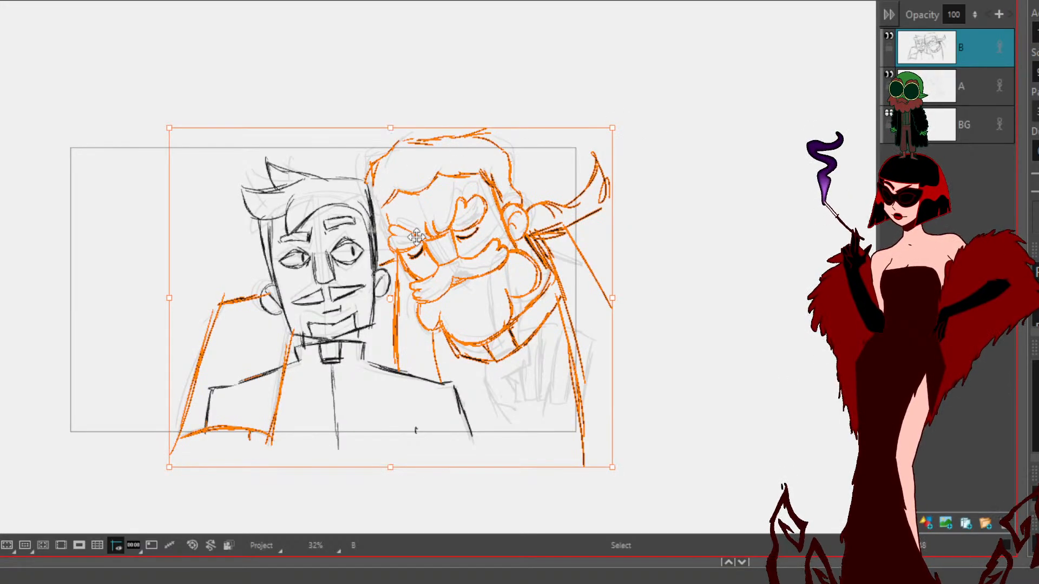
left_click_drag(417, 237, 414, 237)
left_click(759, 343)
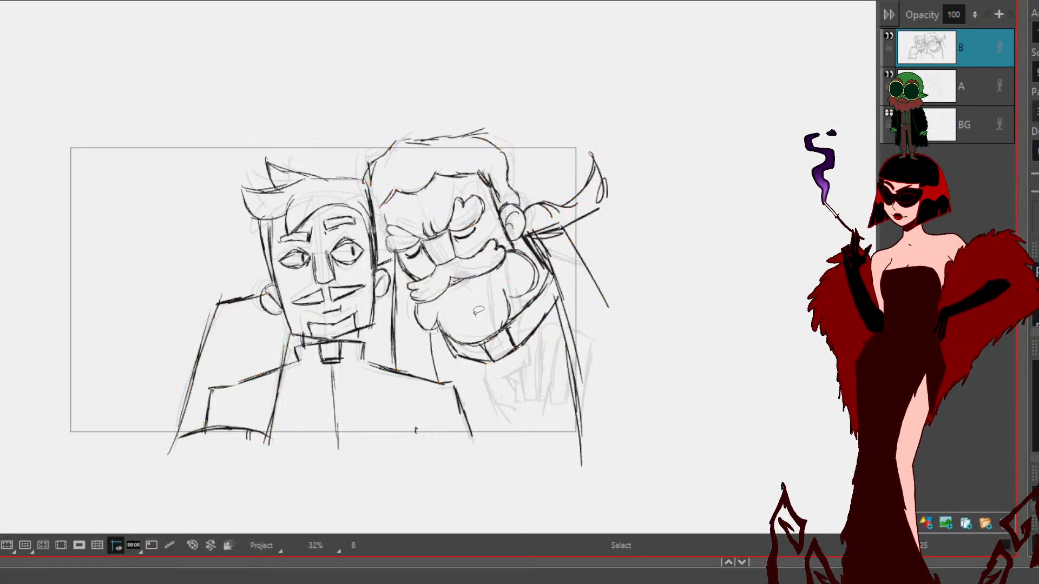
Step: Select the bearded man's beard outline and shift it slightly away from the moustache
scroll(478, 311, "up", 4)
scroll(478, 311, "down", 1)
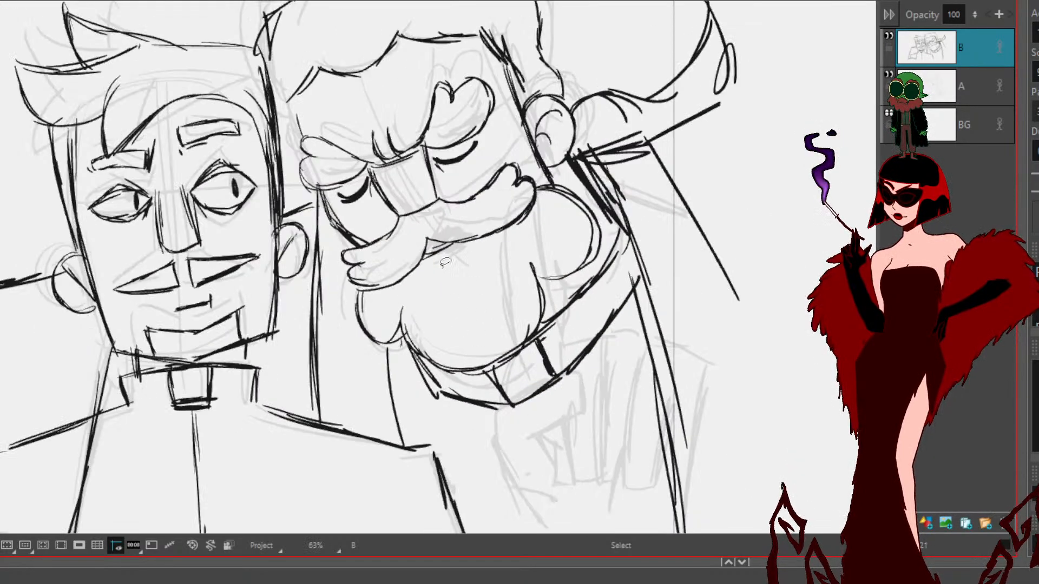
left_click(438, 251)
mouse_move(597, 217)
left_mouse_down()
mouse_move(483, 292)
mouse_move(369, 307)
mouse_move(435, 315)
mouse_move(601, 229)
left_mouse_up()
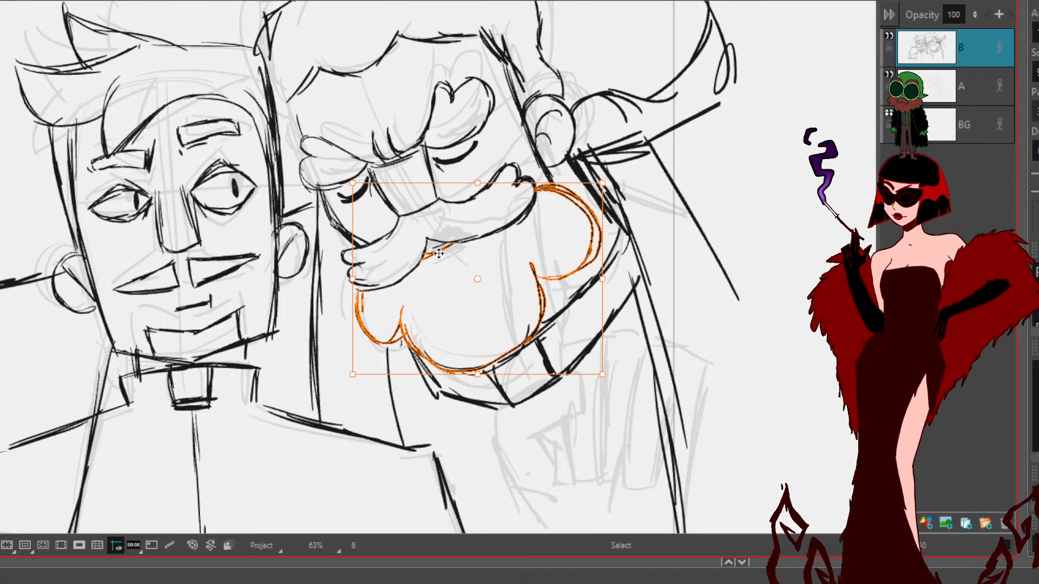
left_click(467, 293)
Step: Ink a small open mouth under the bearded man's moustache and erase the moustached man's shoulder lines crossing the draped arm
key("alt+b")
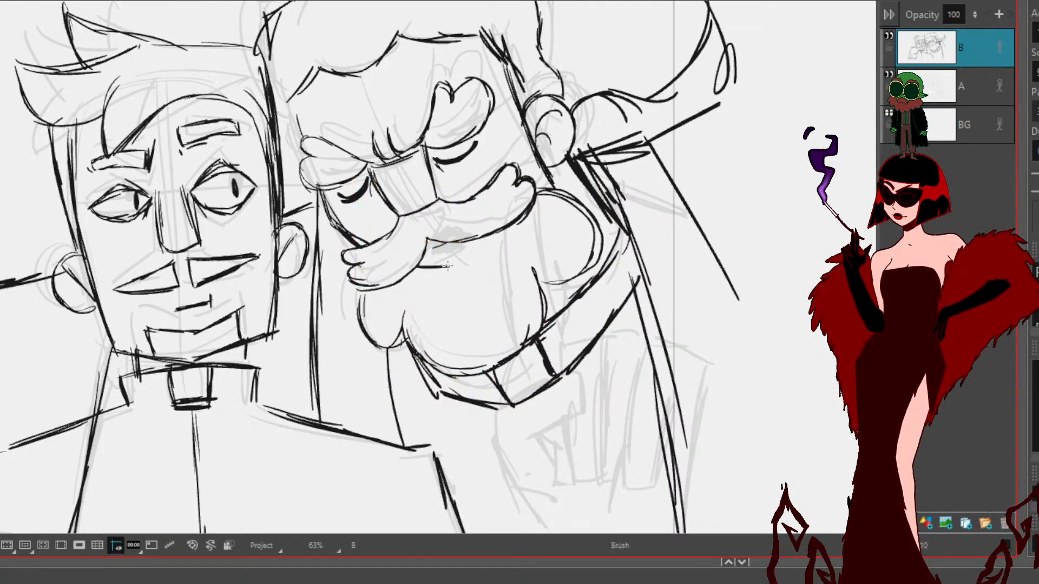
left_click_drag(440, 258, 441, 255)
scroll(815, 231, "down", 2)
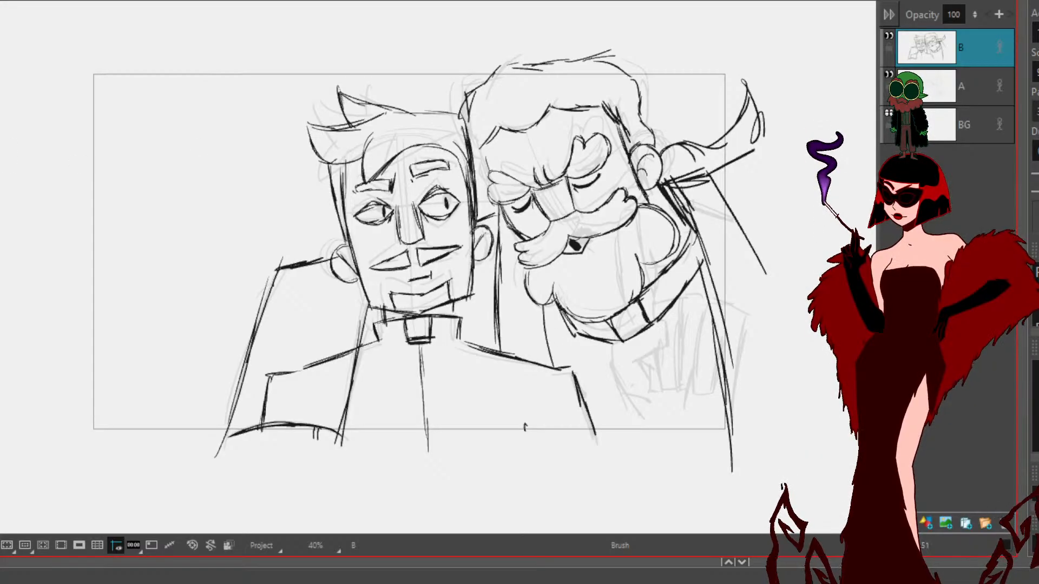
mouse_move(353, 344)
left_mouse_down()
mouse_move(314, 377)
mouse_move(329, 356)
mouse_move(321, 349)
mouse_move(260, 389)
mouse_move(270, 381)
mouse_move(276, 400)
mouse_move(252, 433)
left_mouse_up()
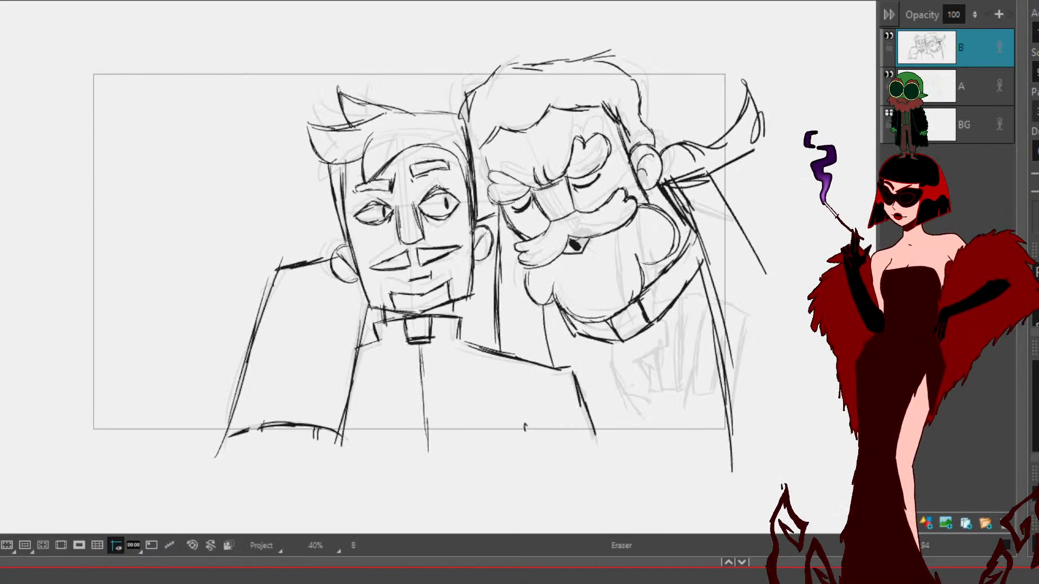
Step: Add a new layer above layer B and ink the thumb and palm edge of the bearded man's raised hand
left_click(924, 521)
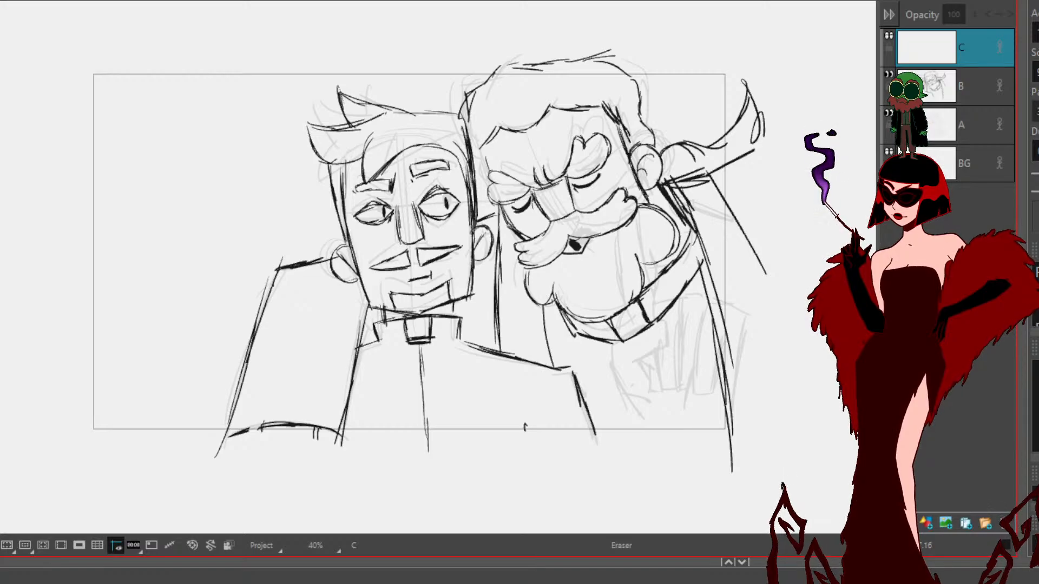
key("alt+s")
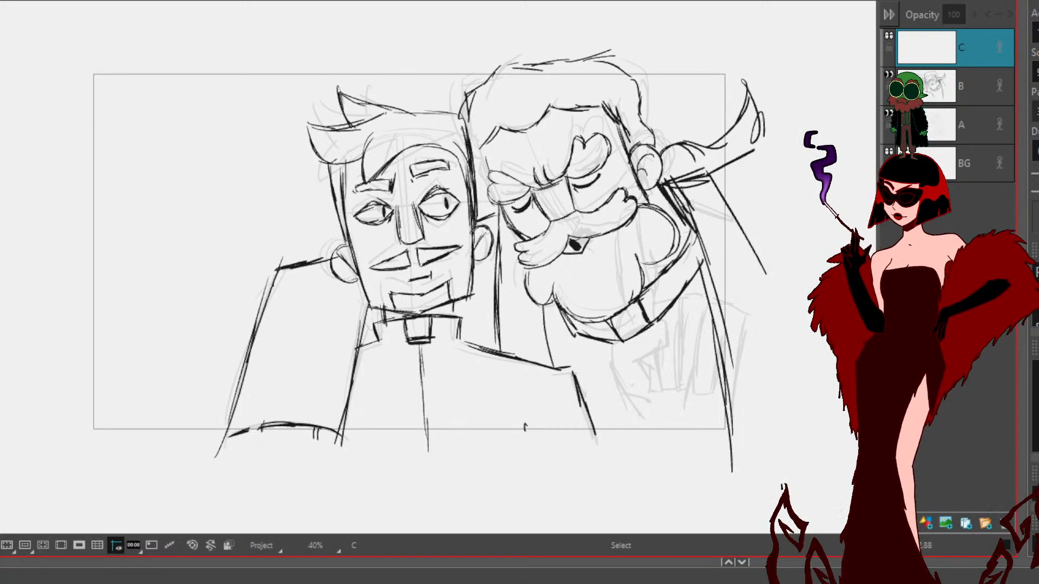
key("alt+e")
key("alt+b")
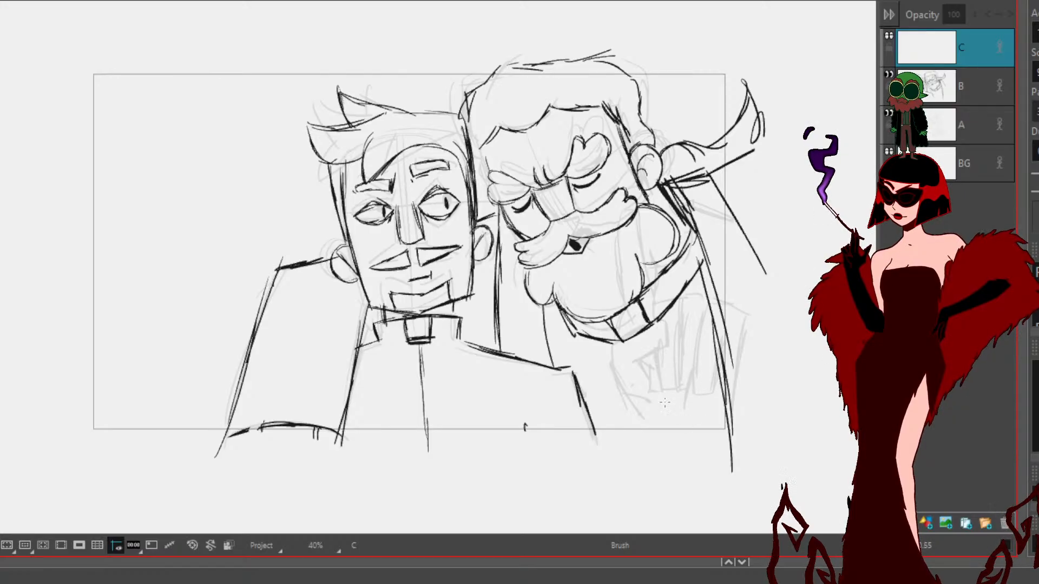
mouse_move(622, 396)
left_mouse_down()
mouse_move(657, 414)
mouse_move(614, 374)
mouse_move(612, 357)
mouse_move(615, 344)
mouse_move(668, 320)
left_mouse_up()
mouse_move(668, 321)
left_mouse_down()
mouse_move(667, 346)
mouse_move(637, 362)
mouse_move(661, 385)
left_mouse_up()
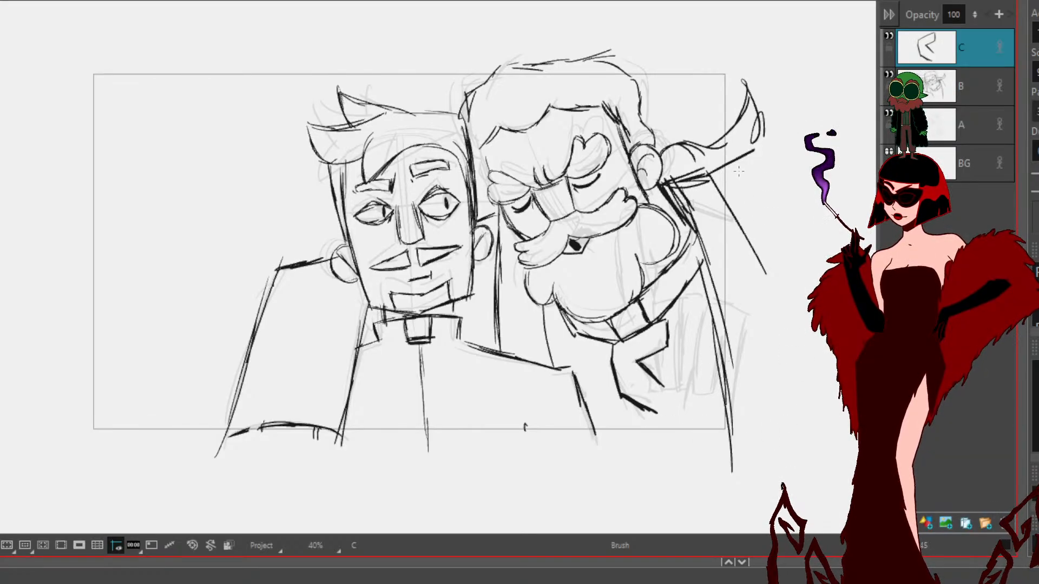
Step: Set layer B's opacity to 44 to fade the inked figures behind the hand
left_click(968, 87)
double_click(952, 14)
type("20")
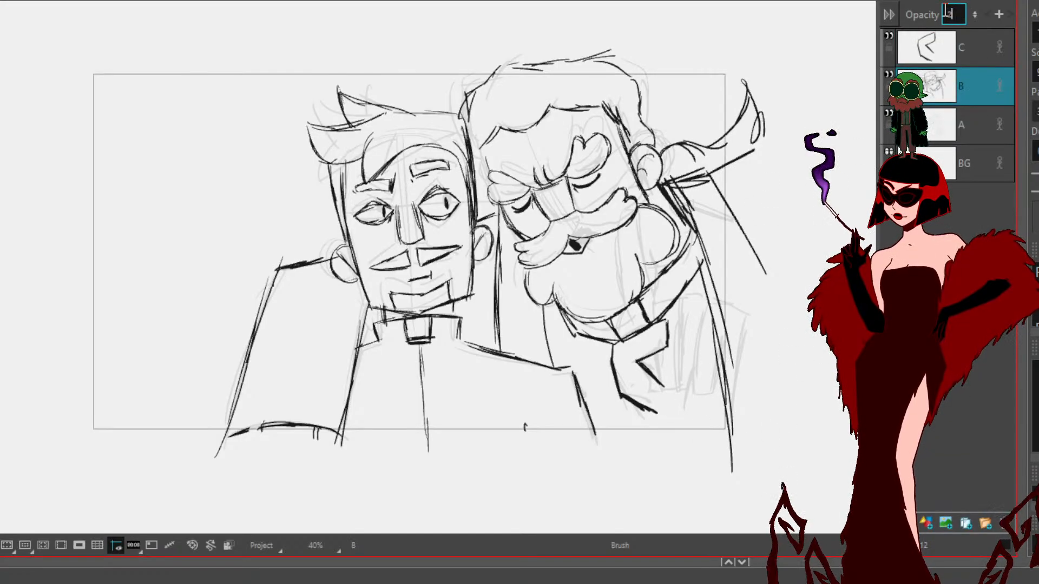
key("Return")
double_click(952, 14)
type("44")
key("Return")
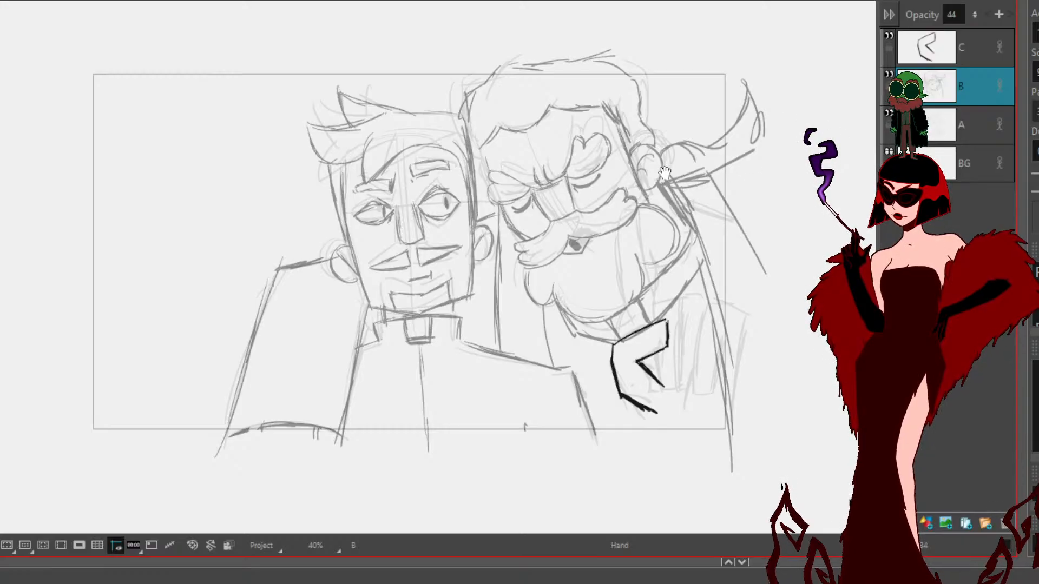
Step: Ink the raised index finger on layer C, pointing up in front of the bearded man's beard
left_click_drag(747, 163, 671, 175)
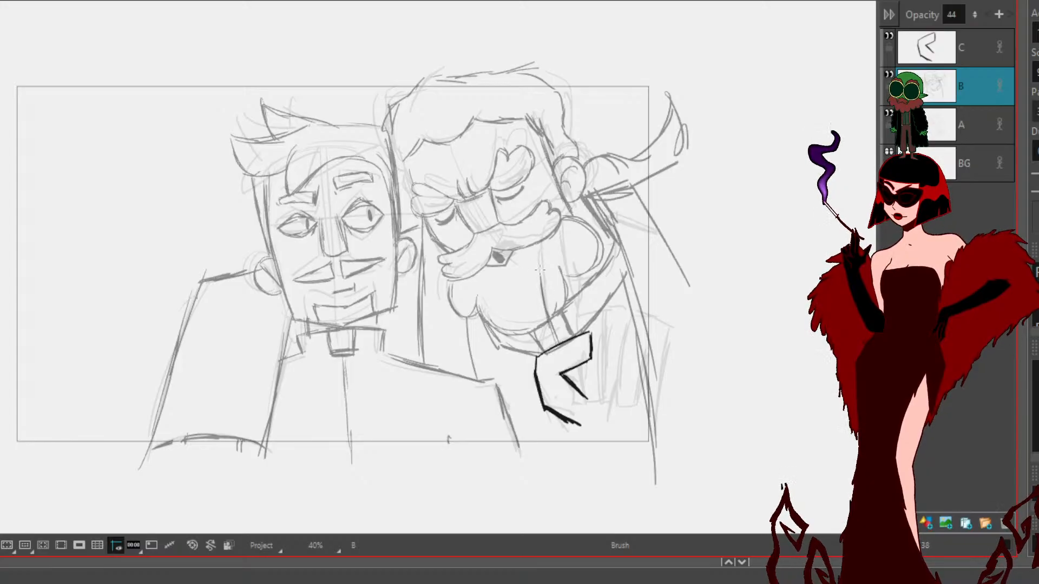
key("alt+s")
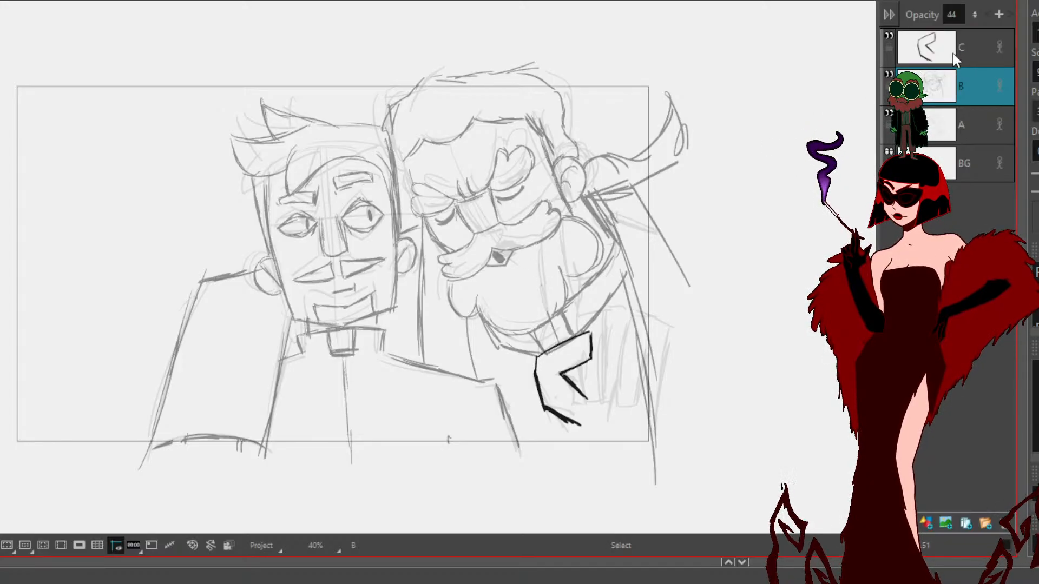
key("b")
left_click(953, 53)
left_click_drag(562, 344, 540, 279)
mouse_move(548, 318)
left_mouse_down()
mouse_move(541, 282)
mouse_move(553, 224)
mouse_move(578, 323)
left_mouse_up()
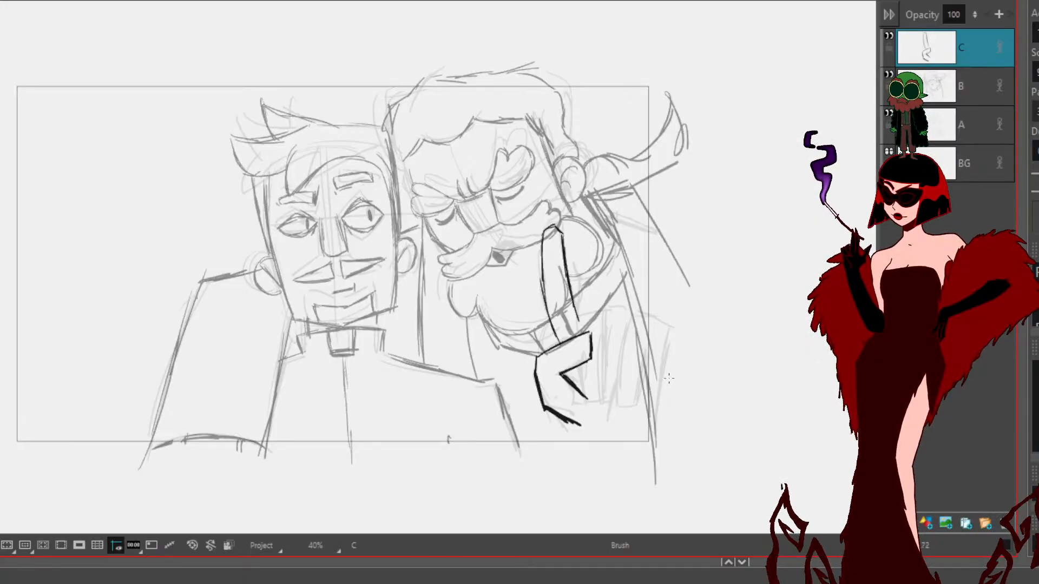
Step: Ink the folded fingers and the outer edge of the raised hand, extending its lines to the wrist
mouse_move(650, 435)
left_mouse_down()
mouse_move(670, 328)
mouse_move(651, 319)
mouse_move(636, 318)
mouse_move(622, 359)
mouse_move(614, 400)
mouse_move(615, 390)
mouse_move(637, 403)
left_mouse_up()
mouse_move(651, 342)
left_mouse_down()
mouse_move(634, 407)
mouse_move(615, 422)
mouse_move(624, 430)
left_mouse_up()
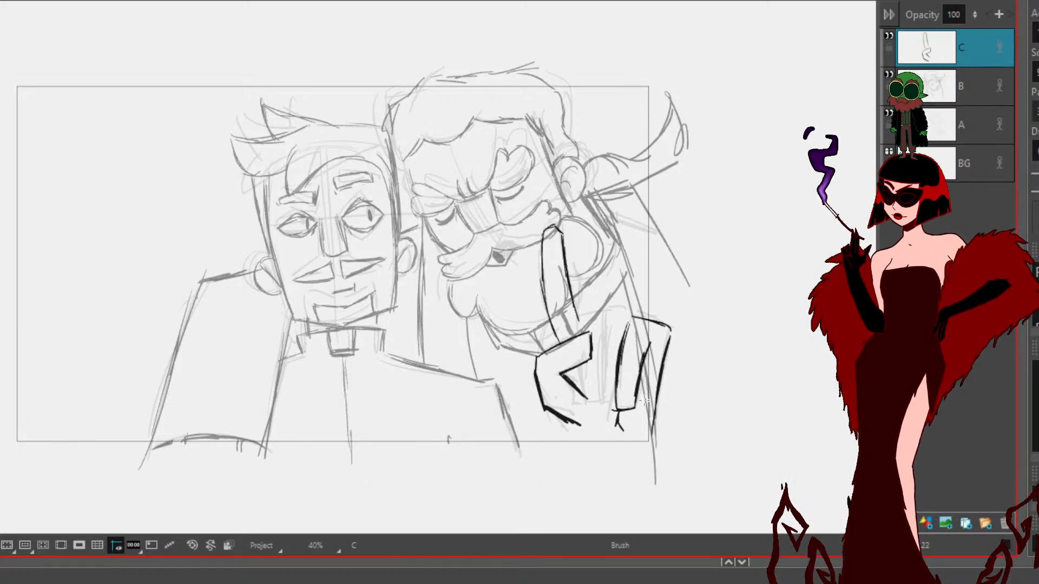
mouse_move(644, 312)
left_mouse_down()
mouse_move(614, 319)
mouse_move(609, 310)
mouse_move(599, 405)
mouse_move(608, 410)
mouse_move(622, 308)
mouse_move(576, 317)
mouse_move(600, 402)
left_mouse_up()
left_click_drag(606, 318, 599, 370)
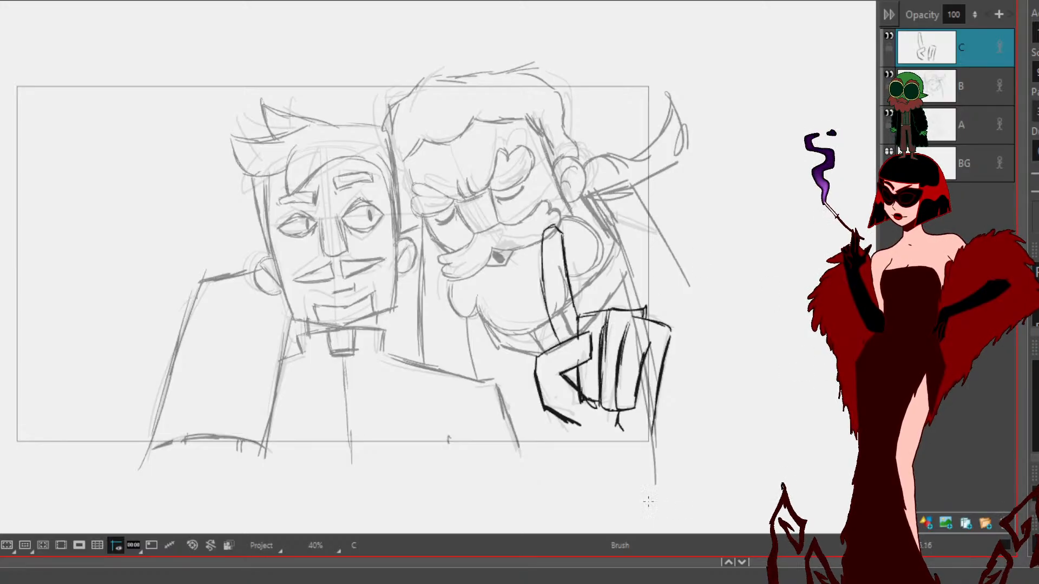
left_click_drag(574, 421, 578, 431)
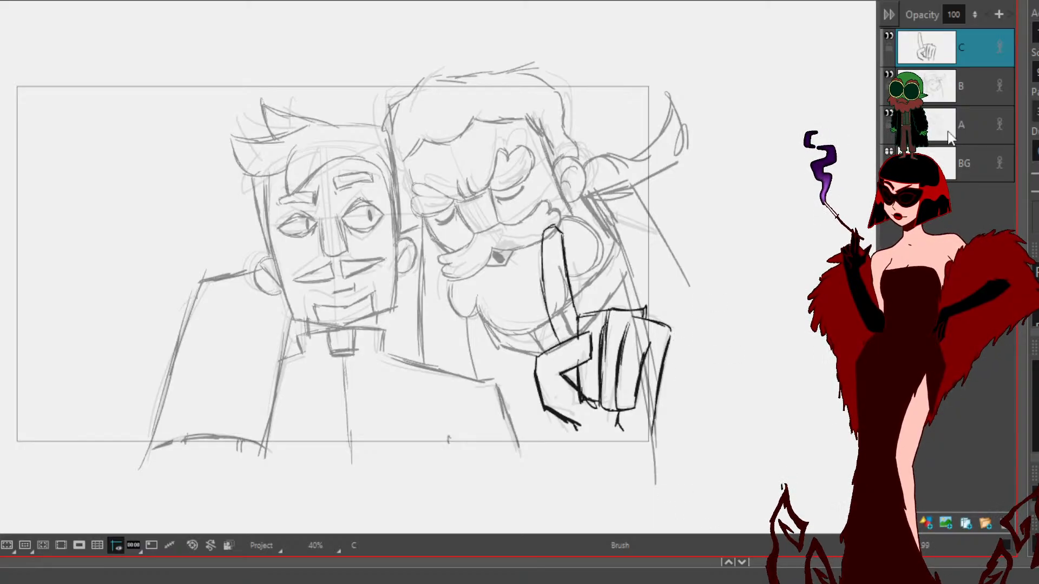
Step: Erase layer B's beard, collar and body lines inside the raised hand and hide rough layer A
left_click(933, 81)
key("alt+e")
left_click_drag(566, 326, 562, 254)
mouse_move(557, 308)
left_mouse_down()
mouse_move(567, 342)
mouse_move(602, 345)
mouse_move(600, 326)
mouse_move(583, 322)
mouse_move(592, 318)
mouse_move(592, 369)
mouse_move(593, 349)
mouse_move(567, 366)
mouse_move(578, 393)
left_mouse_up()
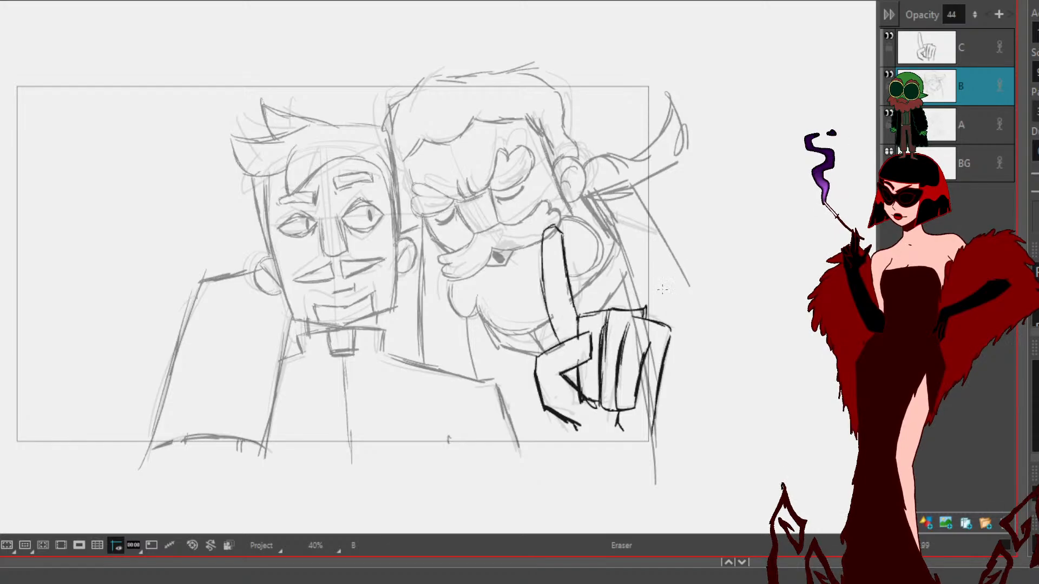
left_click(890, 114)
mouse_move(644, 363)
left_mouse_down()
mouse_move(638, 391)
mouse_move(655, 340)
mouse_move(640, 354)
mouse_move(639, 321)
left_mouse_up()
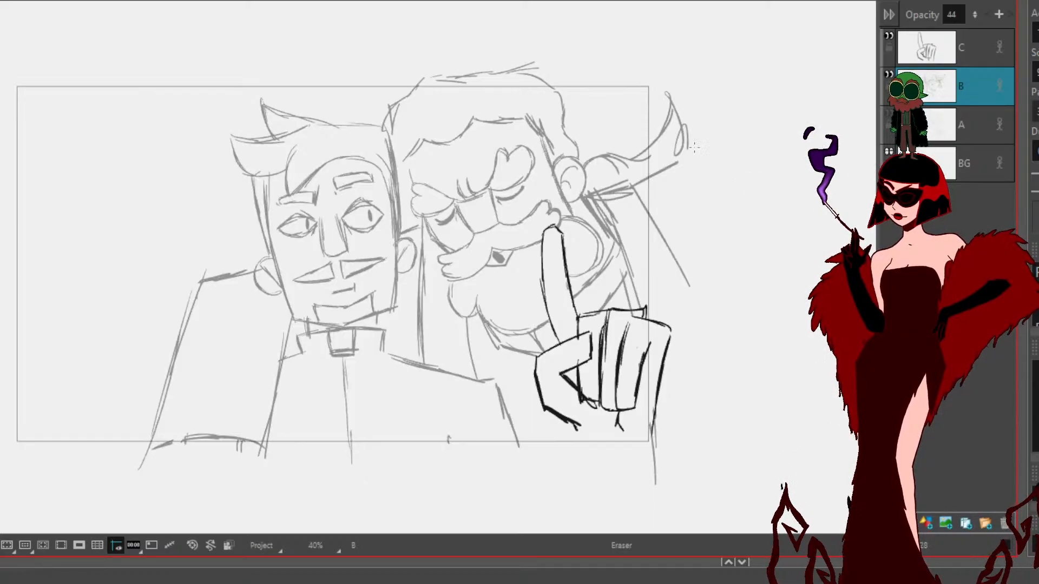
Step: Set layer B's opacity to 100
left_click(943, 33)
left_click(949, 16)
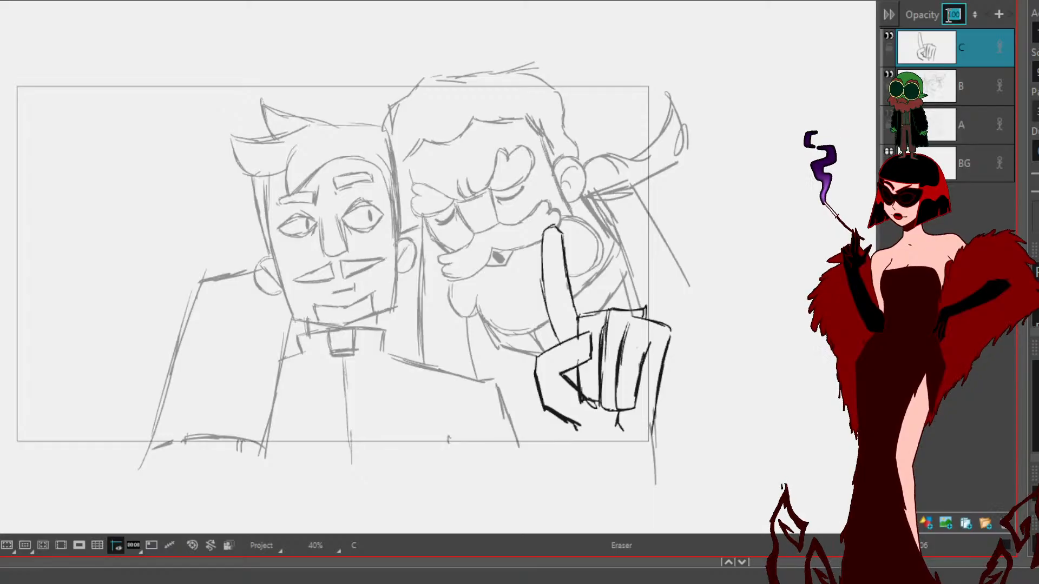
left_click(927, 97)
left_click(951, 14)
type("100")
key("Return")
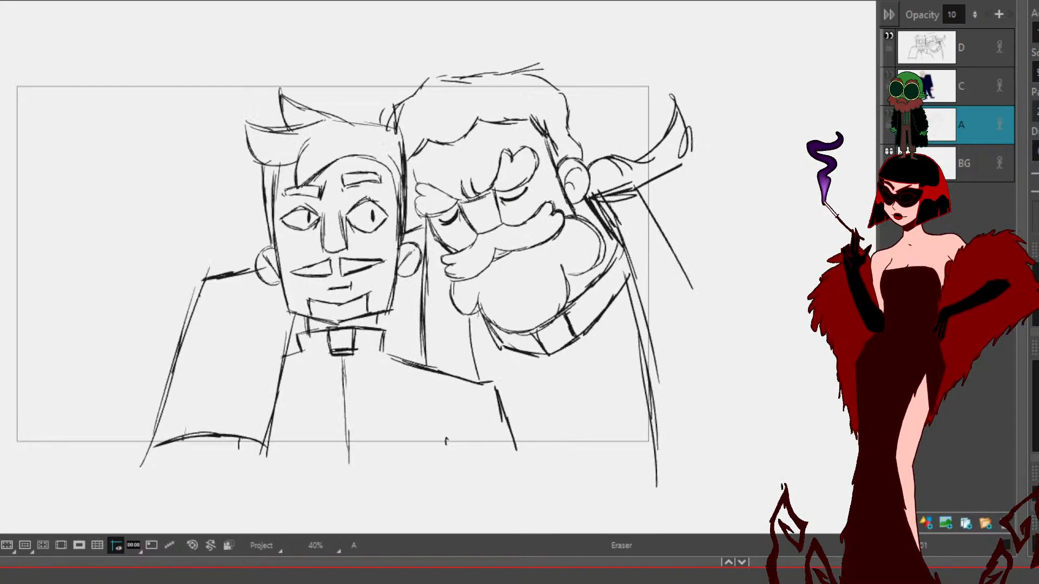
Step: Set the opacity of the rough sketch layer A in the two-men close-up panel to 10
key("alt+s")
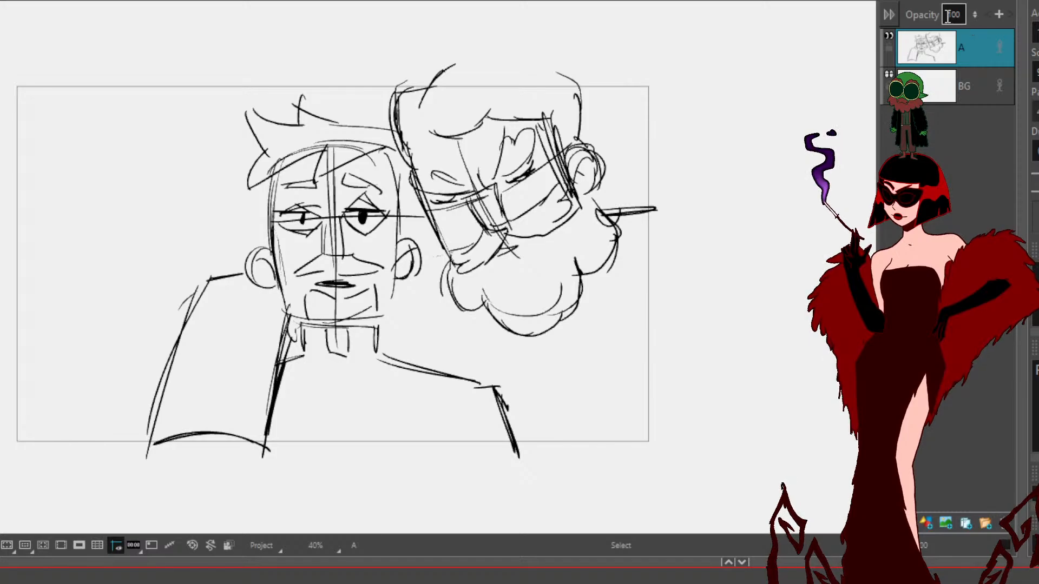
double_click(948, 15)
type("10")
key("Return")
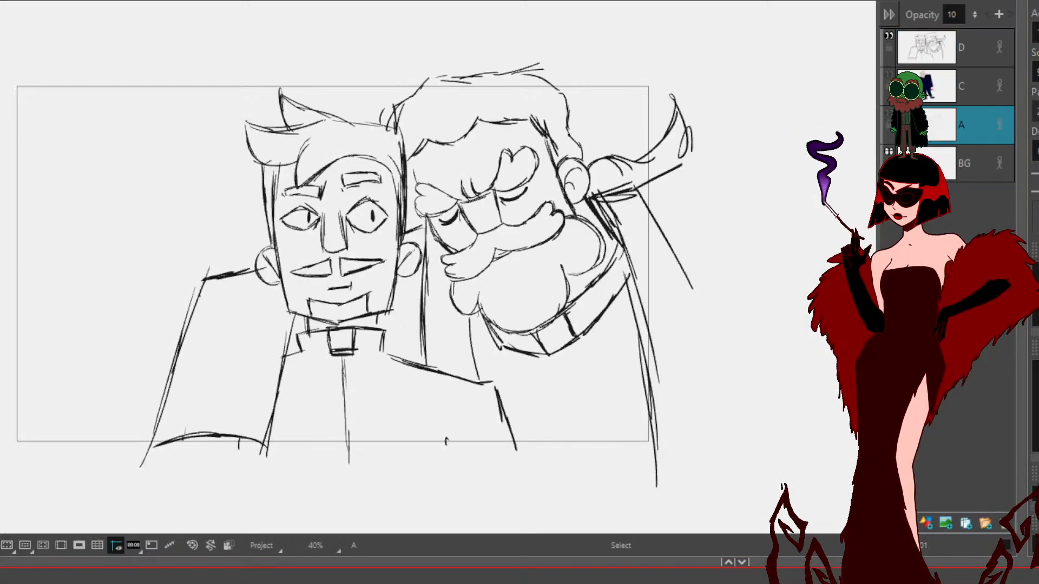
Step: Copy all the clean linework on layer D of the two-men panel
left_click(938, 63)
mouse_move(747, 65)
left_mouse_down()
mouse_move(92, 533)
mouse_move(766, 303)
left_mouse_up()
left_click_drag(232, 376, 257, 368)
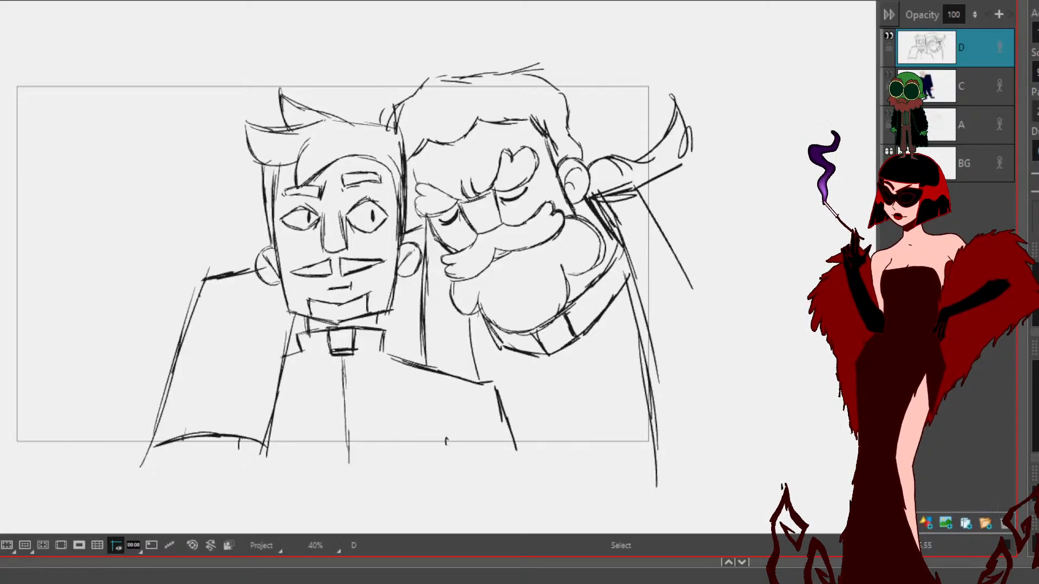
key("ctrl+a")
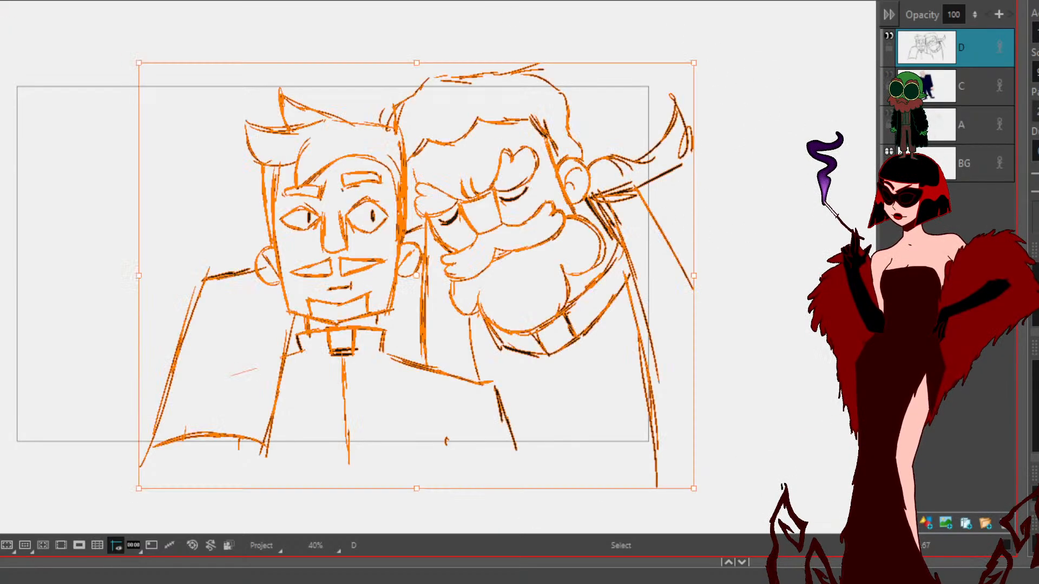
key("Escape")
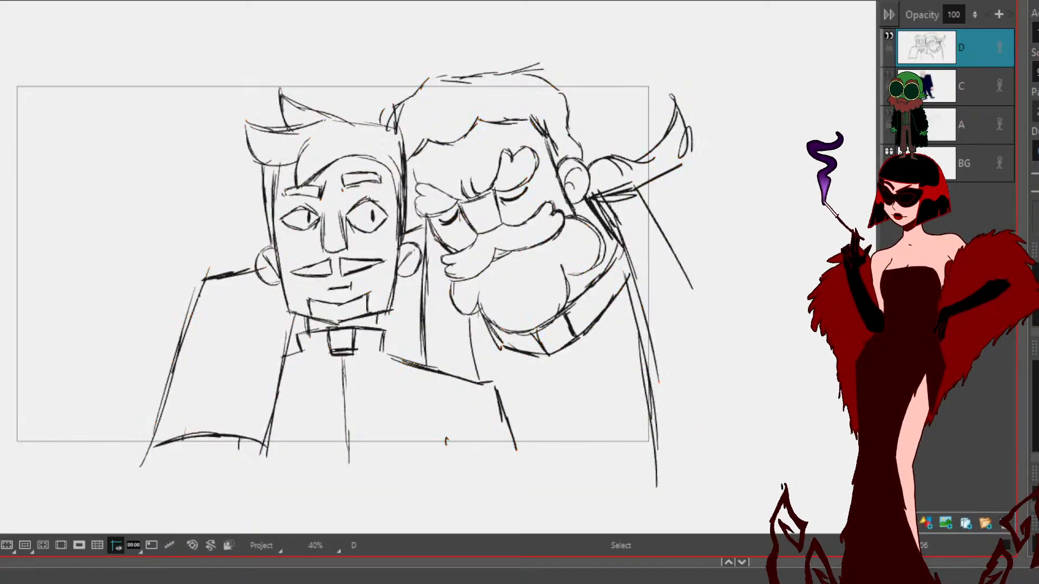
Step: Paste the copied linework onto a new vector layer above the faded rough sketch in the other two-men panel
left_click(519, 579)
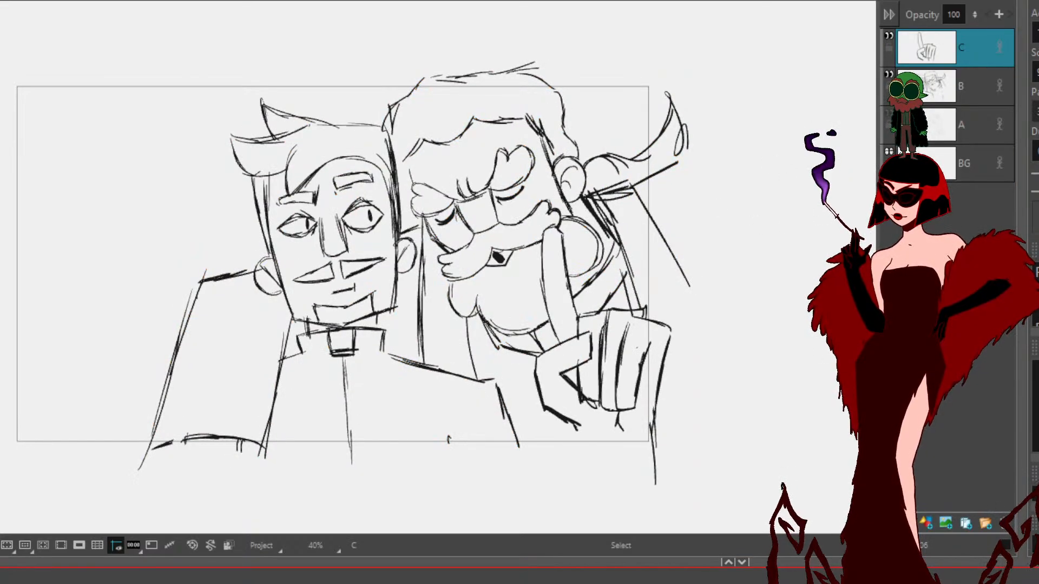
left_click(785, 579)
key("ctrl+v")
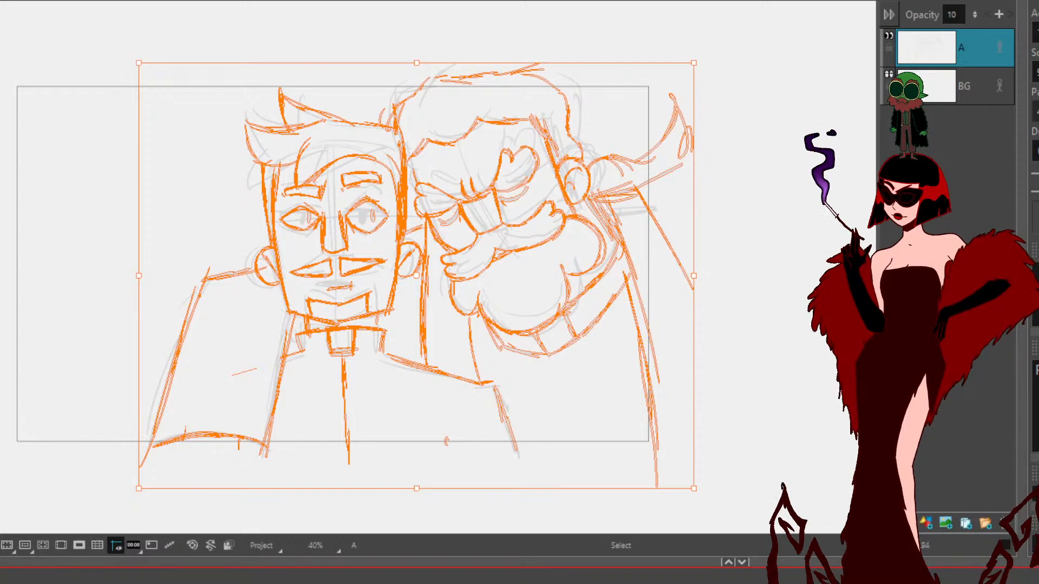
key("ctrl+z")
left_click(926, 522)
key("ctrl+v")
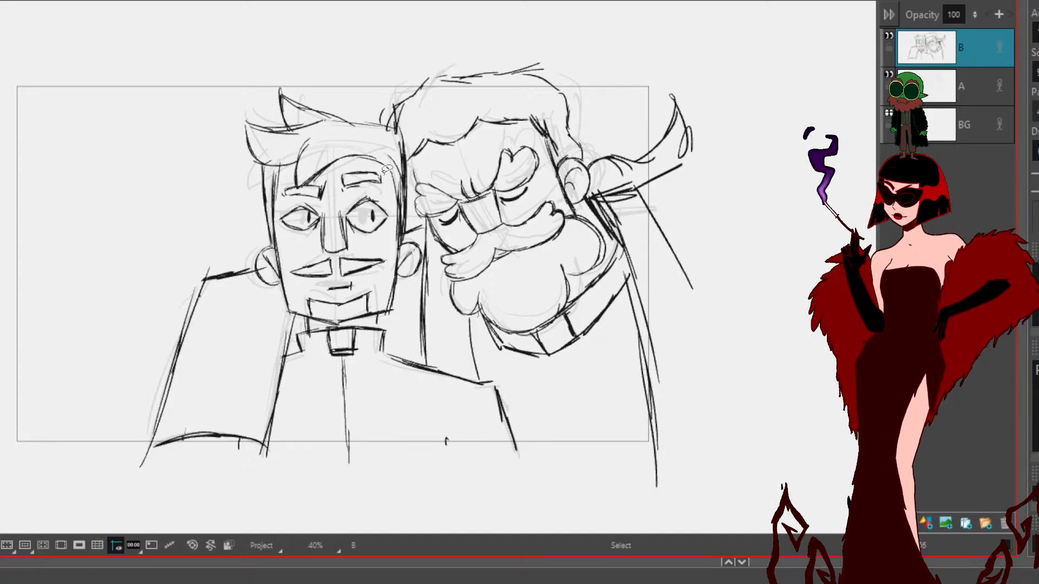
Step: Nudge both pupils of the moustached man left towards the irises of the faded sketch
scroll(257, 201, "up", 5)
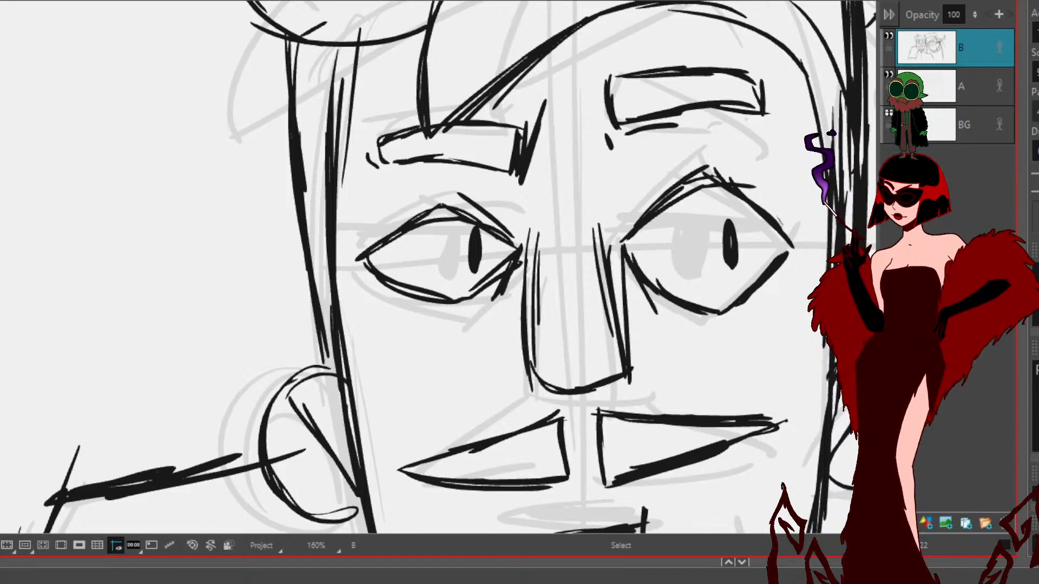
left_click(474, 250)
left_click(731, 246, "shift")
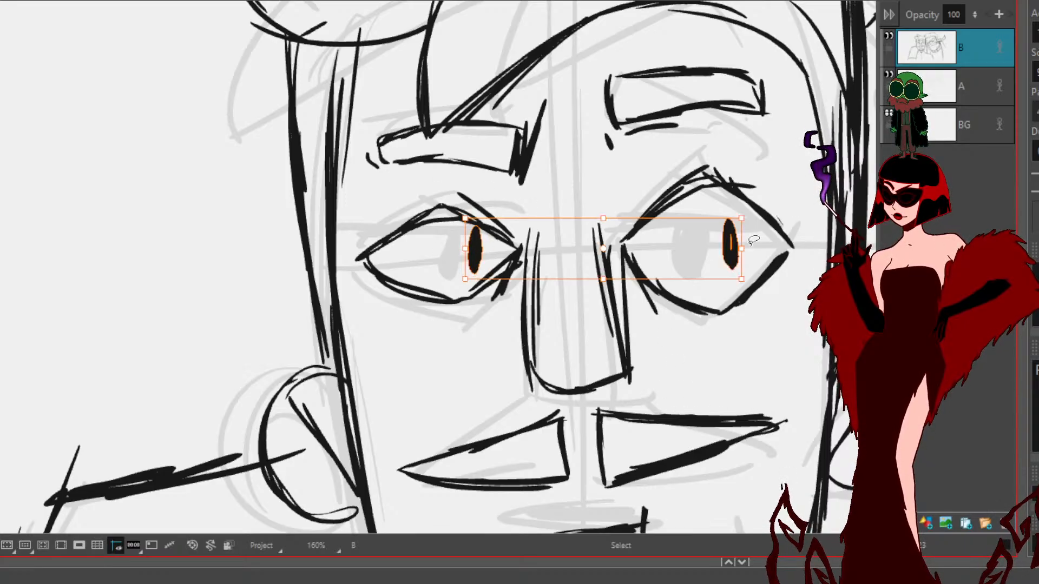
key("Left")
key("Left")
key("Left")
key("Left")
key("Left")
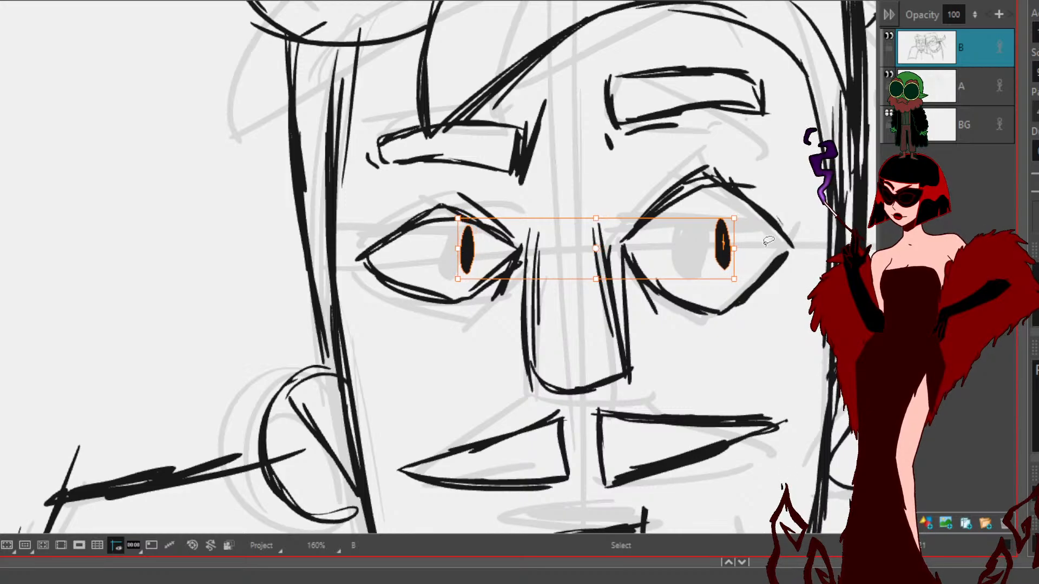
key("Left")
key("Left")
key("Left")
key("Left")
key("Left")
key("Left")
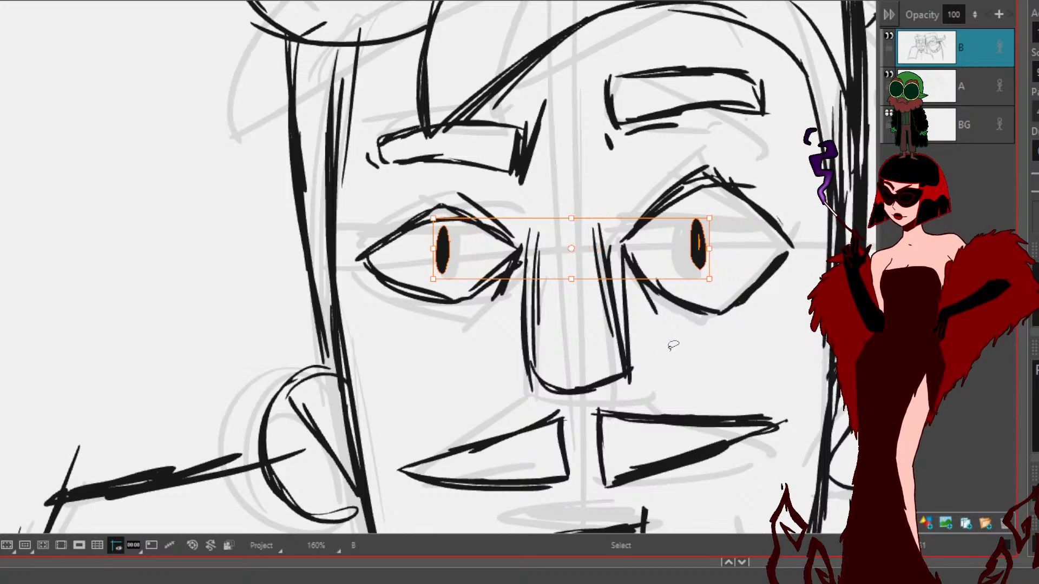
left_click(720, 404)
scroll(719, 406, "down", 2)
left_click_drag(635, 425, 592, 404)
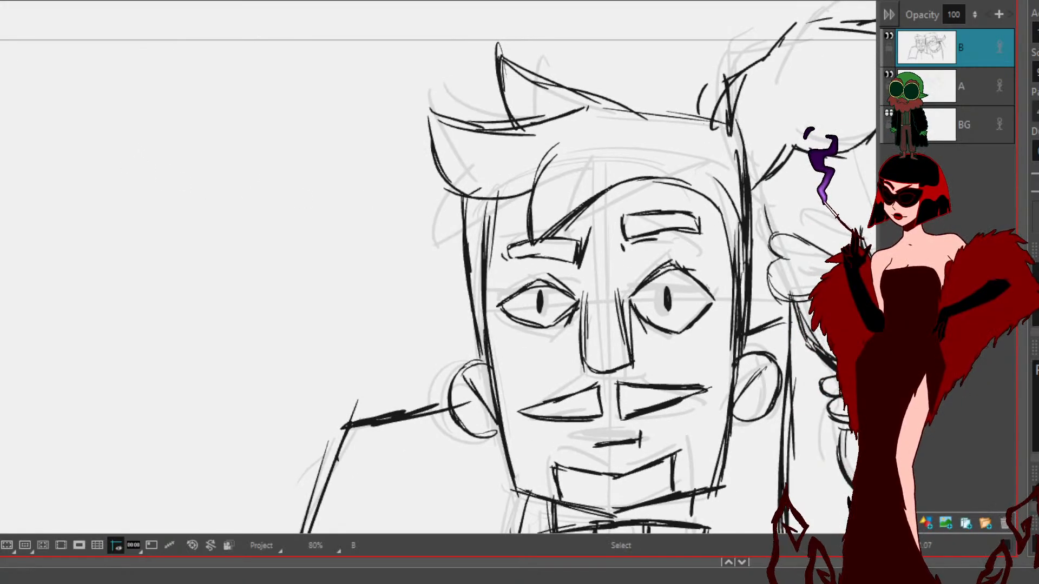
Step: Adjust the outlines of the moustached man's two eyebrows, shortening the slanted inner end of the left brow
scroll(608, 258, "up", 3)
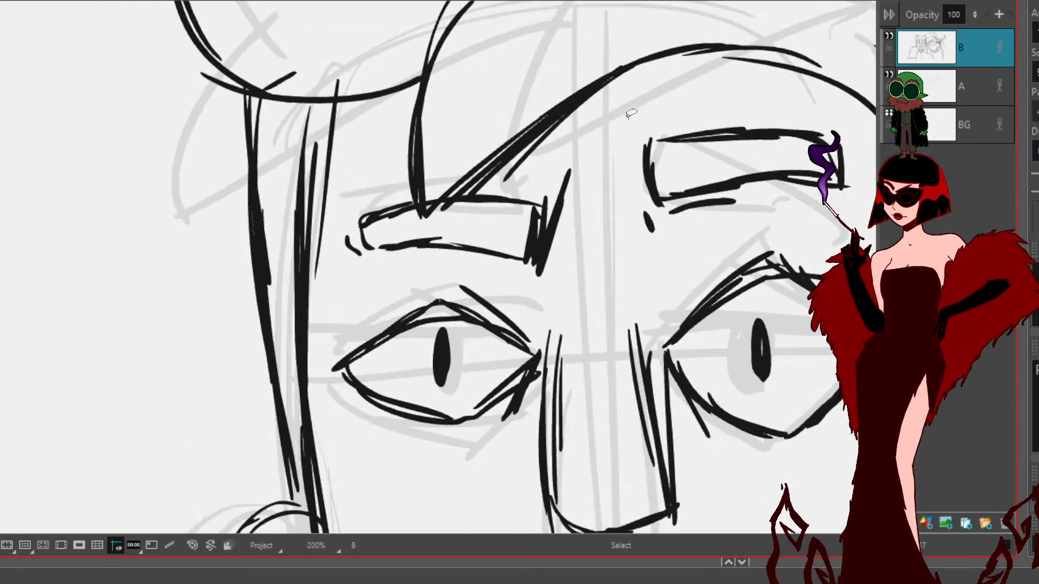
mouse_move(556, 168)
left_mouse_down()
mouse_move(586, 233)
mouse_move(523, 192)
mouse_move(435, 226)
mouse_move(377, 217)
mouse_move(368, 177)
mouse_move(409, 272)
mouse_move(518, 272)
mouse_move(471, 235)
left_mouse_up()
mouse_move(648, 177)
left_mouse_down()
mouse_move(709, 216)
mouse_move(855, 136)
mouse_move(646, 122)
mouse_move(646, 157)
left_mouse_up()
left_click_drag(726, 140, 725, 159)
left_click(601, 317)
left_click_drag(601, 316, 536, 222)
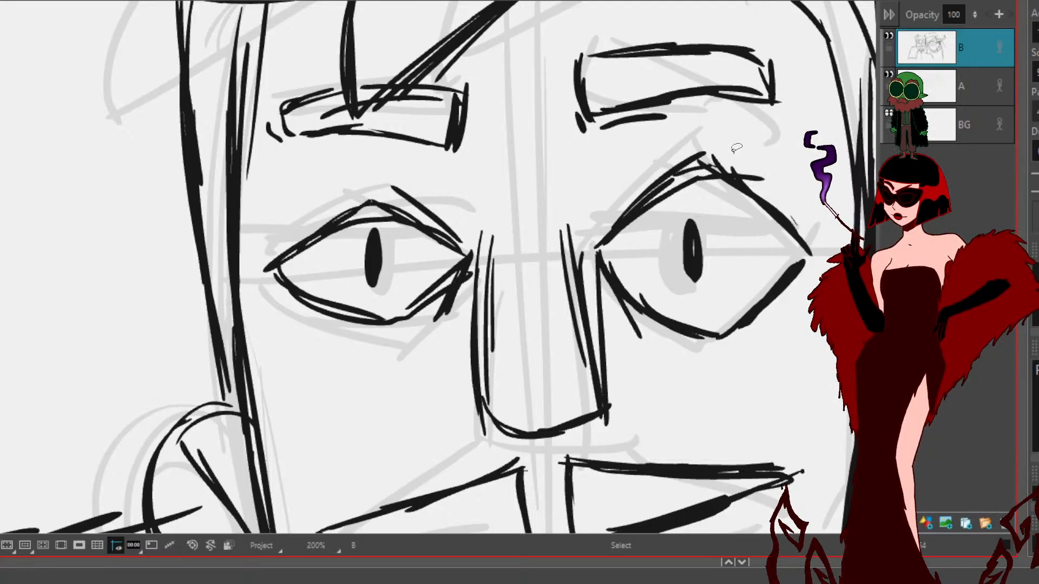
Step: Reshape the upper and lower outlines of both of the moustached man's eyes towards the faded sketch
mouse_move(355, 185)
left_mouse_down()
mouse_move(383, 211)
mouse_move(406, 211)
left_mouse_up()
mouse_move(383, 305)
left_mouse_down()
mouse_move(420, 299)
mouse_move(411, 318)
left_mouse_up()
mouse_move(771, 174)
left_mouse_down()
mouse_move(727, 200)
mouse_move(735, 183)
left_mouse_up()
left_click_drag(774, 342, 746, 316)
left_click(458, 197)
Step: Brush a drooping upper eyelid line across the top of each of the moustached man's pupils
key("alt+b")
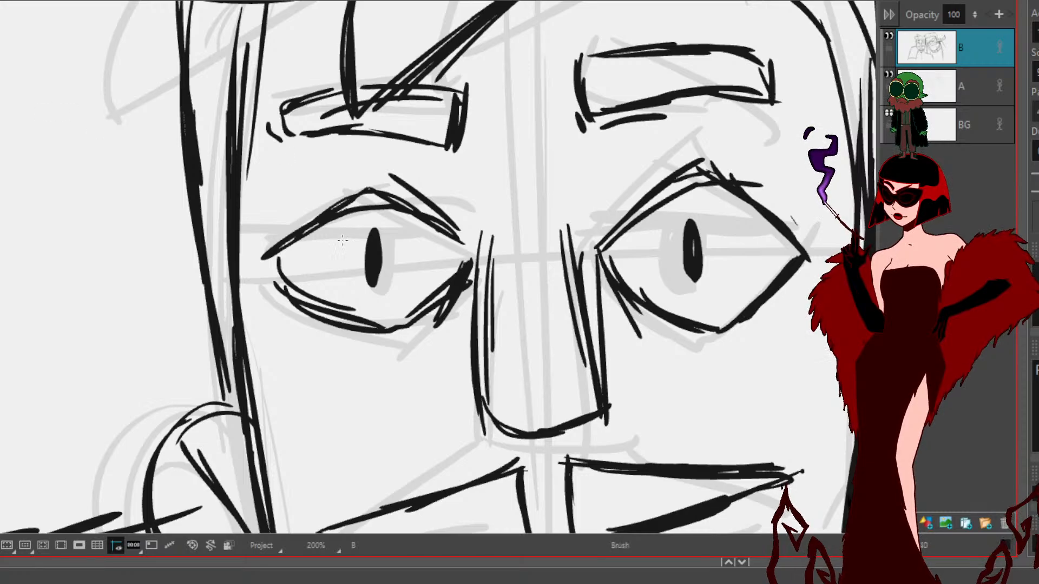
left_click_drag(287, 244, 391, 224)
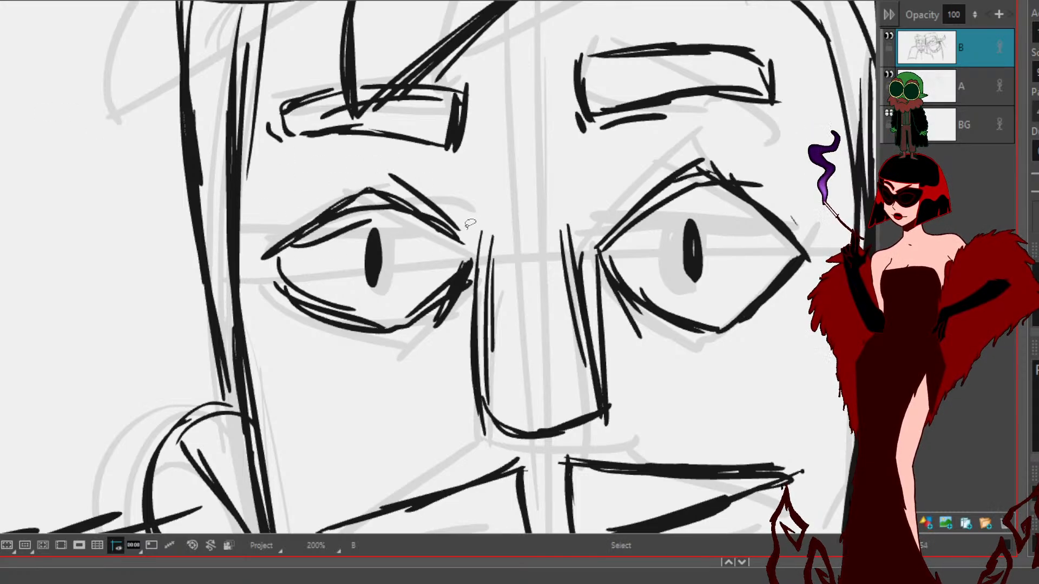
key("ctrl+z")
mouse_move(469, 246)
left_mouse_down()
mouse_move(323, 233)
mouse_move(280, 249)
left_mouse_up()
left_click_drag(349, 226, 282, 247)
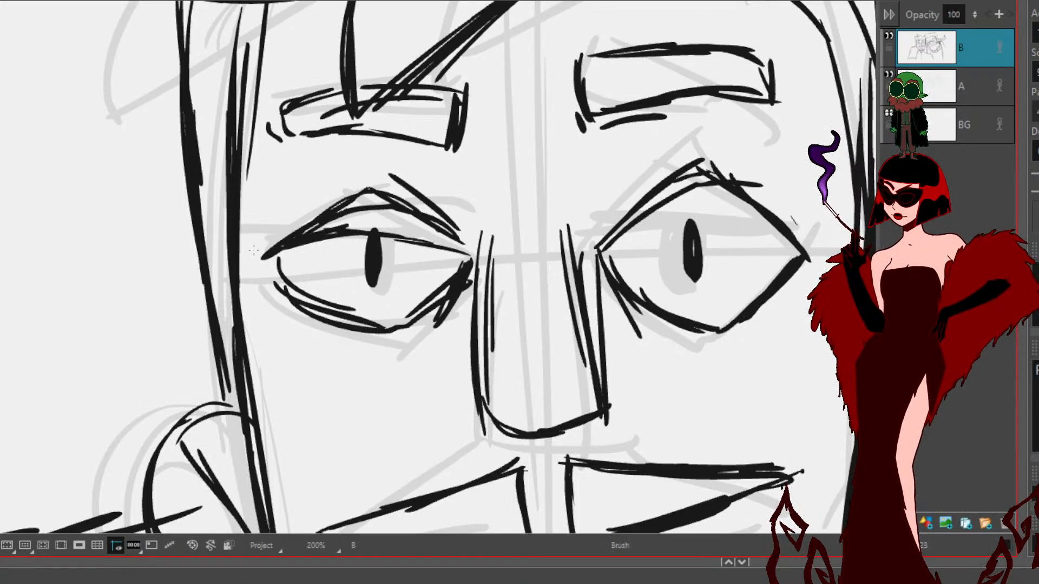
mouse_move(597, 249)
left_mouse_down()
mouse_move(669, 228)
mouse_move(780, 229)
left_mouse_up()
left_click_drag(697, 224, 806, 240)
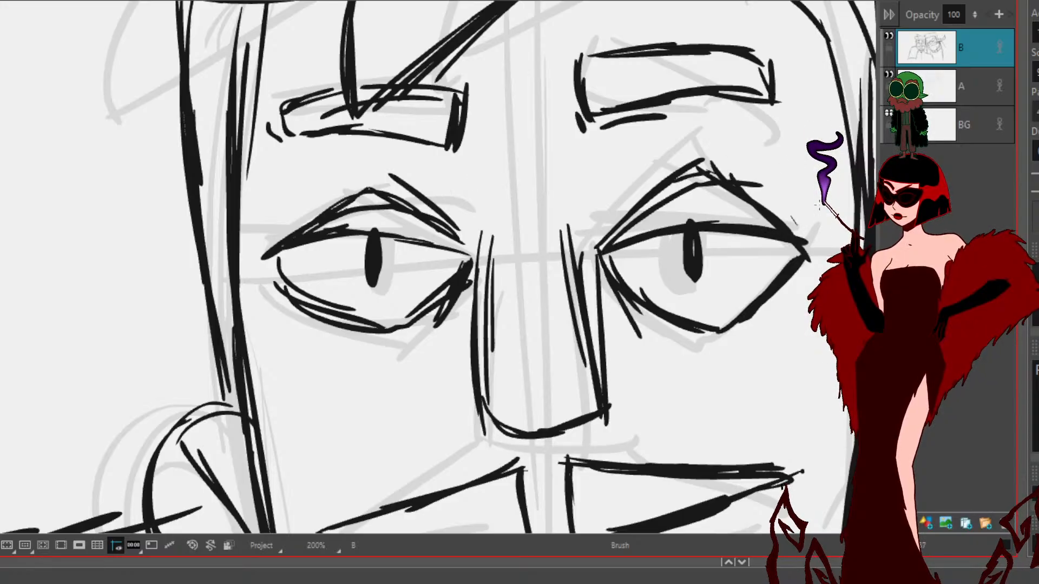
Step: Remove the short mouth line and brush a filled dark oval mouth beneath the moustache
scroll(648, 217, "down", 3)
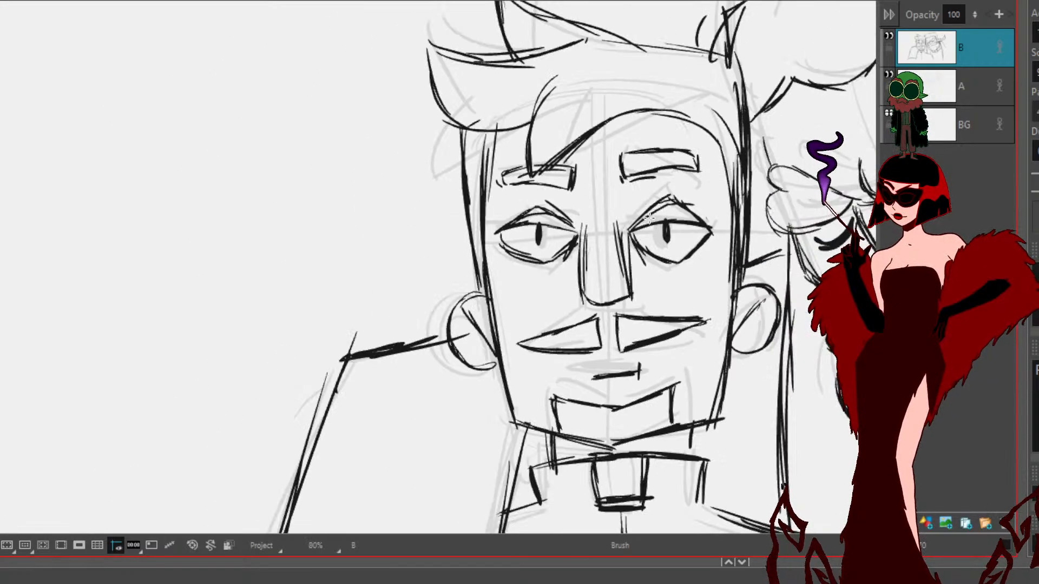
key("alt+s")
mouse_move(676, 377)
left_mouse_down()
mouse_move(553, 392)
mouse_move(566, 414)
mouse_move(677, 369)
mouse_move(586, 389)
mouse_move(588, 442)
mouse_move(659, 441)
mouse_move(677, 403)
left_mouse_up()
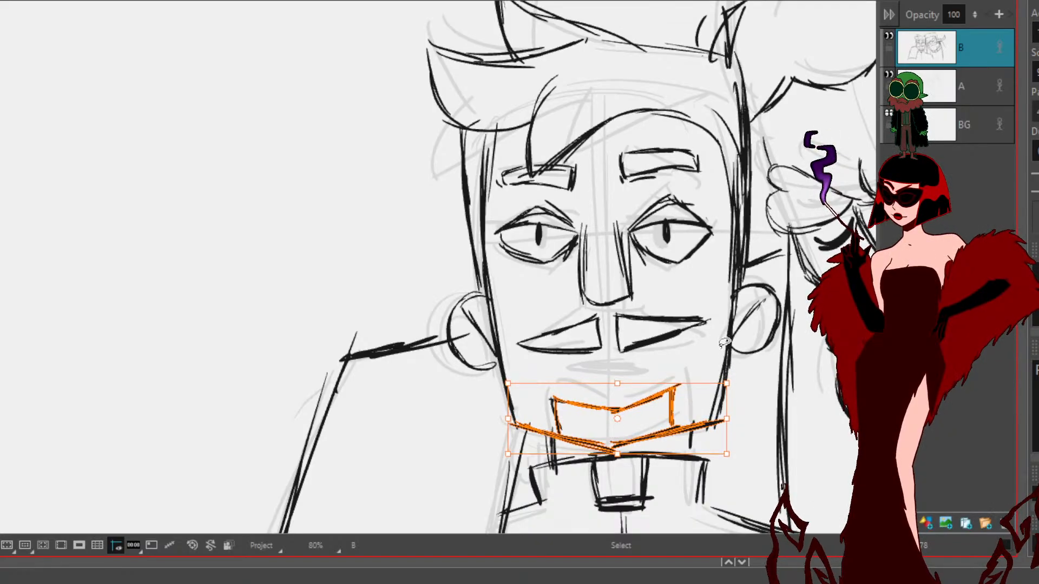
key("alt+b")
mouse_move(627, 370)
left_mouse_down()
mouse_move(603, 366)
mouse_move(648, 371)
mouse_move(617, 373)
left_mouse_up()
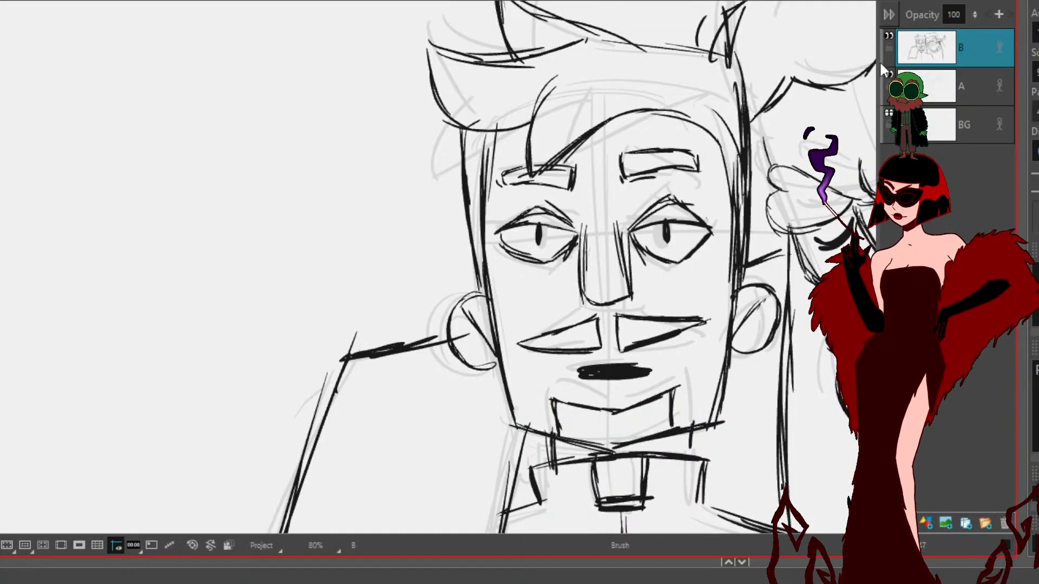
scroll(732, 196, "down", 5)
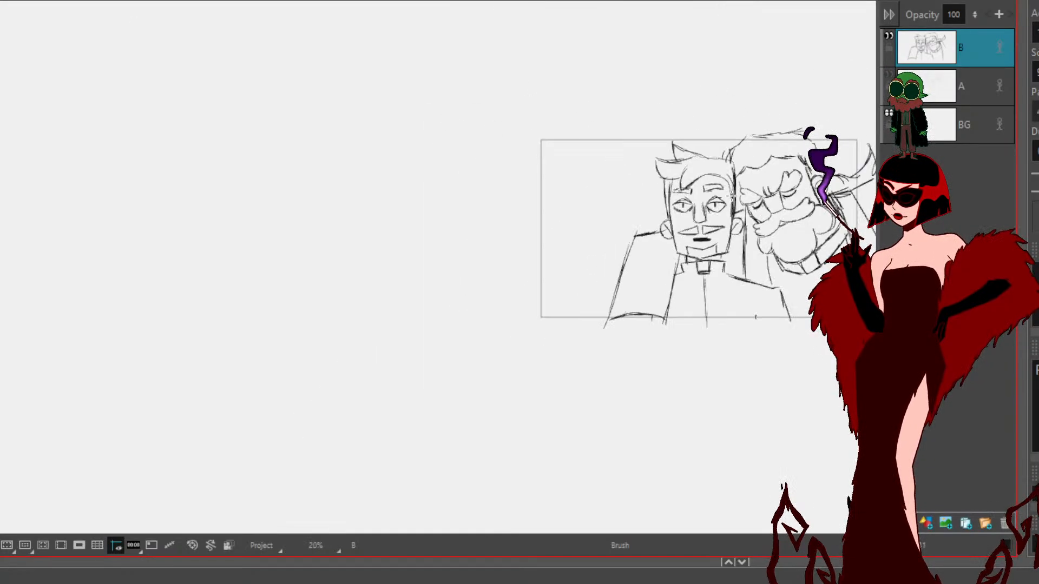
scroll(732, 196, "up", 2)
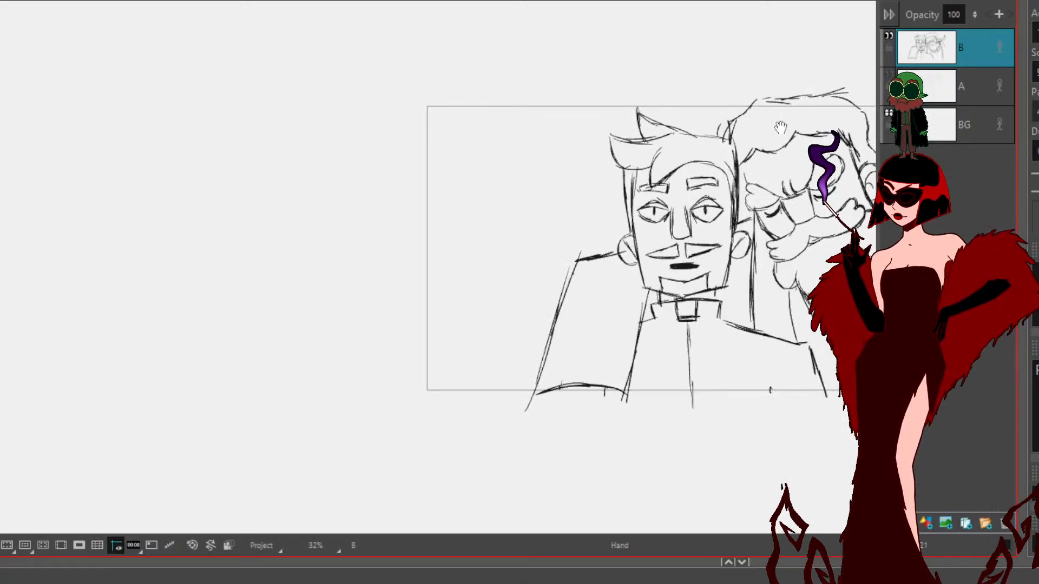
left_click_drag(780, 127, 494, 163)
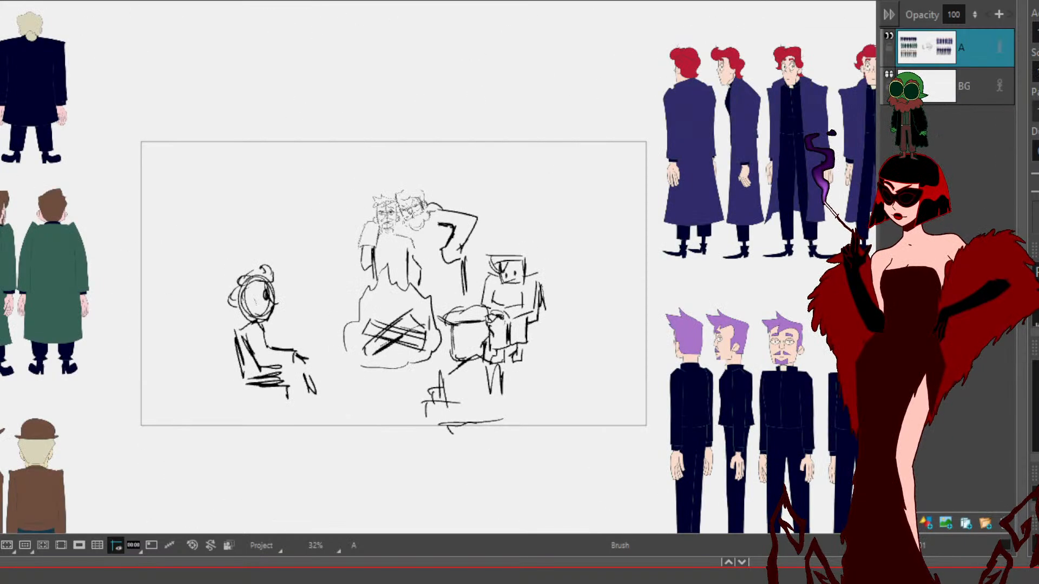
Step: Set the opacity of rough sketch layer A in the close-up profile panel to 10
scroll(300, 252, "up", 2)
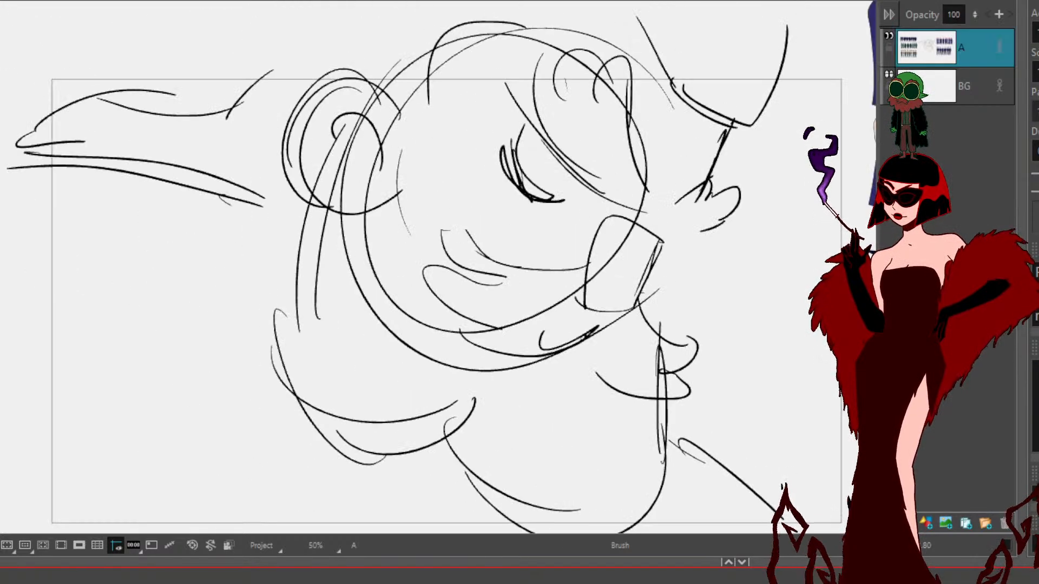
left_click(955, 14)
type("10")
key("Return")
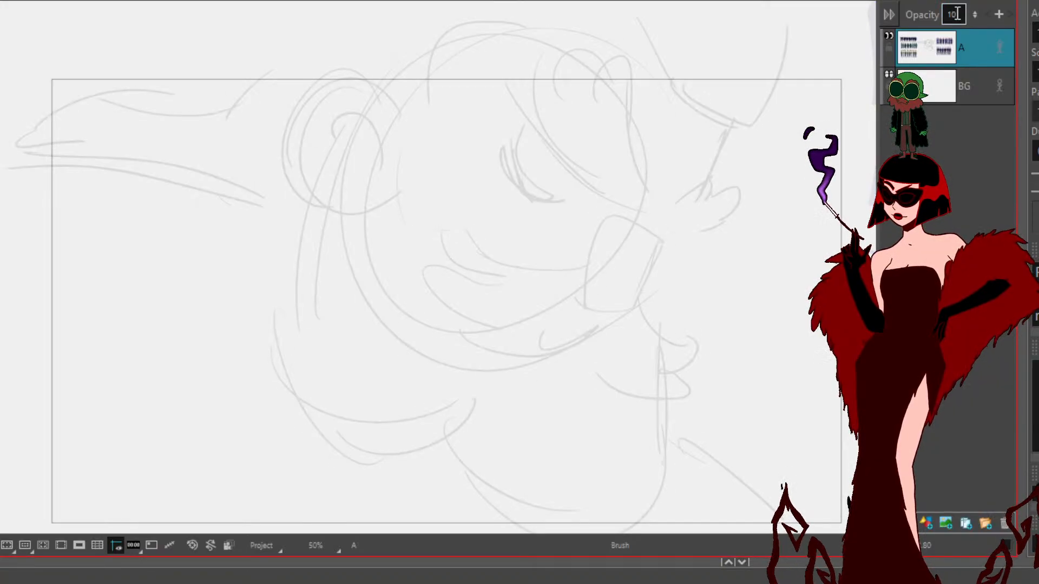
Step: Copy two neighbouring views of the bearded priest from the faded model sheets onto a new vector layer at full opacity
scroll(625, 248, "down", 2)
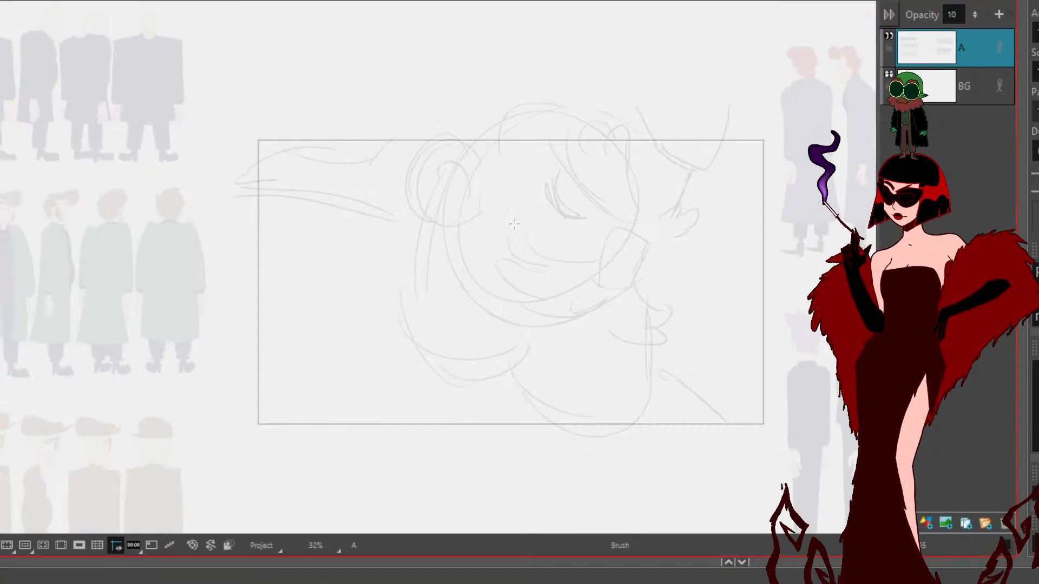
key("alt+s")
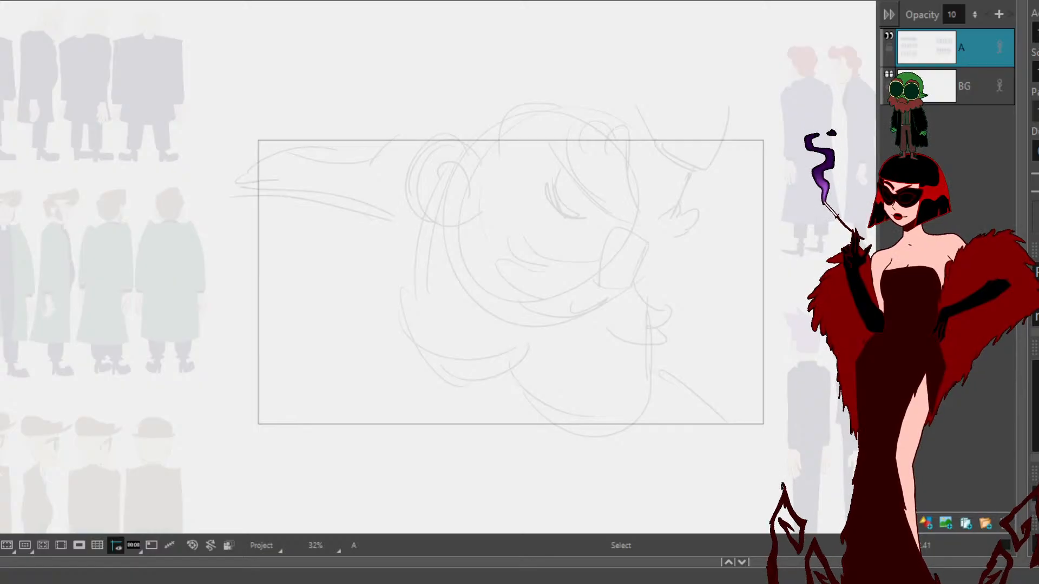
left_click_drag(394, 202, 619, 329)
left_click_drag(292, 285, 355, 301)
left_click(331, 233)
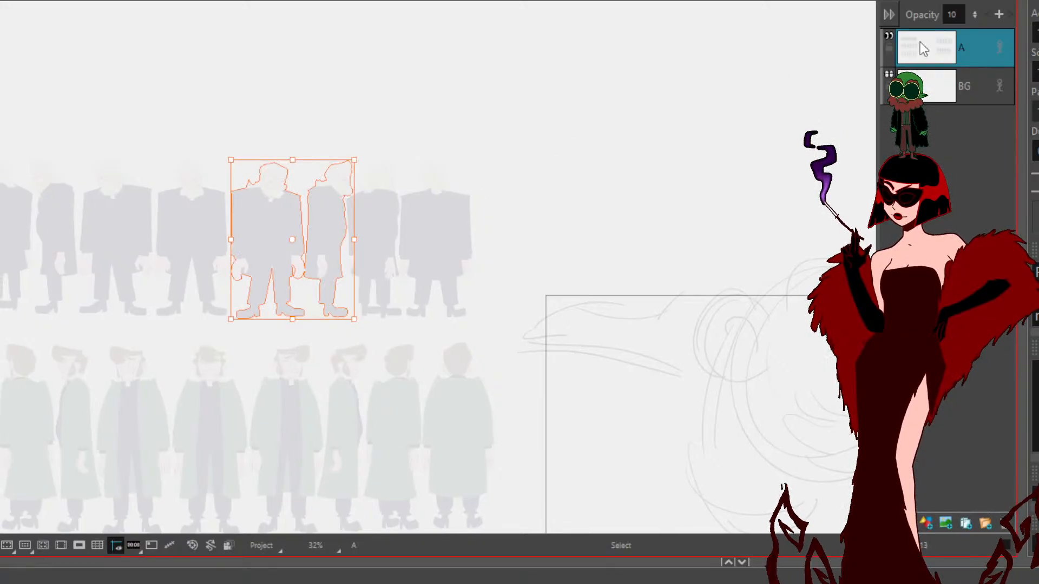
left_click(926, 523)
key("ctrl+v")
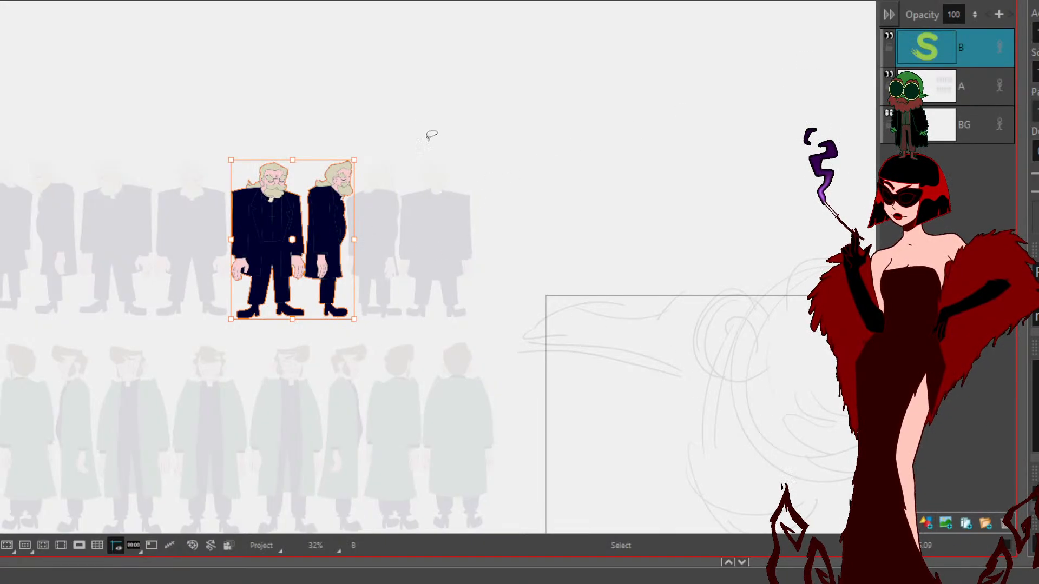
Step: Enlarge the pasted bearded priest views and move them beside the lower right corner of the camera frame
left_click_drag(355, 160, 654, 1)
left_click_drag(555, 65, 531, 456)
key("space")
left_click_drag(598, 248, 431, 1)
left_click_drag(398, 111, 796, 513)
key("space")
left_click_drag(746, 348, 416, 383)
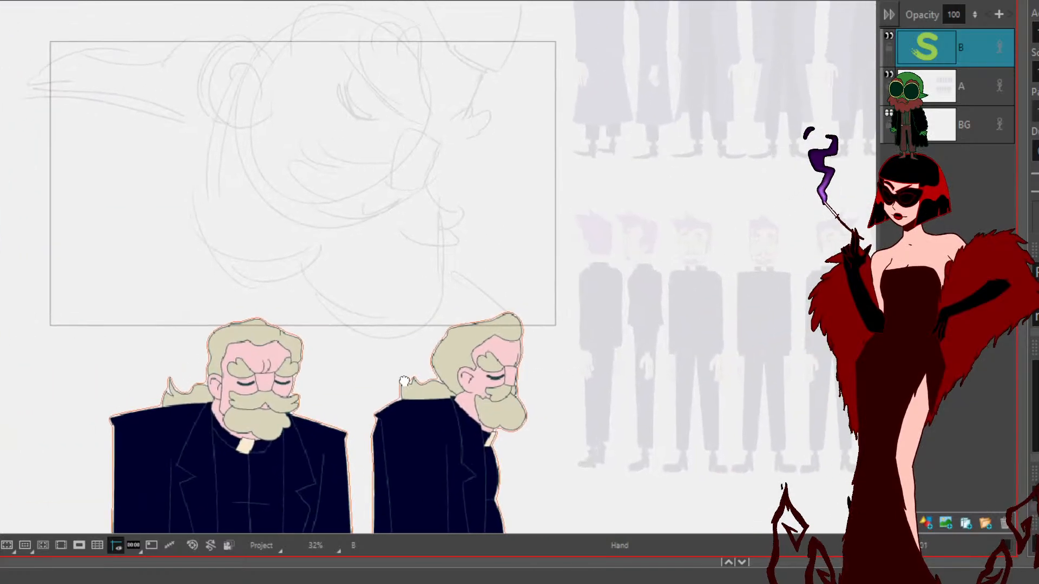
left_click_drag(289, 459, 678, 403)
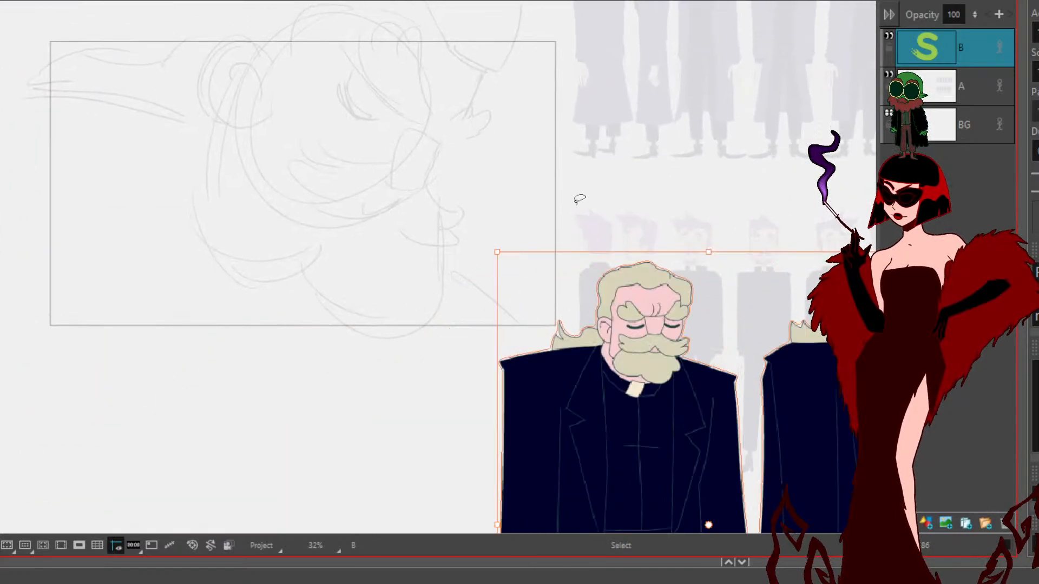
Step: Enlarge the priest reference views further and place the front view's head beside the faded profile sketch
left_click_drag(499, 260, 424, 140)
key("ctrl+z")
left_click_drag(497, 253, 134, 169)
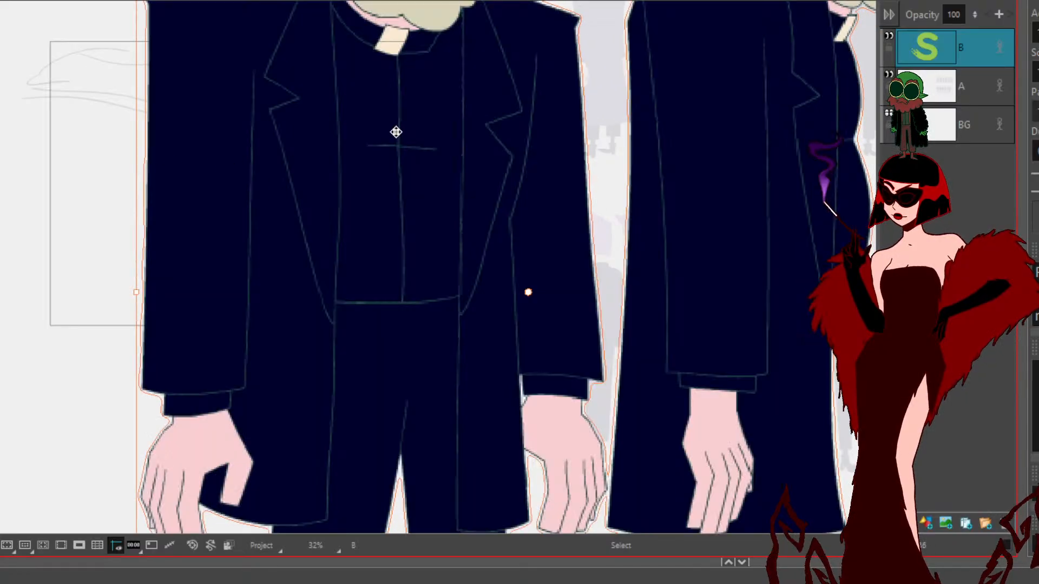
left_click_drag(395, 132, 387, 564)
mouse_move(399, 453)
left_mouse_down()
mouse_move(788, 128)
mouse_move(714, 278)
left_mouse_up()
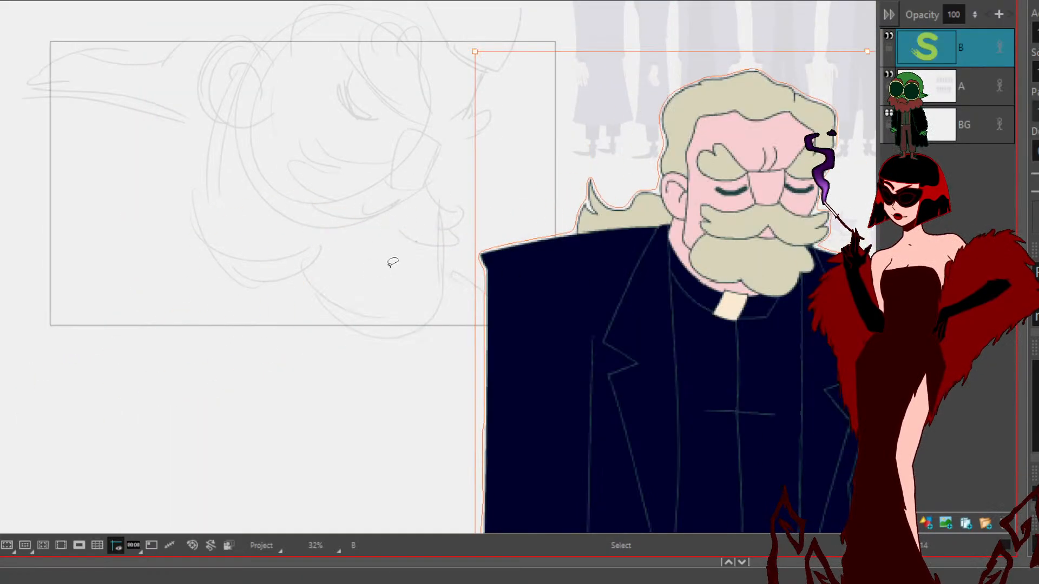
Step: Add a new vector layer above the priest references and draw the priest's squared nose over the faded profile sketch
left_click(392, 263)
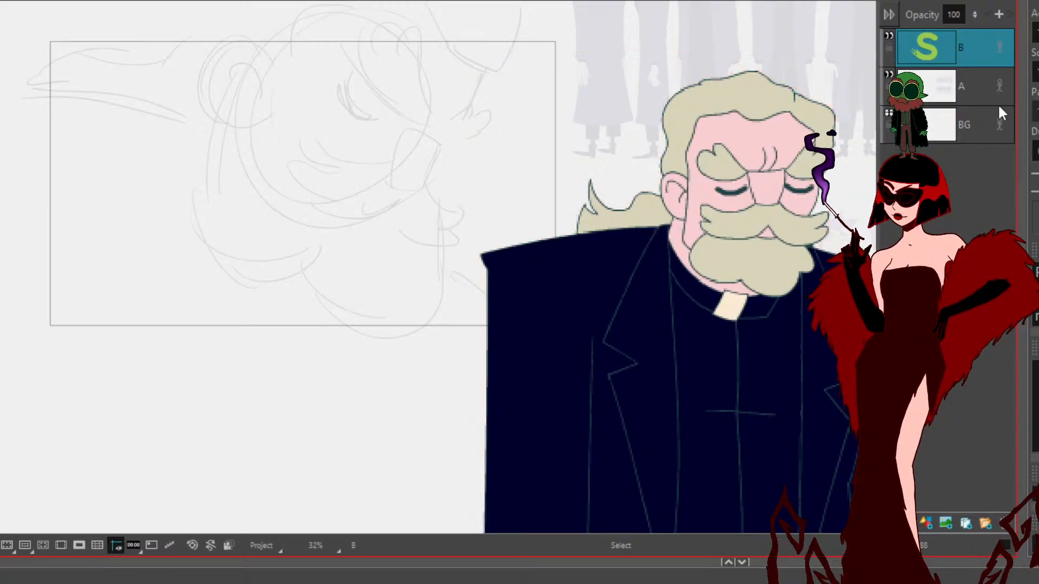
left_click(927, 524)
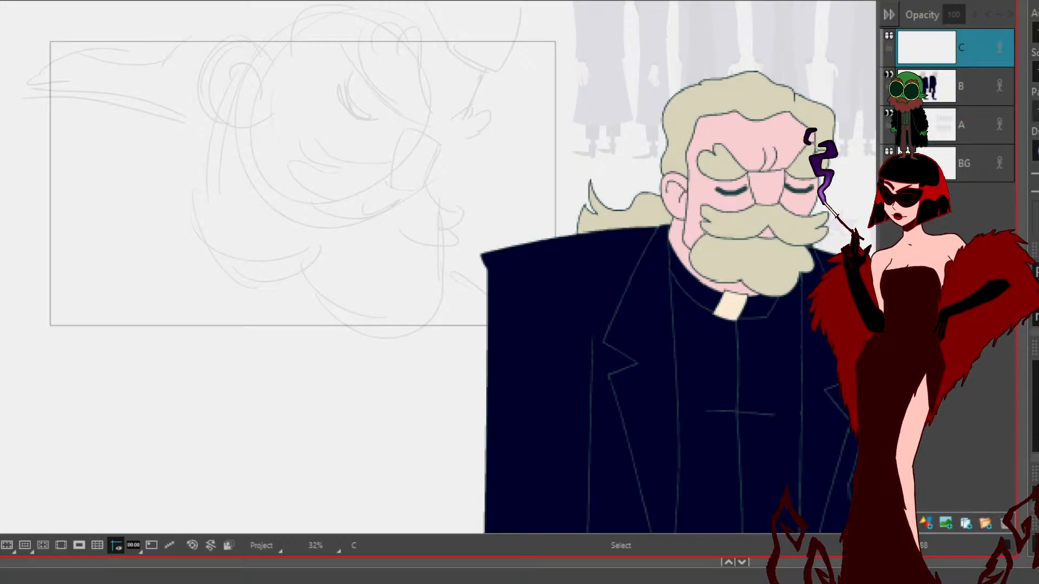
key("alt+b")
key("space")
left_click_drag(390, 213, 434, 324)
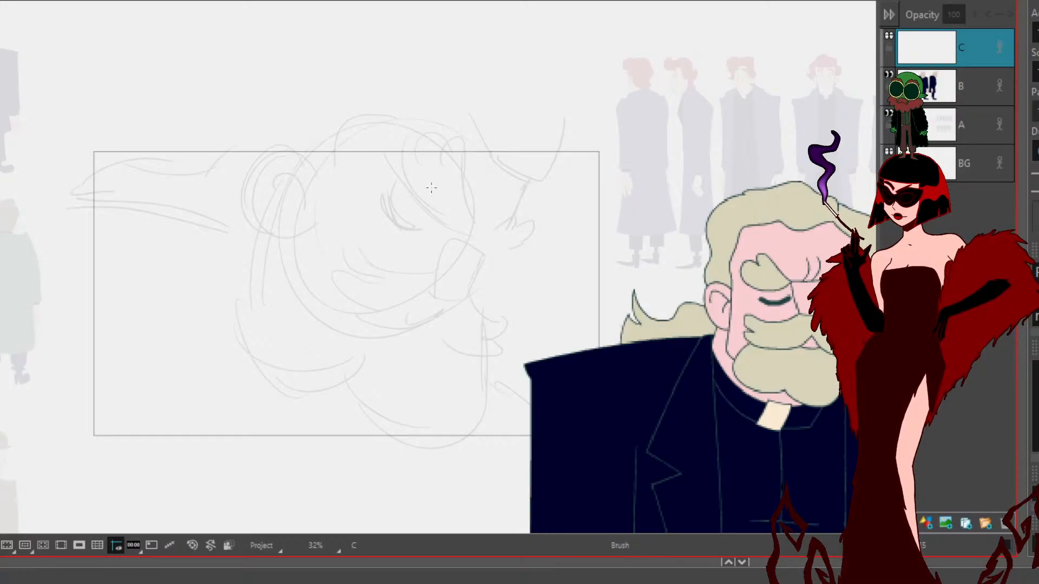
left_click_drag(453, 232, 485, 247)
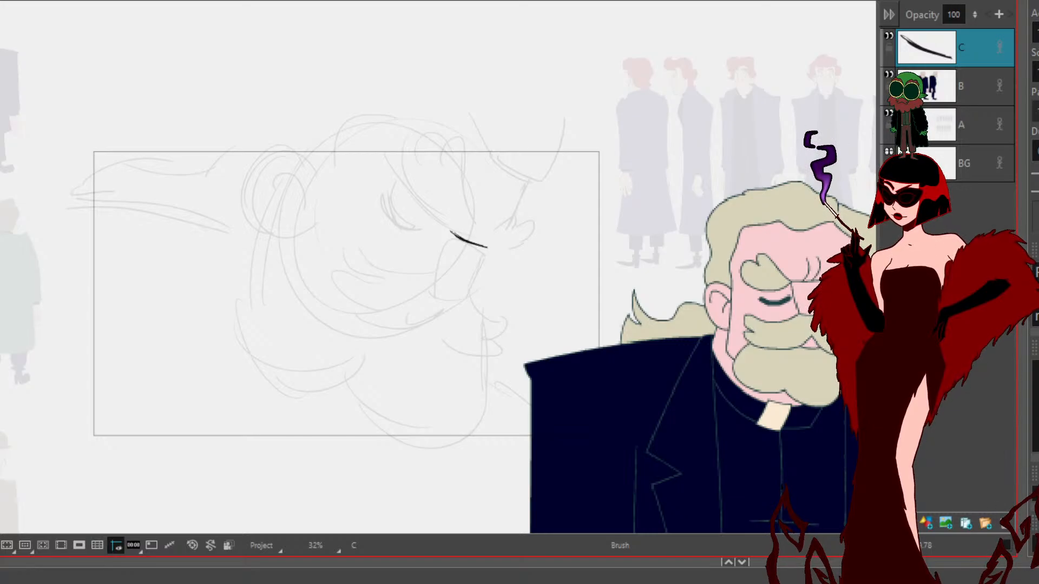
mouse_move(486, 249)
left_mouse_down()
mouse_move(476, 278)
mouse_move(455, 292)
left_mouse_up()
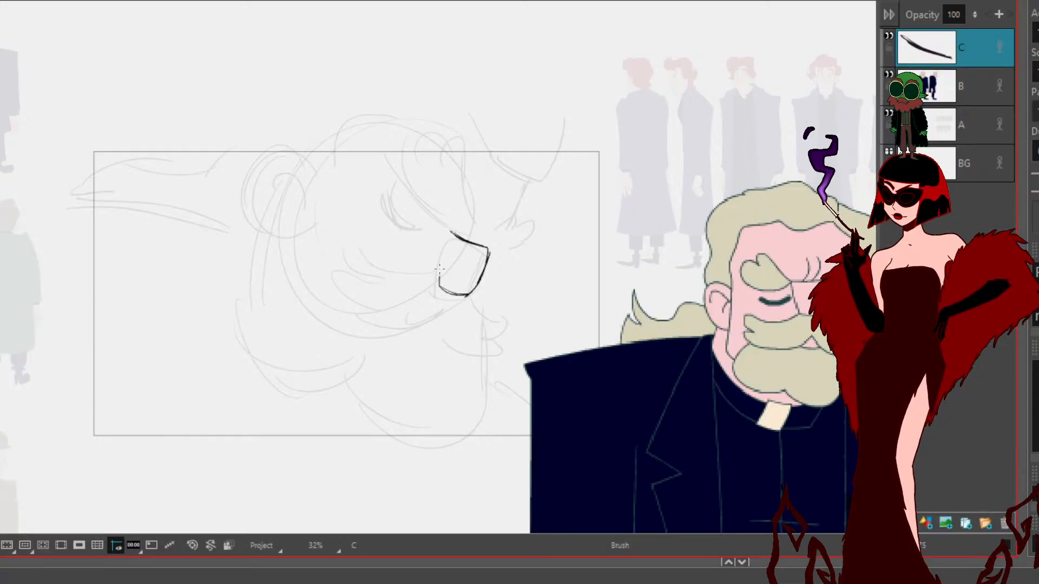
left_click_drag(451, 232, 441, 295)
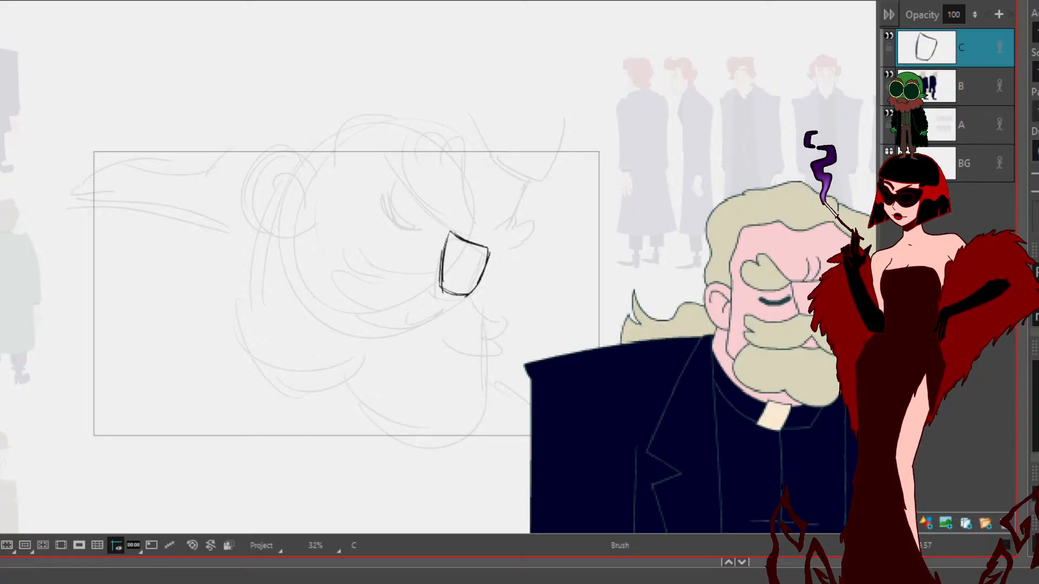
Step: Draw the bushy near eyebrow above the nose, with a brow crease at its lower end
mouse_move(476, 228)
left_mouse_down()
mouse_move(475, 210)
mouse_move(488, 218)
mouse_move(459, 229)
mouse_move(453, 201)
mouse_move(463, 233)
mouse_move(446, 226)
mouse_move(476, 219)
mouse_move(454, 134)
mouse_move(444, 156)
mouse_move(467, 136)
mouse_move(410, 141)
mouse_move(445, 156)
mouse_move(398, 157)
mouse_move(406, 186)
left_mouse_up()
key("alt+e")
key("alt+b")
key("alt+e")
key("alt+b")
left_click_drag(401, 152, 424, 214)
mouse_move(399, 170)
left_mouse_down()
mouse_move(445, 229)
mouse_move(463, 229)
left_mouse_up()
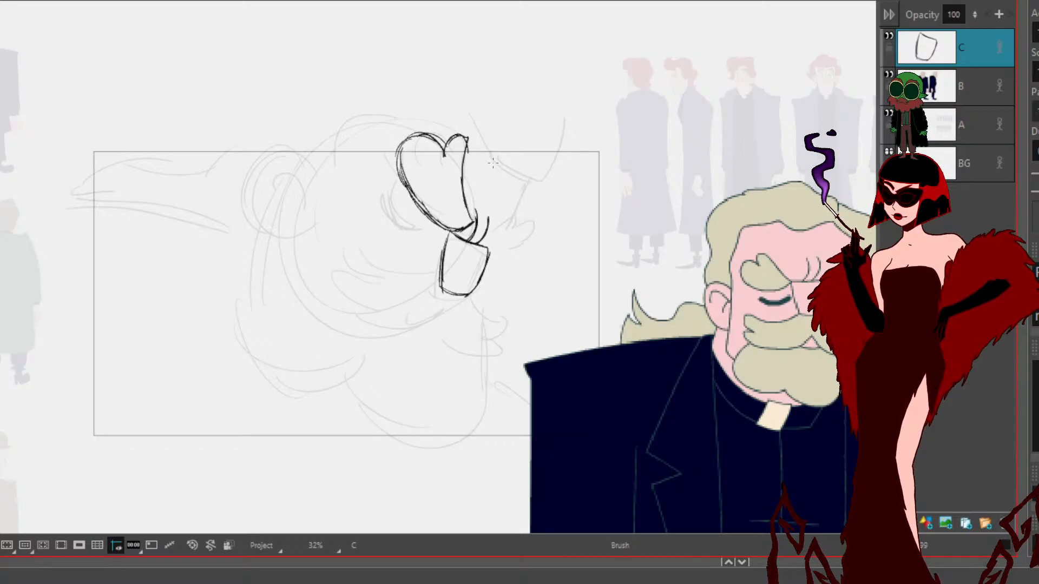
Step: Draw the closed near eye as a thick lash line and the small far eyebrow beyond the nose bridge
left_click_drag(403, 218, 432, 244)
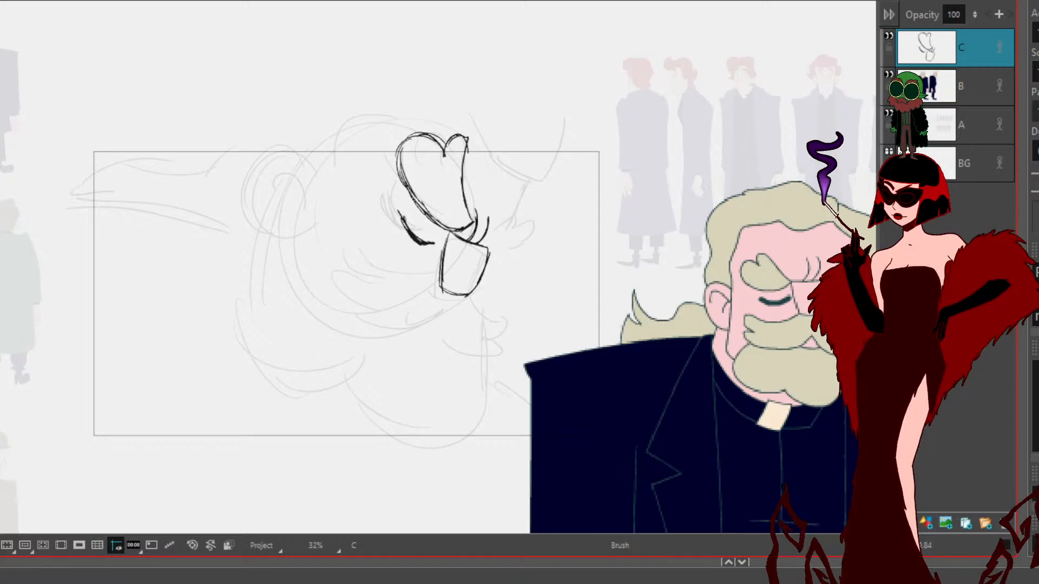
mouse_move(484, 243)
left_mouse_down()
mouse_move(513, 216)
mouse_move(512, 230)
mouse_move(528, 224)
mouse_move(513, 247)
mouse_move(487, 247)
mouse_move(528, 235)
mouse_move(516, 214)
mouse_move(483, 249)
left_mouse_up()
left_click_drag(532, 223, 521, 242)
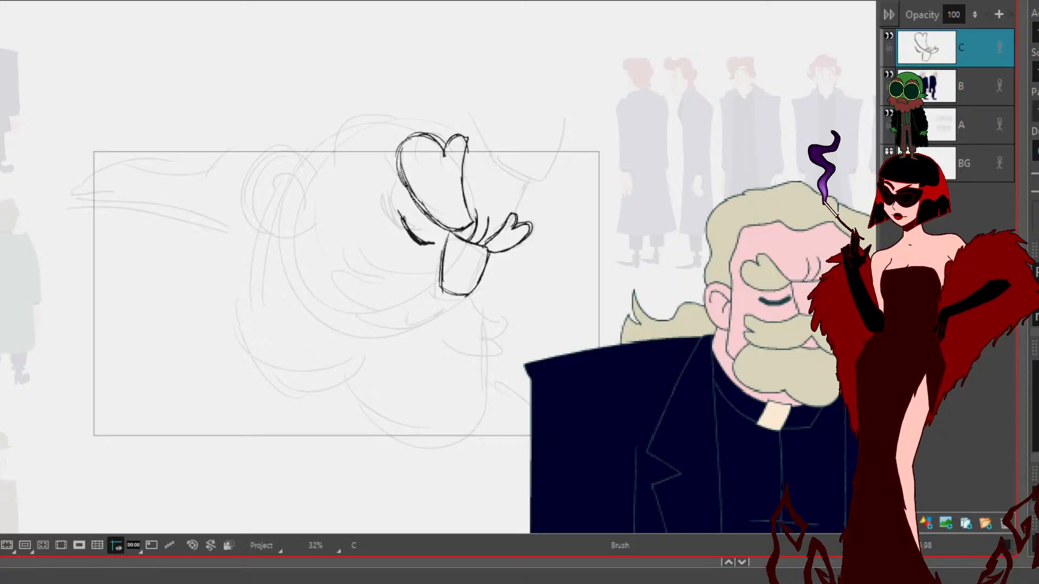
Step: Draw the forehead contour from the far eyebrow up to the pointed front hairline
left_click_drag(513, 213, 525, 183)
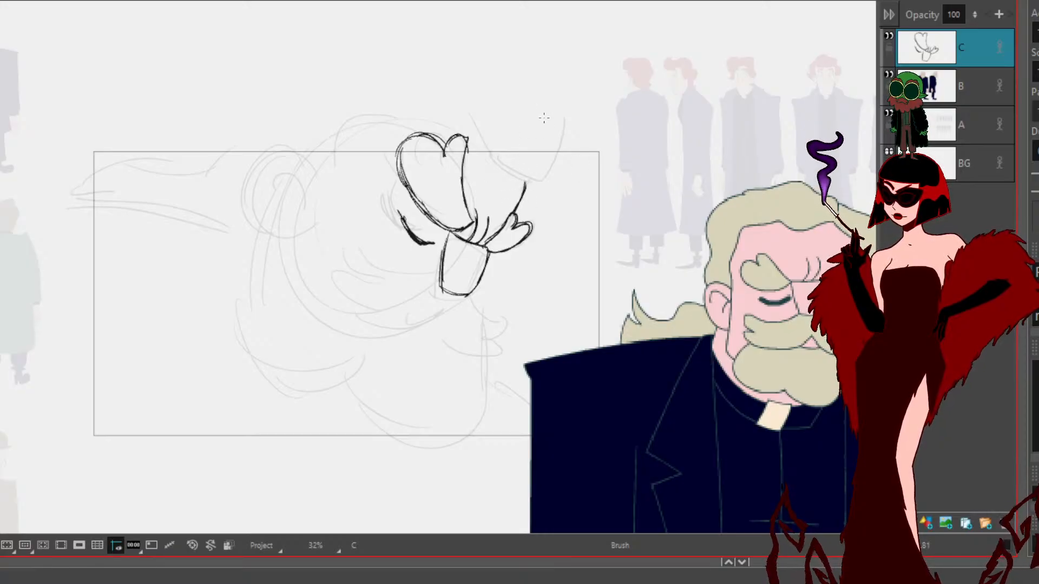
mouse_move(481, 120)
left_mouse_down()
mouse_move(504, 160)
mouse_move(529, 170)
mouse_move(519, 171)
mouse_move(531, 172)
mouse_move(559, 132)
left_mouse_up()
left_click_drag(490, 147, 469, 100)
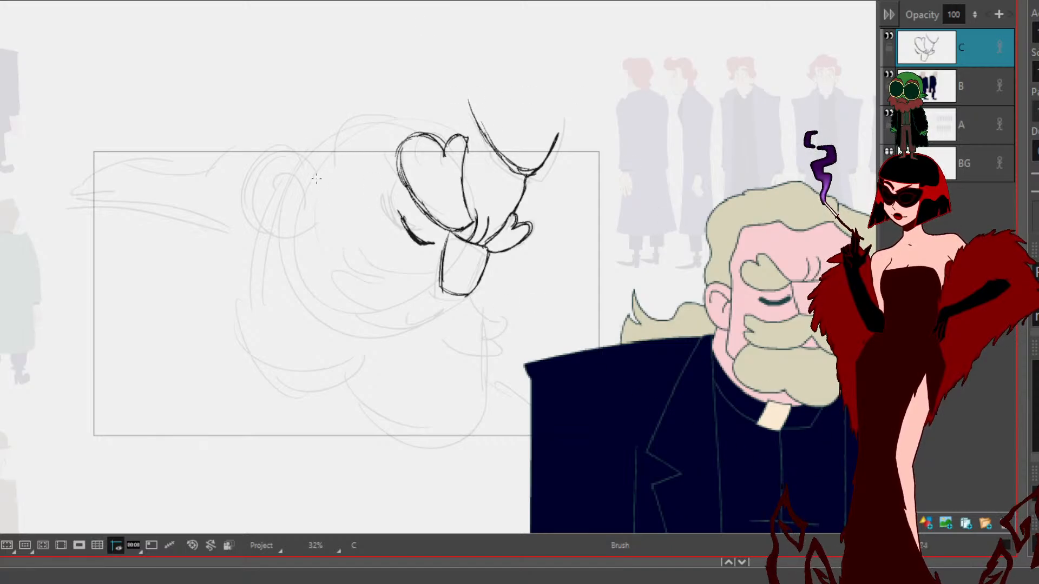
Step: Draw the priest's rounded ear with its inner fold lines
mouse_move(332, 185)
left_mouse_down()
mouse_move(286, 175)
mouse_move(302, 170)
mouse_move(291, 236)
mouse_move(271, 217)
mouse_move(285, 205)
mouse_move(313, 237)
left_mouse_up()
mouse_move(330, 234)
left_mouse_down()
mouse_move(276, 223)
mouse_move(276, 187)
mouse_move(302, 165)
mouse_move(329, 177)
mouse_move(337, 195)
mouse_move(323, 171)
mouse_move(281, 177)
mouse_move(275, 223)
mouse_move(301, 241)
mouse_move(322, 236)
mouse_move(322, 191)
mouse_move(299, 188)
mouse_move(292, 207)
mouse_move(287, 195)
mouse_move(326, 193)
left_mouse_up()
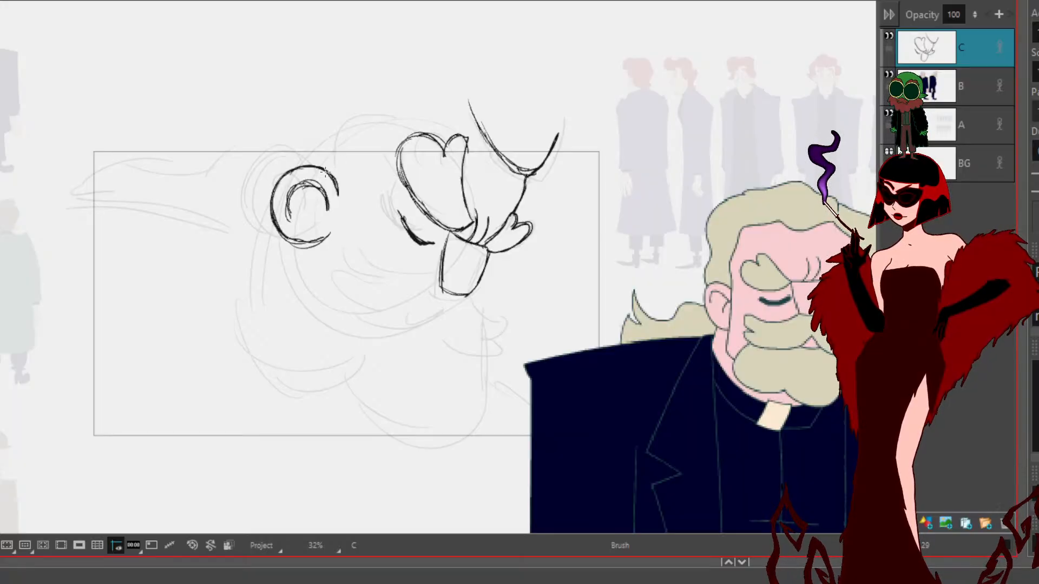
left_click_drag(326, 202, 317, 218)
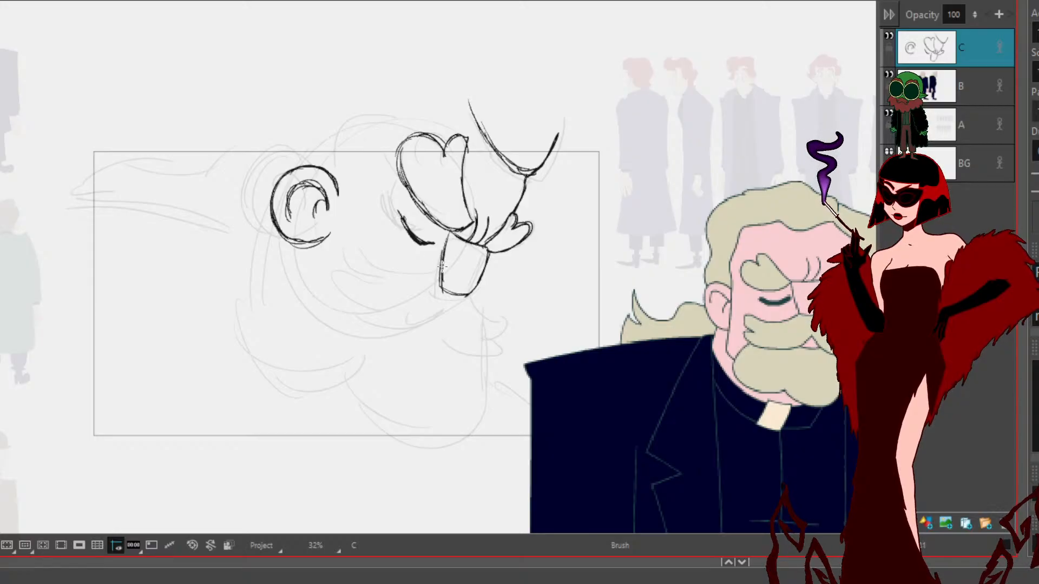
Step: Draw the near half of the moustache and delete the stray stroke beneath its lower edge
mouse_move(439, 275)
left_mouse_down()
mouse_move(416, 281)
mouse_move(356, 238)
mouse_move(357, 273)
mouse_move(373, 253)
mouse_move(407, 277)
mouse_move(441, 276)
left_mouse_up()
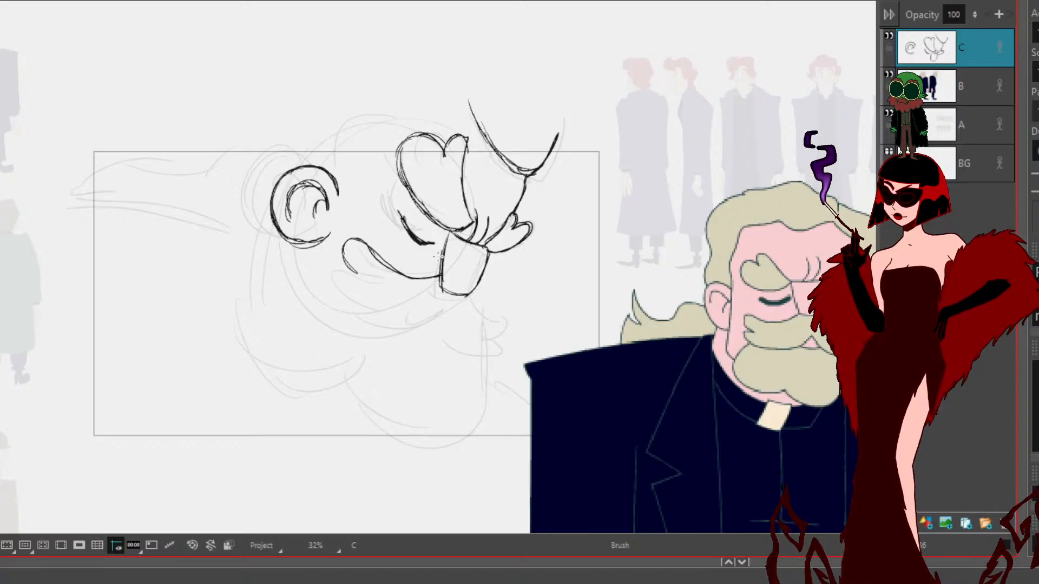
left_click_drag(452, 312, 364, 333)
mouse_move(346, 273)
left_mouse_down()
mouse_move(325, 281)
mouse_move(410, 325)
mouse_move(391, 324)
mouse_move(379, 318)
mouse_move(451, 311)
left_mouse_up()
key("alt+s")
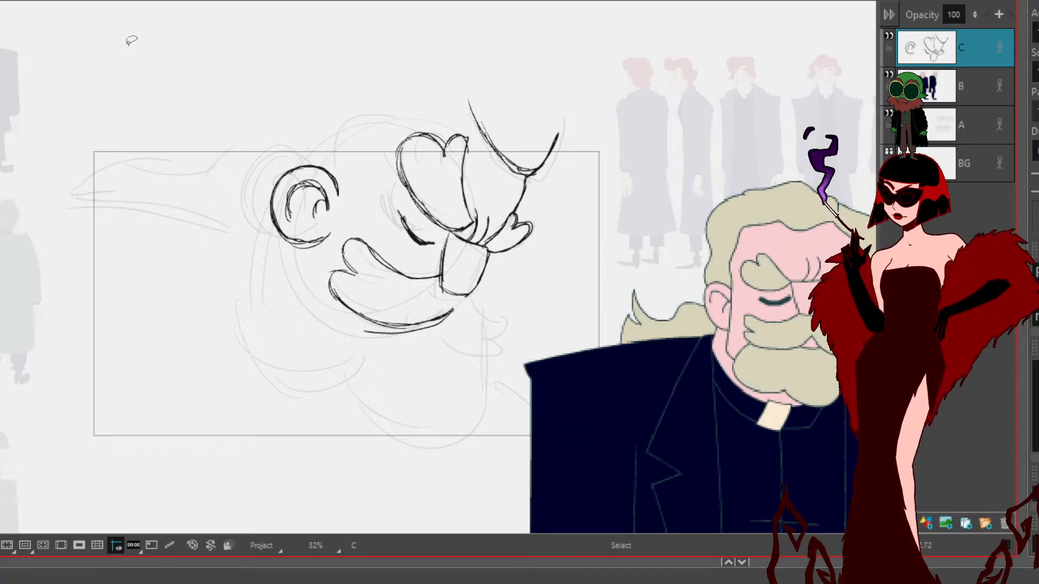
left_click(375, 333)
key("Delete")
key("alt+b")
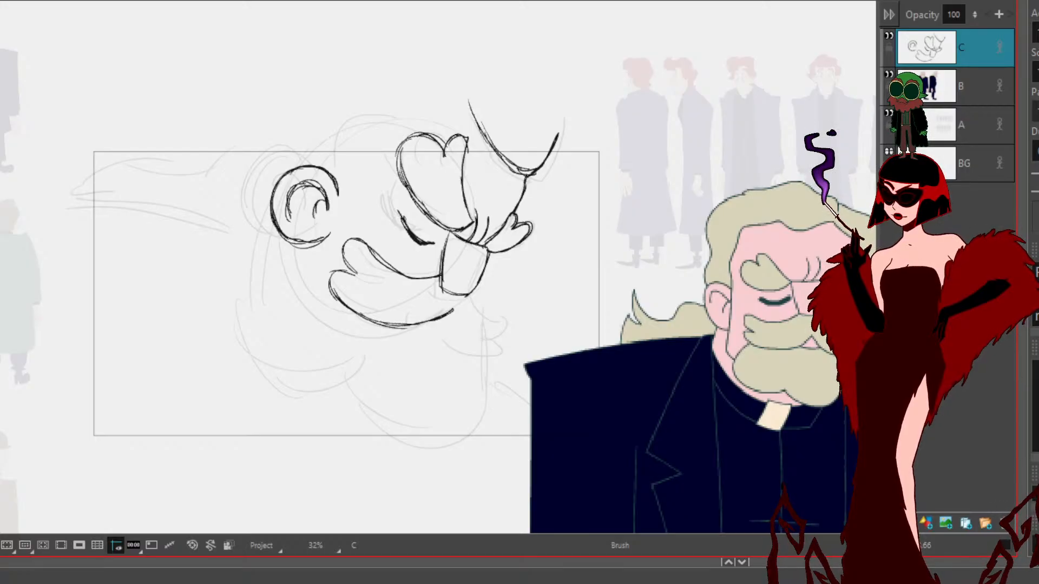
Step: Draw the far half of the moustache and the large two-lobed beard below it
mouse_move(476, 295)
left_mouse_down()
mouse_move(504, 328)
mouse_move(487, 335)
mouse_move(438, 320)
mouse_move(483, 347)
mouse_move(475, 353)
mouse_move(463, 343)
mouse_move(498, 350)
mouse_move(488, 336)
mouse_move(505, 336)
mouse_move(503, 315)
mouse_move(474, 295)
mouse_move(506, 316)
mouse_move(506, 329)
mouse_move(491, 335)
mouse_move(494, 355)
mouse_move(450, 354)
mouse_move(432, 324)
mouse_move(445, 328)
mouse_move(434, 327)
mouse_move(469, 352)
left_mouse_up()
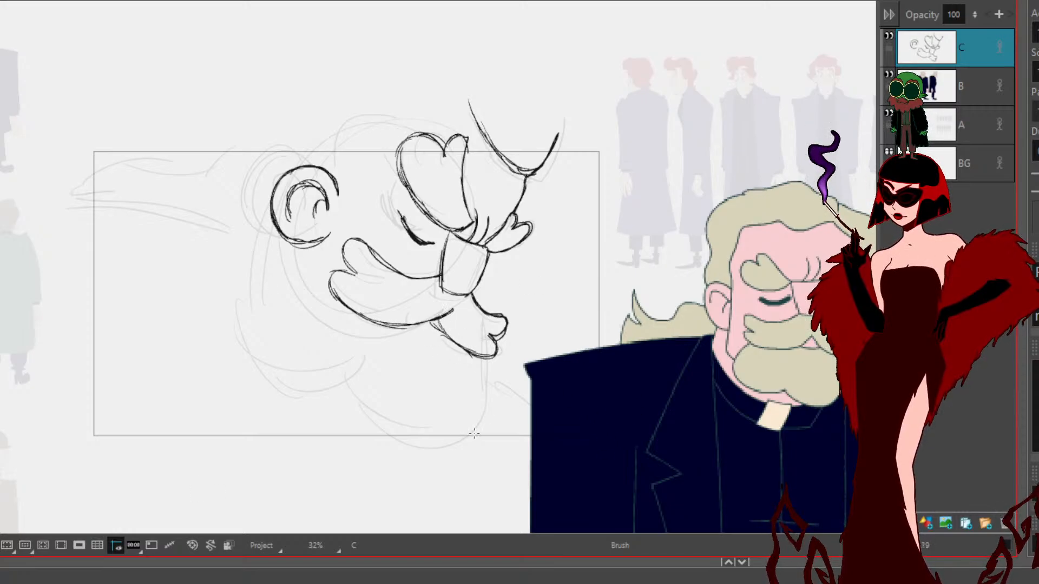
mouse_move(305, 290)
left_mouse_down()
mouse_move(298, 379)
mouse_move(387, 411)
mouse_move(396, 354)
mouse_move(344, 417)
mouse_move(297, 314)
left_mouse_up()
mouse_move(368, 418)
left_mouse_down()
mouse_move(426, 442)
mouse_move(492, 435)
mouse_move(459, 459)
mouse_move(473, 450)
mouse_move(488, 428)
mouse_move(470, 353)
mouse_move(494, 406)
left_mouse_up()
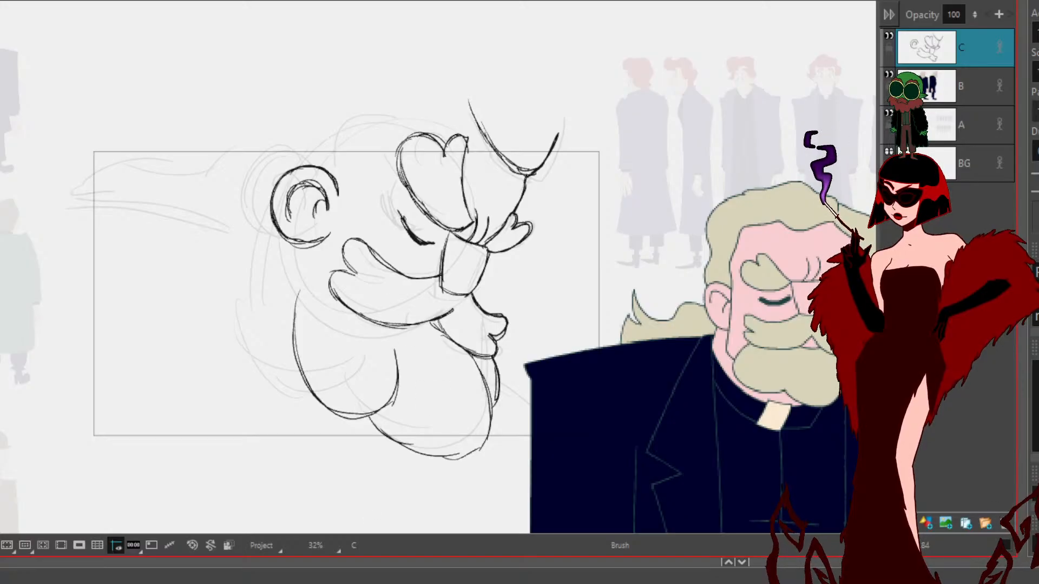
Step: Draw the jaw and hairline around the ear, plus the collar edge and far shoulder line
mouse_move(274, 228)
left_mouse_down()
mouse_move(266, 283)
mouse_move(293, 310)
left_mouse_up()
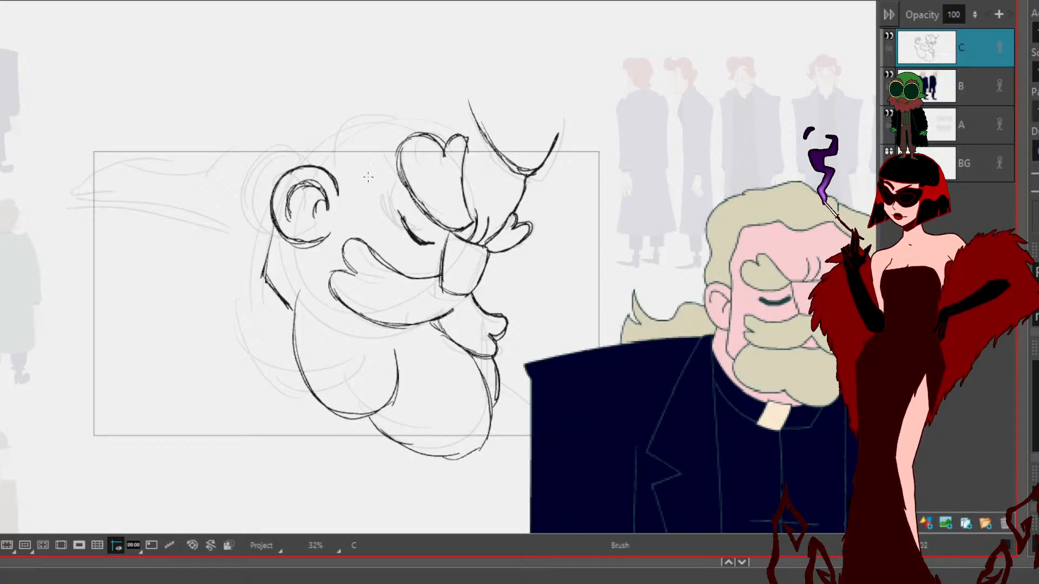
left_click_drag(342, 172, 377, 122)
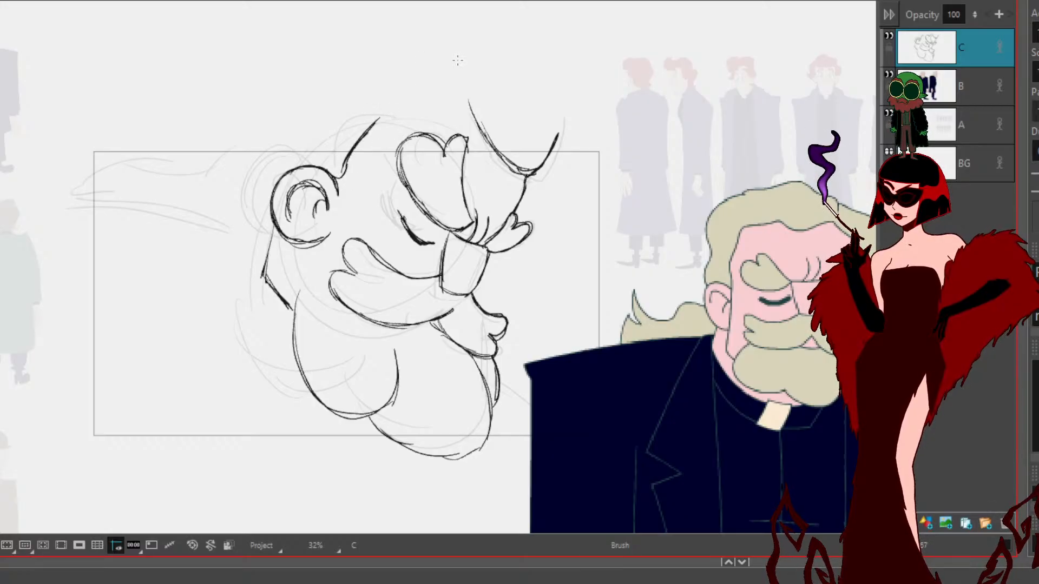
mouse_move(268, 246)
left_mouse_down()
mouse_move(228, 303)
mouse_move(292, 362)
left_mouse_up()
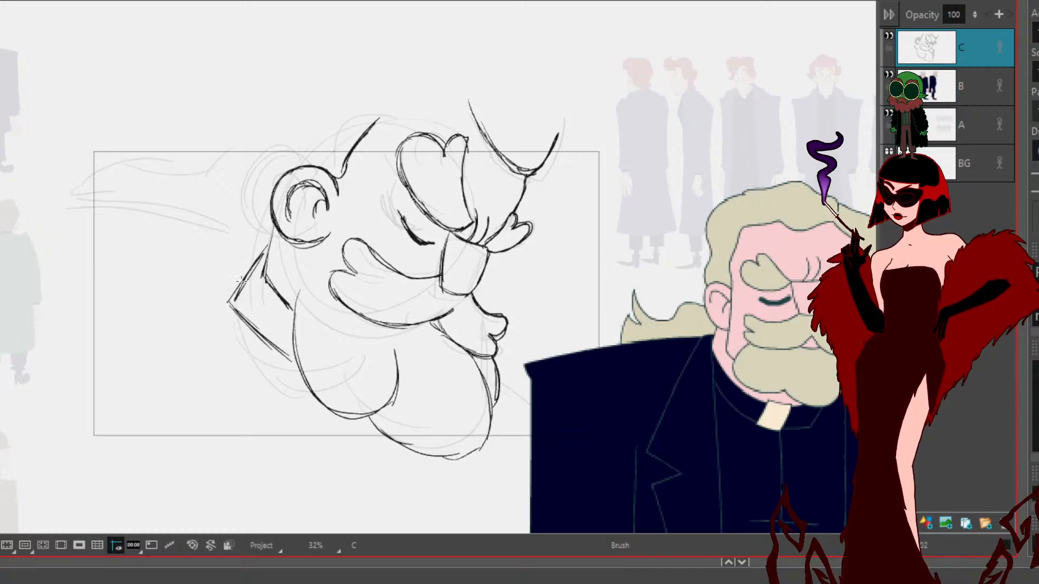
left_click_drag(503, 382, 587, 459)
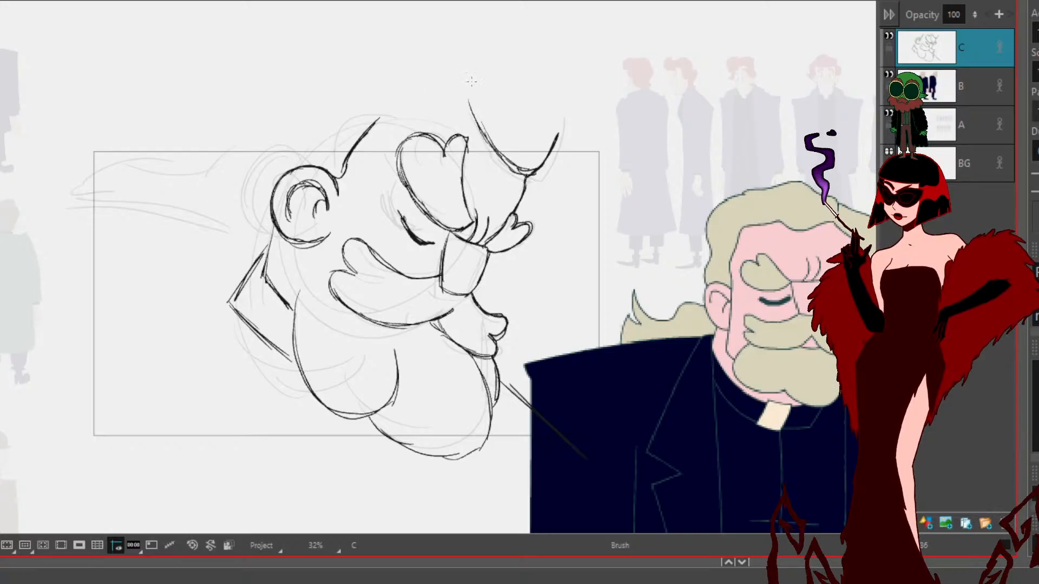
Step: Draw the near shoulder and long coat lines behind the collar, plus the lower edge of the ponytail
left_click_drag(253, 239, 199, 271)
key("ctrl+z")
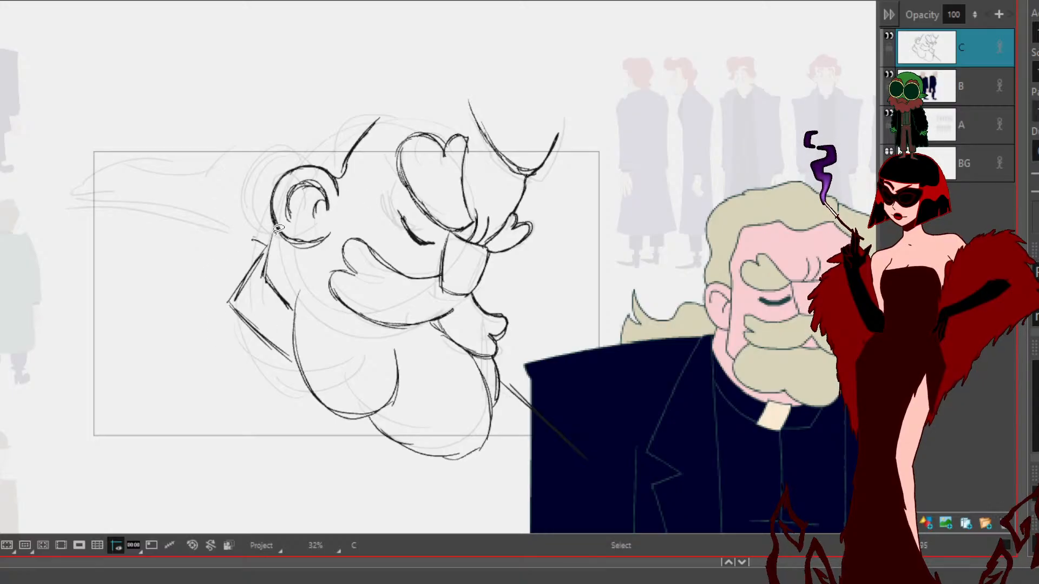
mouse_move(261, 247)
left_mouse_down()
mouse_move(214, 224)
mouse_move(230, 223)
mouse_move(62, 318)
left_mouse_up()
left_click_drag(204, 233, 0, 357)
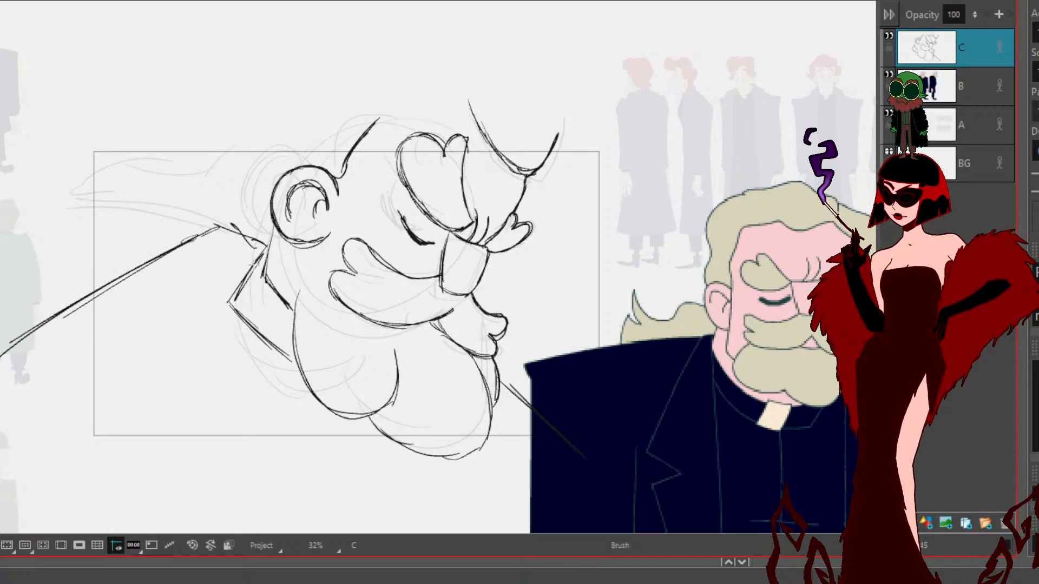
left_click_drag(274, 239, 84, 533)
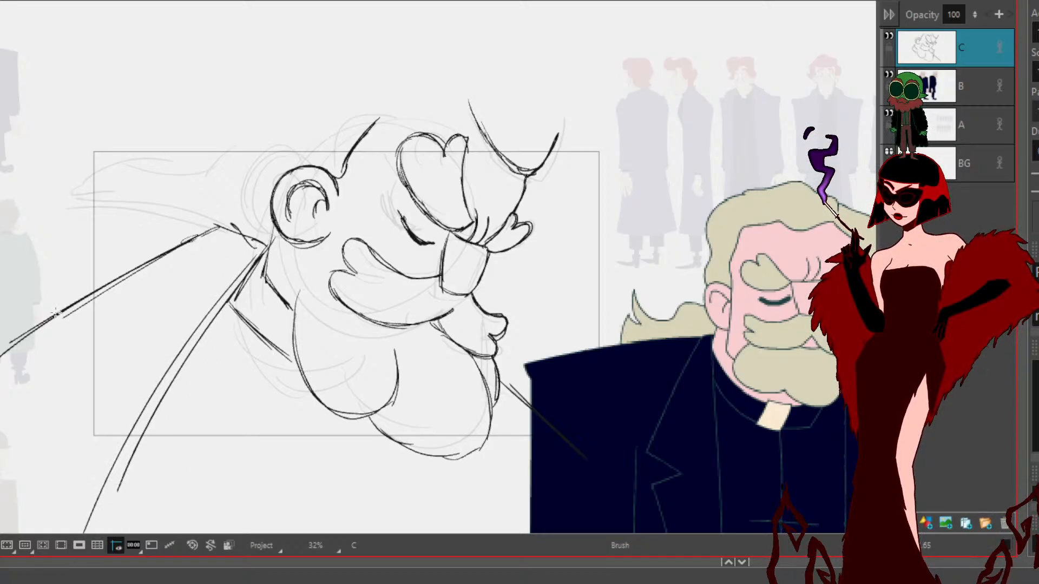
left_click_drag(212, 232, 45, 186)
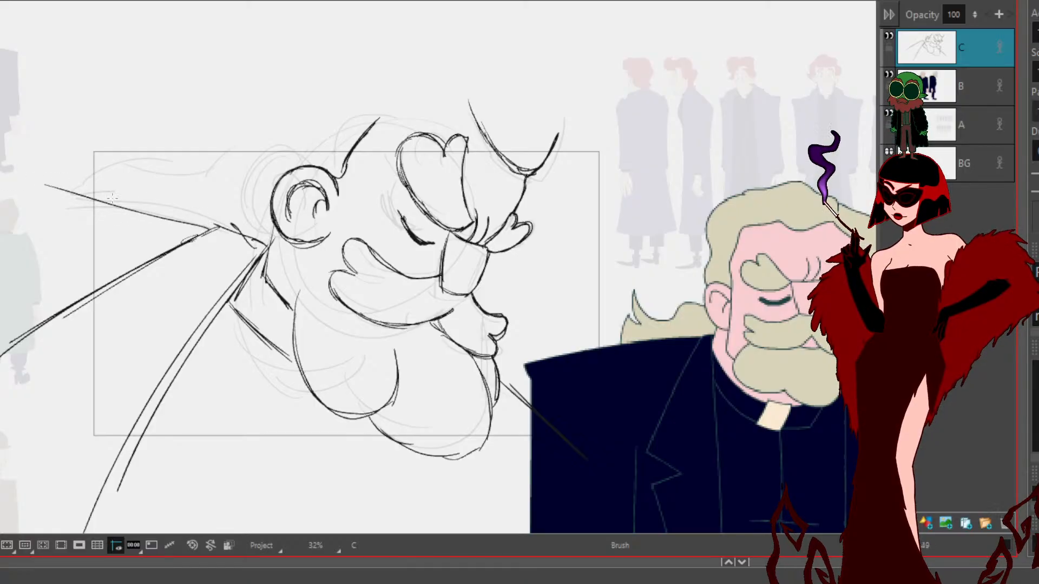
left_click_drag(219, 233, 10, 173)
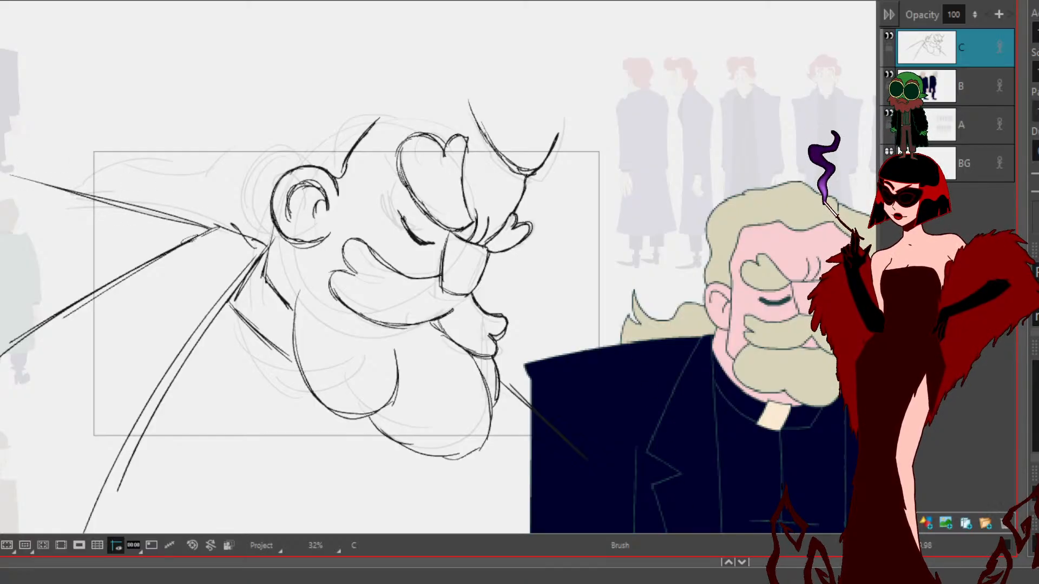
Step: Delete and redraw the far shoulder line, and add the small clerical collar tab beneath the beard
key("alt+s")
left_click_drag(536, 372, 527, 371)
key("Delete")
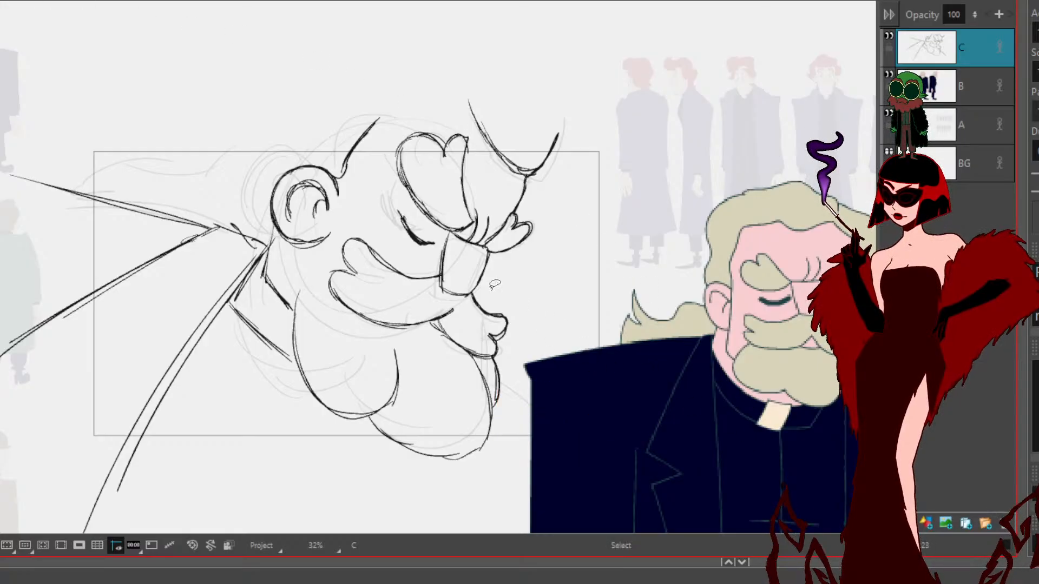
key("alt+b")
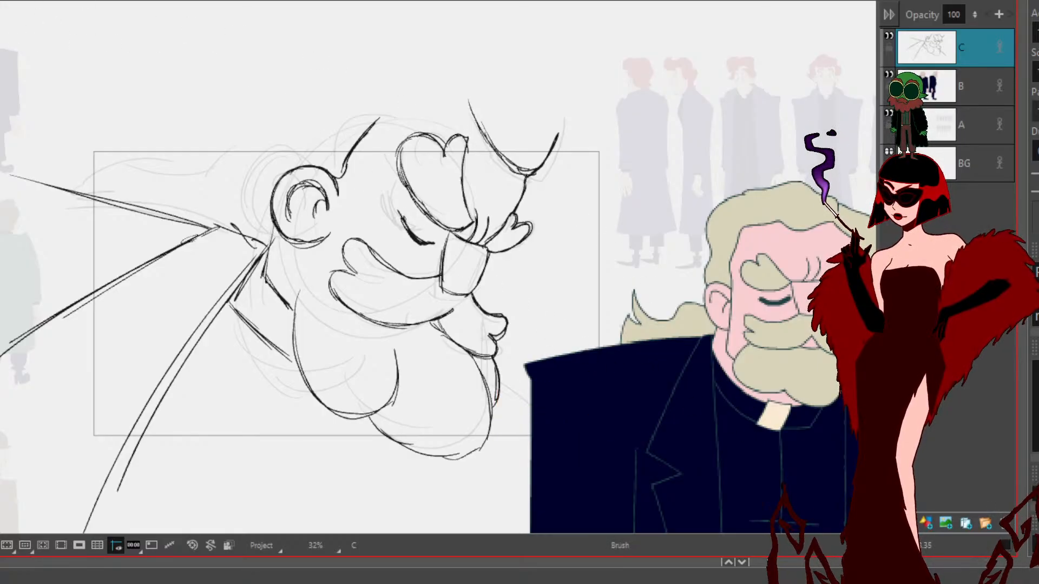
left_click_drag(506, 387, 595, 458)
left_click_drag(305, 382, 332, 417)
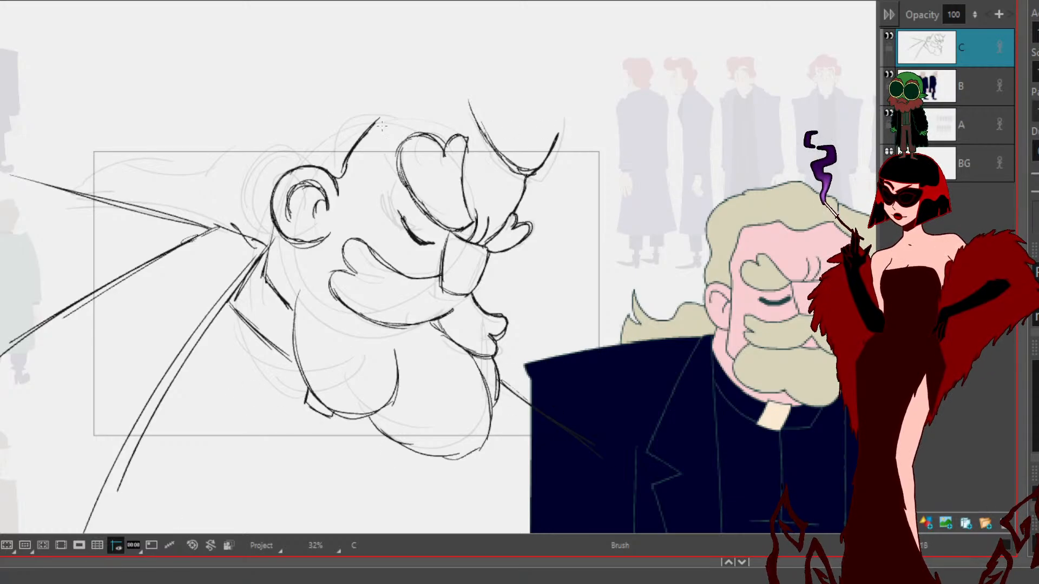
Step: Draw the ponytail's wavy upper edge and its wispy, pointed tip
mouse_move(226, 139)
left_mouse_down()
mouse_move(199, 171)
mouse_move(168, 138)
mouse_move(168, 157)
mouse_move(143, 138)
mouse_move(64, 168)
mouse_move(88, 147)
mouse_move(39, 123)
mouse_move(60, 154)
left_mouse_up()
left_click_drag(30, 110, 49, 165)
left_click_drag(28, 117, 55, 180)
left_click_drag(8, 130, 64, 171)
left_click_drag(21, 158, 58, 186)
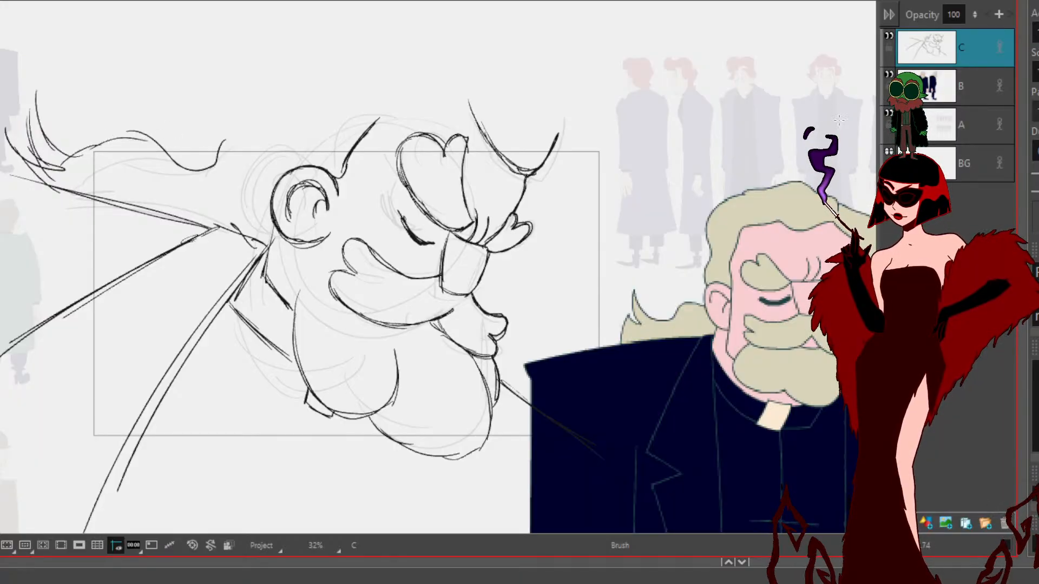
Step: Hide reference layer B and rough sketch layer A, and add a new vector layer above the priest linework
left_click(889, 74)
left_click(889, 35)
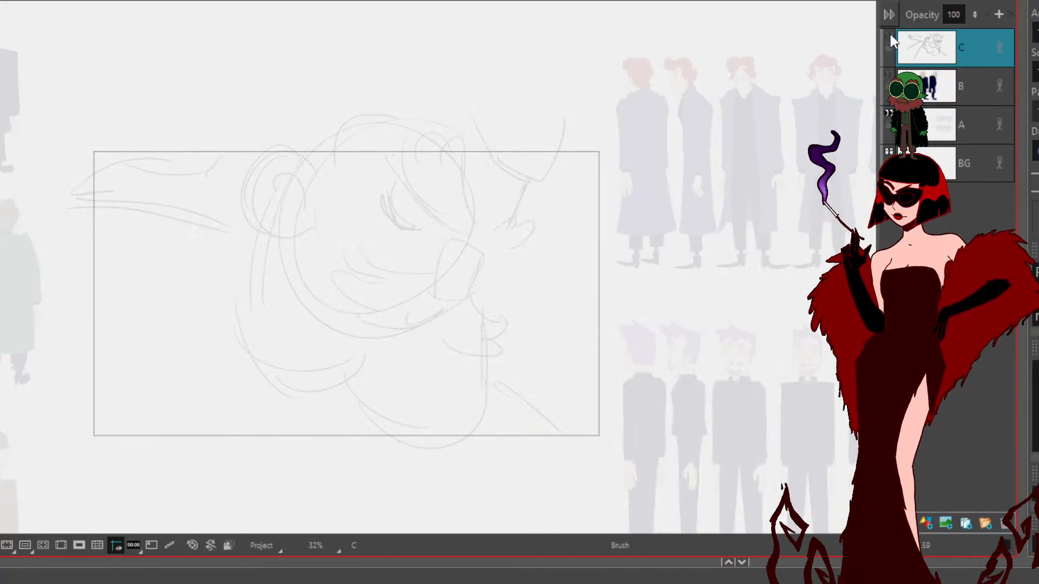
left_click(889, 36)
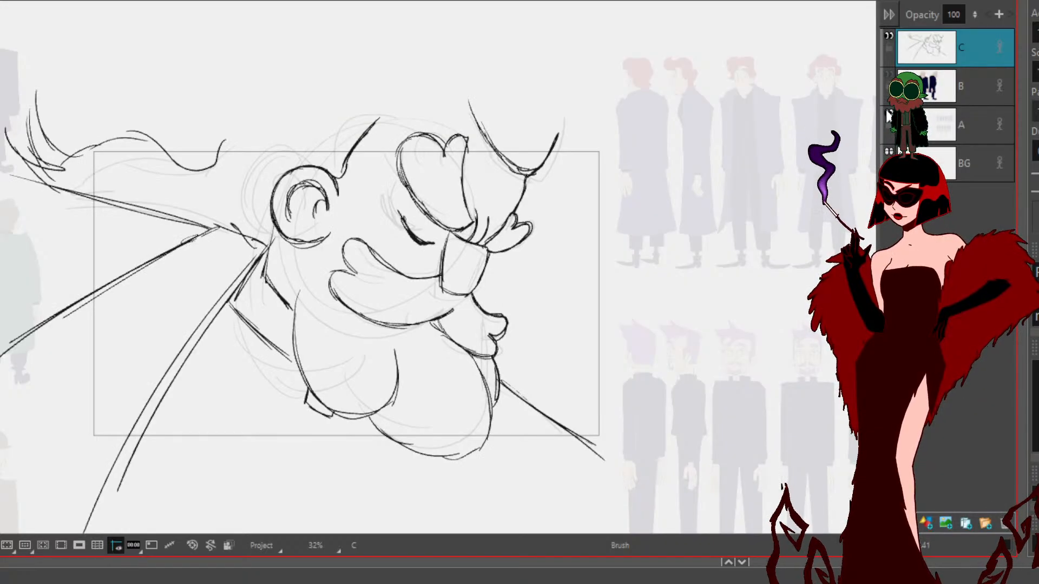
left_click(889, 113)
left_click(939, 525)
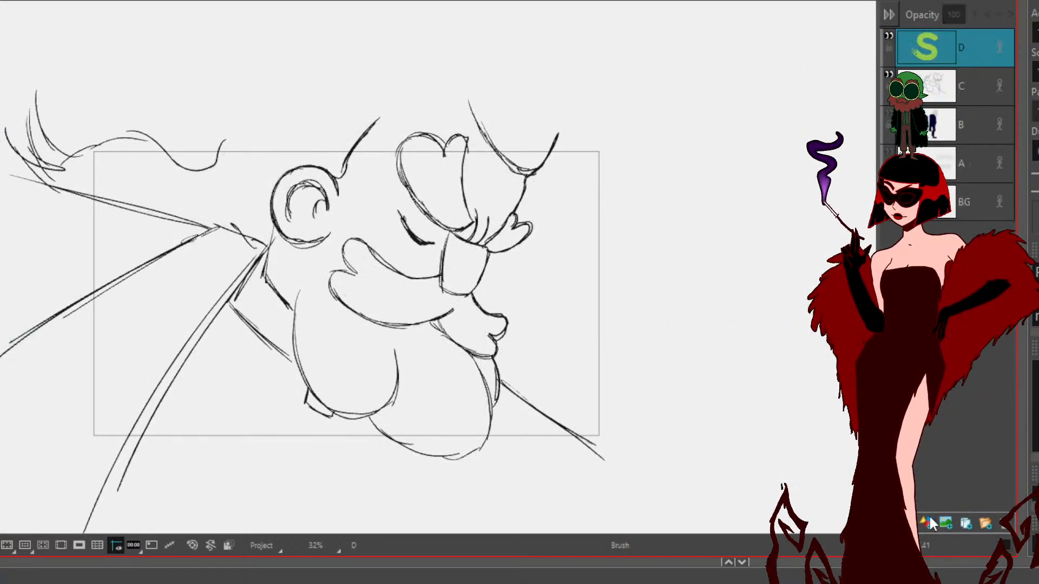
left_click_drag(642, 353, 792, 370)
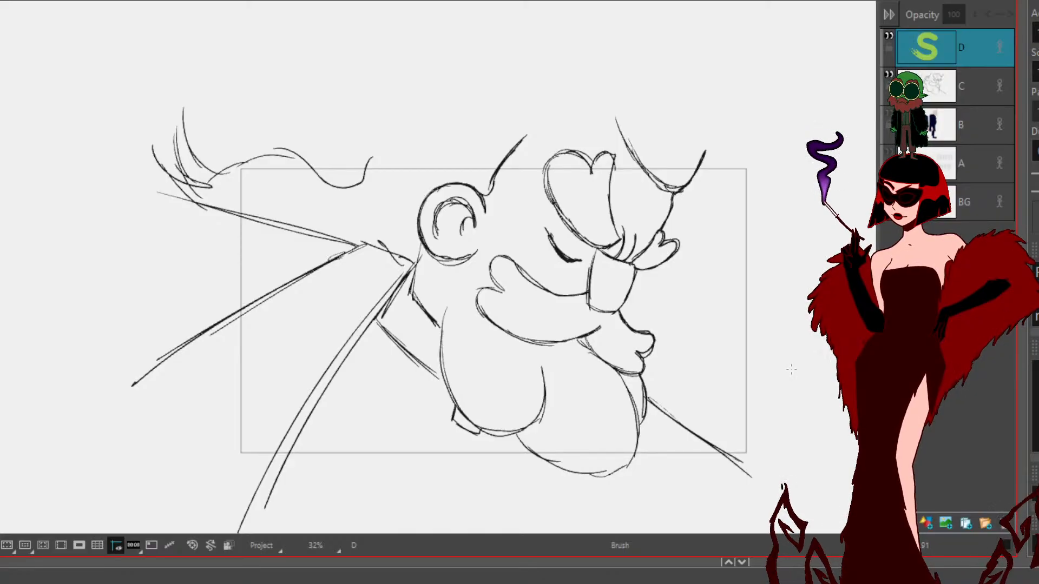
Step: Outline one large shadow shape over the priest's back, hair and face edge on layer D, fill it black, and set the layer opacity to 20
mouse_move(660, 150)
left_mouse_down()
mouse_move(529, 251)
mouse_move(529, 287)
mouse_move(559, 301)
mouse_move(522, 314)
mouse_move(524, 343)
mouse_move(487, 398)
mouse_move(496, 435)
mouse_move(351, 521)
mouse_move(78, 380)
mouse_move(227, 74)
mouse_move(571, 5)
mouse_move(666, 118)
mouse_move(649, 157)
left_mouse_up()
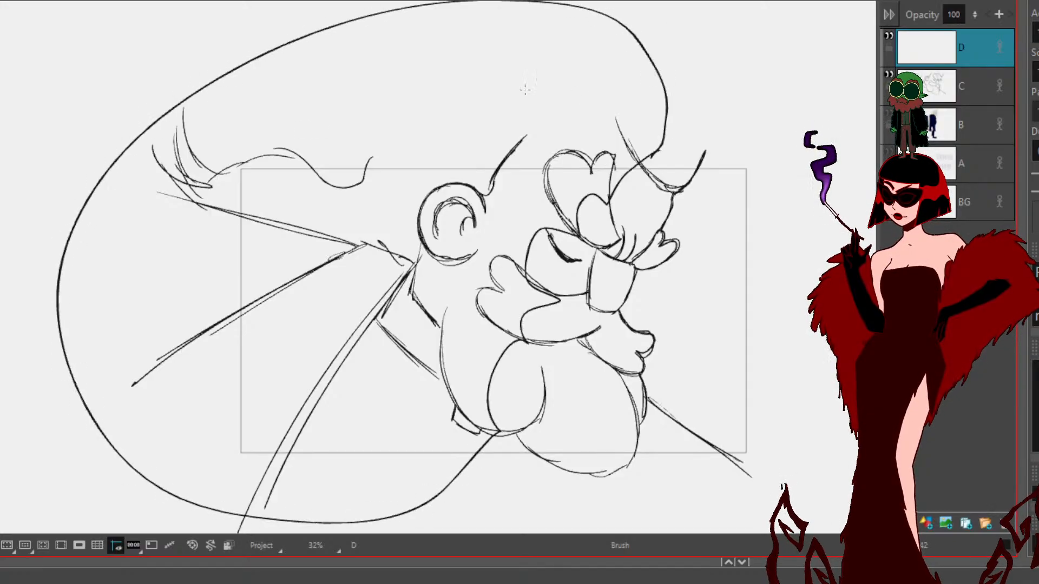
left_click(575, 93)
double_click(954, 15)
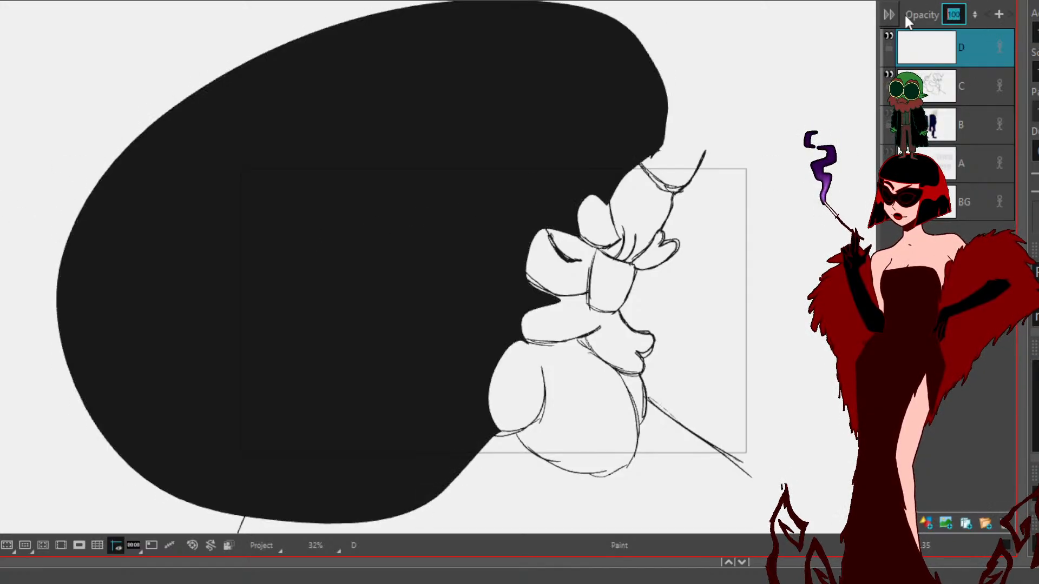
type("20")
key("Return")
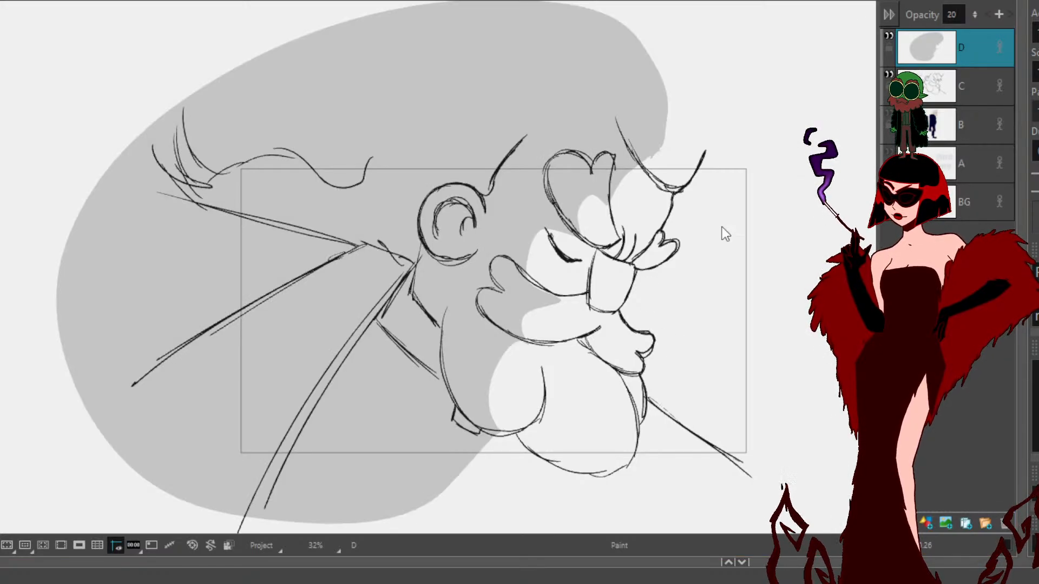
key("space")
left_click_drag(793, 265, 692, 236)
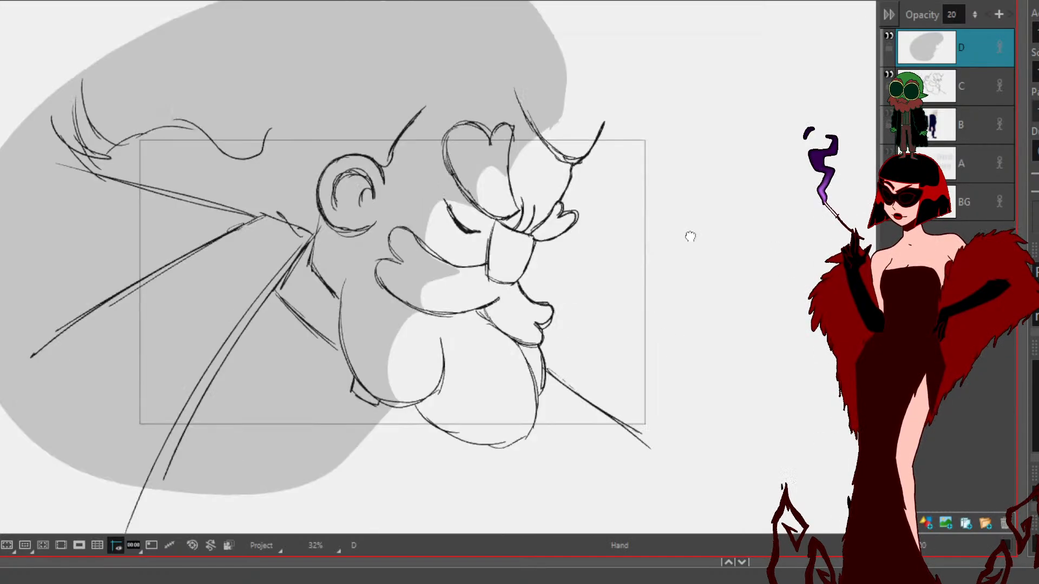
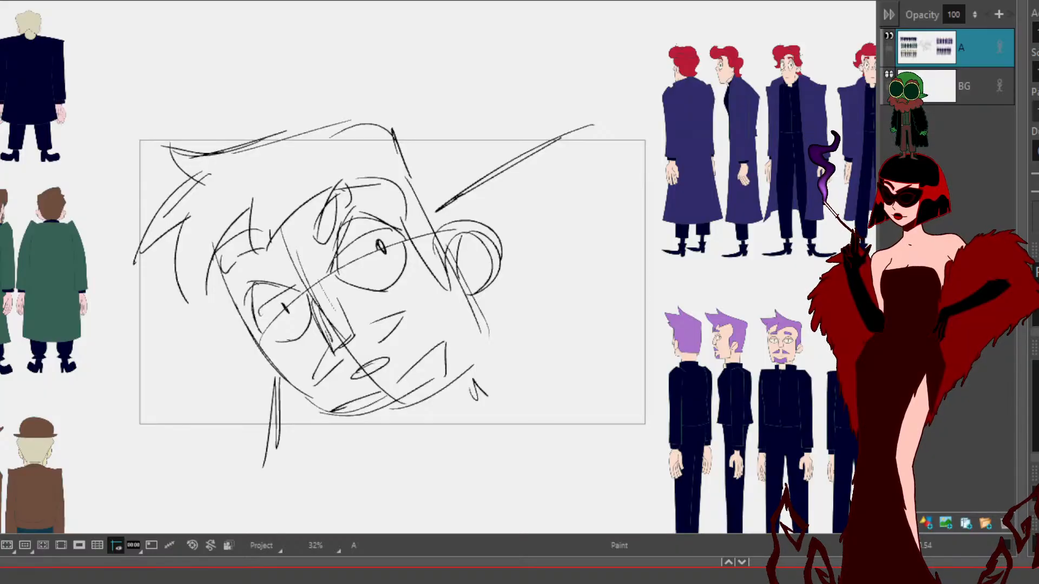
Step: Fade the rough sketch and model sheets on layer A to 10 opacity and add a new vector layer
double_click(961, 15)
type("10")
key("Return")
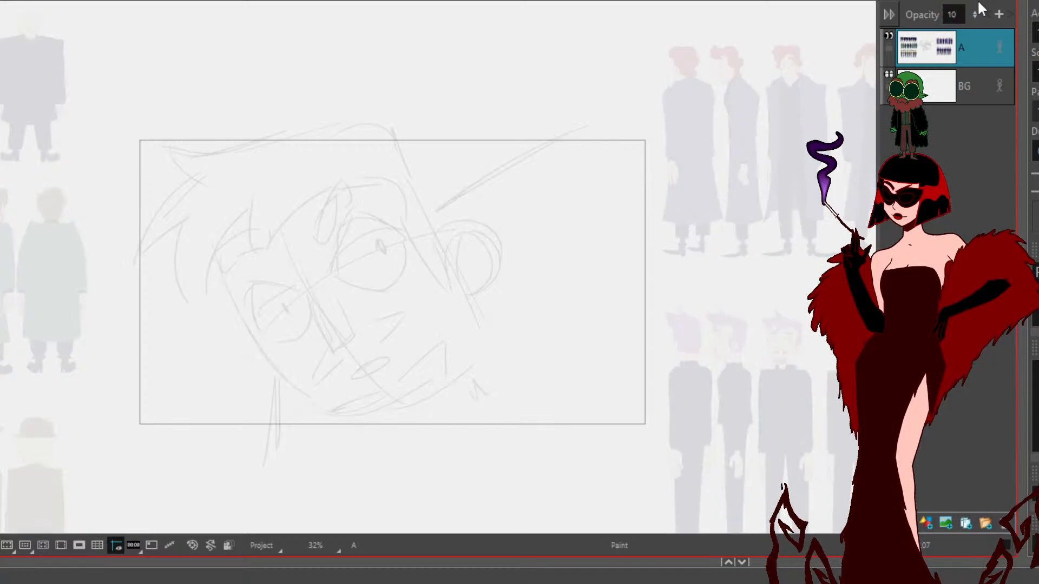
left_click(926, 524)
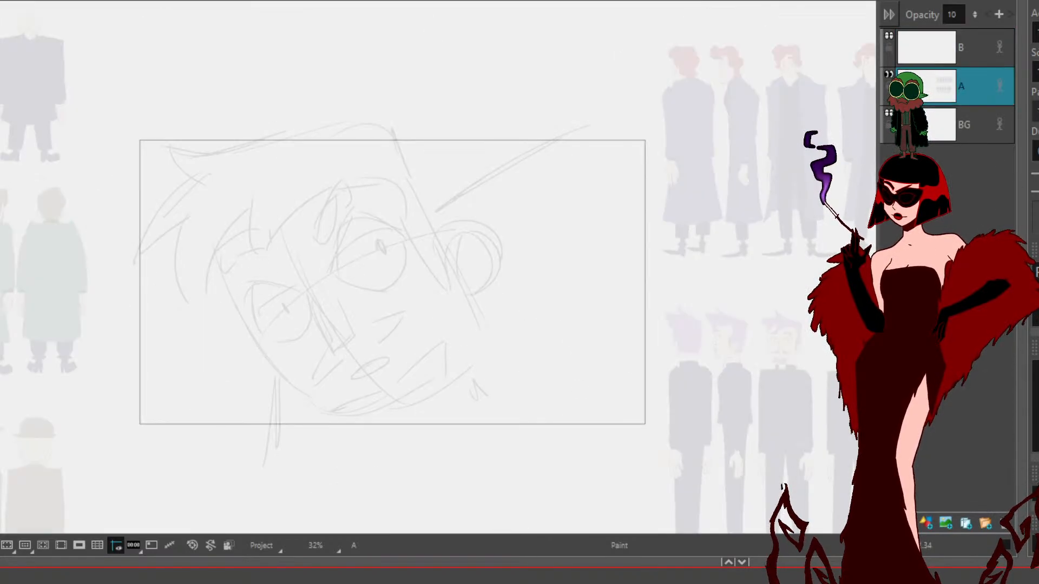
key("alt+b")
Step: Copy the purple-haired priest's three-quarter front pose from the faded model sheet onto layer B
key("space")
mouse_move(204, 281)
left_mouse_down()
mouse_move(462, 269)
mouse_move(627, 238)
mouse_move(610, 125)
left_mouse_up()
left_click_drag(599, 223, 107, 168)
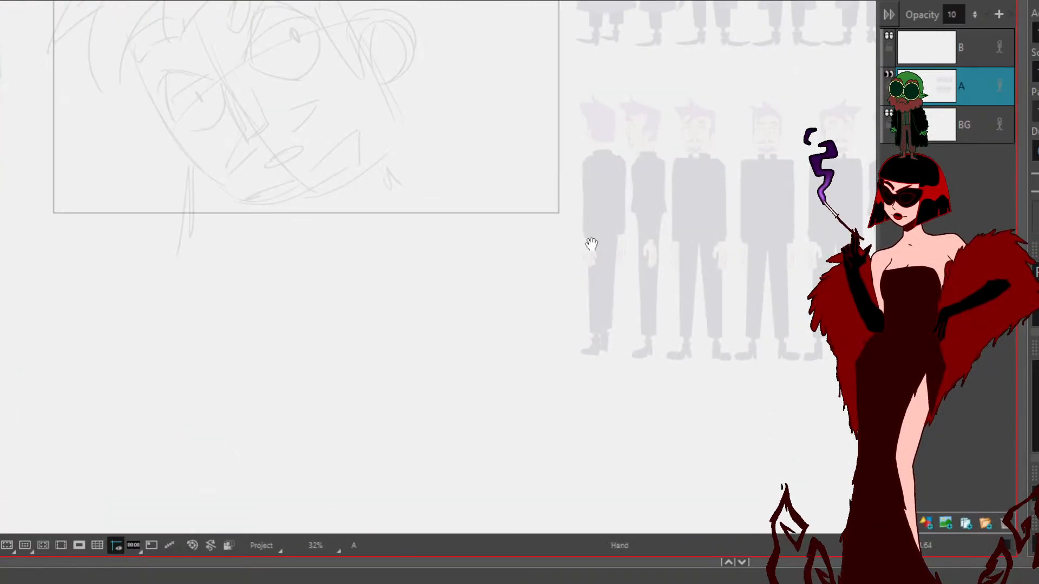
left_click_drag(591, 244, 603, 345)
key("alt+s")
left_click(696, 303)
left_click(937, 47)
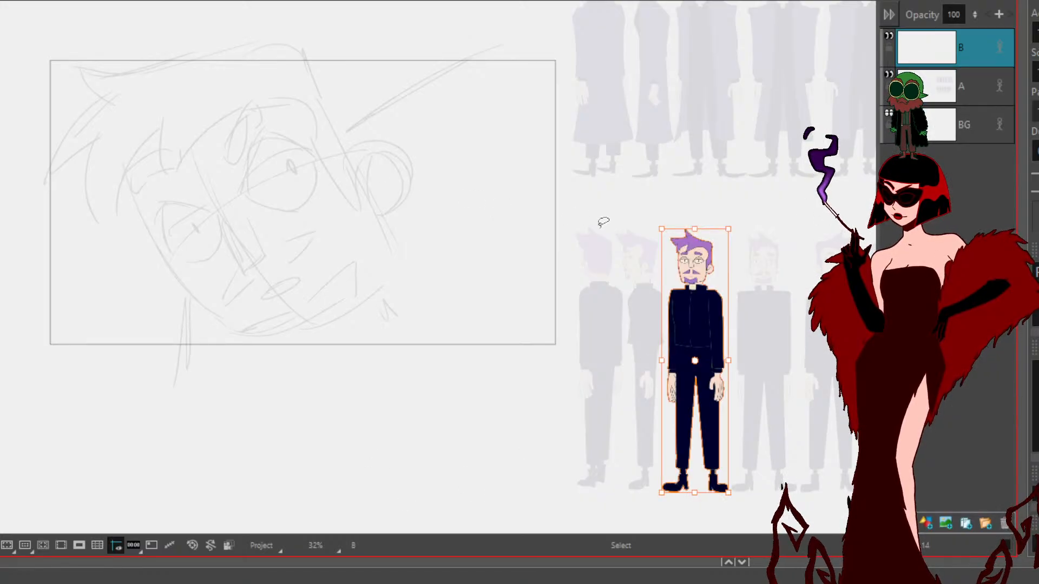
Step: Enlarge the priest reference, tilt it to match the rough head and place it beside the sketch, then add a new vector layer
left_click_drag(661, 229, 353, 81)
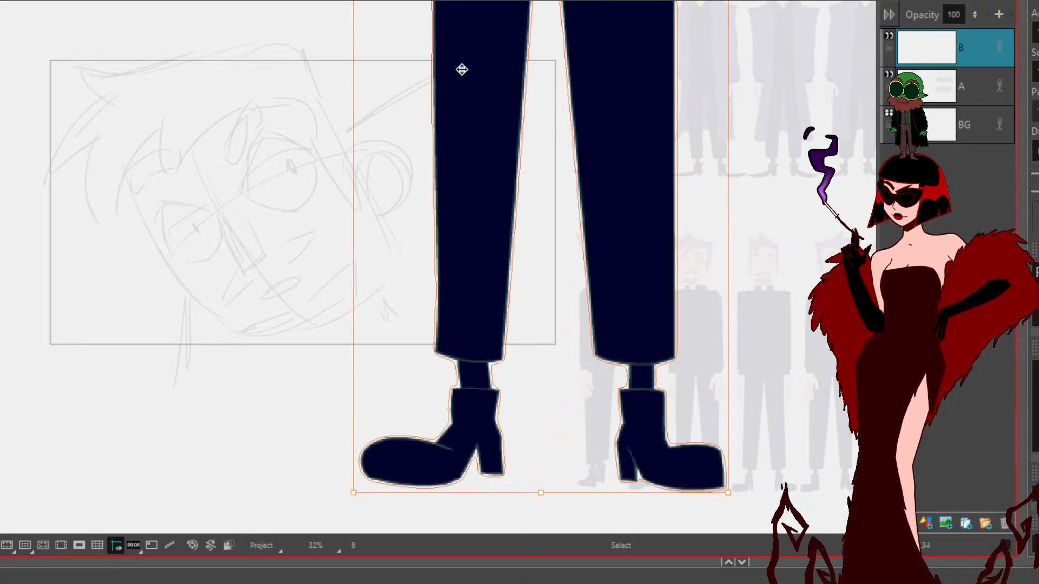
left_click_drag(462, 69, 548, 579)
left_click_drag(547, 316, 549, 582)
left_click_drag(604, 354, 283, 483)
left_click_drag(498, 193, 184, 97)
left_click_drag(95, 397, 52, 310)
left_click(377, 308)
left_click_drag(553, 288, 726, 302)
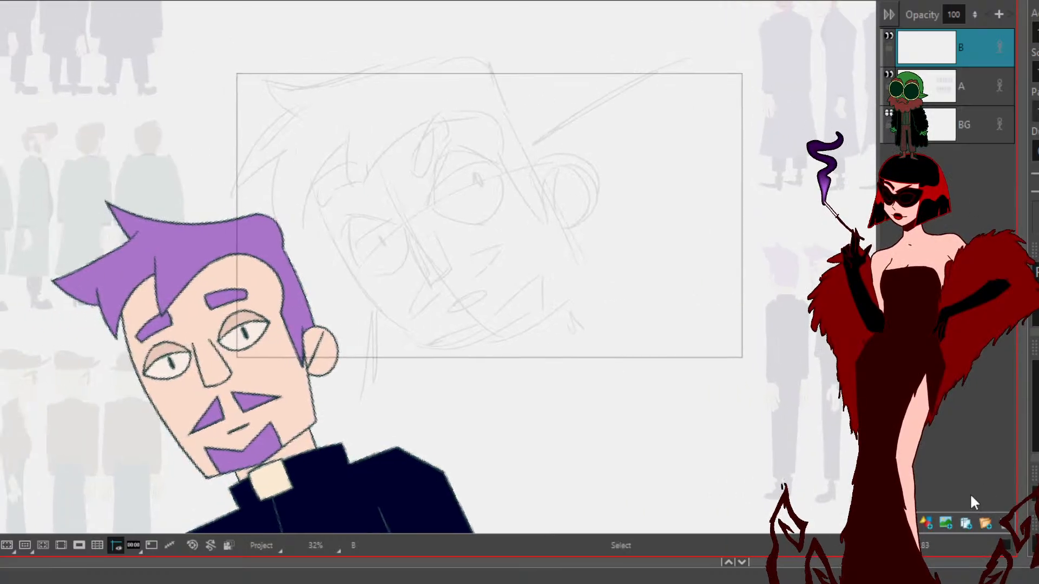
left_click(928, 520)
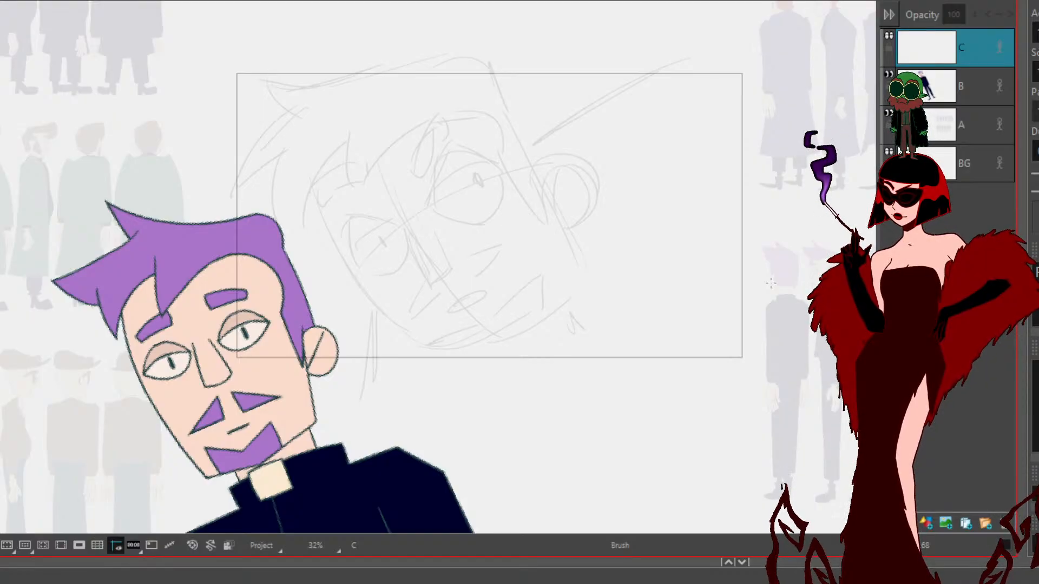
mouse_move(311, 174)
left_mouse_down()
mouse_move(356, 259)
mouse_move(432, 326)
left_mouse_up()
left_click_drag(381, 285, 452, 341)
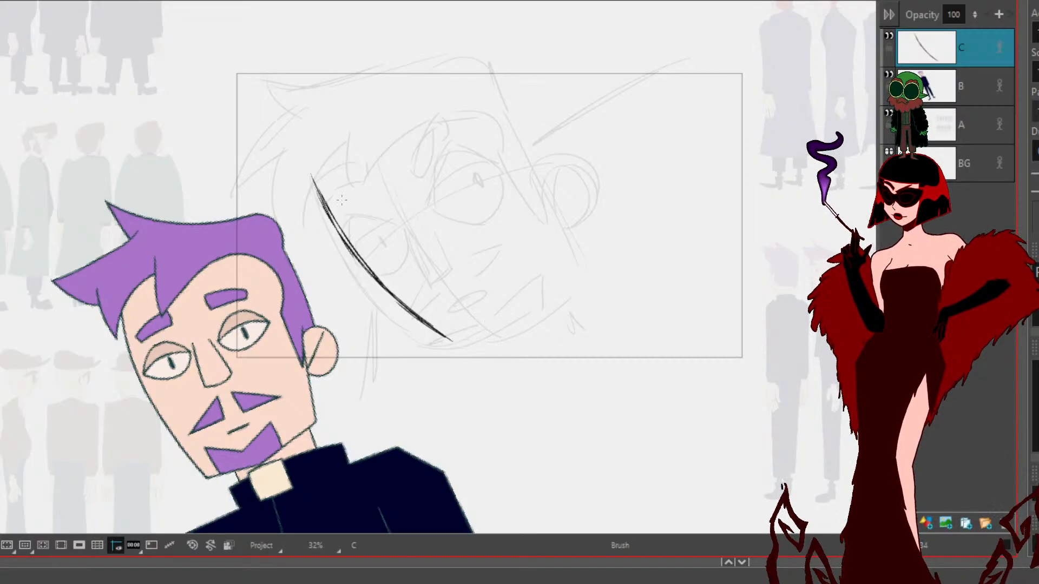
key("ctrl+z")
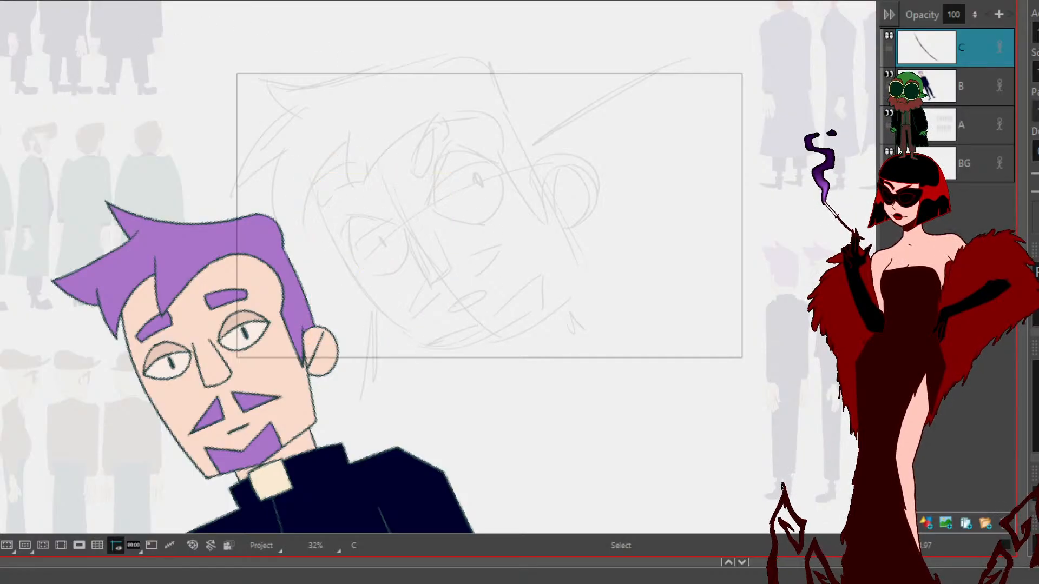
Step: Draw the tilted face's far contour from forehead to chin and carry the line around the jaw
left_click_drag(315, 191, 328, 215)
left_click_drag(304, 170, 351, 261)
left_click_drag(317, 203, 362, 276)
mouse_move(325, 228)
left_mouse_down()
mouse_move(407, 319)
mouse_move(371, 284)
mouse_move(444, 346)
left_mouse_up()
left_click_drag(390, 305, 437, 343)
mouse_move(395, 312)
left_mouse_down()
mouse_move(449, 352)
mouse_move(490, 347)
mouse_move(563, 291)
left_mouse_up()
Step: Draw the near cheek line up to the ear, the rounded ear and its inner line
mouse_move(518, 330)
left_mouse_down()
mouse_move(572, 276)
mouse_move(553, 213)
left_mouse_up()
mouse_move(571, 267)
left_mouse_down()
mouse_move(532, 171)
mouse_move(566, 163)
mouse_move(545, 164)
mouse_move(581, 192)
mouse_move(553, 223)
mouse_move(589, 198)
mouse_move(559, 158)
mouse_move(536, 192)
mouse_move(555, 163)
mouse_move(588, 187)
mouse_move(583, 219)
mouse_move(555, 230)
mouse_move(587, 193)
mouse_move(541, 161)
mouse_move(558, 206)
left_mouse_up()
left_click_drag(555, 164, 552, 233)
left_click_drag(556, 162, 556, 209)
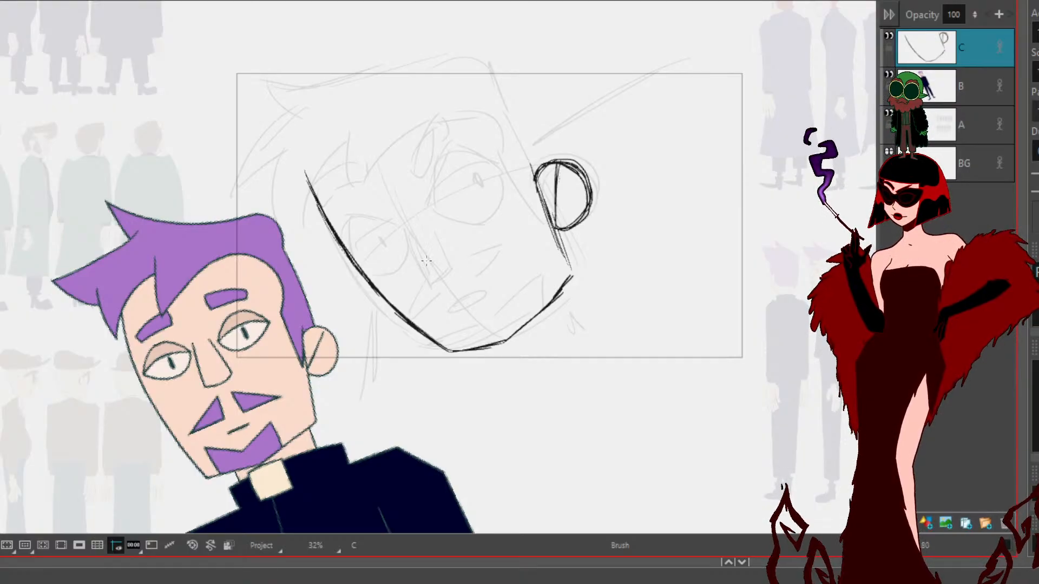
Step: Draw the long U-shaped nose and the larger near eye with its drooping eyelid
mouse_move(399, 220)
left_mouse_down()
mouse_move(423, 279)
mouse_move(420, 270)
mouse_move(452, 259)
left_mouse_up()
left_click_drag(432, 224, 450, 255)
mouse_move(433, 207)
left_mouse_down()
mouse_move(460, 163)
mouse_move(492, 172)
mouse_move(434, 209)
left_mouse_up()
mouse_move(449, 165)
left_mouse_down()
mouse_move(433, 208)
mouse_move(484, 164)
left_mouse_up()
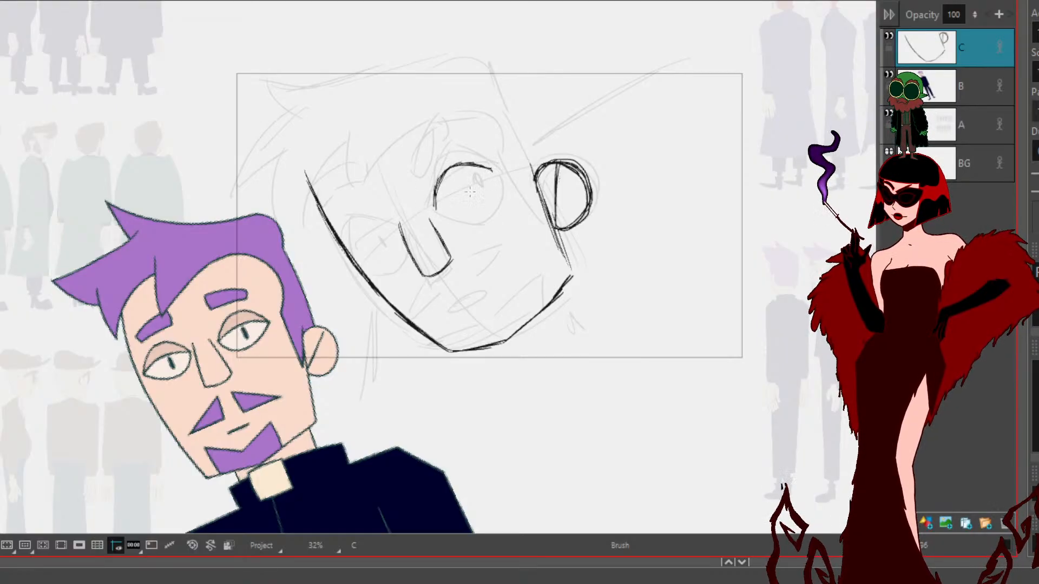
mouse_move(436, 211)
left_mouse_down()
mouse_move(465, 219)
mouse_move(490, 196)
mouse_move(493, 167)
mouse_move(473, 212)
mouse_move(438, 211)
mouse_move(469, 214)
mouse_move(495, 170)
left_mouse_up()
mouse_move(435, 211)
left_mouse_down()
mouse_move(479, 166)
mouse_move(439, 206)
mouse_move(447, 186)
mouse_move(477, 167)
mouse_move(450, 189)
mouse_move(474, 182)
left_mouse_up()
key("ctrl+z")
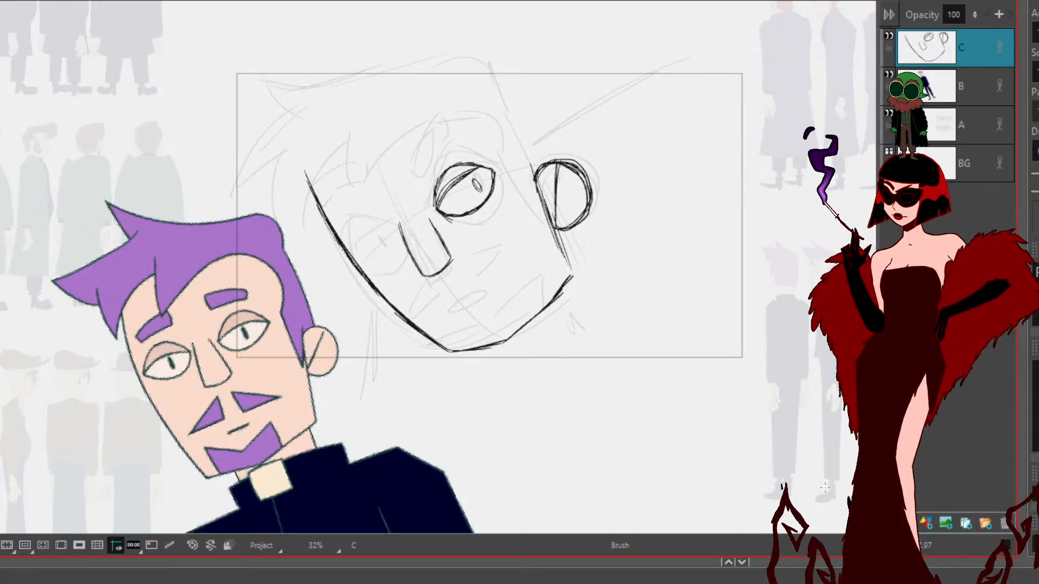
Step: Draw the two-part moustache, the pointed goatee and a small filled-in open mouth
mouse_move(445, 294)
left_mouse_down()
mouse_move(420, 332)
mouse_move(494, 257)
mouse_move(459, 270)
mouse_move(509, 247)
mouse_move(461, 288)
left_mouse_up()
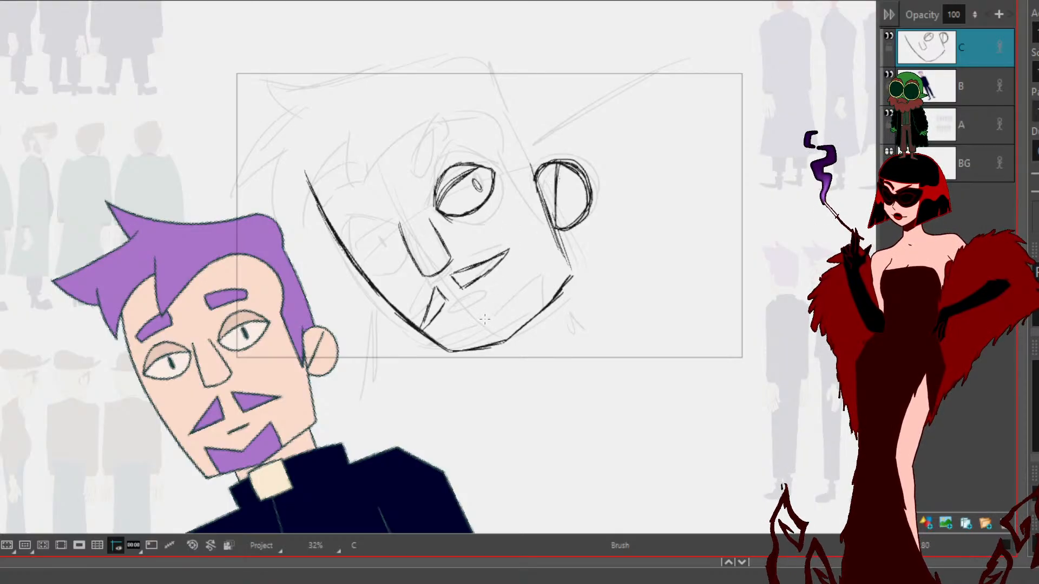
mouse_move(483, 323)
left_mouse_down()
mouse_move(510, 296)
mouse_move(526, 322)
mouse_move(456, 334)
left_mouse_up()
left_click_drag(454, 331, 471, 345)
left_click_drag(455, 332, 469, 346)
mouse_move(471, 299)
left_mouse_down()
mouse_move(458, 314)
mouse_move(476, 298)
left_mouse_up()
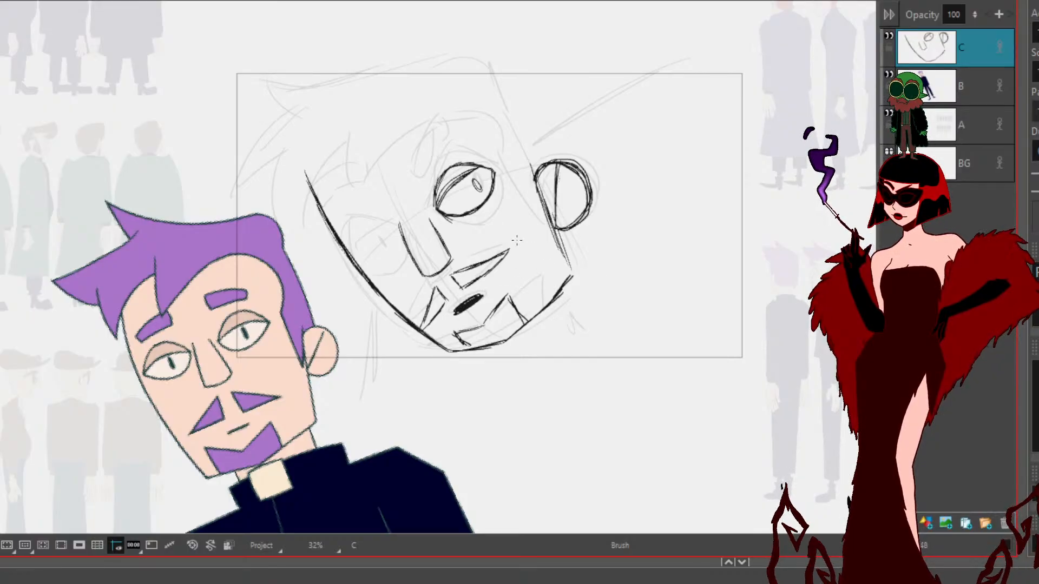
Step: Draw the smaller far eye with its eyelid, then remove its pupil and redraw it as a small oval
mouse_move(399, 222)
left_mouse_down()
mouse_move(365, 227)
mouse_move(364, 266)
mouse_move(377, 272)
mouse_move(365, 263)
mouse_move(389, 260)
mouse_move(396, 245)
mouse_move(386, 266)
mouse_move(375, 266)
mouse_move(396, 245)
mouse_move(377, 246)
mouse_move(364, 265)
mouse_move(363, 231)
mouse_move(382, 219)
mouse_move(400, 227)
mouse_move(384, 229)
mouse_move(364, 264)
left_mouse_up()
left_click_drag(386, 236, 388, 246)
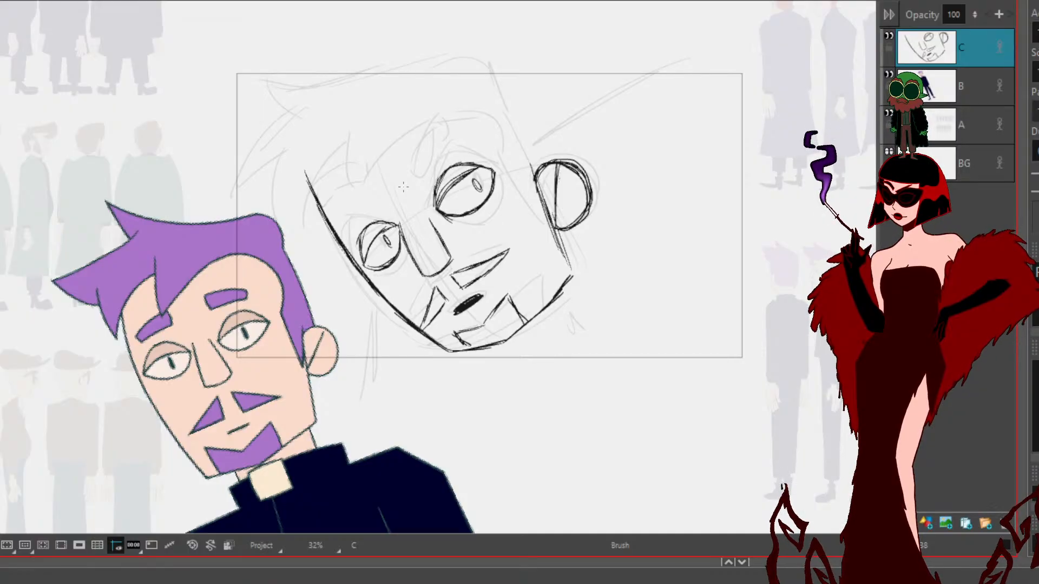
key("alt+s")
mouse_move(402, 261)
left_mouse_down()
mouse_move(352, 227)
mouse_move(402, 265)
left_mouse_up()
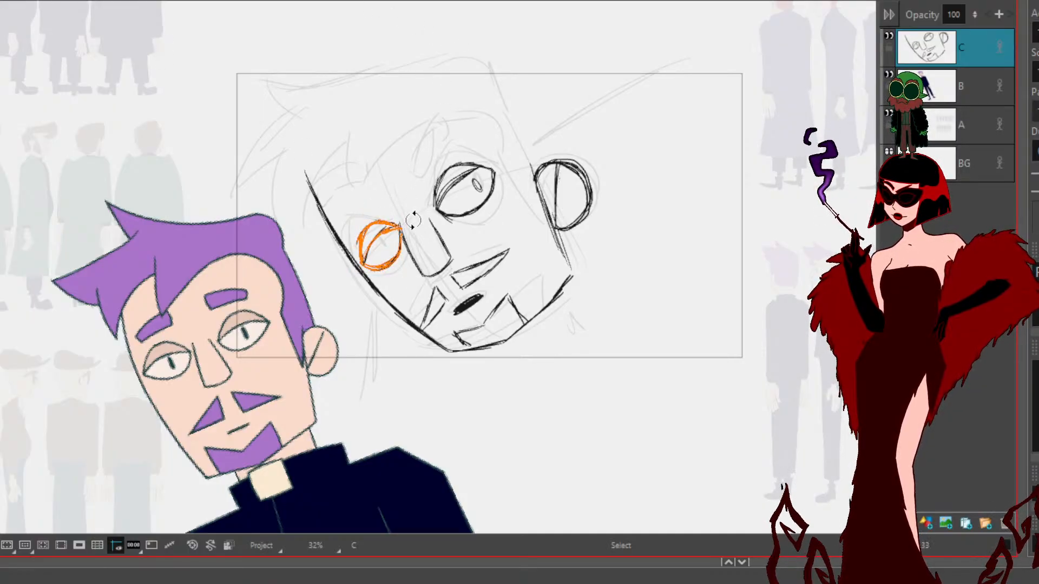
left_click(639, 220)
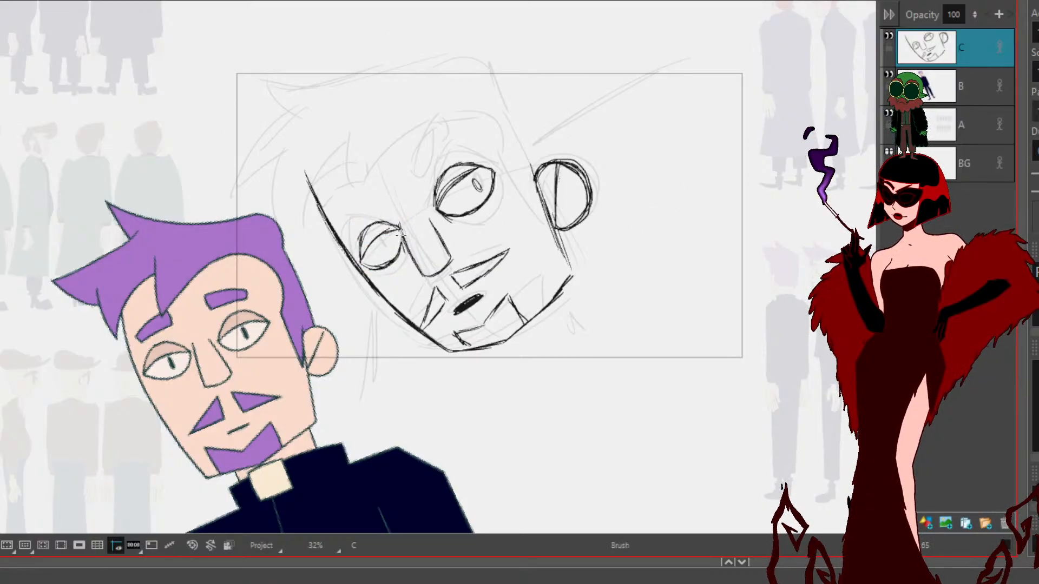
left_click_drag(387, 238, 390, 242)
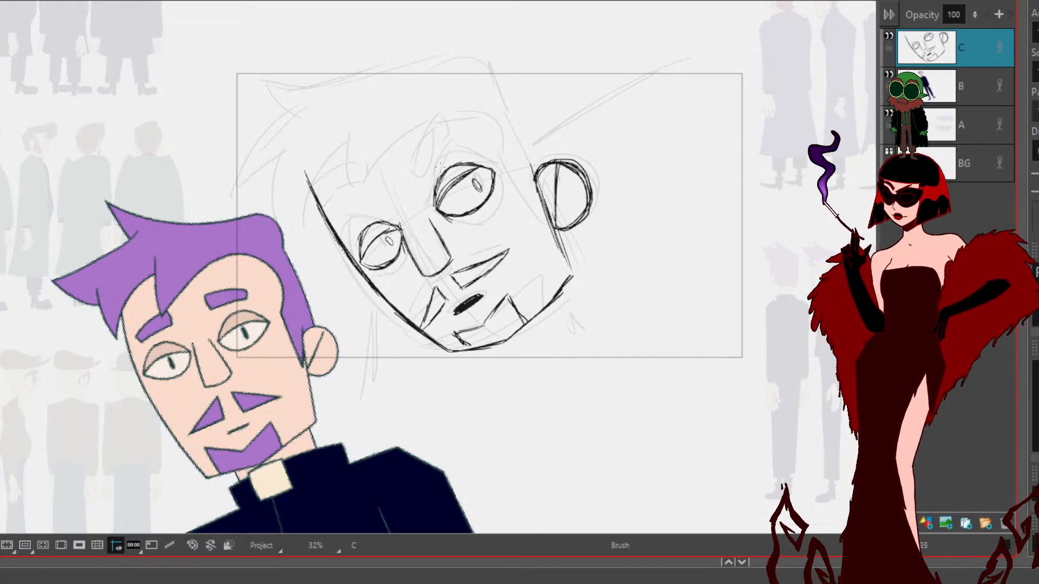
Step: Select the near eye's linework and adjust it slightly
key("alt+s")
key("alt+b")
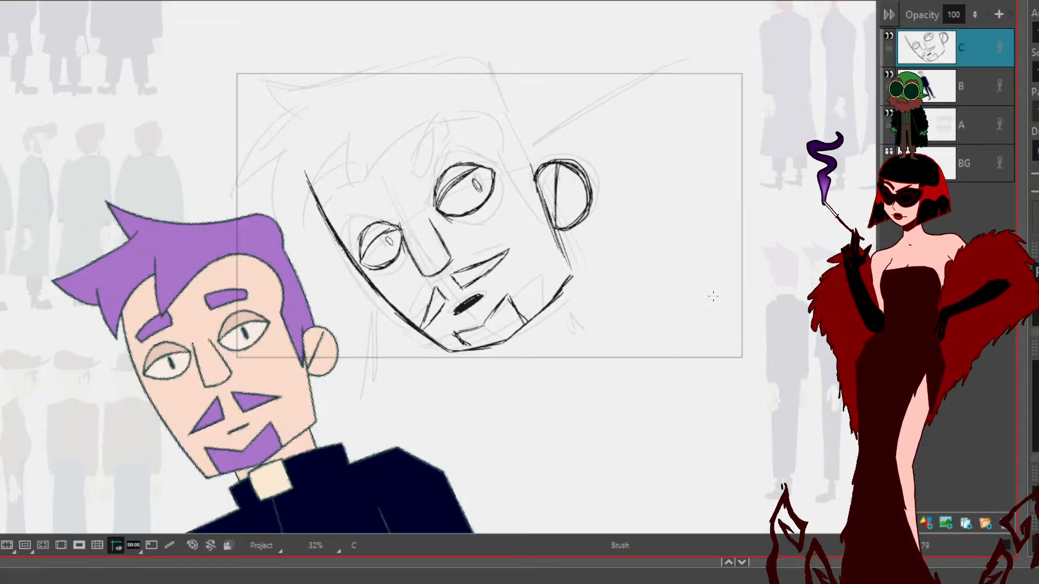
key("alt+s")
mouse_move(479, 148)
left_mouse_down()
mouse_move(490, 222)
mouse_move(477, 145)
mouse_move(468, 178)
left_mouse_up()
left_click(672, 182)
key("alt+b")
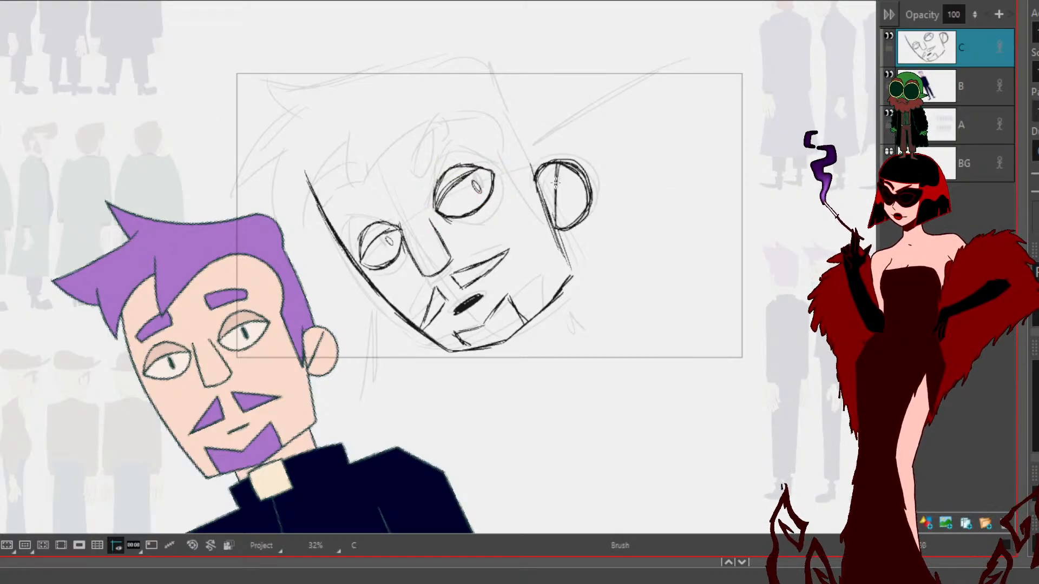
Step: Draw the pointed sideburn in front of the ear, the near eyebrow with its frown creases, and the far eyebrow
left_click_drag(510, 173, 544, 233)
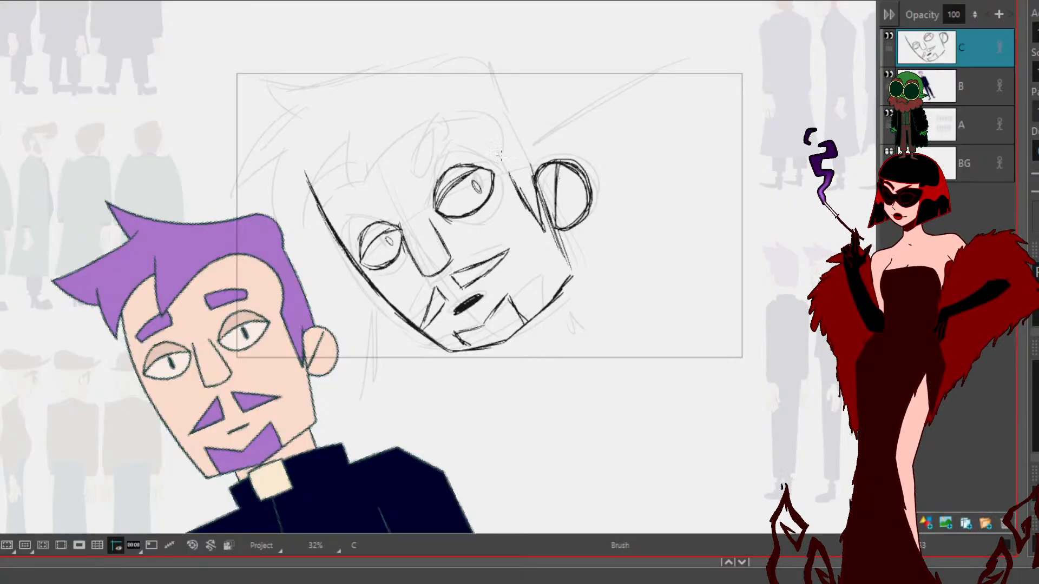
left_click_drag(512, 173, 497, 131)
mouse_move(409, 166)
left_mouse_down()
mouse_move(441, 150)
mouse_move(420, 149)
mouse_move(456, 125)
left_mouse_up()
left_click_drag(433, 163, 459, 132)
left_click_drag(405, 164, 430, 173)
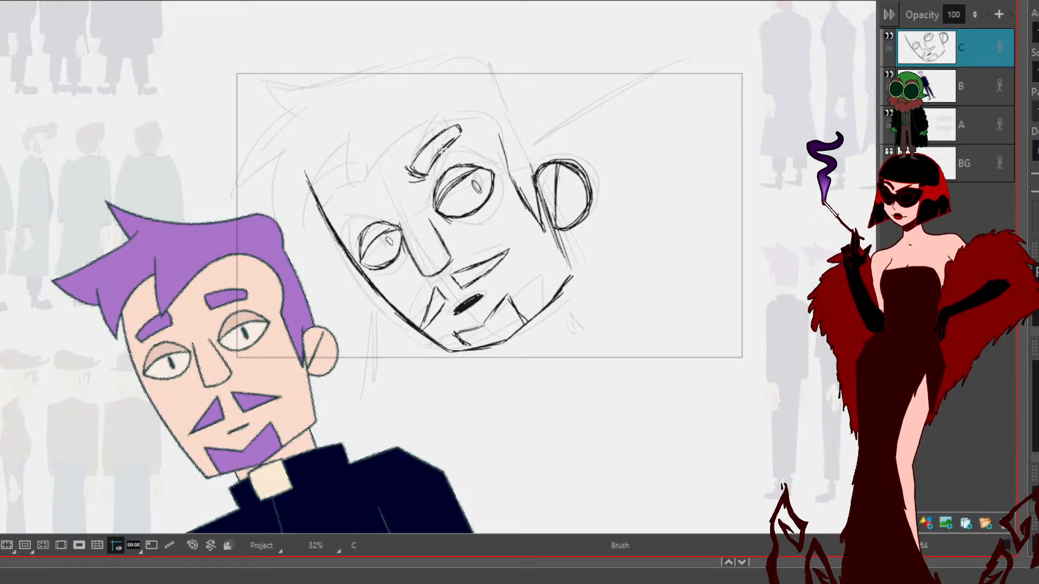
left_click_drag(368, 179, 372, 192)
left_click_drag(372, 192, 343, 217)
mouse_move(365, 178)
left_mouse_down()
mouse_move(331, 207)
mouse_move(335, 218)
left_mouse_up()
Step: Select the near eyebrow and its creases and move them slightly closer to the eye
key("s")
mouse_move(478, 125)
left_mouse_down()
mouse_move(357, 118)
mouse_move(328, 179)
mouse_move(343, 219)
mouse_move(415, 163)
mouse_move(434, 172)
mouse_move(423, 184)
mouse_move(376, 198)
left_mouse_up()
left_click_drag(442, 162, 444, 163)
left_click(654, 241)
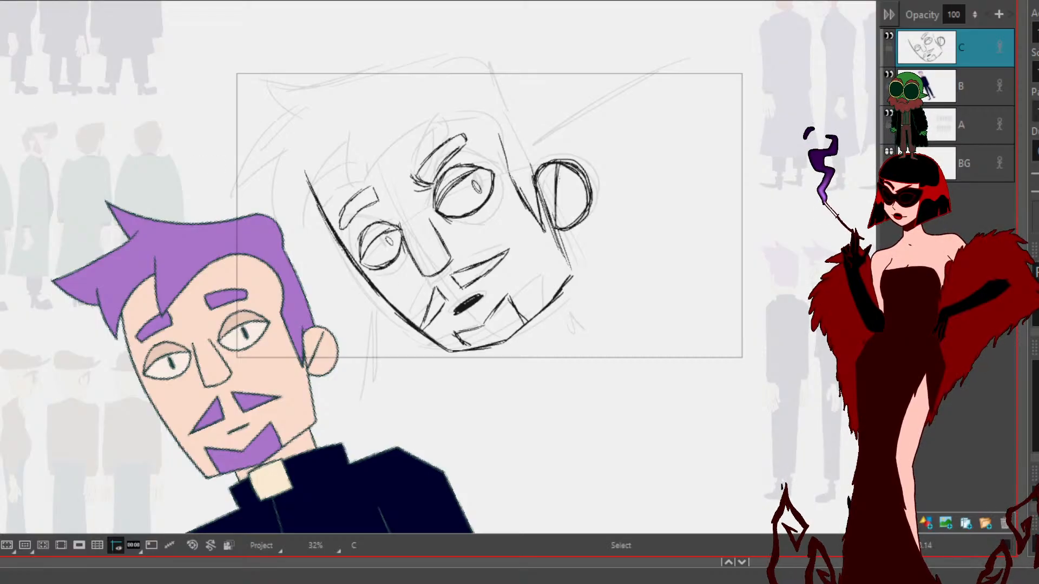
Step: Select the near eye together with its eyebrow and shift both slightly toward the nose
mouse_move(406, 148)
left_mouse_down()
mouse_move(481, 235)
mouse_move(466, 115)
mouse_move(412, 147)
left_mouse_up()
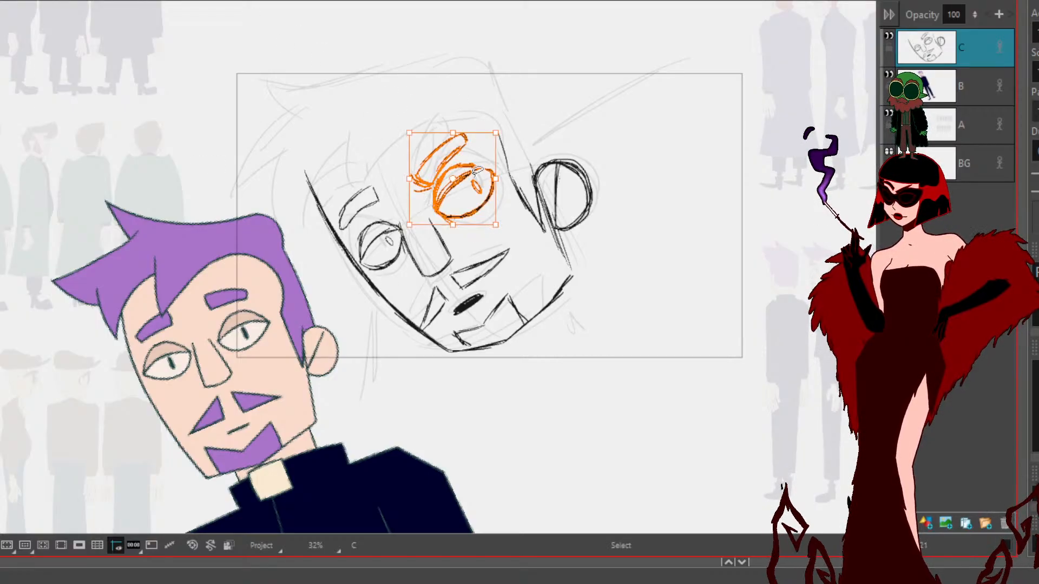
left_click_drag(473, 175, 468, 180)
left_click(699, 243)
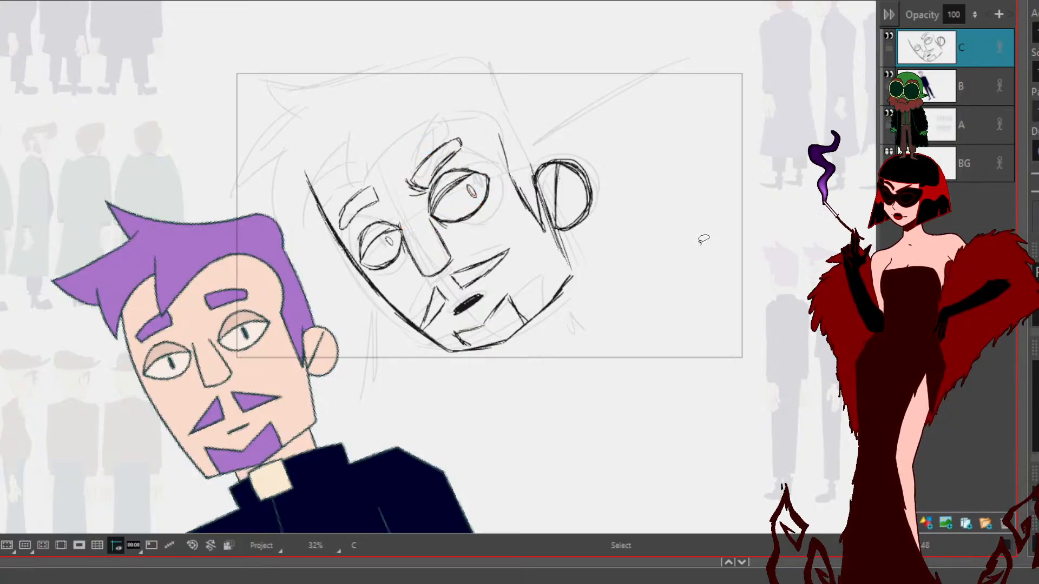
mouse_move(409, 154)
left_mouse_down()
mouse_move(430, 217)
mouse_move(495, 165)
mouse_move(471, 102)
left_mouse_up()
left_click_drag(490, 136, 490, 132)
left_click_drag(465, 172, 463, 169)
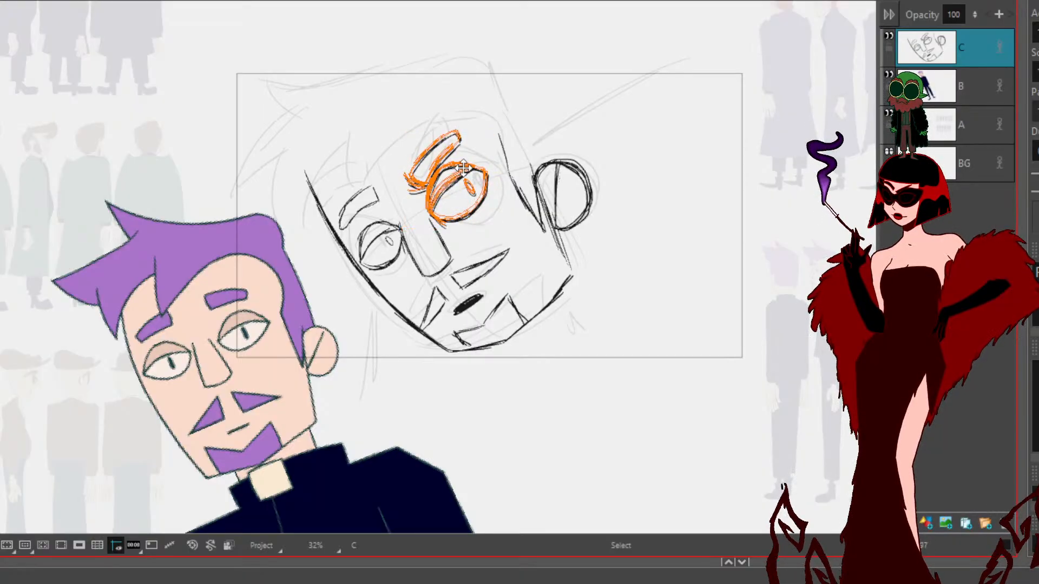
left_click(722, 238)
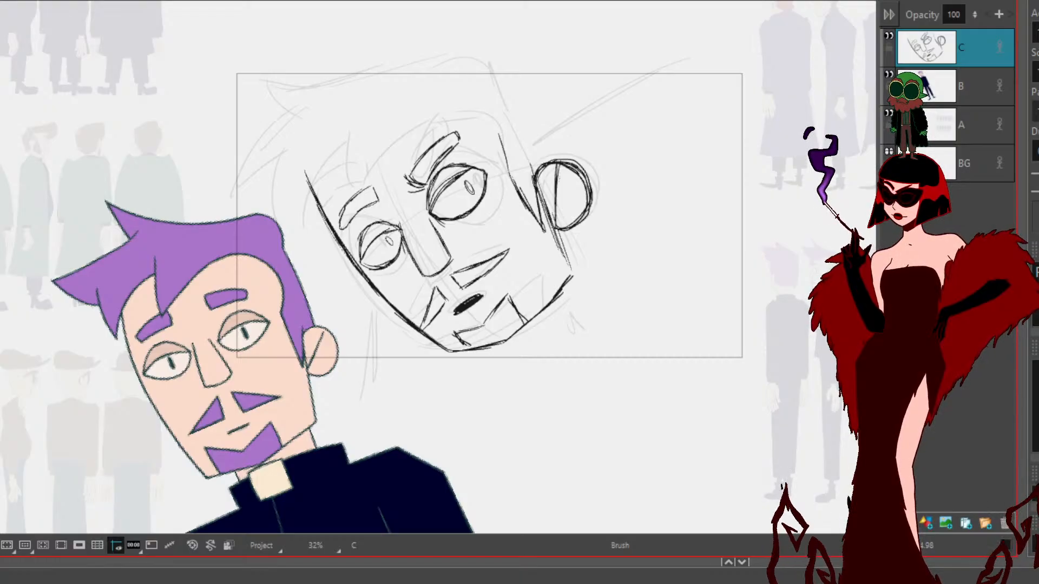
Step: Draw the curved hairline over the forehead and the spiky forelocks falling beside the far temple
mouse_move(506, 156)
left_mouse_down()
mouse_move(478, 111)
mouse_move(438, 115)
mouse_move(401, 134)
mouse_move(368, 181)
left_mouse_up()
mouse_move(395, 140)
left_mouse_down()
mouse_move(349, 213)
mouse_move(343, 132)
left_mouse_up()
left_click_drag(356, 210, 344, 144)
mouse_move(350, 183)
left_mouse_down()
mouse_move(342, 152)
mouse_move(315, 238)
left_mouse_up()
left_click_drag(290, 180, 315, 241)
left_click_drag(291, 161, 315, 240)
left_click_drag(292, 159, 316, 245)
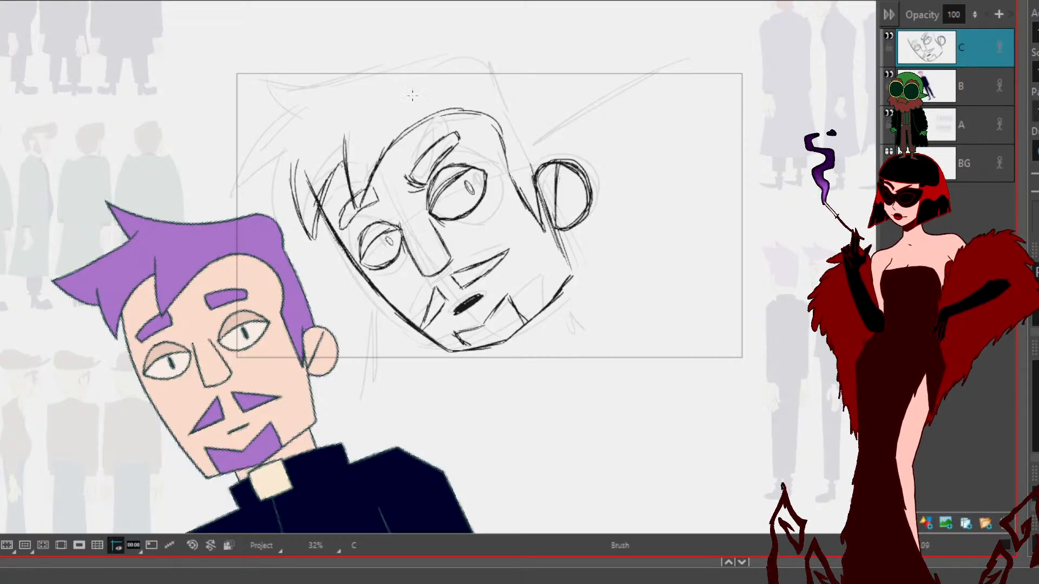
Step: Draw the outer hair silhouette: the spiky front tufts, the crown and the straight back edge down to the ear
mouse_move(325, 97)
left_mouse_down()
mouse_move(261, 144)
mouse_move(275, 133)
mouse_move(227, 153)
mouse_move(268, 183)
mouse_move(251, 177)
mouse_move(291, 177)
left_mouse_up()
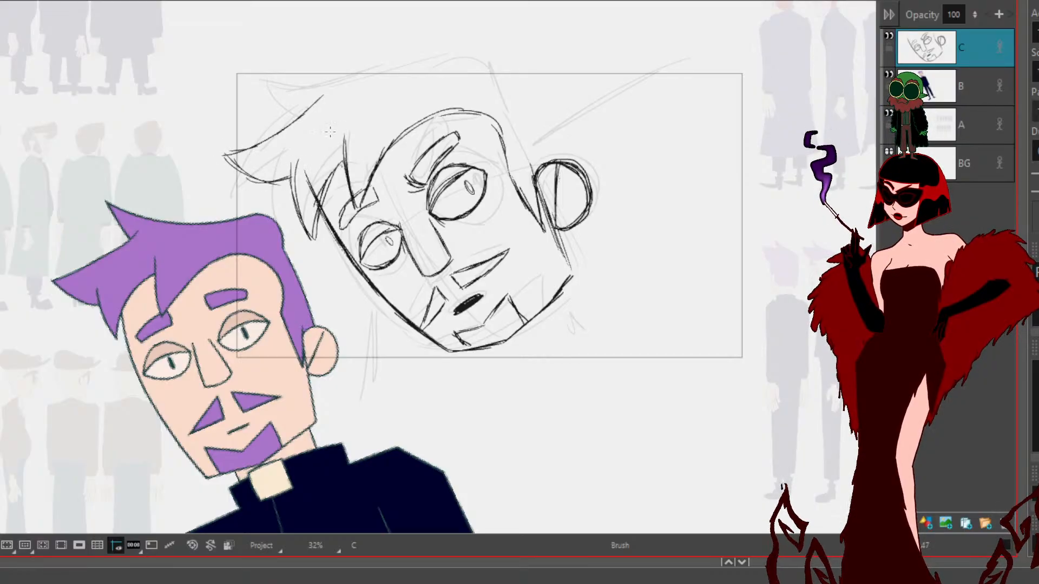
left_click_drag(541, 158, 487, 57)
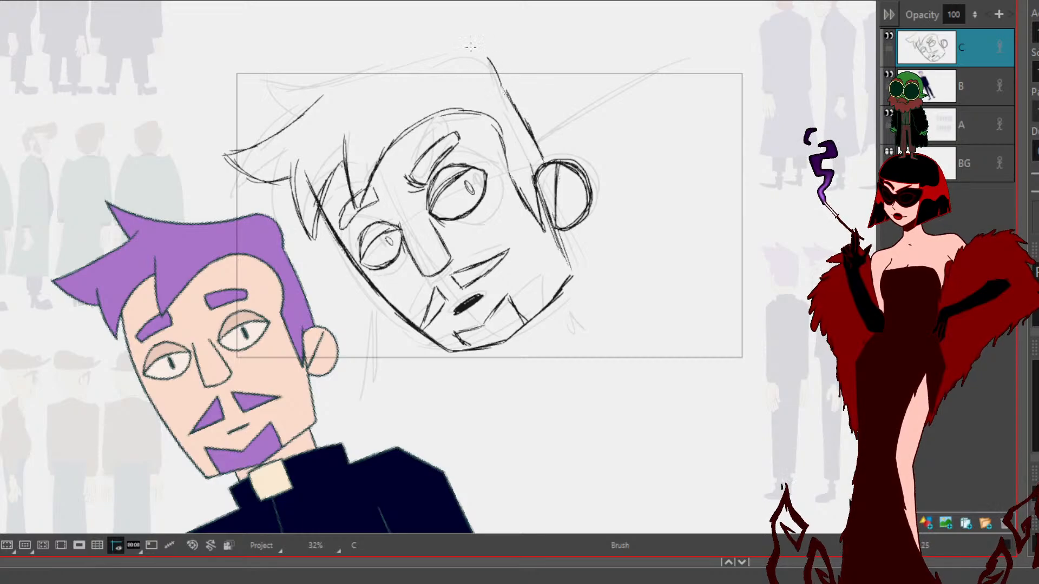
mouse_move(358, 63)
left_mouse_down()
mouse_move(256, 84)
mouse_move(303, 114)
mouse_move(457, 36)
mouse_move(502, 44)
left_mouse_up()
left_click_drag(434, 52, 495, 68)
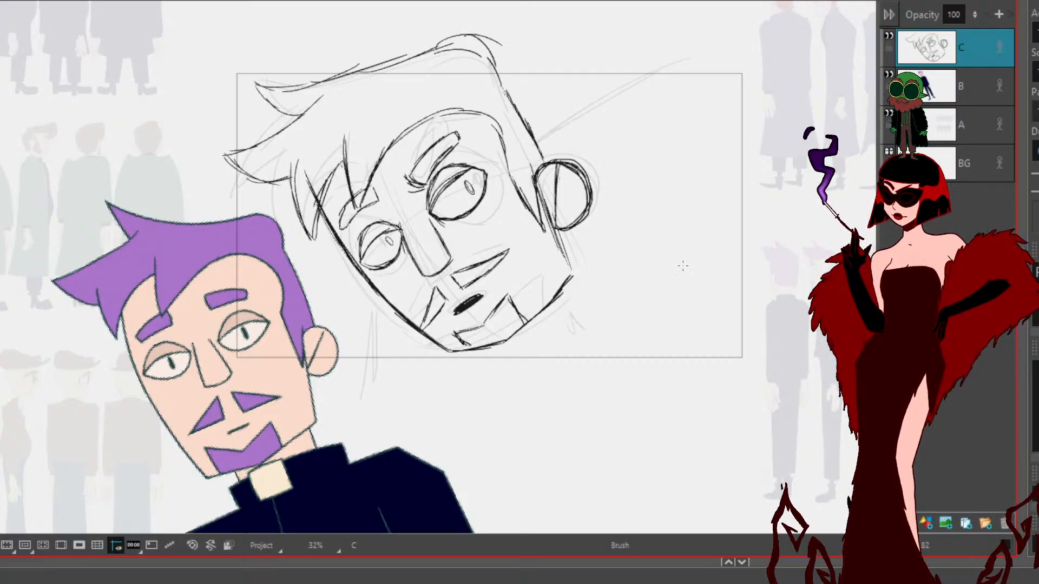
Step: Draw the body contours: the short line below the far cheek, the shoulder line behind the head, and the curved outer edge at the frame's side
mouse_move(373, 297)
left_mouse_down()
mouse_move(369, 394)
mouse_move(368, 379)
left_mouse_up()
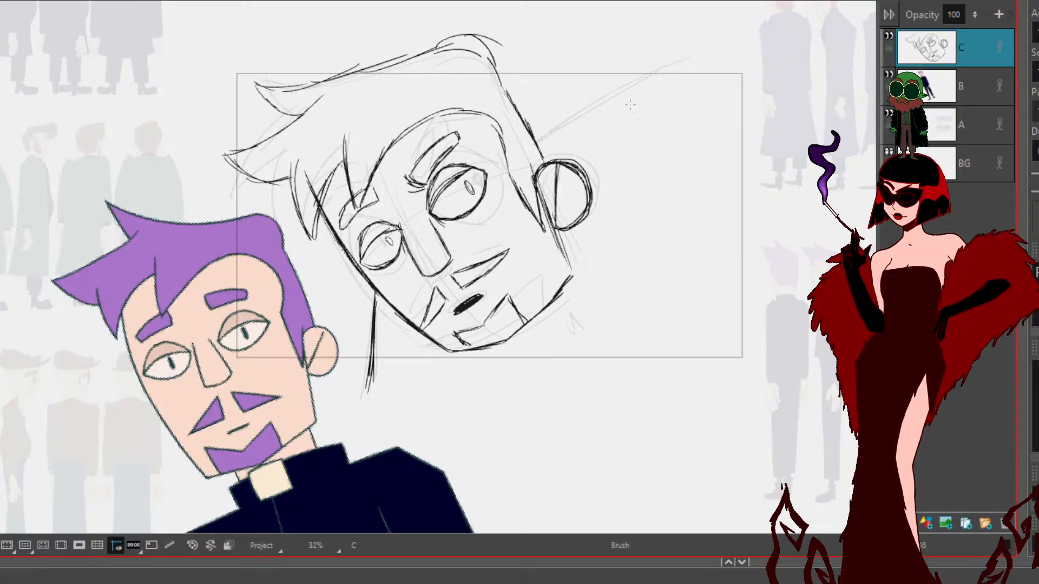
mouse_move(536, 141)
left_mouse_down()
mouse_move(694, 61)
mouse_move(537, 141)
mouse_move(671, 66)
left_mouse_up()
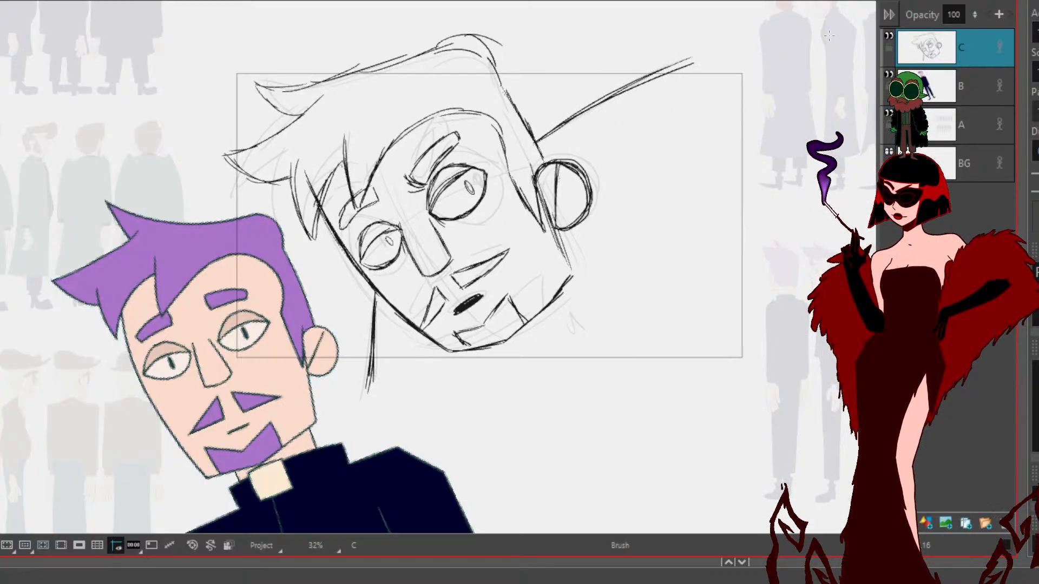
mouse_move(713, 29)
left_mouse_down()
mouse_move(723, 192)
mouse_move(737, 212)
left_mouse_up()
mouse_move(707, 62)
left_mouse_down()
mouse_move(708, 116)
mouse_move(754, 243)
left_mouse_up()
key("space")
mouse_move(782, 288)
left_mouse_down()
mouse_move(626, 381)
mouse_move(897, 389)
mouse_move(947, 512)
mouse_move(695, 432)
mouse_move(524, 361)
left_mouse_up()
key("ctrl+z")
left_click_drag(452, 126, 485, 254)
left_click_drag(445, 203, 489, 264)
mouse_move(444, 216)
left_mouse_down()
mouse_move(487, 258)
mouse_move(483, 312)
left_mouse_up()
left_click_drag(473, 252, 522, 354)
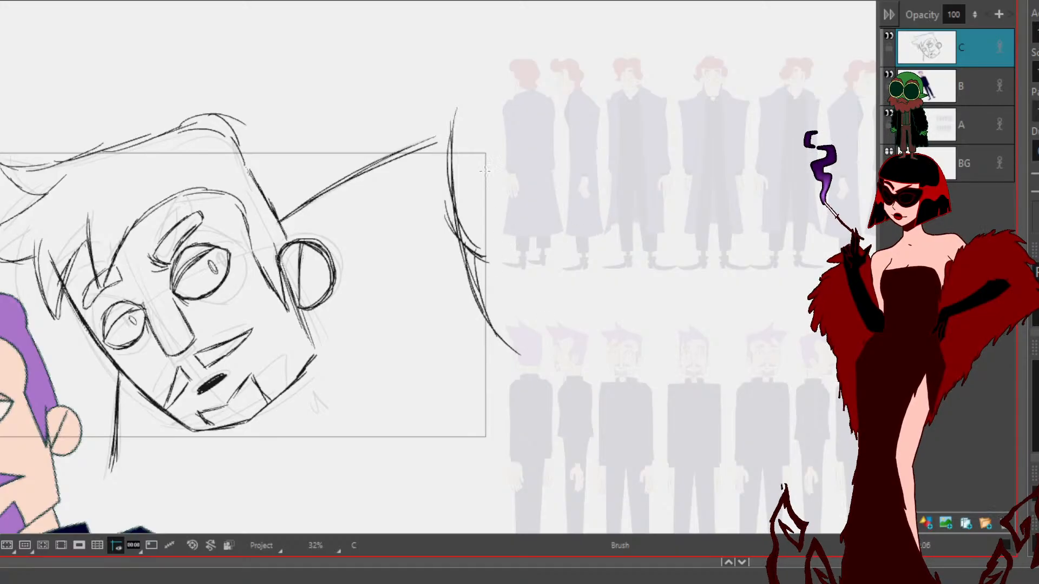
Step: Draw the collar band under the jaw, the neck edge behind it, and the horizontal body line along the frame's lower edge
mouse_move(433, 423)
left_mouse_down()
mouse_move(642, 383)
mouse_move(662, 247)
left_mouse_up()
mouse_move(551, 208)
left_mouse_down()
mouse_move(559, 221)
mouse_move(528, 252)
mouse_move(455, 262)
left_mouse_up()
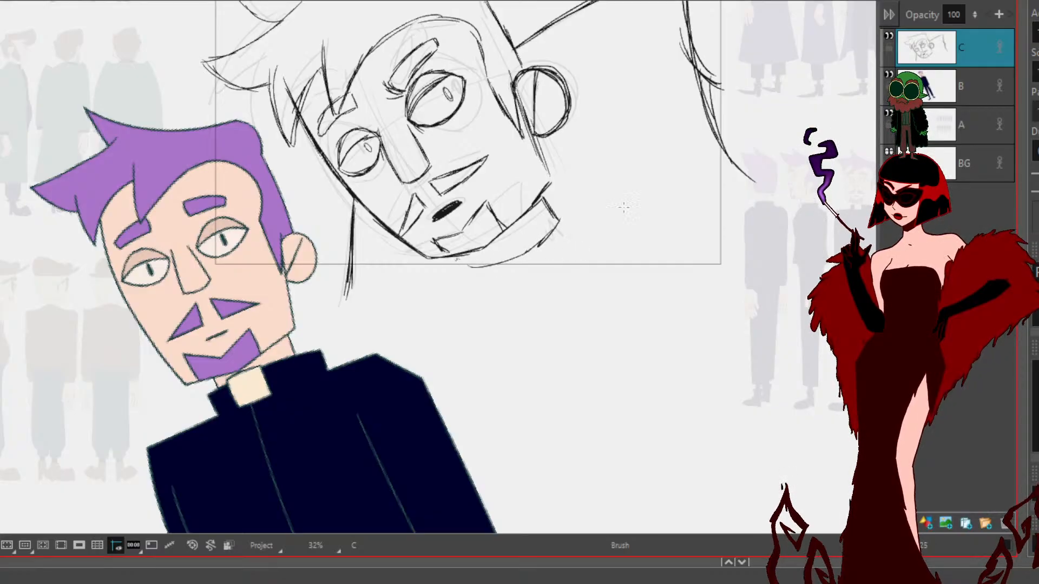
mouse_move(566, 213)
left_mouse_down()
mouse_move(590, 247)
mouse_move(632, 250)
mouse_move(599, 254)
mouse_move(736, 256)
left_mouse_up()
mouse_move(529, 269)
left_mouse_down()
mouse_move(517, 254)
mouse_move(484, 269)
left_mouse_up()
mouse_move(487, 264)
left_mouse_down()
mouse_move(493, 273)
mouse_move(543, 242)
left_mouse_up()
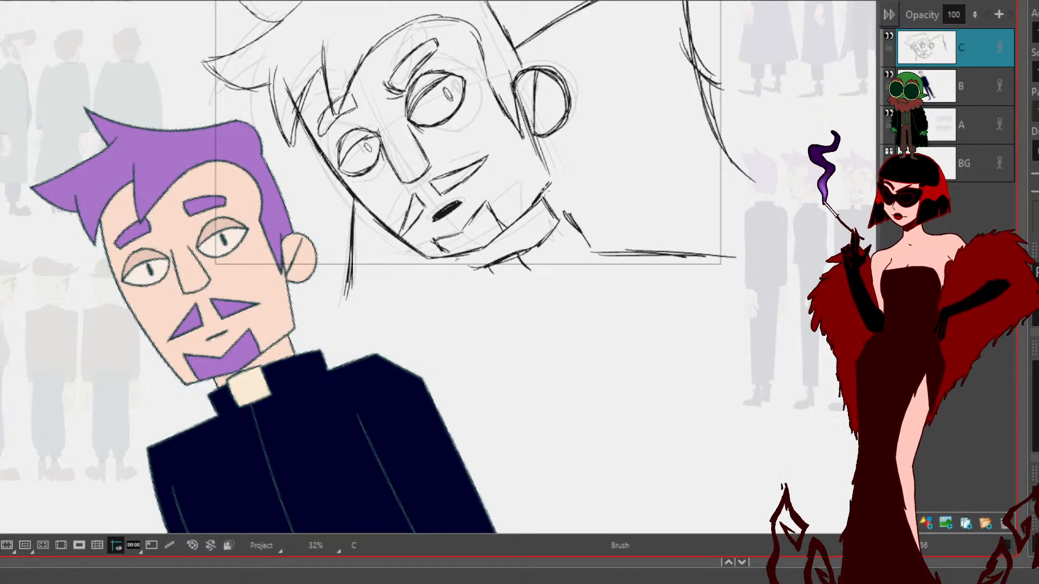
Step: Hide the coloured reference layer B and the rough sketch layer A, leaving the clean drawing visible
key("alt+s")
mouse_move(773, 325)
left_mouse_down()
mouse_move(798, 293)
mouse_move(606, 232)
mouse_move(576, 260)
mouse_move(575, 194)
mouse_move(479, 266)
mouse_move(517, 254)
mouse_move(505, 249)
left_mouse_up()
key("space")
left_click_drag(754, 248, 545, 440)
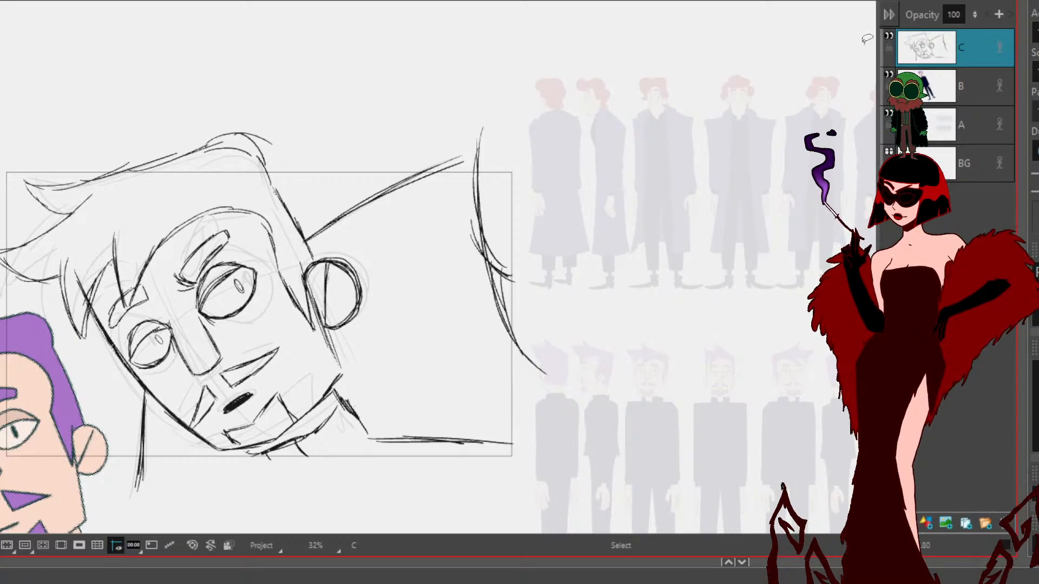
left_click(888, 34)
left_click(888, 35)
left_click(889, 74)
left_click(890, 113)
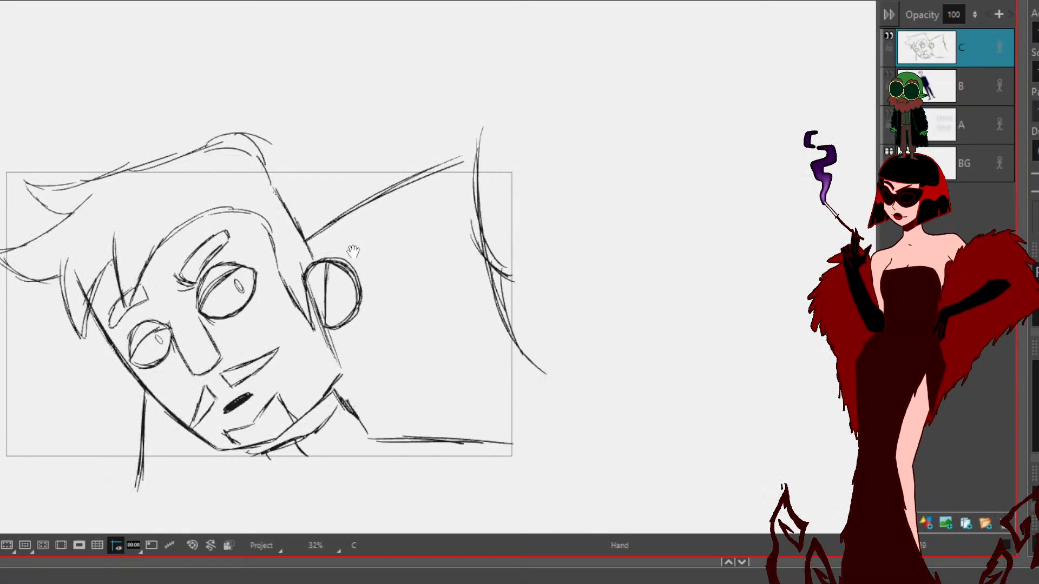
Step: Add a new layer above the drawing and paint a large solid black shadow shape over the hair, ear and background
left_click_drag(414, 472, 806, 435)
left_click(926, 523)
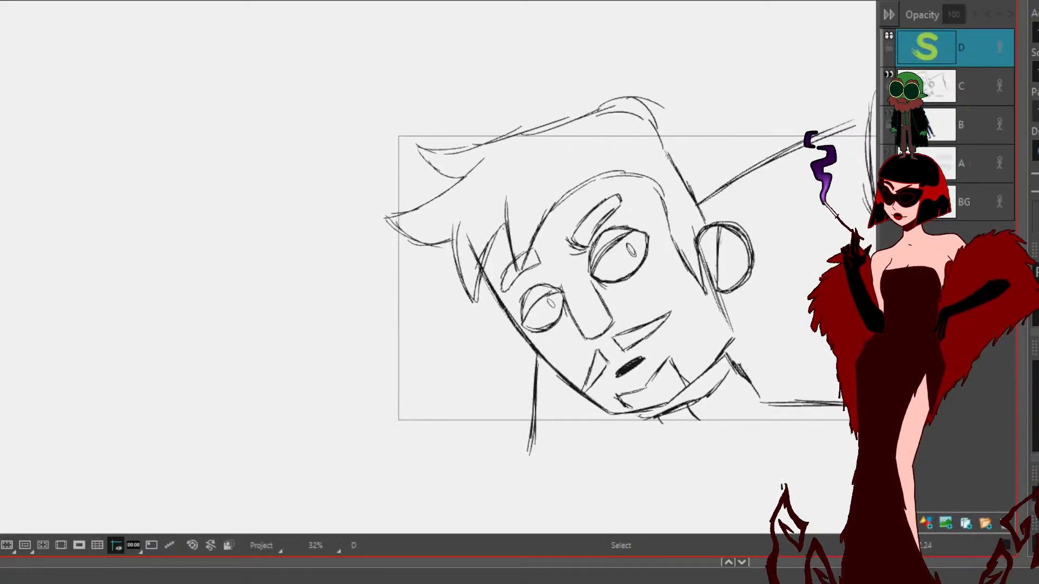
mouse_move(484, 251)
left_mouse_down()
mouse_move(340, 219)
mouse_move(280, 253)
left_mouse_up()
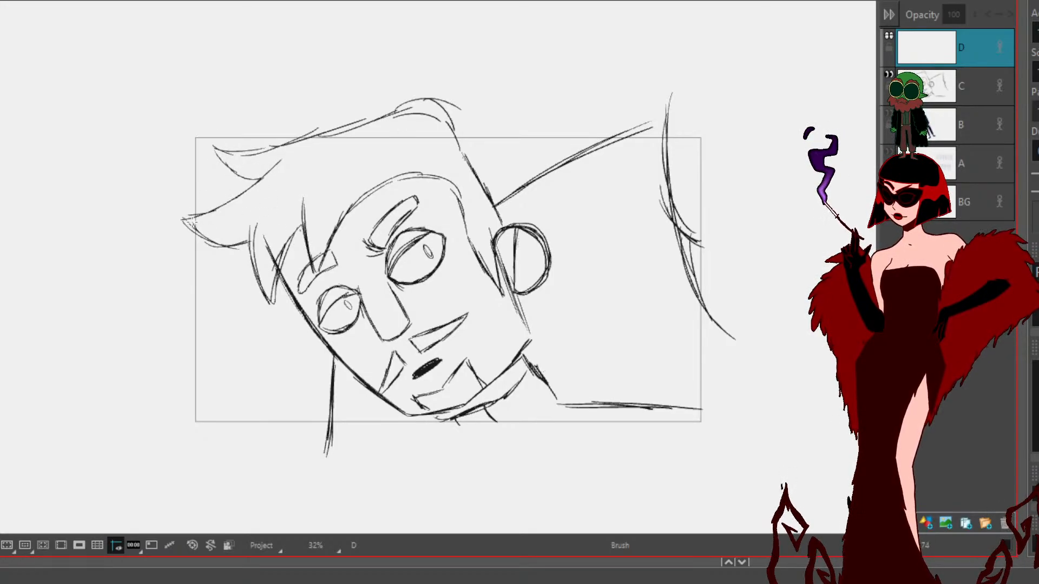
mouse_move(184, 219)
left_mouse_down()
mouse_move(287, 198)
mouse_move(310, 179)
mouse_move(328, 196)
mouse_move(402, 174)
mouse_move(429, 204)
mouse_move(528, 421)
mouse_move(717, 443)
mouse_move(831, 357)
mouse_move(307, 26)
mouse_move(131, 61)
mouse_move(187, 219)
mouse_move(197, 217)
left_mouse_up()
key("alt+i")
left_click(589, 140)
Step: Set the shadow layer's opacity to 20
left_click(951, 11)
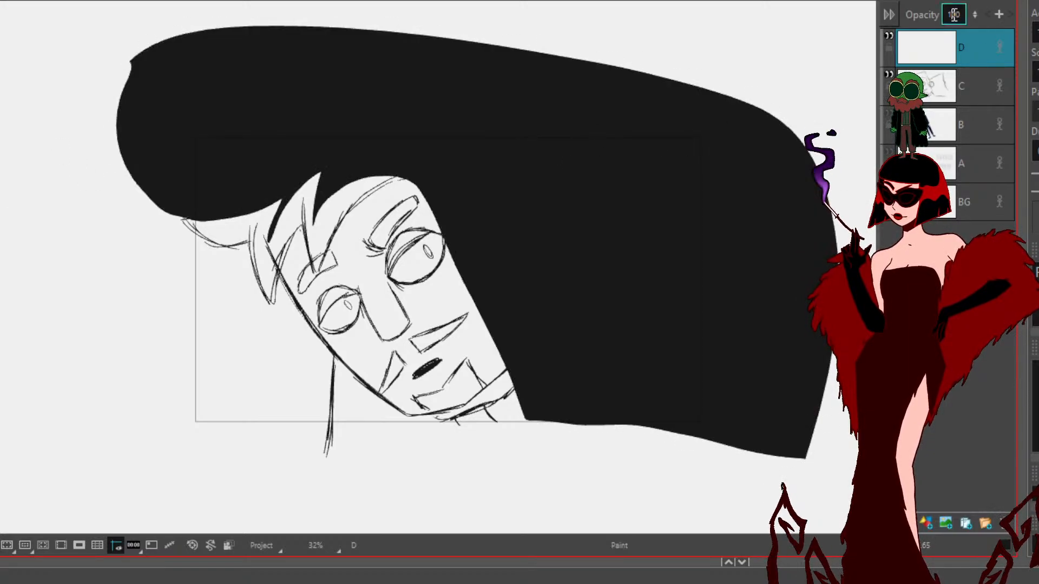
key("BackSpace")
key("BackSpace")
key("BackSpace")
type("20")
key("Return")
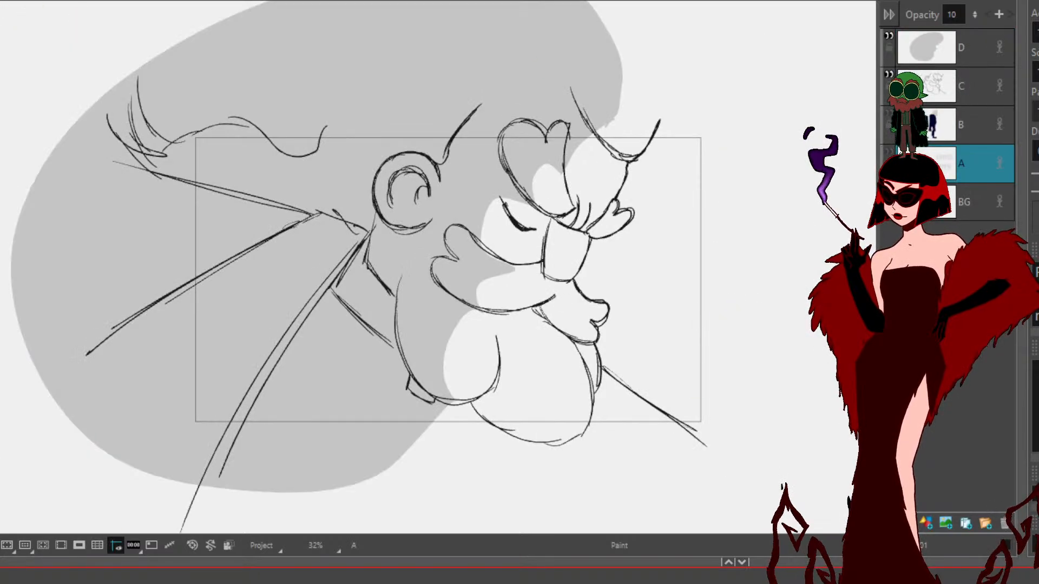
Step: Copy the clean drawing of the bearded character onto a new layer in the next panel, with its rough layer hidden
left_click(951, 94)
key("s")
mouse_move(815, 268)
left_mouse_down()
mouse_move(841, 397)
mouse_move(811, 366)
left_mouse_up()
left_click(812, 366)
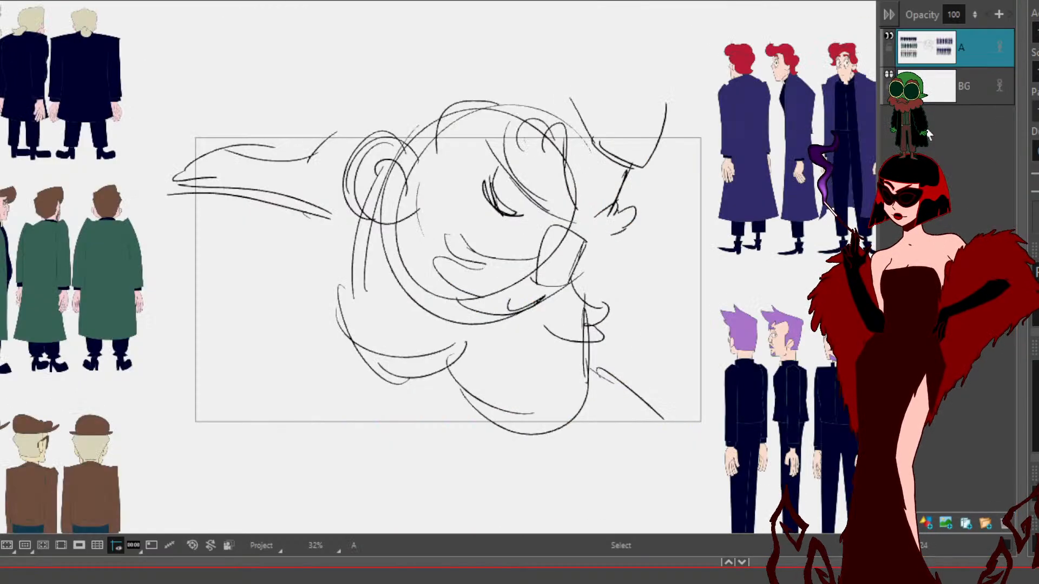
left_click(925, 523)
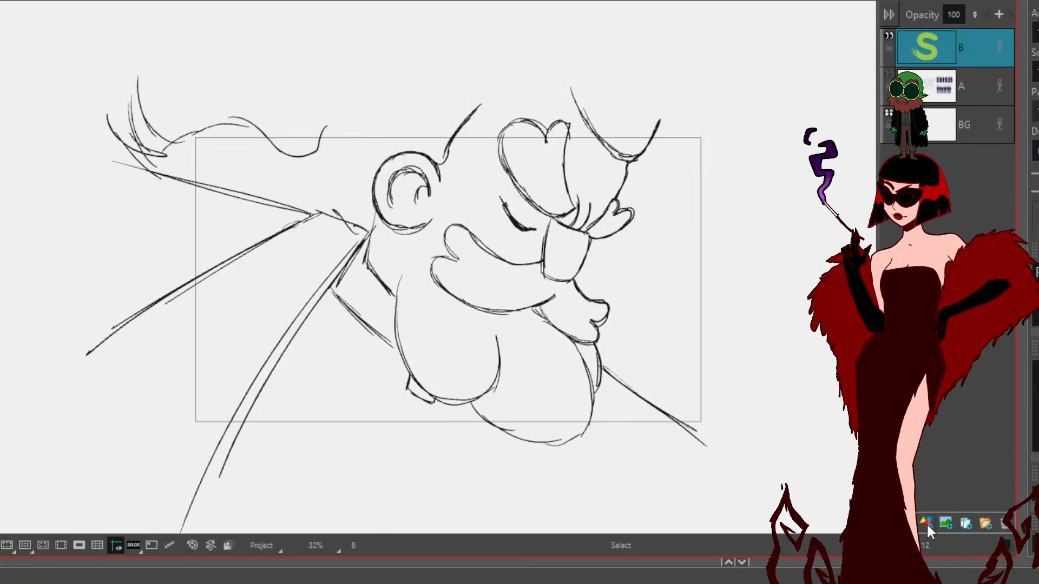
Step: Copy the shadow shape from the previous panel onto another new layer, set that layer's opacity to 20, and deselect the shape
left_click(926, 523)
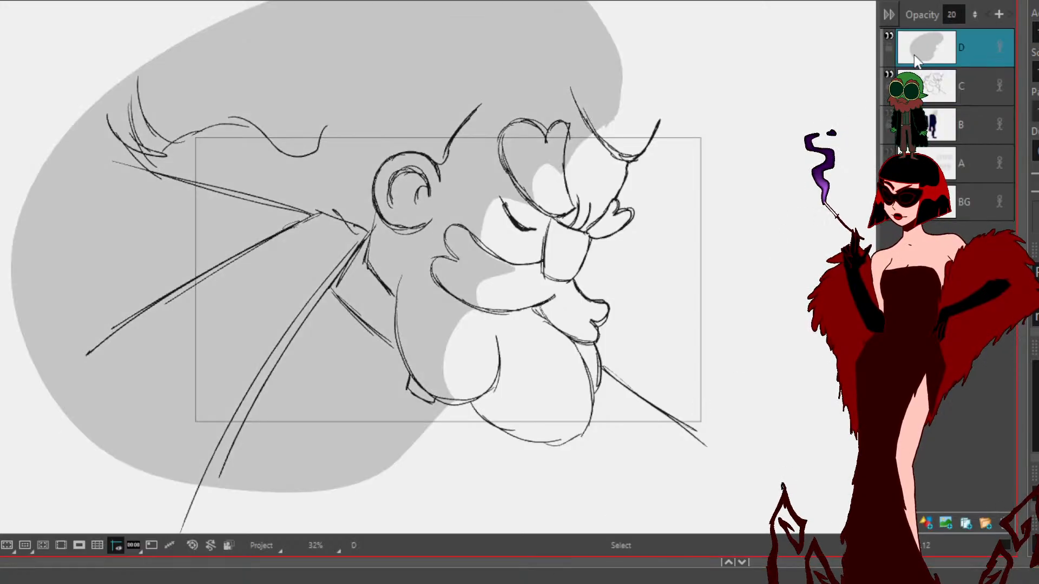
left_click(915, 59)
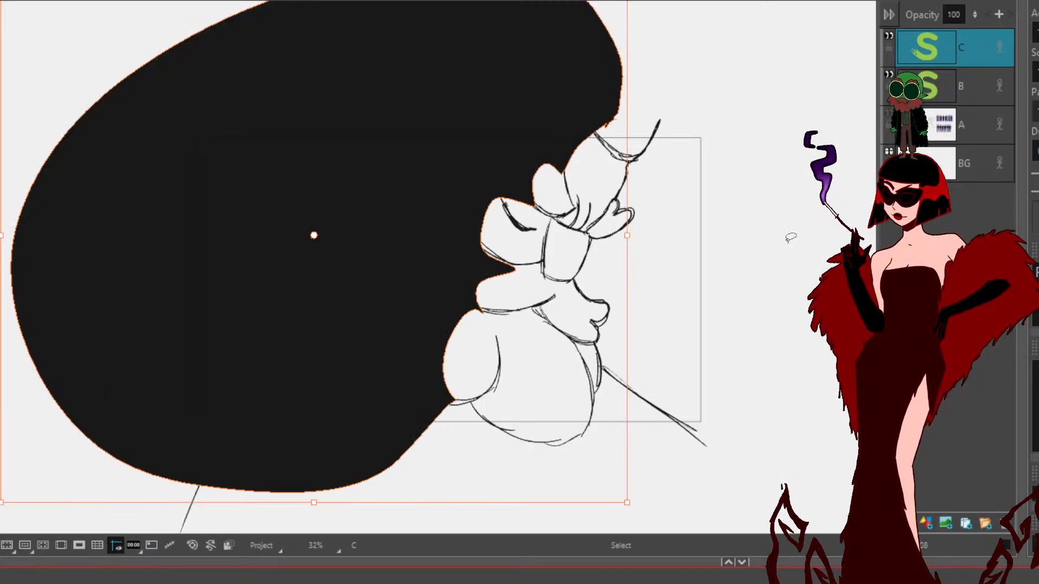
double_click(951, 14)
type("2")
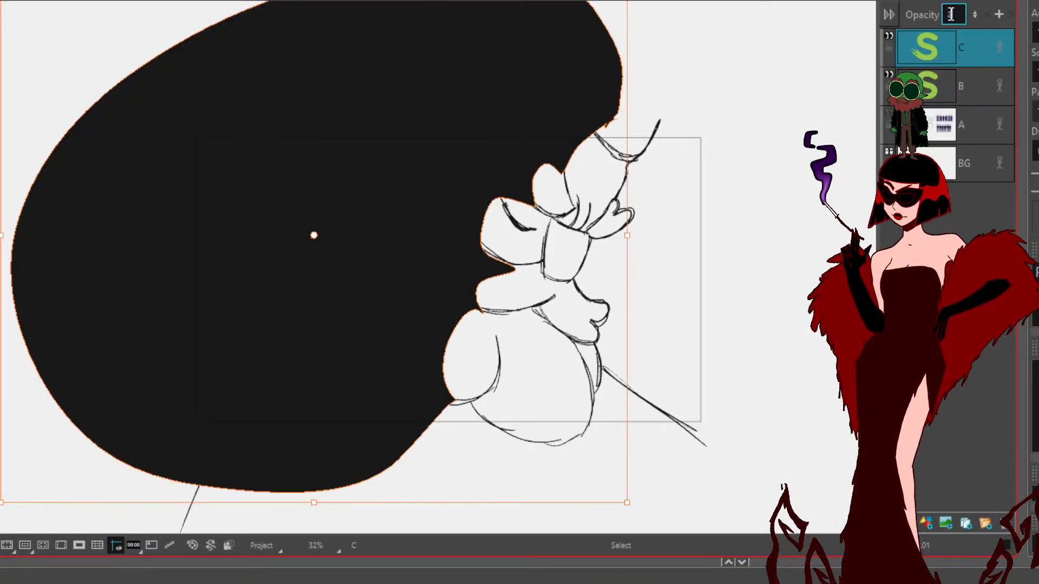
type("0")
key("Return")
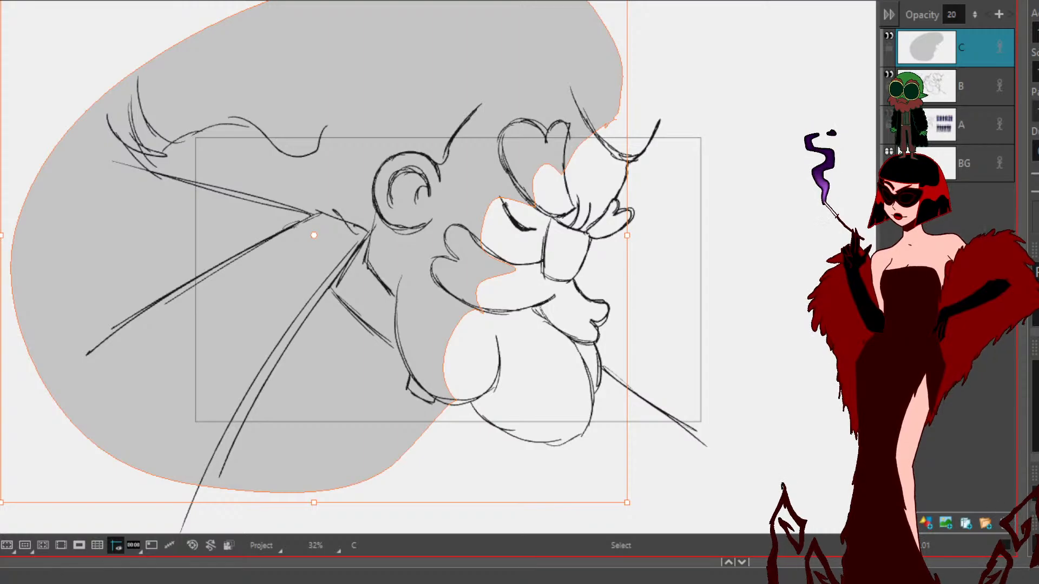
key("space")
left_click_drag(645, 311, 582, 340)
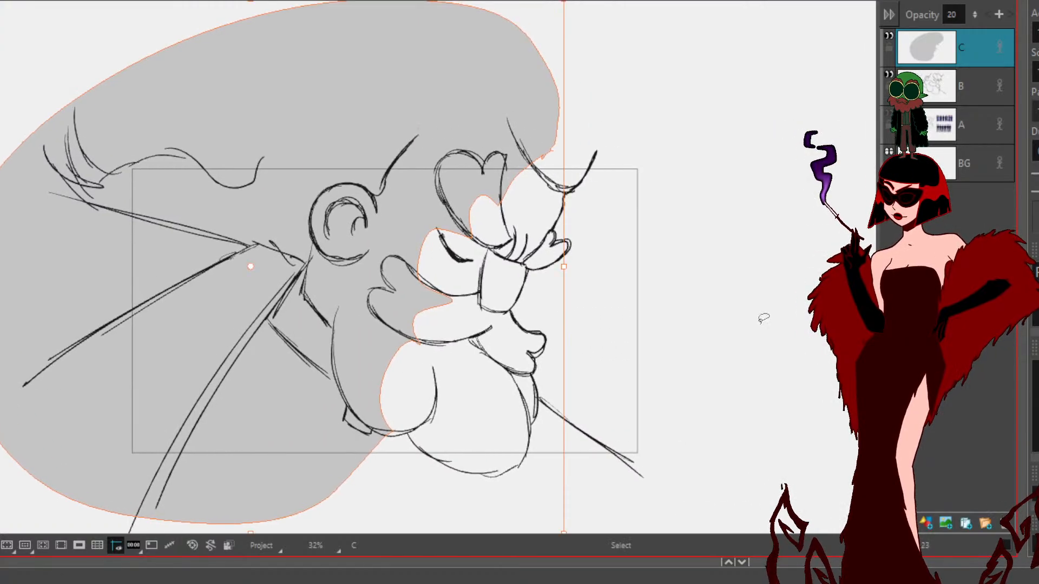
left_click(684, 487)
key("space")
left_click_drag(662, 347, 645, 306)
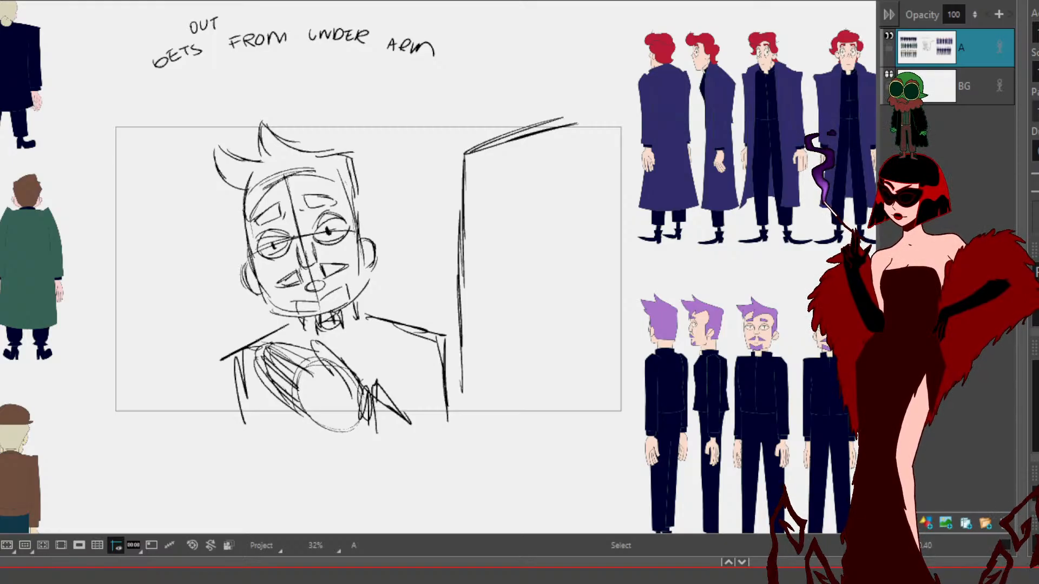
Step: Fade the rough layer of the "gets out from under arm" panel to opacity 10 and add two new layers
double_click(964, 14)
type("10")
key("Return")
left_click_drag(529, 213, 638, 221)
left_click(933, 524)
left_click(933, 524)
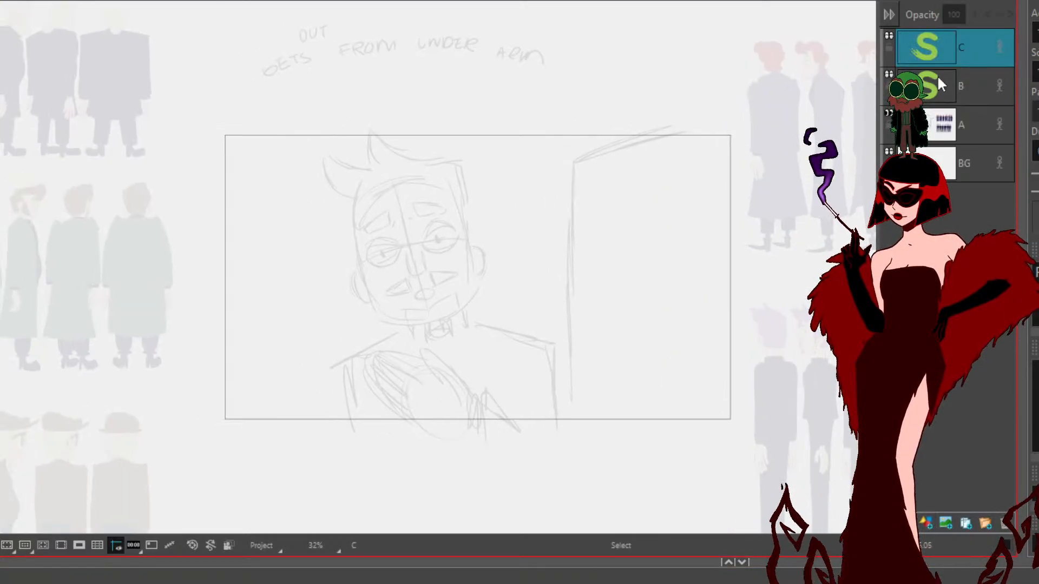
Step: Copy the front-facing purple-haired character from the model sheet onto layer B and enlarge it as a reference
left_click(968, 125)
left_click_drag(276, 299, 209, 281)
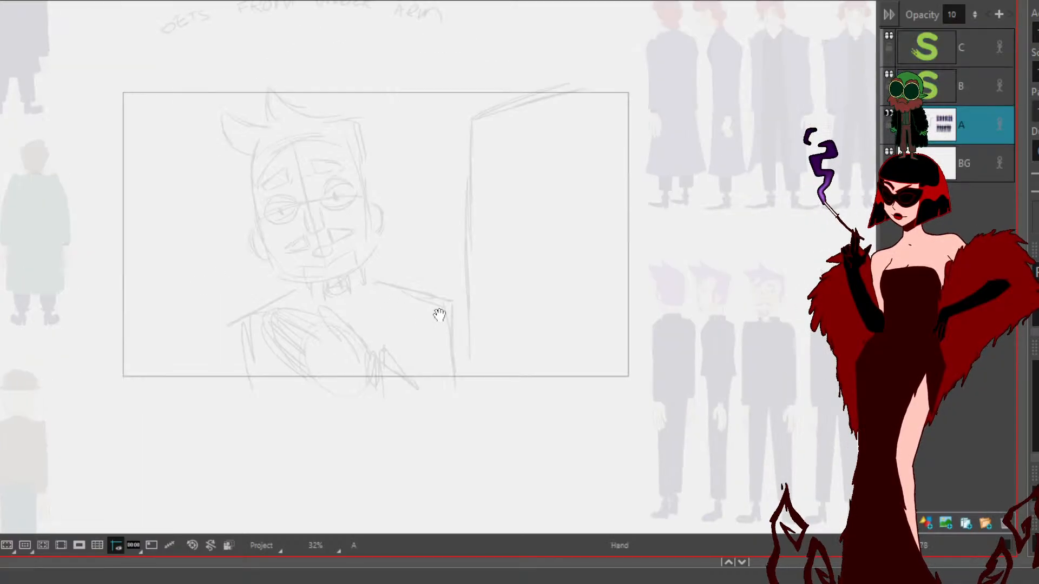
left_click_drag(439, 314, 395, 334)
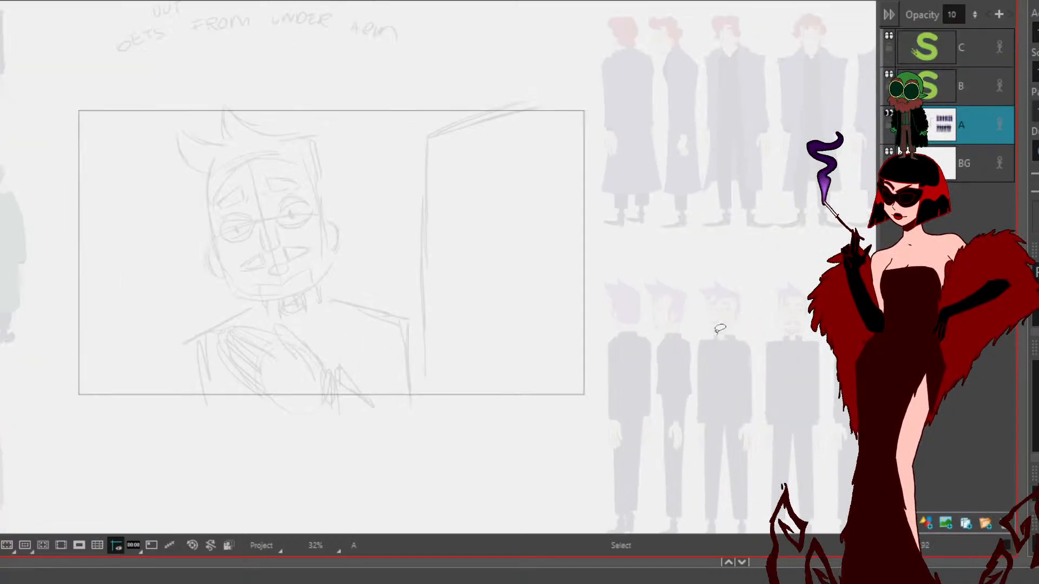
left_click(788, 344)
left_click(564, 418)
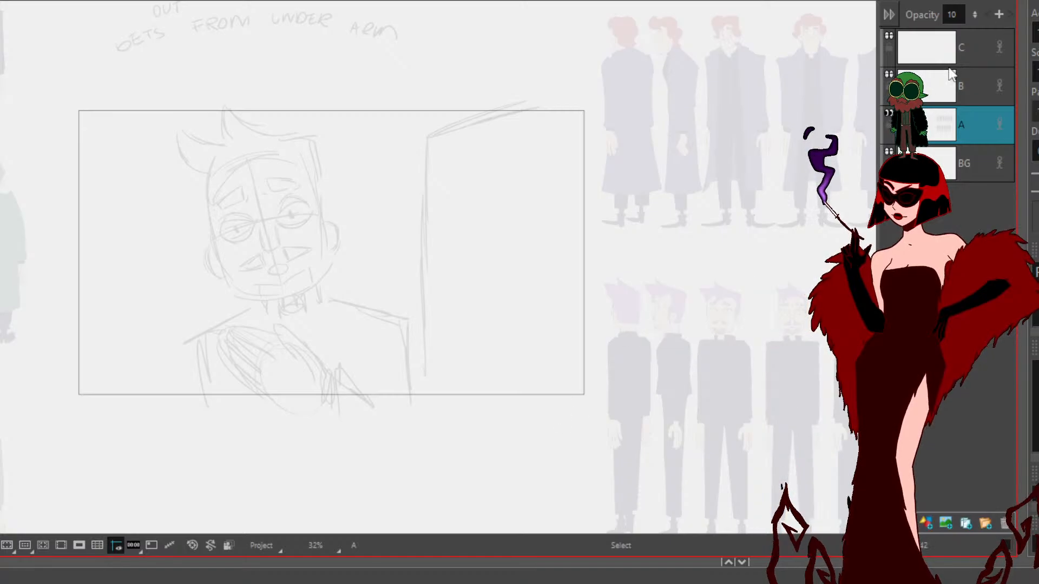
left_click(933, 91)
key("ctrl+v")
left_click_drag(759, 281, 580, 204)
left_click_drag(687, 132, 54, 554)
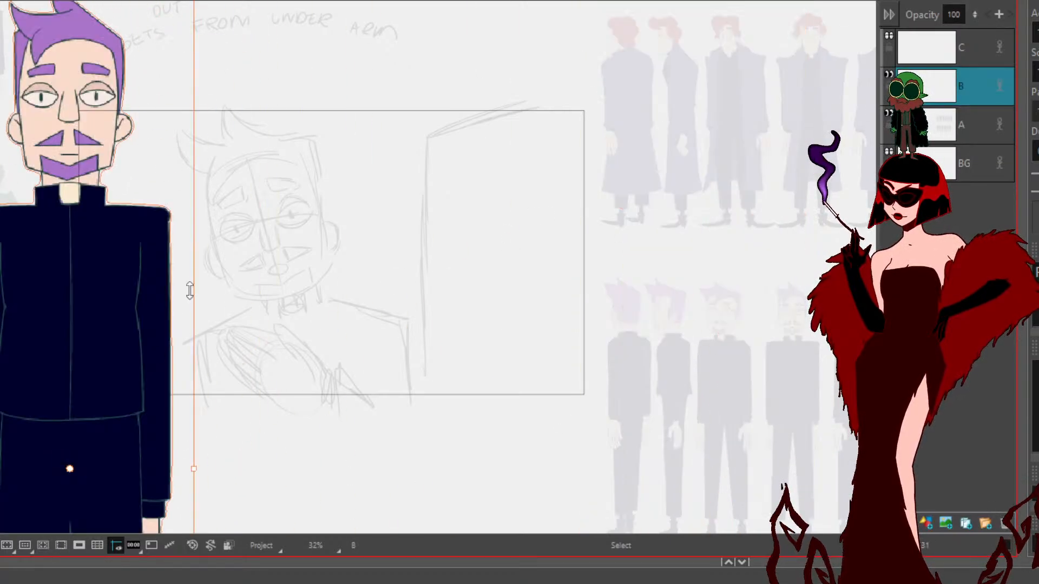
Step: Move the enlarged reference beside the rough character, tilt it slightly to match the pose, and deselect it
left_click_drag(186, 291, 490, 283)
left_click_drag(370, 230, 367, 438)
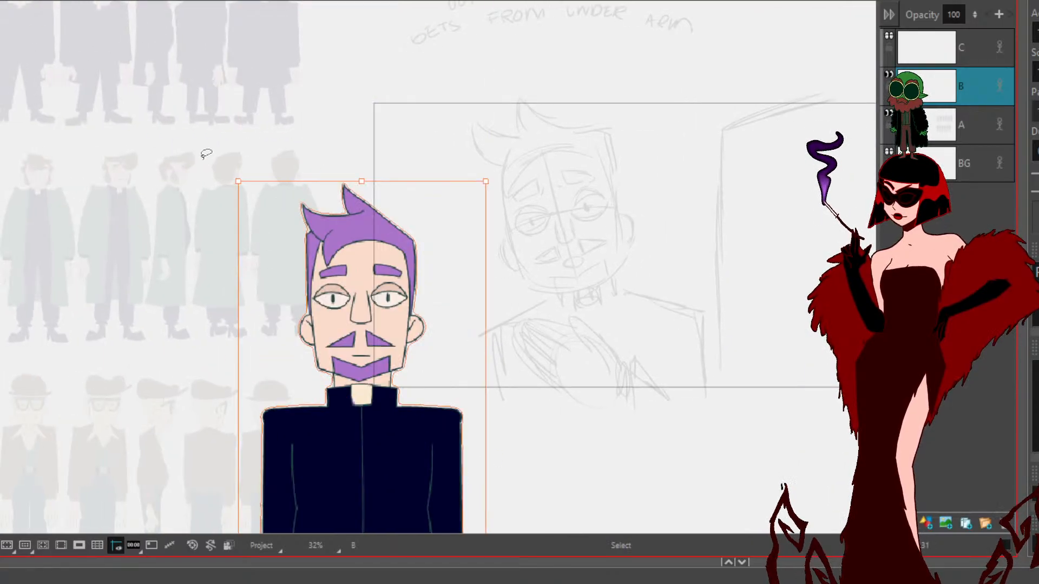
left_click_drag(234, 167, 203, 237)
left_click_drag(287, 319, 311, 256)
left_click(799, 225)
Step: On layer C, draw both straight sides of the tilted face over the rough sketch, from the temples down to the jaw
left_click(917, 53)
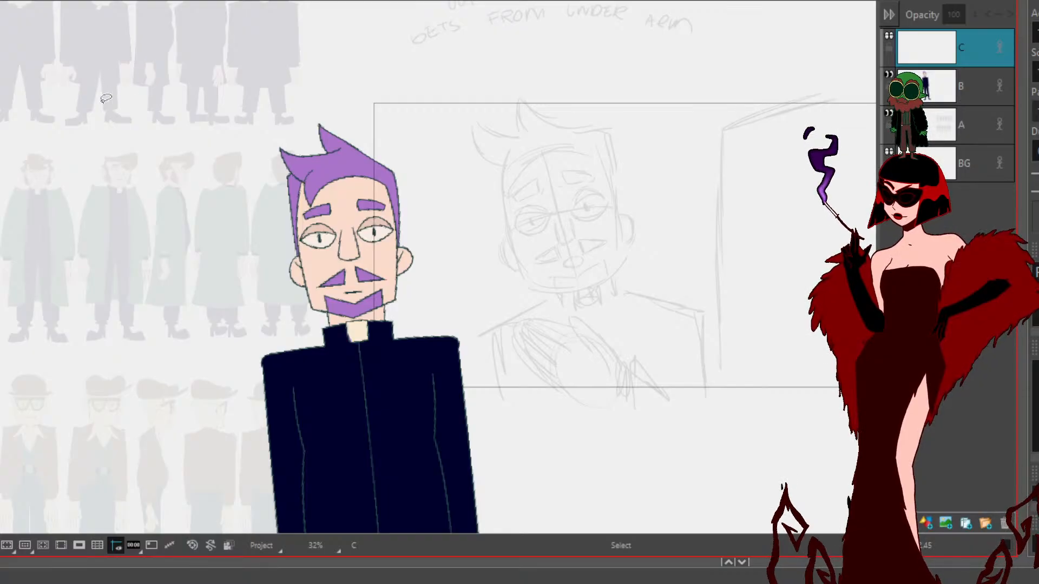
scroll(431, 169, "up", 3)
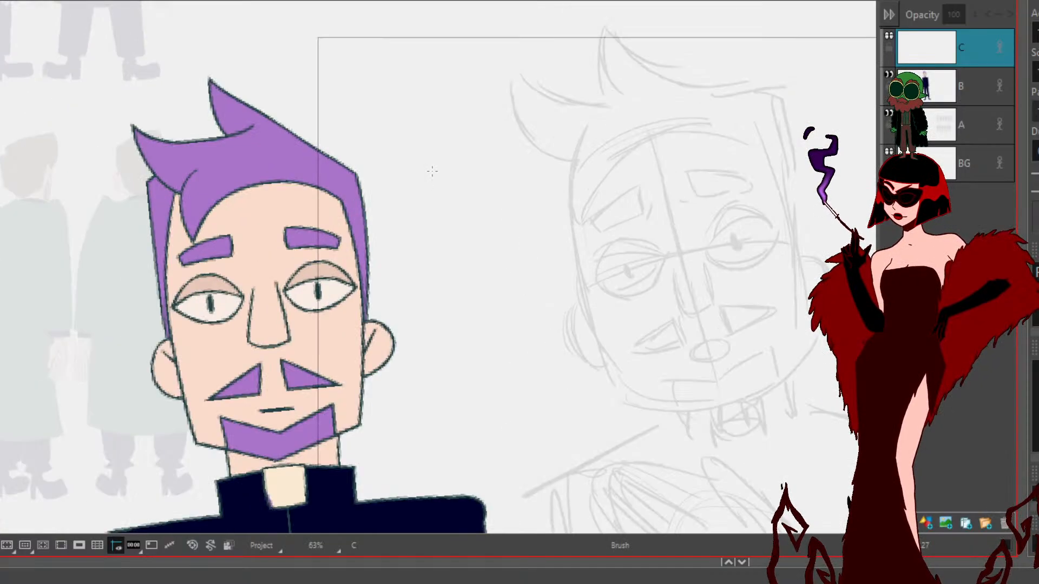
left_click_drag(495, 318, 430, 271)
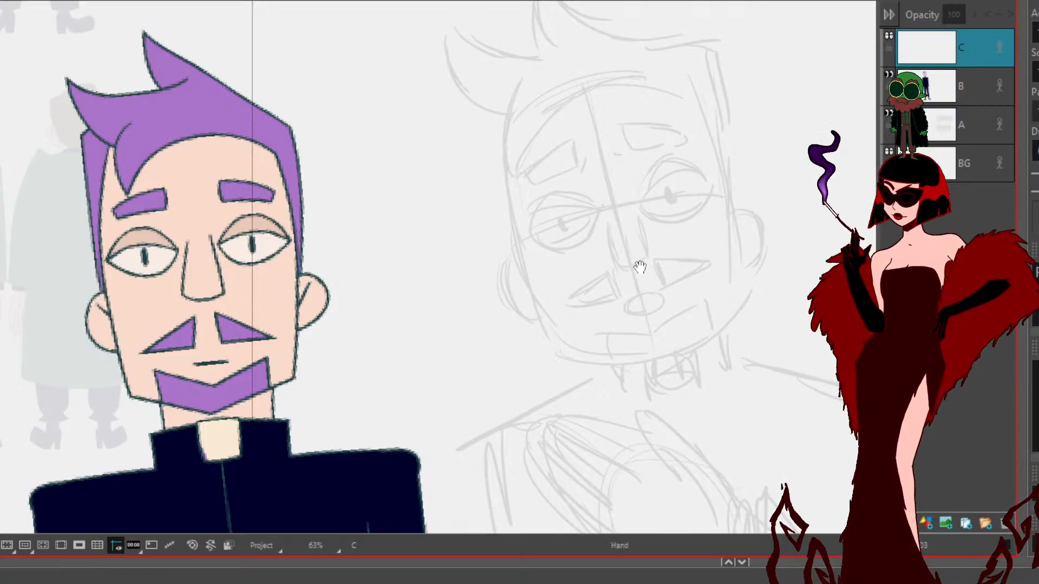
left_click_drag(644, 270, 561, 265)
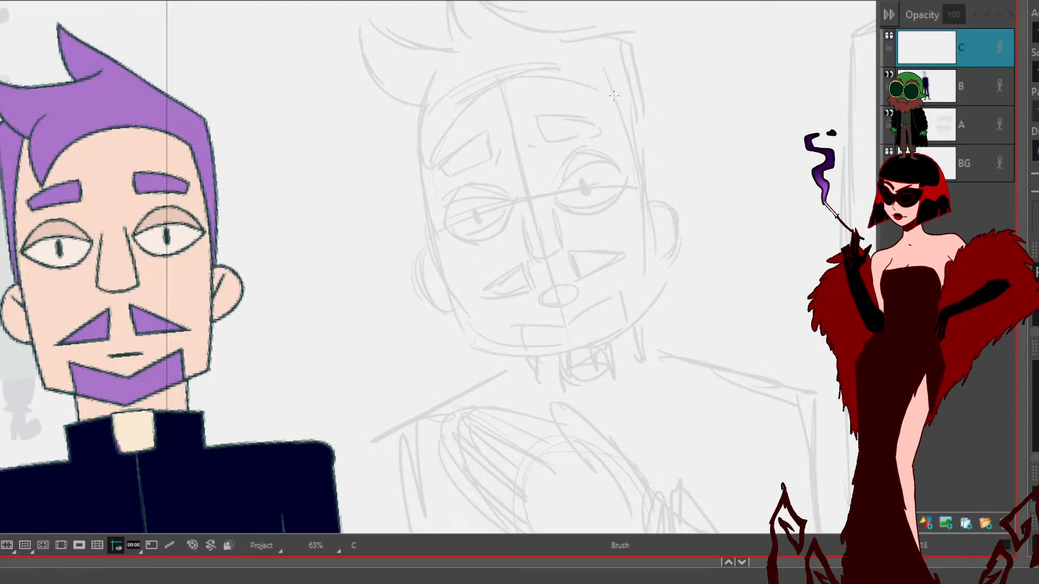
left_click_drag(417, 147, 484, 338)
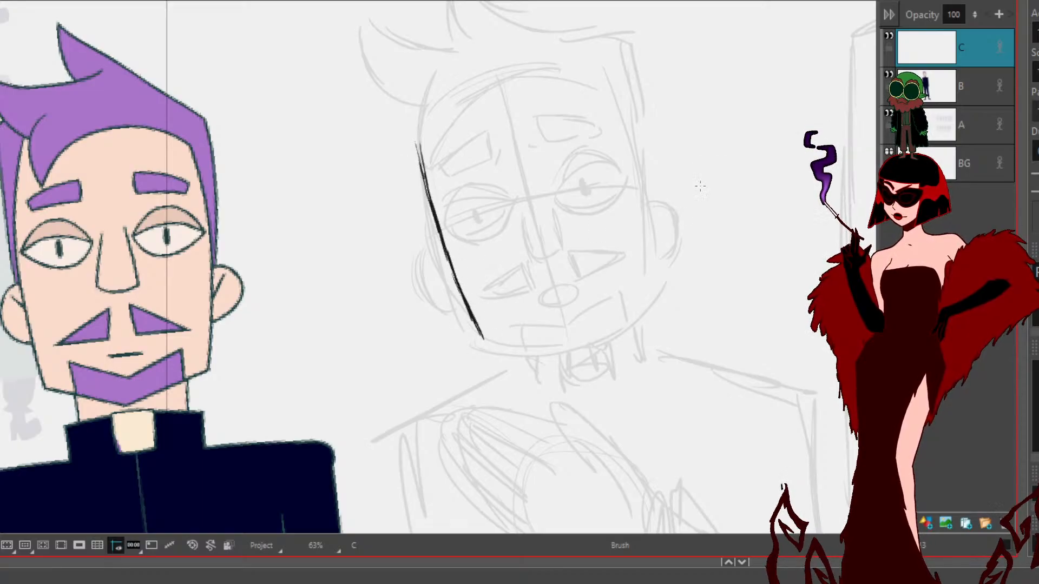
left_click_drag(617, 101, 634, 157)
left_click_drag(616, 84, 639, 163)
mouse_move(617, 102)
left_mouse_down()
mouse_move(652, 221)
mouse_move(649, 201)
left_mouse_up()
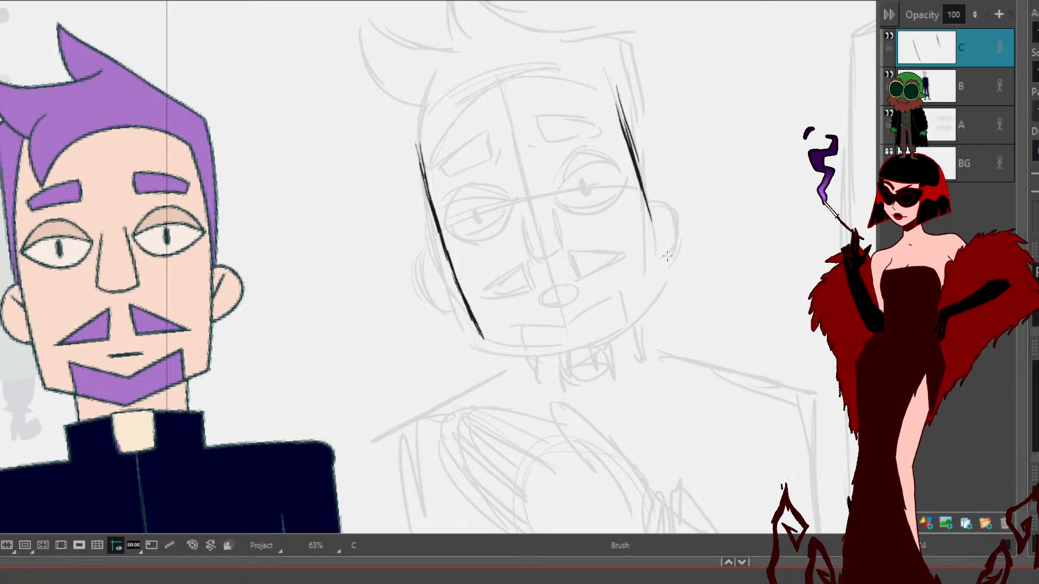
left_click_drag(634, 172, 654, 249)
Step: Complete the jaw with the angled near corner and the nearly flat chin line joining both sides of the face
mouse_move(640, 195)
left_mouse_down()
mouse_move(652, 267)
mouse_move(617, 329)
mouse_move(642, 311)
mouse_move(608, 337)
left_mouse_up()
left_click_drag(656, 298, 582, 347)
left_click_drag(626, 319, 589, 342)
mouse_move(482, 343)
left_mouse_down()
mouse_move(570, 347)
mouse_move(498, 347)
mouse_move(583, 345)
left_mouse_up()
left_click_drag(637, 306, 588, 341)
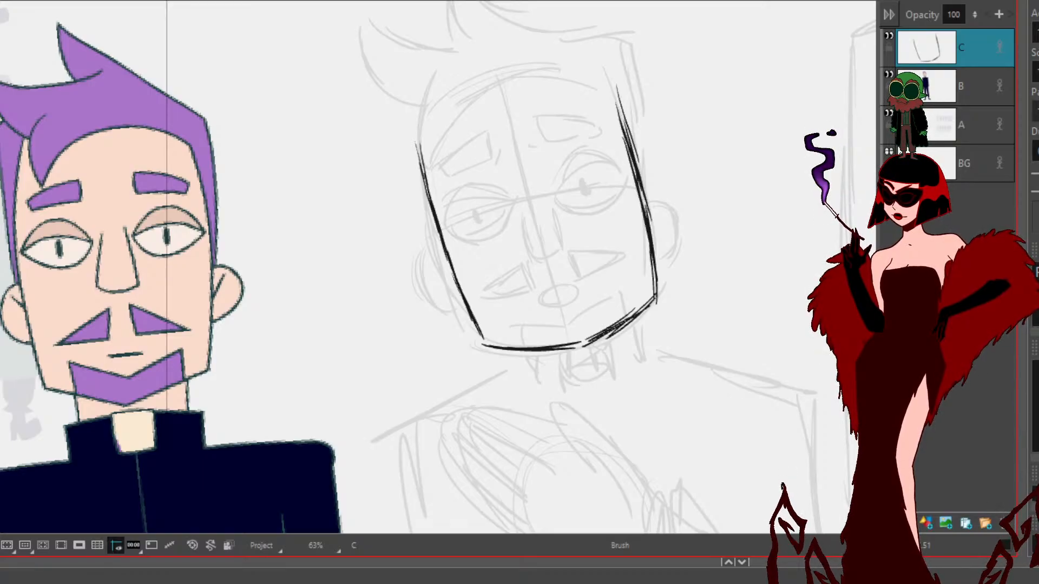
Step: Draw the long angular nose down the middle of the face, with two slanted sides and a short base line
left_click_drag(517, 199, 530, 250)
left_click_drag(551, 205, 564, 245)
mouse_move(547, 193)
left_mouse_down()
mouse_move(543, 251)
mouse_move(532, 250)
mouse_move(565, 241)
left_mouse_up()
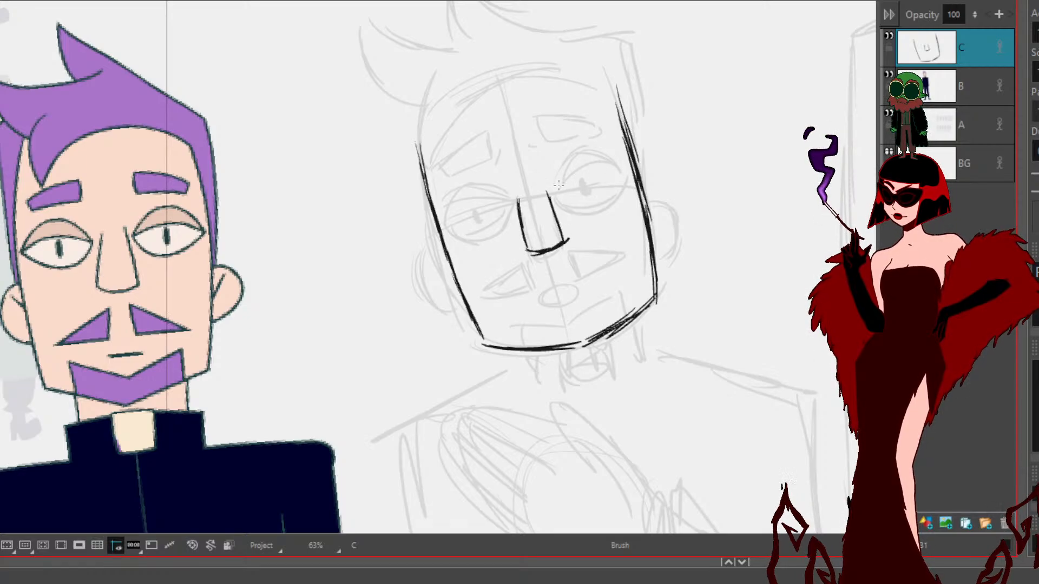
Step: Outline both almond-shaped eyes on either side of the nose and add a curved heavy lid line across each
mouse_move(555, 193)
left_mouse_down()
mouse_move(581, 155)
mouse_move(616, 166)
mouse_move(601, 155)
mouse_move(613, 157)
mouse_move(590, 155)
mouse_move(581, 207)
mouse_move(604, 206)
mouse_move(628, 171)
left_mouse_up()
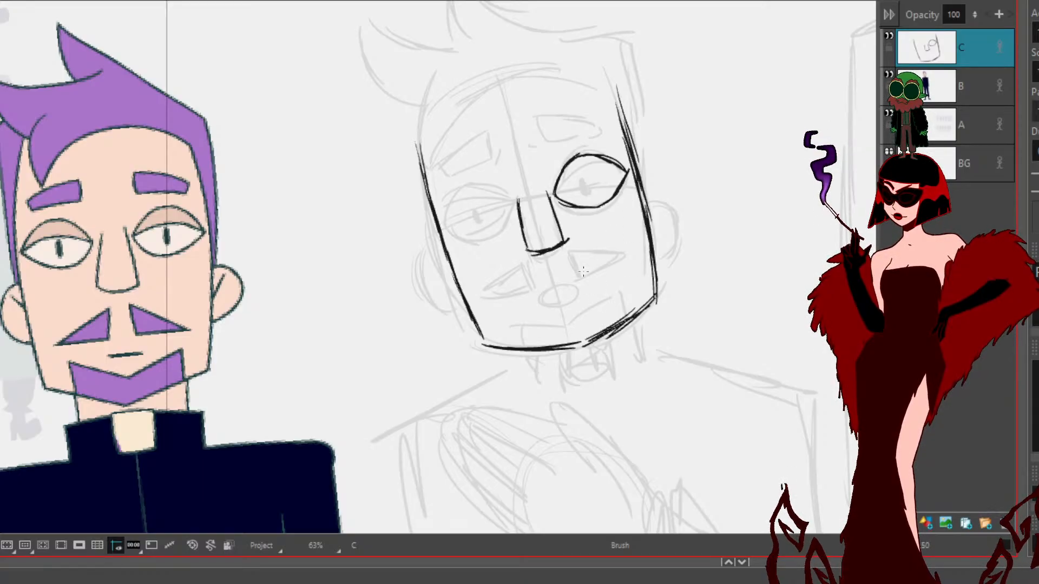
mouse_move(512, 201)
left_mouse_down()
mouse_move(479, 186)
mouse_move(449, 228)
mouse_move(459, 225)
mouse_move(452, 206)
mouse_move(449, 225)
mouse_move(475, 238)
mouse_move(459, 235)
mouse_move(485, 236)
mouse_move(511, 199)
left_mouse_up()
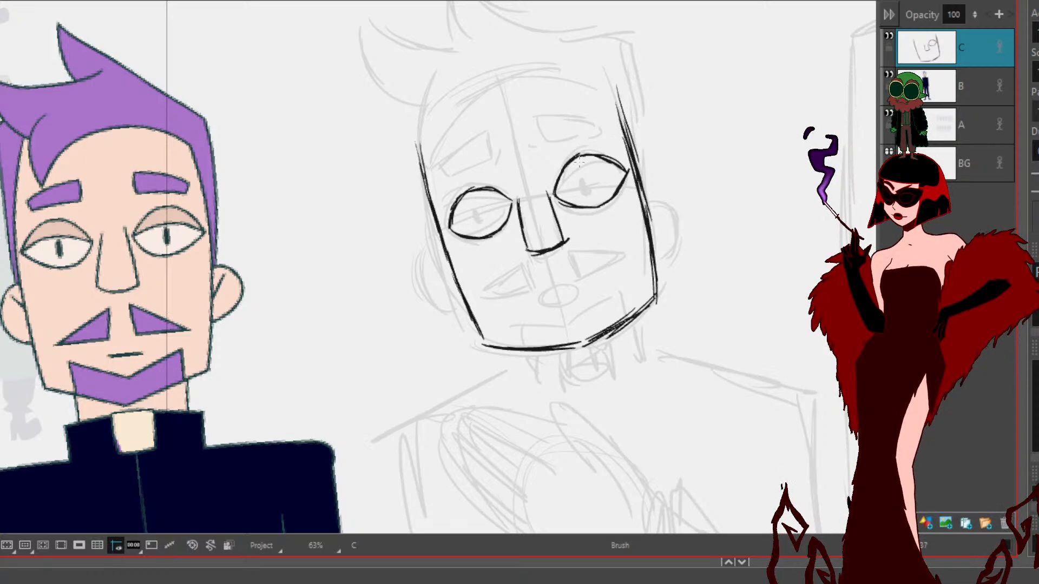
left_click_drag(558, 187, 623, 156)
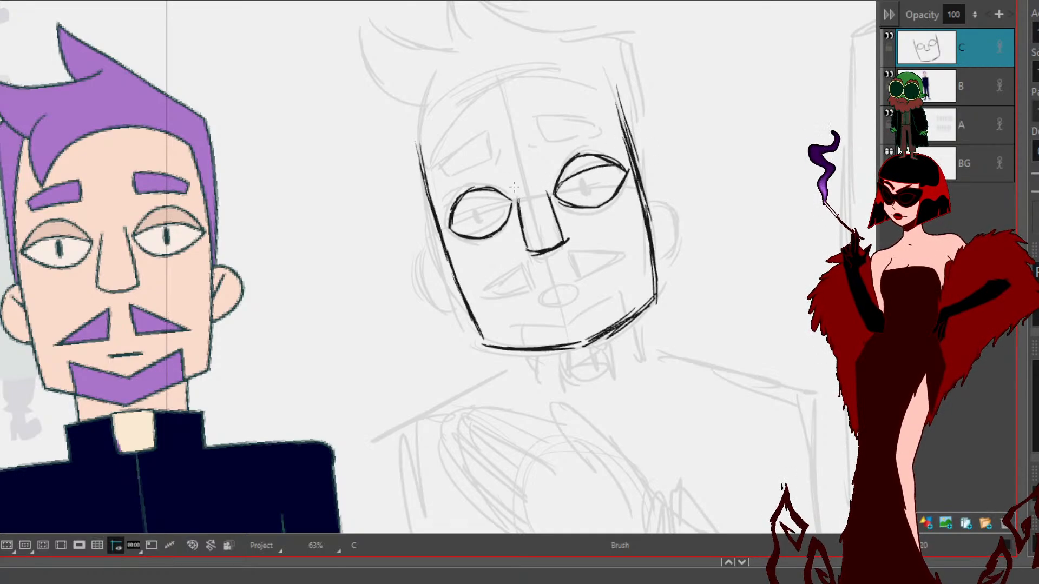
mouse_move(448, 226)
left_mouse_down()
mouse_move(483, 197)
mouse_move(512, 203)
left_mouse_up()
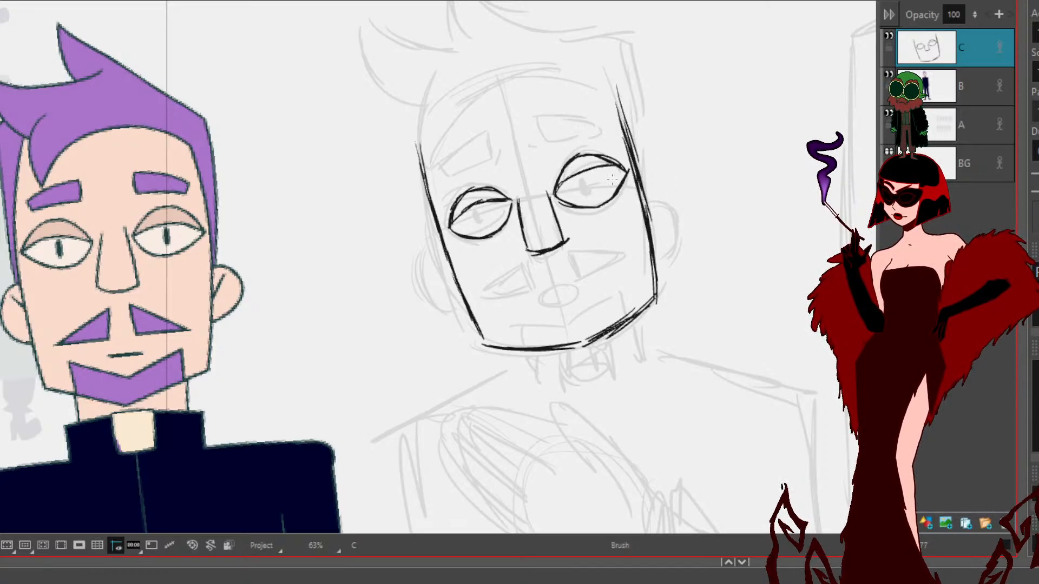
left_click_drag(583, 180, 585, 195)
left_click_drag(480, 209, 481, 221)
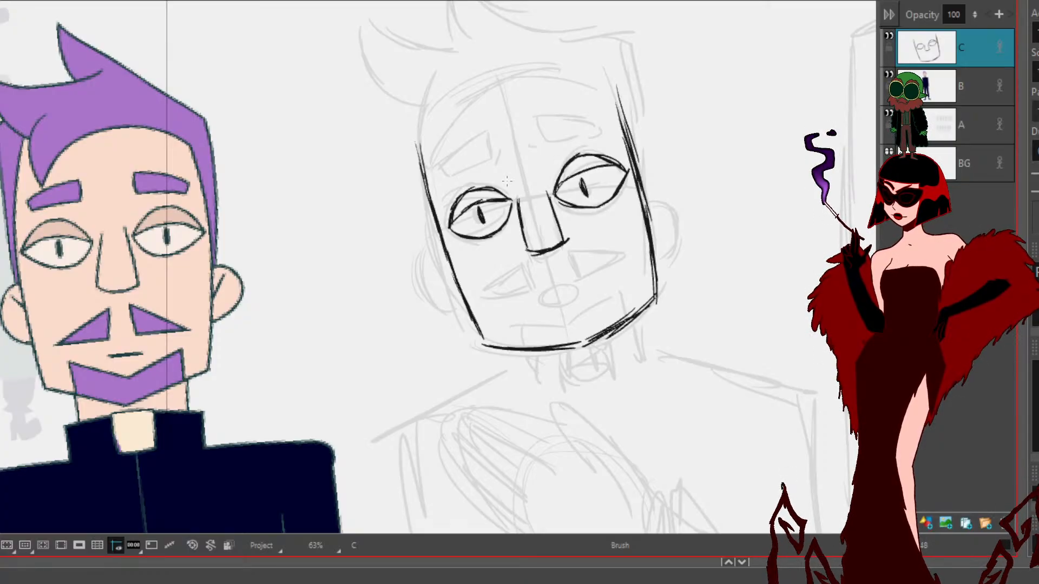
key("alt+s")
left_click(584, 187)
key("Delete")
left_click(482, 216)
key("Delete")
key("alt+b")
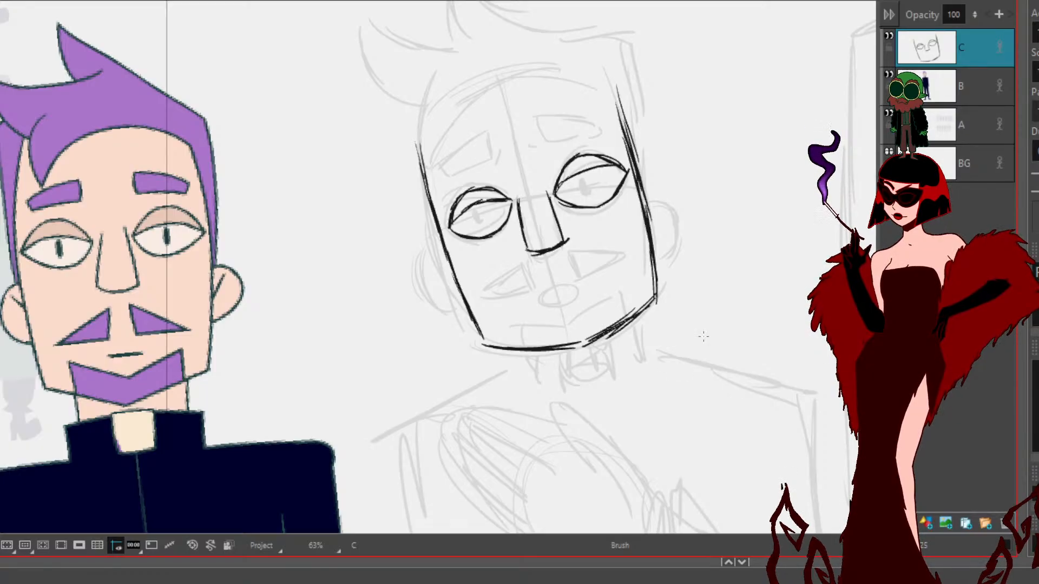
Step: Adjust the eye outline on the character's left side slightly, deselect it, and draw a narrow vertical pupil in each eye
key("alt+s")
mouse_move(506, 231)
left_mouse_down()
mouse_move(475, 162)
mouse_move(530, 185)
mouse_move(498, 199)
left_mouse_up()
left_click(750, 228)
mouse_move(576, 133)
left_mouse_down()
mouse_move(579, 214)
mouse_move(595, 123)
left_mouse_up()
left_click(688, 166)
mouse_move(616, 162)
left_mouse_down()
mouse_move(604, 217)
mouse_move(631, 190)
mouse_move(629, 153)
left_mouse_up()
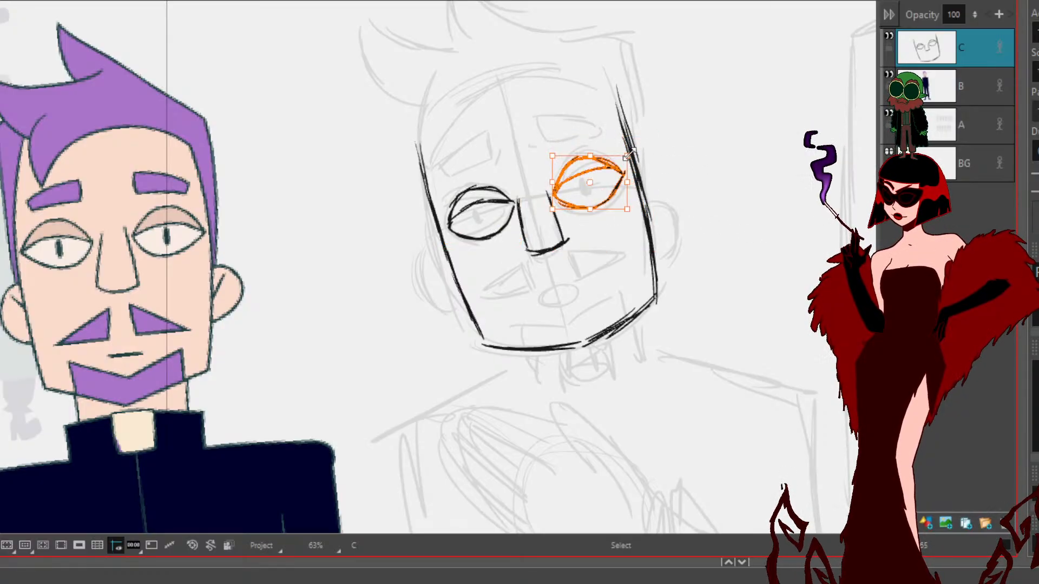
left_click(433, 145)
key("b")
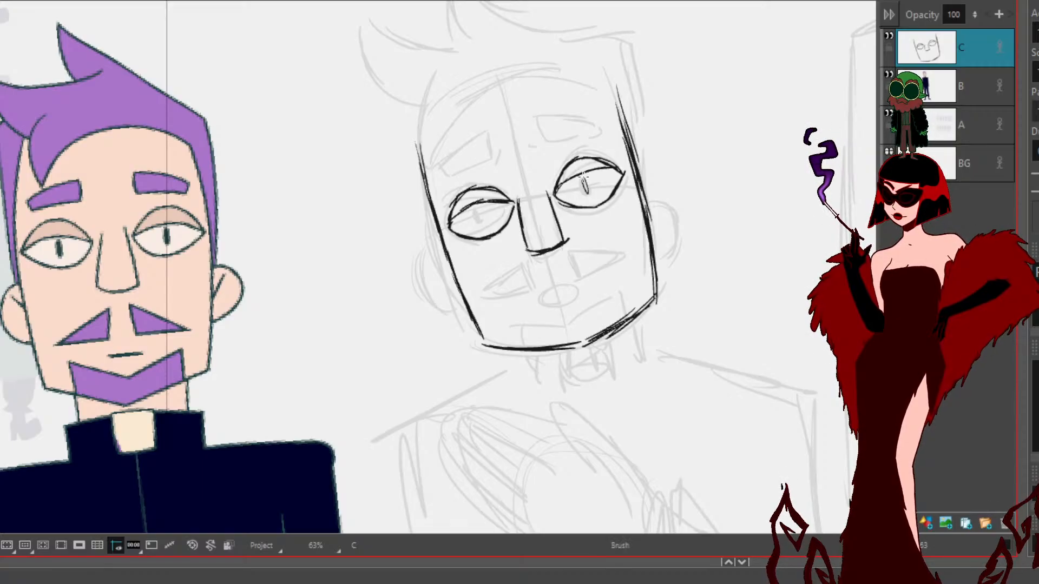
left_click_drag(584, 181, 587, 191)
left_click_drag(480, 207, 482, 222)
Step: Draw the two triangular moustache halves below the nose and thicken their edges
mouse_move(540, 262)
left_mouse_down()
mouse_move(510, 279)
mouse_move(531, 264)
mouse_move(494, 292)
mouse_move(527, 292)
mouse_move(492, 297)
left_mouse_up()
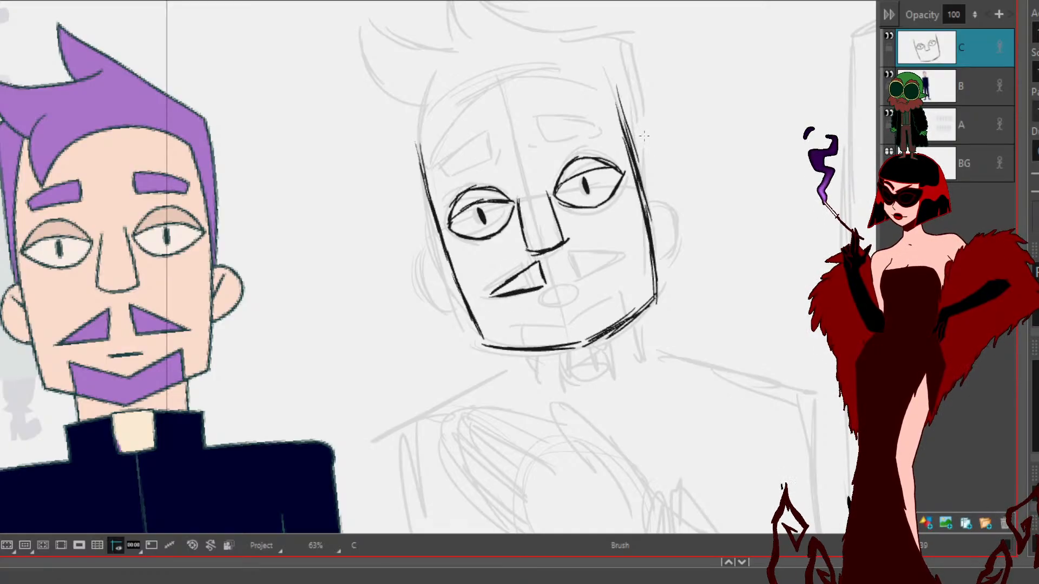
mouse_move(559, 257)
left_mouse_down()
mouse_move(567, 277)
mouse_move(581, 254)
mouse_move(621, 250)
left_mouse_up()
mouse_move(620, 251)
left_mouse_down()
mouse_move(565, 278)
mouse_move(604, 263)
left_mouse_up()
left_click_drag(543, 286, 487, 300)
mouse_move(487, 299)
left_mouse_down()
mouse_move(532, 262)
mouse_move(568, 278)
left_mouse_up()
left_click_drag(559, 255, 611, 250)
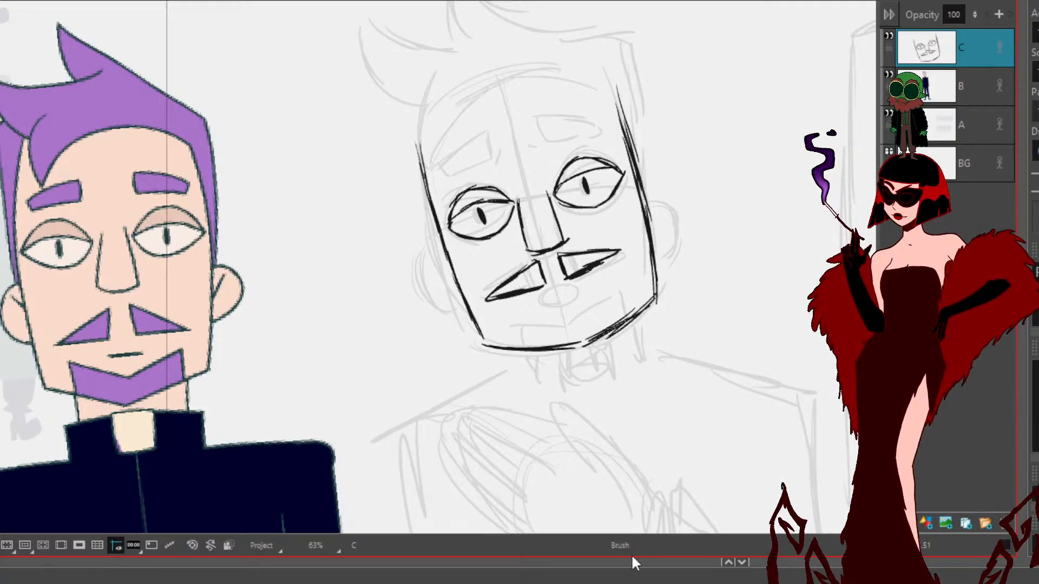
Step: Outline the angular V-shaped goatee along the chin and draw the small open oval mouth above it
mouse_move(575, 320)
left_mouse_down()
mouse_move(619, 294)
mouse_move(626, 315)
mouse_move(523, 323)
mouse_move(514, 338)
mouse_move(576, 321)
left_mouse_up()
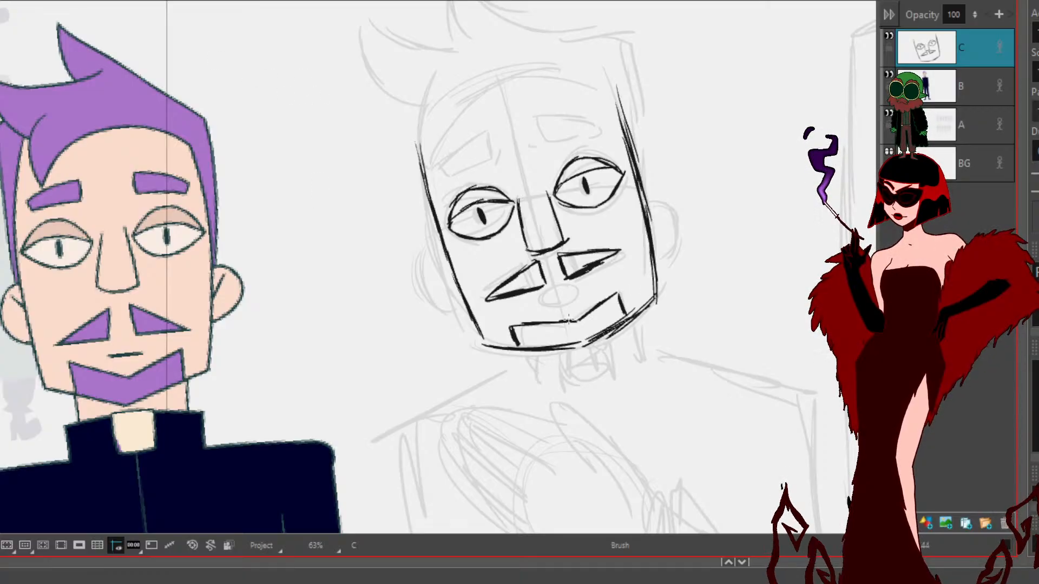
left_click_drag(517, 326, 525, 347)
left_click_drag(619, 296, 625, 318)
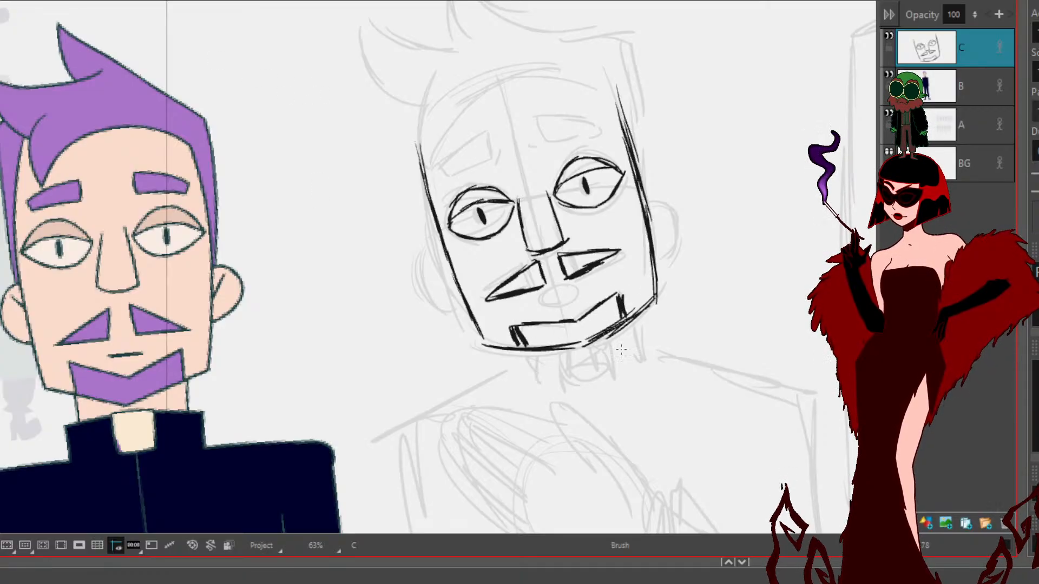
mouse_move(511, 328)
left_mouse_down()
mouse_move(514, 345)
mouse_move(512, 327)
left_mouse_up()
mouse_move(621, 298)
left_mouse_down()
mouse_move(629, 306)
mouse_move(571, 323)
mouse_move(620, 294)
left_mouse_up()
key("b")
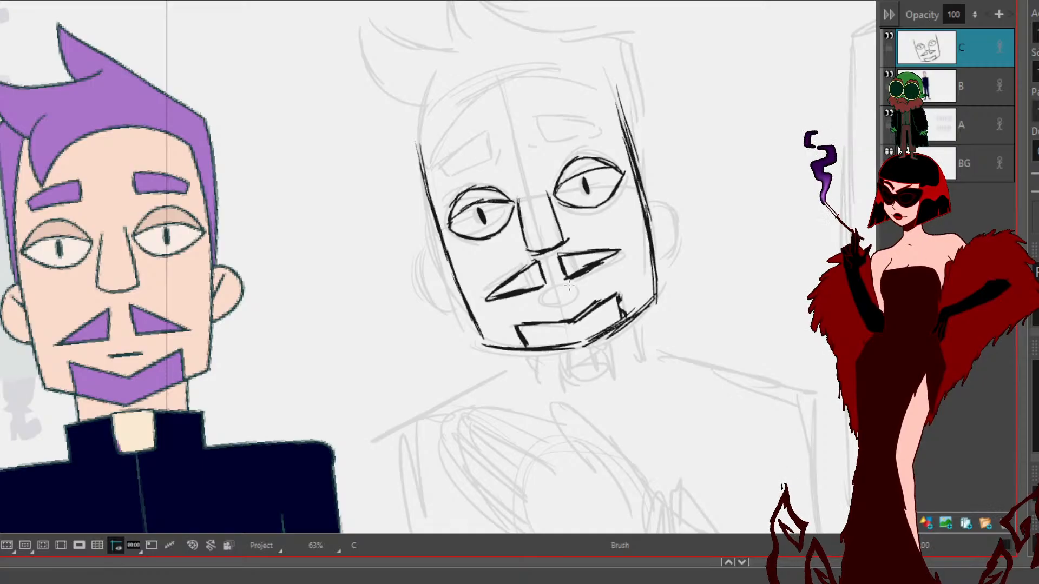
mouse_move(574, 287)
left_mouse_down()
mouse_move(550, 288)
mouse_move(536, 307)
mouse_move(583, 300)
mouse_move(569, 286)
mouse_move(588, 285)
left_mouse_up()
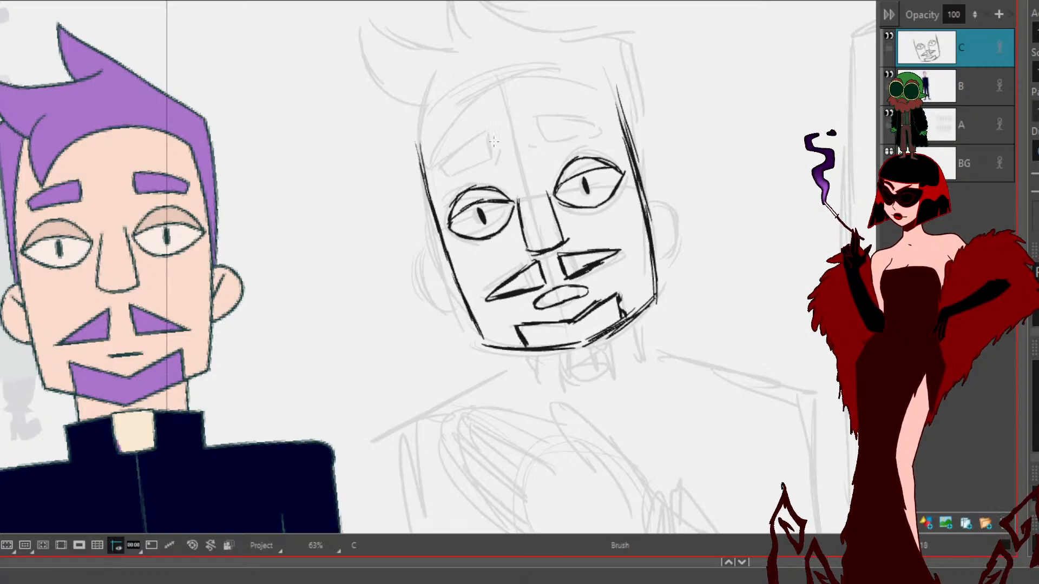
Step: Draw both raised, blocky eyebrows with small worried crease lines at their inner ends
mouse_move(491, 136)
left_mouse_down()
mouse_move(493, 157)
mouse_move(449, 181)
mouse_move(467, 150)
mouse_move(442, 175)
mouse_move(449, 184)
left_mouse_up()
left_click_drag(497, 154, 498, 144)
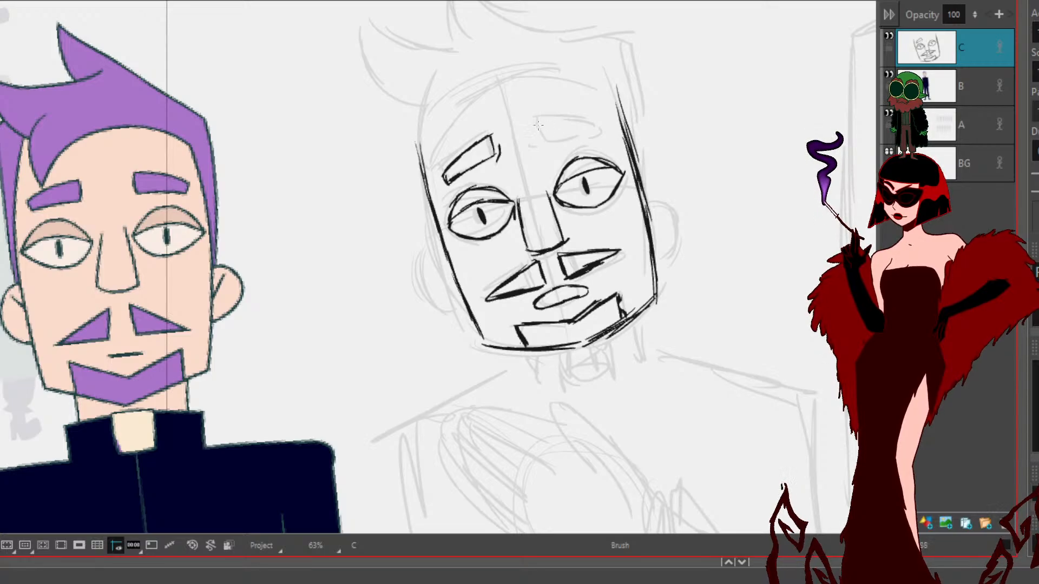
mouse_move(540, 144)
left_mouse_down()
mouse_move(564, 139)
mouse_move(538, 143)
mouse_move(576, 128)
mouse_move(600, 134)
mouse_move(567, 145)
mouse_move(599, 143)
mouse_move(593, 130)
mouse_move(605, 133)
mouse_move(551, 167)
left_mouse_up()
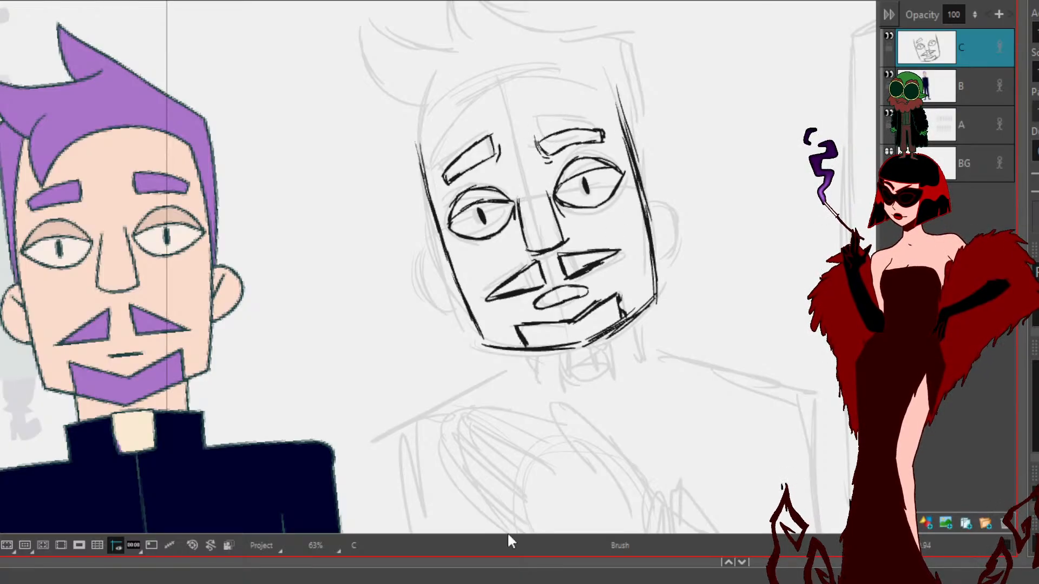
mouse_move(557, 116)
left_mouse_down()
mouse_move(521, 127)
mouse_move(550, 116)
mouse_move(540, 133)
left_mouse_up()
key("ctrl+z")
key("ctrl+z")
key("ctrl+z")
key("ctrl+z")
key("ctrl+z")
key("ctrl+z")
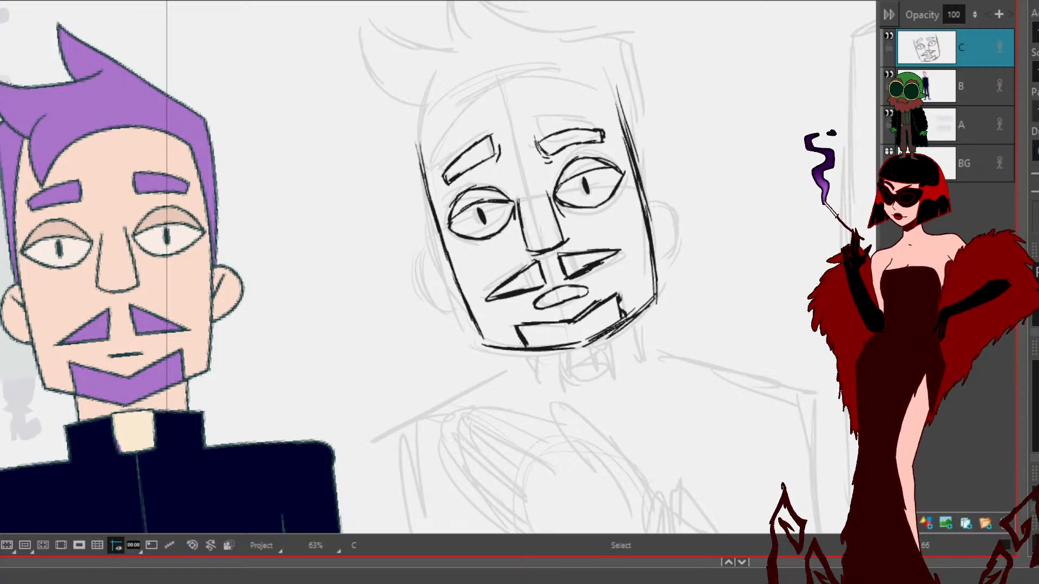
Step: Select the upper lid lines of the character's left eye, adjust them slightly, and deselect them
left_click_drag(562, 182, 625, 170)
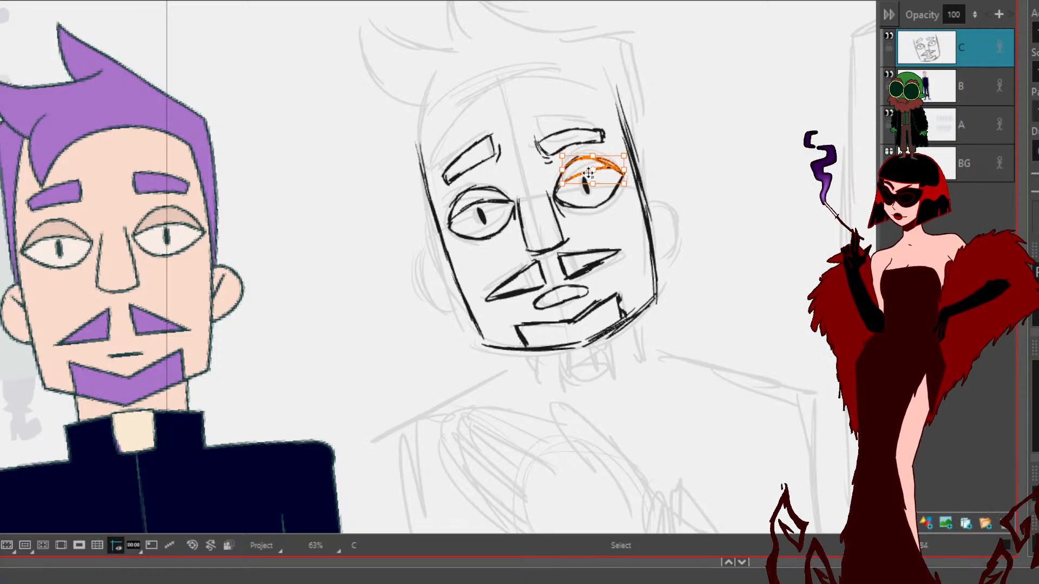
left_click_drag(617, 139, 622, 132)
left_click(753, 309)
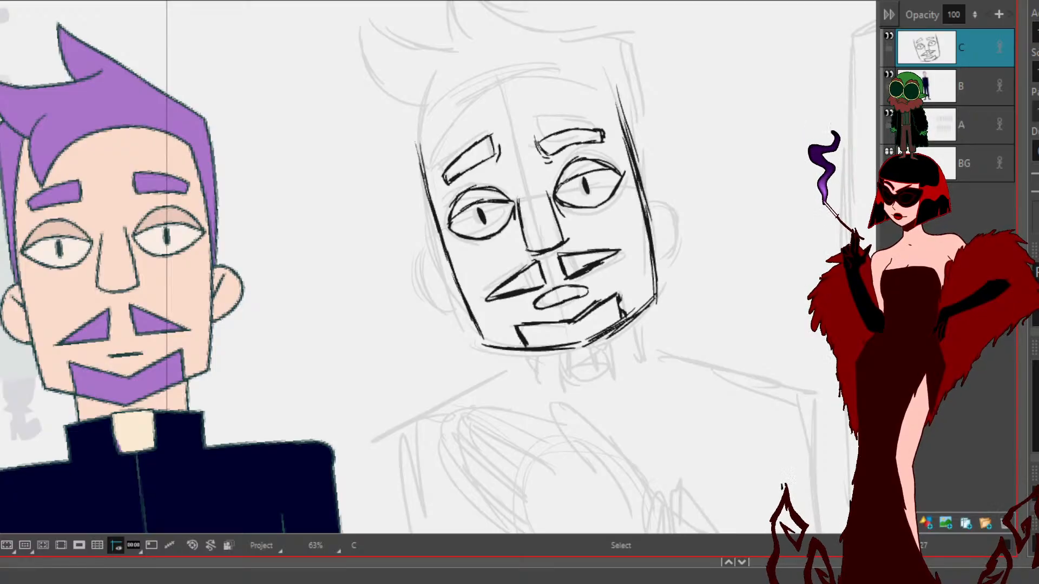
Step: Draw both rounded ears against the sides of the face, each with a short inner line
key("alt+b")
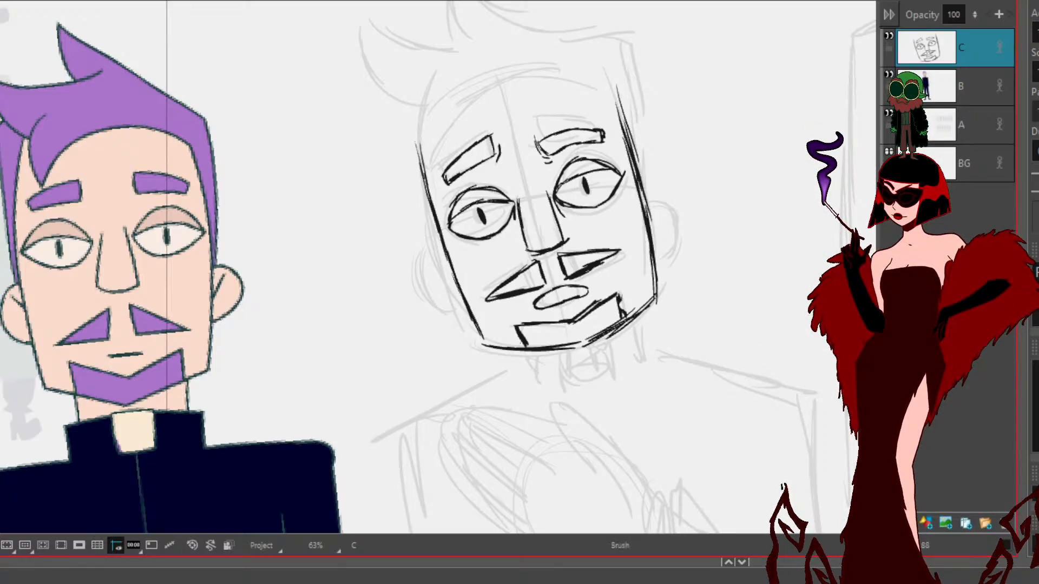
mouse_move(444, 260)
left_mouse_down()
mouse_move(448, 305)
mouse_move(425, 273)
mouse_move(453, 270)
mouse_move(462, 302)
left_mouse_up()
left_click_drag(426, 280, 459, 308)
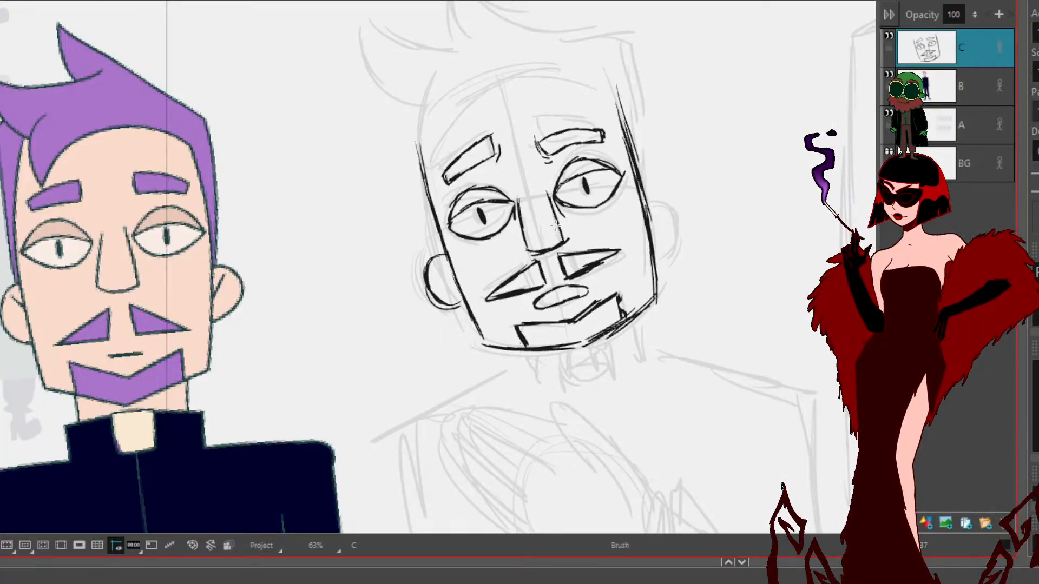
mouse_move(650, 212)
left_mouse_down()
mouse_move(674, 210)
mouse_move(680, 226)
mouse_move(677, 254)
mouse_move(657, 265)
left_mouse_up()
left_click_drag(658, 212, 657, 247)
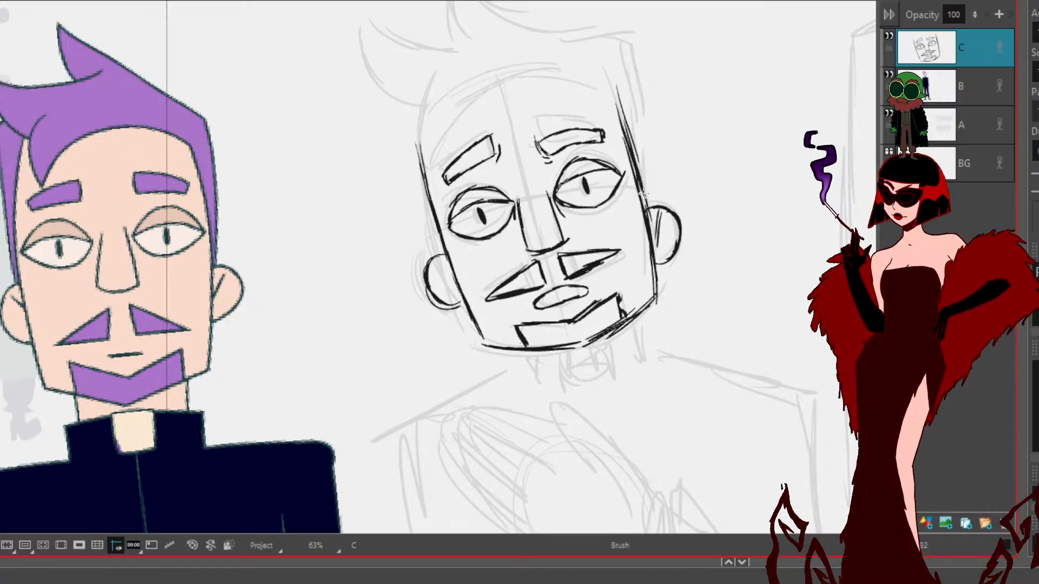
mouse_move(437, 260)
left_mouse_down()
mouse_move(458, 284)
mouse_move(426, 267)
mouse_move(465, 308)
left_mouse_up()
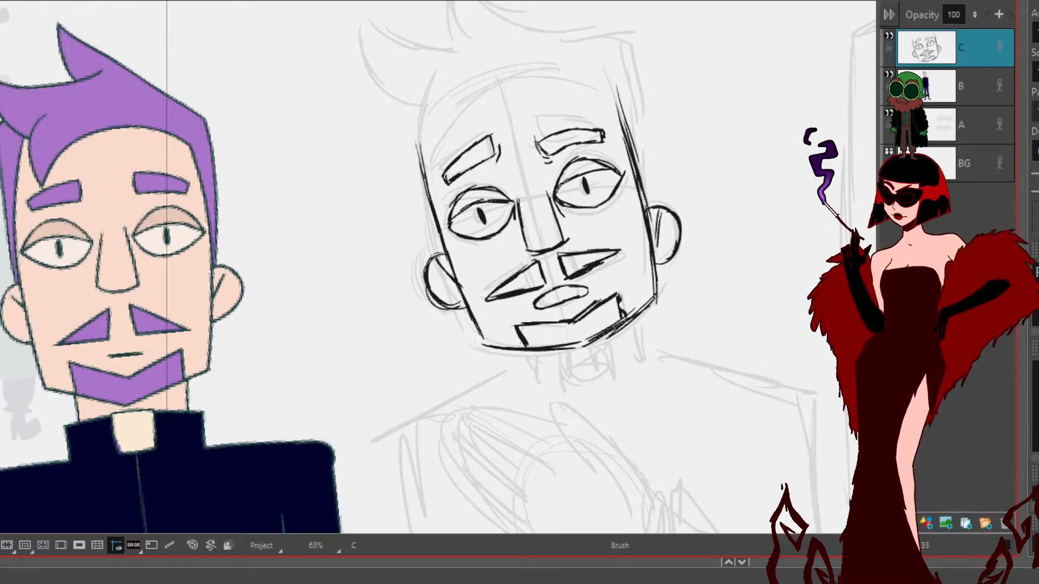
Step: Redraw the chin with heavier strokes so the jaw meets in a pointed tip below the goatee
mouse_move(745, 368)
left_mouse_down()
mouse_move(802, 274)
mouse_move(684, 355)
left_mouse_up()
mouse_move(459, 338)
left_mouse_down()
mouse_move(528, 343)
mouse_move(472, 342)
left_mouse_up()
left_click_drag(549, 322, 509, 345)
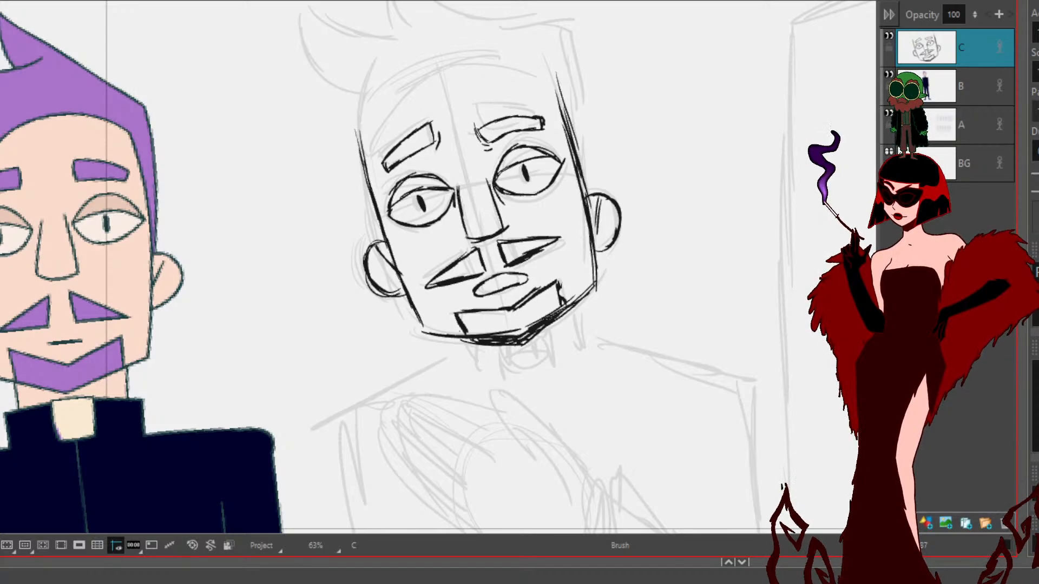
Step: Draw the curved hairline across the forehead and the pointed lock falling at the character's right temple
left_click_drag(710, 224, 870, 364)
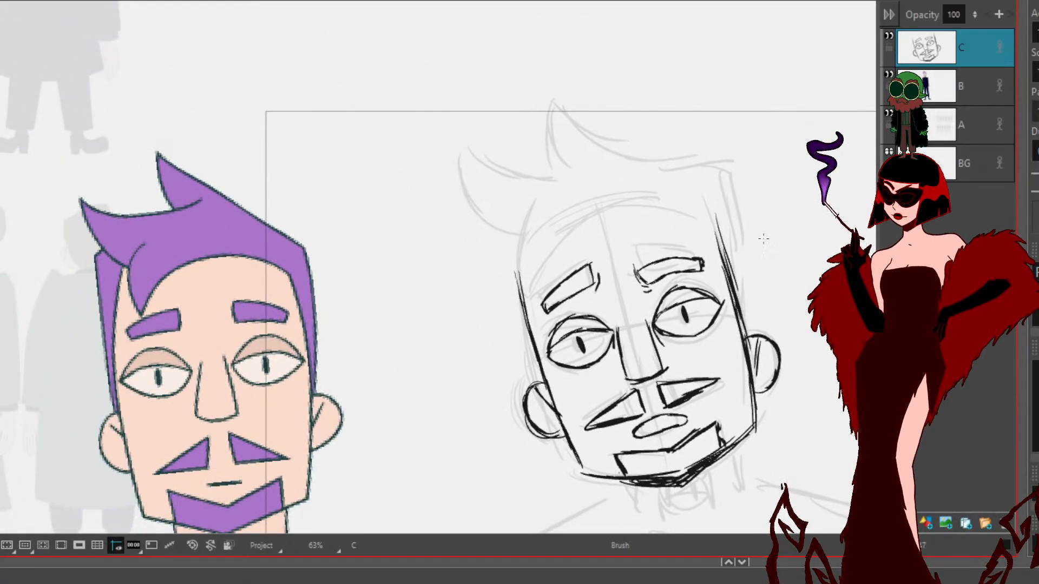
mouse_move(716, 217)
left_mouse_down()
mouse_move(666, 211)
mouse_move(578, 241)
mouse_move(560, 262)
left_mouse_up()
left_click_drag(601, 222, 547, 290)
mouse_move(547, 290)
left_mouse_down()
mouse_move(536, 244)
mouse_move(545, 211)
mouse_move(537, 278)
left_mouse_up()
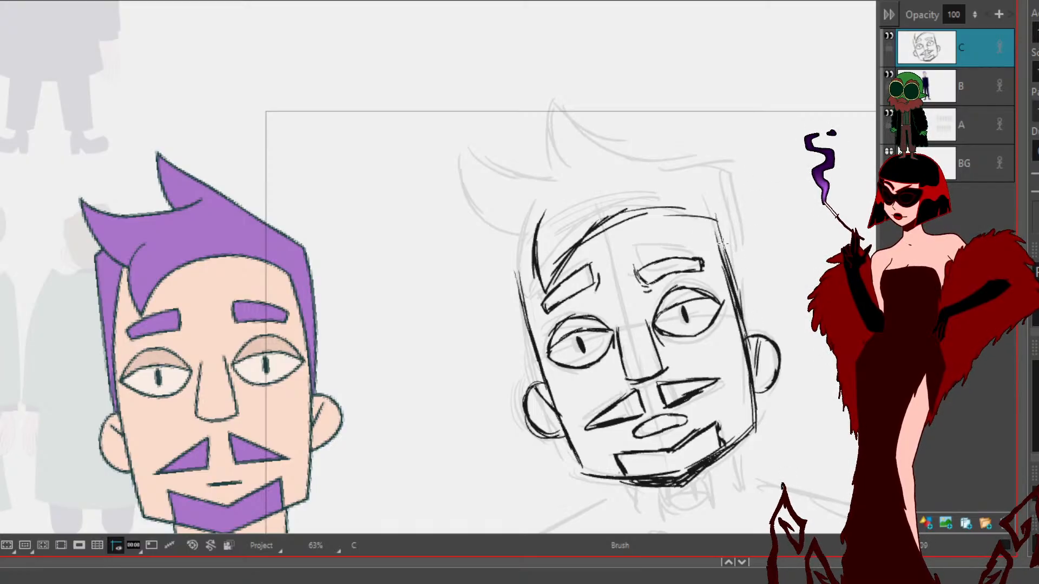
Step: Draw the hair on the character's left side from the ear up to the squared top corner of the head
left_click_drag(749, 336, 734, 271)
left_click_drag(745, 313, 734, 212)
left_click_drag(741, 269, 729, 186)
left_click_drag(735, 238, 725, 170)
key("space")
mouse_move(664, 287)
left_mouse_down()
mouse_move(804, 336)
mouse_move(751, 353)
left_mouse_up()
left_click_drag(810, 239, 765, 231)
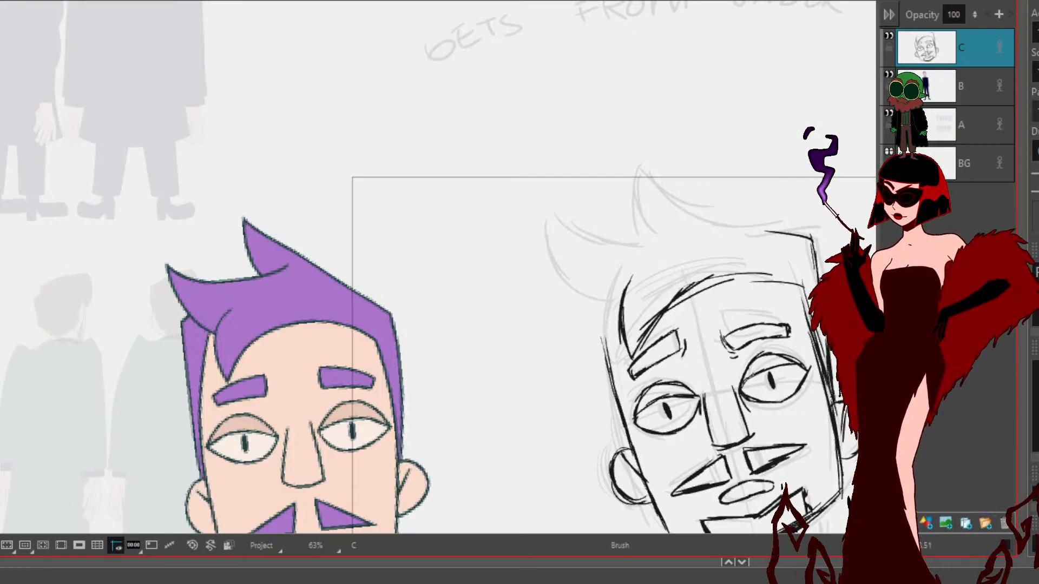
Step: Draw the top edge of the hair with its two pointed, swept-up tufts over the rough sketch
mouse_move(792, 227)
left_mouse_down()
mouse_move(737, 230)
mouse_move(763, 227)
mouse_move(686, 208)
mouse_move(636, 171)
mouse_move(643, 227)
left_mouse_up()
mouse_move(695, 260)
left_mouse_down()
mouse_move(843, 275)
mouse_move(696, 230)
mouse_move(707, 287)
mouse_move(742, 312)
mouse_move(769, 313)
left_mouse_up()
left_click_drag(842, 311, 657, 274)
Step: Draw the hair on the character's right side, from beneath the swept tuft down to the ear
left_click_drag(578, 278, 572, 335)
mouse_move(552, 267)
left_mouse_down()
mouse_move(539, 278)
mouse_move(568, 373)
left_mouse_up()
left_click_drag(543, 301, 581, 416)
mouse_move(686, 387)
left_mouse_down()
mouse_move(623, 366)
mouse_move(606, 286)
left_mouse_up()
left_click_drag(461, 180, 480, 267)
left_click_drag(465, 208, 501, 314)
left_click_drag(480, 261, 505, 320)
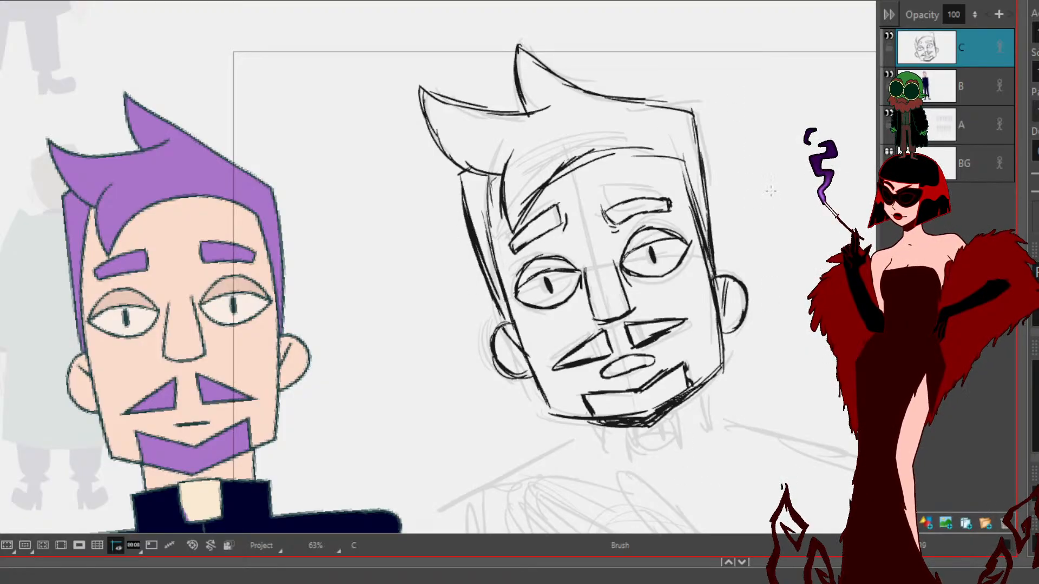
Step: Draw the small clerical collar tab directly beneath the pointed chin
left_click_drag(766, 436, 713, 271)
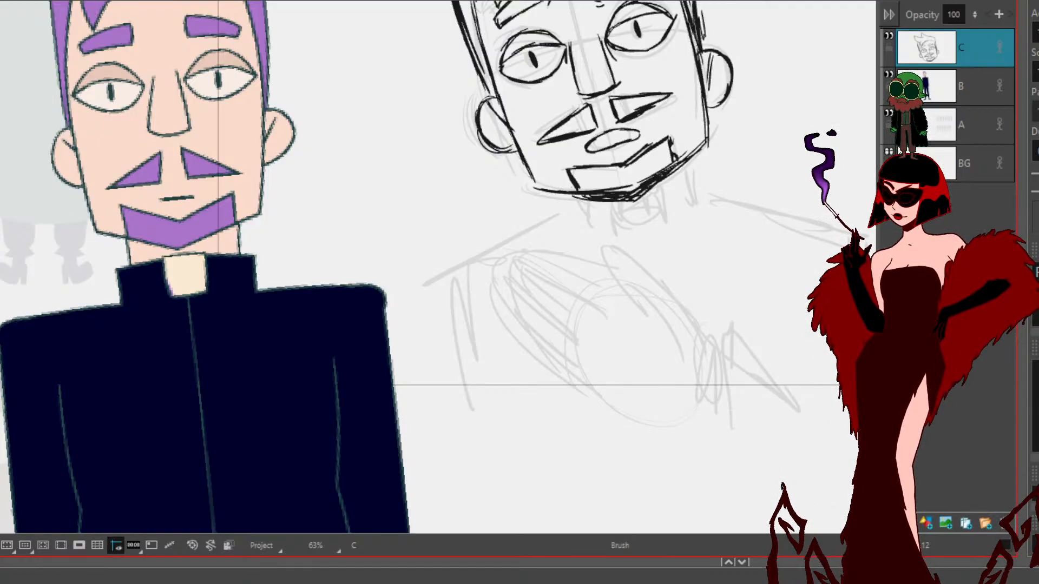
left_click_drag(762, 315, 800, 403)
mouse_move(612, 287)
left_mouse_down()
mouse_move(657, 287)
mouse_move(659, 315)
left_mouse_up()
mouse_move(694, 274)
left_mouse_down()
mouse_move(704, 309)
mouse_move(660, 315)
mouse_move(702, 303)
left_mouse_up()
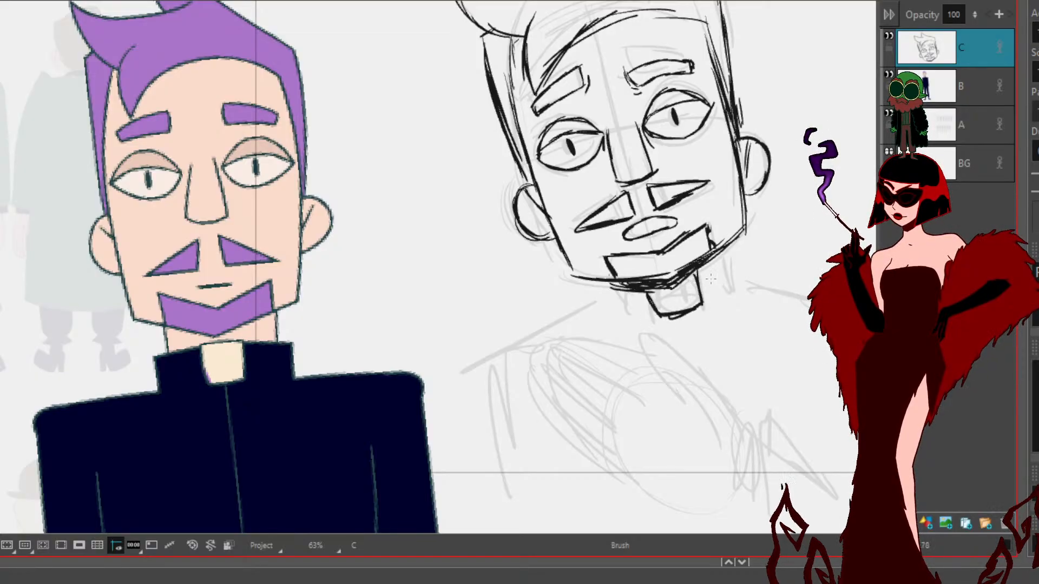
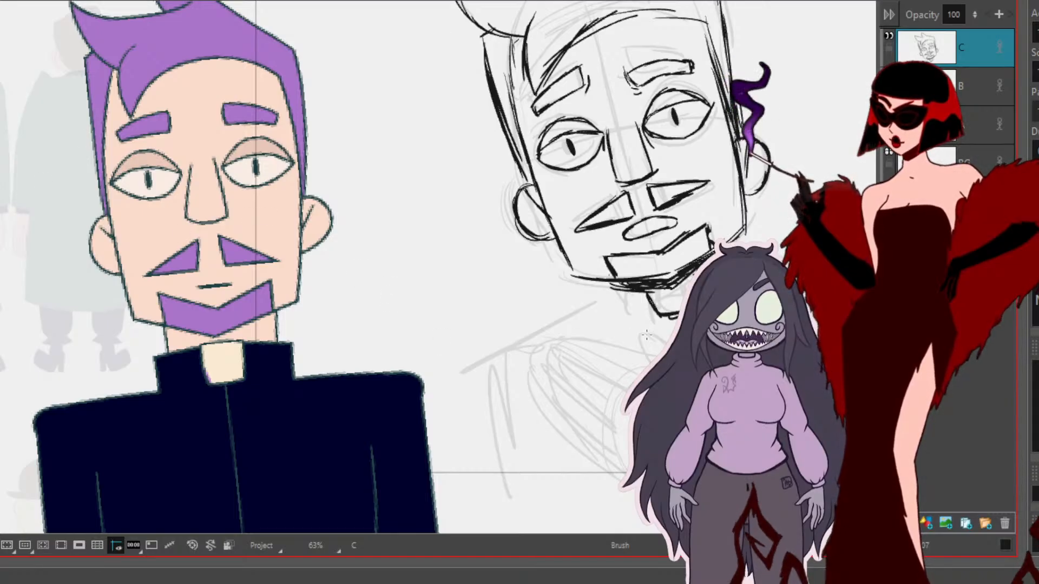
Step: Draw the upper fingers of the hand resting on the chest over the rough sketch
left_click_drag(753, 378, 579, 395)
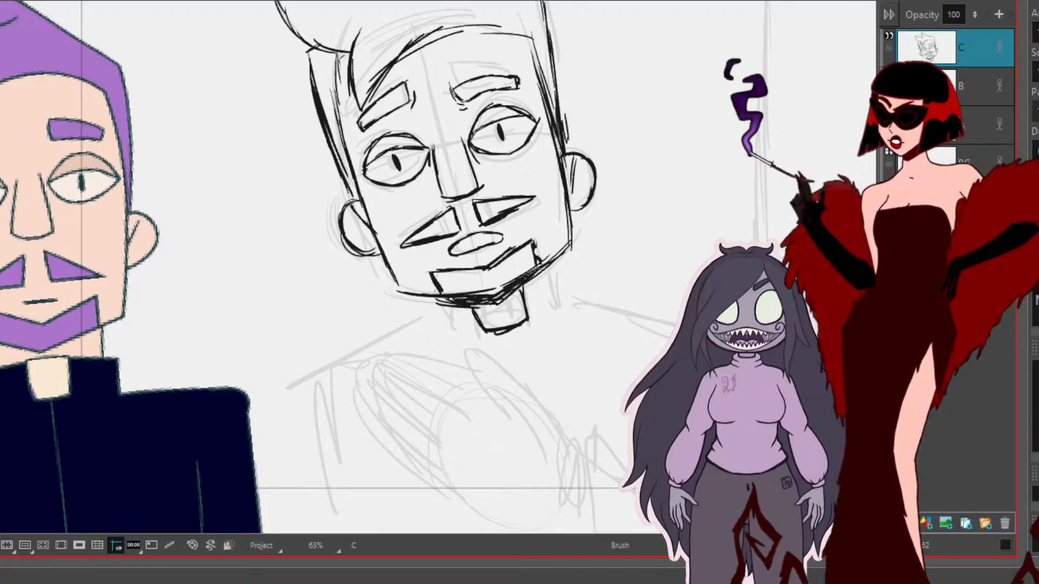
left_click_drag(579, 459, 678, 425)
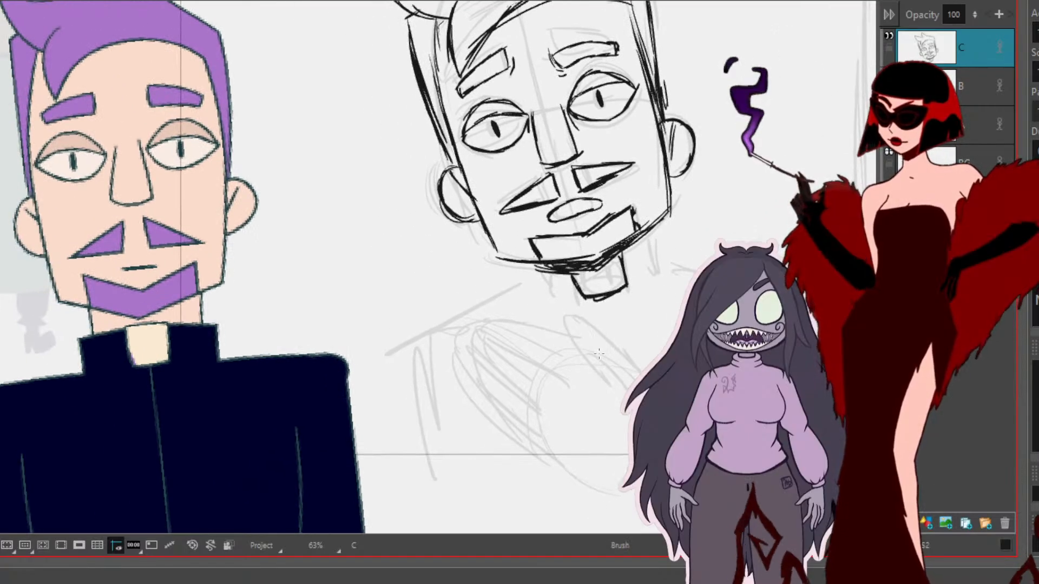
mouse_move(625, 385)
left_mouse_down()
mouse_move(578, 340)
mouse_move(482, 327)
mouse_move(558, 356)
mouse_move(593, 384)
left_mouse_up()
mouse_move(482, 338)
left_mouse_down()
mouse_move(480, 352)
mouse_move(570, 403)
left_mouse_up()
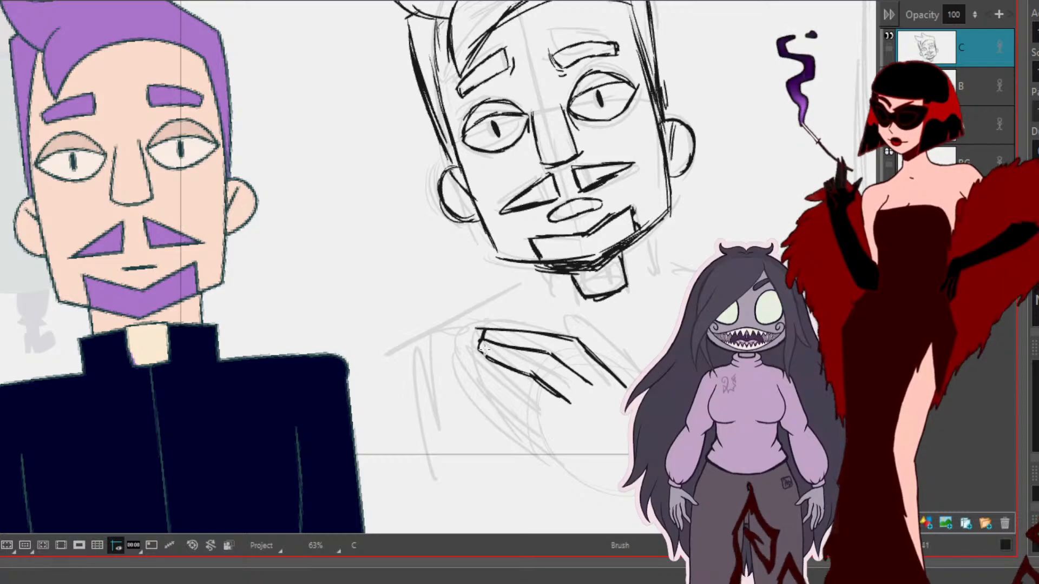
mouse_move(480, 345)
left_mouse_down()
mouse_move(488, 374)
mouse_move(563, 432)
left_mouse_up()
left_click_drag(525, 399, 555, 428)
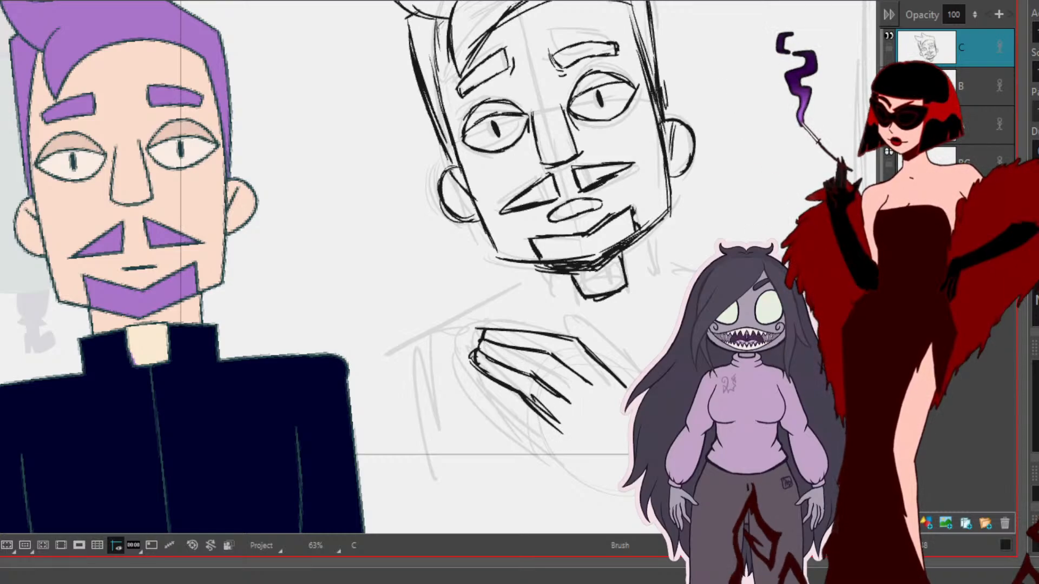
Step: Draw the lowest finger, the thumb side of the hand and the lower edge of the palm
left_click_drag(688, 336, 635, 357)
mouse_move(427, 389)
left_mouse_down()
mouse_move(422, 399)
mouse_move(495, 474)
left_mouse_up()
left_click_drag(655, 429, 567, 443)
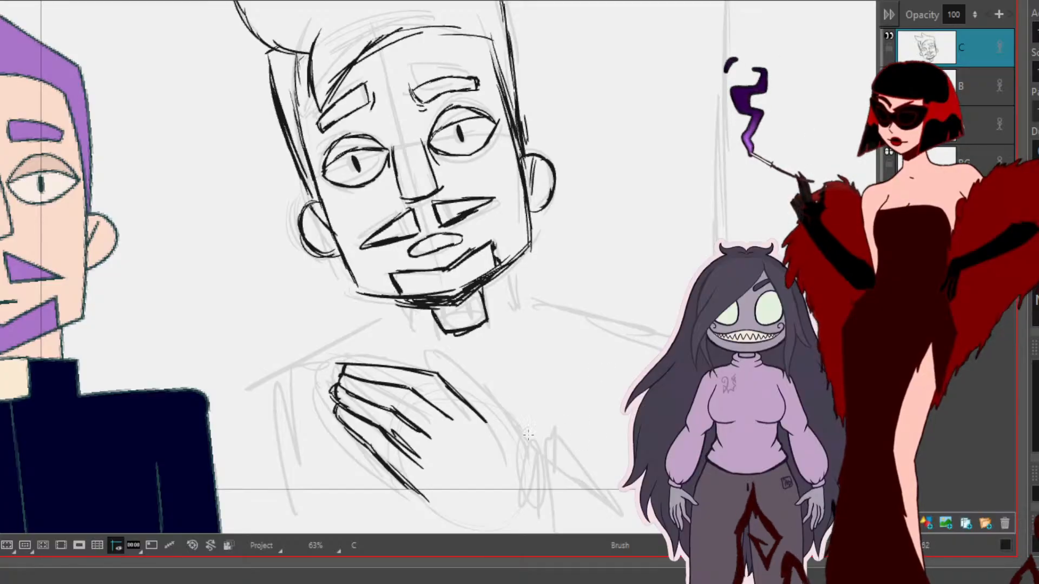
mouse_move(445, 382)
left_mouse_down()
mouse_move(452, 367)
mouse_move(494, 403)
mouse_move(528, 474)
left_mouse_up()
left_click_drag(414, 492, 476, 510)
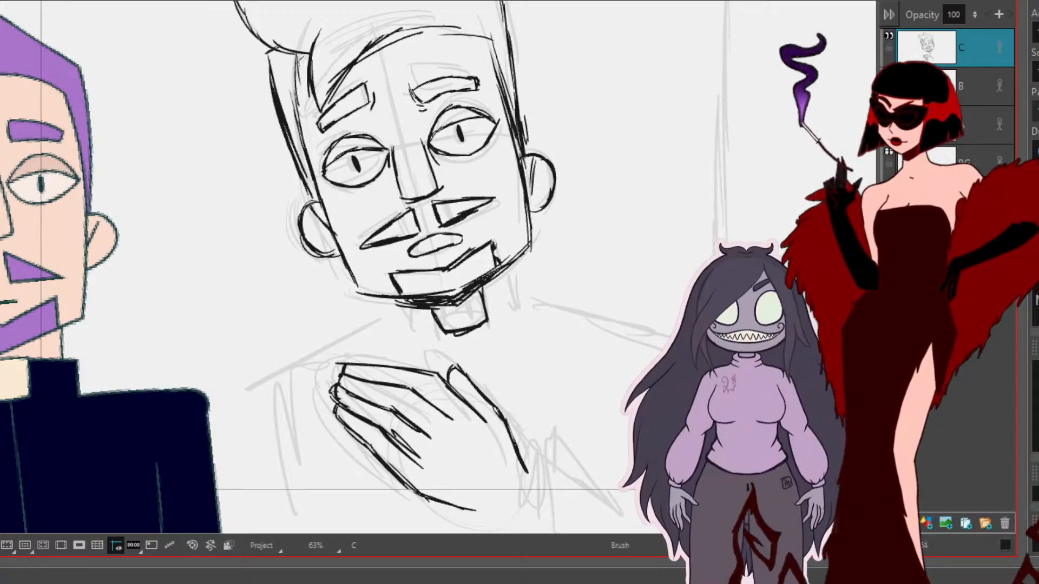
Step: Draw the cuff around the wrist and the start of the sleeve behind it
mouse_move(606, 459)
left_mouse_down()
mouse_move(683, 423)
mouse_move(666, 419)
left_mouse_up()
mouse_move(582, 466)
left_mouse_down()
mouse_move(597, 427)
mouse_move(620, 434)
mouse_move(613, 456)
mouse_move(627, 414)
left_mouse_up()
key("ctrl+z")
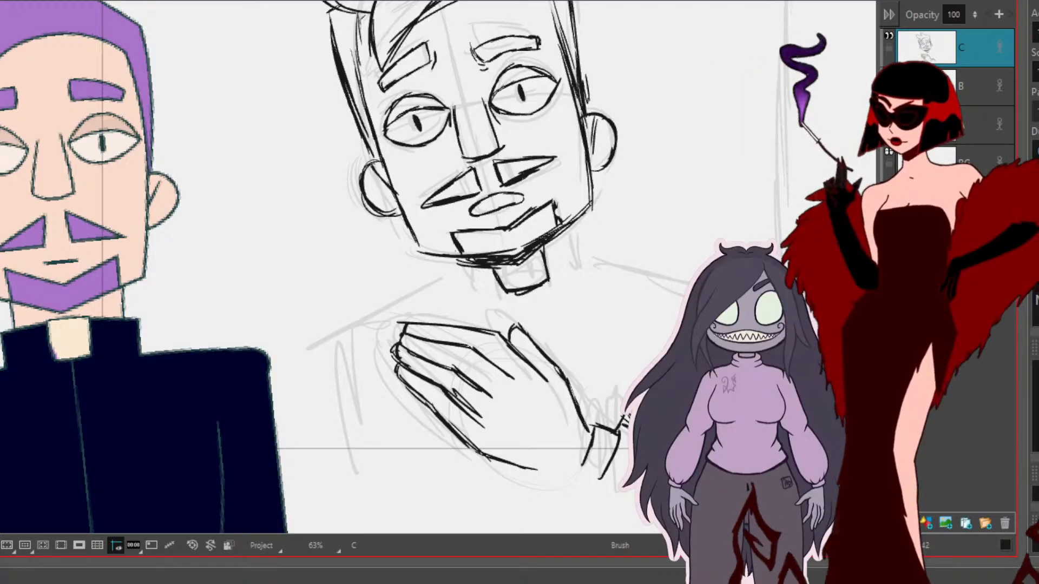
Step: Draw the sides and lower edge of the collar around the neck, on both sides of the clerical tab
left_click_drag(576, 239, 681, 269)
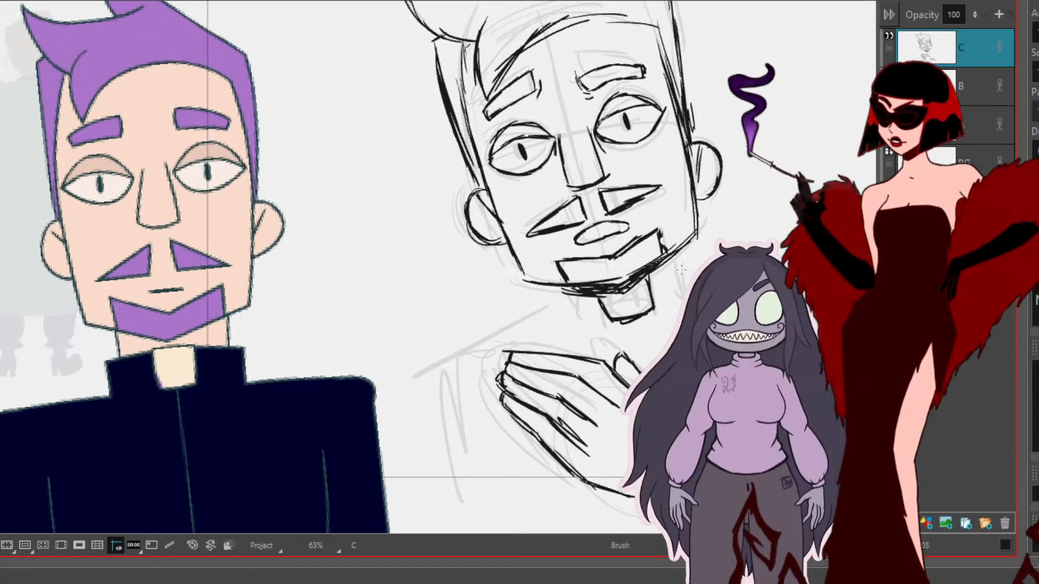
mouse_move(617, 293)
left_mouse_down()
mouse_move(653, 278)
mouse_move(683, 245)
left_mouse_up()
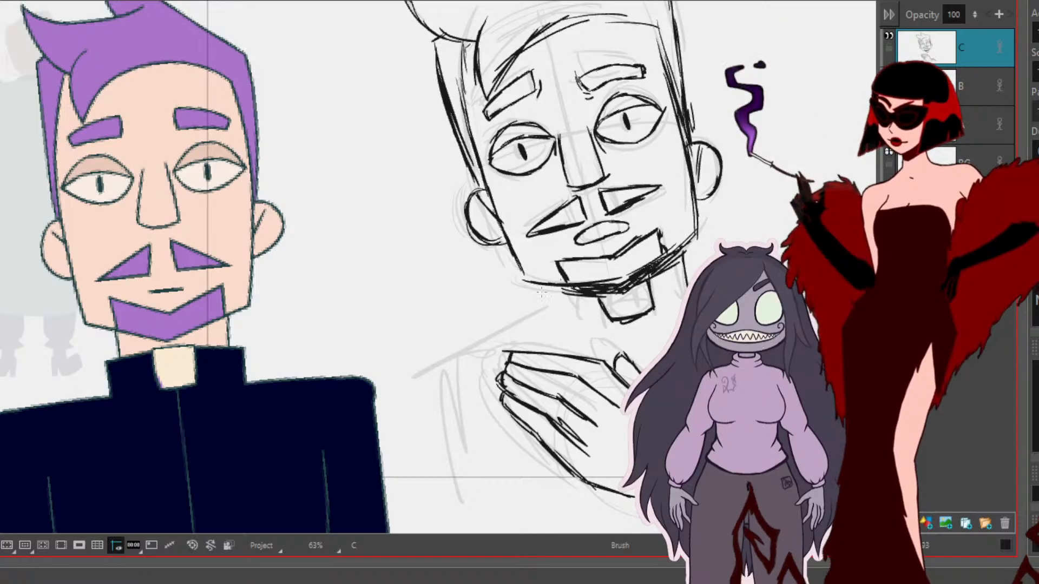
mouse_move(551, 287)
left_mouse_down()
mouse_move(617, 316)
mouse_move(577, 315)
mouse_move(601, 328)
mouse_move(555, 320)
mouse_move(667, 306)
left_mouse_up()
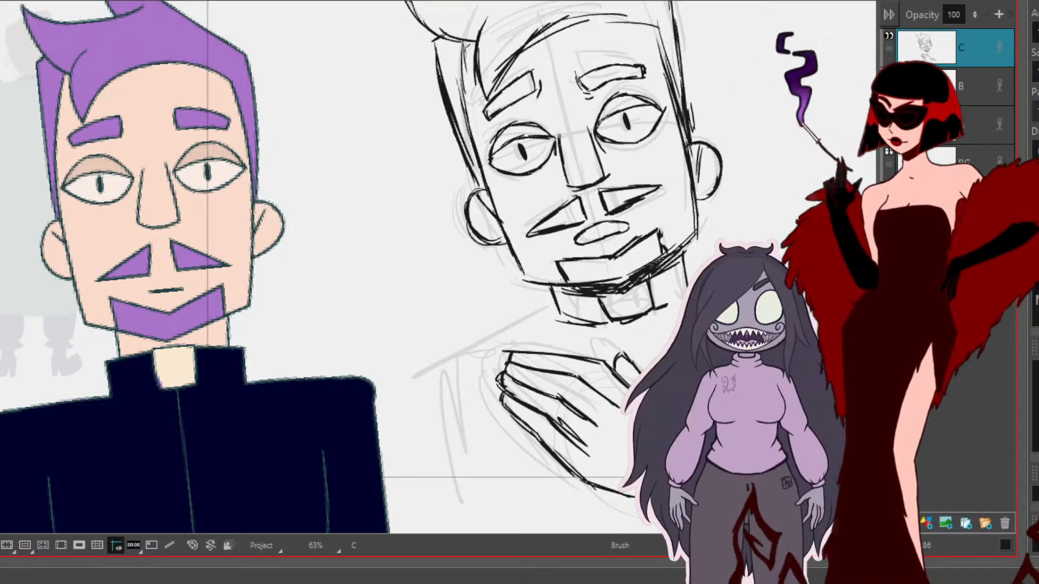
Step: Draw the shoulder line on the character's left side, sloping outward from the base of the collar
scroll(560, 287, "right", 3)
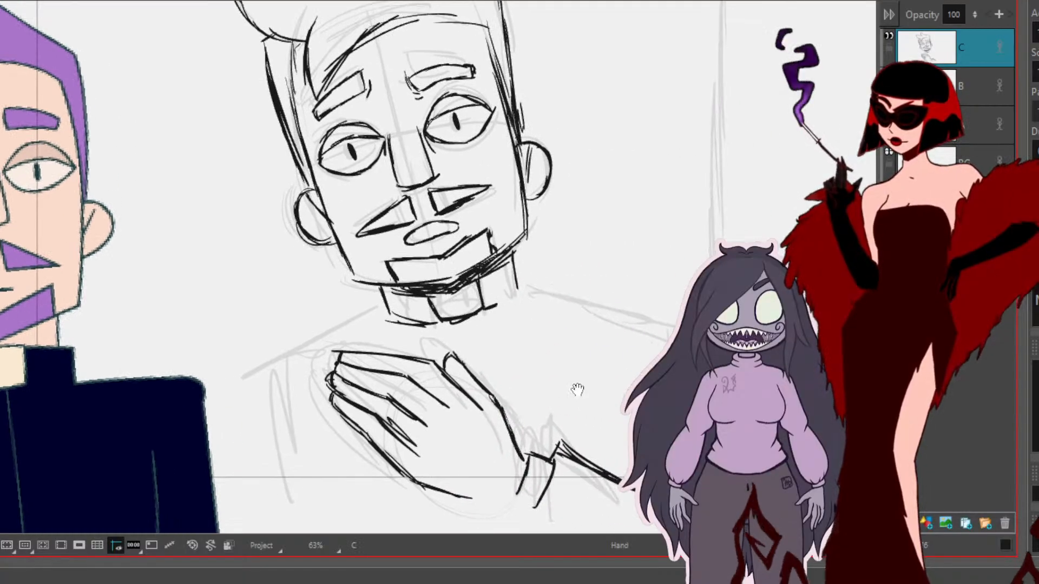
left_click_drag(524, 287, 639, 309)
left_click_drag(576, 301, 670, 308)
Step: Draw the shoulder and outer arm line on the character's right side, from the collar down past the hand
key("space")
left_click_drag(557, 445, 639, 376)
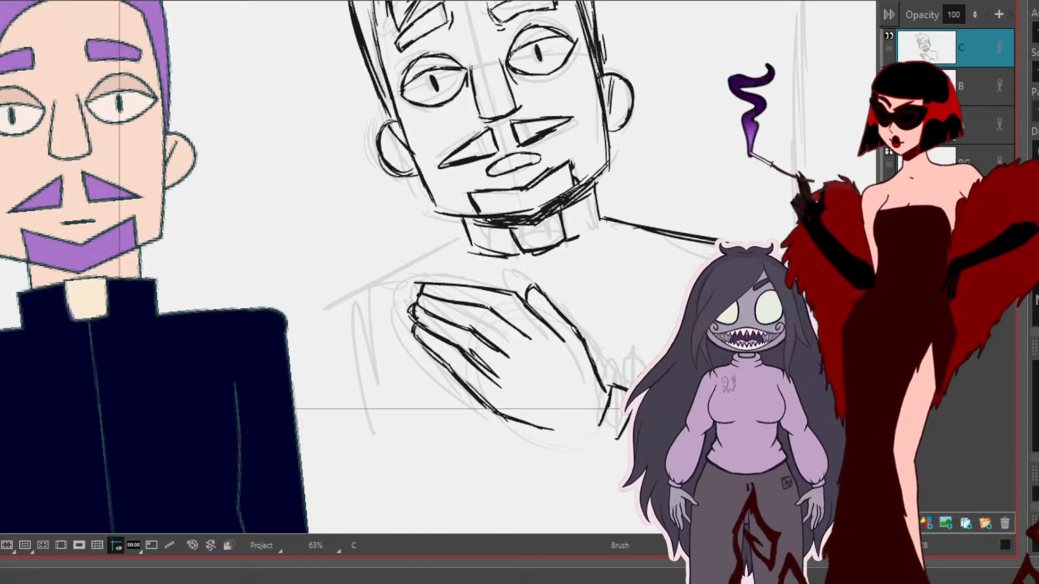
left_click_drag(505, 260, 619, 216)
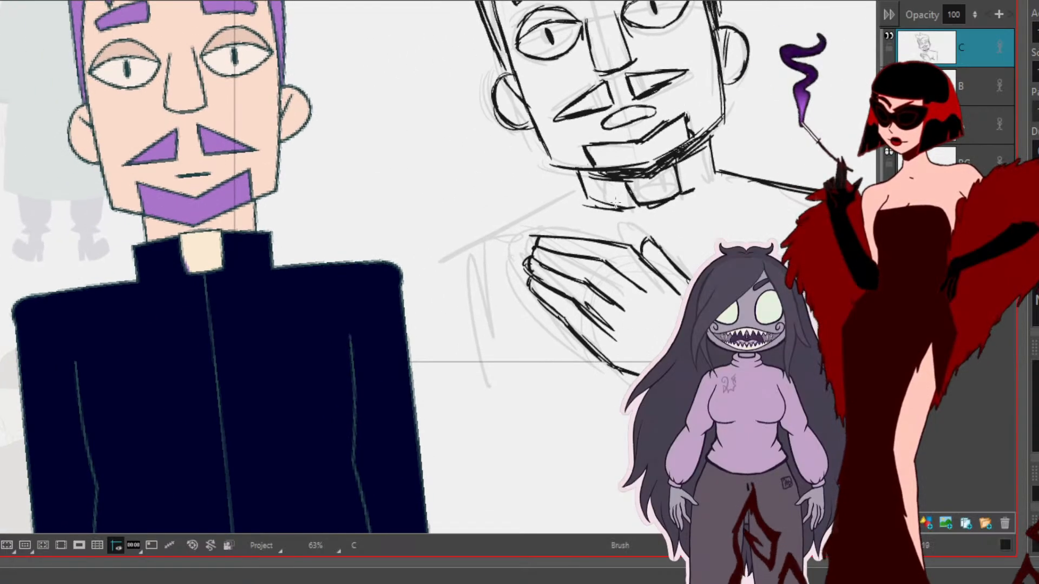
mouse_move(583, 186)
left_mouse_down()
mouse_move(469, 240)
mouse_move(488, 386)
left_mouse_up()
key("space")
mouse_move(678, 447)
left_mouse_down()
mouse_move(582, 506)
mouse_move(604, 499)
left_mouse_up()
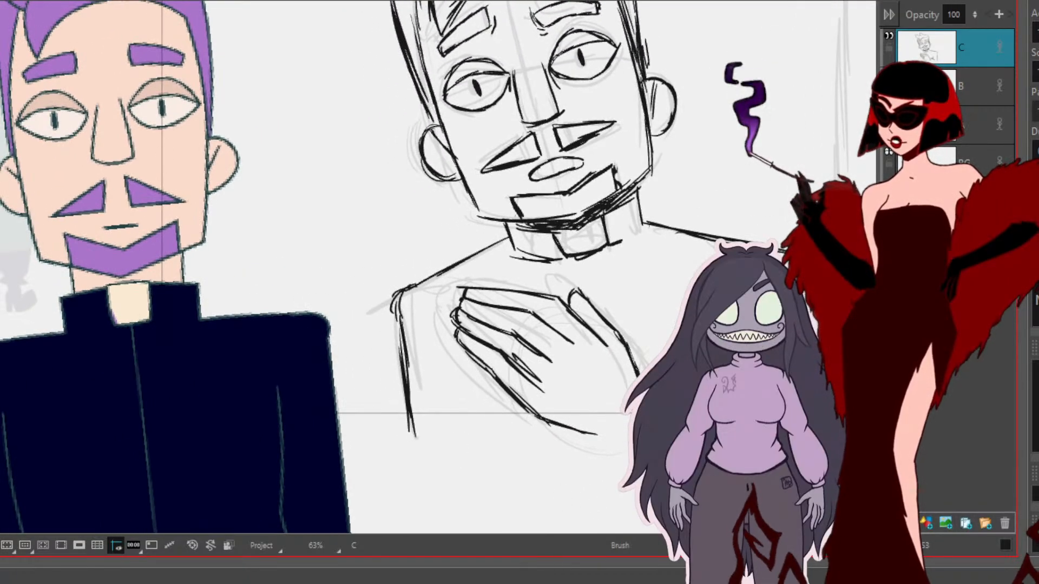
Step: Widen the character's right shoulder by shifting its corner and the outer arm line farther from the hand
mouse_move(417, 299)
left_mouse_down()
mouse_move(403, 270)
mouse_move(417, 347)
mouse_move(376, 380)
left_mouse_up()
left_click(480, 465)
key("alt+b")
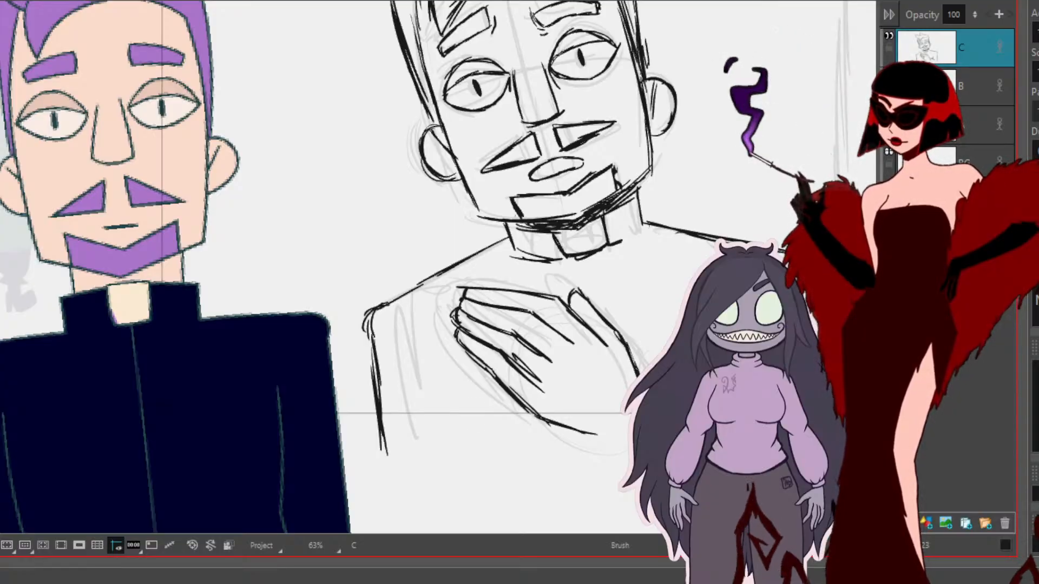
Step: Add a small pointed crease inside the character's right arm and reinforce that side's shoulder line
mouse_move(458, 399)
left_mouse_down()
mouse_move(471, 430)
mouse_move(455, 422)
left_mouse_up()
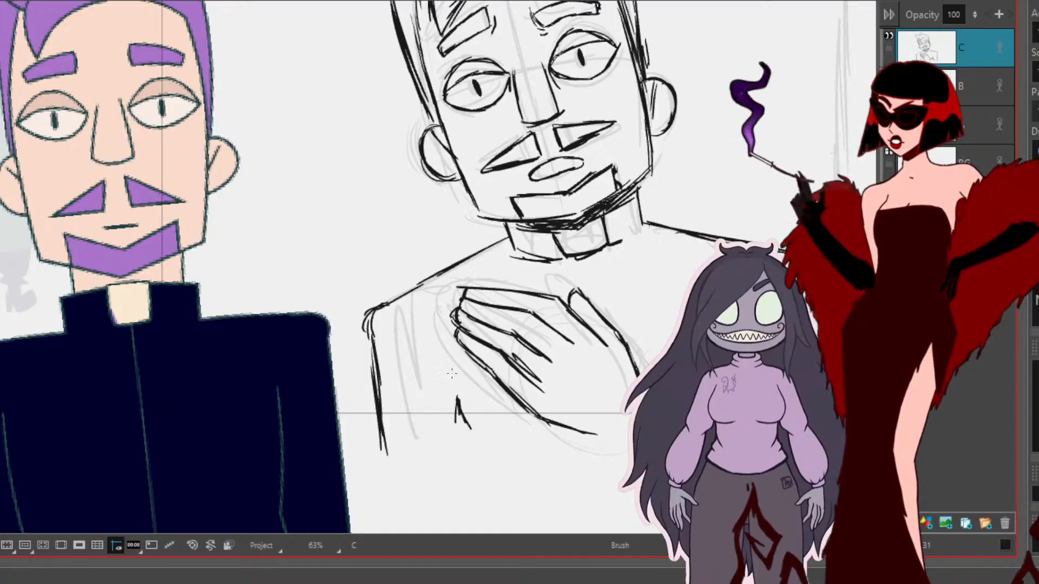
left_click_drag(451, 373, 559, 344)
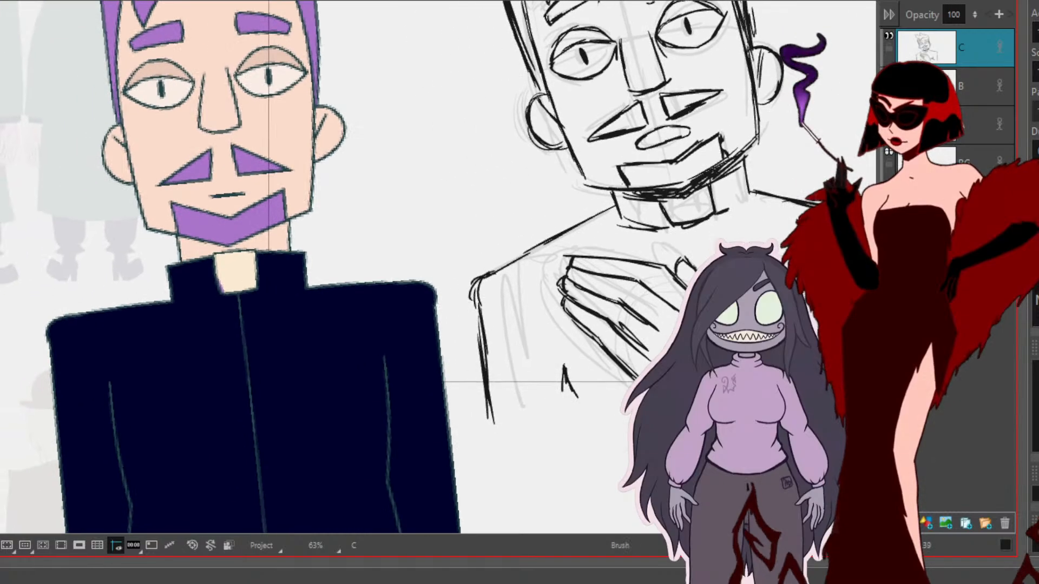
mouse_move(614, 201)
left_mouse_down()
mouse_move(550, 228)
mouse_move(475, 293)
mouse_move(492, 319)
mouse_move(479, 311)
mouse_move(487, 414)
left_mouse_up()
Step: Draw the shoulder corner, outer arm line and inner sleeve crease on the character's left side
left_click_drag(583, 328, 393, 380)
left_click_drag(663, 325, 563, 378)
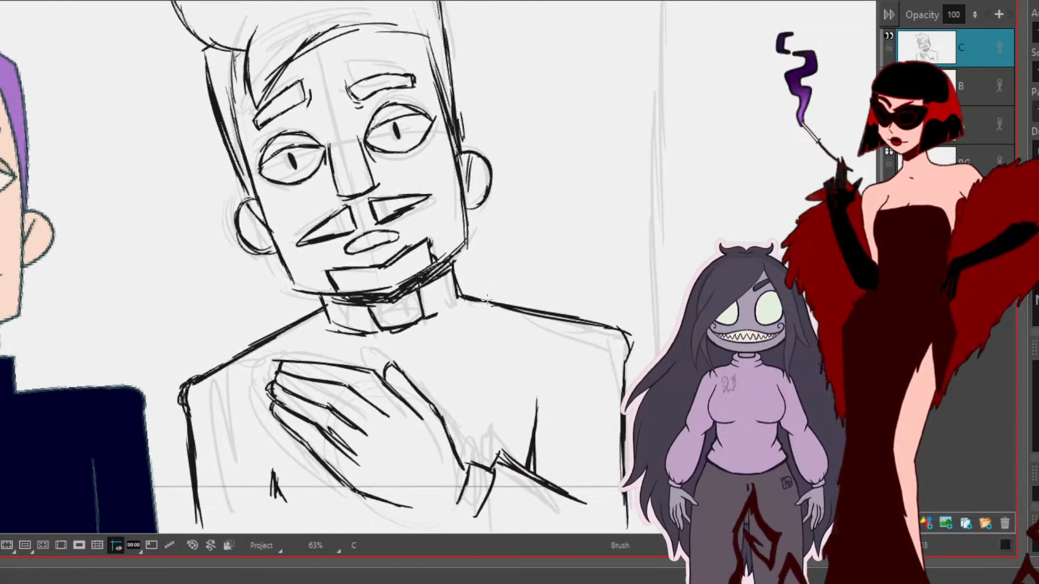
mouse_move(528, 312)
left_mouse_down()
mouse_move(609, 324)
mouse_move(632, 334)
mouse_move(620, 335)
mouse_move(627, 358)
left_mouse_up()
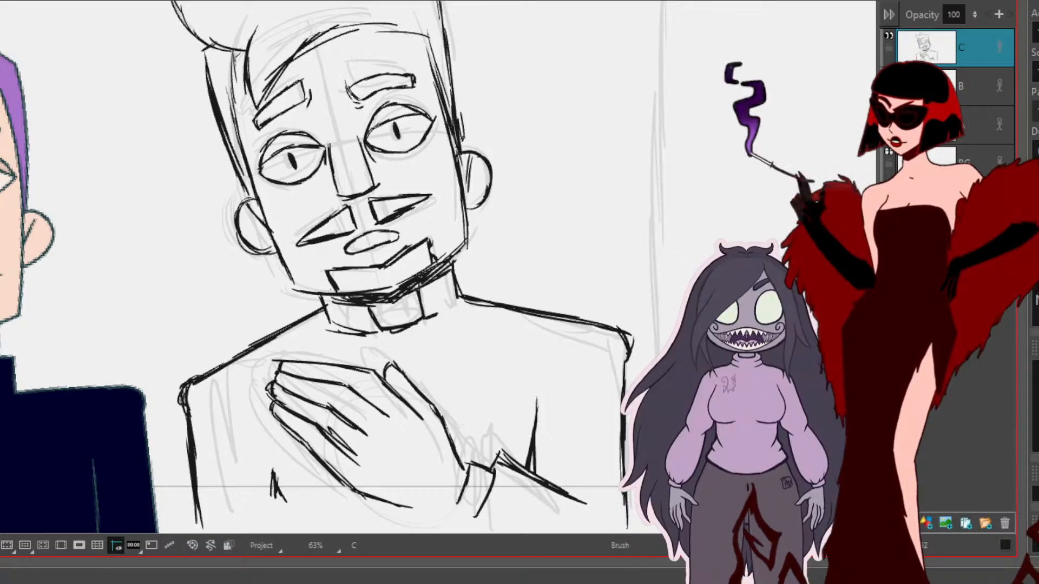
Step: Hide the model-sheet reference layer and compare the cleaned drawing with the rough sketch by toggling the drawing's visibility
left_click_drag(558, 422, 614, 283)
left_click_drag(465, 243, 545, 342)
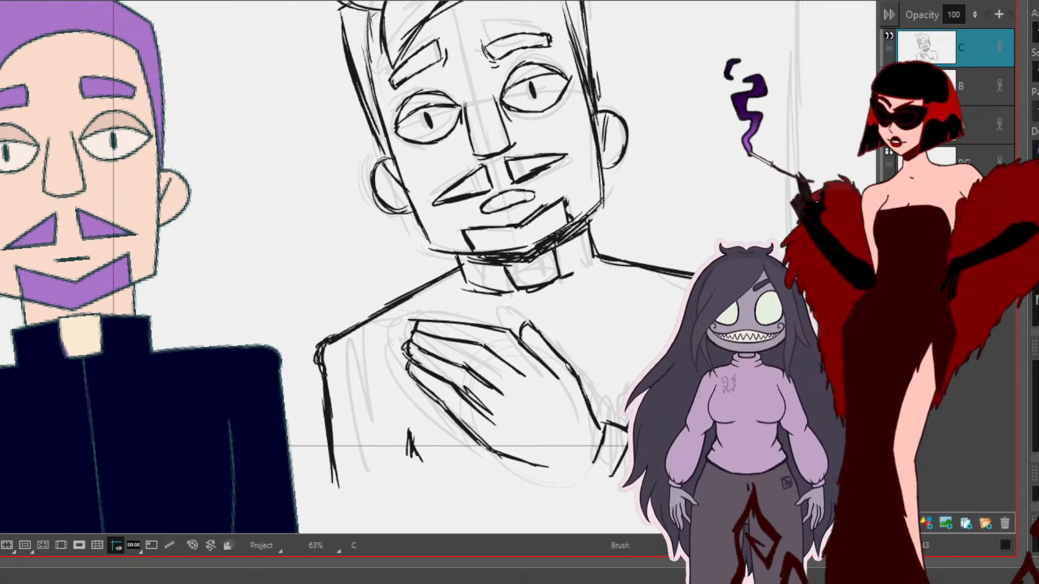
left_click(889, 36)
left_click(889, 37)
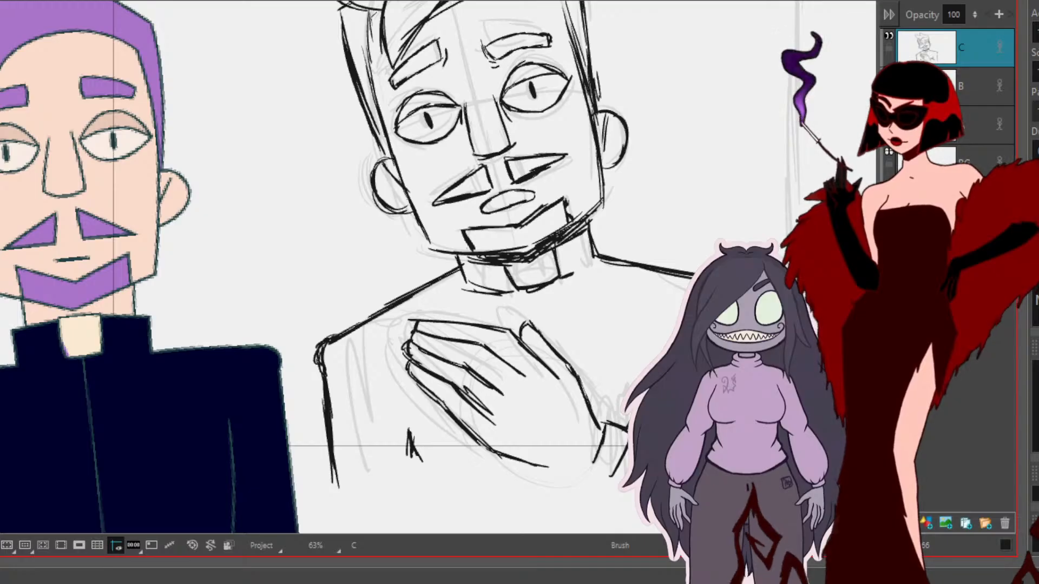
left_click_drag(639, 211, 683, 303)
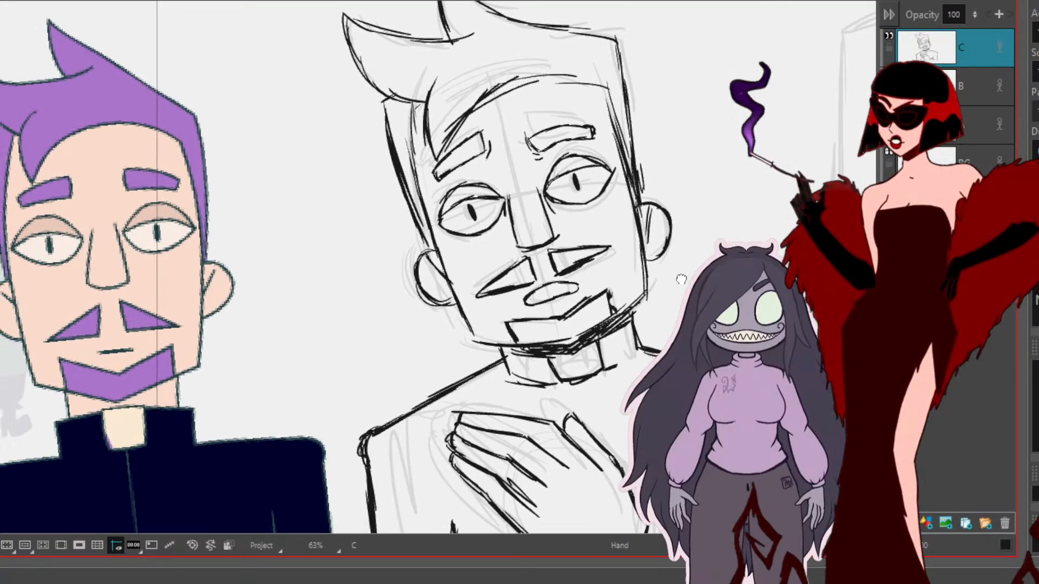
left_click(889, 75)
left_click(890, 33)
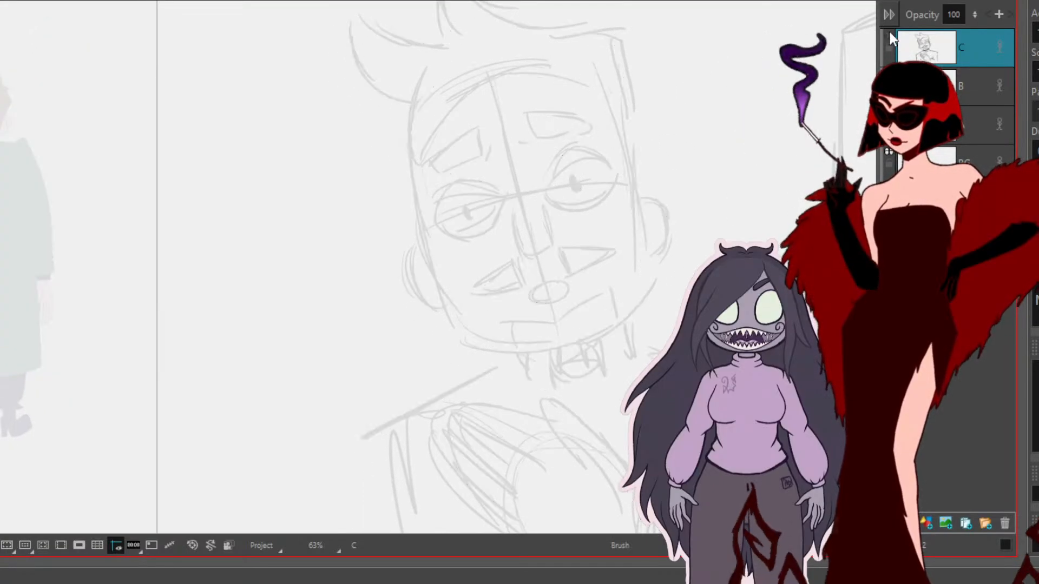
left_click(889, 34)
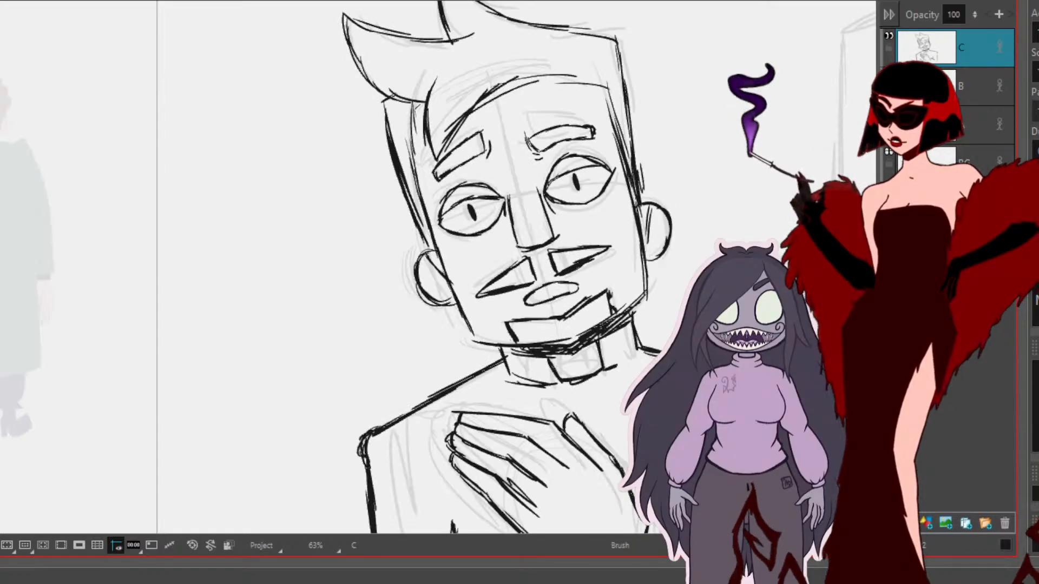
left_click(889, 34)
left_click(890, 35)
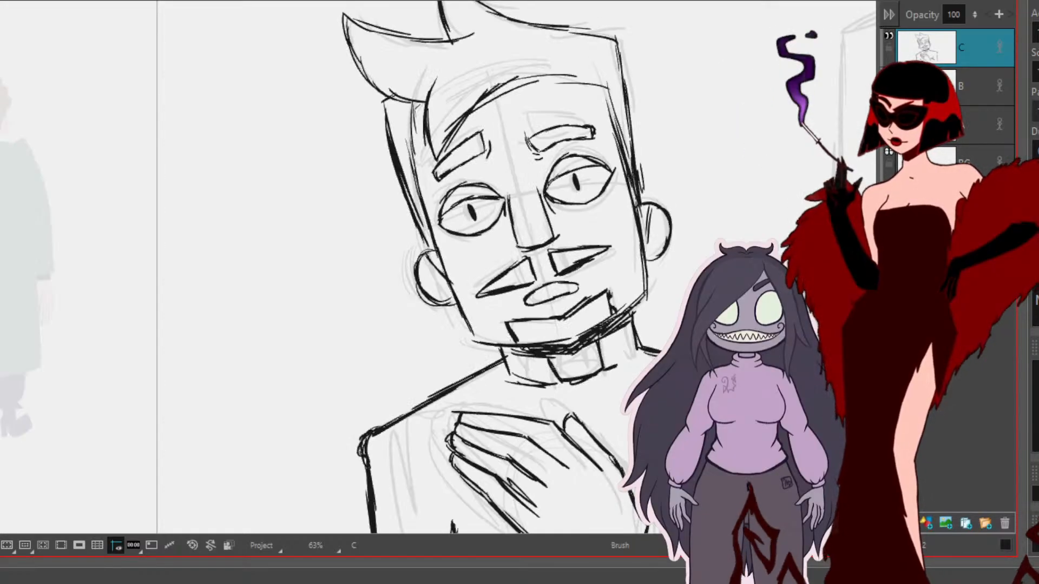
scroll(515, 221, "down", 3)
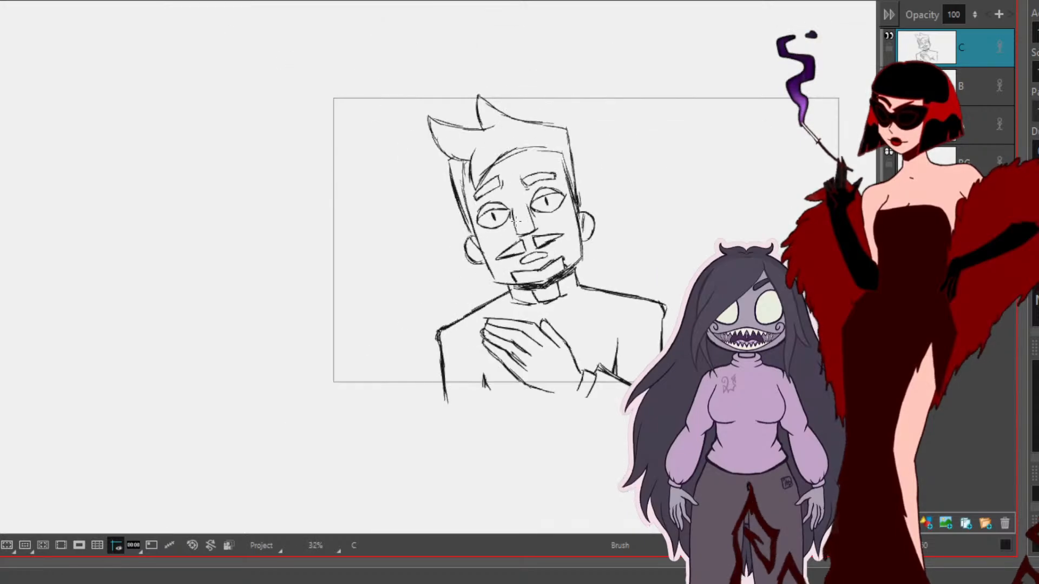
Step: On a new layer, draw the slanted top and upright edge of the background shape beside the character
left_click(889, 74)
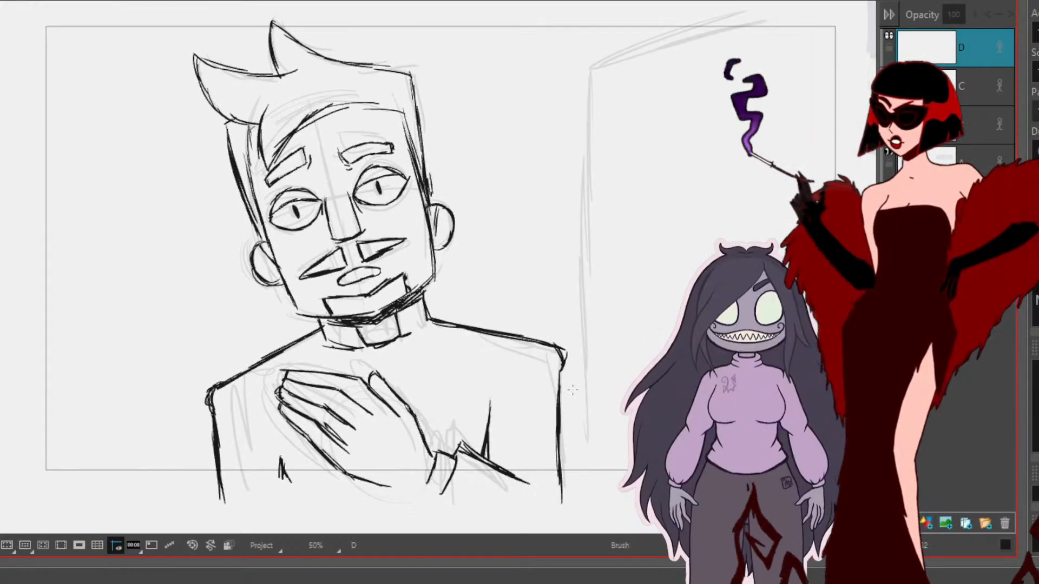
mouse_move(846, 52)
left_mouse_down()
mouse_move(721, 136)
mouse_move(710, 238)
left_mouse_up()
left_click_drag(719, 157, 710, 257)
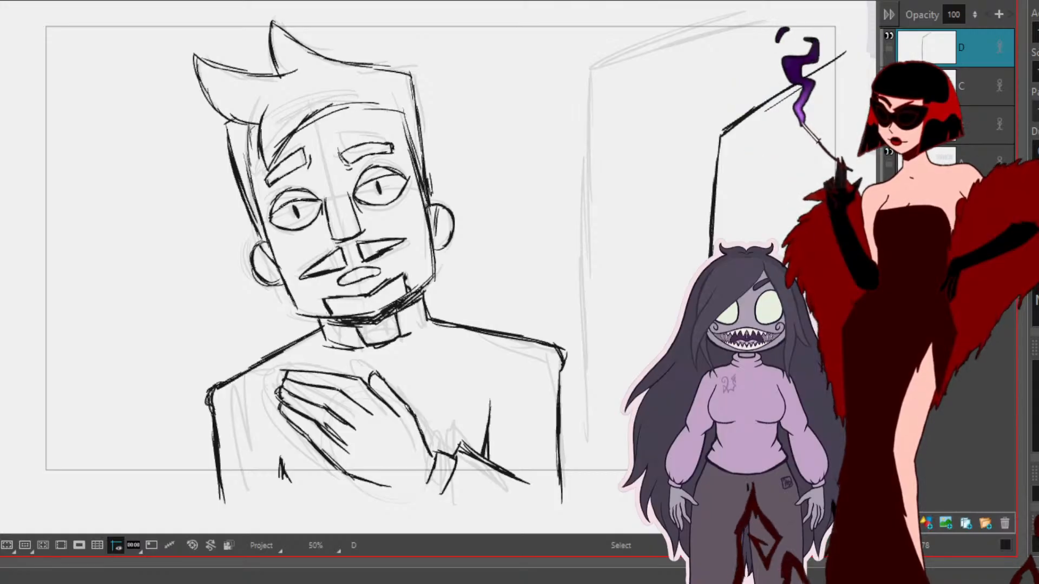
key("alt+b")
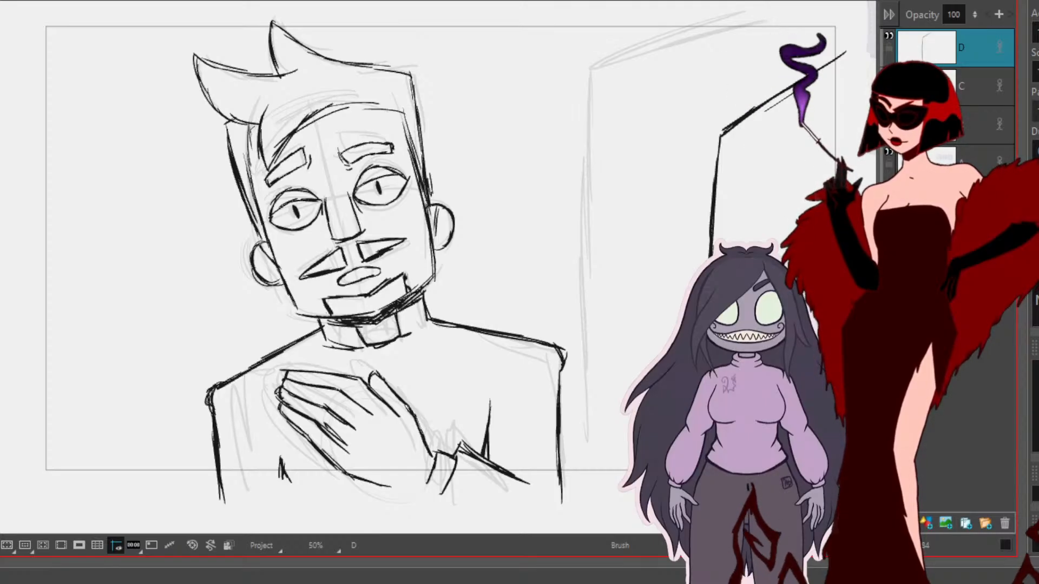
Step: Hide the rough sketch layer and merge the background-shape layer with the character drawing
left_click(891, 152)
left_click(890, 151)
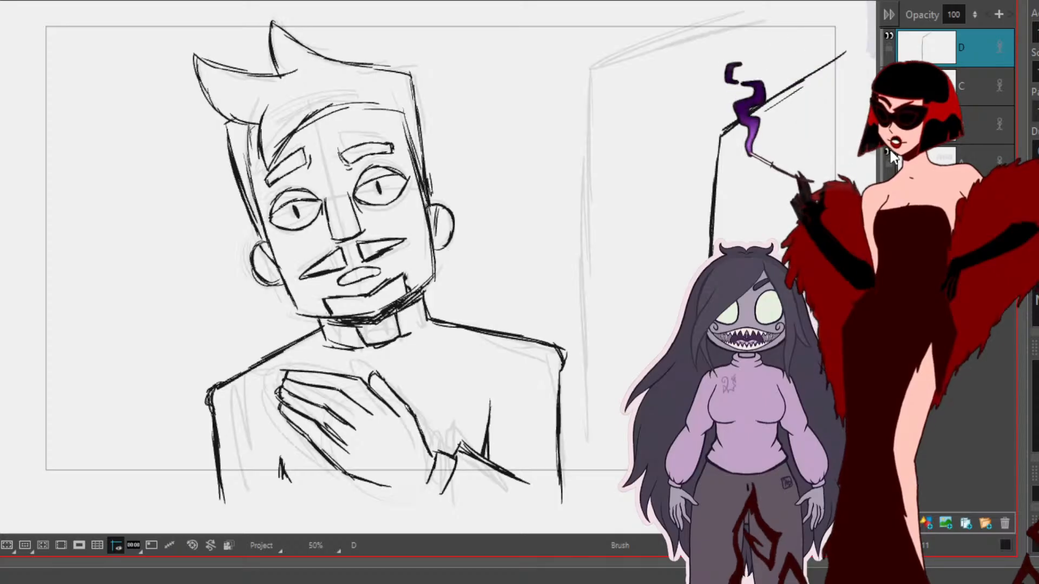
left_click(891, 152)
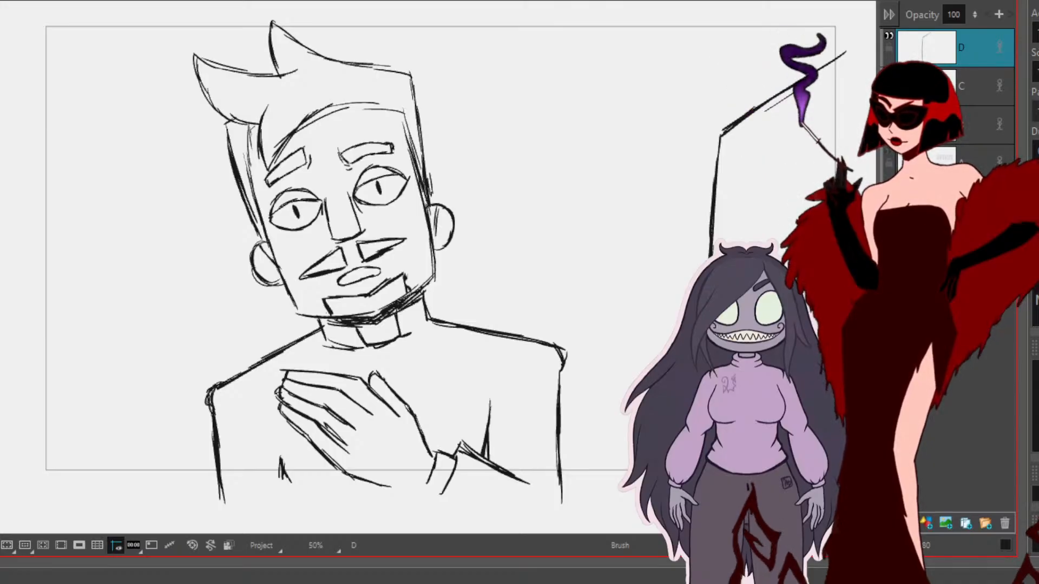
key("ctrl+e")
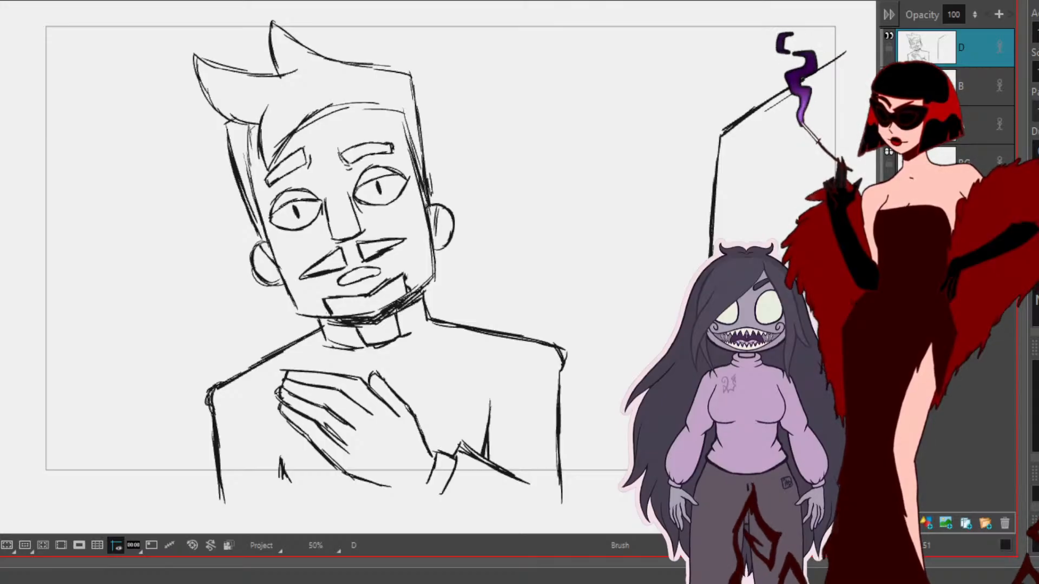
Step: Leave the finished character panel and switch to an empty storyboard panel
scroll(352, 190, "down", 1)
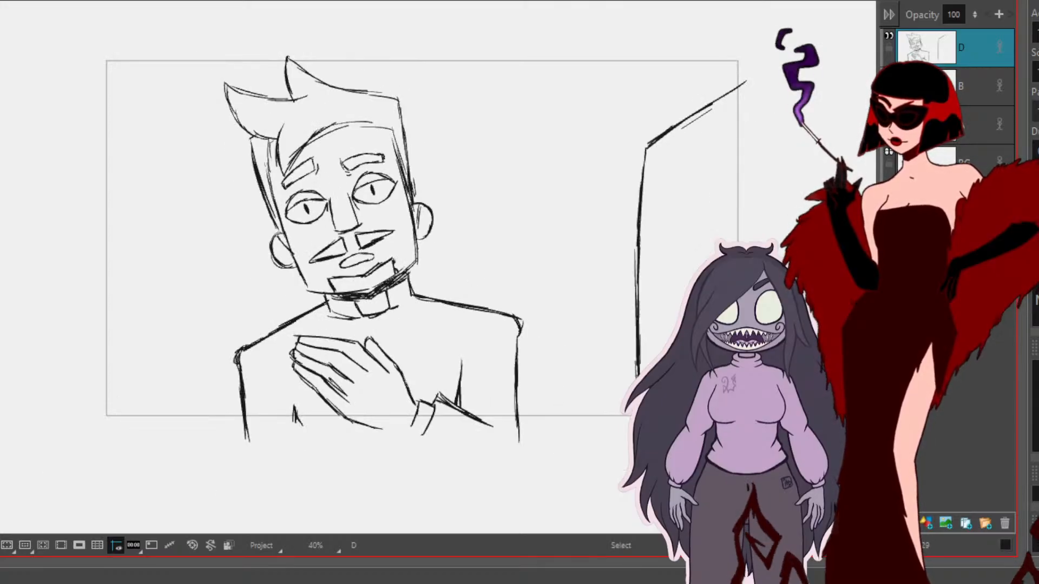
left_click_drag(853, 170, 532, 225)
left_click(794, 142)
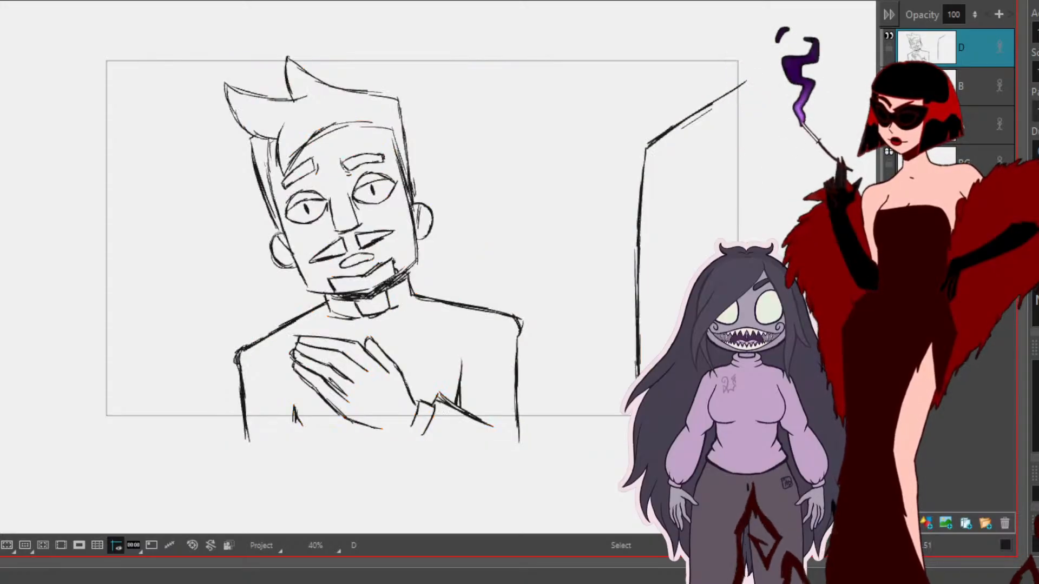
left_click(974, 125)
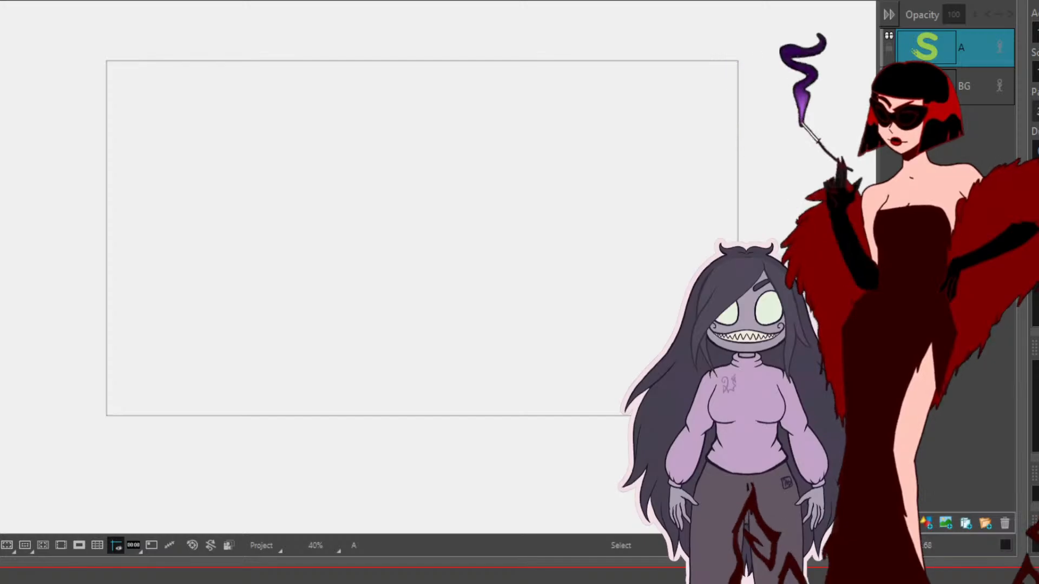
Step: Paste the copied character drawing into the empty panel and delete its shoulders, body and hand
key("ctrl+v")
left_click(520, 326)
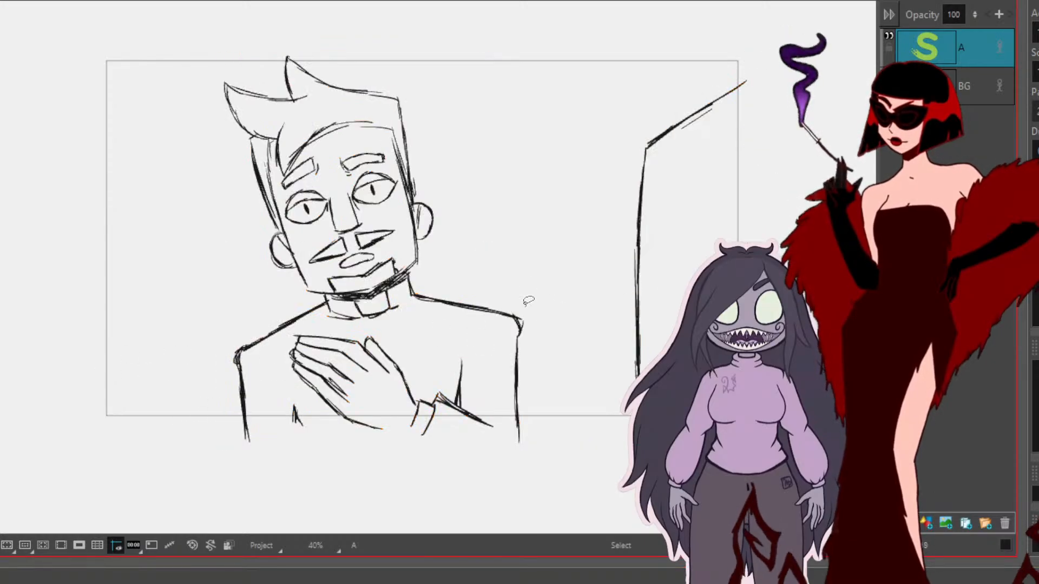
left_click_drag(474, 357, 595, 424)
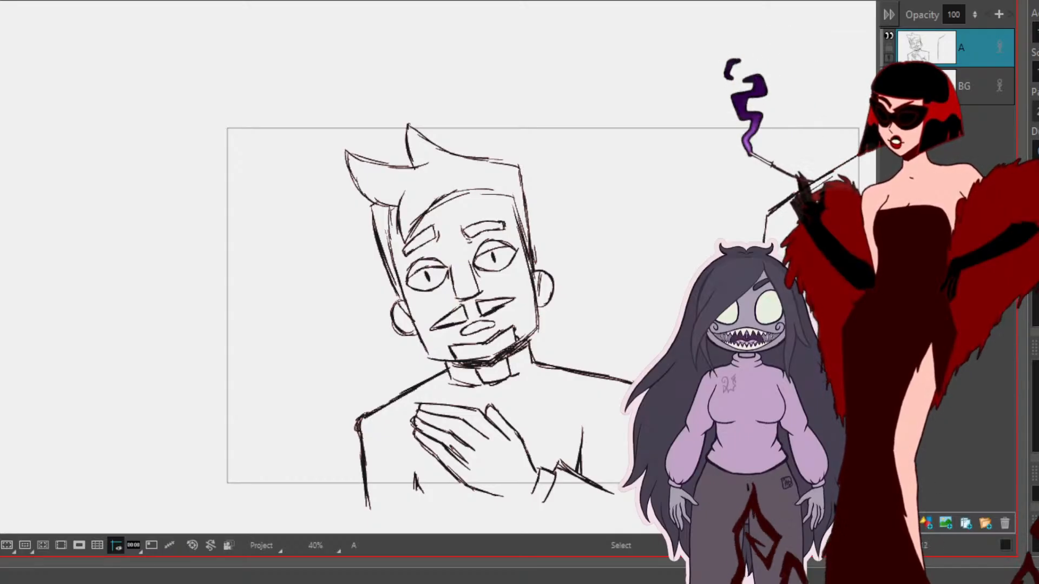
left_click_drag(653, 361, 572, 337)
mouse_move(544, 375)
left_mouse_down()
mouse_move(267, 496)
mouse_move(458, 528)
left_mouse_up()
key("Delete")
Step: Move the copied head toward the panel's center and rotate it upright
mouse_move(632, 328)
left_mouse_down()
mouse_move(353, 96)
mouse_move(446, 467)
left_mouse_up()
mouse_move(566, 114)
left_mouse_down()
mouse_move(613, 146)
mouse_move(599, 135)
left_mouse_up()
left_click_drag(480, 264, 574, 237)
left_click(664, 218)
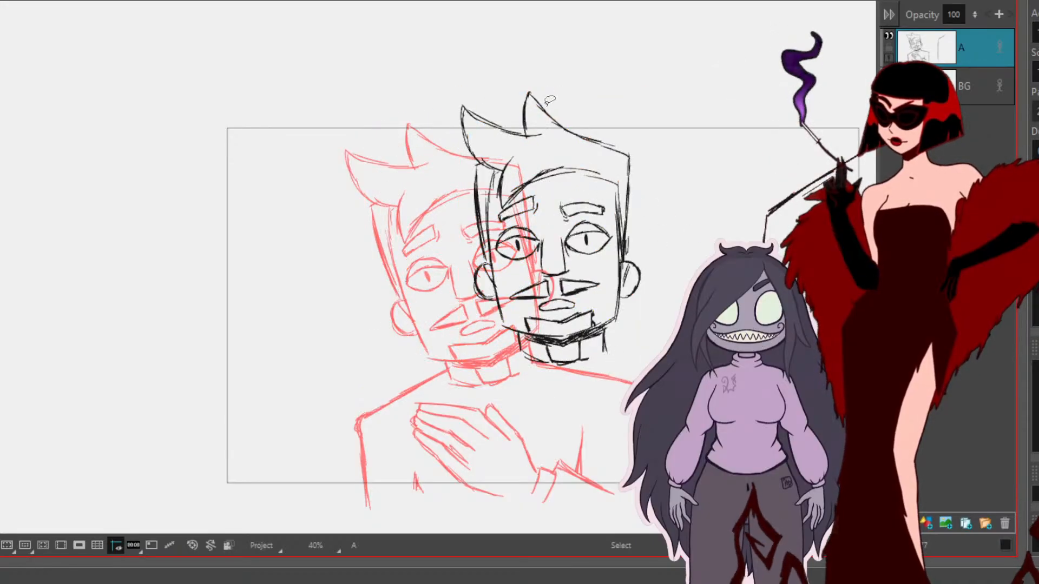
Step: Reposition the two eyebrows slightly on the copied face
scroll(610, 168, "up", 5)
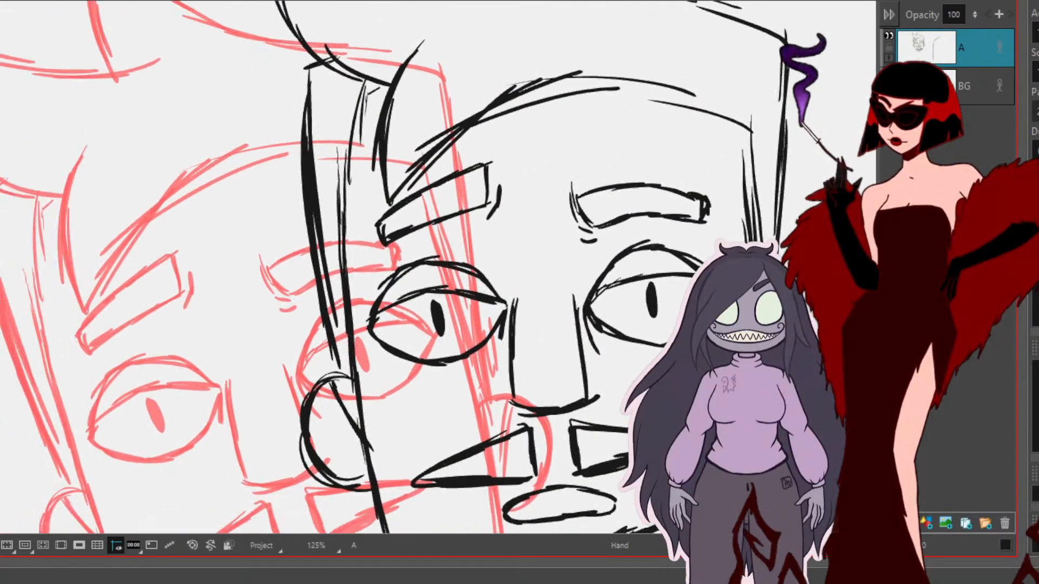
mouse_move(569, 188)
left_mouse_down()
mouse_move(740, 211)
mouse_move(705, 126)
left_mouse_up()
left_click_drag(727, 172, 724, 151)
left_click_drag(625, 219, 624, 227)
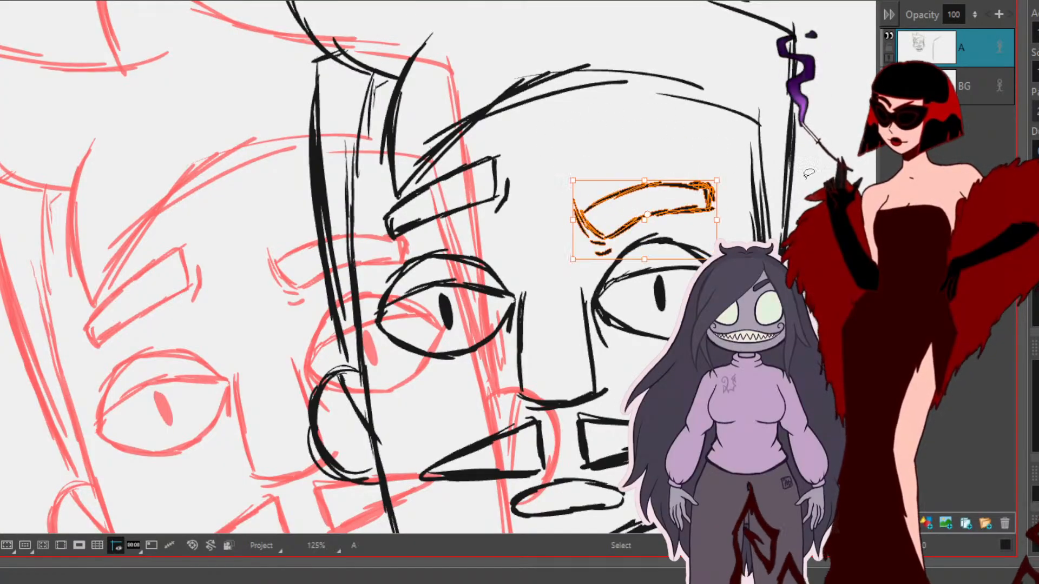
left_click(507, 214)
mouse_move(469, 149)
left_mouse_down()
mouse_move(485, 219)
mouse_move(528, 184)
left_mouse_up()
mouse_move(521, 255)
left_mouse_down()
mouse_move(450, 291)
mouse_move(478, 265)
left_mouse_up()
left_click(817, 162)
Step: Adjust the upper and lower eyelid lines of the eye nearest the rough sketch
left_click(529, 218)
mouse_move(416, 252)
left_mouse_down()
mouse_move(407, 285)
mouse_move(485, 277)
mouse_move(457, 254)
left_mouse_up()
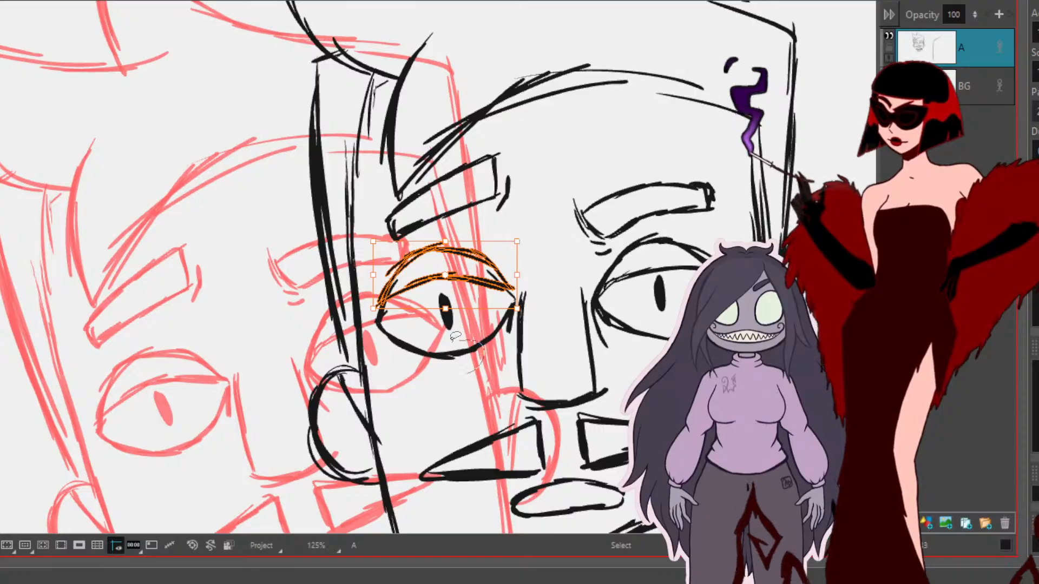
left_click(468, 353)
left_click_drag(468, 352, 468, 355)
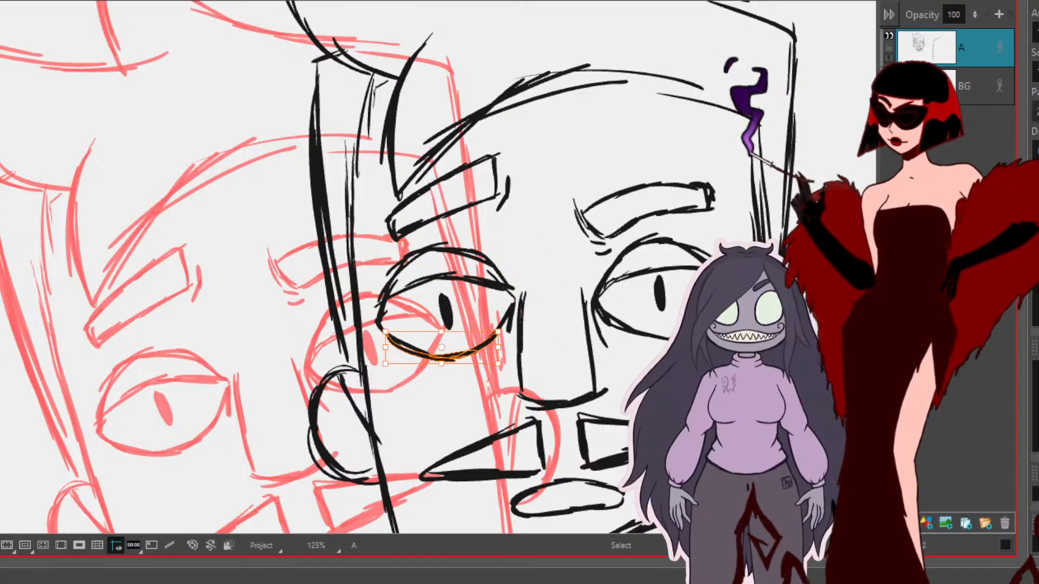
Step: Tilt the eyebrow farthest from the rough sketch and adjust the lower eyelid beneath it
left_click(585, 217)
mouse_move(561, 177)
left_mouse_down()
mouse_move(592, 254)
mouse_move(640, 220)
mouse_move(670, 217)
mouse_move(598, 254)
mouse_move(644, 215)
mouse_move(728, 210)
mouse_move(630, 158)
left_mouse_up()
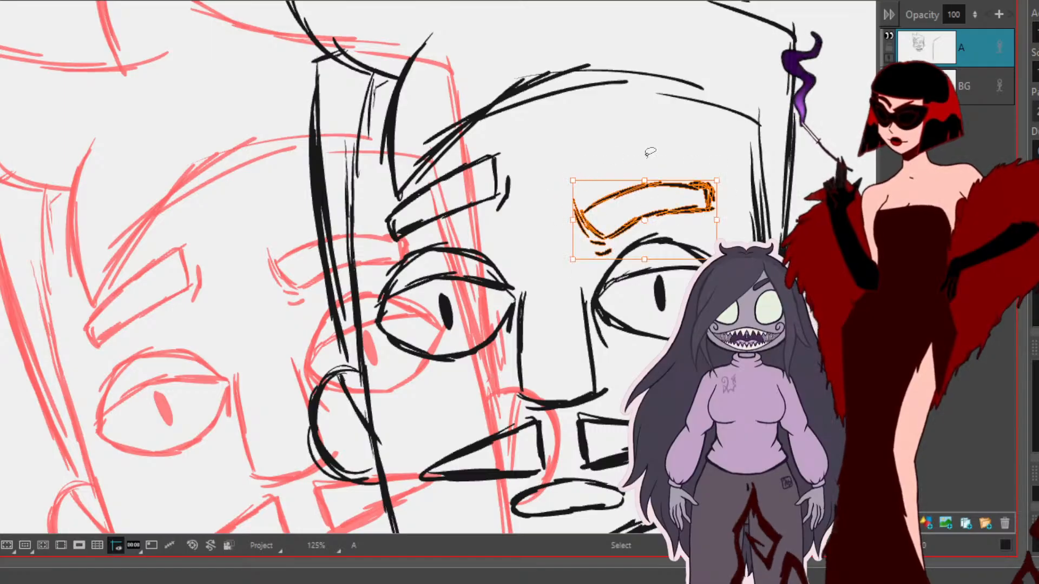
left_click_drag(730, 174, 723, 167)
left_click_drag(618, 238, 618, 239)
left_click(565, 196)
mouse_move(700, 270)
left_mouse_down()
mouse_move(705, 247)
mouse_move(691, 271)
left_mouse_up()
left_click_drag(658, 344, 680, 332)
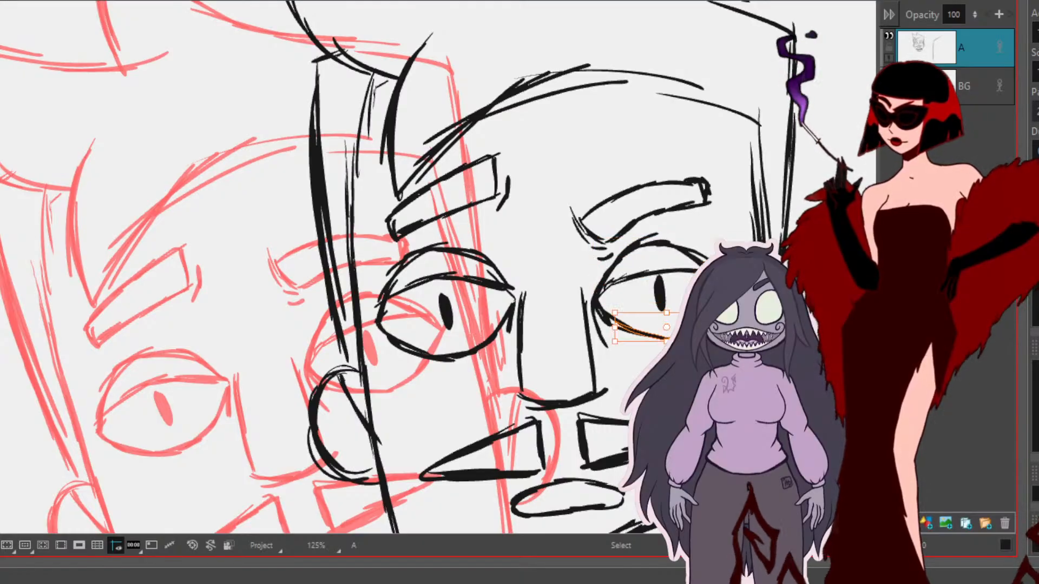
key("alt+b")
key("alt+s")
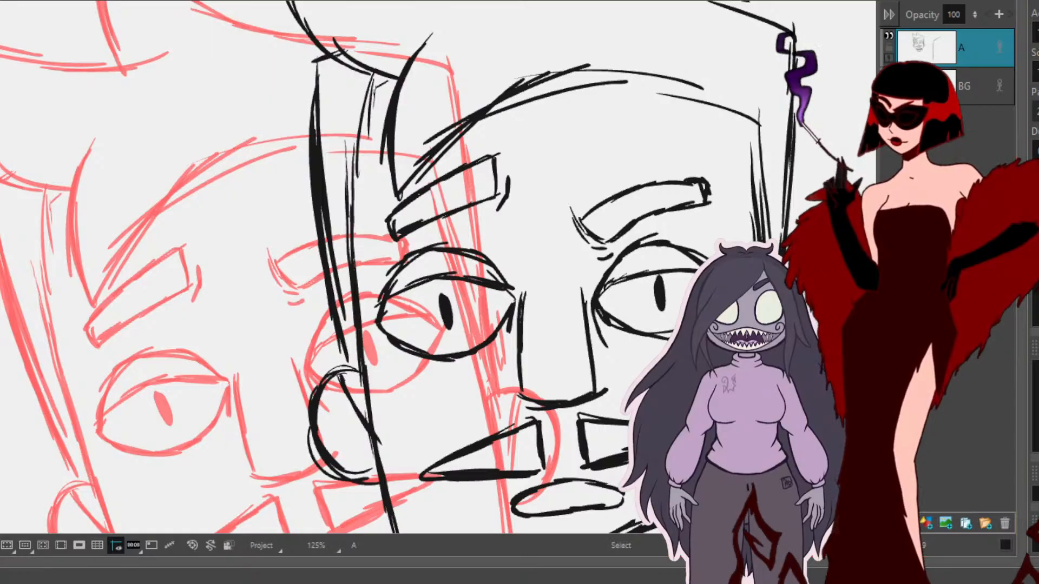
key("alt+b")
scroll(529, 267, "down", 5)
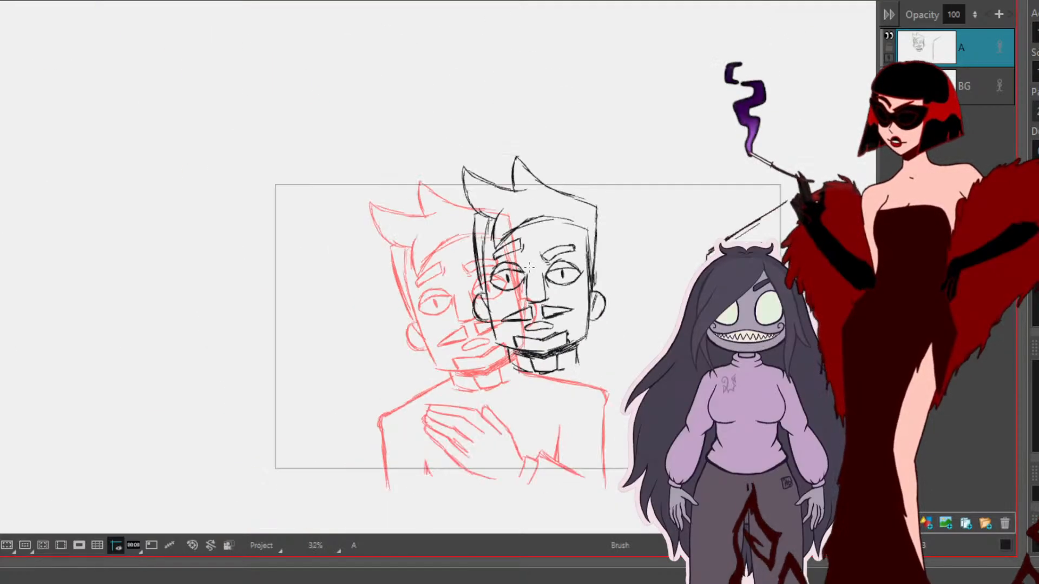
scroll(530, 268, "up", 1)
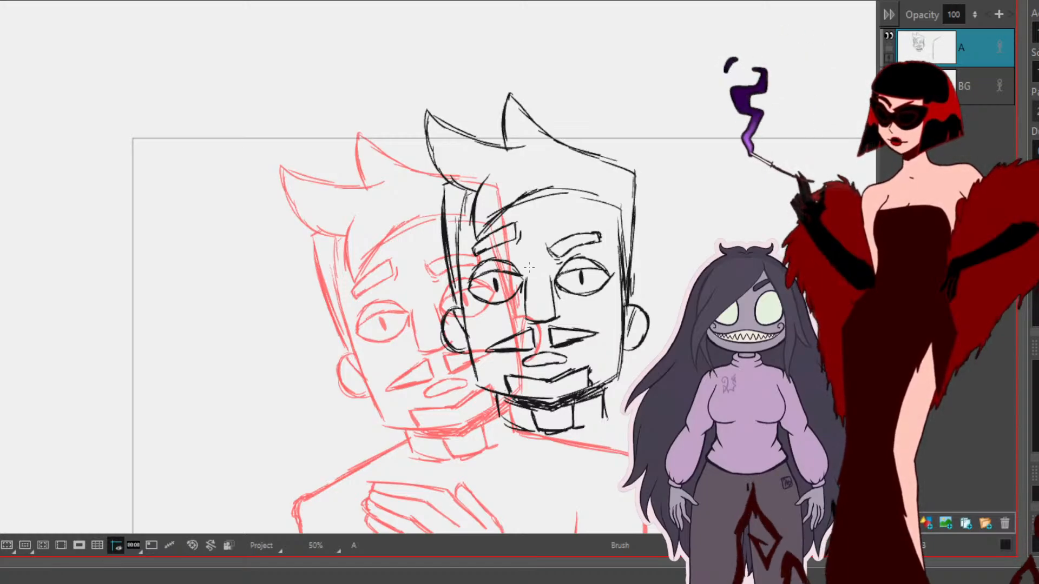
Step: Delete the slanted top and upper part of the upright background line from the copied drawing
left_click_drag(603, 393, 471, 251)
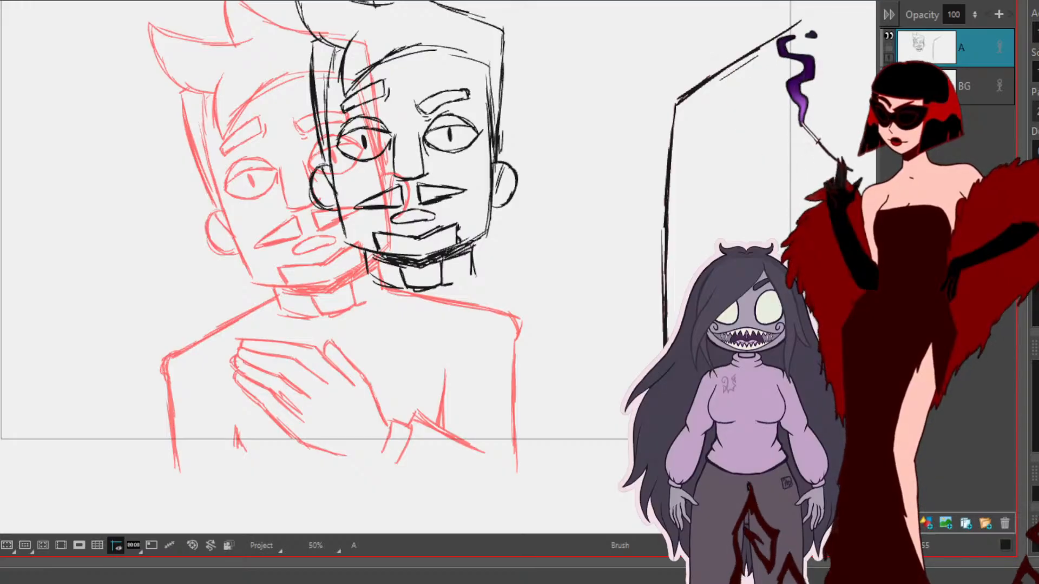
key("alt+s")
left_click_drag(652, 167, 569, 247)
left_click_drag(699, 135, 743, 69)
key("Delete")
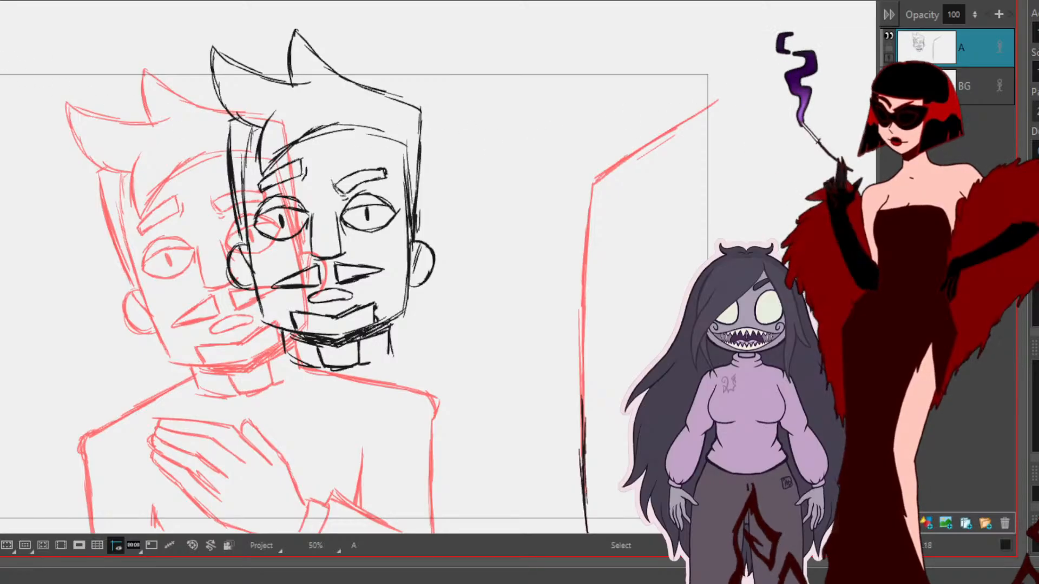
left_click_drag(621, 390, 694, 322)
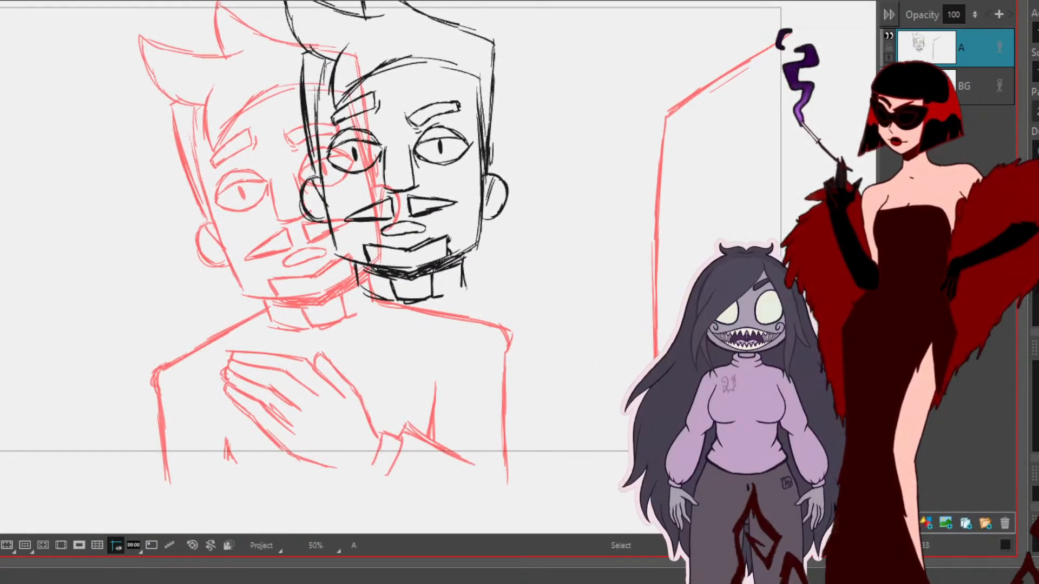
Step: Draw a slanted line in several strokes beside the rough background edge and shift it closer to the head
left_click_drag(635, 239, 659, 356)
left_click_drag(642, 259, 659, 355)
left_click_drag(634, 288, 656, 356)
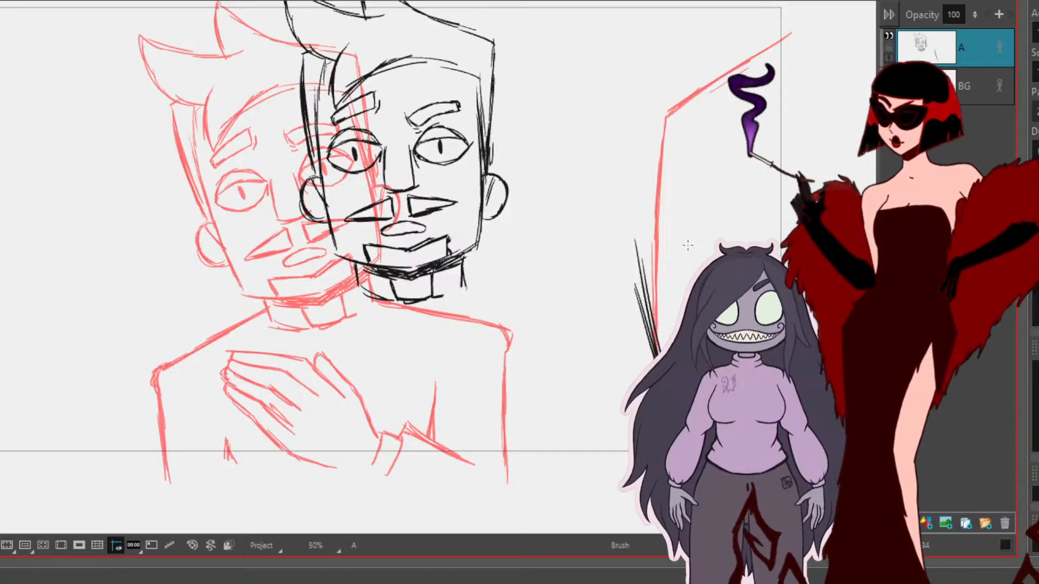
mouse_move(689, 385)
left_mouse_down()
mouse_move(624, 421)
mouse_move(585, 411)
left_mouse_up()
mouse_move(563, 226)
left_mouse_down()
mouse_move(600, 390)
mouse_move(563, 231)
left_mouse_up()
left_click_drag(529, 368, 478, 372)
left_click(341, 444)
Step: Move the drawn head farther from the rough sketch's face, toward the new slanted line
mouse_move(186, 321)
left_mouse_down()
mouse_move(70, 43)
mouse_move(73, 60)
left_mouse_up()
mouse_move(354, 162)
left_mouse_down()
mouse_move(412, 164)
mouse_move(327, 173)
mouse_move(351, 164)
left_mouse_up()
left_click(533, 366)
Step: Select only the two pupils and shift them toward the slanted line to change the gaze direction
key("Right")
key("Left")
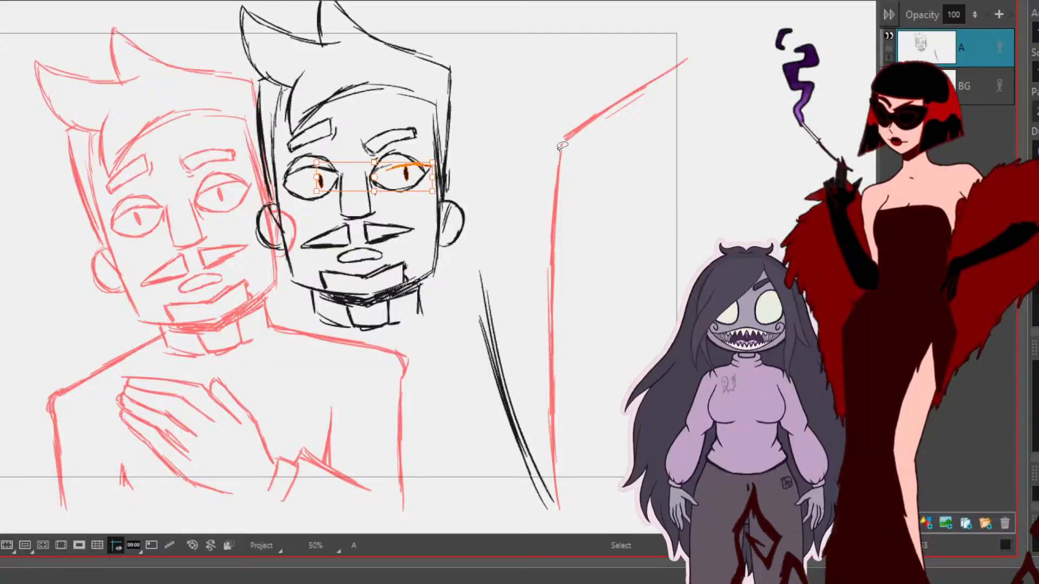
key("Left")
key("Left")
key("Left")
key("Left")
mouse_move(305, 172)
left_mouse_down()
mouse_move(319, 193)
mouse_move(310, 170)
left_mouse_up()
left_click_drag(391, 167, 406, 167)
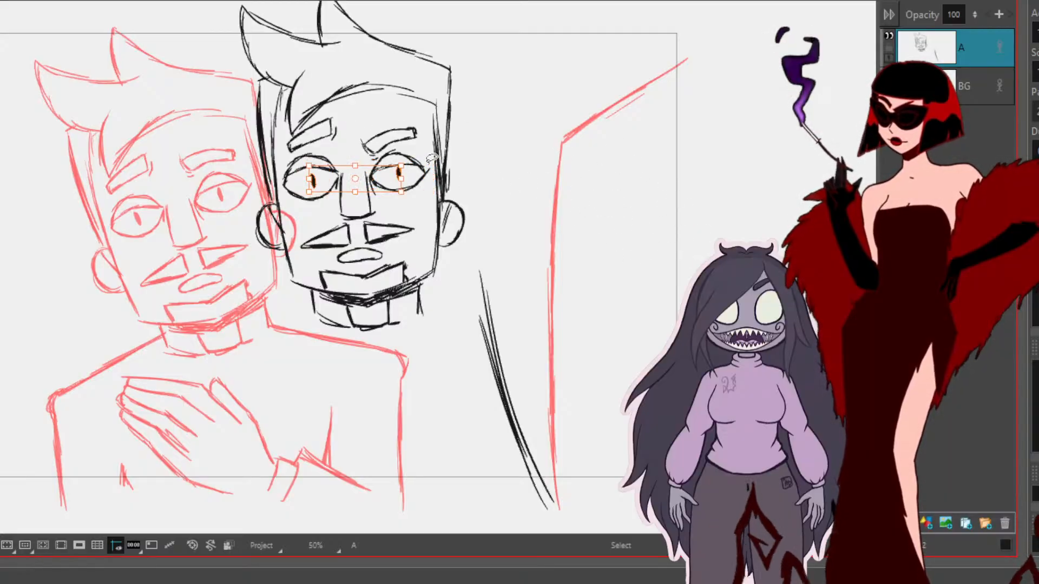
key("Right")
key("Right")
key("Right")
key("Right")
key("Right")
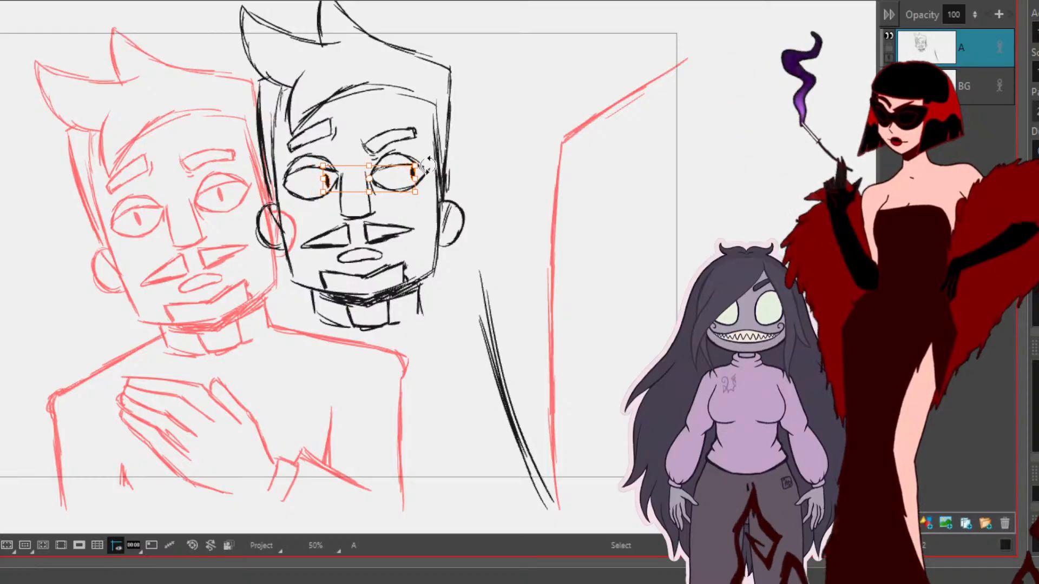
Step: Rotate the whole head so it tilts like the head in the rough sketch
left_click(686, 284)
mouse_move(428, 332)
left_mouse_down()
mouse_move(447, 301)
mouse_move(378, 430)
mouse_move(452, 308)
left_mouse_up()
left_click_drag(474, 345, 498, 310)
left_click(676, 295)
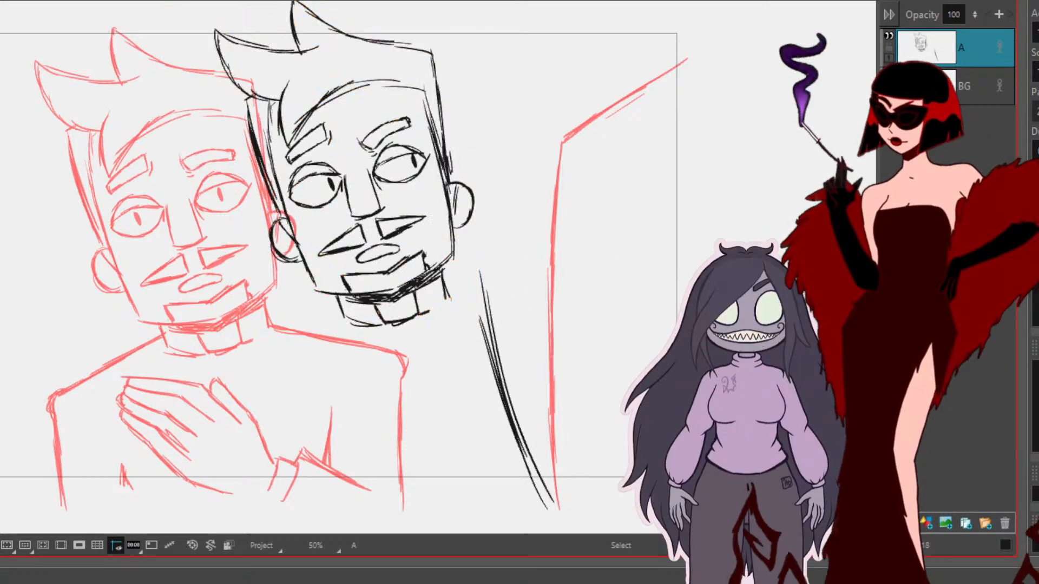
Step: Draw the shoulder and both sides of a sleeve hanging down below the tilted head
key("alt+b")
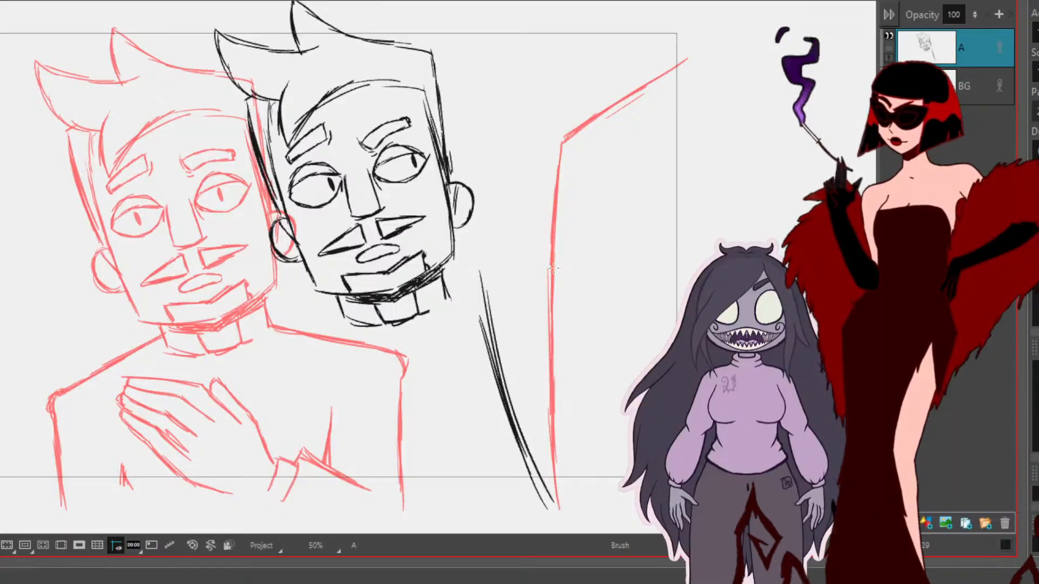
left_click_drag(551, 256, 664, 197)
mouse_move(410, 202)
left_mouse_down()
mouse_move(378, 225)
mouse_move(362, 319)
left_mouse_up()
left_click_drag(380, 226, 344, 389)
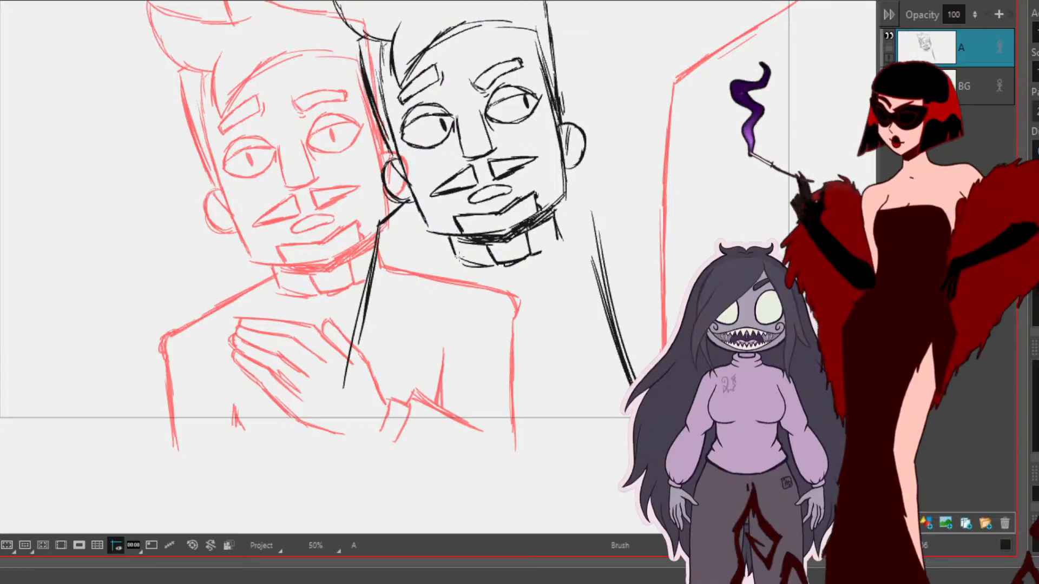
left_click_drag(454, 242, 457, 347)
left_click_drag(458, 269, 460, 356)
left_click_drag(458, 320, 455, 378)
Step: Draw the curved upper and lower rims of the sleeve opening
mouse_move(458, 341)
left_mouse_down()
mouse_move(456, 378)
mouse_move(346, 377)
left_mouse_up()
mouse_move(453, 375)
left_mouse_down()
mouse_move(403, 366)
mouse_move(341, 382)
left_mouse_up()
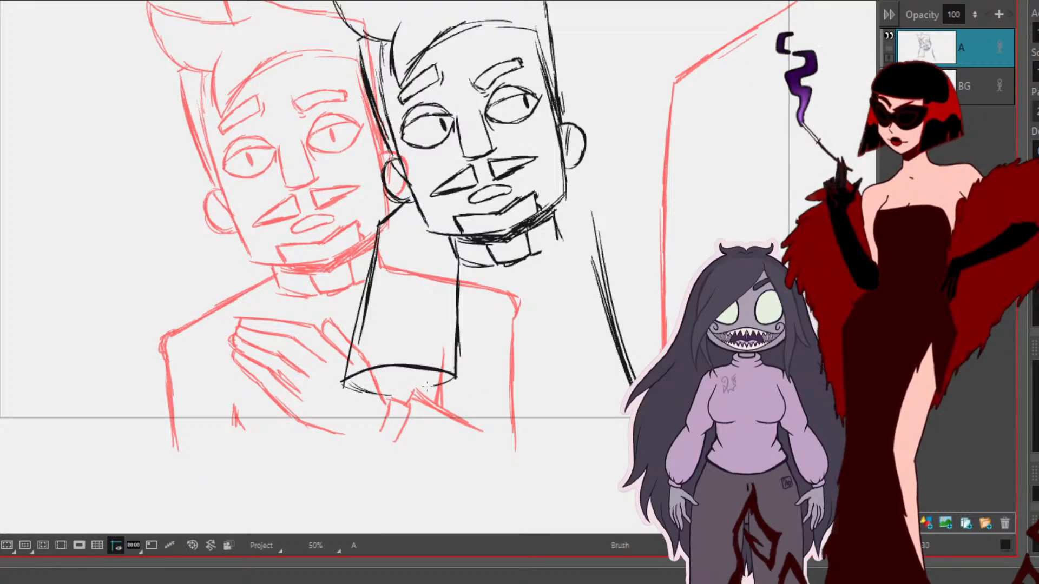
left_click_drag(384, 398, 428, 386)
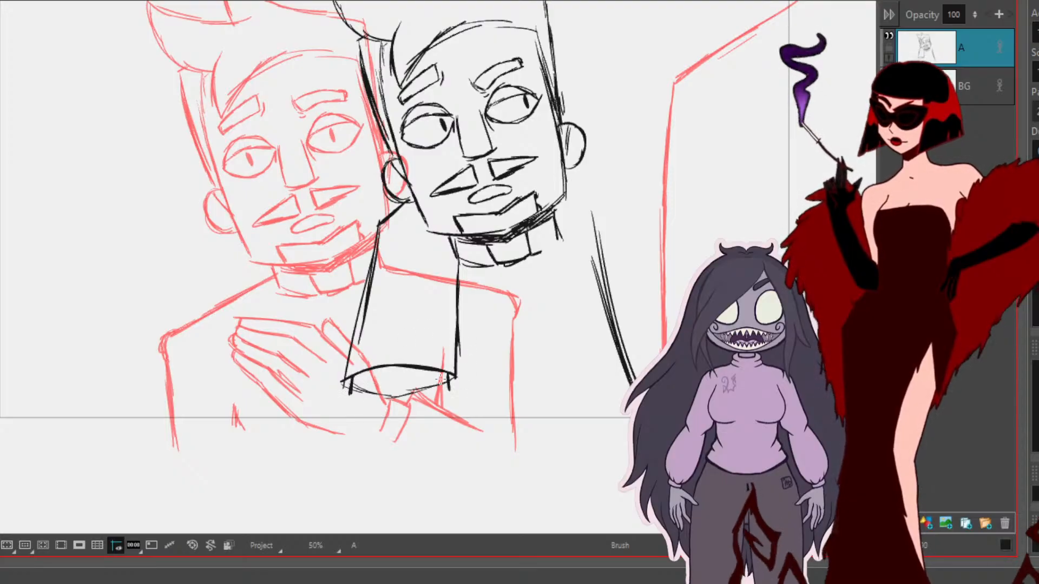
left_click_drag(445, 391, 350, 392)
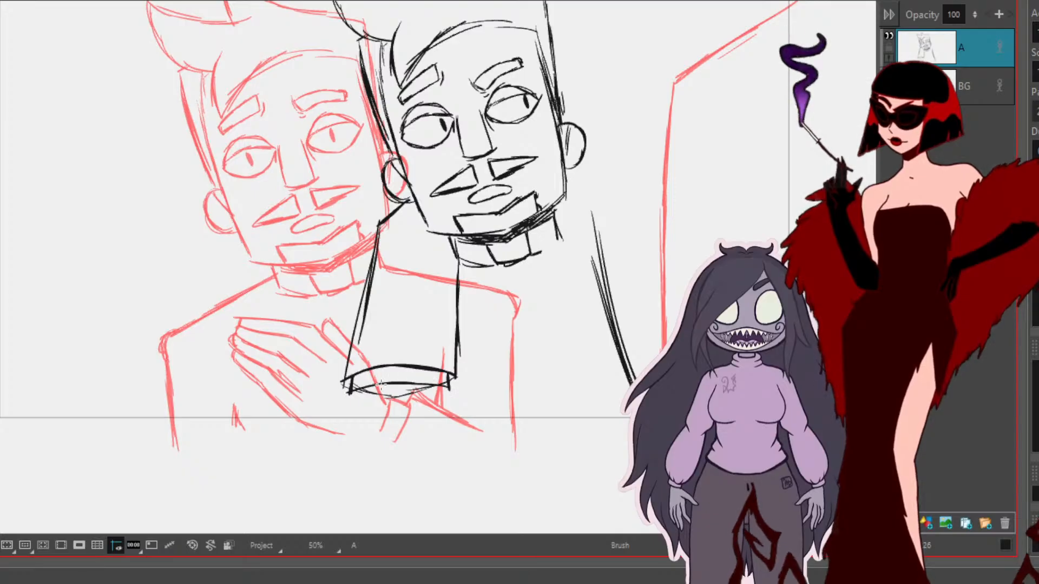
key("ctrl+z")
key("ctrl+z")
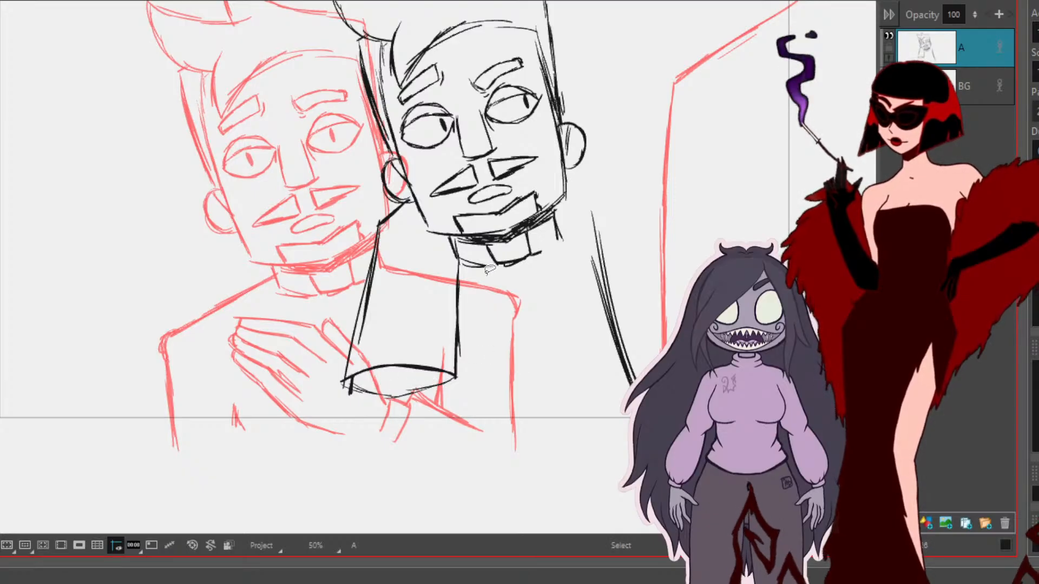
Step: Draw the shirt cuff inside the sleeve opening, erase the excess rim line, and add two short wrist lines below
left_click_drag(357, 389, 357, 378)
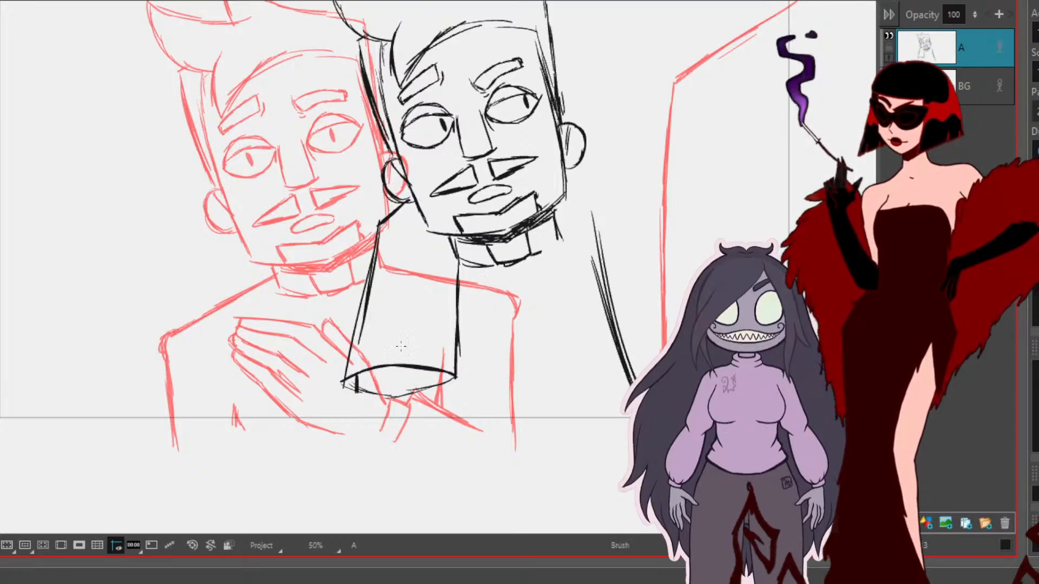
mouse_move(443, 371)
left_mouse_down()
mouse_move(444, 395)
mouse_move(359, 391)
left_mouse_up()
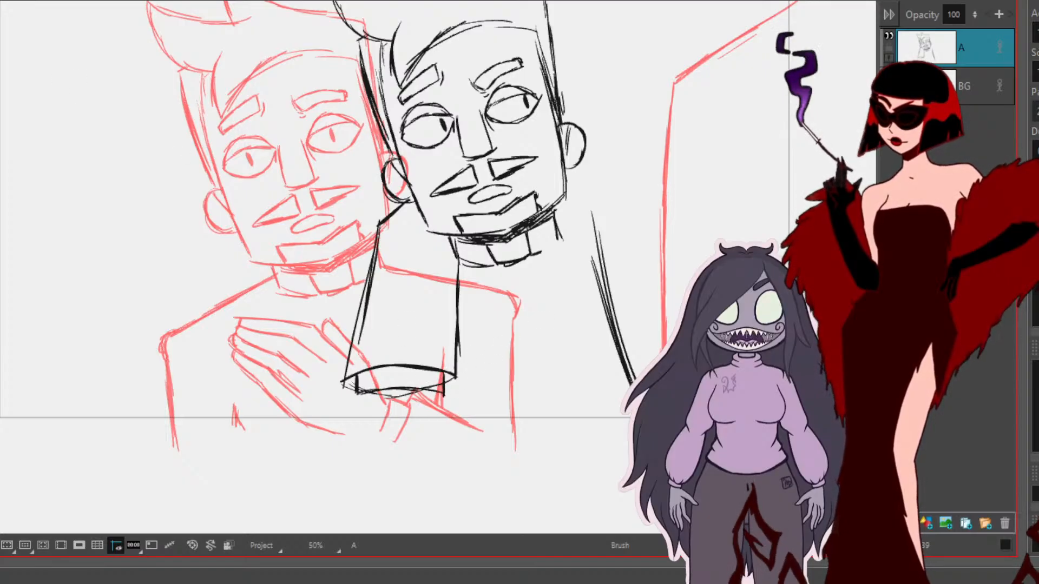
mouse_move(419, 395)
left_mouse_down()
mouse_move(379, 398)
mouse_move(452, 386)
left_mouse_up()
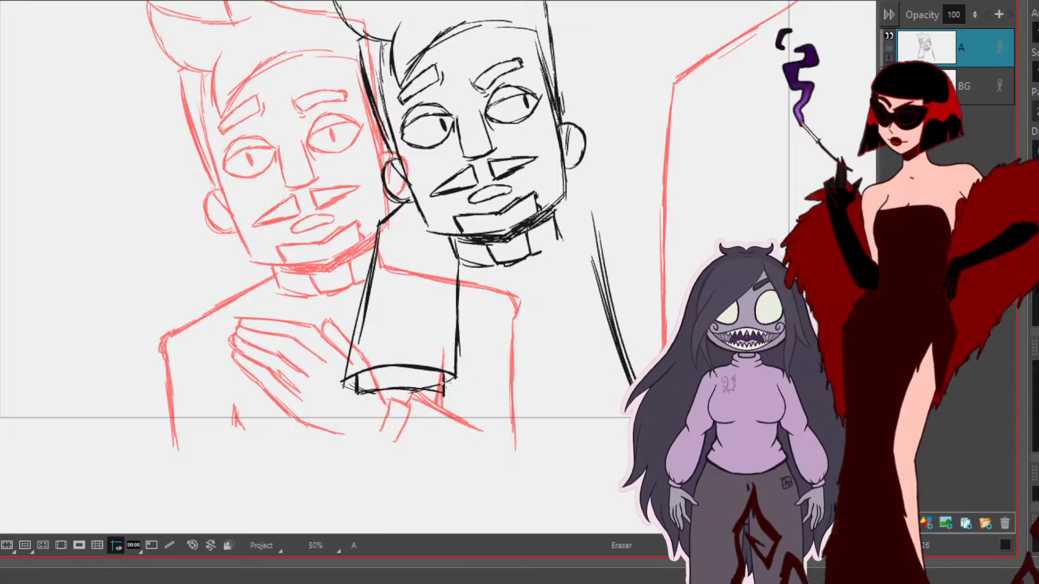
key("alt+b")
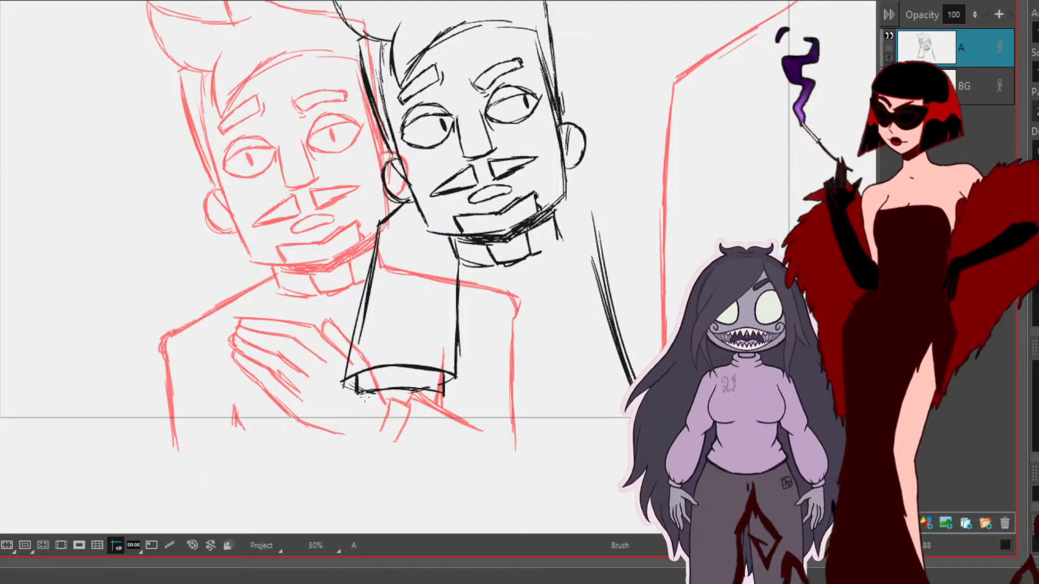
left_click_drag(361, 394, 355, 426)
left_click_drag(433, 394, 442, 420)
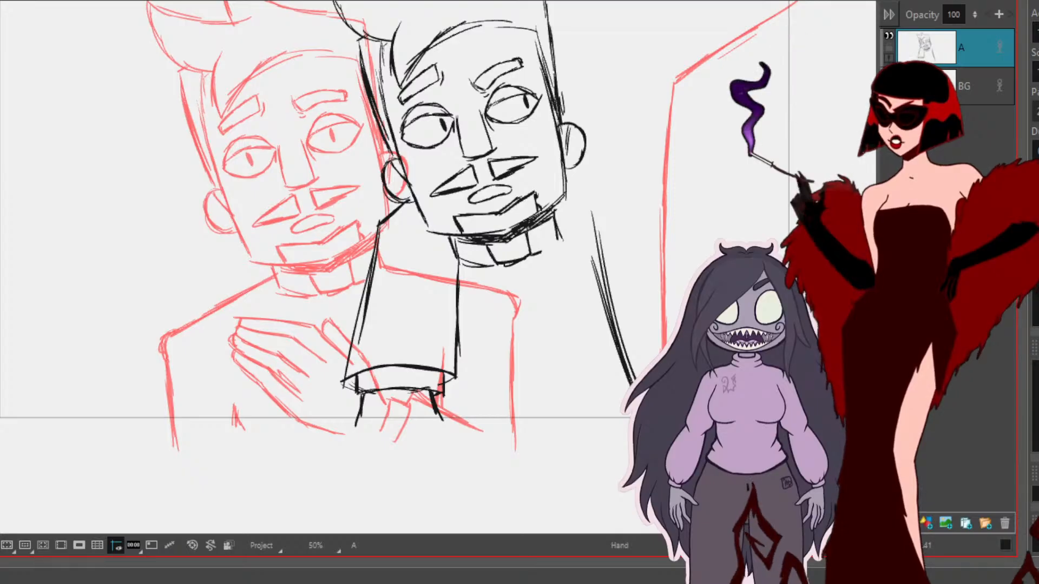
Step: Copy the moustached character's head with its hair and collar from layer D of the two-character panel into the current panel
left_click_drag(784, 288, 594, 337)
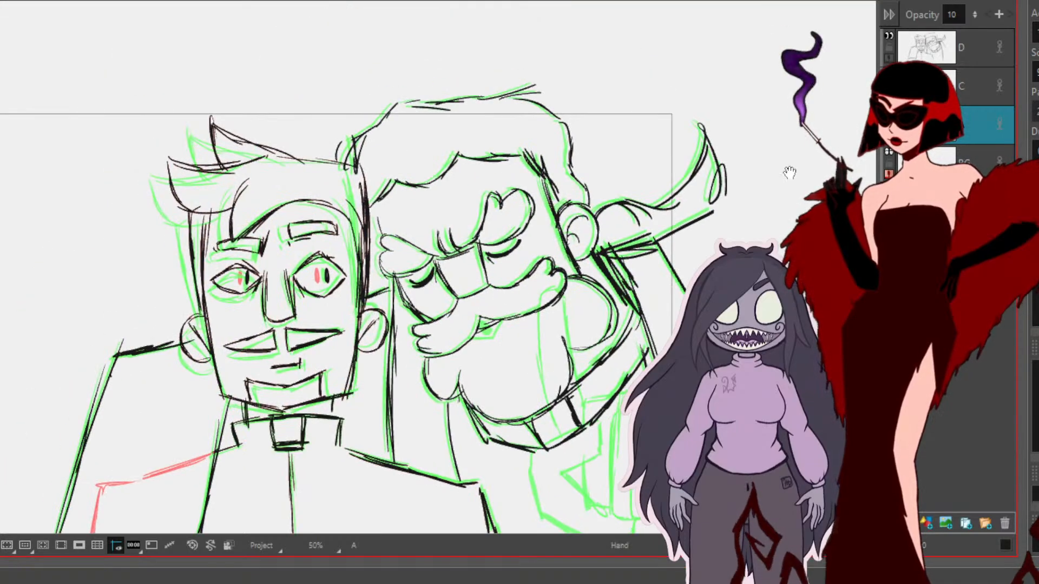
left_click(928, 51)
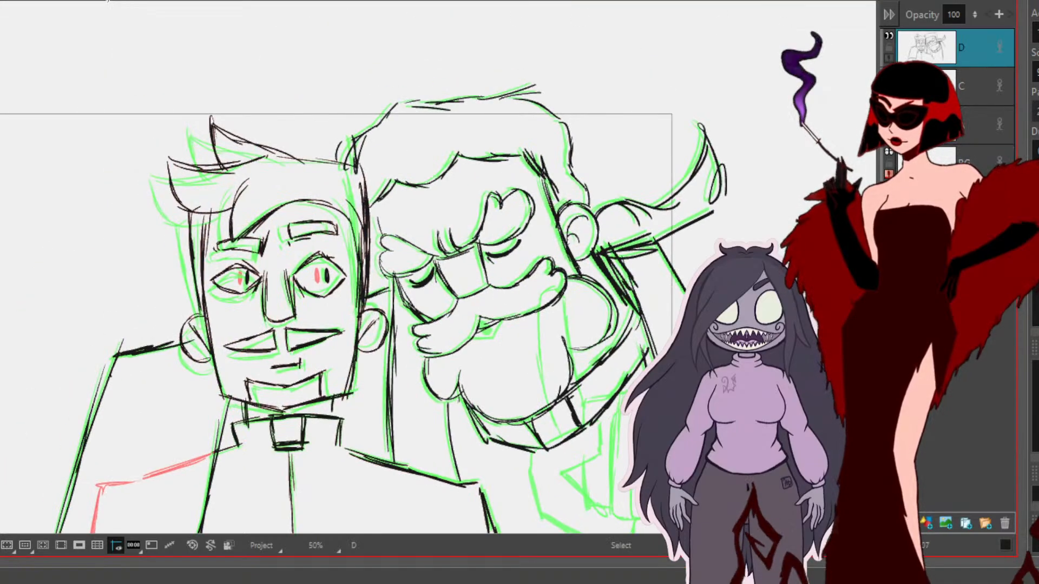
mouse_move(389, 87)
left_mouse_down()
mouse_move(355, 123)
mouse_move(371, 216)
left_mouse_up()
left_click(615, 98)
mouse_move(671, 216)
left_mouse_down()
mouse_move(691, 89)
mouse_move(355, 115)
mouse_move(379, 171)
mouse_move(386, 269)
mouse_move(408, 279)
mouse_move(427, 380)
mouse_move(466, 379)
mouse_move(498, 504)
mouse_move(585, 433)
mouse_move(626, 450)
left_mouse_up()
mouse_move(622, 393)
left_mouse_down()
mouse_move(585, 262)
mouse_move(589, 117)
mouse_move(620, 203)
mouse_move(672, 204)
mouse_move(685, 127)
left_mouse_up()
key("Escape")
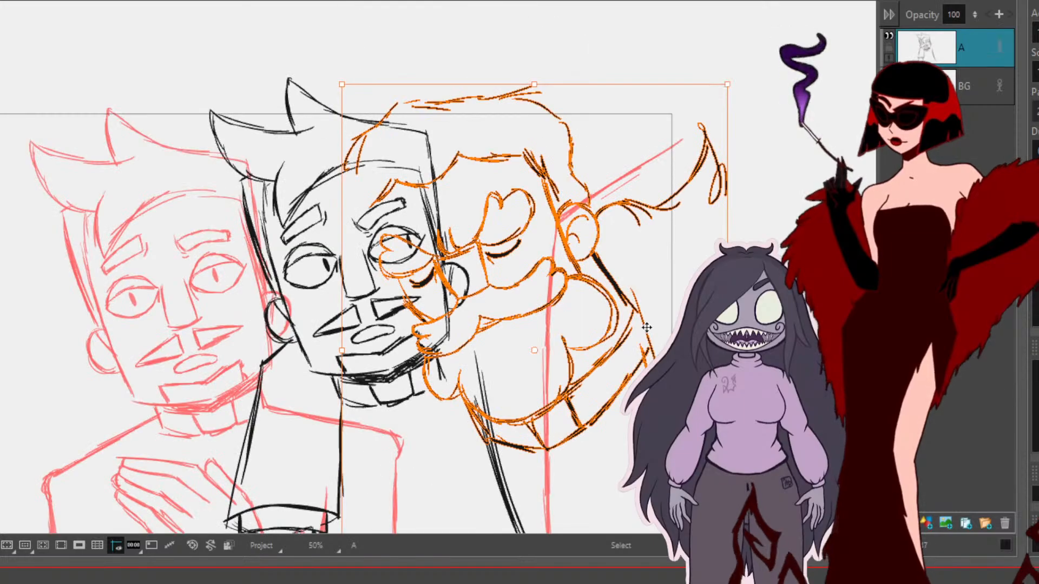
Step: Scale down the pasted moustached head and place it beside the first character's face
left_click_drag(728, 85, 703, 118)
left_click_drag(477, 309, 525, 213)
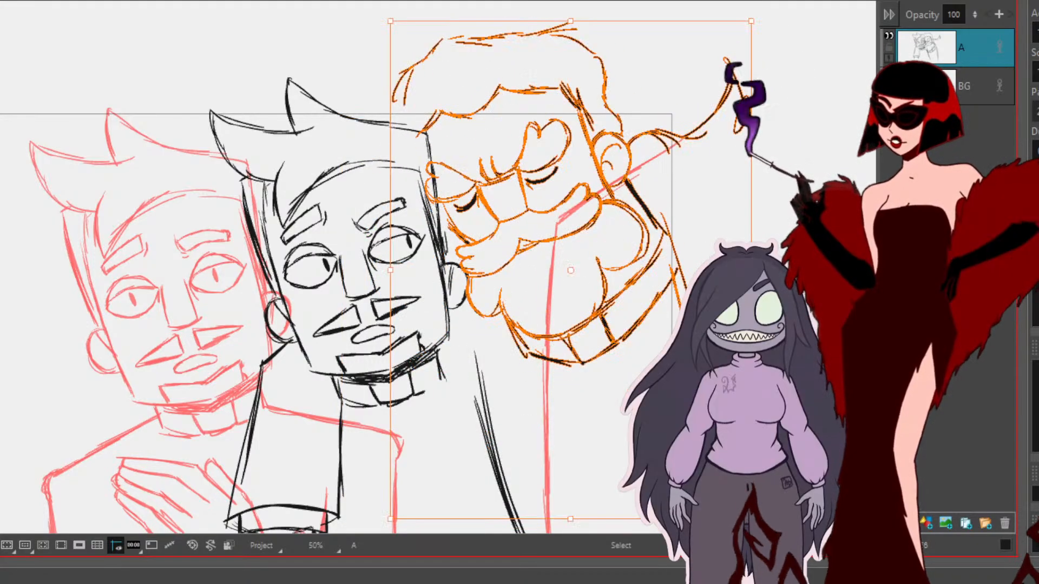
Step: Nudge the pasted moustached head slightly upward beside the first character's face
key("Escape")
left_click_drag(644, 435, 671, 310)
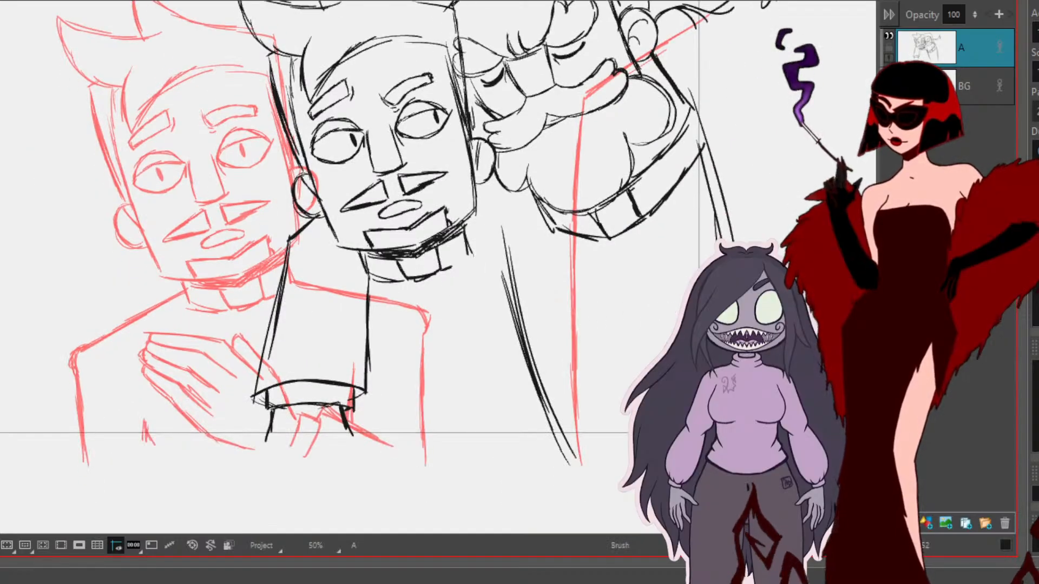
left_click_drag(649, 230, 552, 357)
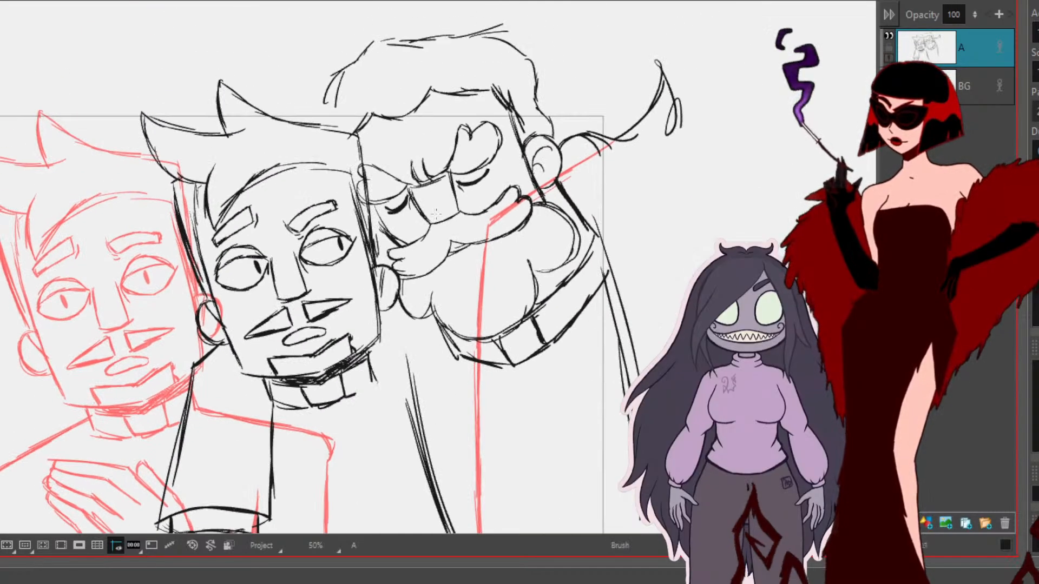
key("alt+s")
mouse_move(386, 243)
left_mouse_down()
mouse_move(402, 280)
mouse_move(628, 461)
mouse_move(545, 11)
mouse_move(325, 119)
left_mouse_up()
left_click_drag(478, 175, 478, 168)
key("period")
key("period")
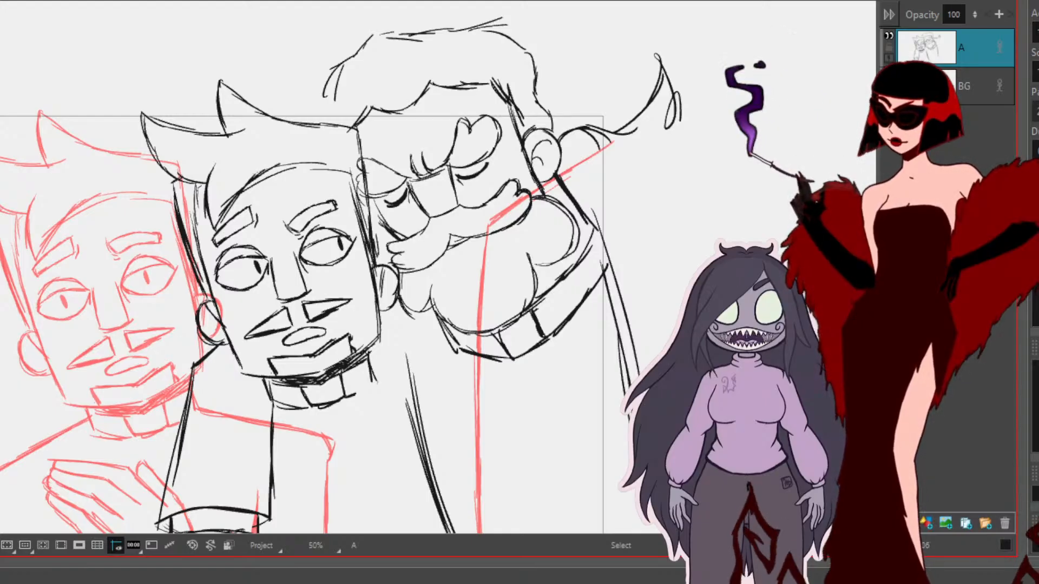
Step: Draw long body lines running down from below the moustached character's collar toward the panel's lower edge
left_click_drag(260, 278, 492, 146)
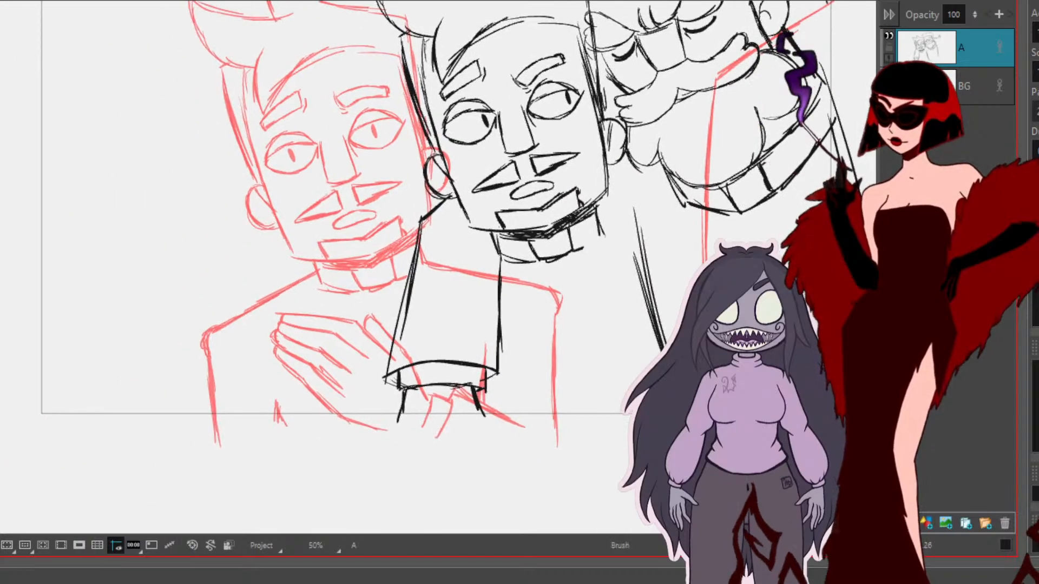
left_click_drag(692, 269, 550, 361)
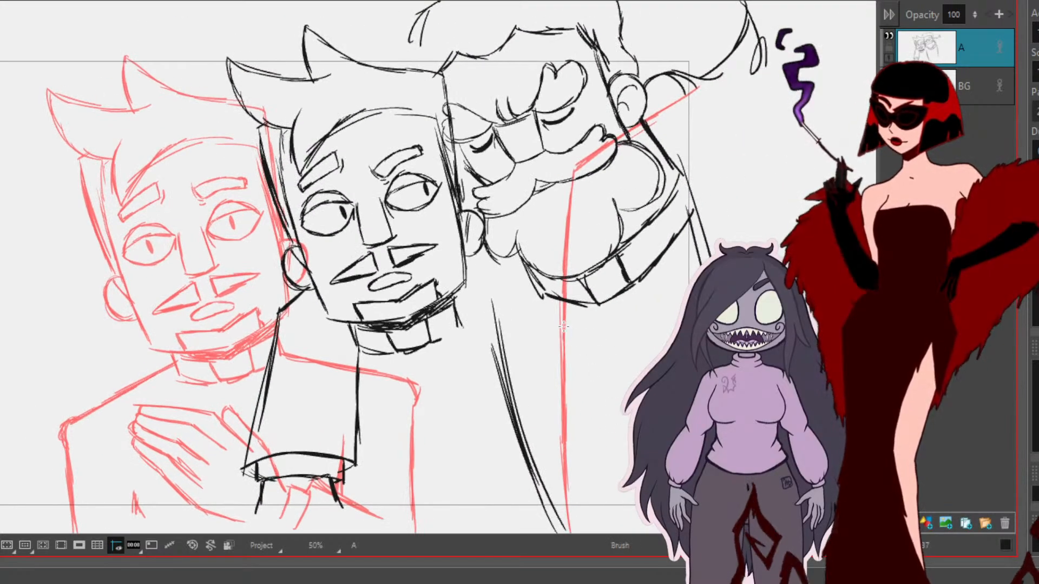
left_click_drag(547, 290, 583, 397)
key("ctrl+z")
left_click_drag(541, 300, 580, 422)
left_click_drag(542, 315, 616, 506)
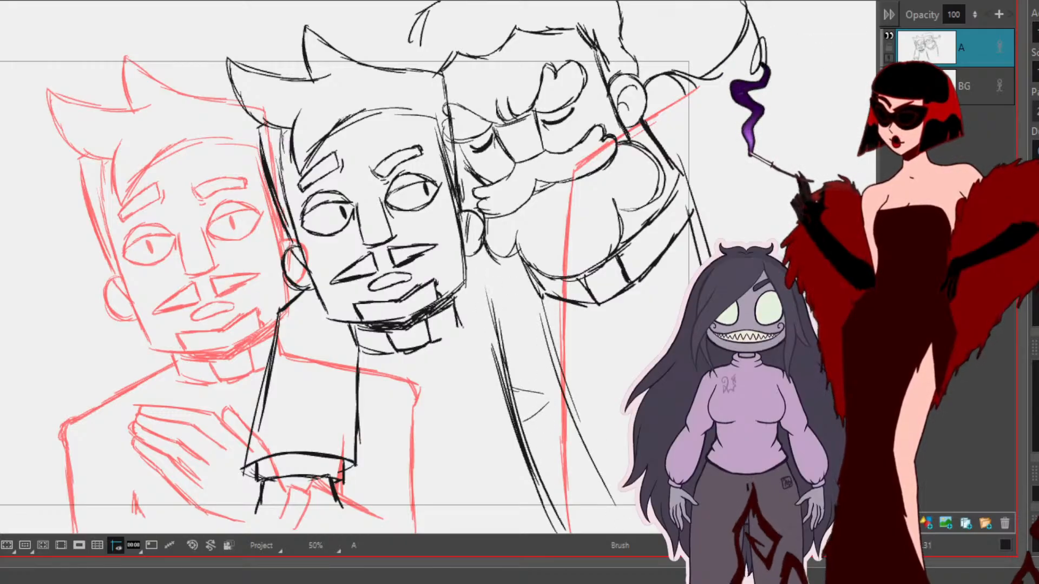
key("ctrl+z")
key("ctrl+z")
left_click_drag(487, 271, 403, 339)
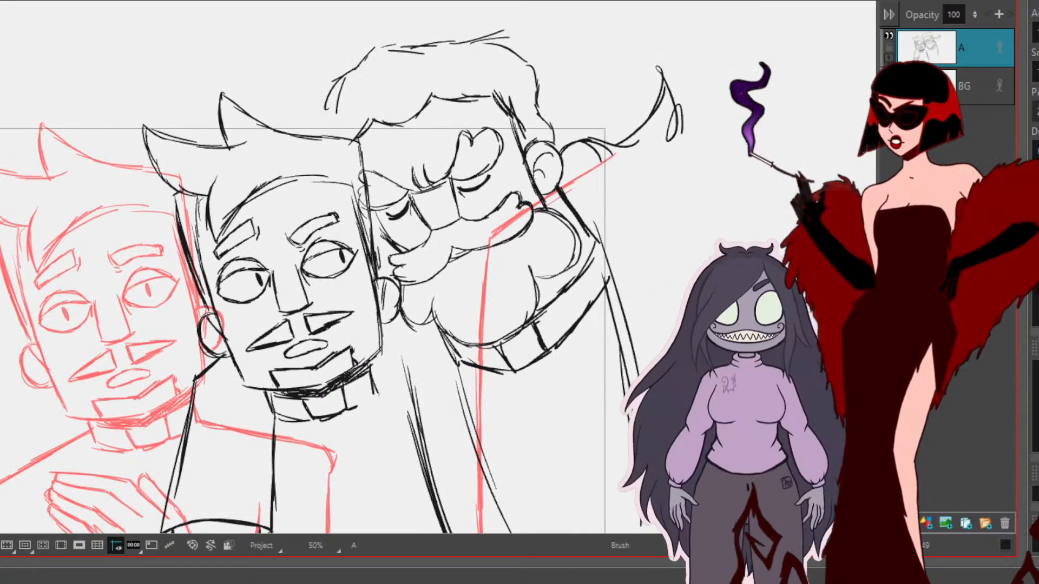
left_click_drag(346, 379, 414, 239)
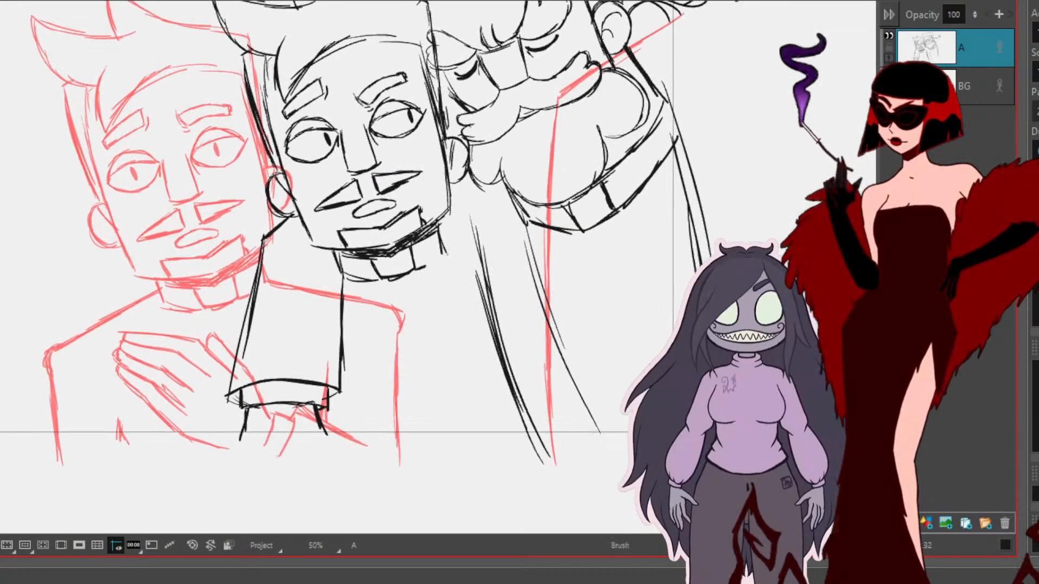
Step: Draw a slanted line with small finger marks behind the outer edge of the first character's sleeve
left_click_drag(611, 327, 790, 300)
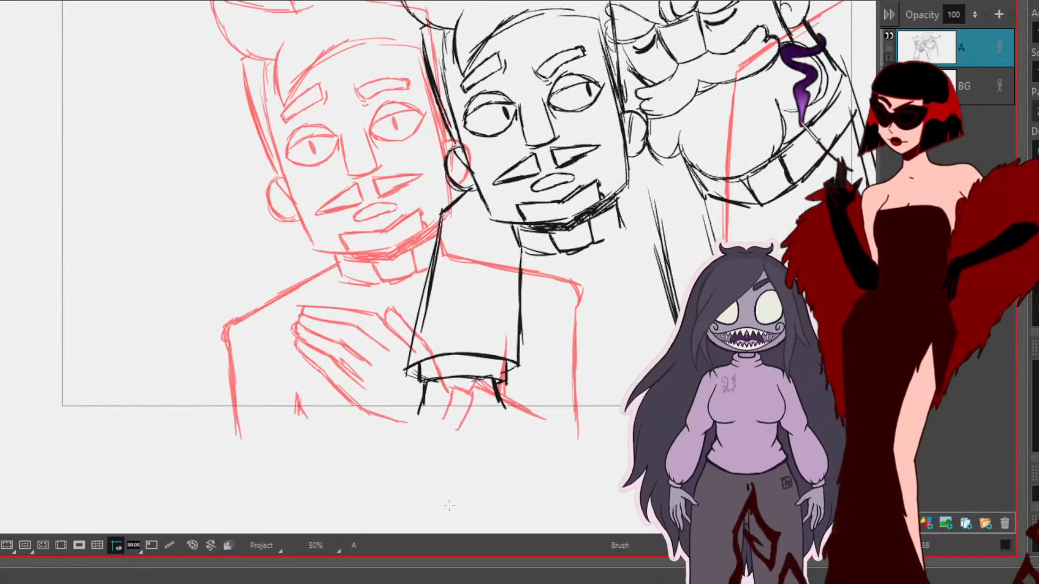
mouse_move(421, 295)
left_mouse_down()
mouse_move(386, 403)
mouse_move(382, 394)
left_mouse_up()
left_click_drag(473, 296, 558, 383)
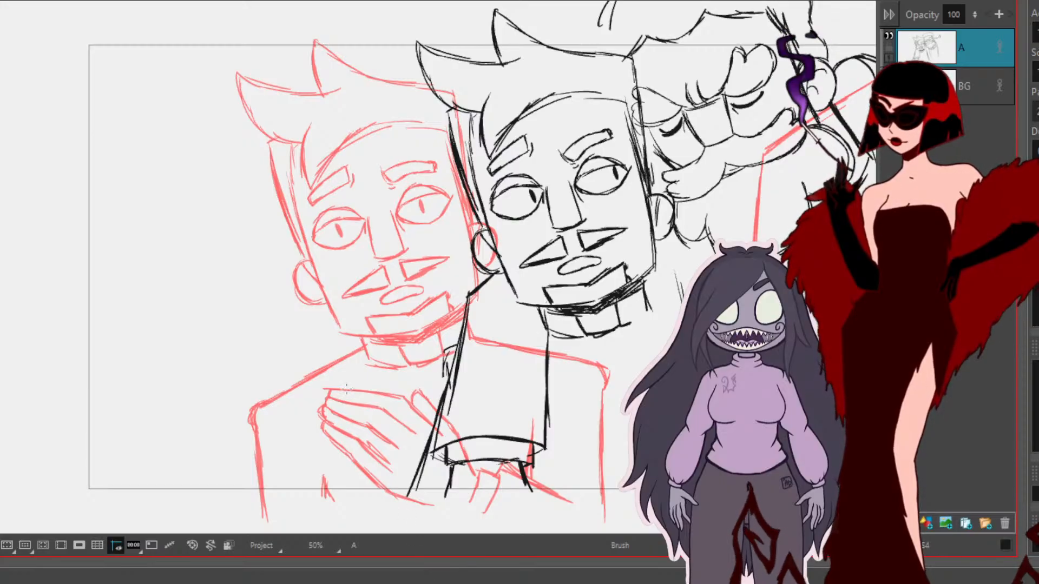
mouse_move(365, 422)
left_mouse_down()
mouse_move(337, 369)
mouse_move(315, 373)
mouse_move(326, 377)
mouse_move(320, 391)
mouse_move(320, 371)
mouse_move(329, 442)
left_mouse_up()
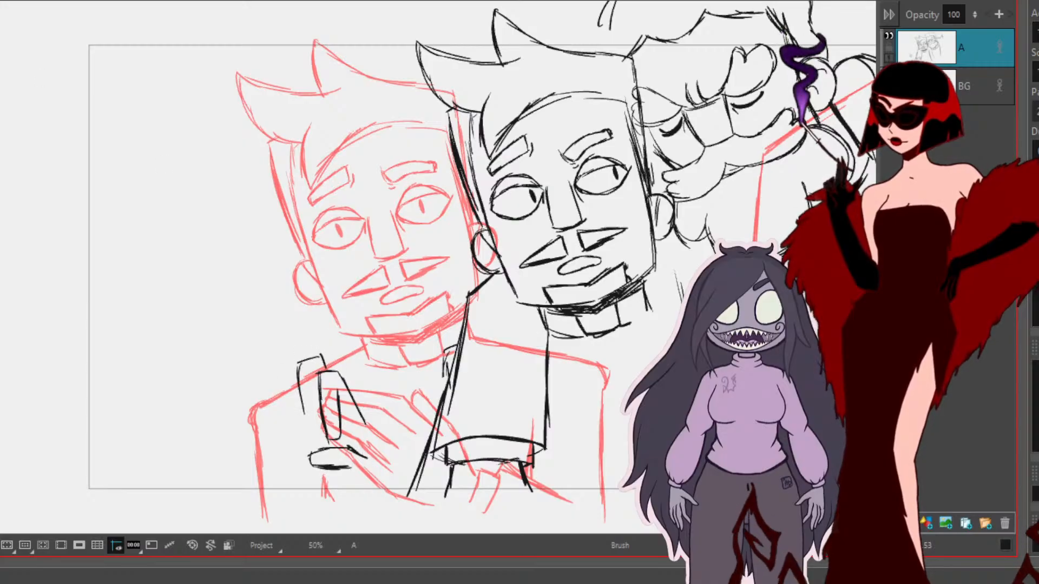
left_click_drag(300, 349, 295, 465)
key("Delete")
key("alt+b")
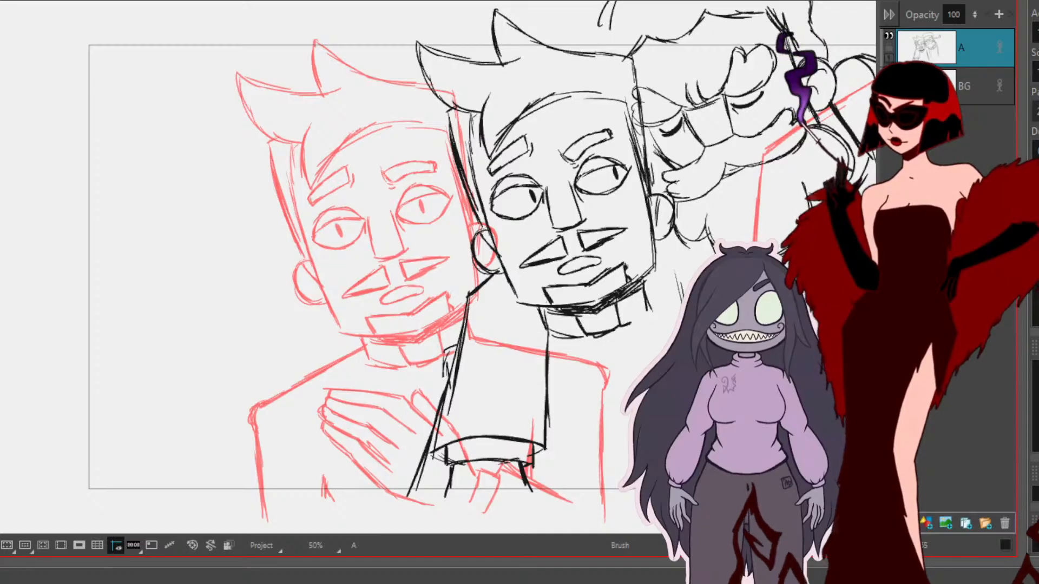
Step: Draw a closed fist with a short cuff in front of the first character's torso at the panel's lower edge
mouse_move(604, 478)
left_mouse_down()
mouse_move(614, 514)
mouse_move(628, 470)
mouse_move(633, 493)
left_mouse_up()
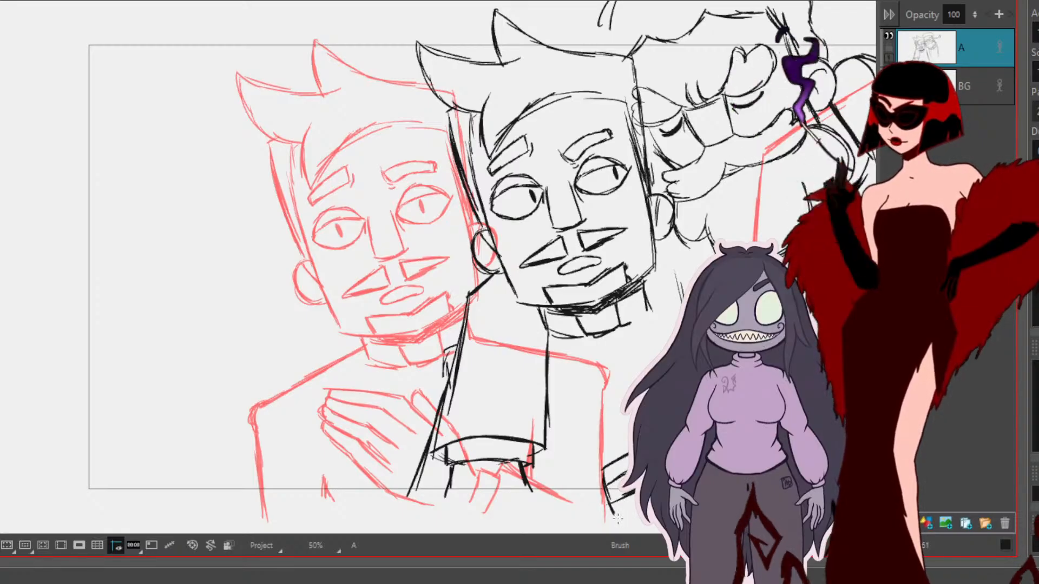
mouse_move(620, 518)
left_mouse_down()
mouse_move(580, 508)
mouse_move(551, 475)
mouse_move(554, 484)
mouse_move(612, 485)
left_mouse_up()
left_click_drag(524, 451, 533, 477)
left_click_drag(620, 429, 622, 470)
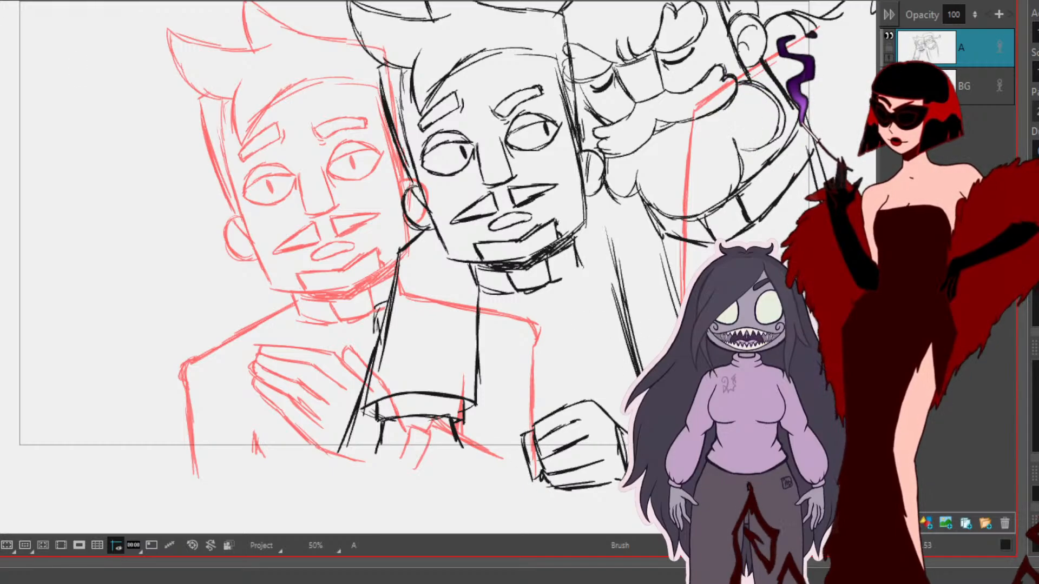
Step: Select the drawn fist and enlarge it slightly, mainly in height
key("alt+b")
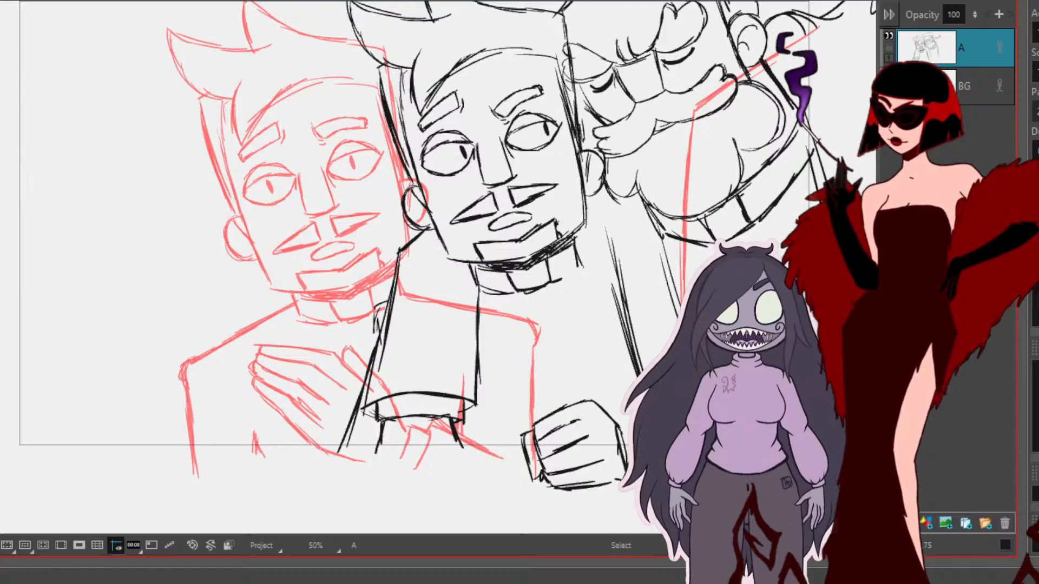
left_click_drag(510, 394, 564, 346)
left_click_drag(578, 401, 578, 394)
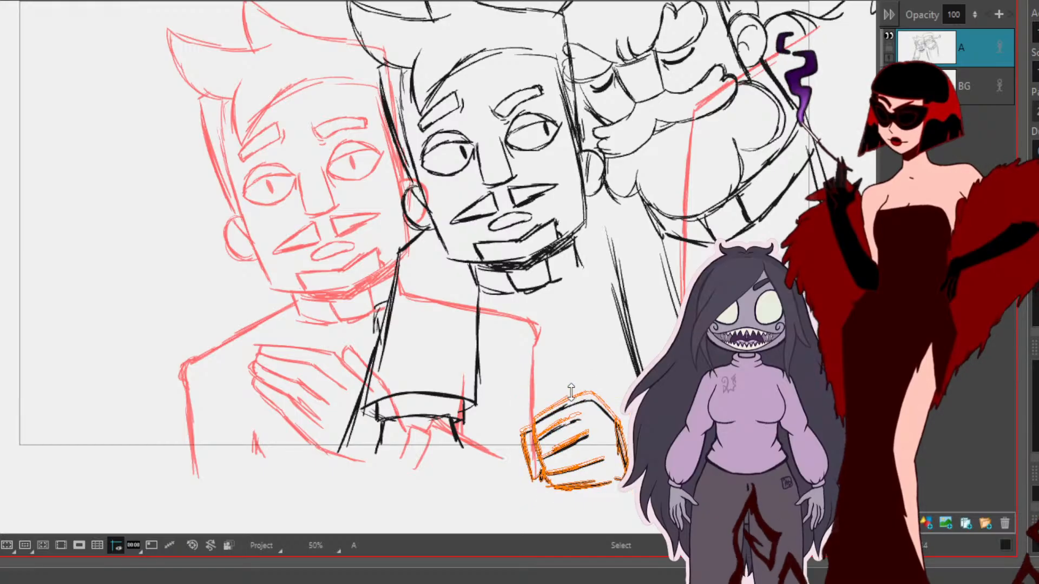
left_click_drag(630, 442, 620, 442)
left_click_drag(570, 393, 570, 388)
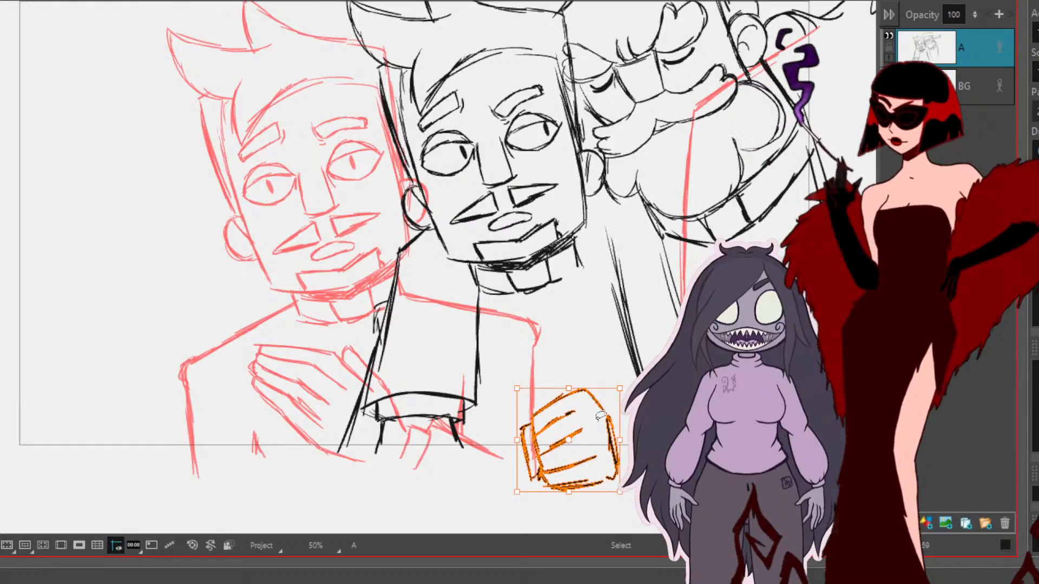
left_click(642, 521)
mouse_move(599, 421)
left_mouse_down()
mouse_move(617, 476)
mouse_move(590, 386)
left_mouse_up()
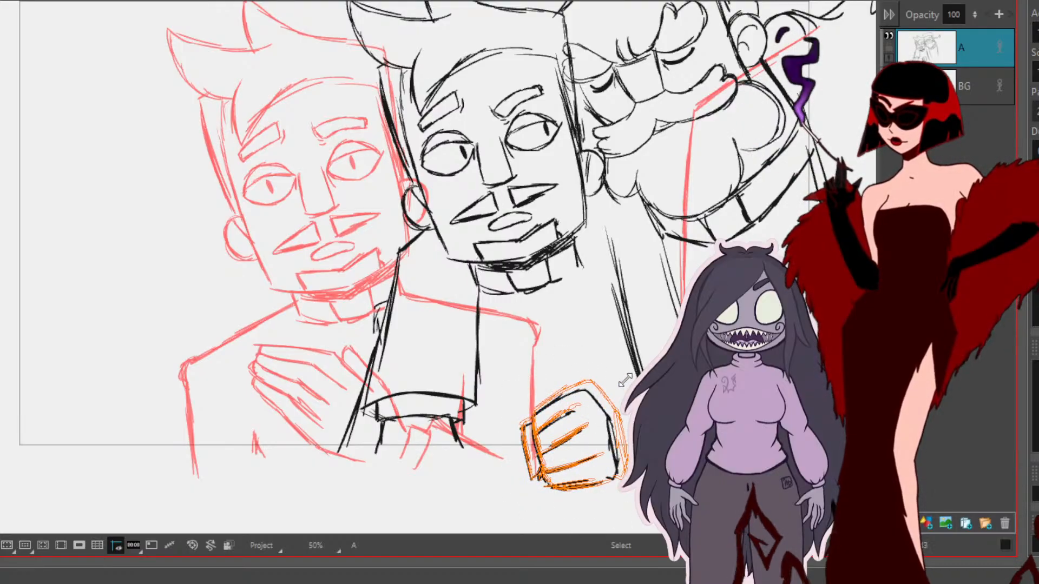
key("ctrl+d")
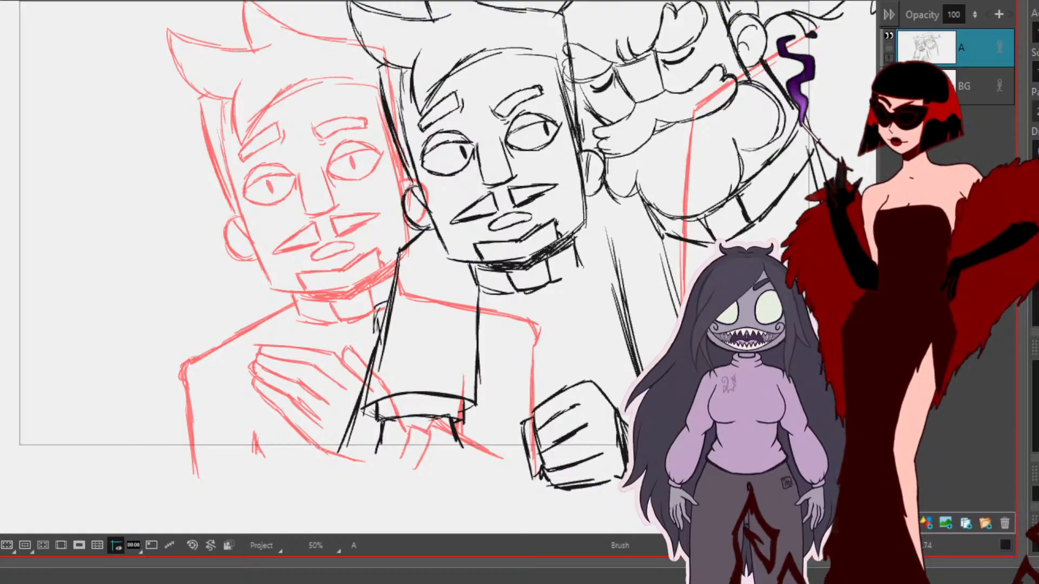
Step: Draw a short shoulder line from the first character's collar to the adjacent arm line
left_click_drag(583, 261, 614, 250)
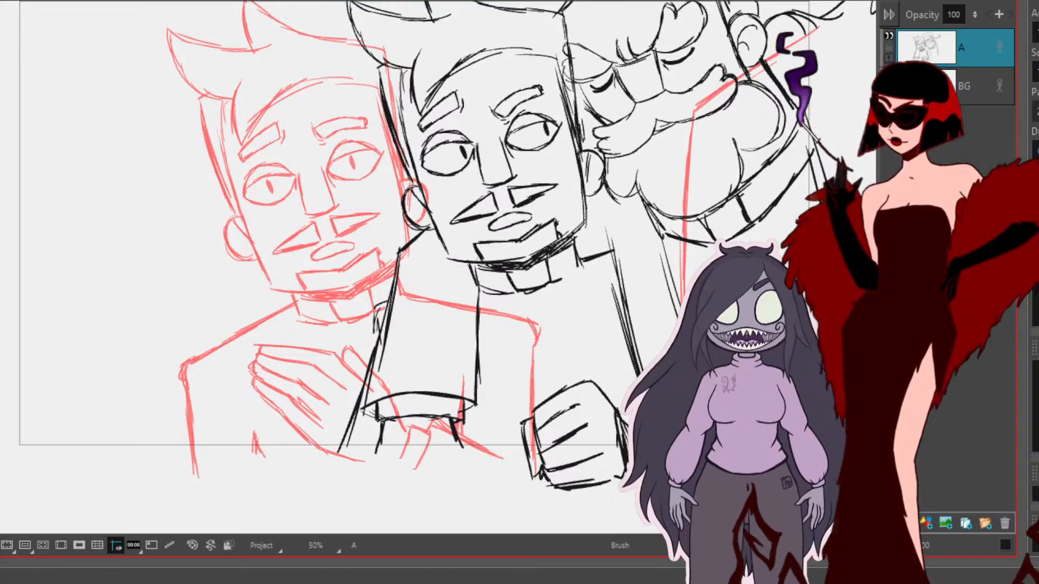
scroll(722, 279, "down", 4)
scroll(722, 279, "up", 2)
left_click_drag(695, 224, 511, 233)
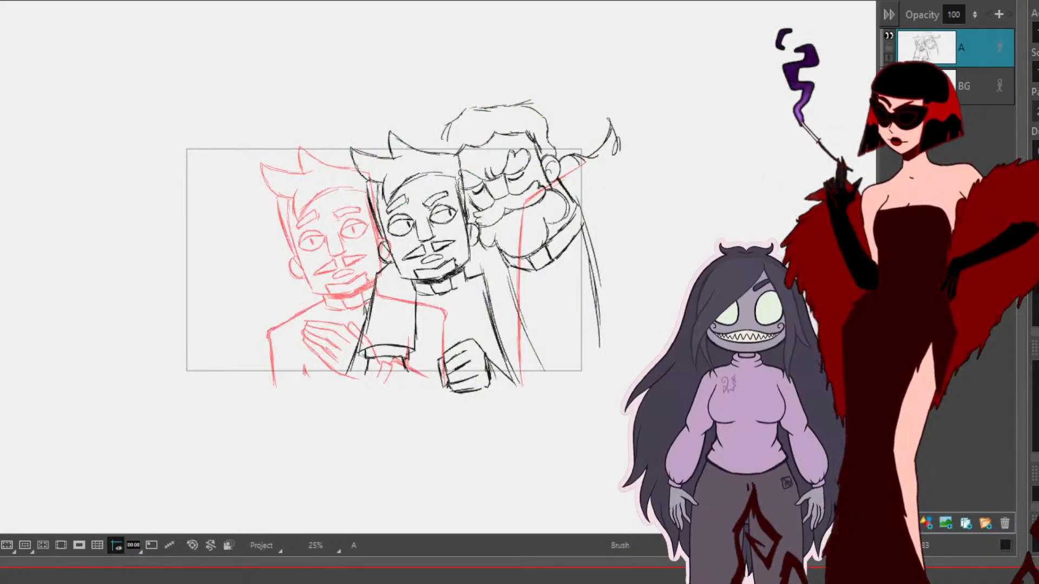
Step: Copy the two-character drawing onto a new layer C at the top of the previous panel's layer stack
key("alt+s")
mouse_move(656, 248)
left_mouse_down()
mouse_move(697, 2)
mouse_move(630, 447)
mouse_move(657, 422)
left_mouse_up()
key("space")
left_click_drag(613, 371, 721, 378)
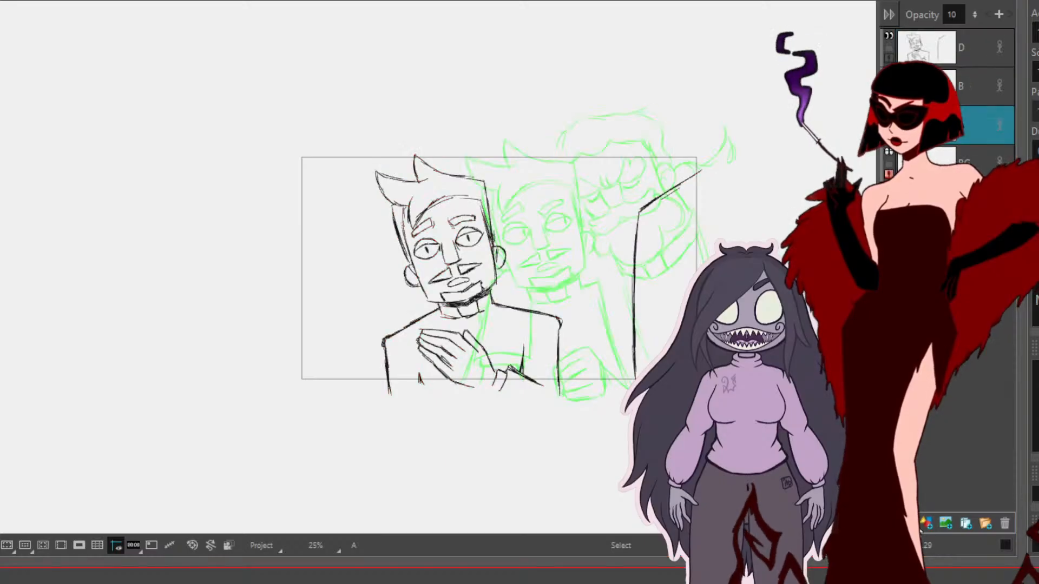
left_click(924, 518)
left_click_drag(944, 124, 945, 32)
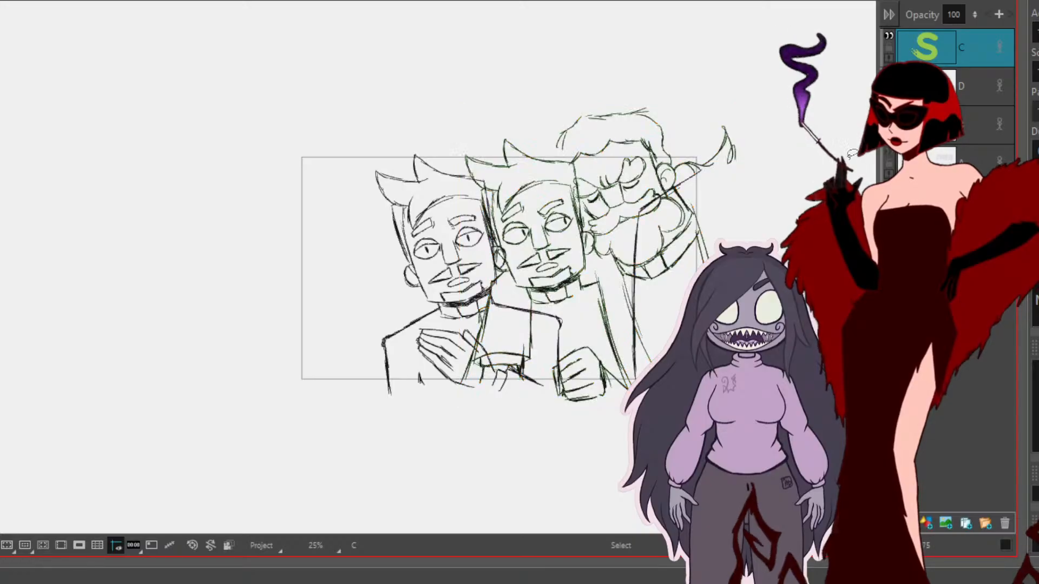
Step: Select the whole single-character drawing on layer D and cut it from the panel
left_click(980, 87)
mouse_move(712, 35)
left_mouse_down()
mouse_move(720, 16)
mouse_move(711, 8)
left_mouse_up()
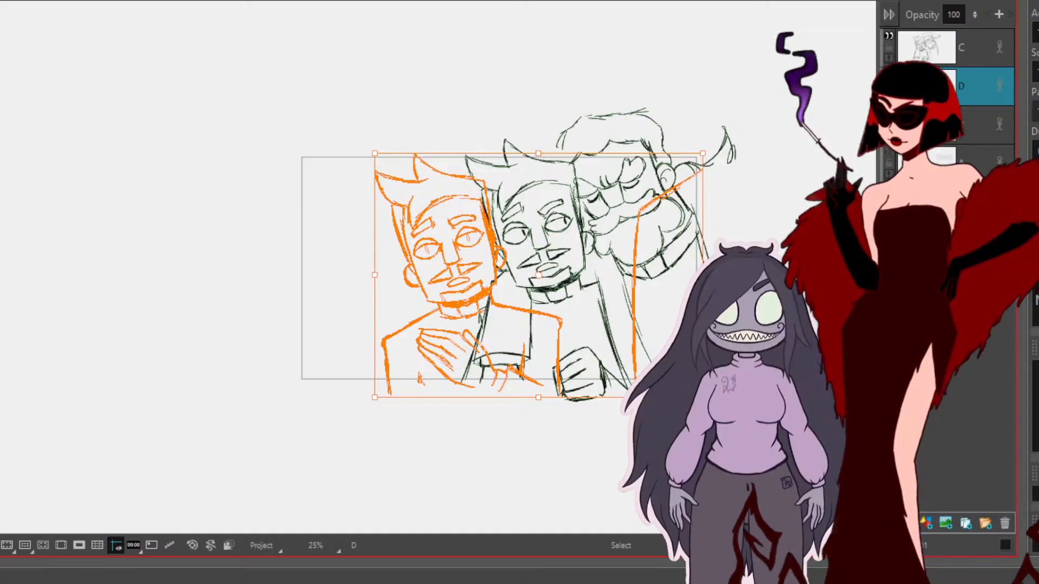
scroll(140, 147, "up", 3)
scroll(140, 147, "down", 3)
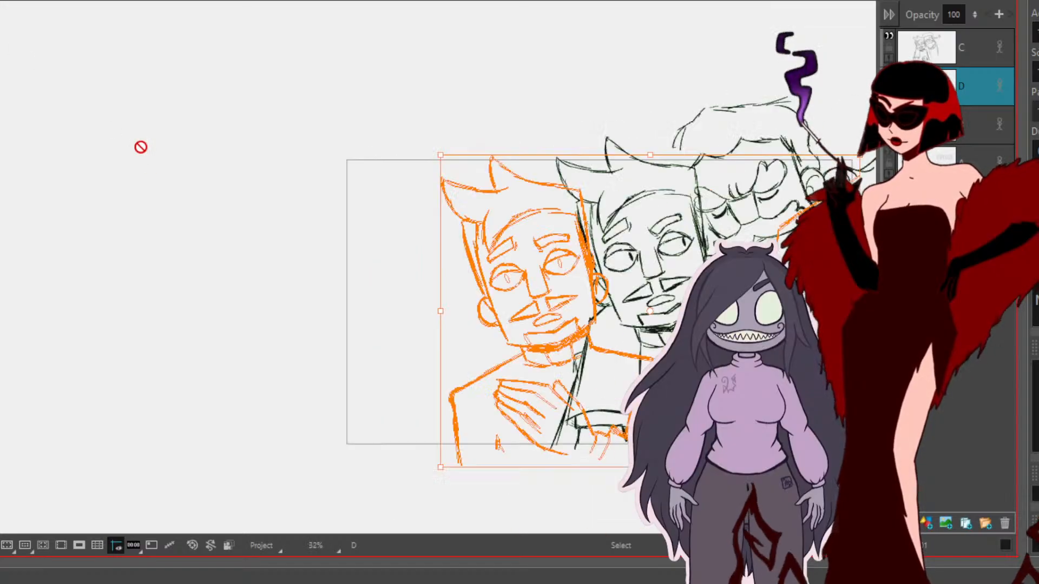
key("2")
key("space")
left_click_drag(271, 145, 0, 55)
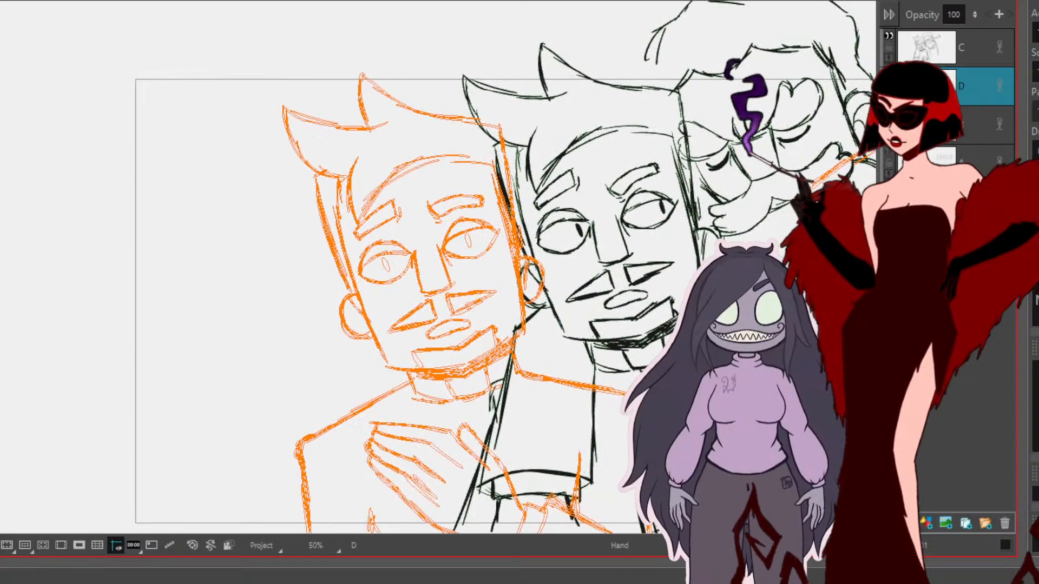
left_click(487, 580)
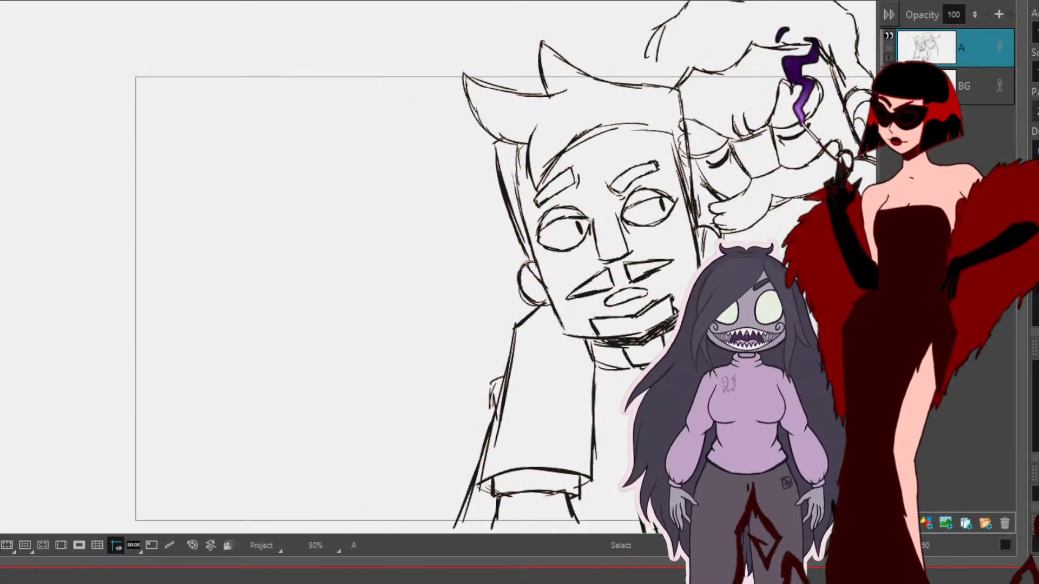
Step: Add a new layer E above layer C in the previous panel and paste the single-character drawing into it
key("Left")
left_click(943, 57)
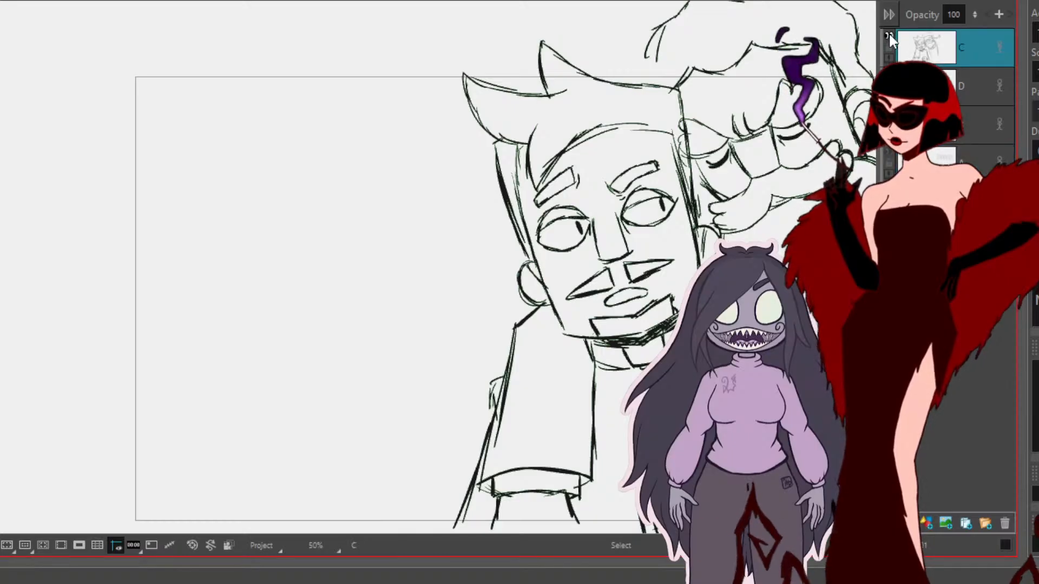
left_click(925, 522)
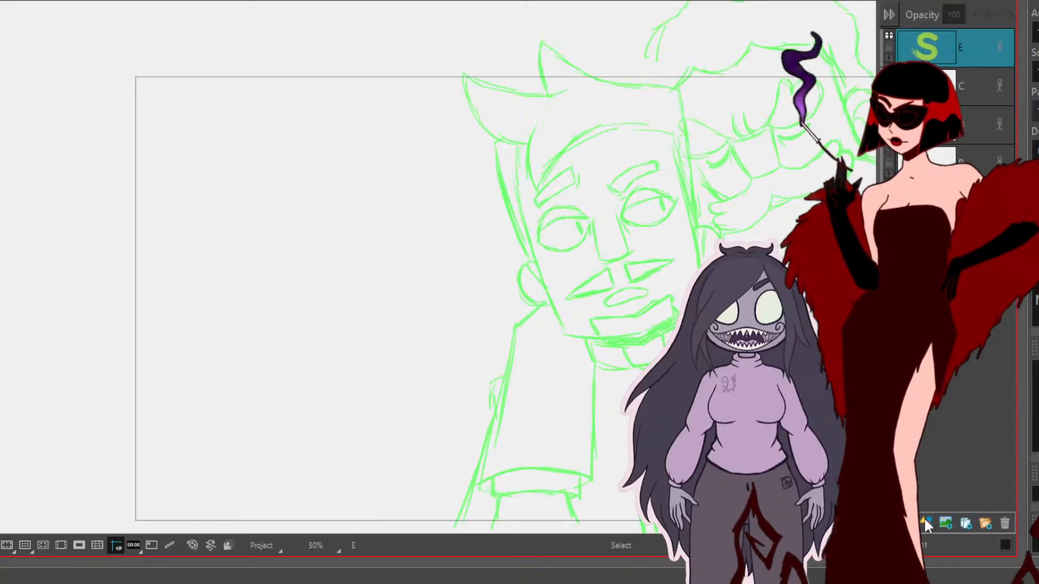
key("ctrl+v")
key("Right")
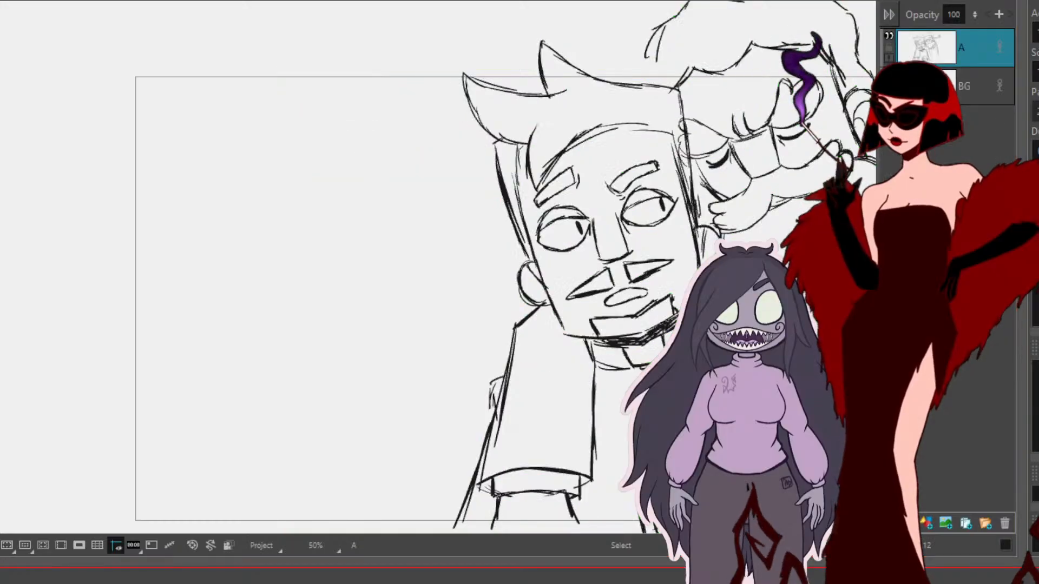
Step: Paste the single-character drawing onto a new layer B in the two-character panel, hide that layer and reselect layer A
left_click(890, 36)
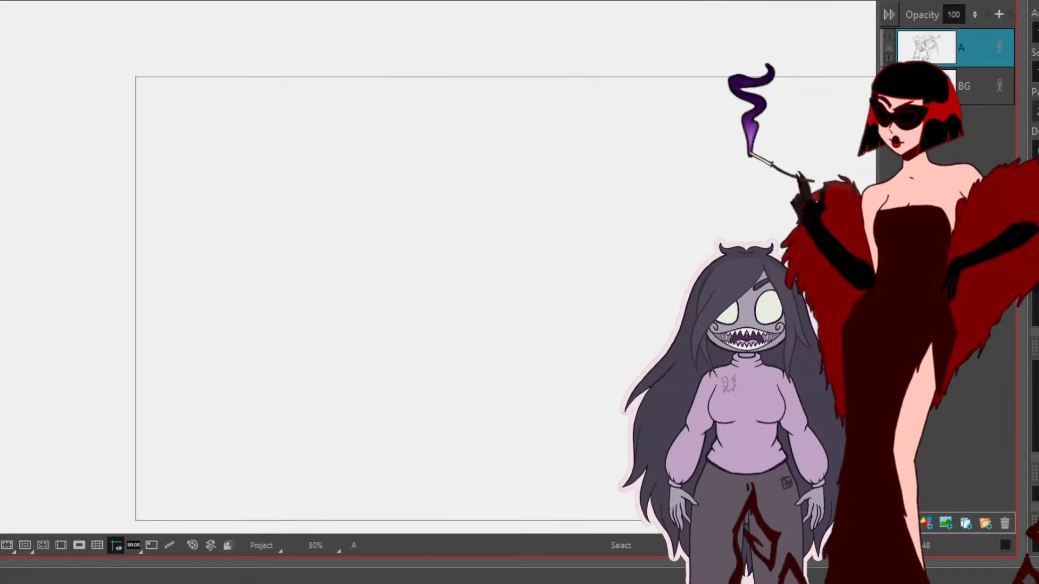
left_click(925, 522)
key("ctrl+v")
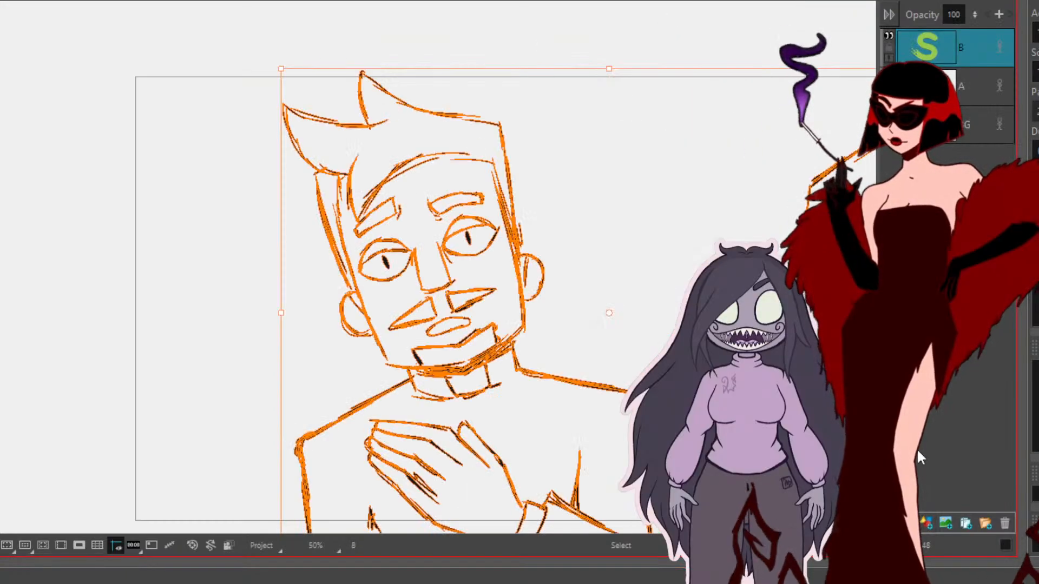
left_click(186, 144)
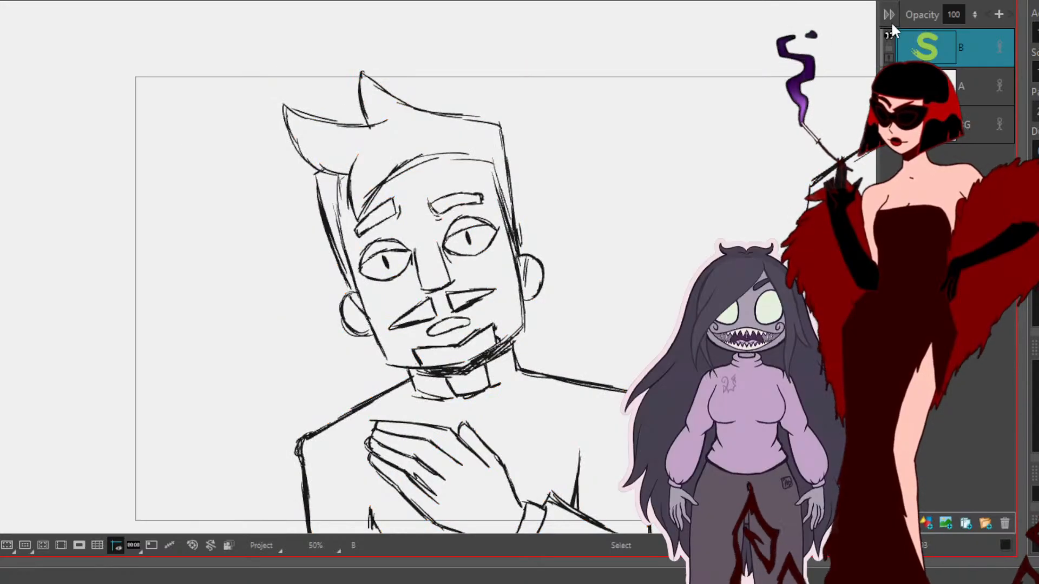
left_click(889, 37)
left_click(889, 75)
left_click(923, 85)
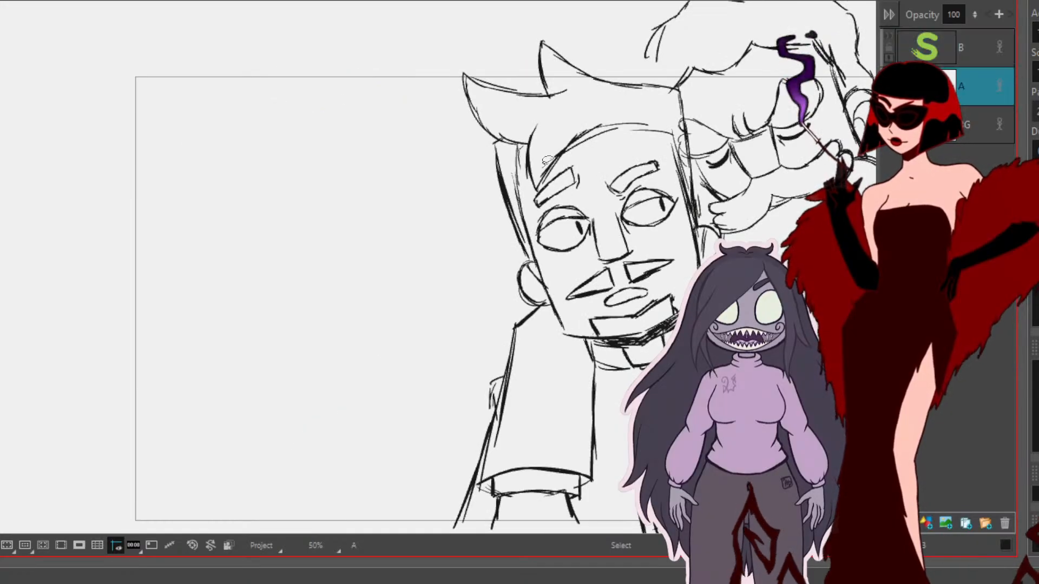
scroll(544, 166, "down", 1)
left_click_drag(501, 186, 421, 190)
mouse_move(311, 132)
left_mouse_down()
mouse_move(175, 310)
mouse_move(287, 277)
left_mouse_up()
left_click(352, 403)
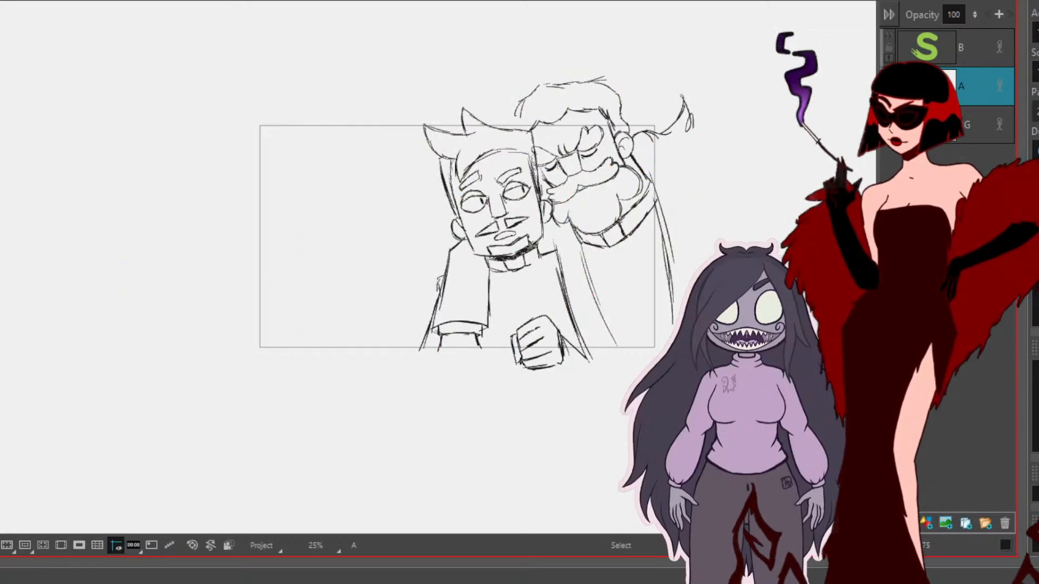
Step: Hide layer A and show layer B in the two-character panel, and look through the neighbouring panels
left_click(889, 75)
left_click(889, 32)
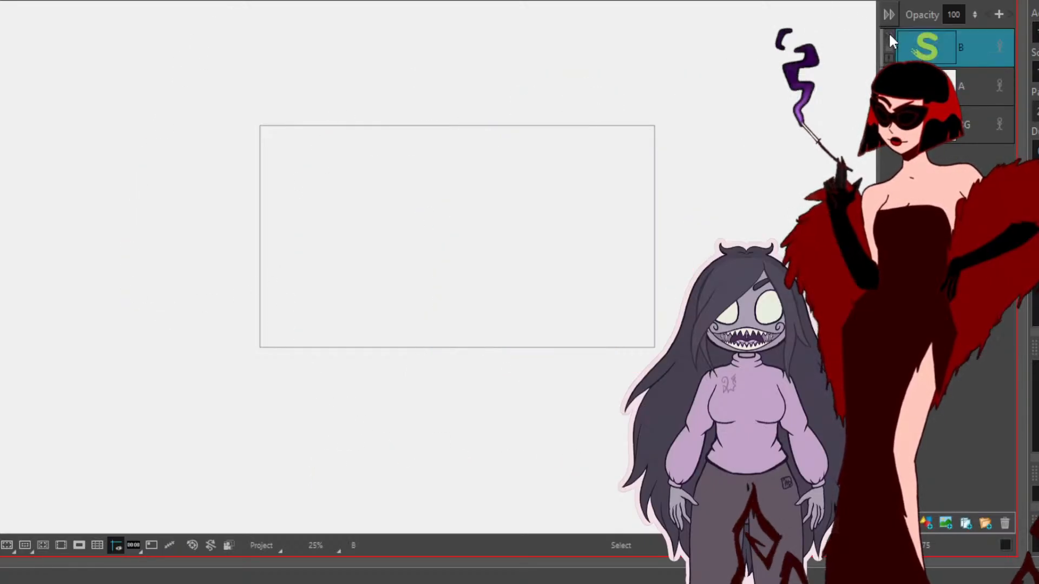
left_click(889, 36)
scroll(509, 233, "up", 1)
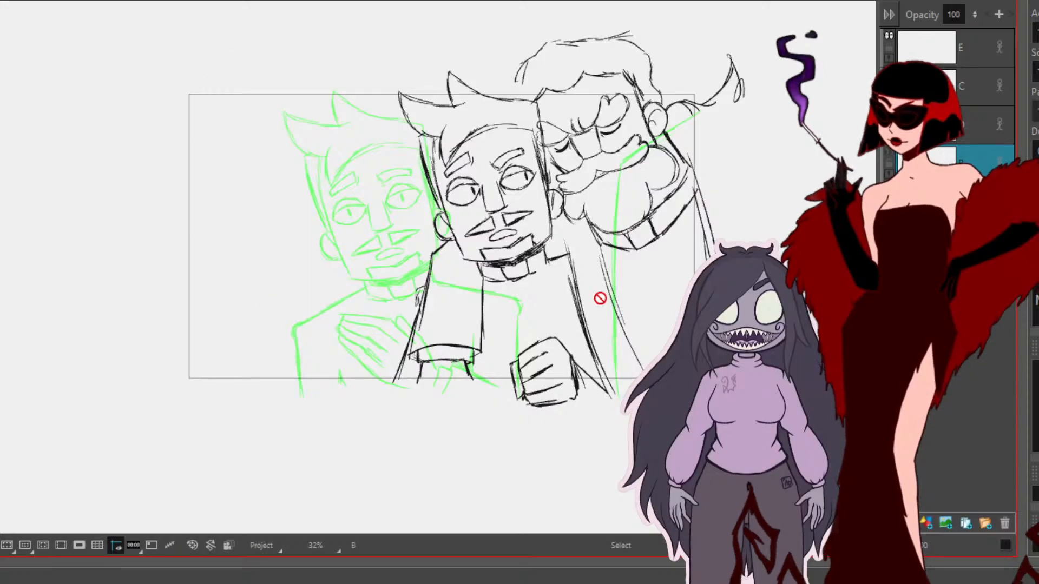
left_click(979, 87)
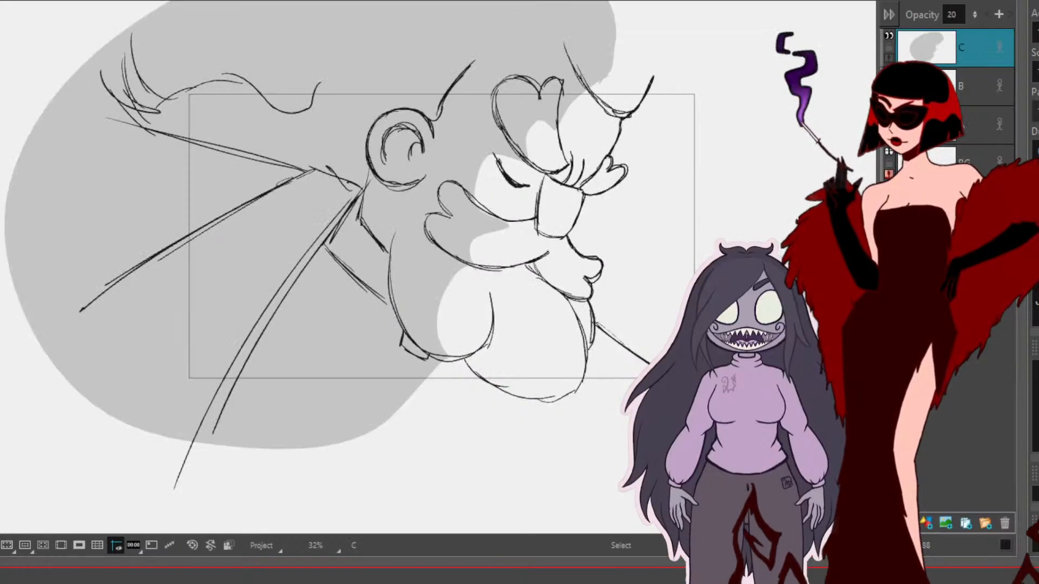
scroll(471, 198, "up", 3)
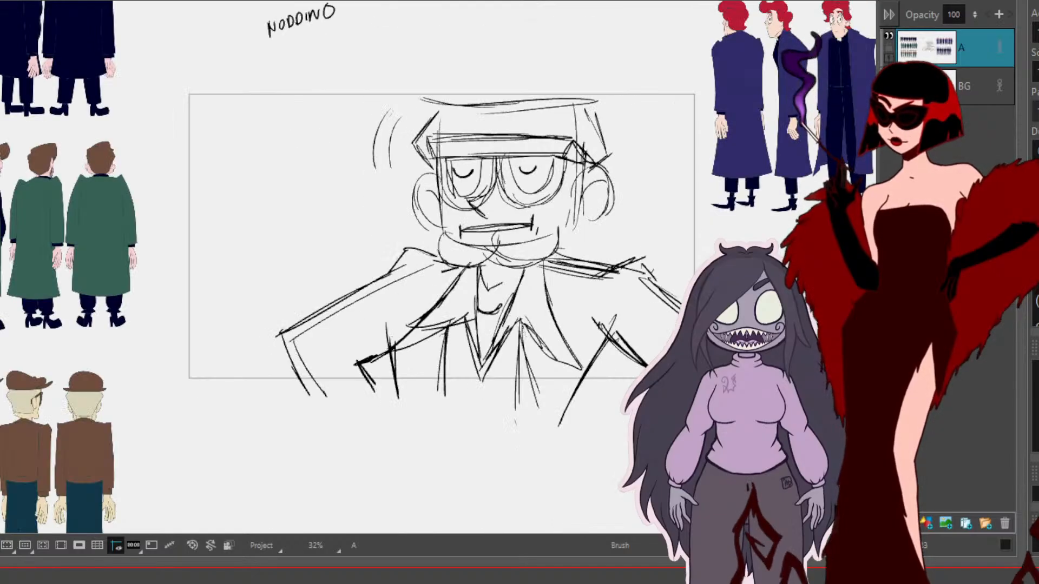
Step: Set layer A's opacity to 10 in the nodding-character panel and add a new layer B above it
left_click(956, 14)
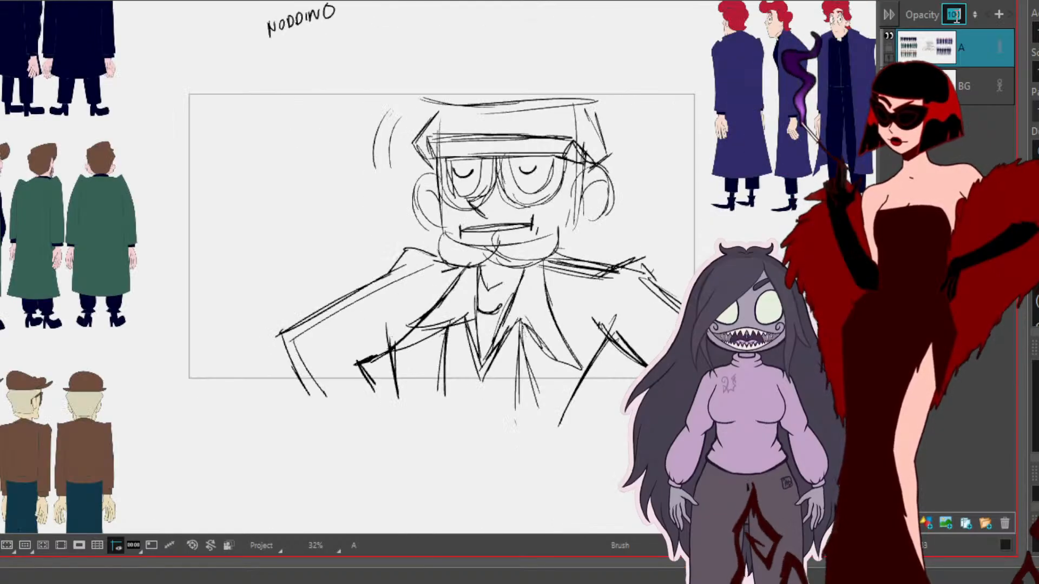
type("10")
key("Return")
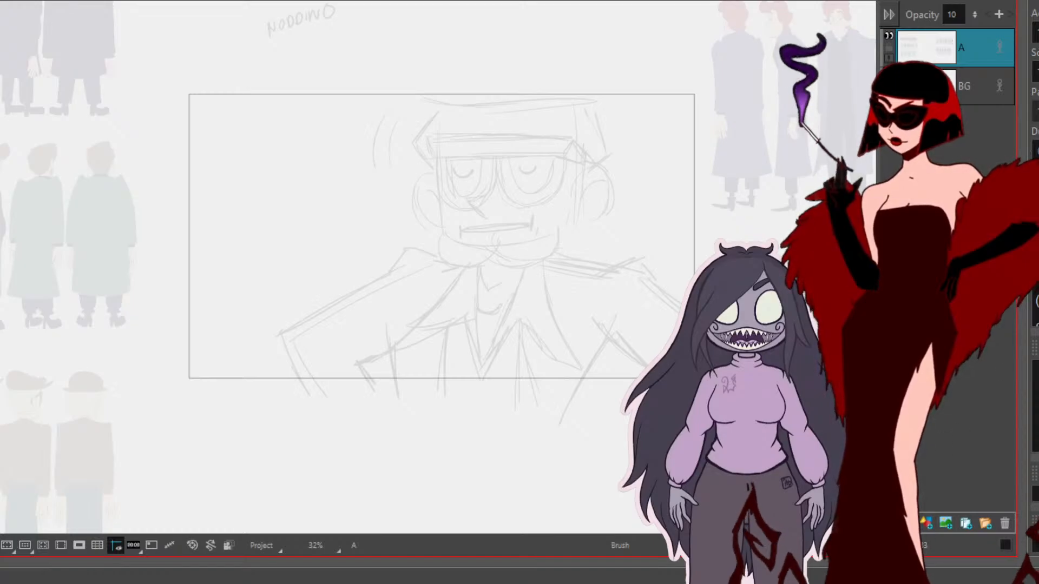
left_click(926, 523)
Step: Copy the front-view brown-hatted character with glasses from the model sheet on layer A and make layer B active
key("alt+s")
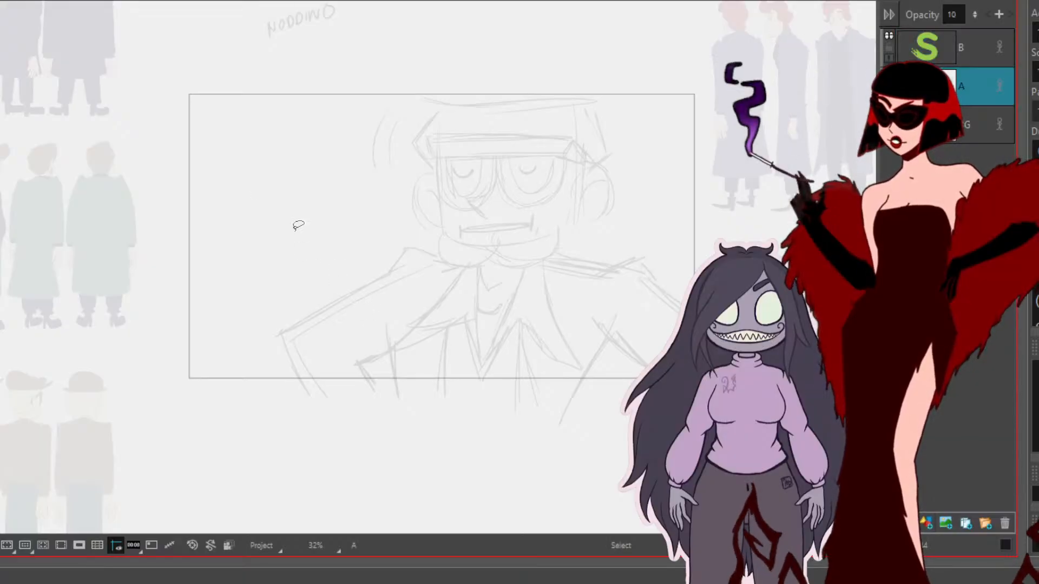
left_click_drag(209, 278, 490, 206)
left_click(58, 331)
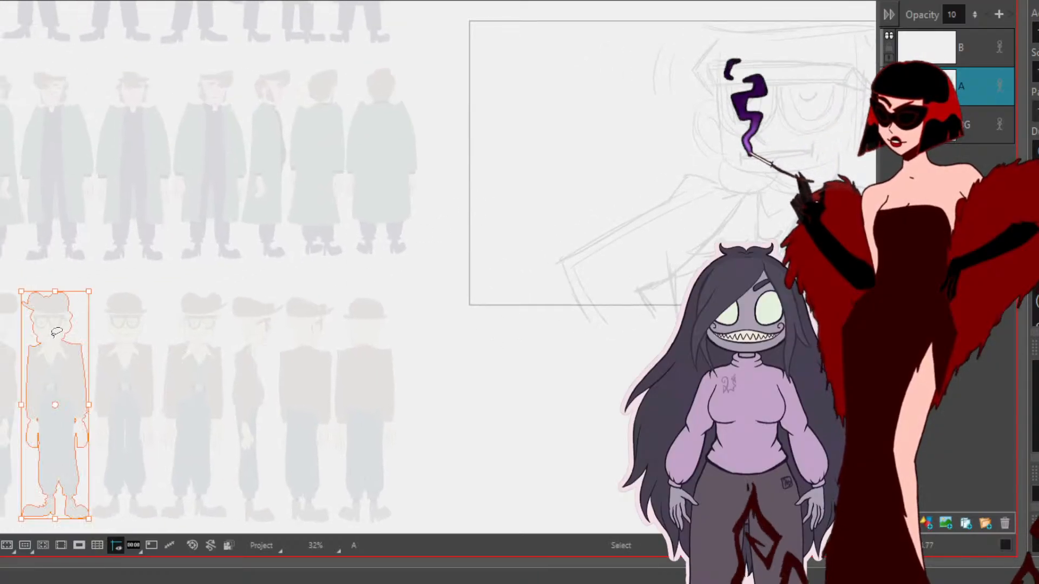
left_click(602, 378)
left_click(969, 52)
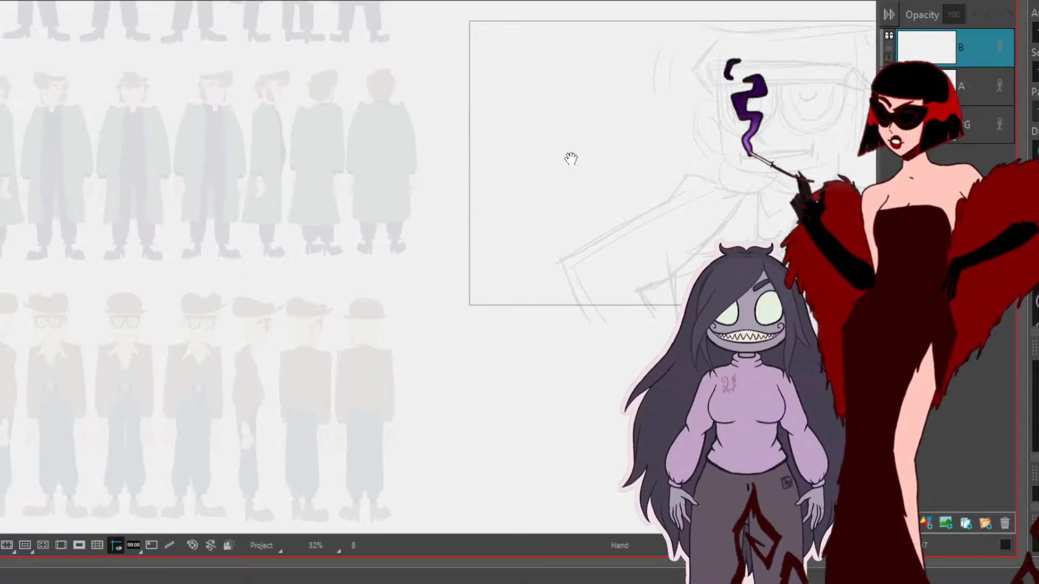
Step: Paste the model-sheet character into layer B, enlarge it and place it beside the frame's right edge as reference
left_click_drag(578, 157, 255, 220)
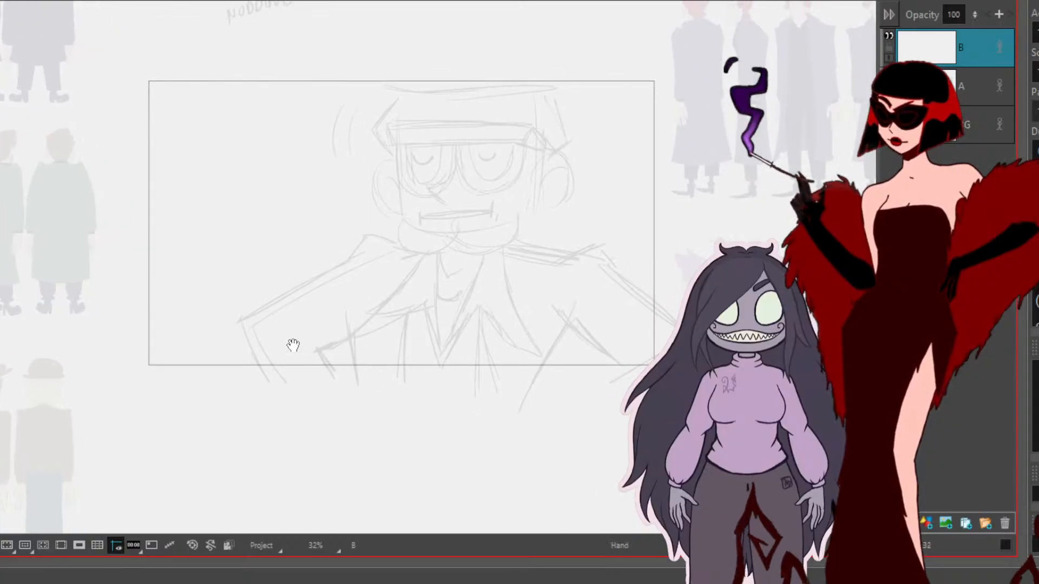
left_click_drag(292, 345, 733, 327)
left_click(182, 387)
left_click_drag(207, 331, 538, 122)
left_click_drag(460, 173, 867, 509)
mouse_move(469, 203)
left_mouse_down()
mouse_move(14, 314)
mouse_move(1, 302)
left_mouse_up()
mouse_move(236, 92)
left_mouse_down()
mouse_move(741, 400)
mouse_move(781, 443)
left_mouse_up()
left_click_drag(641, 45, 614, 308)
left_click_drag(669, 387, 618, 312)
left_click_drag(450, 375, 527, 252)
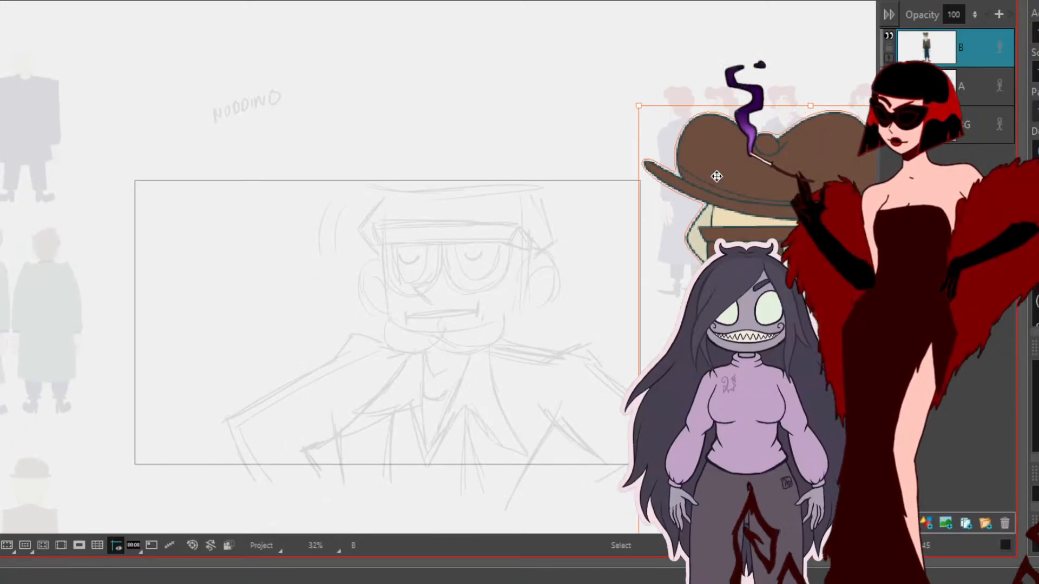
left_click_drag(636, 101, 601, 91)
key("space")
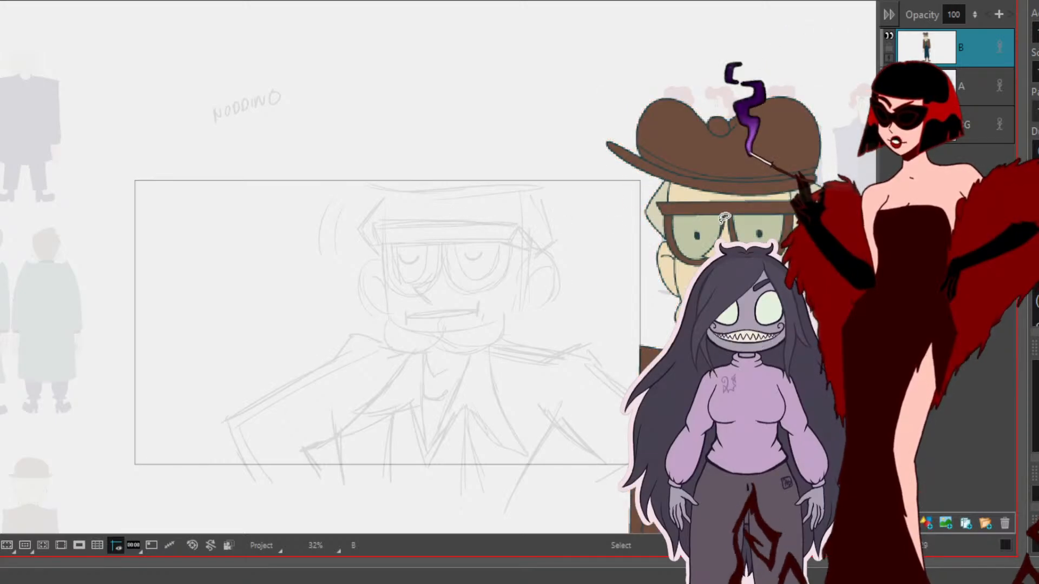
Step: Add a new layer C and brush in the curved hat brim above the sketched head
left_click_drag(724, 221, 757, 217)
key("space")
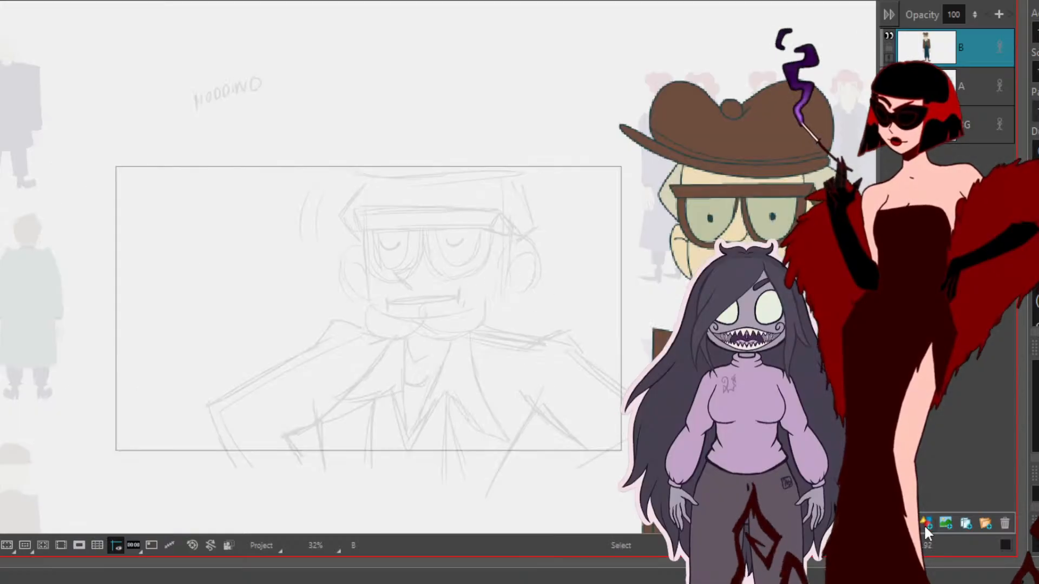
left_click(926, 523)
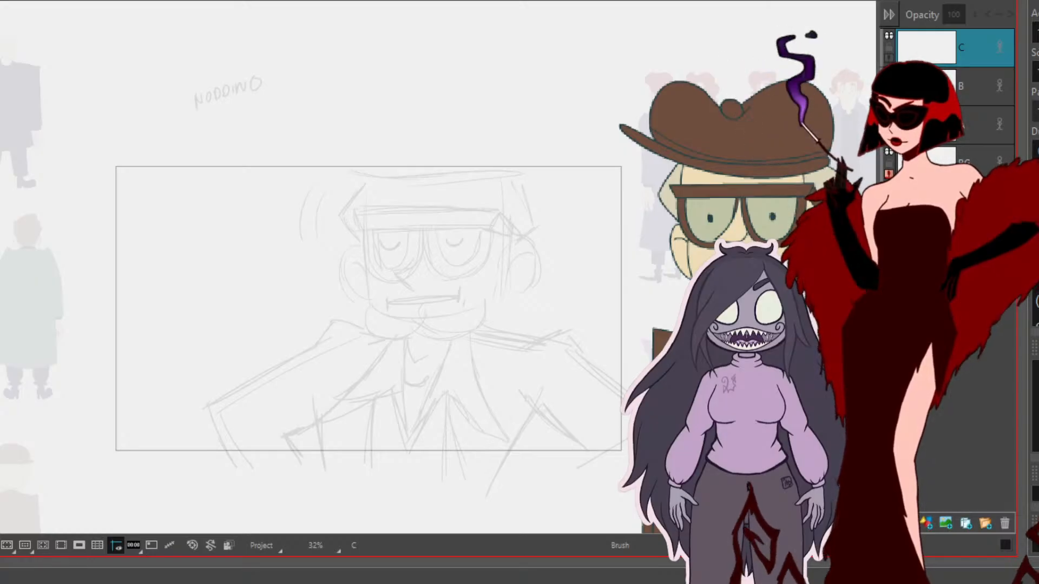
scroll(456, 222, "up", 2)
scroll(457, 222, "down", 2)
left_click_drag(466, 255, 441, 242)
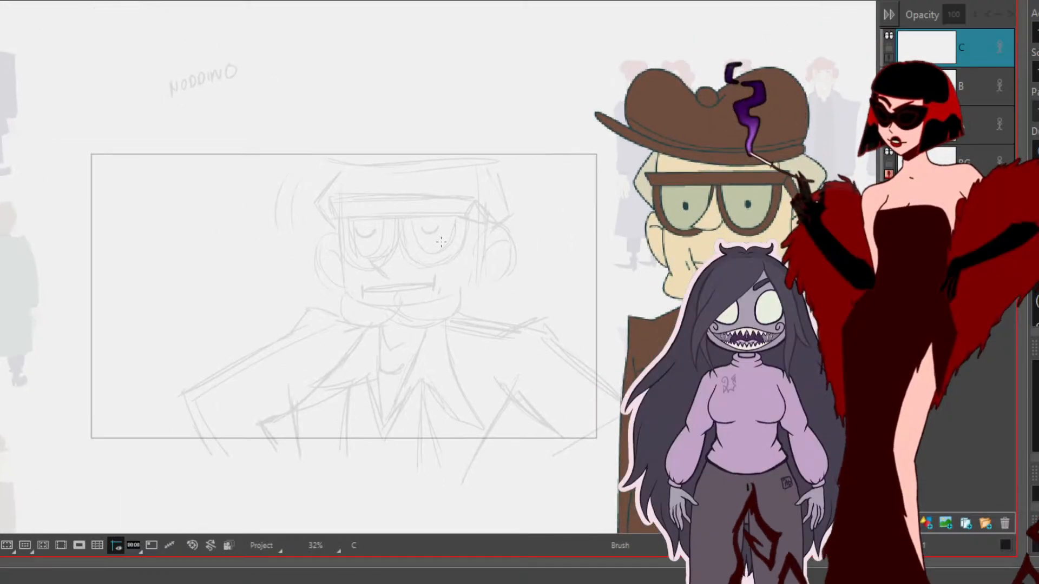
mouse_move(507, 154)
left_mouse_down()
mouse_move(355, 165)
mouse_move(276, 139)
mouse_move(395, 167)
mouse_move(515, 144)
mouse_move(495, 145)
left_mouse_up()
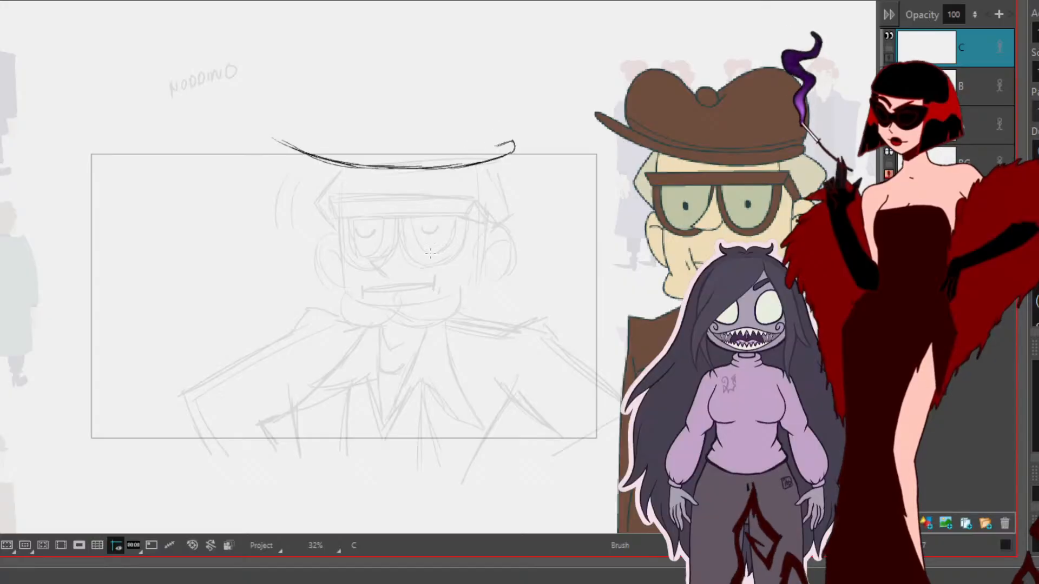
mouse_move(475, 151)
left_mouse_down()
mouse_move(515, 142)
mouse_move(364, 152)
left_mouse_up()
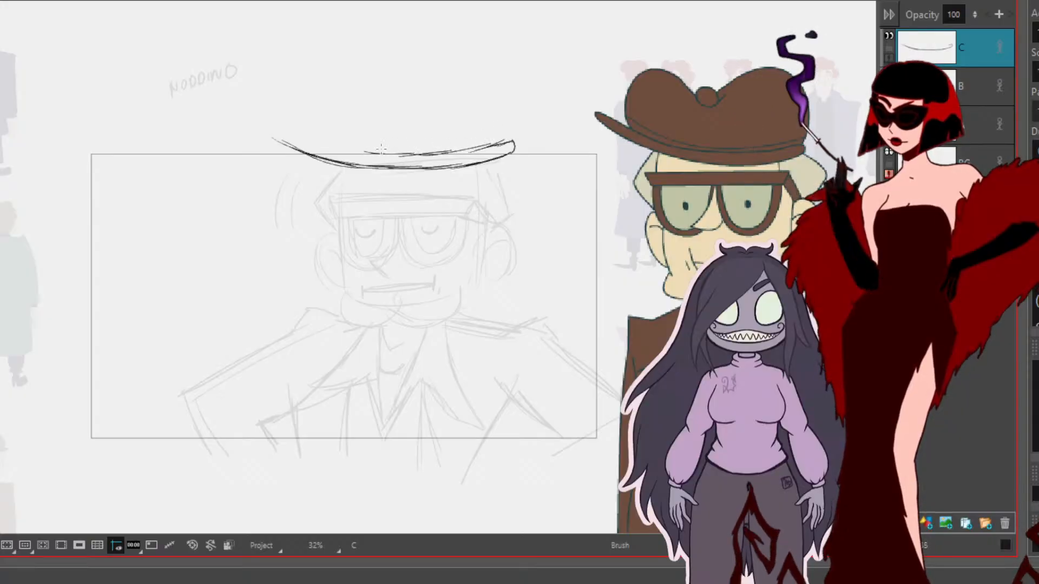
Step: Narrow the hat brim strokes and nudge them down and slightly right toward the sketched head
key("alt+s")
mouse_move(493, 109)
left_mouse_down()
mouse_move(495, 226)
mouse_move(582, 132)
left_mouse_up()
mouse_move(509, 167)
left_mouse_down()
mouse_move(492, 174)
mouse_move(489, 163)
left_mouse_up()
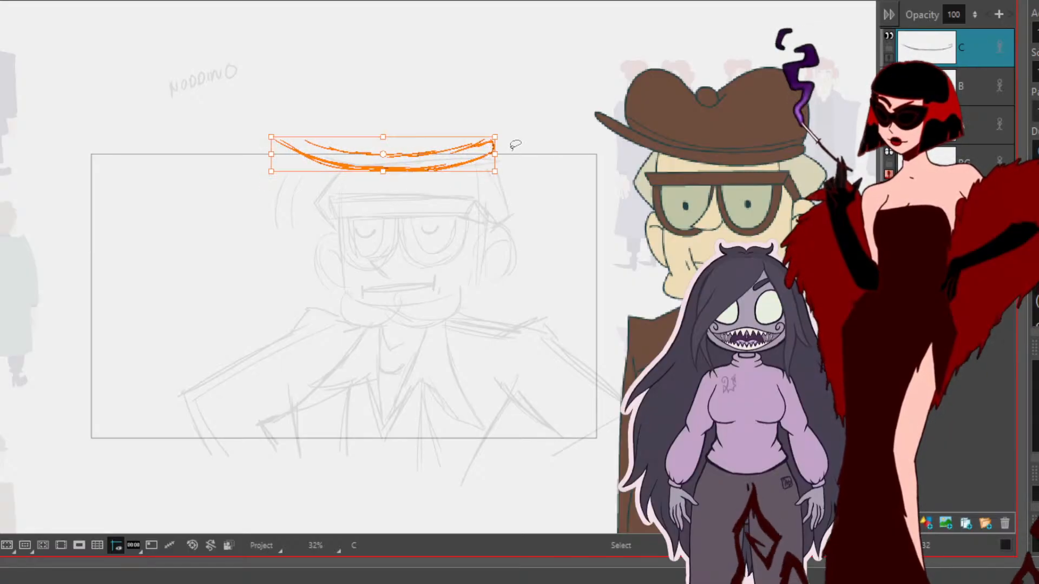
key("Down")
key("Down")
key("Down")
key("Down")
key("Down")
key("Down")
key("Down")
key("Down")
key("Down")
key("Right")
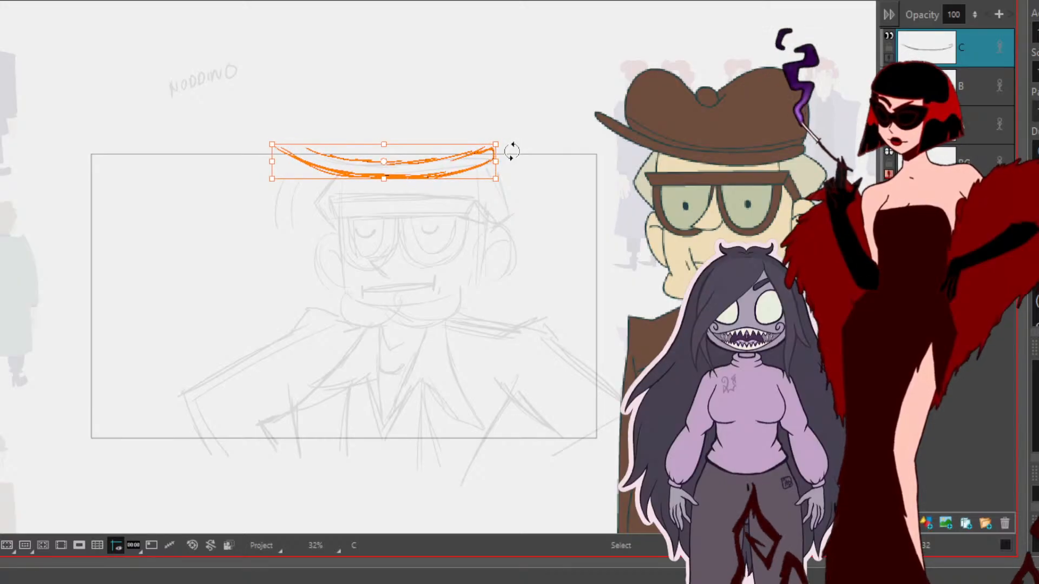
left_click(528, 104)
key("alt+b")
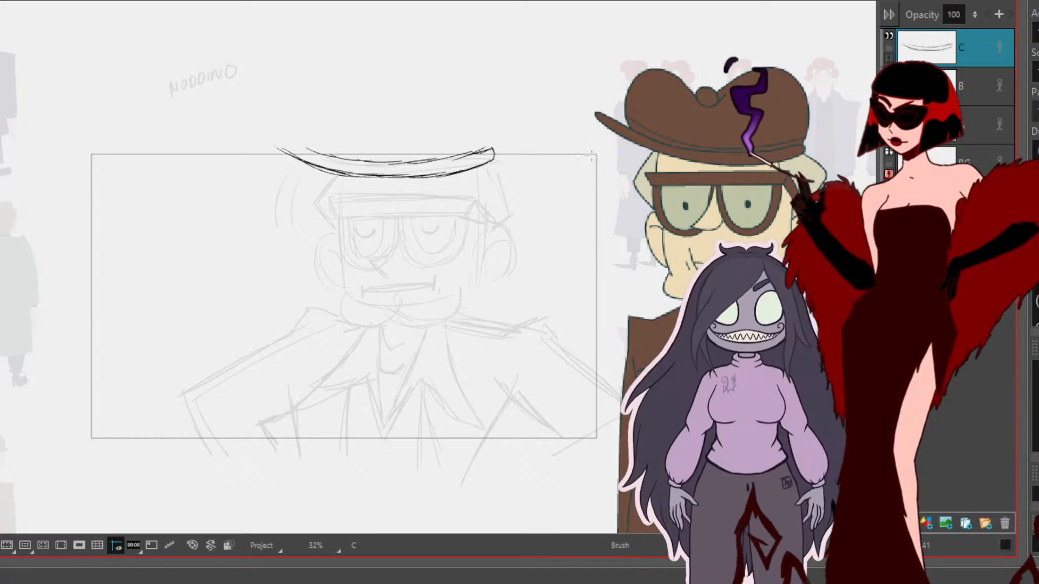
Step: Select the hat brim and move it a little lower on the sketched head
scroll(514, 183, "up", 1)
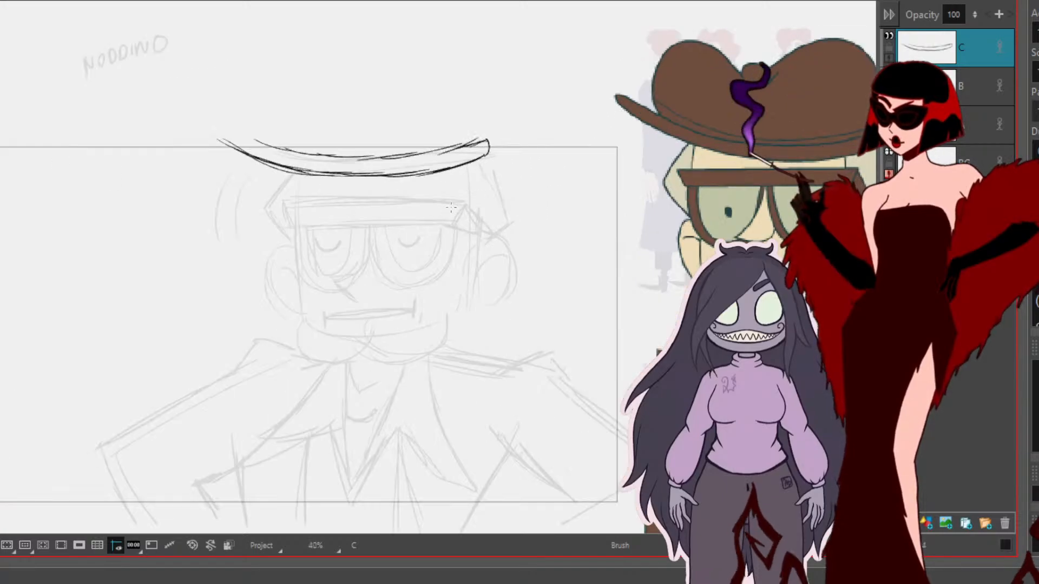
left_click_drag(507, 217, 448, 239)
key("alt+s")
mouse_move(165, 148)
left_mouse_down()
mouse_move(265, 199)
mouse_move(373, 202)
mouse_move(459, 158)
mouse_move(216, 125)
left_mouse_up()
left_click_drag(388, 177, 390, 191)
left_click(282, 100)
key("alt+b")
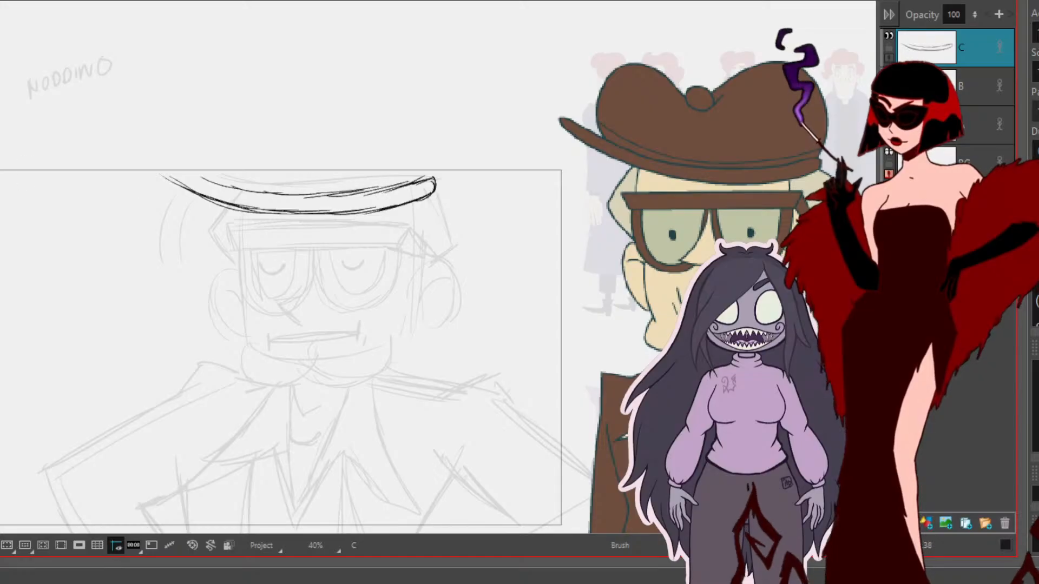
Step: Extend the hat brim's left end into an upturned, closed tip
left_click_drag(262, 189, 159, 151)
mouse_move(192, 193)
left_mouse_down()
mouse_move(153, 163)
mouse_move(155, 150)
left_mouse_up()
mouse_move(155, 149)
left_mouse_down()
mouse_move(199, 172)
mouse_move(186, 189)
left_mouse_up()
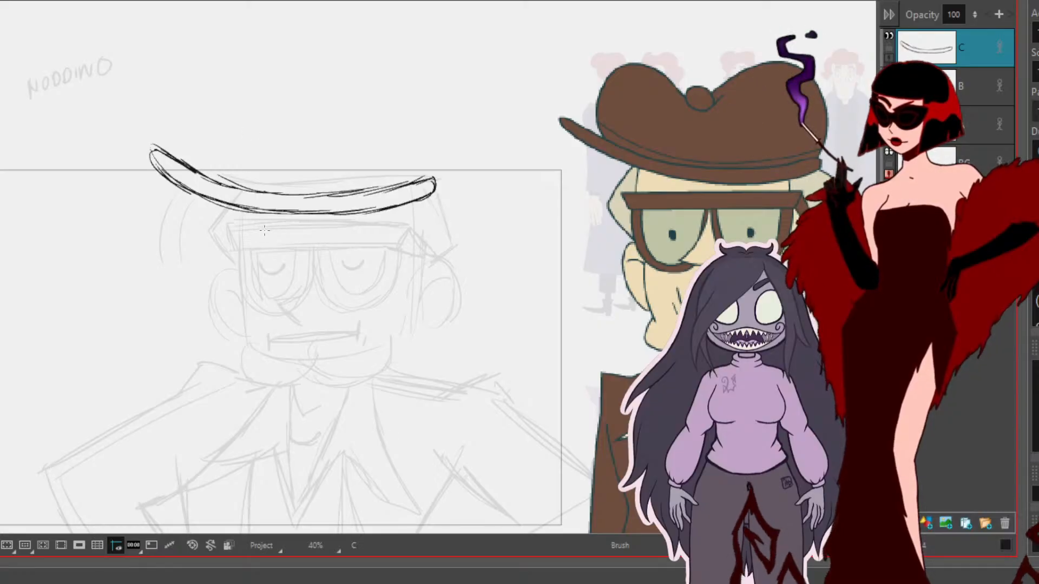
Step: Draw the thick top bar of the glasses below the brim and a short right-side head line above it
mouse_move(225, 219)
left_mouse_down()
mouse_move(365, 217)
mouse_move(280, 219)
mouse_move(407, 225)
mouse_move(396, 245)
left_mouse_up()
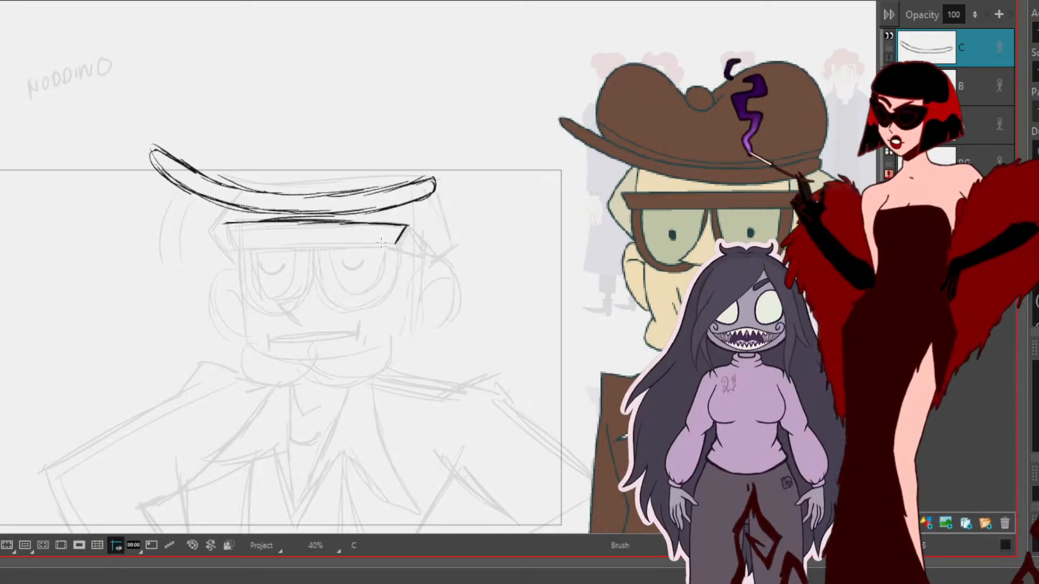
left_click_drag(225, 223, 236, 246)
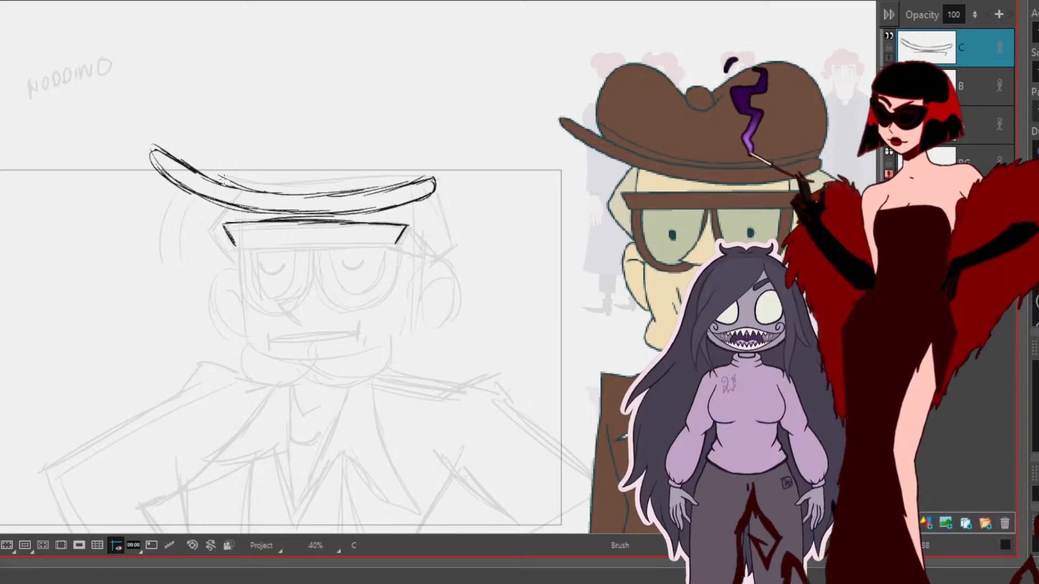
left_click_drag(227, 241, 364, 238)
left_click_drag(291, 239, 403, 241)
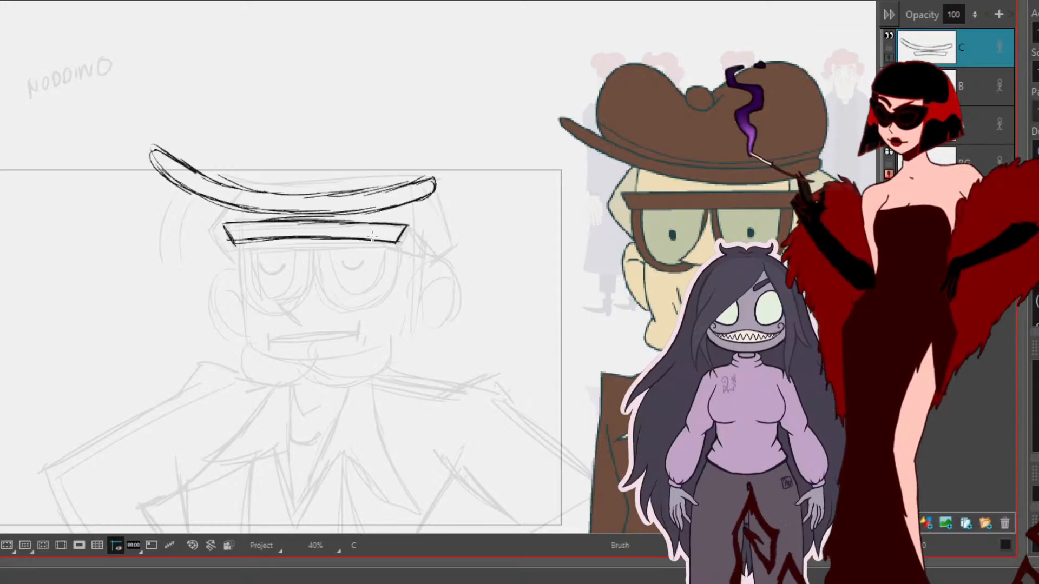
left_click_drag(400, 206, 401, 221)
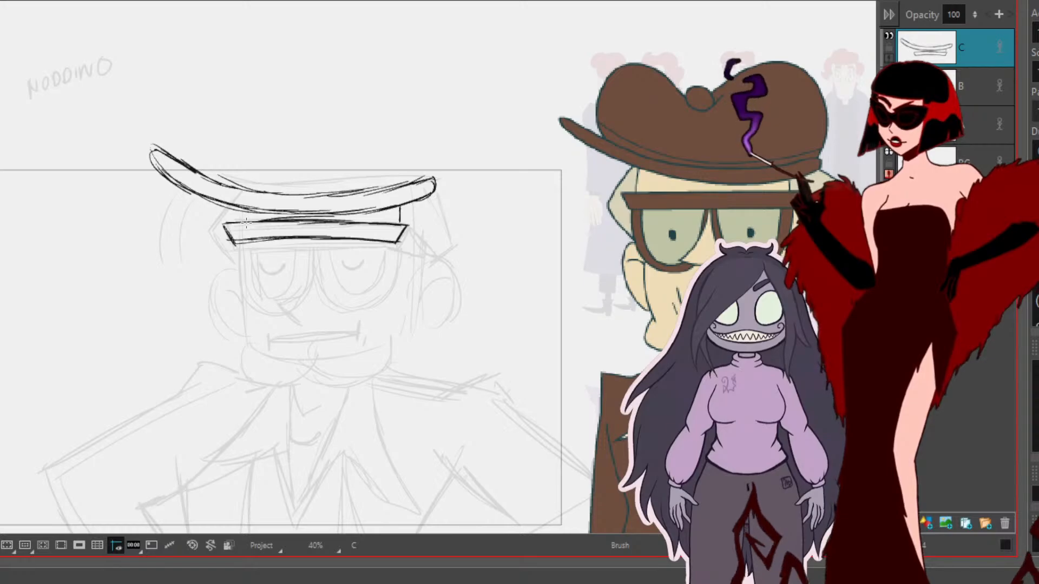
Step: Select the hat brim and tilt it so its left end rises, adjusting its size and position over the glasses
key("alt+s")
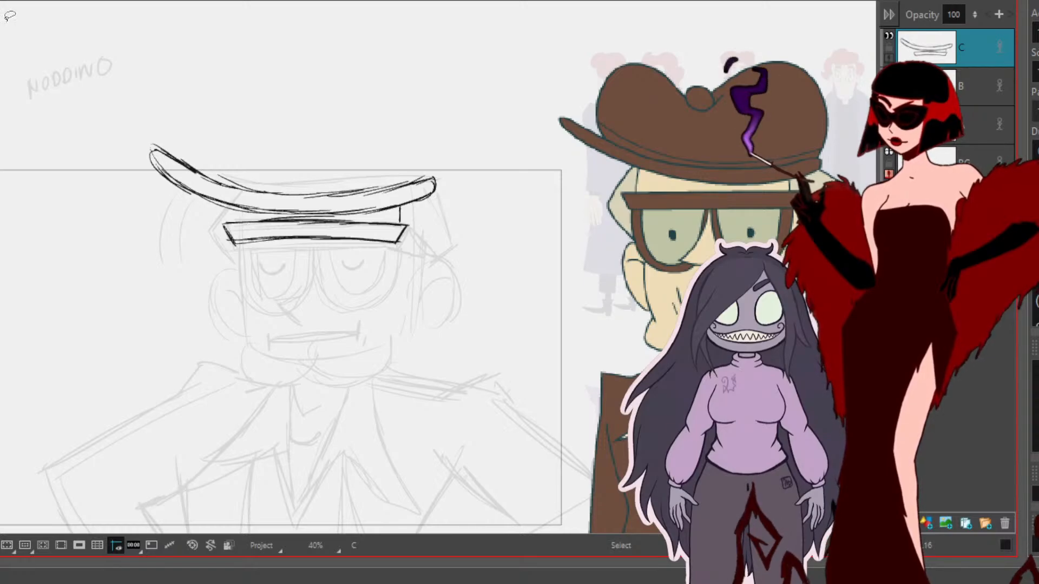
mouse_move(165, 122)
left_mouse_down()
mouse_move(212, 208)
mouse_move(346, 205)
mouse_move(404, 189)
mouse_move(193, 89)
mouse_move(184, 100)
left_mouse_up()
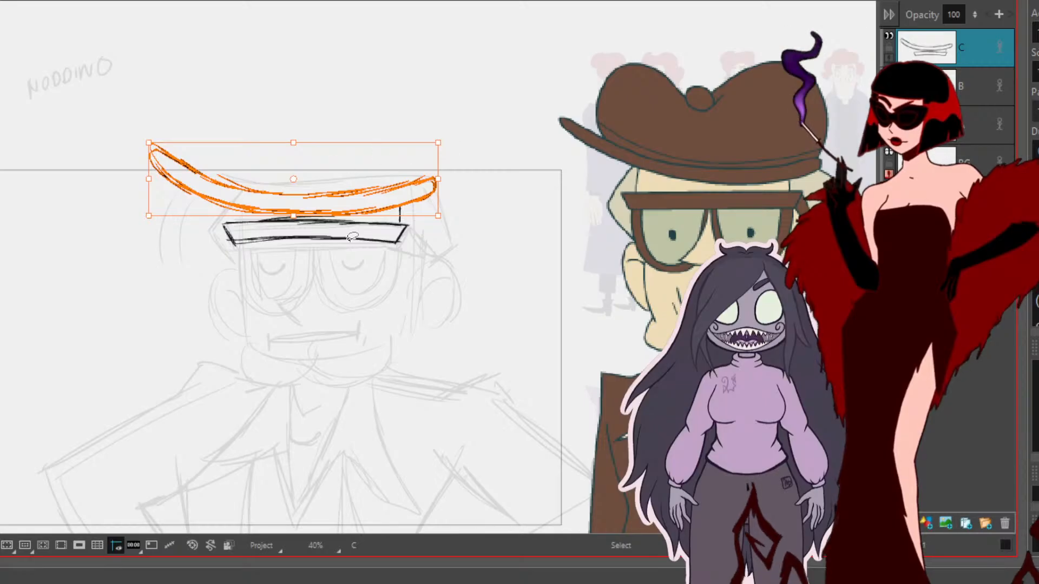
left_click_drag(451, 137, 454, 148)
left_click_drag(374, 196, 371, 189)
left_click_drag(447, 216, 435, 223)
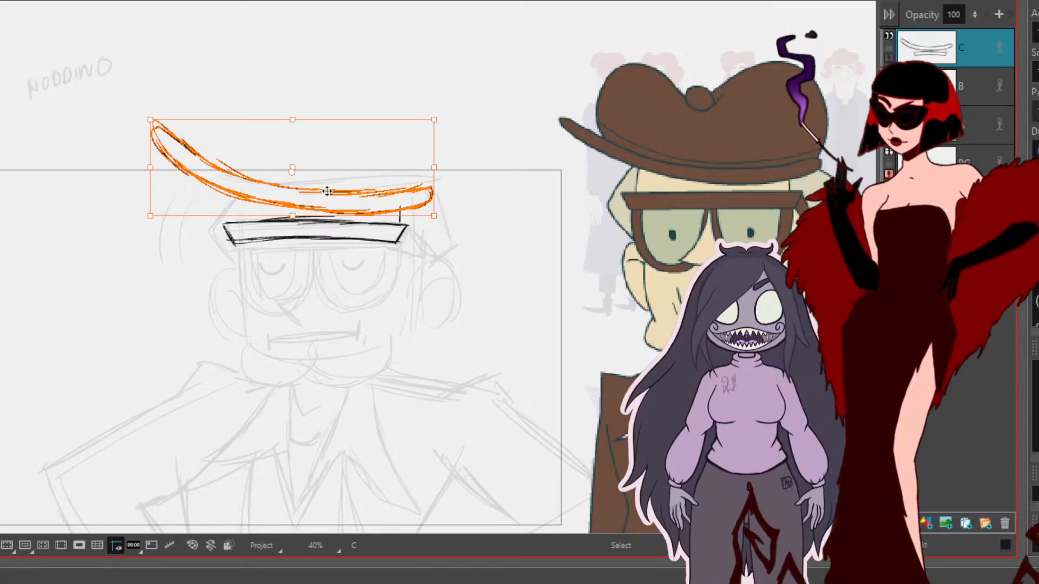
left_click_drag(326, 191, 325, 192)
key("alt+b")
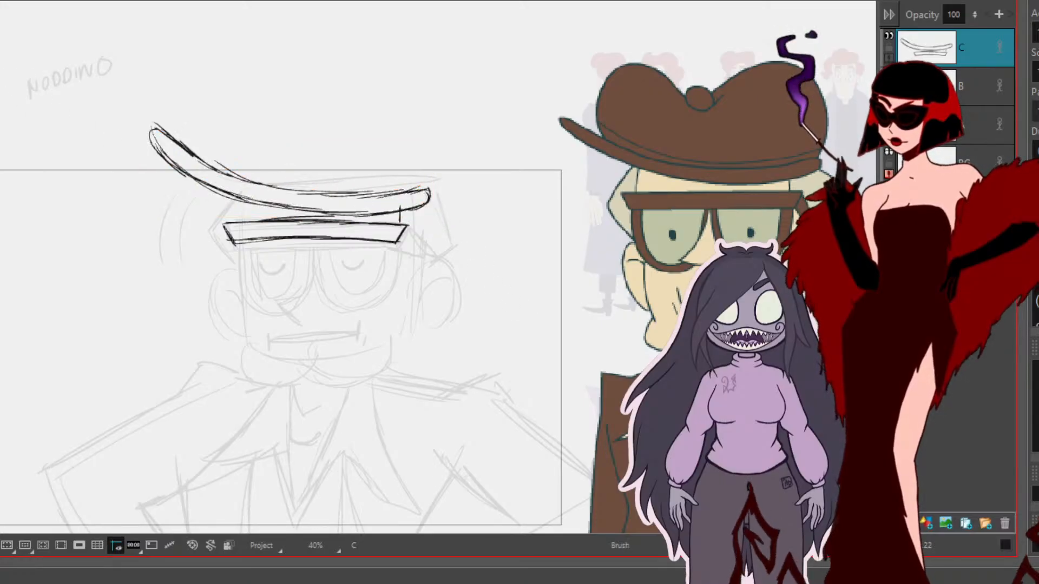
Step: Draw short head-side lines between brim and glasses, and the right-hand lens frame with a closed eye
left_click_drag(237, 199, 239, 222)
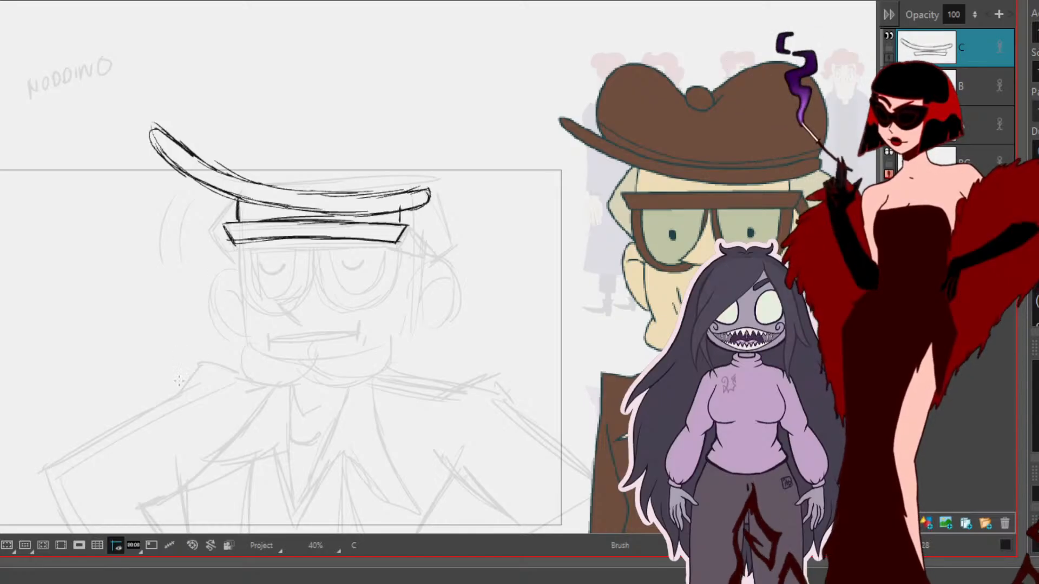
left_click_drag(401, 208, 400, 225)
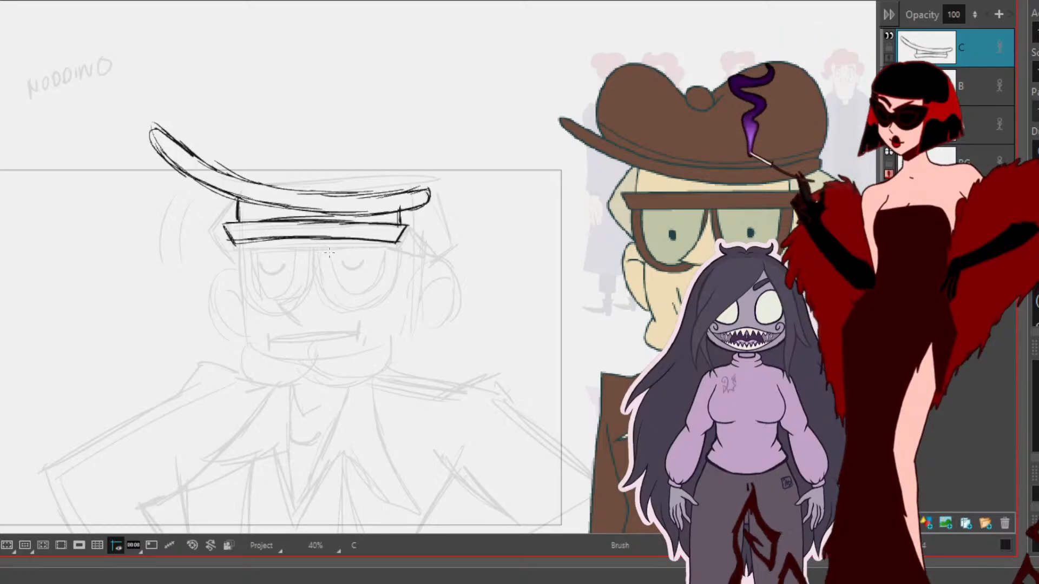
left_click_drag(309, 242, 322, 286)
mouse_move(310, 242)
left_mouse_down()
mouse_move(326, 291)
mouse_move(311, 246)
mouse_move(339, 296)
mouse_move(365, 306)
mouse_move(388, 284)
mouse_move(401, 240)
left_mouse_up()
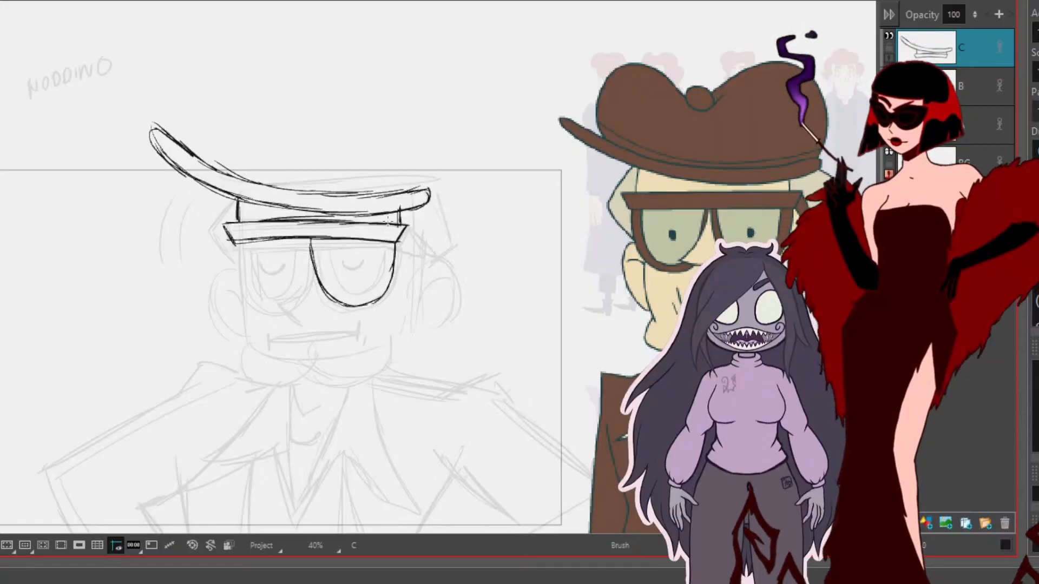
mouse_move(321, 238)
left_mouse_down()
mouse_move(344, 293)
mouse_move(336, 279)
mouse_move(351, 289)
mouse_move(382, 266)
mouse_move(384, 236)
mouse_move(364, 260)
left_mouse_up()
mouse_move(364, 262)
left_mouse_down()
mouse_move(343, 263)
mouse_move(382, 263)
mouse_move(382, 244)
mouse_move(395, 270)
mouse_move(380, 297)
left_mouse_up()
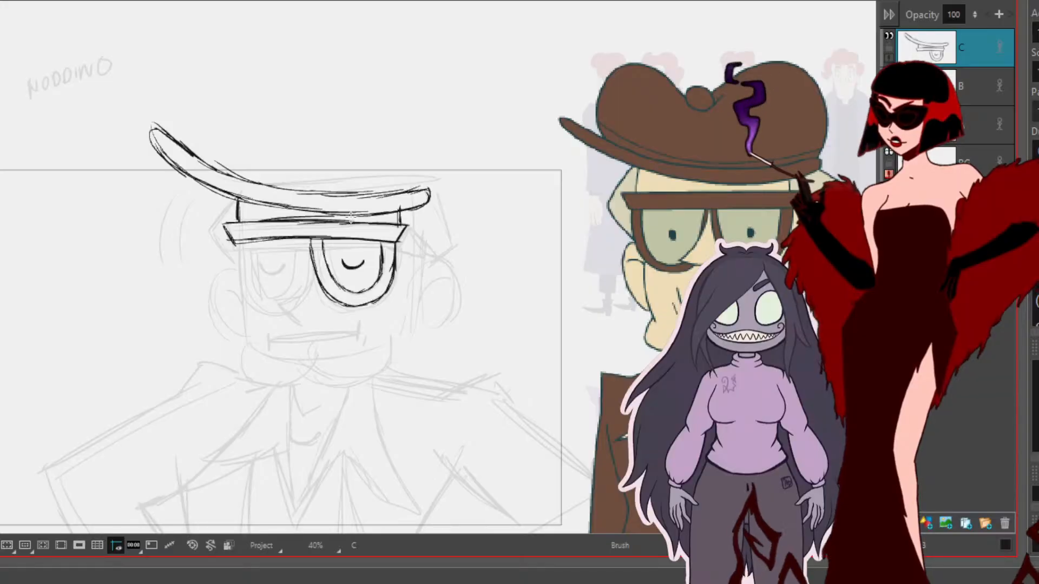
Step: Draw the right-hand arm of the glasses, the round ear below it, and the jaw corner under the ear
left_click_drag(395, 238, 415, 264)
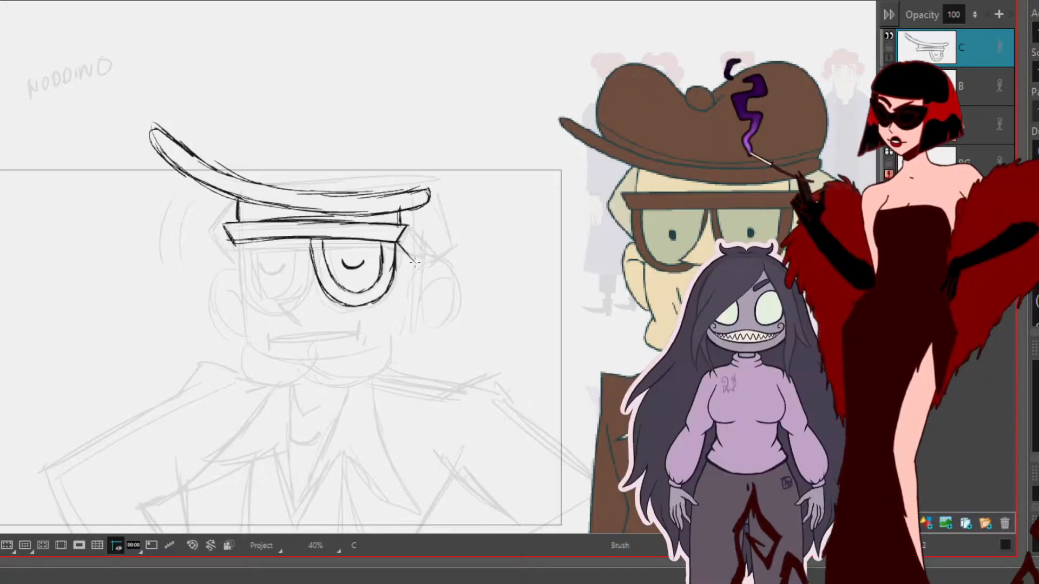
left_click_drag(409, 225, 421, 256)
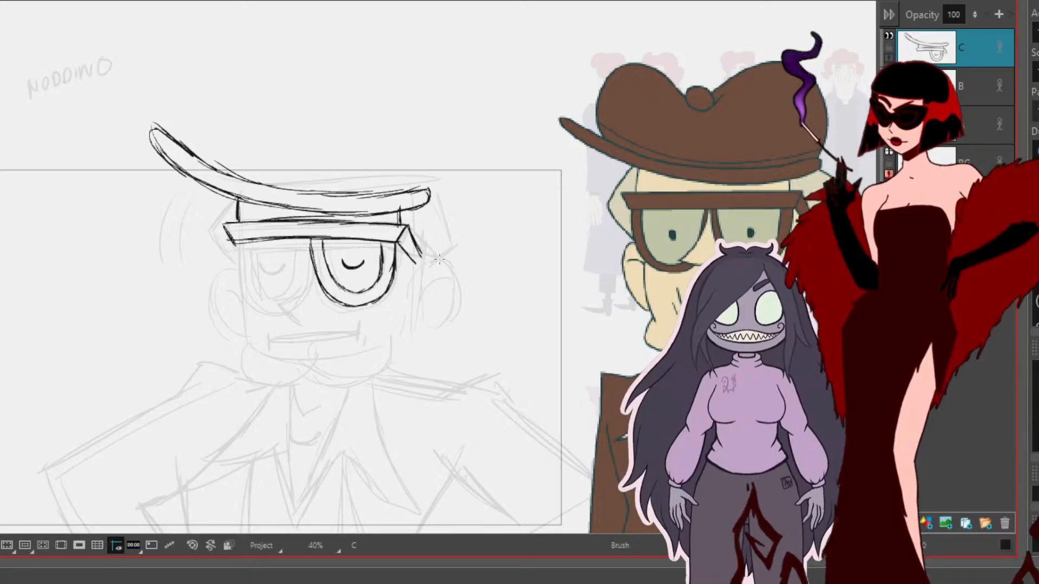
mouse_move(417, 263)
left_mouse_down()
mouse_move(449, 279)
mouse_move(446, 265)
mouse_move(456, 287)
mouse_move(447, 320)
mouse_move(410, 321)
mouse_move(436, 332)
mouse_move(458, 304)
mouse_move(454, 276)
mouse_move(435, 262)
mouse_move(412, 295)
left_mouse_up()
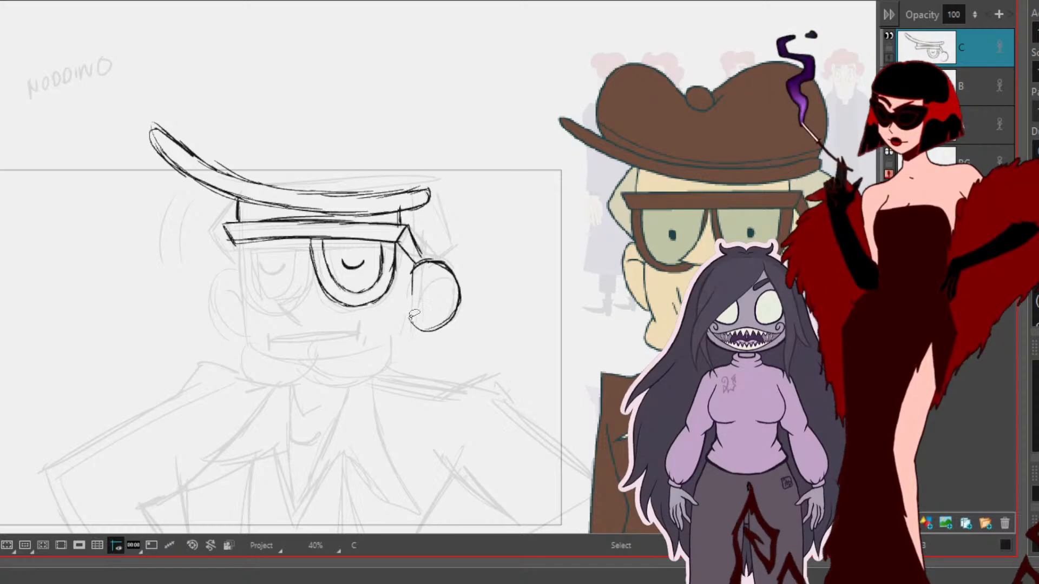
mouse_move(409, 342)
left_mouse_down()
mouse_move(409, 323)
mouse_move(407, 353)
mouse_move(391, 361)
left_mouse_up()
left_click_drag(414, 259, 417, 264)
mouse_move(415, 308)
left_mouse_down()
mouse_move(421, 286)
mouse_move(454, 282)
mouse_move(419, 302)
left_mouse_up()
Step: Draw angular hair tufts on both sides of the head and short lines starting the hat crown above the brim
left_click_drag(437, 266, 459, 244)
mouse_move(436, 198)
left_mouse_down()
mouse_move(463, 235)
mouse_move(456, 248)
left_mouse_up()
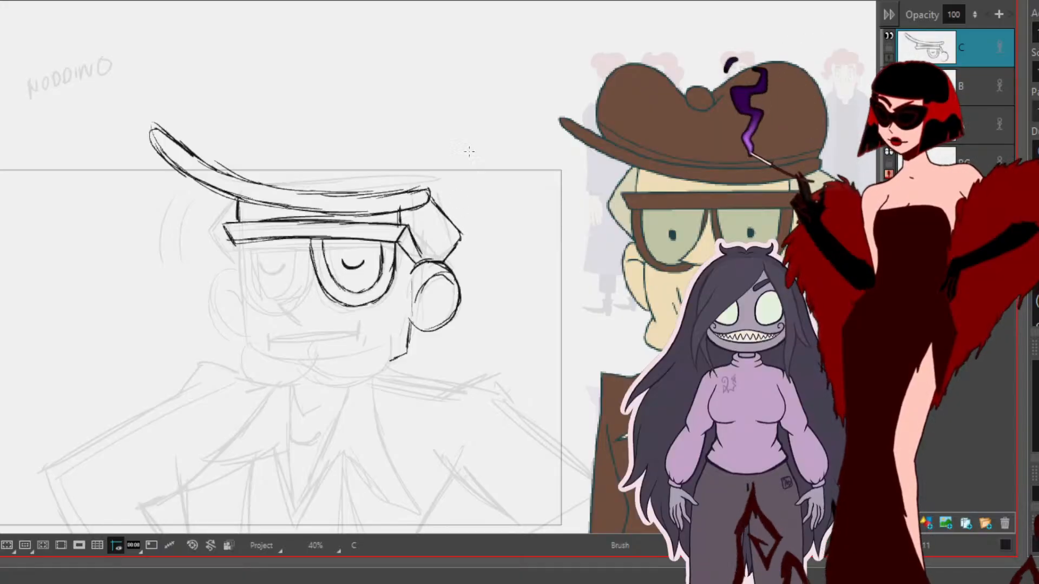
left_click_drag(429, 190, 440, 151)
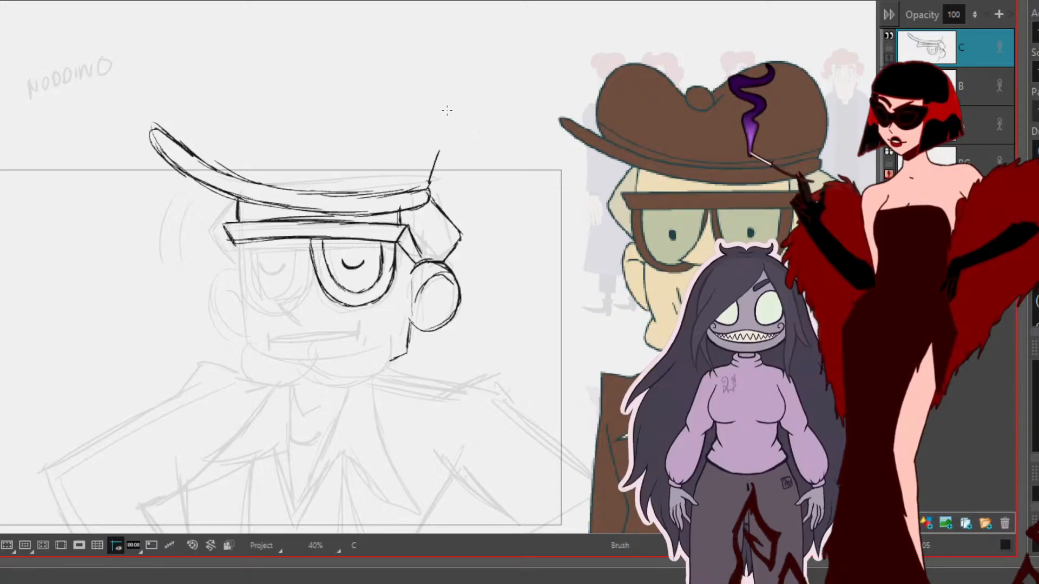
left_click_drag(203, 159, 223, 111)
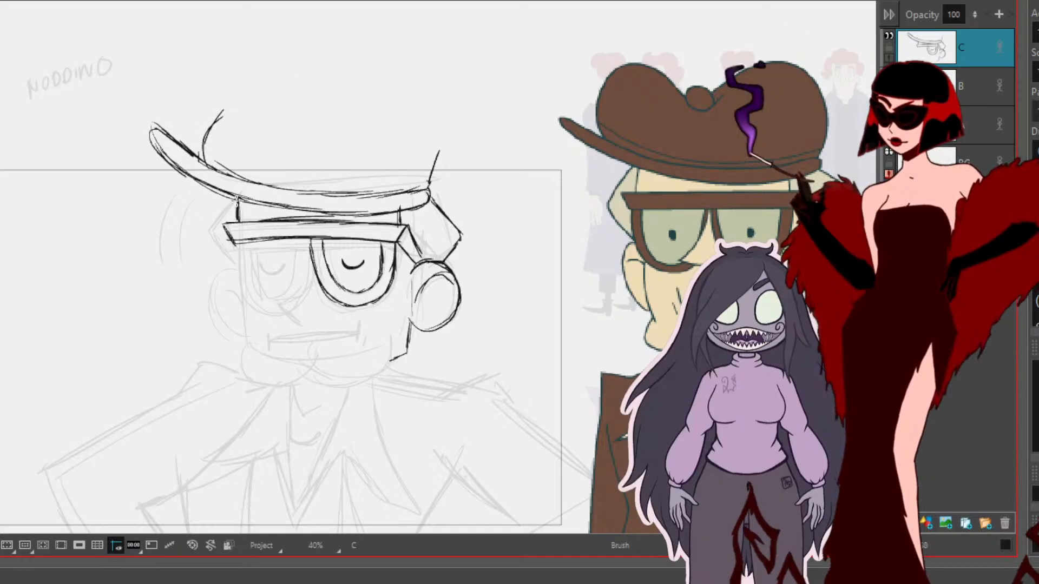
mouse_move(236, 198)
left_mouse_down()
mouse_move(211, 229)
mouse_move(233, 254)
left_mouse_up()
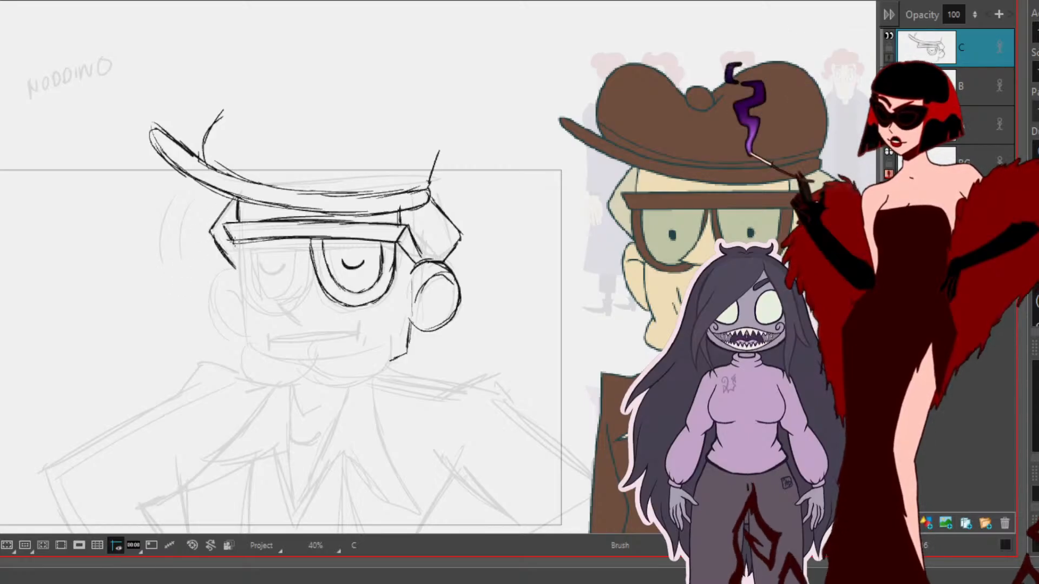
Step: Draw the nose and the left-hand lens frame with a closed eye inside it
mouse_move(312, 241)
left_mouse_down()
mouse_move(304, 277)
mouse_move(276, 293)
mouse_move(300, 309)
mouse_move(283, 304)
mouse_move(298, 309)
mouse_move(327, 282)
left_mouse_up()
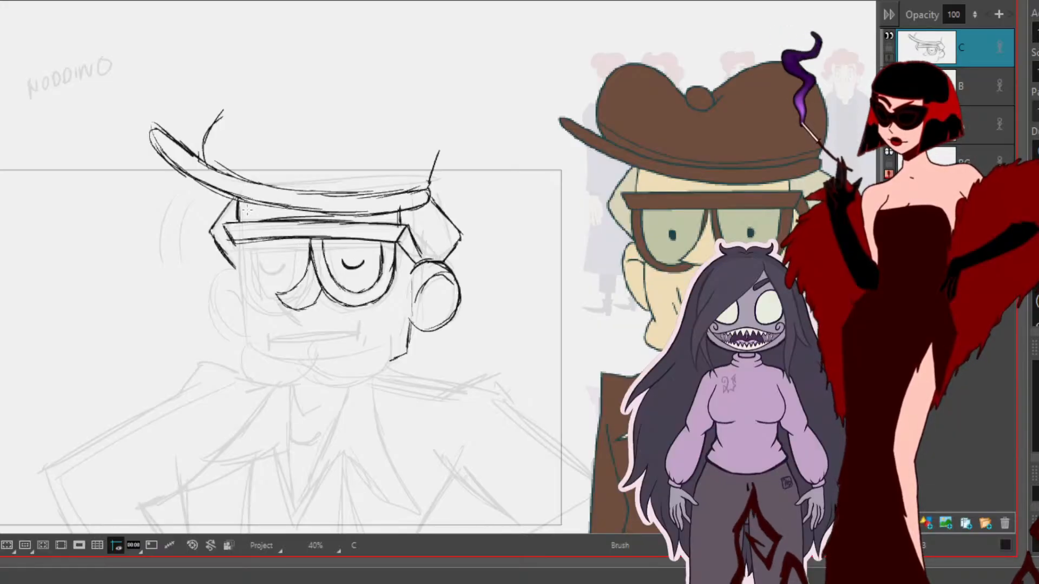
mouse_move(237, 239)
left_mouse_down()
mouse_move(250, 301)
mouse_move(293, 308)
left_mouse_up()
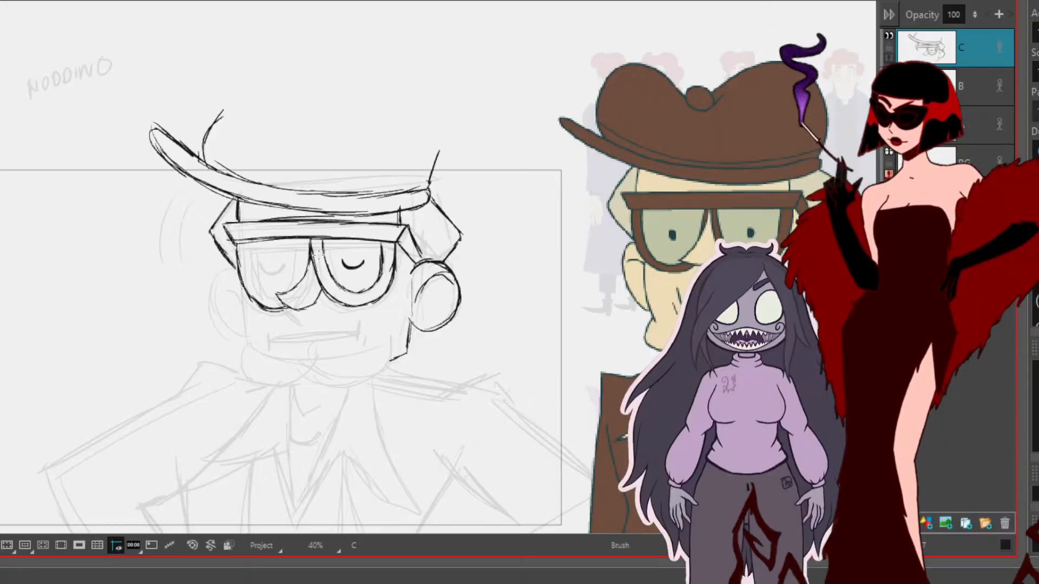
left_click_drag(251, 245, 265, 291)
mouse_move(298, 241)
left_mouse_down()
mouse_move(292, 285)
mouse_move(276, 271)
mouse_move(284, 263)
mouse_move(271, 271)
mouse_move(284, 263)
left_mouse_up()
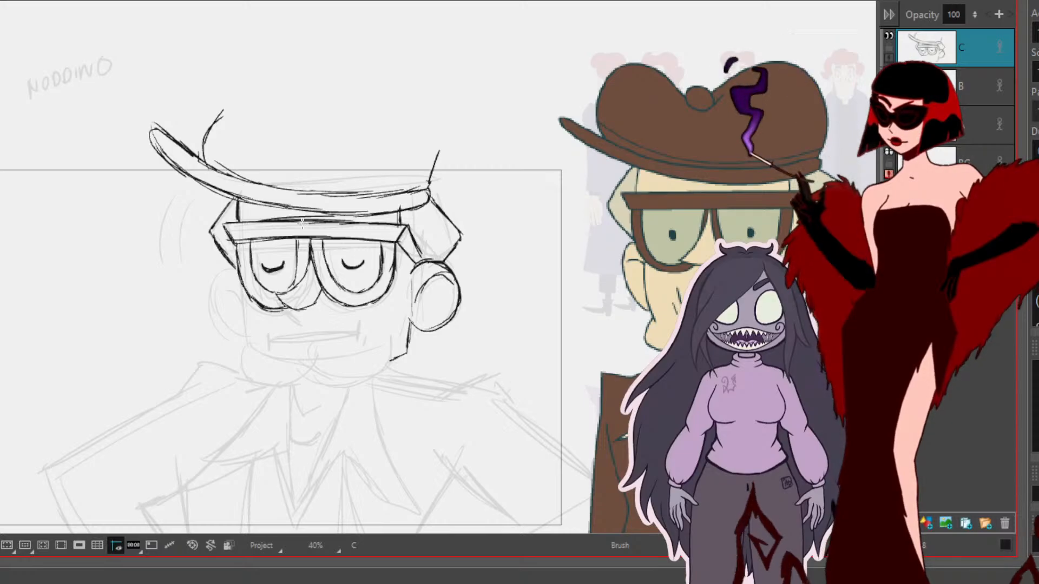
Step: Outline the lower face with the left cheek edge, two rounded jowls, and the jawline up to the right corner
left_click_drag(241, 283, 255, 352)
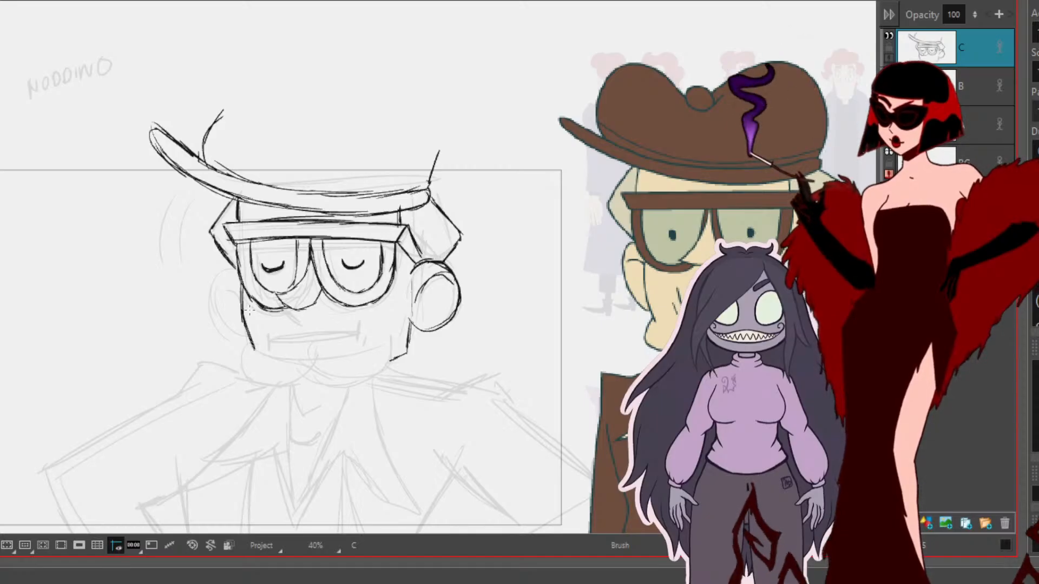
mouse_move(252, 366)
left_mouse_down()
mouse_move(254, 348)
mouse_move(253, 379)
mouse_move(289, 382)
mouse_move(307, 370)
mouse_move(328, 385)
mouse_move(351, 371)
left_mouse_up()
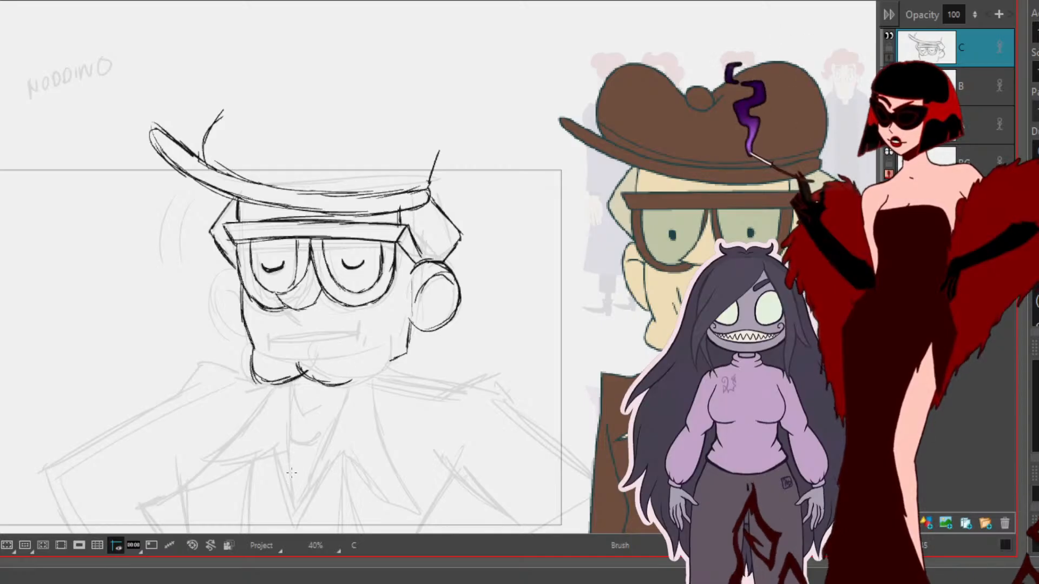
mouse_move(341, 385)
left_mouse_down()
mouse_move(371, 357)
mouse_move(407, 353)
left_mouse_up()
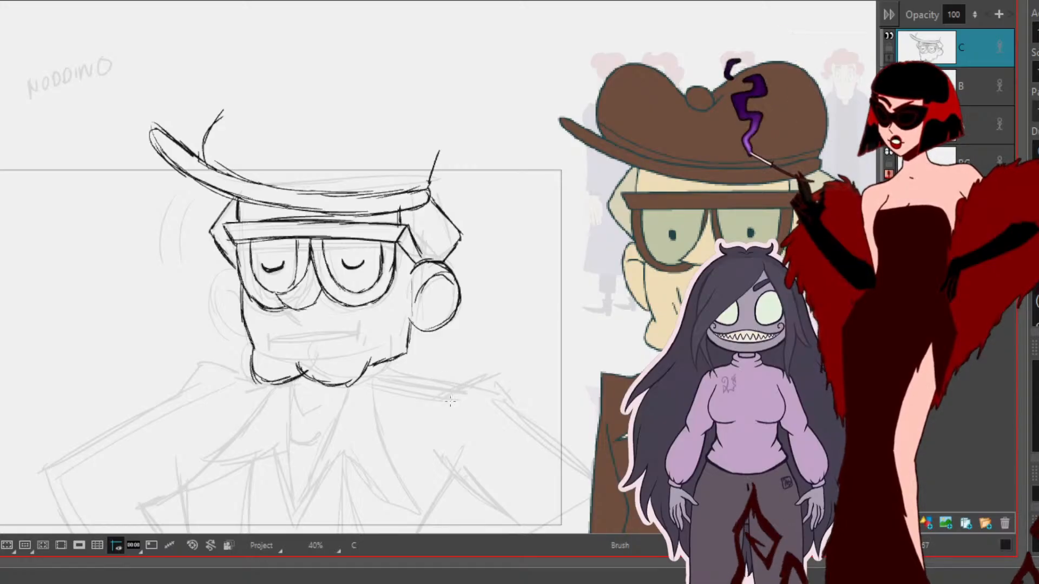
Step: Draw the straight mouth with short crease lines at its ends, and add the left-hand ear
key("alt+s")
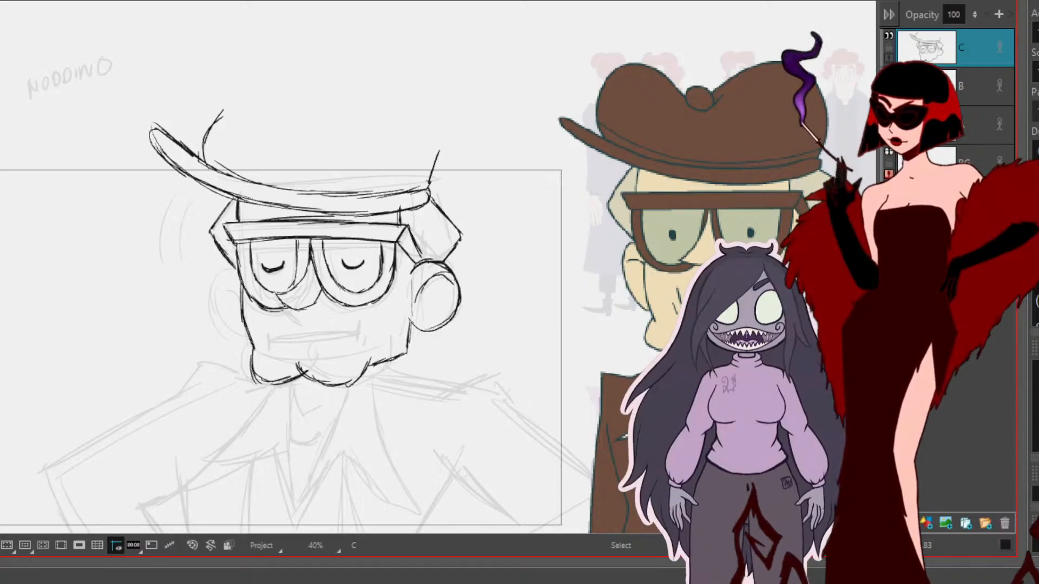
key("alt+b")
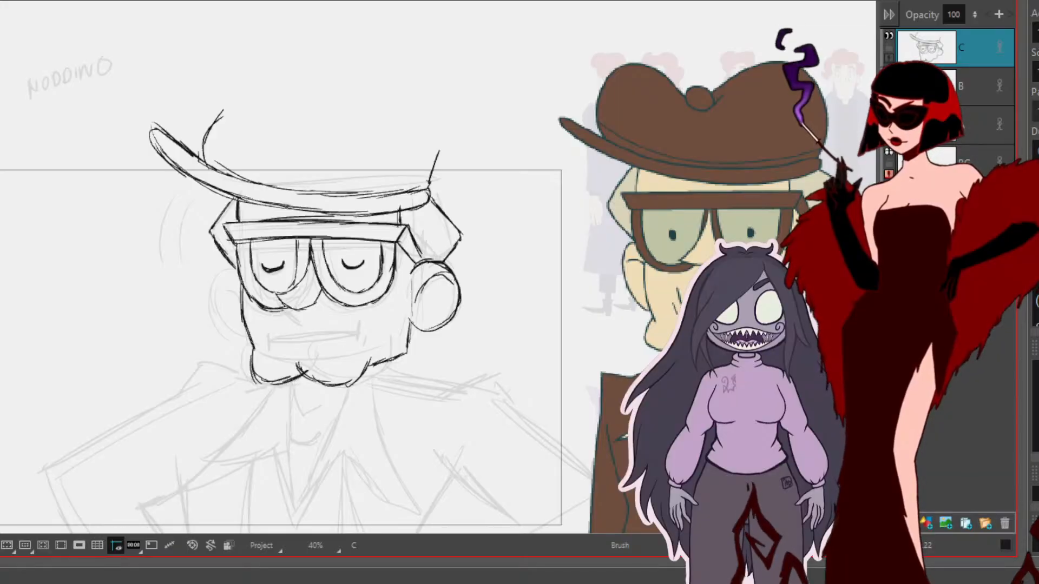
mouse_move(286, 337)
left_mouse_down()
mouse_move(342, 332)
mouse_move(338, 349)
mouse_move(346, 342)
left_mouse_up()
left_click_drag(282, 322, 280, 349)
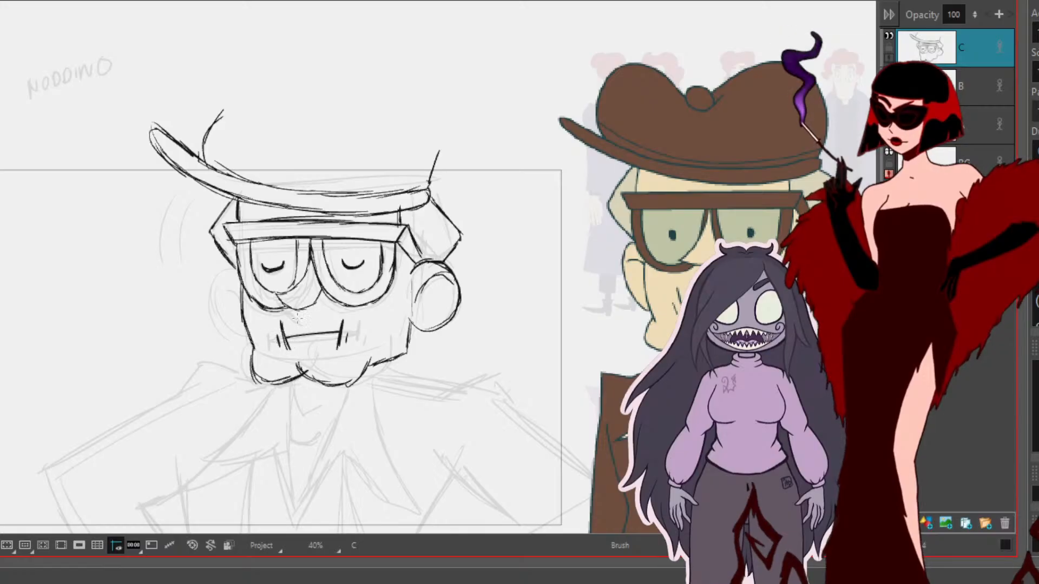
mouse_move(245, 267)
left_mouse_down()
mouse_move(230, 322)
mouse_move(218, 297)
mouse_move(243, 335)
left_mouse_up()
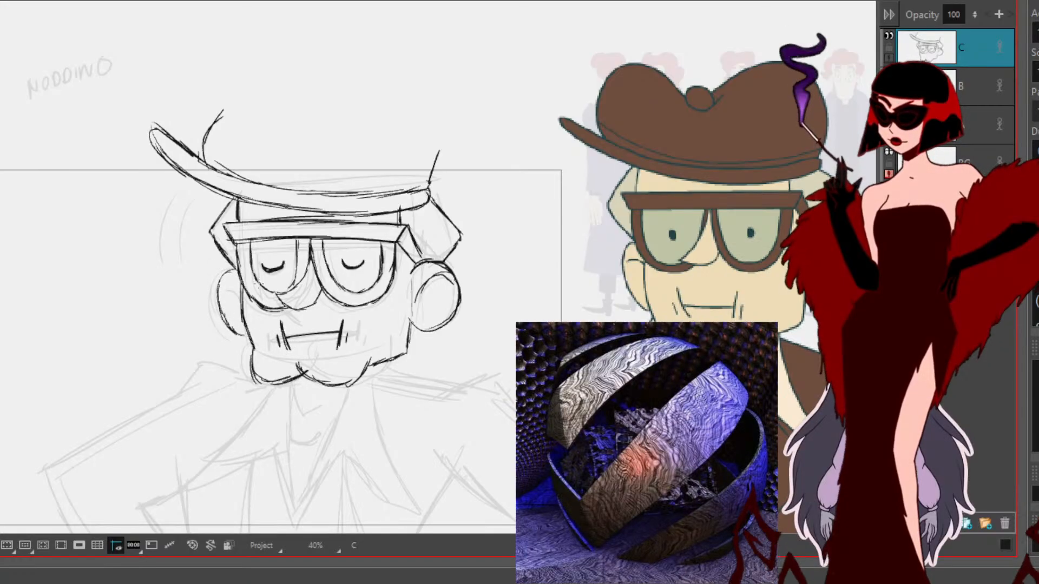
Step: Draw the pointed right-hand shirt collar flap below the chin, with its inner, outer and lower edges
mouse_move(619, 493)
left_mouse_down()
mouse_move(673, 409)
mouse_move(699, 306)
mouse_move(491, 324)
left_mouse_up()
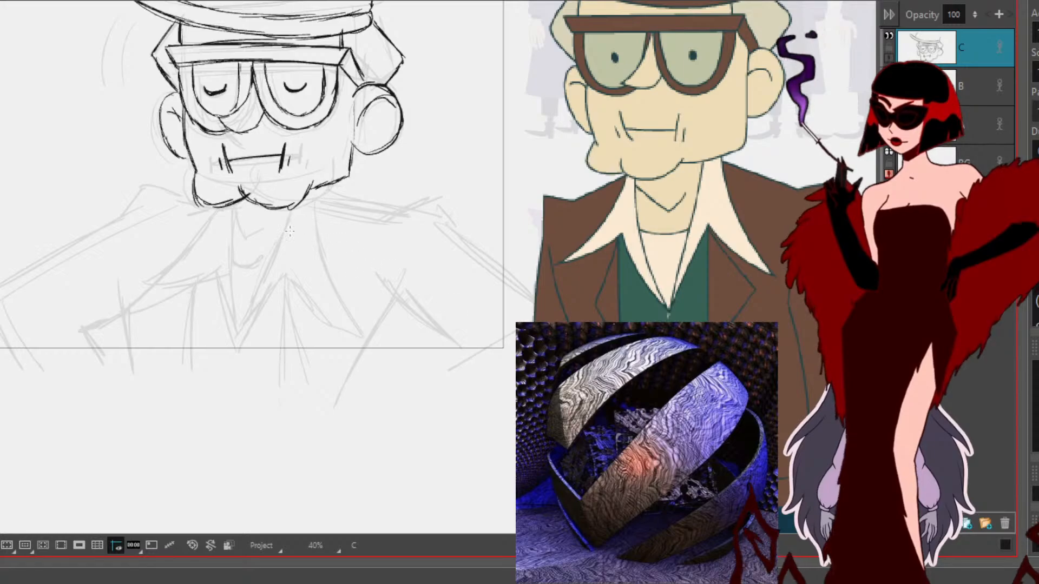
left_click_drag(293, 205, 235, 349)
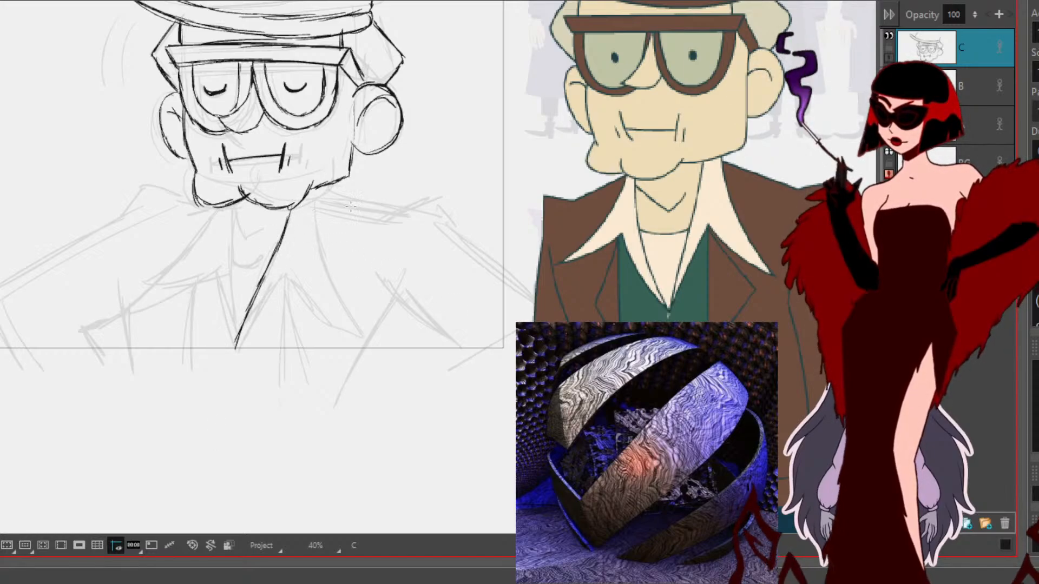
left_click_drag(313, 189, 320, 244)
mouse_move(314, 208)
left_mouse_down()
mouse_move(338, 292)
mouse_move(362, 329)
left_mouse_up()
left_click_drag(349, 307, 390, 356)
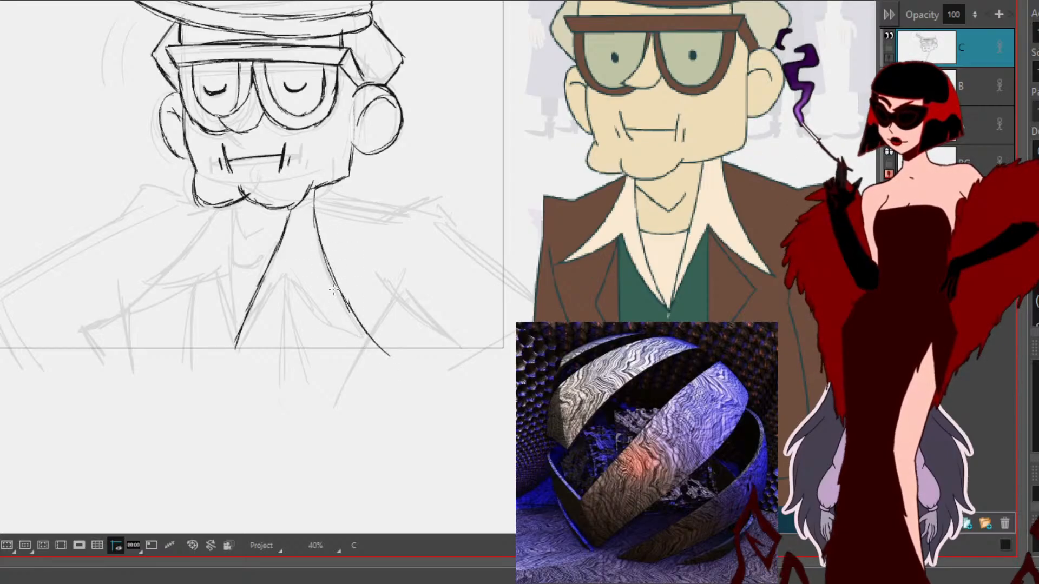
left_click_drag(296, 284, 373, 347)
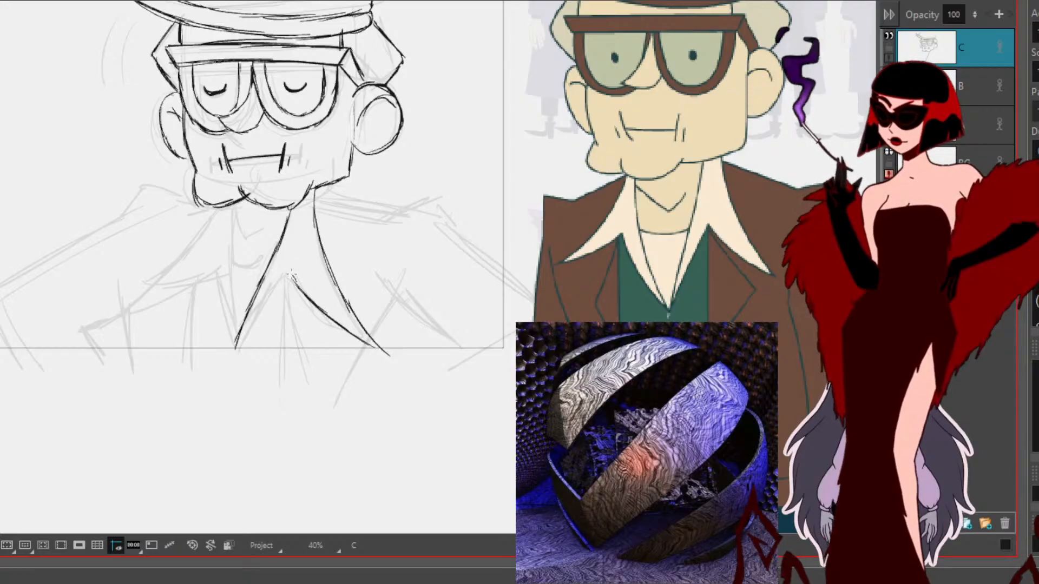
left_click_drag(289, 274, 236, 349)
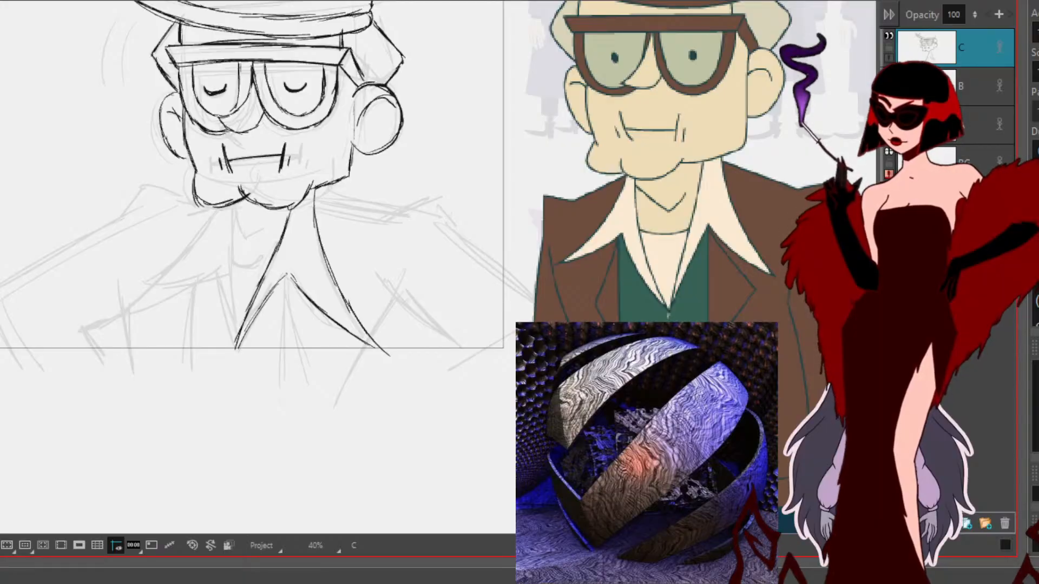
Step: Draw the left edge of the shirt opening, and select the right-hand collar flap's outer strokes and scale them down slightly
left_click_drag(260, 260, 362, 244)
left_click_drag(333, 196, 339, 331)
mouse_move(465, 365)
left_mouse_down()
mouse_move(341, 431)
mouse_move(396, 417)
mouse_move(357, 387)
left_mouse_up()
key("alt+s")
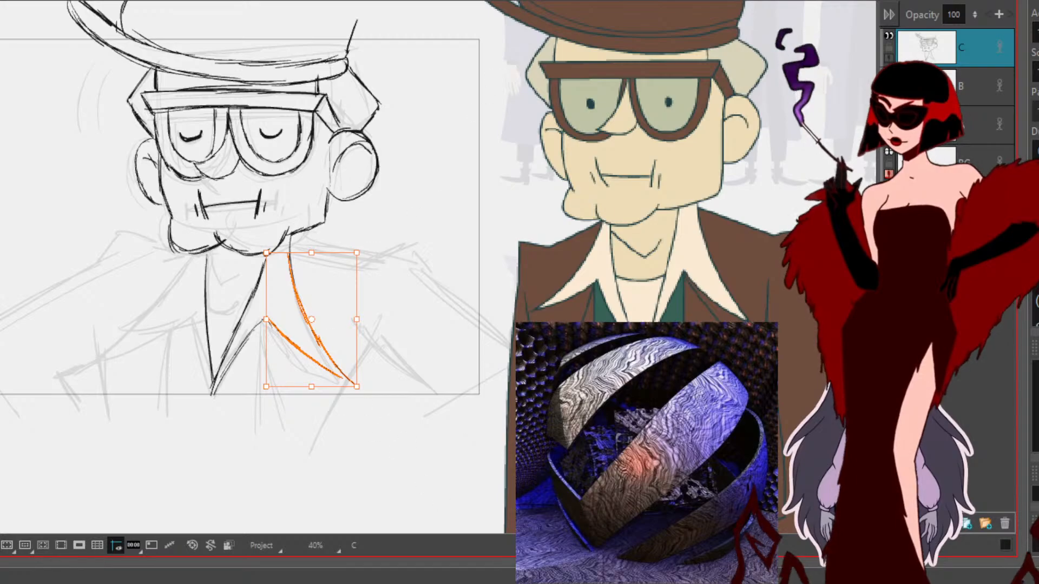
left_click(396, 499)
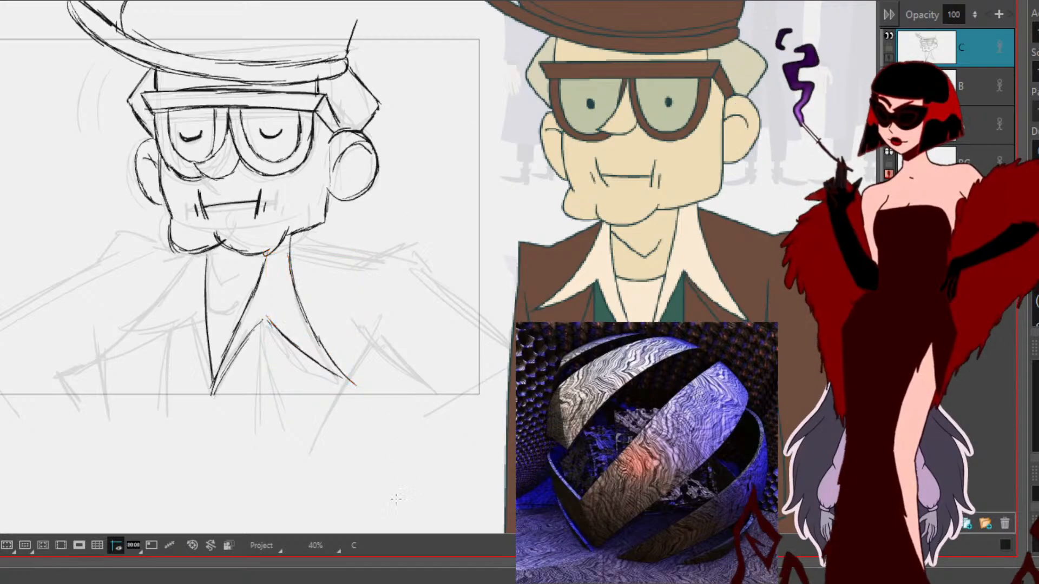
Step: Draw the pointed left-hand collar flap and its inner edge running down past the shirt's V opening
mouse_move(194, 274)
left_mouse_down()
mouse_move(344, 252)
mouse_move(387, 259)
left_mouse_up()
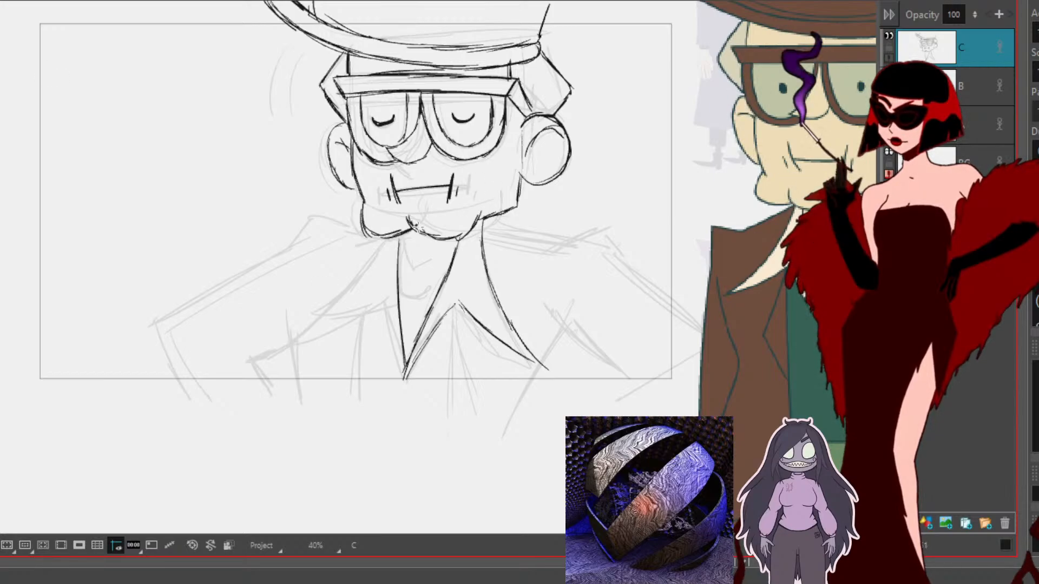
left_click_drag(389, 237, 336, 304)
left_click_drag(373, 262, 286, 343)
left_click_drag(344, 293, 272, 348)
left_click_drag(385, 297, 337, 322)
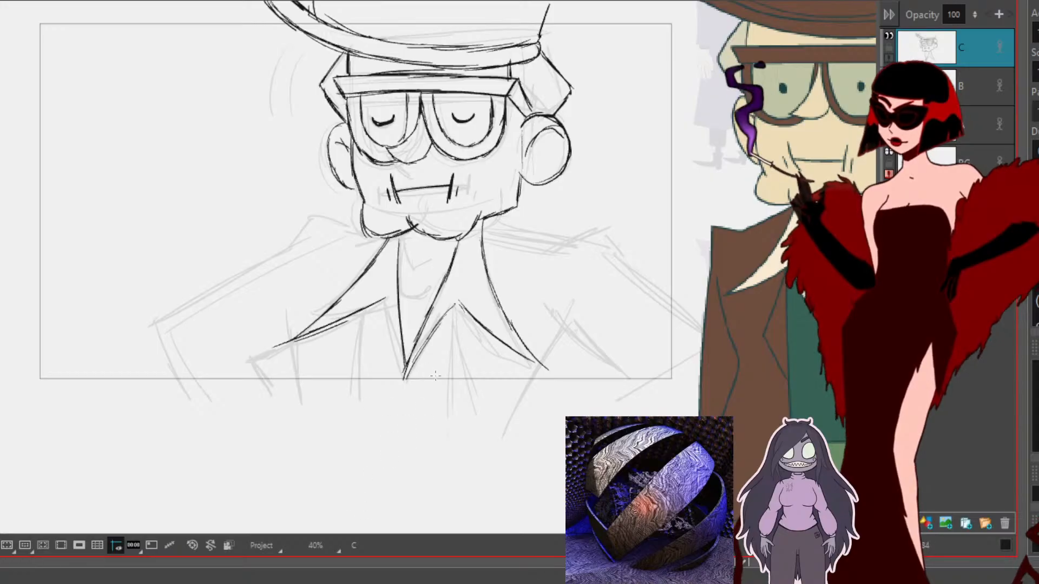
left_click_drag(384, 294, 409, 386)
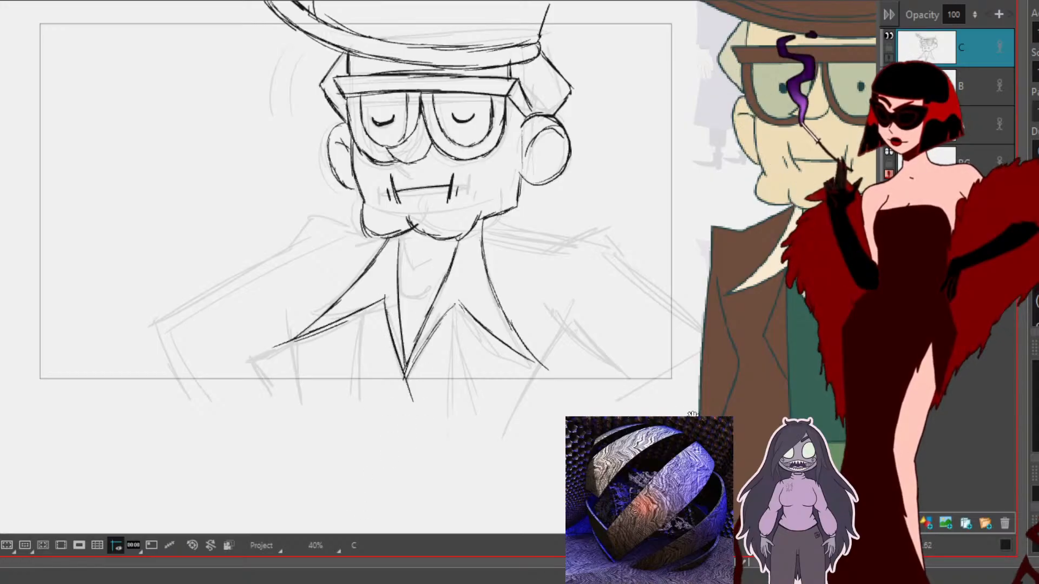
Step: Draw the jacket's right-hand shoulder line, its raised pointed shoulder corner, and the outer sleeve line beyond the panel frame
left_click_drag(605, 417, 451, 457)
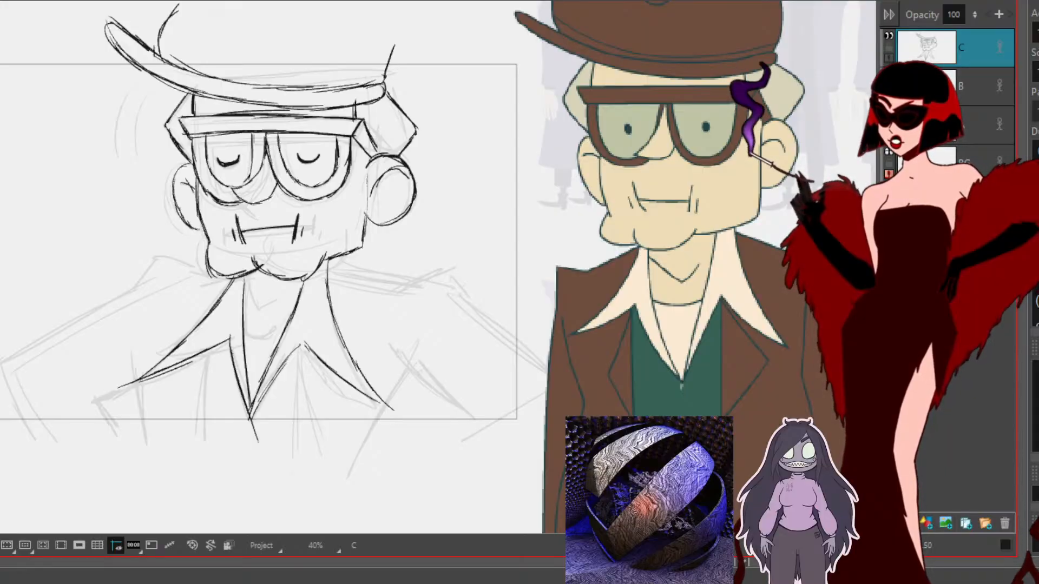
left_click_drag(794, 346, 654, 349)
mouse_move(189, 265)
left_mouse_down()
mouse_move(262, 288)
mouse_move(193, 270)
mouse_move(287, 283)
left_mouse_up()
left_click_drag(204, 268, 273, 283)
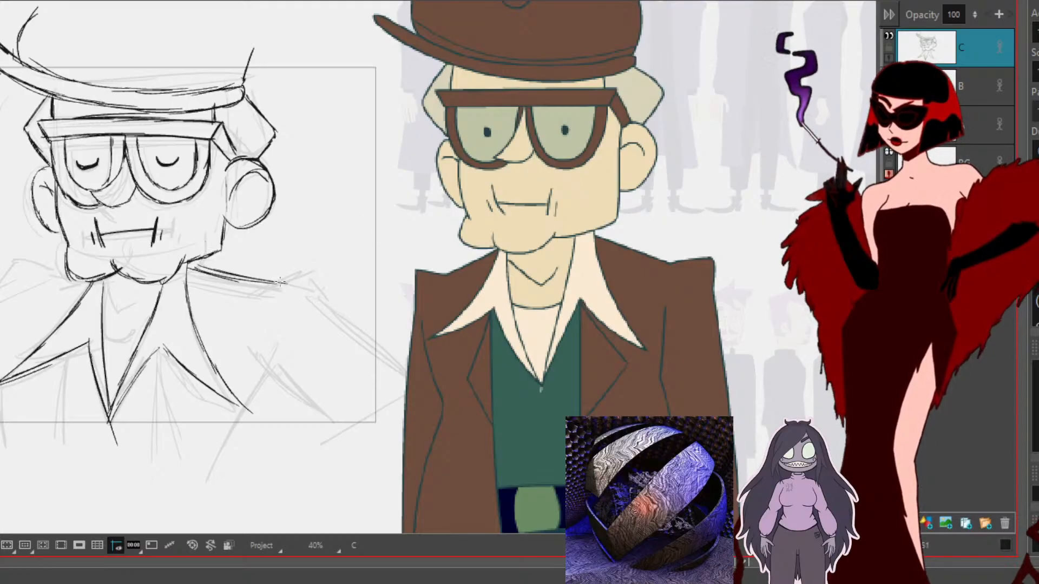
mouse_move(258, 295)
left_mouse_down()
mouse_move(303, 270)
mouse_move(320, 309)
left_mouse_up()
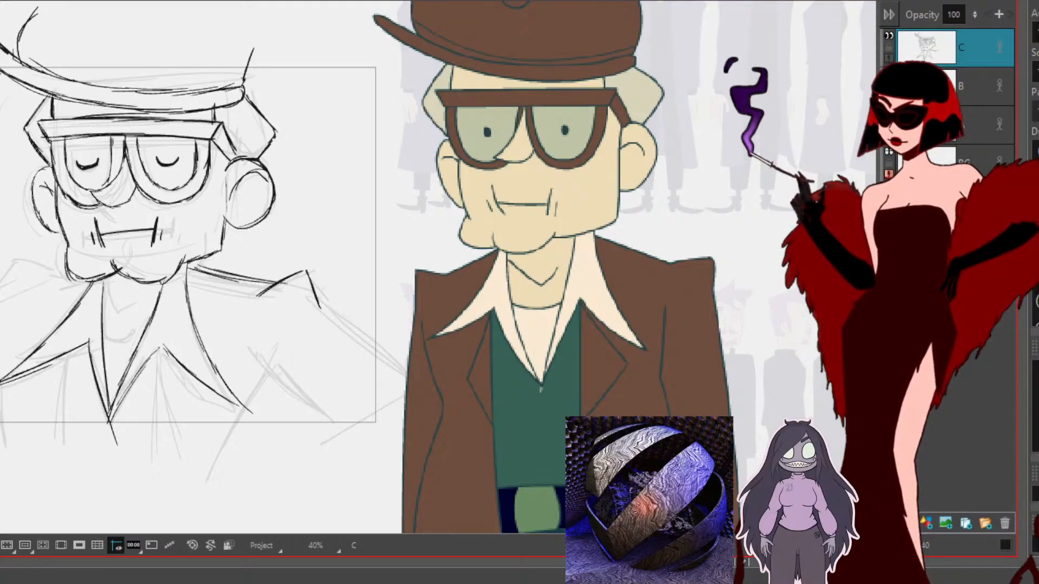
left_click_drag(321, 305, 409, 379)
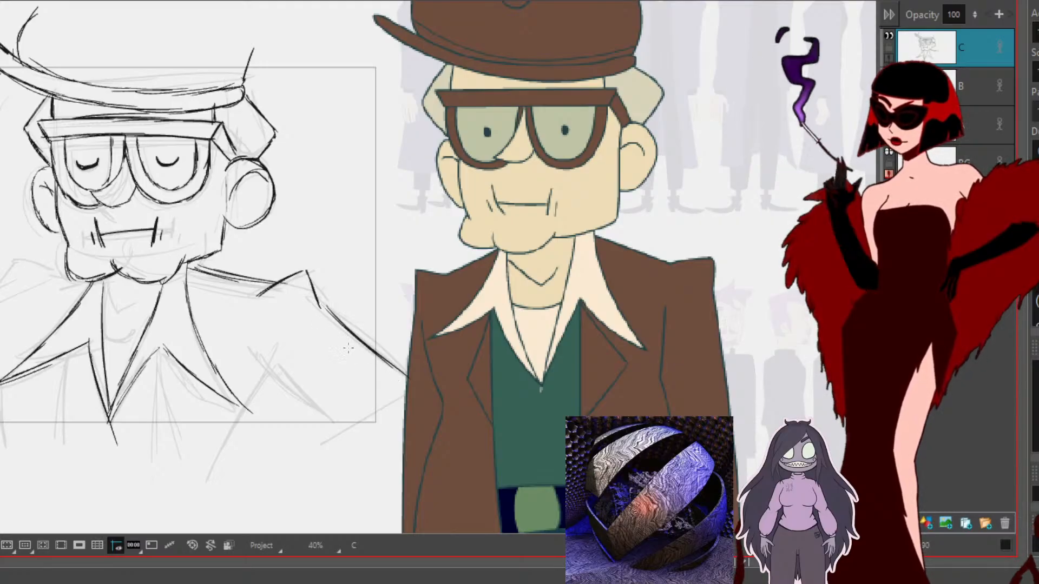
Step: Draw the diagonal inner sleeve line and replace the short line beneath it with a straighter vertical jacket side line
left_click_drag(258, 357, 312, 418)
left_click_drag(274, 377, 353, 459)
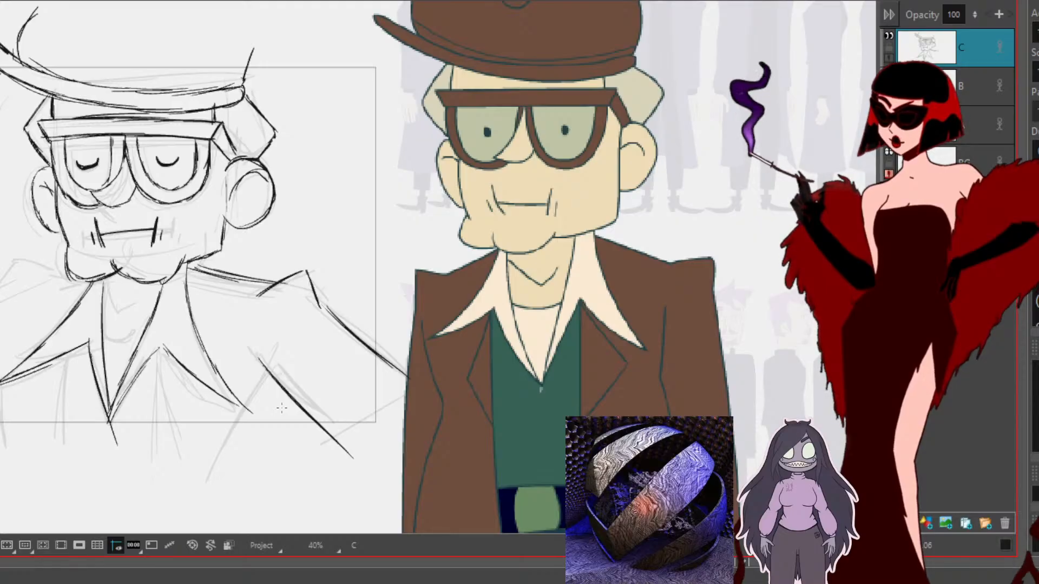
mouse_move(282, 408)
left_mouse_down()
mouse_move(504, 336)
mouse_move(574, 324)
mouse_move(577, 376)
left_mouse_up()
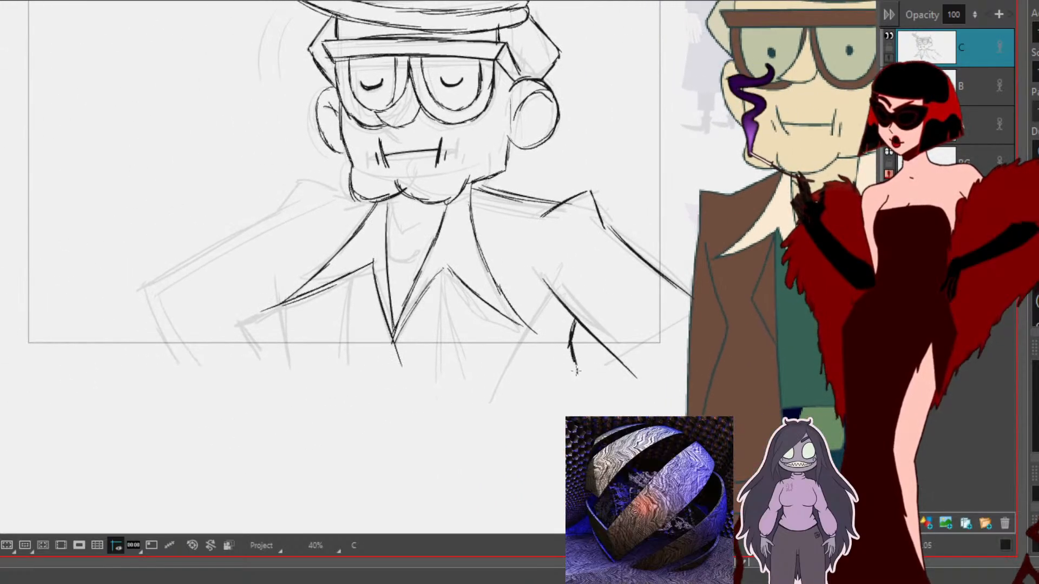
left_click_drag(725, 342, 605, 408)
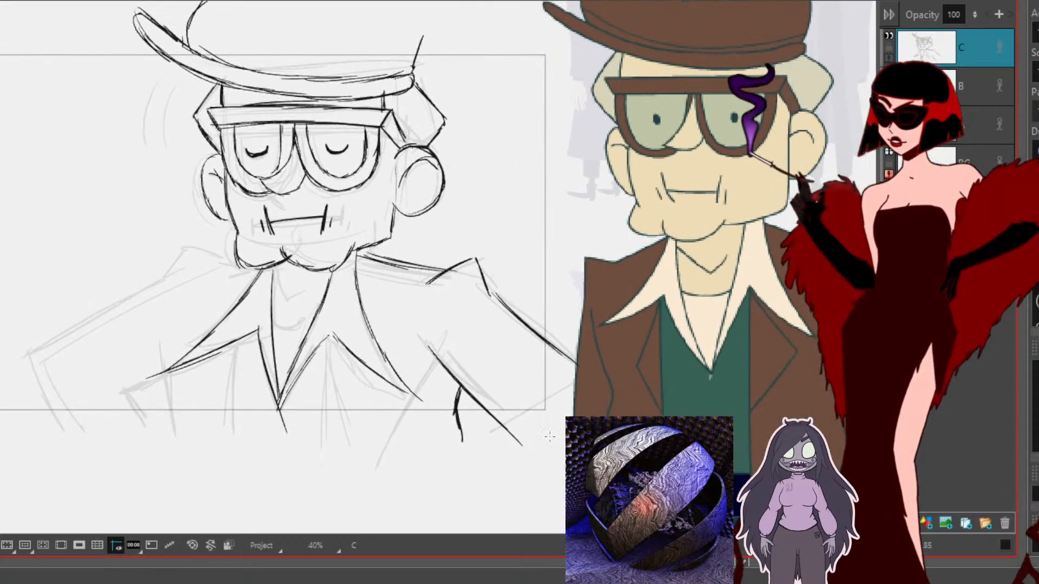
key("ctrl+z")
left_click_drag(451, 377, 446, 464)
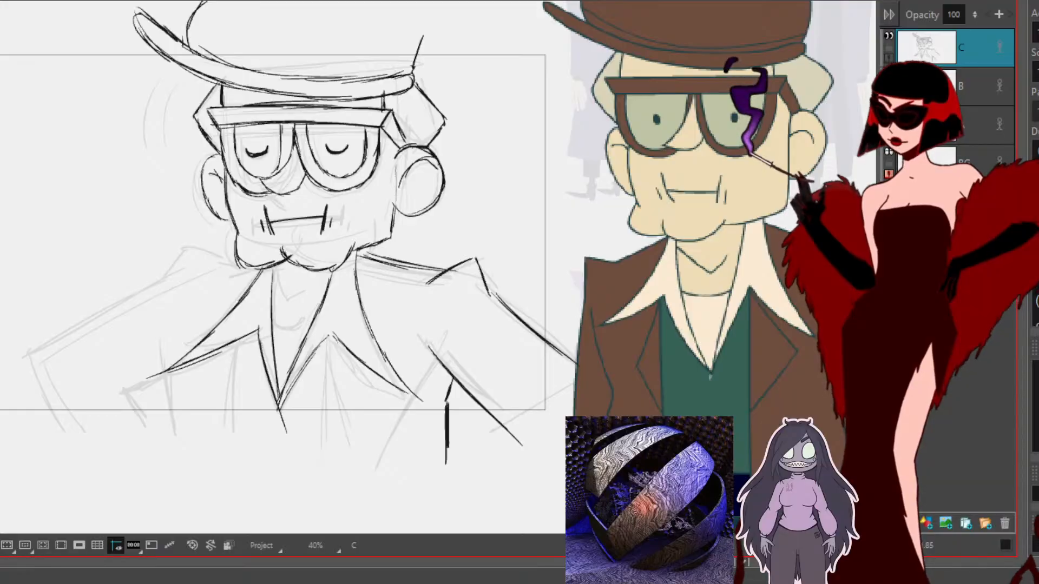
Step: Draw the right-hand jacket opening line running down from the collar notch and the short diagonal lapel line beside it
left_click_drag(341, 338, 327, 500)
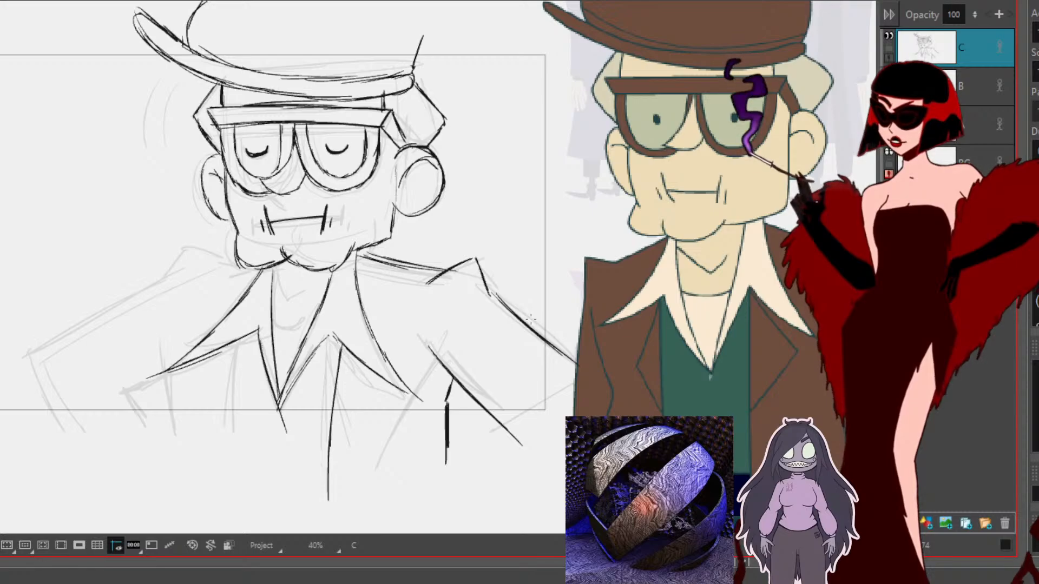
left_click_drag(341, 348, 387, 426)
left_click_drag(344, 360, 374, 406)
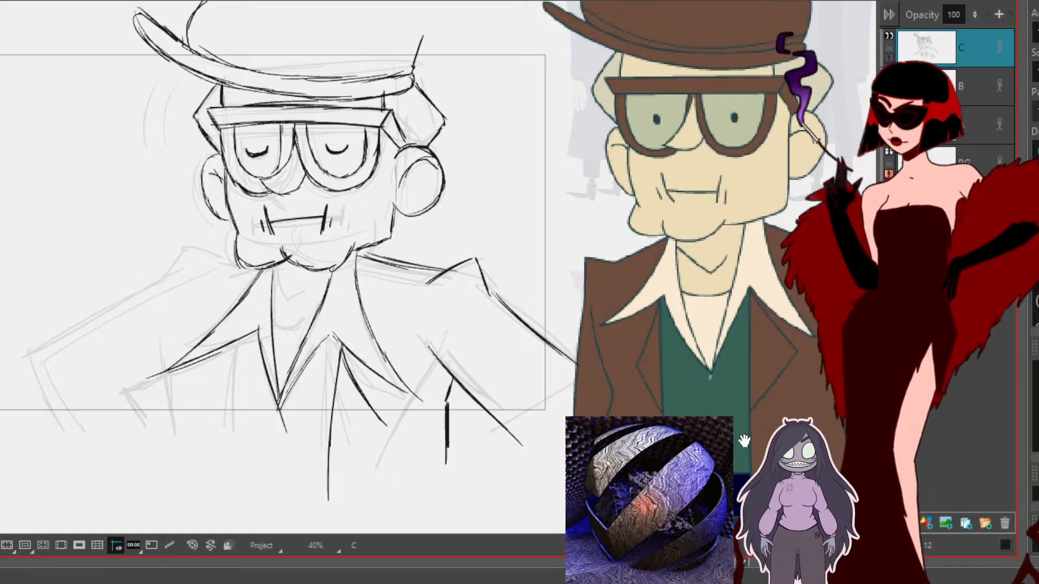
Step: Draw the left-hand jacket opening line below the collar and the diagonal lapel line angling outward from its upper end
left_click_drag(731, 438, 1036, 379)
left_click_drag(561, 212, 524, 212)
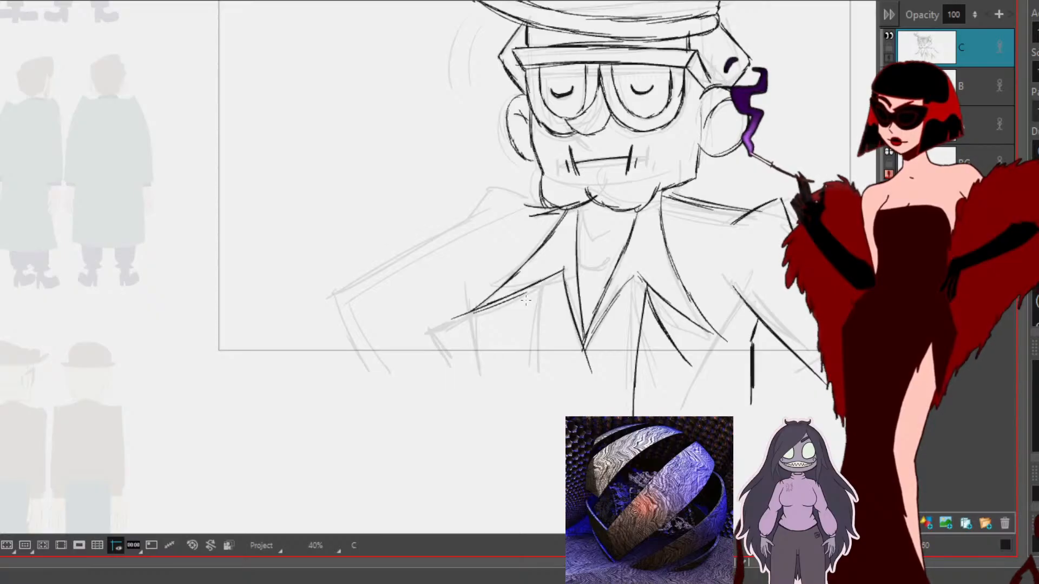
left_click_drag(544, 275, 540, 392)
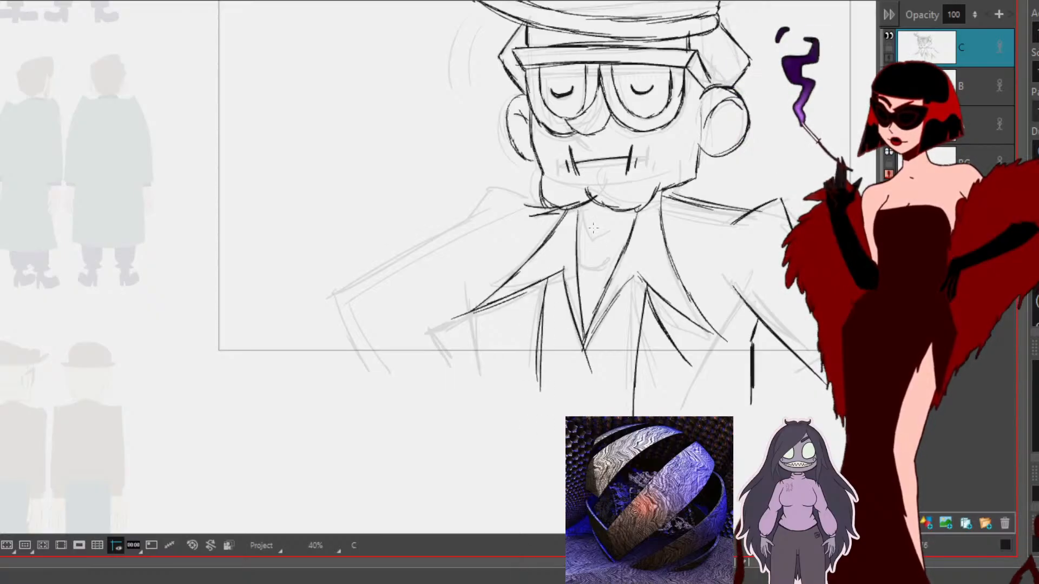
left_click_drag(551, 277, 499, 357)
left_click_drag(540, 296, 496, 363)
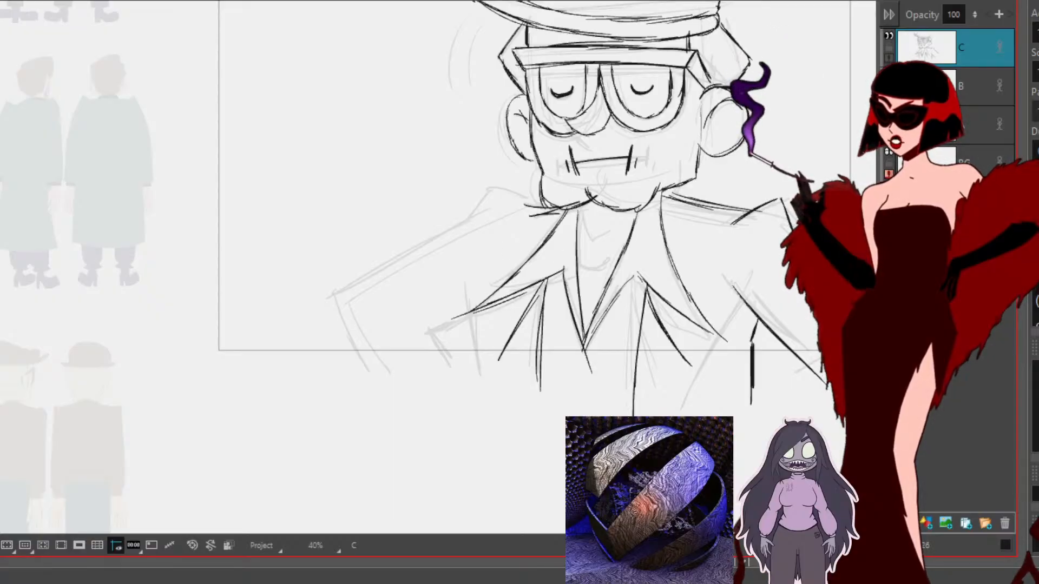
Step: Shift the right-hand jacket side line inward under the arm, and draw the short vertical line closing the left-hand lapel
left_click(762, 364)
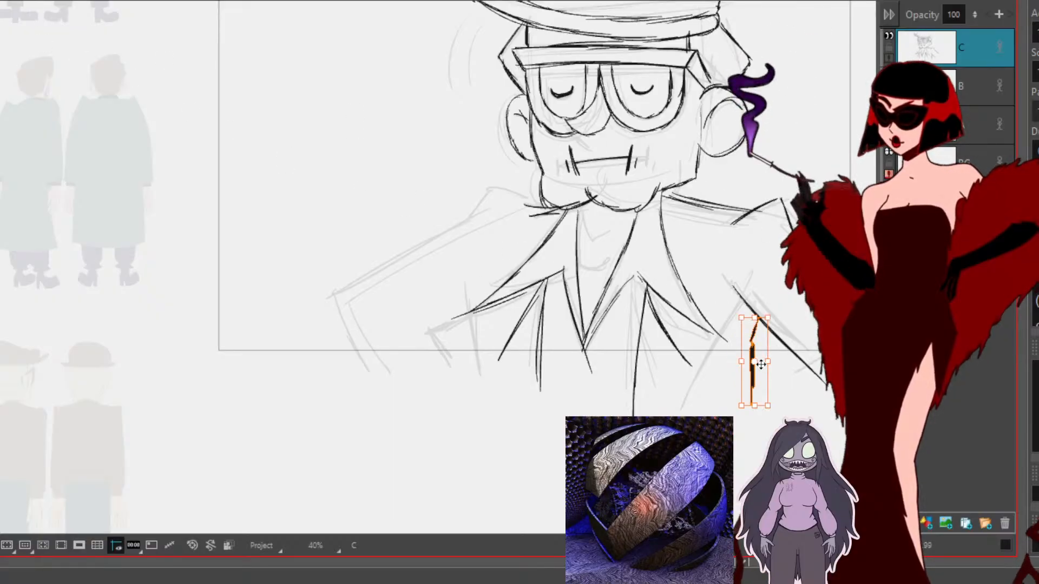
left_click_drag(757, 363, 735, 352)
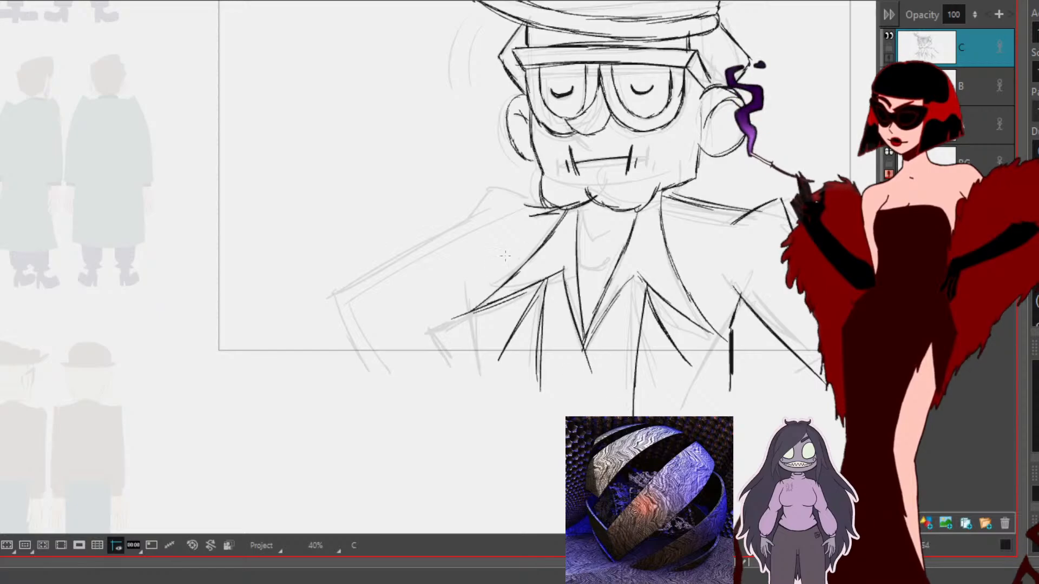
left_click_drag(490, 282, 499, 361)
key("ctrl+z")
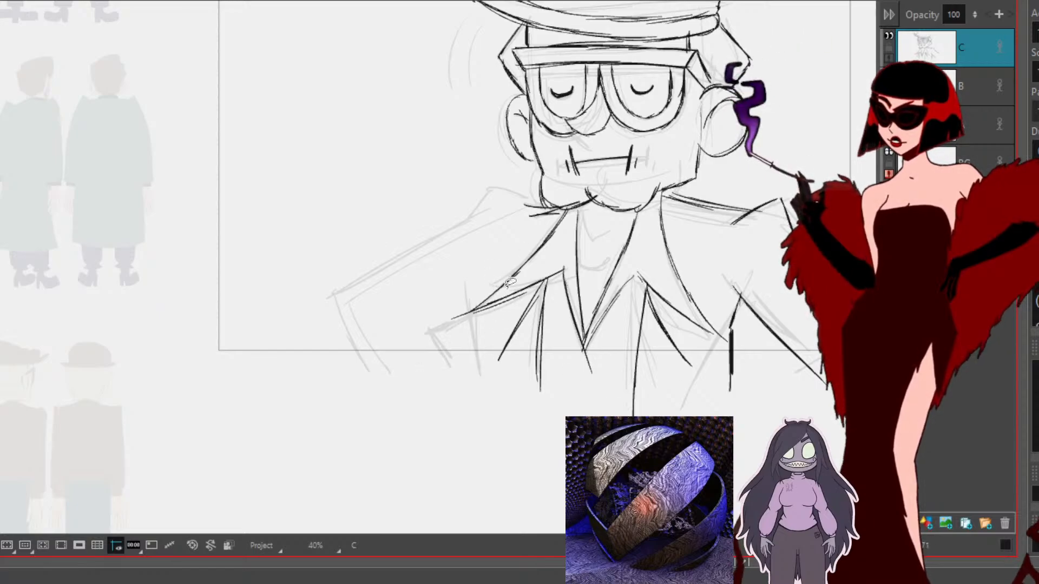
left_click_drag(494, 309, 499, 362)
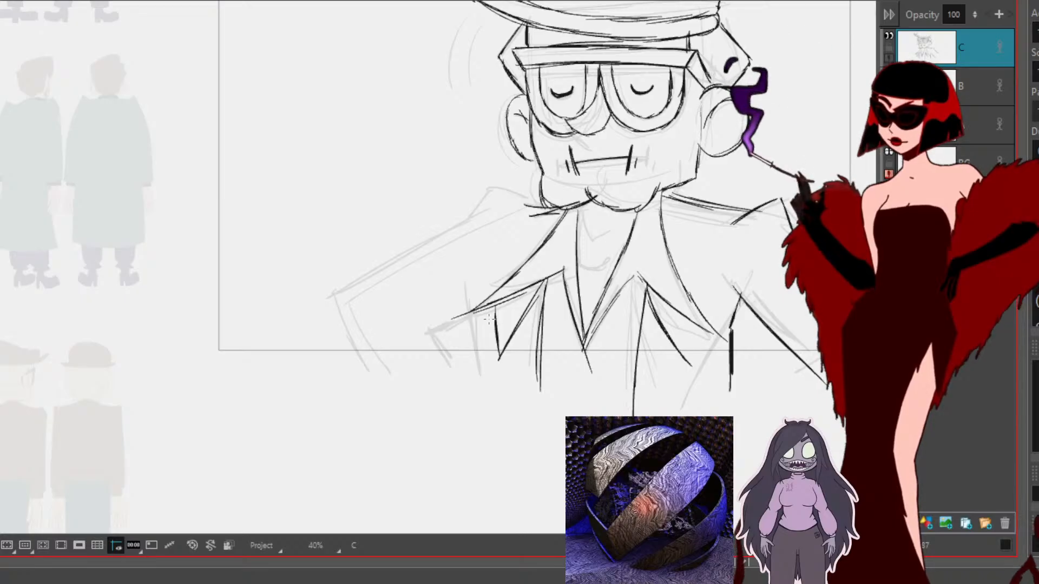
Step: Draw the left-hand raised shoulder, the outer sleeve bending down at the elbow, and the inner sleeve lines up to the collar tip
mouse_move(546, 209)
left_mouse_down()
mouse_move(522, 190)
mouse_move(495, 187)
mouse_move(475, 215)
mouse_move(347, 285)
mouse_move(382, 377)
left_mouse_up()
left_click_drag(425, 319, 462, 364)
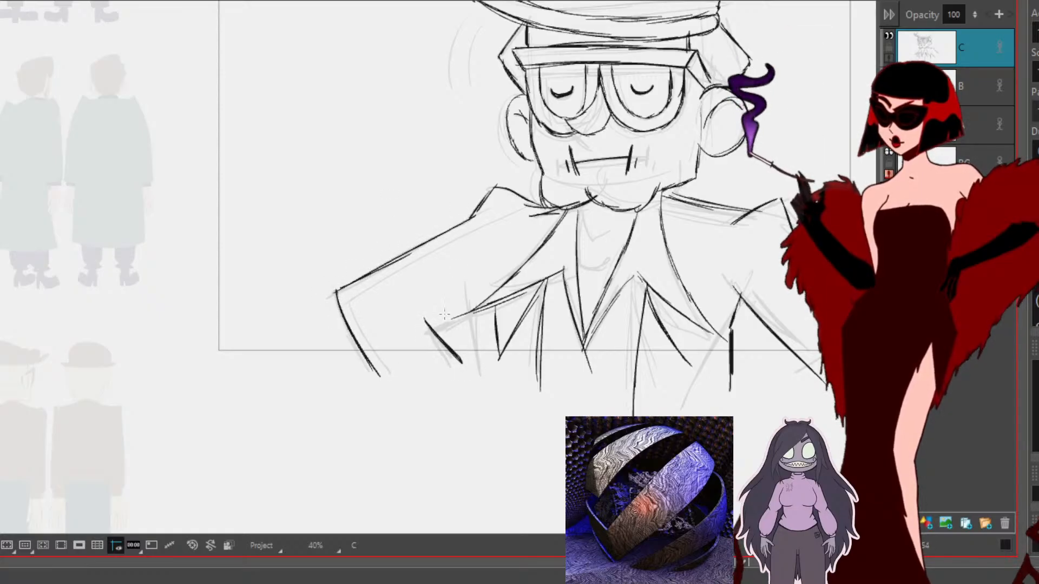
left_click_drag(430, 331, 474, 312)
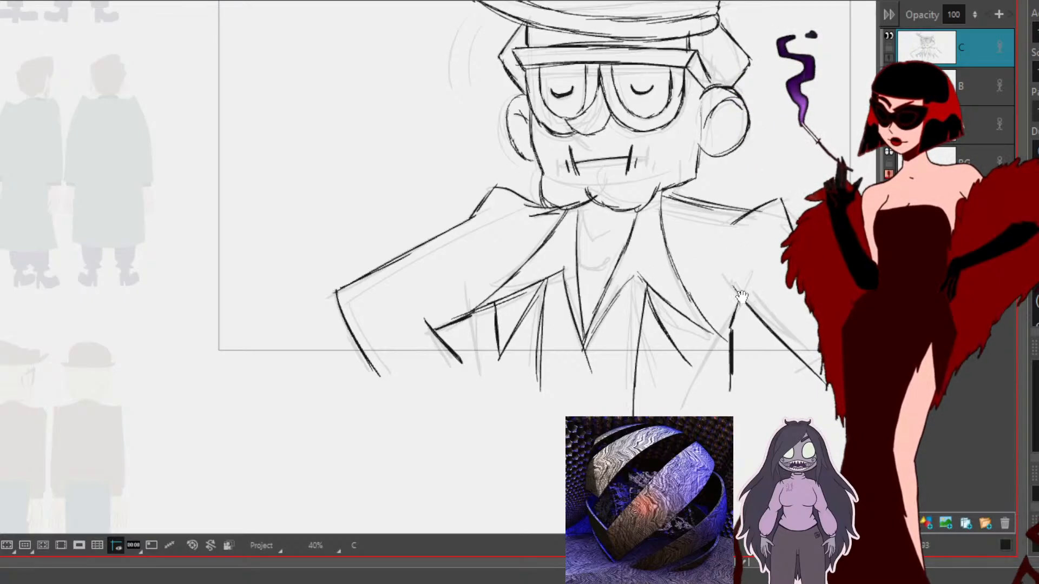
Step: Delete the coloured model-sheet reference from layer B and hide the faded rough sketch behind the clean drawing
left_click_drag(752, 284, 657, 373)
left_click(888, 37)
left_click(887, 38)
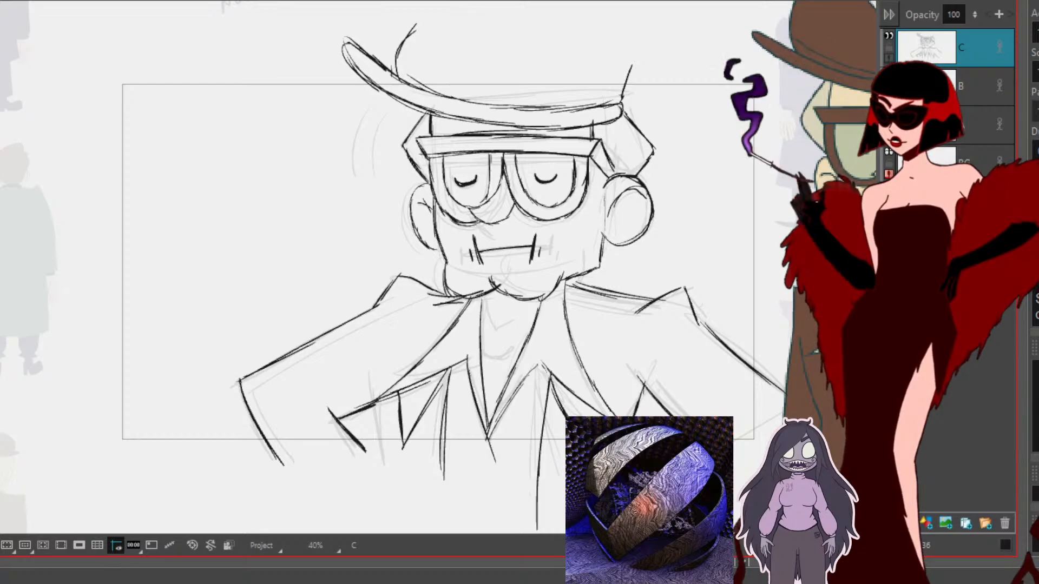
mouse_move(348, 5)
left_mouse_down()
mouse_move(223, 123)
mouse_move(737, 482)
mouse_move(740, 400)
mouse_move(707, 208)
mouse_move(276, 12)
left_mouse_up()
left_click(162, 62)
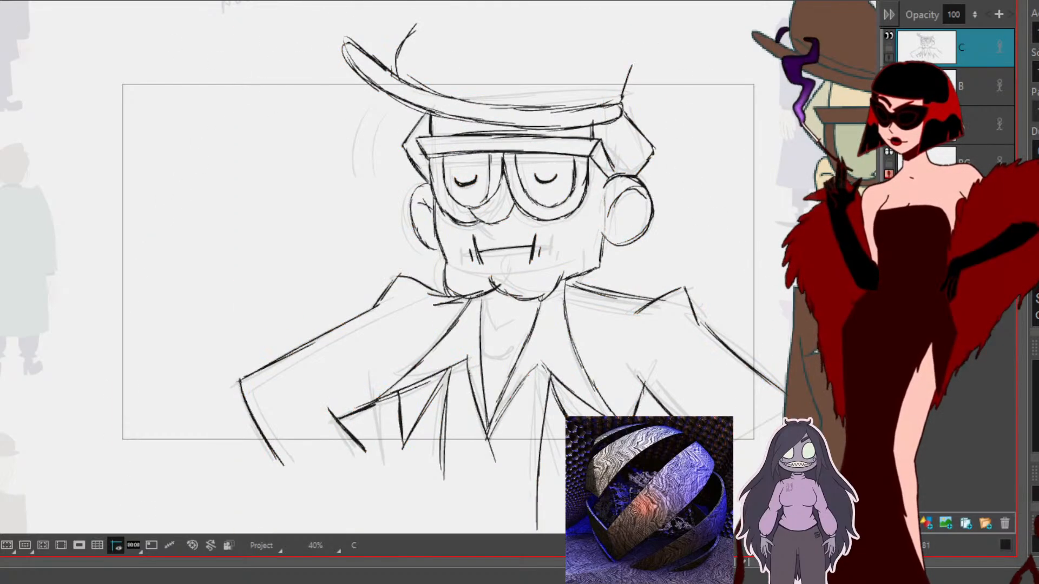
left_click(978, 86)
key("Delete")
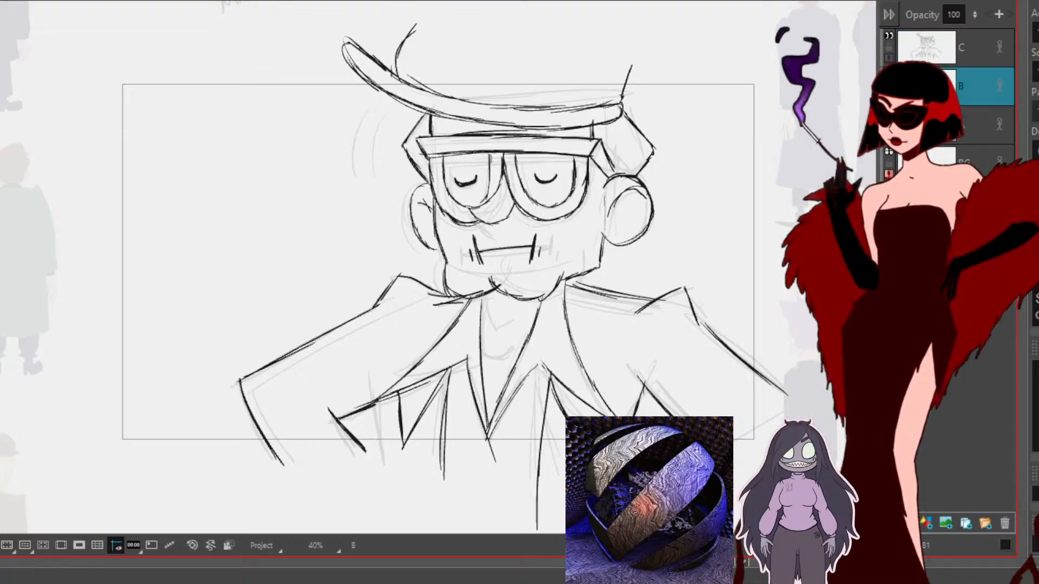
key("Right")
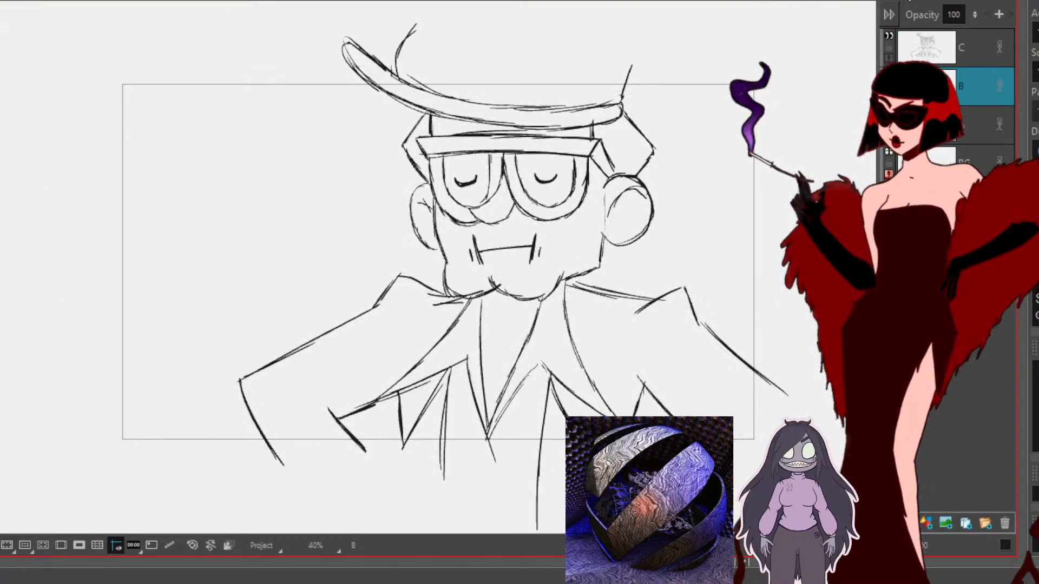
Step: Copy the clean drawing from layer C and paste it onto layer A of the following panel
left_click(956, 50)
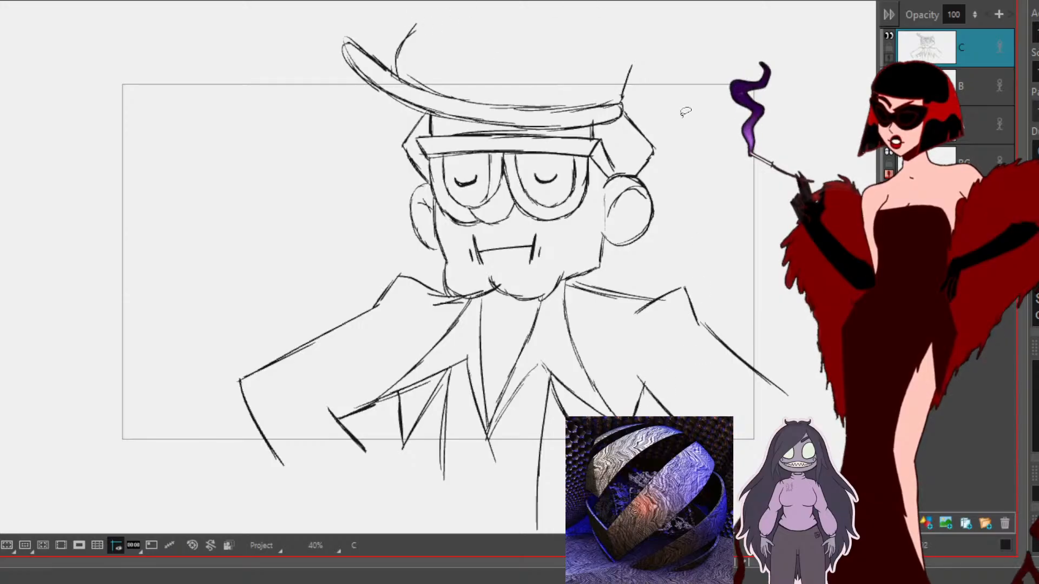
left_click(579, 2)
key("ctrl+v")
left_click(51, 180)
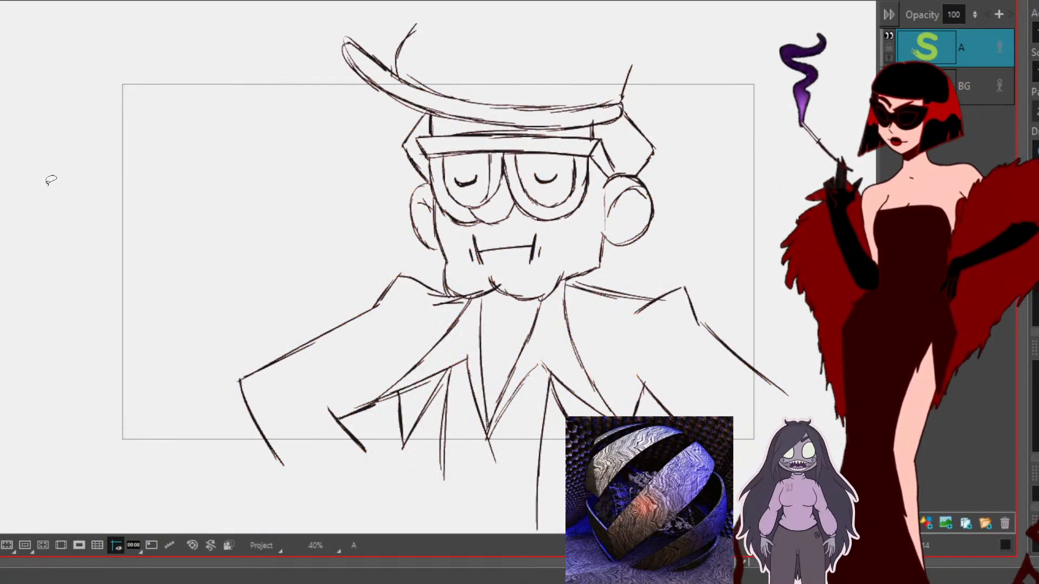
Step: Tilt the copied head counterclockwise above the unchanged shoulders and adjust the hat brim to sit over the glasses
mouse_move(690, 107)
left_mouse_down()
mouse_move(347, 129)
mouse_move(436, 253)
mouse_move(452, 260)
mouse_move(447, 276)
mouse_move(513, 295)
mouse_move(554, 241)
mouse_move(587, 273)
mouse_move(641, 252)
mouse_move(691, 111)
left_mouse_up()
left_click_drag(669, 21, 641, 19)
left_click_drag(511, 215, 504, 221)
left_click(705, 155)
mouse_move(380, 36)
left_mouse_down()
mouse_move(458, 77)
mouse_move(458, 125)
mouse_move(544, 92)
mouse_move(601, 109)
mouse_move(623, 22)
left_mouse_up()
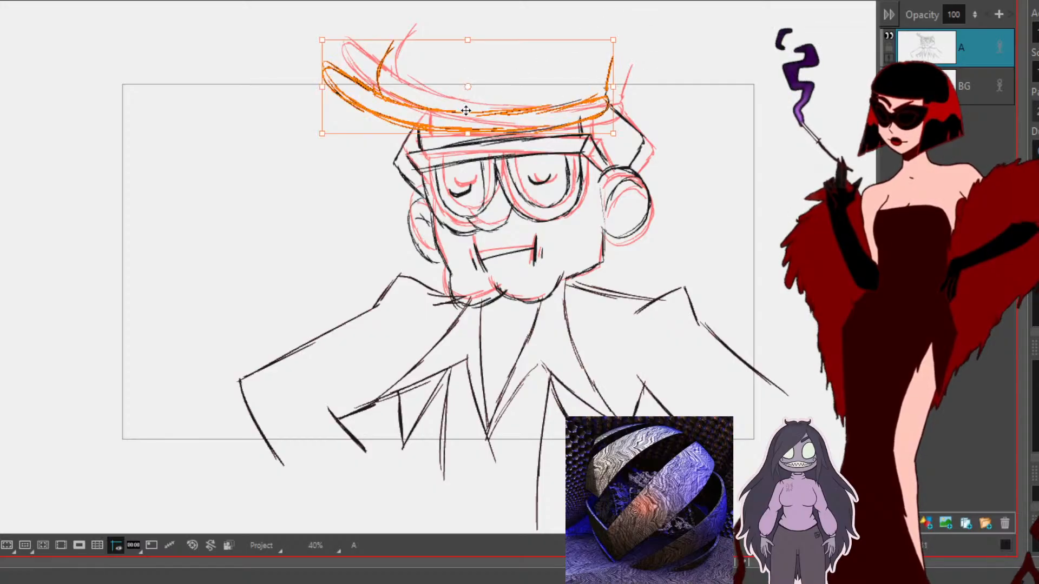
left_click(754, 146)
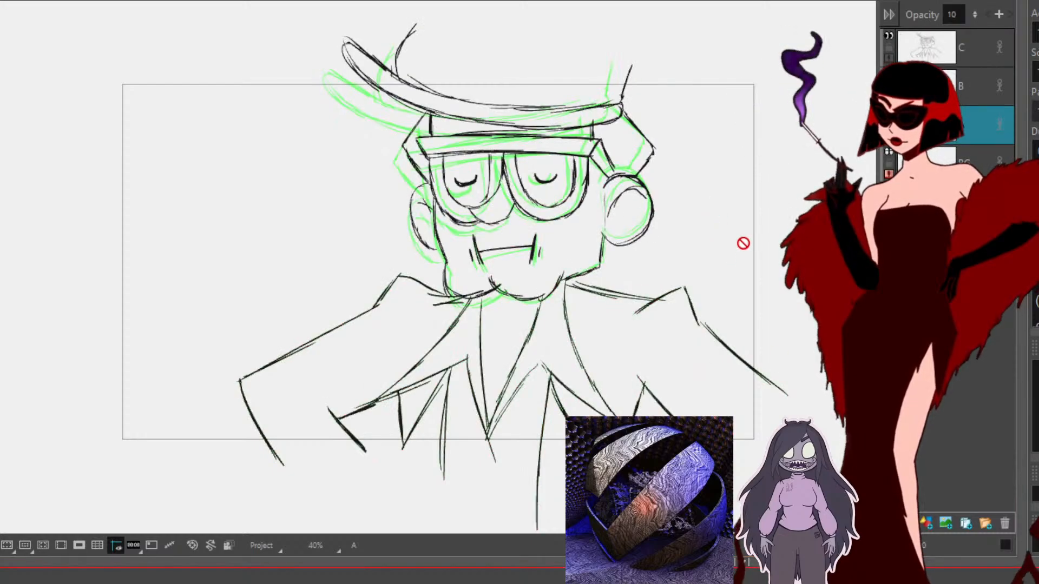
Step: Copy the upright-head drawing from layer C again and paste it onto layer A of the panel after the tilted pose
left_click(974, 55)
mouse_move(719, 10)
left_mouse_down()
mouse_move(142, 545)
mouse_move(782, 214)
left_mouse_up()
key("Escape")
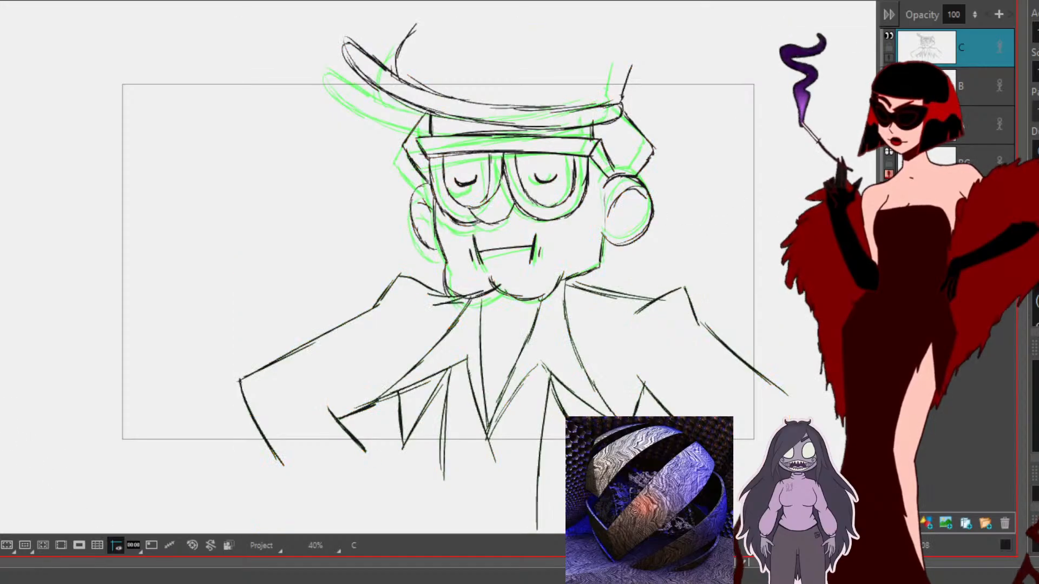
key("Right")
key("Right")
key("ctrl+v")
key("Escape")
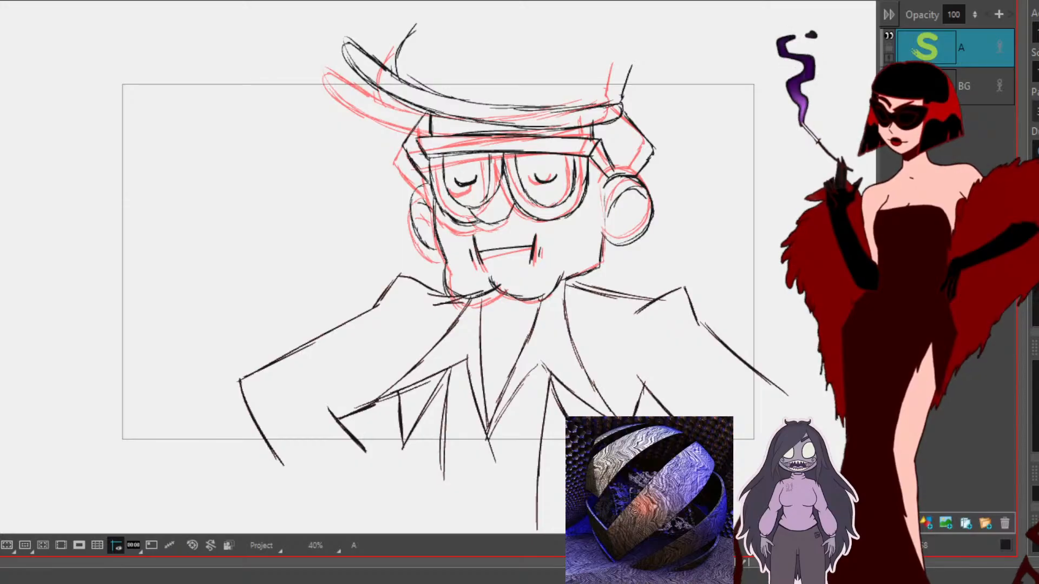
key("Right")
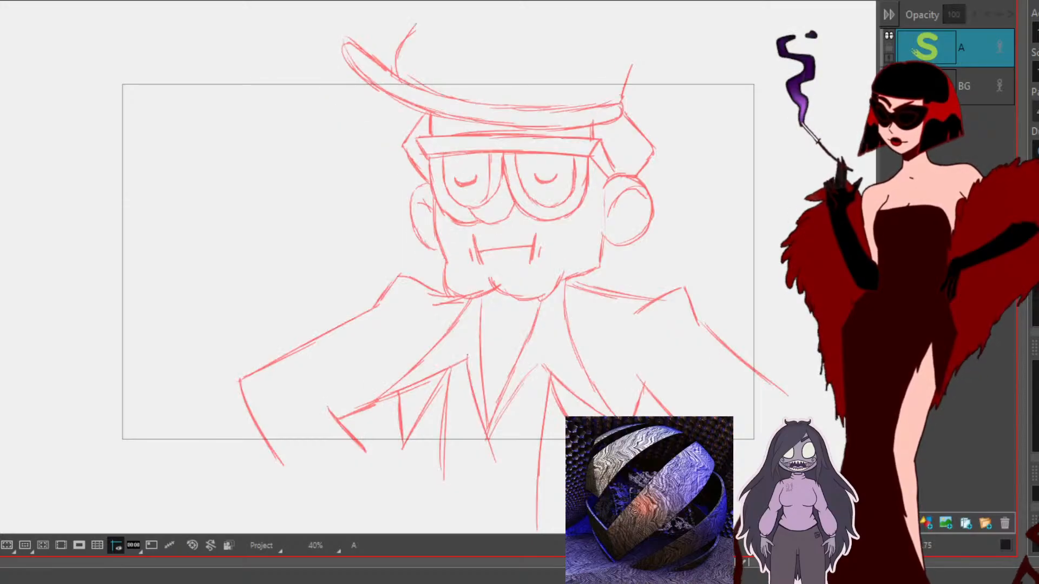
key("Left")
key("Left")
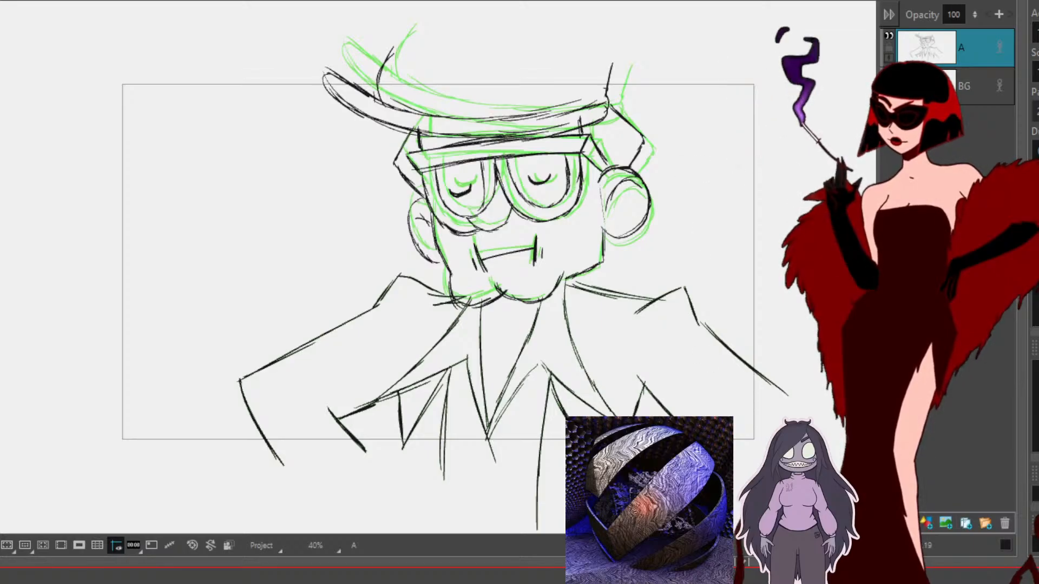
key("Right")
key("Right")
key("ctrl+v")
key("ctrl+z")
key("Left")
key("Left")
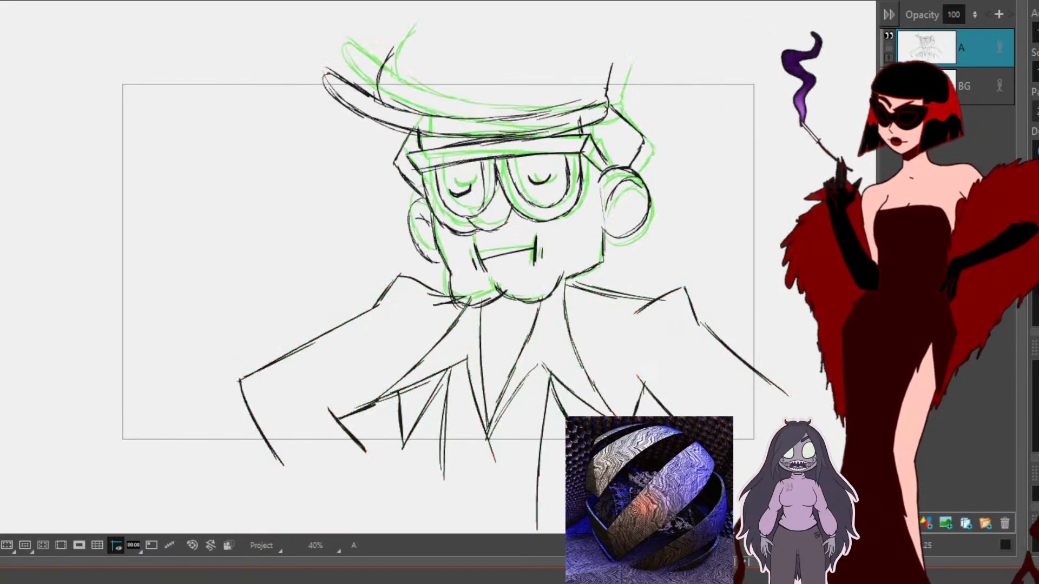
Step: Paste the upright-head drawing onto layer A of the empty panel two panels after the tilted pose
key("Right")
key("Right")
key("ctrl+v")
left_click(146, 309)
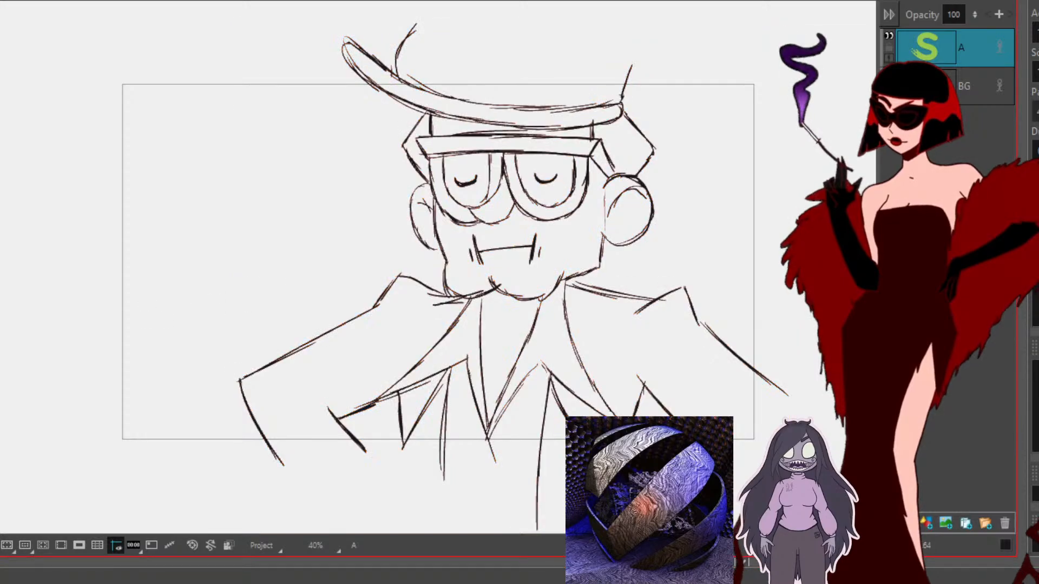
Step: Flip back and forth through the neighbouring panels to check the head movement between the upright and tilted poses
key("Left")
key("Left")
key("Left")
key("Right")
key("Right")
key("Right")
key("Left")
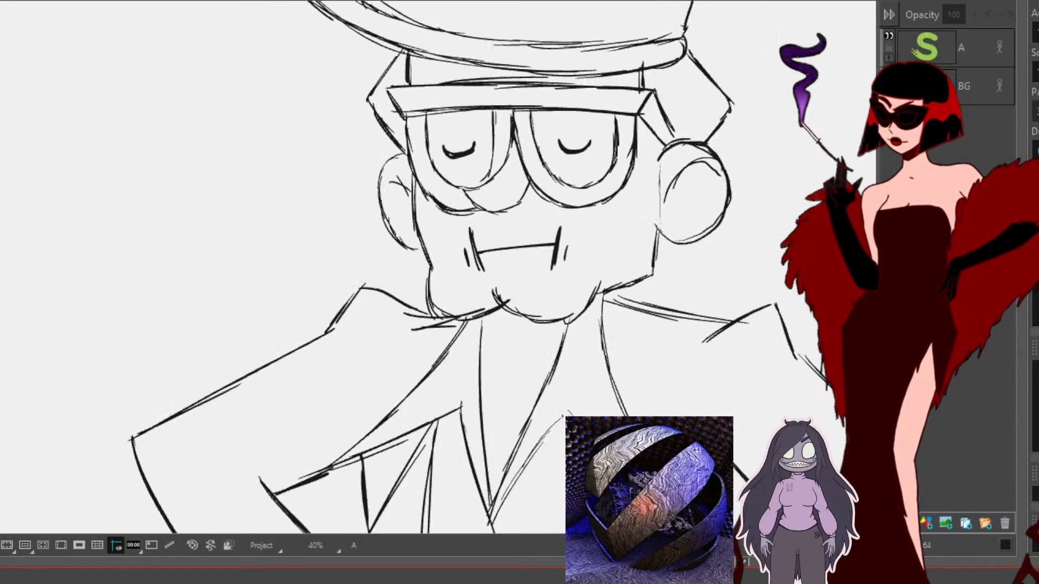
key("Left")
key("Left")
key("Right")
key("Right")
key("Left")
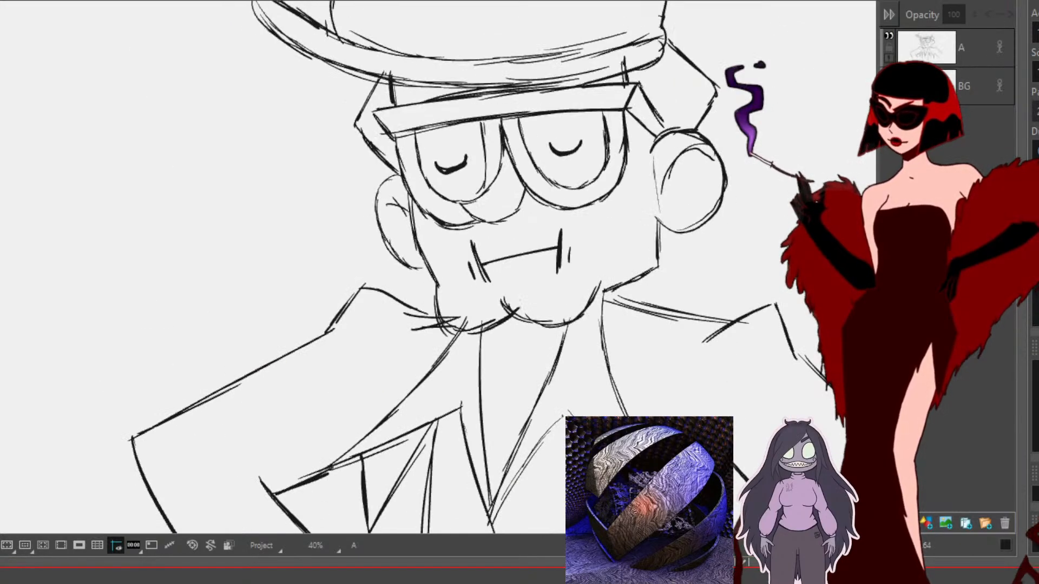
key("Right")
key("Left")
key("Right")
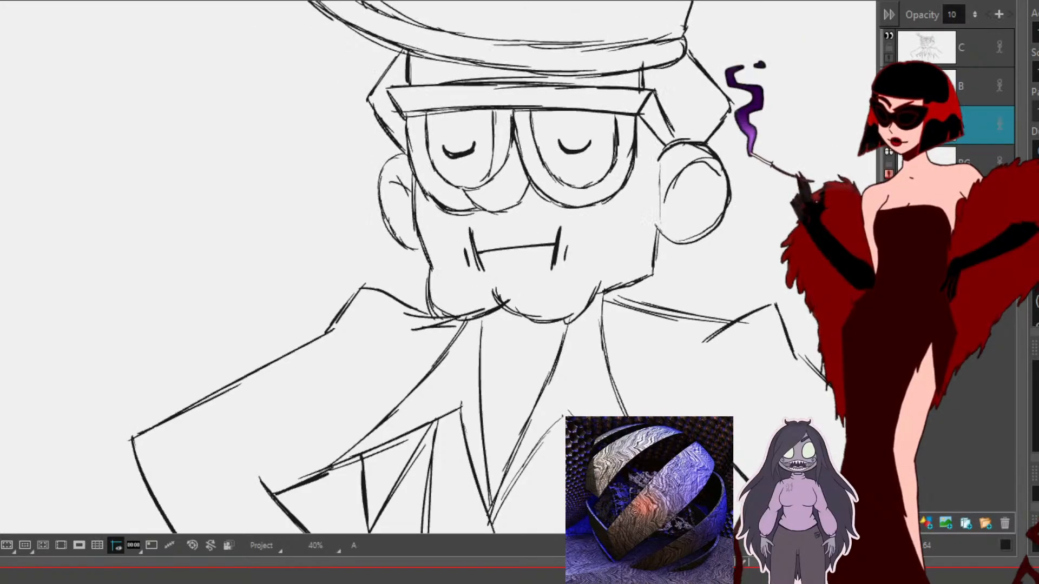
key("Left")
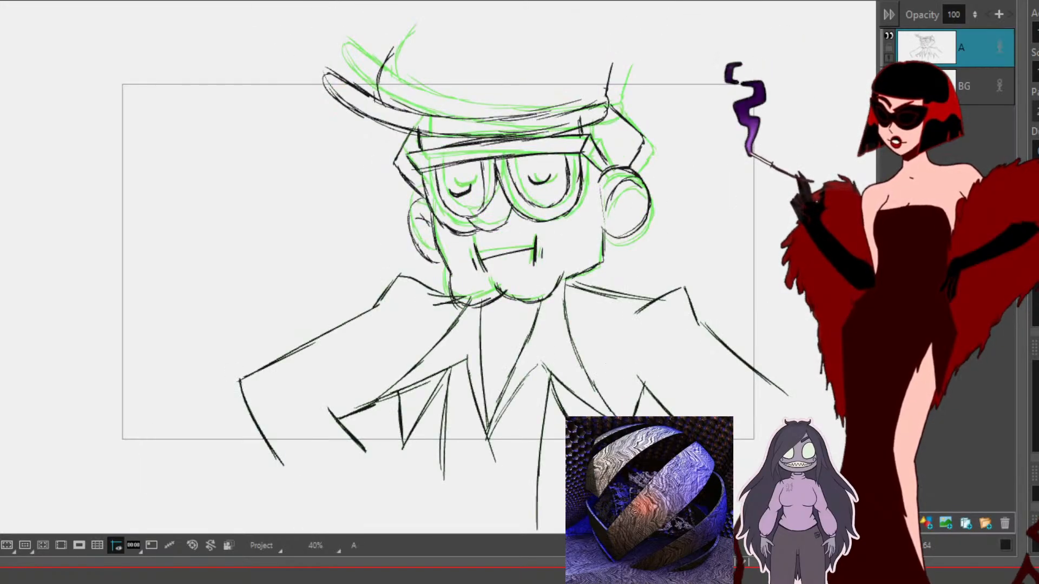
key("Right")
key("Right")
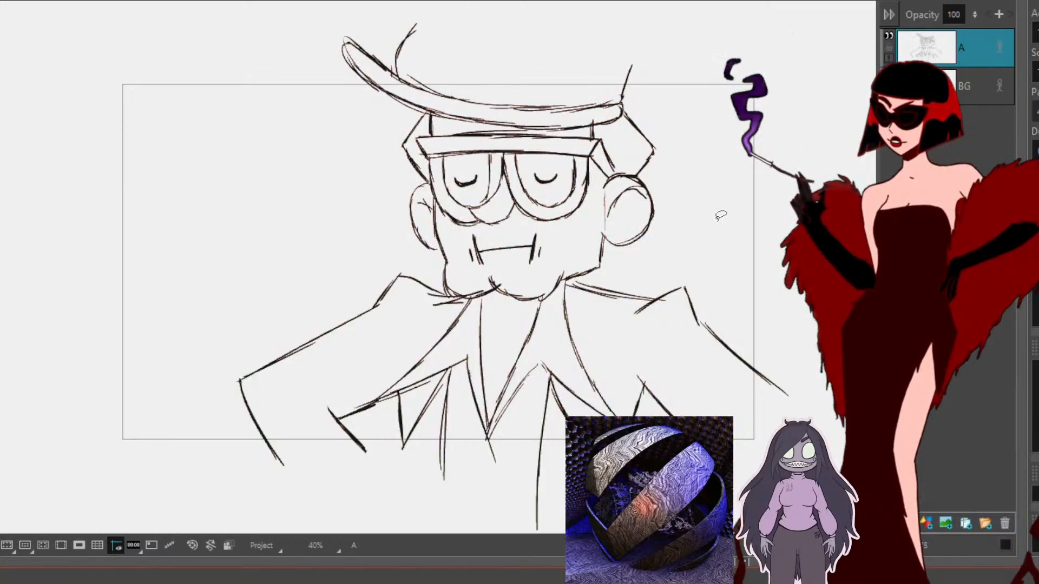
Step: Delete the repeated upright-head drawing from layer A of the last panel
mouse_move(811, 243)
left_mouse_down()
mouse_move(834, 163)
mouse_move(109, 533)
mouse_move(756, 235)
left_mouse_up()
key("Delete")
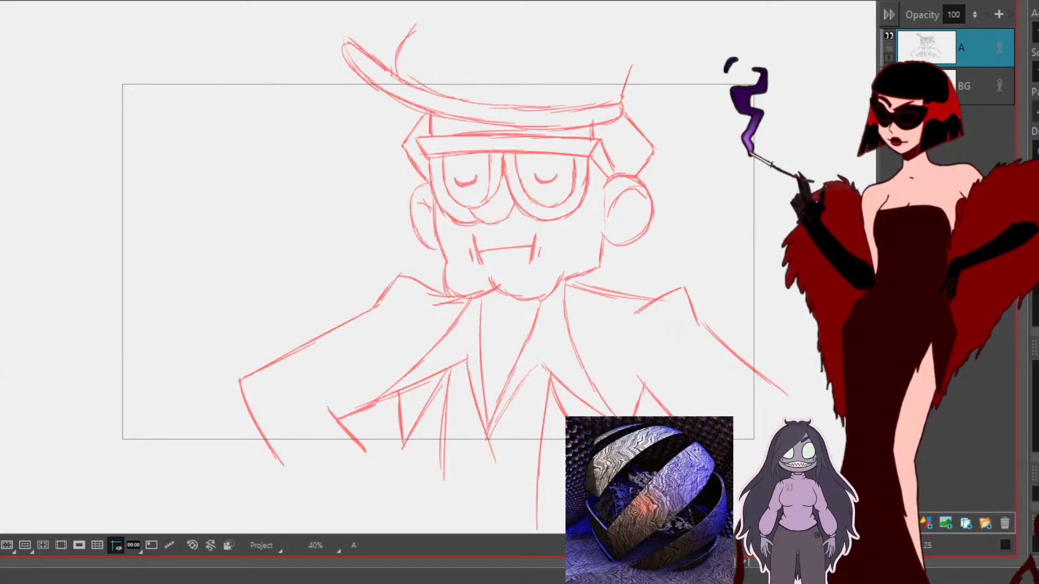
Step: Select the whole tilted-head drawing on layer A of its panel
left_click(325, 581)
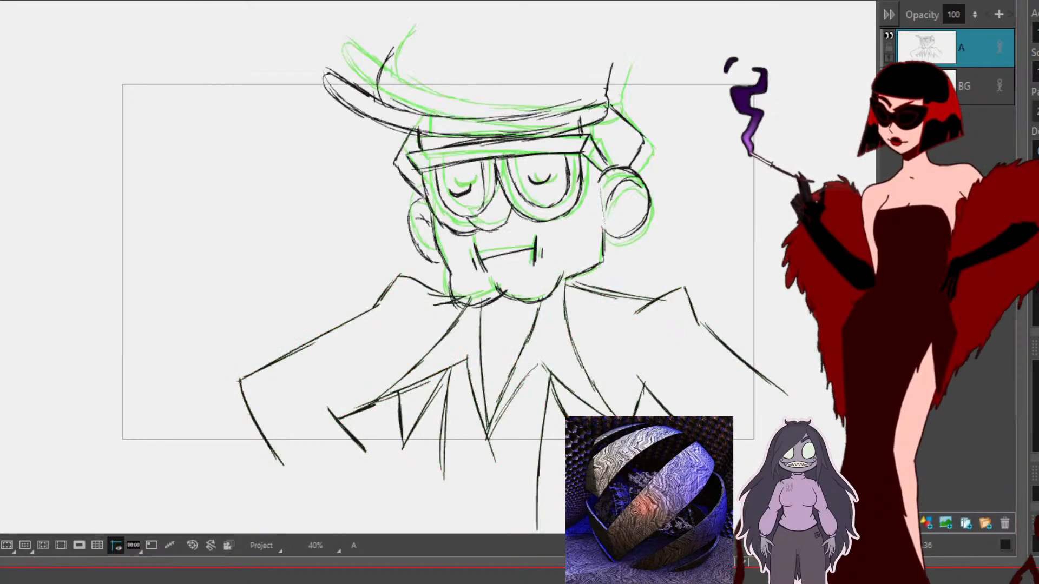
key("ctrl+a")
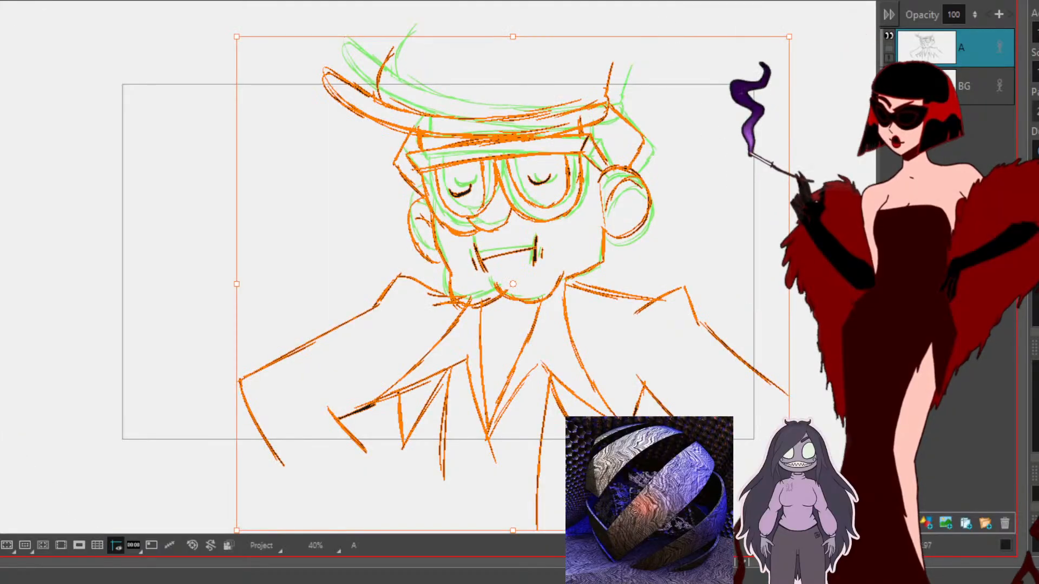
Step: Replace the panel's drawing on layer A with the copied rough sketch of the man in glasses
key("Delete")
key("ctrl+v")
left_click(862, 185)
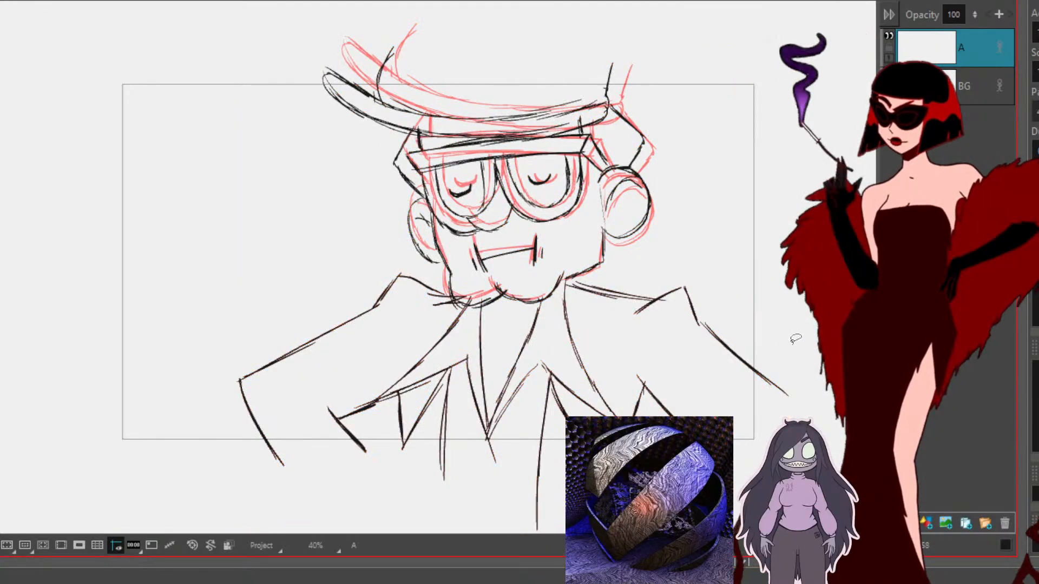
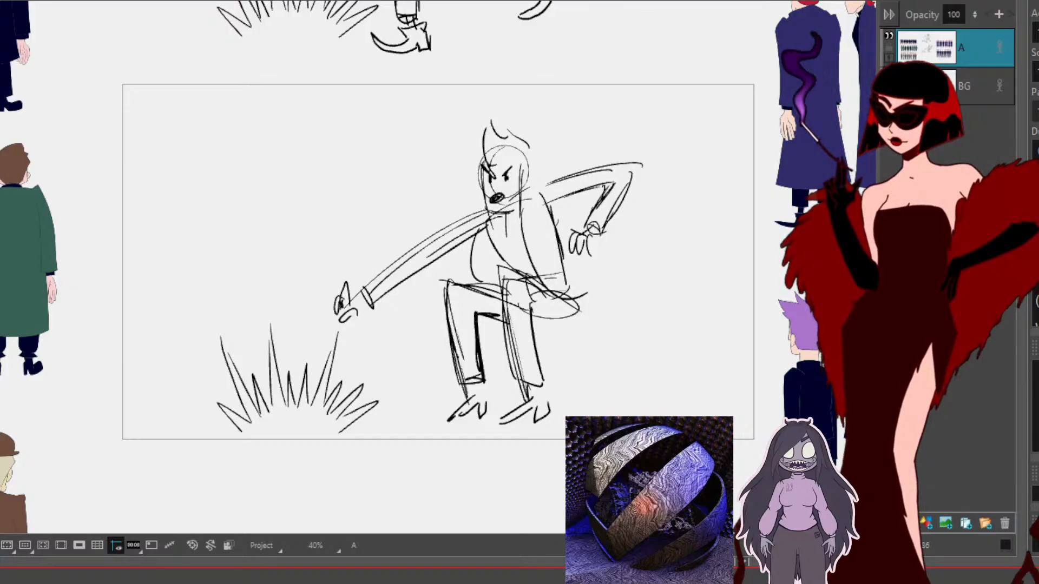
Step: Set layer A's opacity to 10 in the panel with the crouching pose sketch
double_click(945, 16)
type("10")
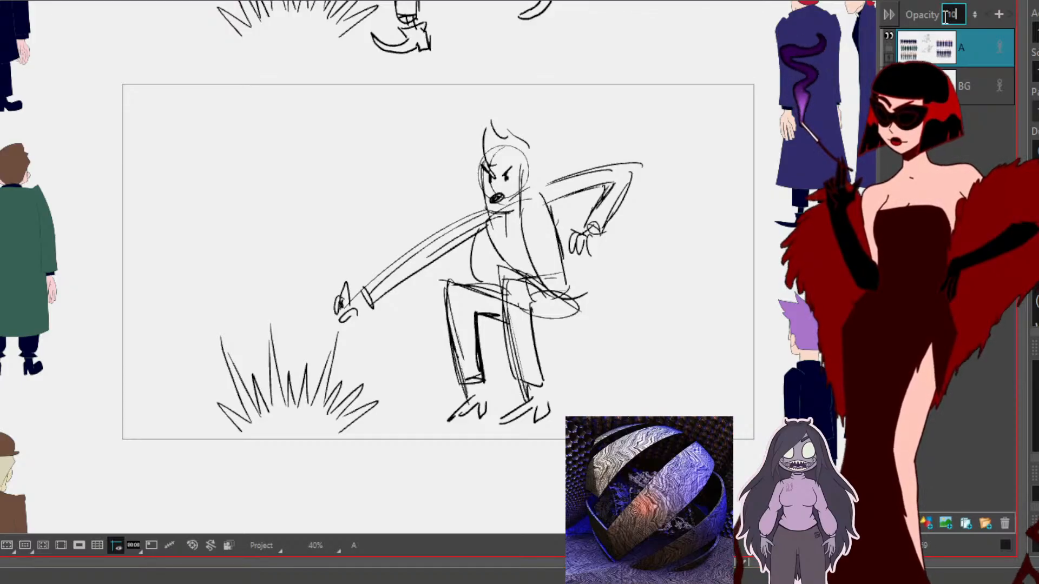
key("Return")
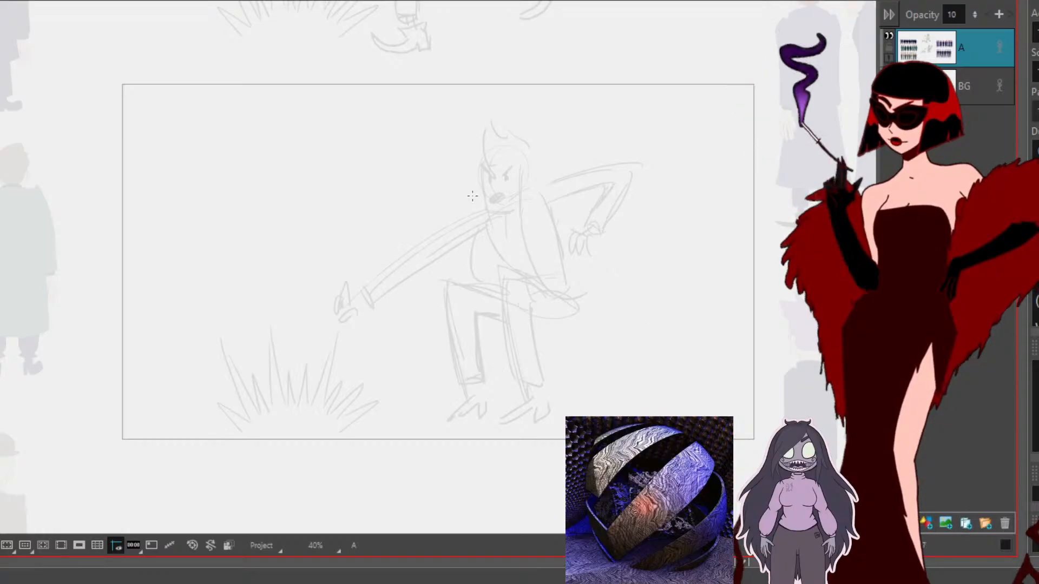
left_click_drag(426, 283, 709, 220)
left_click_drag(550, 348, 663, 500)
left_click_drag(528, 252, 171, 282)
left_click_drag(546, 378, 427, 491)
left_click_drag(646, 277, 412, 155)
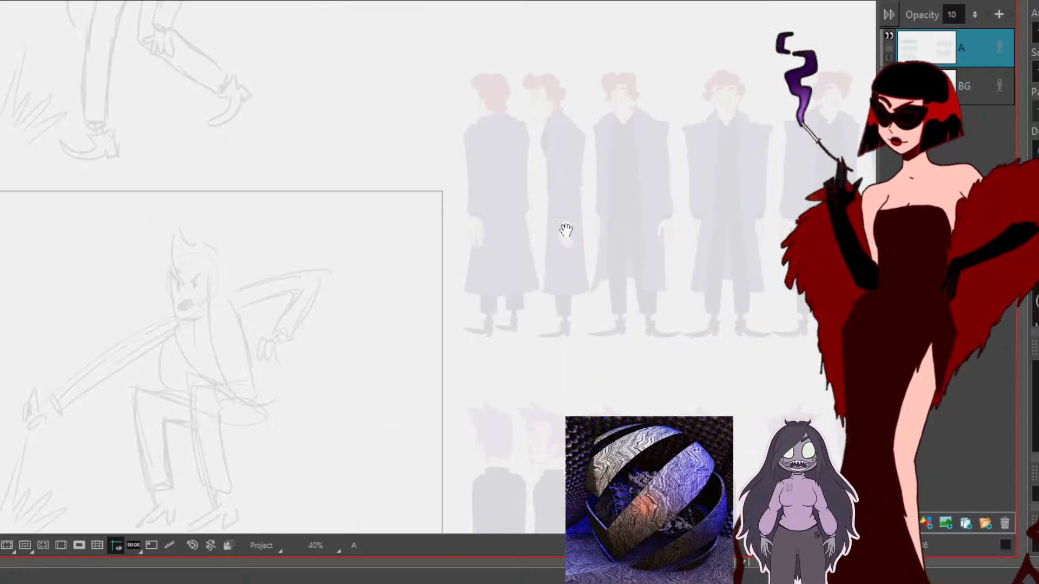
left_click(623, 165)
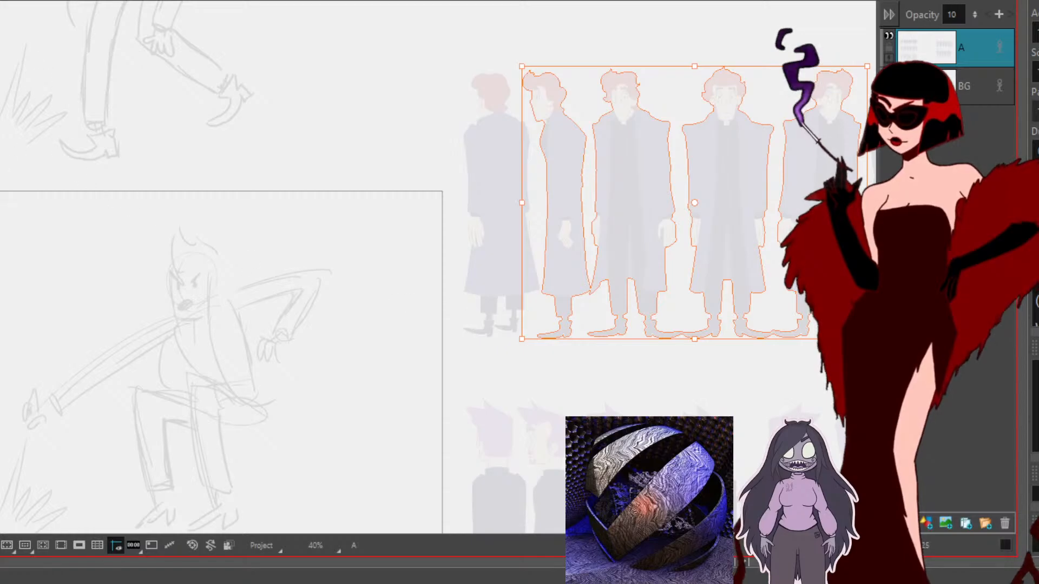
key("Escape")
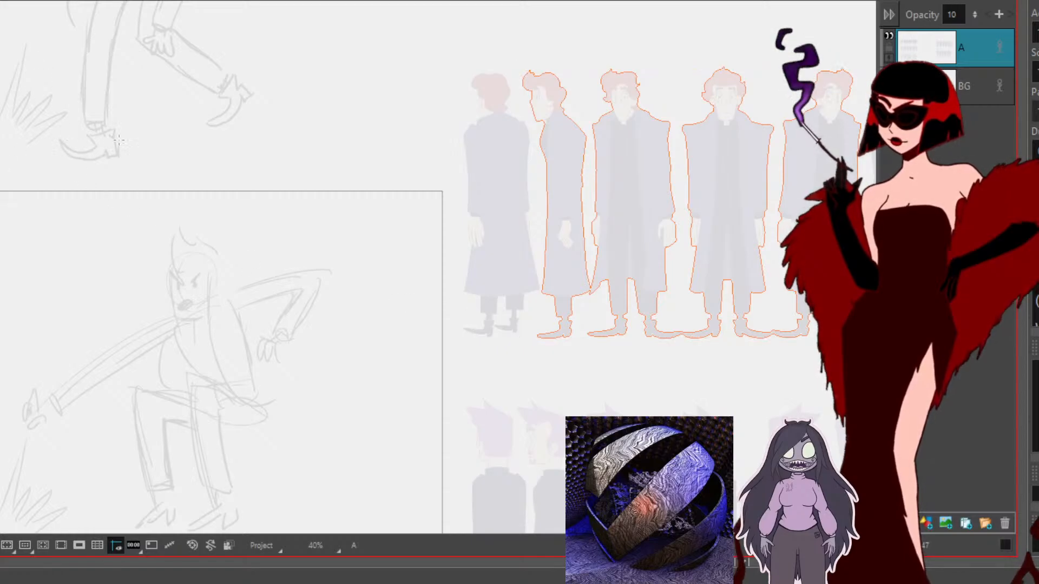
left_click_drag(576, 297, 591, 286)
key("ctrl+d")
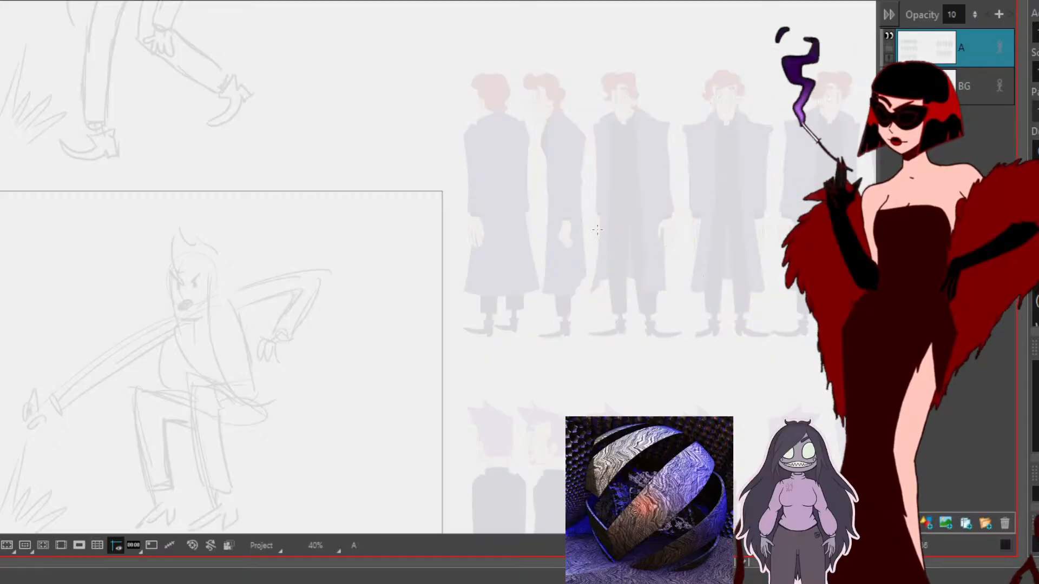
Step: Copy the red-haired three-quarter turnaround figure from layer A onto a new layer B, enlarged and placed beside the rough pose
left_click(647, 161)
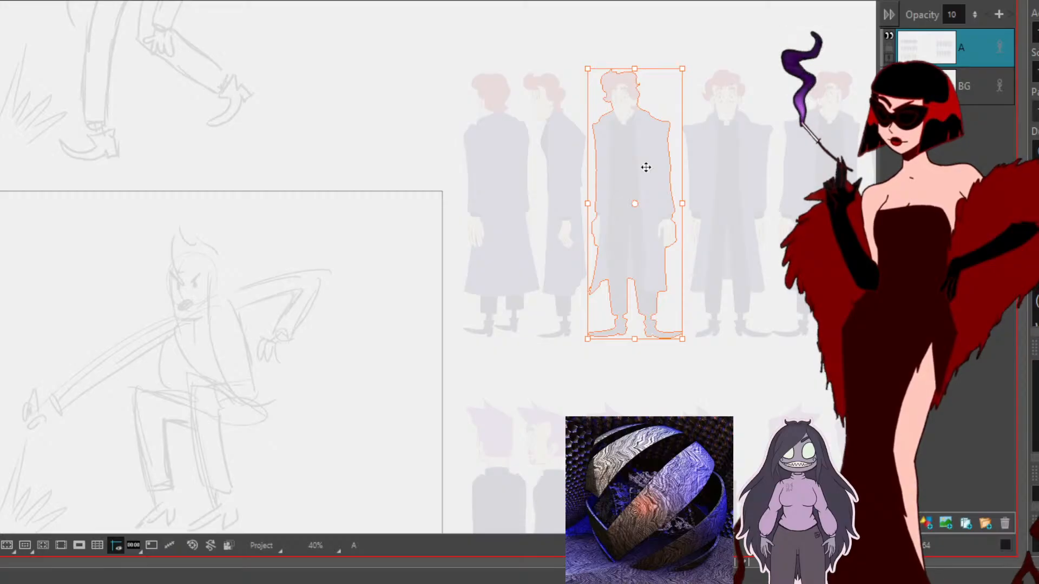
key("ctrl+v")
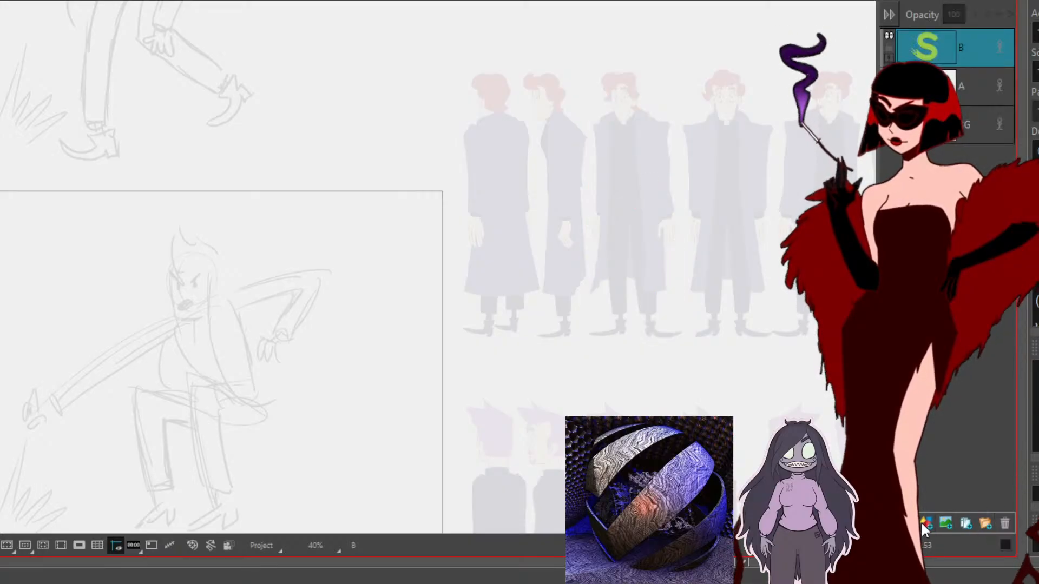
left_click_drag(585, 334, 494, 549)
left_click_drag(614, 276, 495, 356)
left_click_drag(246, 310, 542, 211)
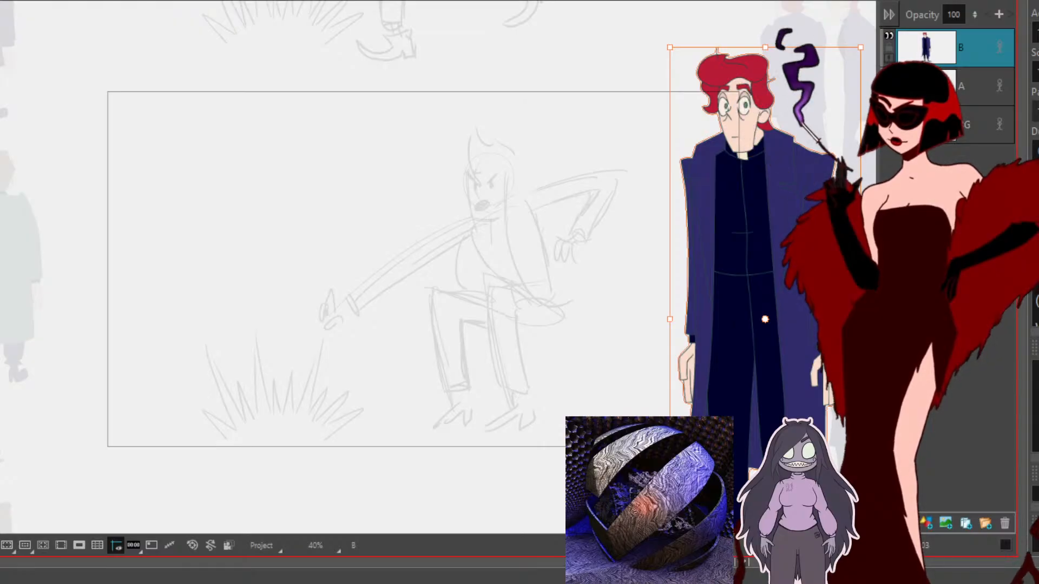
key("Return")
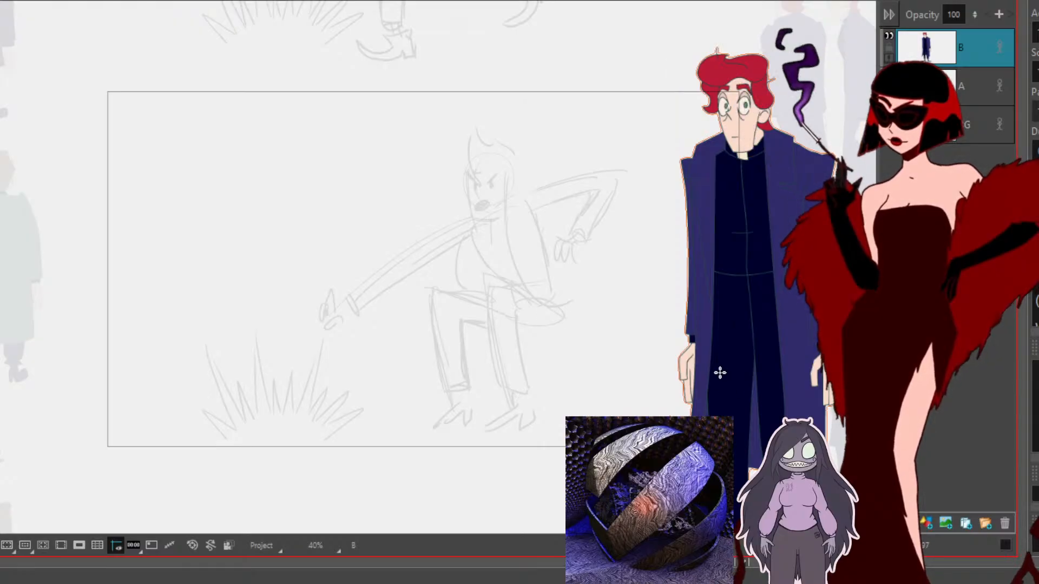
Step: Add a new drawing layer C and move the reference figure on layer B closer to the rough pose
left_click(922, 523)
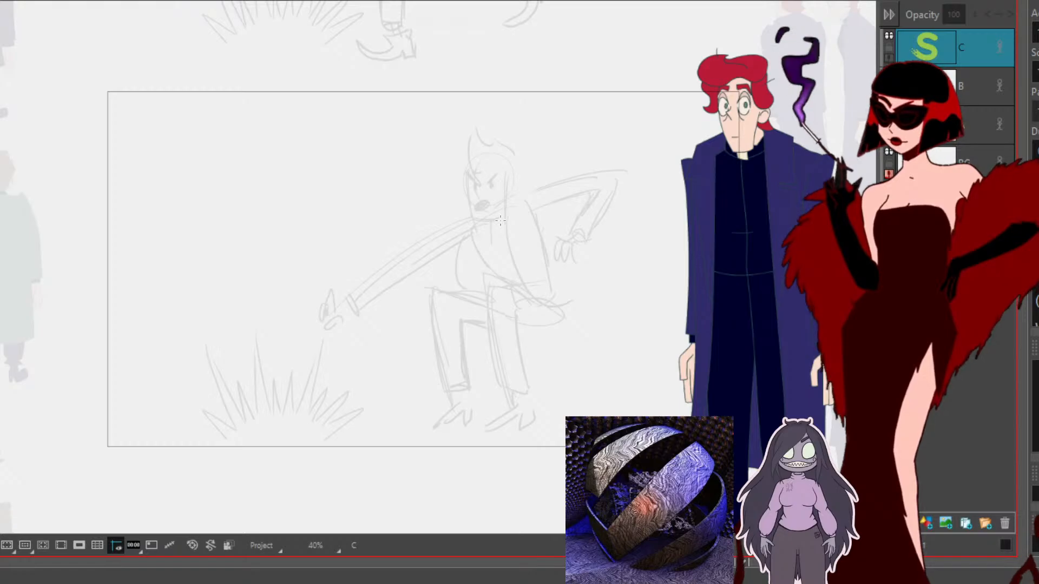
scroll(501, 220, "up", 1)
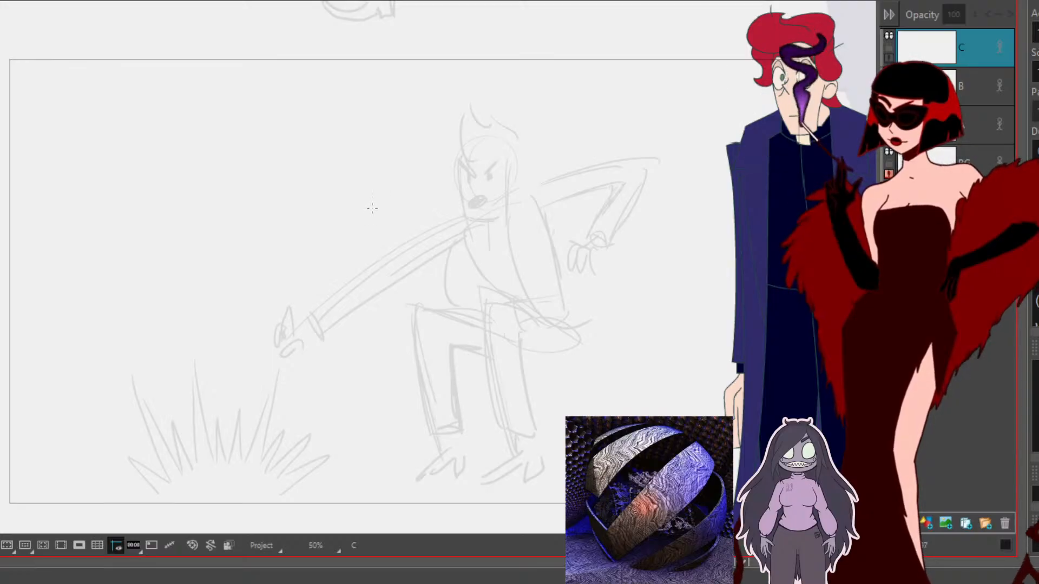
left_click(963, 90)
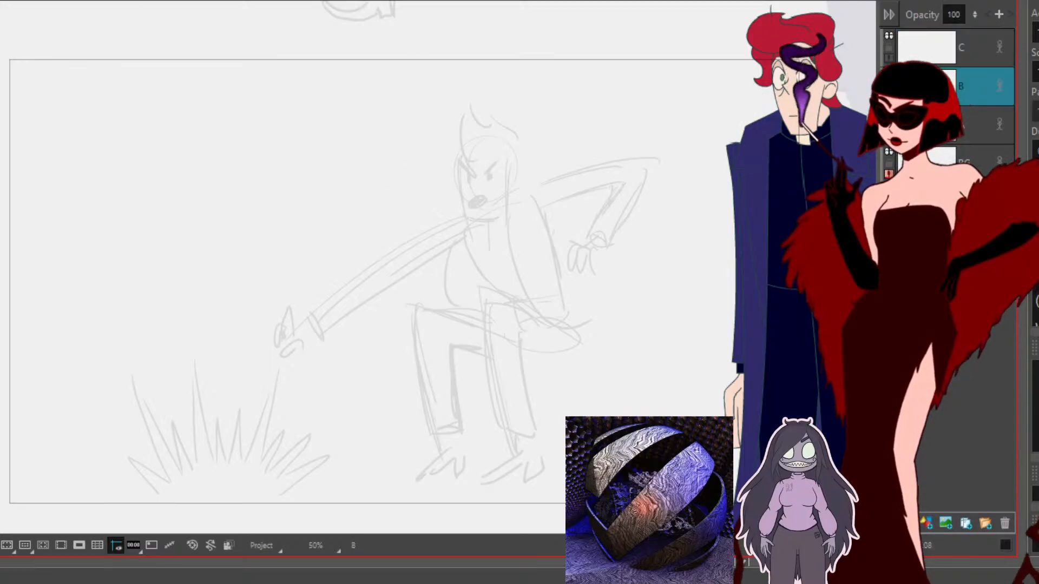
mouse_move(764, 203)
left_mouse_down()
mouse_move(733, 207)
mouse_move(746, 207)
left_mouse_up()
left_click(933, 53)
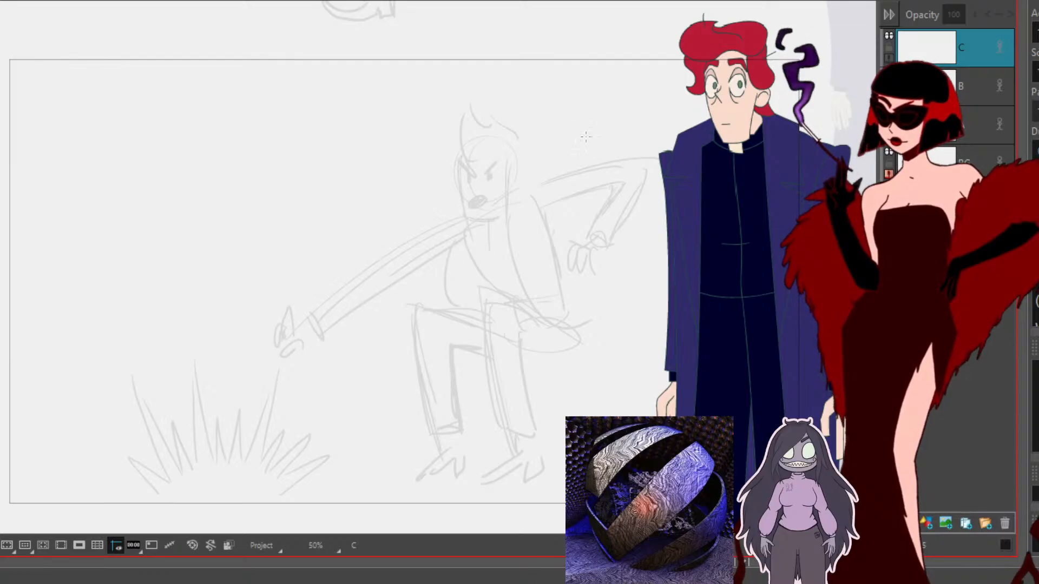
Step: Draw the face's front edge and chin over the rough head on layer C, shifting the face line slightly upward
scroll(586, 137, "up", 2)
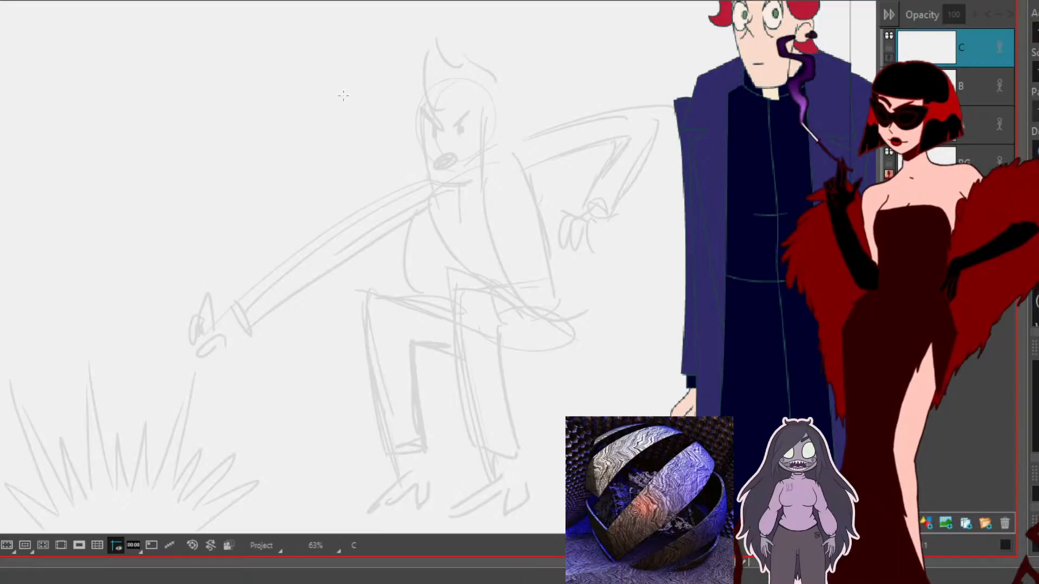
left_click_drag(620, 325, 485, 417)
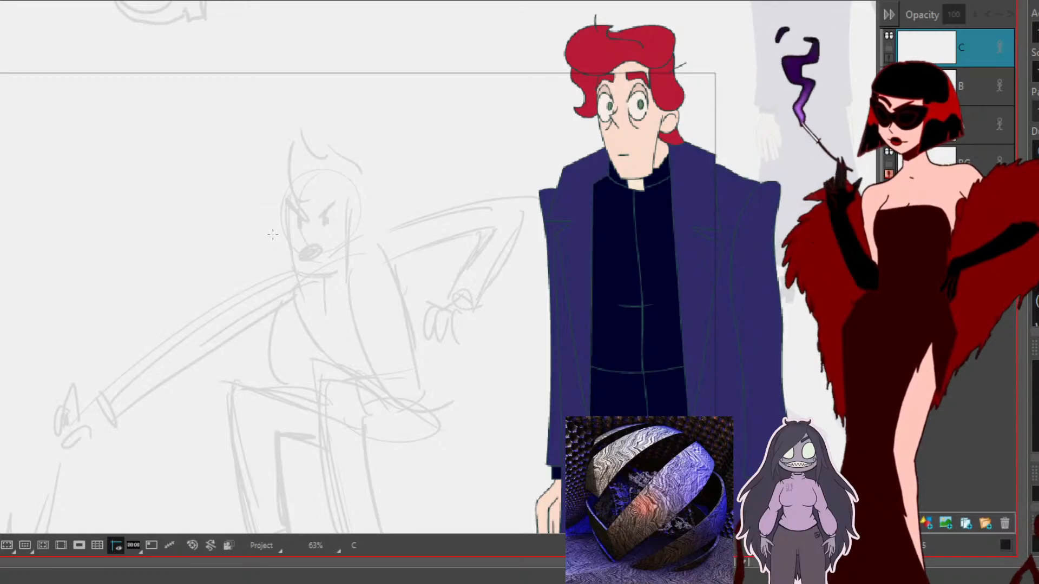
left_click_drag(677, 405, 797, 356)
left_click_drag(407, 138, 419, 227)
mouse_move(404, 171)
left_mouse_down()
mouse_move(428, 241)
mouse_move(446, 239)
left_mouse_up()
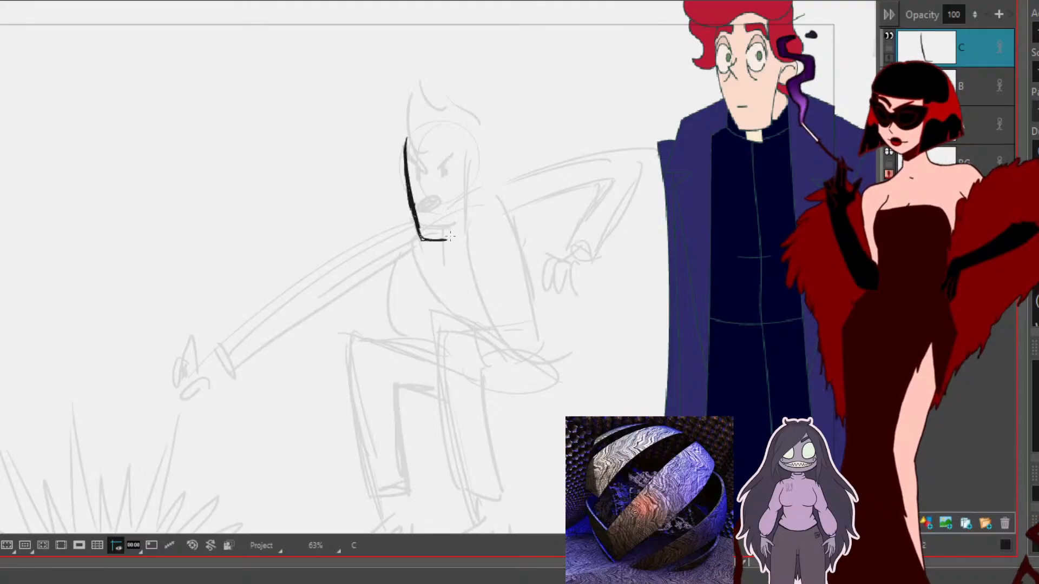
left_click_drag(450, 233, 464, 181)
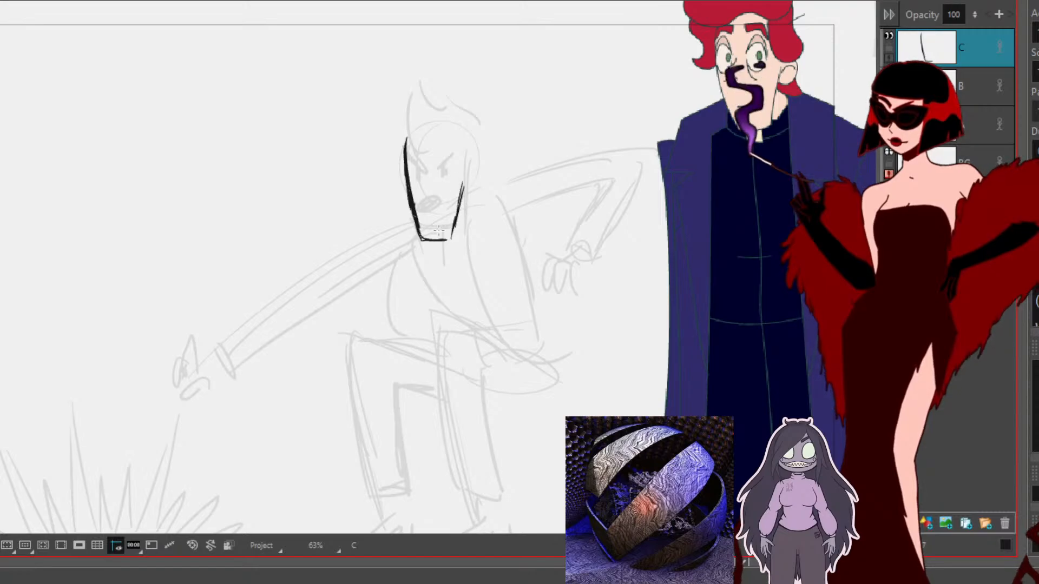
key("ctrl+z")
key("ctrl+z")
mouse_move(371, 144)
left_mouse_down()
mouse_move(520, 233)
mouse_move(469, 247)
left_mouse_up()
left_click_drag(417, 220, 414, 211)
key("Escape")
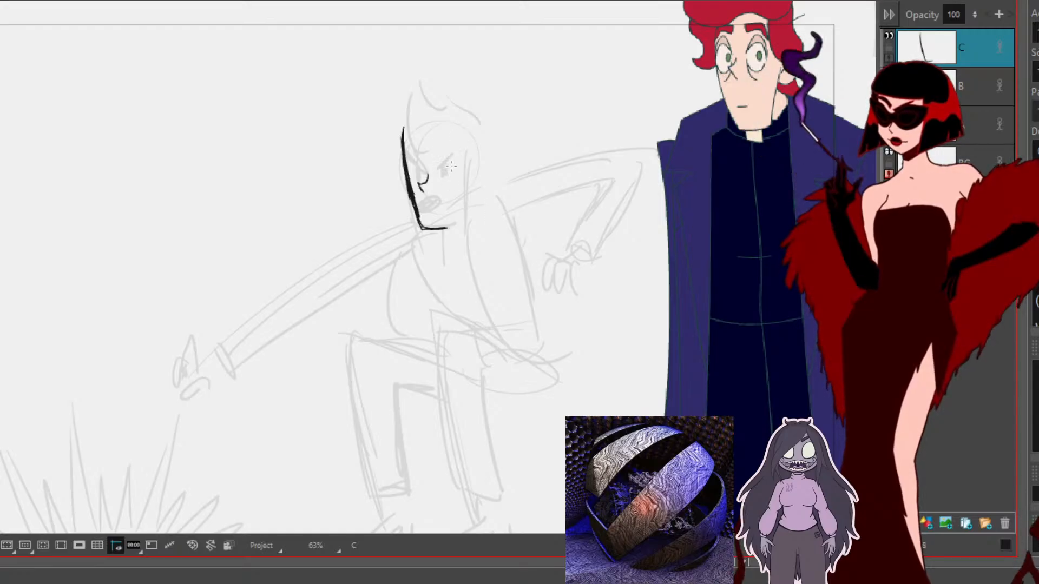
Step: Draw the angry slanted eyebrows, the eyes with lines beneath them and the filled open mouth on the face
mouse_move(438, 164)
left_mouse_down()
mouse_move(457, 143)
mouse_move(449, 154)
mouse_move(459, 145)
mouse_move(402, 145)
mouse_move(425, 169)
left_mouse_up()
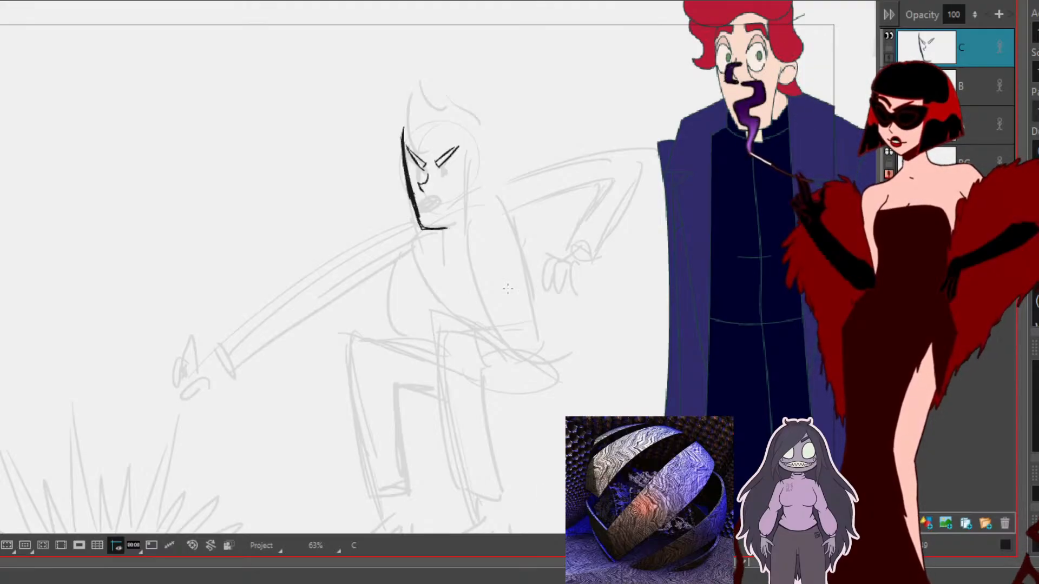
mouse_move(437, 165)
left_mouse_down()
mouse_move(454, 162)
mouse_move(421, 173)
left_mouse_up()
key("ctrl+z")
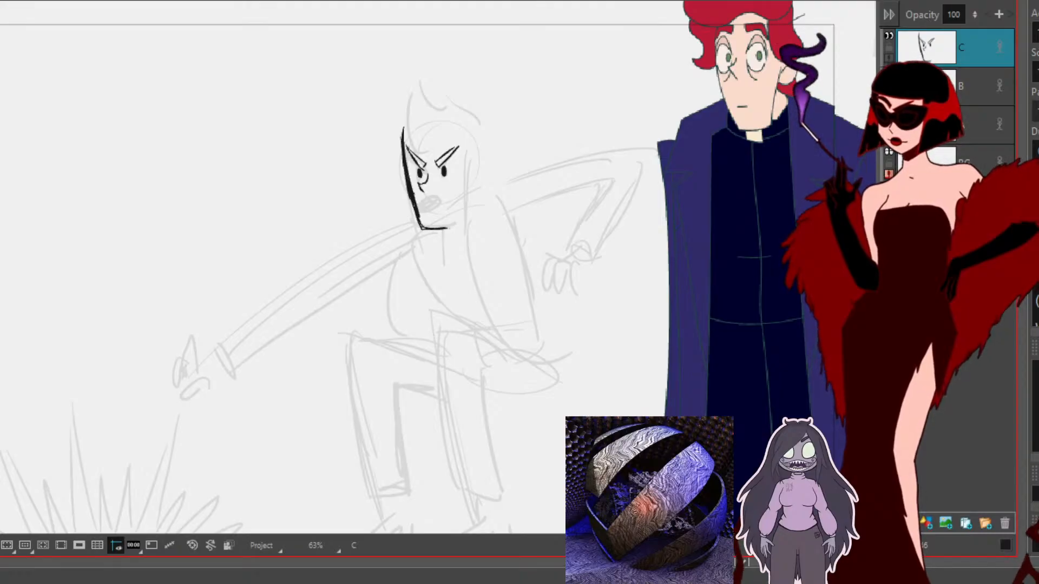
left_click_drag(438, 174, 442, 183)
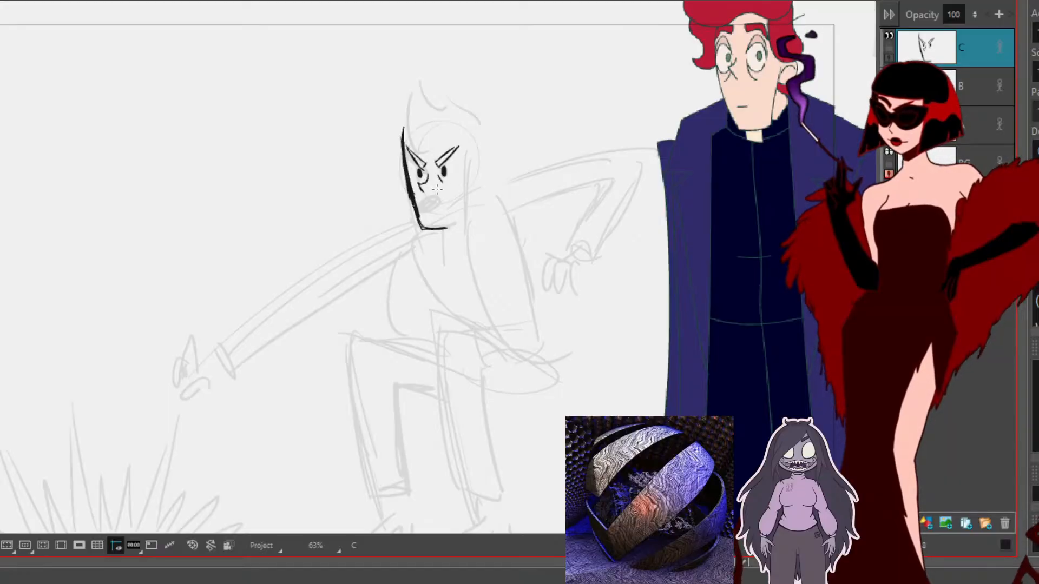
left_click_drag(423, 208, 441, 208)
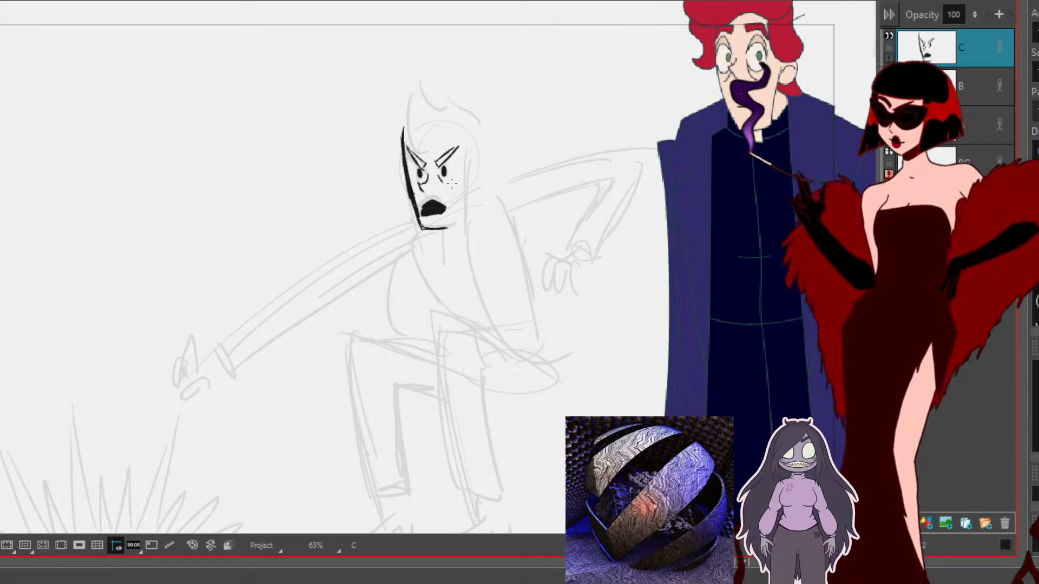
Step: Draw the character's wavy hair around the head, with curled side locks and small stray strands
left_click_drag(637, 301, 672, 383)
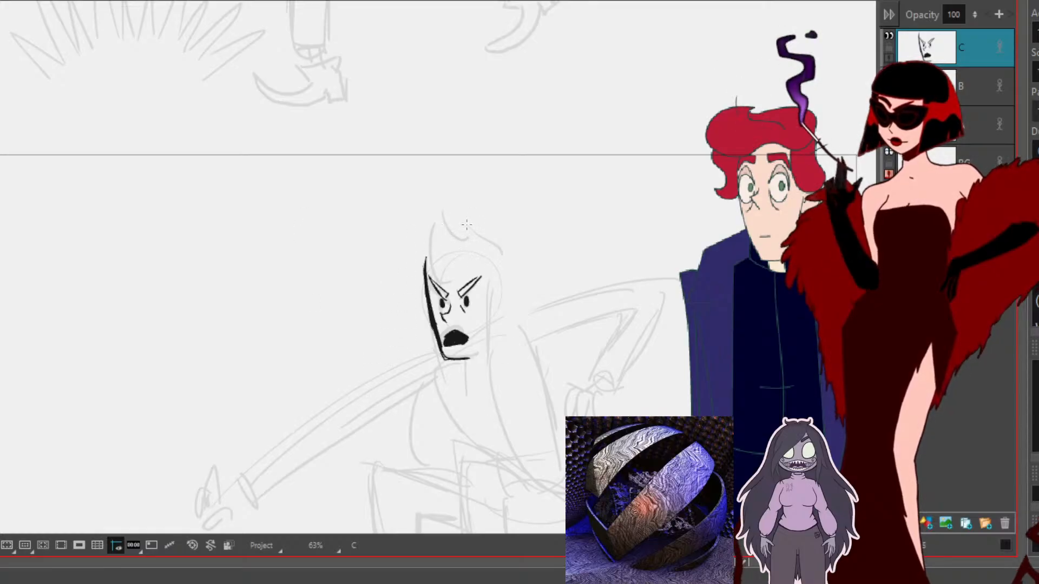
mouse_move(459, 220)
left_mouse_down()
mouse_move(429, 244)
mouse_move(444, 252)
mouse_move(430, 263)
mouse_move(445, 273)
mouse_move(482, 262)
mouse_move(467, 221)
mouse_move(466, 231)
mouse_move(484, 228)
mouse_move(495, 266)
left_mouse_up()
mouse_move(422, 268)
left_mouse_down()
mouse_move(435, 238)
mouse_move(452, 250)
mouse_move(441, 298)
mouse_move(423, 245)
mouse_move(426, 298)
mouse_move(409, 312)
left_mouse_up()
left_click_drag(408, 312, 428, 324)
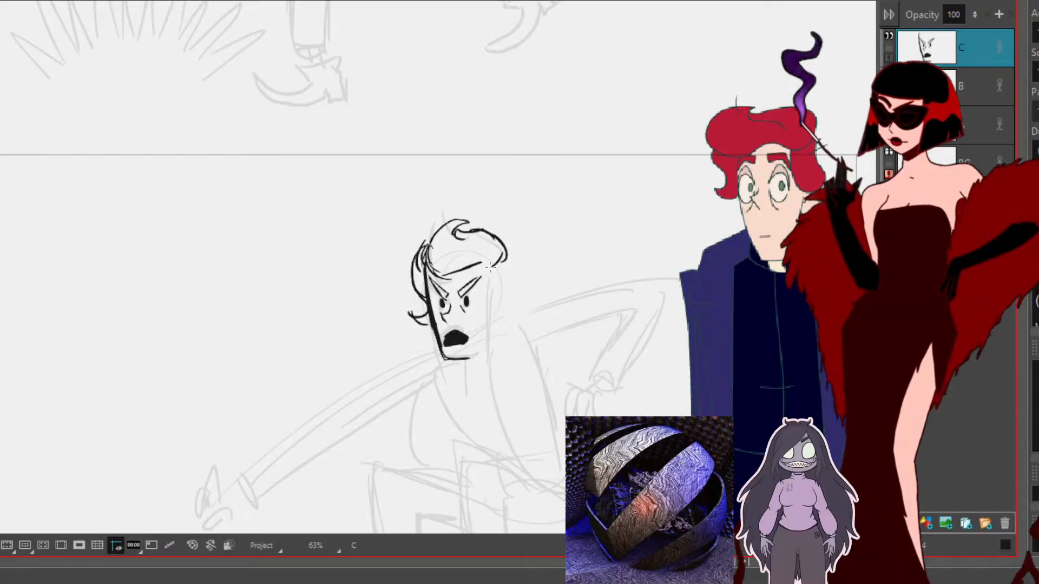
mouse_move(488, 266)
left_mouse_down()
mouse_move(486, 298)
mouse_move(507, 299)
mouse_move(518, 271)
left_mouse_up()
left_click_drag(507, 281, 509, 265)
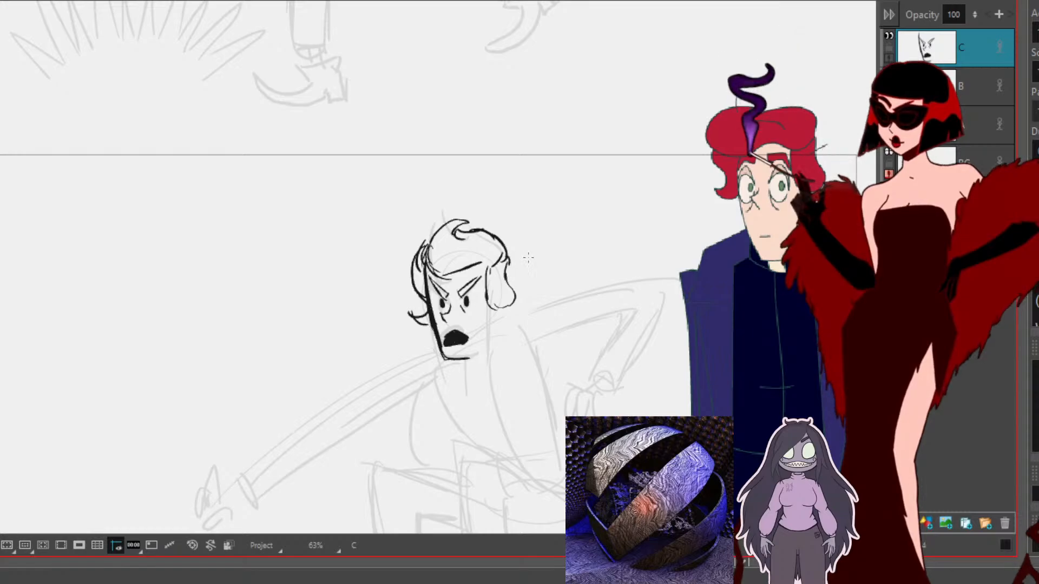
left_click_drag(442, 229, 439, 217)
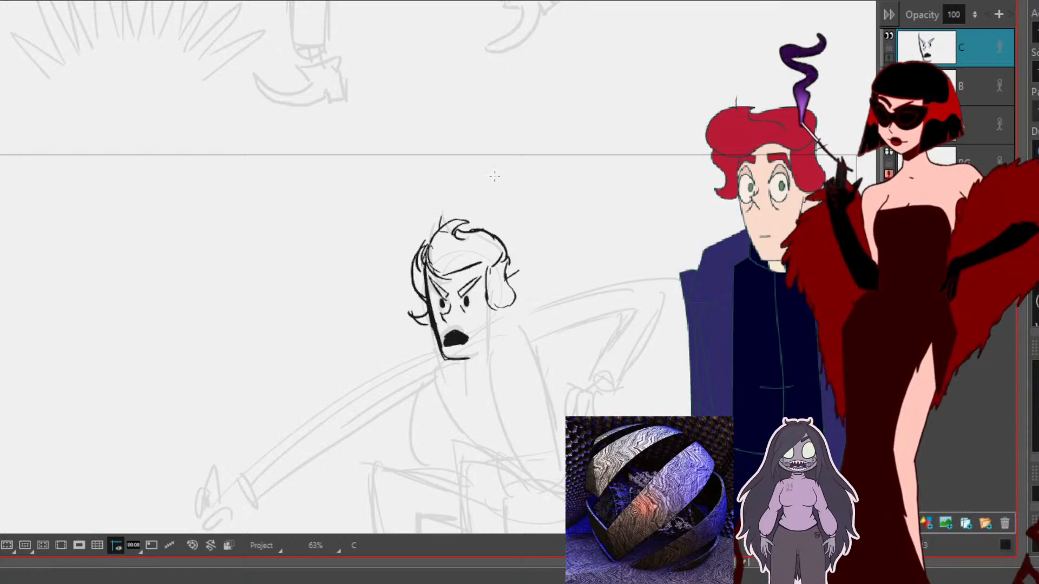
Step: Draw the far side of the jaw down to the chin and the ear below the hair
left_click_drag(715, 427, 746, 366)
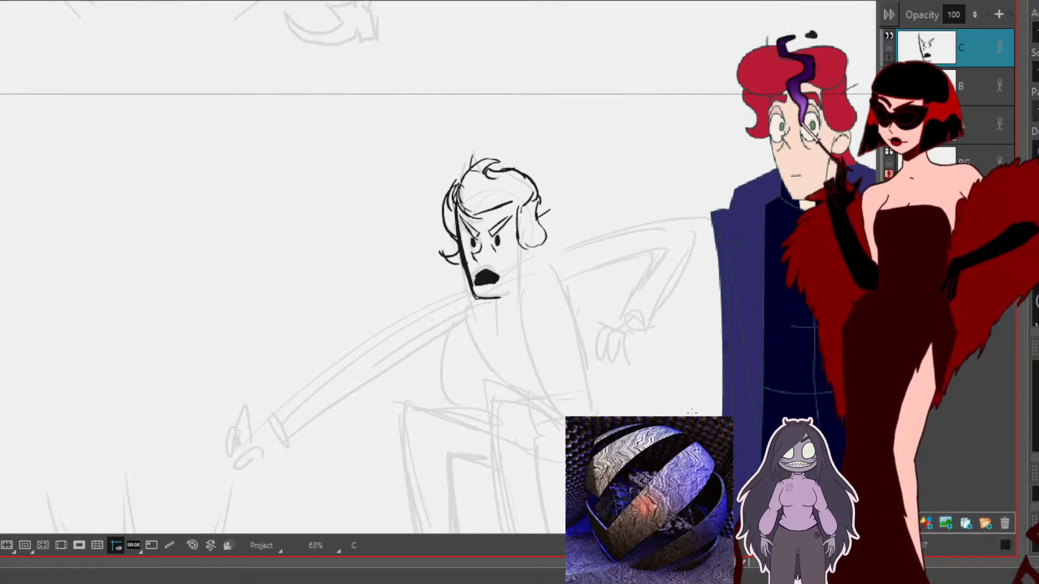
mouse_move(528, 248)
left_mouse_down()
mouse_move(512, 299)
mouse_move(498, 298)
left_mouse_up()
left_click_drag(672, 335, 578, 375)
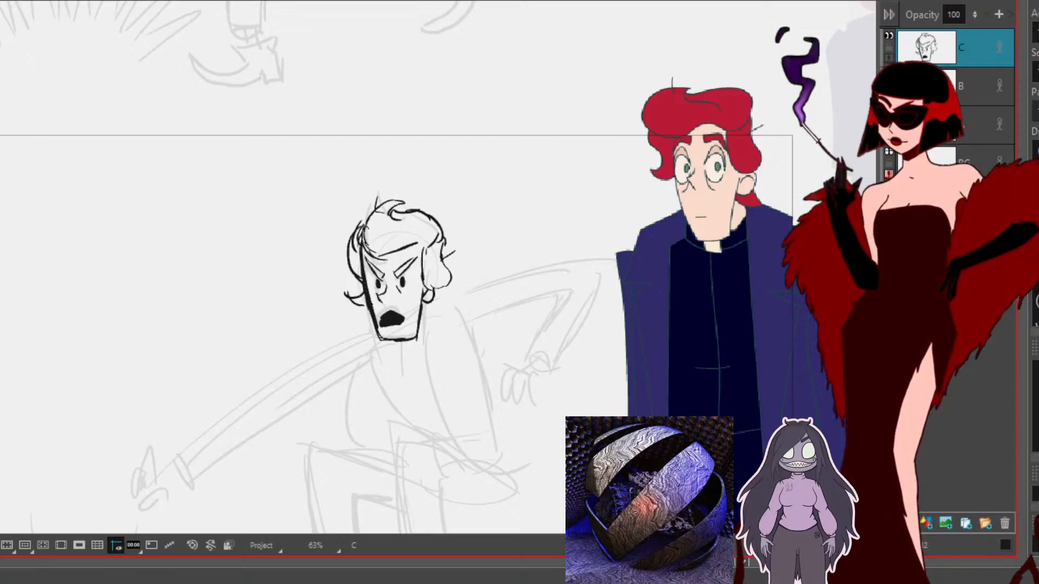
Step: Draw the coat's long curved front edge and notched lapel from the neck down over the rough torso
left_click_drag(544, 486, 478, 352)
mouse_move(354, 209)
left_mouse_down()
mouse_move(390, 313)
mouse_move(455, 363)
left_mouse_up()
left_click_drag(368, 166, 385, 172)
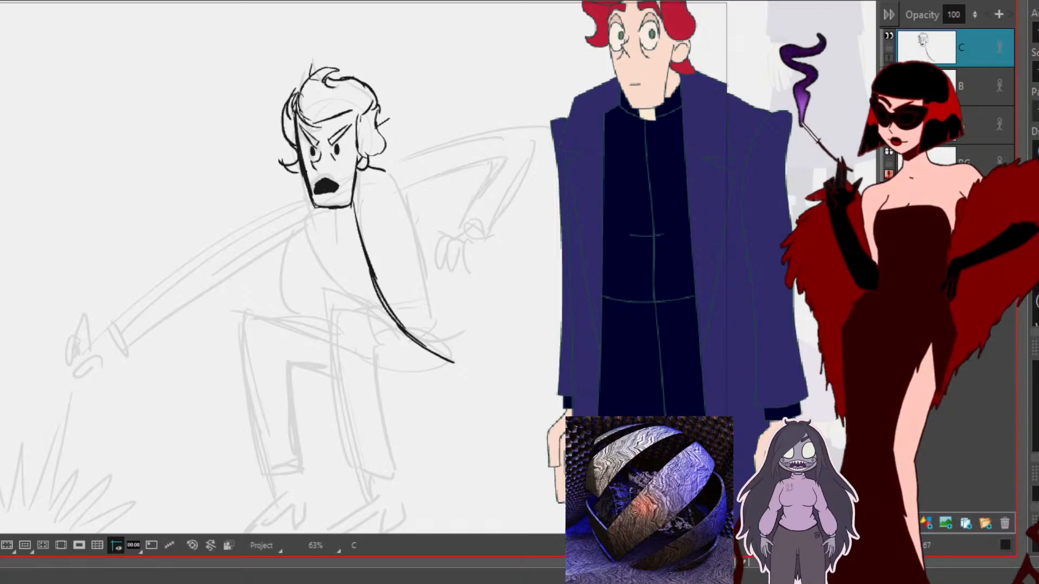
mouse_move(386, 168)
left_mouse_down()
mouse_move(398, 226)
mouse_move(381, 238)
mouse_move(410, 242)
mouse_move(414, 325)
mouse_move(465, 363)
left_mouse_up()
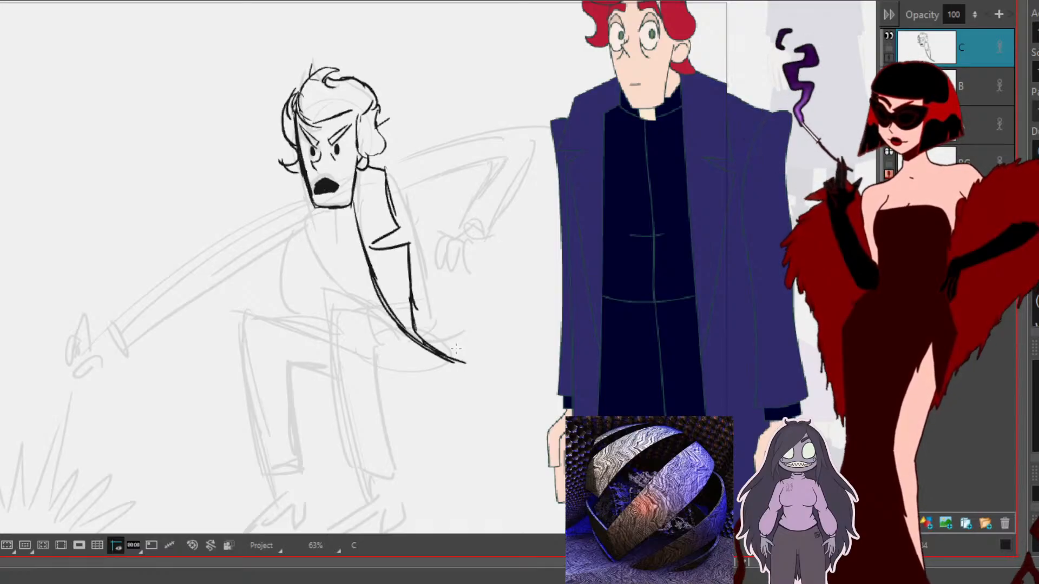
left_click_drag(495, 237, 534, 311)
left_click_drag(485, 267, 532, 297)
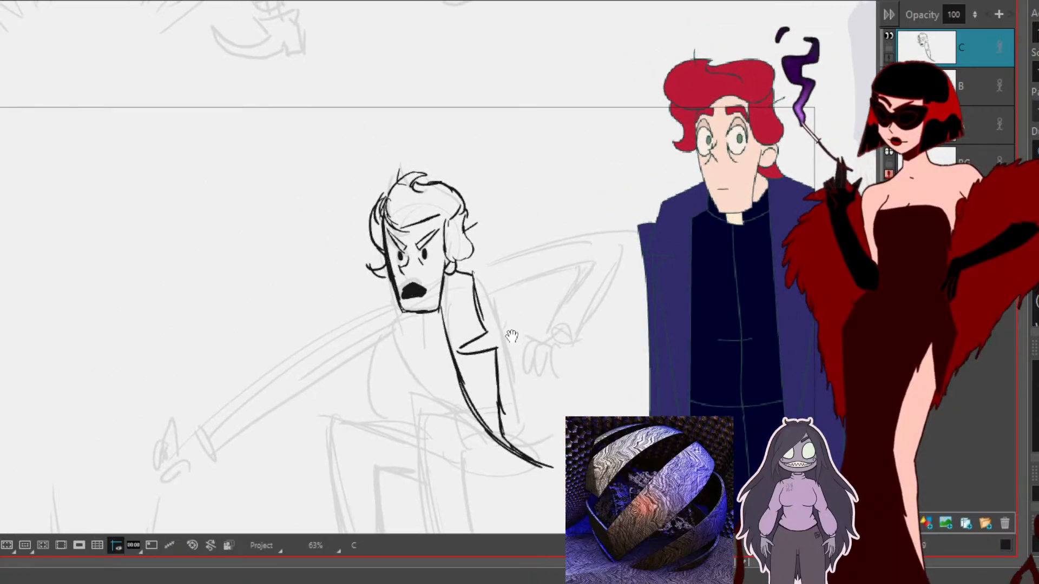
left_click_drag(514, 342, 454, 224)
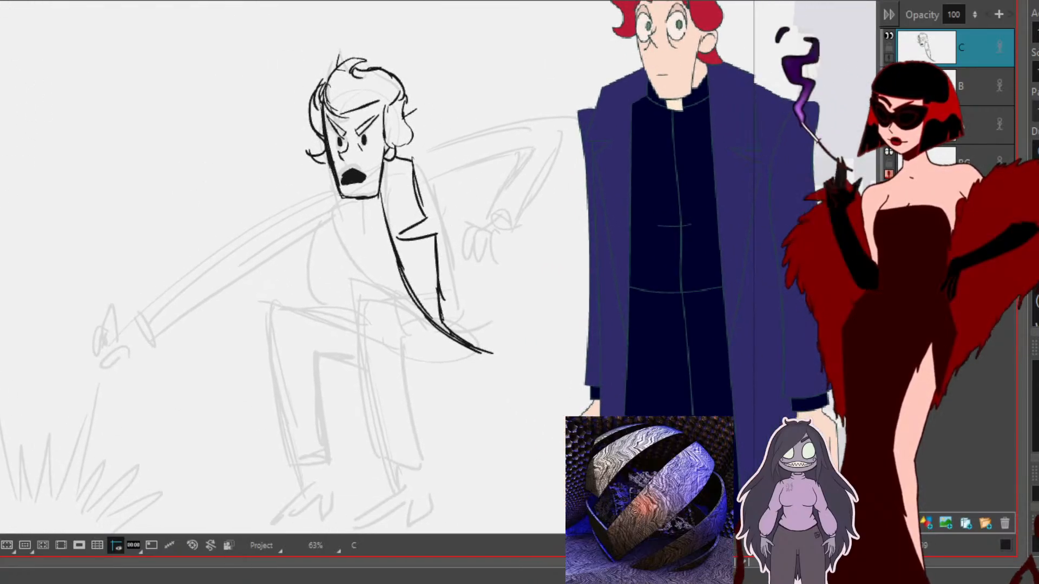
Step: Draw the bent arm's coat sleeve from shoulder to elbow to cuff, shifting the forearm strokes slightly closer to the body
mouse_move(413, 172)
left_mouse_down()
mouse_move(424, 143)
mouse_move(447, 138)
left_mouse_up()
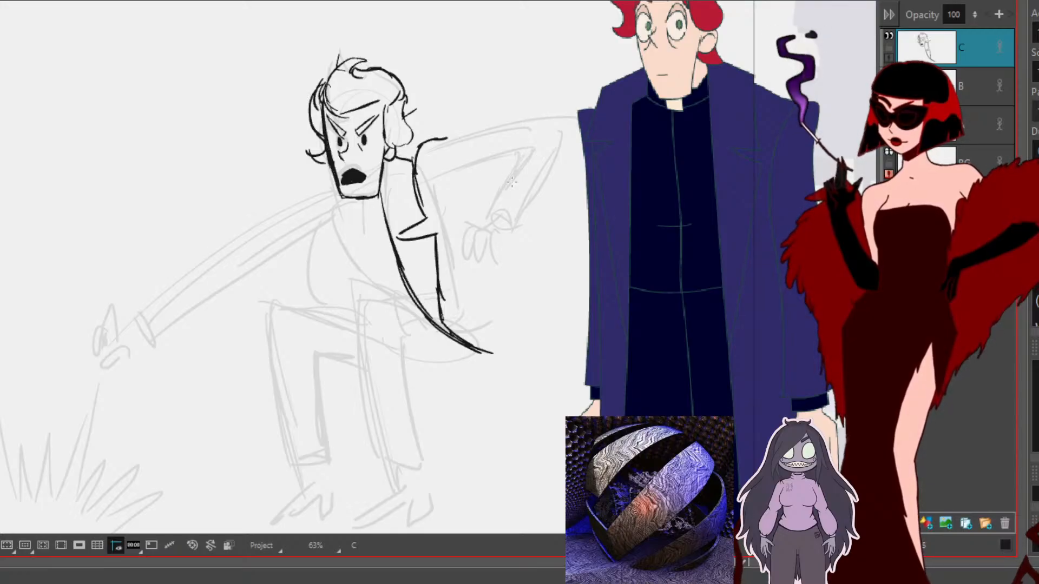
mouse_move(527, 143)
left_mouse_down()
mouse_move(484, 205)
mouse_move(524, 221)
mouse_move(567, 121)
left_mouse_up()
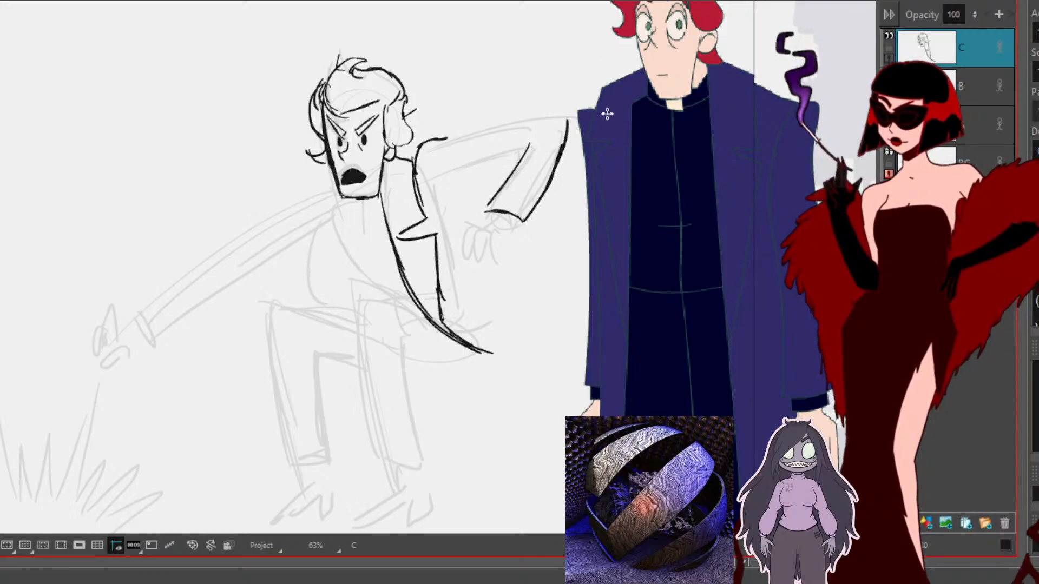
mouse_move(513, 139)
left_mouse_down()
mouse_move(586, 79)
mouse_move(575, 83)
left_mouse_up()
left_click_drag(554, 173, 537, 177)
key("Escape")
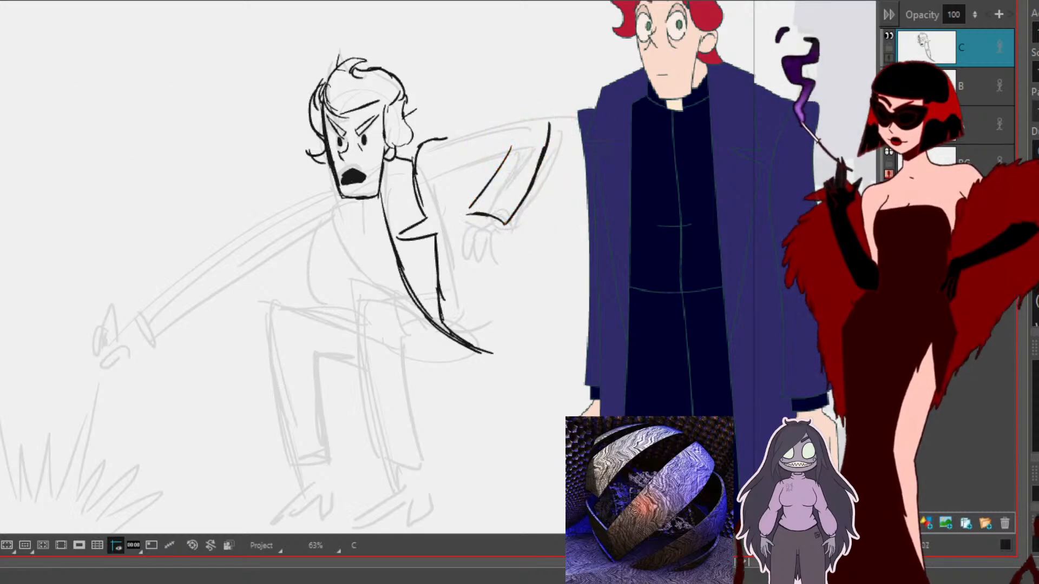
left_click_drag(551, 121, 425, 141)
left_click_drag(511, 154, 421, 183)
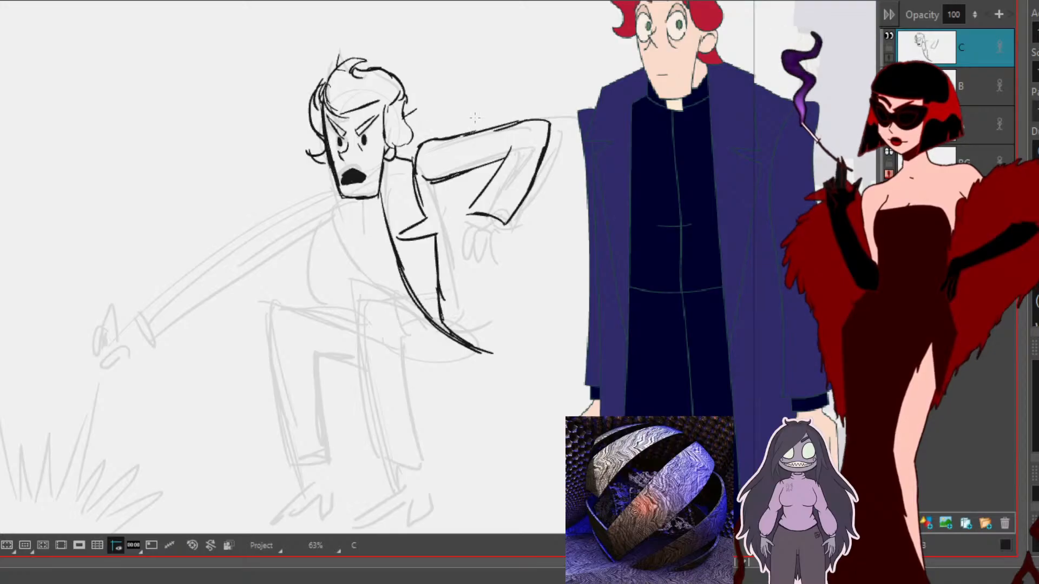
Step: Draw the narrow shirt cuff and the start of the wrist below the bent arm's coat sleeve
mouse_move(547, 368)
left_mouse_down()
mouse_move(471, 301)
mouse_move(457, 323)
left_mouse_up()
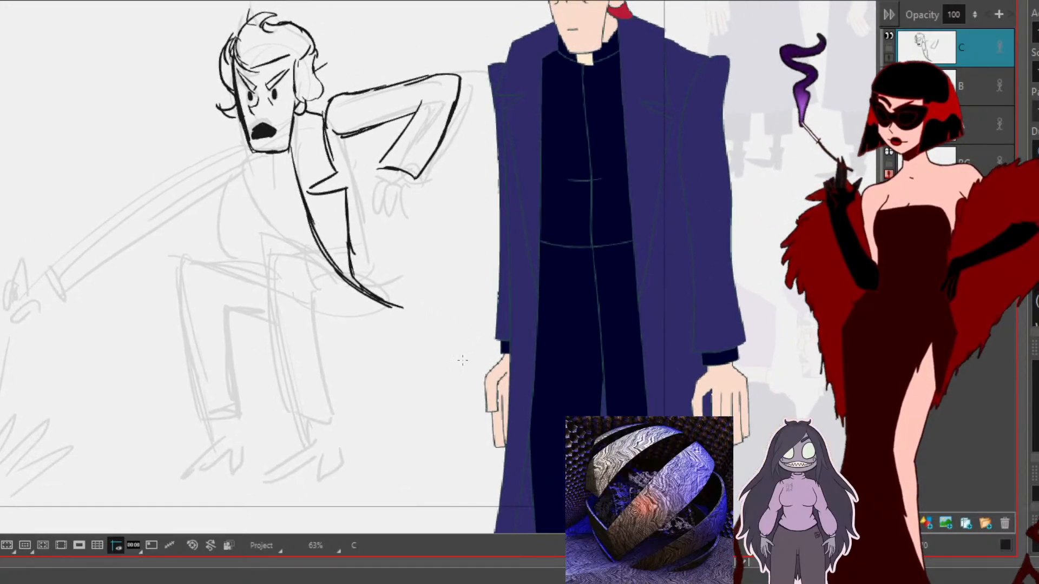
mouse_move(377, 174)
left_mouse_down()
mouse_move(405, 182)
mouse_move(378, 179)
mouse_move(399, 191)
left_mouse_up()
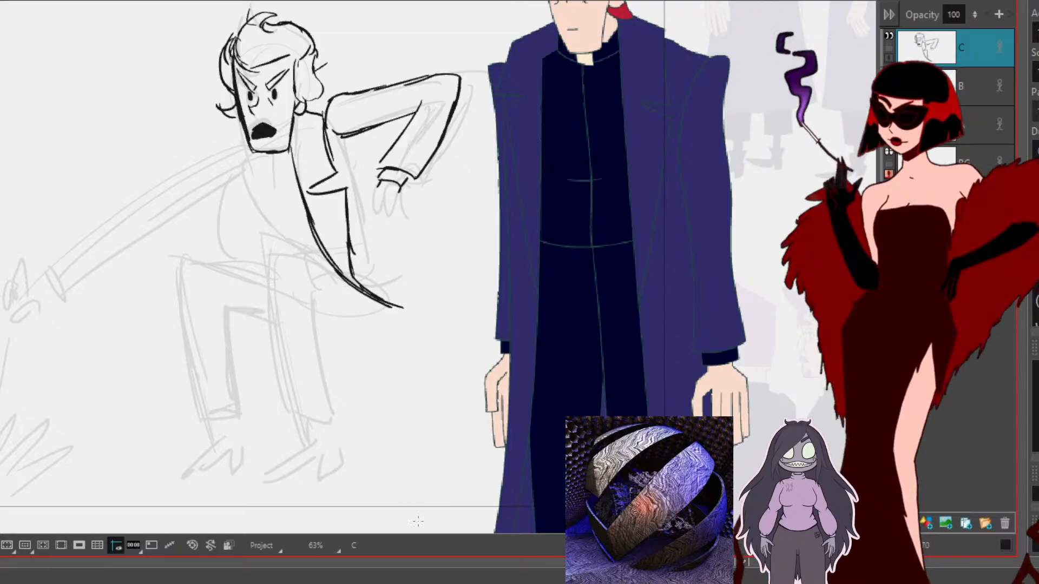
left_click_drag(577, 352, 704, 404)
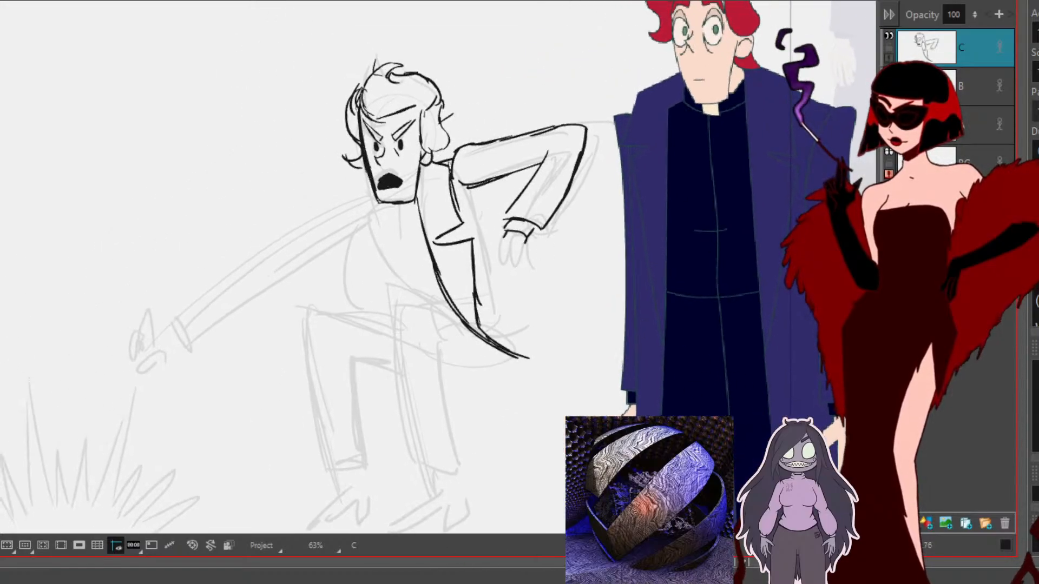
mouse_move(504, 234)
left_mouse_down()
mouse_move(480, 232)
mouse_move(487, 267)
mouse_move(498, 260)
mouse_move(496, 223)
mouse_move(493, 260)
mouse_move(505, 246)
left_mouse_up()
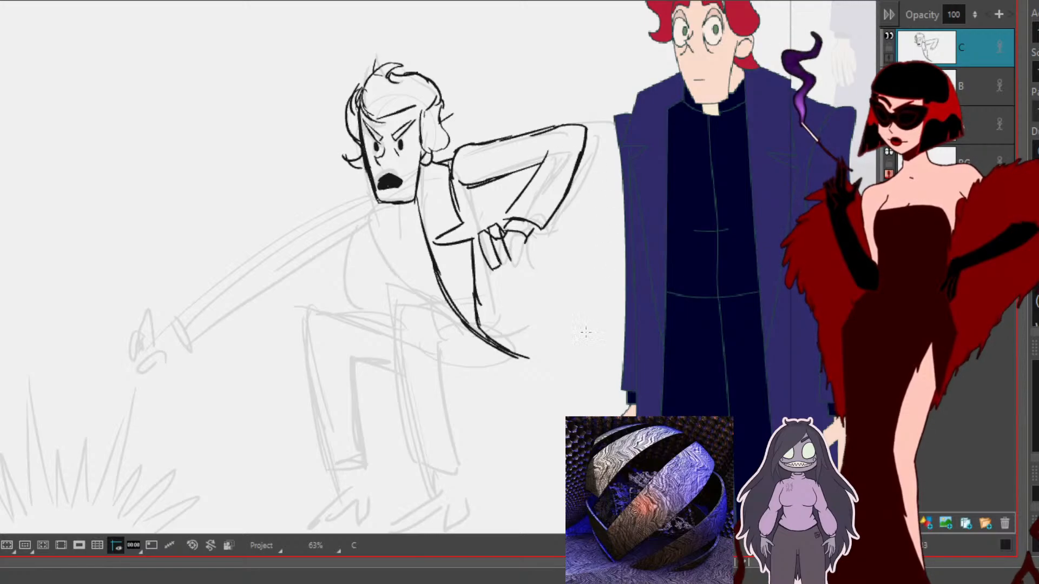
key("alt+t")
mouse_move(502, 227)
left_mouse_down()
mouse_move(511, 237)
mouse_move(503, 215)
mouse_move(499, 232)
left_mouse_up()
key("Delete")
key("Delete")
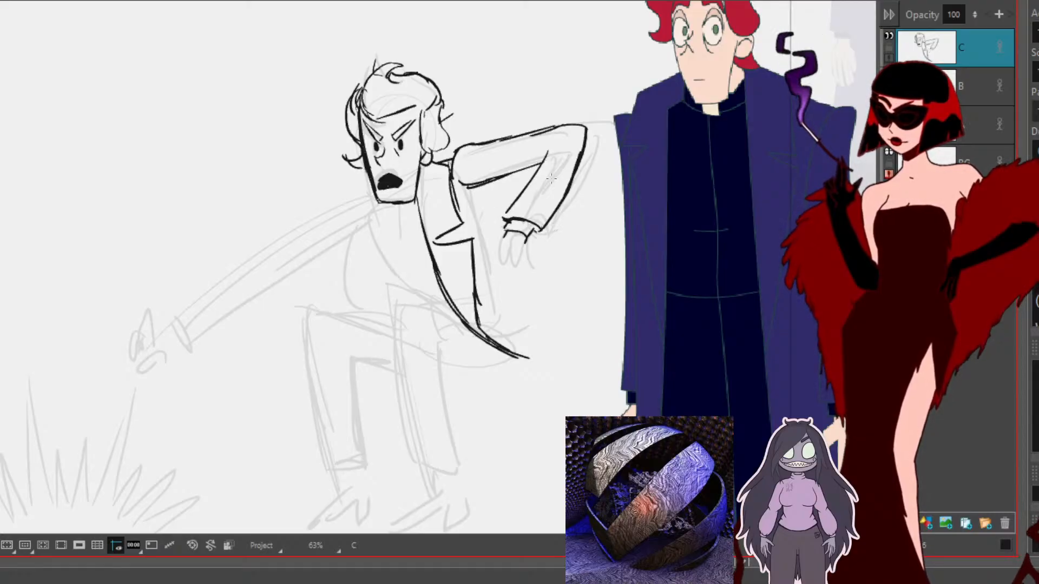
Step: Draw the near trouser leg from the raised knee to a double-lined hem, with the curved seat line behind the thigh
mouse_move(654, 387)
left_mouse_down()
mouse_move(724, 277)
mouse_move(583, 329)
left_mouse_up()
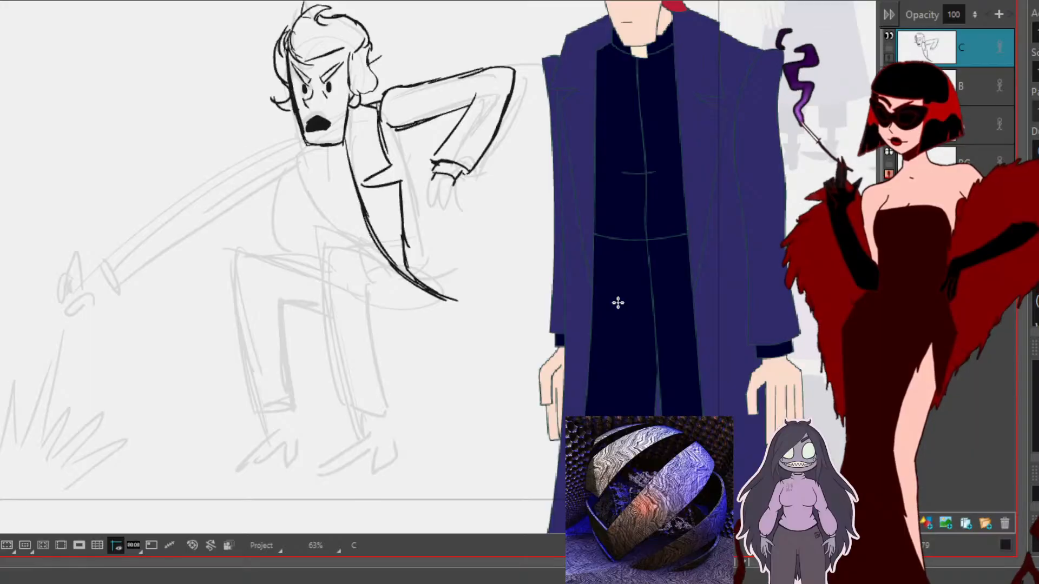
mouse_move(375, 251)
left_mouse_down()
mouse_move(310, 240)
mouse_move(329, 241)
mouse_move(314, 238)
mouse_move(339, 402)
mouse_move(335, 386)
mouse_move(392, 414)
left_mouse_up()
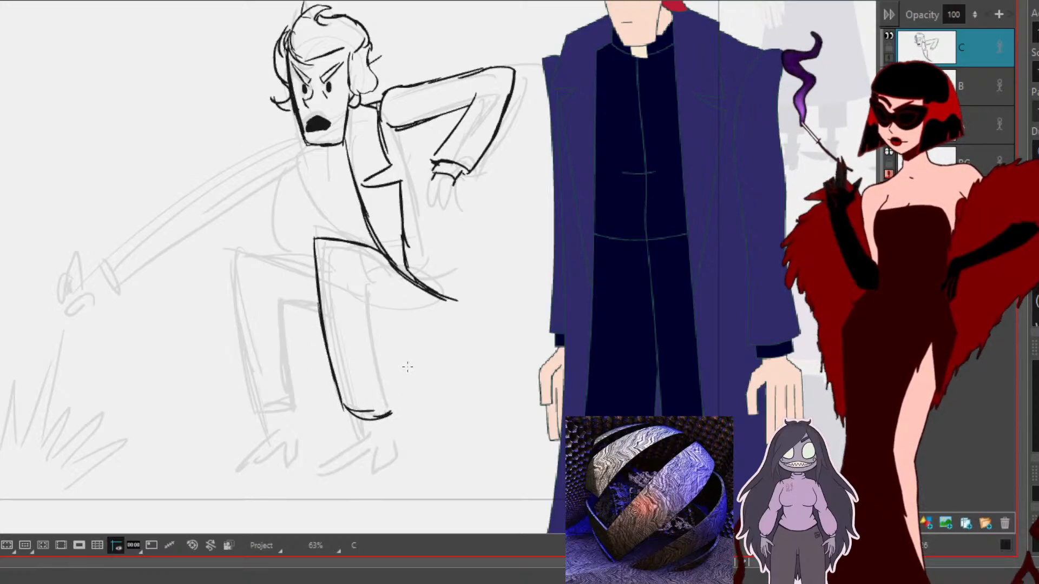
left_click_drag(370, 284, 392, 417)
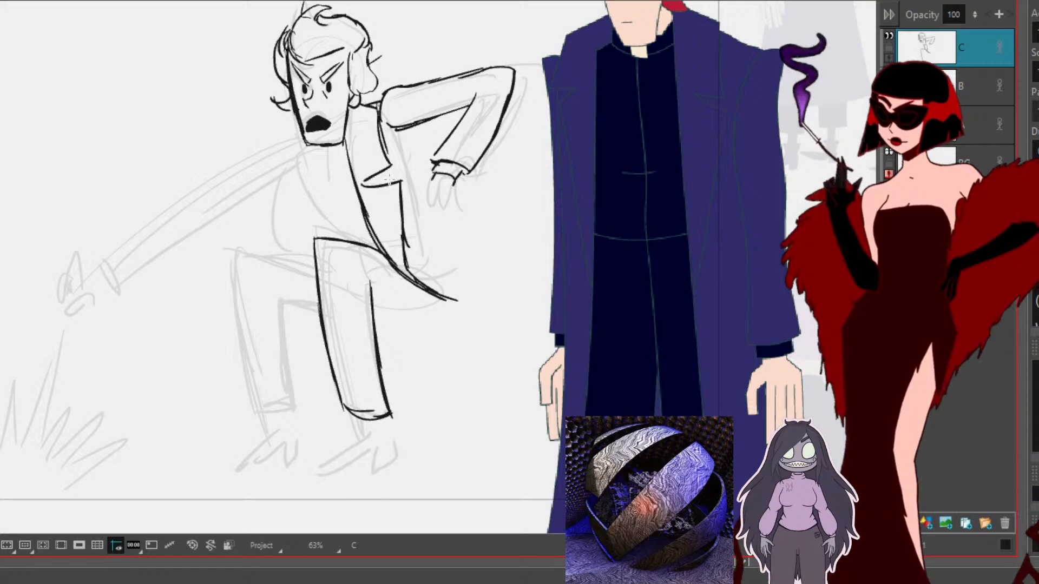
mouse_move(375, 316)
left_mouse_down()
mouse_move(414, 316)
mouse_move(426, 304)
left_mouse_up()
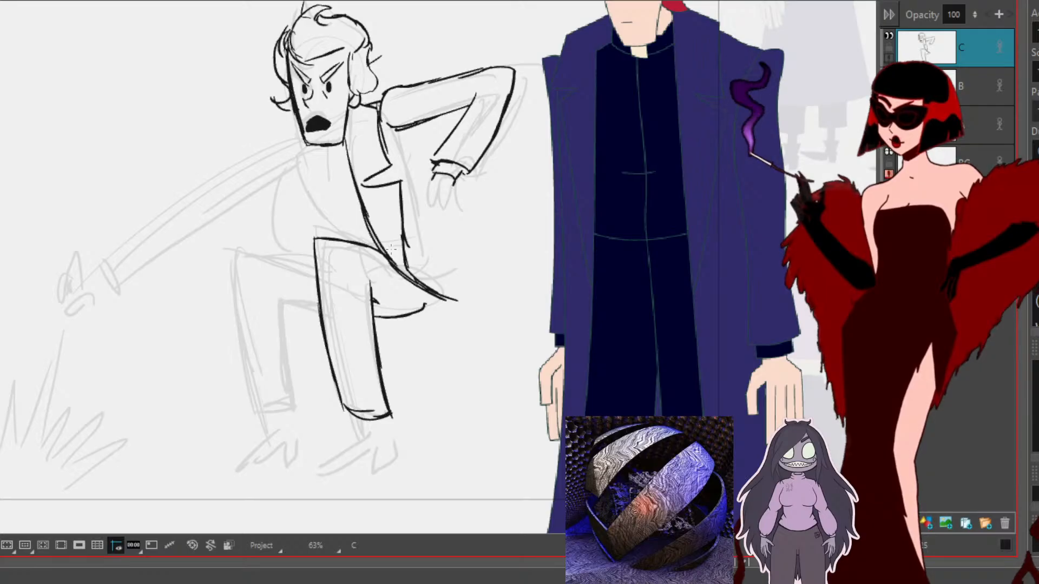
mouse_move(330, 362)
left_mouse_down()
mouse_move(347, 419)
mouse_move(389, 413)
mouse_move(366, 418)
mouse_move(382, 403)
left_mouse_up()
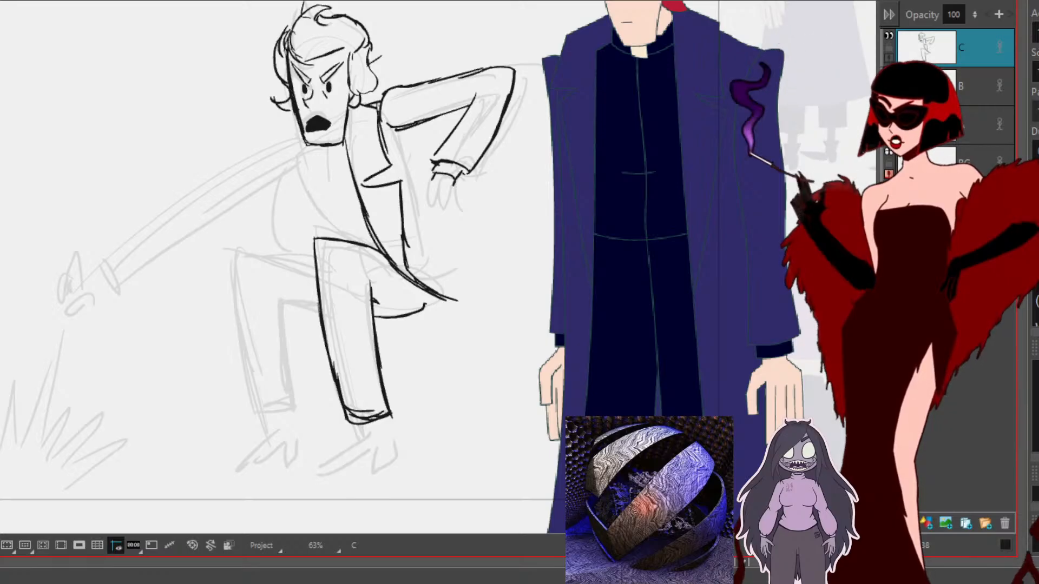
Step: Draw the far trouser leg with its shin lines, hem, and upper and lower thigh edges
mouse_move(231, 252)
left_mouse_down()
mouse_move(256, 395)
mouse_move(264, 411)
mouse_move(307, 406)
left_mouse_up()
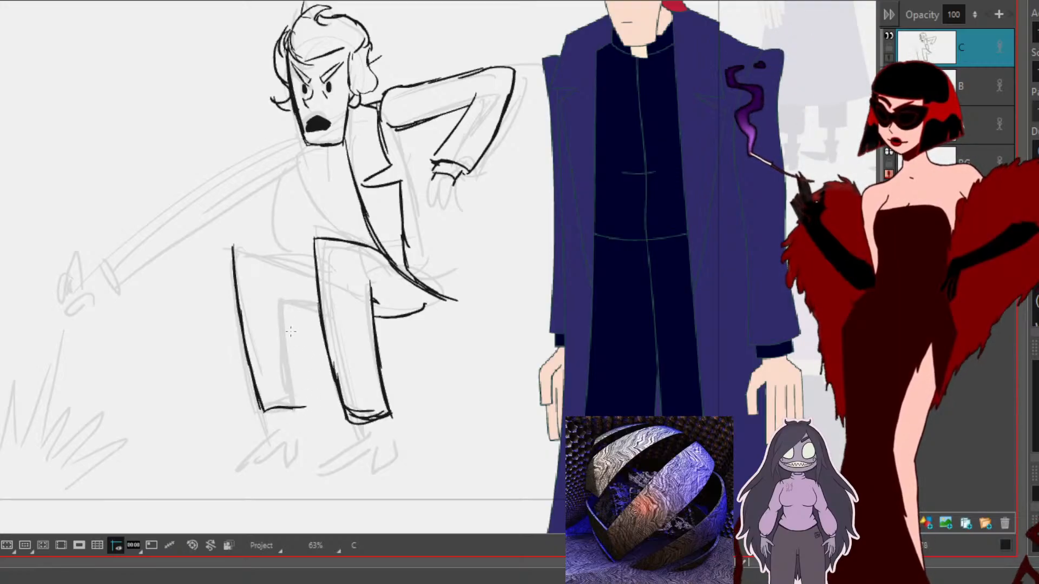
mouse_move(303, 406)
left_mouse_down()
mouse_move(285, 299)
mouse_move(310, 302)
left_mouse_up()
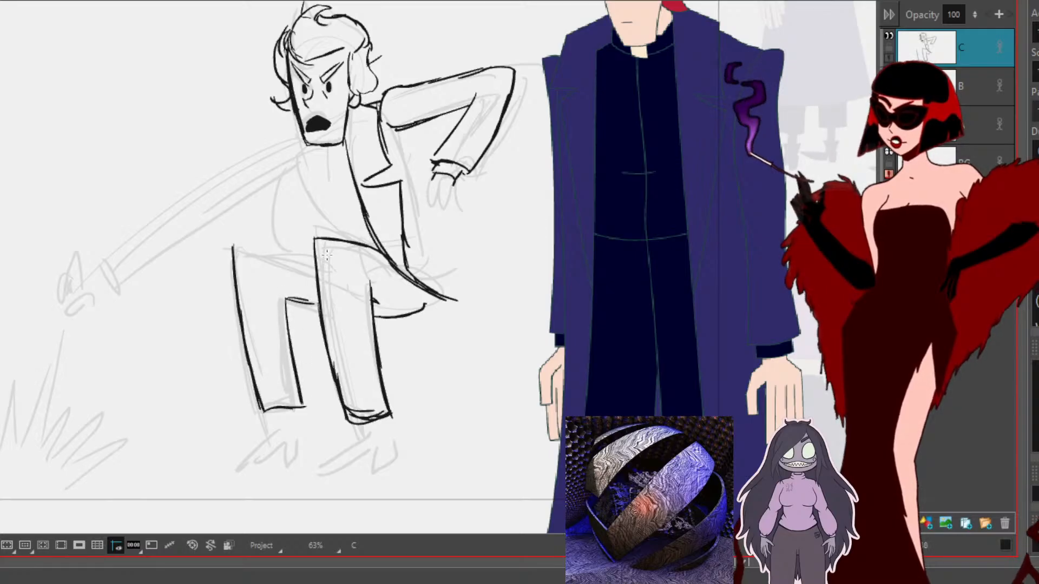
left_click_drag(234, 245, 314, 251)
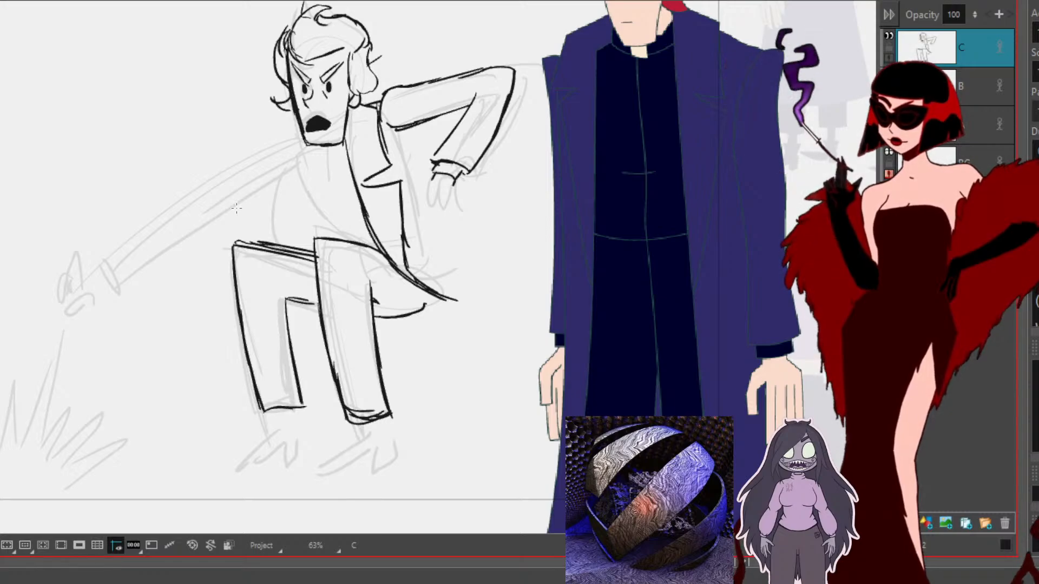
Step: Check the reference figure's feet and draw the near ankle and heeled shoe with a curled toe below the trouser hem
left_click_drag(738, 472, 836, 396)
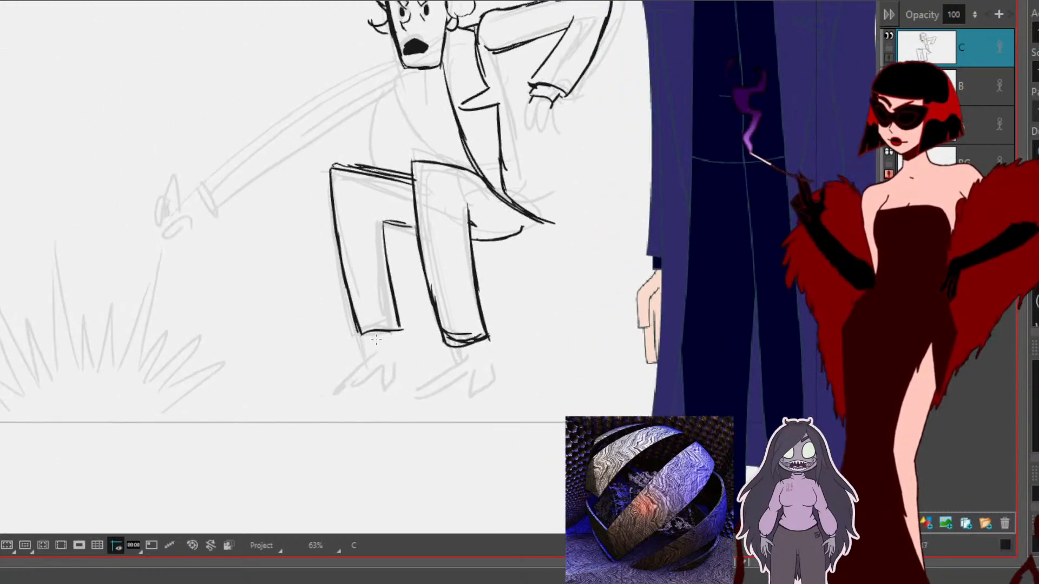
left_click_drag(697, 419, 620, 327)
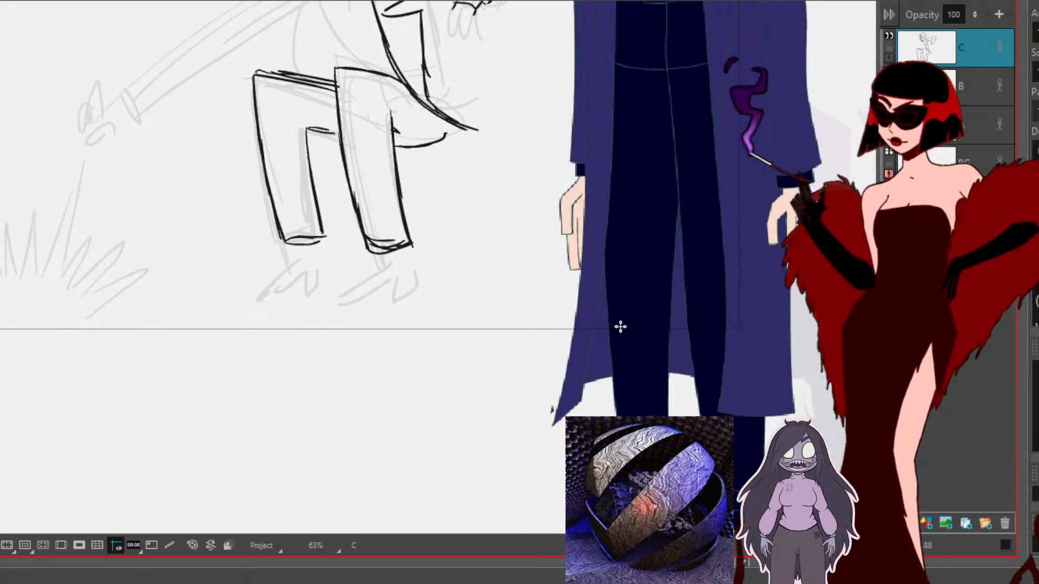
left_click_drag(740, 476, 764, 294)
mouse_move(606, 276)
left_mouse_down()
mouse_move(642, 412)
mouse_move(763, 583)
left_mouse_up()
mouse_move(565, 410)
left_mouse_down()
mouse_move(601, 409)
mouse_move(552, 449)
mouse_move(530, 427)
mouse_move(565, 464)
left_mouse_up()
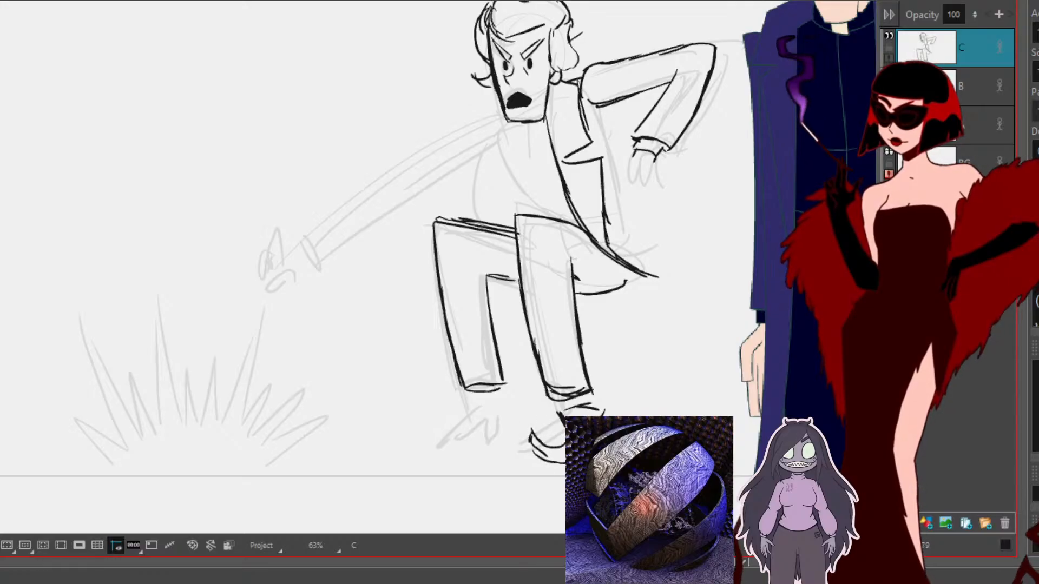
Step: Draw the far foot's ankle and long pointed heeled boot below the far trouser leg
mouse_move(888, 422)
left_mouse_down()
mouse_move(769, 422)
mouse_move(718, 264)
mouse_move(628, 161)
left_mouse_up()
mouse_move(733, 199)
left_mouse_down()
mouse_move(825, 350)
mouse_move(917, 398)
left_mouse_up()
mouse_move(449, 380)
left_mouse_down()
mouse_move(439, 354)
mouse_move(432, 374)
left_mouse_up()
left_click_drag(382, 351, 410, 345)
mouse_move(383, 347)
left_mouse_down()
mouse_move(414, 343)
mouse_move(418, 382)
mouse_move(384, 365)
mouse_move(308, 407)
mouse_move(364, 399)
mouse_move(347, 409)
mouse_move(402, 380)
mouse_move(408, 392)
mouse_move(421, 368)
left_mouse_up()
left_click_drag(495, 333, 468, 349)
mouse_move(369, 324)
left_mouse_down()
mouse_move(389, 347)
mouse_move(405, 343)
left_mouse_up()
mouse_move(696, 345)
left_mouse_down()
mouse_move(707, 416)
mouse_move(772, 431)
left_mouse_up()
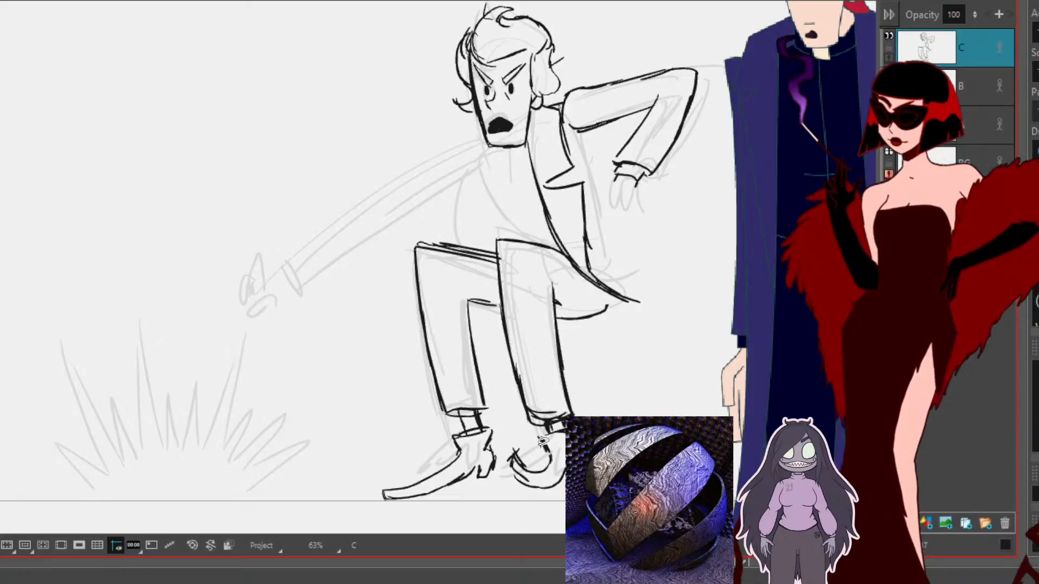
Step: Select the far boot, scale it down slightly and move it into place under the trouser hem
mouse_move(492, 508)
left_mouse_down()
mouse_move(501, 460)
mouse_move(476, 416)
mouse_move(484, 497)
left_mouse_up()
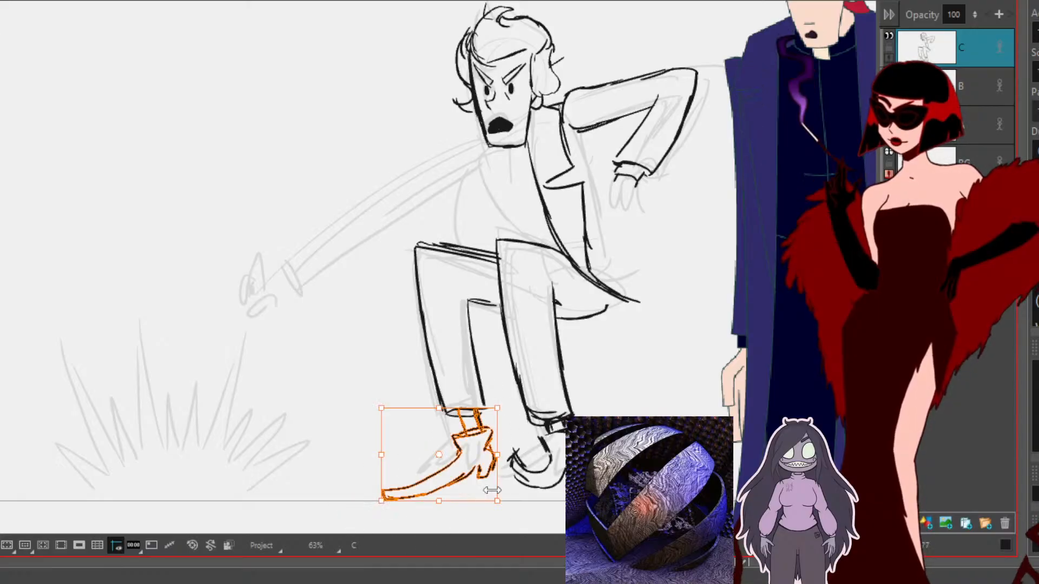
left_click_drag(383, 500, 393, 490)
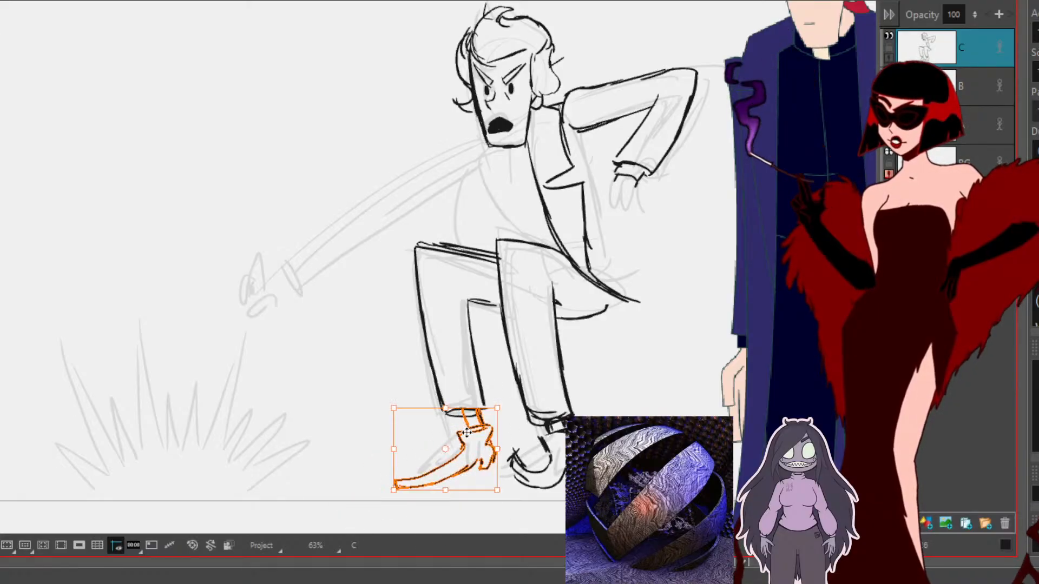
left_click_drag(481, 423, 474, 418)
key("Escape")
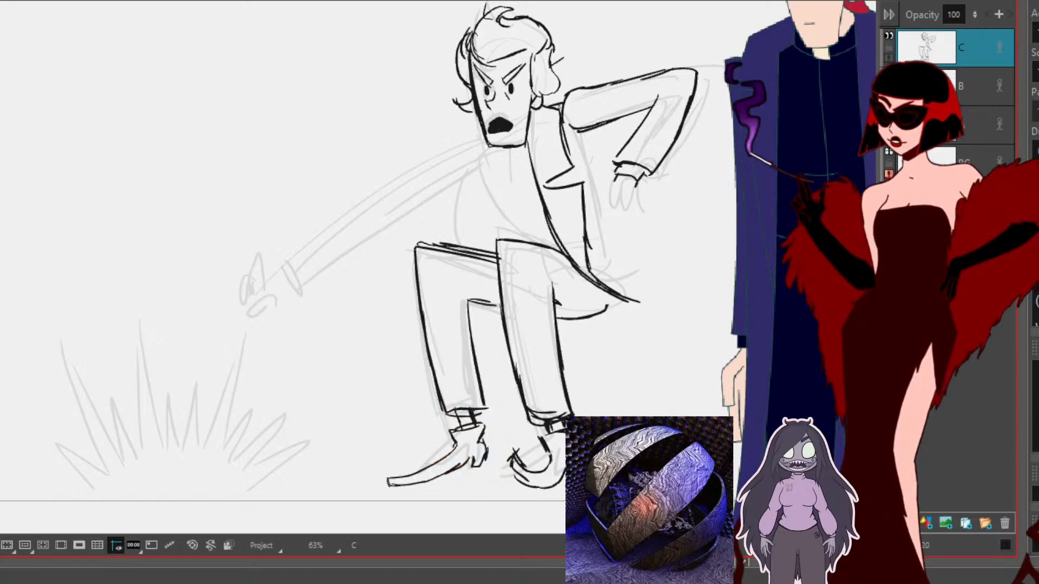
Step: Draw the far side of the torso and open coat with its shoulder and notched lapel, plus the shirt's collar and centre line
left_click_drag(426, 260, 404, 298)
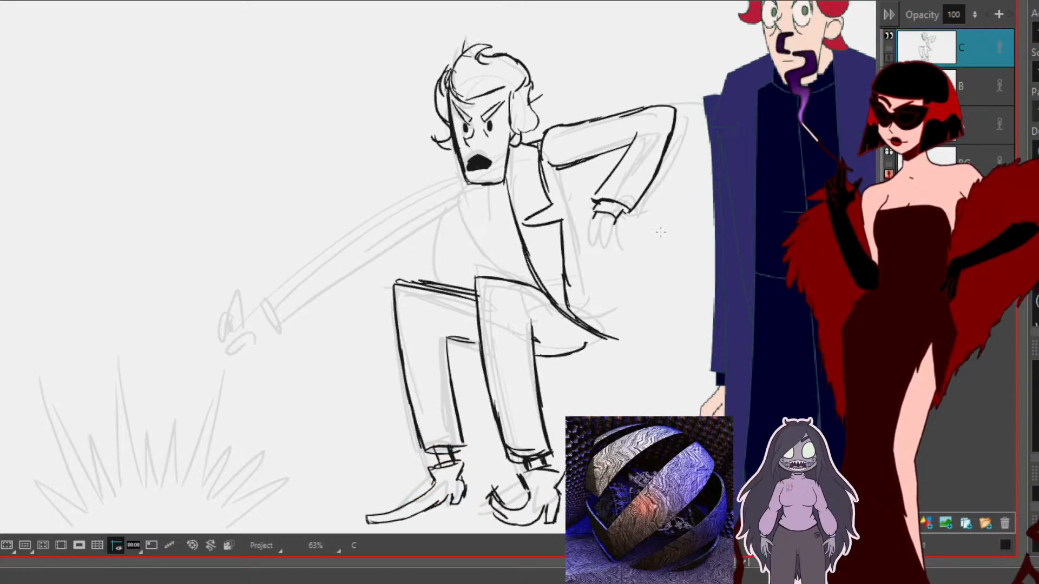
mouse_move(525, 209)
left_mouse_down()
mouse_move(557, 222)
mouse_move(683, 219)
left_mouse_up()
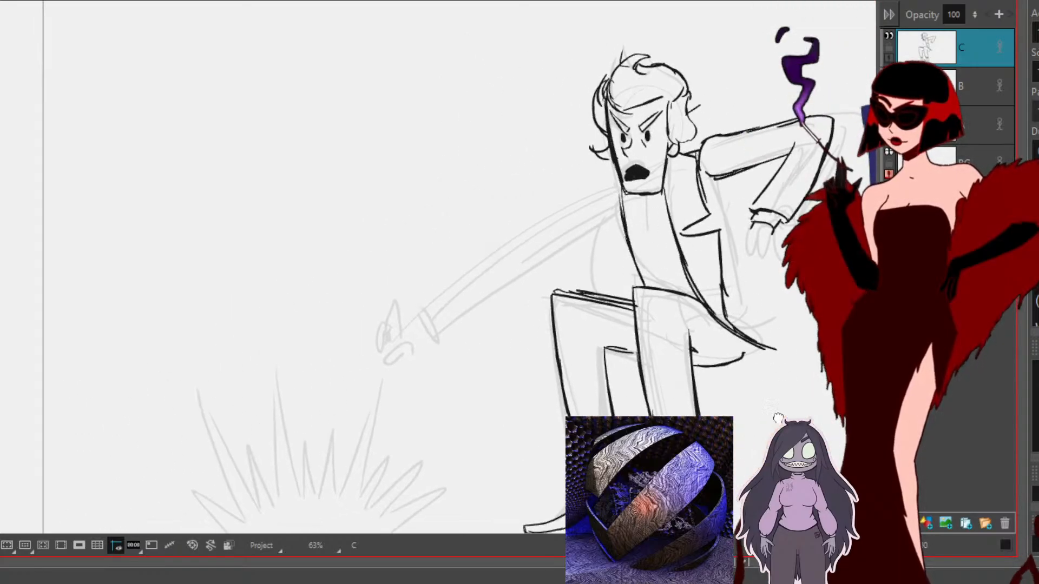
left_click_drag(628, 233, 449, 304)
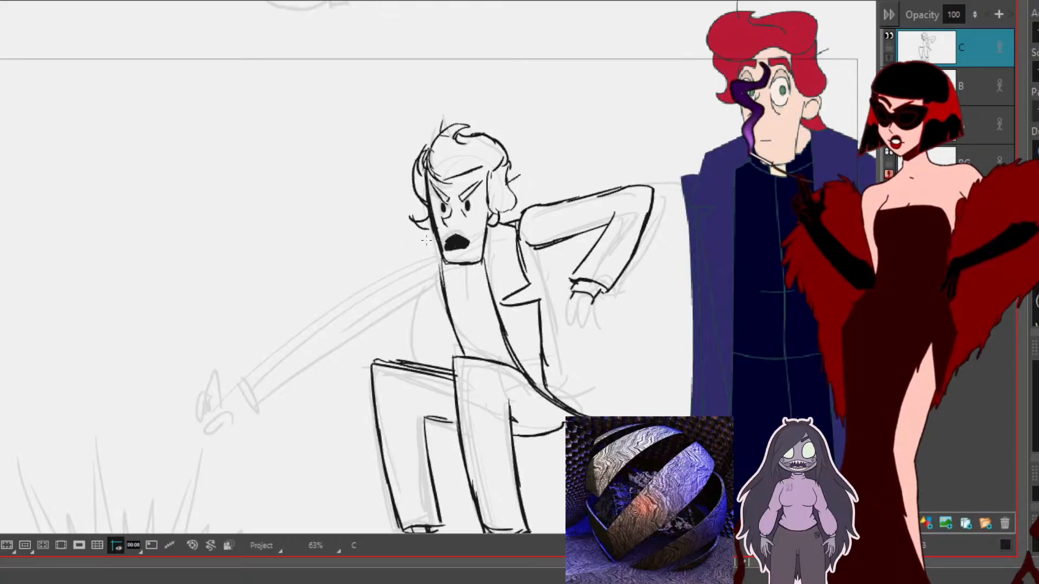
mouse_move(438, 227)
left_mouse_down()
mouse_move(405, 270)
mouse_move(412, 311)
mouse_move(436, 314)
mouse_move(411, 325)
left_mouse_up()
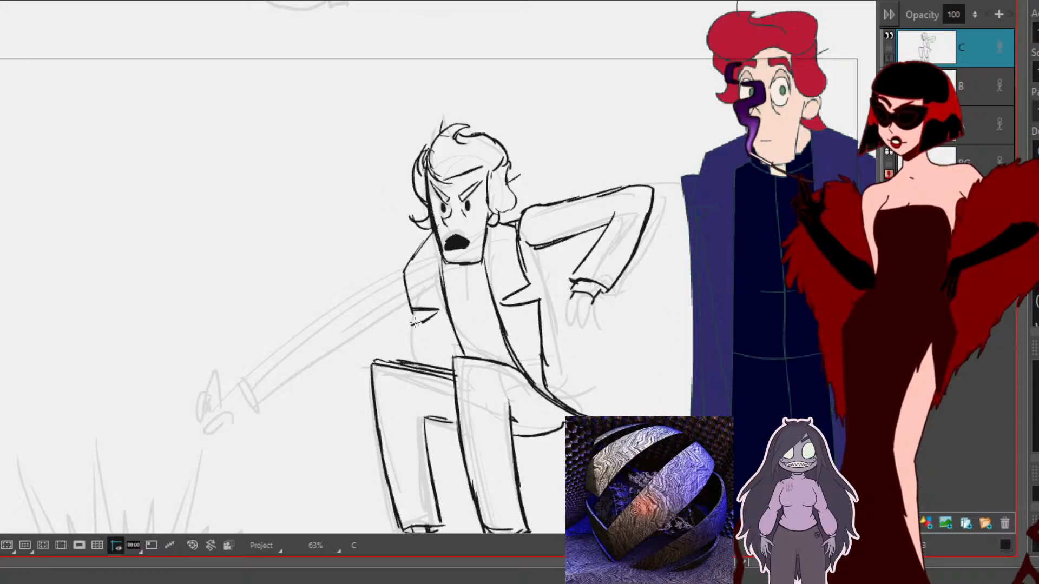
left_click_drag(424, 311, 428, 322)
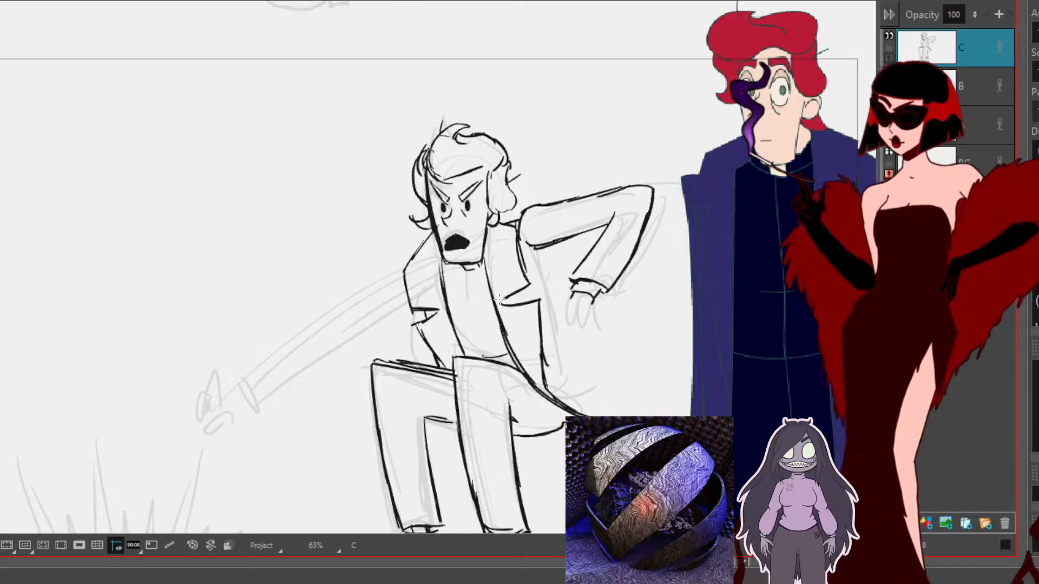
left_click_drag(462, 280, 480, 321)
left_click_drag(464, 271, 485, 357)
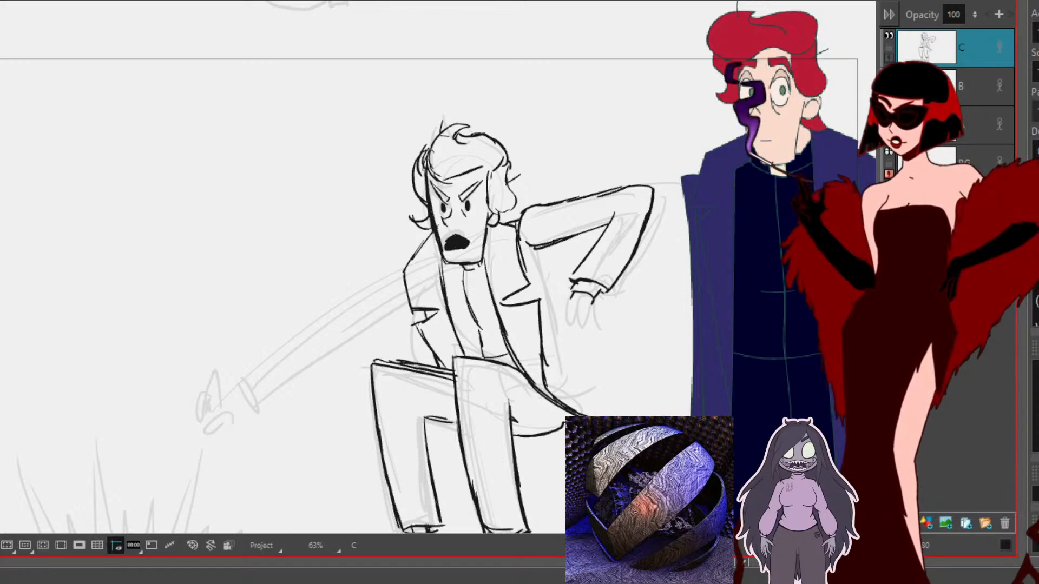
Step: Draw the hanging hand with its fingers below the bent arm's cuff and the coat's back edge under that arm
left_click_drag(718, 367, 640, 290)
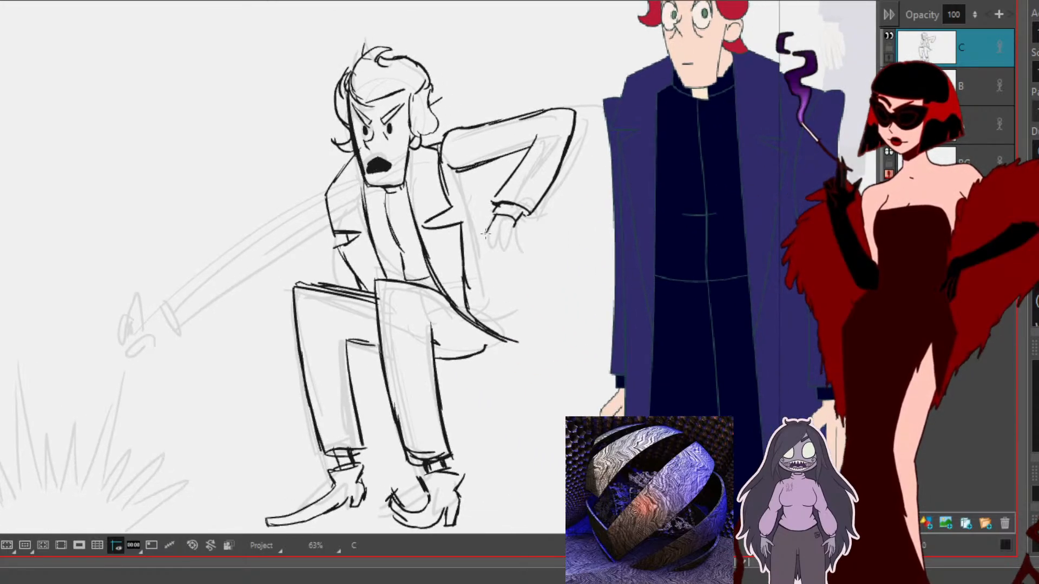
mouse_move(483, 242)
left_mouse_down()
mouse_move(504, 285)
mouse_move(502, 252)
mouse_move(513, 280)
mouse_move(506, 249)
mouse_move(513, 281)
left_mouse_up()
mouse_move(517, 237)
left_mouse_down()
mouse_move(525, 285)
mouse_move(517, 282)
left_mouse_up()
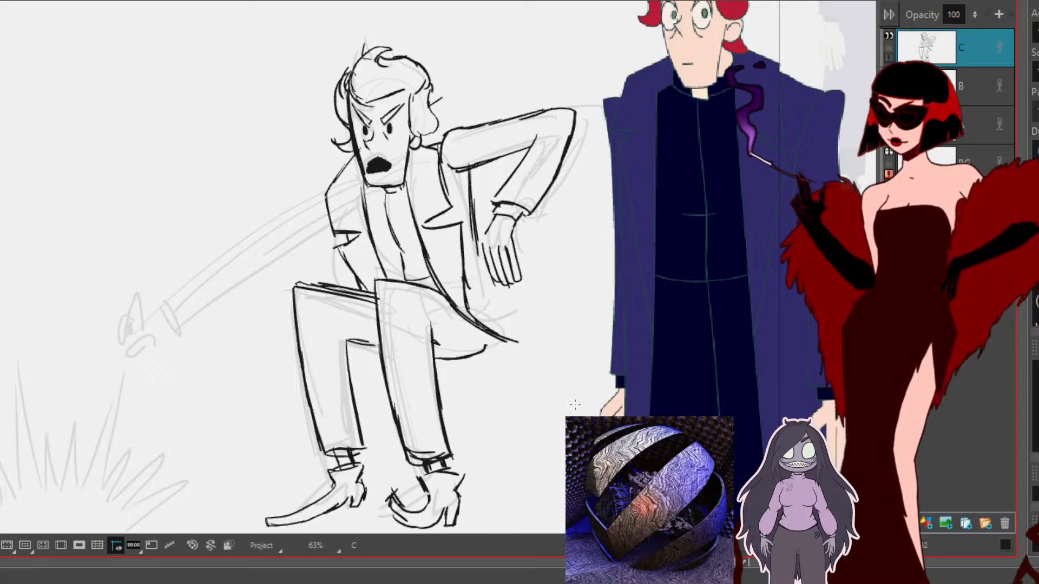
Step: Draw the outstretched arm's coat sleeve from the far shoulder down to its open cuff over the rough sketch
left_click_drag(574, 404, 756, 421)
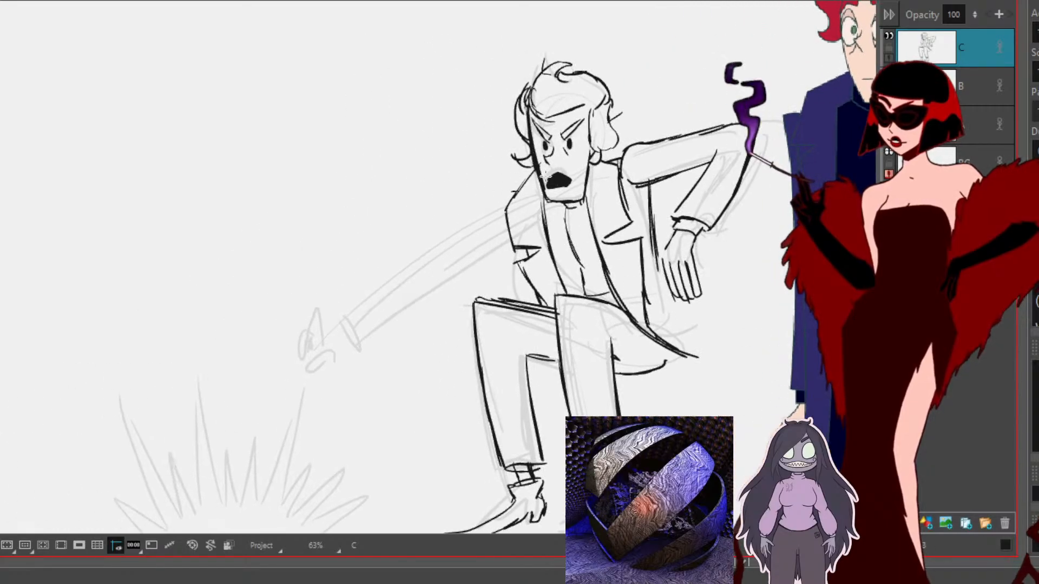
left_click_drag(600, 154, 590, 162)
mouse_move(513, 191)
left_mouse_down()
mouse_move(360, 305)
mouse_move(384, 336)
mouse_move(392, 316)
mouse_move(497, 249)
left_mouse_up()
left_click_drag(359, 308, 382, 335)
left_click_drag(692, 404, 602, 322)
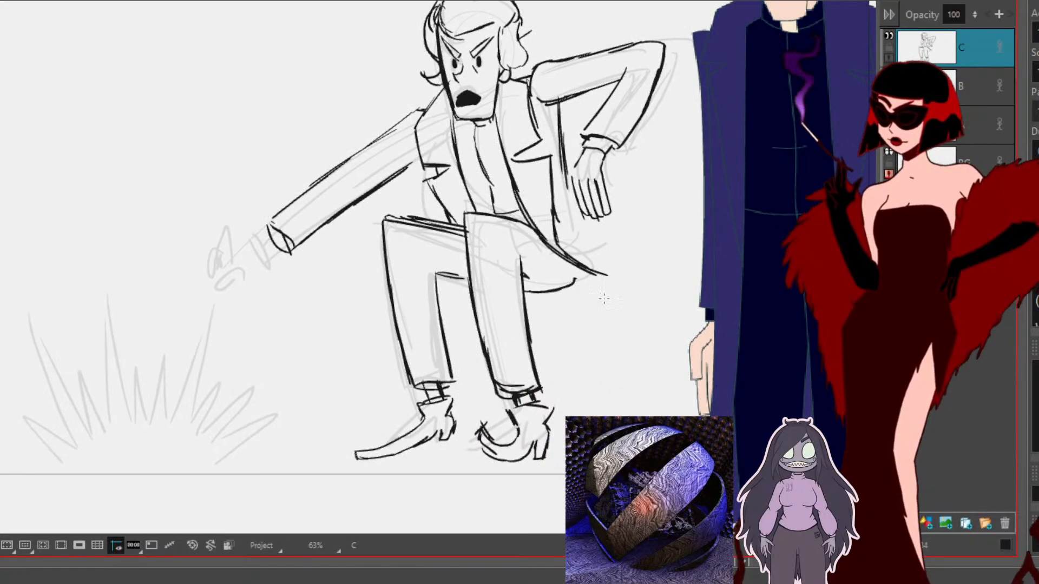
left_click_drag(753, 336, 592, 442)
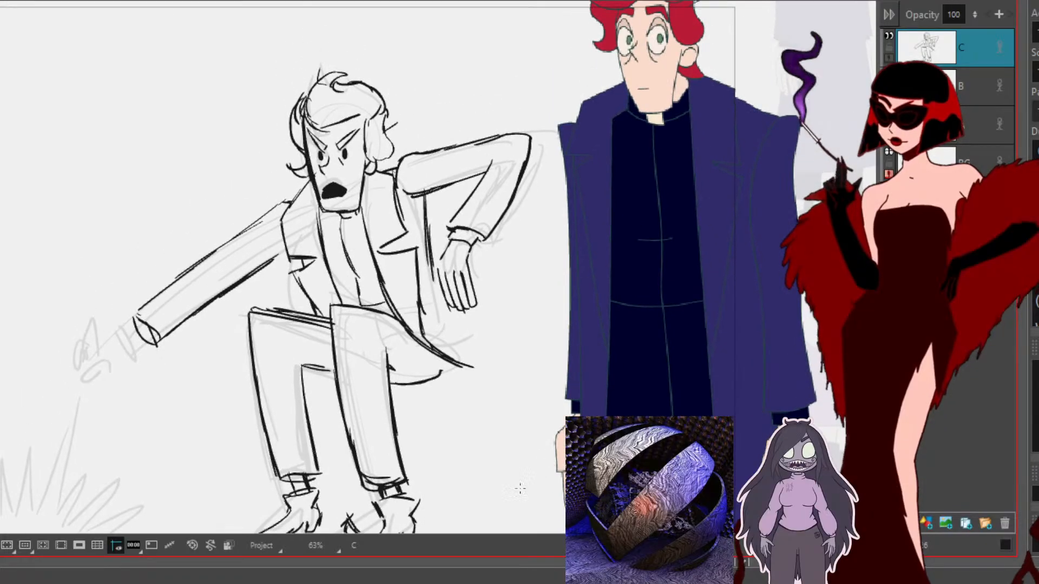
Step: Extend the coat's back edge beside the hanging hand and hatch the inside of the outstretched sleeve's cuff
mouse_move(431, 267)
left_mouse_down()
mouse_move(448, 334)
mouse_move(462, 336)
left_mouse_up()
left_click_drag(499, 465, 678, 426)
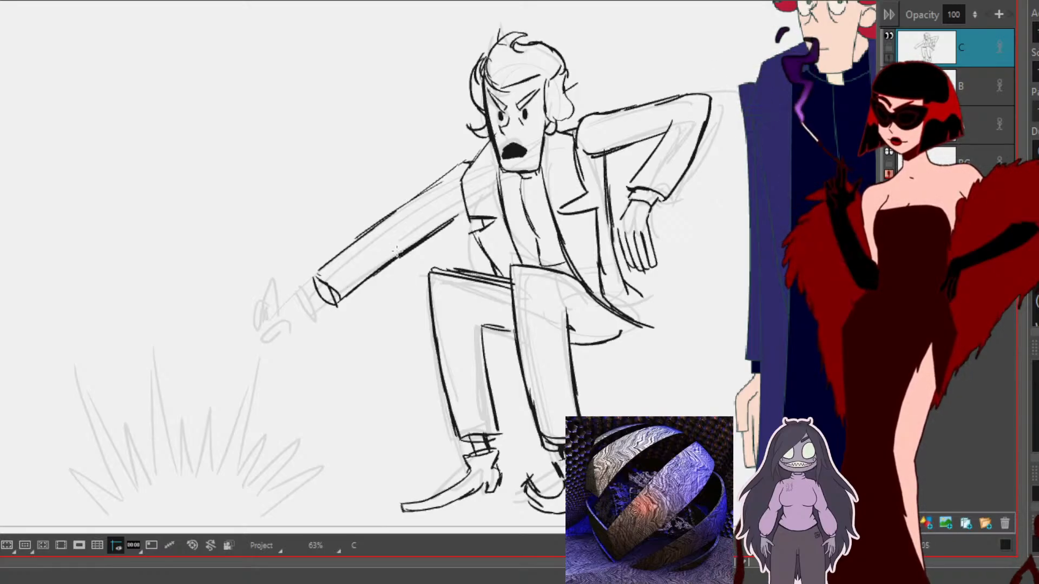
left_click_drag(332, 297, 317, 286)
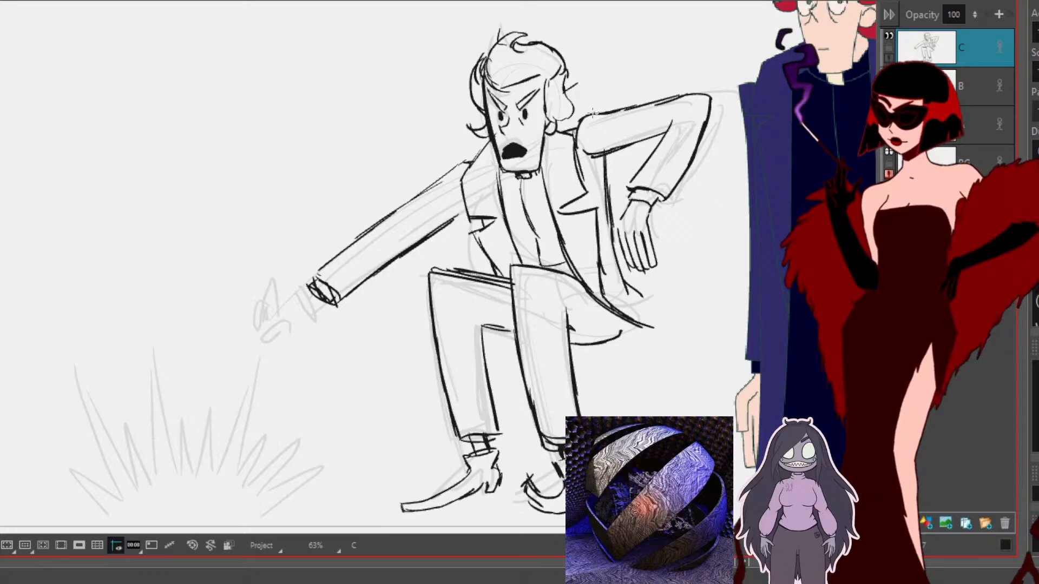
left_click_drag(637, 391, 738, 341)
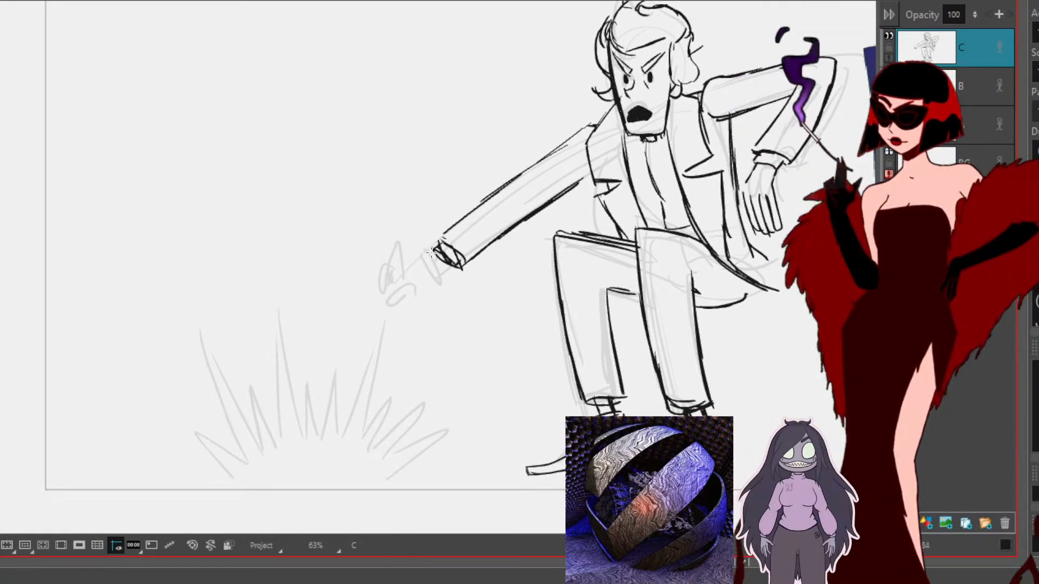
Step: Draw the outstretched hand beyond the open cuff with blocky curled fingers, a thumb and a wrist
mouse_move(428, 259)
left_mouse_down()
mouse_move(409, 226)
mouse_move(397, 231)
mouse_move(415, 268)
mouse_move(402, 224)
mouse_move(391, 223)
mouse_move(392, 270)
left_mouse_up()
left_click_drag(390, 233, 405, 271)
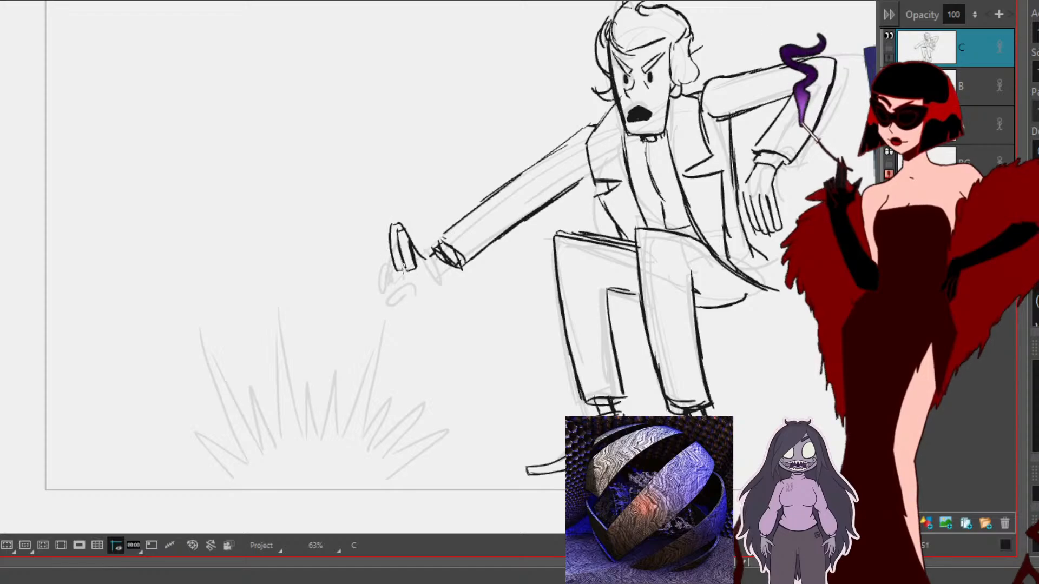
mouse_move(385, 230)
left_mouse_down()
mouse_move(393, 269)
mouse_move(383, 240)
mouse_move(375, 246)
mouse_move(382, 280)
left_mouse_up()
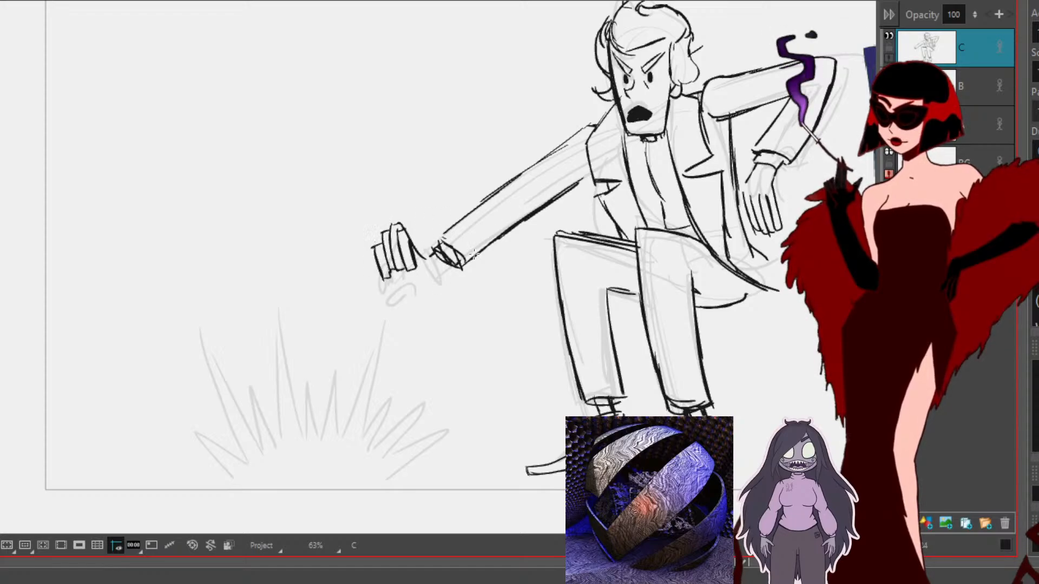
mouse_move(417, 274)
left_mouse_down()
mouse_move(436, 282)
mouse_move(411, 277)
mouse_move(451, 265)
mouse_move(430, 267)
mouse_move(421, 286)
left_mouse_up()
left_click(470, 272)
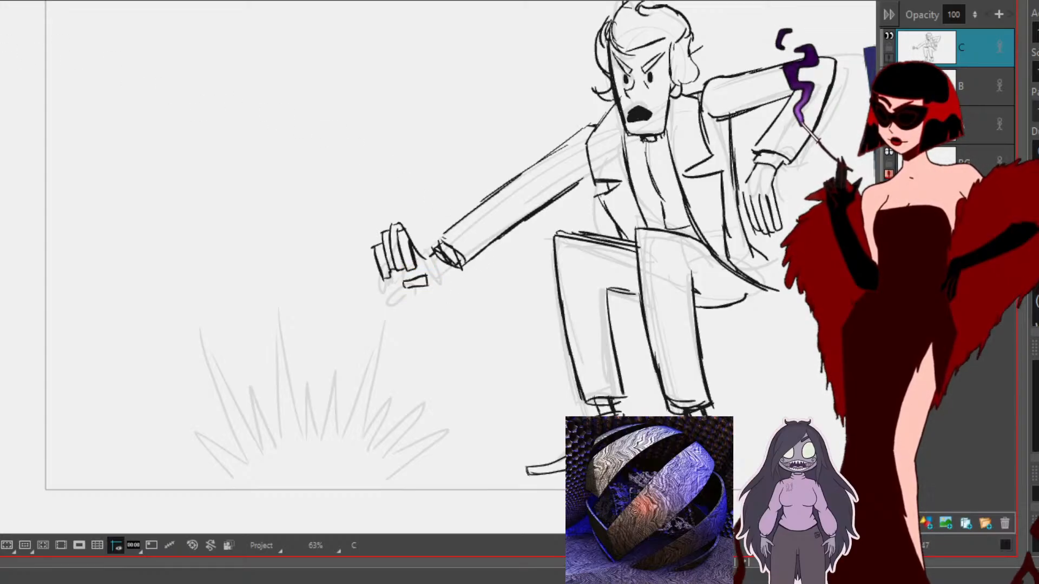
left_click_drag(425, 278, 430, 277)
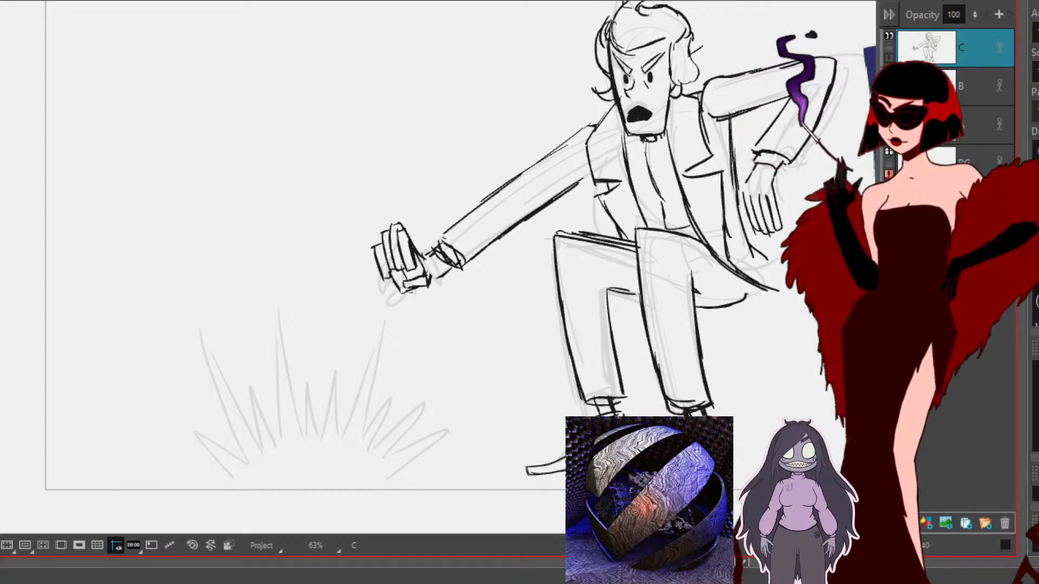
Step: Select the outstretched hand's thumb, scale it down slightly and fit it closer under the fingers
mouse_move(414, 265)
left_mouse_down()
mouse_move(433, 292)
mouse_move(436, 280)
left_mouse_up()
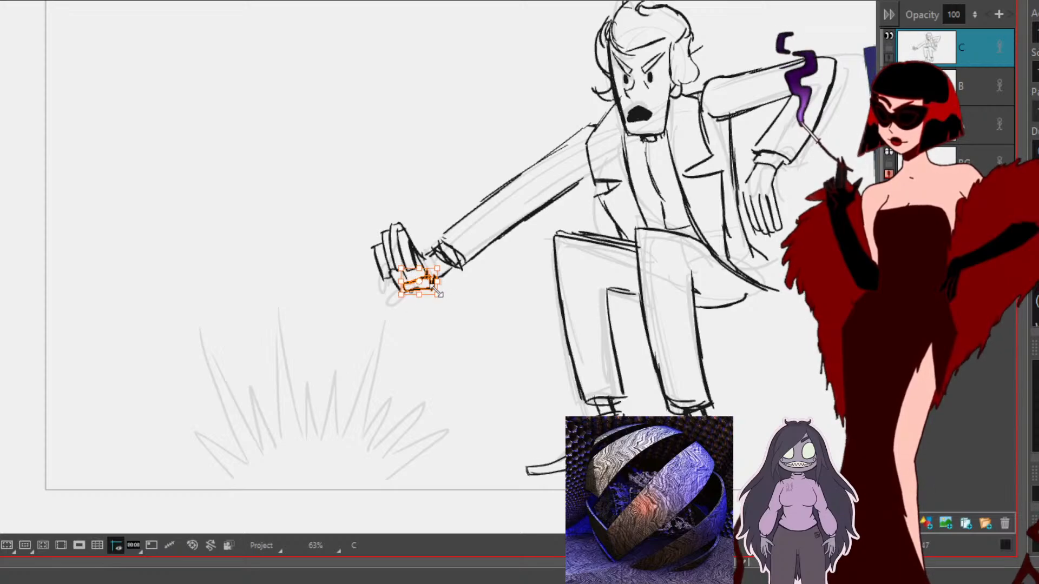
left_click_drag(428, 281, 425, 275)
left_click(473, 316)
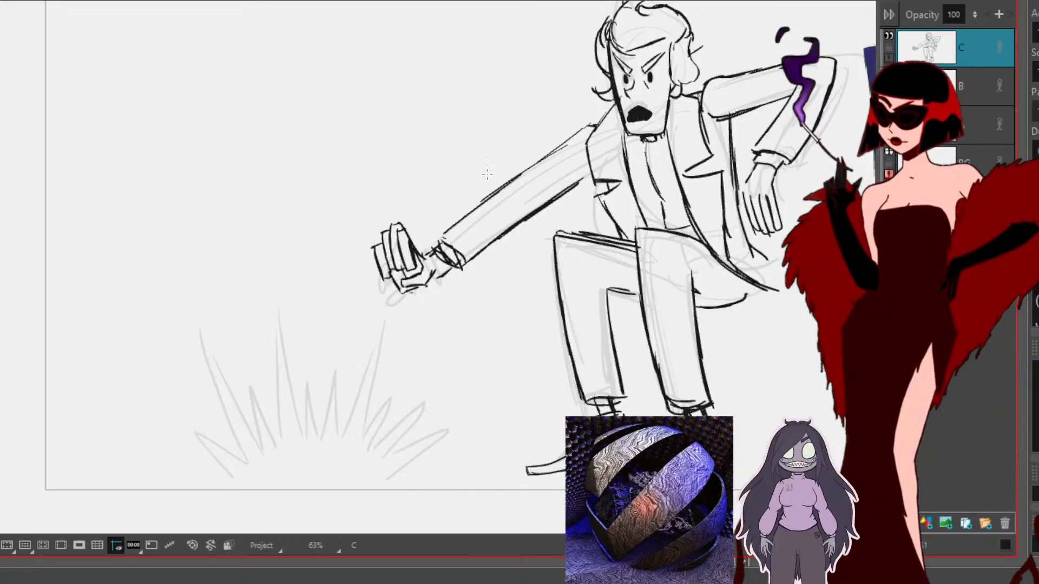
Step: Draw a wavy line trailing away from the tip of the coat's back hem behind the figure
left_click_drag(692, 267, 564, 284)
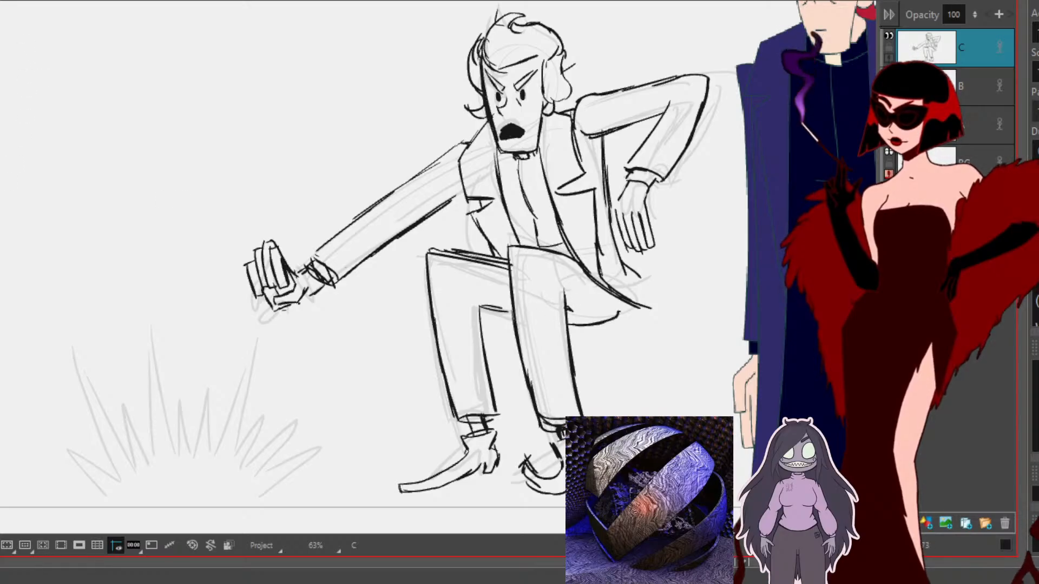
left_click_drag(466, 276, 564, 284)
mouse_move(809, 377)
left_mouse_down()
mouse_move(477, 399)
mouse_move(533, 384)
mouse_move(570, 406)
left_mouse_up()
left_click_drag(565, 455, 834, 356)
mouse_move(186, 485)
left_mouse_down()
mouse_move(145, 426)
mouse_move(128, 373)
mouse_move(137, 391)
left_mouse_up()
key("ctrl+z")
key("ctrl+z")
key("ctrl+z")
key("ctrl+z")
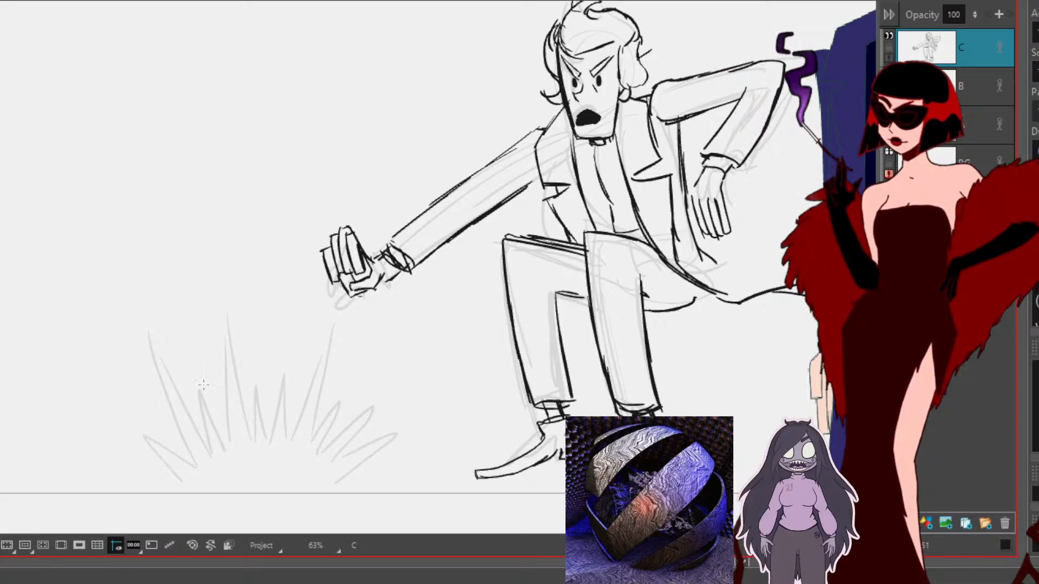
Step: Fill the small gap under the coat's back hem with black and extend the trailing wavy line farther from the figure
left_click_drag(874, 303, 709, 339)
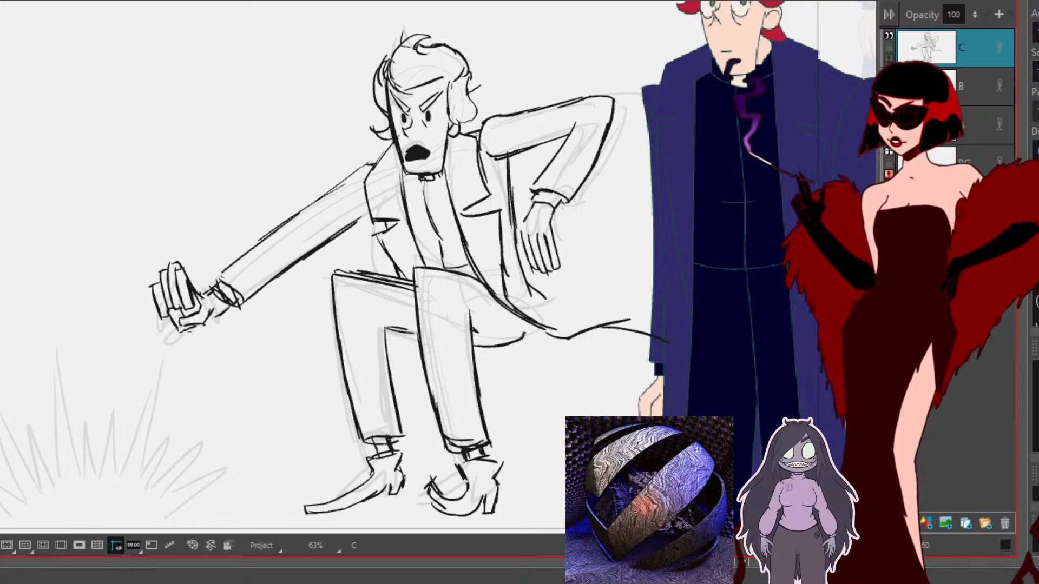
left_click_drag(673, 449, 728, 322)
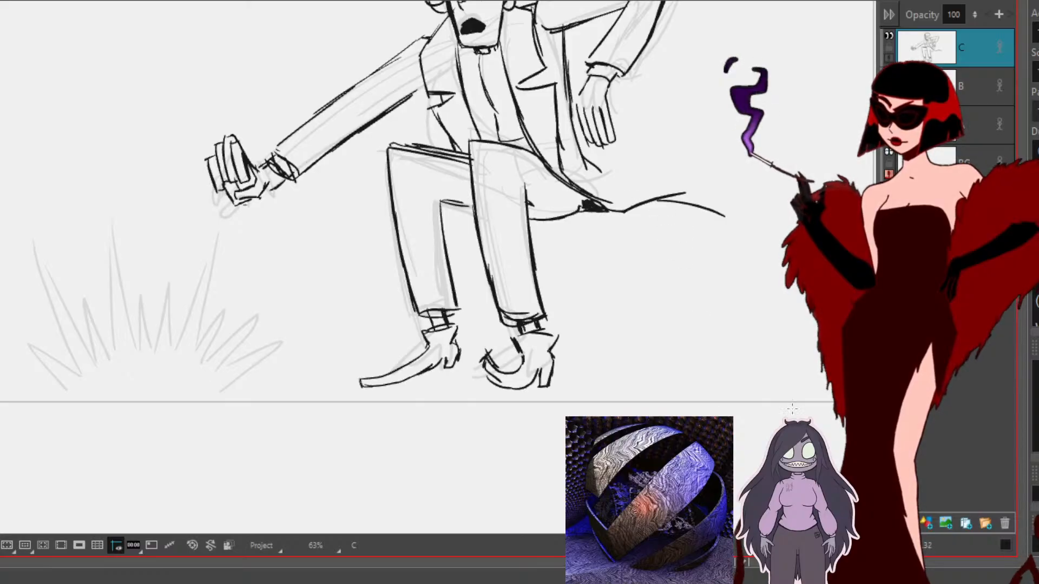
mouse_move(763, 363)
left_mouse_down()
mouse_move(670, 497)
mouse_move(718, 525)
left_mouse_up()
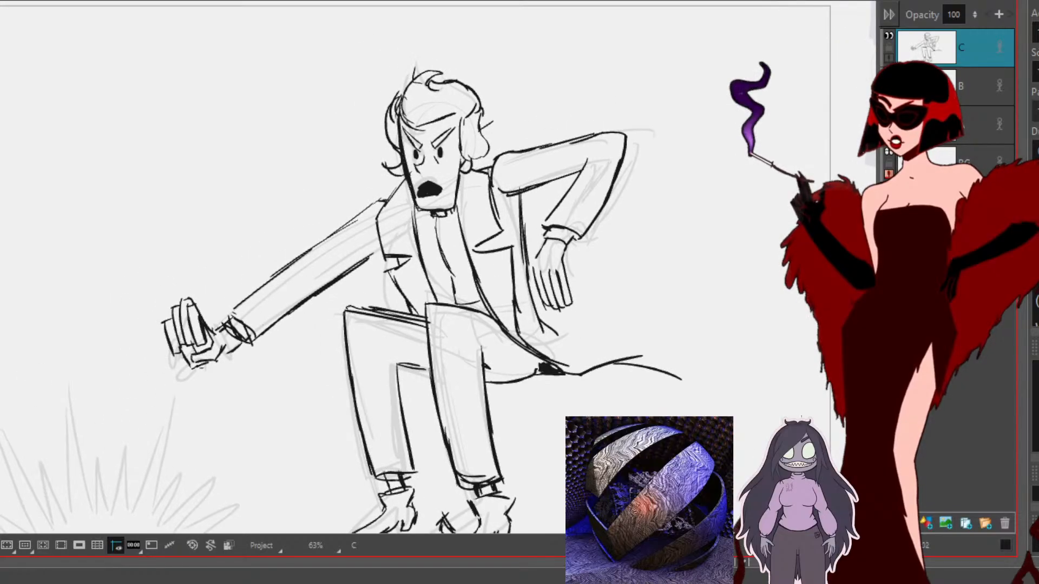
left_click_drag(676, 379, 758, 364)
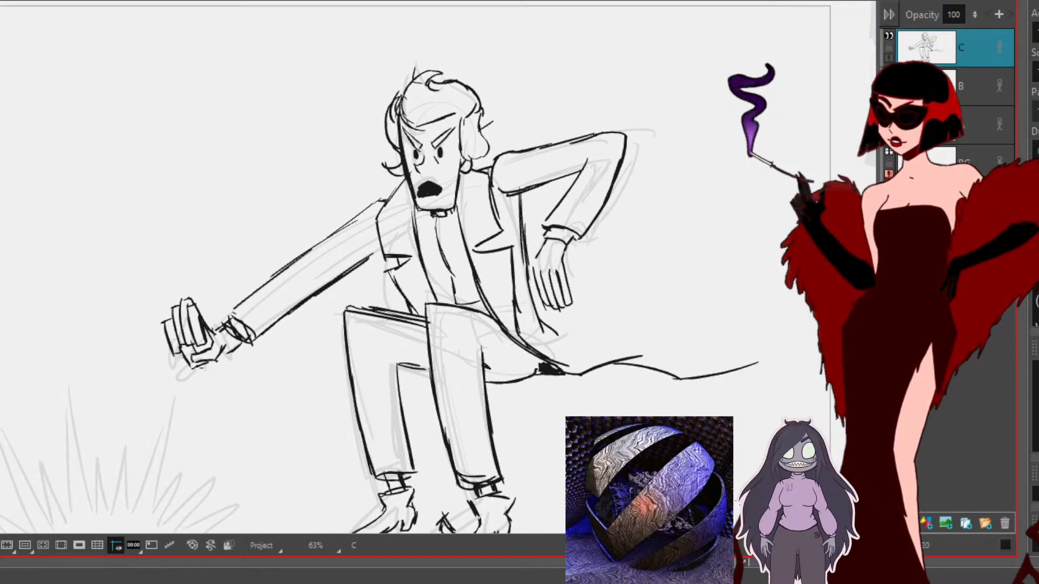
Step: Select the outstretched arm with its hand and shift it slightly toward the shoulder
left_click_drag(433, 270, 567, 207)
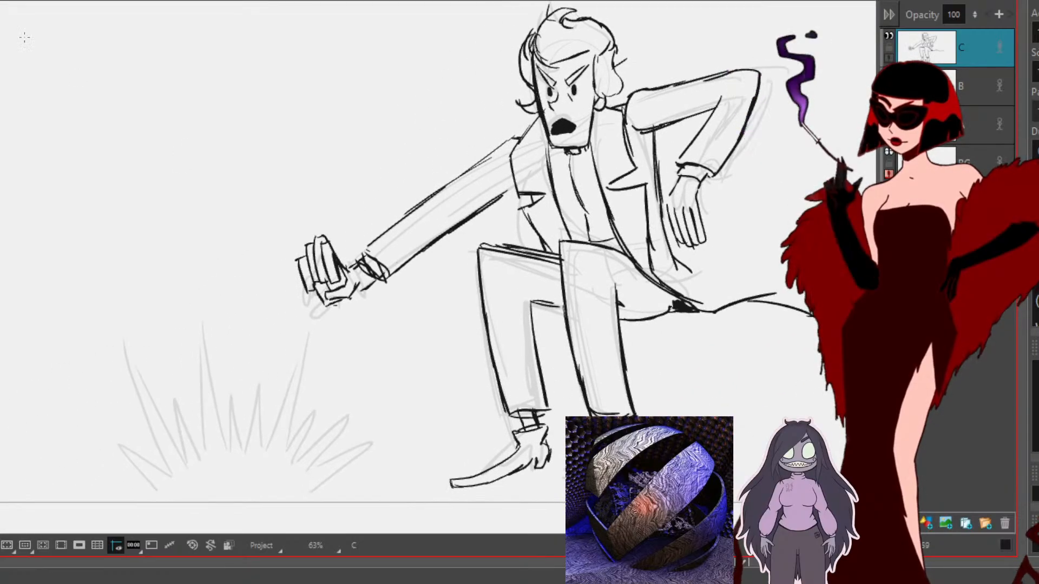
mouse_move(509, 141)
left_mouse_down()
mouse_move(325, 157)
mouse_move(358, 334)
mouse_move(490, 208)
left_mouse_up()
left_click_drag(441, 236, 447, 231)
left_click(369, 373)
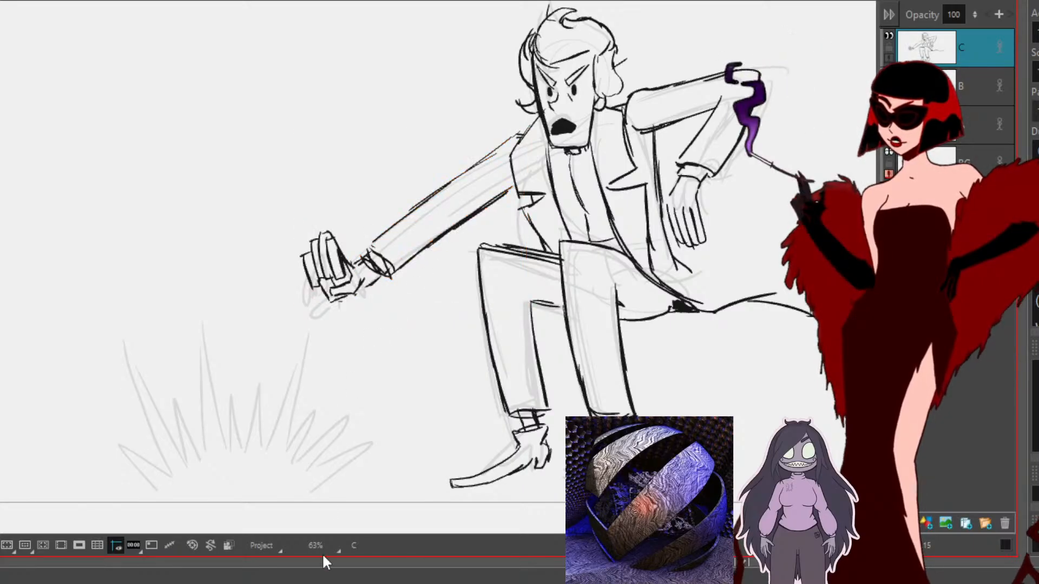
Step: Draw a shattered bottle over the sketched burst, with a jagged neck piece, four small shards and a jagged base
left_click_drag(810, 383, 713, 414)
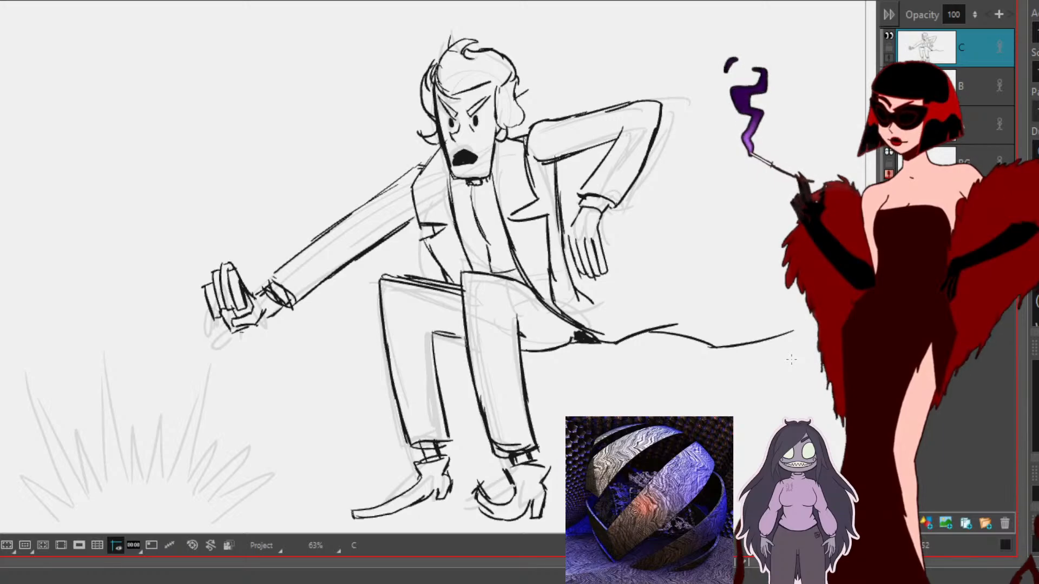
left_click_drag(400, 130, 466, 60)
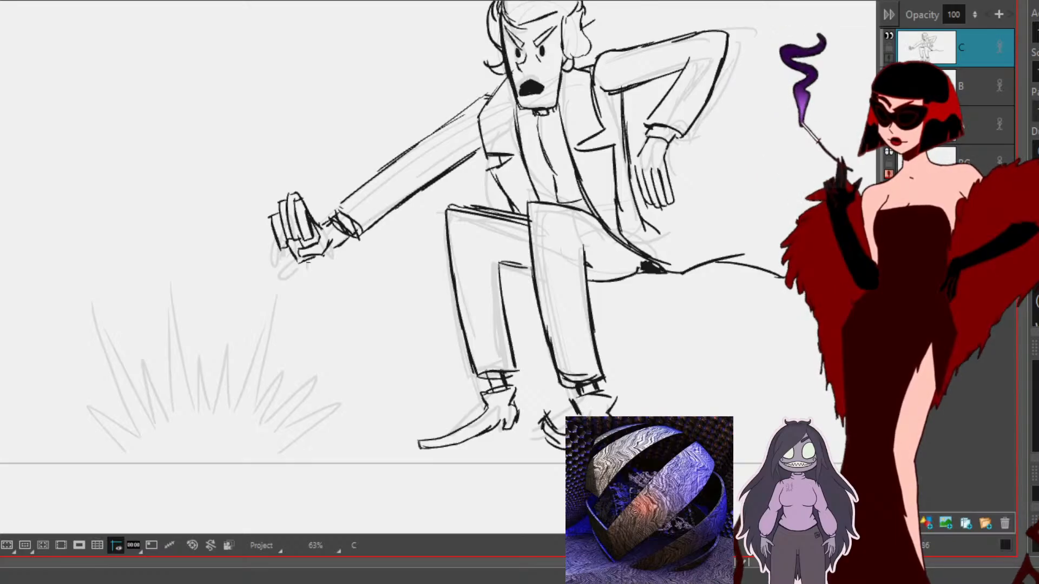
left_click_drag(308, 265, 251, 362)
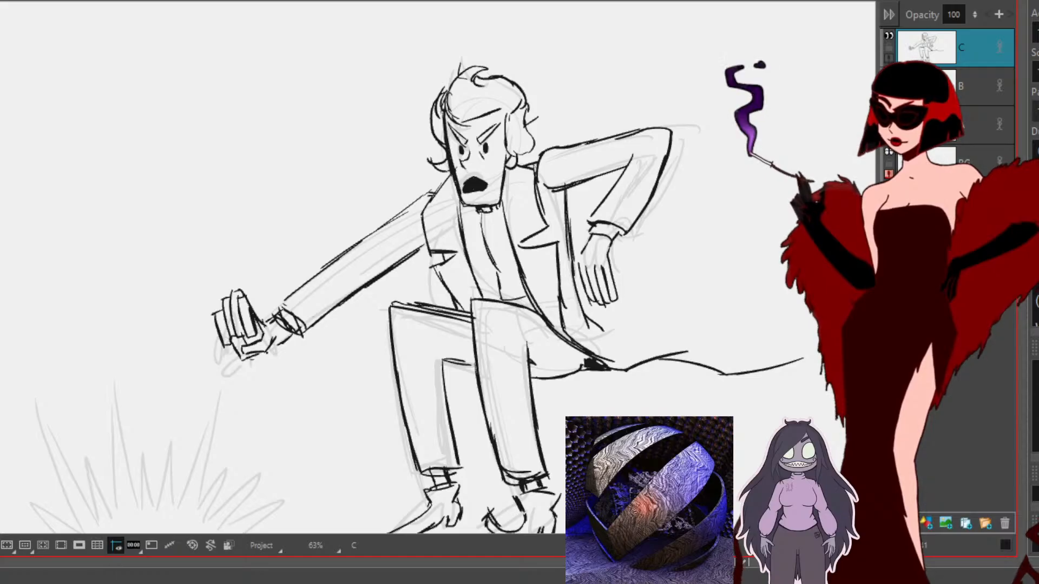
left_click_drag(641, 449, 843, 350)
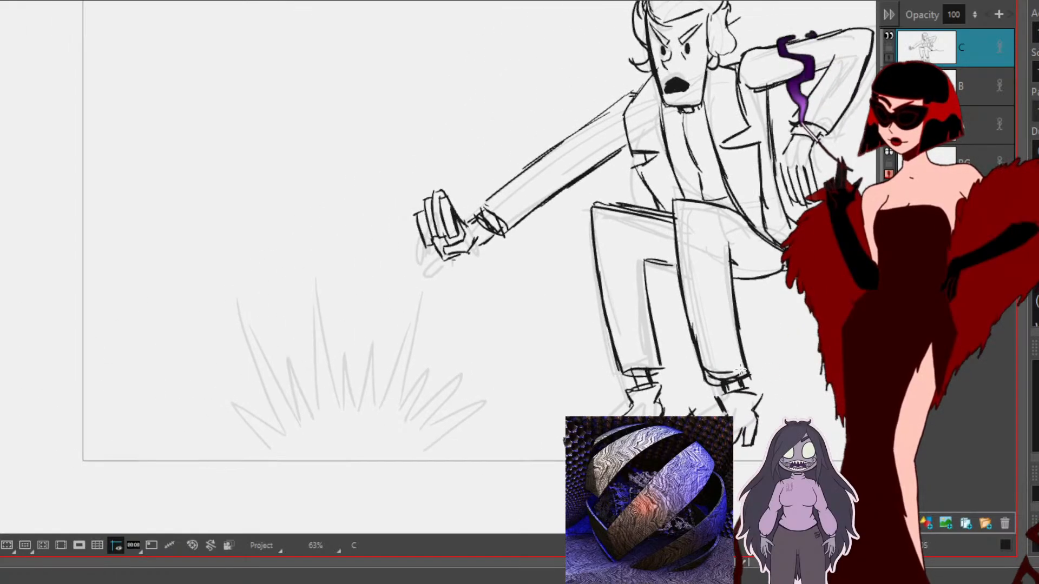
mouse_move(263, 344)
left_mouse_down()
mouse_move(296, 388)
mouse_move(287, 354)
mouse_move(307, 359)
mouse_move(295, 389)
left_mouse_up()
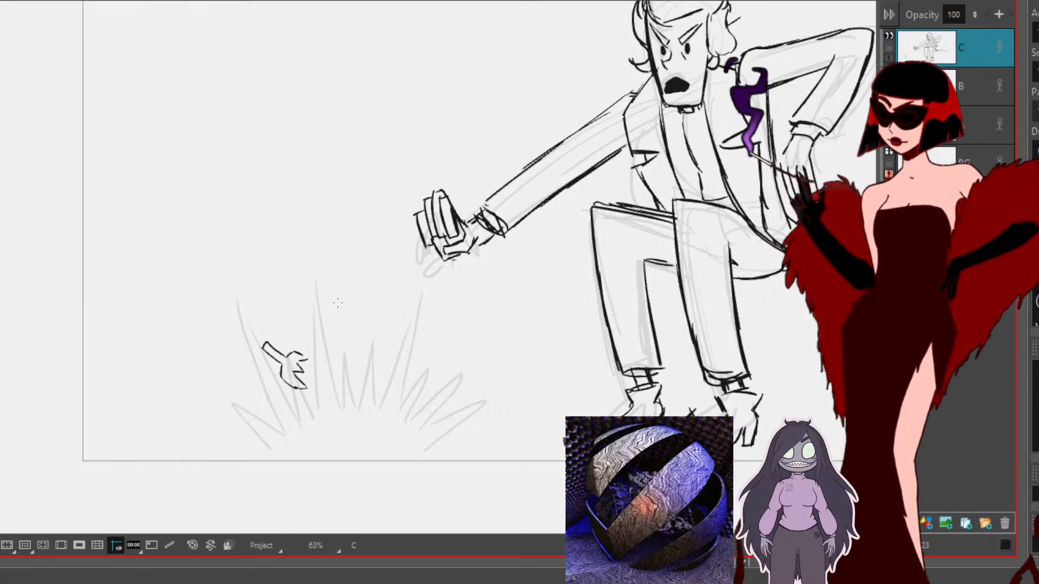
mouse_move(350, 369)
left_mouse_down()
mouse_move(348, 386)
mouse_move(360, 377)
mouse_move(362, 392)
mouse_move(319, 423)
mouse_move(406, 403)
mouse_move(397, 421)
mouse_move(403, 400)
left_mouse_up()
mouse_move(379, 433)
left_mouse_down()
mouse_move(360, 443)
mouse_move(379, 448)
left_mouse_up()
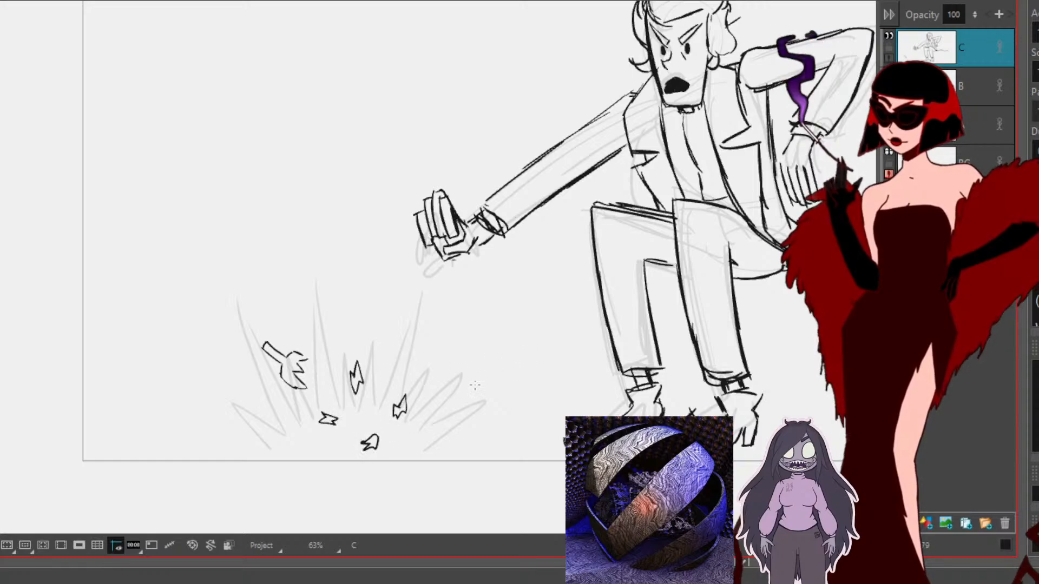
mouse_move(461, 377)
left_mouse_down()
mouse_move(456, 375)
mouse_move(429, 383)
mouse_move(443, 399)
mouse_move(471, 394)
mouse_move(469, 403)
mouse_move(445, 413)
mouse_move(432, 388)
mouse_move(445, 406)
left_mouse_up()
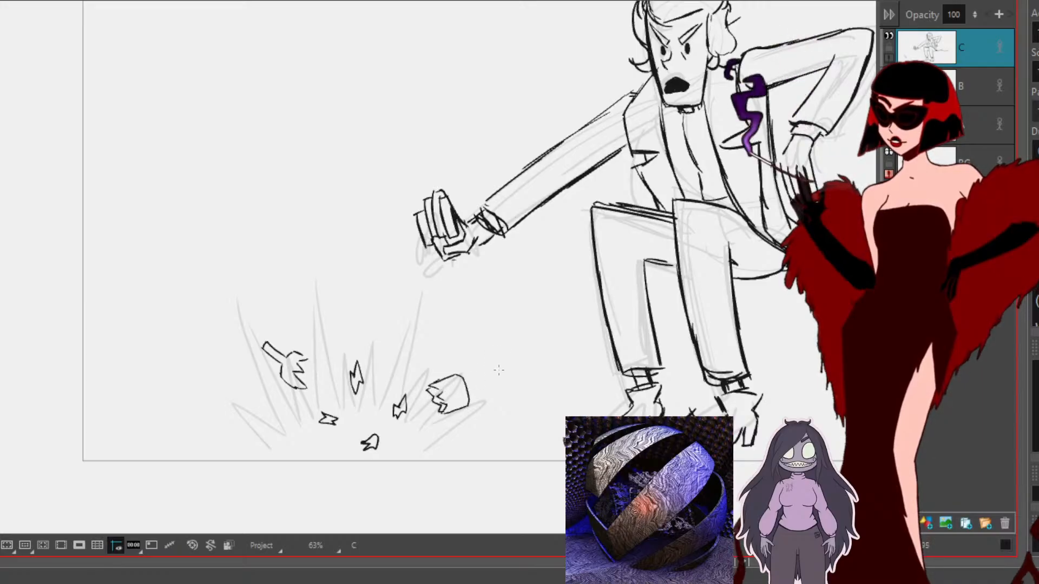
mouse_move(306, 361)
left_mouse_down()
mouse_move(310, 386)
mouse_move(300, 368)
left_mouse_up()
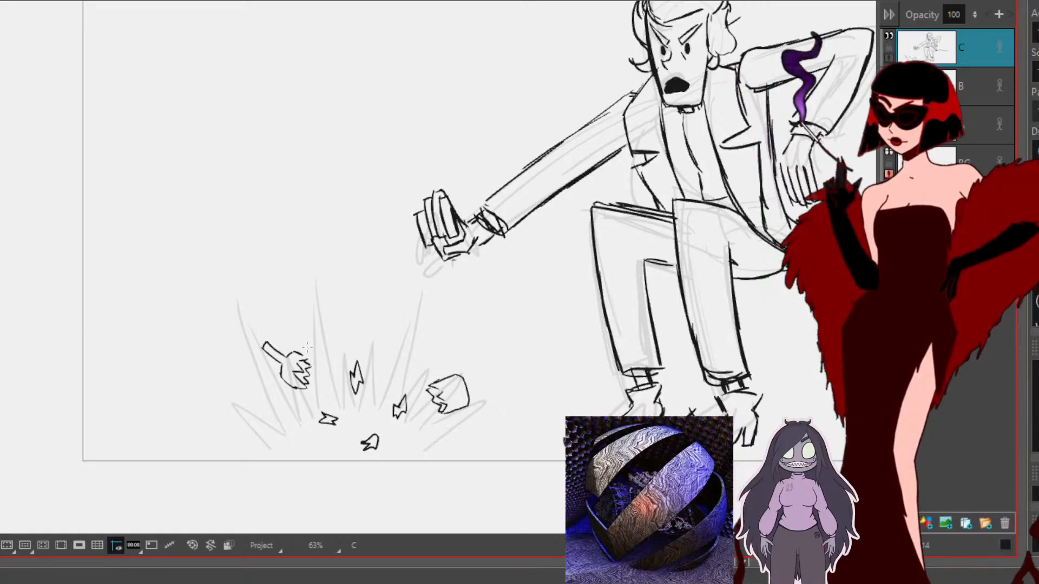
Step: Draw pointed impact lines fanning outward around the bottle pieces, following the rough sketch of the burst
left_click_drag(413, 457, 499, 403)
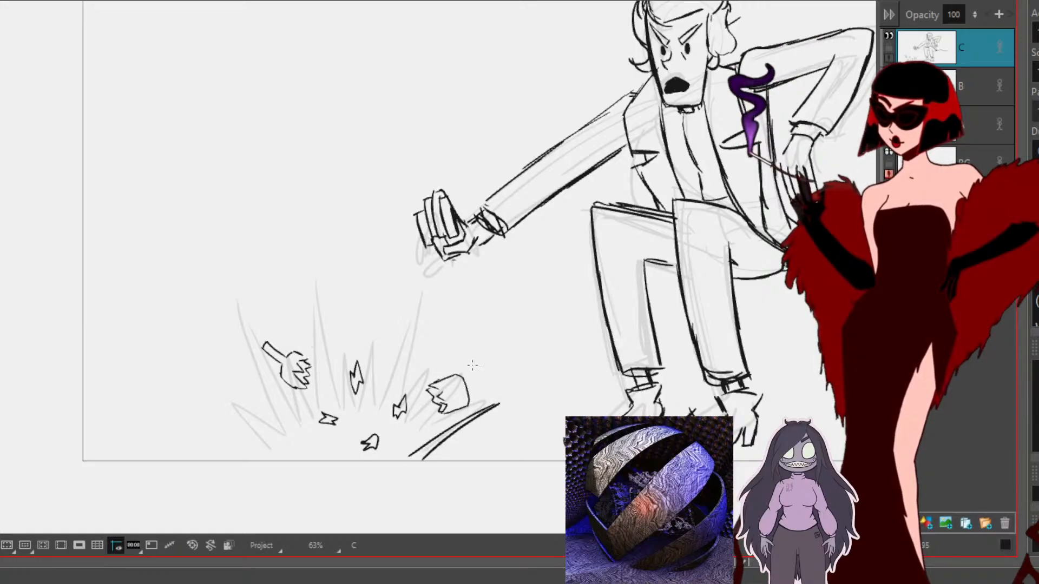
left_click_drag(411, 425, 427, 408)
mouse_move(502, 336)
left_mouse_down()
mouse_move(454, 377)
mouse_move(468, 369)
left_mouse_up()
left_click_drag(423, 425, 441, 405)
mouse_move(375, 434)
left_mouse_down()
mouse_move(439, 293)
mouse_move(430, 313)
left_mouse_up()
left_click_drag(347, 426, 341, 366)
mouse_move(355, 367)
left_mouse_down()
mouse_move(347, 399)
mouse_move(313, 324)
left_mouse_up()
left_click_drag(320, 327, 334, 394)
mouse_move(231, 330)
left_mouse_down()
mouse_move(303, 415)
mouse_move(242, 376)
left_mouse_up()
mouse_move(297, 437)
left_mouse_down()
mouse_move(236, 374)
mouse_move(229, 399)
left_mouse_up()
left_click_drag(286, 464, 217, 389)
left_click_drag(259, 434, 233, 410)
mouse_move(323, 424)
left_mouse_down()
mouse_move(356, 485)
mouse_move(346, 470)
left_mouse_up()
mouse_move(403, 430)
left_mouse_down()
mouse_move(385, 481)
mouse_move(400, 480)
left_mouse_up()
Step: Select the blocky outstretched hand and delete it, leaving the sleeve's cuff in place
left_click_drag(737, 367, 667, 443)
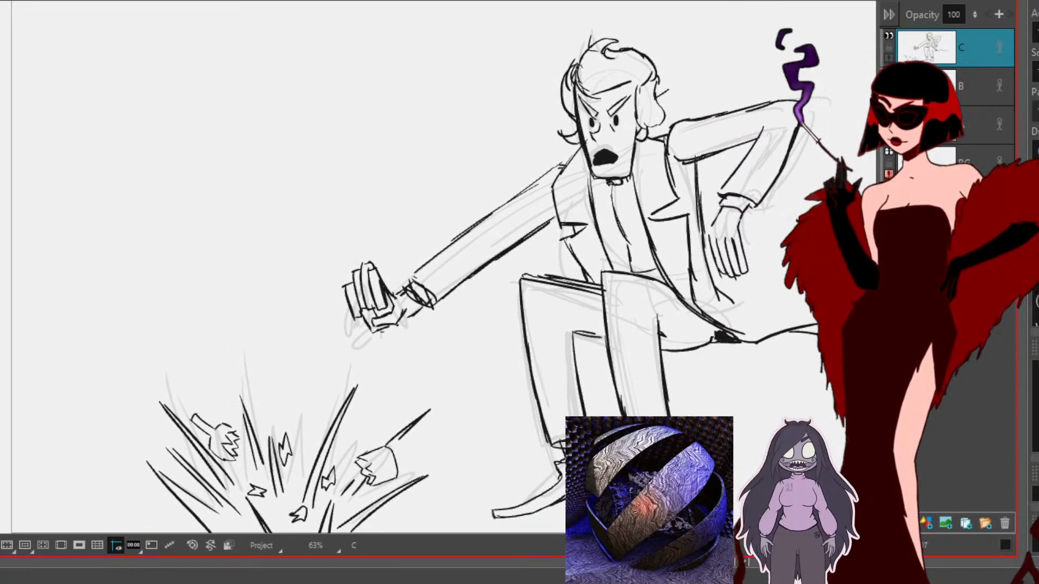
mouse_move(345, 250)
left_mouse_down()
mouse_move(353, 316)
mouse_move(421, 353)
mouse_move(416, 311)
mouse_move(374, 252)
left_mouse_up()
key("Delete")
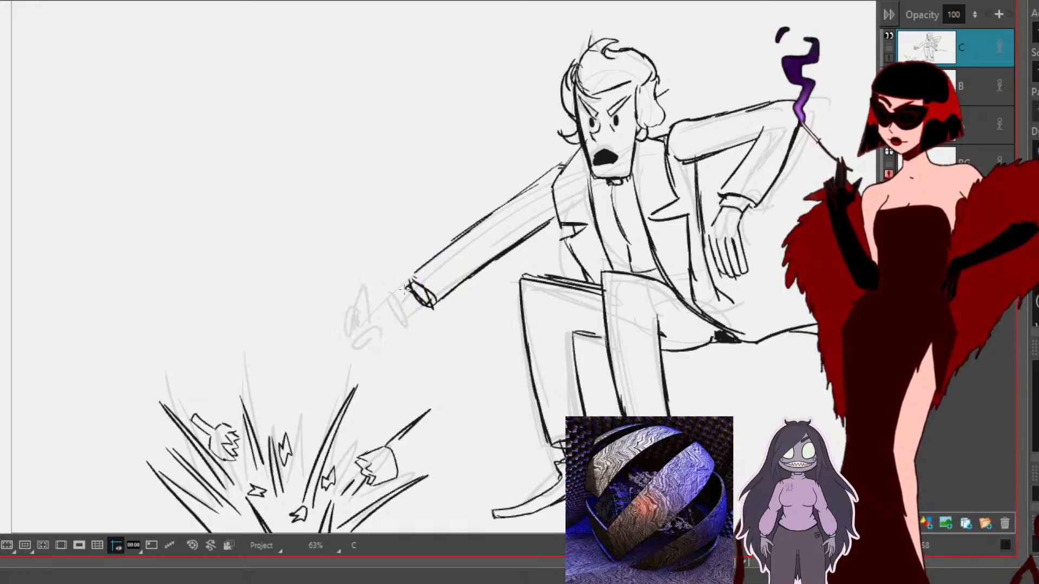
Step: Redraw the outstretched hand from the cuff's wrist, with open fingers and a thumb reaching down toward the broken bottle
mouse_move(407, 291)
left_mouse_down()
mouse_move(381, 311)
mouse_move(418, 313)
left_mouse_up()
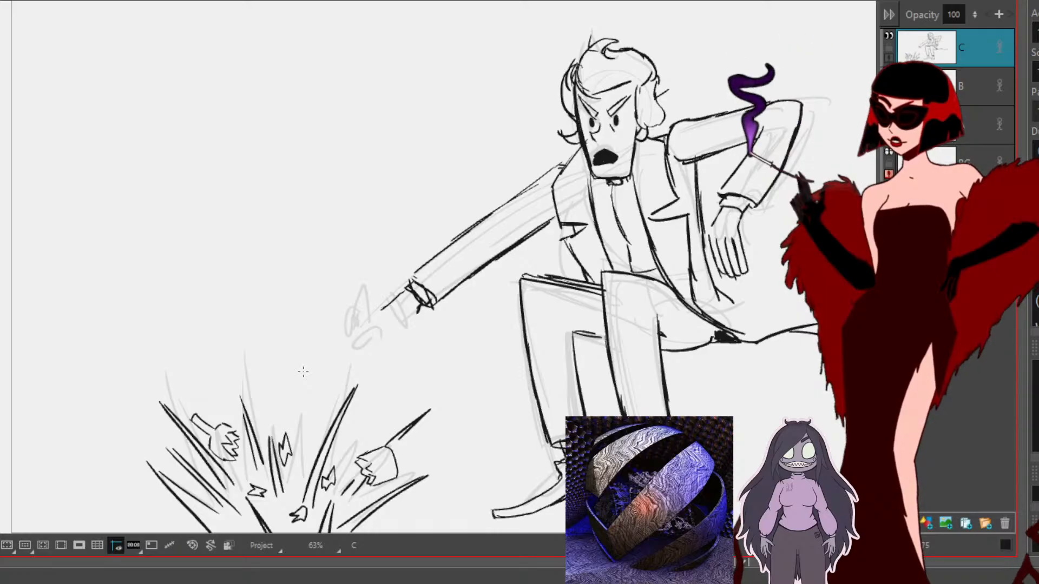
mouse_move(385, 305)
left_mouse_down()
mouse_move(358, 341)
mouse_move(371, 352)
left_mouse_up()
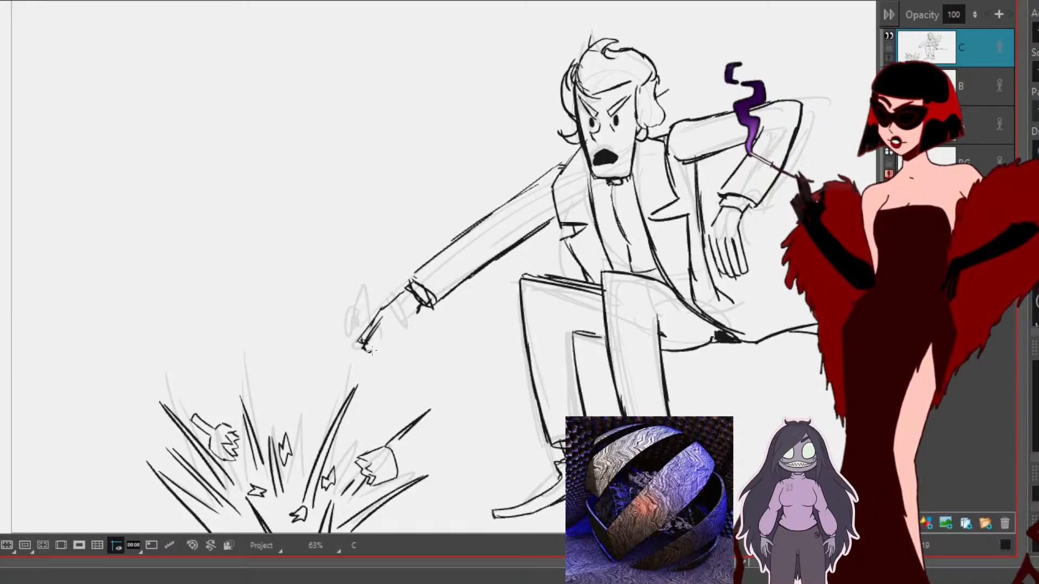
mouse_move(390, 313)
left_mouse_down()
mouse_move(368, 357)
mouse_move(386, 341)
left_mouse_up()
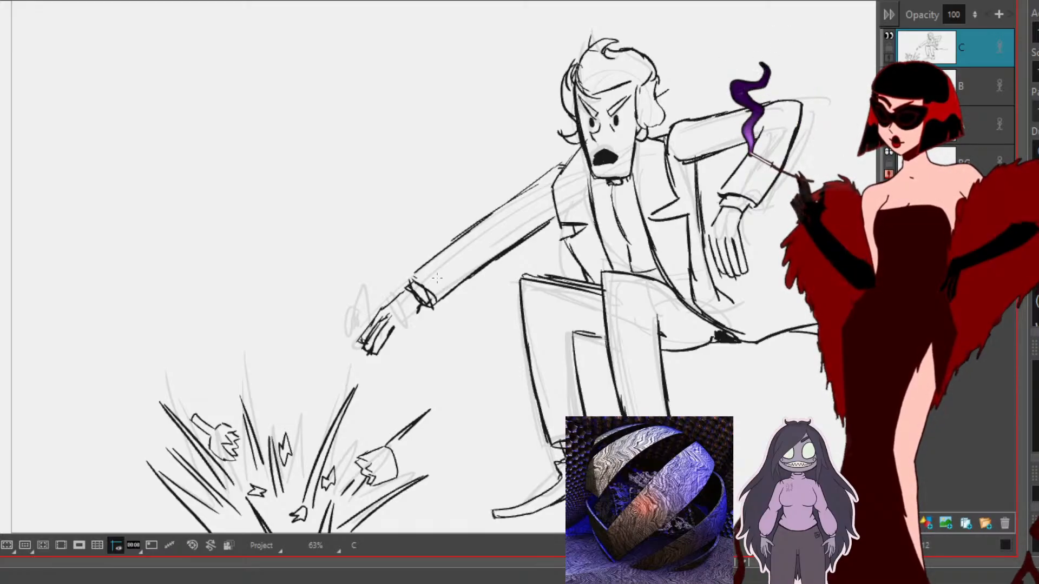
left_click_drag(390, 332, 405, 319)
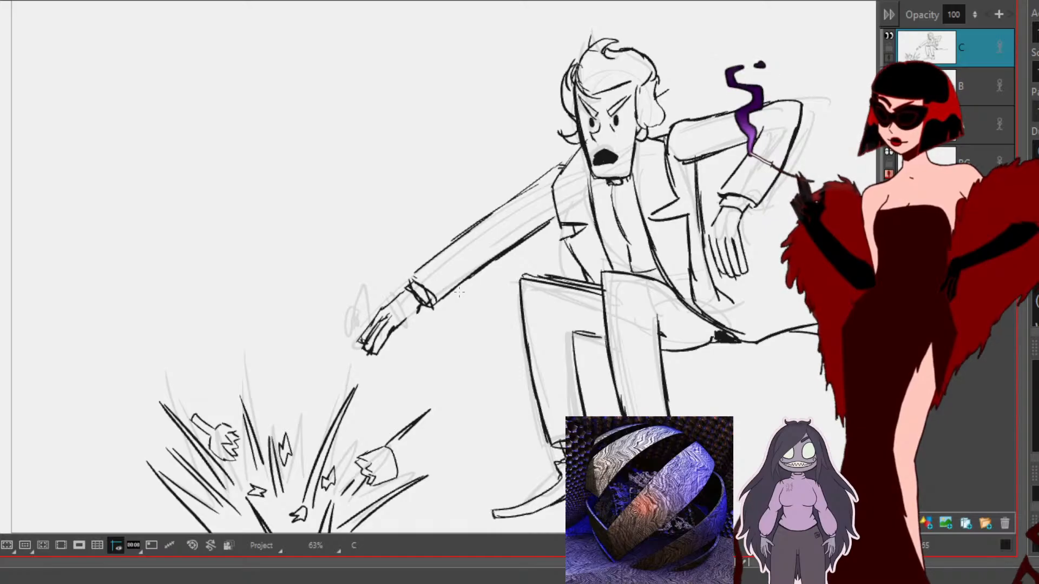
mouse_move(424, 308)
left_mouse_down()
mouse_move(411, 334)
mouse_move(406, 320)
mouse_move(404, 348)
mouse_move(441, 293)
mouse_move(393, 326)
mouse_move(374, 360)
mouse_move(390, 314)
mouse_move(366, 352)
left_mouse_up()
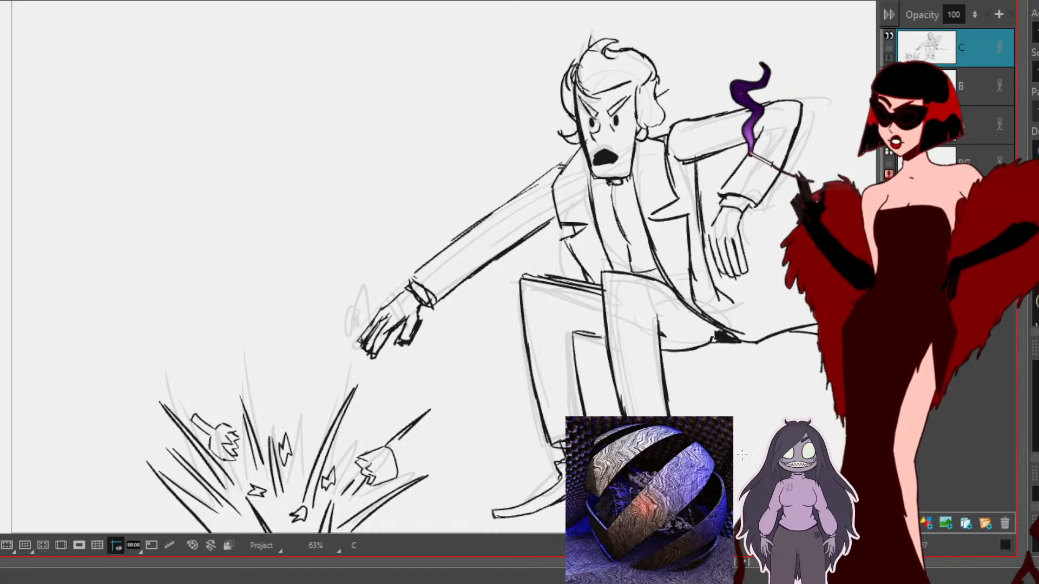
left_click_drag(851, 462, 762, 414)
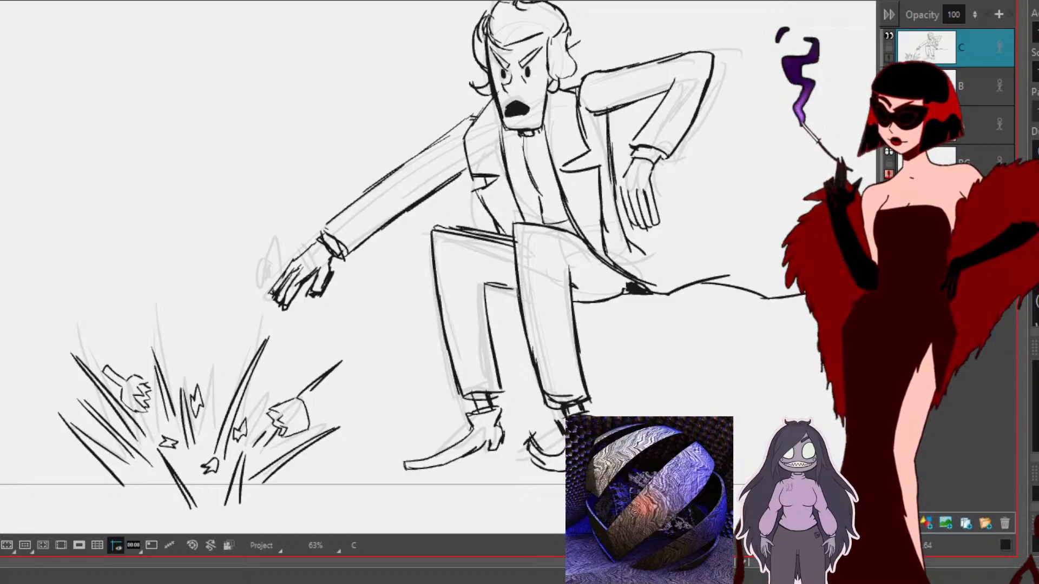
left_click_drag(759, 426, 673, 475)
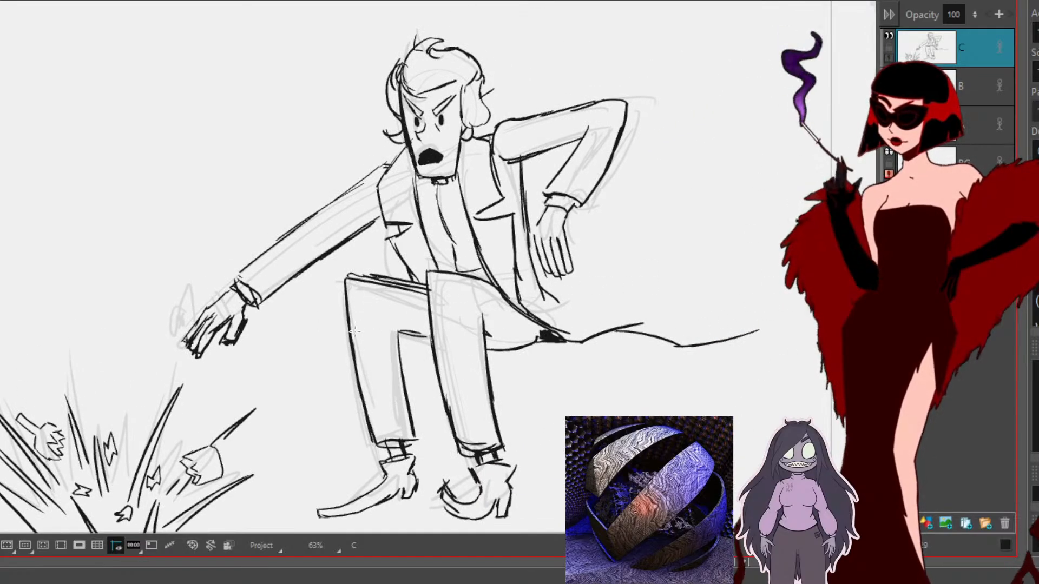
Step: Draw the coat's long zigzag tail trailing behind the seated character, closing it at a pointed tip, and hide the rough sketch
mouse_move(591, 342)
left_mouse_down()
mouse_move(640, 320)
mouse_move(635, 329)
mouse_move(729, 341)
mouse_move(690, 341)
mouse_move(741, 331)
mouse_move(774, 344)
mouse_move(768, 338)
mouse_move(780, 343)
mouse_move(794, 314)
left_mouse_up()
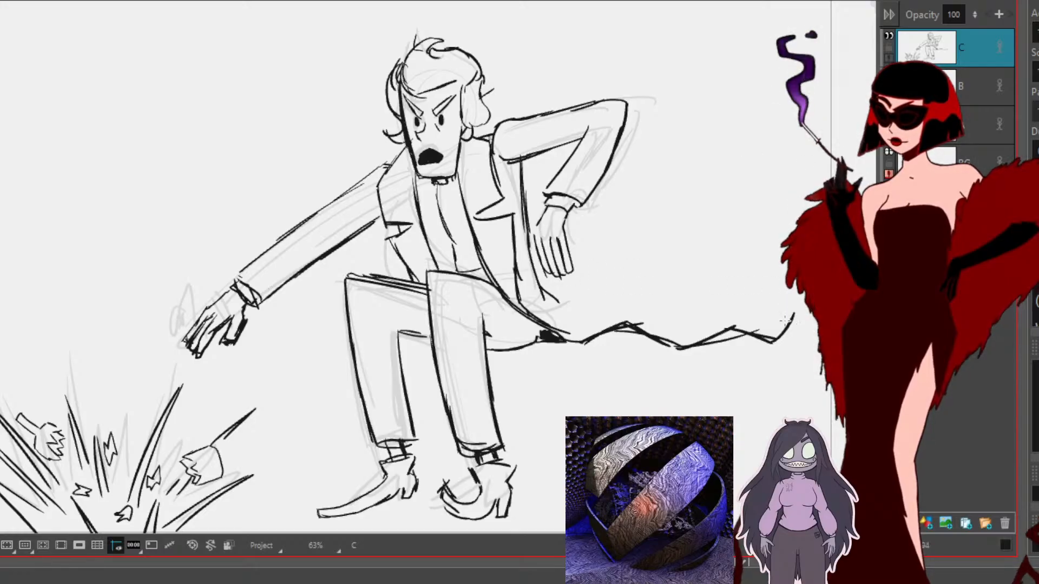
mouse_move(789, 318)
left_mouse_down()
mouse_move(633, 329)
mouse_move(611, 316)
mouse_move(563, 310)
left_mouse_up()
mouse_move(618, 331)
left_mouse_down()
mouse_move(643, 332)
mouse_move(637, 326)
left_mouse_up()
left_click_drag(710, 343, 737, 335)
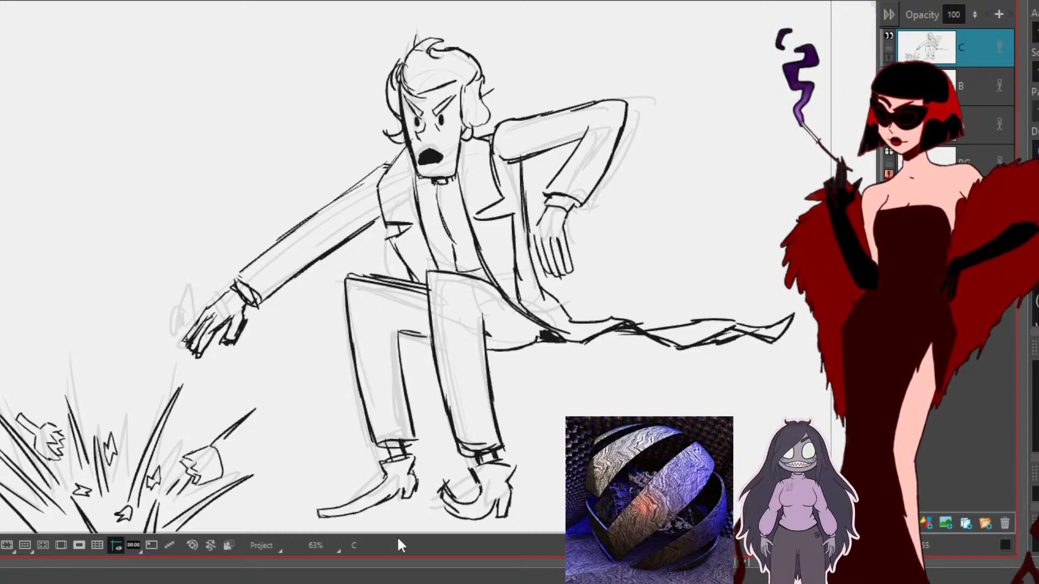
mouse_move(604, 433)
left_mouse_down()
mouse_move(712, 389)
mouse_move(747, 437)
mouse_move(737, 452)
left_mouse_up()
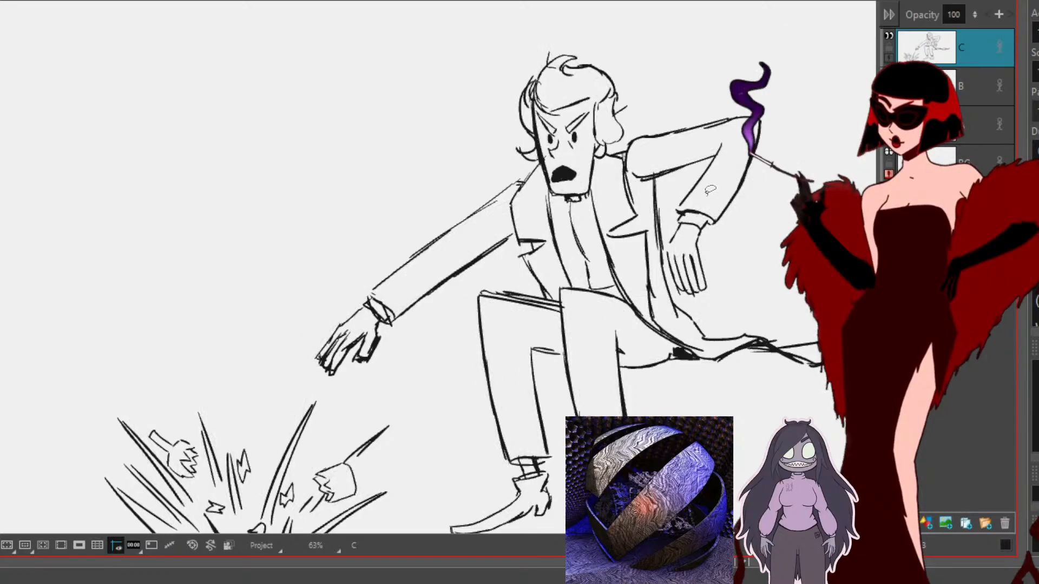
Step: Select the entire cleaned-up drawing and paste a copy onto layer A of the following panel
scroll(709, 190, "down", 4)
scroll(707, 195, "up", 2)
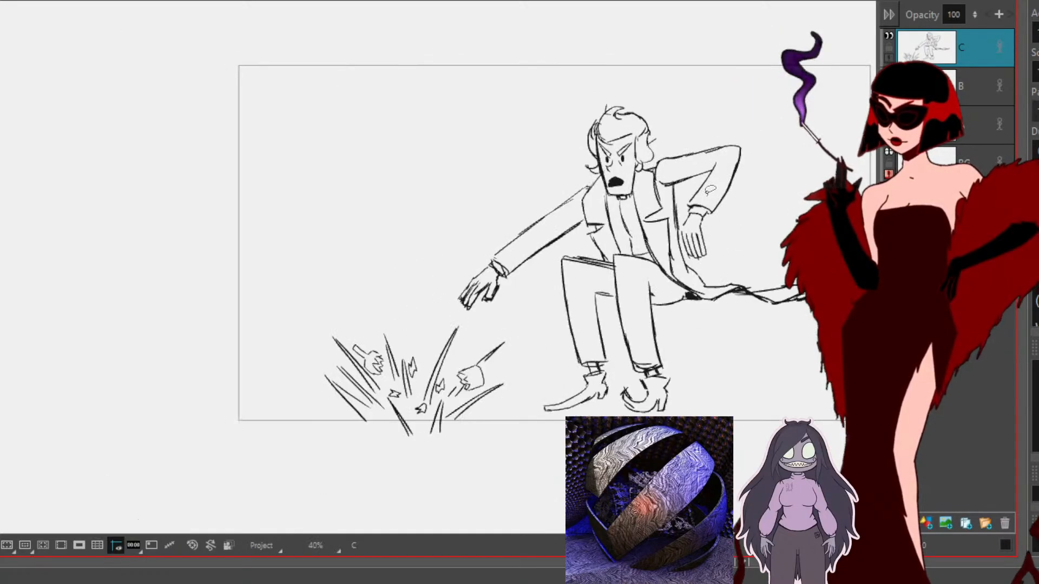
mouse_move(757, 464)
left_mouse_down()
mouse_move(237, 571)
mouse_move(589, 385)
left_mouse_up()
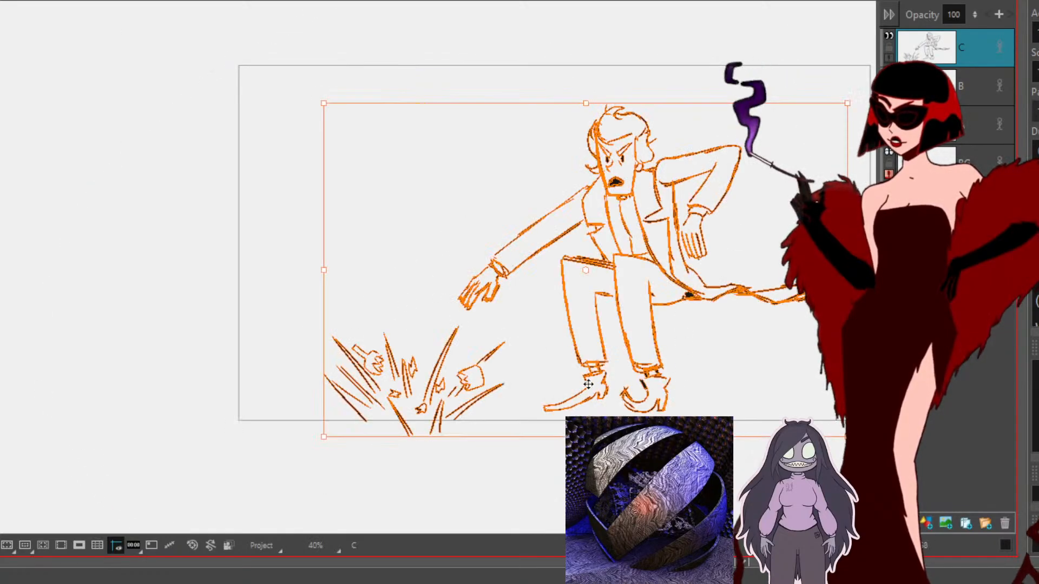
left_click(220, 291)
key("p")
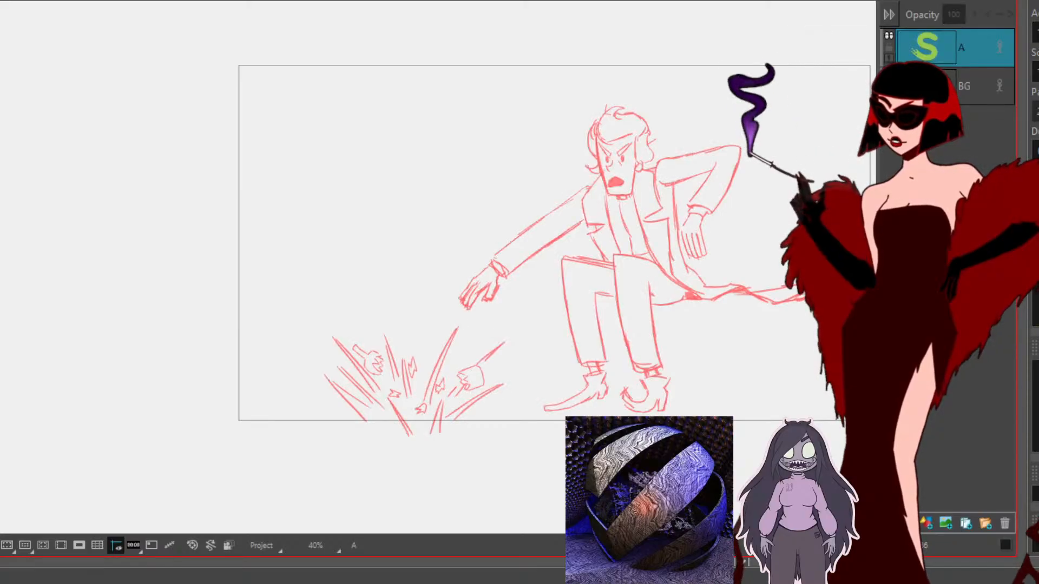
key("ctrl+v")
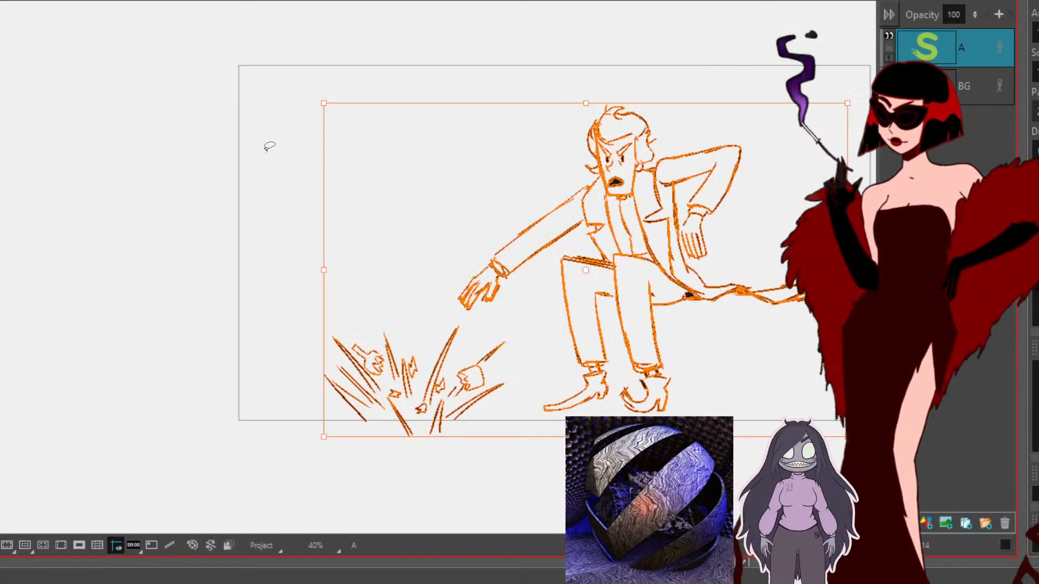
Step: Shift the copied head, upper torso and both arms away from the burst so the character sits more upright
left_click(80, 168)
mouse_move(439, 268)
left_mouse_down()
mouse_move(440, 306)
mouse_move(468, 323)
mouse_move(582, 245)
mouse_move(649, 239)
mouse_move(694, 262)
mouse_move(753, 230)
mouse_move(279, 256)
left_mouse_up()
left_click_drag(759, 96, 779, 132)
mouse_move(623, 190)
left_mouse_down()
mouse_move(638, 169)
mouse_move(631, 183)
left_mouse_up()
left_click(367, 132)
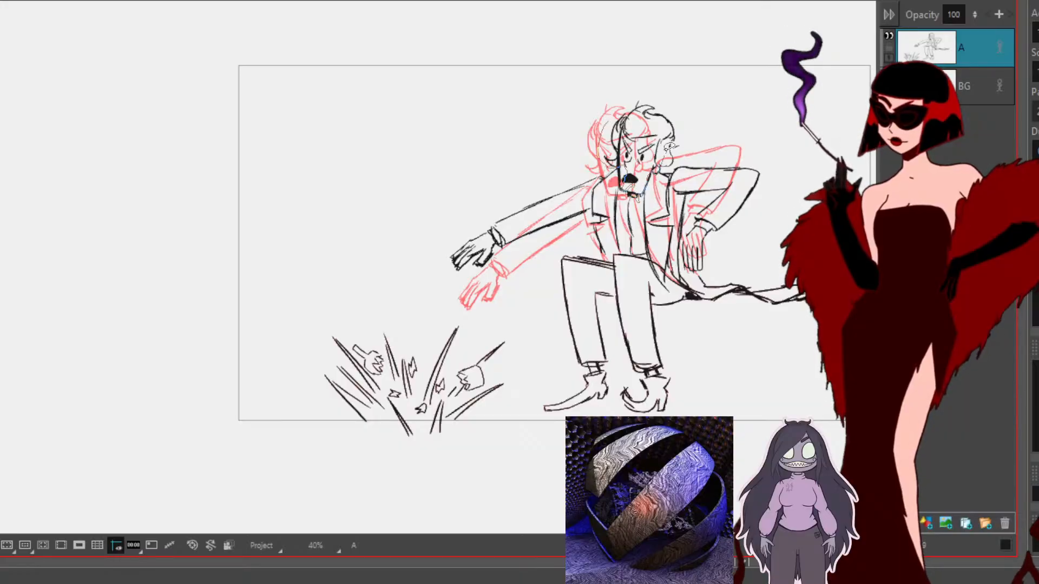
Step: Rotate the head and bent arm slightly clockwise, then rotate the bent arm further so its hand rests at the hip
mouse_move(698, 206)
left_mouse_down()
mouse_move(688, 255)
mouse_move(765, 81)
mouse_move(744, 65)
left_mouse_up()
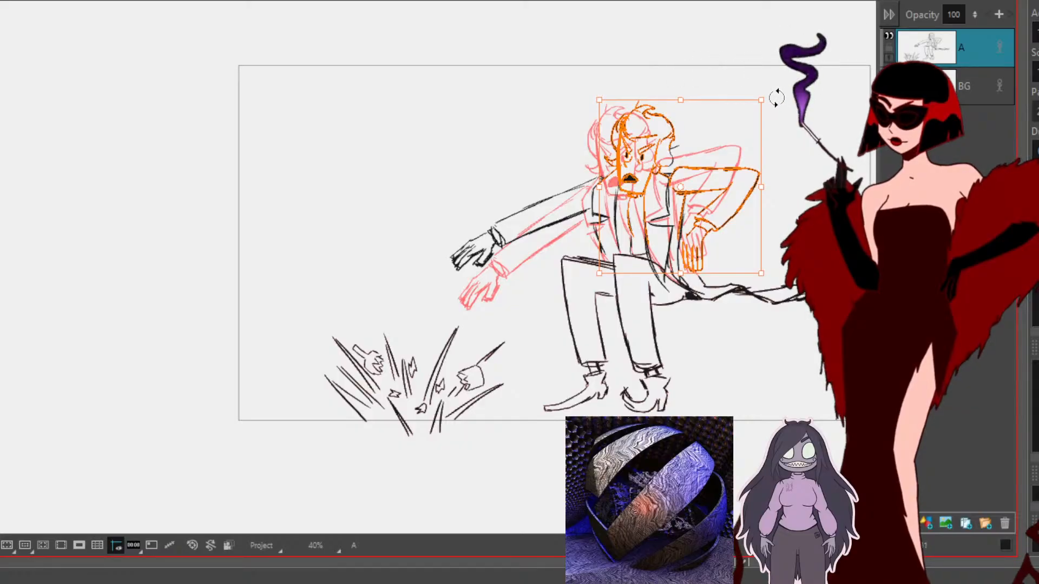
left_click_drag(775, 98, 719, 123)
left_click(771, 177)
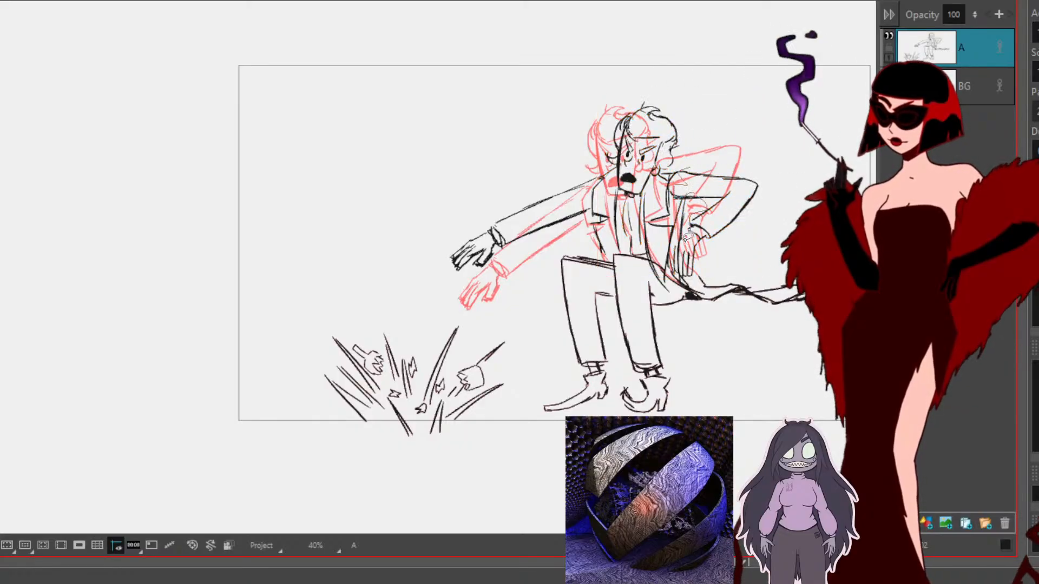
mouse_move(689, 262)
left_mouse_down()
mouse_move(713, 147)
mouse_move(670, 254)
left_mouse_up()
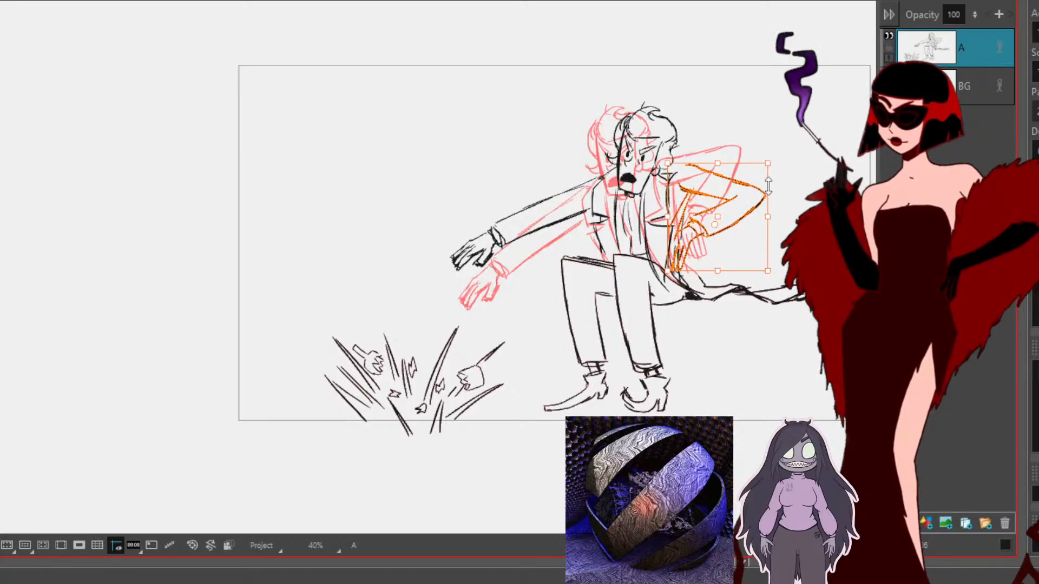
left_click_drag(728, 201, 707, 210)
left_click(791, 190)
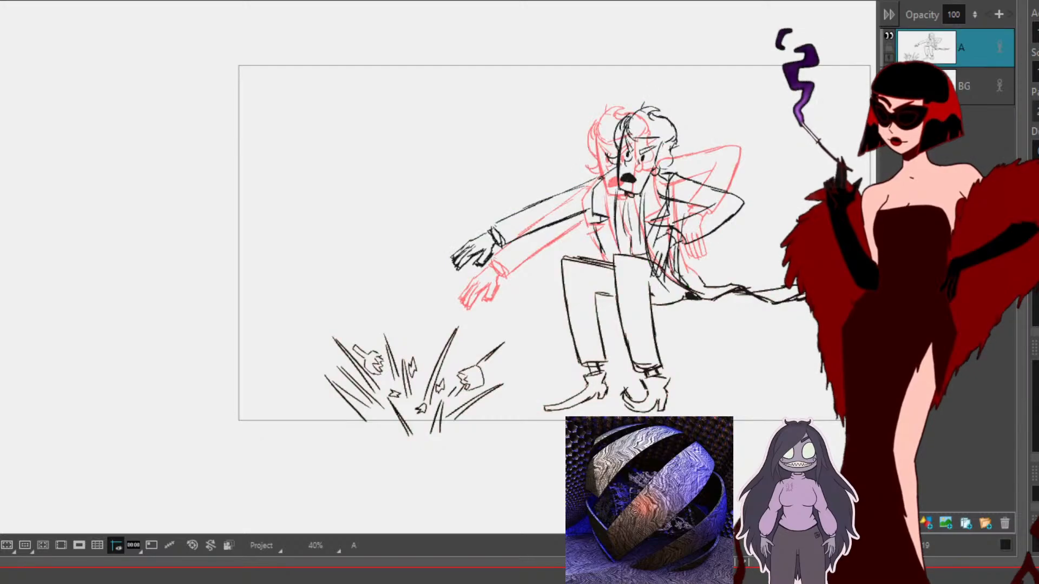
Step: Swing the outstretched arm up to point above shoulder height, and delete the bottle burst from the copied drawing
mouse_move(580, 222)
left_mouse_down()
mouse_move(486, 151)
mouse_move(584, 234)
left_mouse_up()
mouse_move(611, 167)
left_mouse_down()
mouse_move(608, 281)
mouse_move(609, 238)
left_mouse_up()
mouse_move(536, 216)
left_mouse_down()
mouse_move(531, 121)
mouse_move(577, 149)
left_mouse_up()
key("Escape")
mouse_move(518, 450)
left_mouse_down()
mouse_move(519, 323)
mouse_move(268, 367)
mouse_move(531, 432)
left_mouse_up()
key("Delete")
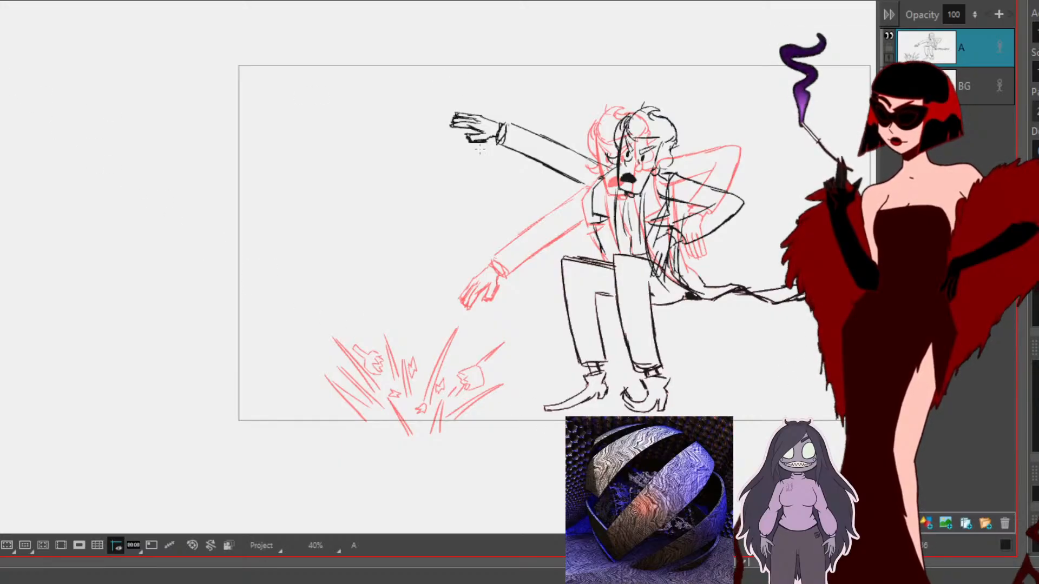
Step: Select the raised hand, clear the selection, and extend the raised sleeve's lower line to meet the shoulder
scroll(480, 150, "up", 2)
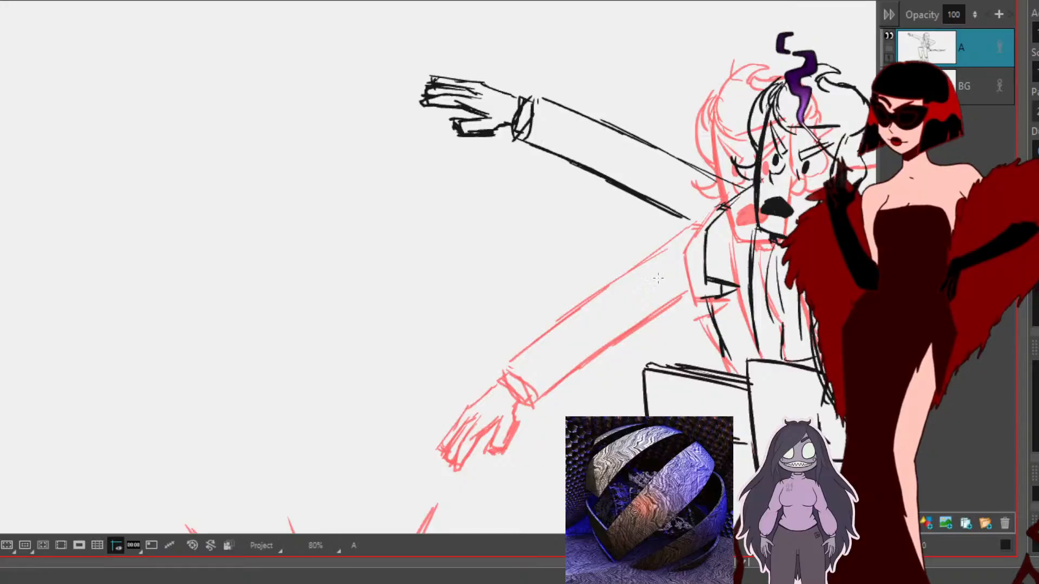
mouse_move(551, 207)
left_mouse_down()
mouse_move(280, 210)
mouse_move(270, 199)
left_mouse_up()
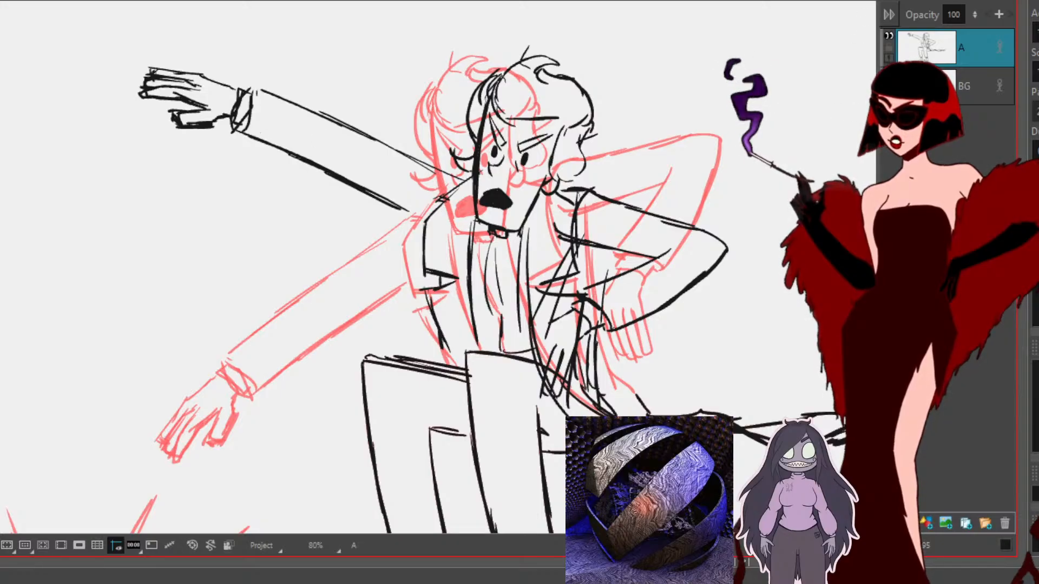
left_click_drag(58, 36, 142, 76)
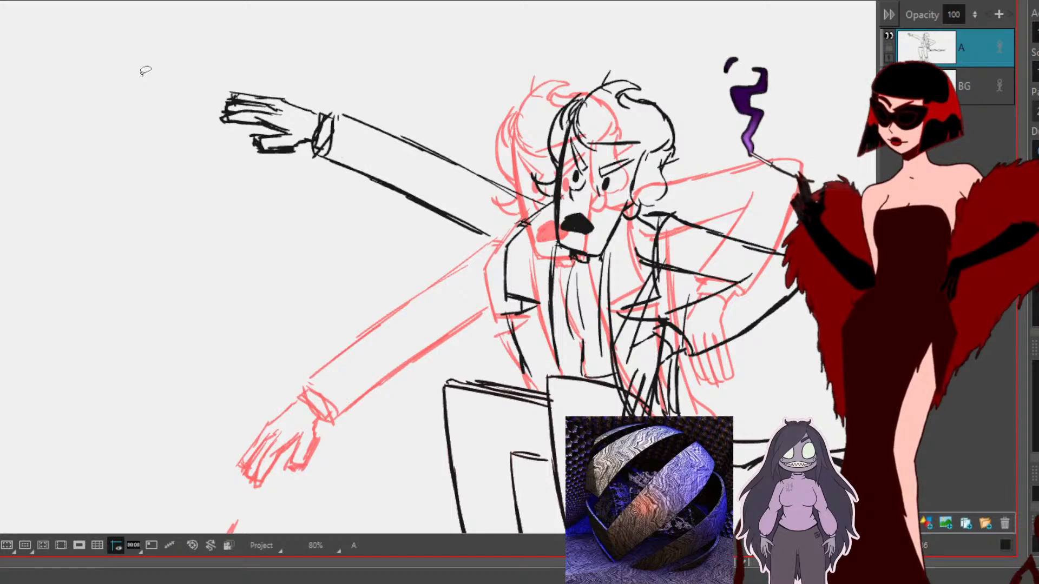
mouse_move(259, 58)
left_mouse_down()
mouse_move(231, 162)
mouse_move(294, 165)
mouse_move(292, 73)
left_mouse_up()
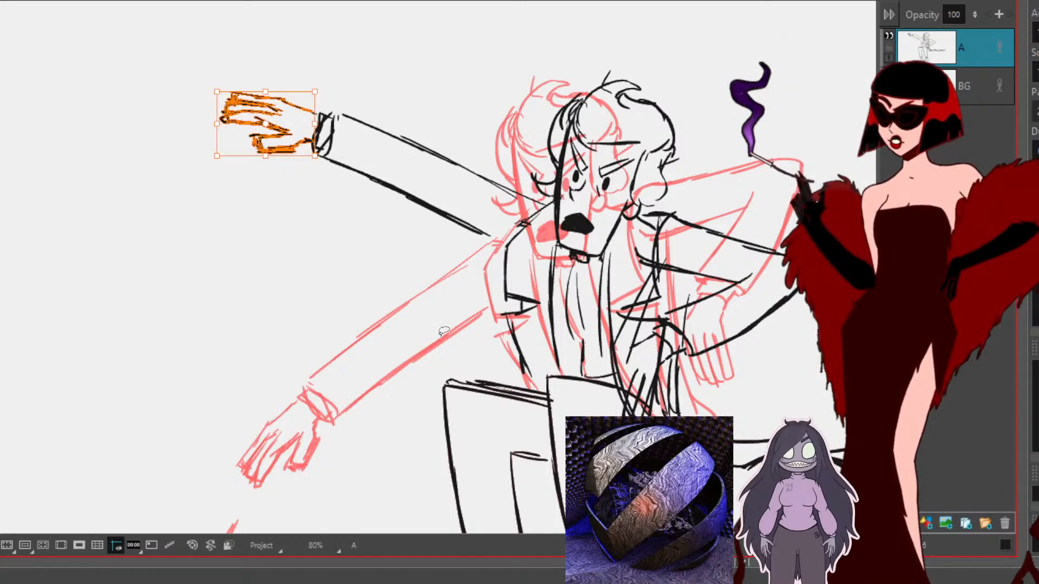
key("space")
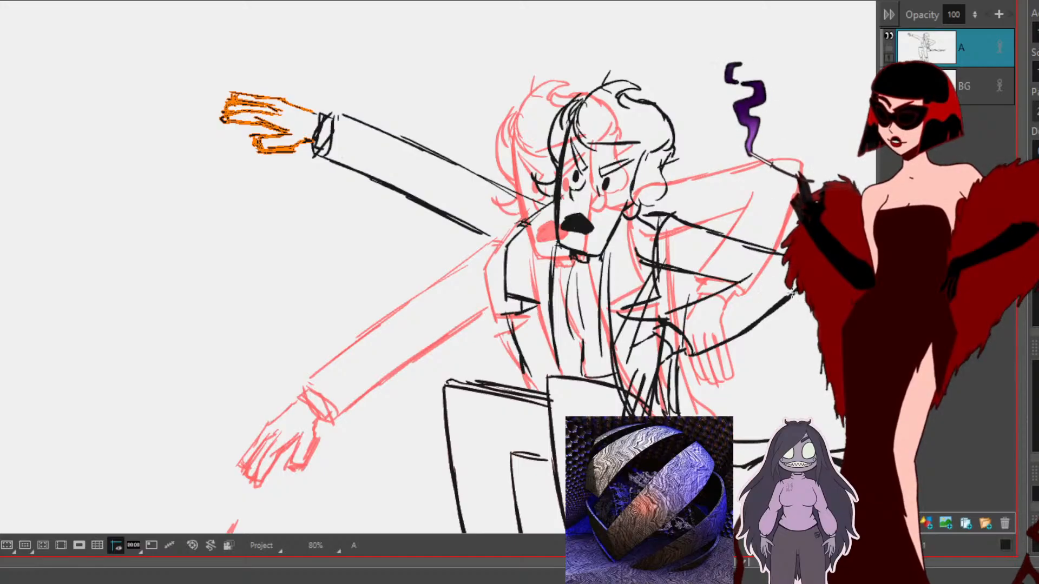
key("Escape")
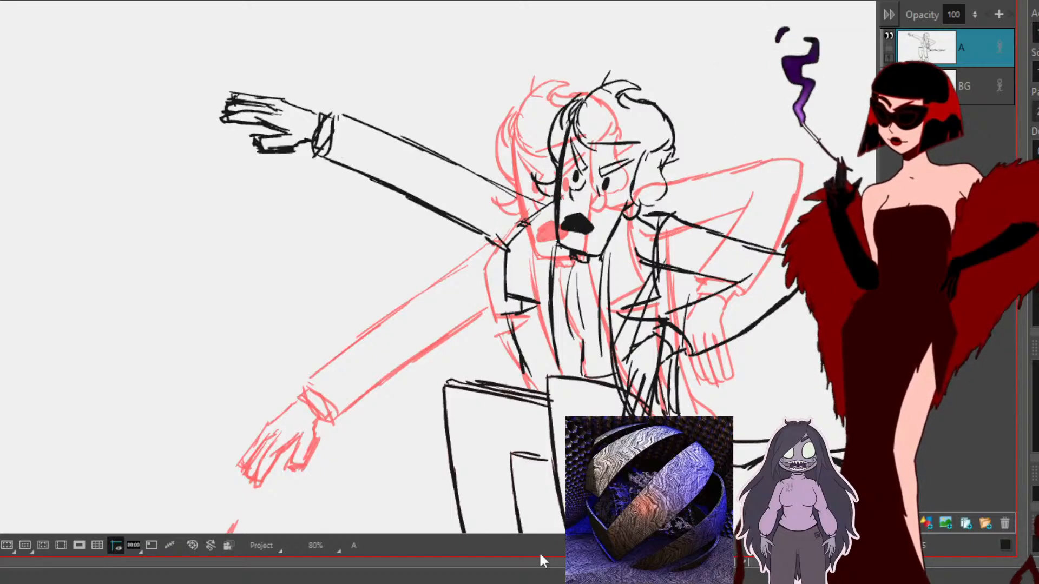
Step: Draw an upside-down bottle gripped in the raised hand, with a rounded shoulder and a narrow neck pointing down
left_click_drag(240, 62, 218, 151)
mouse_move(287, 61)
left_mouse_down()
mouse_move(238, 85)
mouse_move(285, 78)
mouse_move(240, 71)
mouse_move(284, 82)
left_mouse_up()
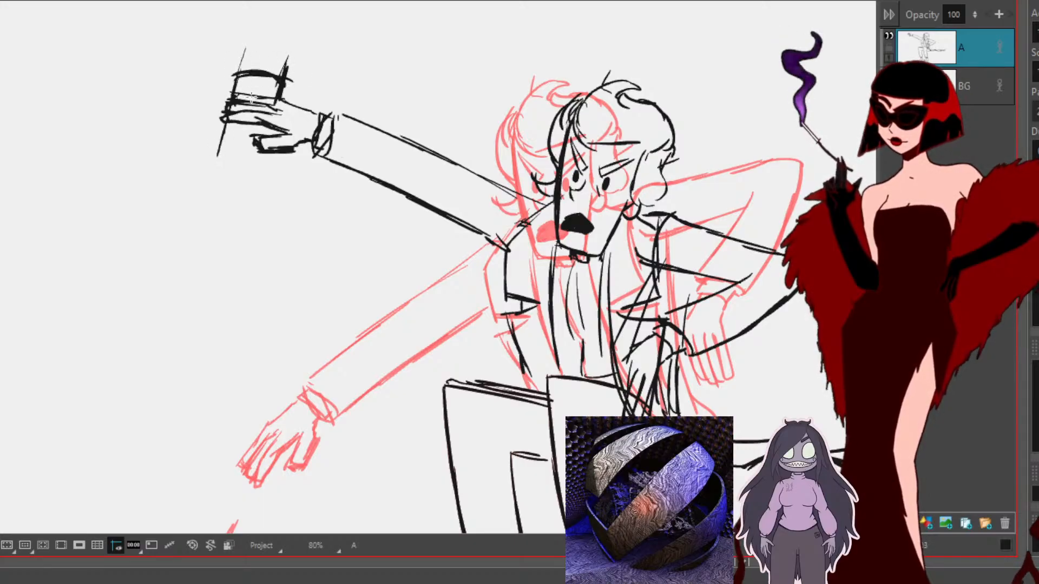
left_click_drag(272, 126, 266, 136)
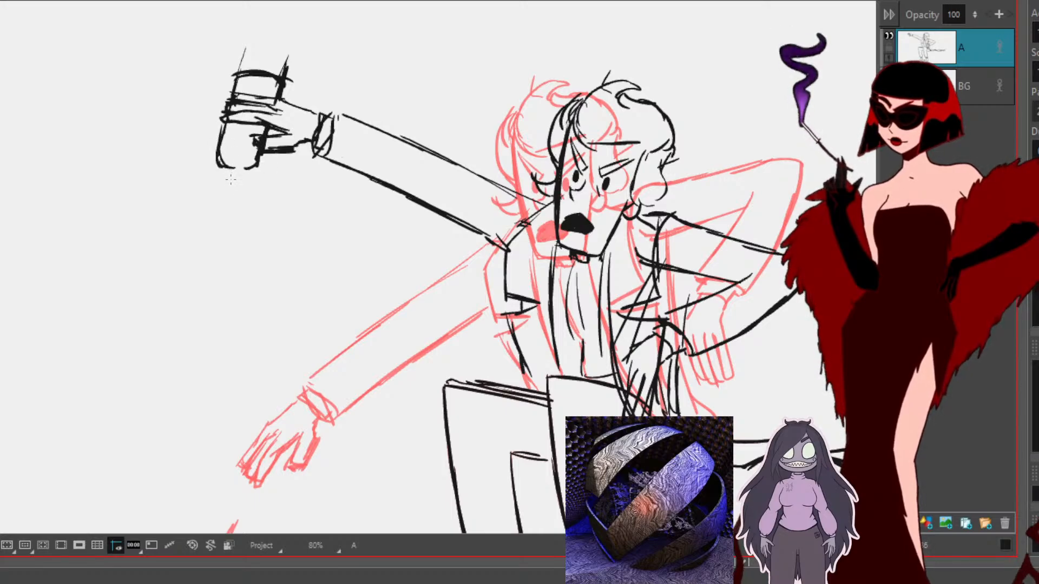
mouse_move(241, 166)
left_mouse_down()
mouse_move(218, 215)
mouse_move(237, 204)
left_mouse_up()
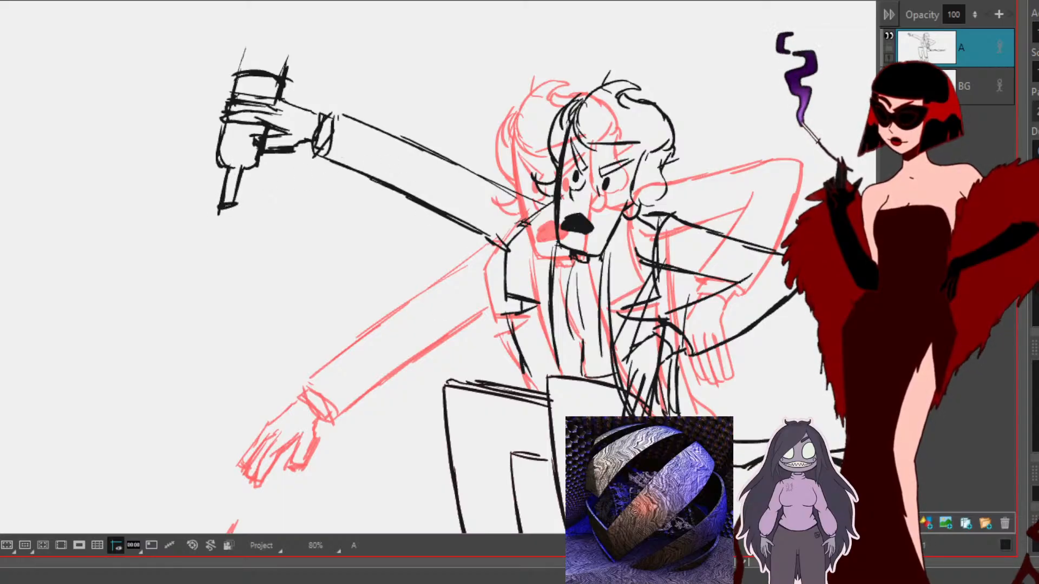
Step: Hide layer C in the preceding panel and paste the raised-bottle pose there on a new layer D
scroll(295, 280, "down", 1)
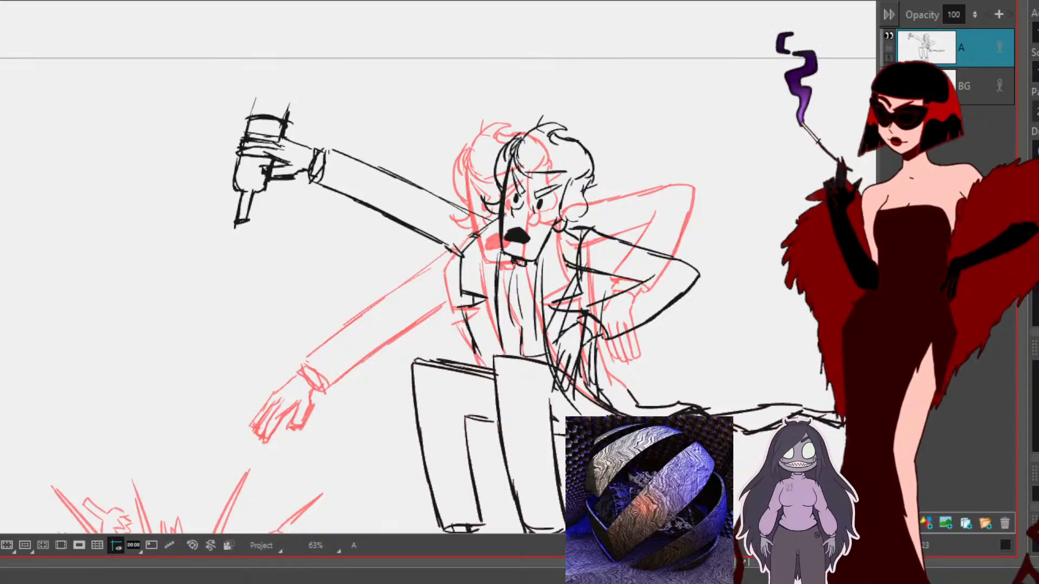
mouse_move(260, 367)
left_mouse_down()
mouse_move(286, 259)
mouse_move(230, 276)
mouse_move(565, 19)
mouse_move(323, 379)
left_mouse_up()
key("alt+s")
scroll(237, 270, "down", 4)
left_click(589, 302)
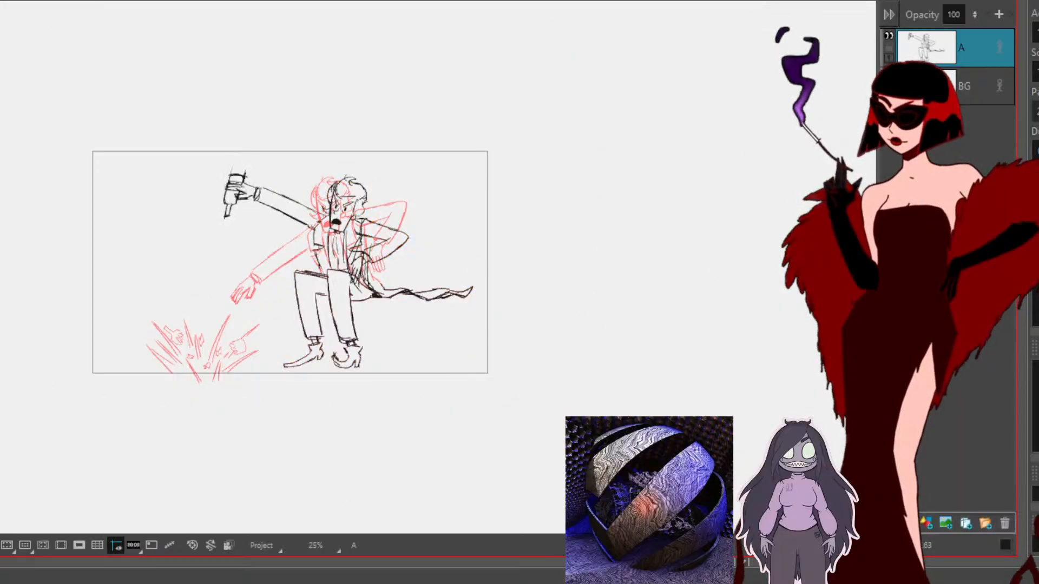
left_click(894, 11)
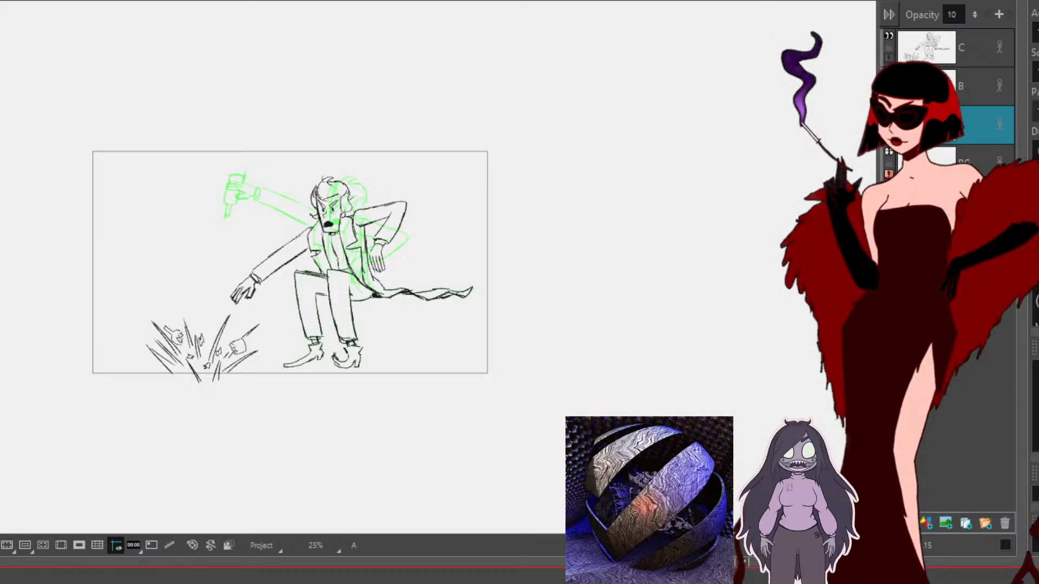
left_click(887, 38)
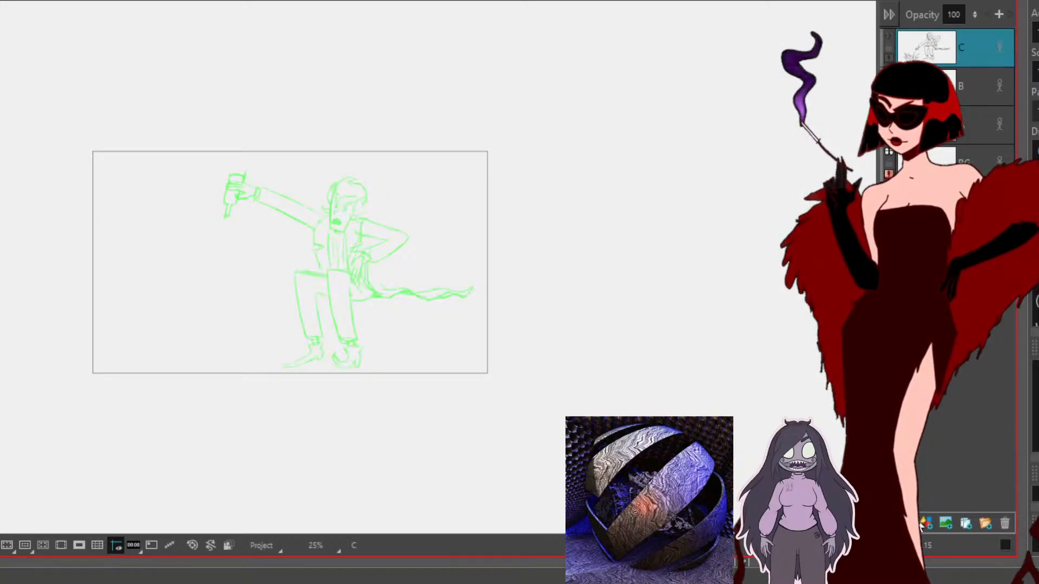
left_click(926, 524)
left_click_drag(528, 368, 804, 411)
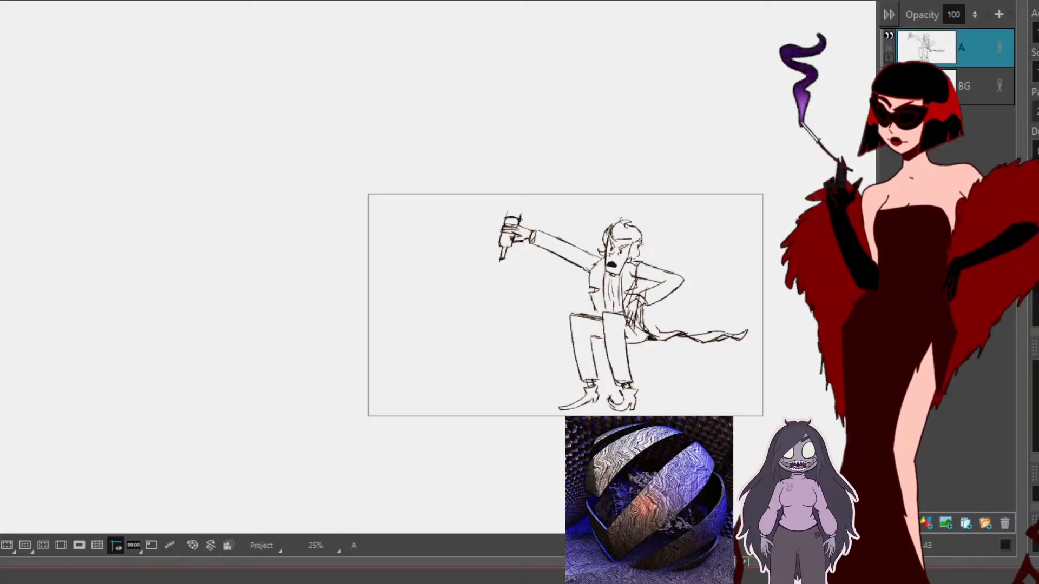
Step: Copy the downward-reaching pose and bottle burst from layer C of the first panel
left_click(980, 161)
left_click(979, 86)
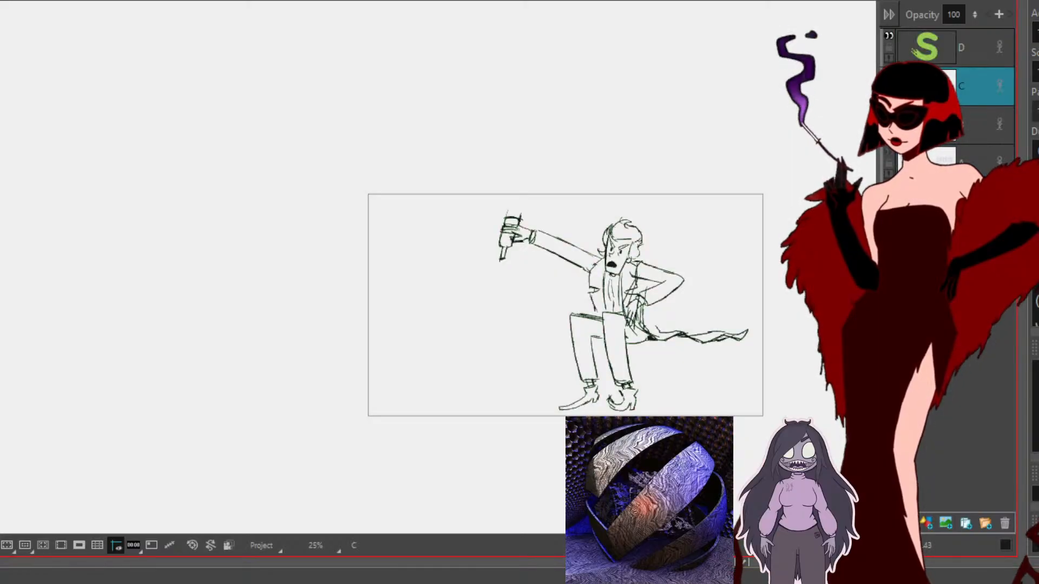
key("ctrl+z")
mouse_move(801, 197)
left_mouse_down()
mouse_move(217, 287)
mouse_move(557, 57)
left_mouse_up()
key("Escape")
key("ctrl+z")
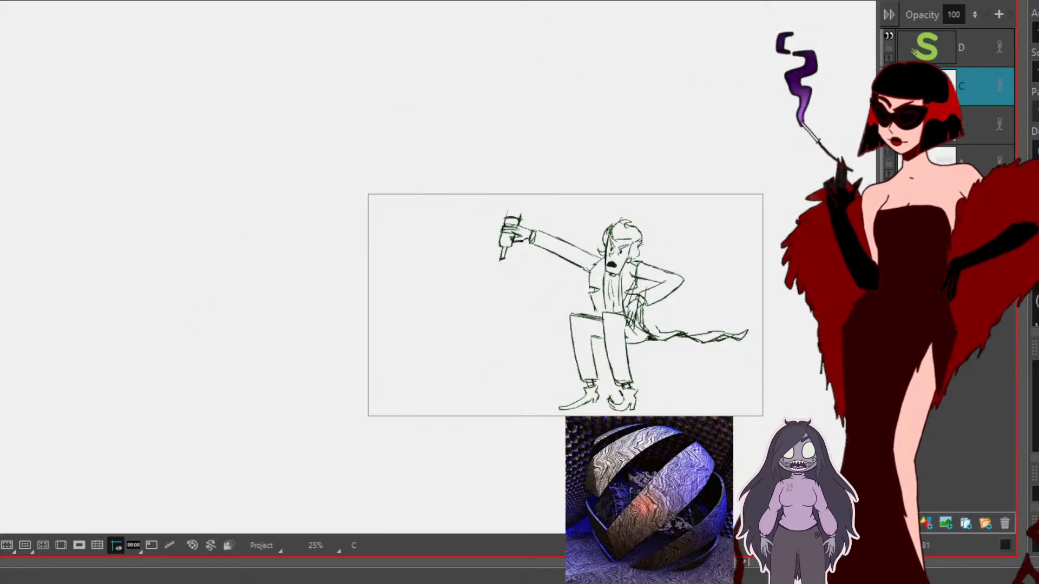
Step: Hide layer A in the second panel and paste the smashed-bottle drawing onto a new layer B
left_click(650, 577)
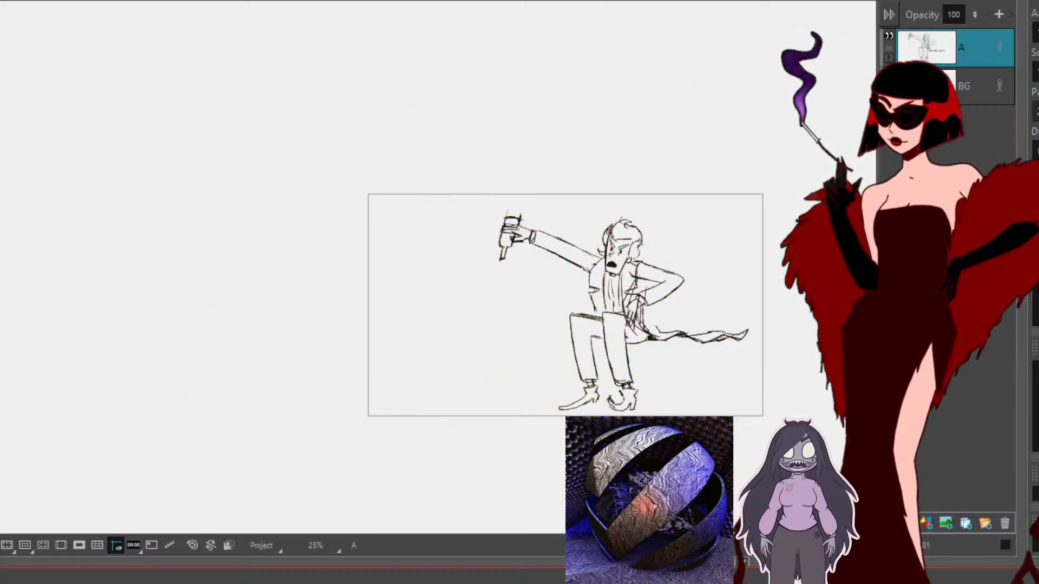
left_click(890, 37)
left_click(927, 521)
key("ctrl+v")
key("space")
scroll(591, 145, "up", 2)
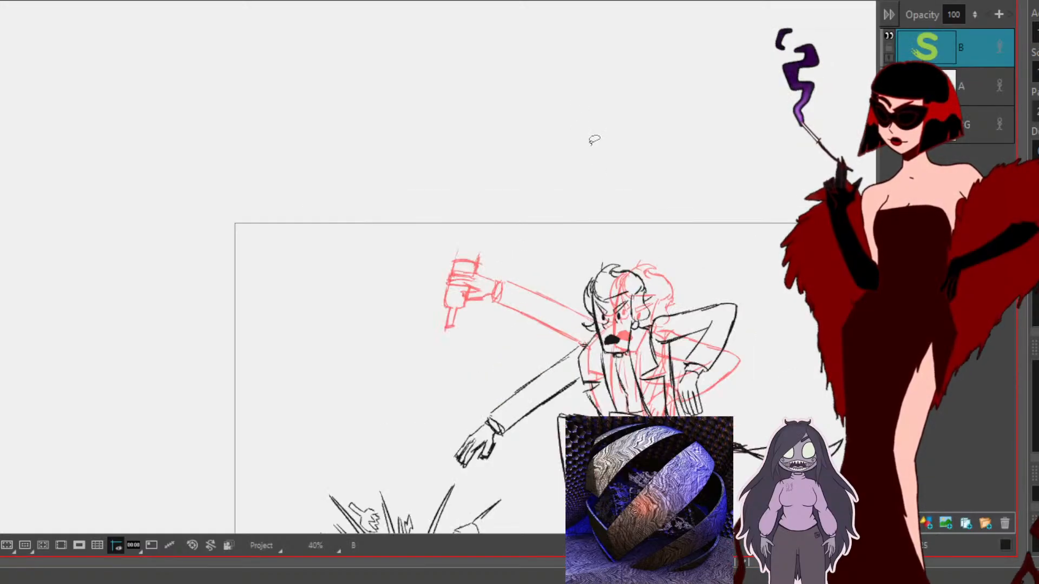
left_click_drag(661, 338, 622, 213)
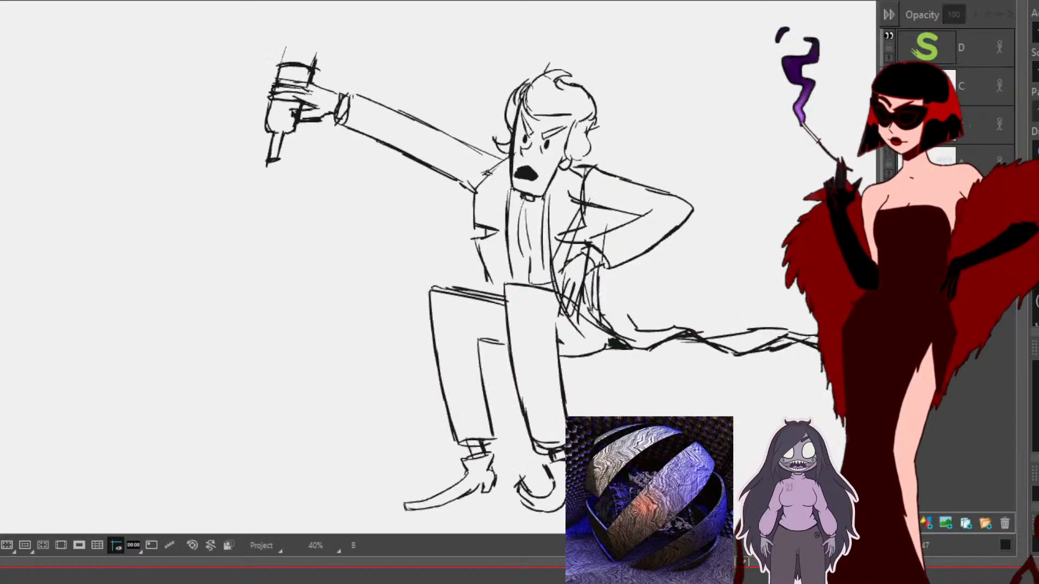
Step: Flip back and forth between the raised-bottle and smashed-bottle panels to check how the throwing action reads
key("Page_Up")
key("Page_Down")
key("Page_Down")
key("Page_Up")
key("shift+Return")
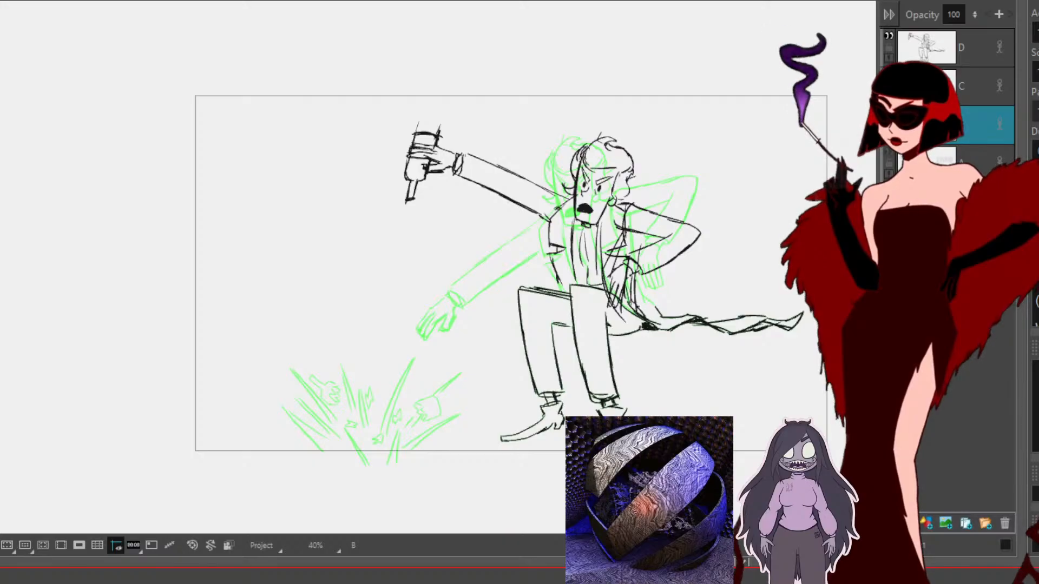
key("Right")
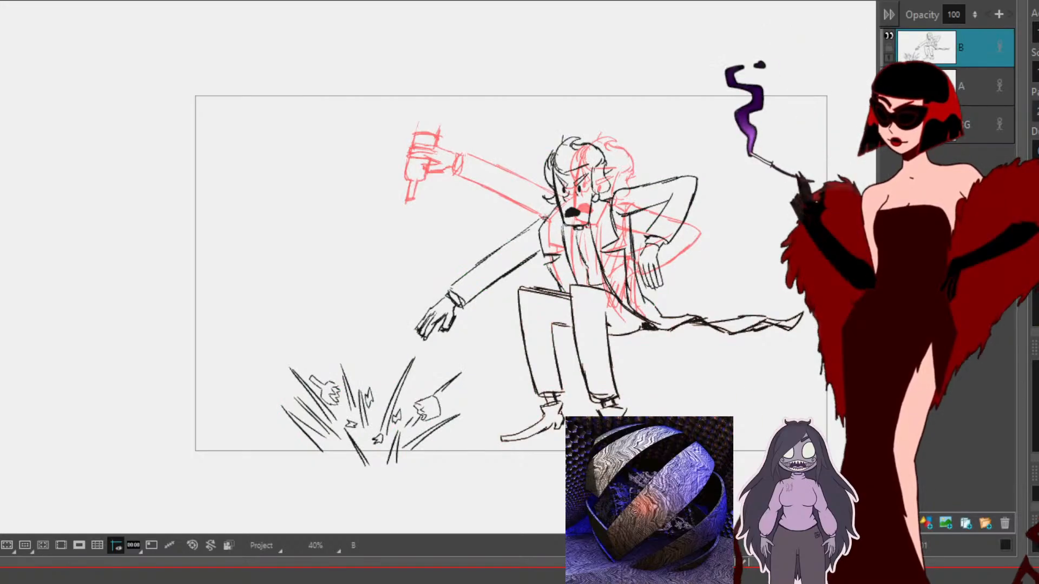
key("Right")
key("Right")
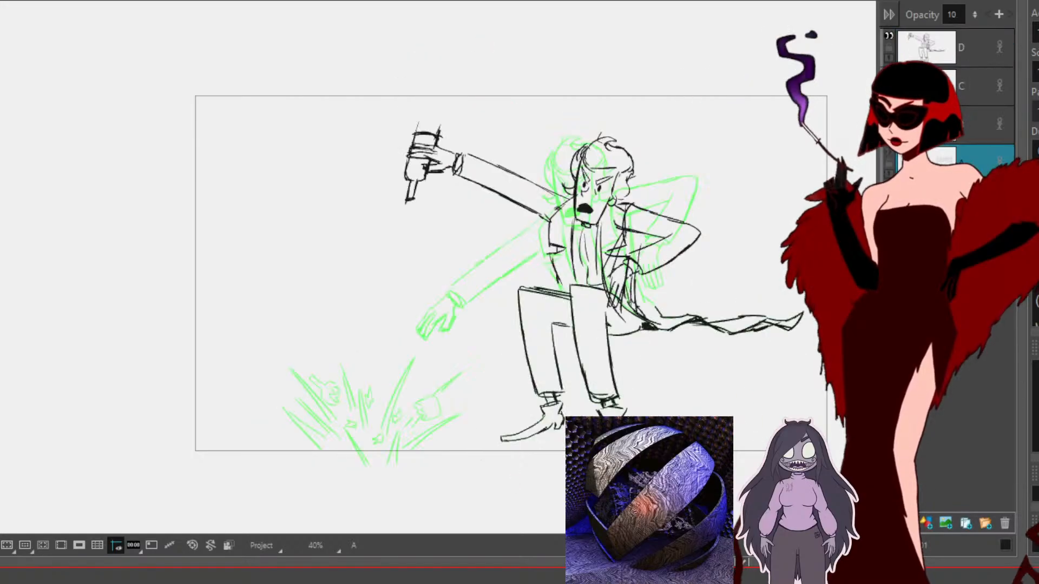
Step: Select the outstretched bottle arm on layer D and rotate it to a steeper raised angle above the shoulder
left_click(948, 51)
mouse_move(482, 107)
left_mouse_down()
mouse_move(493, 237)
mouse_move(525, 241)
mouse_move(552, 194)
mouse_move(460, 88)
left_mouse_up()
left_click_drag(579, 112, 594, 145)
left_click_drag(517, 185, 537, 159)
left_click(759, 98)
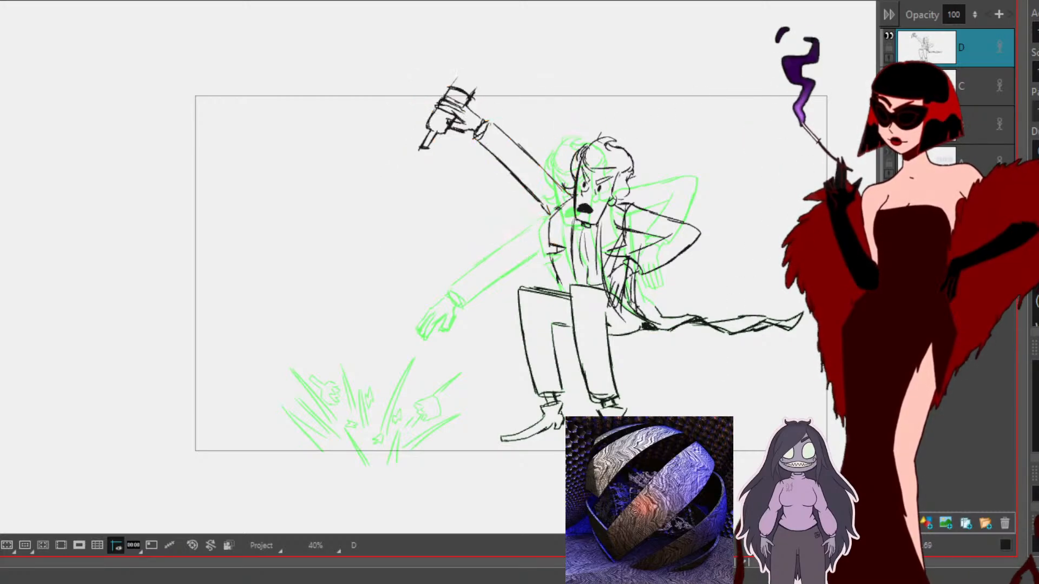
Step: Flip between the raised-bottle panel and the panels after it to check how the sequence leads into the close-up
left_click(282, 578)
key("Left")
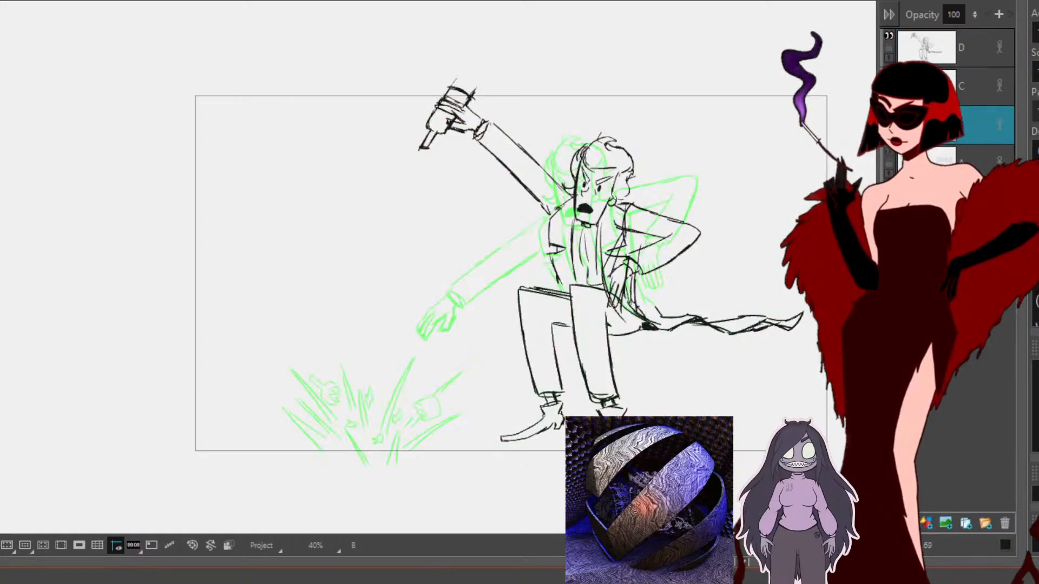
key("Right")
key("Right")
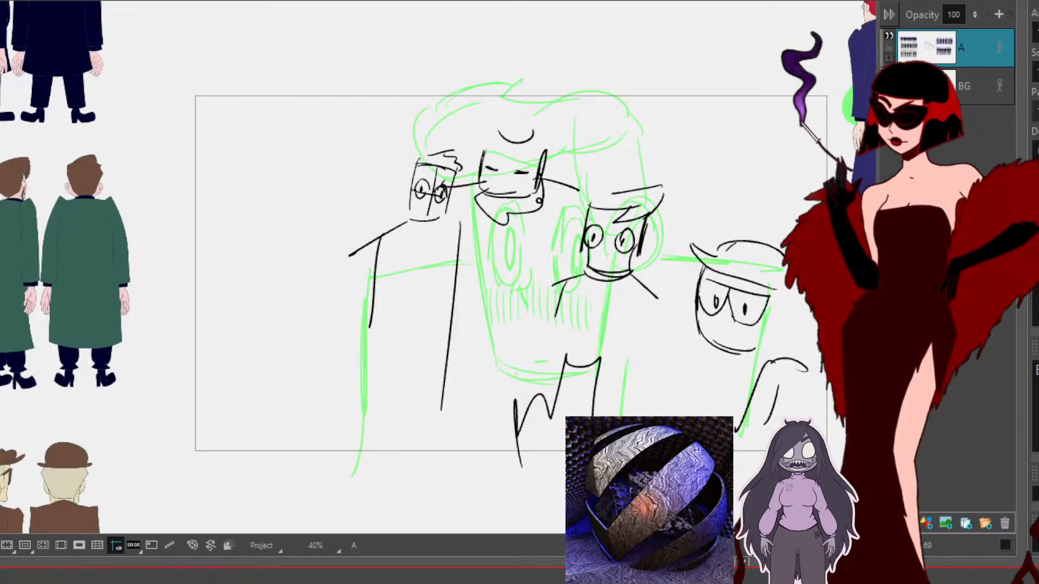
key("Right")
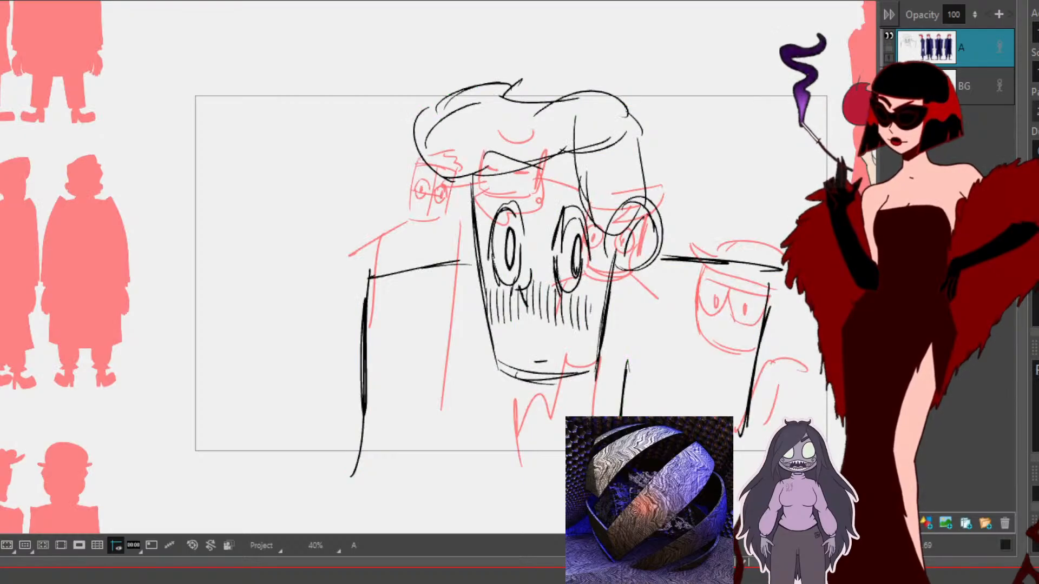
key("Left")
key("Left")
key("Left")
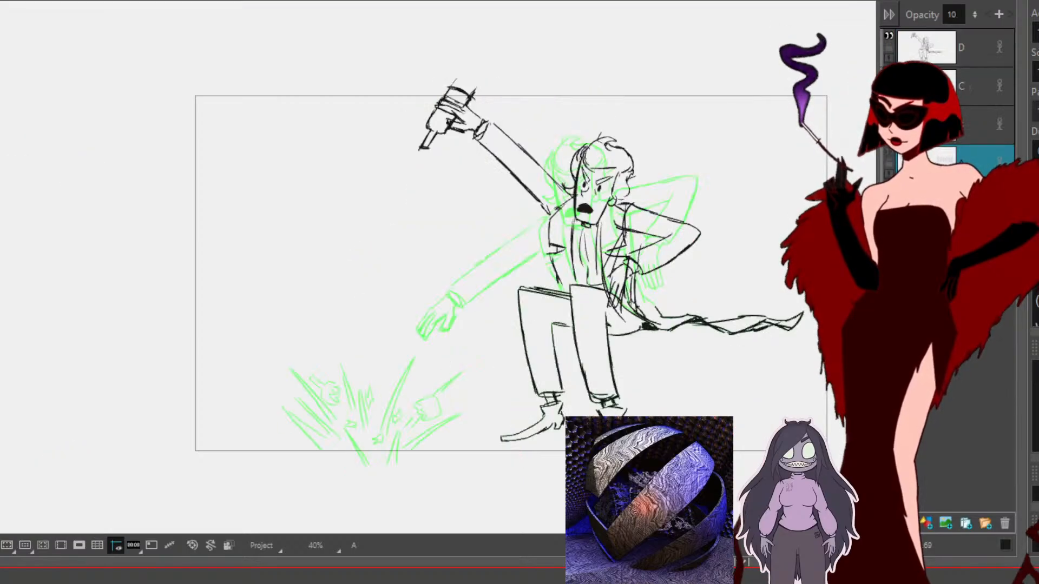
key("Right")
key("Right")
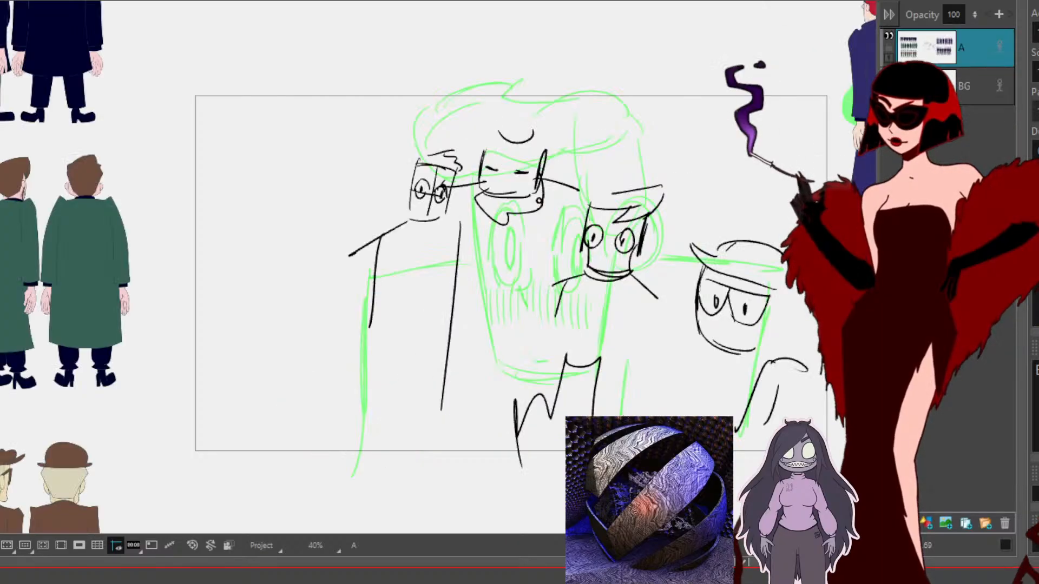
key("Right")
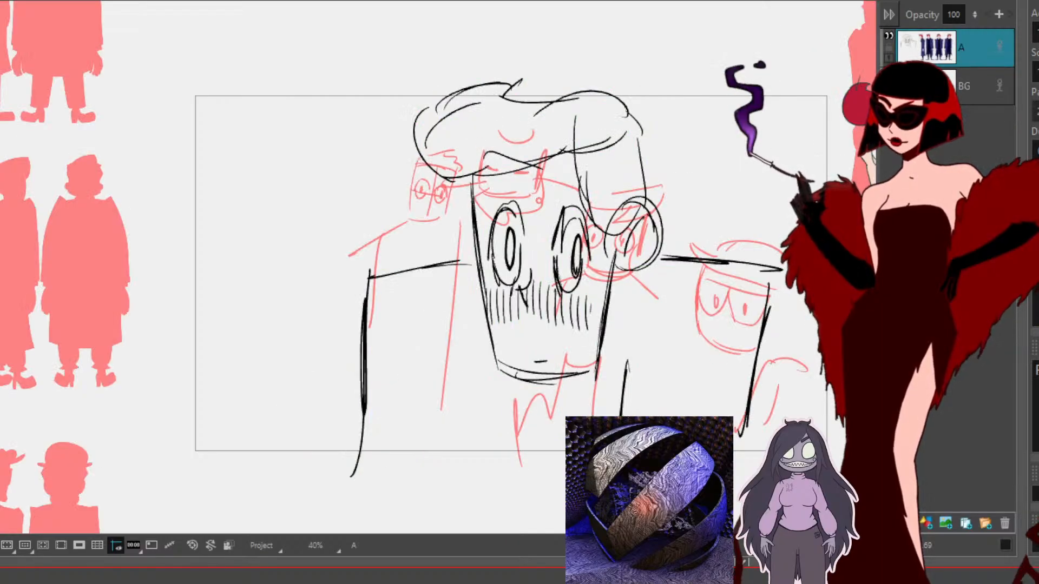
left_click_drag(580, 306, 404, 299)
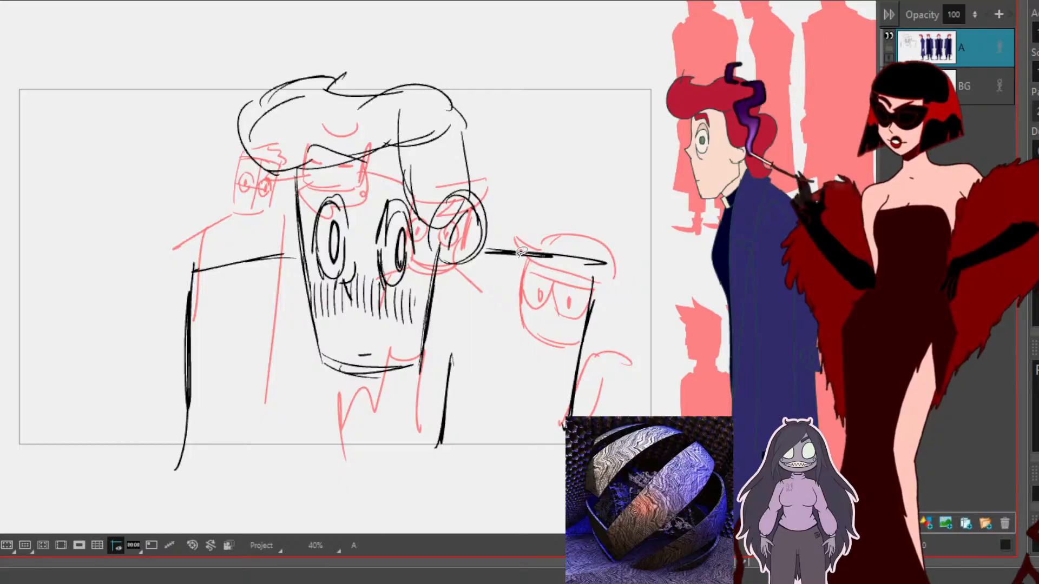
scroll(820, 138, "down", 1)
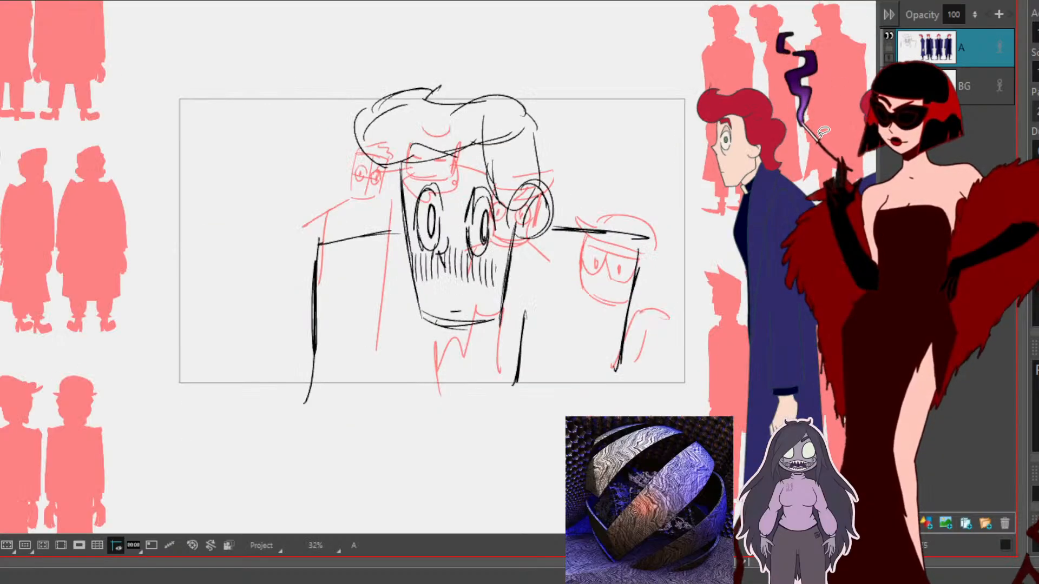
left_click(962, 15)
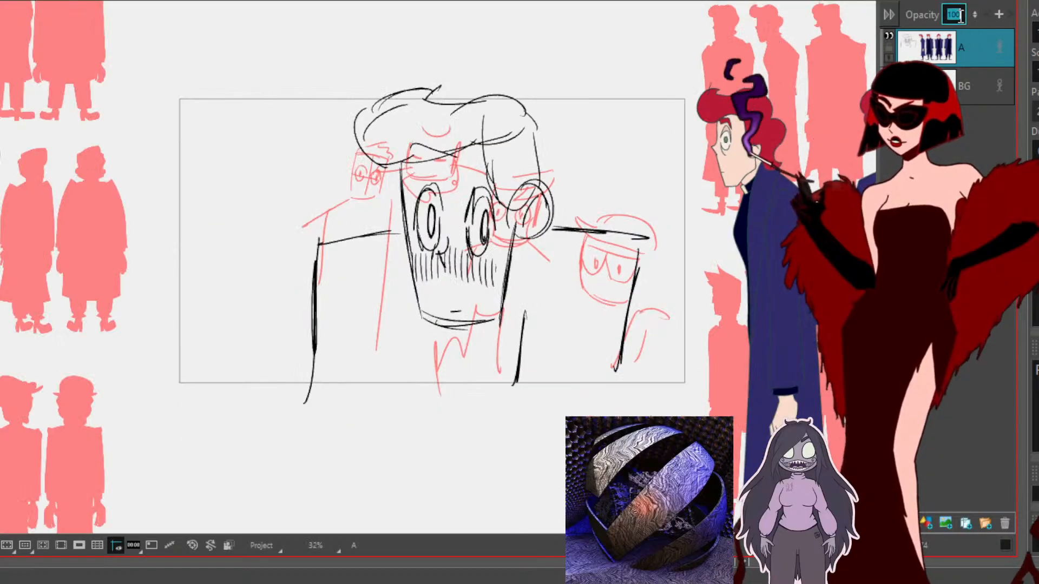
key("Return")
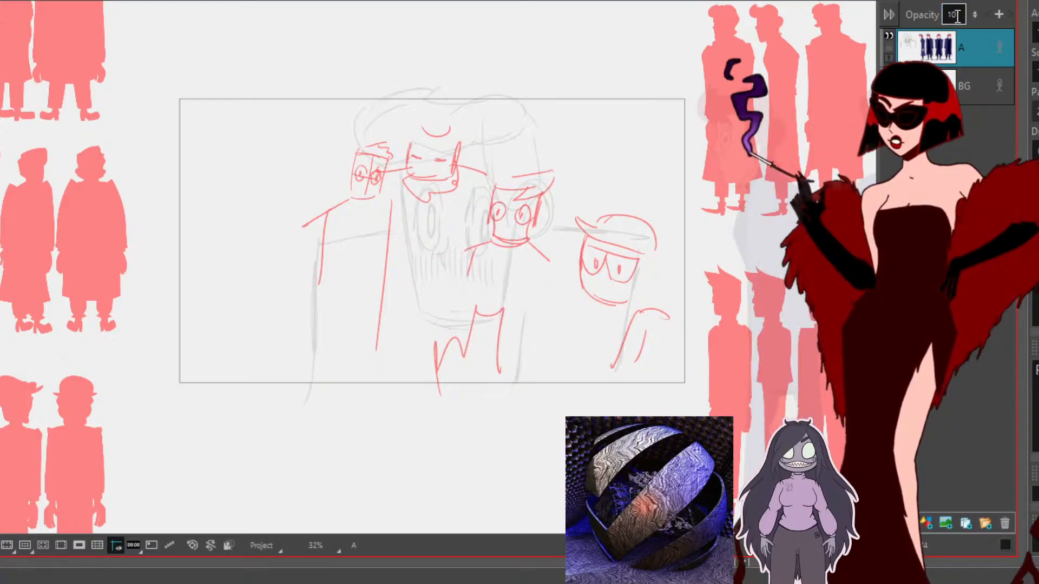
type("0")
key("Return")
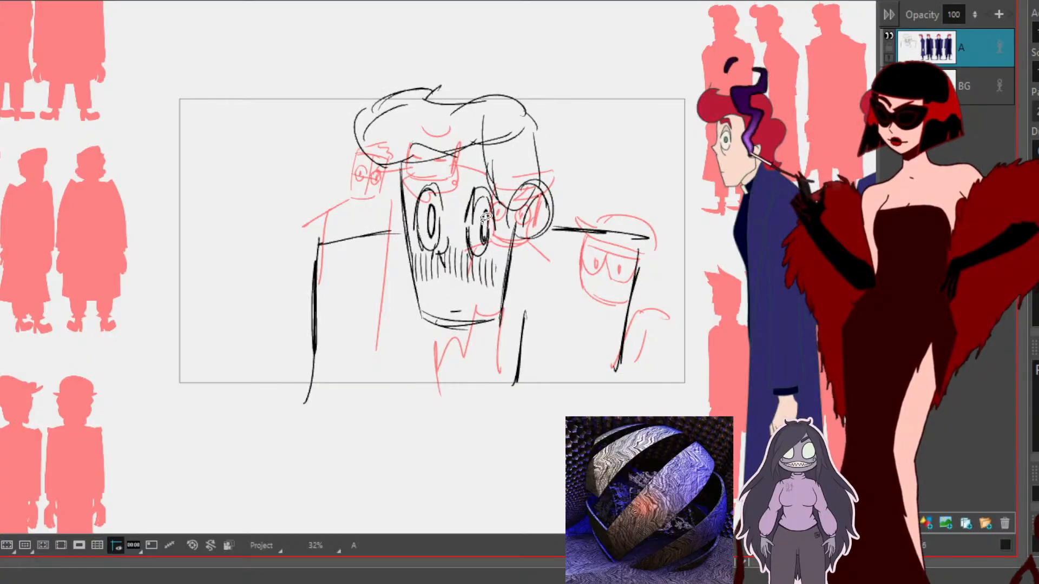
Step: Copy the three-quarter view of the red-haired character from the turnaround on layer A
left_click_drag(675, 269, 339, 274)
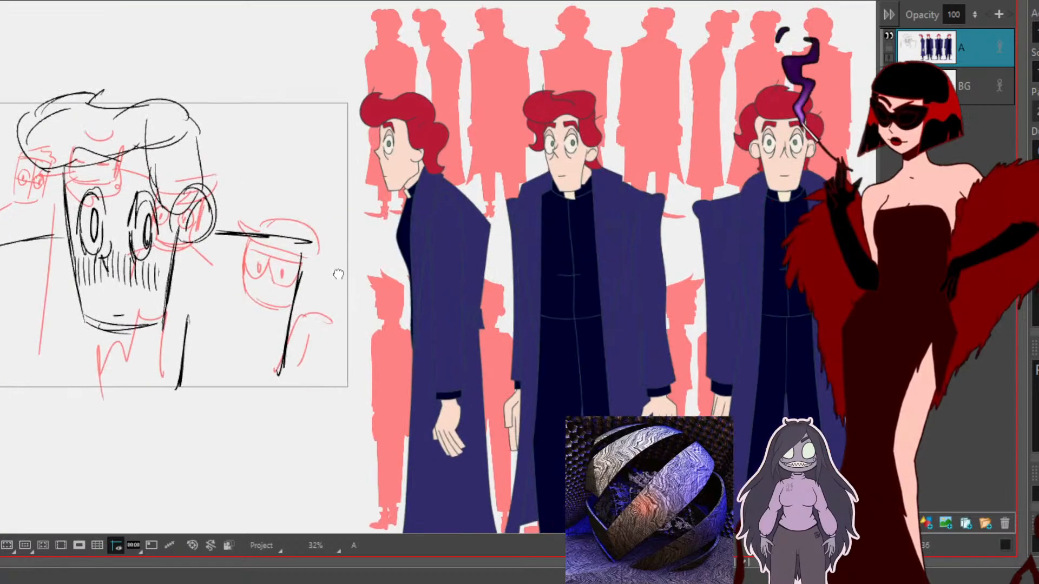
left_click(603, 233)
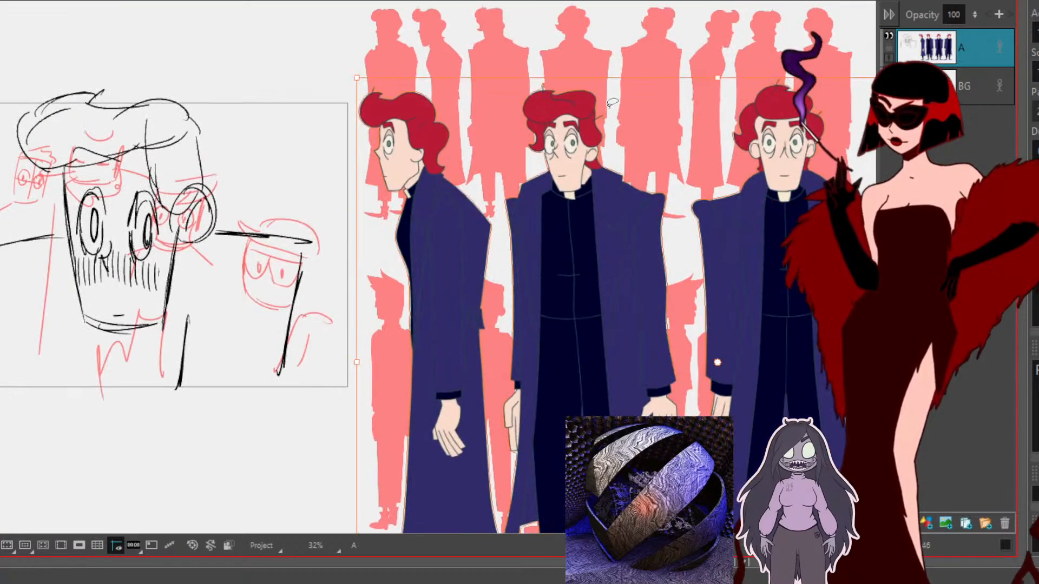
left_click(281, 406)
left_click_drag(281, 406, 322, 251)
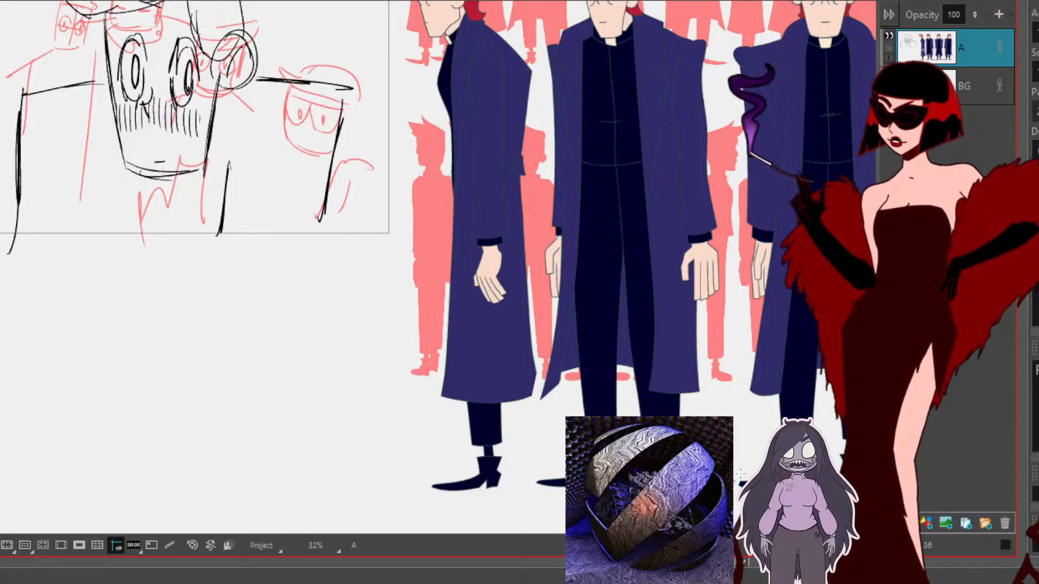
left_click(645, 107)
left_click(375, 401)
left_click_drag(375, 401, 613, 538)
Step: Fade layer A to 10% opacity and turn off the onion skin of the neighbouring panels
left_click(953, 15)
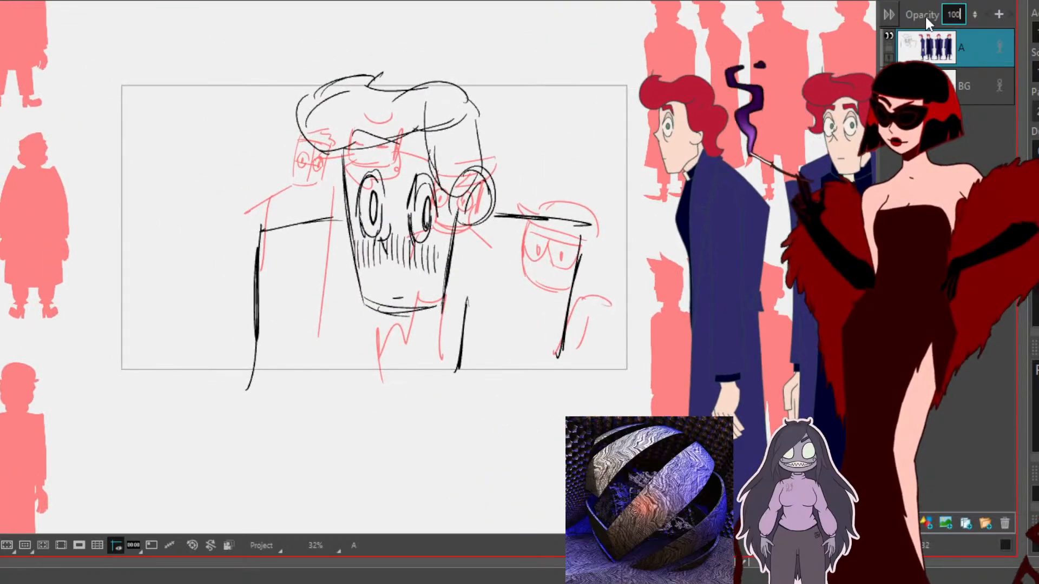
type("10")
key("Return")
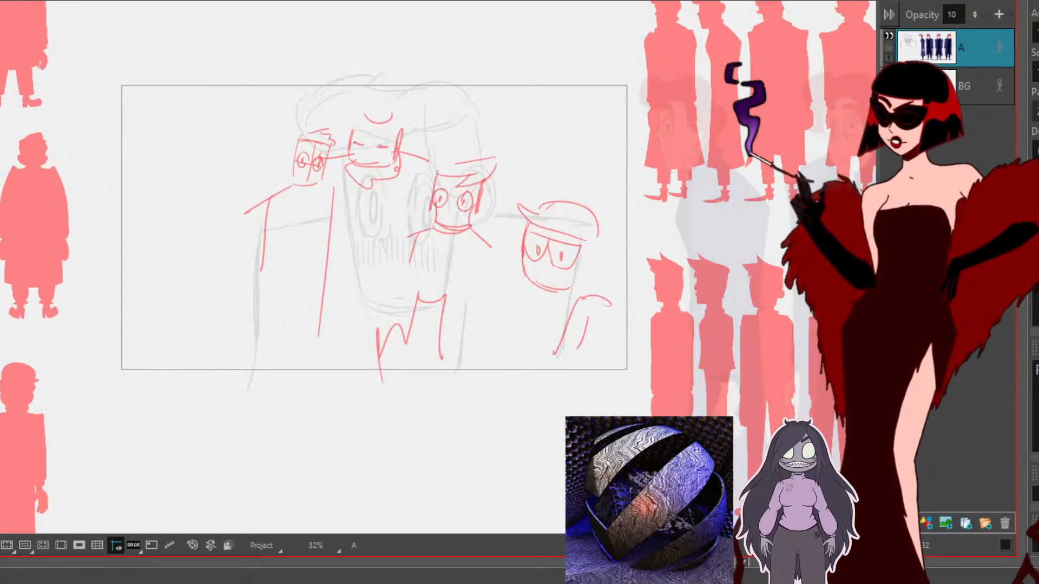
left_click(890, 58)
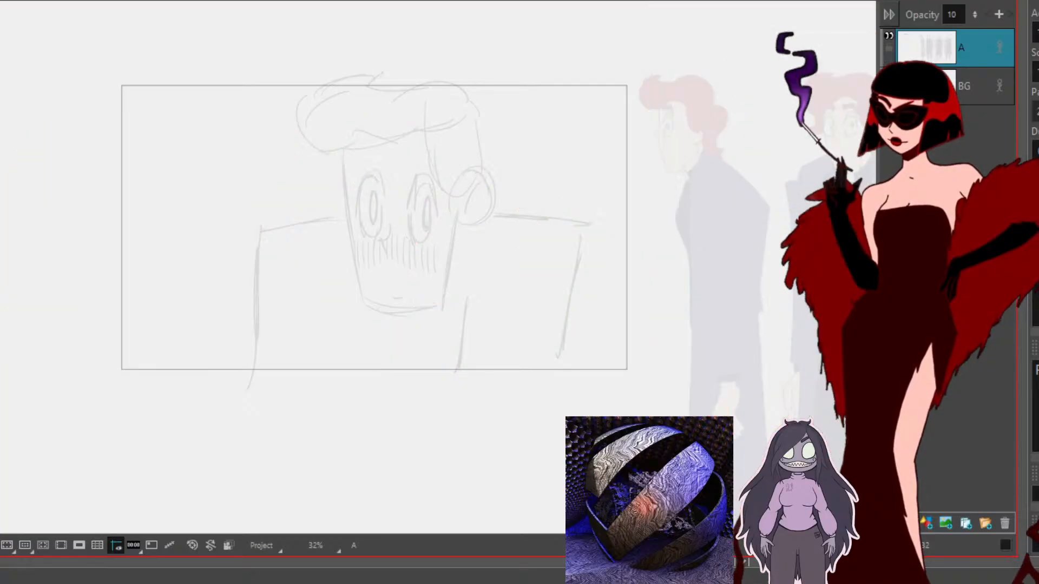
Step: Paste the copied figure onto a new layer B, enlarge it and place it beside the rough close-up as reference
left_click(937, 524)
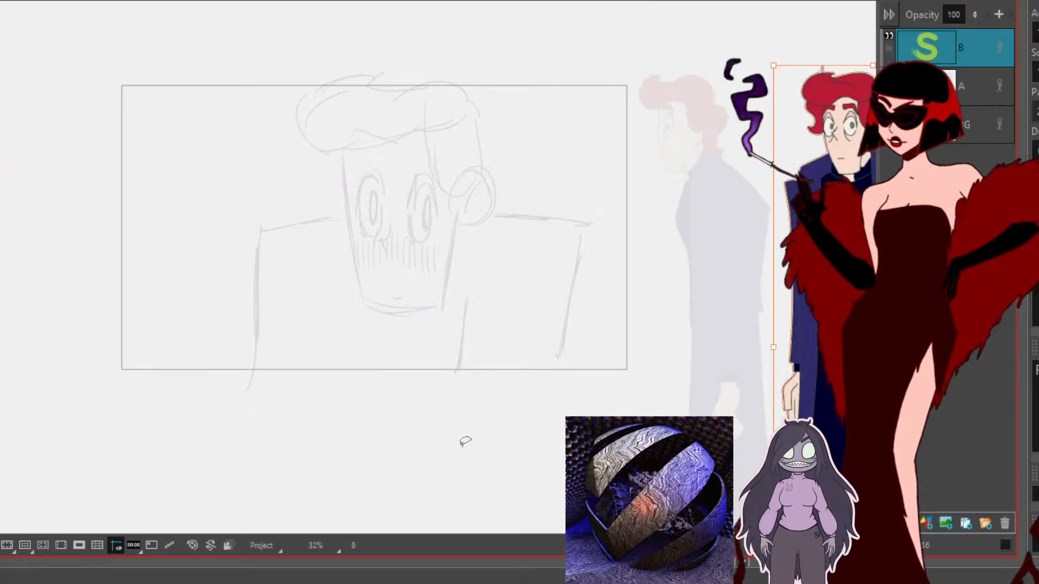
key("ctrl+t")
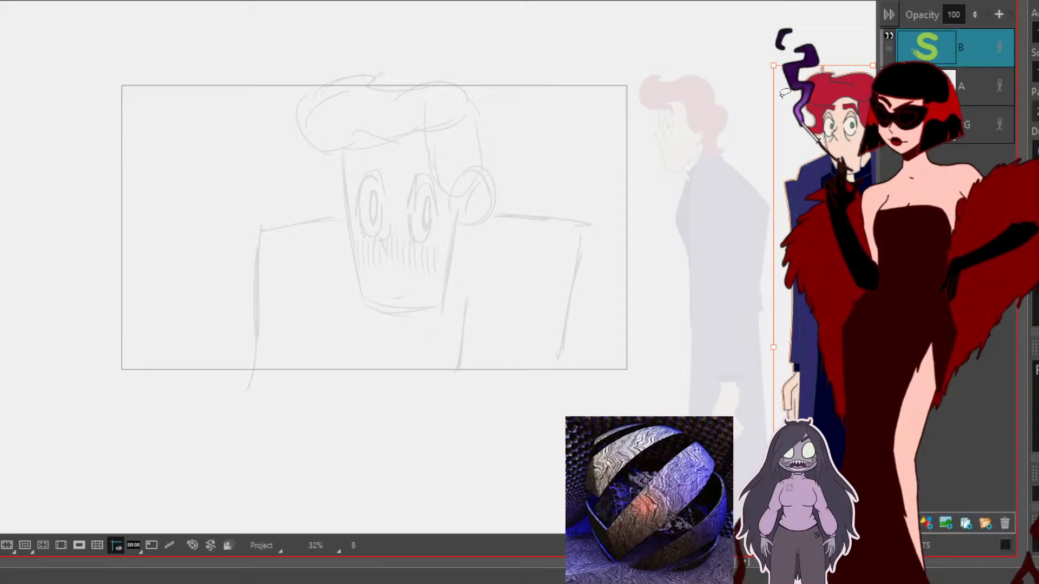
left_click_drag(773, 64, 622, 1)
left_click_drag(747, 67, 722, 541)
left_click_drag(589, 114, 531, 52)
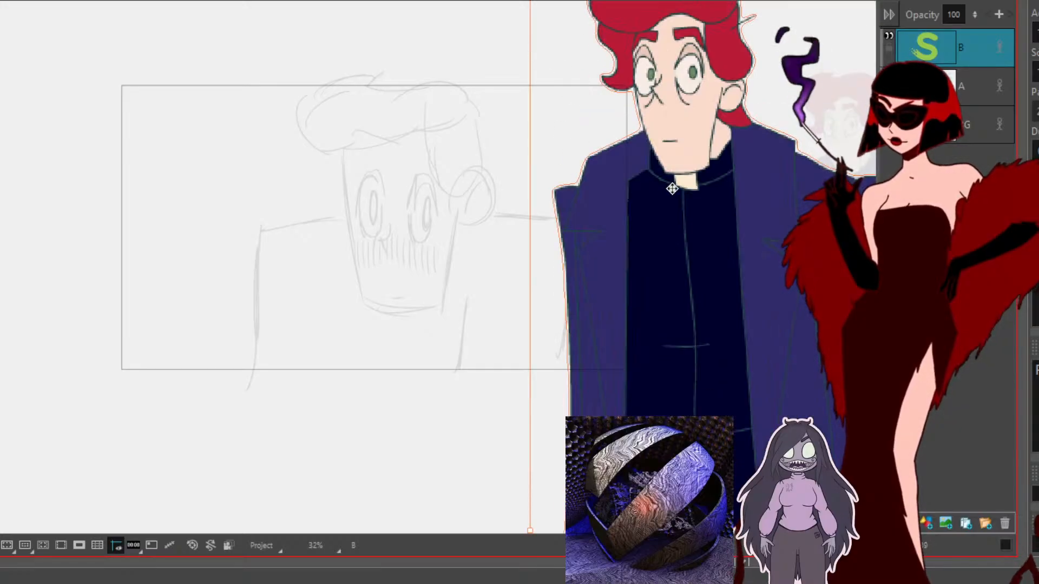
left_click_drag(711, 179, 719, 254)
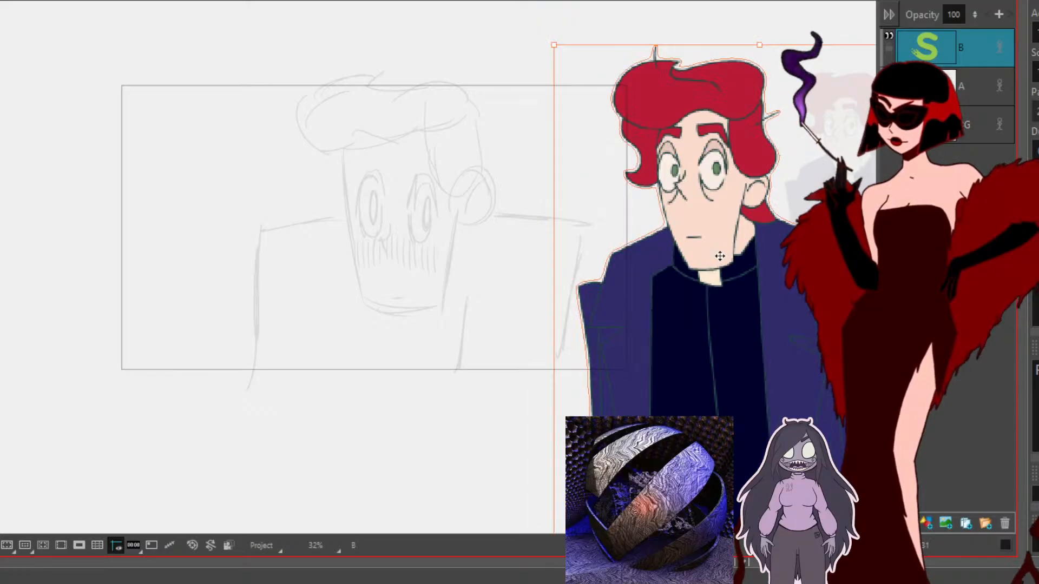
left_click_drag(562, 25, 562, 26)
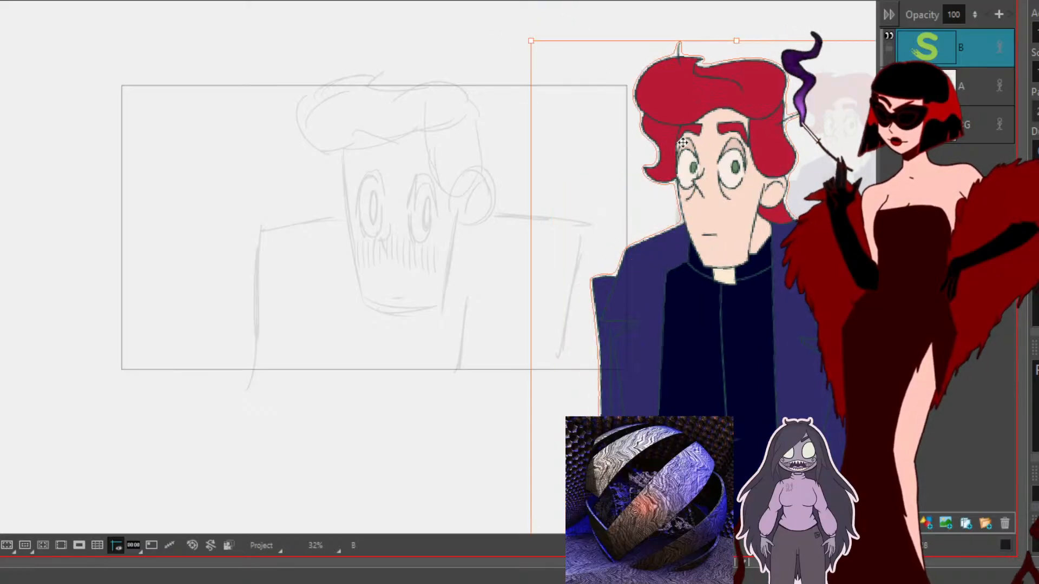
left_click_drag(725, 210, 665, 232)
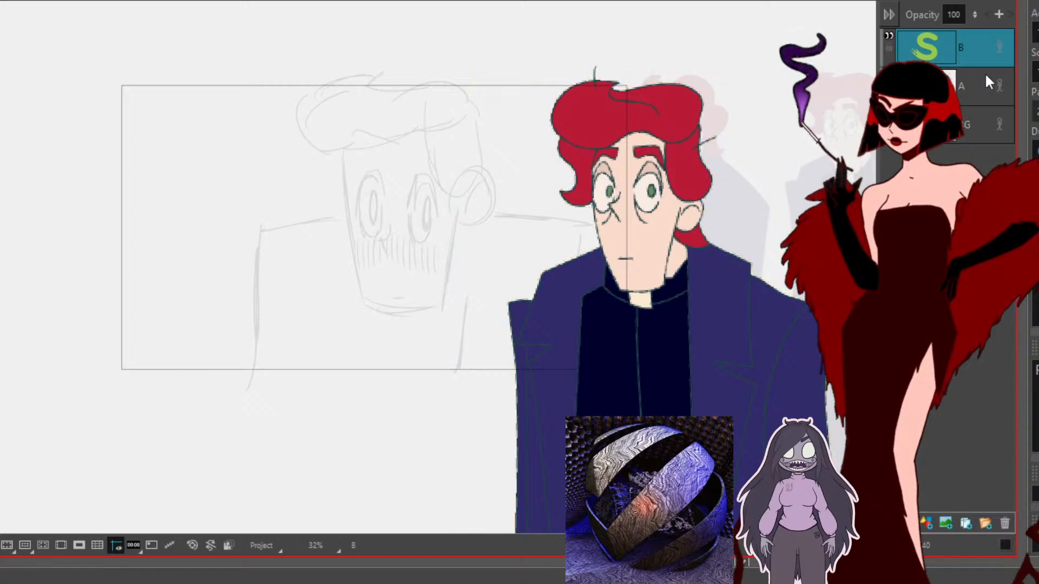
Step: Add a layer C and draw the sides and chin of the face in black over the faded close-up sketch
left_click(925, 521)
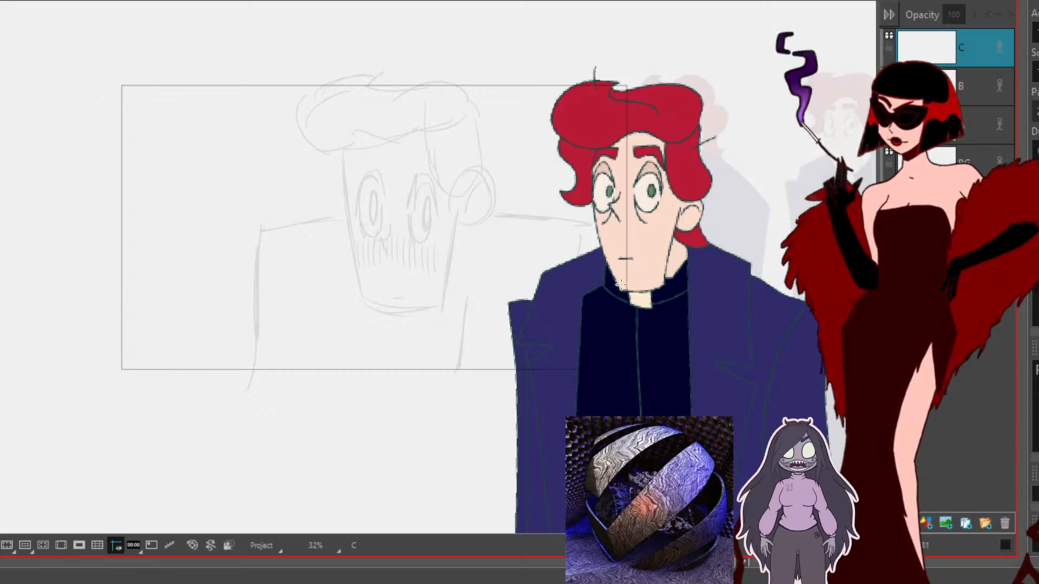
left_click_drag(180, 82, 195, 127)
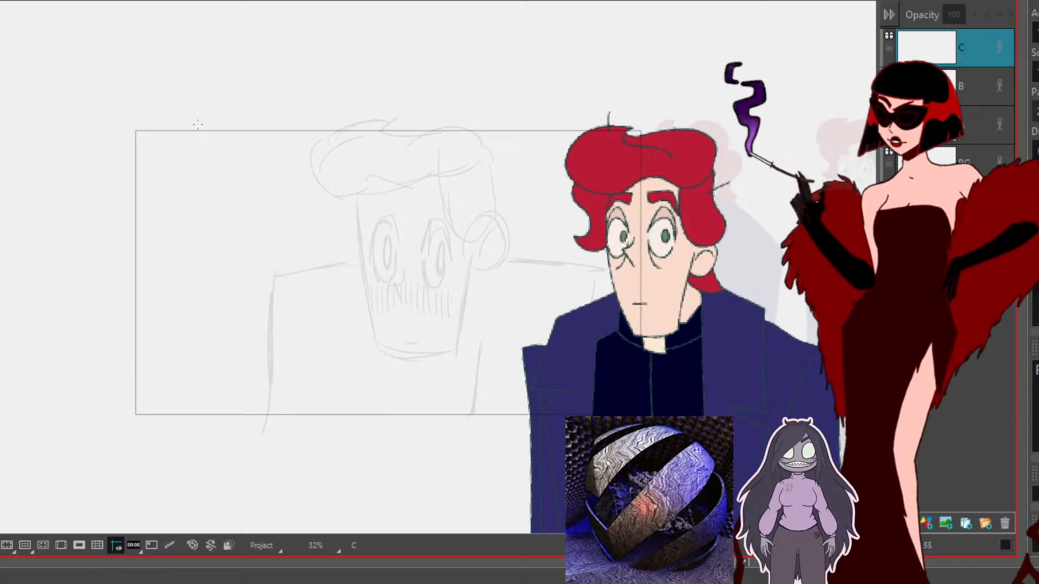
scroll(197, 125, "up", 2)
mouse_move(447, 266)
left_mouse_down()
mouse_move(111, 161)
mouse_move(317, 170)
left_mouse_up()
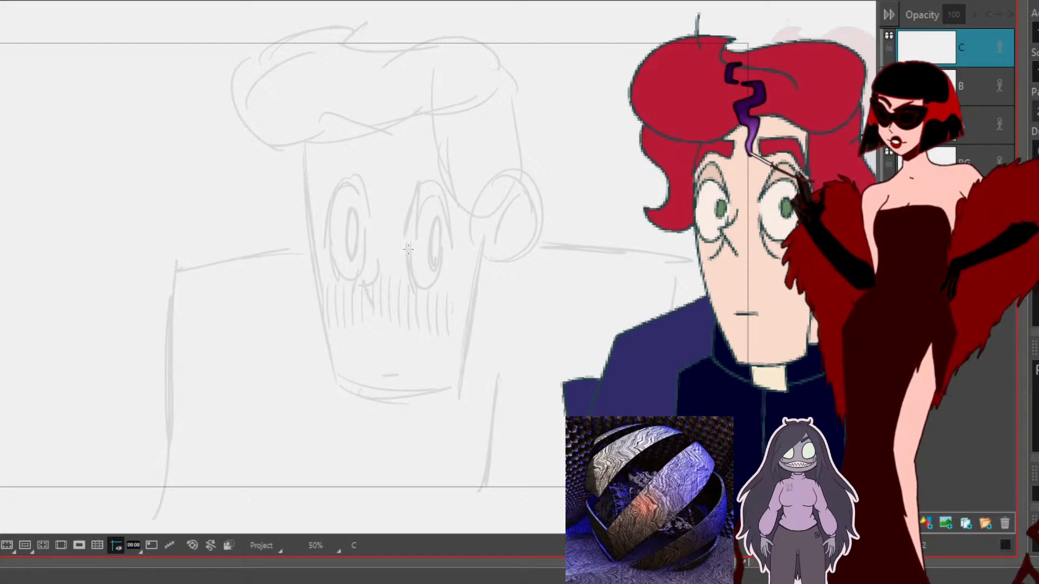
mouse_move(318, 139)
left_mouse_down()
mouse_move(318, 247)
mouse_move(306, 161)
mouse_move(330, 325)
mouse_move(311, 235)
mouse_move(340, 373)
left_mouse_up()
left_click_drag(321, 272, 347, 384)
mouse_move(329, 310)
left_mouse_down()
mouse_move(342, 357)
mouse_move(382, 395)
mouse_move(445, 387)
left_mouse_up()
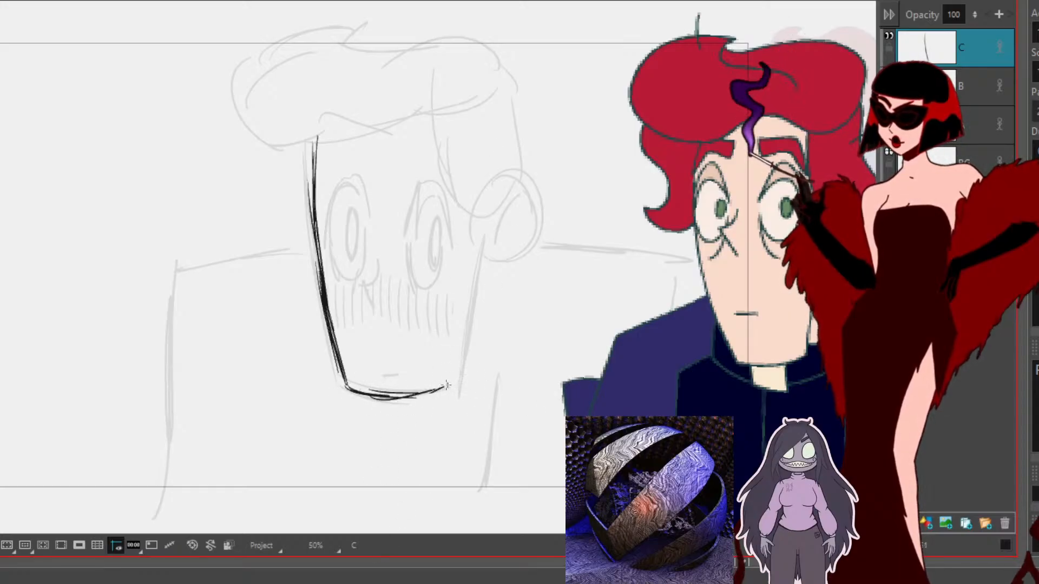
left_click_drag(448, 388, 459, 276)
left_click_drag(456, 323, 468, 233)
left_click_drag(458, 287, 468, 243)
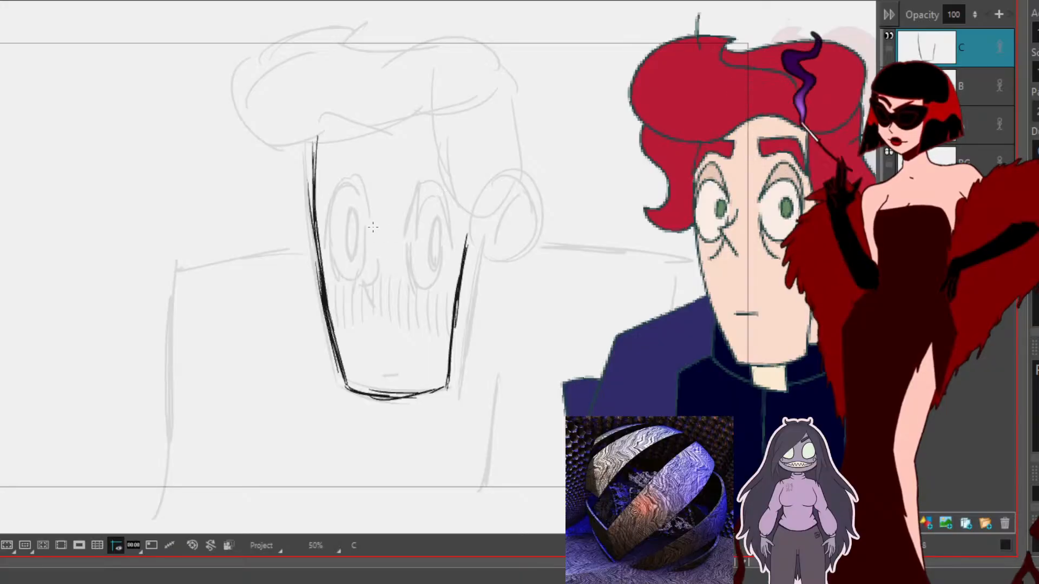
left_click_drag(215, 282, 203, 318)
key("ctrl+z")
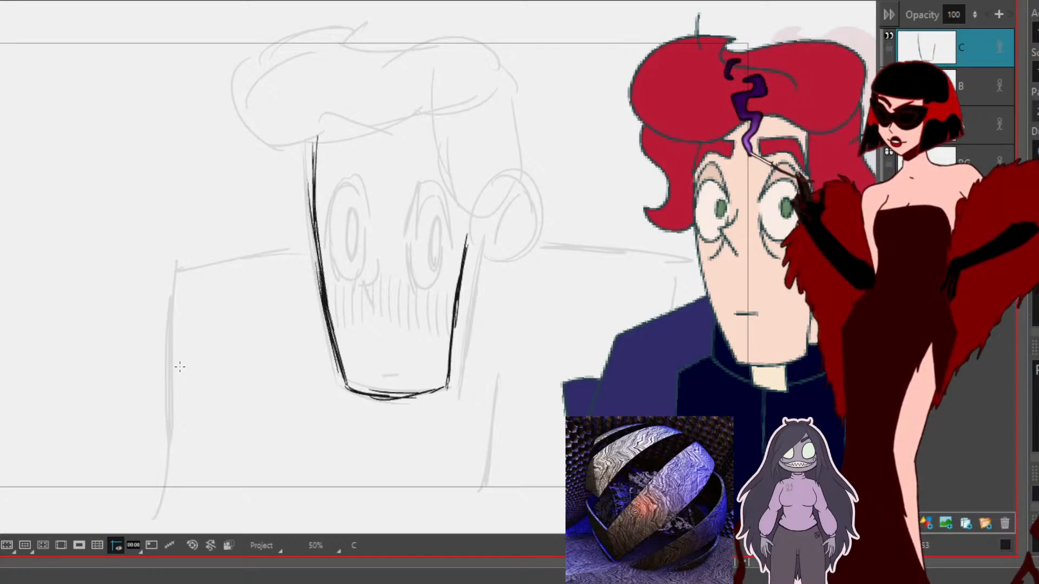
left_click_drag(312, 156, 319, 274)
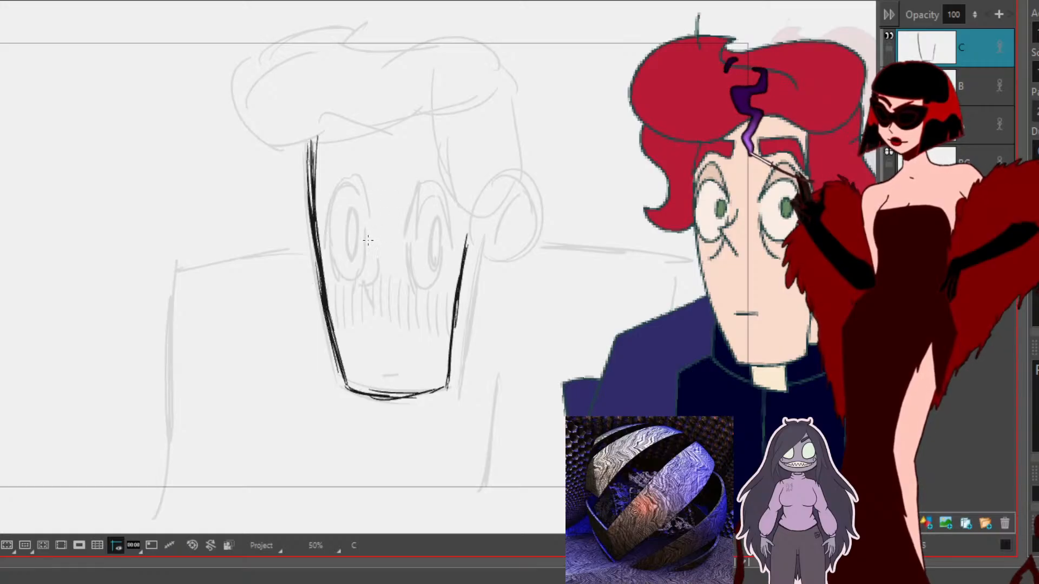
Step: Draw the angular nose in black beside the inner edge of the far eye, redoing its lower stroke
mouse_move(367, 235)
left_mouse_down()
mouse_move(348, 260)
mouse_move(368, 284)
left_mouse_up()
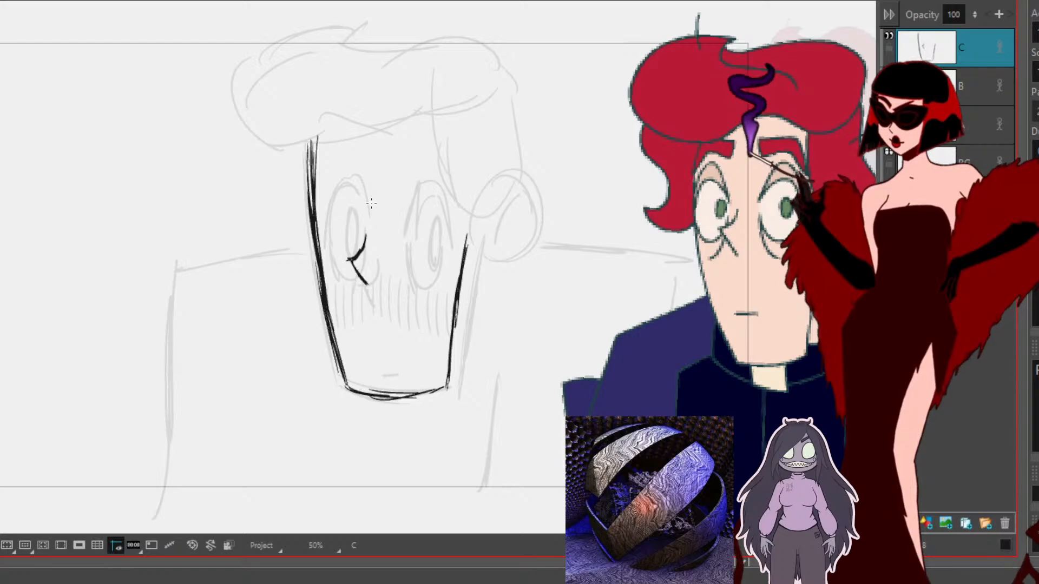
key("ctrl+z")
left_click_drag(349, 261, 368, 289)
Step: Outline the near eyebrow as a thick, worried shape slanting down toward the ear, and darken its edges
left_click_drag(382, 160, 382, 181)
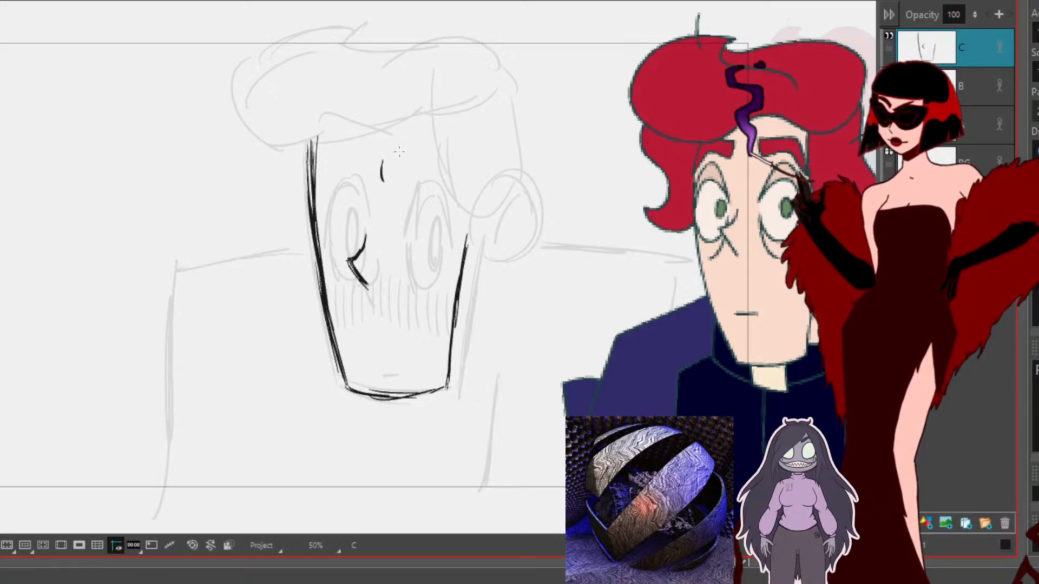
left_click_drag(385, 150, 388, 168)
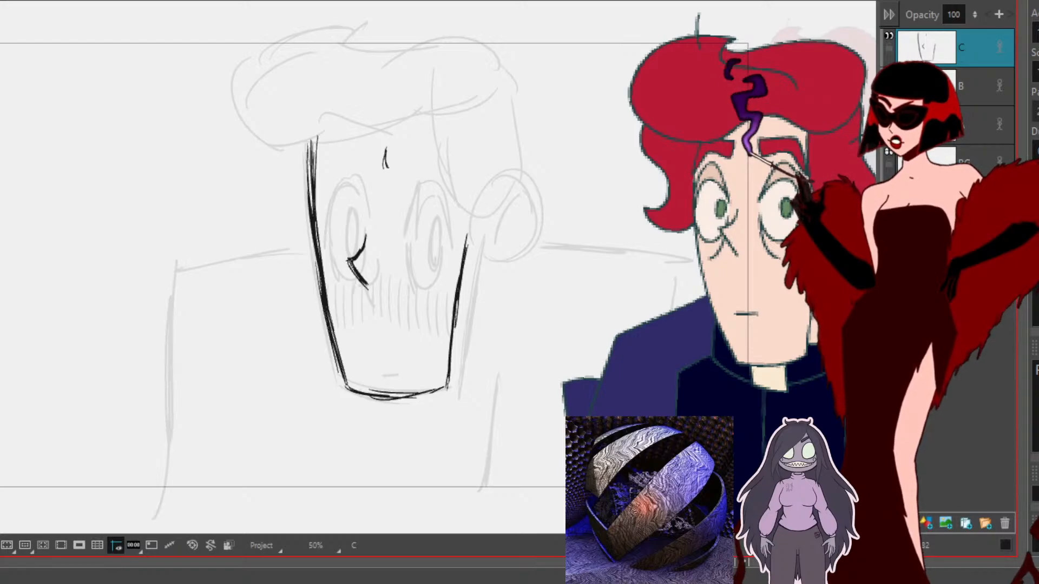
left_click_drag(386, 150, 389, 166)
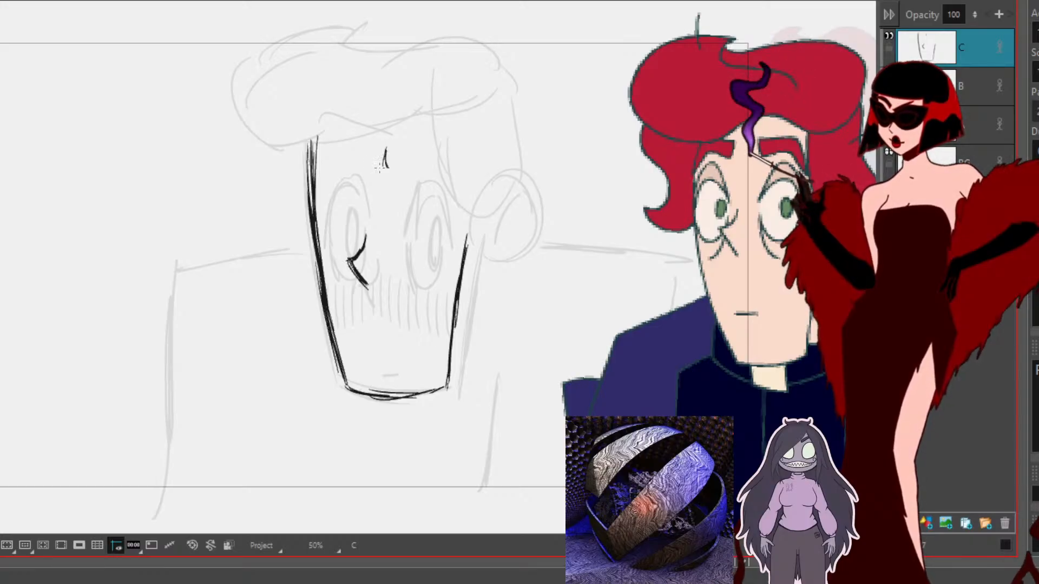
mouse_move(385, 148)
left_mouse_down()
mouse_move(407, 162)
mouse_move(389, 171)
mouse_move(438, 186)
mouse_move(419, 165)
mouse_move(445, 183)
left_mouse_up()
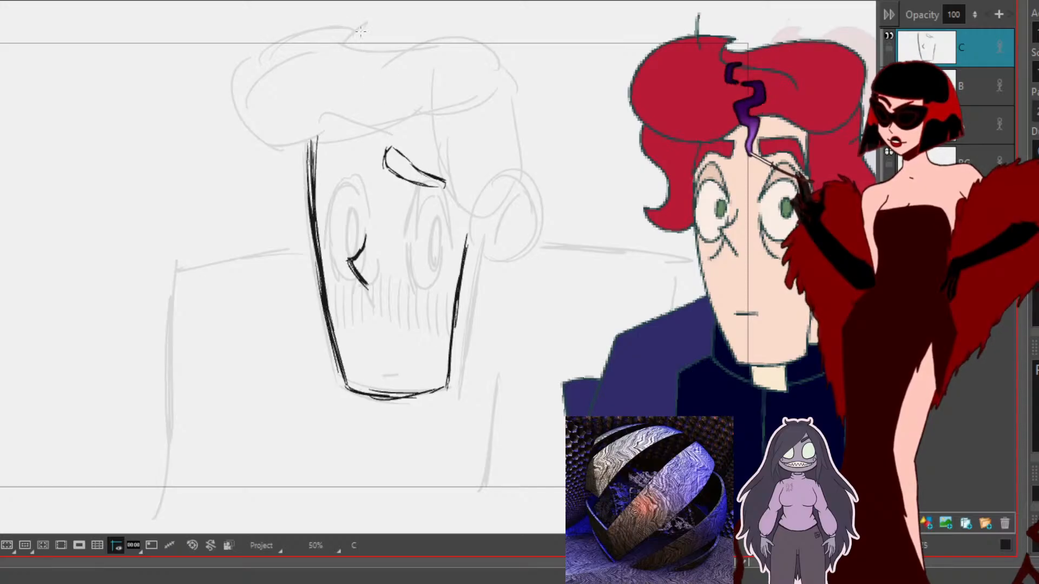
mouse_move(390, 140)
left_mouse_down()
mouse_move(382, 171)
mouse_move(421, 155)
mouse_move(392, 142)
mouse_move(418, 169)
mouse_move(386, 171)
mouse_move(416, 187)
mouse_move(435, 187)
left_mouse_up()
left_click_drag(445, 181, 445, 182)
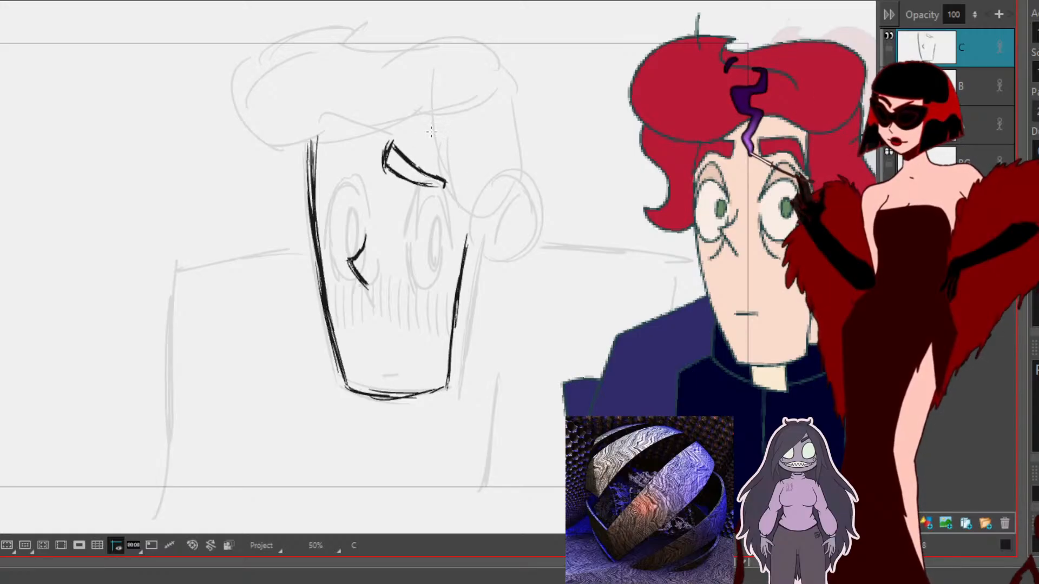
left_click_drag(419, 184, 445, 183)
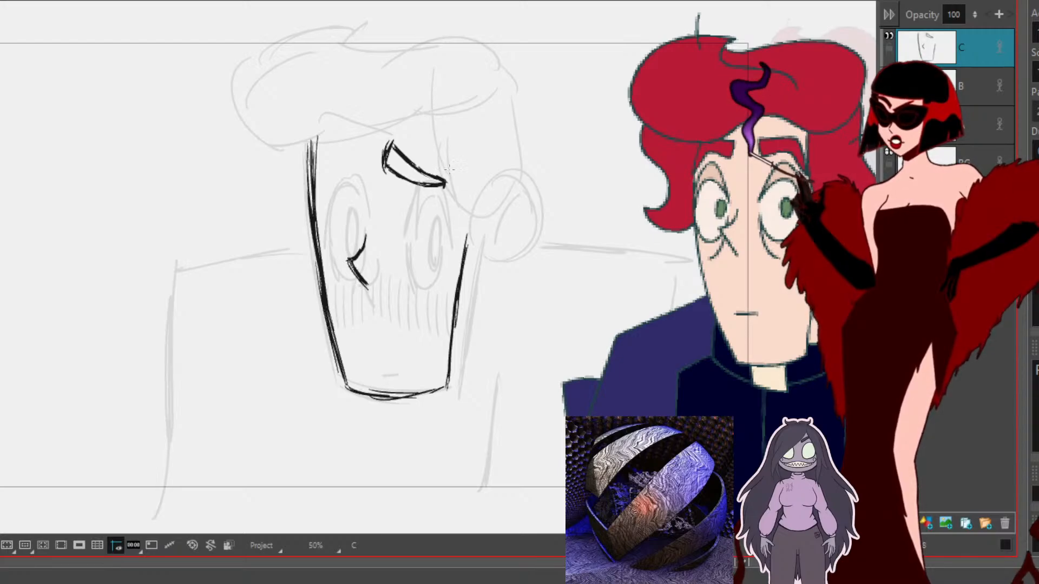
left_click_drag(391, 144, 381, 171)
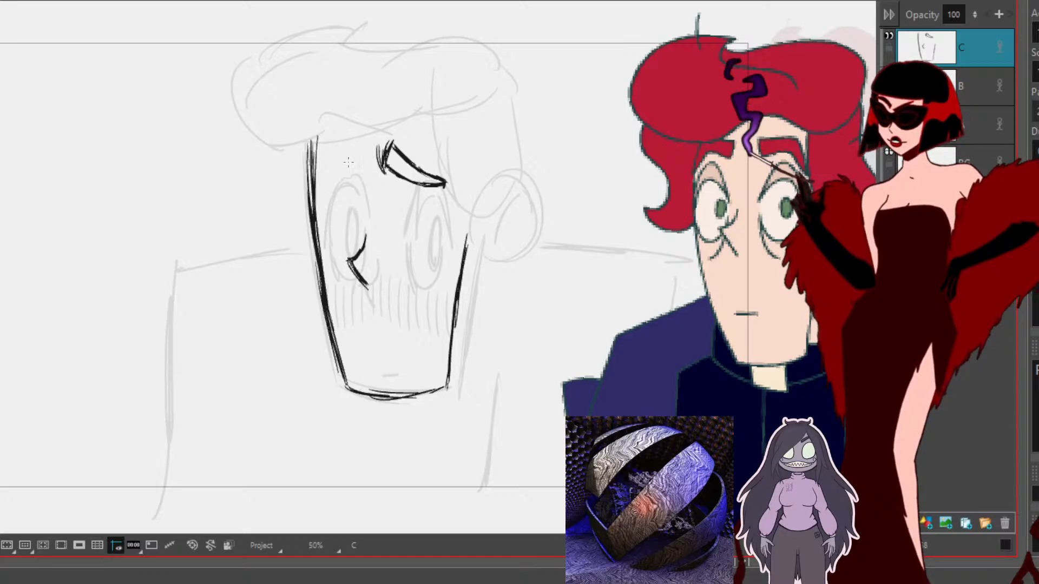
Step: Outline the far eyebrow slanting down to the face edge to mirror the worried near brow, replacing its first version
mouse_move(354, 149)
left_mouse_down()
mouse_move(355, 171)
mouse_move(330, 173)
mouse_move(323, 187)
left_mouse_up()
left_click_drag(340, 162, 316, 199)
left_click_drag(355, 165, 326, 199)
left_click_drag(354, 171, 318, 199)
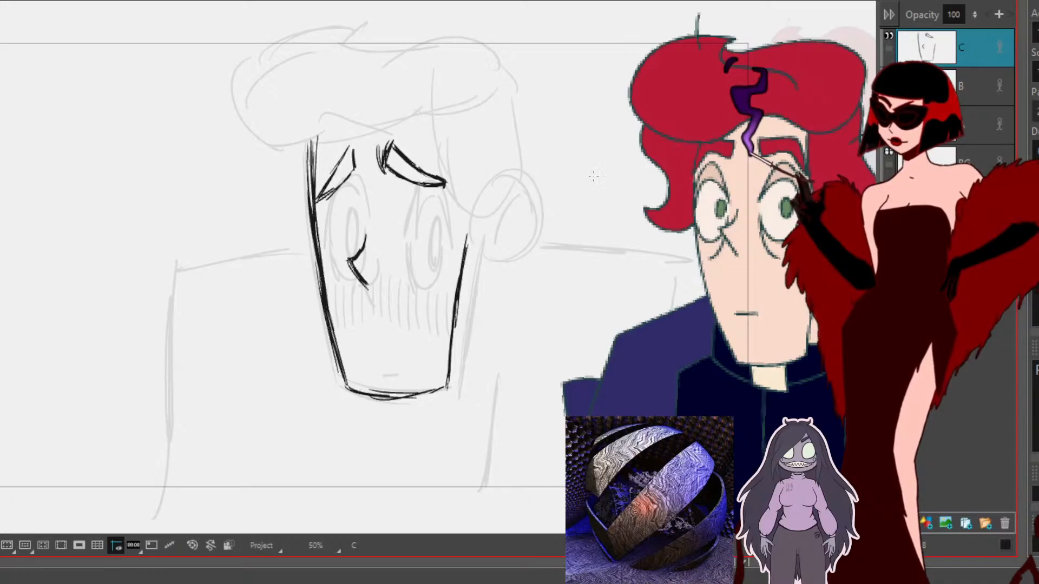
mouse_move(363, 167)
left_mouse_down()
mouse_move(326, 162)
mouse_move(322, 195)
mouse_move(360, 148)
mouse_move(350, 177)
left_mouse_up()
key("Delete")
left_click_drag(360, 146, 324, 185)
left_click_drag(351, 155, 315, 191)
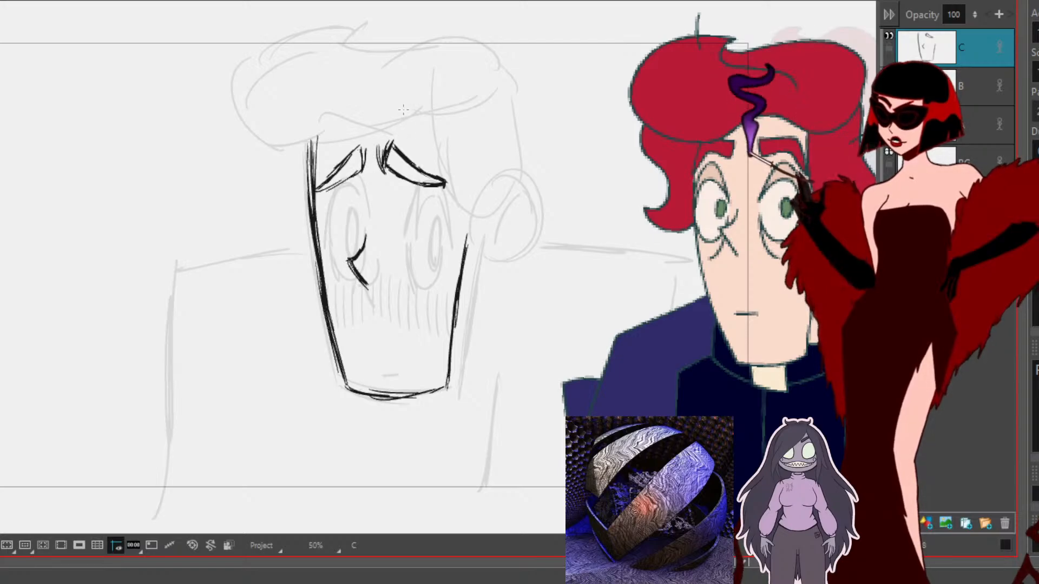
mouse_move(377, 176)
left_mouse_down()
mouse_move(341, 126)
mouse_move(364, 170)
left_mouse_up()
left_click(385, 194)
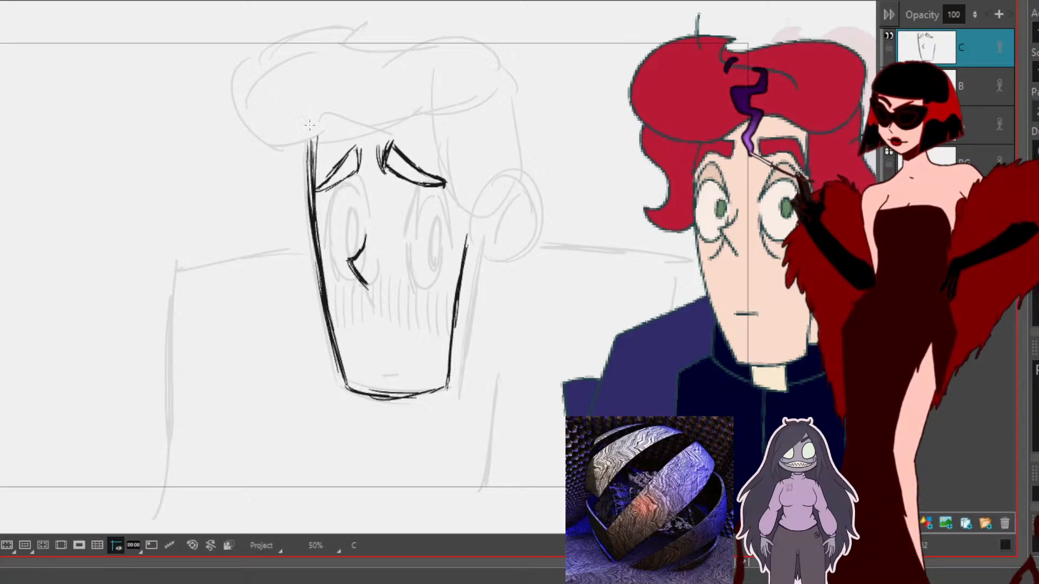
Step: Draw the arched upper eyelids of both eyes, with a second lid line under each arch
mouse_move(366, 228)
left_mouse_down()
mouse_move(347, 187)
mouse_move(332, 192)
mouse_move(327, 233)
left_mouse_up()
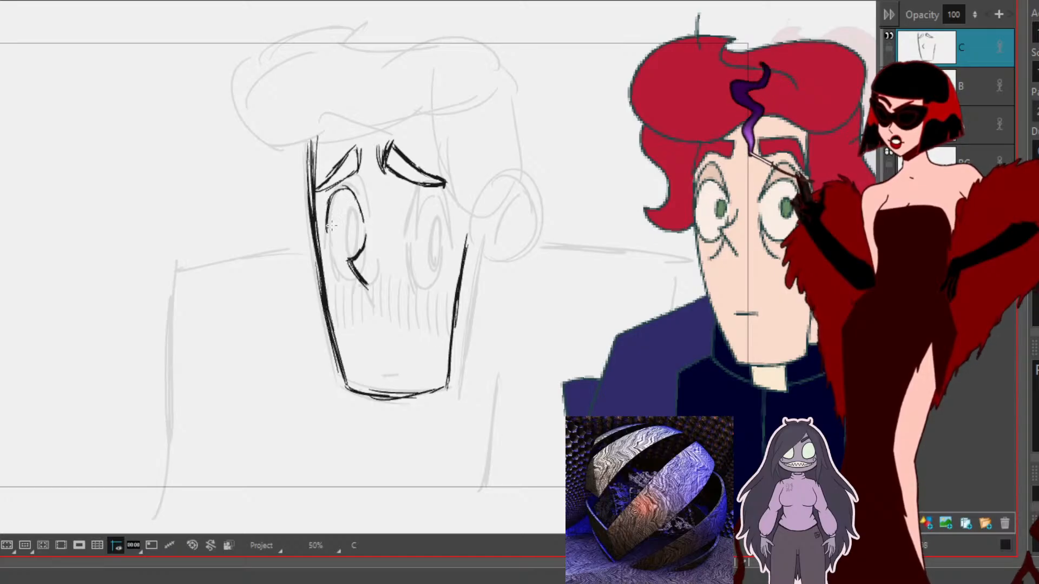
mouse_move(355, 197)
left_mouse_down()
mouse_move(336, 191)
mouse_move(365, 223)
mouse_move(342, 188)
left_mouse_up()
key("ctrl+z")
mouse_move(393, 191)
left_mouse_down()
mouse_move(382, 222)
mouse_move(383, 204)
mouse_move(383, 212)
mouse_move(401, 190)
mouse_move(421, 195)
mouse_move(439, 235)
left_mouse_up()
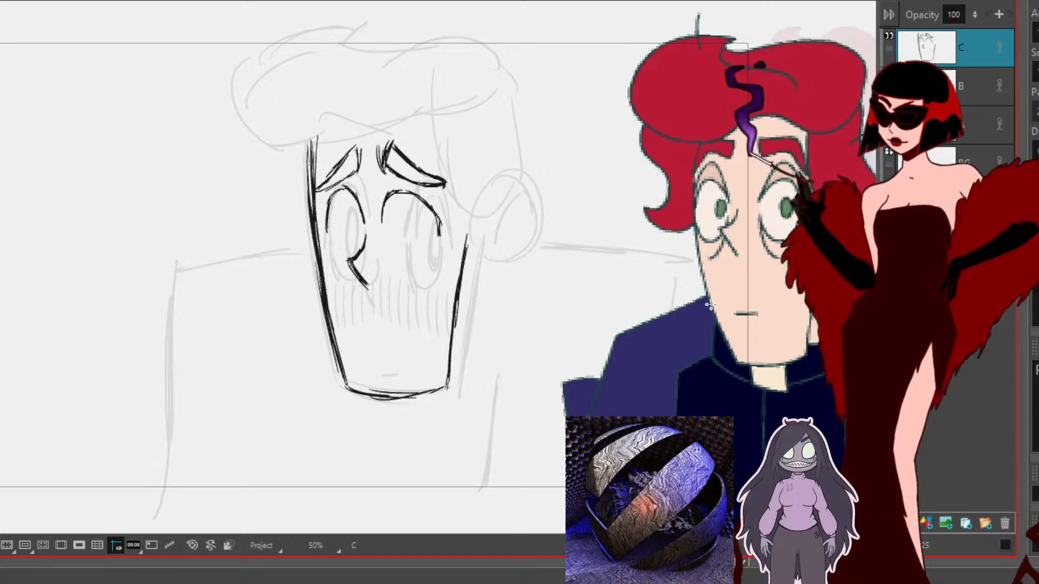
mouse_move(381, 223)
left_mouse_down()
mouse_move(417, 210)
mouse_move(439, 232)
left_mouse_up()
mouse_move(360, 207)
left_mouse_down()
mouse_move(323, 225)
mouse_move(357, 206)
left_mouse_up()
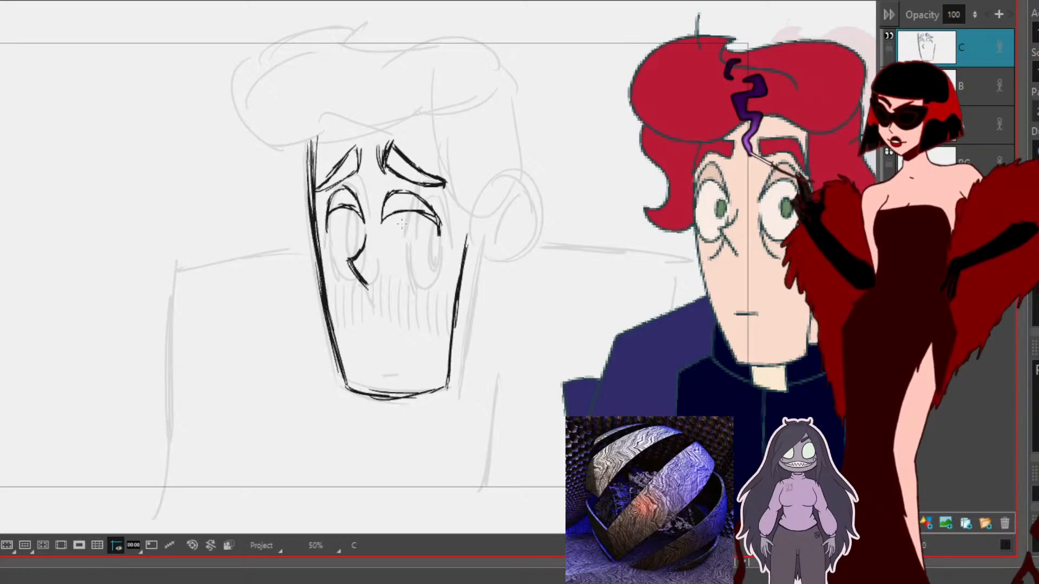
Step: Complete both eyes with lower curves and small oval pupils, and draw a small frowning mouth above the chin
mouse_move(389, 250)
left_mouse_down()
mouse_move(416, 276)
mouse_move(431, 251)
left_mouse_up()
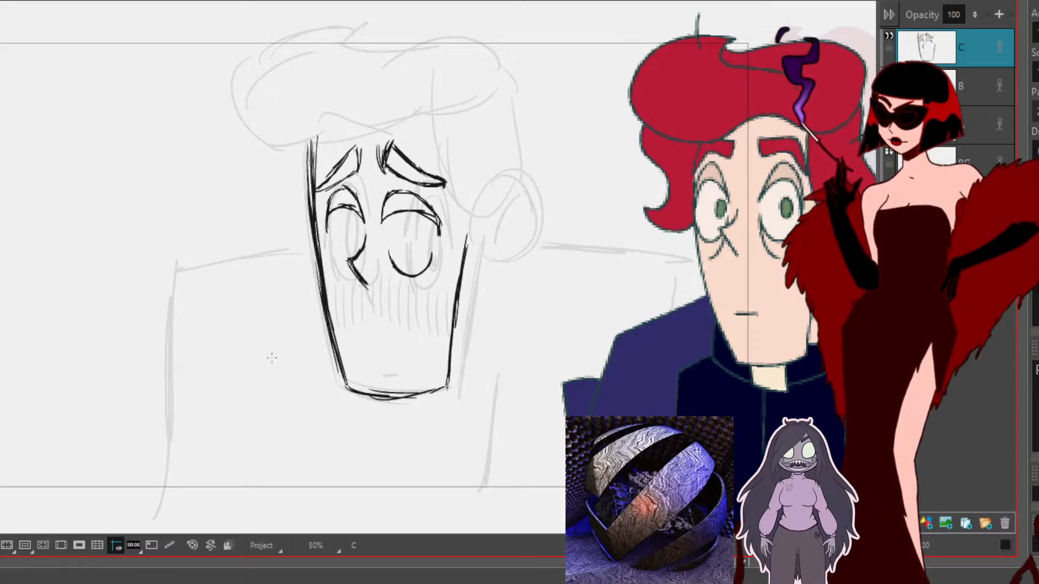
mouse_move(351, 273)
left_mouse_down()
mouse_move(331, 252)
mouse_move(342, 271)
mouse_move(352, 268)
left_mouse_up()
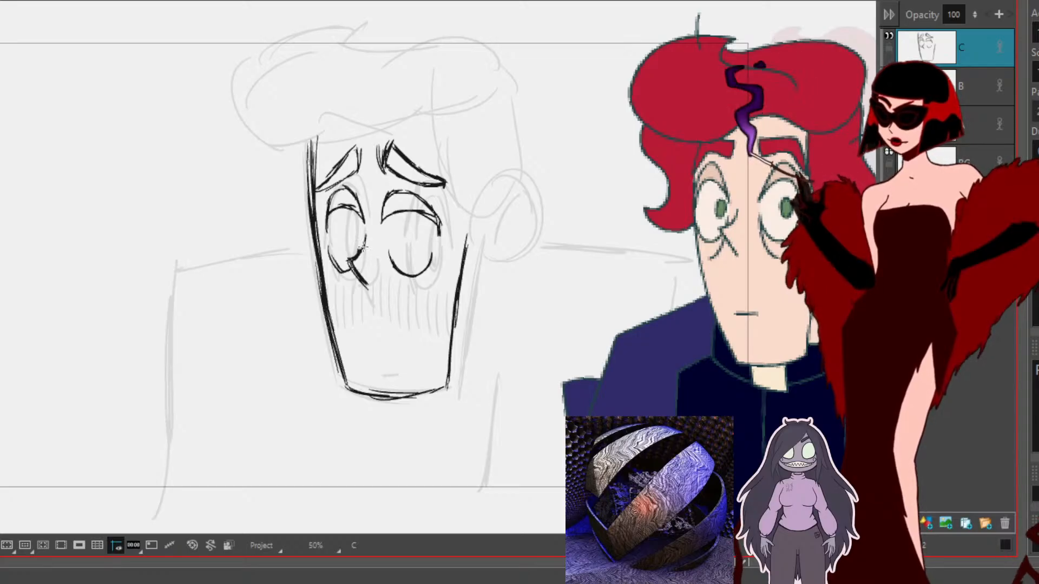
mouse_move(352, 226)
left_mouse_down()
mouse_move(352, 242)
mouse_move(413, 240)
mouse_move(405, 245)
mouse_move(410, 232)
left_mouse_up()
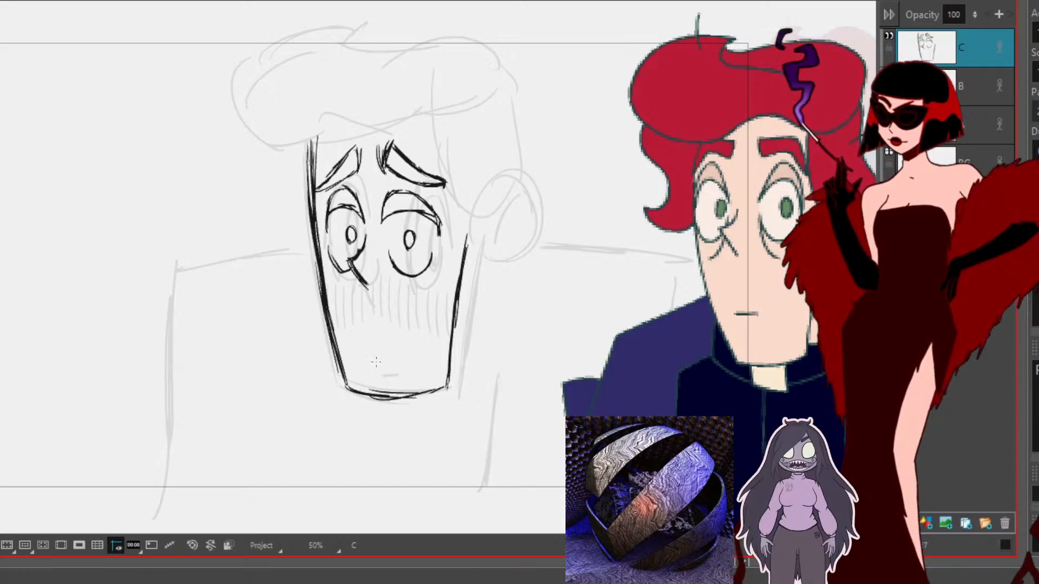
left_click_drag(370, 362, 392, 362)
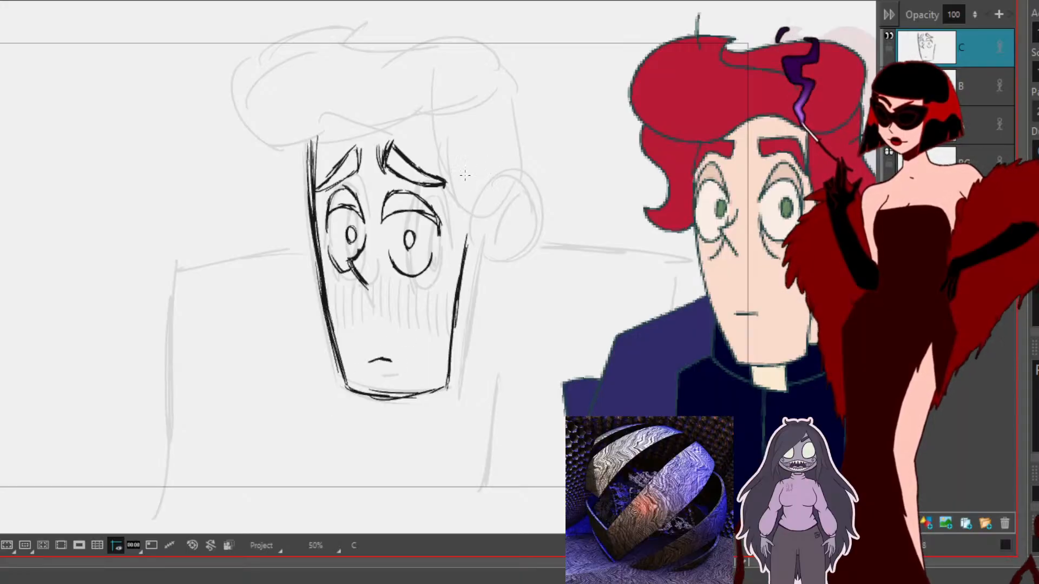
Step: Draw the rounded lock of side hair curving from the temple to above the ear
mouse_move(438, 127)
left_mouse_down()
mouse_move(459, 216)
mouse_move(447, 191)
mouse_move(456, 196)
mouse_move(449, 206)
mouse_move(464, 230)
left_mouse_up()
mouse_move(443, 191)
left_mouse_down()
mouse_move(465, 228)
mouse_move(527, 199)
mouse_move(499, 141)
mouse_move(500, 96)
mouse_move(520, 179)
left_mouse_up()
left_click_drag(496, 134, 527, 105)
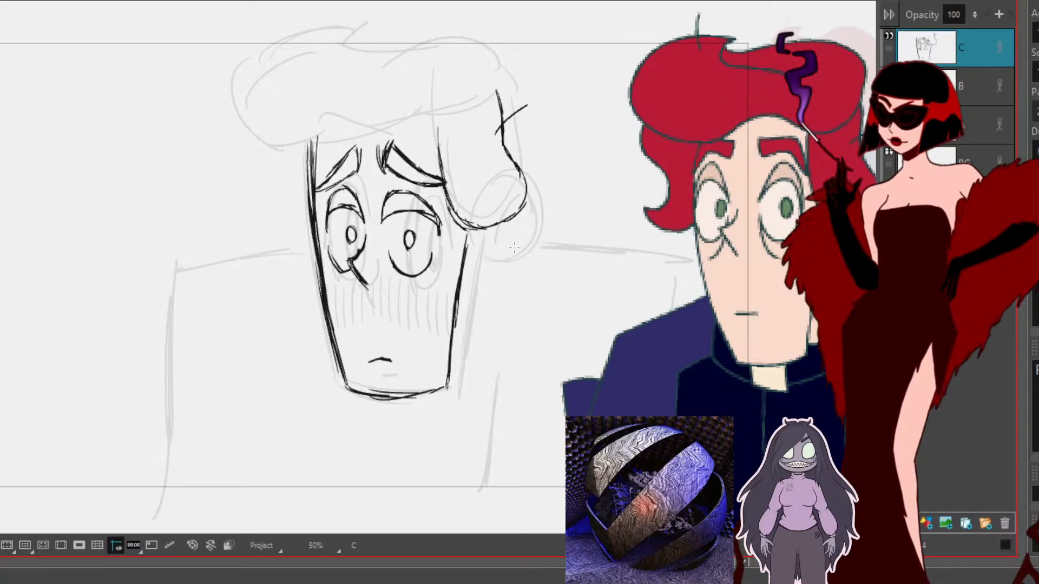
mouse_move(511, 222)
left_mouse_down()
mouse_move(504, 258)
mouse_move(466, 271)
mouse_move(506, 262)
mouse_move(512, 220)
left_mouse_up()
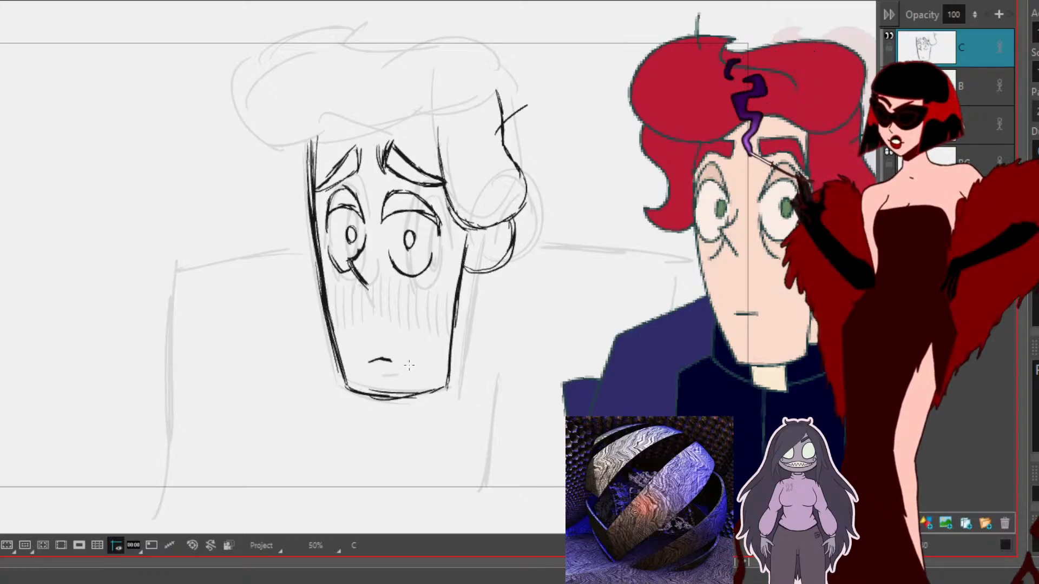
key("alt+s")
left_click_drag(526, 296, 483, 318)
key("Delete")
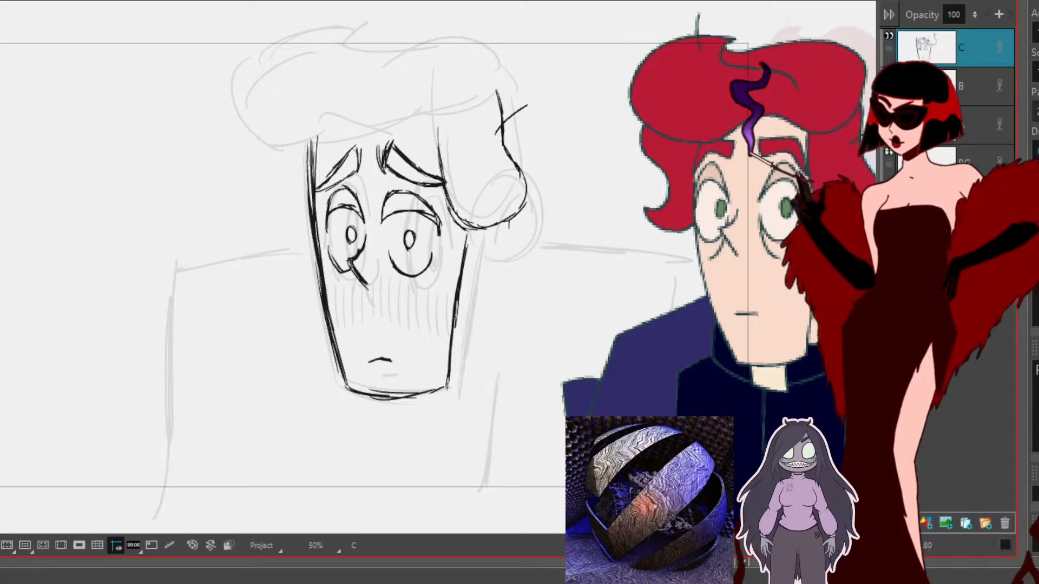
Step: Draw the rounded ear against the face edge, directly under the side hair lock
mouse_move(483, 227)
left_mouse_down()
mouse_move(504, 272)
mouse_move(490, 284)
mouse_move(463, 272)
mouse_move(472, 286)
mouse_move(463, 284)
mouse_move(499, 278)
mouse_move(509, 246)
mouse_move(484, 224)
left_mouse_up()
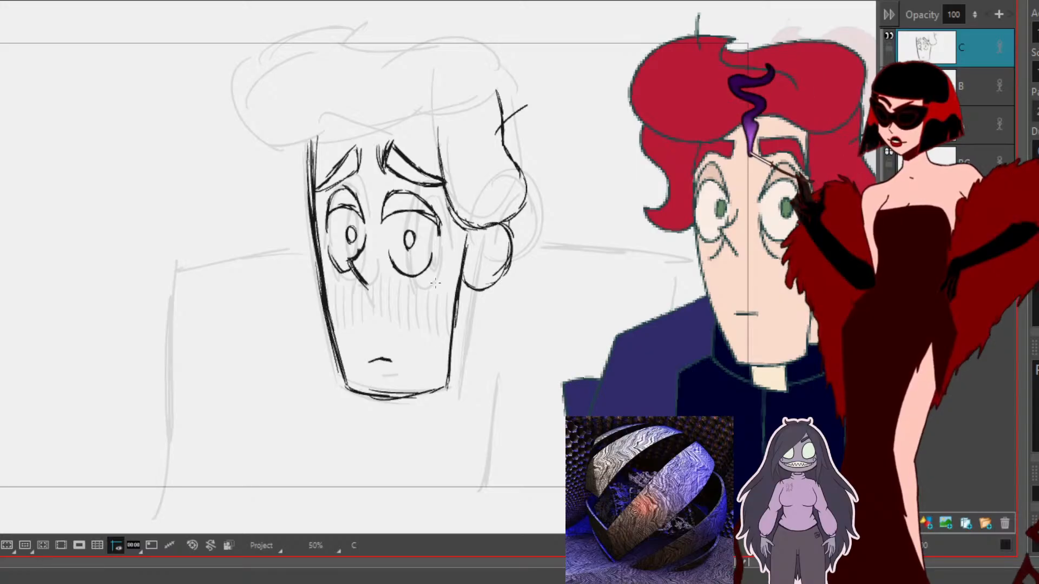
mouse_move(502, 242)
left_mouse_down()
mouse_move(465, 257)
mouse_move(480, 244)
mouse_move(482, 291)
mouse_move(506, 275)
mouse_move(512, 246)
left_mouse_up()
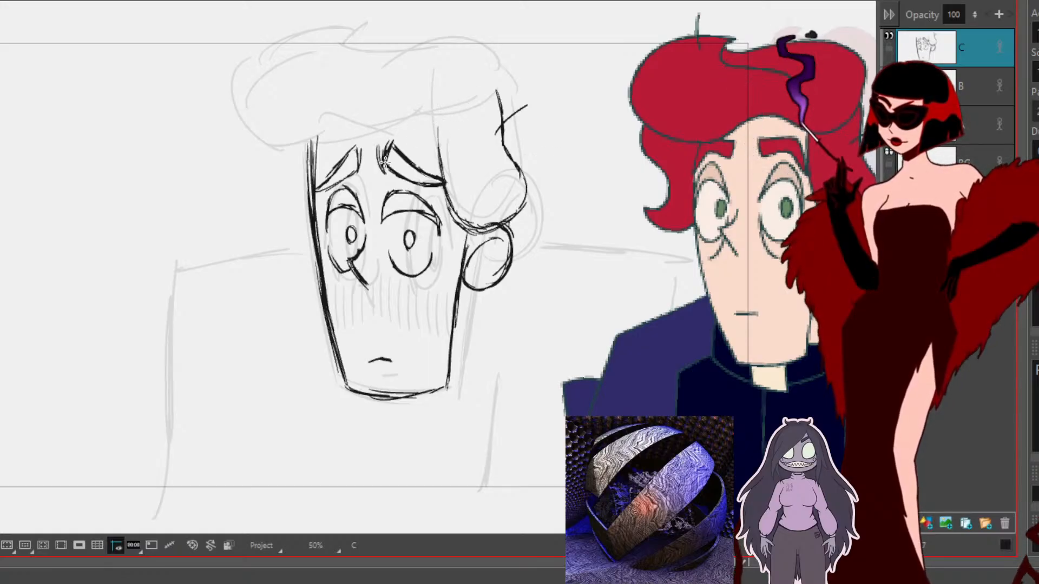
Step: Outline the voluminous swept-up hair on top of the head, with its curled tip and rounded back section
mouse_move(446, 125)
left_mouse_down()
mouse_move(387, 117)
mouse_move(328, 149)
mouse_move(283, 153)
mouse_move(243, 79)
mouse_move(253, 39)
mouse_move(347, 12)
mouse_move(368, 17)
mouse_move(353, 48)
mouse_move(435, 53)
mouse_move(450, 76)
left_mouse_up()
mouse_move(451, 69)
left_mouse_down()
mouse_move(402, 43)
mouse_move(370, 53)
mouse_move(383, 21)
left_mouse_up()
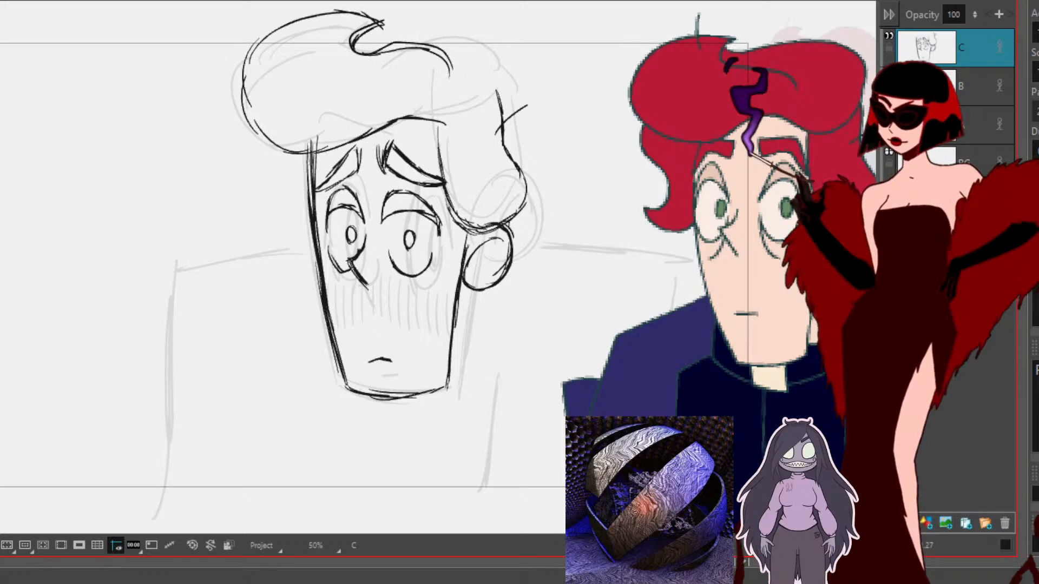
mouse_move(379, 22)
left_mouse_down()
mouse_move(269, 33)
mouse_move(244, 125)
mouse_move(273, 145)
mouse_move(357, 138)
left_mouse_up()
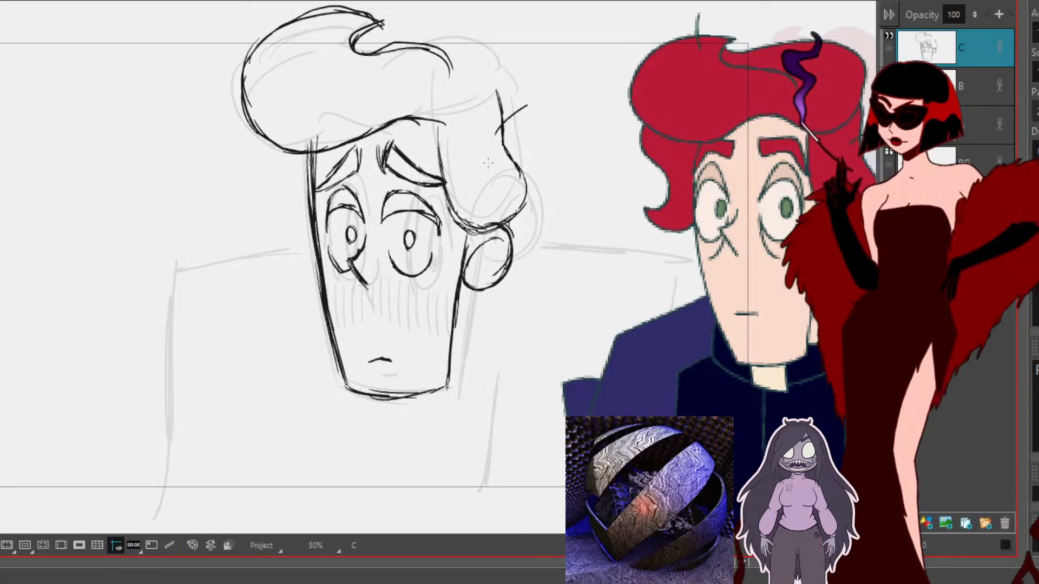
mouse_move(491, 112)
left_mouse_down()
mouse_move(515, 84)
mouse_move(500, 53)
mouse_move(458, 39)
mouse_move(431, 48)
mouse_move(515, 59)
left_mouse_up()
left_click_drag(502, 55, 504, 108)
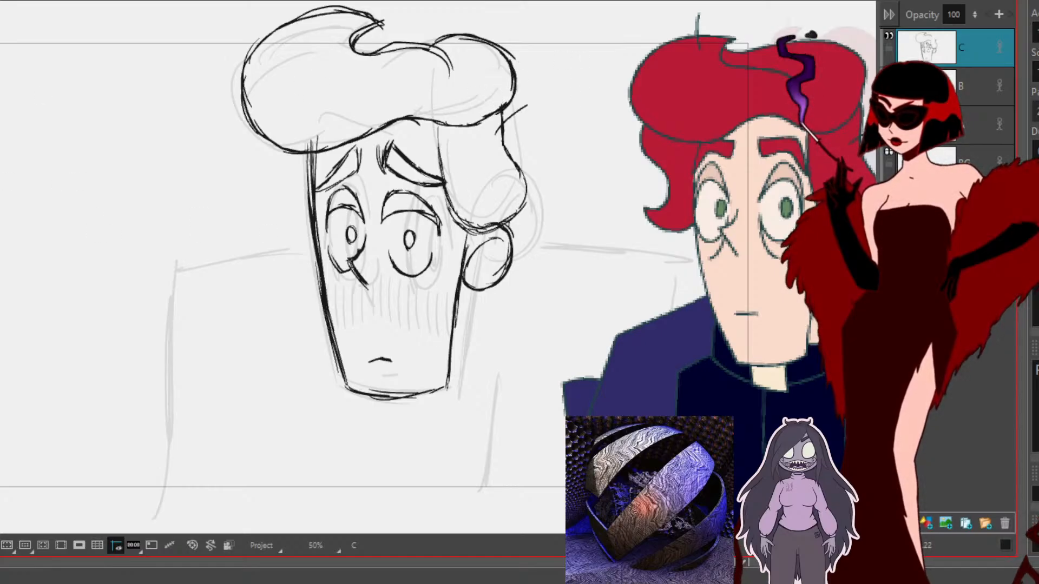
Step: Add a stray strand sticking up from the top of the hair and small bag lines under both eyes
left_click_drag(291, 11, 301, 48)
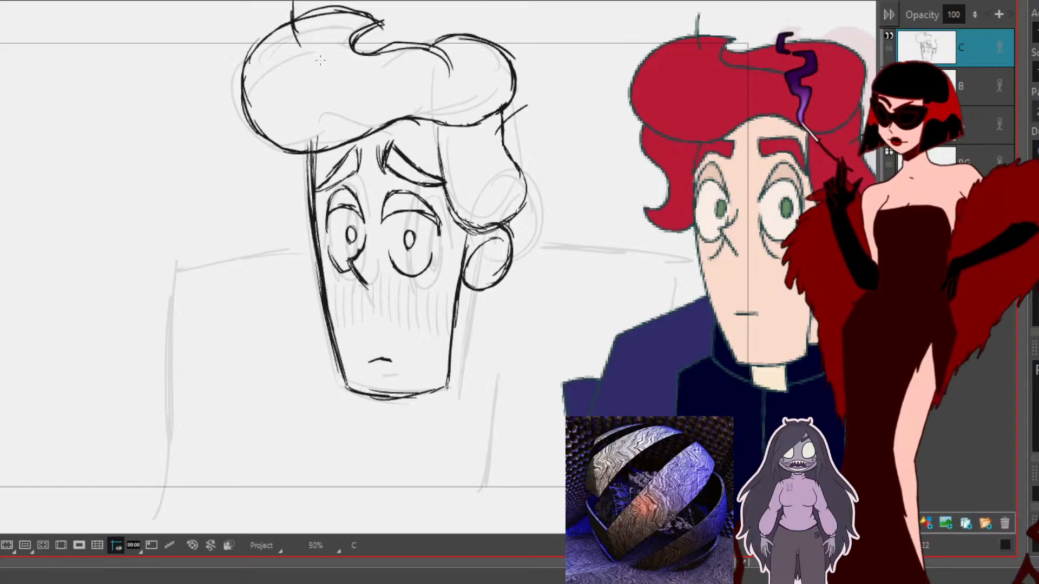
mouse_move(392, 255)
left_mouse_down()
mouse_move(396, 282)
mouse_move(425, 278)
left_mouse_up()
left_click_drag(347, 266, 358, 291)
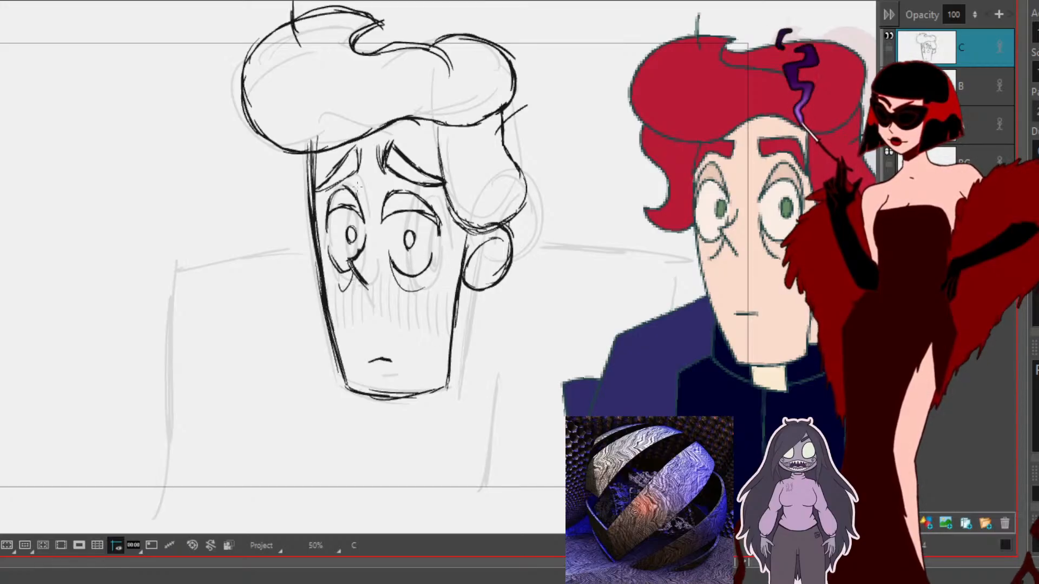
Step: Select both eyes with their eyebrows and the nose, and scale them down slightly within the face
mouse_move(383, 202)
left_mouse_down()
mouse_move(401, 299)
mouse_move(438, 262)
mouse_move(438, 214)
mouse_move(434, 158)
mouse_move(392, 136)
mouse_move(374, 181)
mouse_move(381, 219)
left_mouse_up()
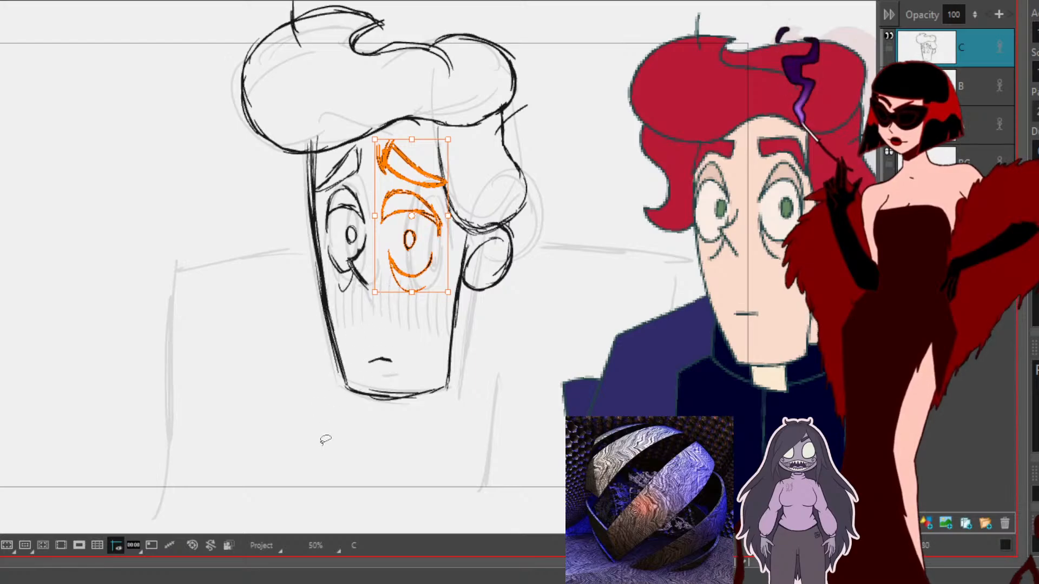
left_click(378, 479)
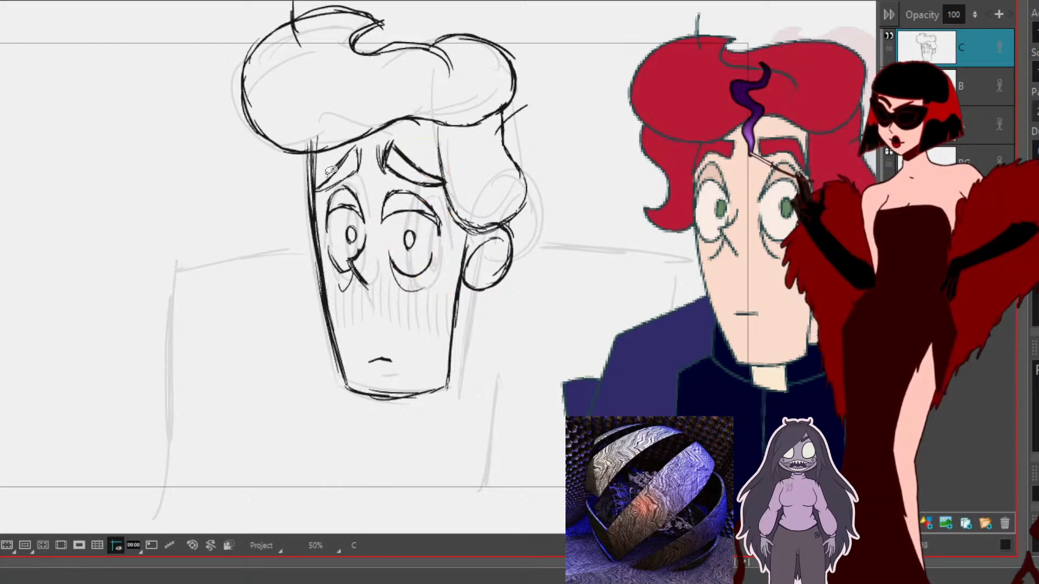
mouse_move(327, 173)
left_mouse_down()
mouse_move(371, 315)
mouse_move(430, 303)
mouse_move(442, 270)
mouse_move(440, 195)
mouse_move(403, 135)
mouse_move(327, 172)
left_mouse_up()
left_click_drag(448, 298, 442, 290)
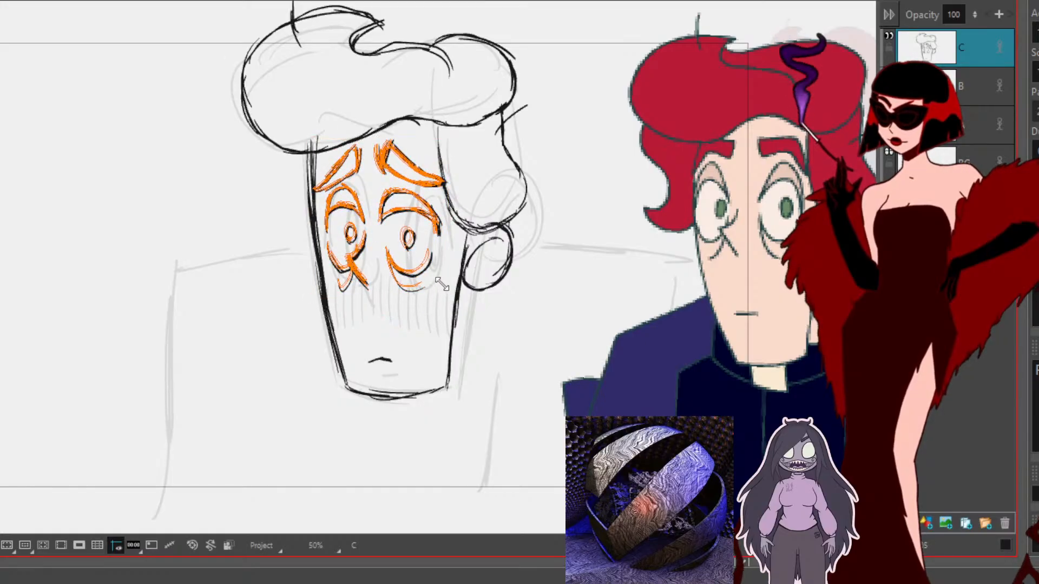
mouse_move(420, 210)
left_mouse_down()
mouse_move(441, 314)
mouse_move(436, 172)
mouse_move(376, 163)
mouse_move(371, 196)
mouse_move(407, 214)
left_mouse_up()
left_click(466, 453)
left_click(387, 479)
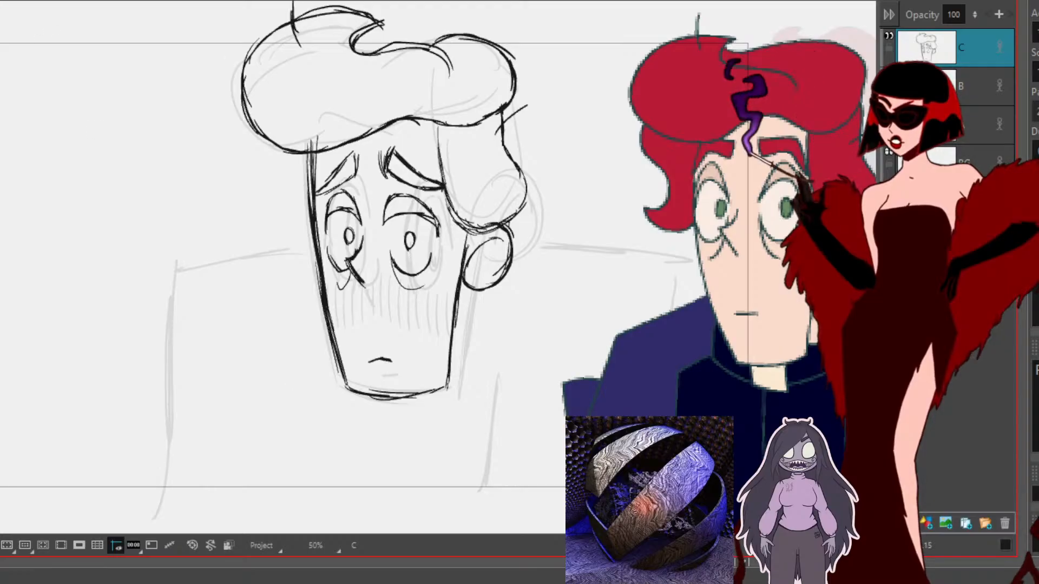
Step: Select the lower face lines with the chin and mouth, and raise them slightly to shorten the face
left_click_drag(492, 343, 487, 325)
left_click_drag(390, 404, 389, 395)
left_click(416, 445)
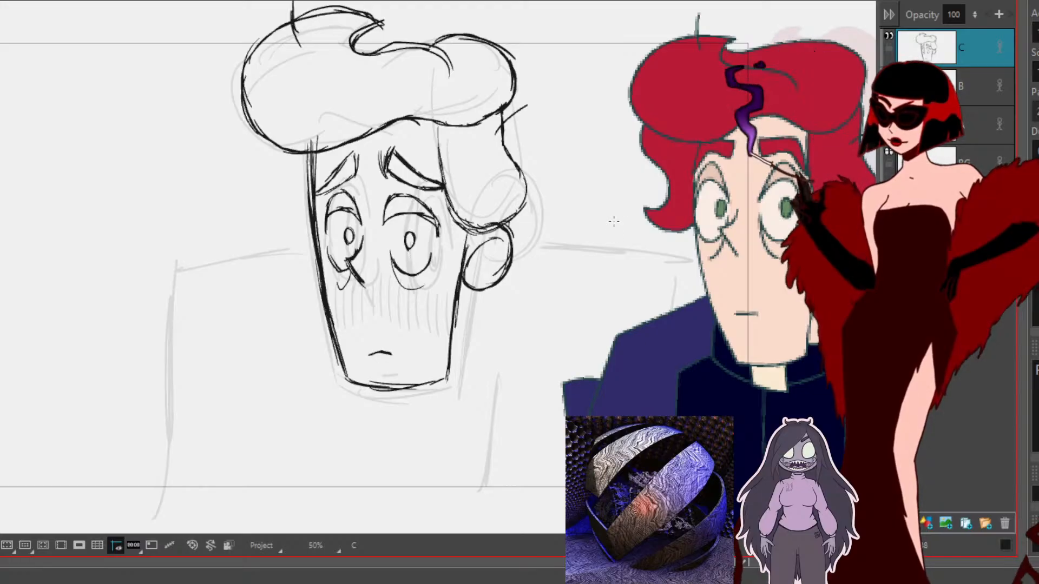
Step: Draw the curled tuft of hair flicking outward behind the neck, below the ear
left_click_drag(686, 413, 595, 372)
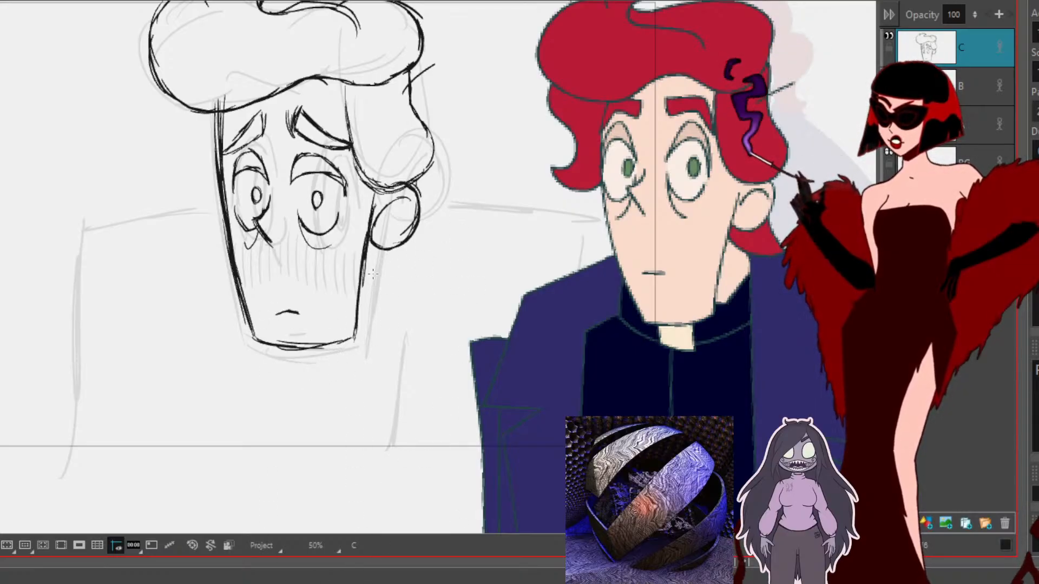
mouse_move(367, 273)
left_mouse_down()
mouse_move(419, 286)
mouse_move(449, 267)
mouse_move(406, 249)
mouse_move(447, 270)
mouse_move(415, 286)
mouse_move(361, 272)
mouse_move(394, 287)
mouse_move(433, 262)
left_mouse_up()
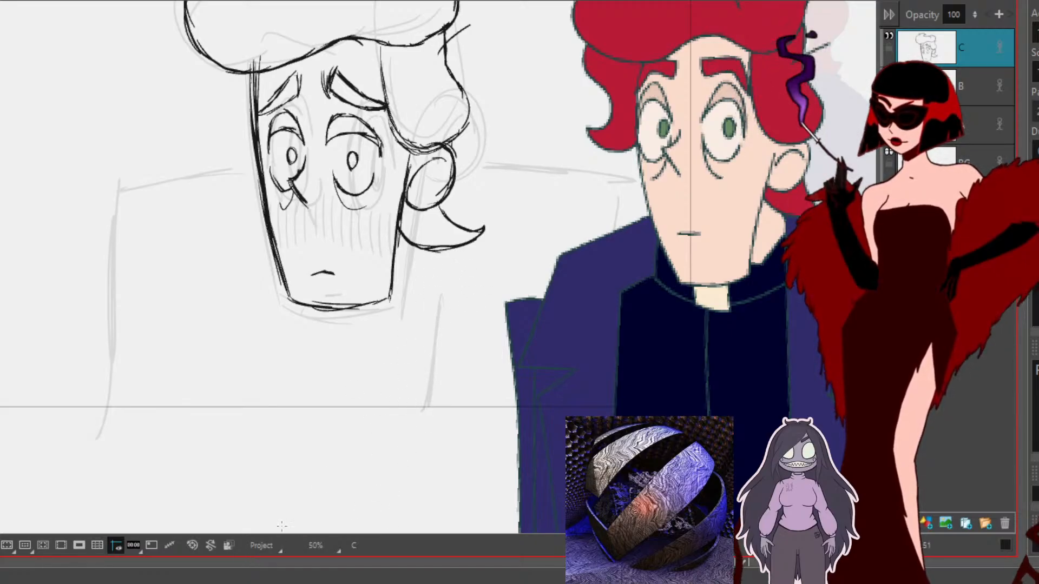
Step: Draw the coat's long front edge running down from the hair tuft, and the clerical collar around the neck beneath the jaw
left_click_drag(438, 250, 387, 533)
left_click_drag(432, 290, 378, 533)
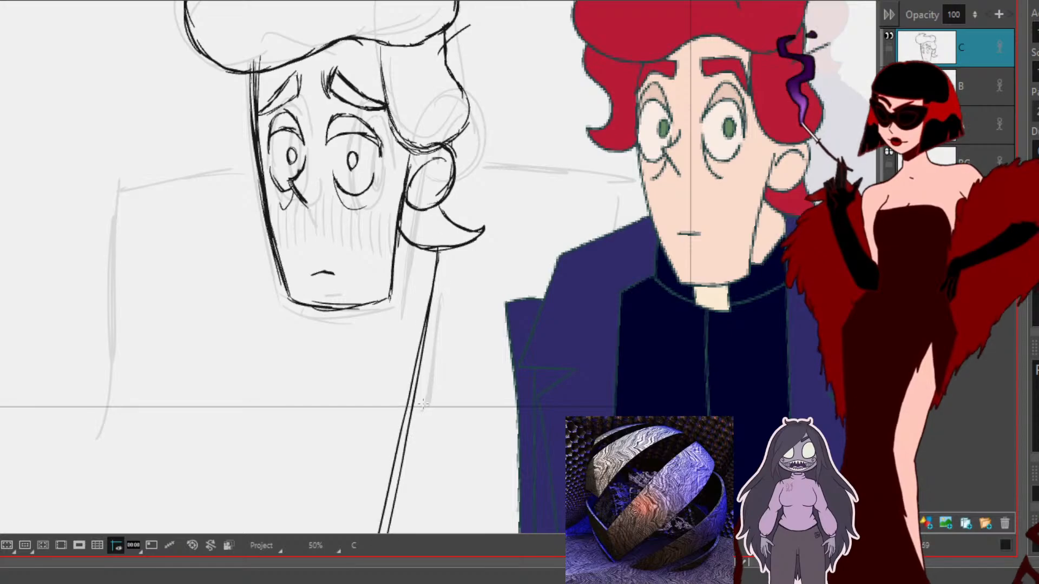
left_click_drag(476, 437, 575, 380)
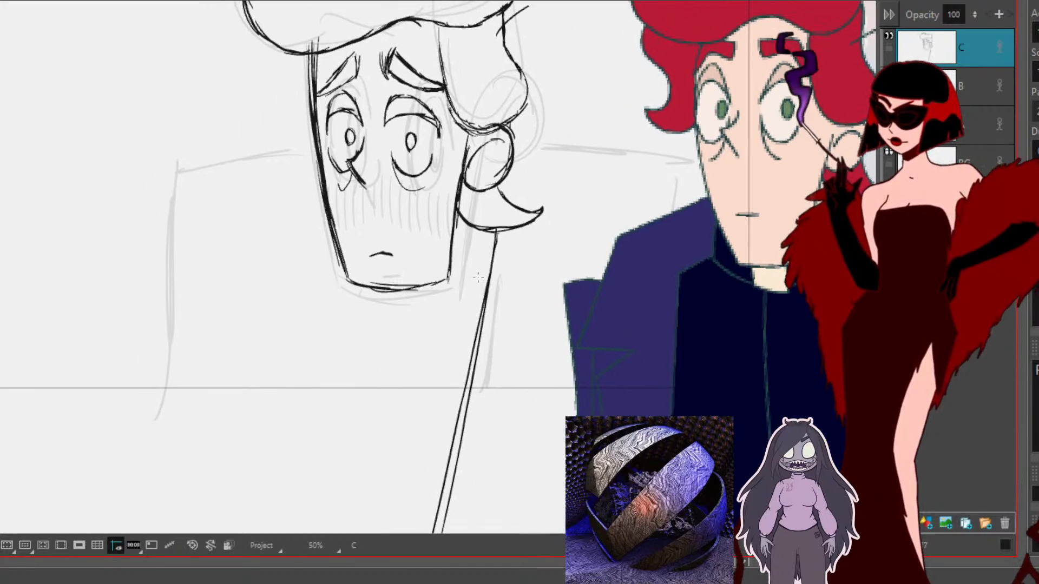
left_click_drag(475, 276, 501, 248)
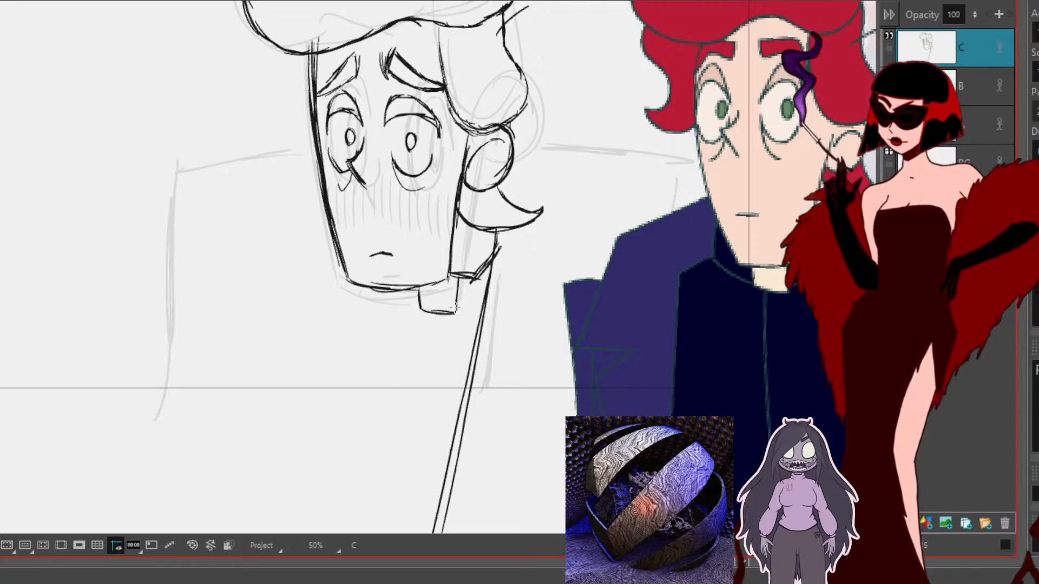
left_click_drag(458, 313, 465, 313)
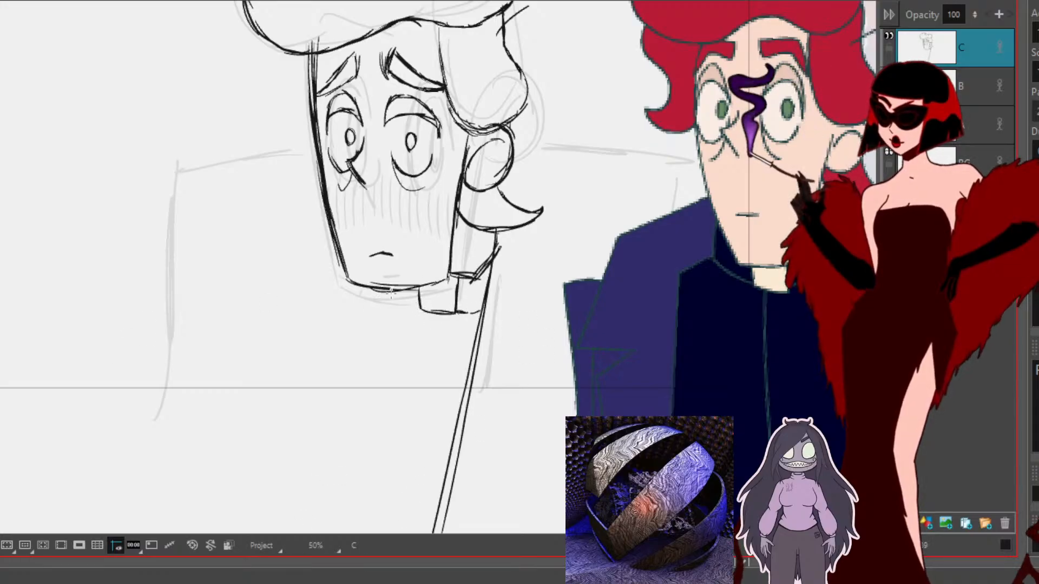
left_click_drag(386, 292, 420, 307)
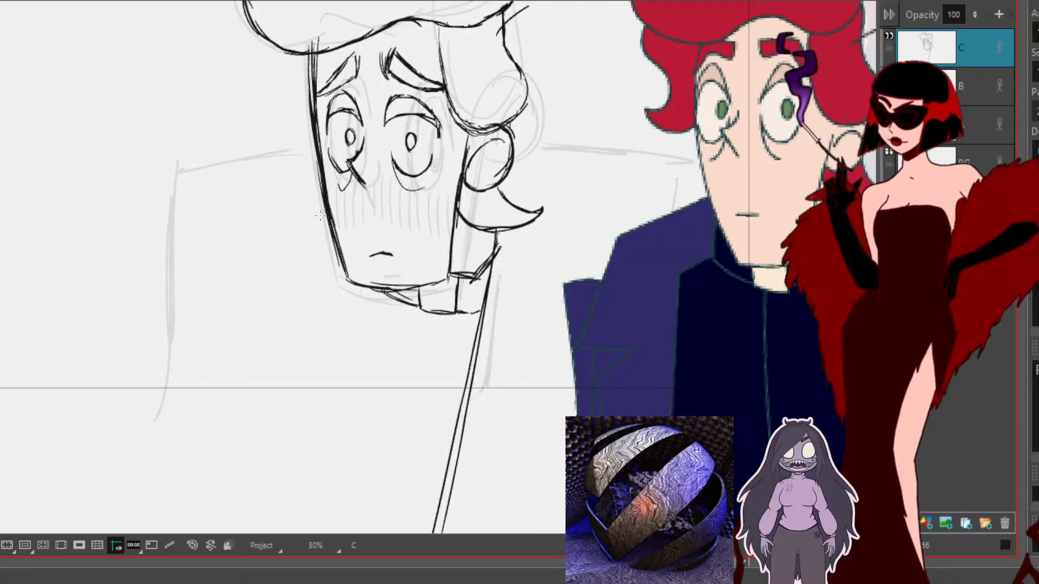
Step: Draw the sloping shoulder and upper arm on the side away from the ear, and the coat's inner front edge below the chin
mouse_move(325, 219)
left_mouse_down()
mouse_move(249, 258)
mouse_move(156, 386)
left_mouse_up()
left_click_drag(173, 323, 135, 443)
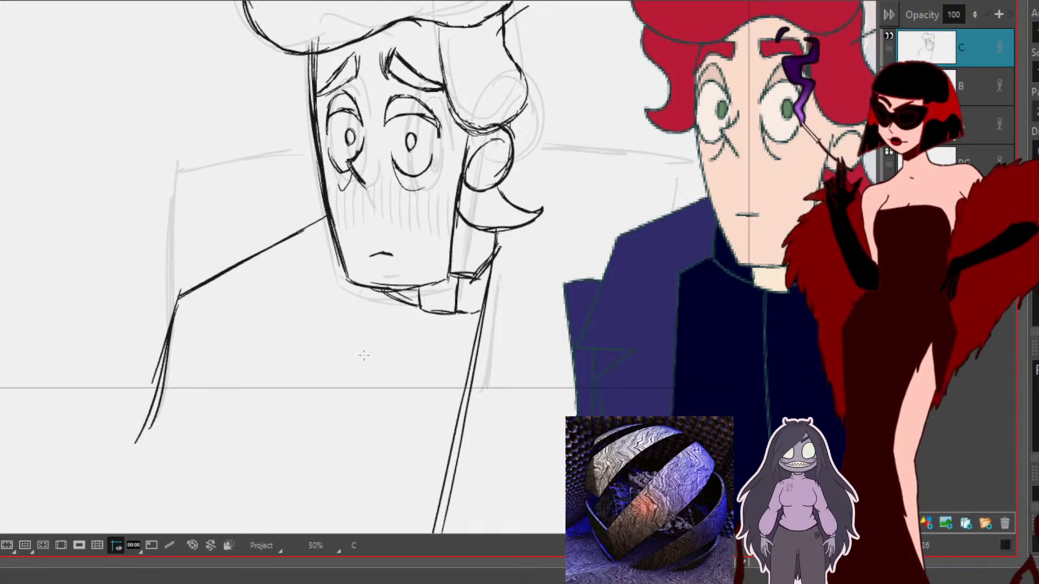
mouse_move(382, 302)
left_mouse_down()
mouse_move(343, 327)
mouse_move(340, 396)
left_mouse_up()
left_click_drag(349, 303, 334, 420)
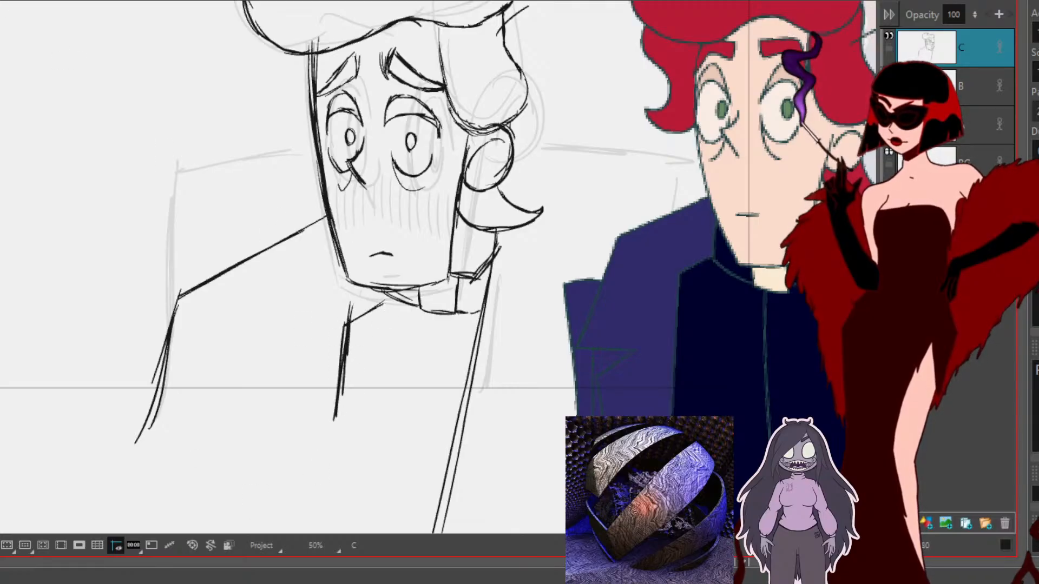
Step: Move the shoulder and upper arm lines on the side away from the ear closer to the neck, and add the sleeve outline outside them
mouse_move(230, 321)
left_mouse_down()
mouse_move(88, 399)
mouse_move(227, 325)
left_mouse_up()
left_click_drag(262, 255, 327, 249)
left_click(209, 196)
mouse_move(387, 208)
left_mouse_down()
mouse_move(354, 194)
mouse_move(370, 214)
left_mouse_up()
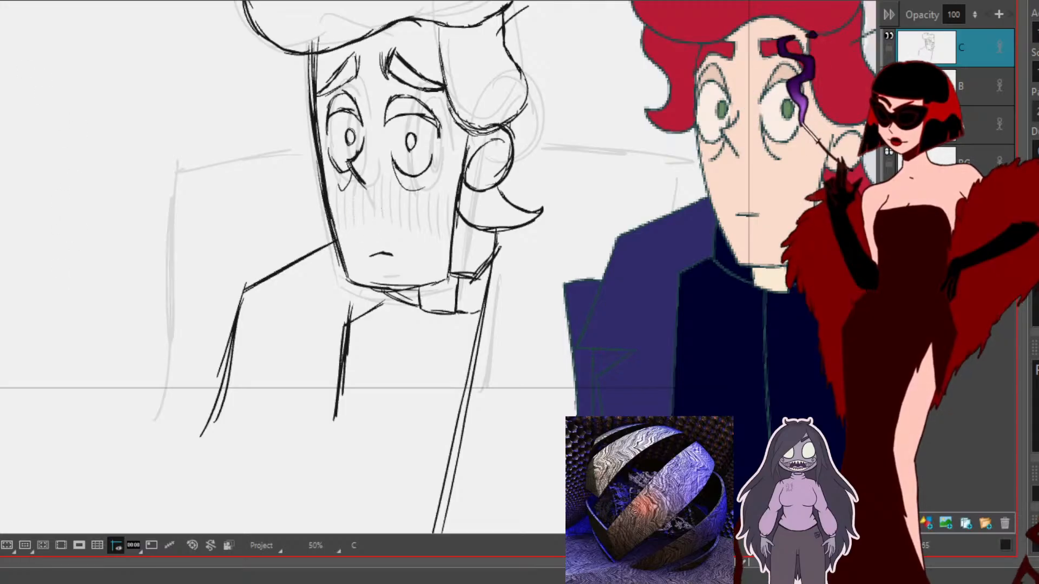
mouse_move(220, 349)
left_mouse_down()
mouse_move(174, 370)
mouse_move(170, 417)
left_mouse_up()
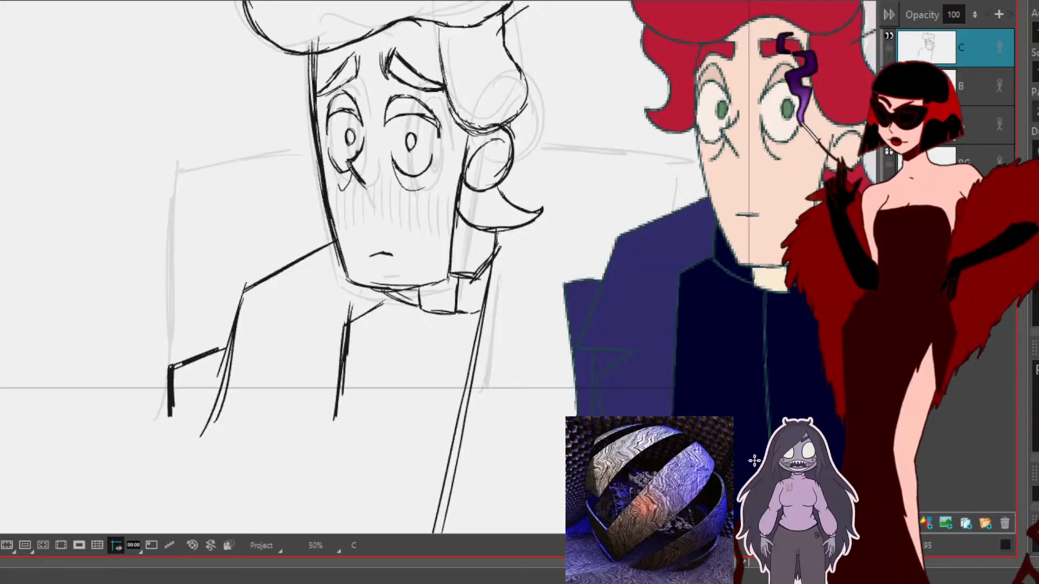
Step: Draw the shoulder on the ear side, sloping from behind the hair tuft, with the coat's side line and the sleeve extending outward
key("v")
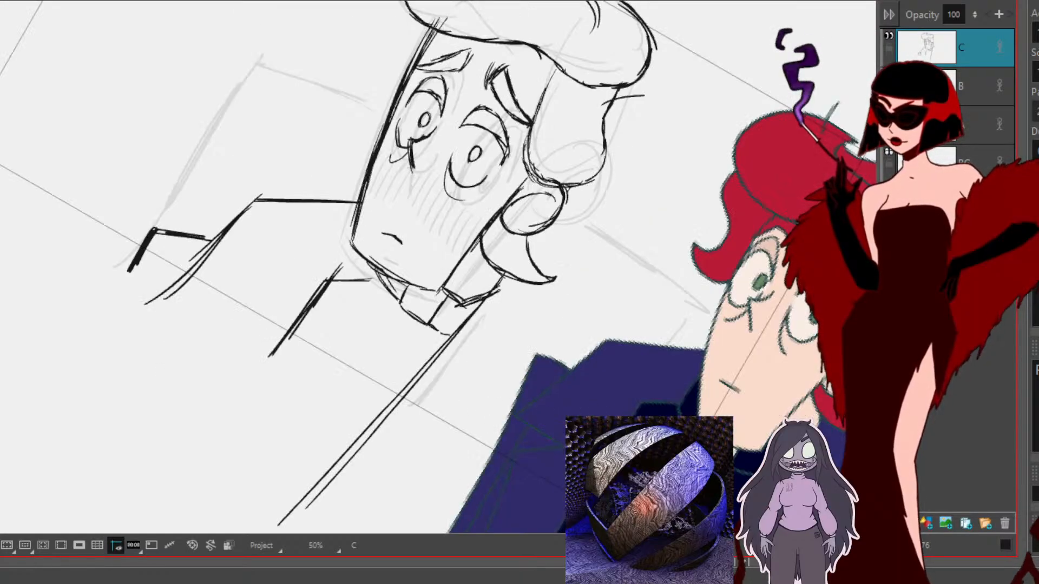
key("c")
left_click_drag(667, 448, 505, 385)
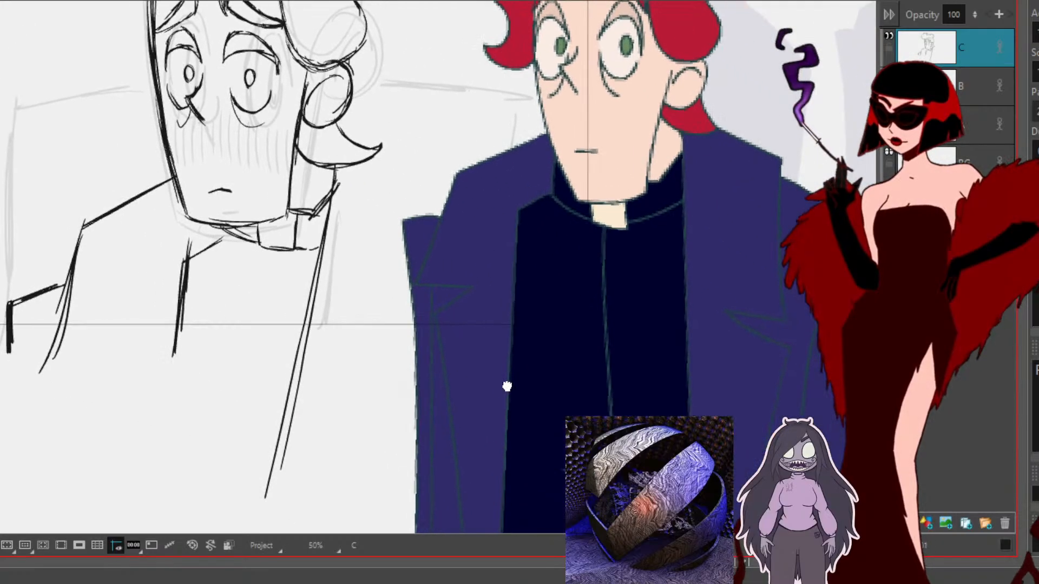
mouse_move(373, 162)
left_mouse_down()
mouse_move(436, 214)
mouse_move(424, 330)
left_mouse_up()
left_click_drag(426, 282, 433, 371)
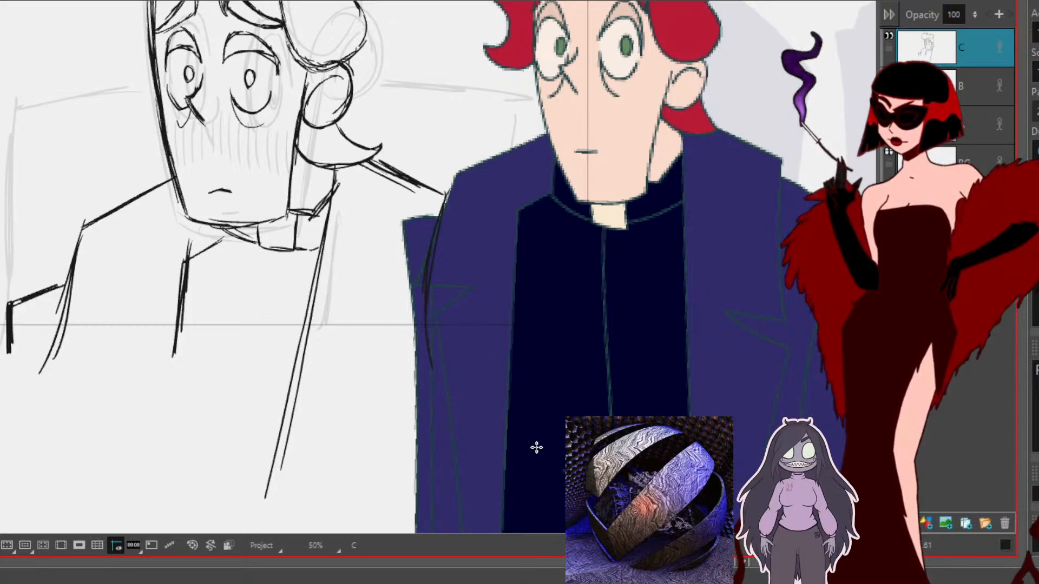
mouse_move(454, 215)
left_mouse_down()
mouse_move(491, 246)
mouse_move(537, 256)
left_mouse_up()
left_click_drag(518, 336, 559, 263)
left_click_drag(559, 263, 516, 313)
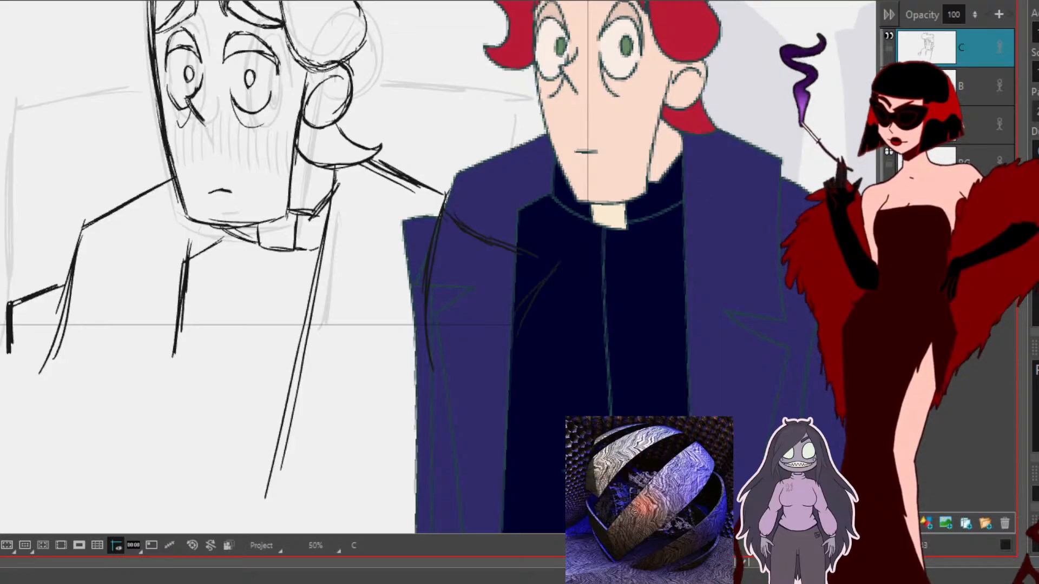
Step: Hide the turnaround reference on layer B and make layer C active again
left_click(931, 86)
left_click(889, 75)
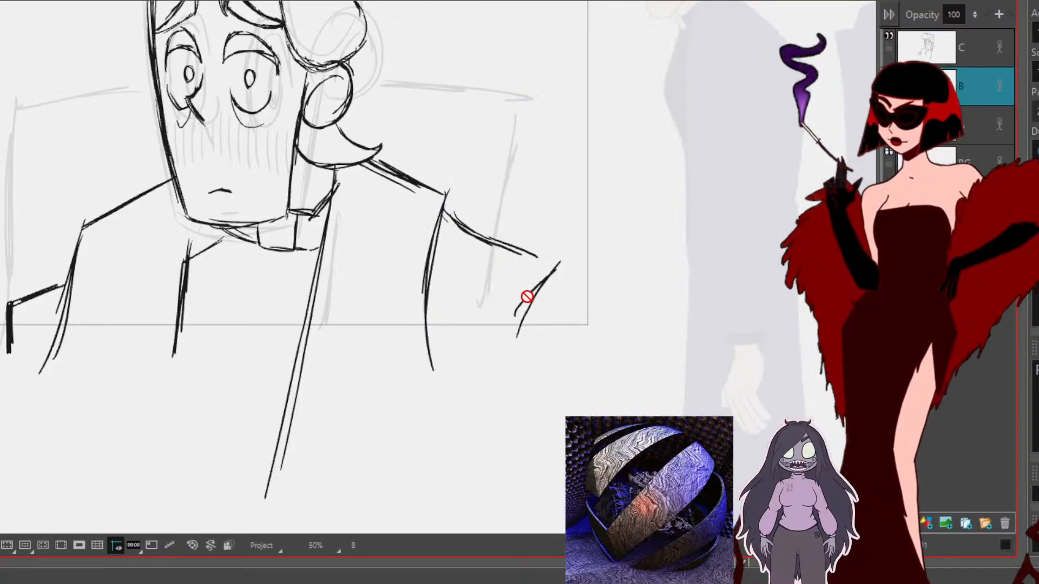
left_click(946, 57)
Step: Draw the rounded, bent sleeve outlines and fold strokes at the outer end of both arms
left_click_drag(640, 280, 762, 351)
left_click_drag(661, 330, 639, 385)
mouse_move(668, 330)
left_mouse_down()
mouse_move(683, 327)
mouse_move(722, 416)
left_mouse_up()
left_click_drag(709, 356, 740, 444)
left_click_drag(179, 358, 125, 368)
left_click_drag(124, 369, 125, 397)
left_click_drag(123, 345, 85, 414)
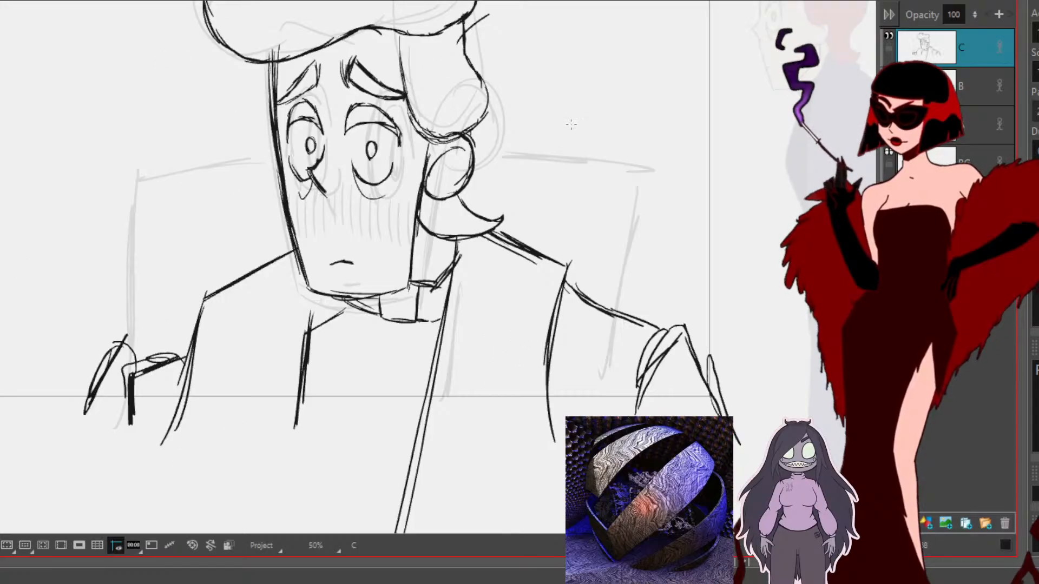
Step: Hide the rough sketch and copy the whole cleaned-up character drawing onto layer A of the next panel
left_click_drag(626, 231, 731, 300)
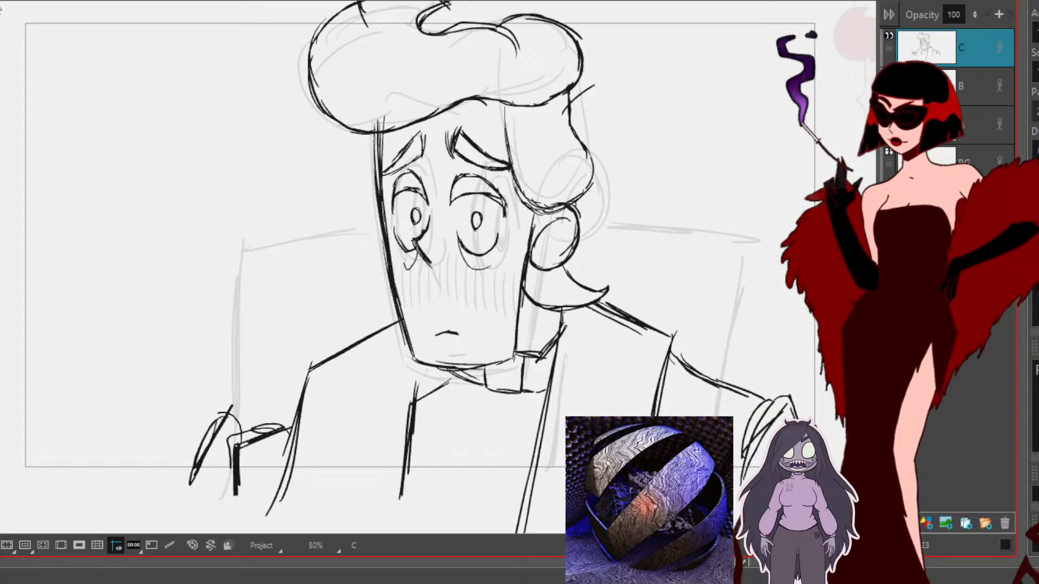
left_click(890, 74)
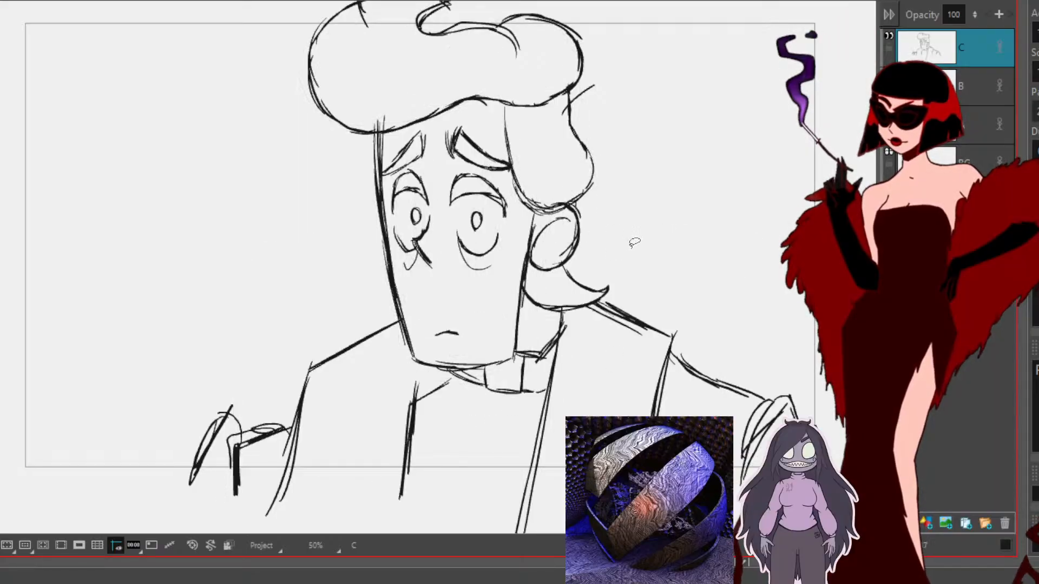
scroll(658, 244, "down", 2)
mouse_move(740, 269)
left_mouse_down()
mouse_move(232, 533)
mouse_move(730, 325)
left_mouse_up()
left_click(343, 317)
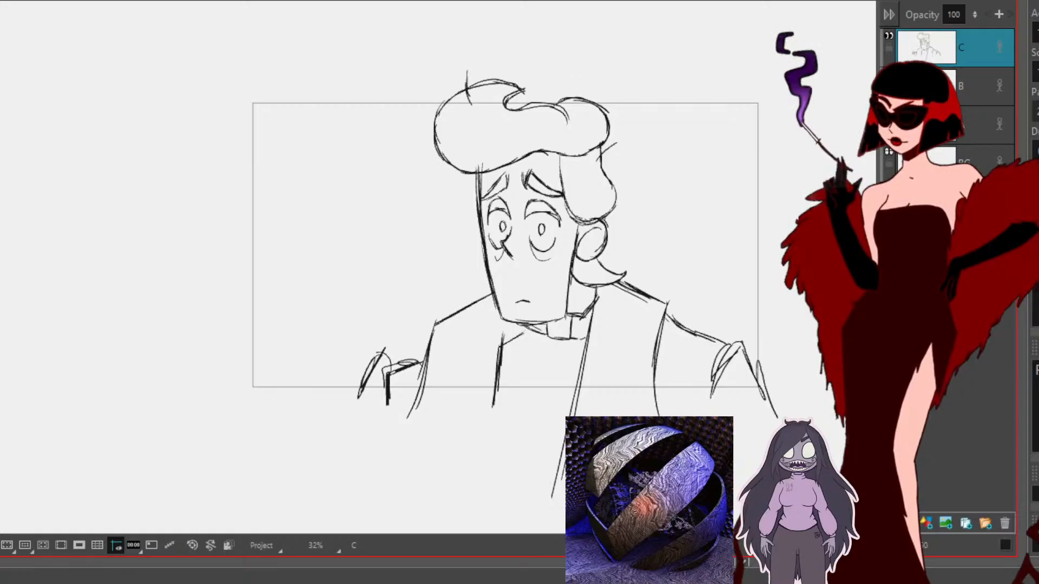
key("p")
key("ctrl+v")
left_click(332, 156)
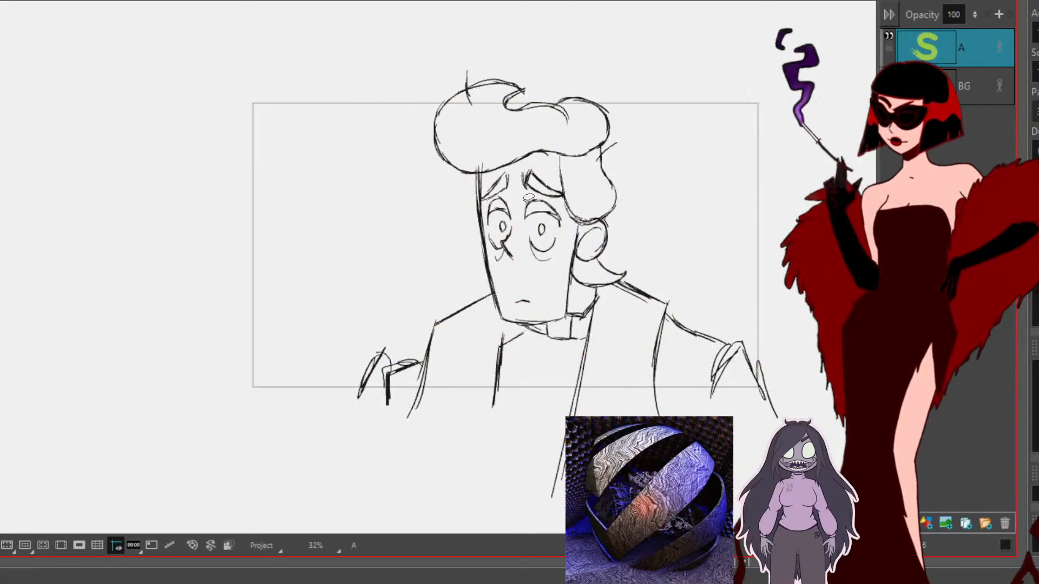
Step: Select both pupils and raise them slightly so the character looks upward
scroll(528, 198, "up", 1)
scroll(528, 198, "up", 1)
mouse_move(553, 234)
left_mouse_down()
mouse_move(562, 238)
mouse_move(555, 233)
left_mouse_up()
left_click_drag(483, 233, 481, 237)
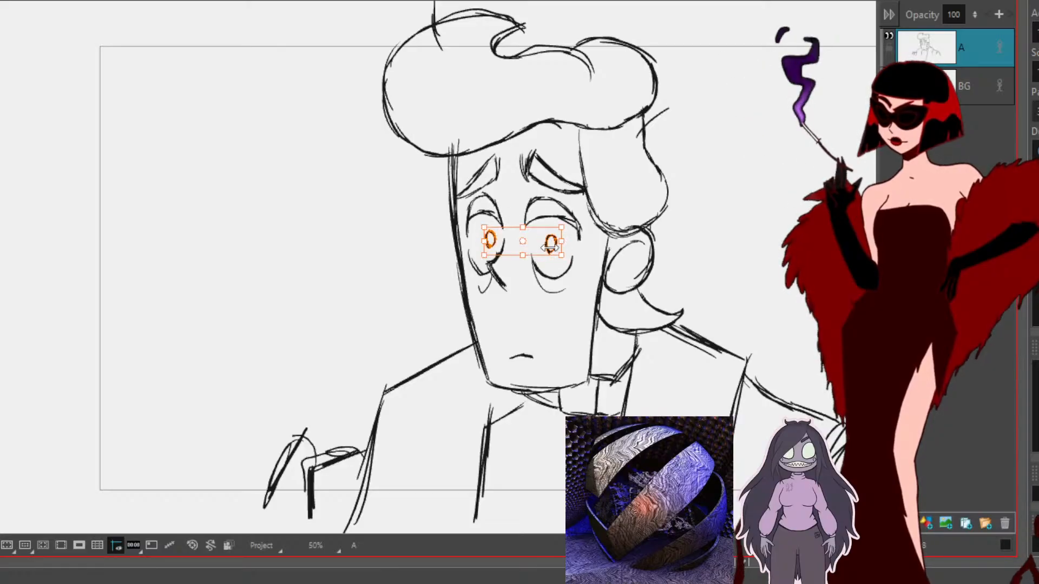
left_click_drag(549, 243, 549, 235)
left_click(677, 351)
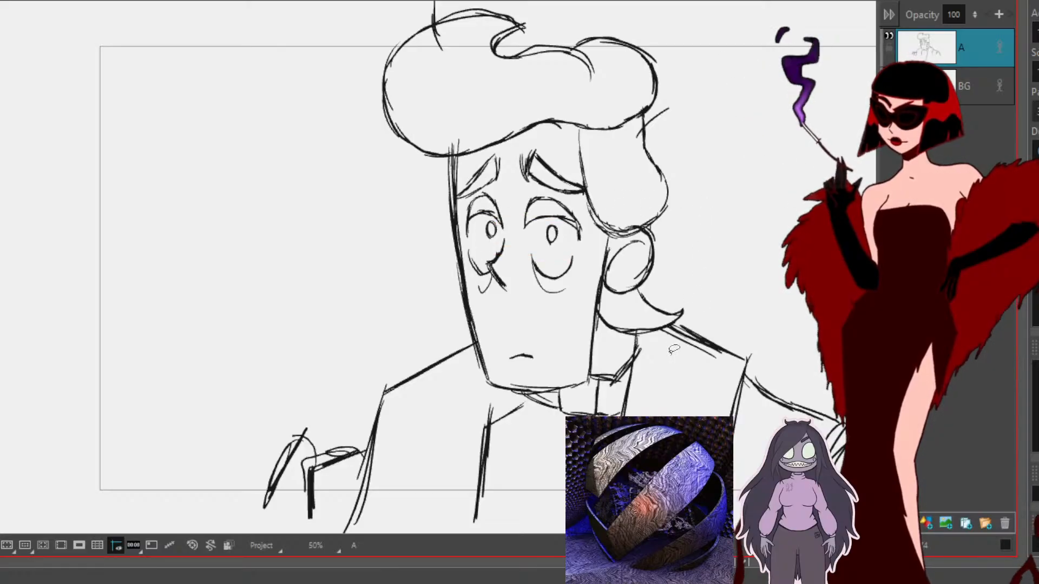
Step: Replace the downturned mouth with a small upward-curving smile
left_click_drag(528, 344, 525, 346)
key("Delete")
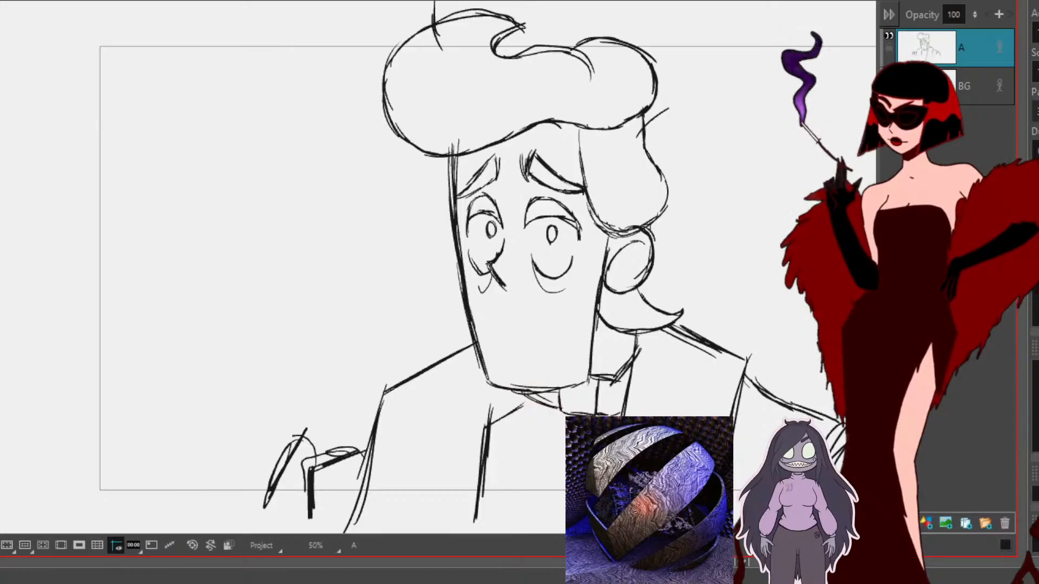
key("ctrl+z")
left_click_drag(511, 358, 536, 356)
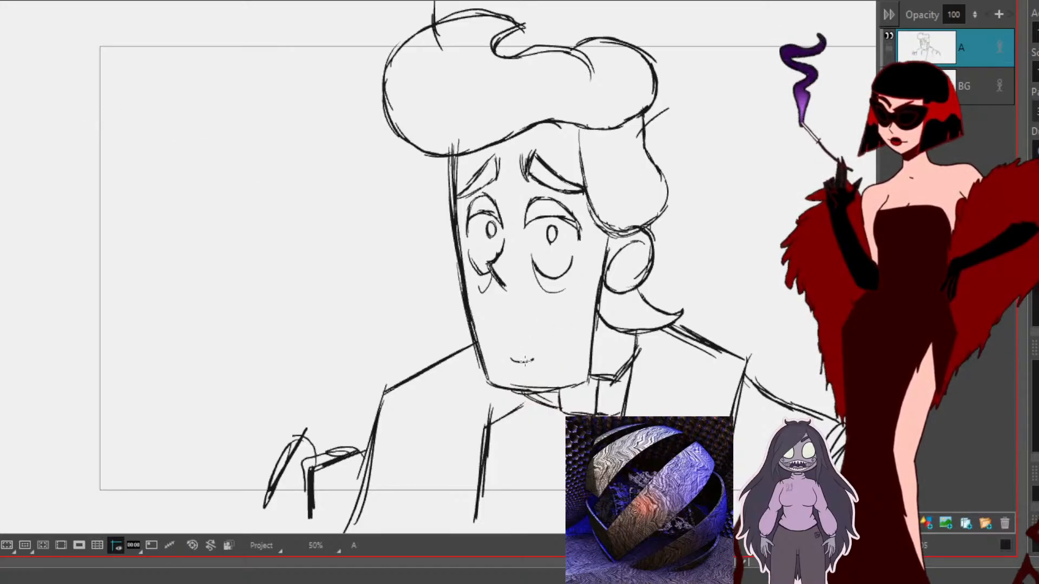
Step: Select the whole head, rotate it slightly and shift it down a little over the collar
mouse_move(364, 30)
left_mouse_down()
mouse_move(385, 138)
mouse_move(504, 121)
mouse_move(553, 127)
left_mouse_up()
mouse_move(453, 268)
left_mouse_down()
mouse_move(481, 362)
mouse_move(508, 371)
mouse_move(547, 341)
mouse_move(572, 385)
mouse_move(645, 317)
mouse_move(693, 33)
mouse_move(374, 11)
left_mouse_up()
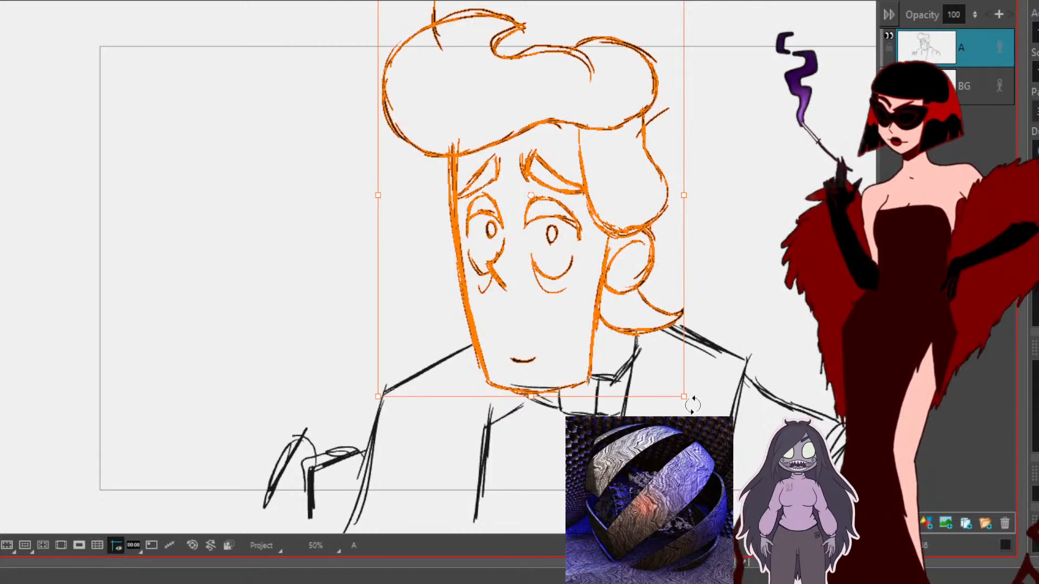
left_click_drag(691, 405, 700, 398)
left_click_drag(534, 218, 534, 224)
left_click(663, 148)
Step: Select the large top mass of hair and lower it slightly over the forehead
mouse_move(356, 66)
left_mouse_down()
mouse_move(495, 122)
mouse_move(557, 104)
mouse_move(617, 109)
mouse_move(628, 2)
mouse_move(379, 6)
left_mouse_up()
left_click_drag(522, 132, 522, 143)
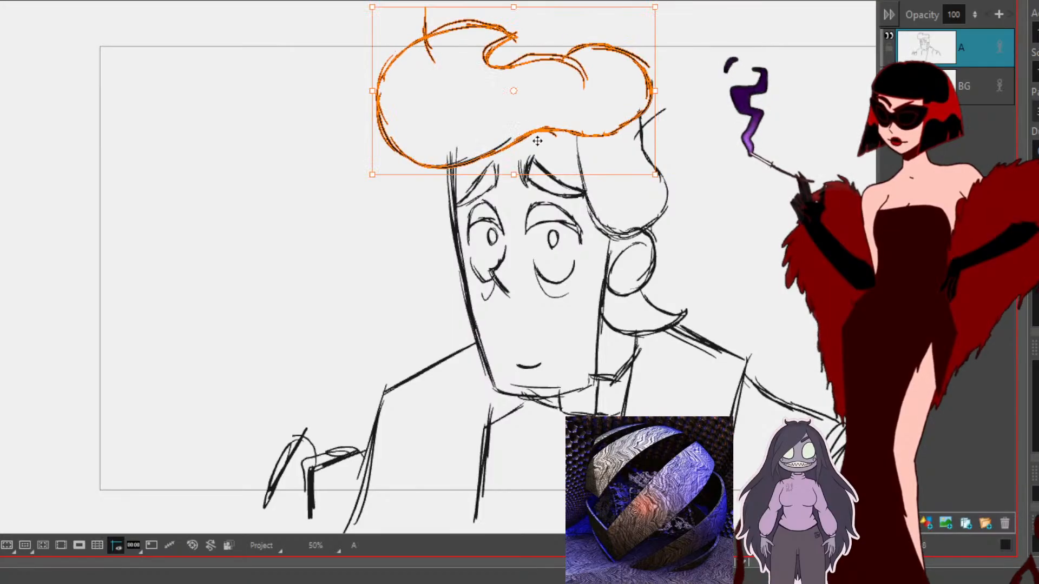
left_click(771, 212)
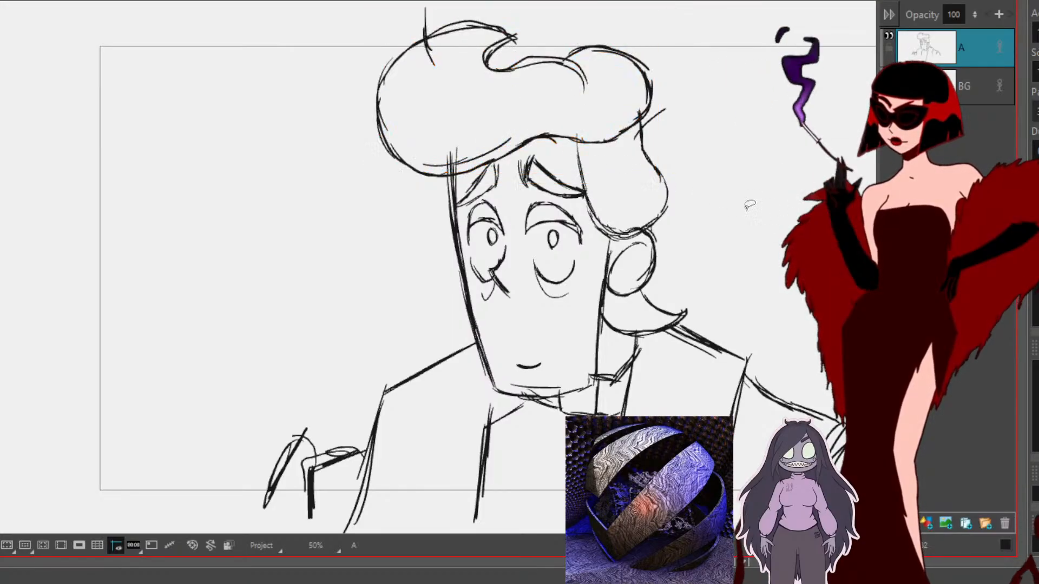
Step: Delete the face line ends that overlap the top hair above the hairline
left_click(492, 146)
key("Delete")
left_click(441, 164)
key("Delete")
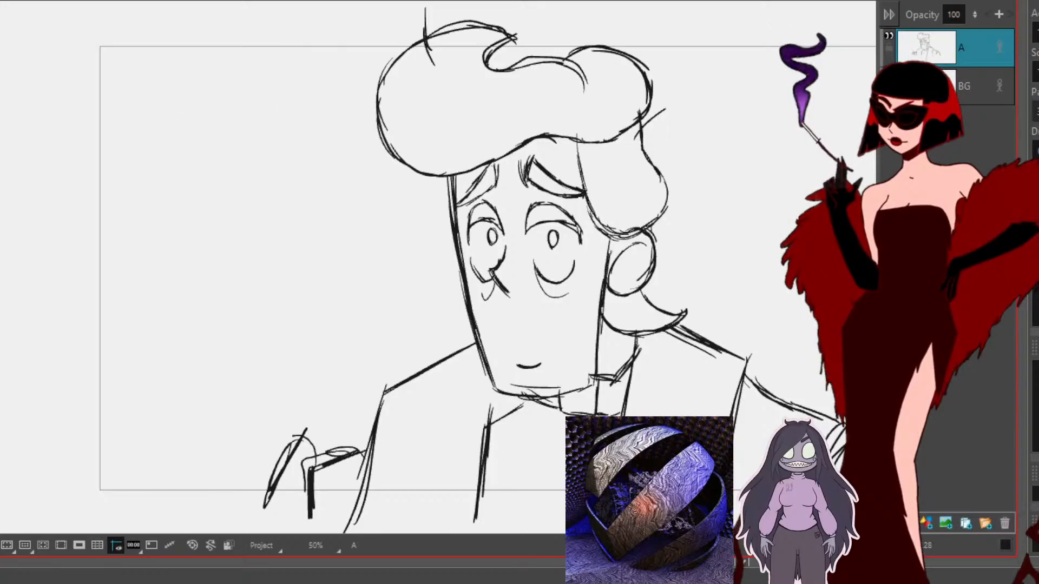
Step: Select the side lock of hair above the ear, including its inner line, and nudge it slightly to fit the lowered top hair
mouse_move(609, 197)
left_mouse_down()
mouse_move(623, 233)
mouse_move(663, 198)
mouse_move(671, 158)
left_mouse_up()
left_click(724, 178)
left_click_drag(616, 222, 619, 242)
mouse_move(690, 190)
left_mouse_down()
mouse_move(672, 178)
mouse_move(686, 169)
left_mouse_up()
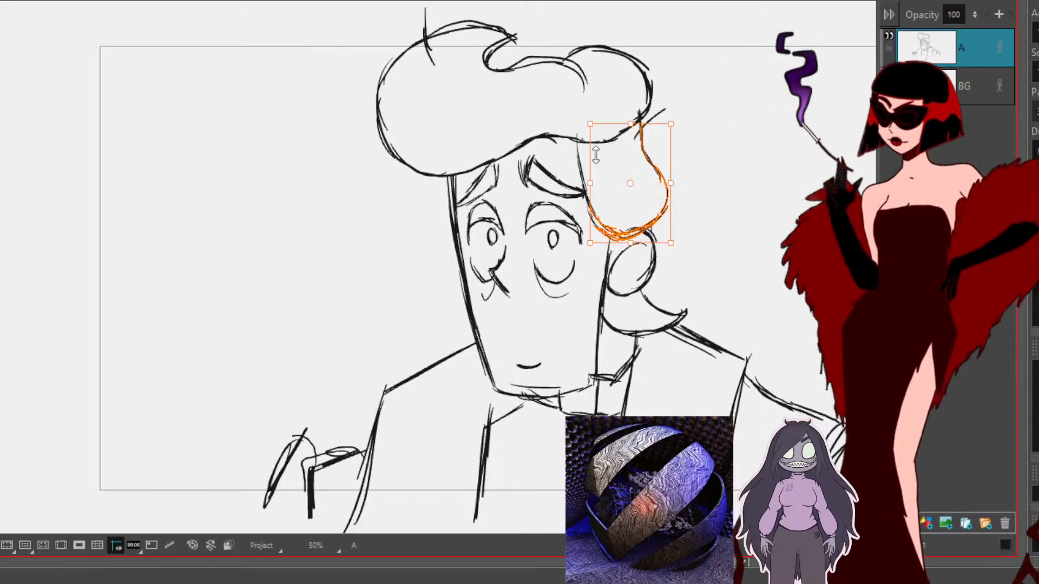
left_click_drag(566, 150, 592, 241)
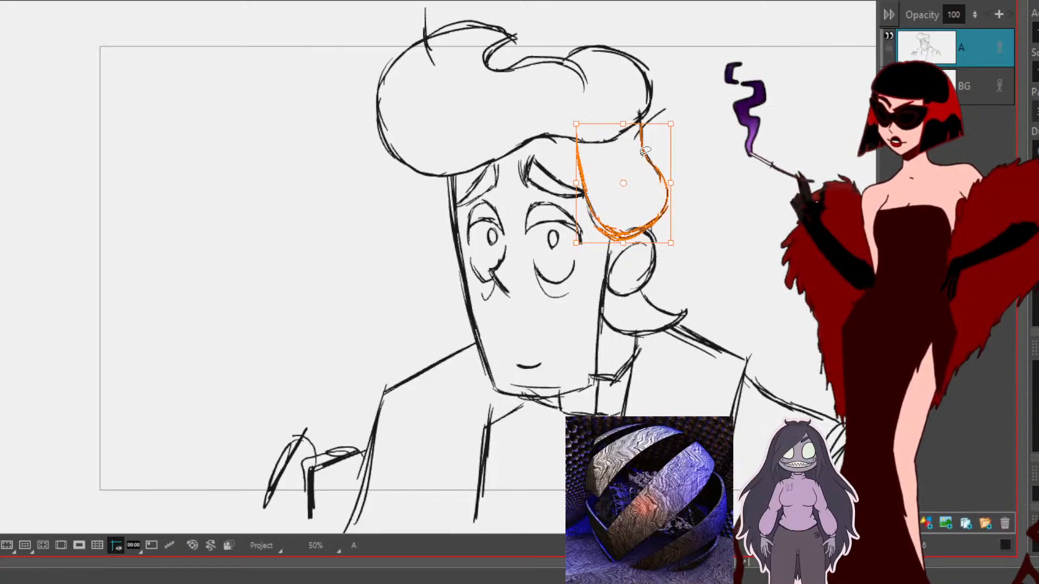
mouse_move(725, 172)
left_mouse_down()
mouse_move(641, 158)
mouse_move(590, 217)
mouse_move(704, 150)
left_mouse_up()
mouse_move(653, 223)
left_mouse_down()
mouse_move(621, 261)
mouse_move(619, 297)
mouse_move(649, 282)
mouse_move(668, 244)
left_mouse_up()
left_click(732, 219)
left_click(724, 232)
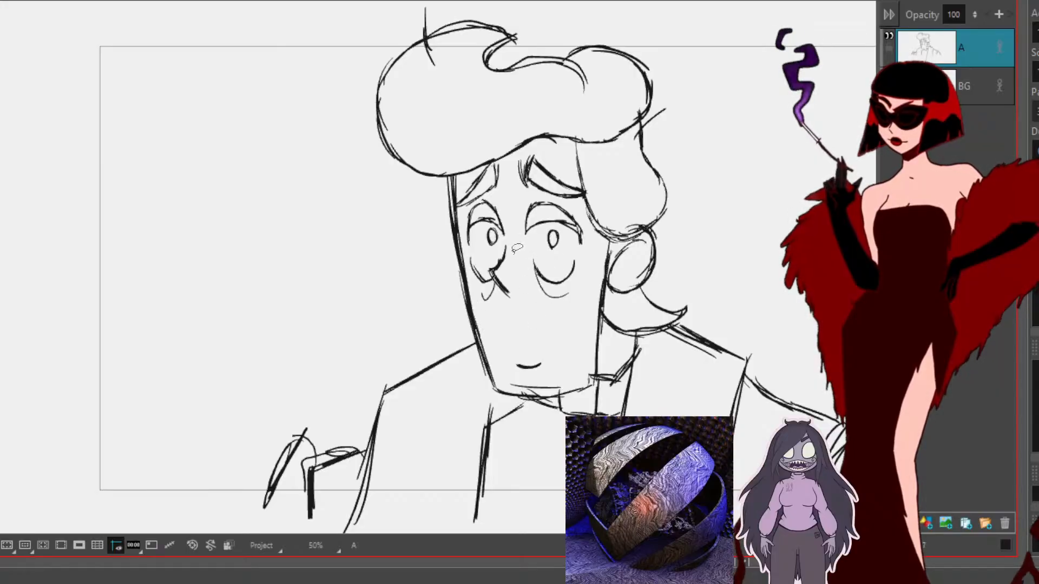
Step: Add blush hatching across the nose between the eyes and a small corner stroke to the smile, comparing against the previous panel
mouse_move(511, 244)
left_mouse_down()
mouse_move(502, 274)
mouse_move(520, 277)
left_mouse_up()
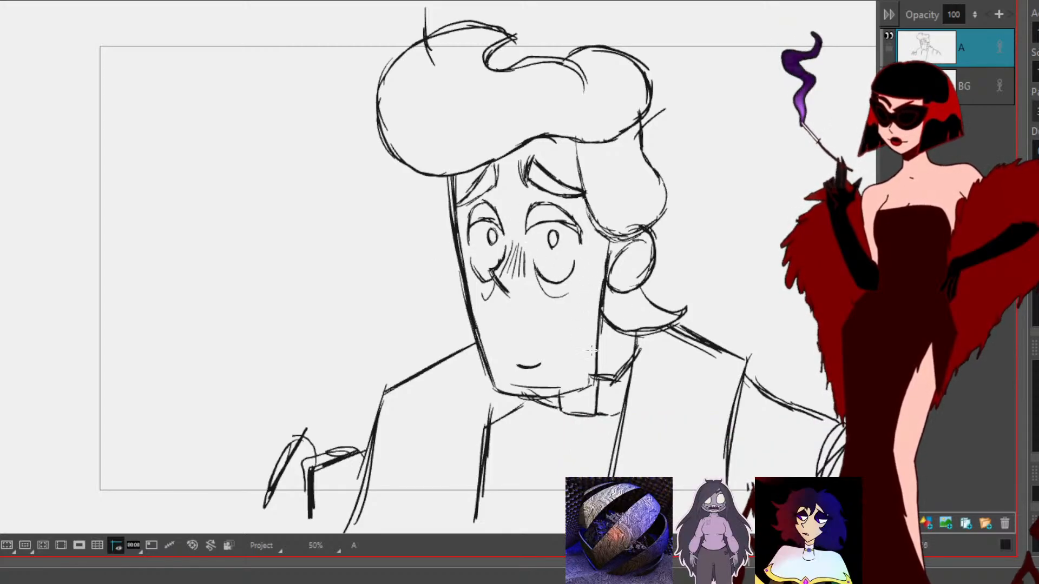
left_click(325, 579)
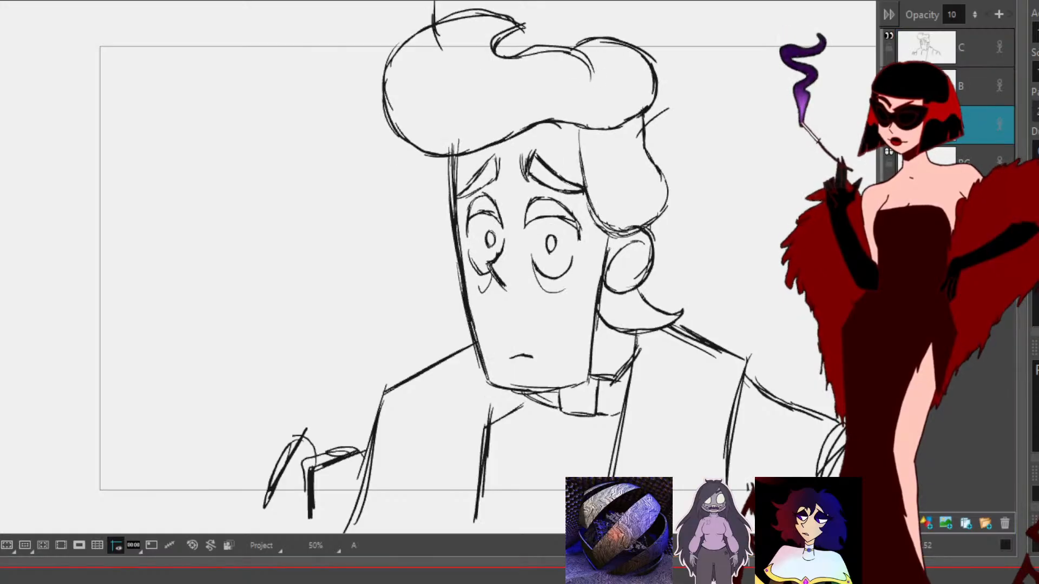
key("Right")
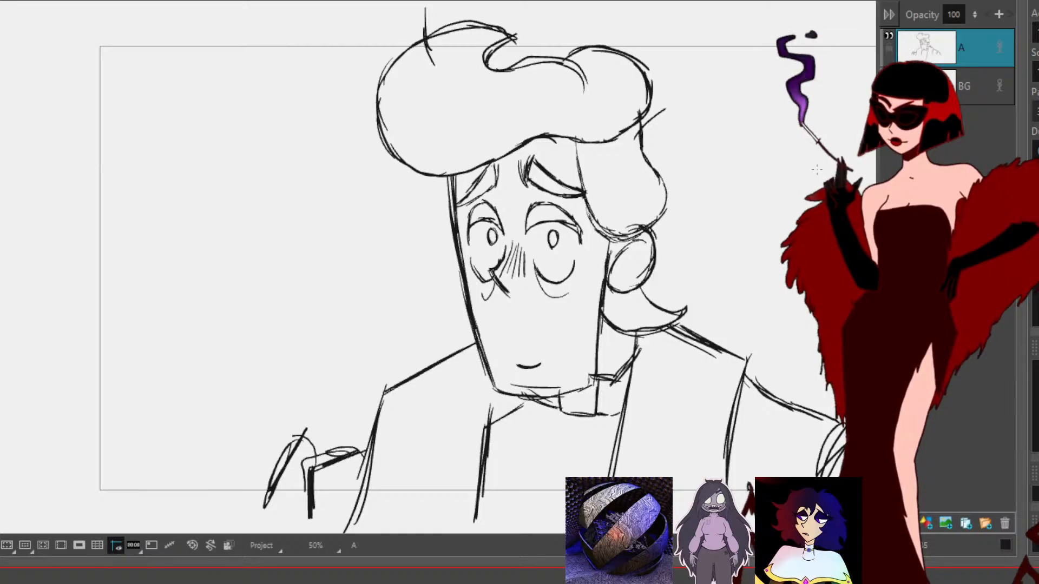
left_click_drag(540, 362, 542, 365)
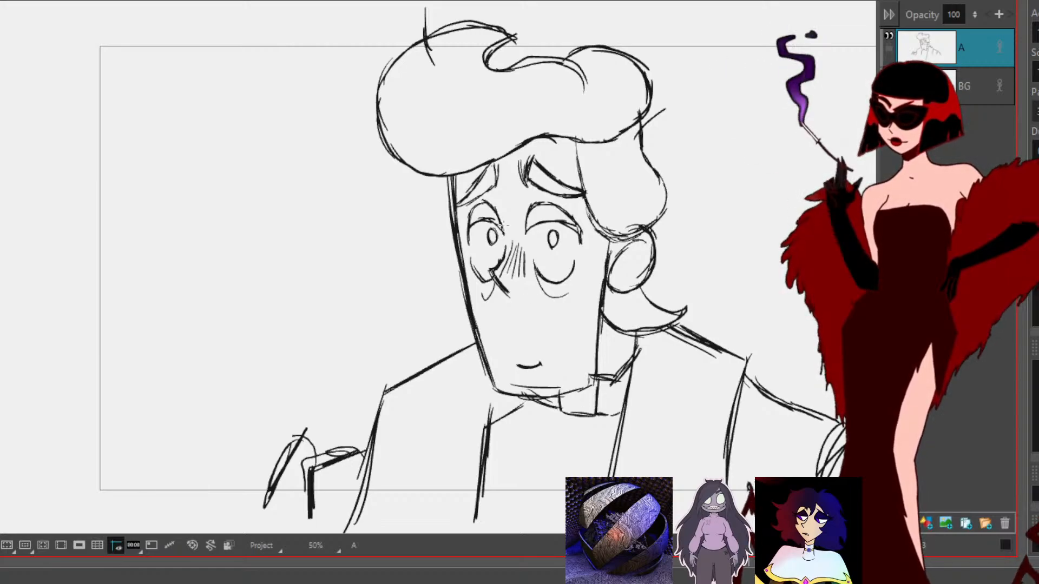
left_click_drag(458, 285, 517, 249)
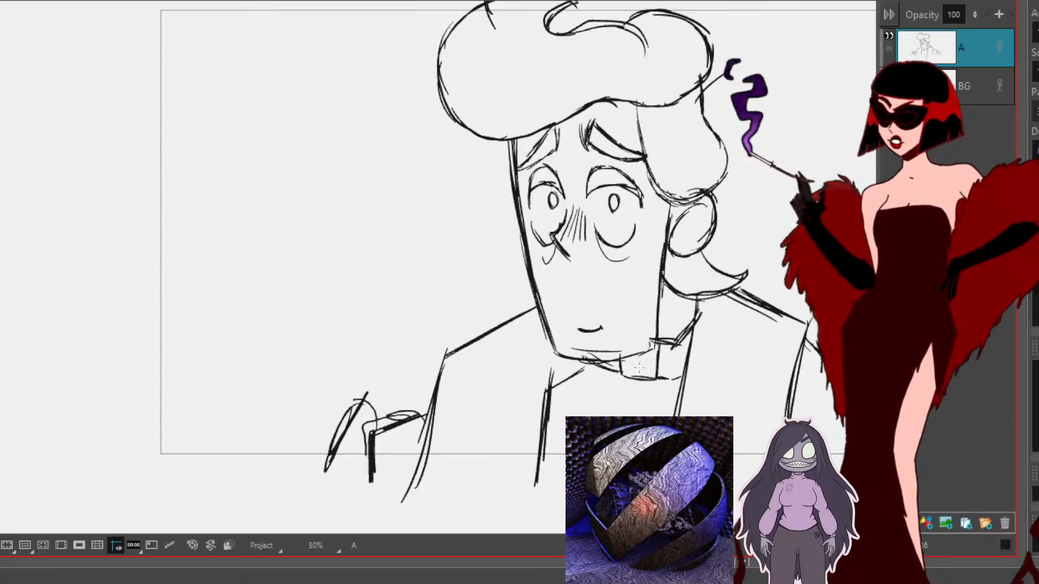
Step: Select the shoulder, coat edge and sleeve lines on the red-haired character's ear side and raise them slightly
scroll(700, 337, "down", 3)
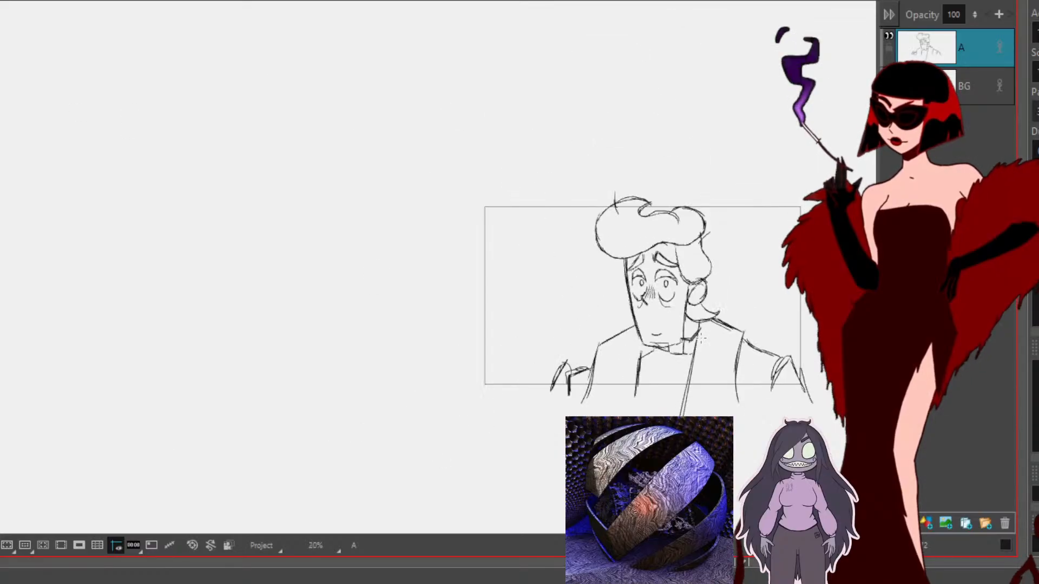
scroll(736, 337, "up", 2)
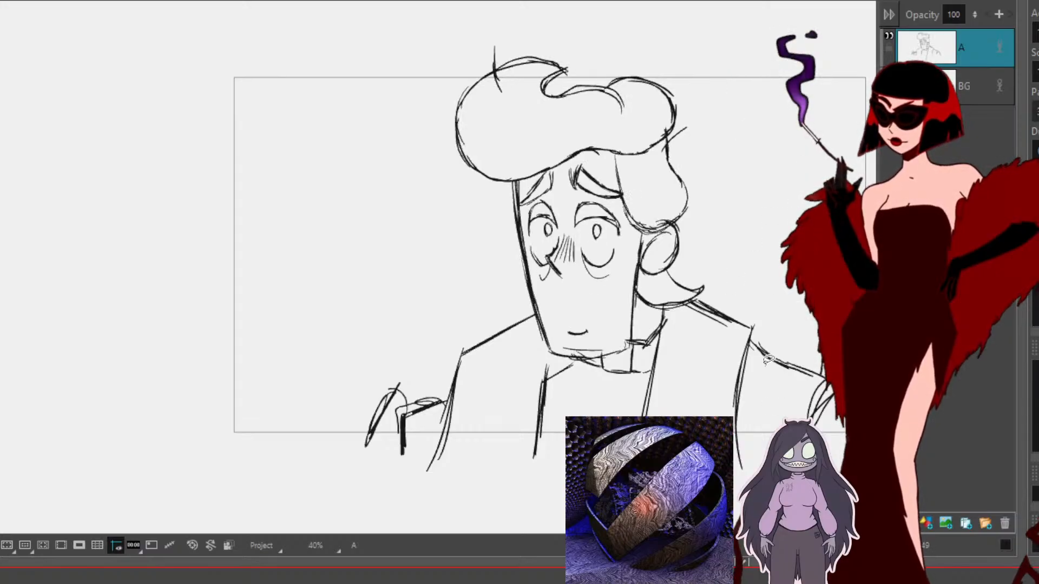
left_click_drag(703, 292, 539, 273)
mouse_move(778, 380)
left_mouse_down()
mouse_move(728, 310)
mouse_move(567, 500)
mouse_move(777, 422)
left_mouse_up()
left_click_drag(739, 281, 732, 263)
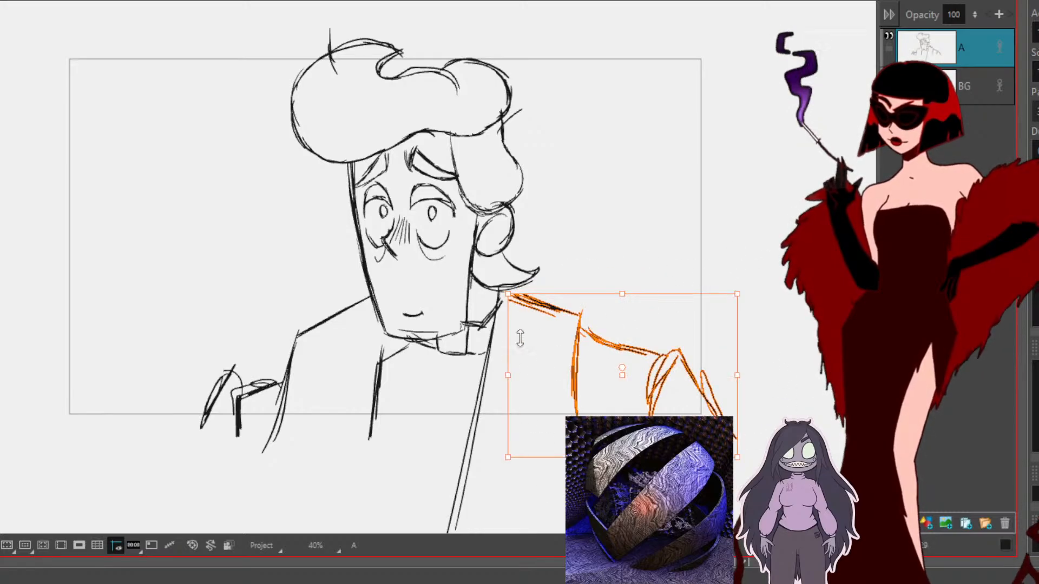
left_click_drag(561, 312, 562, 302)
left_click(320, 434)
Step: Raise the shoulder and sleeve lines on the character's far side slightly to match, comparing against the neighbouring panel
left_click_drag(328, 490, 125, 509)
left_click_drag(376, 289, 385, 297)
left_click_drag(293, 359, 293, 346)
left_click(713, 222)
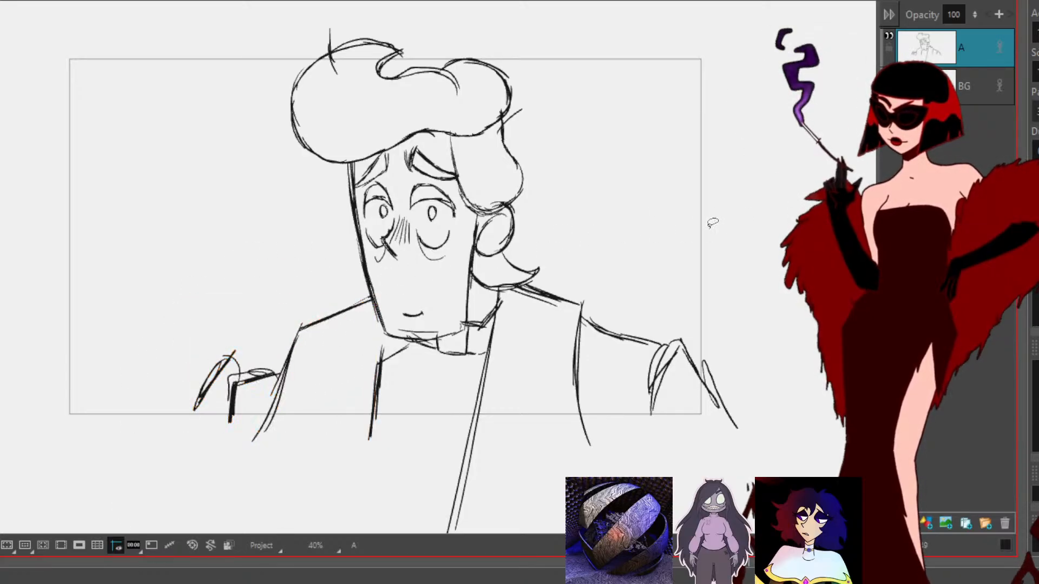
left_click(946, 582)
left_click(946, 583)
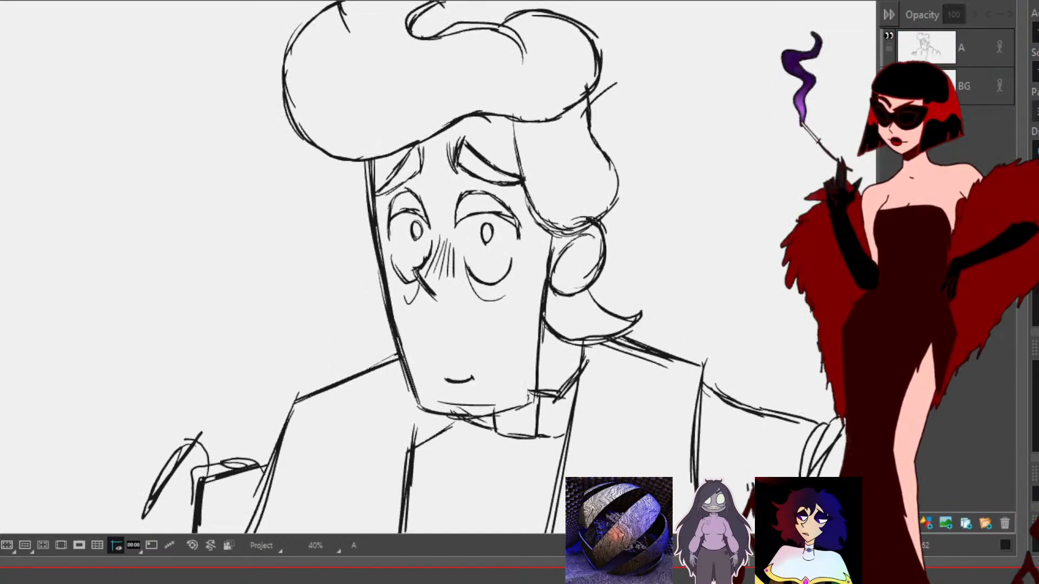
left_click(946, 583)
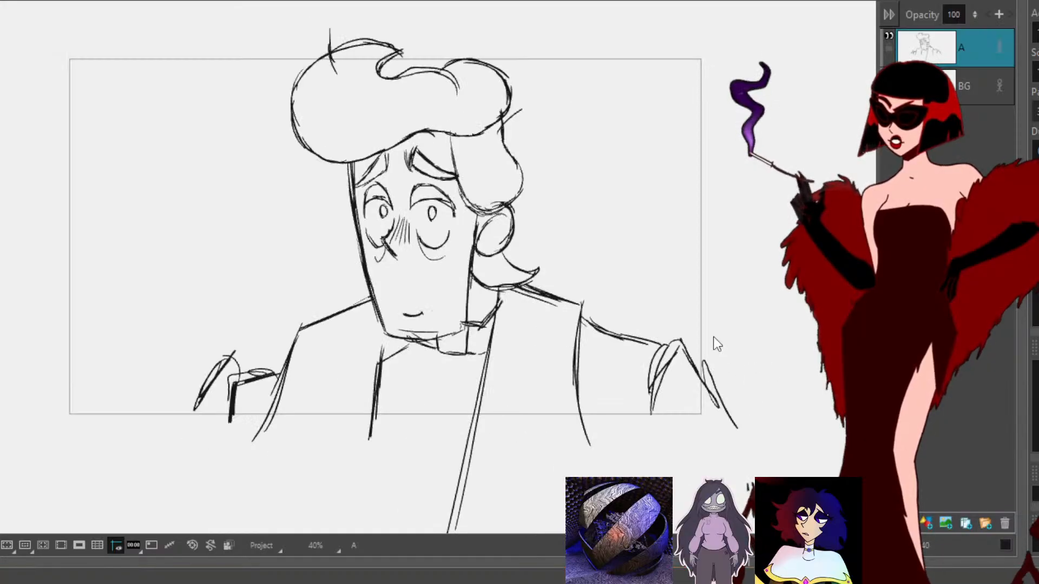
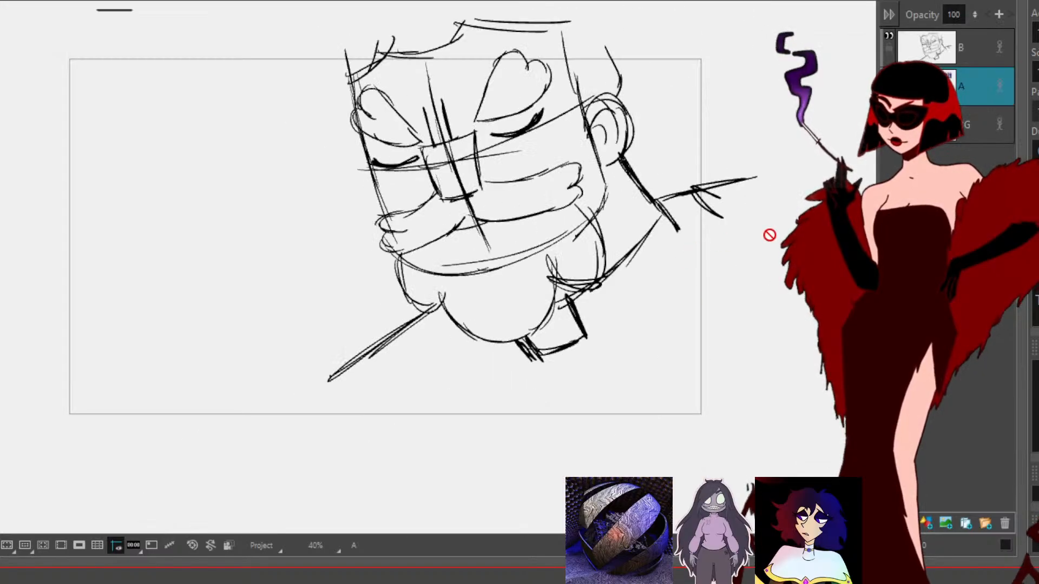
Step: Fade the bearded man's rough sketch on layer B to 10 opacity and add a new layer for the clean lines
left_click(969, 50)
left_click(954, 15)
type("10")
key("Return")
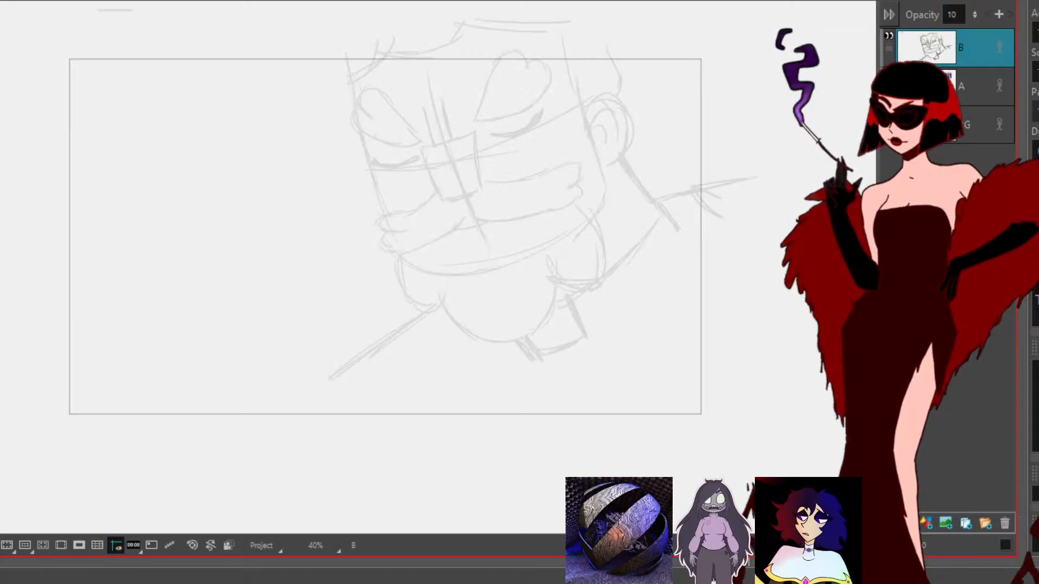
left_click(927, 521)
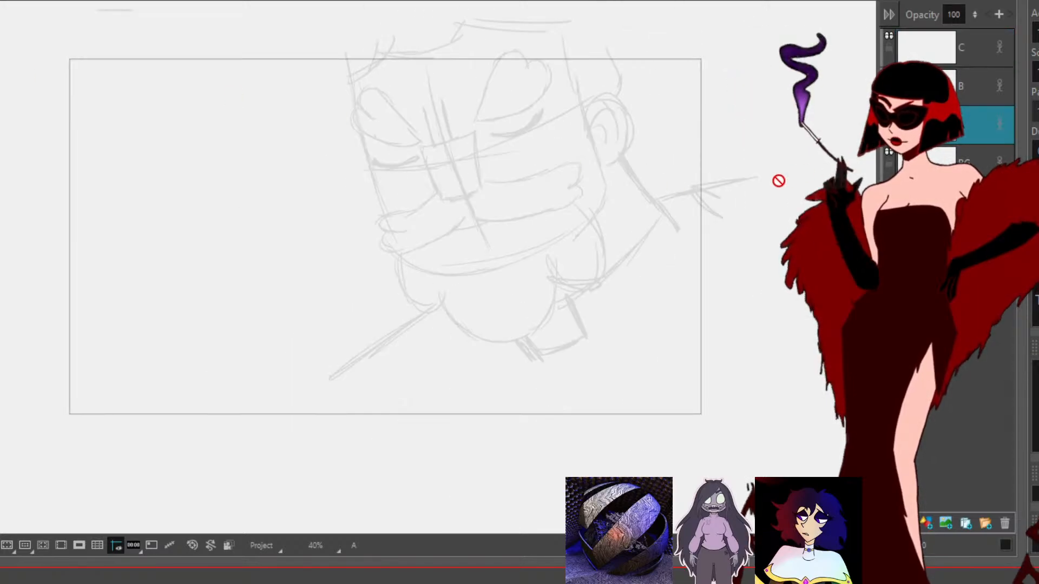
Step: Move the coloured bearded-man reference on layer A so its head sits right beside the faded sketch
scroll(779, 182, "down", 3)
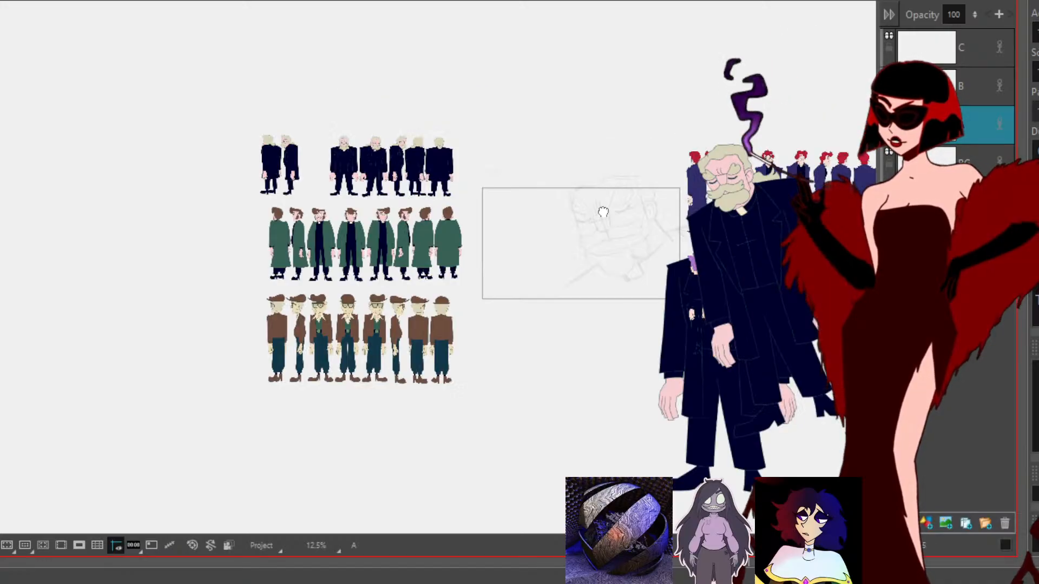
scroll(650, 174, "up", 4)
left_click(931, 54)
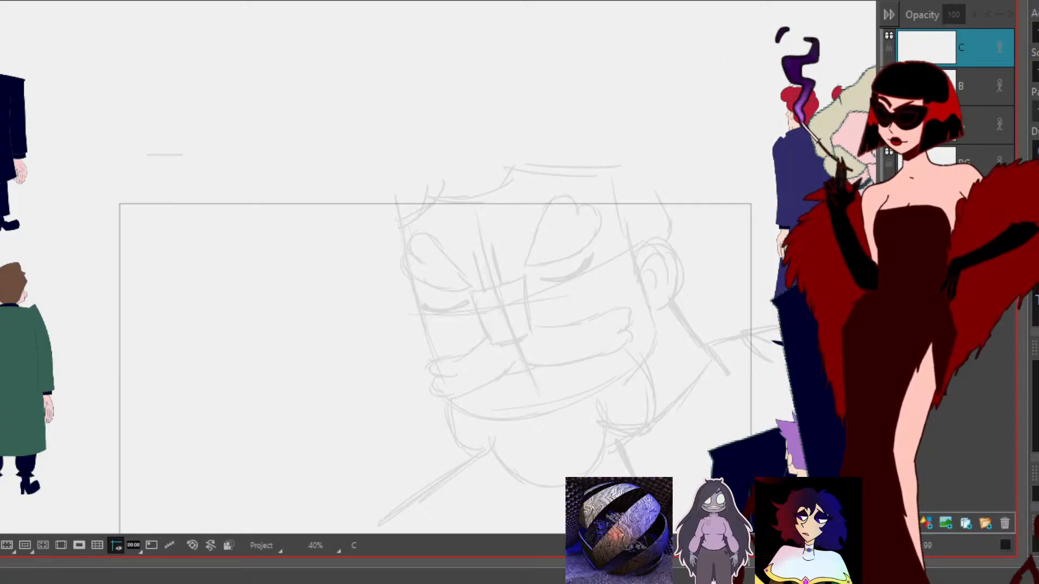
mouse_move(522, 318)
left_mouse_down()
mouse_move(395, 225)
mouse_move(394, 258)
left_mouse_up()
left_click(961, 139)
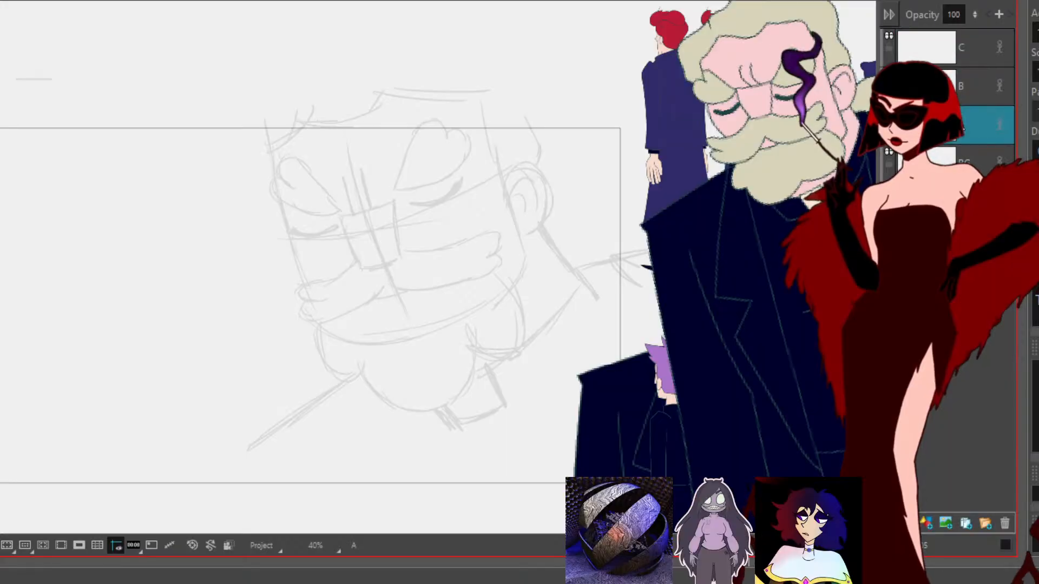
left_click_drag(726, 297, 568, 311)
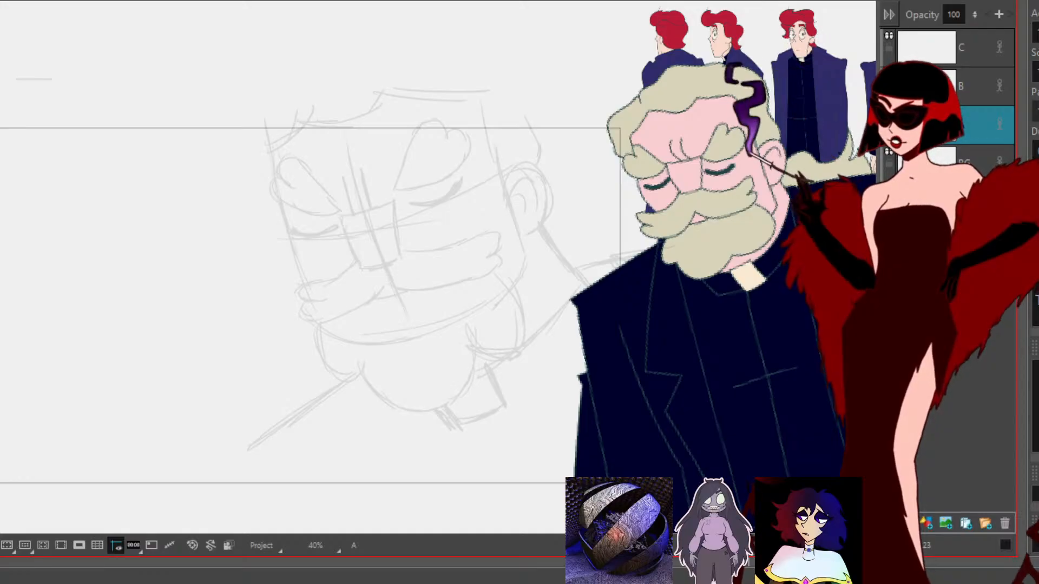
Step: Draw the bearded man's boxy nose on layer C, tracing the bridge, both sides and the base over the rough
left_click(950, 53)
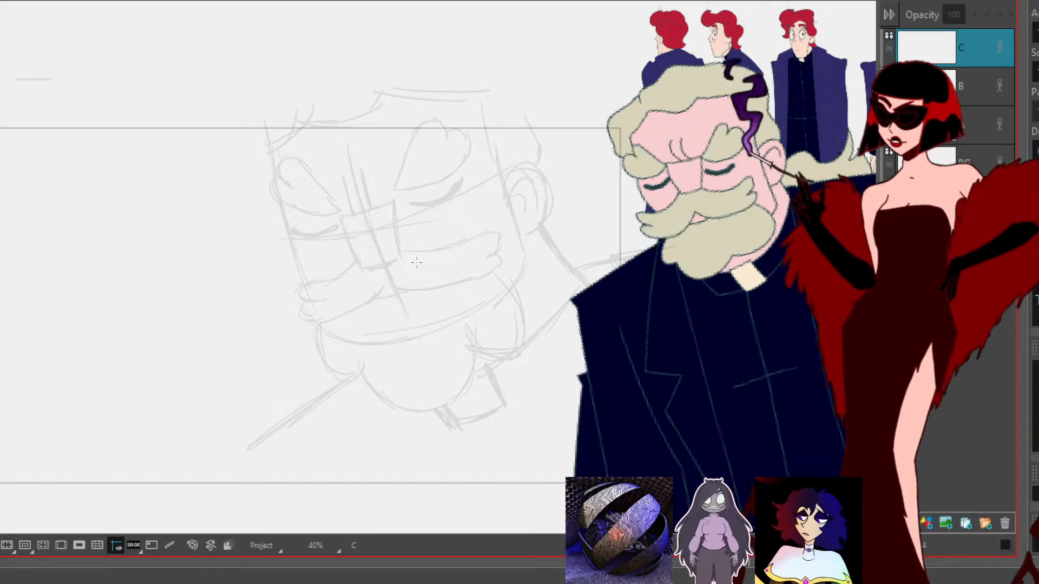
left_click_drag(395, 193, 336, 210)
scroll(334, 228, "up", 1)
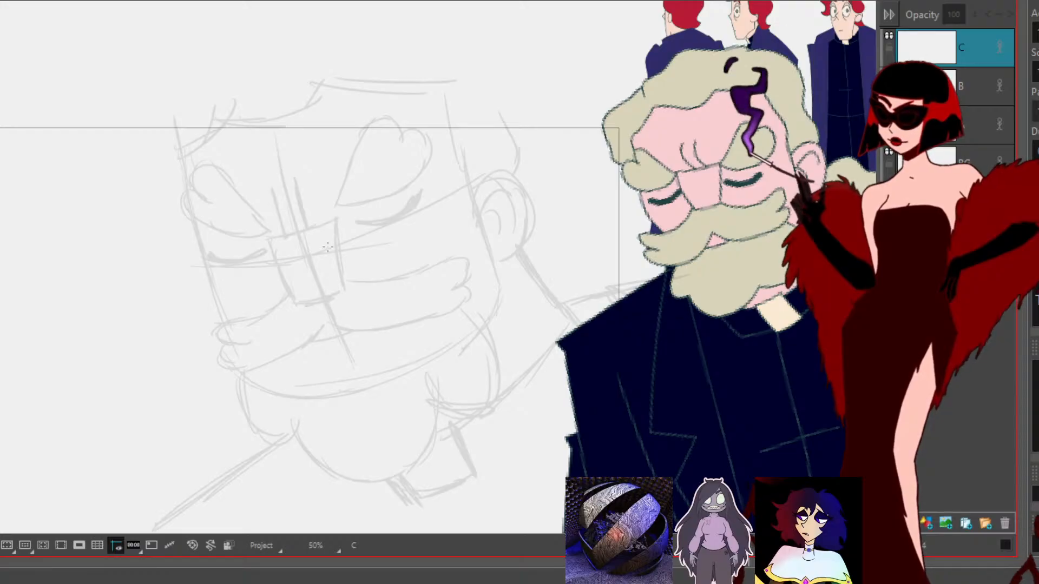
mouse_move(269, 236)
left_mouse_down()
mouse_move(341, 207)
mouse_move(271, 245)
mouse_move(296, 305)
mouse_move(340, 293)
left_mouse_up()
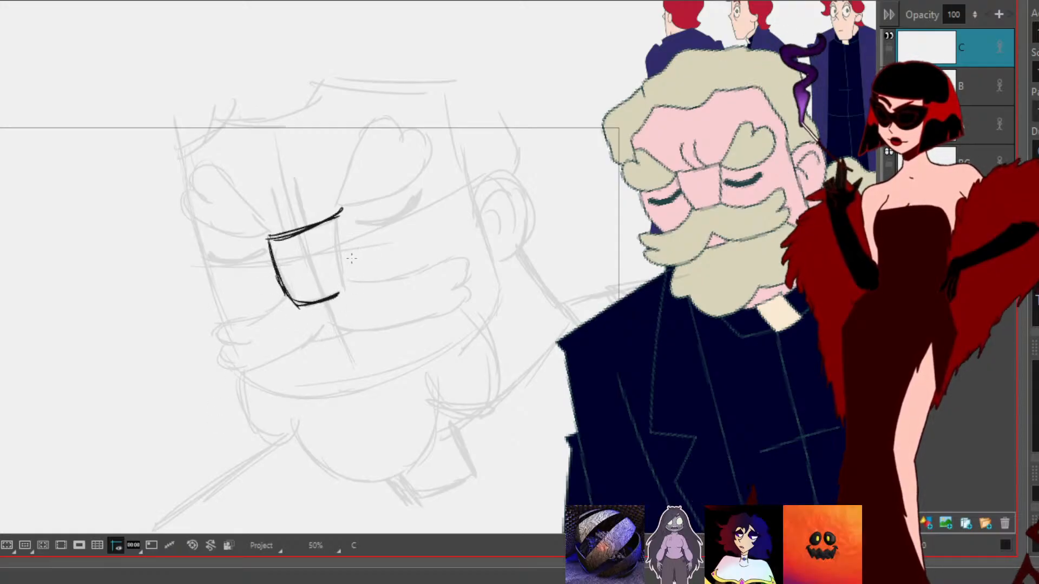
mouse_move(340, 211)
left_mouse_down()
mouse_move(347, 290)
mouse_move(336, 295)
left_mouse_up()
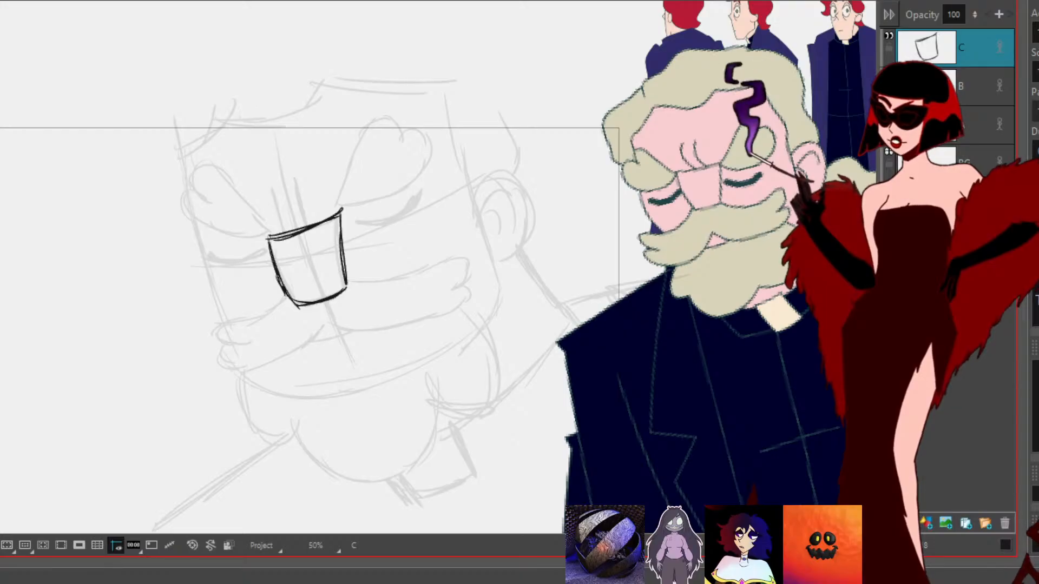
Step: Select the nose outline and shorten it slightly
mouse_move(268, 189)
left_mouse_down()
mouse_move(326, 195)
mouse_move(324, 135)
mouse_move(254, 303)
left_mouse_up()
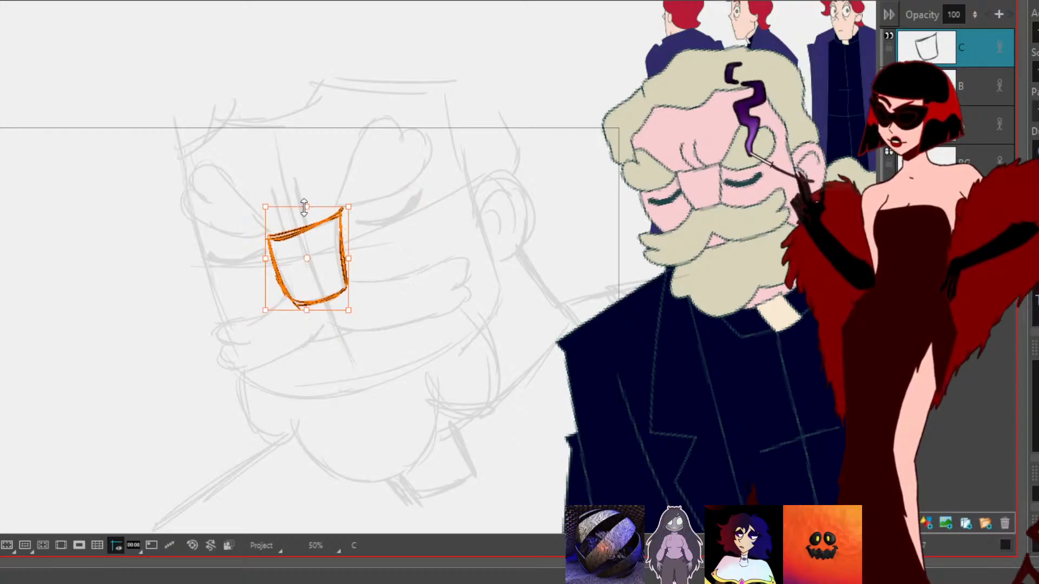
left_click_drag(313, 229, 311, 221)
left_click(411, 271)
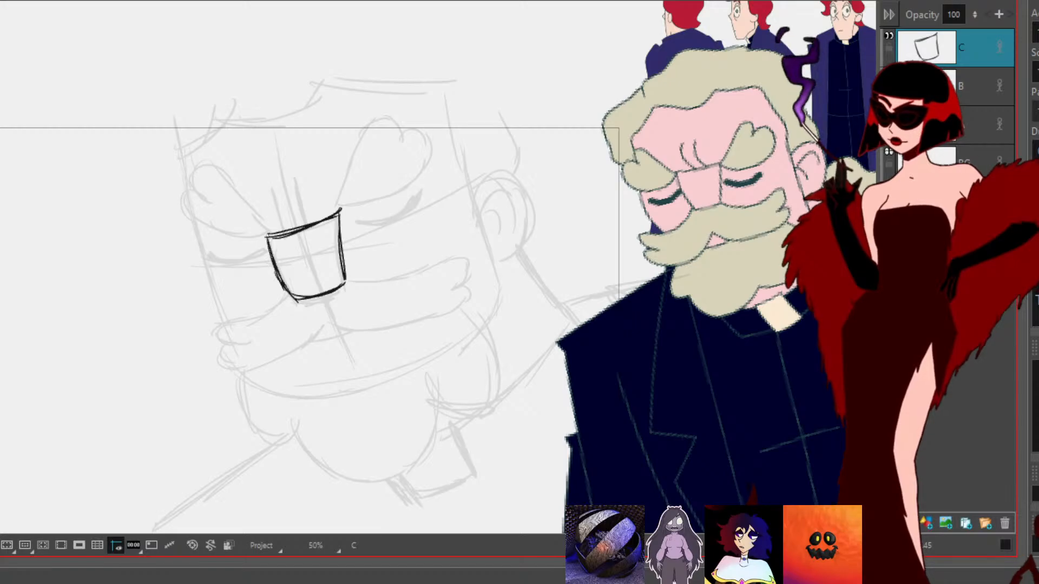
Step: Draw both halves of the moustache with their forked tips and add the small lower lip beneath its centre
mouse_move(281, 298)
left_mouse_down()
mouse_move(229, 324)
mouse_move(233, 349)
left_mouse_up()
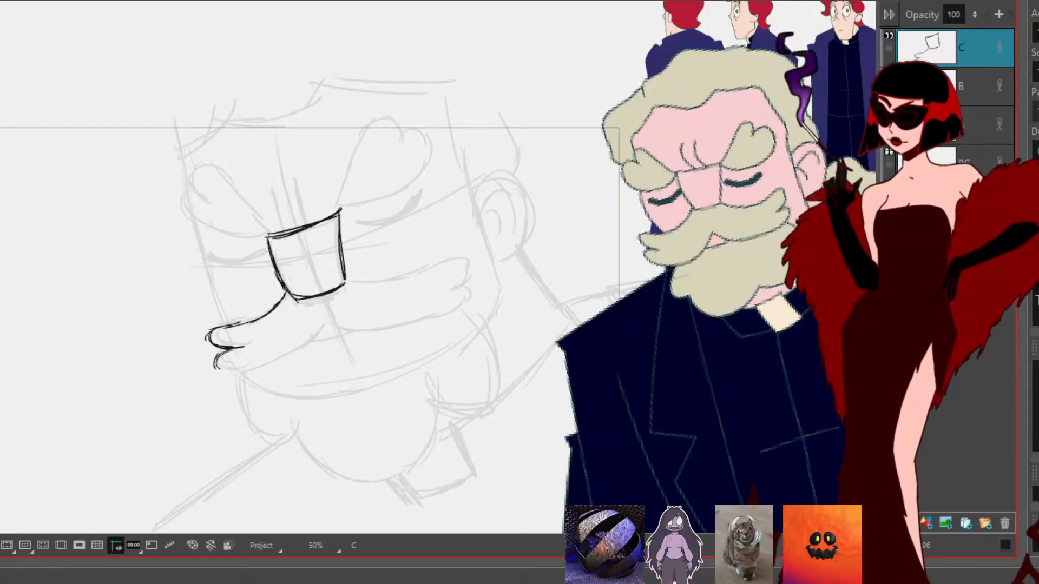
mouse_move(223, 352)
left_mouse_down()
mouse_move(226, 376)
mouse_move(267, 377)
mouse_move(319, 326)
mouse_move(279, 369)
left_mouse_up()
mouse_move(319, 326)
left_mouse_down()
mouse_move(261, 375)
mouse_move(226, 377)
mouse_move(212, 366)
mouse_move(231, 345)
mouse_move(218, 325)
mouse_move(284, 296)
left_mouse_up()
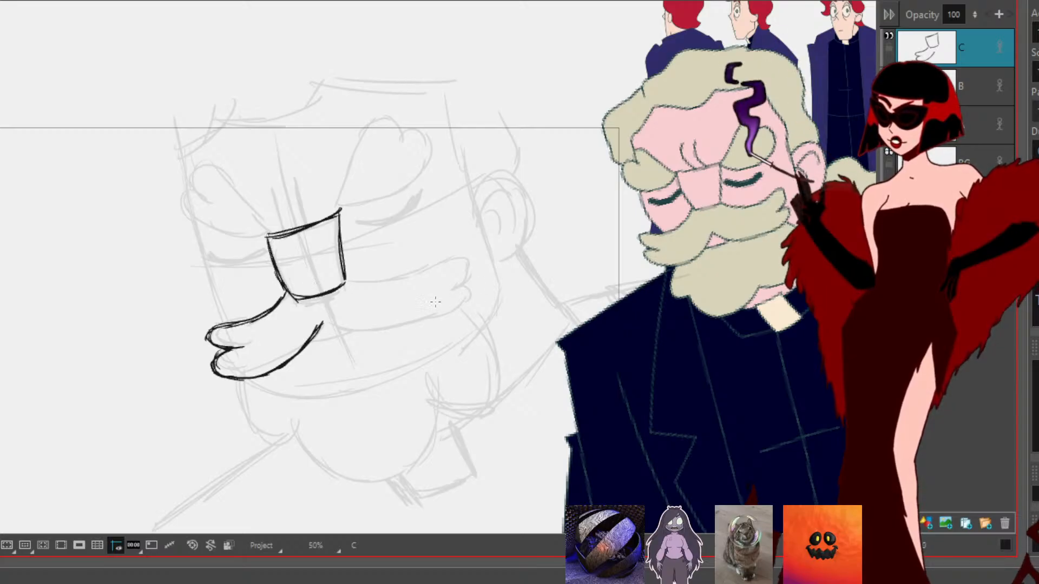
mouse_move(345, 282)
left_mouse_down()
mouse_move(449, 259)
mouse_move(458, 281)
mouse_move(454, 255)
mouse_move(465, 277)
mouse_move(457, 283)
mouse_move(470, 300)
mouse_move(421, 326)
mouse_move(441, 319)
mouse_move(350, 331)
mouse_move(359, 336)
mouse_move(322, 324)
mouse_move(383, 335)
mouse_move(413, 328)
mouse_move(449, 315)
mouse_move(472, 283)
mouse_move(454, 284)
mouse_move(458, 255)
mouse_move(349, 283)
left_mouse_up()
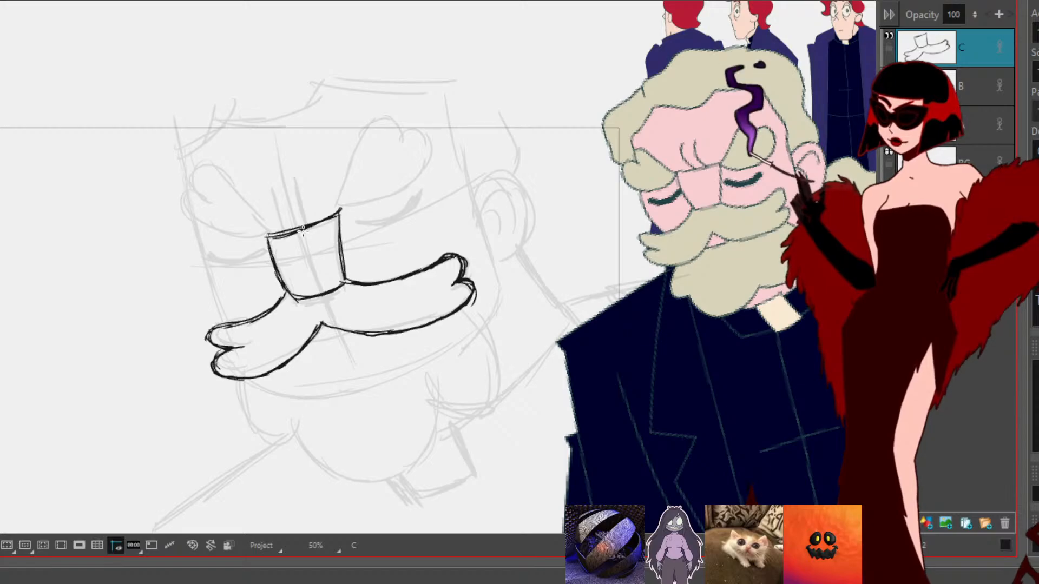
left_click_drag(306, 346, 337, 349)
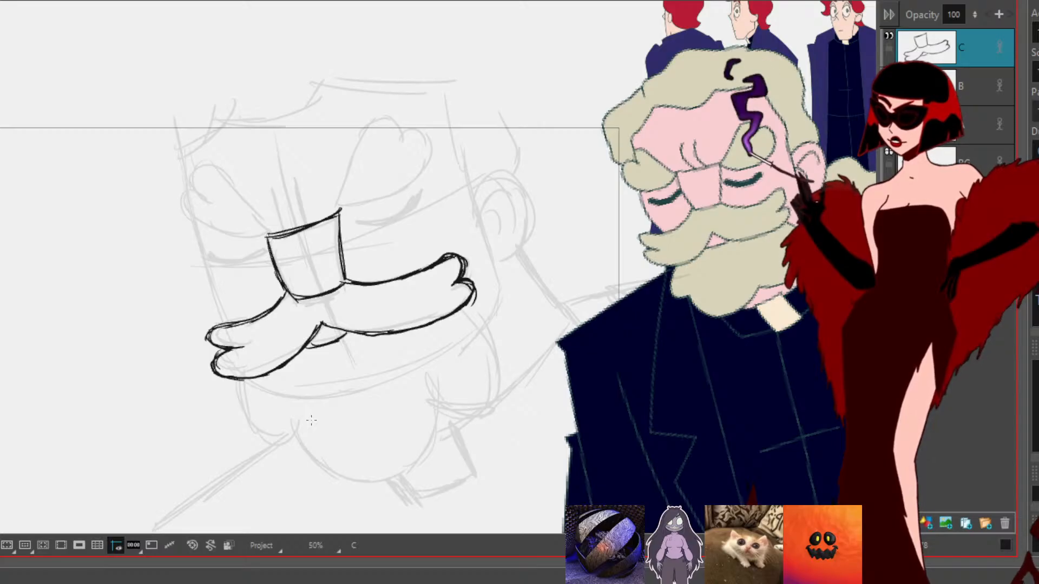
Step: Outline the beard below the moustache as three rounded lobes, joining the last one to the moustache tip
left_click_drag(594, 394, 587, 278)
mouse_move(233, 273)
left_mouse_down()
mouse_move(232, 334)
mouse_move(239, 287)
mouse_move(257, 358)
left_mouse_up()
mouse_move(234, 324)
left_mouse_down()
mouse_move(279, 360)
mouse_move(299, 332)
mouse_move(282, 360)
left_mouse_up()
mouse_move(292, 323)
left_mouse_down()
mouse_move(296, 346)
mouse_move(354, 388)
left_mouse_up()
mouse_move(295, 349)
left_mouse_down()
mouse_move(400, 382)
mouse_move(418, 362)
mouse_move(433, 278)
mouse_move(387, 386)
left_mouse_up()
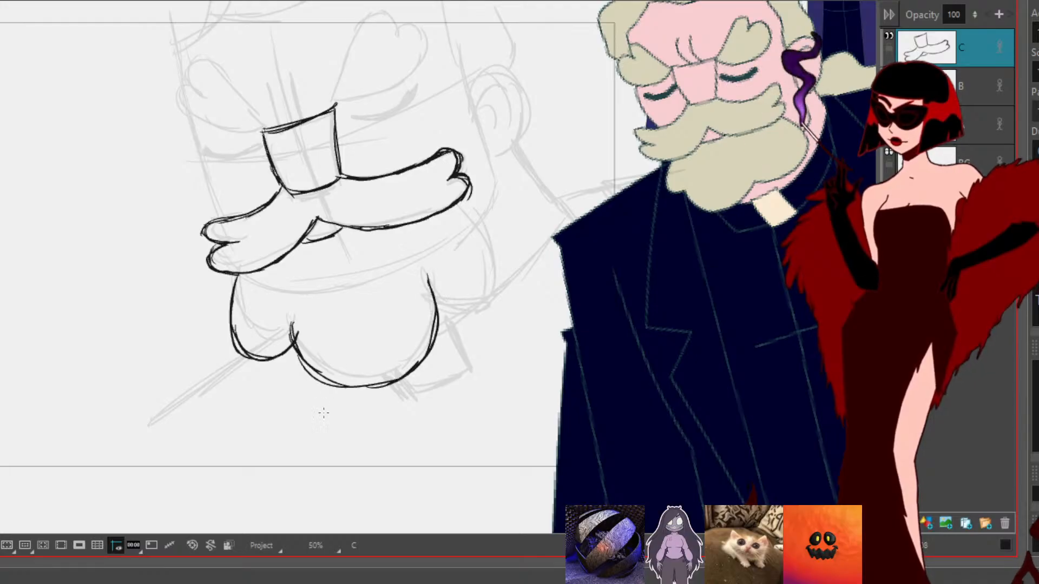
mouse_move(433, 305)
left_mouse_down()
mouse_move(453, 311)
mouse_move(440, 313)
mouse_move(489, 307)
mouse_move(476, 317)
mouse_move(519, 280)
mouse_move(496, 215)
mouse_move(462, 194)
mouse_move(487, 206)
mouse_move(516, 248)
mouse_move(518, 290)
mouse_move(484, 316)
mouse_move(438, 313)
left_mouse_up()
mouse_move(458, 314)
left_mouse_down()
mouse_move(507, 304)
mouse_move(527, 264)
mouse_move(497, 216)
mouse_move(472, 186)
left_mouse_up()
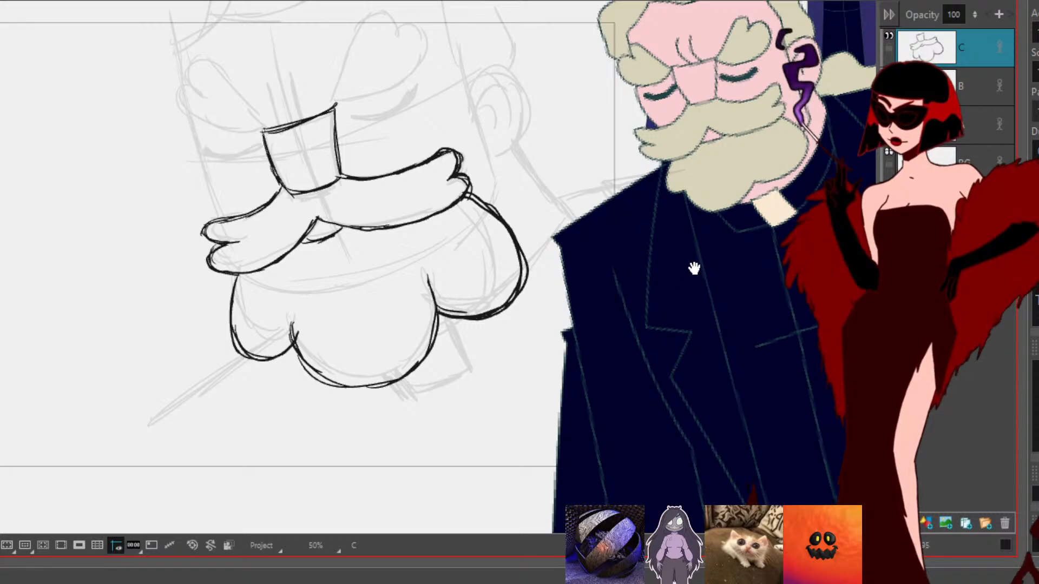
Step: Draw the side line of the face from the forehead past the ear down to the top of the beard
left_click_drag(693, 264, 626, 420)
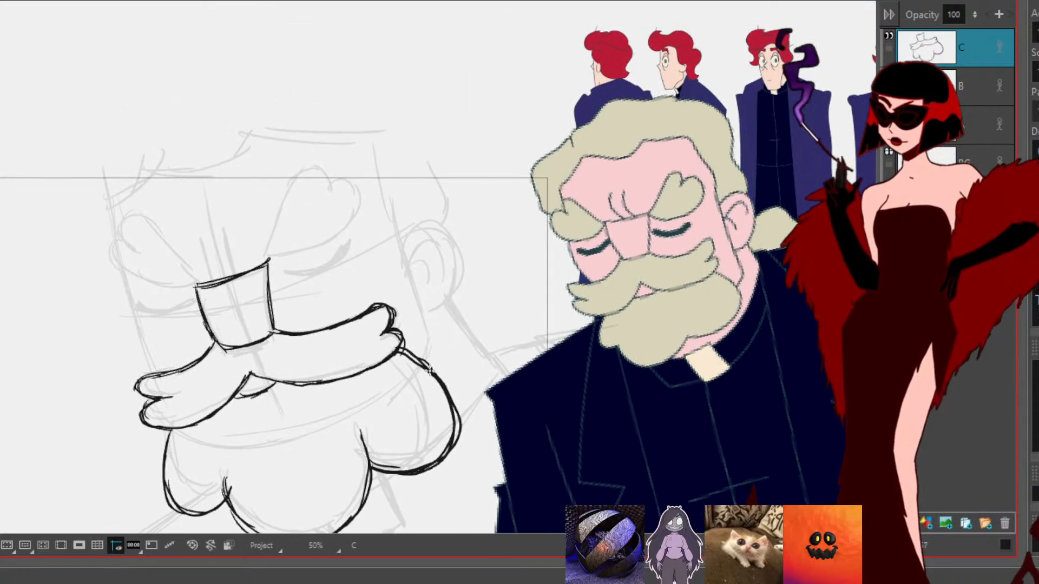
left_click_drag(431, 369, 437, 355)
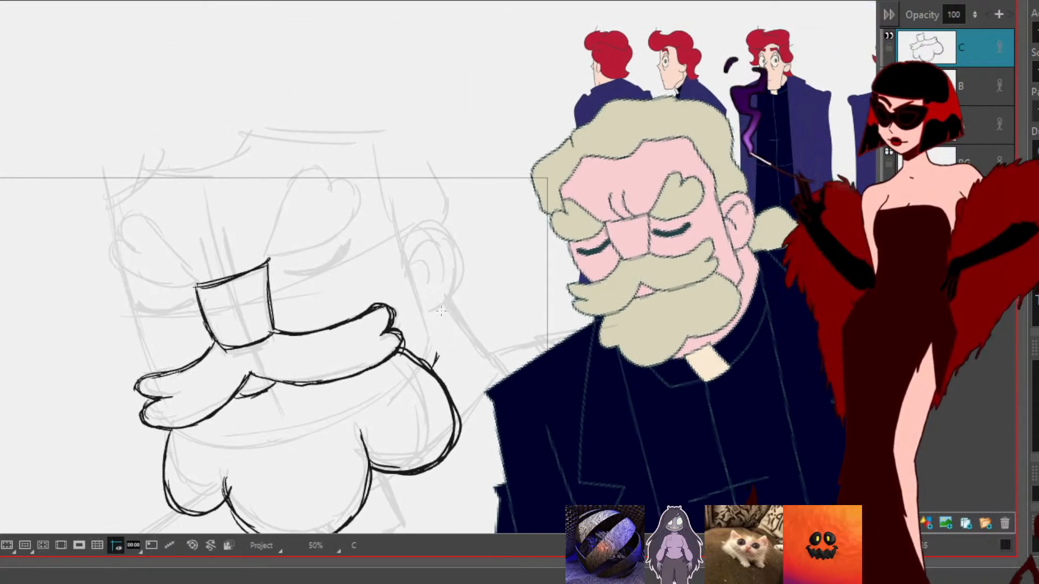
left_click_drag(421, 309, 436, 357)
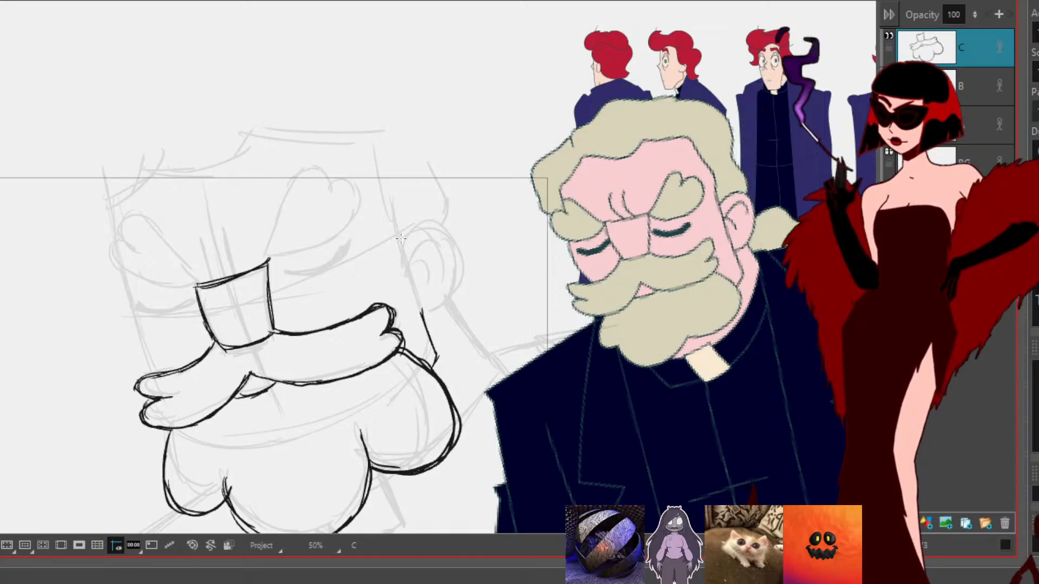
left_click_drag(374, 149, 392, 234)
left_click_drag(377, 157, 400, 251)
left_click_drag(384, 186, 414, 296)
left_click_drag(399, 241, 423, 312)
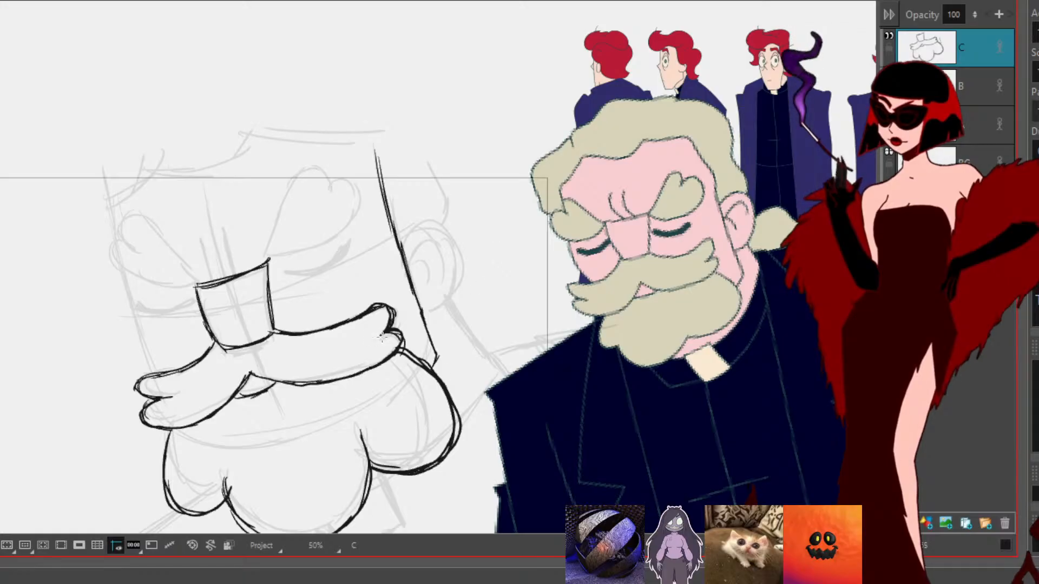
Step: Draw the thick closed eyelid and bushy heart-topped eyebrow on the ear side, and lower the eyelid slightly beneath the brow
mouse_move(287, 275)
left_mouse_down()
mouse_move(311, 275)
mouse_move(337, 251)
mouse_move(299, 275)
mouse_move(343, 252)
mouse_move(320, 276)
mouse_move(283, 276)
mouse_move(325, 271)
mouse_move(305, 278)
mouse_move(345, 247)
left_mouse_up()
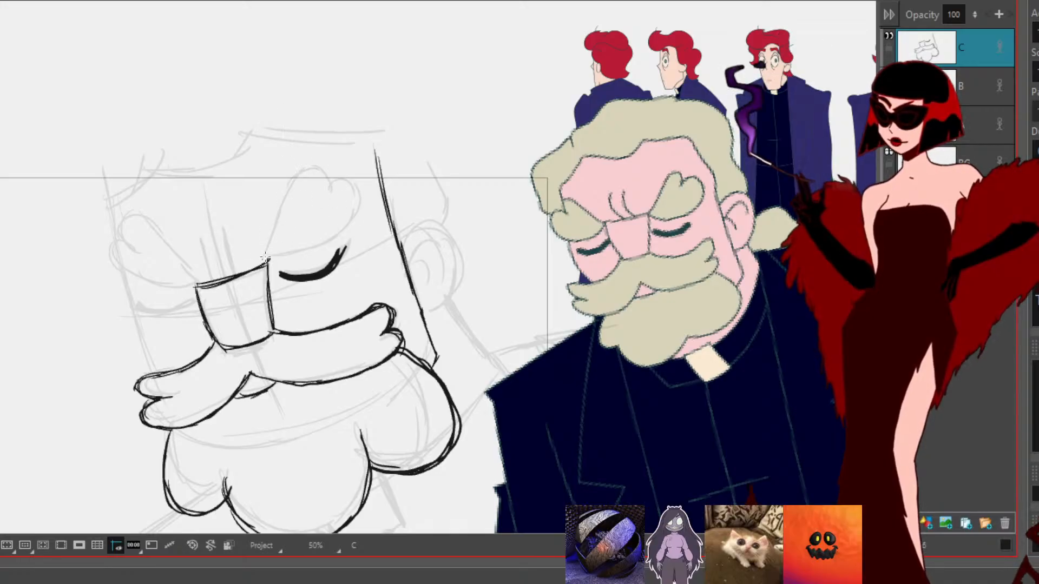
mouse_move(261, 260)
left_mouse_down()
mouse_move(291, 183)
mouse_move(317, 175)
mouse_move(323, 192)
mouse_move(294, 183)
mouse_move(258, 255)
left_mouse_up()
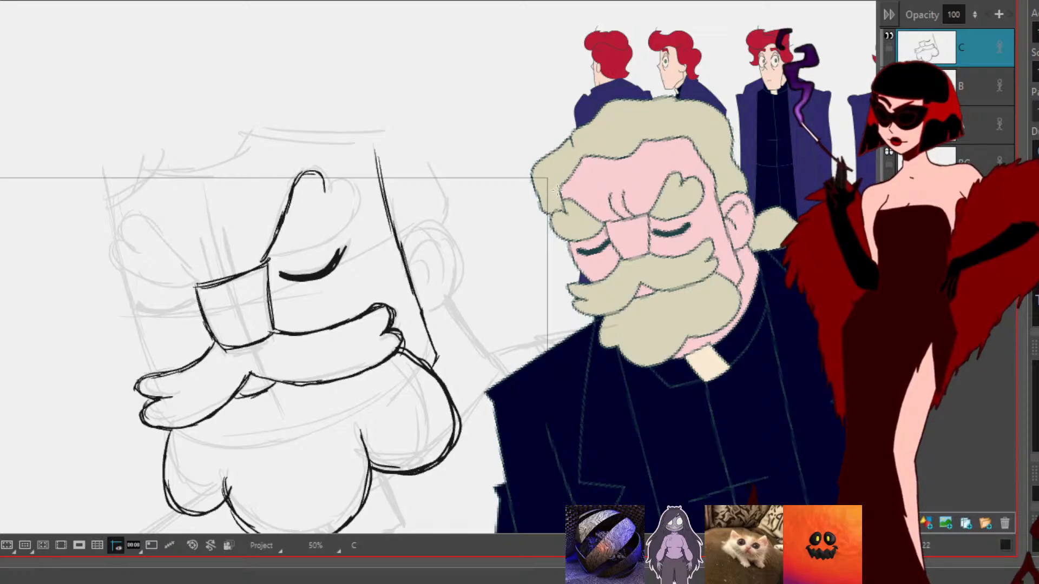
mouse_move(323, 190)
left_mouse_down()
mouse_move(346, 178)
mouse_move(355, 189)
mouse_move(343, 235)
mouse_move(265, 260)
mouse_move(301, 264)
mouse_move(350, 236)
mouse_move(361, 193)
mouse_move(339, 240)
mouse_move(313, 256)
mouse_move(269, 261)
left_mouse_up()
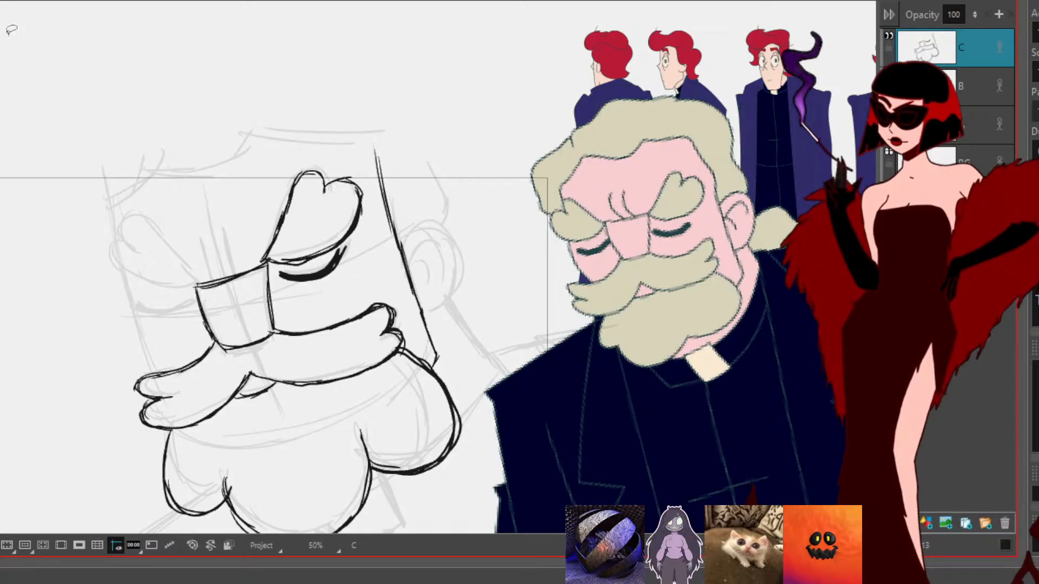
left_click(319, 276)
left_click_drag(323, 271, 323, 277)
key("Return")
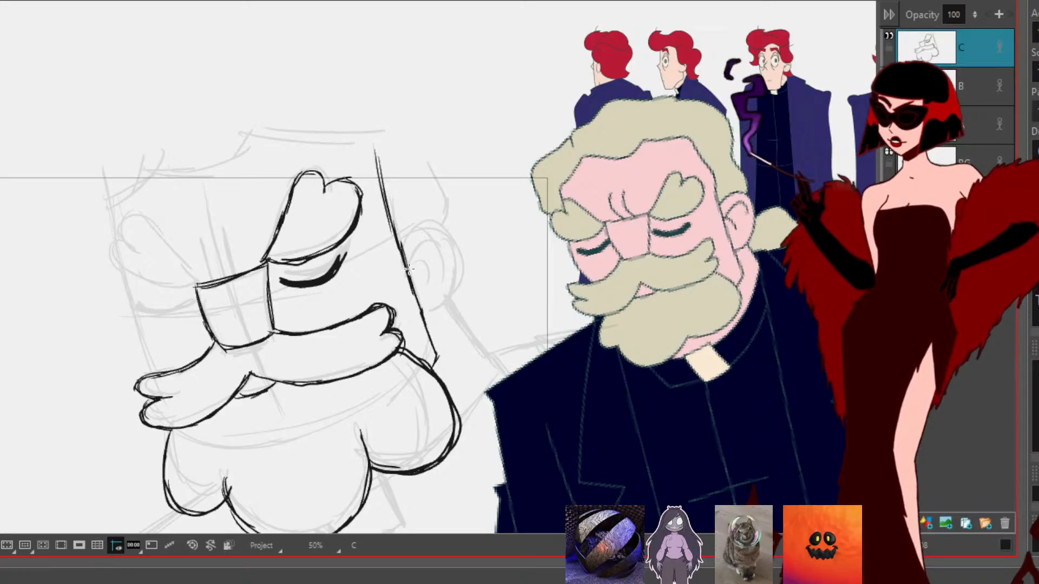
Step: Add two frown creases above the nose bridge and outline the bushy eyebrow on the far side
left_click_drag(202, 238, 216, 279)
left_click_drag(218, 235, 226, 258)
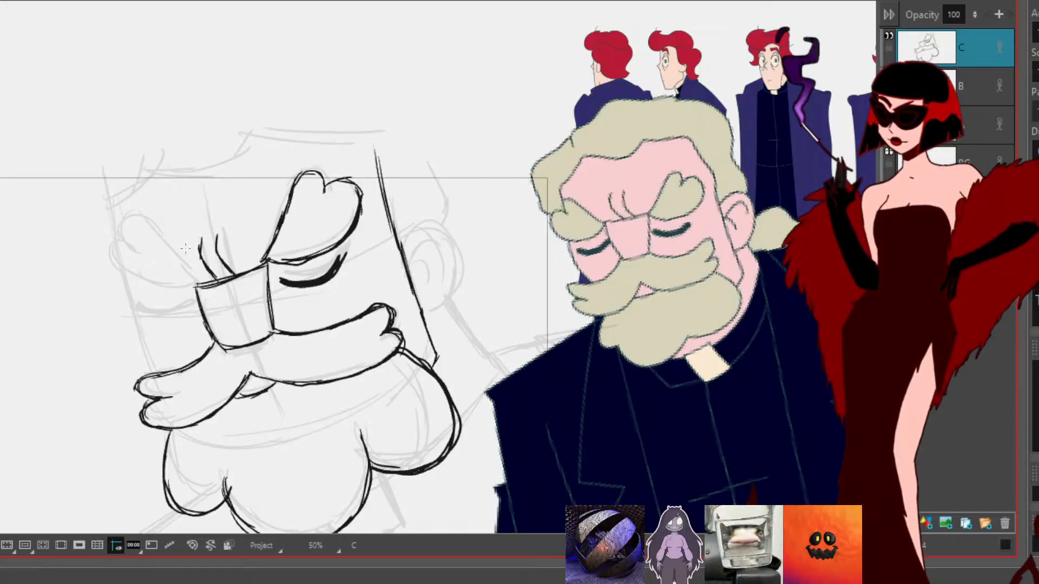
mouse_move(195, 277)
left_mouse_down()
mouse_move(143, 229)
mouse_move(135, 250)
left_mouse_up()
mouse_move(117, 227)
left_mouse_down()
mouse_move(133, 271)
mouse_move(115, 256)
mouse_move(129, 256)
mouse_move(161, 295)
mouse_move(196, 277)
mouse_move(139, 223)
mouse_move(125, 231)
mouse_move(131, 248)
mouse_move(114, 249)
mouse_move(130, 276)
mouse_move(191, 276)
left_mouse_up()
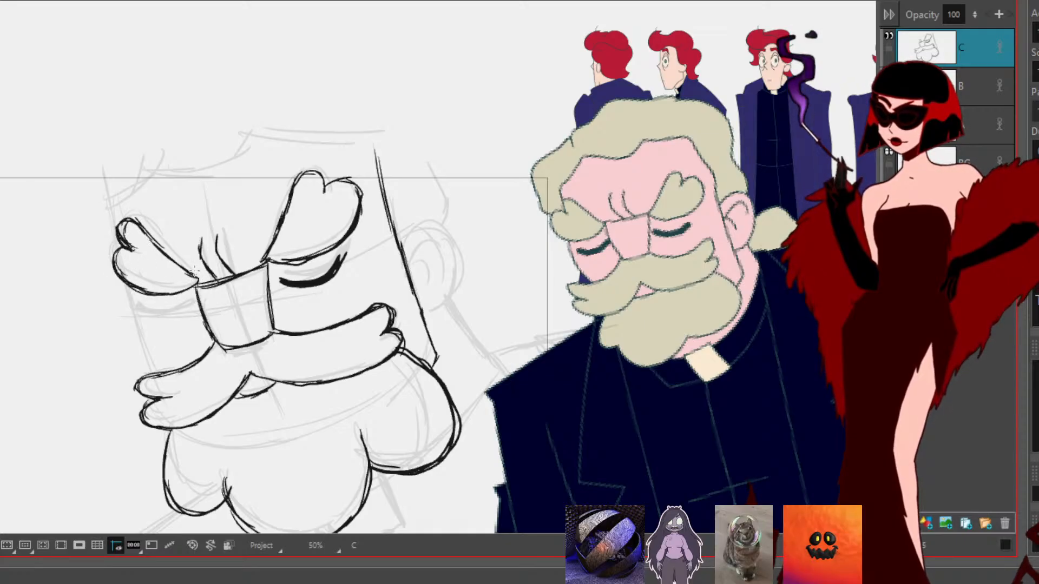
Step: Ink the closed far eye and the far cheek line down to the moustache, and outline the ear
mouse_move(160, 317)
left_mouse_down()
mouse_move(193, 291)
mouse_move(185, 307)
mouse_move(130, 291)
mouse_move(163, 374)
mouse_move(131, 291)
left_mouse_up()
left_click_drag(653, 377, 629, 224)
left_click_drag(625, 288, 698, 435)
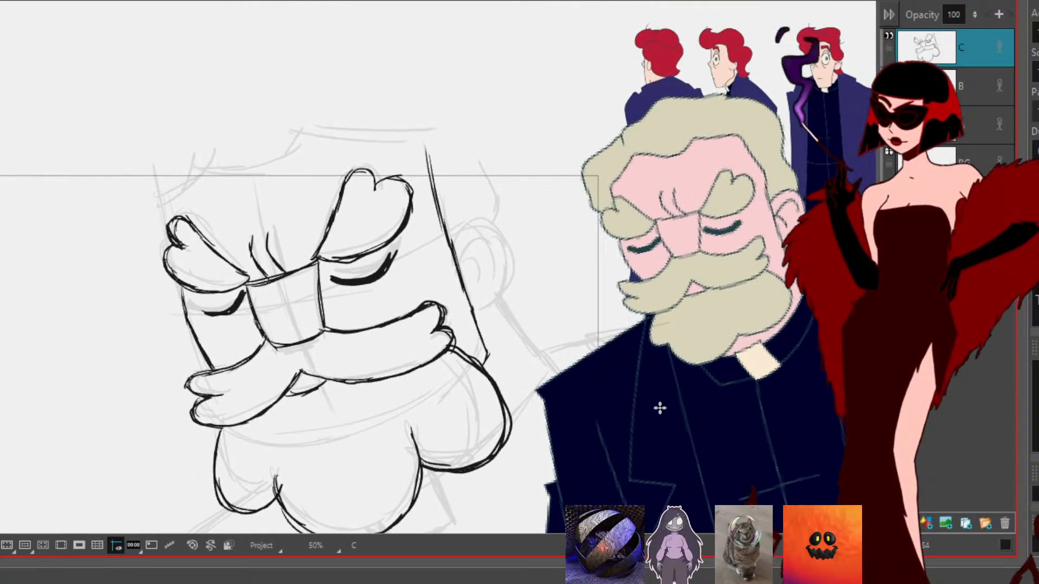
mouse_move(454, 243)
left_mouse_down()
mouse_move(479, 216)
mouse_move(511, 244)
mouse_move(514, 290)
mouse_move(483, 309)
mouse_move(513, 257)
mouse_move(447, 259)
left_mouse_up()
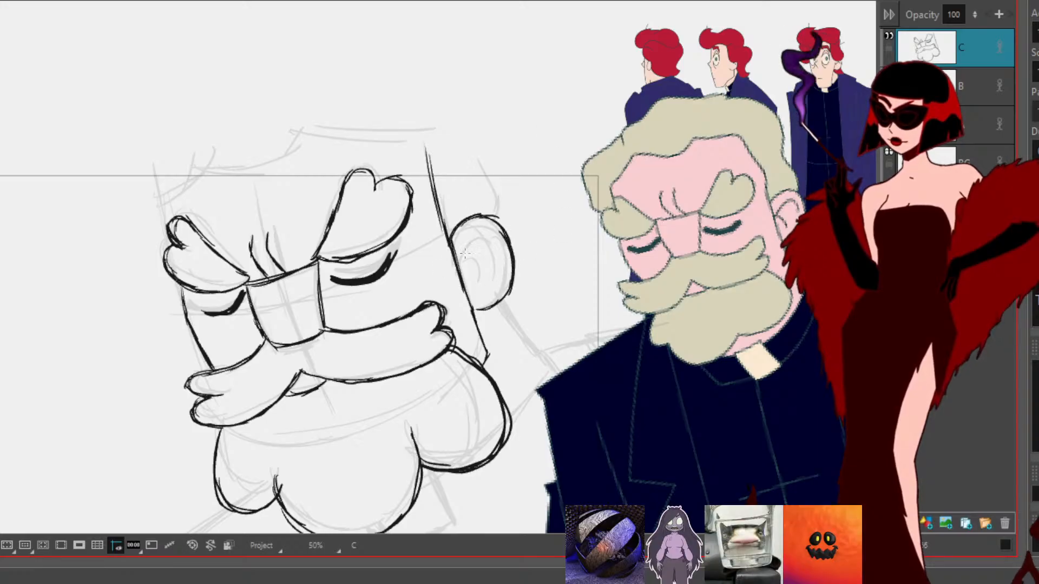
Step: Draw the hair edge above the ear and the hair contour beside the far side of the forehead
mouse_move(489, 245)
left_mouse_down()
mouse_move(470, 255)
mouse_move(462, 281)
mouse_move(480, 265)
mouse_move(485, 283)
mouse_move(496, 219)
mouse_move(475, 143)
left_mouse_up()
left_click_drag(476, 145, 495, 216)
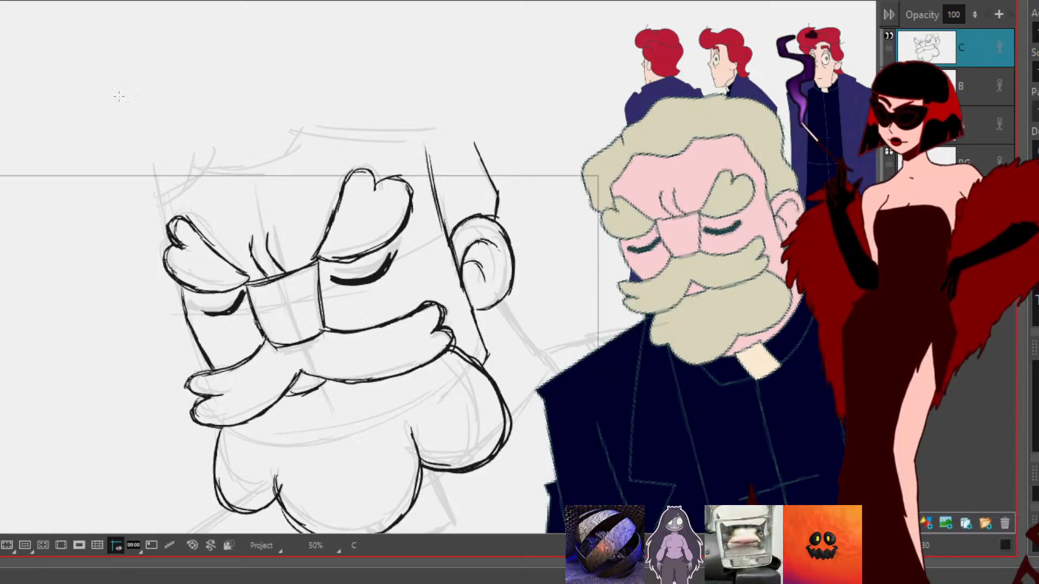
mouse_move(159, 205)
left_mouse_down()
mouse_move(167, 230)
mouse_move(176, 193)
mouse_move(209, 158)
left_mouse_up()
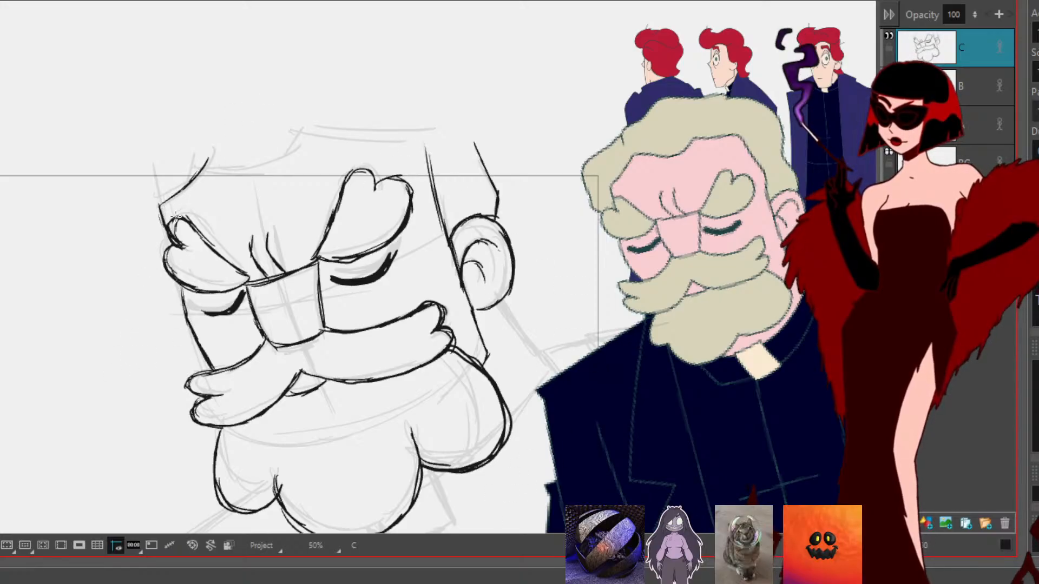
mouse_move(159, 253)
left_mouse_down()
mouse_move(131, 220)
mouse_move(119, 163)
mouse_move(130, 214)
mouse_move(159, 252)
left_mouse_up()
Step: Draw the back line of the neck from below the ear down to the top of the collar
left_click_drag(732, 418, 623, 289)
left_click_drag(395, 172, 441, 241)
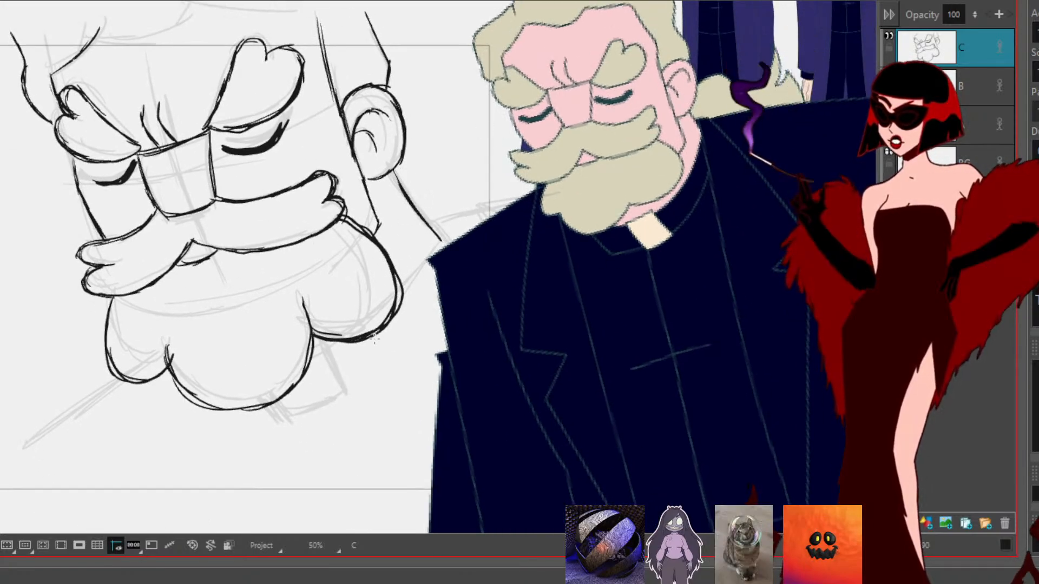
left_click_drag(395, 172, 441, 248)
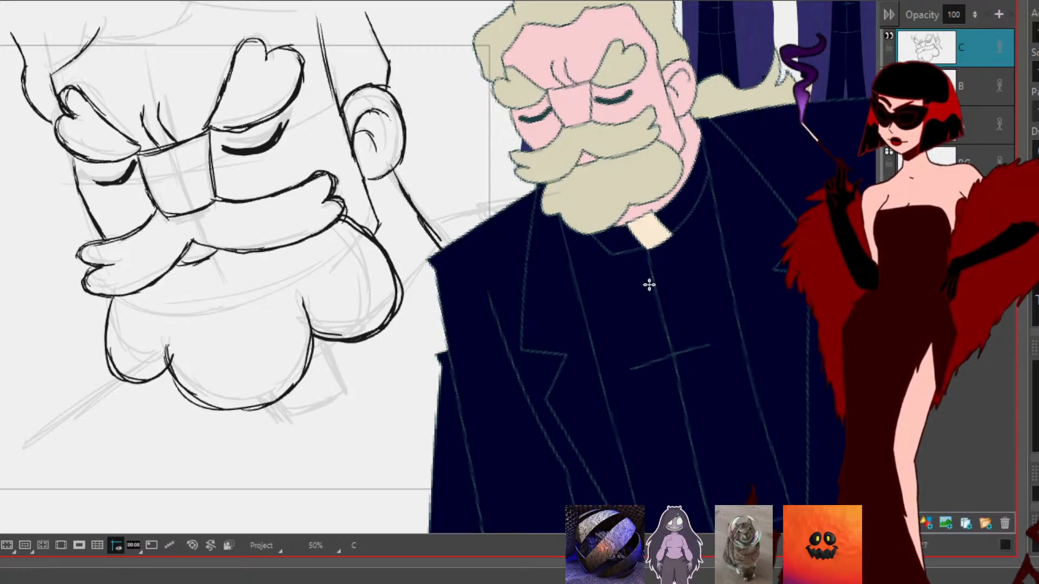
Step: Draw the clerical collar curving beneath the beard, with its square tab and lower edge
mouse_move(435, 264)
left_mouse_down()
mouse_move(405, 320)
mouse_move(332, 377)
mouse_move(288, 391)
mouse_move(323, 381)
mouse_move(401, 326)
mouse_move(444, 252)
left_mouse_up()
mouse_move(282, 390)
left_mouse_down()
mouse_move(327, 374)
mouse_move(370, 339)
left_mouse_up()
left_click_drag(339, 372, 367, 417)
mouse_move(274, 407)
left_mouse_down()
mouse_move(307, 448)
mouse_move(349, 438)
mouse_move(416, 386)
mouse_move(380, 410)
left_mouse_up()
left_click_drag(285, 447, 206, 409)
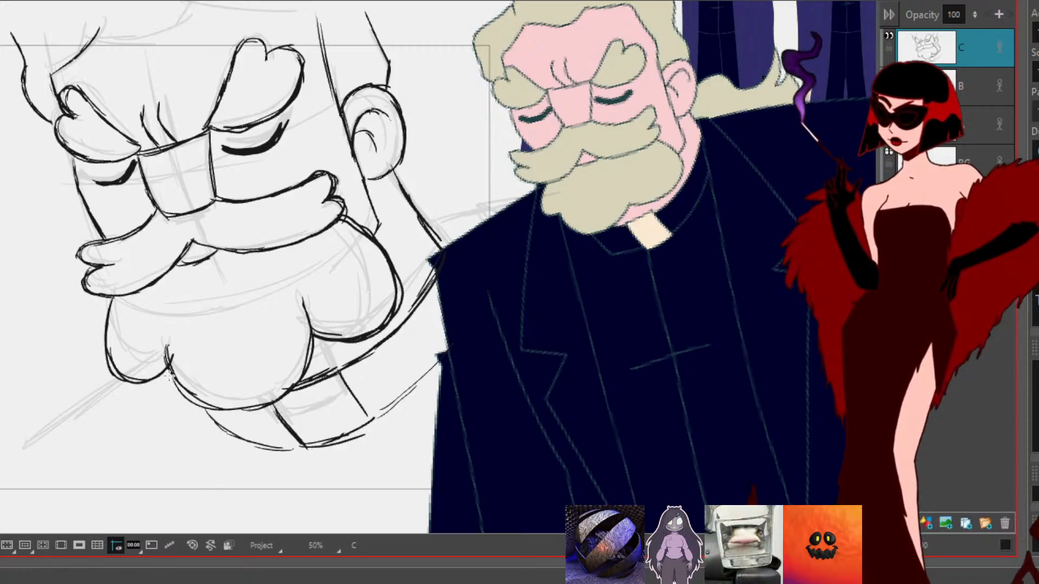
Step: Draw the two jacket front lines running down from the beard and the sloping far shoulder line
left_click_drag(168, 360, 235, 518)
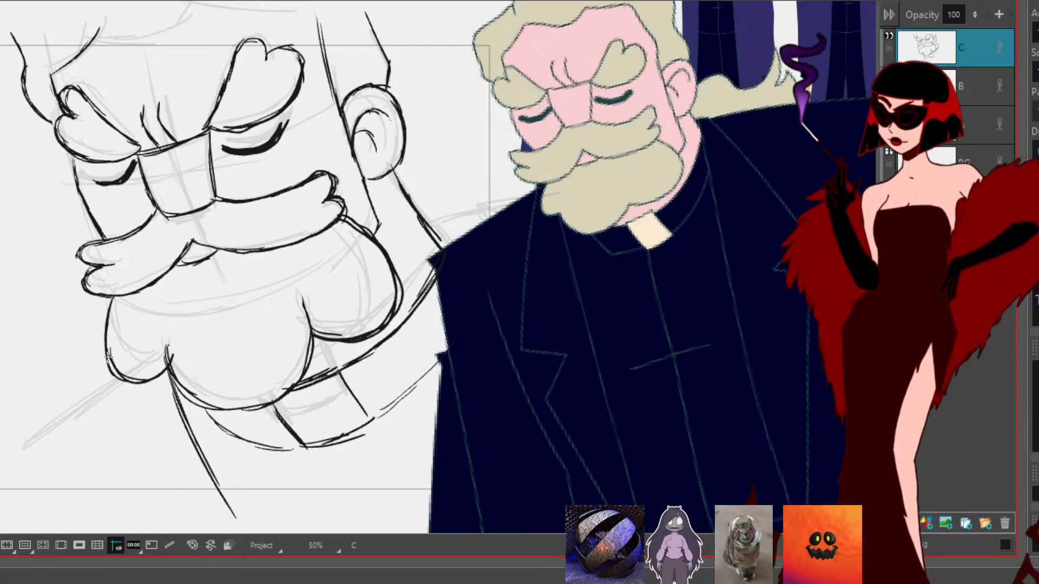
left_click_drag(106, 300, 109, 412)
left_click_drag(102, 338, 124, 528)
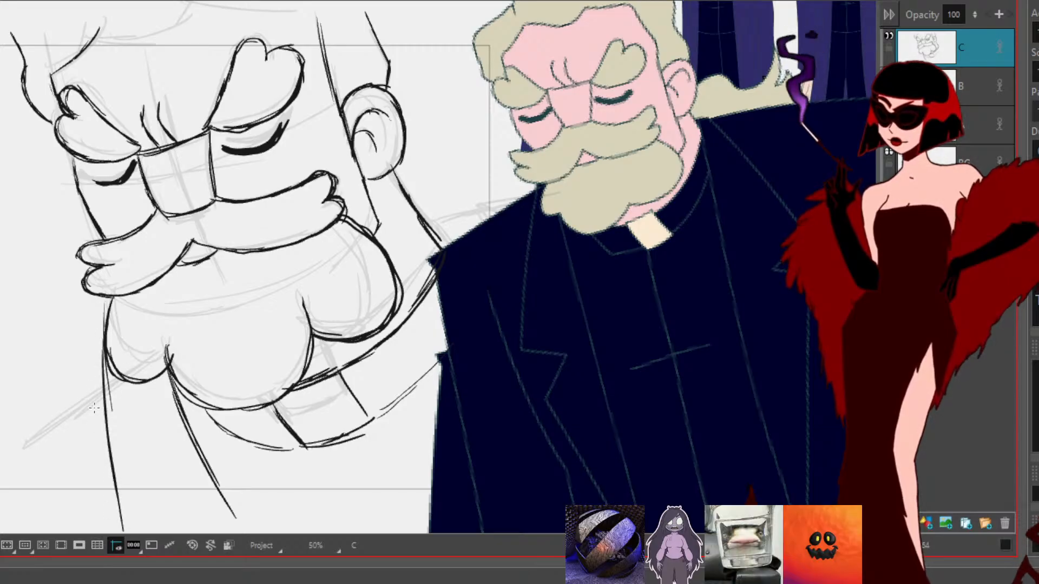
left_click_drag(110, 384, 1, 464)
left_click_drag(89, 402, 1, 463)
left_click_drag(64, 419, 1, 472)
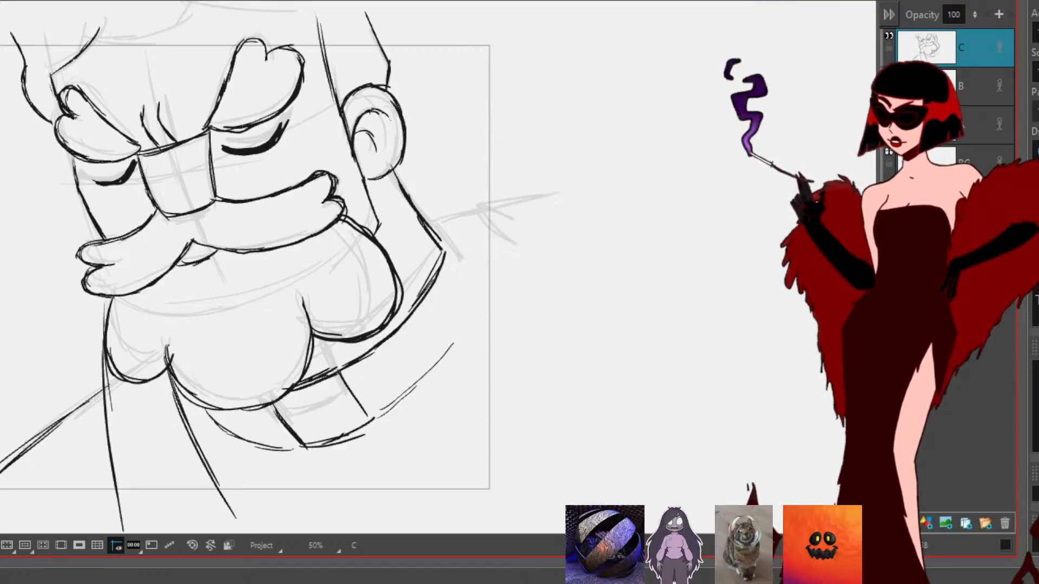
Step: Draw the near-side lapel and shoulder lines from the base of the neck, and check the ink against the rough by toggling its visibility
left_click_drag(452, 255, 479, 368)
left_click_drag(435, 216, 511, 459)
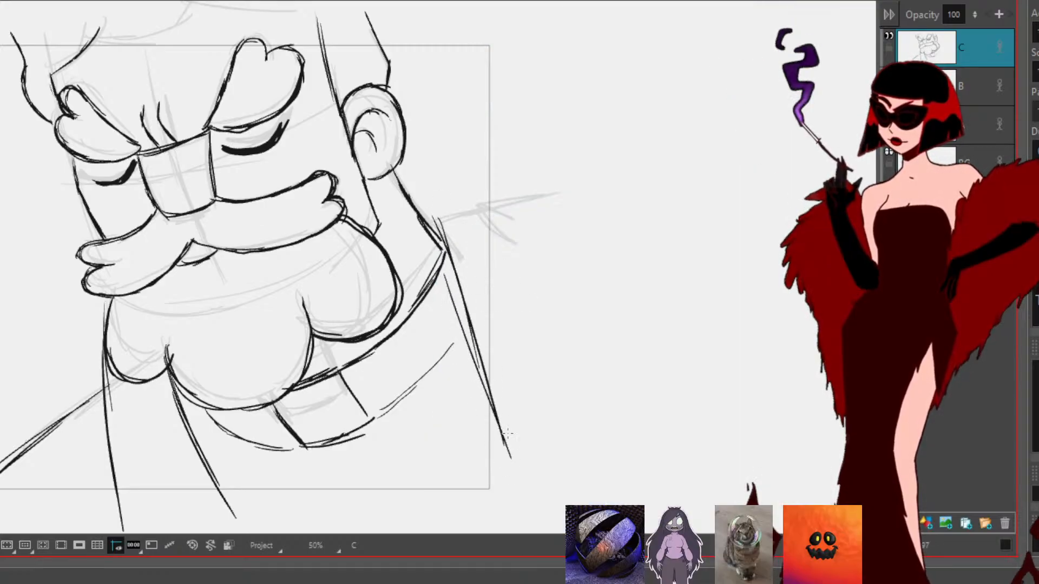
left_click_drag(427, 194, 470, 210)
mouse_move(441, 203)
left_mouse_down()
mouse_move(575, 311)
mouse_move(594, 211)
left_mouse_up()
left_click_drag(411, 358, 671, 339)
left_click(886, 35)
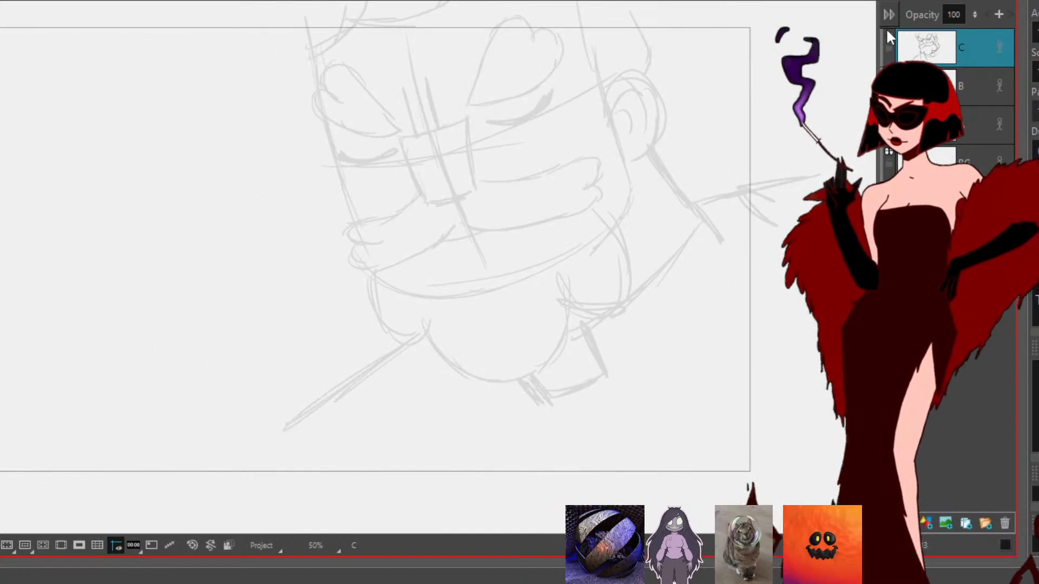
left_click(888, 35)
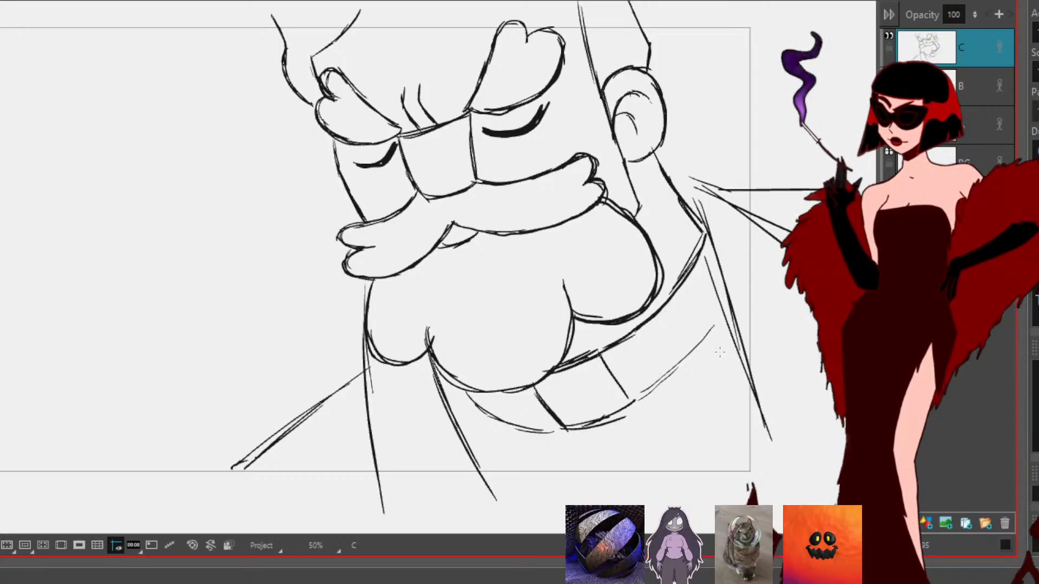
Step: Add a new vector layer, fill a black shadow shape over the near side of the face, and set the layer's opacity to 20
left_click(927, 523)
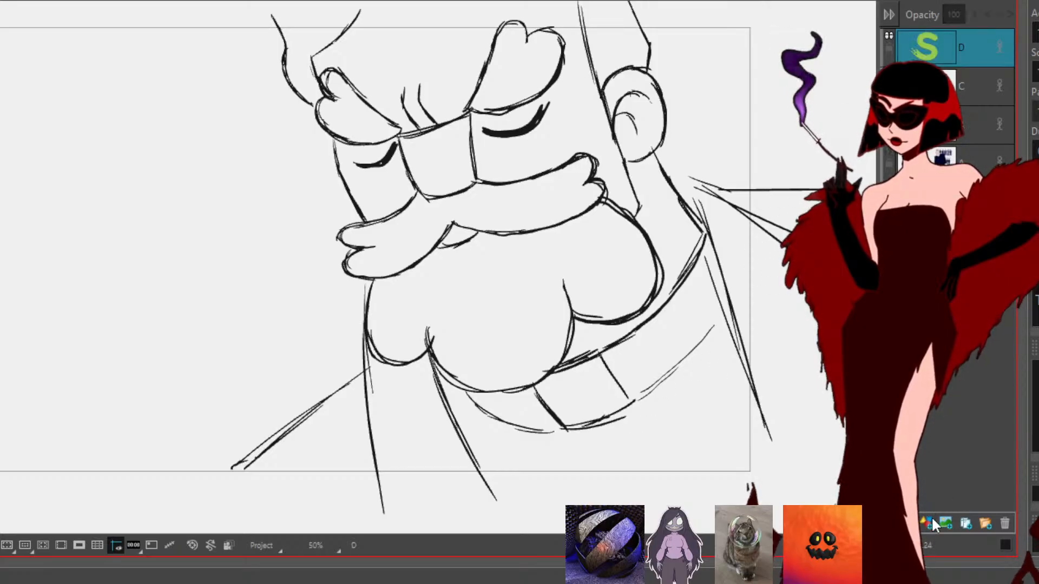
scroll(713, 336, "down", 2)
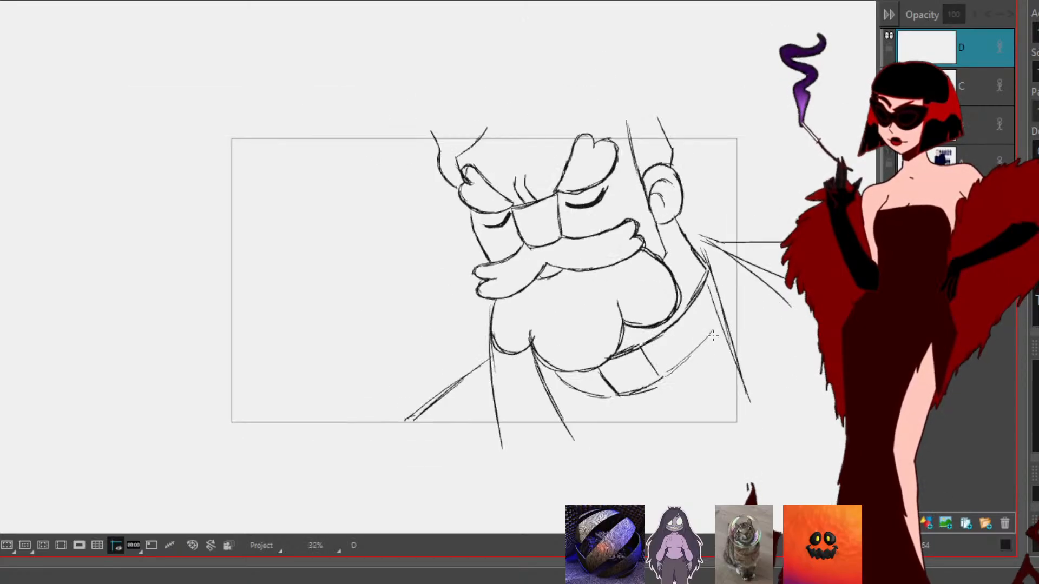
mouse_move(463, 79)
left_mouse_down()
mouse_move(511, 87)
mouse_move(571, 130)
mouse_move(618, 266)
mouse_move(646, 282)
mouse_move(649, 326)
mouse_move(704, 364)
mouse_move(708, 453)
mouse_move(742, 496)
mouse_move(845, 427)
mouse_move(824, 102)
mouse_move(689, 71)
mouse_move(469, 70)
mouse_move(492, 88)
left_mouse_up()
left_click(821, 116)
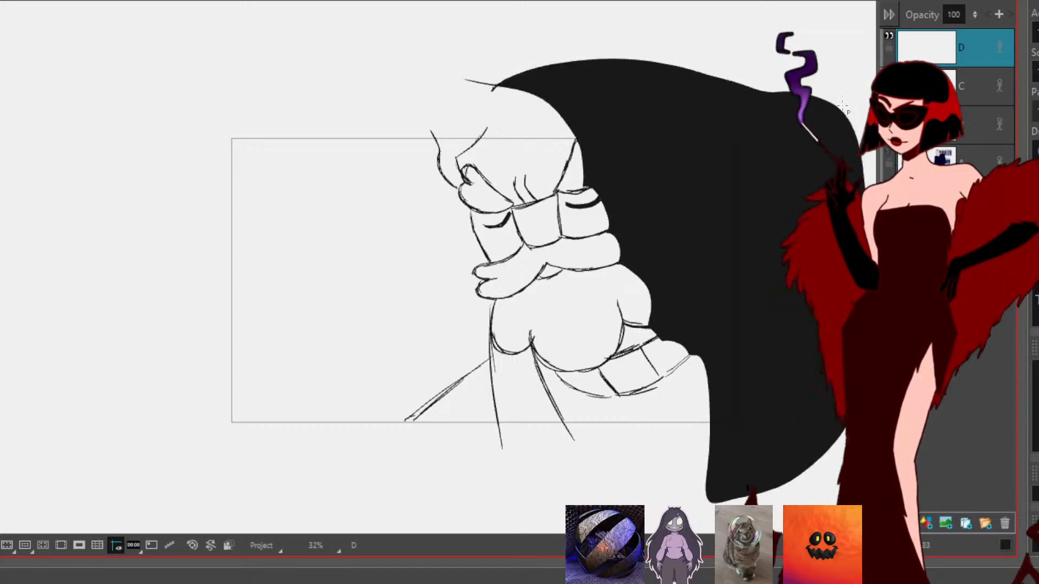
left_click(953, 13)
type("20")
key("Return")
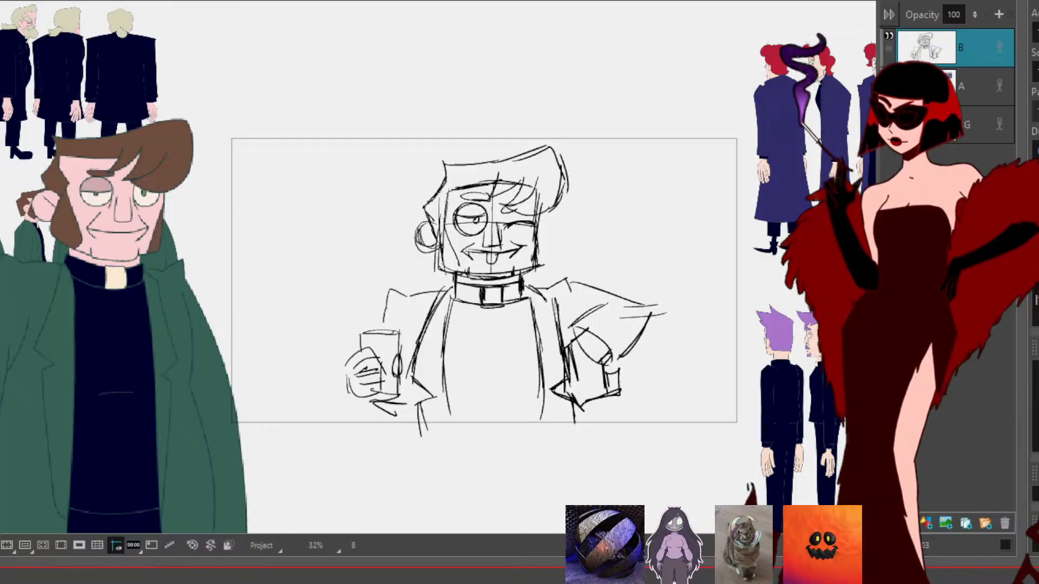
Step: Fade the rough layer B of the winking priest holding a drink to 10 opacity
left_click(955, 14)
type("10")
key("Return")
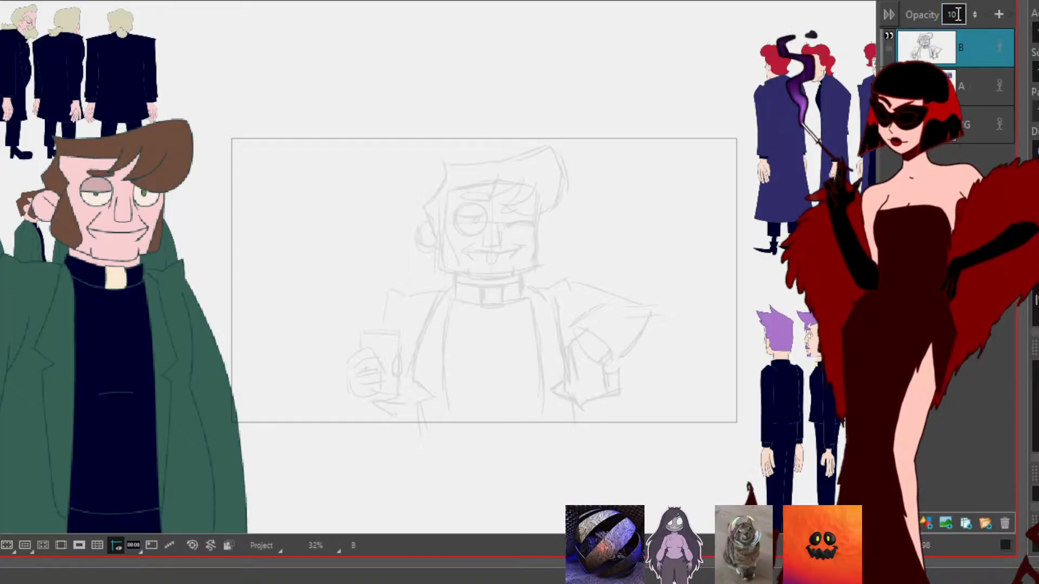
Step: Move the green-coated colour reference on layer A closer to the rough, and add a new vector layer above layer B
left_click(983, 86)
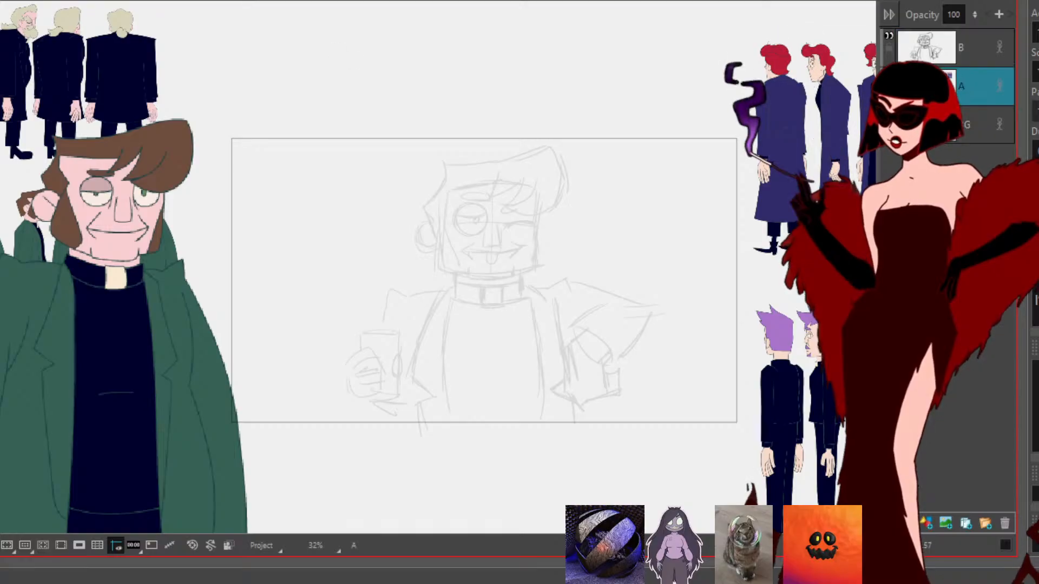
left_click_drag(108, 329, 229, 357)
left_click(977, 48)
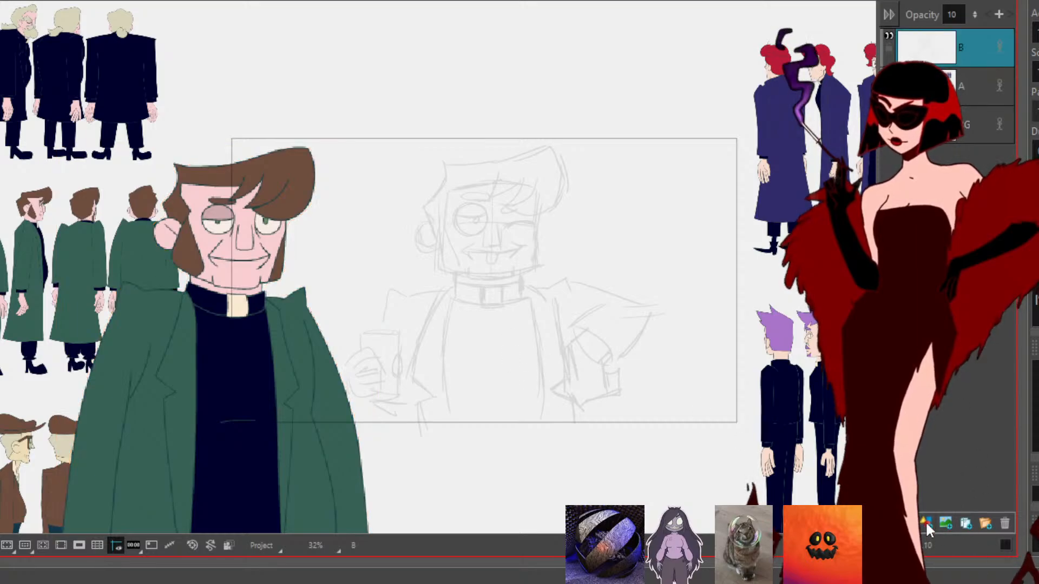
left_click(926, 524)
Step: Scale the green-coated reference down slightly, place it right beside the rough, and make layer C active for inking
left_click(321, 199)
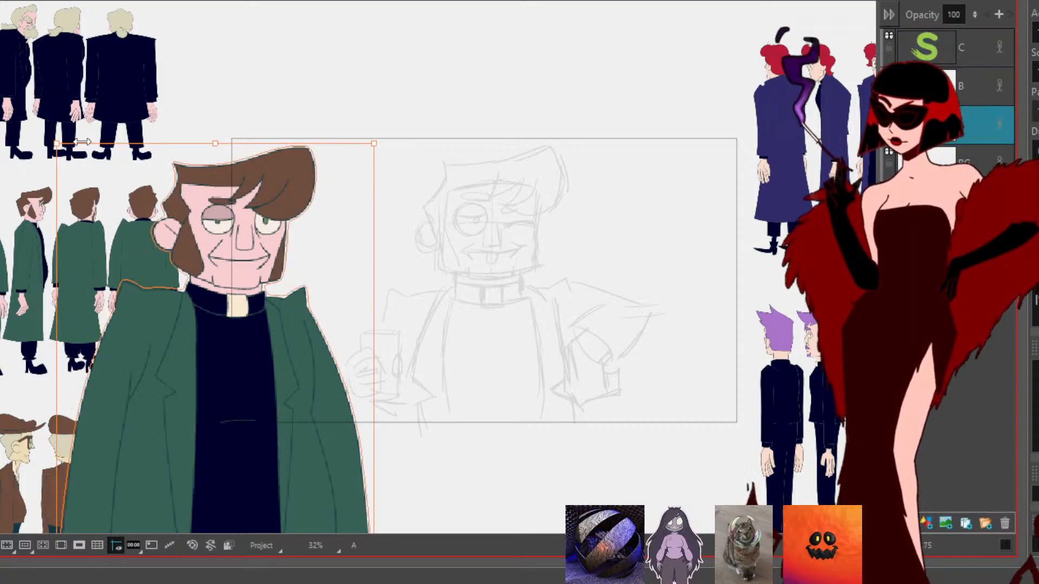
left_click_drag(87, 175, 90, 180)
left_click_drag(200, 361, 228, 328)
left_click(525, 271)
left_click(967, 49)
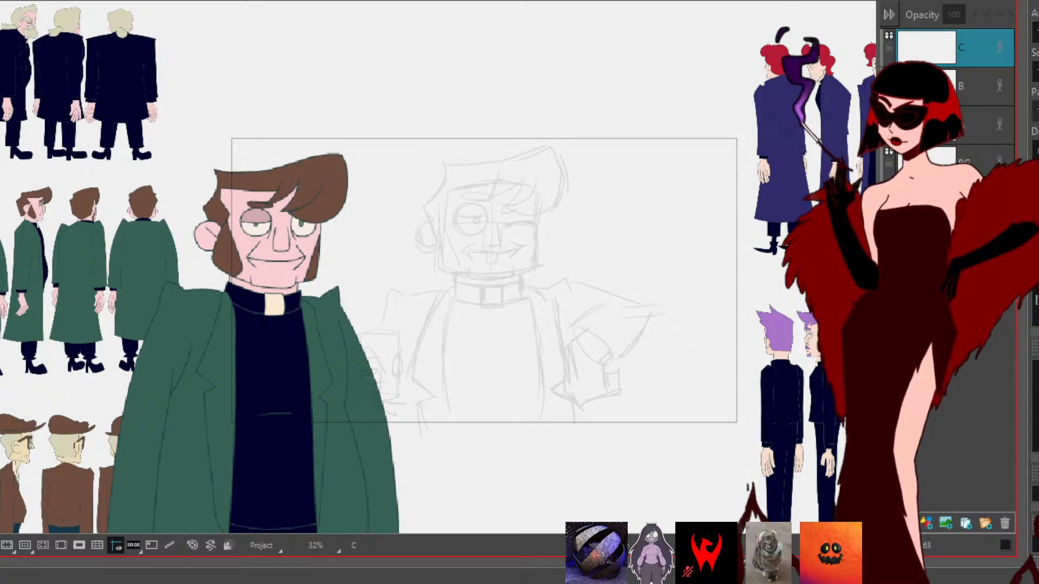
Step: Ink the back curve of the swept hair and the pointed fringe strands over the forehead
scroll(533, 213, "up", 4)
left_click_drag(455, 309, 689, 334)
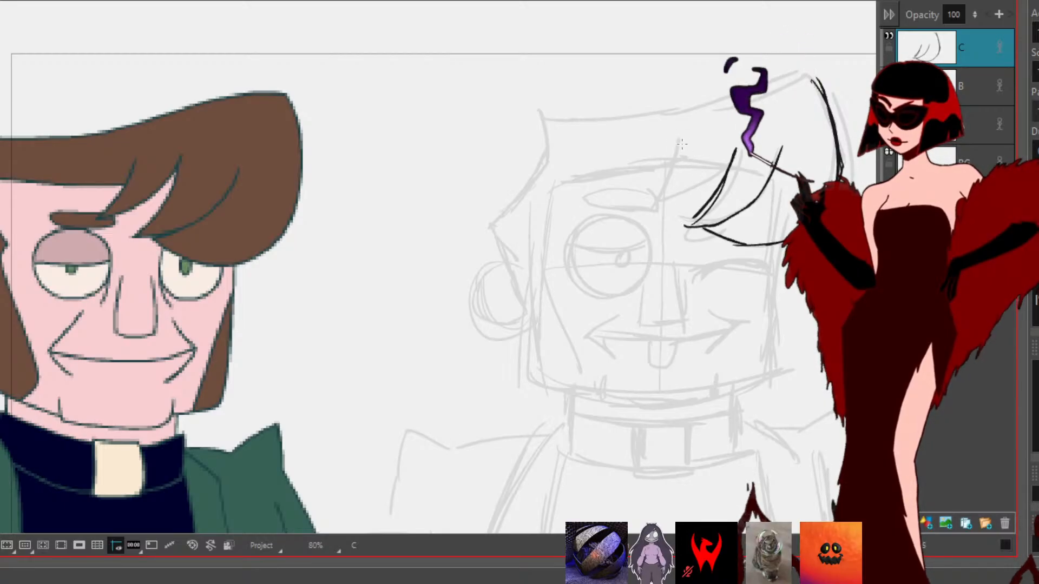
mouse_move(686, 138)
left_mouse_down()
mouse_move(654, 204)
mouse_move(690, 192)
mouse_move(733, 152)
mouse_move(694, 189)
mouse_move(656, 204)
mouse_move(698, 131)
mouse_move(725, 163)
mouse_move(729, 151)
mouse_move(727, 169)
mouse_move(727, 153)
mouse_move(684, 230)
mouse_move(723, 223)
mouse_move(784, 147)
left_mouse_up()
mouse_move(785, 147)
left_mouse_down()
mouse_move(732, 213)
mouse_move(705, 227)
mouse_move(774, 243)
left_mouse_up()
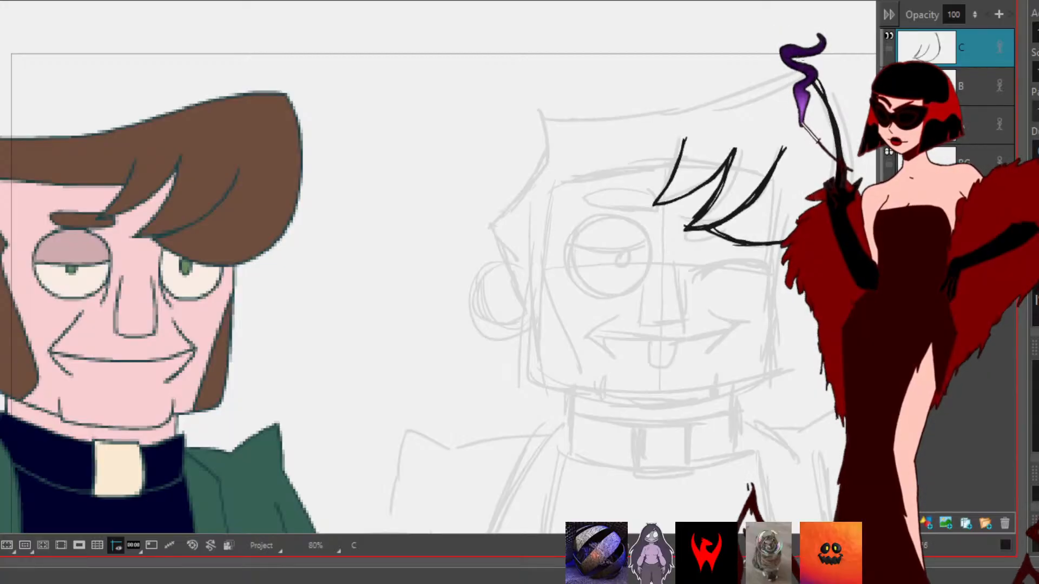
Step: Draw the top contour of the hair and continue it down the jagged side edge to just above the ear
mouse_move(780, 79)
left_mouse_down()
mouse_move(611, 124)
mouse_move(625, 118)
mouse_move(517, 120)
mouse_move(528, 154)
left_mouse_up()
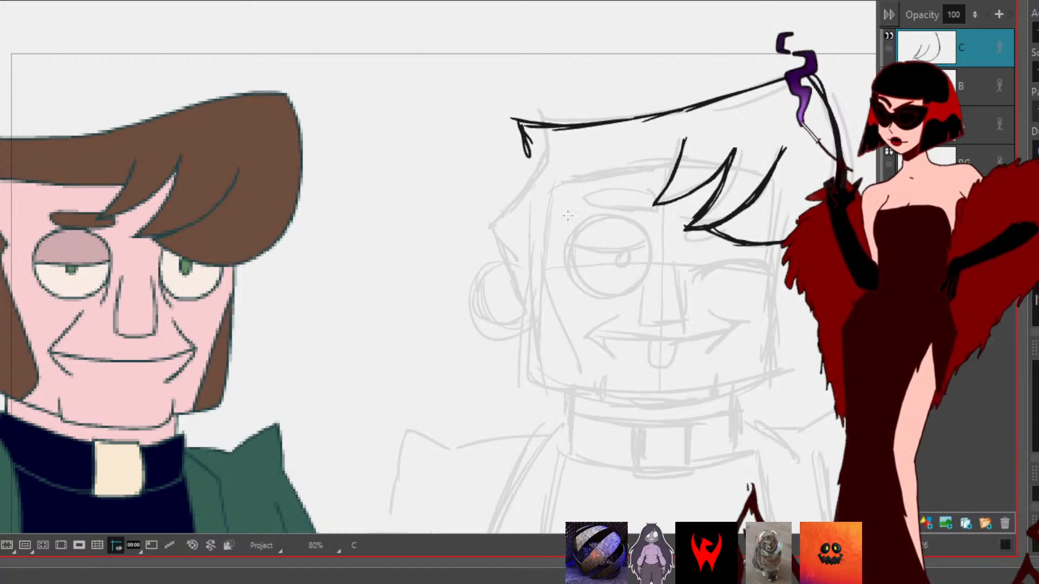
mouse_move(661, 427)
left_mouse_down()
mouse_move(713, 375)
mouse_move(704, 370)
left_mouse_up()
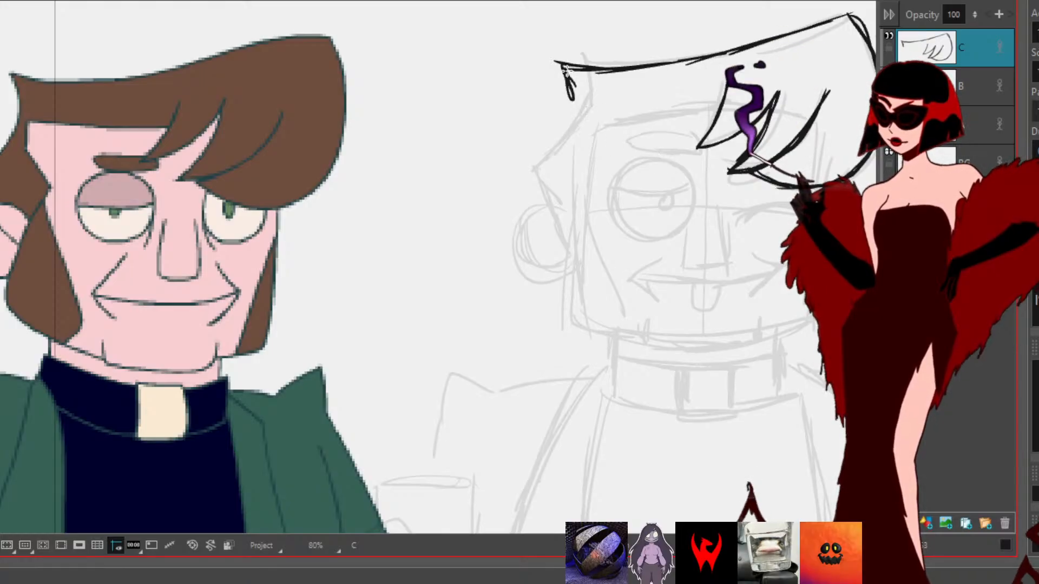
mouse_move(573, 87)
left_mouse_down()
mouse_move(534, 138)
mouse_move(544, 195)
left_mouse_up()
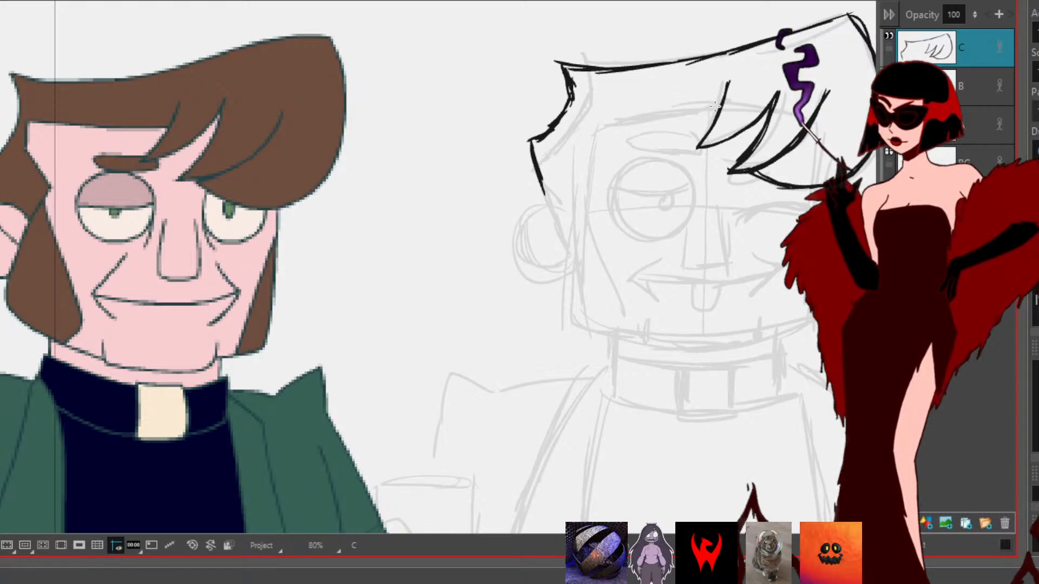
Step: Draw the hairline across the forehead and down the temple, and outline the round ear
mouse_move(722, 102)
left_mouse_down()
mouse_move(589, 101)
mouse_move(575, 142)
mouse_move(599, 177)
mouse_move(575, 213)
mouse_move(558, 189)
mouse_move(517, 233)
mouse_move(533, 265)
mouse_move(568, 268)
left_mouse_up()
left_click_drag(519, 233, 562, 272)
mouse_move(583, 216)
left_mouse_down()
mouse_move(533, 191)
mouse_move(515, 254)
left_mouse_up()
mouse_move(544, 196)
left_mouse_down()
mouse_move(568, 233)
mouse_move(563, 224)
left_mouse_up()
Step: Draw the sideburn's outer and inner edges and the jawline with its two chin notches
mouse_move(600, 187)
left_mouse_down()
mouse_move(569, 233)
mouse_move(561, 276)
left_mouse_up()
mouse_move(563, 278)
left_mouse_down()
mouse_move(585, 320)
mouse_move(636, 341)
left_mouse_up()
mouse_move(572, 324)
left_mouse_down()
mouse_move(669, 337)
mouse_move(647, 327)
mouse_move(653, 345)
mouse_move(715, 350)
mouse_move(694, 350)
mouse_move(770, 321)
left_mouse_up()
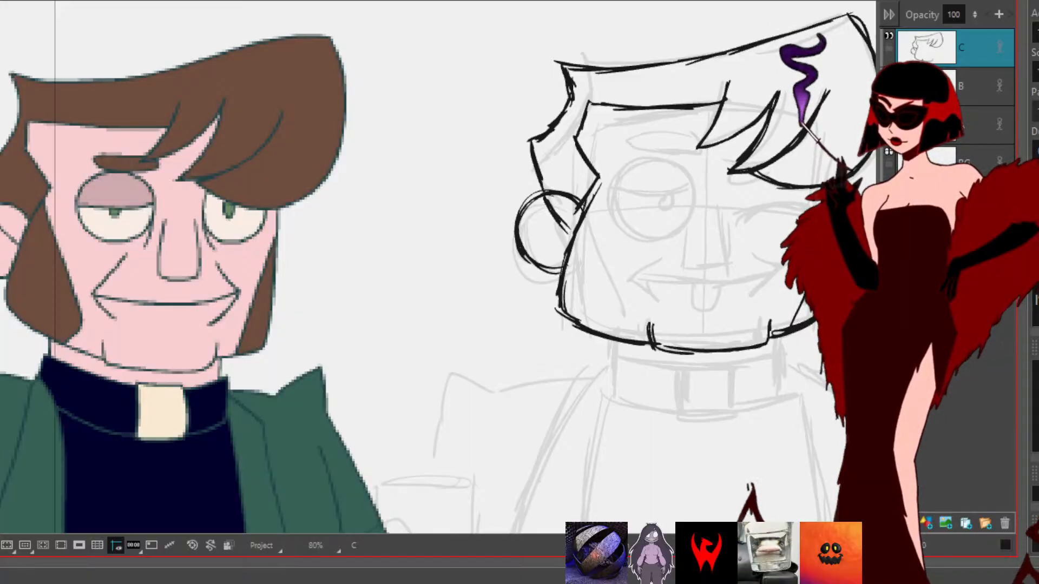
left_click_drag(587, 210, 622, 293)
left_click_drag(608, 256, 630, 309)
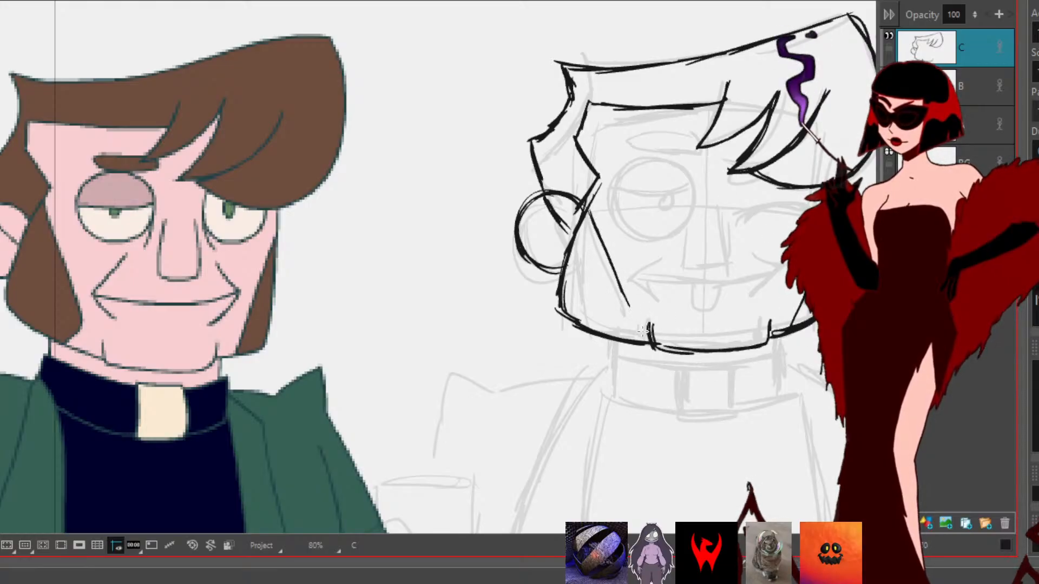
left_click_drag(625, 294, 637, 342)
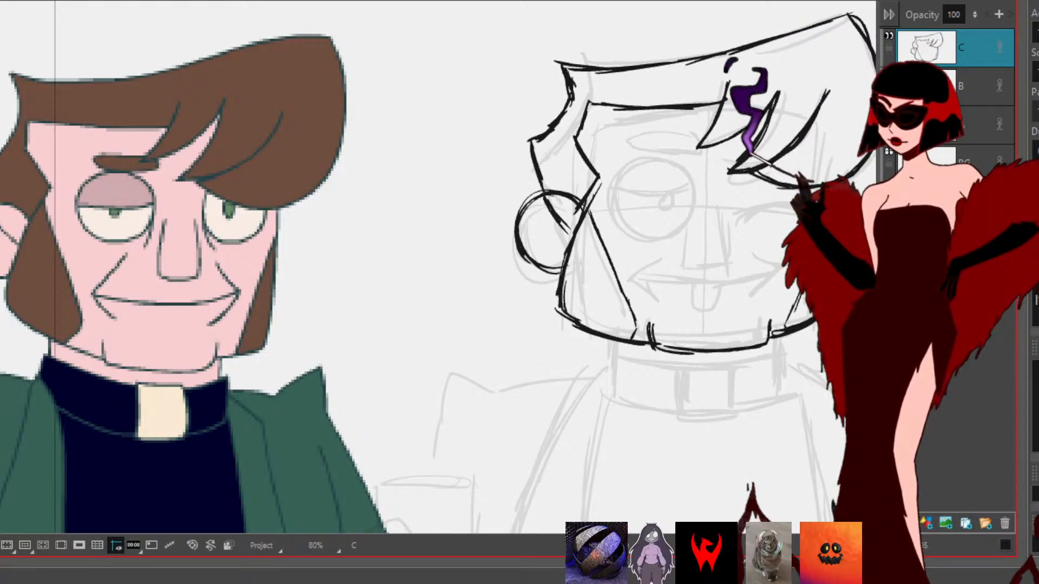
Step: Draw the U-shaped nose between the round open eye and the winking eye with its brow tucked under the fringe
mouse_move(730, 204)
left_mouse_down()
mouse_move(727, 264)
mouse_move(690, 265)
mouse_move(698, 209)
mouse_move(688, 259)
mouse_move(694, 237)
mouse_move(701, 266)
mouse_move(734, 260)
mouse_move(736, 220)
mouse_move(734, 257)
left_mouse_up()
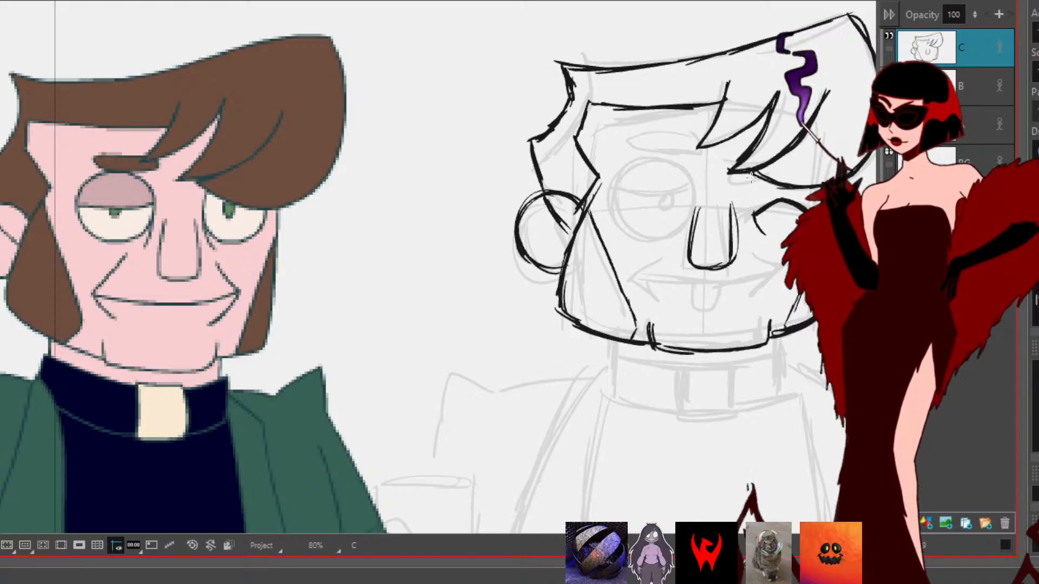
mouse_move(739, 174)
left_mouse_down()
mouse_move(735, 187)
mouse_move(767, 178)
left_mouse_up()
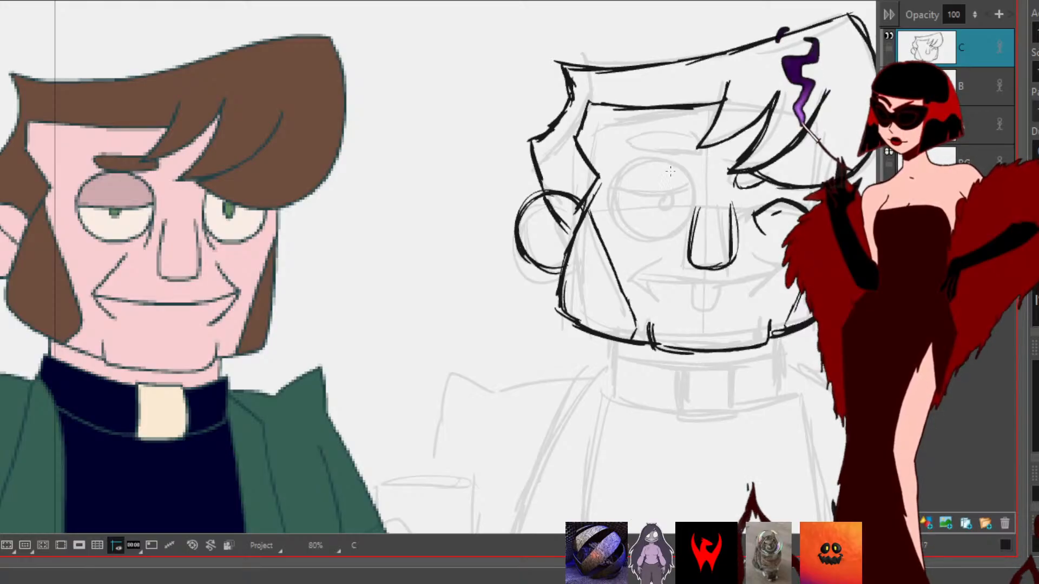
mouse_move(678, 173)
left_mouse_down()
mouse_move(623, 201)
mouse_move(643, 232)
mouse_move(681, 226)
mouse_move(682, 173)
mouse_move(622, 181)
mouse_move(643, 235)
mouse_move(689, 215)
mouse_move(665, 164)
mouse_move(617, 203)
mouse_move(691, 195)
left_mouse_up()
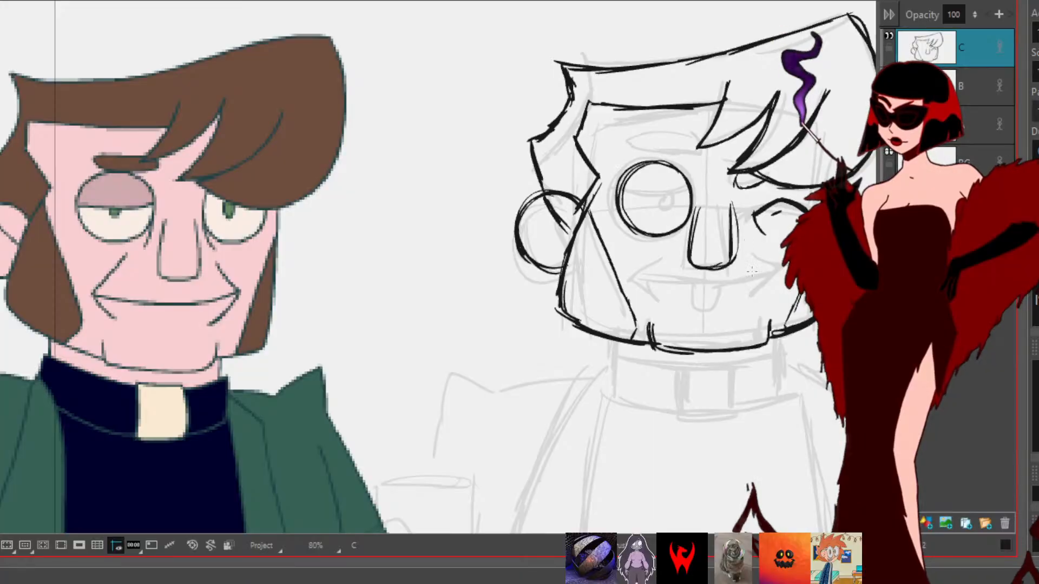
Step: Outline the flat eyebrow above the open eye and narrow it from both ends
mouse_move(626, 153)
left_mouse_down()
mouse_move(703, 152)
mouse_move(627, 139)
mouse_move(618, 150)
mouse_move(692, 153)
mouse_move(676, 155)
mouse_move(710, 143)
left_mouse_up()
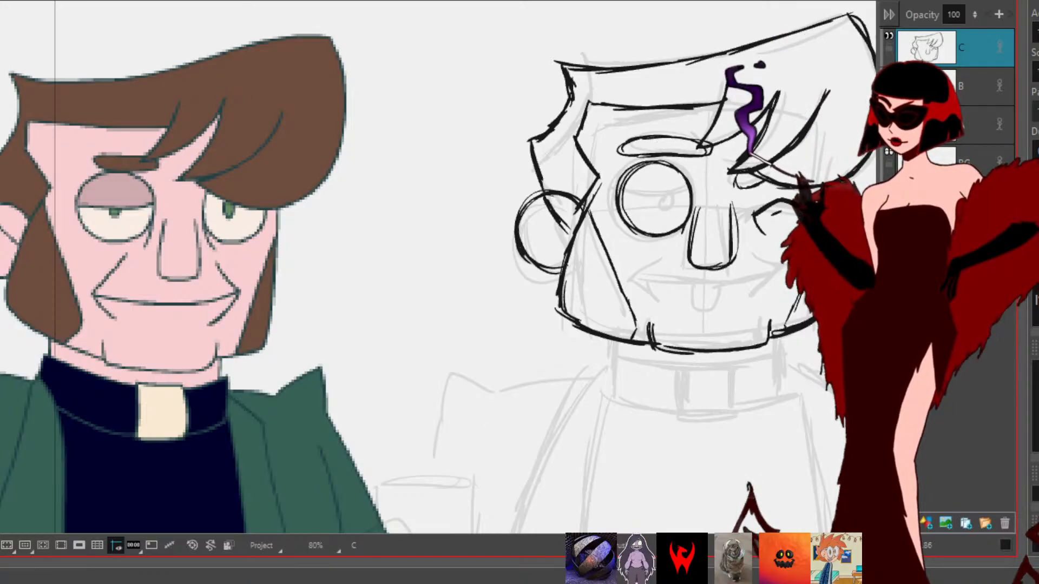
mouse_move(639, 115)
left_mouse_down()
mouse_move(622, 156)
mouse_move(671, 104)
left_mouse_up()
left_click_drag(611, 146, 623, 146)
mouse_move(723, 165)
left_mouse_down()
mouse_move(709, 145)
mouse_move(729, 137)
mouse_move(708, 147)
left_mouse_up()
key("alt+b")
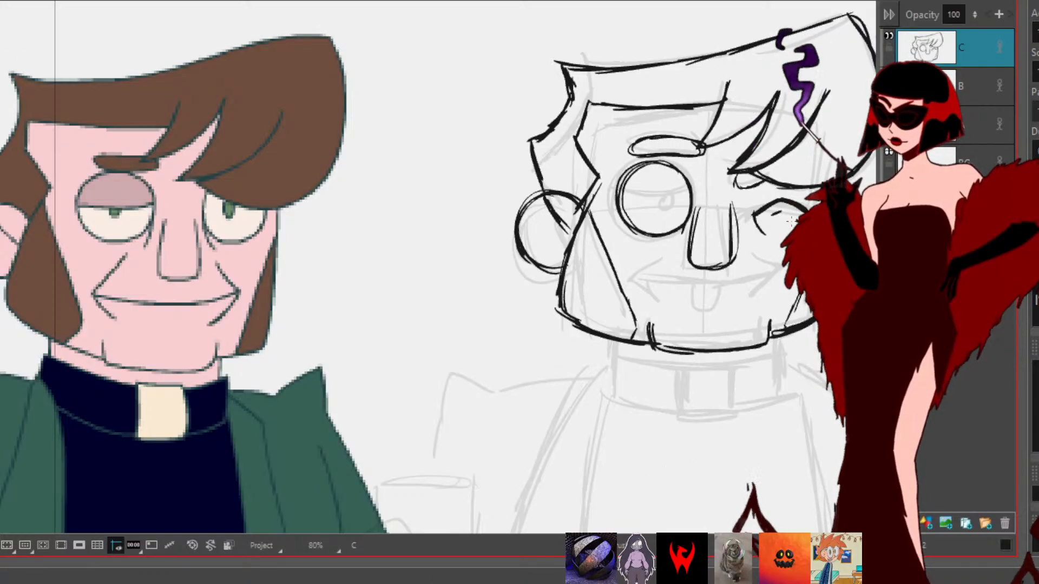
Step: Draw the upper eyelid line, the crease beneath the socket and the small ringed pupil of the open eye
mouse_move(619, 191)
left_mouse_down()
mouse_move(691, 191)
mouse_move(652, 190)
left_mouse_up()
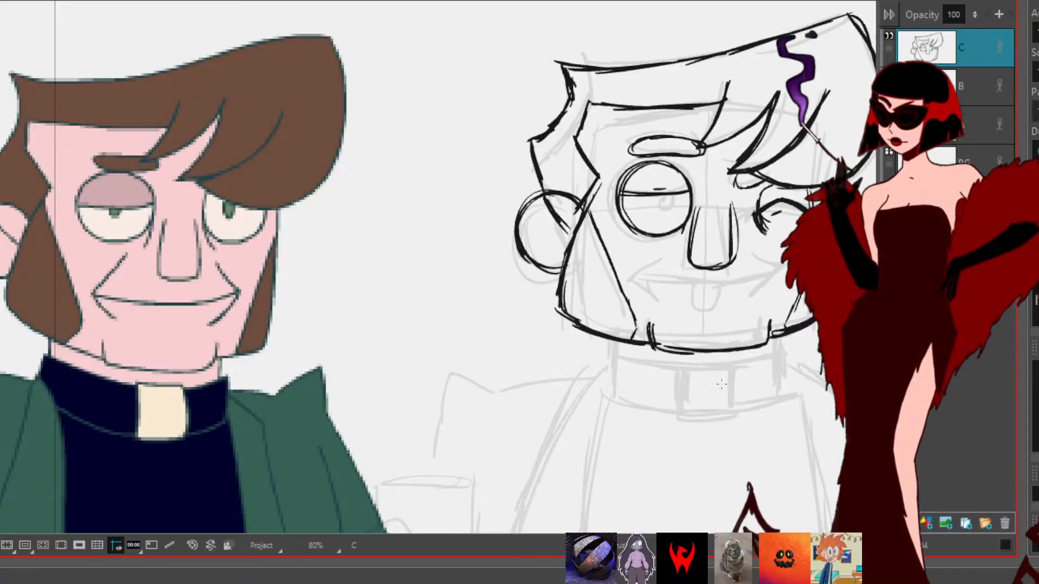
left_click_drag(692, 217, 681, 240)
left_click_drag(692, 218, 678, 236)
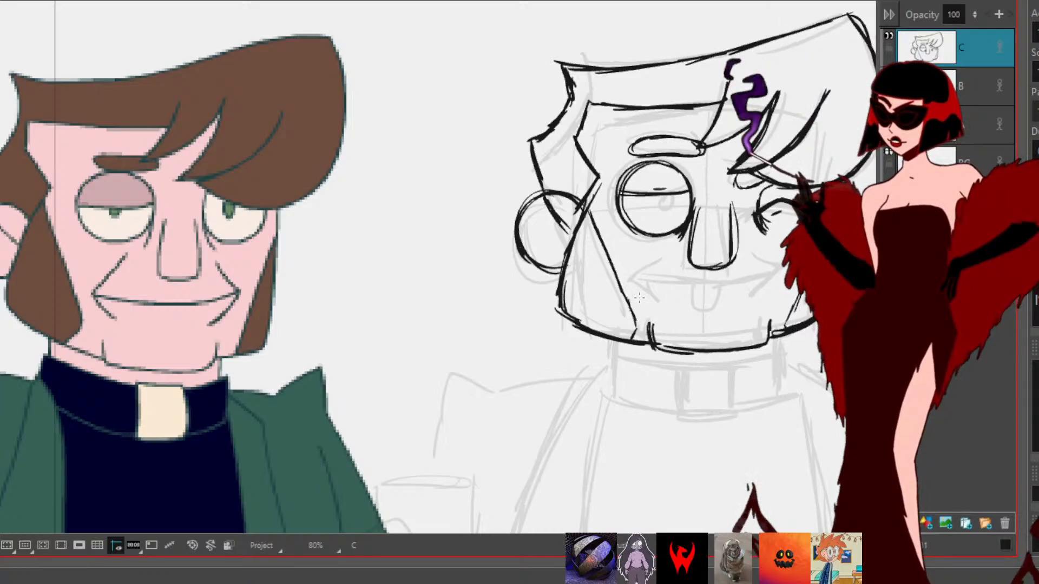
left_click_drag(668, 193, 668, 214)
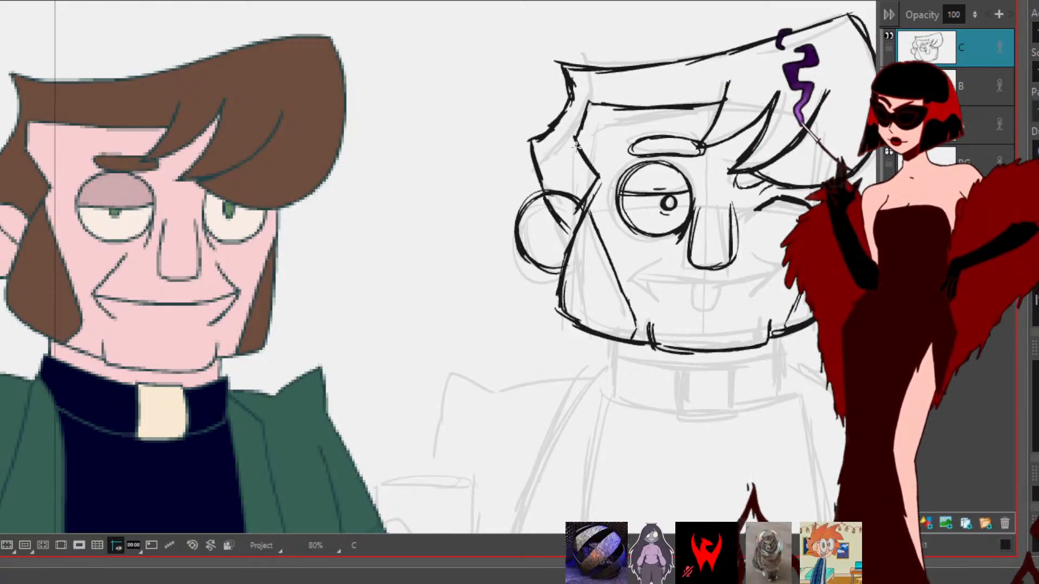
Step: Select the nose outline and shift it slightly away from the open eye, toward the winking eye
mouse_move(695, 235)
left_mouse_down()
mouse_move(745, 266)
mouse_move(731, 215)
left_mouse_up()
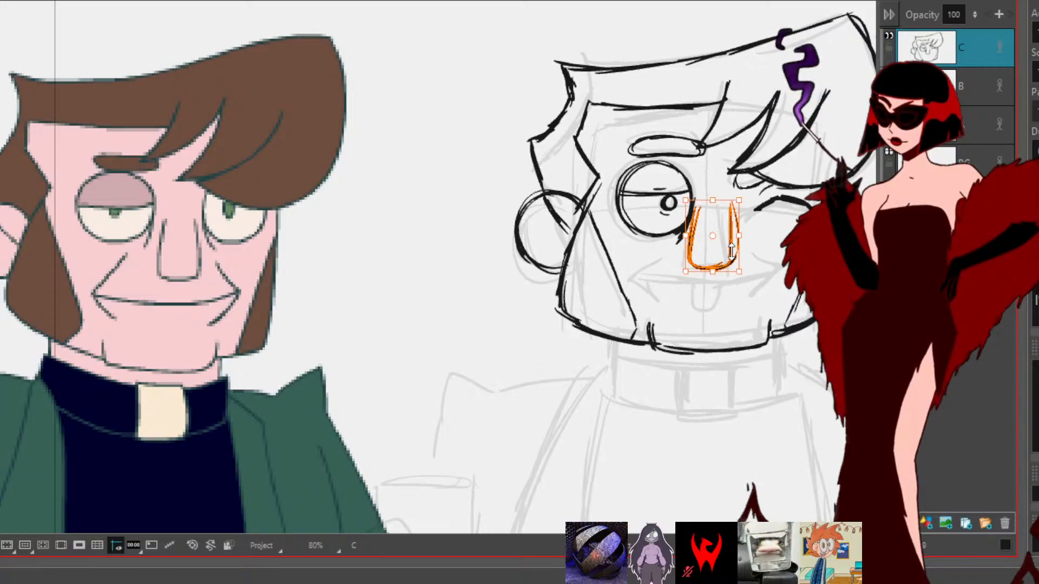
mouse_move(732, 253)
left_mouse_down()
mouse_move(742, 264)
mouse_move(725, 247)
left_mouse_up()
left_click(743, 300)
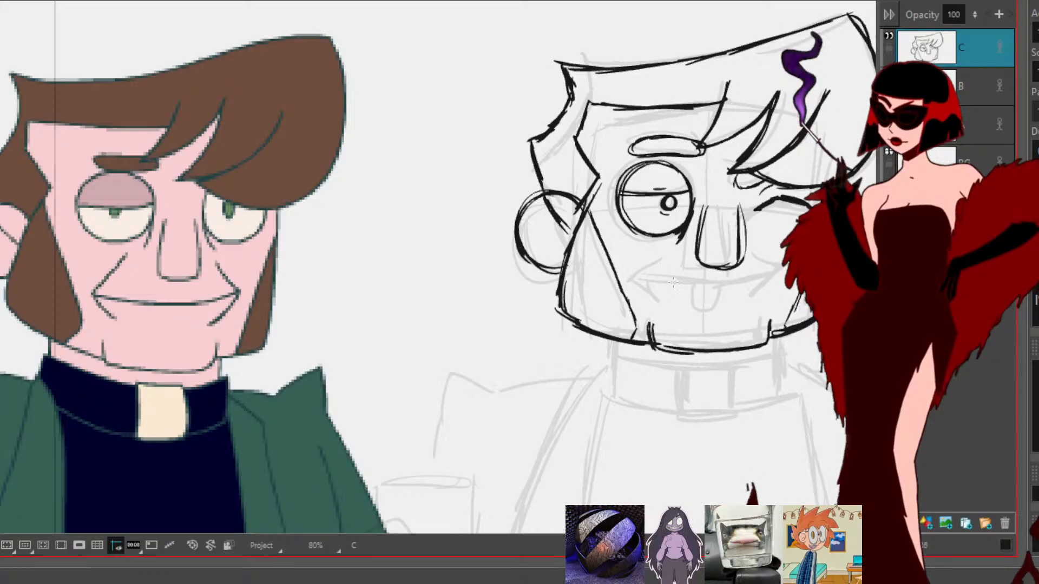
Step: Redraw the lopsided smile beneath the nose with a cheek crease and a short tick at the mouth corner
left_click_drag(658, 278, 763, 265)
key("ctrl+z")
mouse_move(669, 286)
left_mouse_down()
mouse_move(716, 284)
mouse_move(777, 261)
mouse_move(668, 287)
mouse_move(721, 285)
mouse_move(648, 290)
left_mouse_up()
left_click_drag(656, 287, 671, 302)
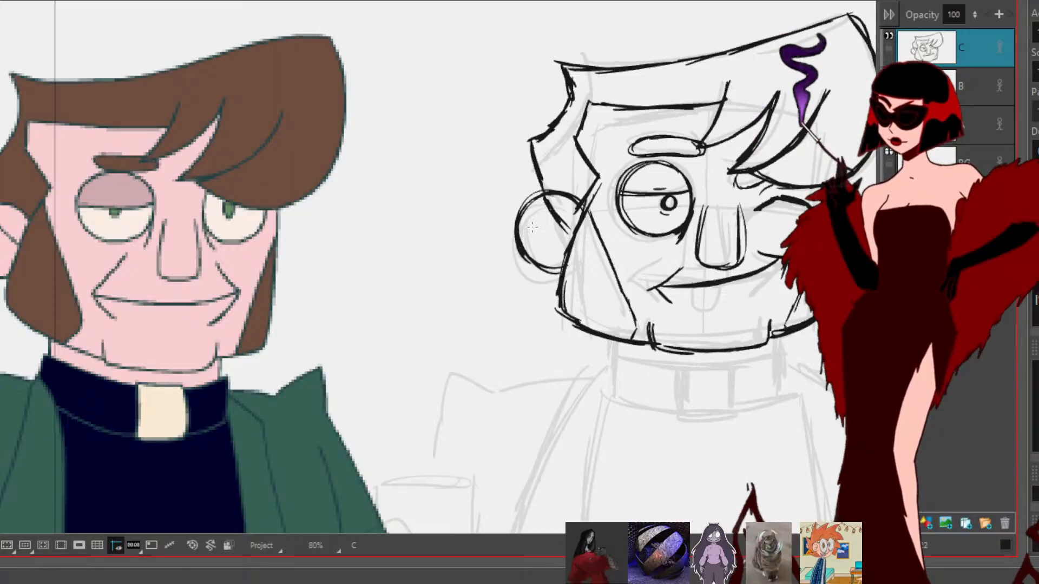
Step: Draw the short neck and the clerical collar band with its square front tab, sides and curved lower edge
left_click_drag(727, 434, 629, 423)
left_click_drag(718, 429, 779, 307)
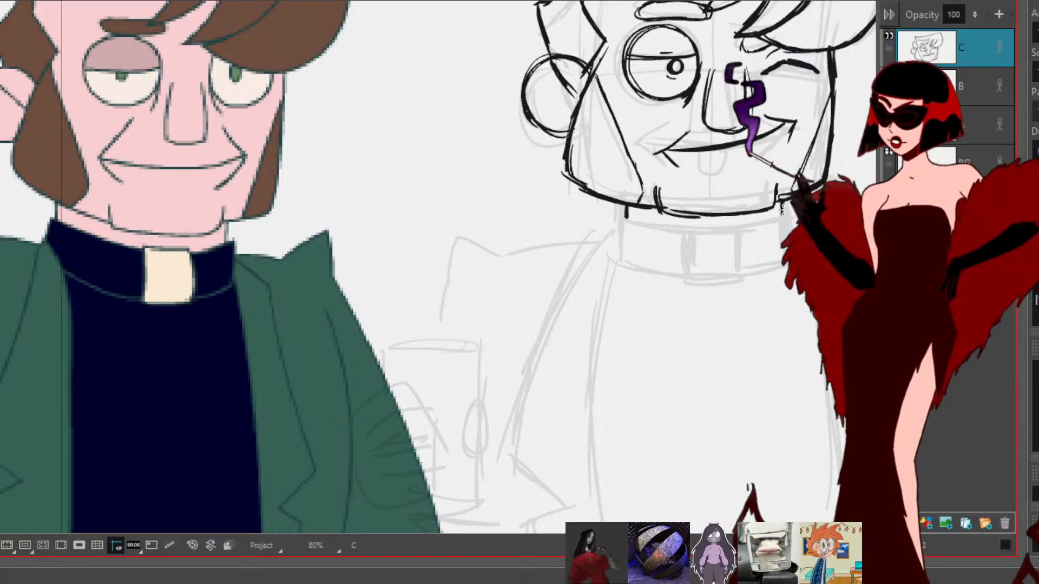
scroll(691, 361, "up", 4)
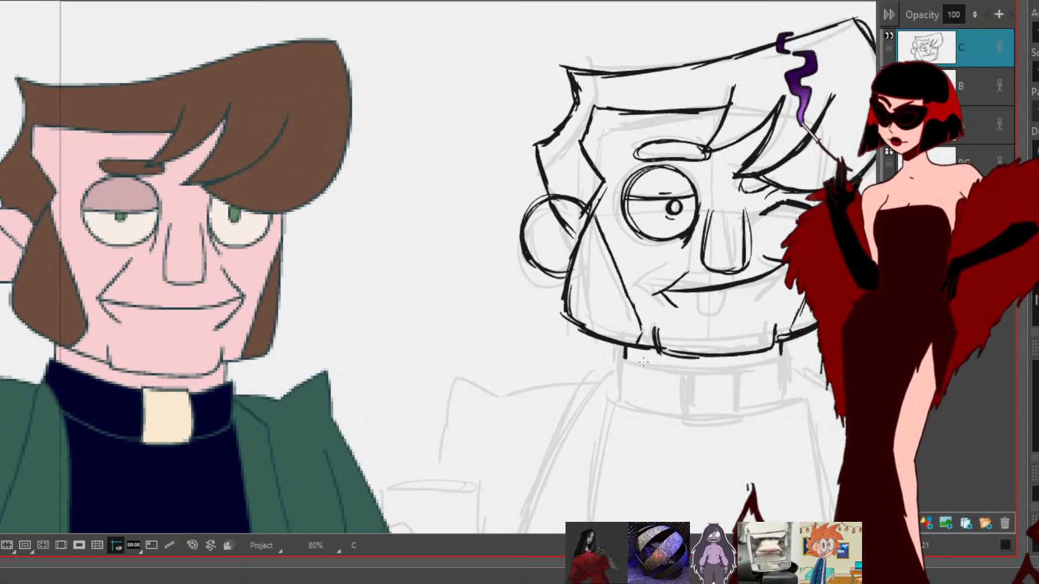
mouse_move(618, 357)
left_mouse_down()
mouse_move(672, 368)
mouse_move(777, 359)
left_mouse_up()
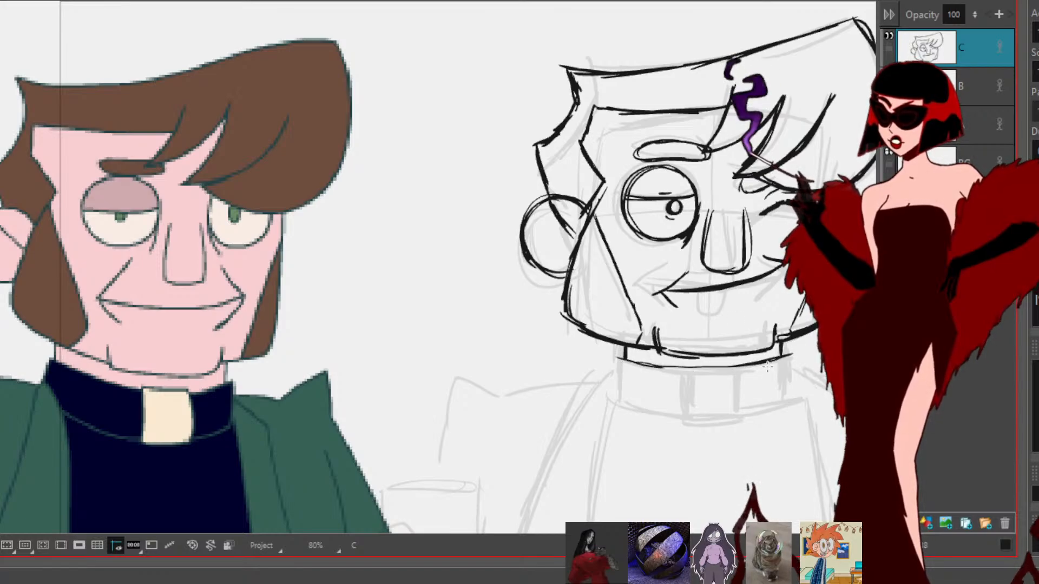
left_click_drag(698, 368, 701, 420)
left_click_drag(759, 363, 762, 421)
mouse_move(698, 372)
left_mouse_down()
mouse_move(727, 424)
mouse_move(766, 421)
left_mouse_up()
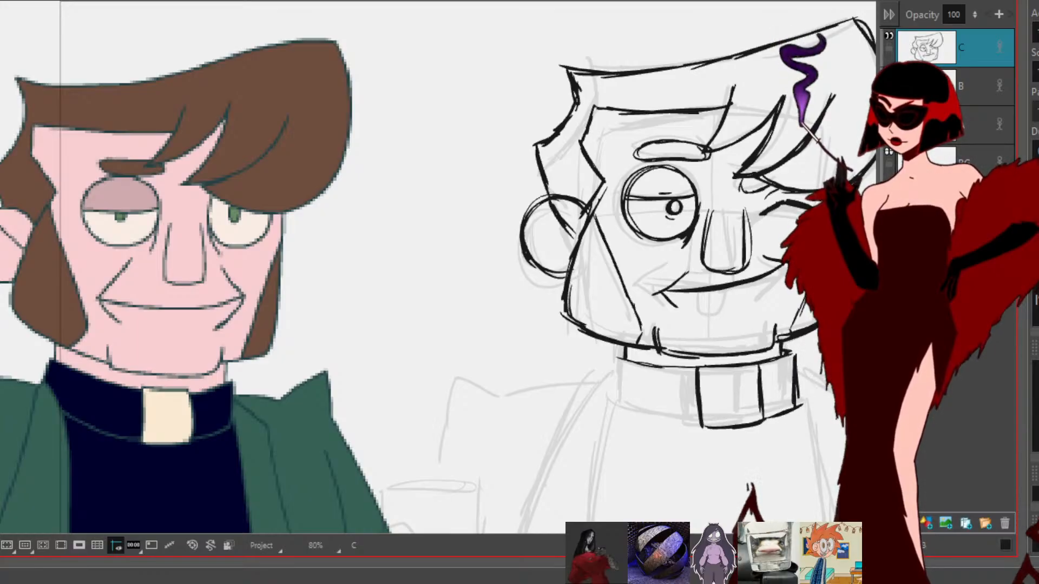
mouse_move(618, 353)
left_mouse_down()
mouse_move(613, 399)
mouse_move(697, 425)
left_mouse_up()
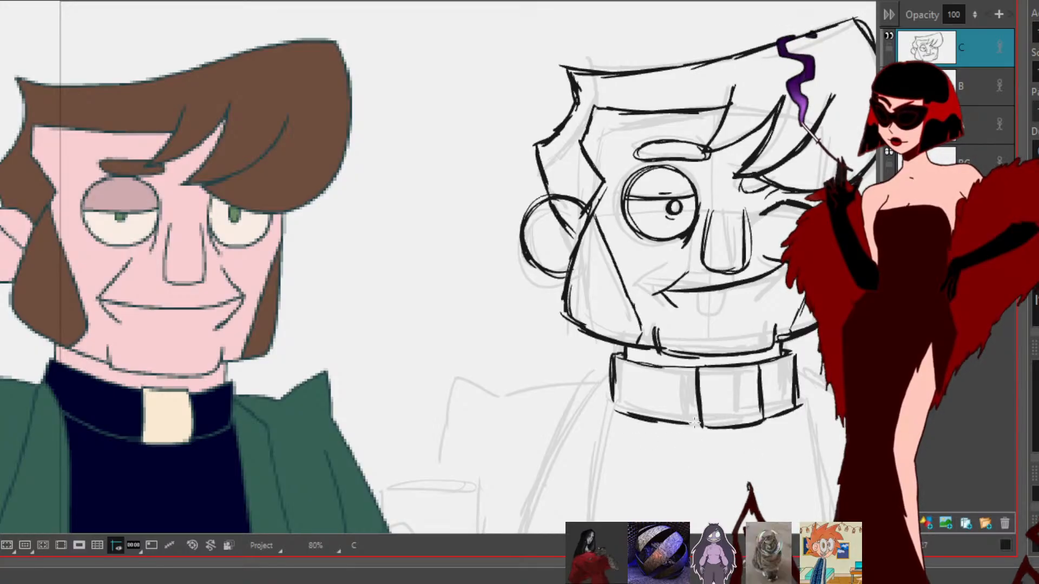
Step: Select the collar's lower edge and raise it slightly to narrow the band
mouse_move(724, 475)
left_mouse_down()
mouse_move(716, 403)
mouse_move(790, 368)
mouse_move(532, 362)
mouse_move(790, 407)
mouse_move(779, 364)
mouse_move(641, 330)
mouse_move(628, 379)
left_mouse_up()
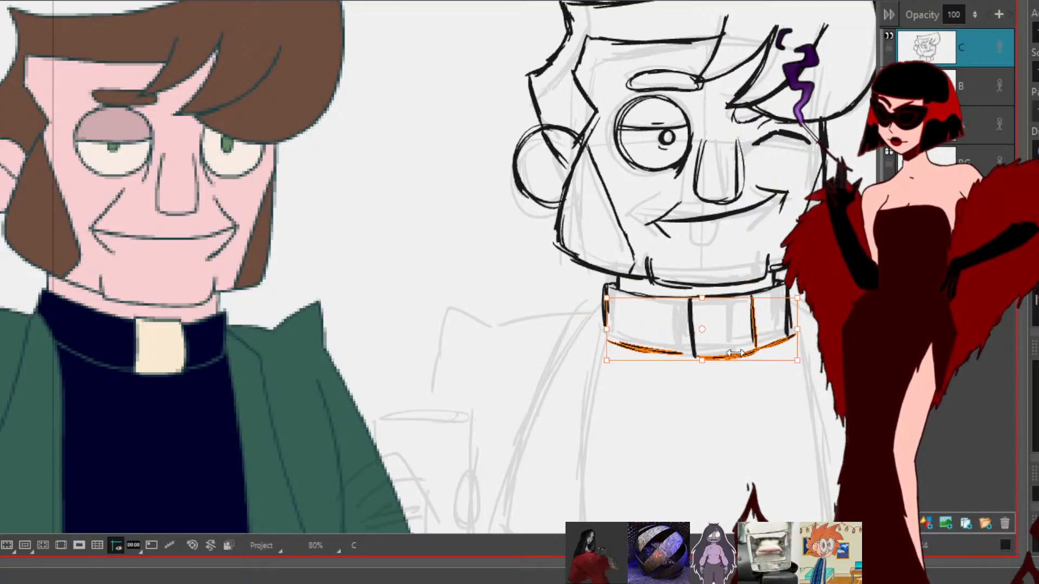
left_click_drag(754, 350, 751, 346)
left_click(784, 406)
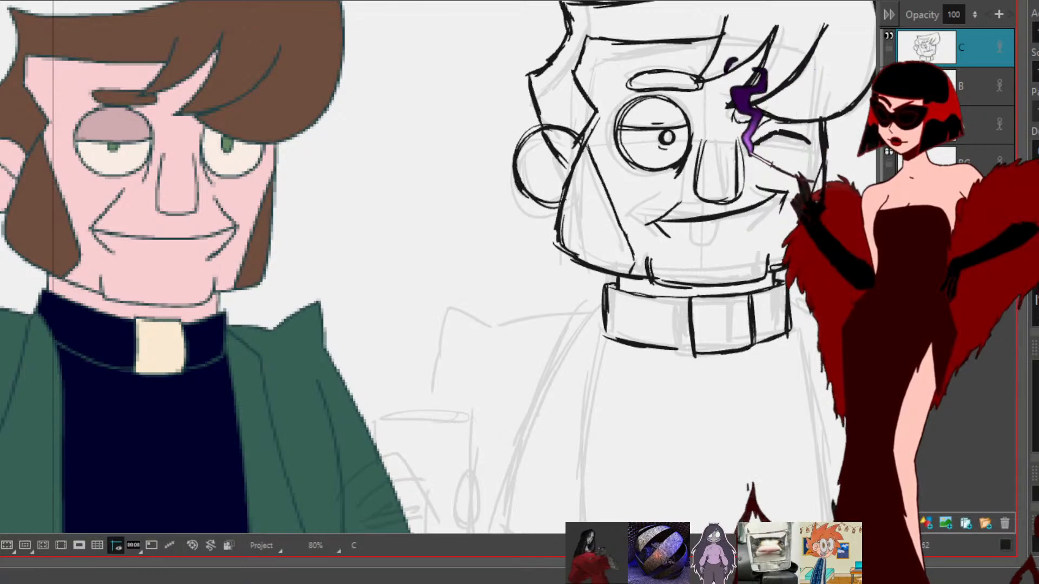
Step: Select the lower jaw corner below the winking eye and nudge it to refine the face's outline
scroll(568, 345, "down", 3)
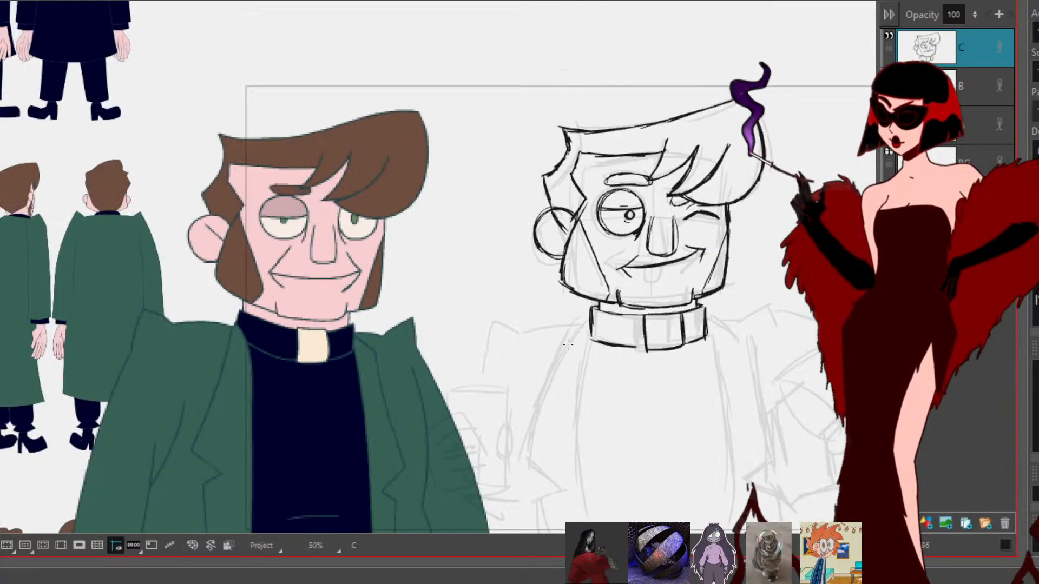
left_click_drag(570, 373, 533, 264)
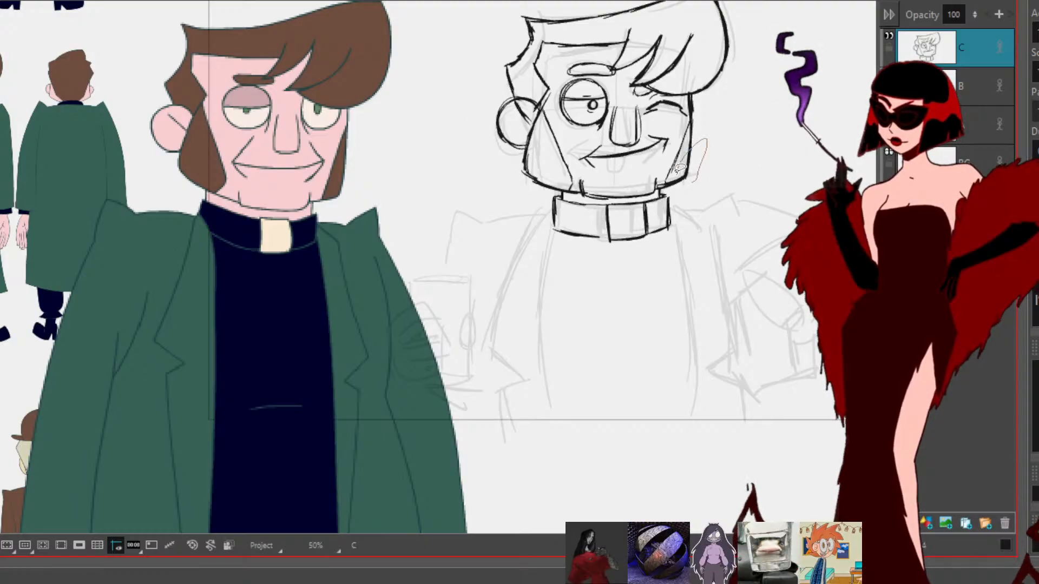
left_click(693, 165)
left_click_drag(702, 200, 688, 174)
left_click(763, 169)
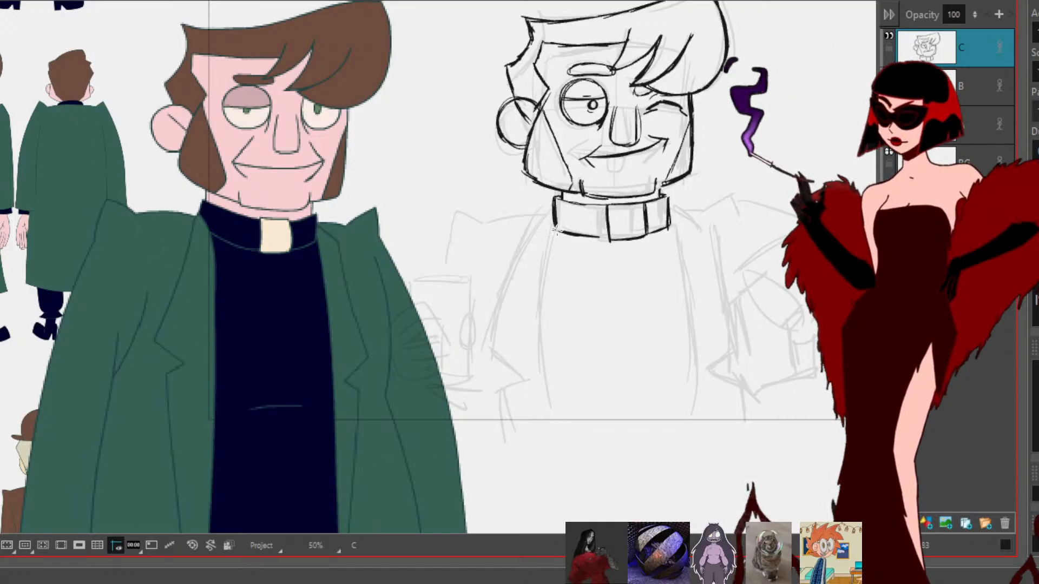
Step: Draw the shirt edge and the notched coat lapel running down from the collar on the ear side
left_click_drag(554, 232, 548, 280)
mouse_move(552, 238)
left_mouse_down()
mouse_move(546, 336)
mouse_move(558, 436)
left_mouse_up()
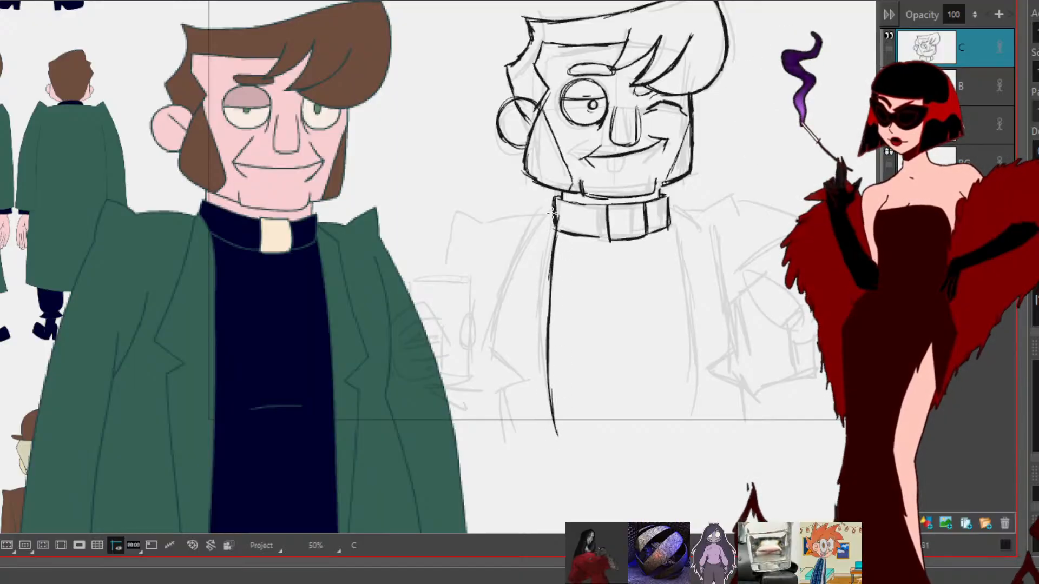
mouse_move(544, 208)
left_mouse_down()
mouse_move(483, 351)
mouse_move(529, 375)
mouse_move(505, 372)
mouse_move(512, 449)
left_mouse_up()
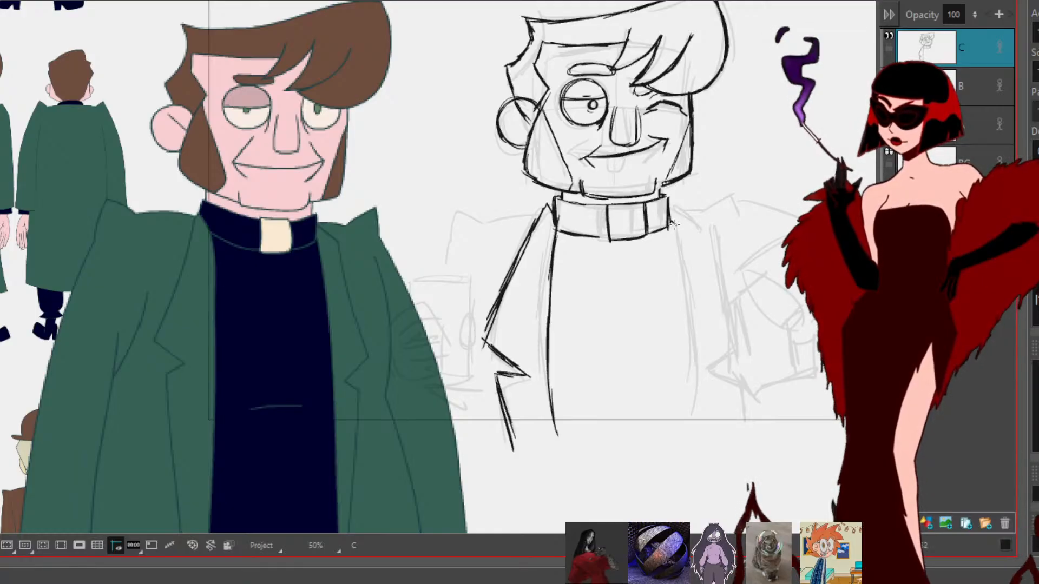
Step: Draw the opposite shirt edge, the short shoulder line beside the collar and the matching notched lapel
left_click_drag(675, 219, 691, 314)
mouse_move(678, 249)
left_mouse_down()
mouse_move(696, 367)
mouse_move(690, 438)
left_mouse_up()
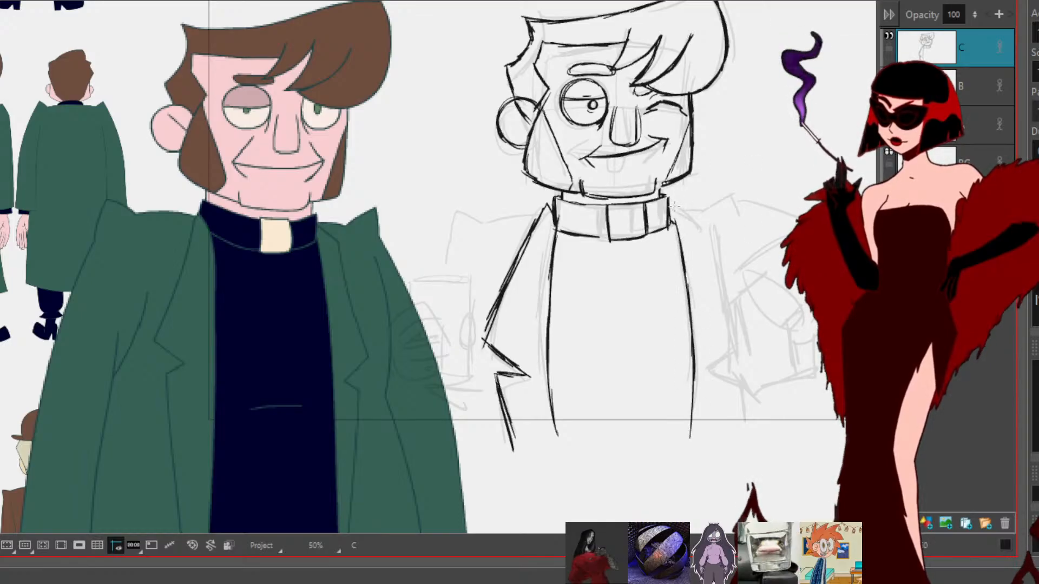
left_click_drag(669, 208, 697, 219)
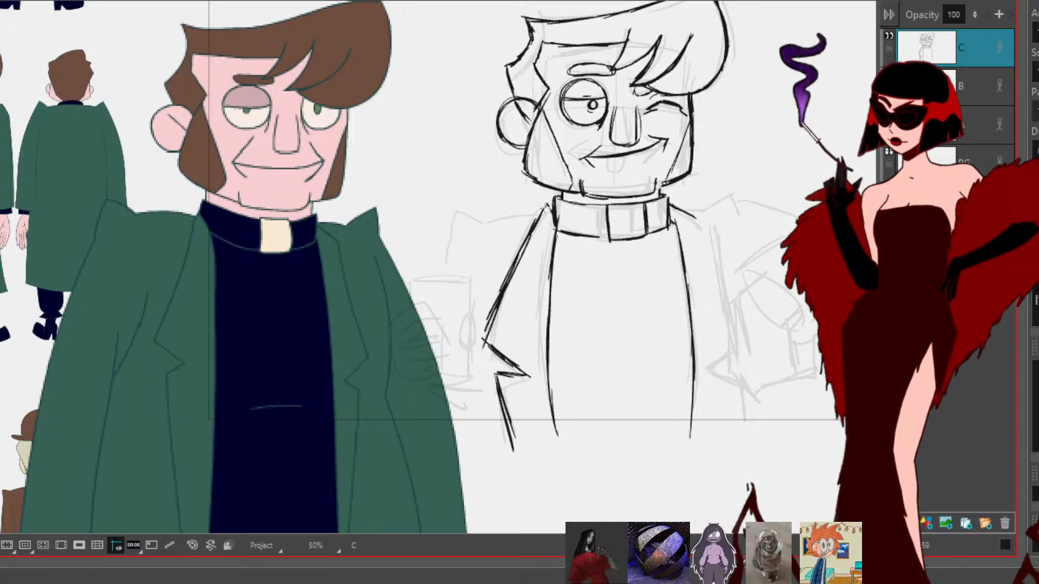
left_click_drag(707, 219, 736, 320)
mouse_move(720, 257)
left_mouse_down()
mouse_move(742, 340)
mouse_move(710, 367)
mouse_move(737, 371)
mouse_move(716, 370)
mouse_move(733, 387)
mouse_move(723, 443)
left_mouse_up()
left_click_drag(695, 369, 691, 447)
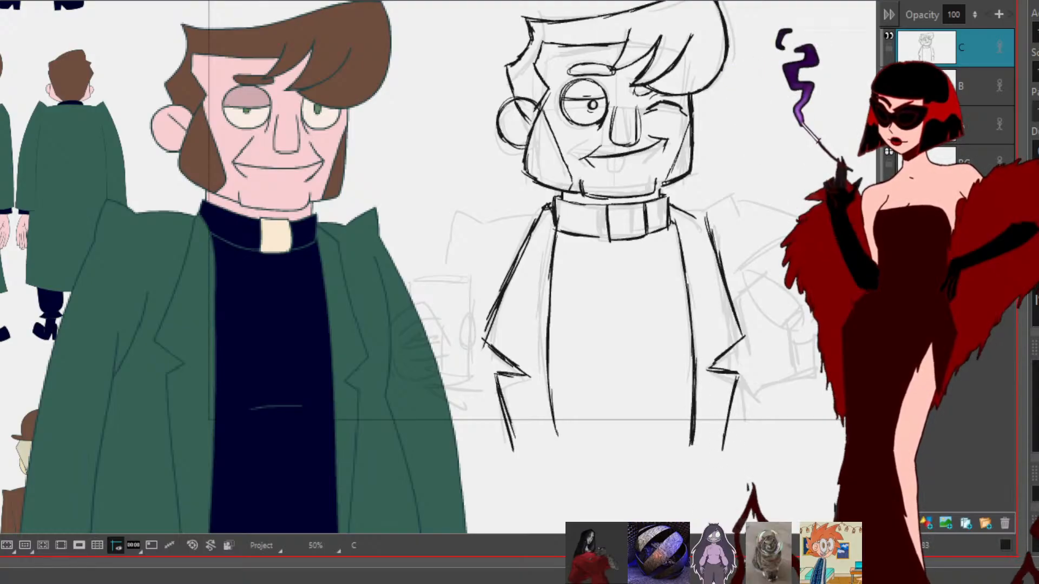
Step: Sketch the slanted cuff edge and the sides of the hand resting on the hip over the rough
left_click_drag(755, 444, 560, 380)
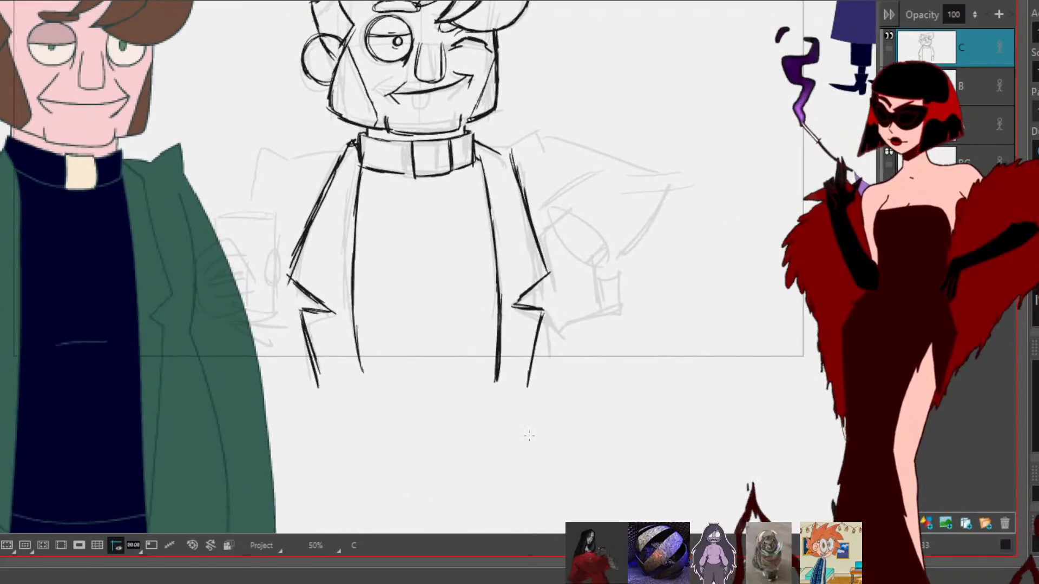
mouse_move(573, 214)
left_mouse_down()
mouse_move(541, 254)
mouse_move(543, 300)
left_mouse_up()
mouse_move(536, 248)
left_mouse_down()
mouse_move(544, 312)
mouse_move(567, 335)
left_mouse_up()
mouse_move(589, 263)
left_mouse_down()
mouse_move(598, 316)
mouse_move(586, 266)
left_mouse_up()
left_click_drag(619, 309, 583, 249)
mouse_move(527, 149)
left_mouse_down()
mouse_move(516, 162)
mouse_move(566, 206)
mouse_move(559, 200)
mouse_move(571, 194)
left_mouse_up()
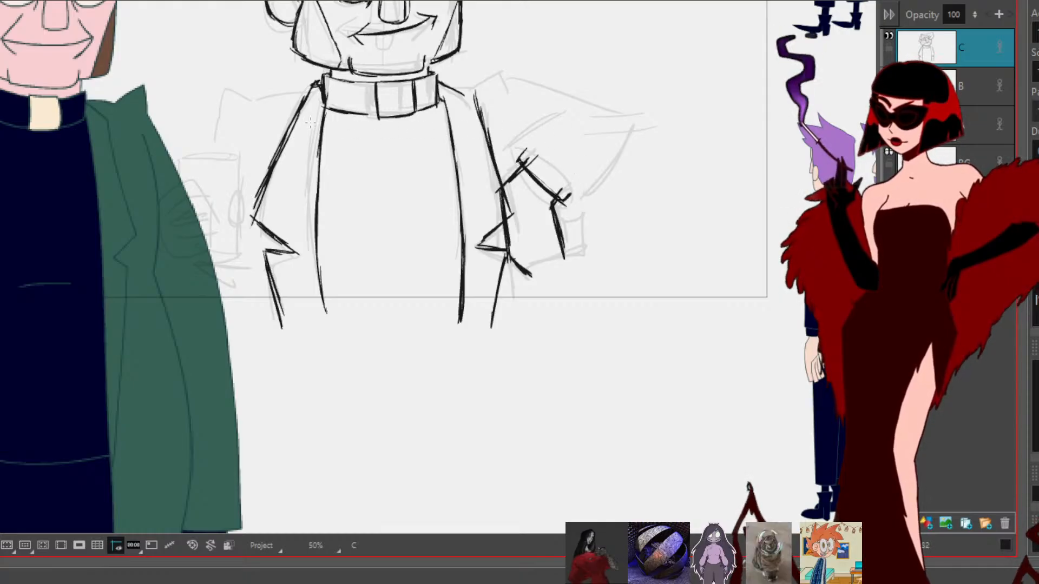
Step: Undo the last cuff strokes, redraw the cuff corners and close the band with a curved outer edge
key("ctrl+z")
key("ctrl+z")
key("ctrl+z")
key("ctrl+z")
key("ctrl+z")
mouse_move(516, 165)
left_mouse_down()
mouse_move(560, 205)
mouse_move(572, 186)
mouse_move(533, 151)
left_mouse_up()
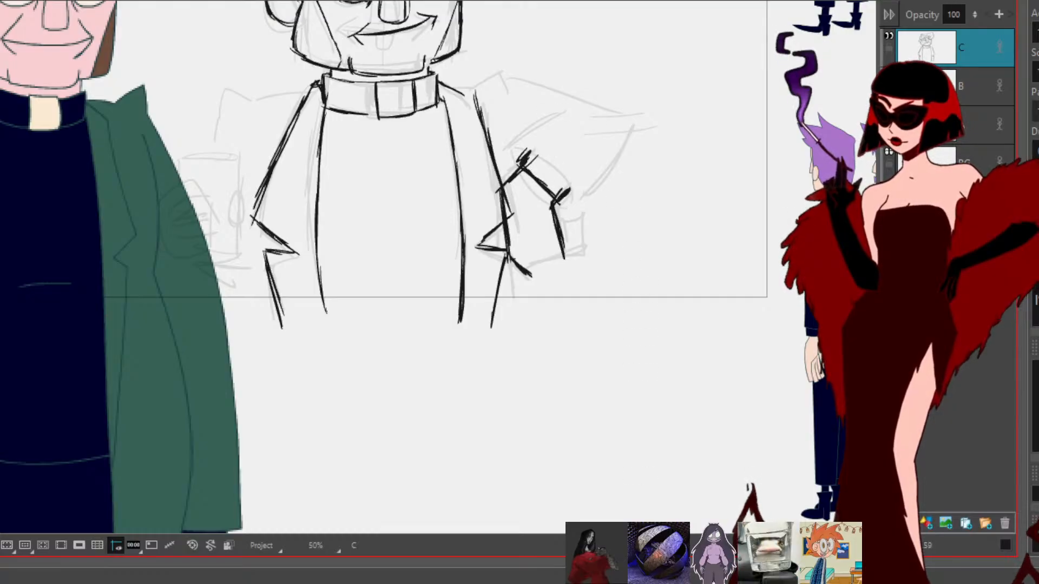
left_click_drag(596, 362, 610, 297)
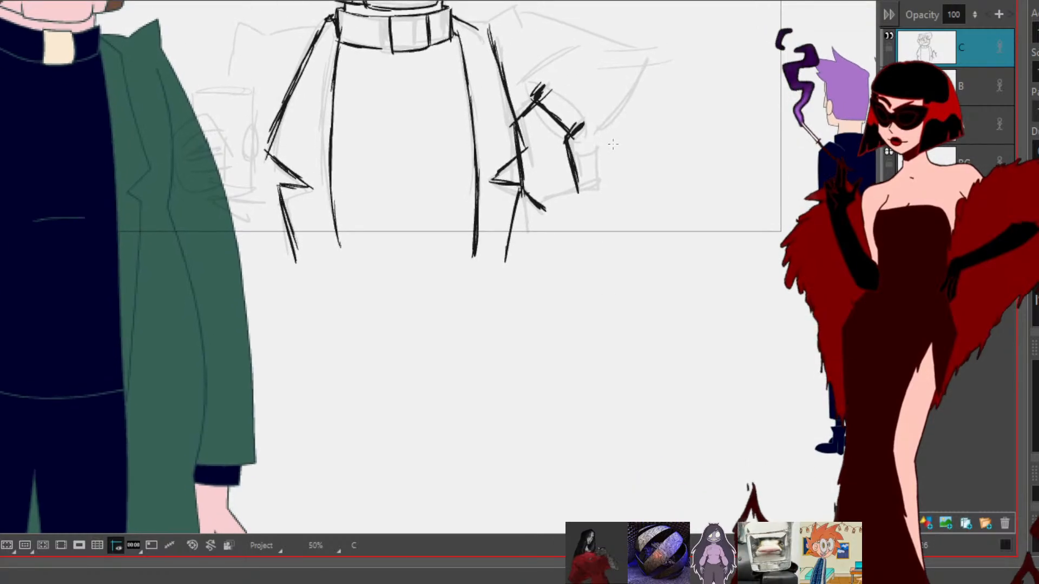
left_click_drag(574, 133, 588, 117)
mouse_move(541, 80)
left_mouse_down()
mouse_move(571, 97)
mouse_move(593, 131)
left_mouse_up()
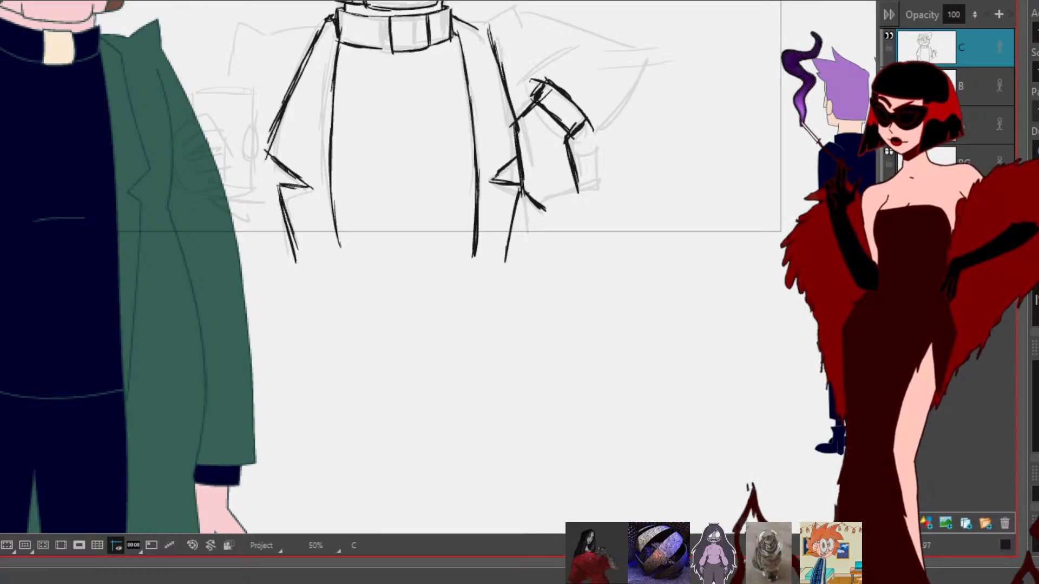
Step: Draw the thumb and the downward-pointing fingers of the hand on the hip
mouse_move(580, 195)
left_mouse_down()
mouse_move(610, 164)
mouse_move(610, 181)
mouse_move(585, 208)
mouse_move(617, 199)
mouse_move(602, 179)
mouse_move(578, 198)
mouse_move(586, 202)
left_mouse_up()
key("alt+s")
key("Delete")
key("alt+b")
key("ctrl+z")
left_click_drag(589, 166, 597, 176)
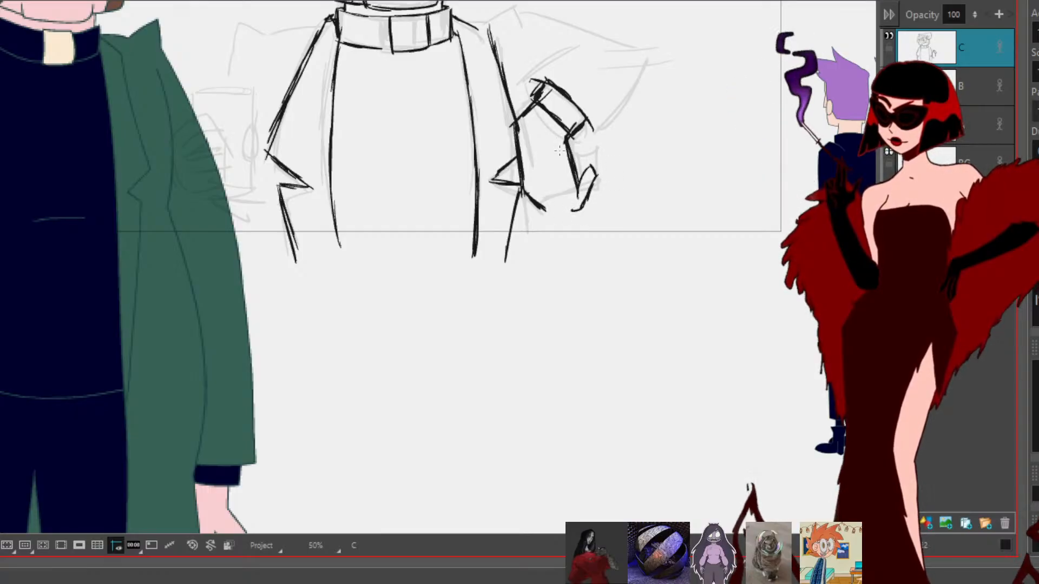
mouse_move(569, 207)
left_mouse_down()
mouse_move(555, 176)
mouse_move(569, 212)
mouse_move(550, 211)
mouse_move(543, 174)
mouse_move(551, 214)
left_mouse_up()
left_click_drag(530, 163, 536, 198)
left_click_drag(716, 229, 724, 402)
mouse_move(562, 401)
left_mouse_down()
mouse_move(642, 73)
mouse_move(501, 301)
mouse_move(395, 216)
mouse_move(414, 261)
mouse_move(400, 307)
mouse_move(493, 325)
left_mouse_up()
left_click_drag(406, 260, 379, 260)
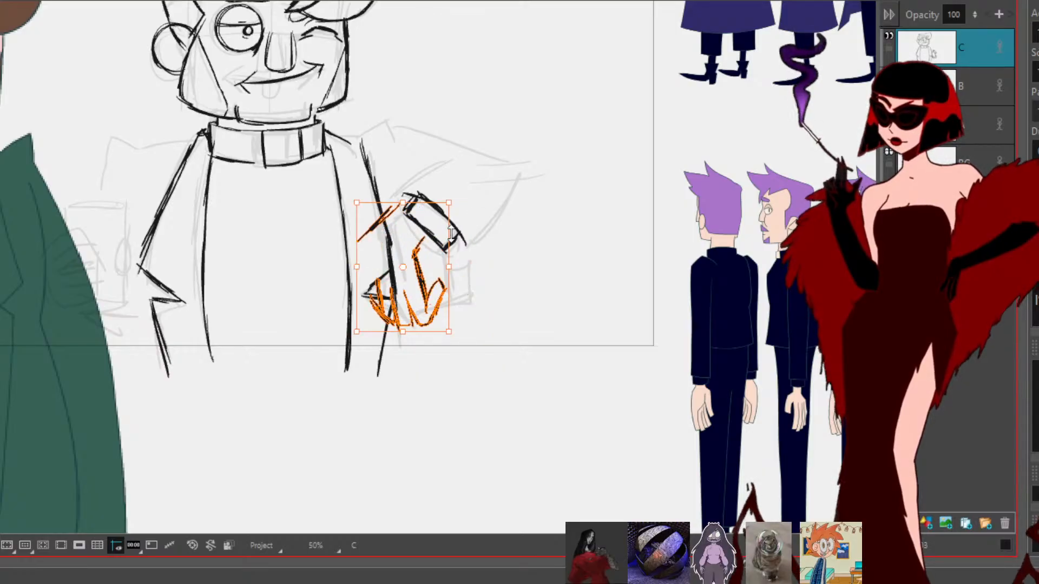
key("ctrl+z")
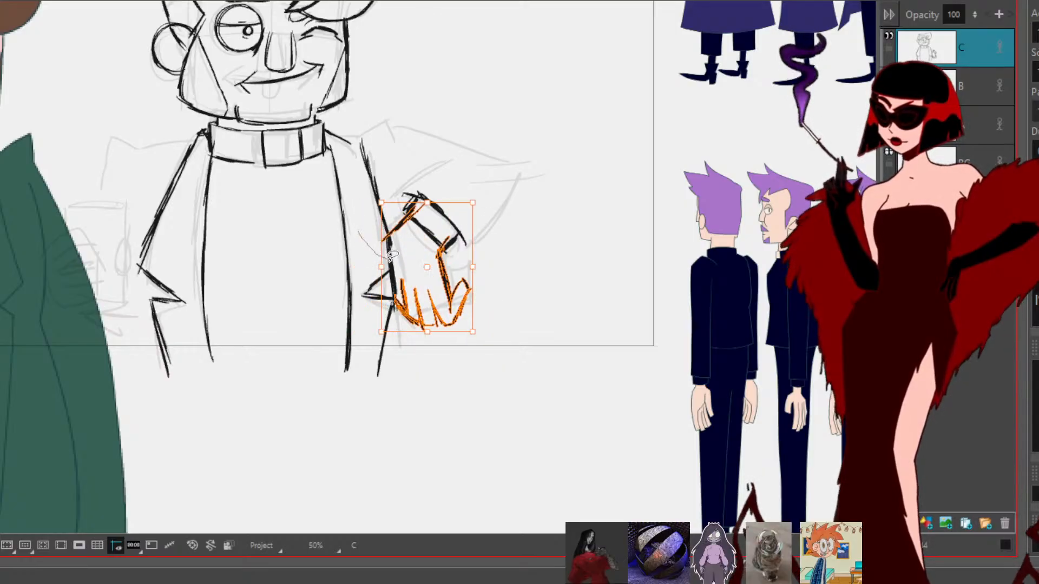
Step: Select the cuff and hand together and move them slightly downward over the coat's edge
mouse_move(546, 242)
left_mouse_down()
mouse_move(400, 158)
mouse_move(488, 159)
left_mouse_up()
left_click_drag(475, 334, 480, 343)
left_click_drag(450, 290, 449, 299)
left_click(552, 263)
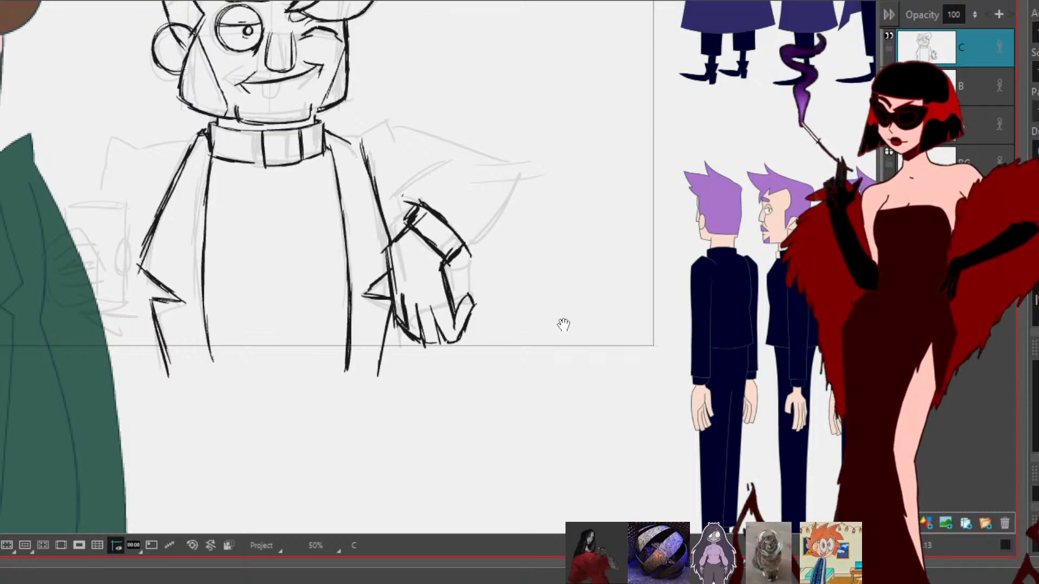
Step: Draw the bent sleeve from the pointed shoulder out to the elbow and back to both ends of the cuff
scroll(562, 330, "up", 3)
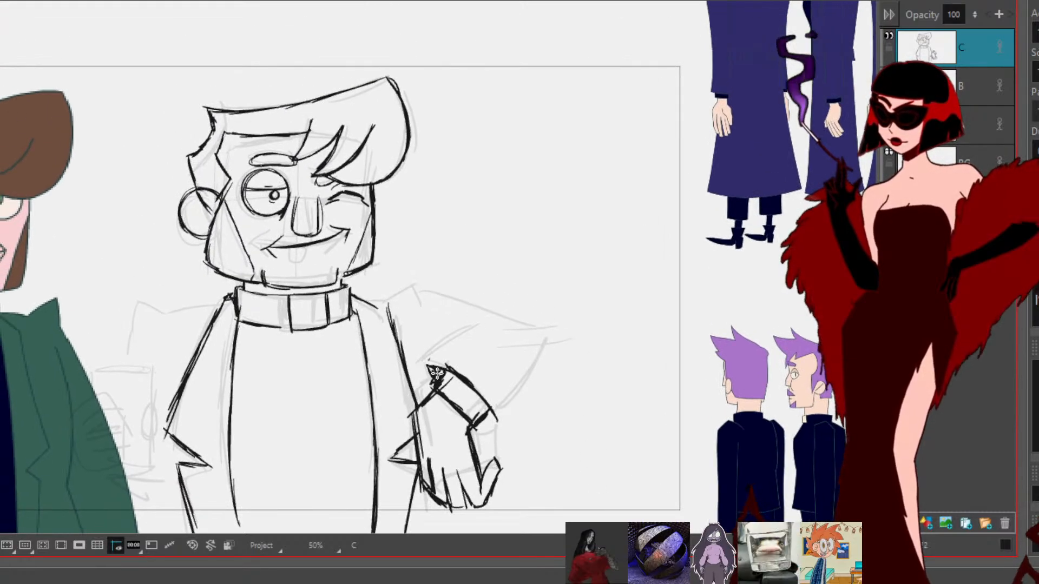
mouse_move(483, 415)
left_mouse_down()
mouse_move(496, 423)
mouse_move(549, 358)
left_mouse_up()
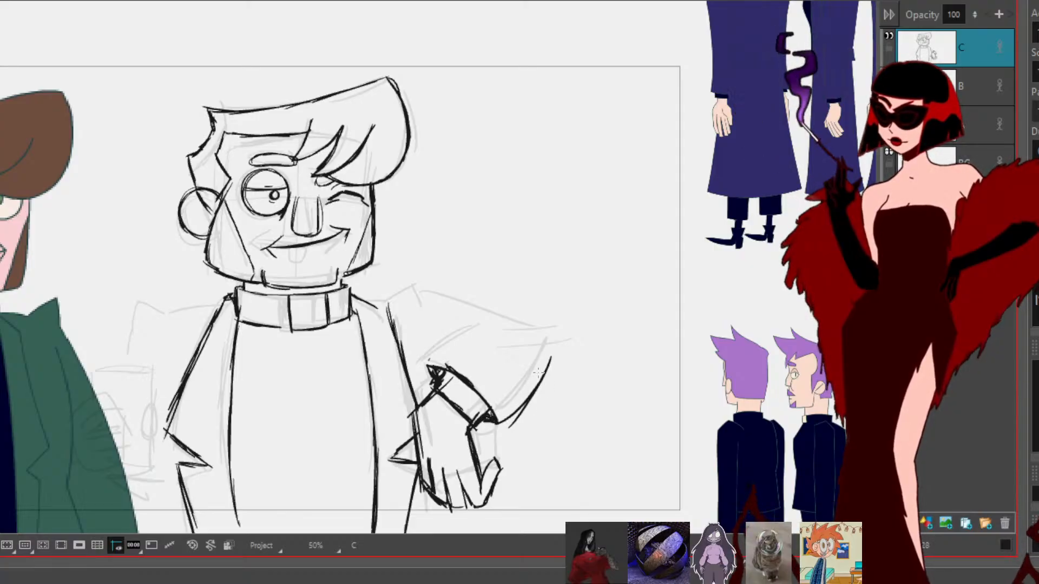
left_click_drag(423, 366, 470, 329)
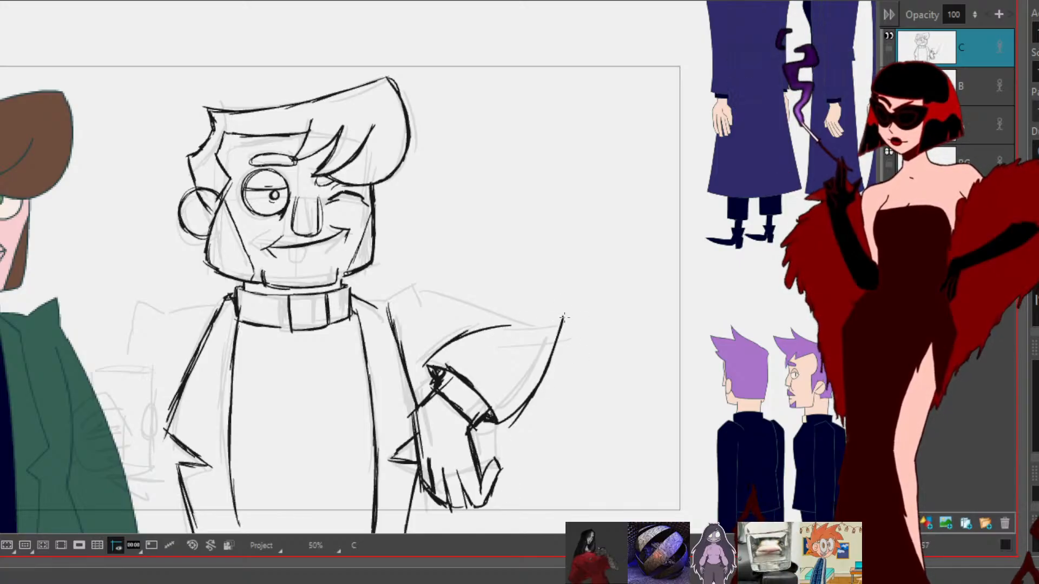
left_click_drag(532, 321, 421, 291)
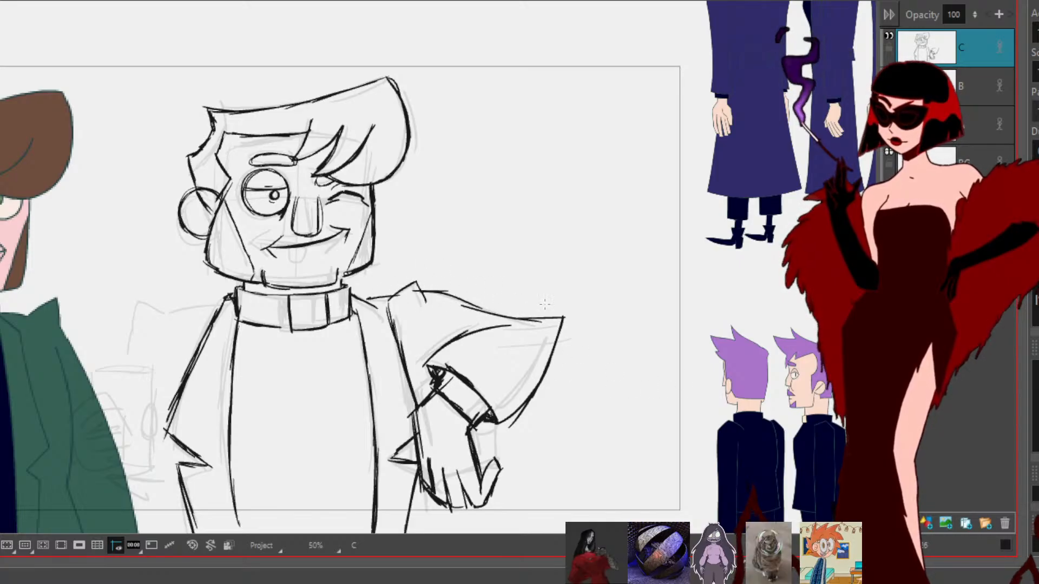
mouse_move(567, 505)
left_mouse_down()
mouse_move(638, 422)
mouse_move(676, 336)
left_mouse_up()
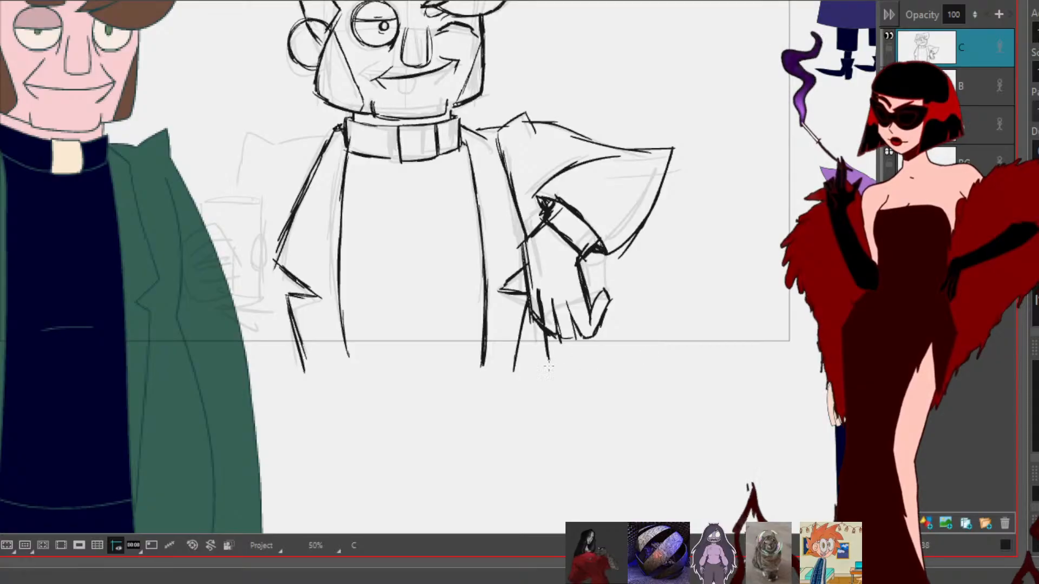
Step: Draw the back of the glass-holding hand and its stacked curled fingers over the faded rough
mouse_move(620, 395)
left_mouse_down()
mouse_move(795, 470)
mouse_move(703, 430)
mouse_move(616, 454)
left_mouse_up()
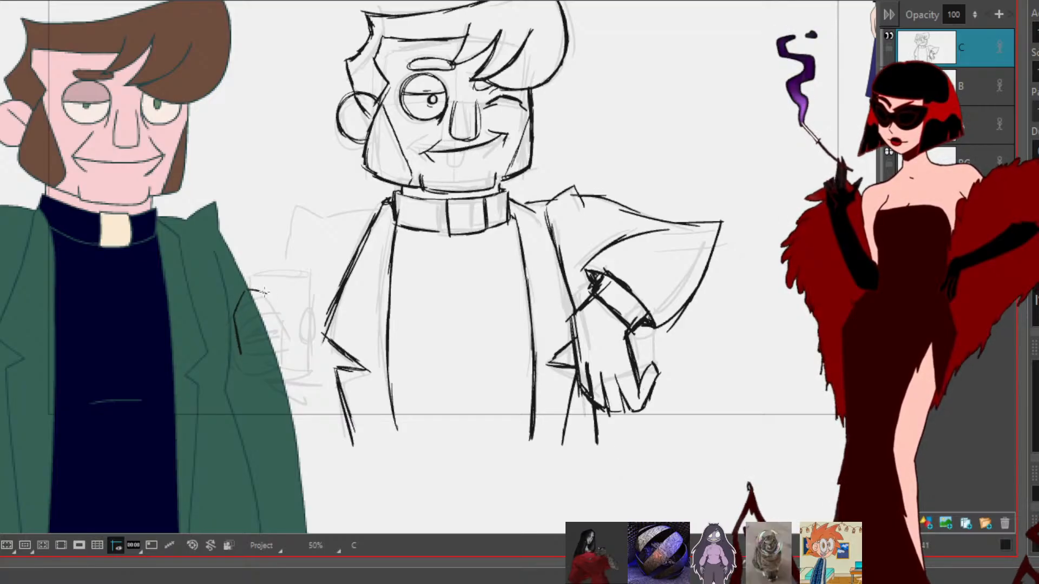
left_click_drag(253, 305, 282, 311)
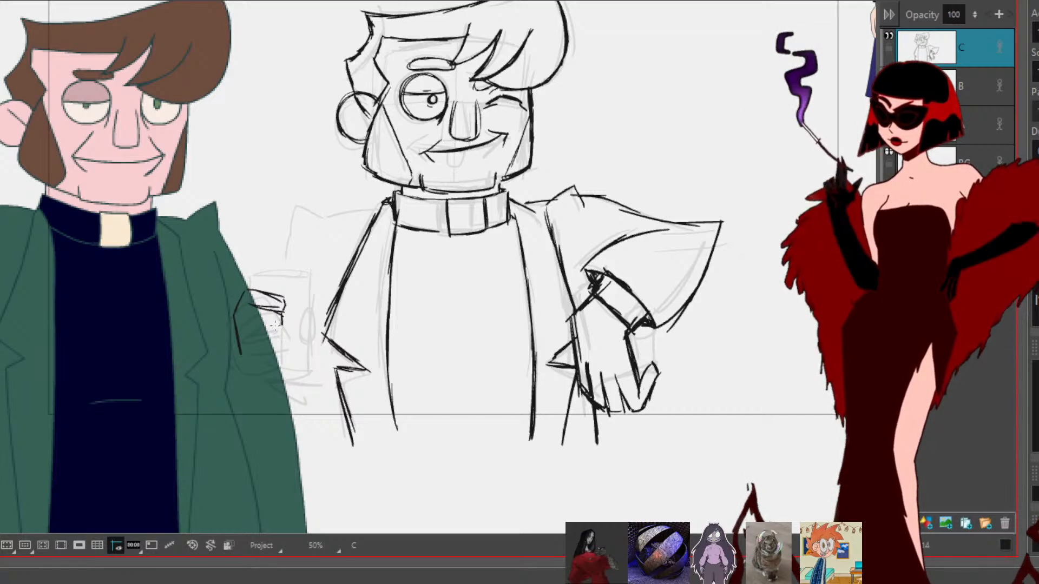
mouse_move(249, 346)
left_mouse_down()
mouse_move(280, 338)
mouse_move(280, 350)
mouse_move(254, 359)
mouse_move(252, 362)
left_mouse_up()
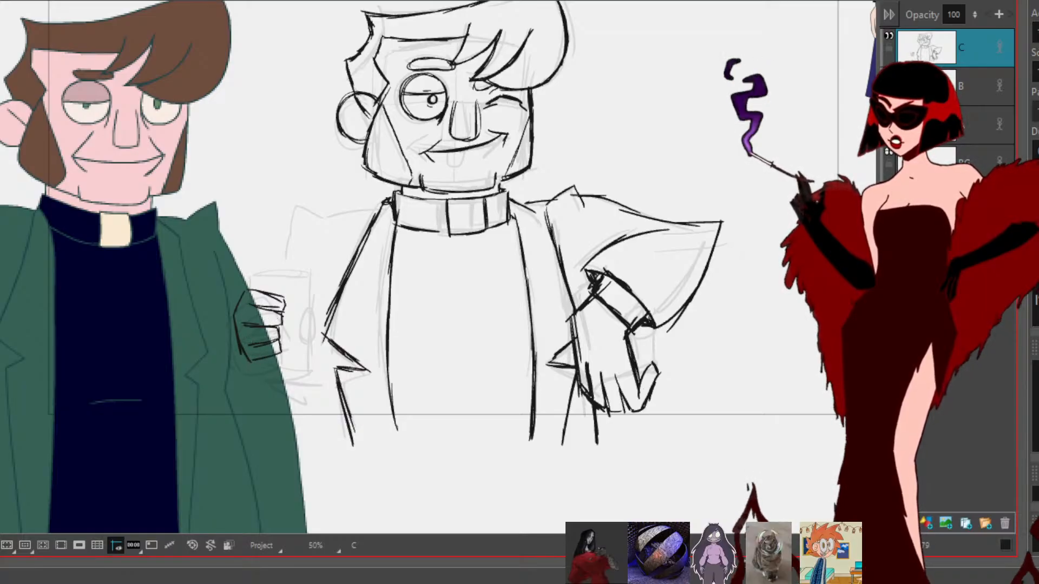
Step: Select the gripping hand, enlarge it slightly, and draw the tapered drinking glass around its fingers
mouse_move(251, 238)
left_mouse_down()
mouse_move(287, 282)
mouse_move(255, 243)
left_mouse_up()
left_click_drag(285, 367, 295, 379)
left_click(298, 477)
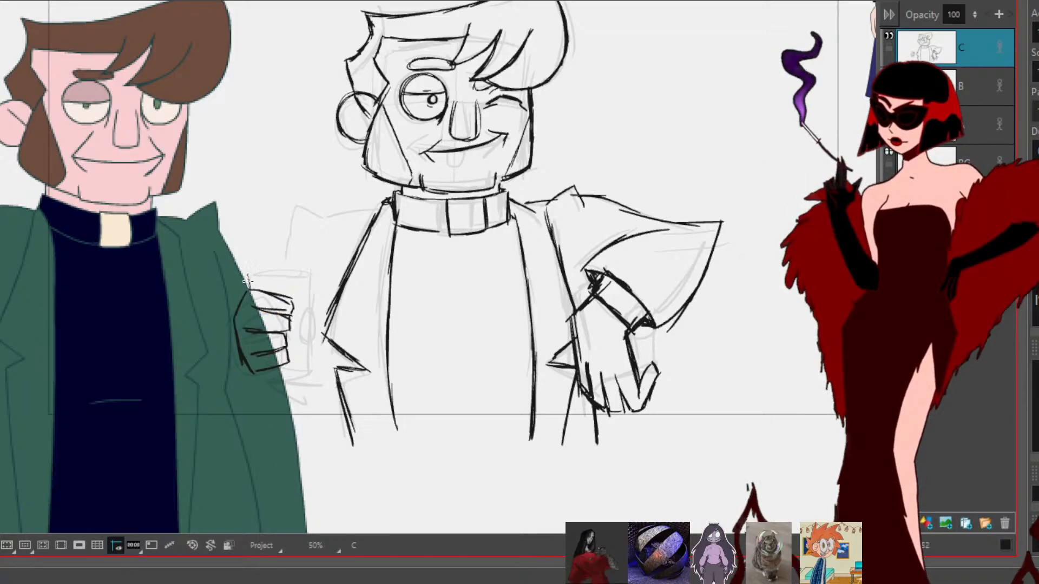
left_click_drag(320, 277, 240, 274)
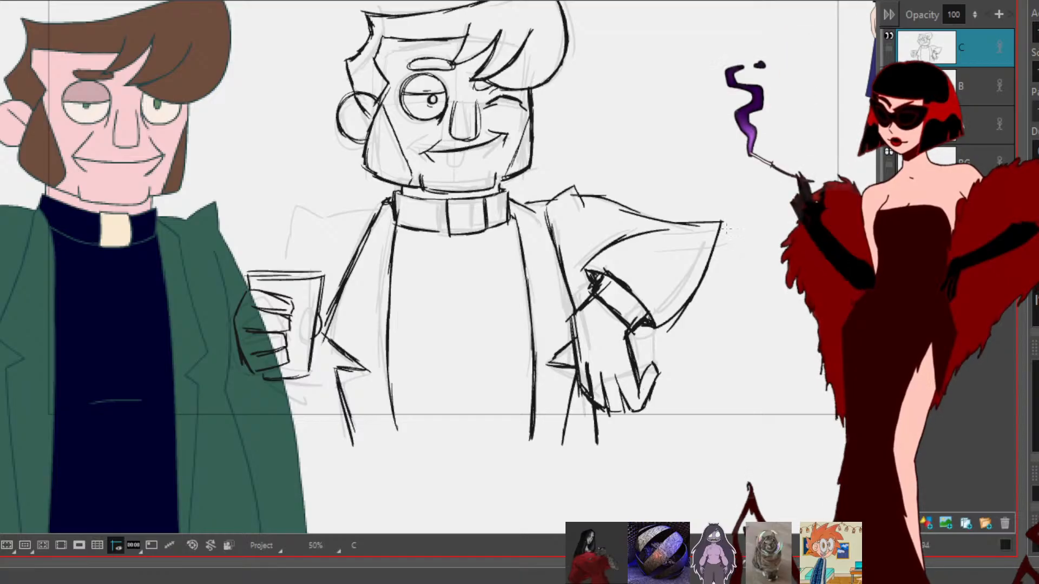
Step: Draw the drinking arm's shoulder and the cuff curving beneath the hand, and add the shirt's centre and fold lines
left_click_drag(578, 452, 784, 457)
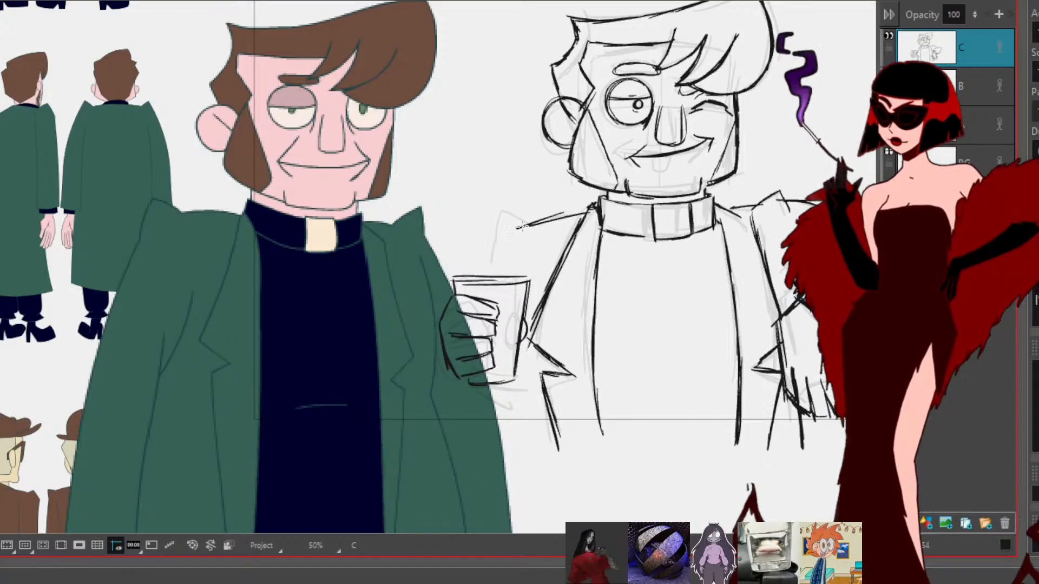
left_click_drag(493, 229, 478, 273)
mouse_move(459, 377)
left_mouse_down()
mouse_move(475, 385)
mouse_move(453, 385)
mouse_move(466, 408)
left_mouse_up()
mouse_move(444, 380)
left_mouse_down()
mouse_move(498, 407)
mouse_move(524, 381)
left_mouse_up()
mouse_move(473, 424)
left_mouse_down()
mouse_move(532, 385)
mouse_move(537, 359)
left_mouse_up()
mouse_move(747, 446)
left_mouse_down()
mouse_move(563, 482)
mouse_move(750, 474)
left_mouse_up()
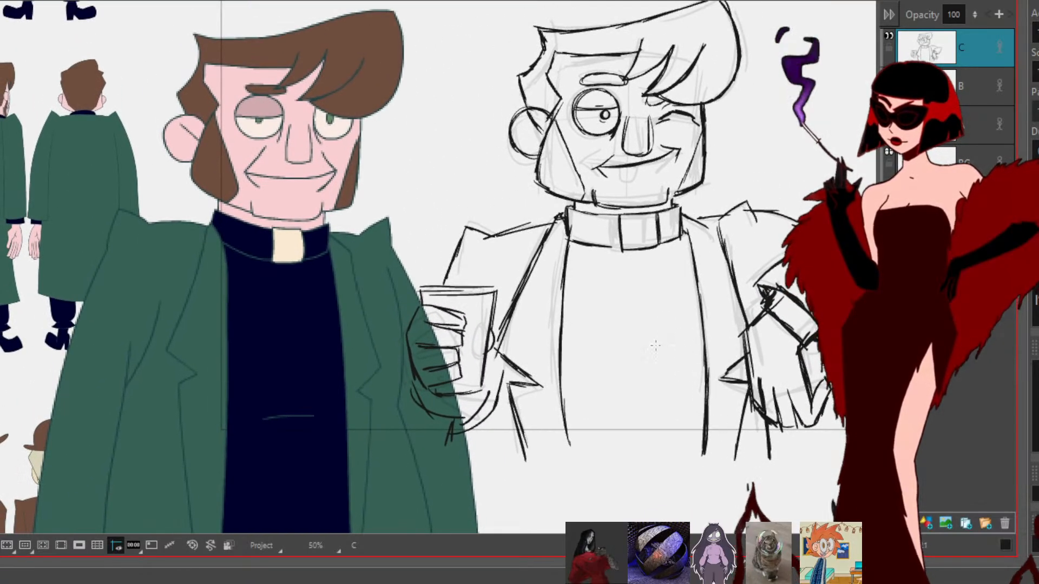
mouse_move(640, 260)
left_mouse_down()
mouse_move(644, 417)
mouse_move(677, 404)
mouse_move(561, 453)
left_mouse_up()
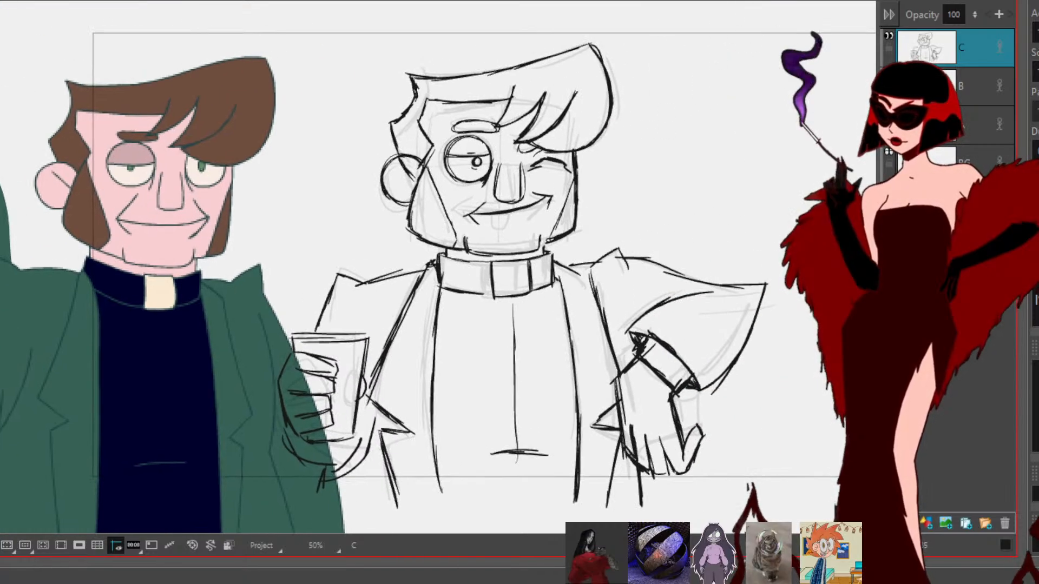
Step: Hide the colour reference and switch the rough's visibility off and on to check the inked priest
left_click(888, 74)
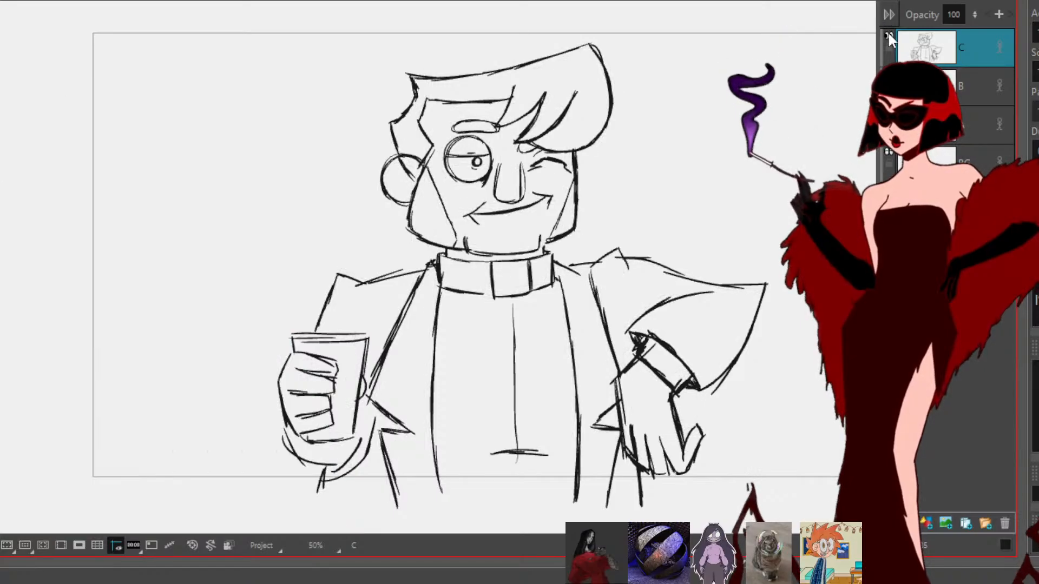
left_click(888, 34)
left_click(888, 34)
left_click(888, 74)
left_click(886, 36)
left_click(886, 36)
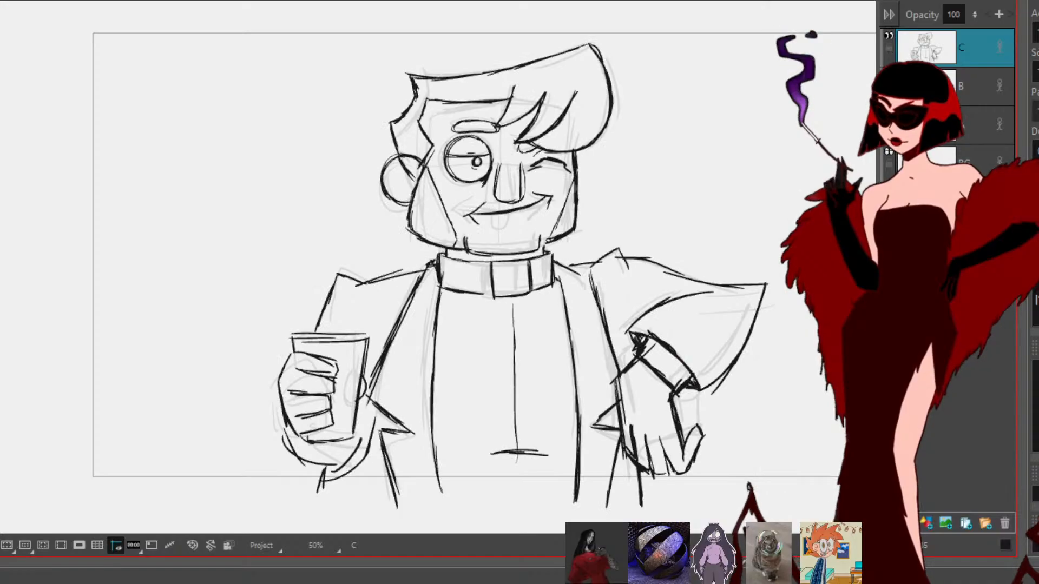
left_click(889, 74)
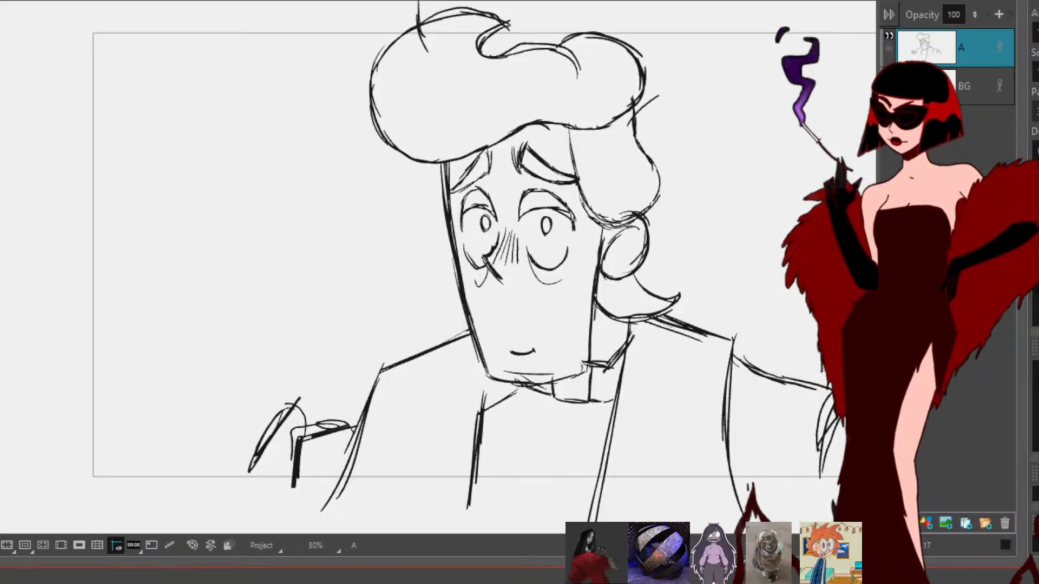
Step: Copy the worried man's inked drawing from the earlier panel and paste it onto a new layer in the pointing-finger panel
key("ctrl+a")
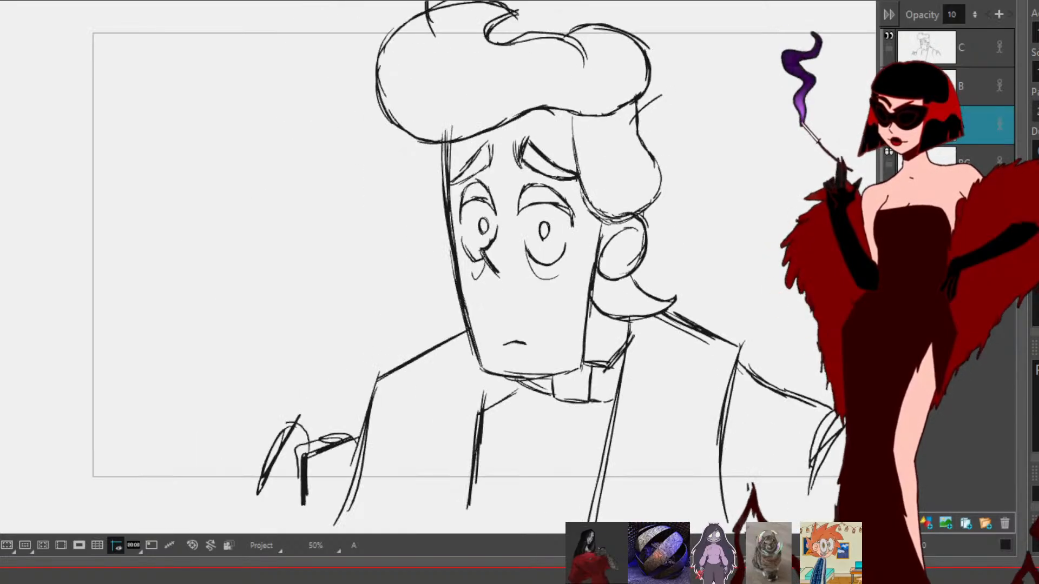
left_click(938, 47)
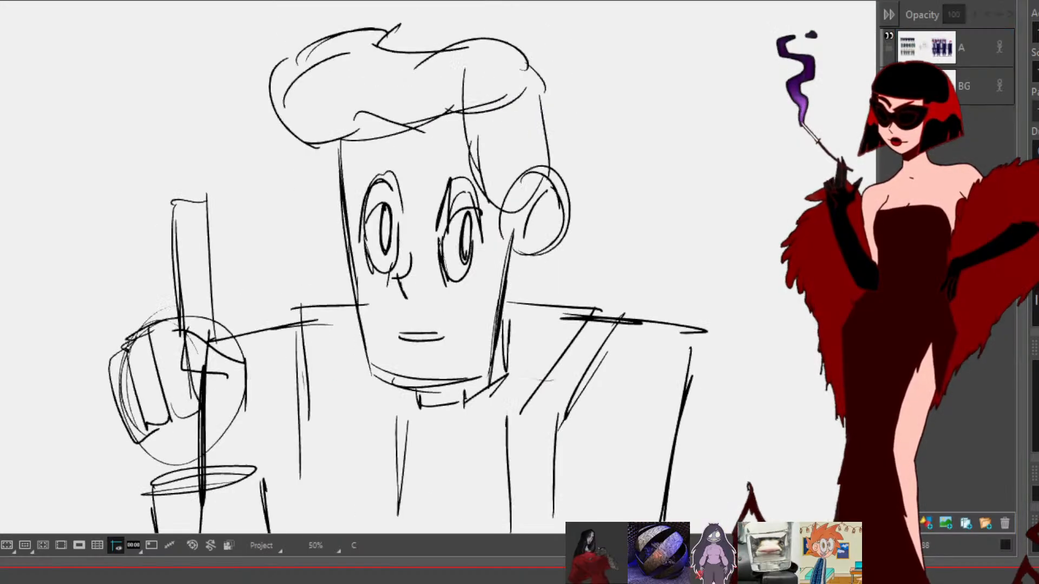
left_click(933, 521)
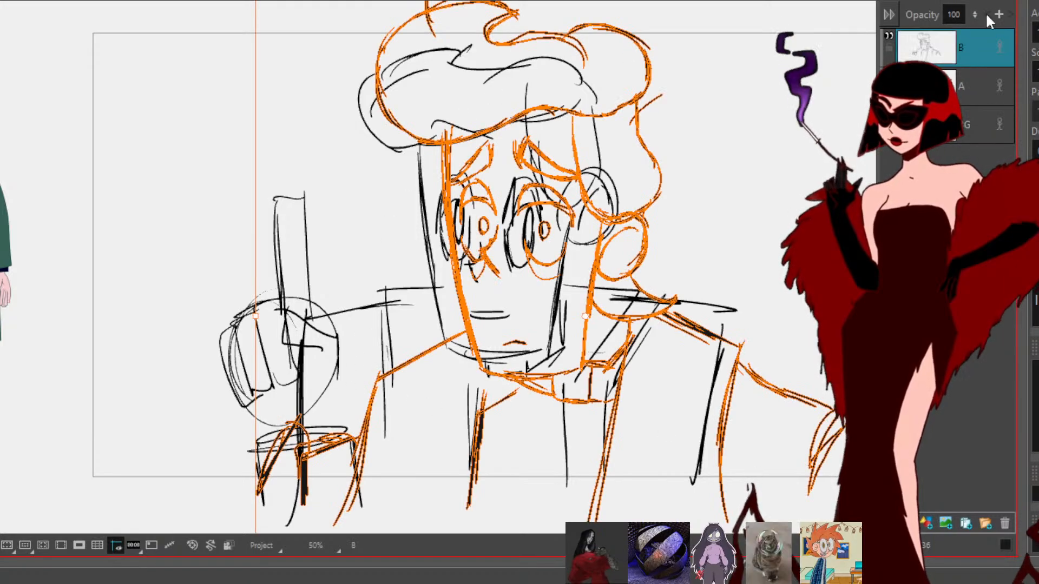
Step: Set the pasted drawing layer's opacity to 10 and hide the original rough layer
double_click(959, 12)
type("10")
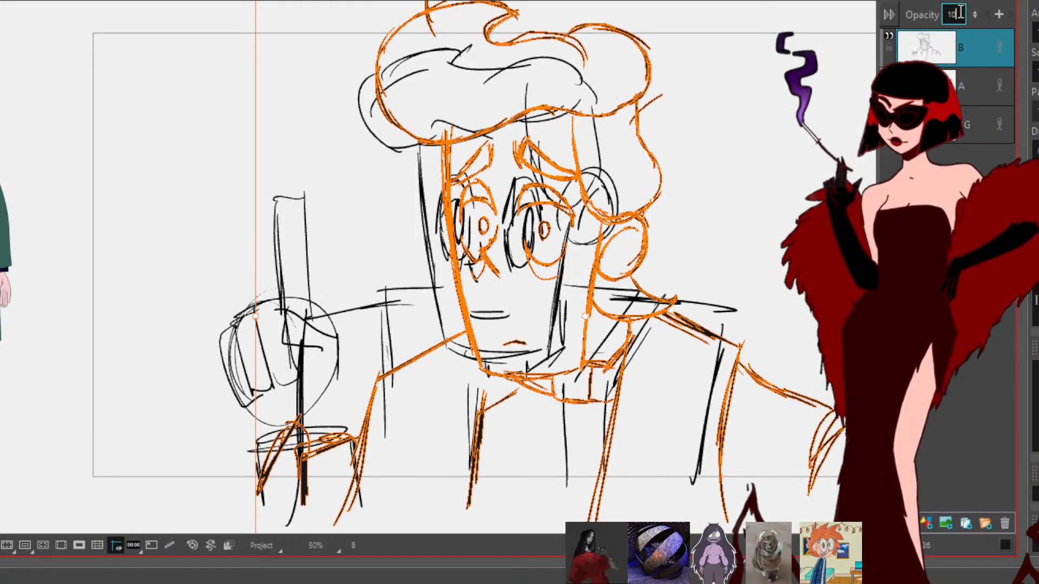
key("Return")
left_click(889, 74)
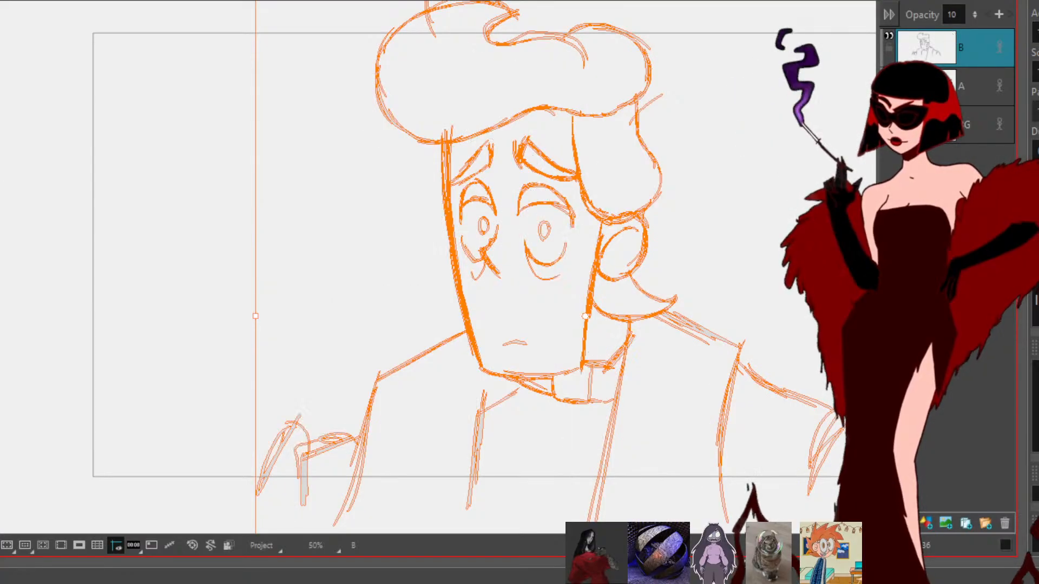
Step: Select the man's whole head, including hair and ear, and move it slightly upward above the body
left_click(161, 158)
mouse_move(441, 286)
left_mouse_down()
mouse_move(477, 372)
mouse_move(588, 377)
mouse_move(580, 335)
mouse_move(679, 295)
mouse_move(290, 42)
mouse_move(422, 260)
left_mouse_up()
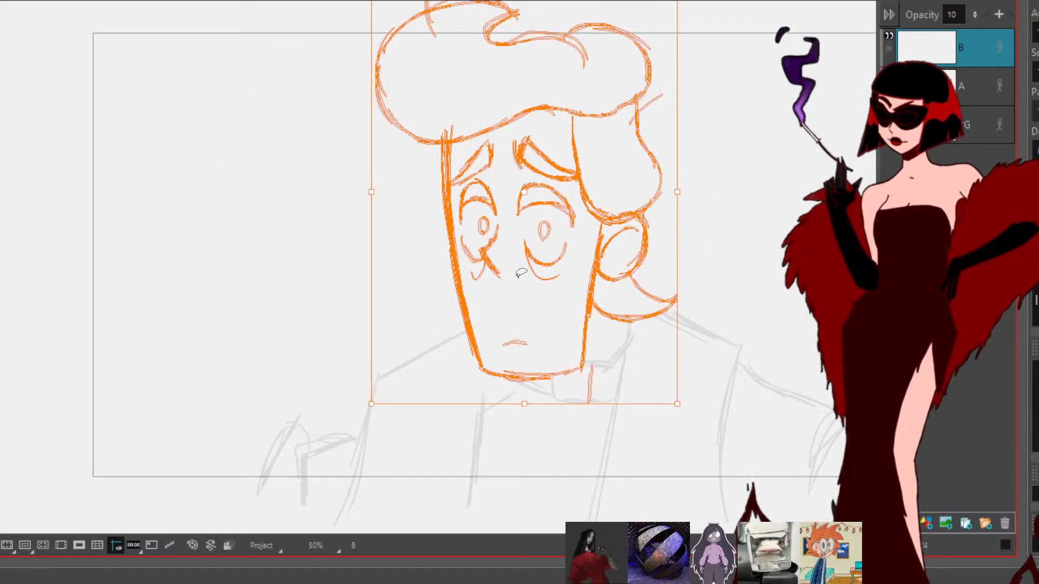
left_click_drag(490, 266, 490, 252)
left_click(670, 234)
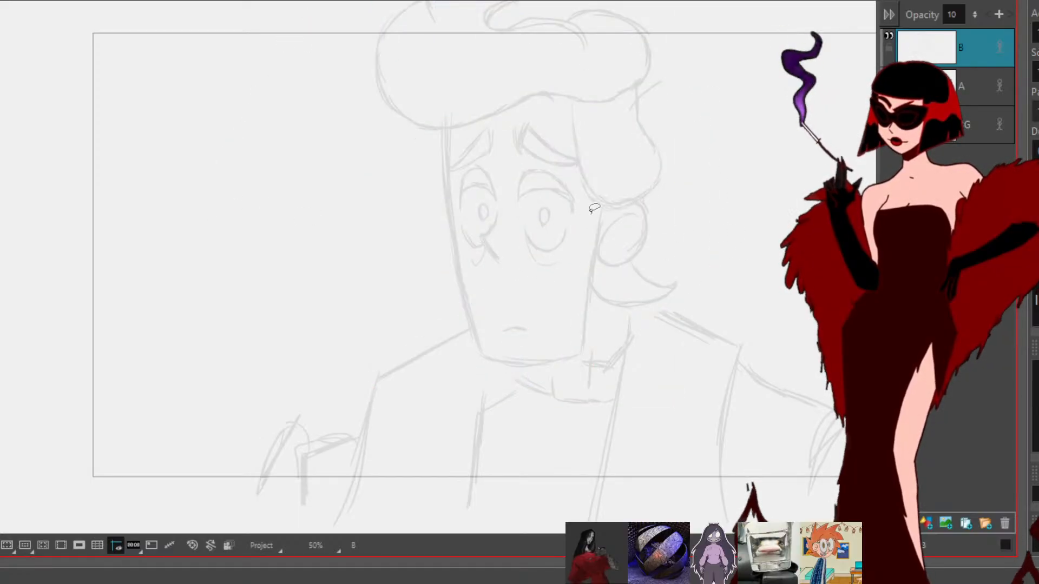
Step: Delete the frowning mouth and draw a small flat oval mouth in its place
scroll(594, 208, "up", 1)
left_click_drag(511, 348, 510, 373)
key("Delete")
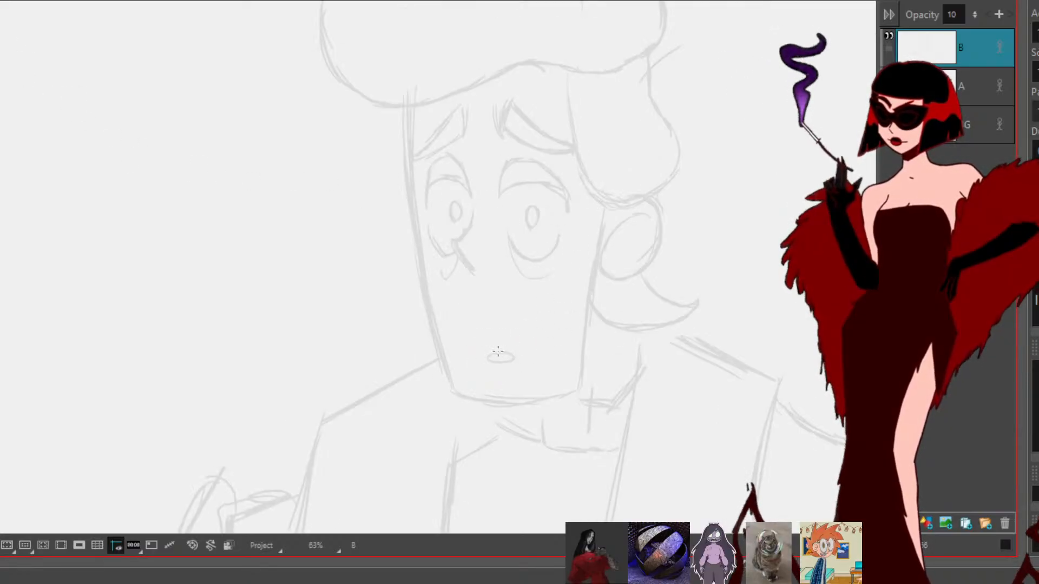
Step: Delete both worried, slanted eyebrows from the man's forehead
left_click_drag(556, 122, 543, 102)
key("Delete")
left_click_drag(461, 111, 466, 120)
key("Delete")
mouse_move(541, 111)
left_mouse_down()
mouse_move(549, 139)
mouse_move(590, 138)
left_mouse_up()
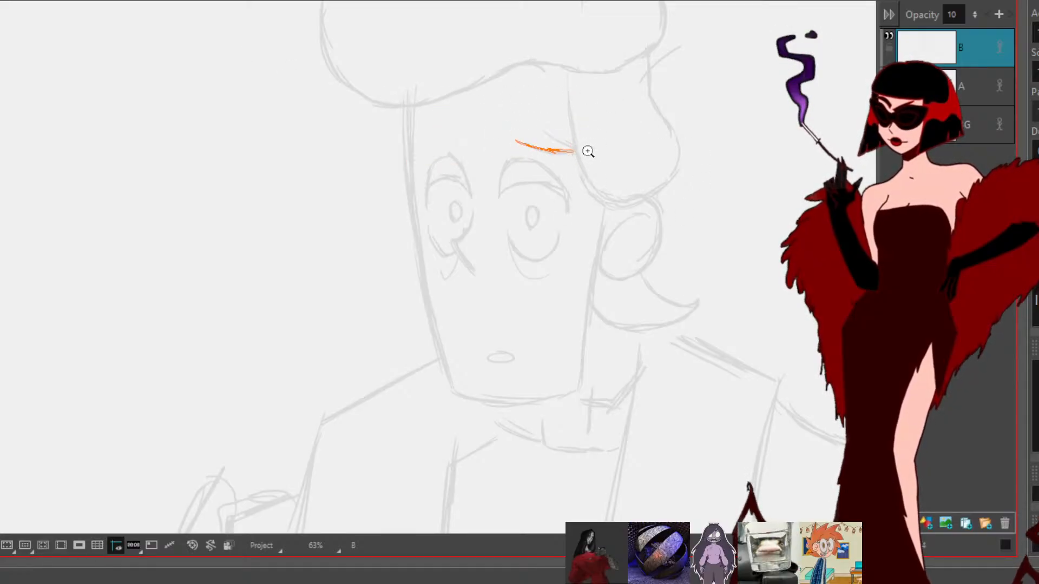
key("Delete")
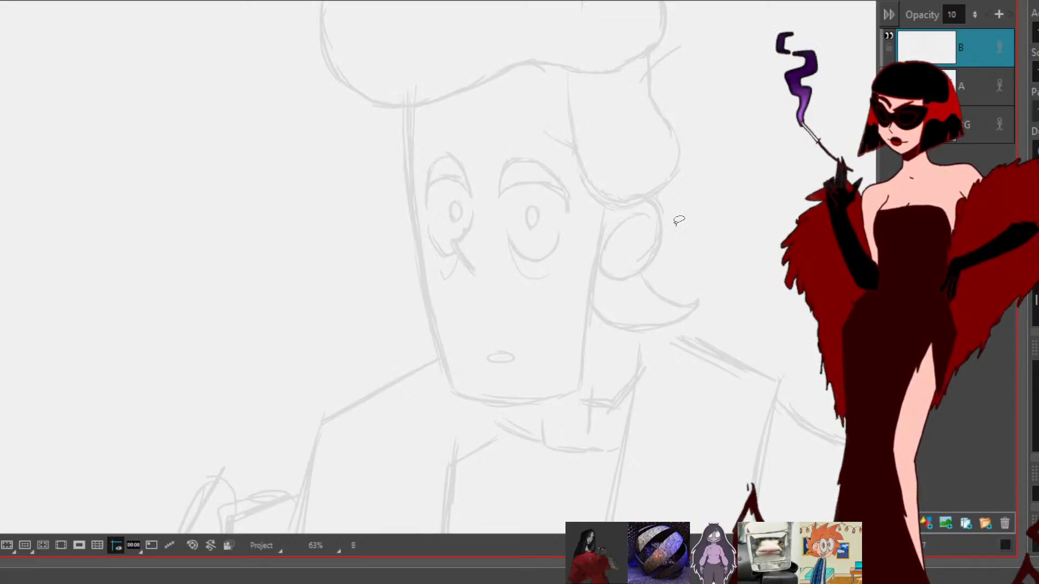
Step: Nudge the larger eye's pupil and lower lid, and the smaller eye's lower lid, slightly upward
mouse_move(571, 256)
left_mouse_down()
mouse_move(506, 275)
mouse_move(537, 204)
mouse_move(530, 247)
left_mouse_up()
mouse_move(460, 246)
left_mouse_down()
mouse_move(448, 221)
mouse_move(465, 211)
left_mouse_up()
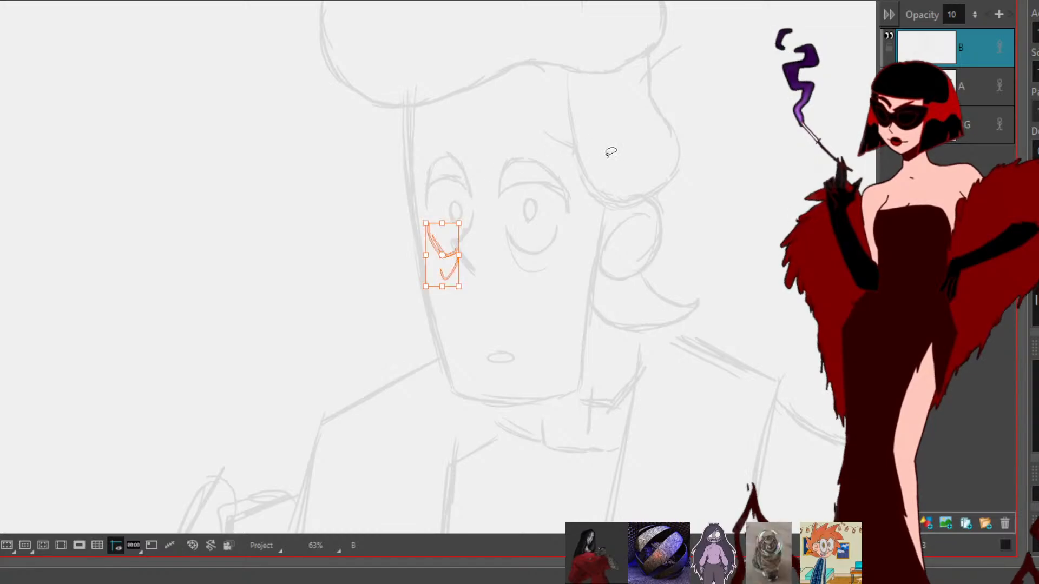
left_click_drag(443, 250, 432, 233)
left_click(702, 179)
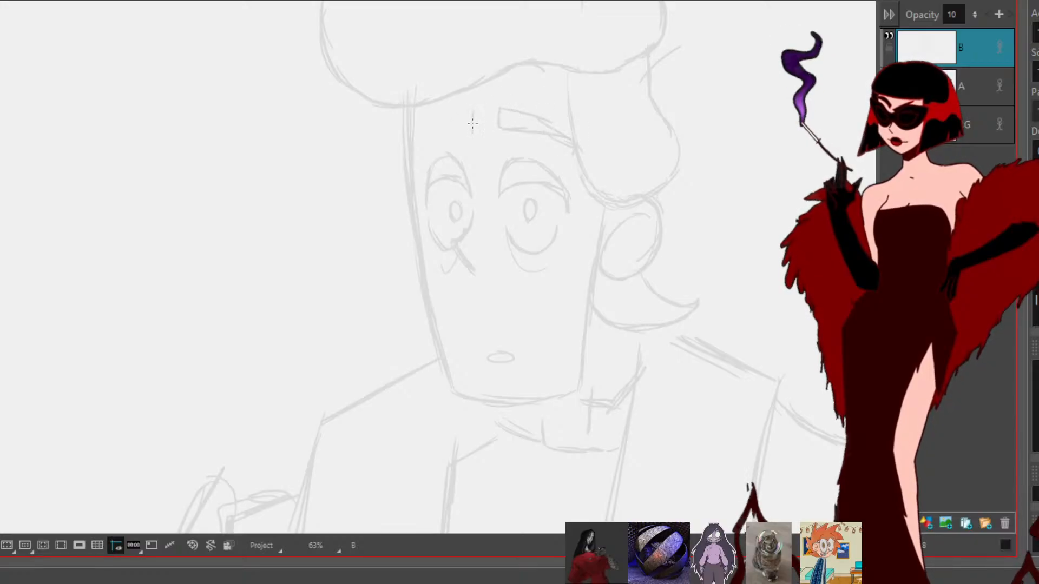
Step: Draw flat, raised block eyebrows and replace the flat mouth with a taller tilted oval
left_click_drag(460, 128, 417, 136)
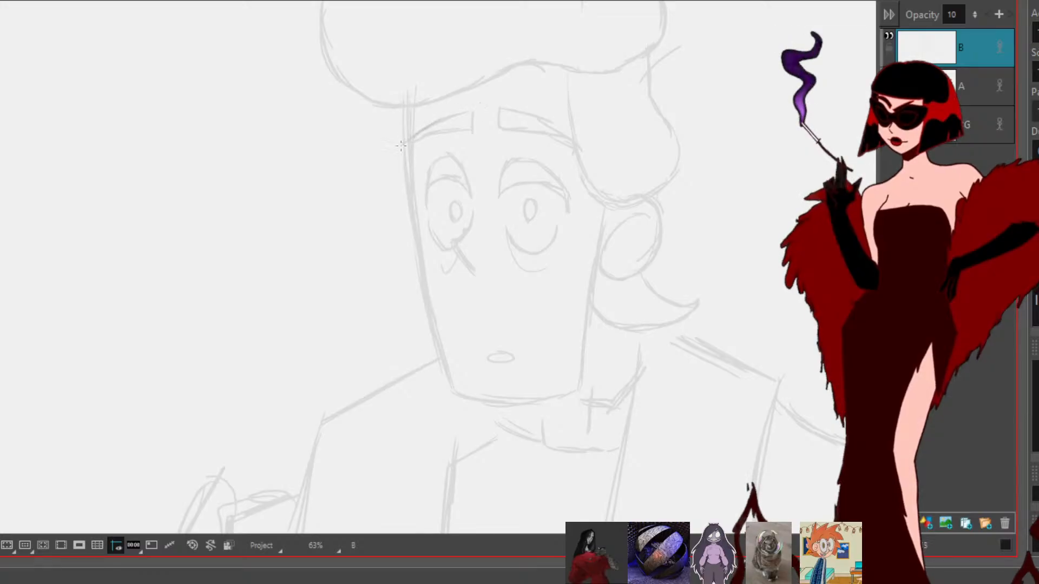
mouse_move(645, 450)
left_mouse_down()
mouse_move(664, 341)
mouse_move(671, 421)
left_mouse_up()
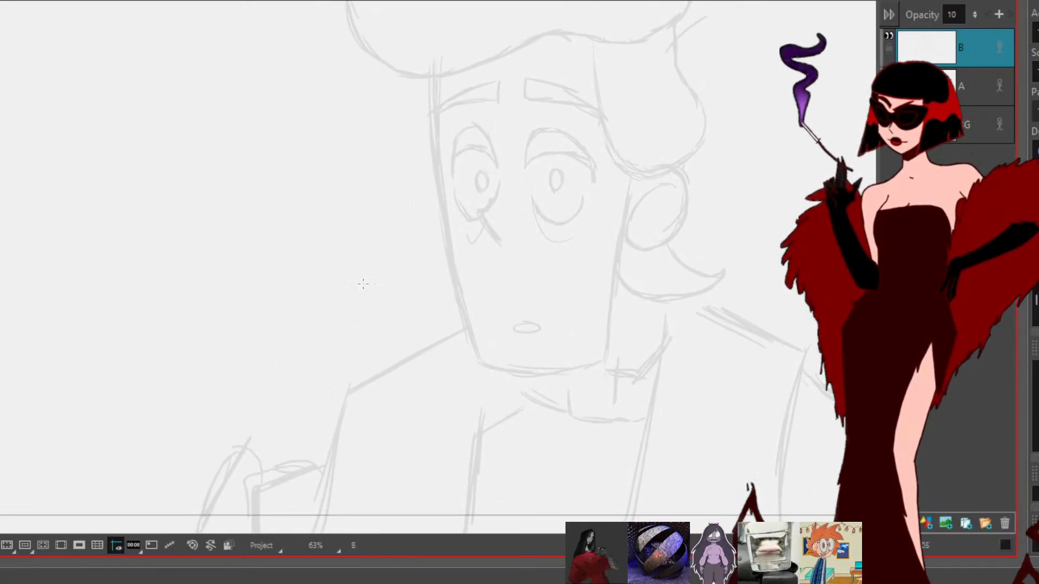
left_click_drag(541, 296, 546, 295)
key("Delete")
Step: Select the pupil in each eye and shift both slightly so the gaze turns away from the ear side
mouse_move(572, 167)
left_mouse_down()
mouse_move(526, 163)
mouse_move(553, 161)
mouse_move(559, 185)
left_mouse_up()
left_click_drag(553, 180, 553, 180)
mouse_move(487, 168)
left_mouse_down()
mouse_move(467, 161)
mouse_move(476, 179)
left_mouse_up()
left_click(310, 362)
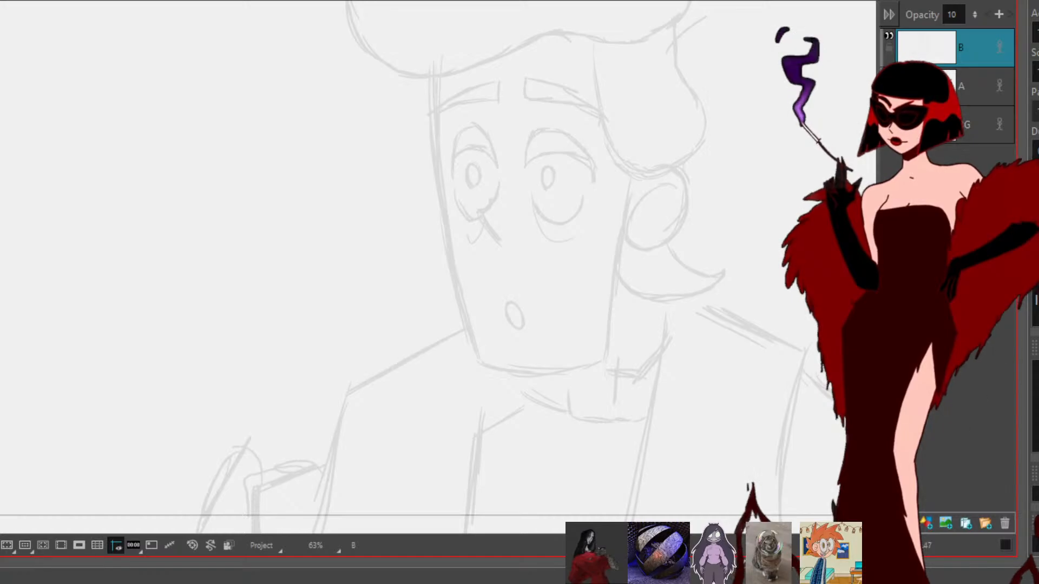
Step: Select the whole head, rotate it slightly counter-clockwise and nudge it into place on the neck
mouse_move(429, 279)
left_mouse_down()
mouse_move(486, 310)
mouse_move(483, 365)
mouse_move(515, 356)
mouse_move(564, 363)
mouse_move(608, 307)
mouse_move(658, 287)
mouse_move(106, 51)
mouse_move(241, 211)
mouse_move(339, 287)
left_mouse_up()
scroll(750, 260, "up", 3)
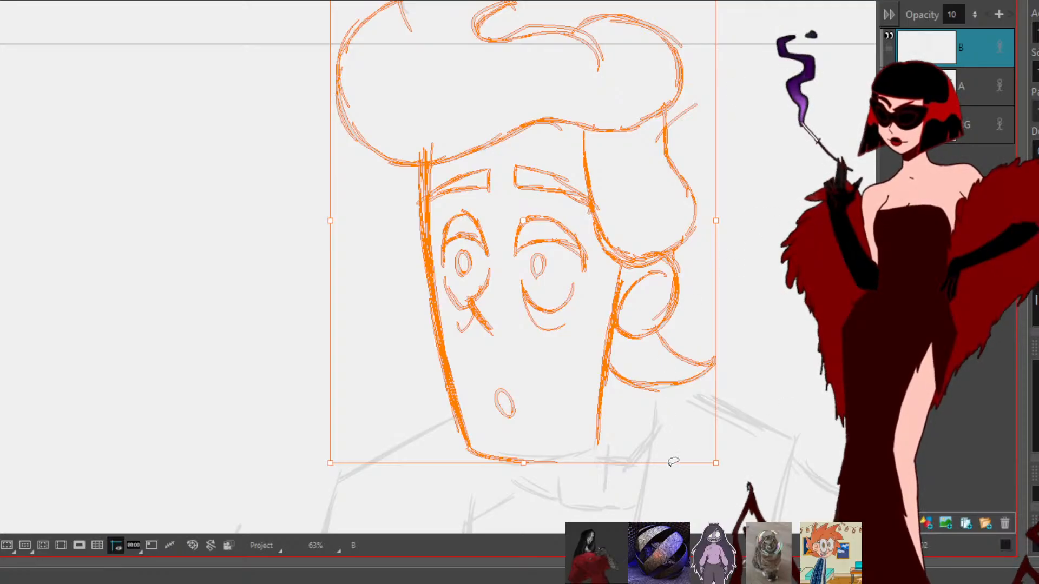
left_click_drag(726, 476, 736, 469)
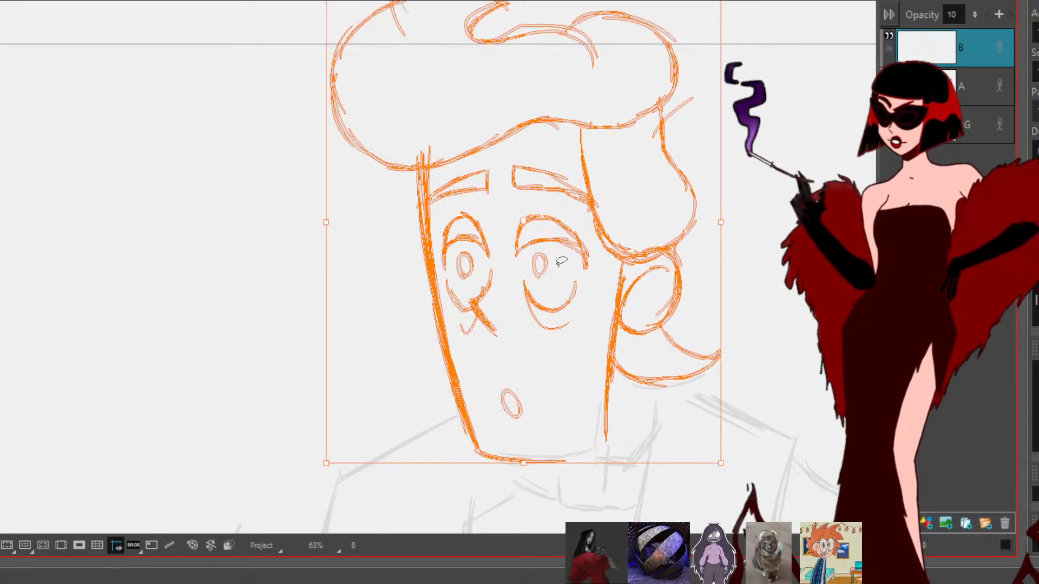
left_click_drag(569, 258, 567, 257)
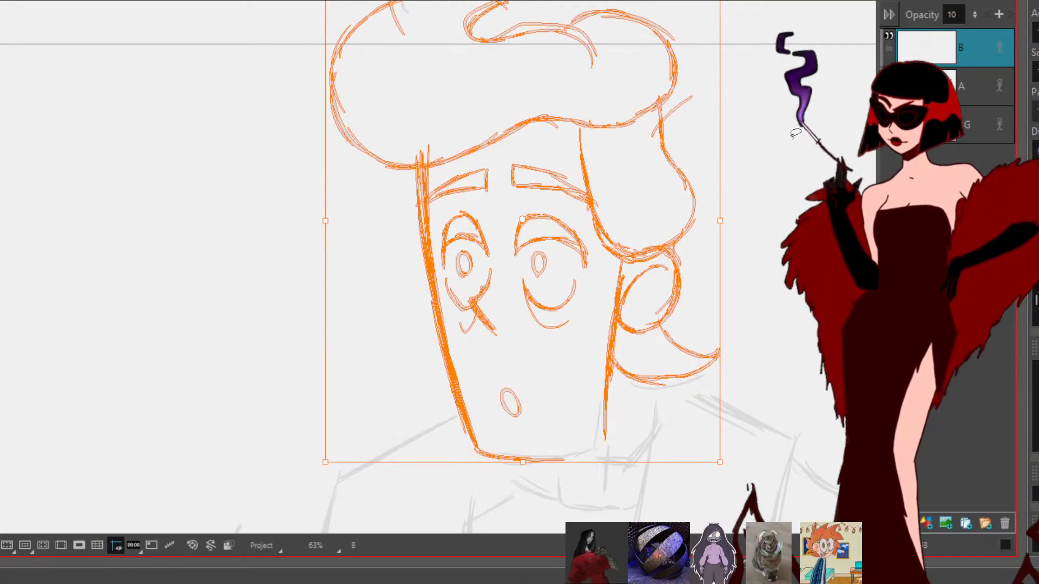
key("Return")
Step: Set the reworked drawing layer's opacity to 100 and add a new drawing layer above it
scroll(768, 327, "down", 3)
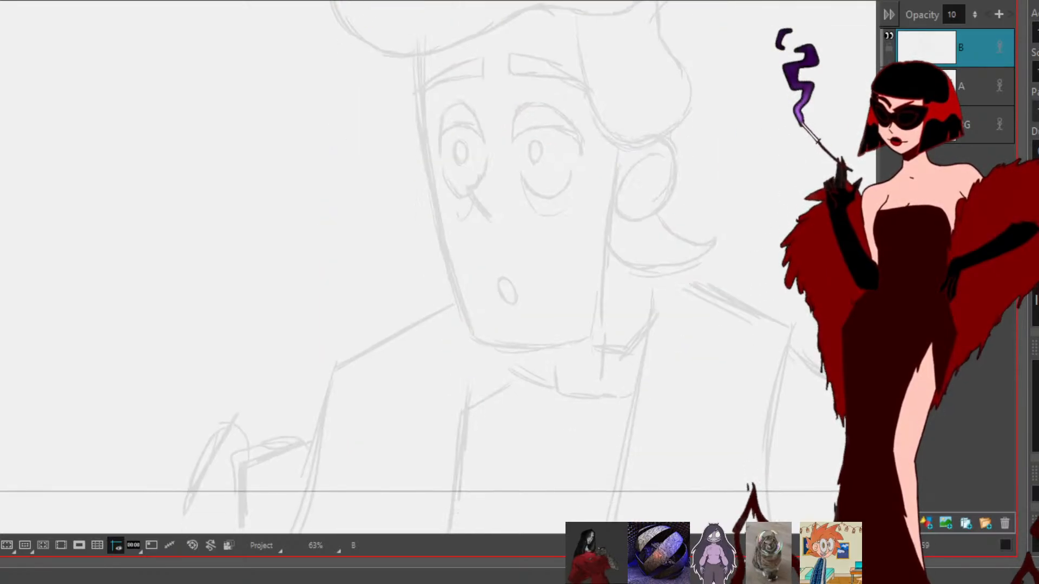
left_click(953, 13)
type("100")
key("Return")
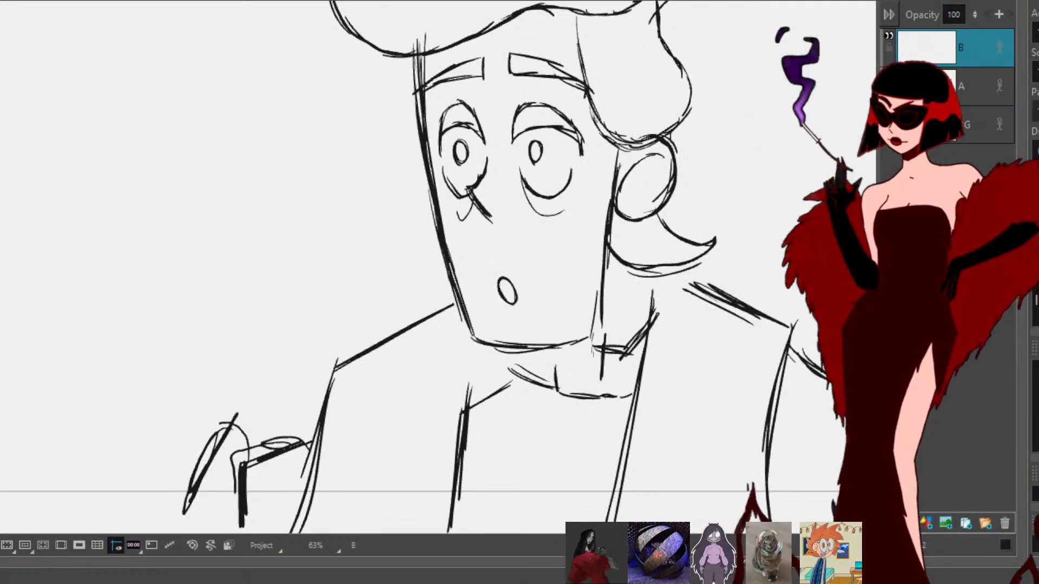
left_click(926, 524)
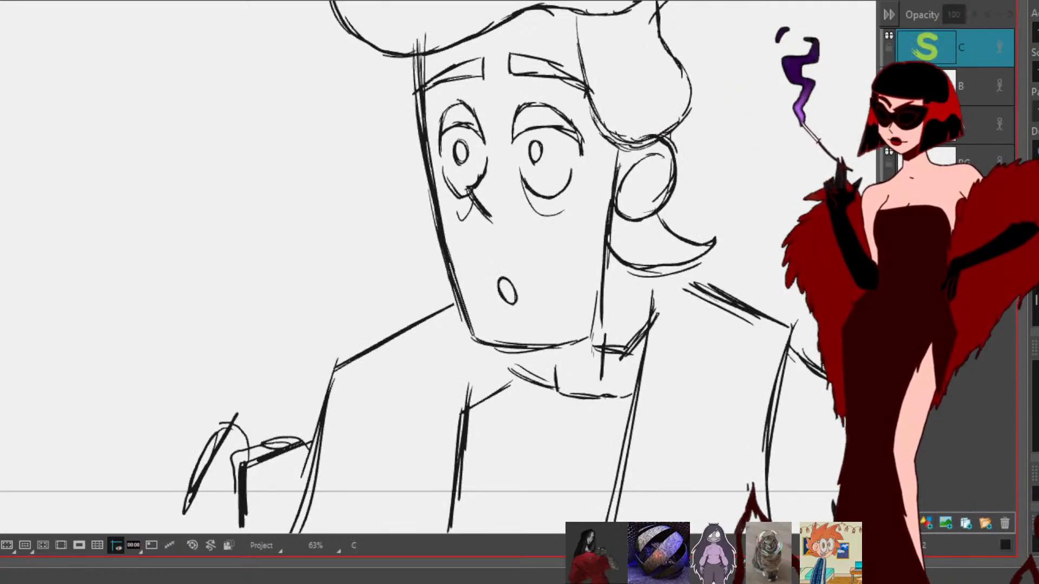